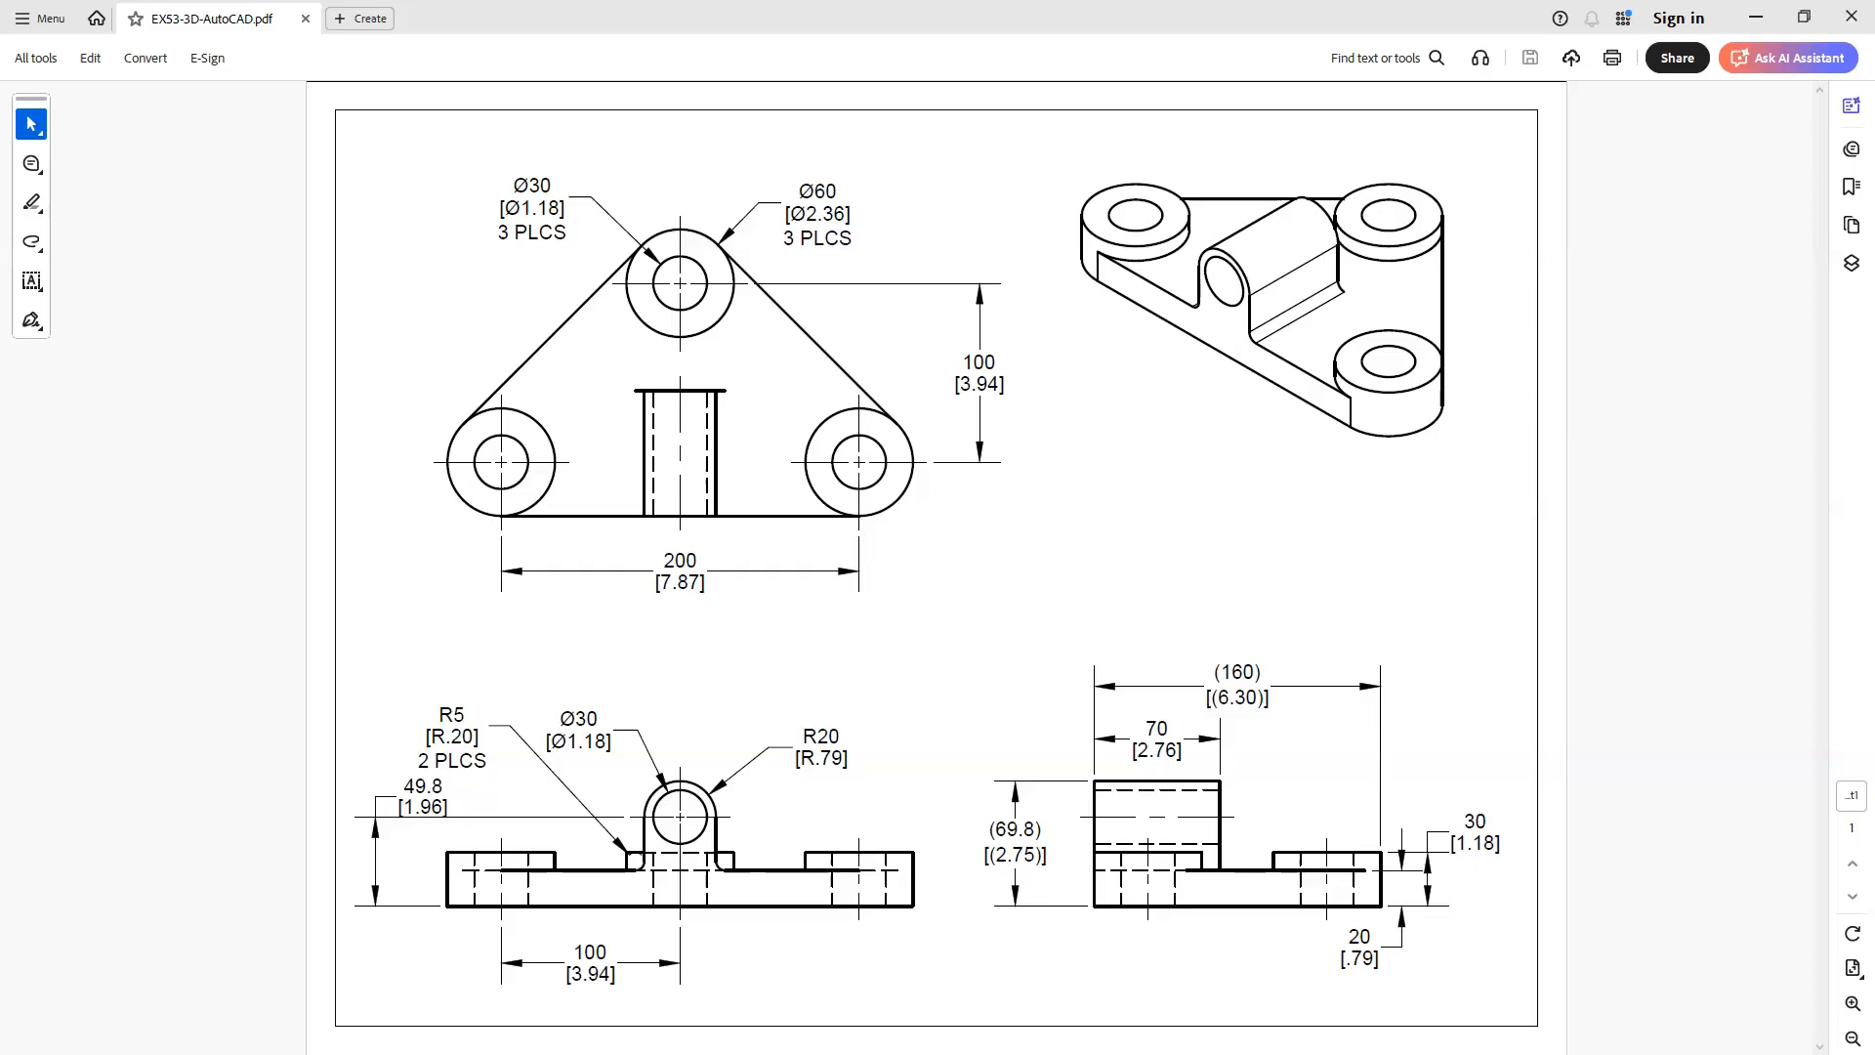
Examine the EX53 part drawing, focusing on the fillets beside the boss and its R20 outer radius
mouse_move(625, 403)
left_mouse_down()
mouse_move(736, 401)
mouse_move(736, 367)
mouse_move(641, 391)
mouse_move(617, 417)
left_mouse_up()
mouse_move(1260, 345)
left_mouse_down()
mouse_move(1329, 319)
mouse_move(1340, 285)
mouse_move(1299, 277)
mouse_move(1255, 337)
left_mouse_up()
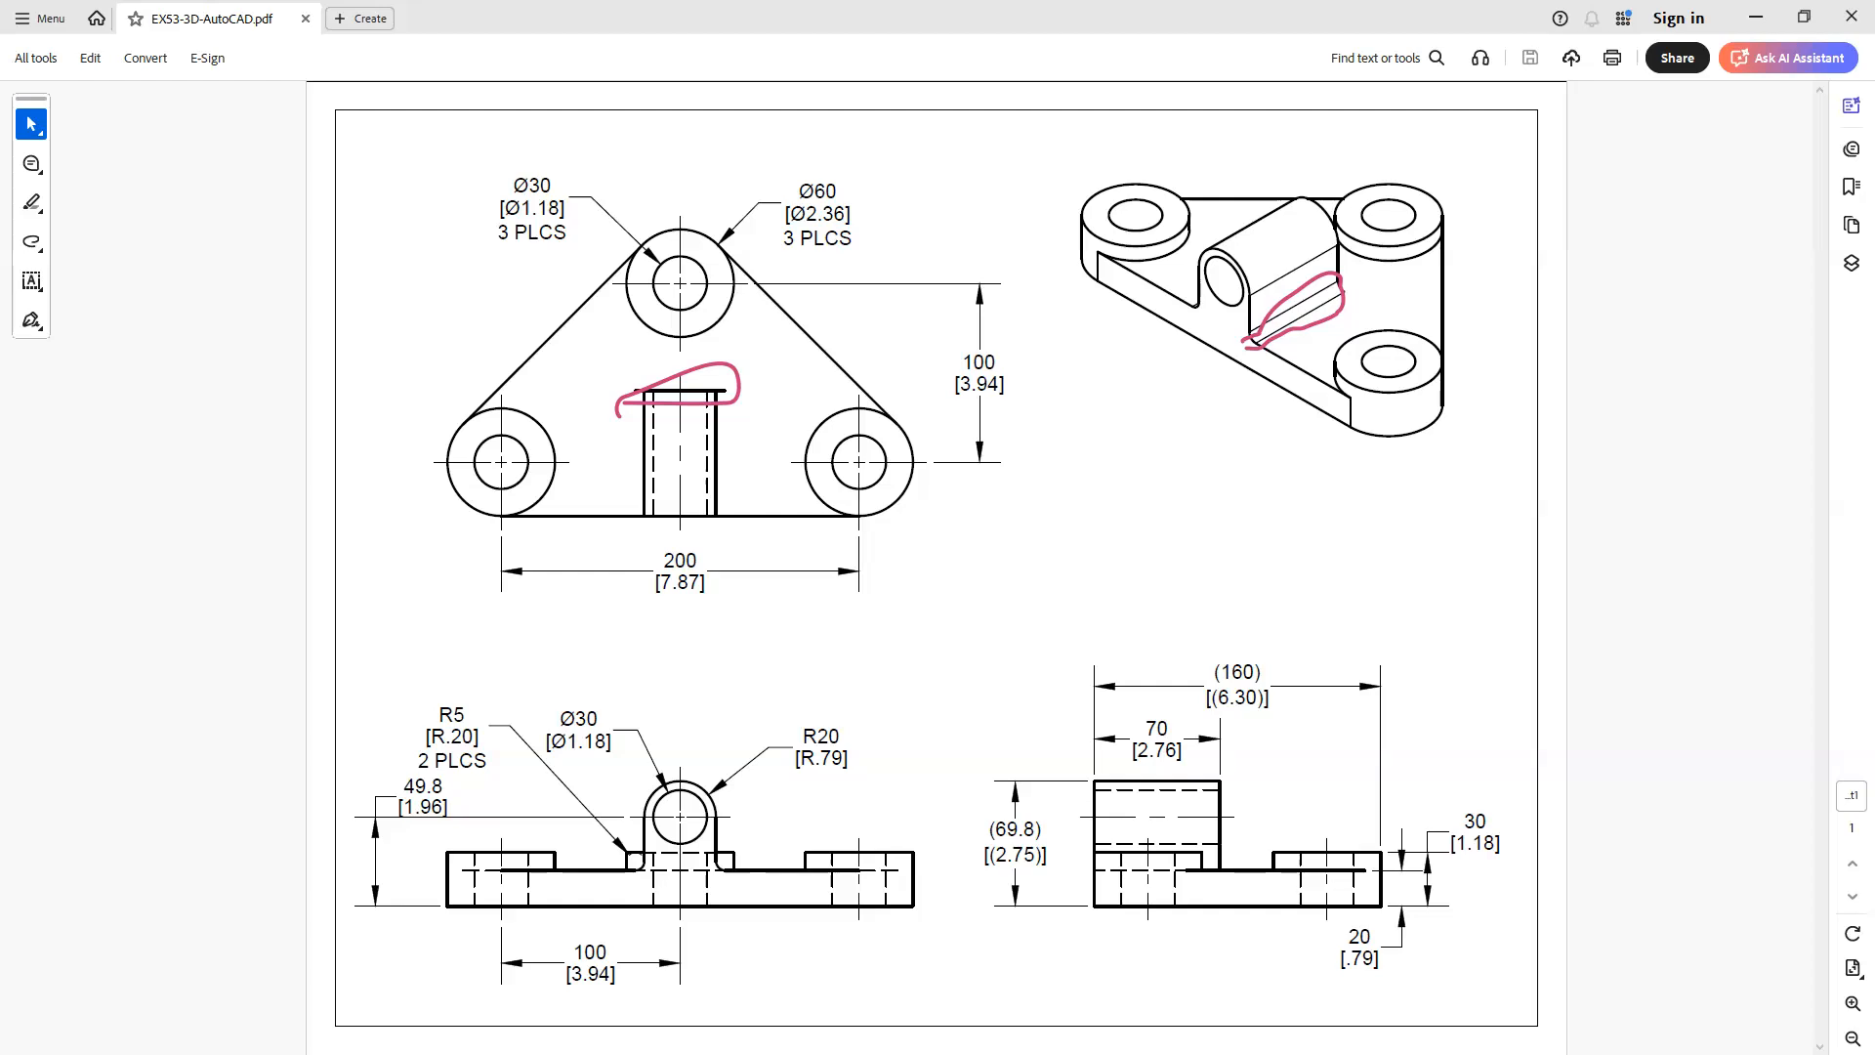
mouse_move(850, 832)
left_mouse_down()
mouse_move(842, 941)
mouse_move(858, 943)
mouse_move(879, 920)
mouse_move(881, 832)
mouse_move(862, 814)
left_mouse_up()
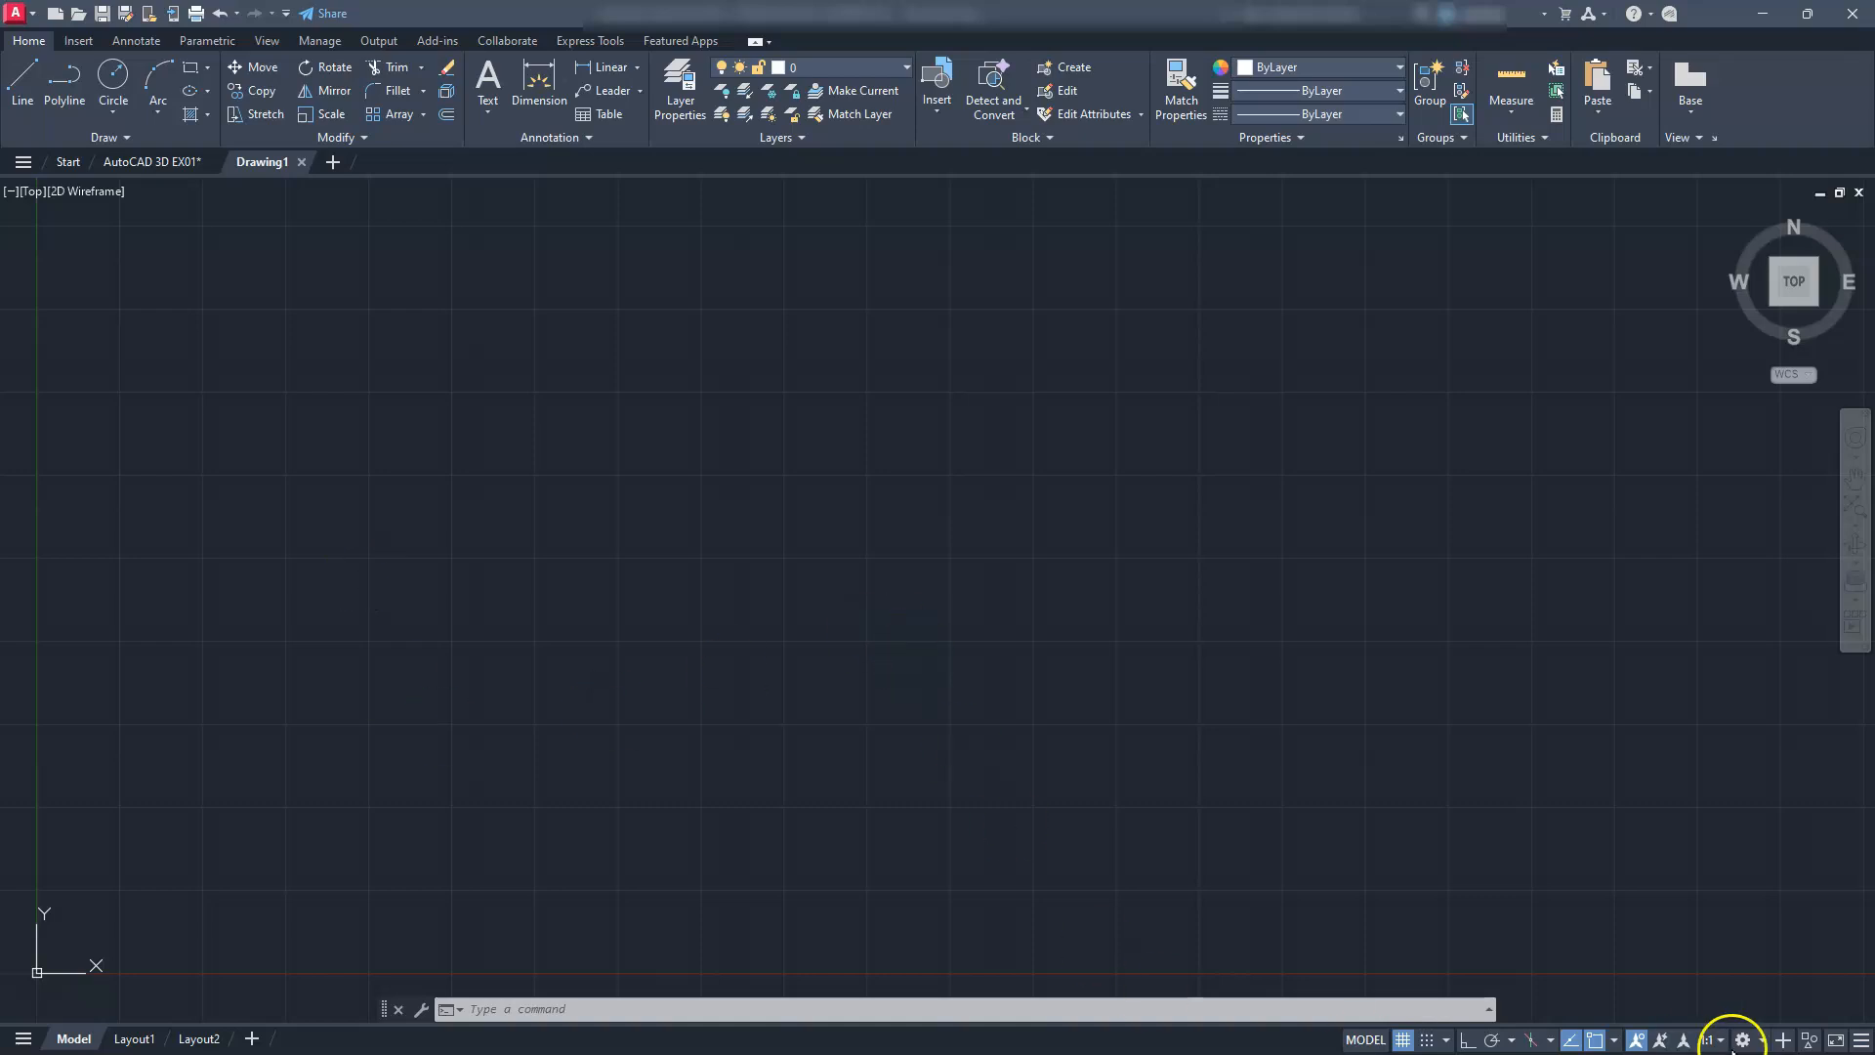
In AutoCAD, set the drafting aids to ortho on, Quadrant object snap on and grid display off
left_click(1468, 1041)
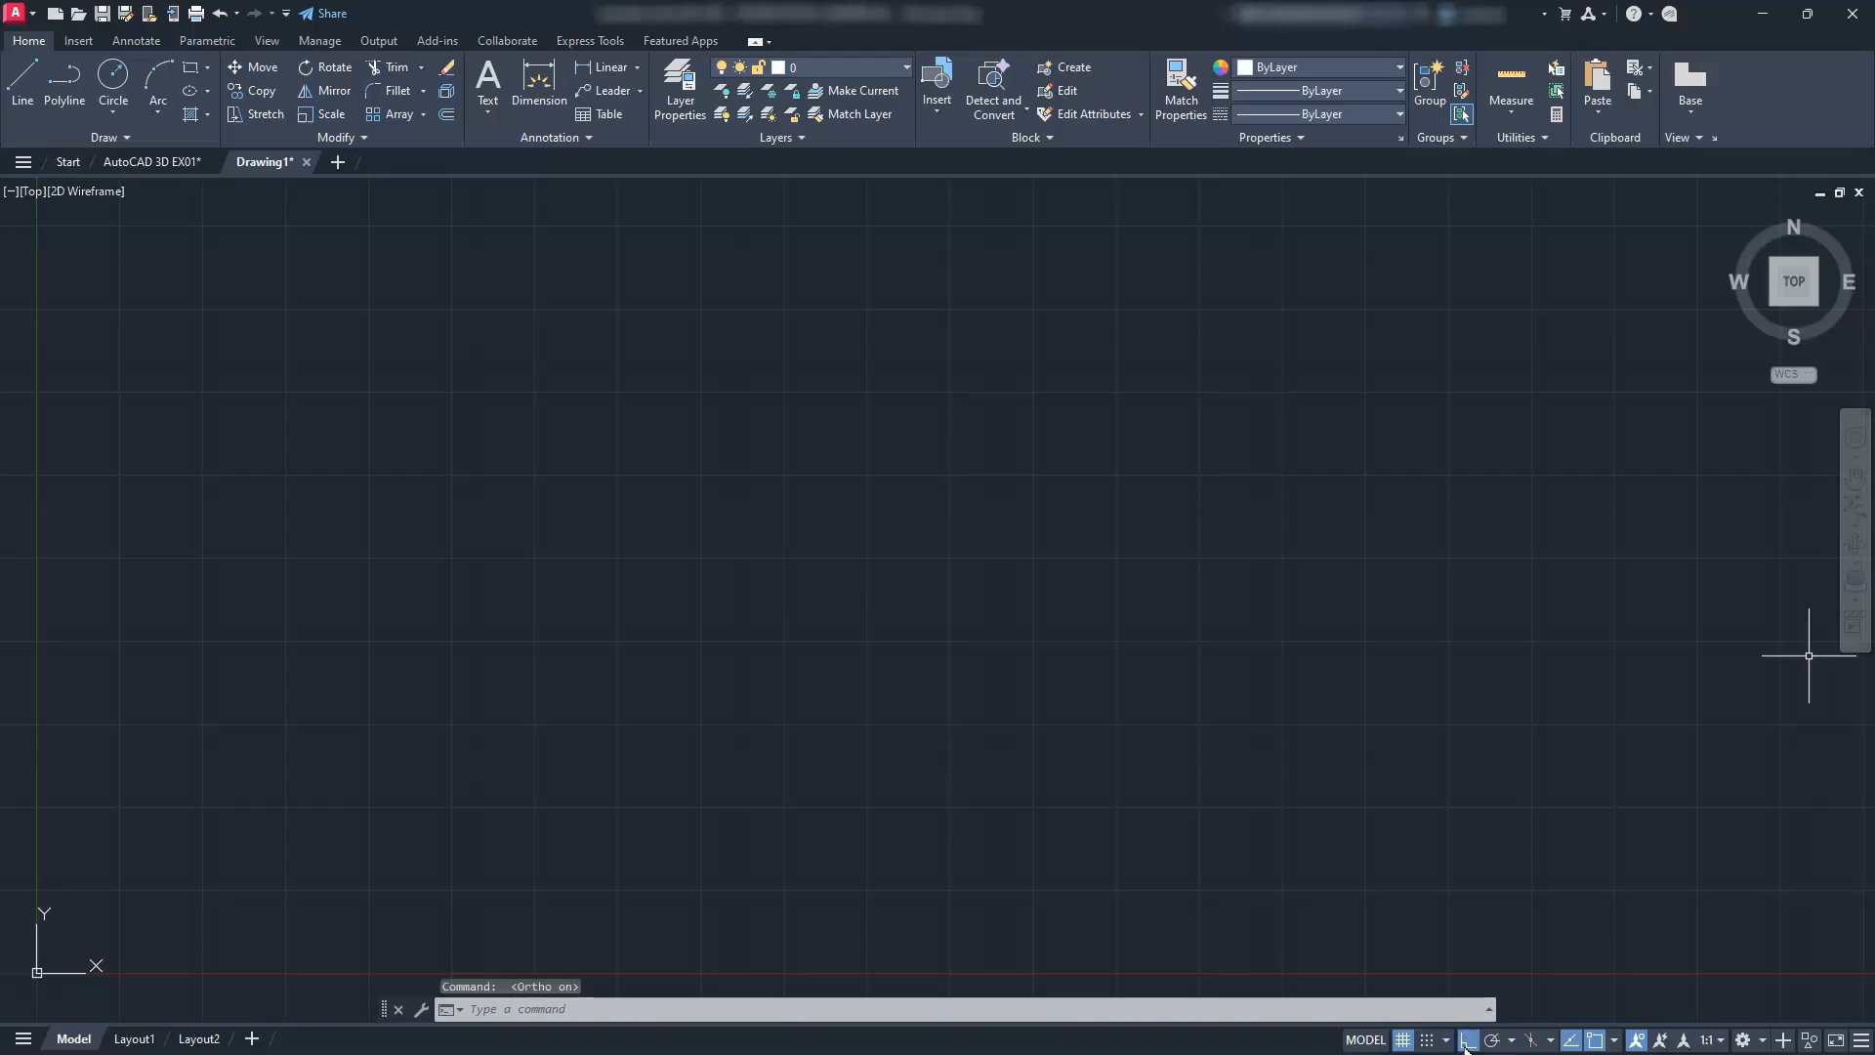
left_click(1616, 1041)
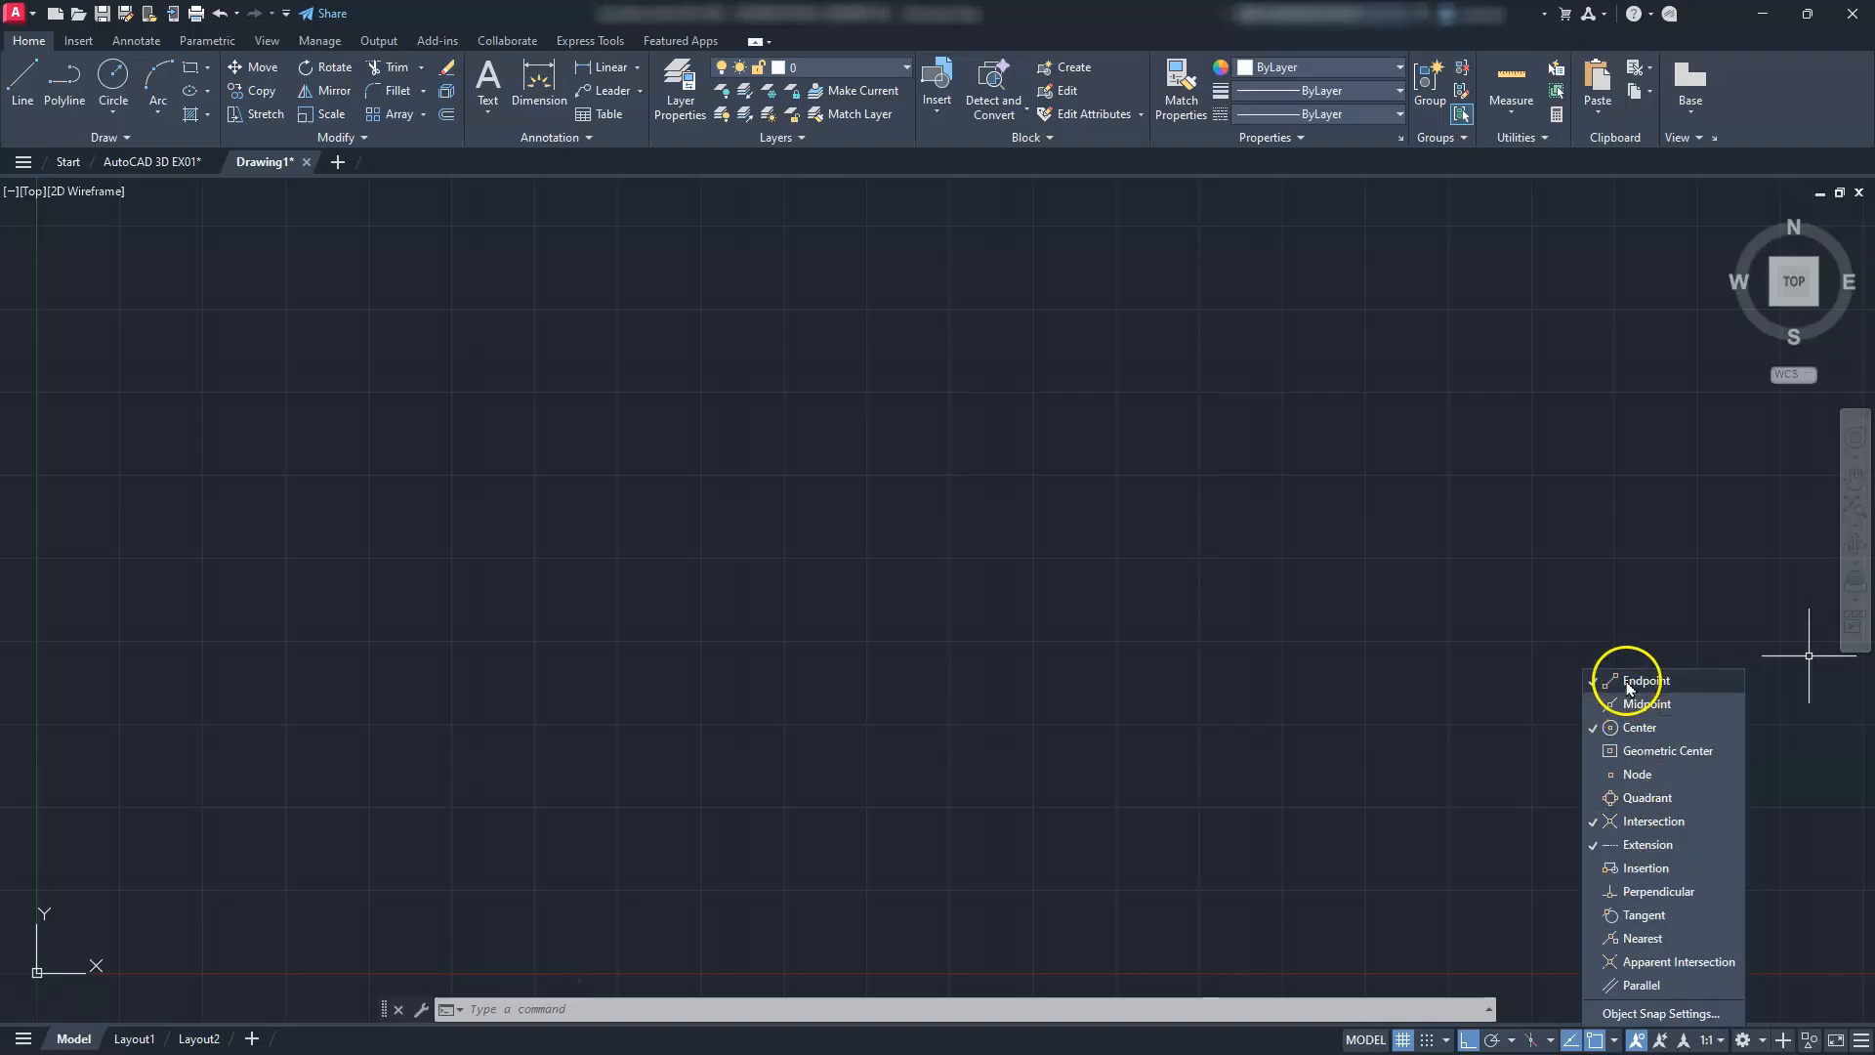
left_click(1628, 799)
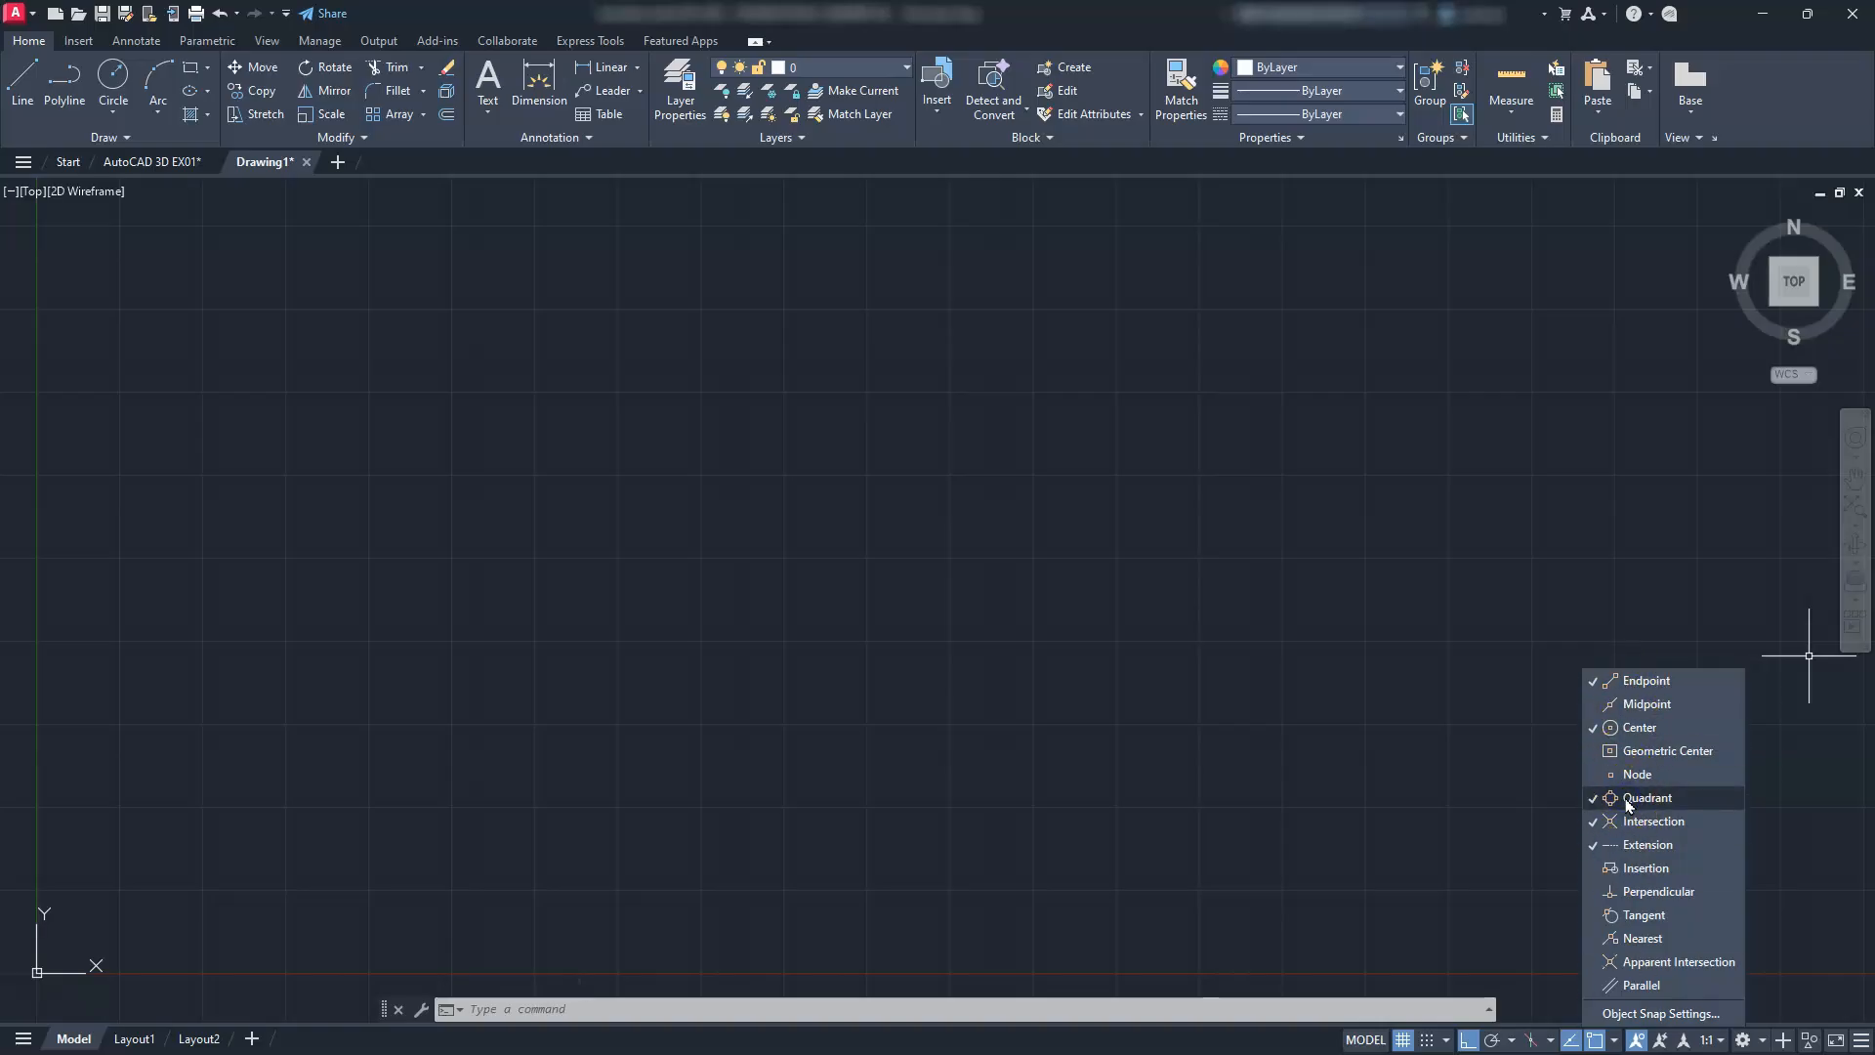
left_click(1404, 1040)
left_click(874, 702)
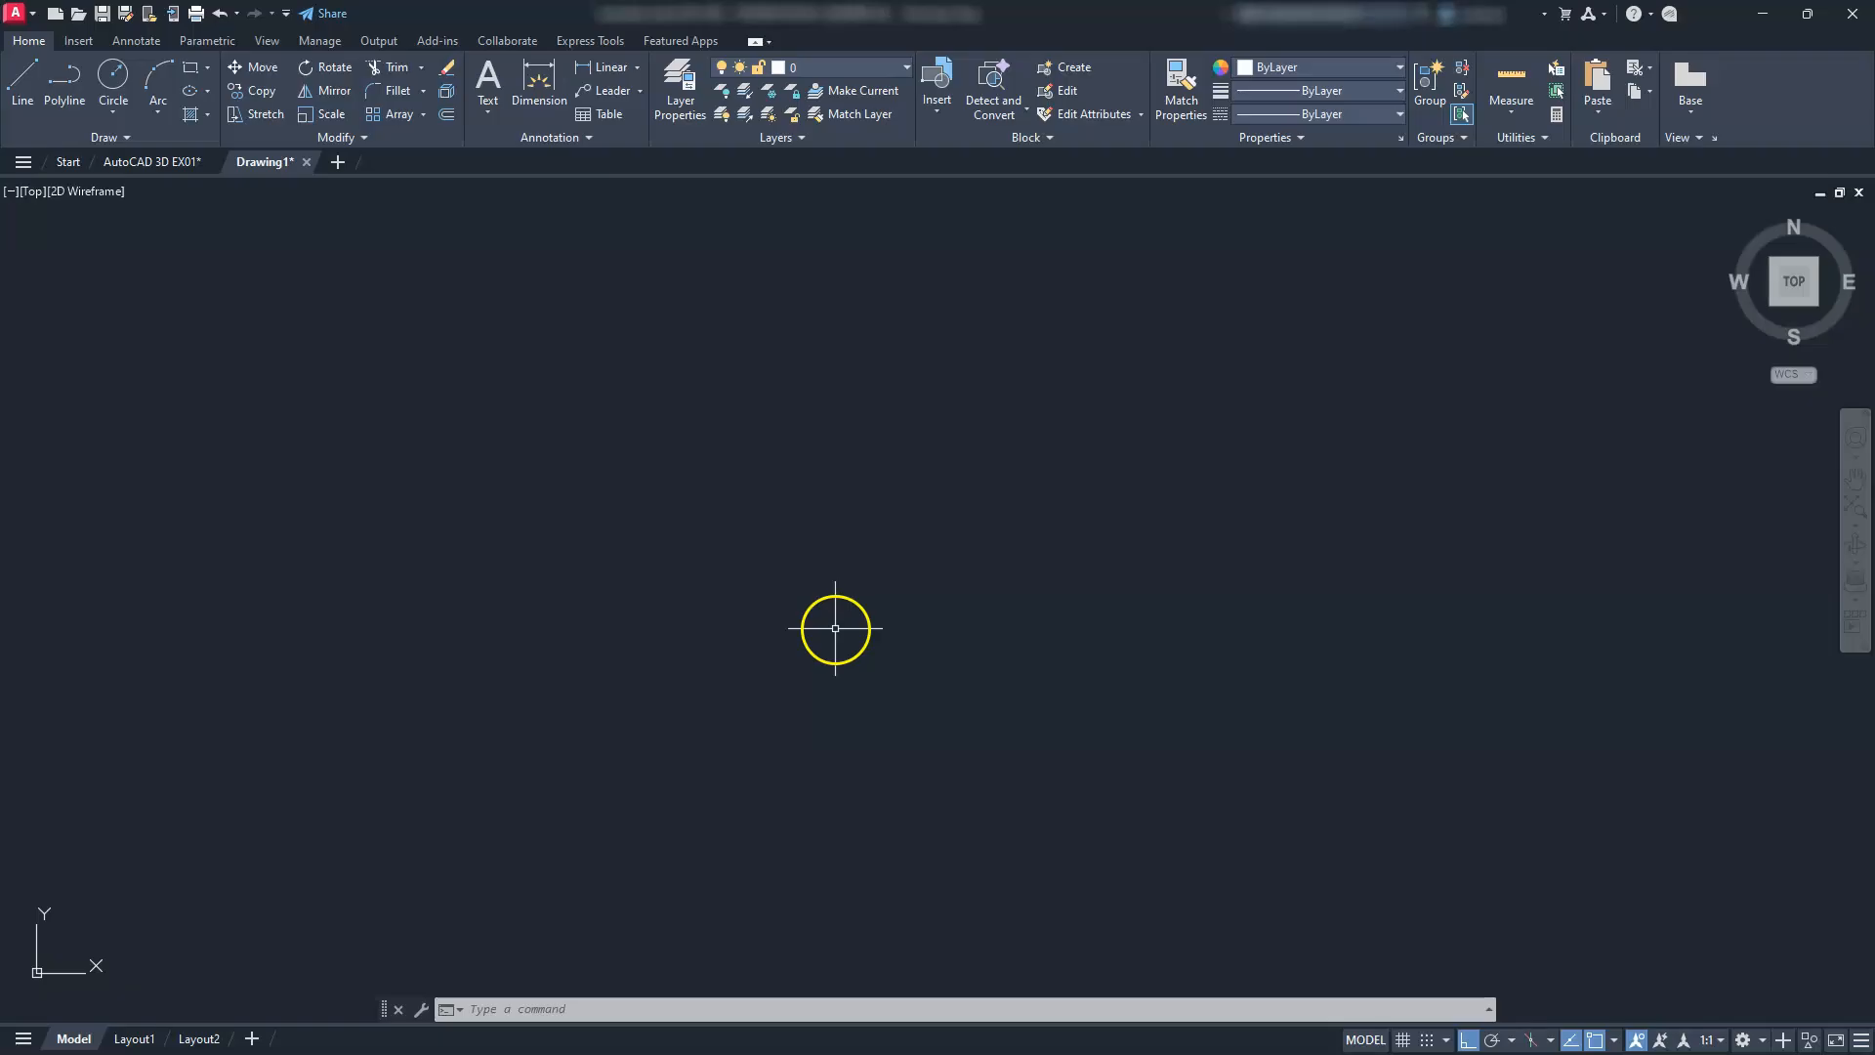
Draw a circle with a diameter of 60 in the upper middle of the drawing area
left_click(113, 110)
left_click(148, 156)
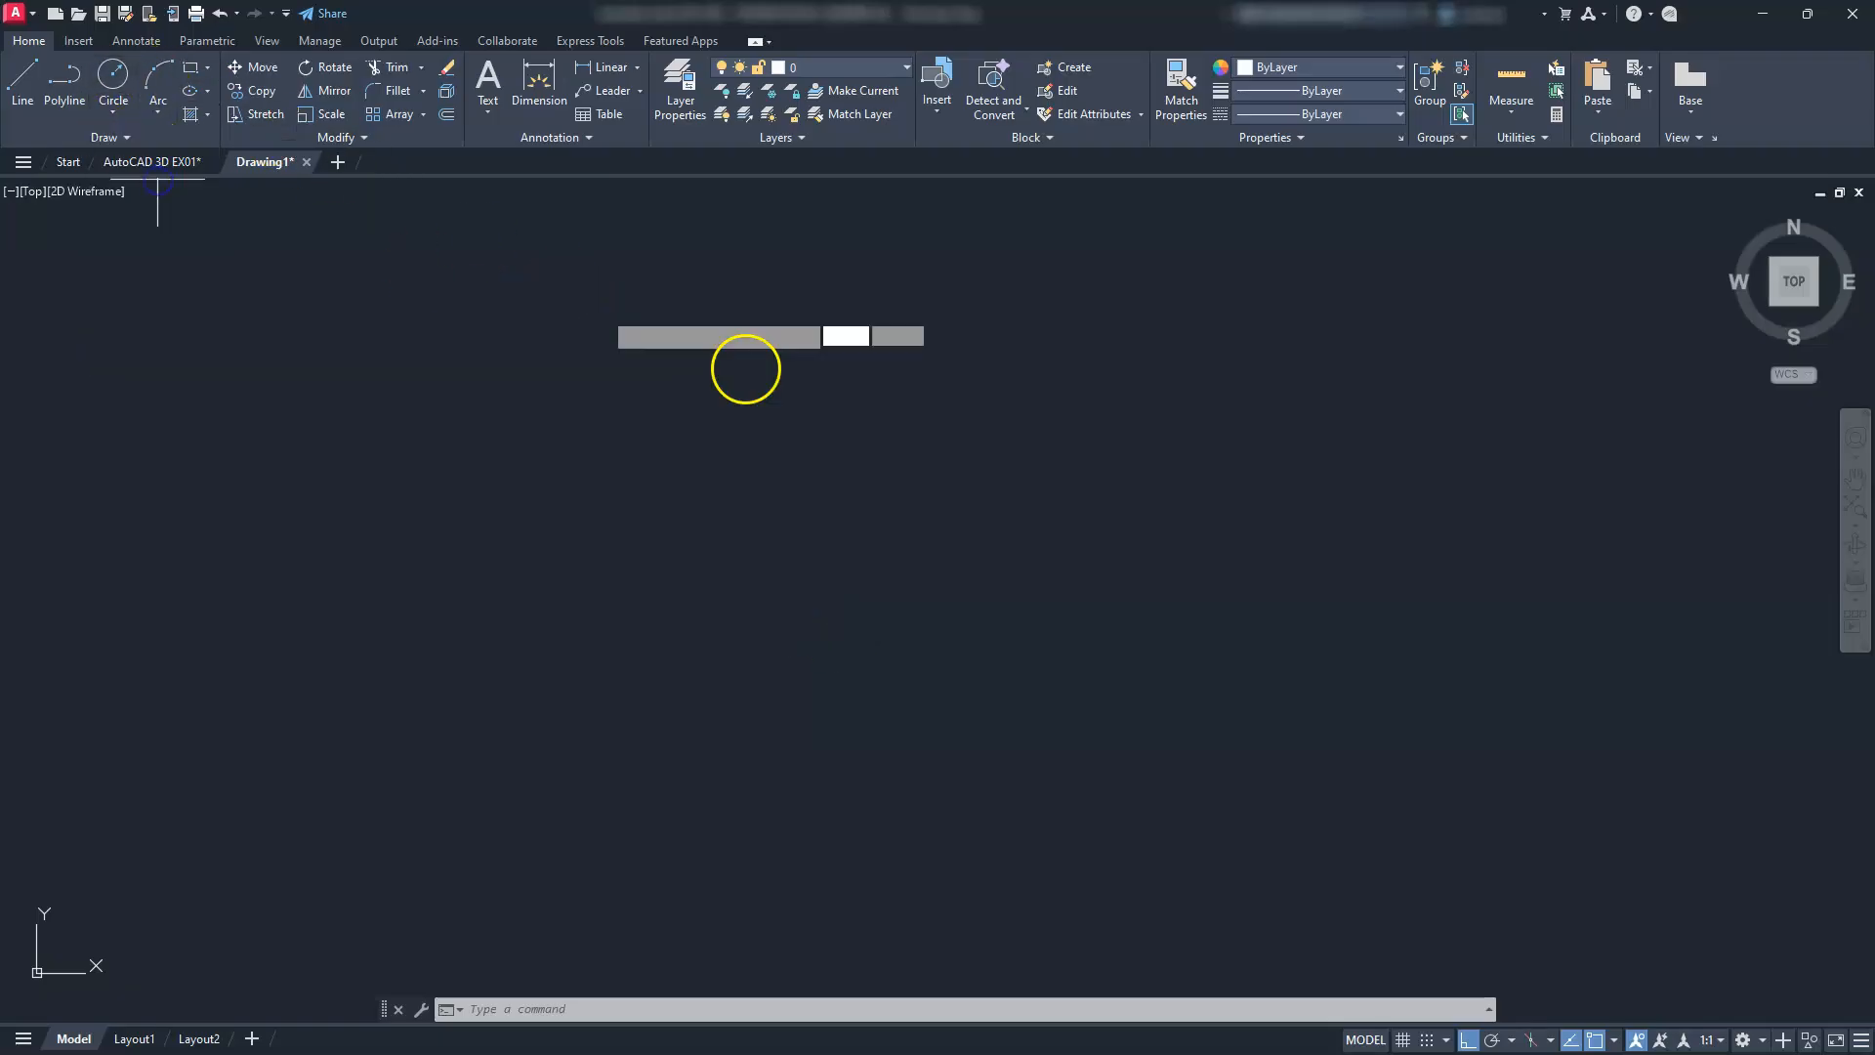
left_click(921, 379)
type("d")
key("Return")
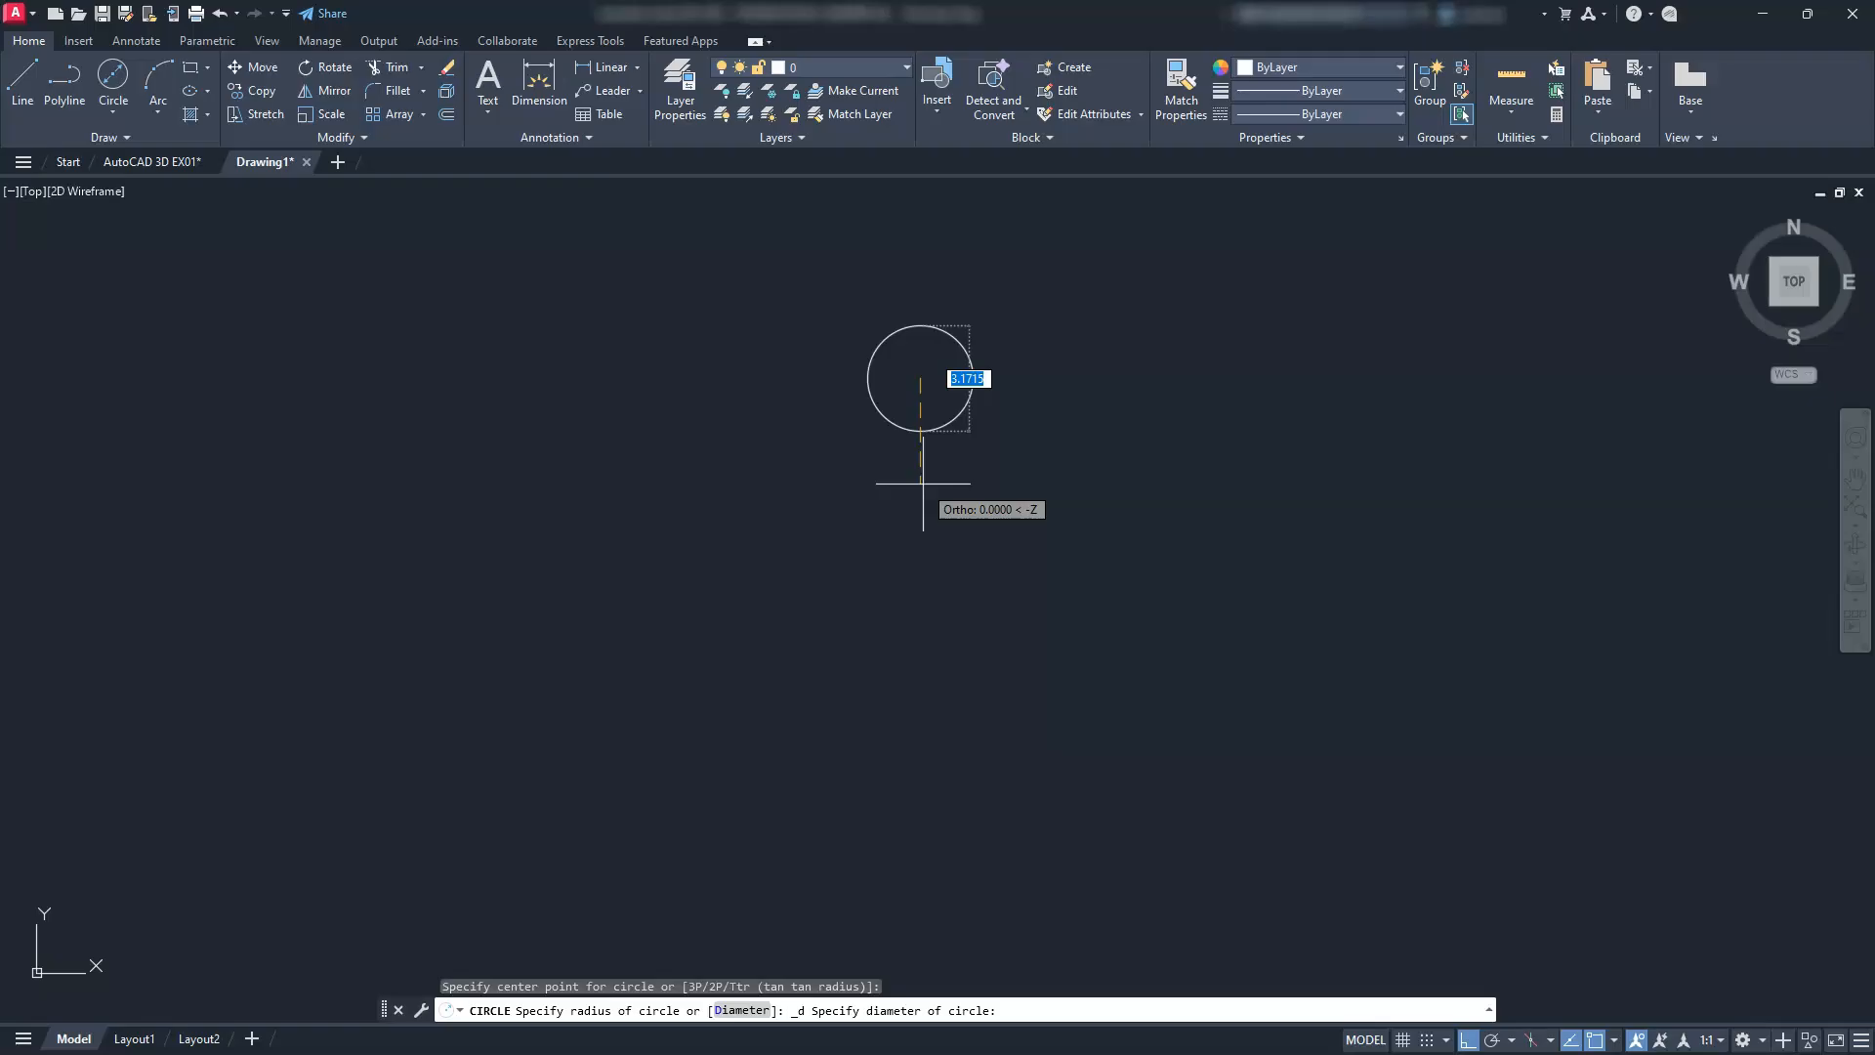
key("Return")
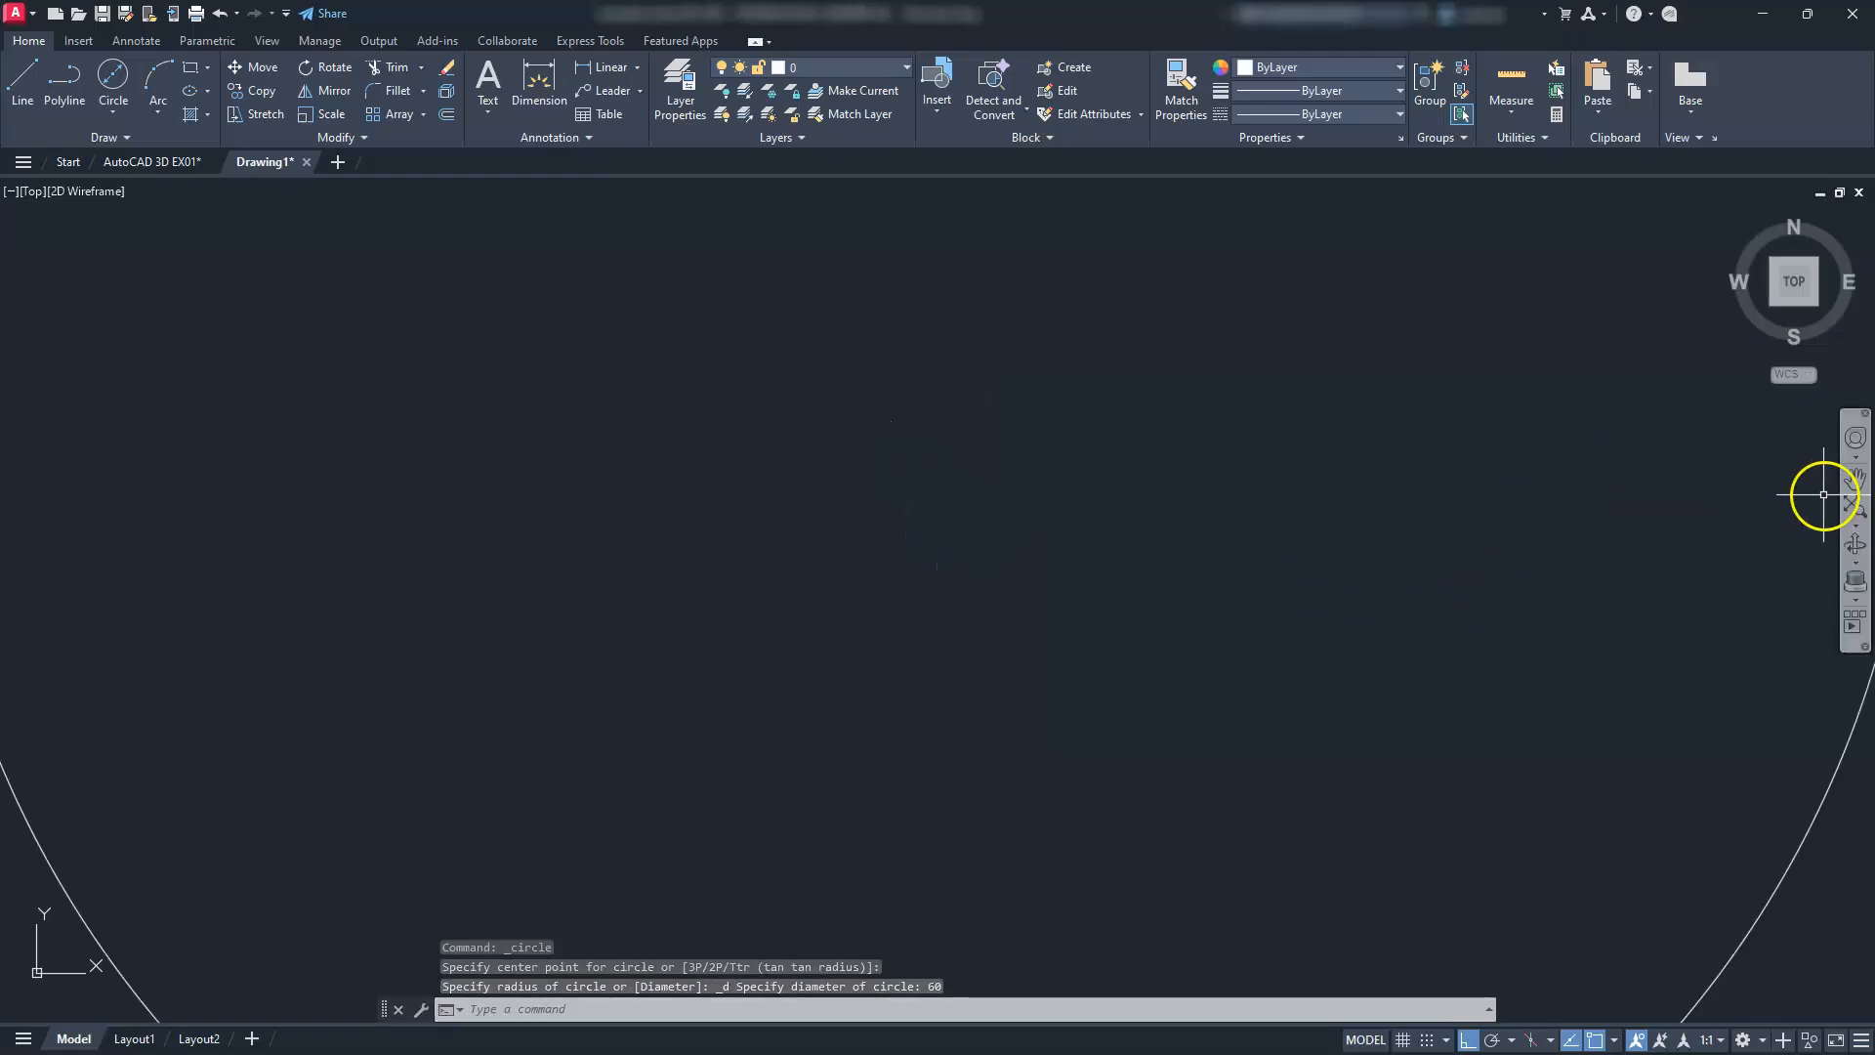
Copy the circle 100 units straight down from the original
left_click(1855, 505)
scroll(1087, 563, "down", 6)
middle_click_drag(1084, 569, 1055, 520)
left_click(1055, 519)
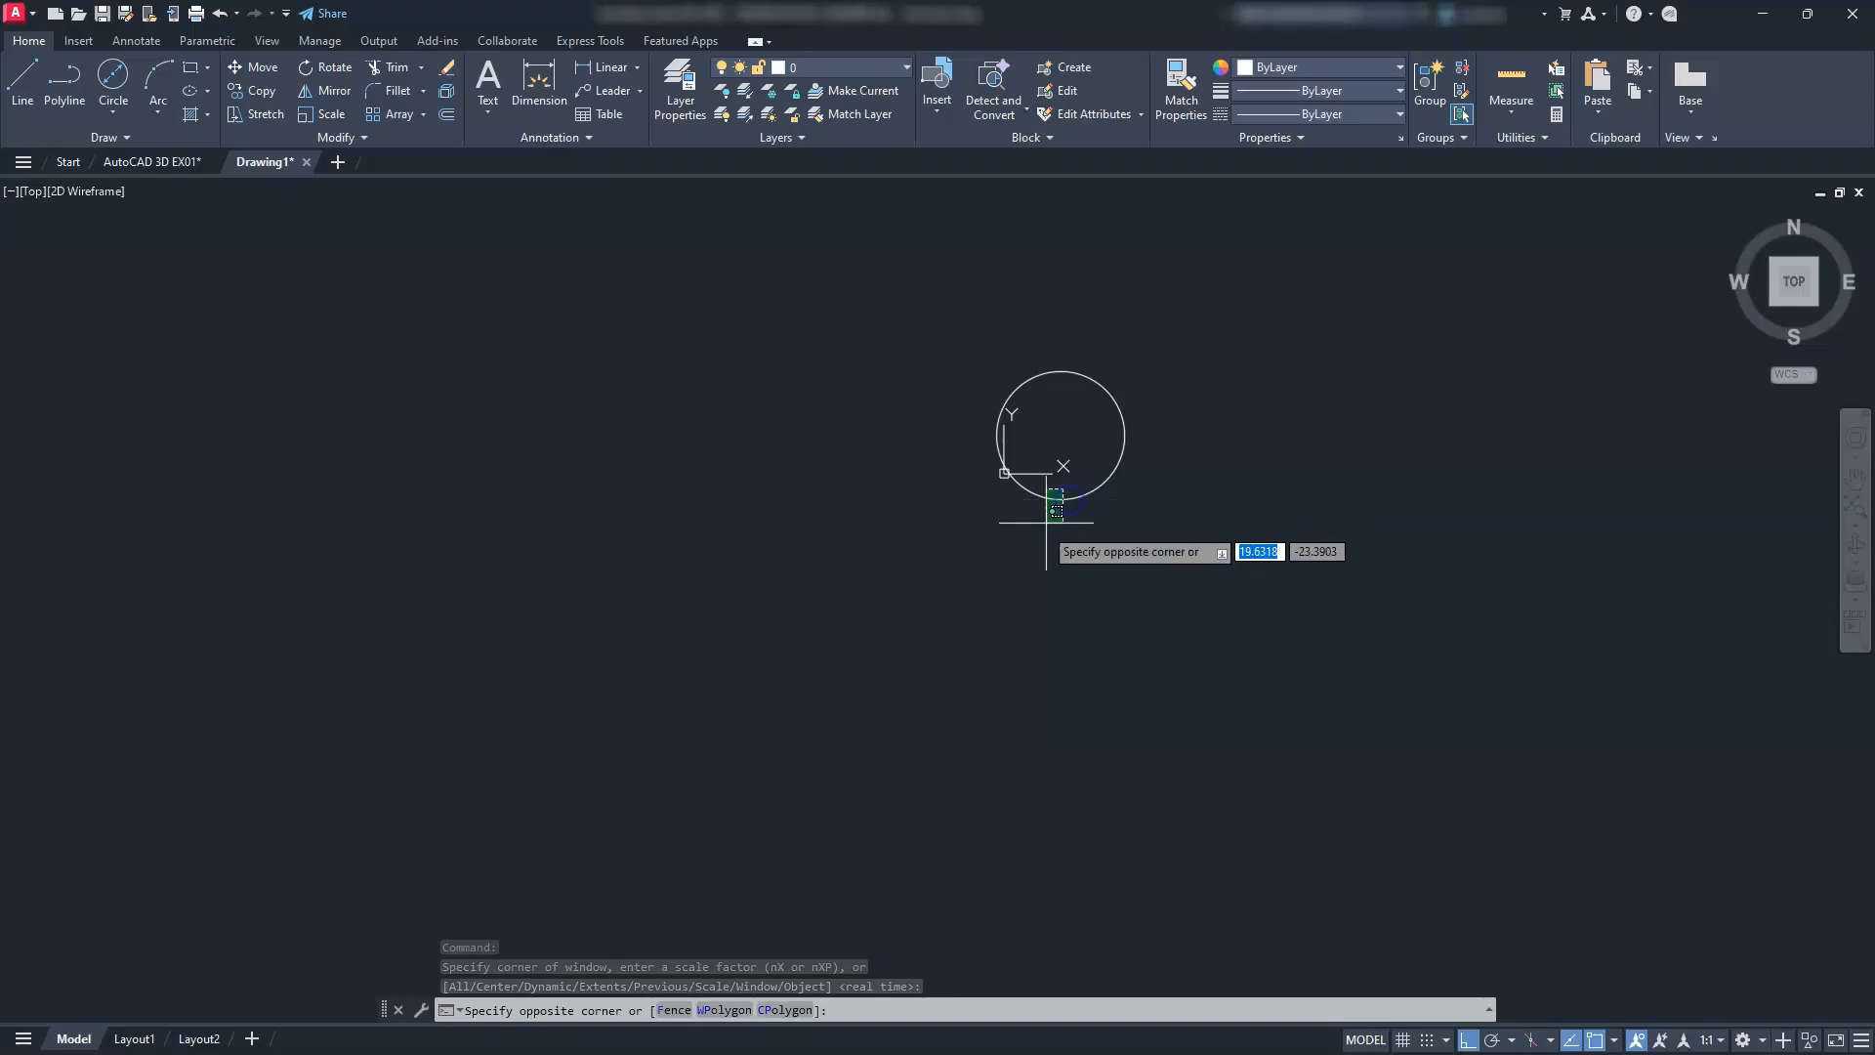
left_click(1029, 494)
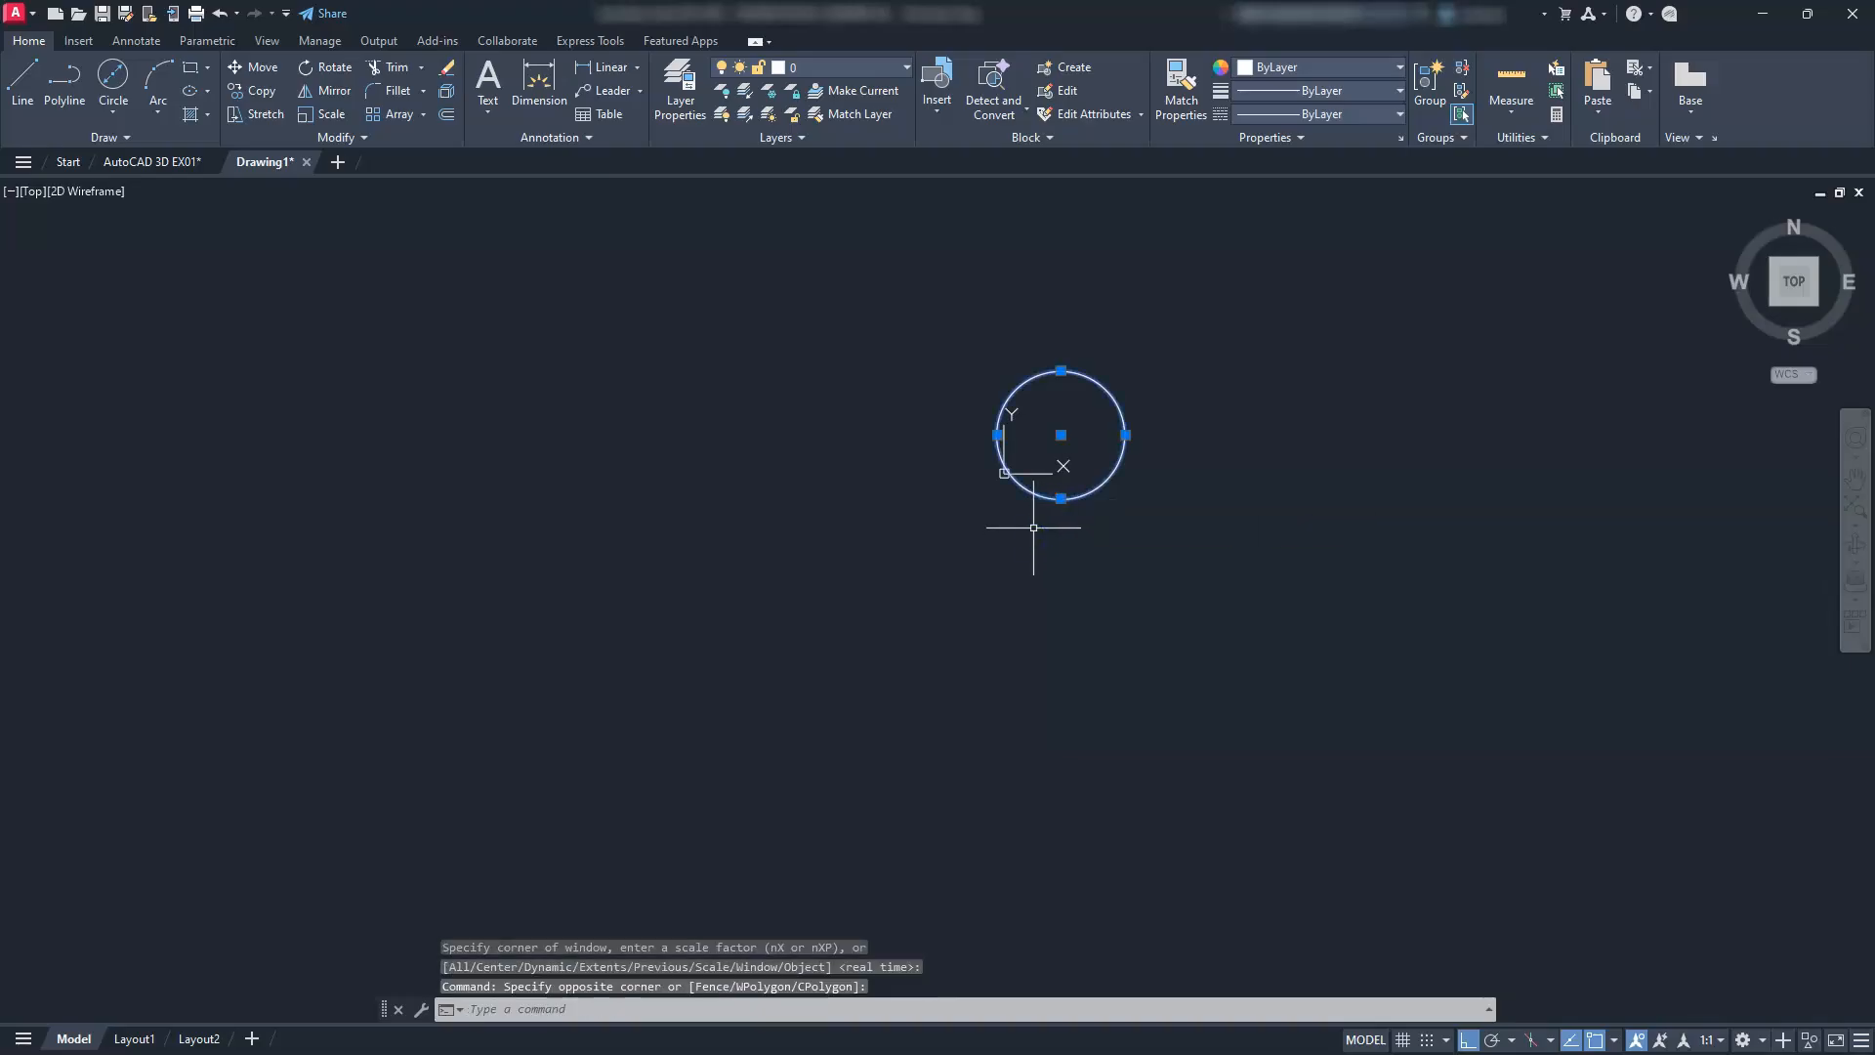
left_click(256, 90)
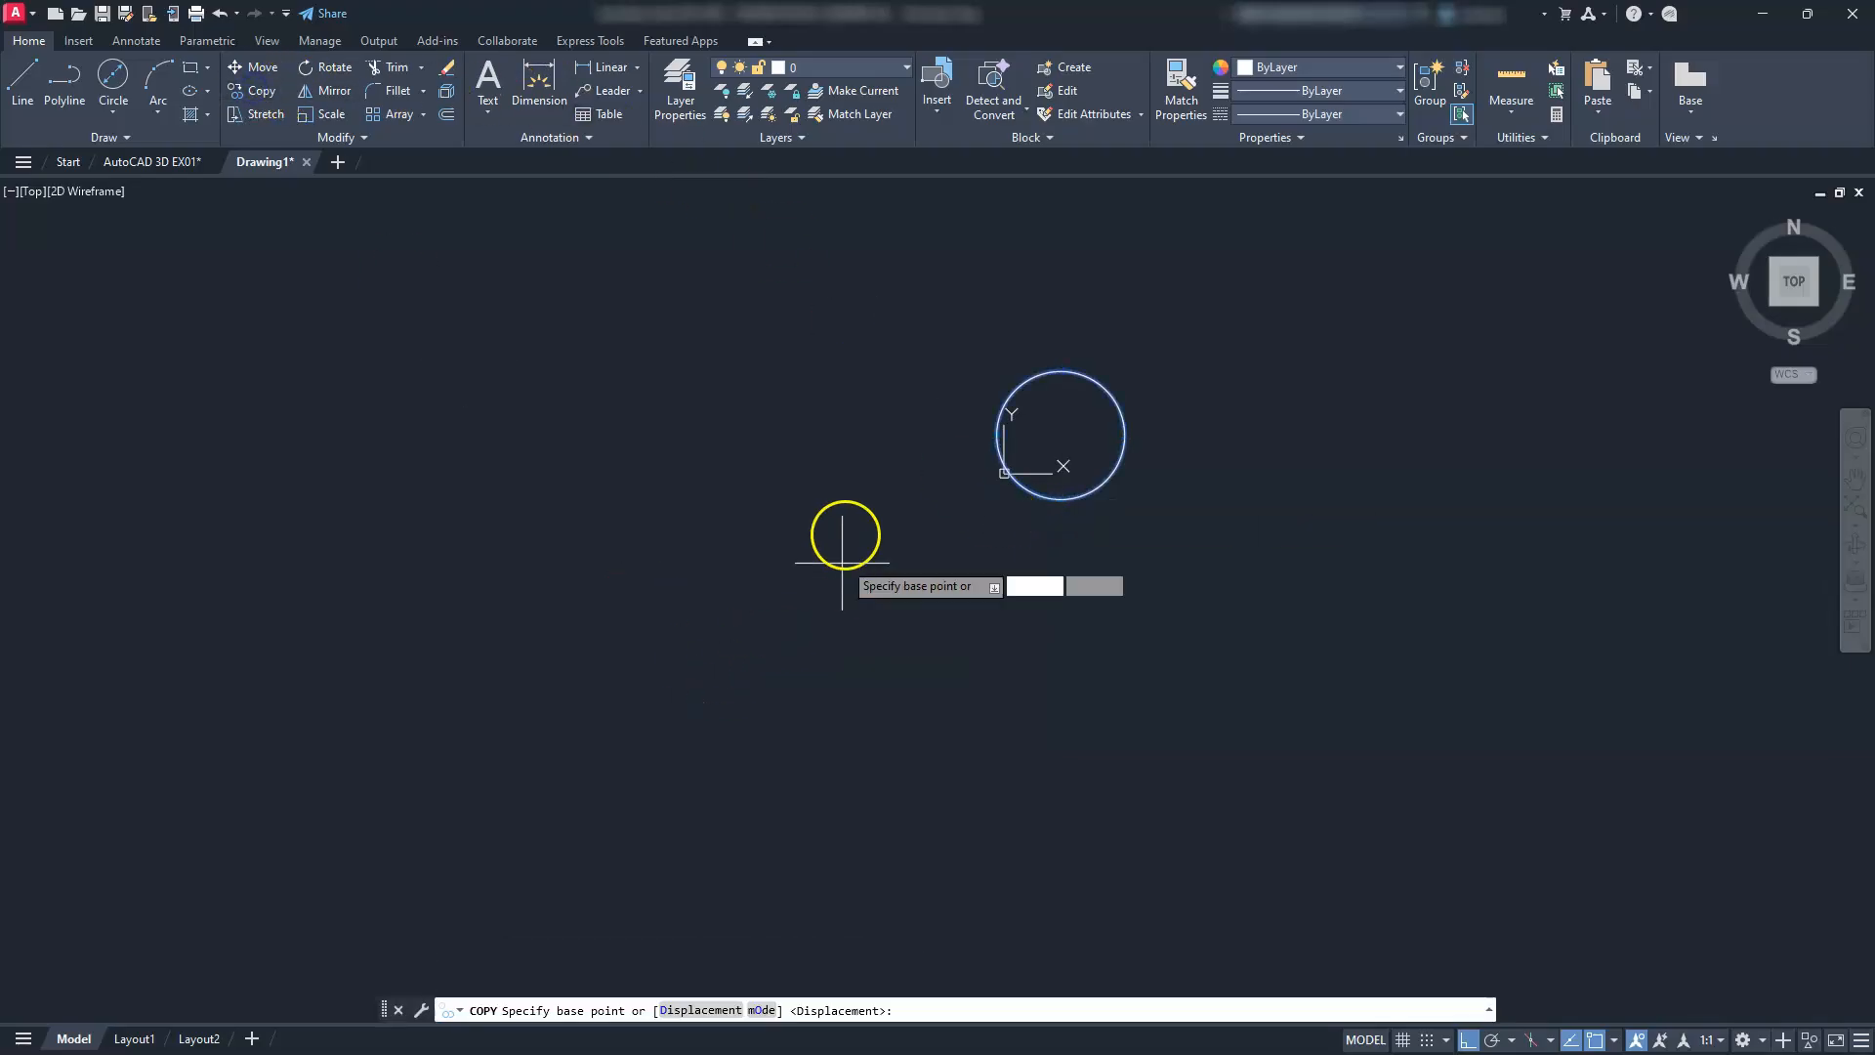
left_click(910, 380)
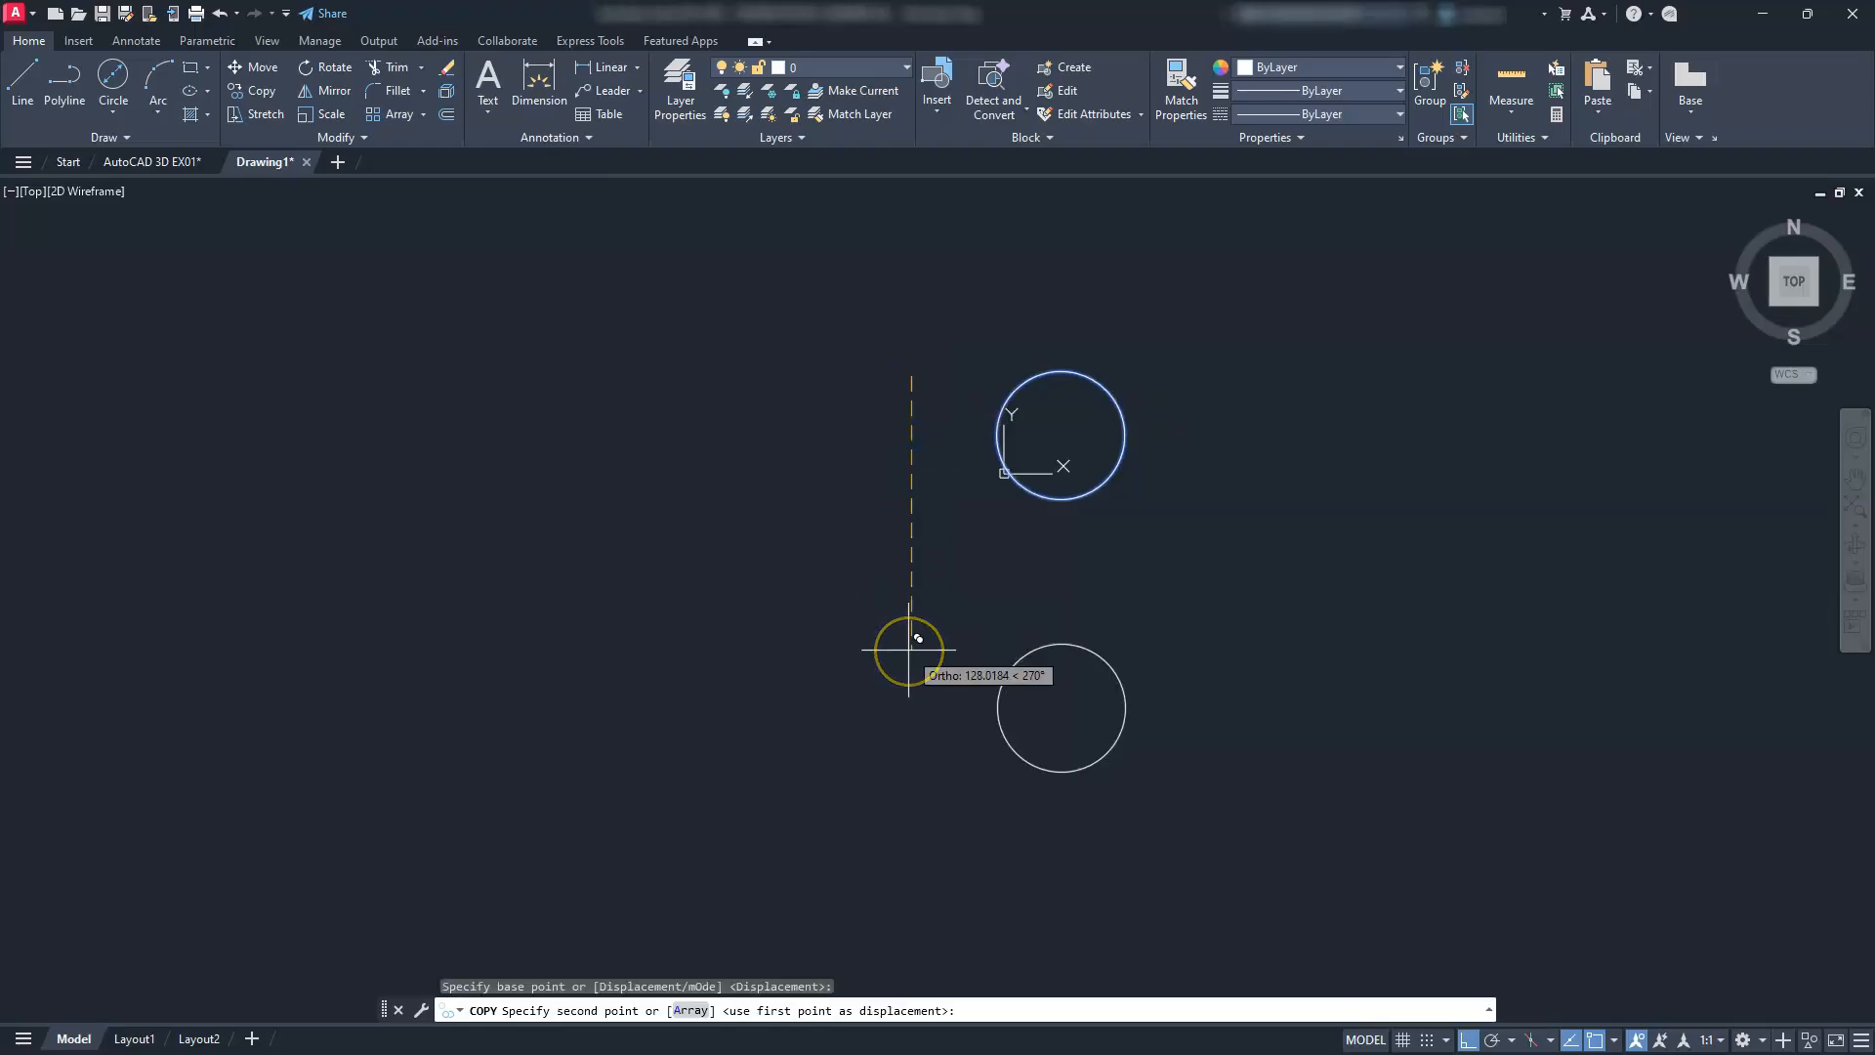
type("100")
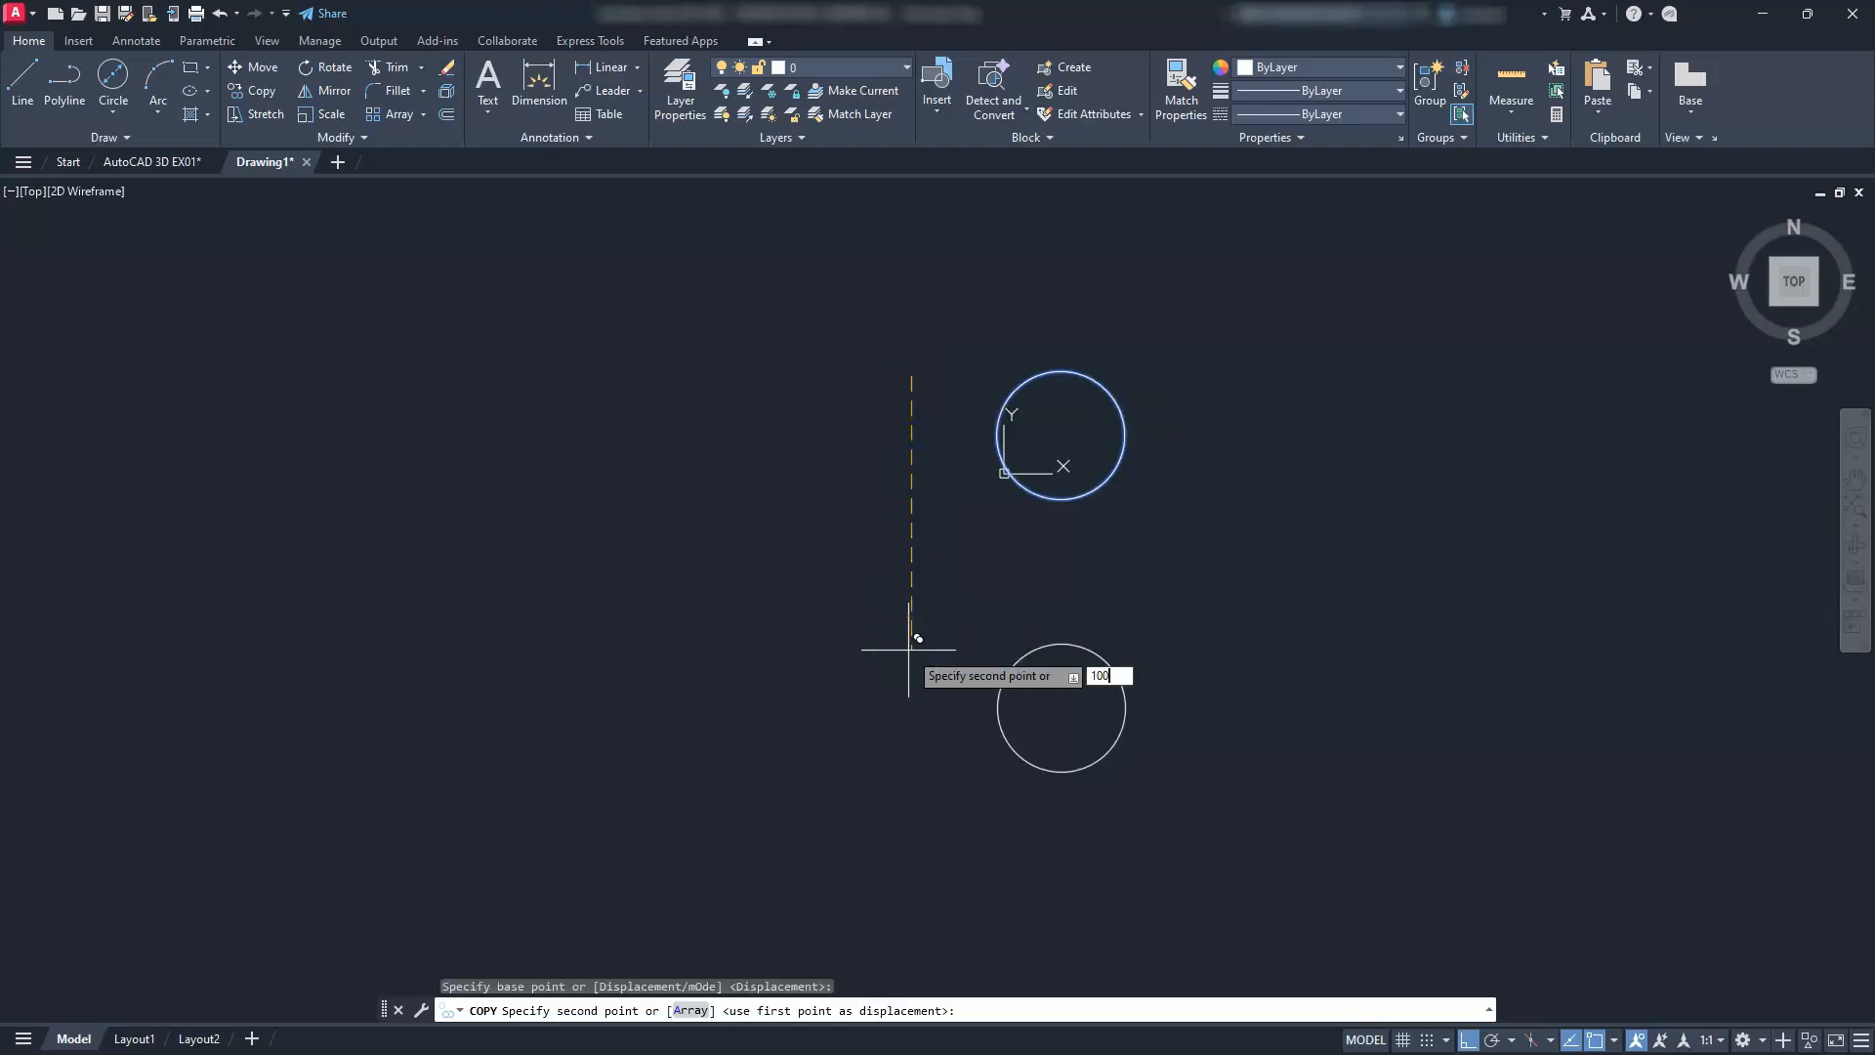
key("Return")
key("Escape")
key("Escape")
key("Escape")
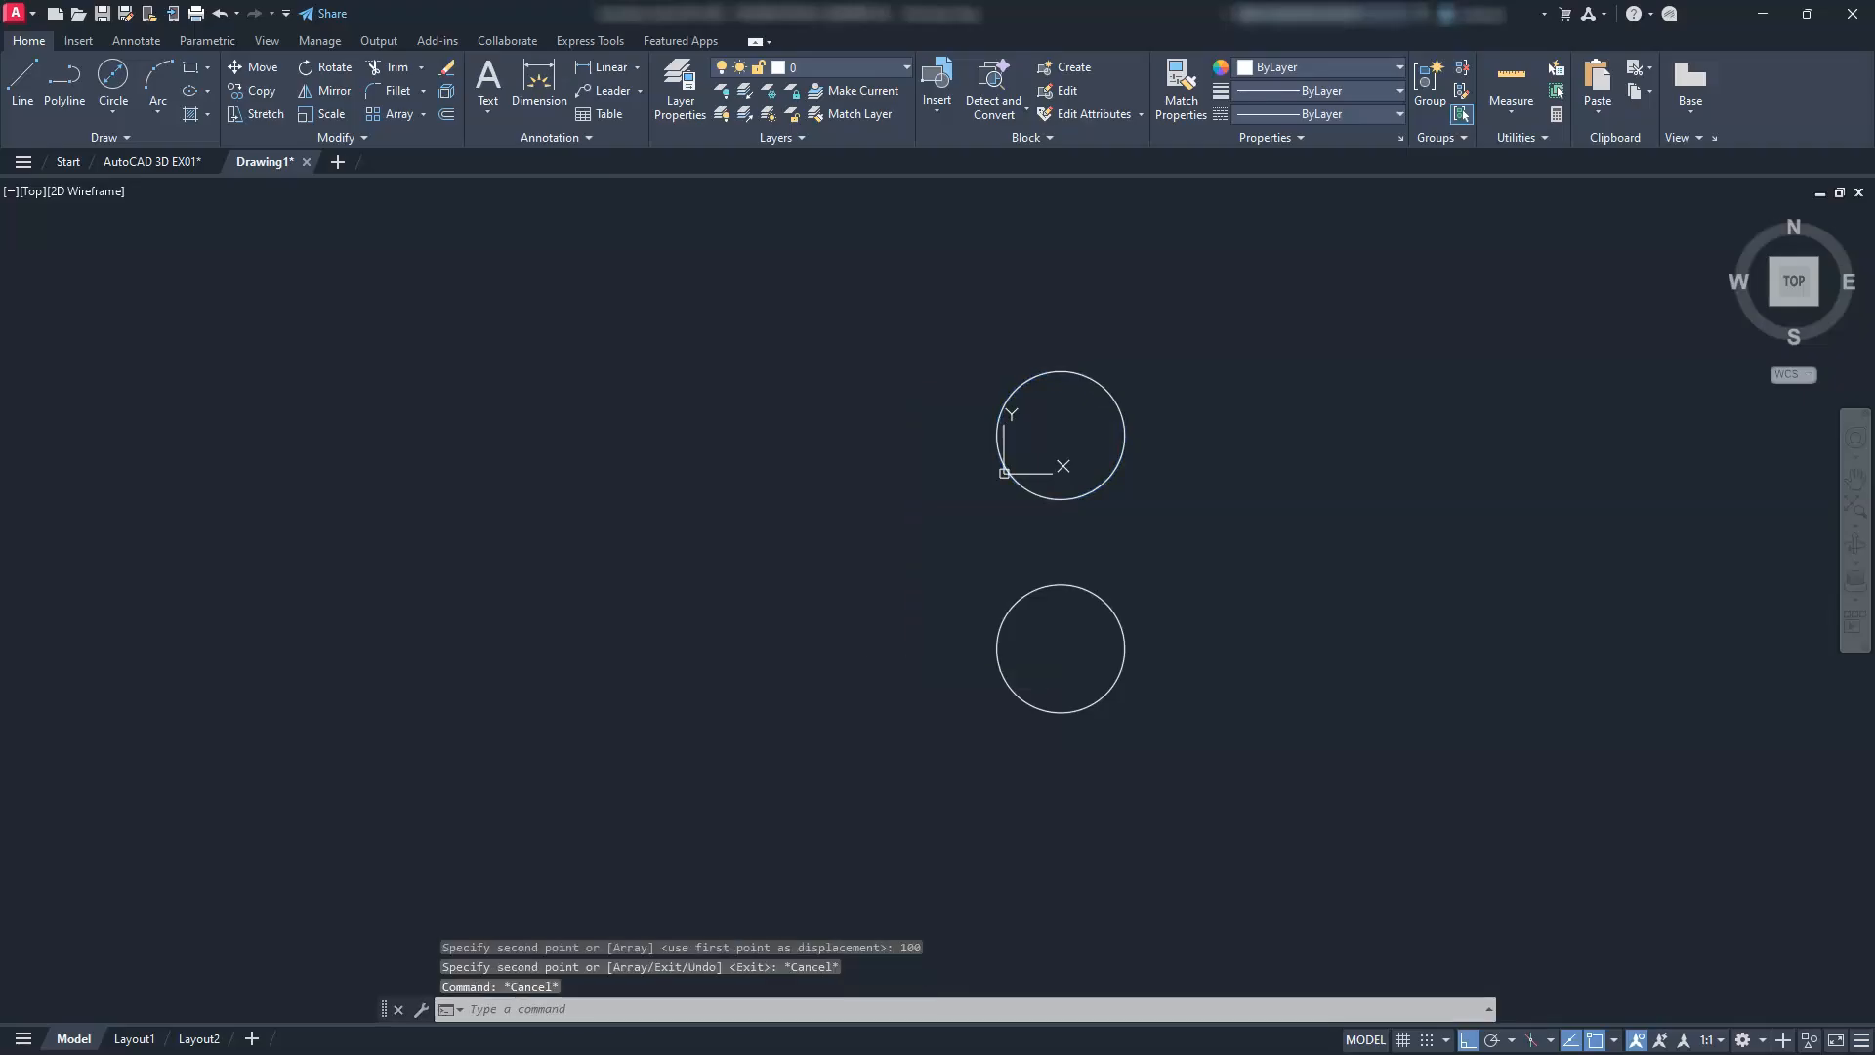
Copy the lower circle 100 units horizontally to the left and 100 units to the right
left_click(1043, 704)
left_click(967, 652)
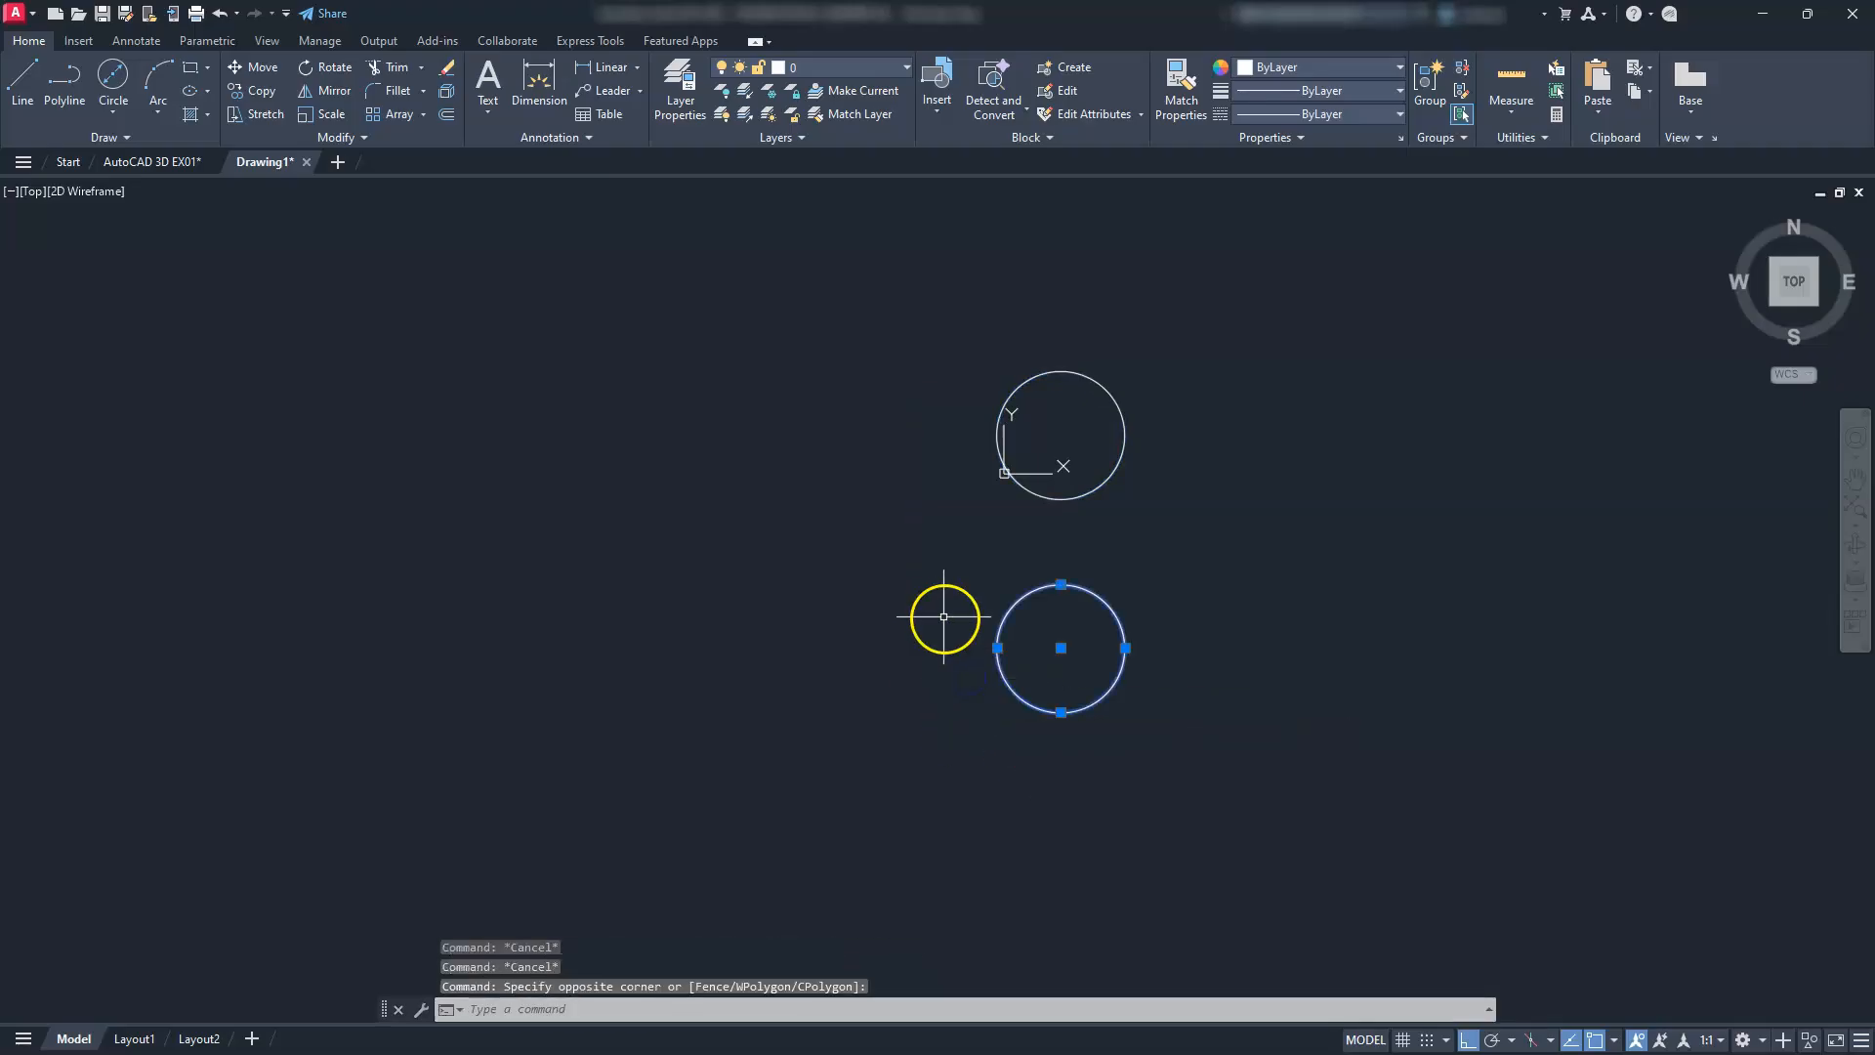
left_click(260, 90)
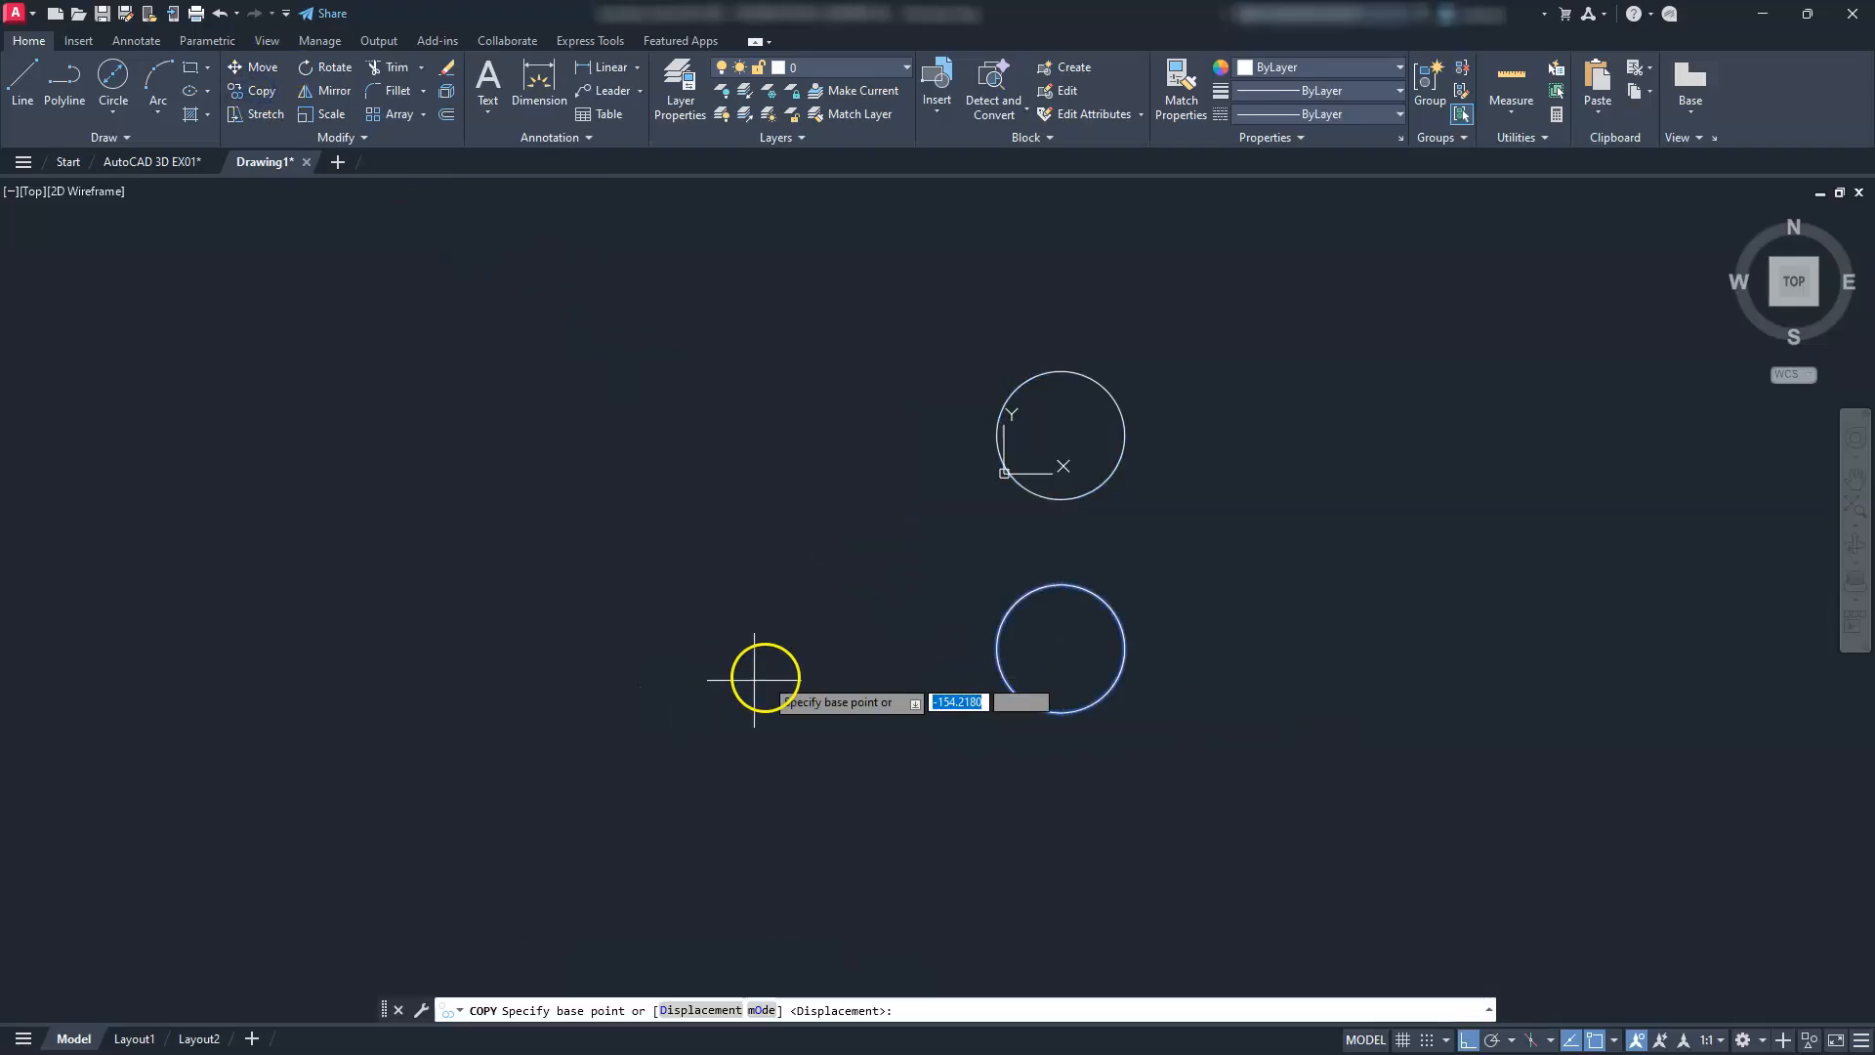
left_click(837, 528)
type("1")
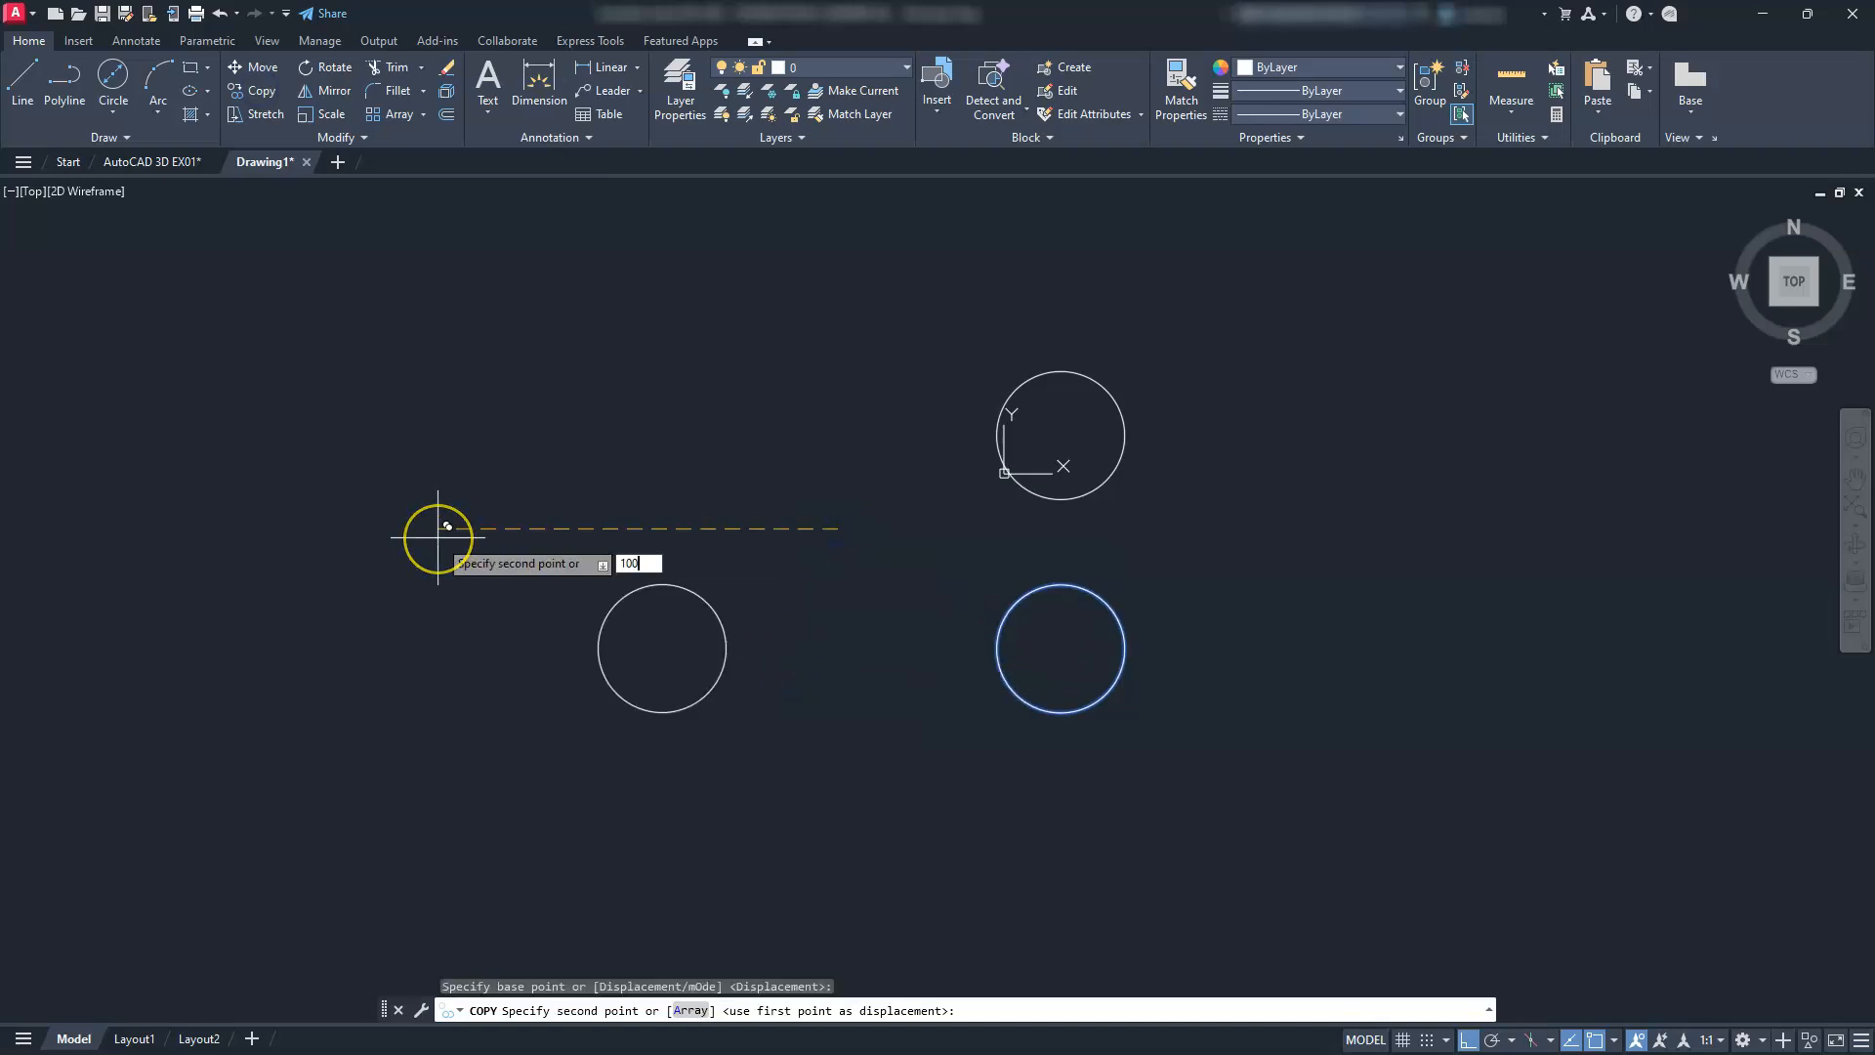
type("00")
key("Return")
type("100")
key("Return")
key("Escape")
key("Escape")
key("Escape")
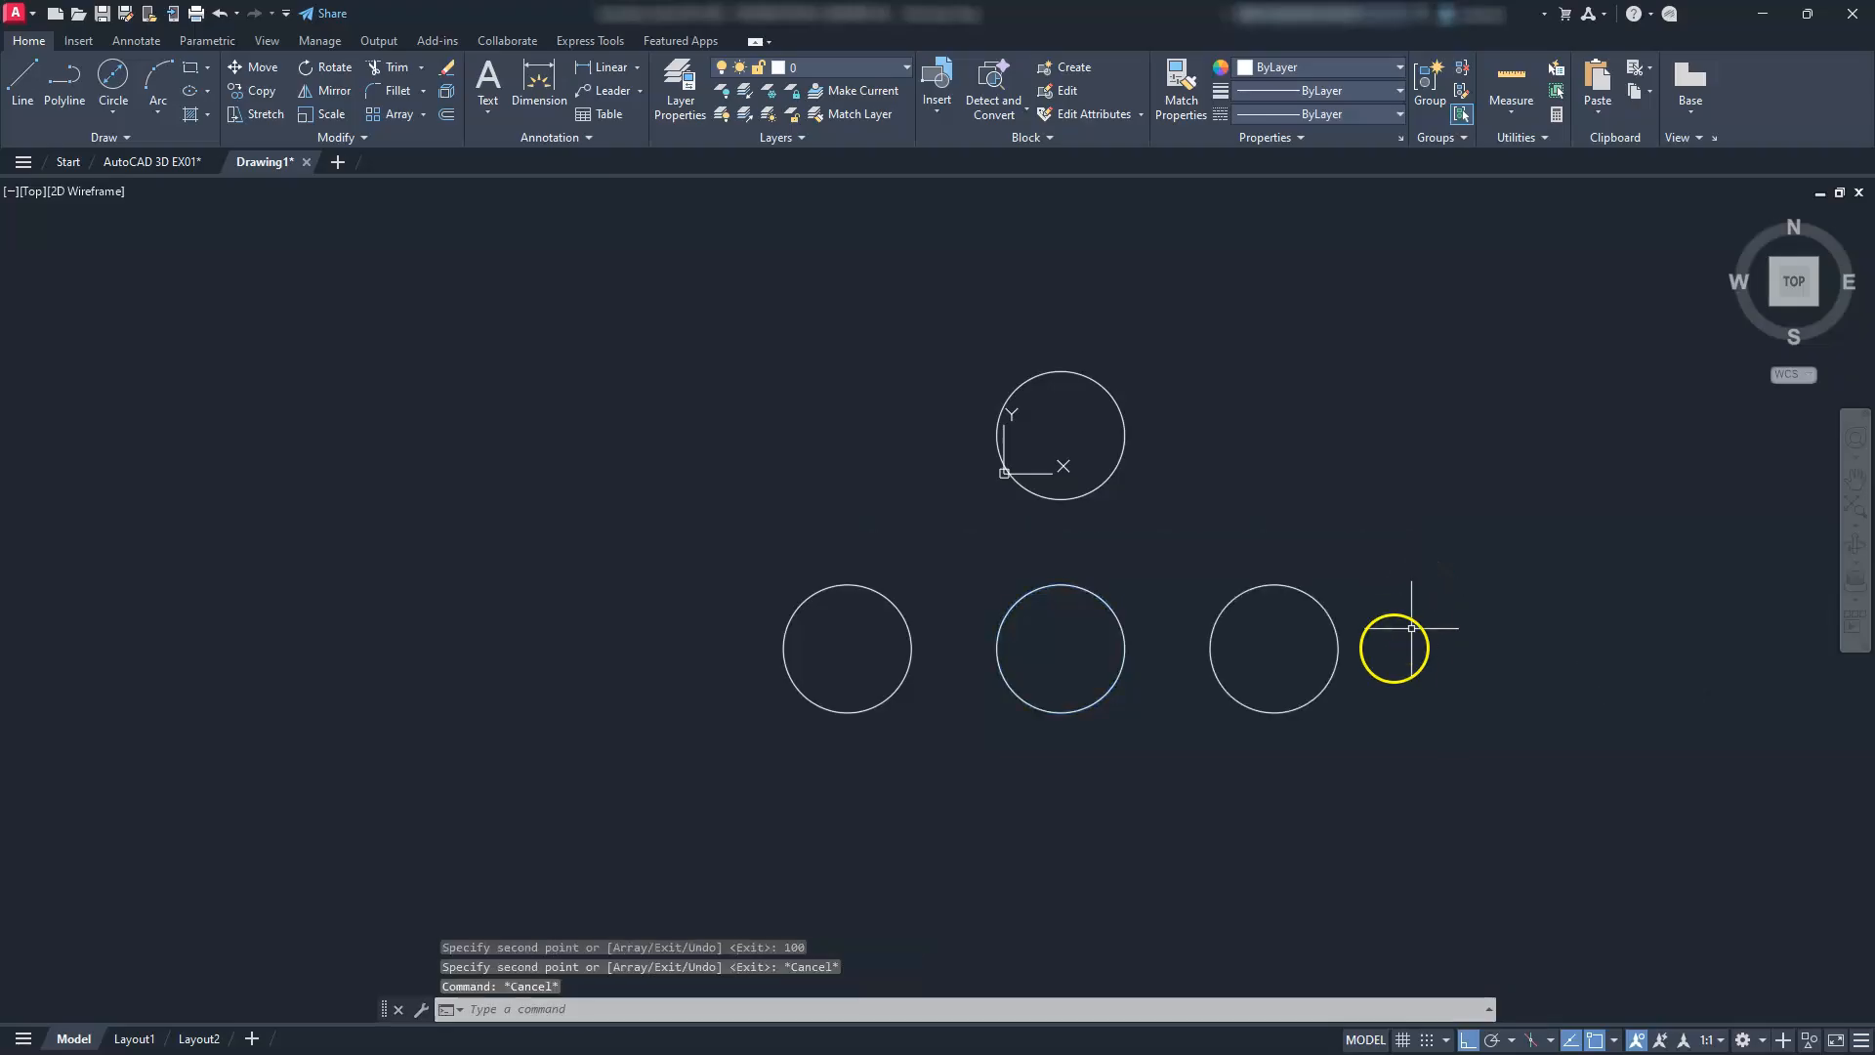
Delete the middle circle of the lower row
left_click(1155, 703)
left_click(1088, 622)
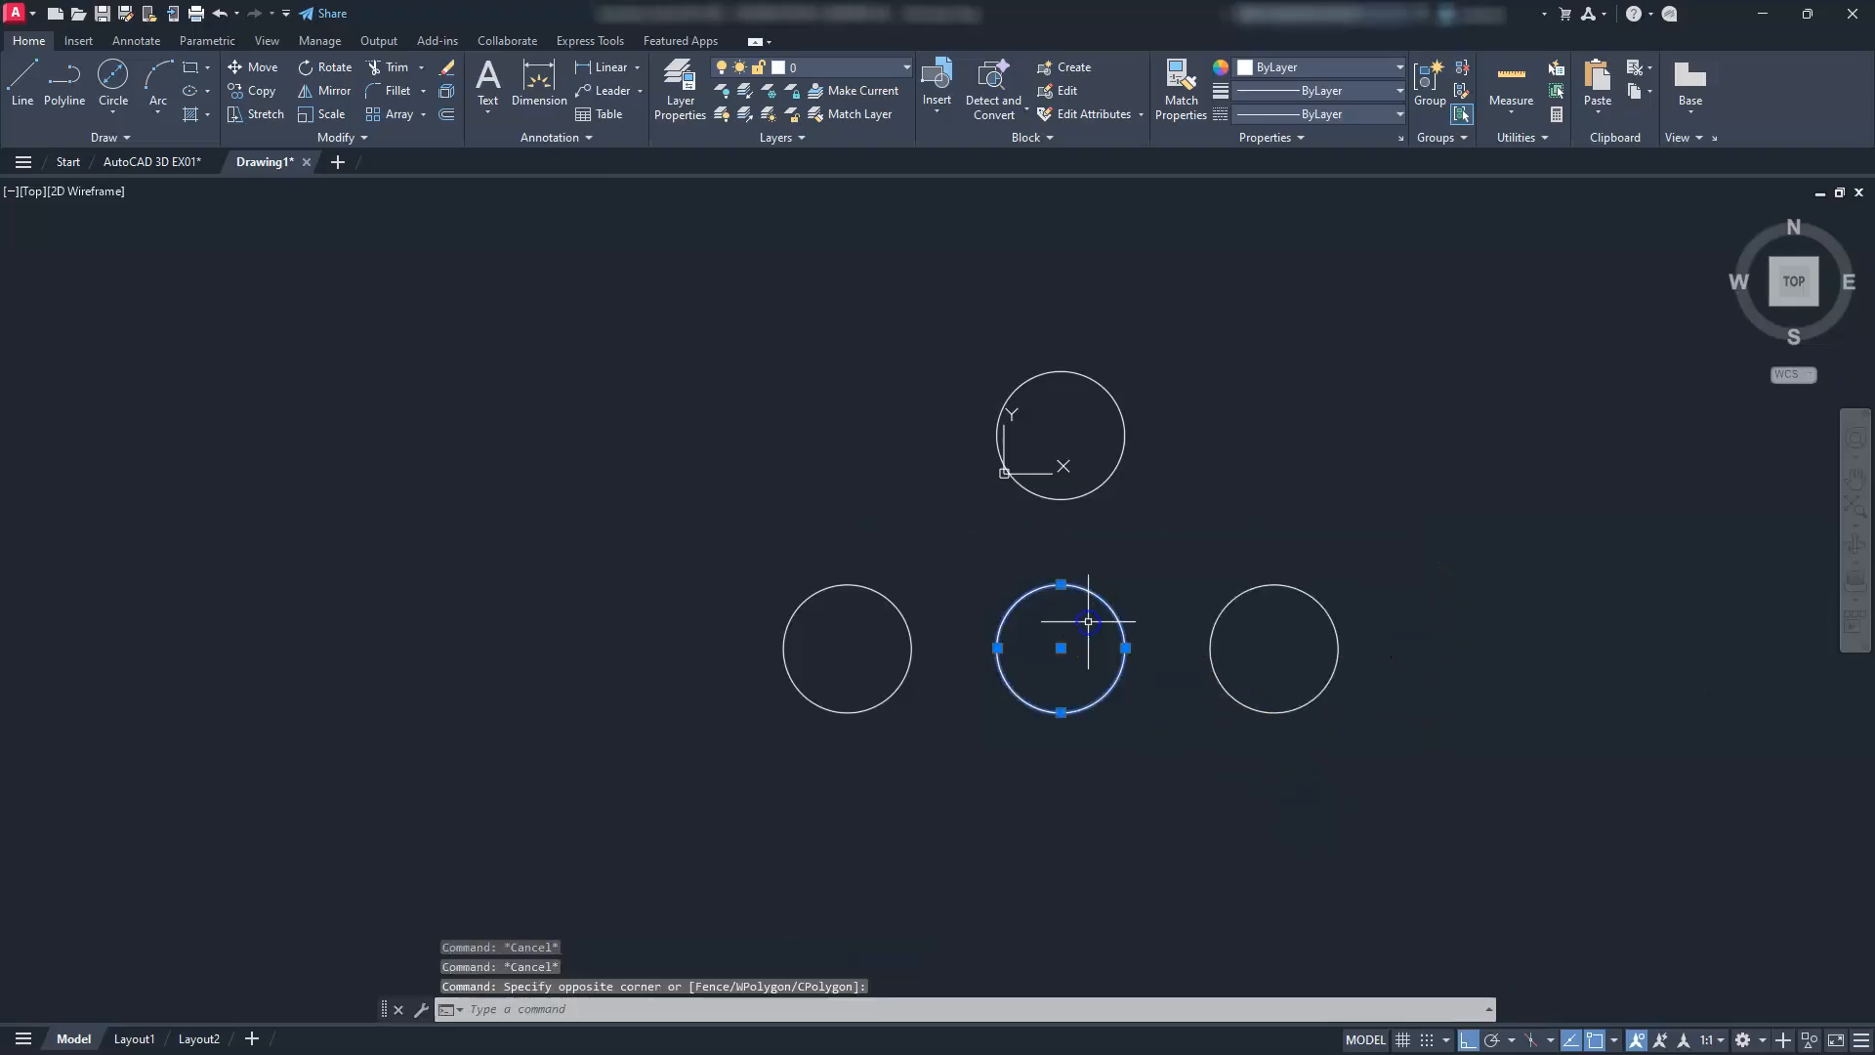
key("Delete")
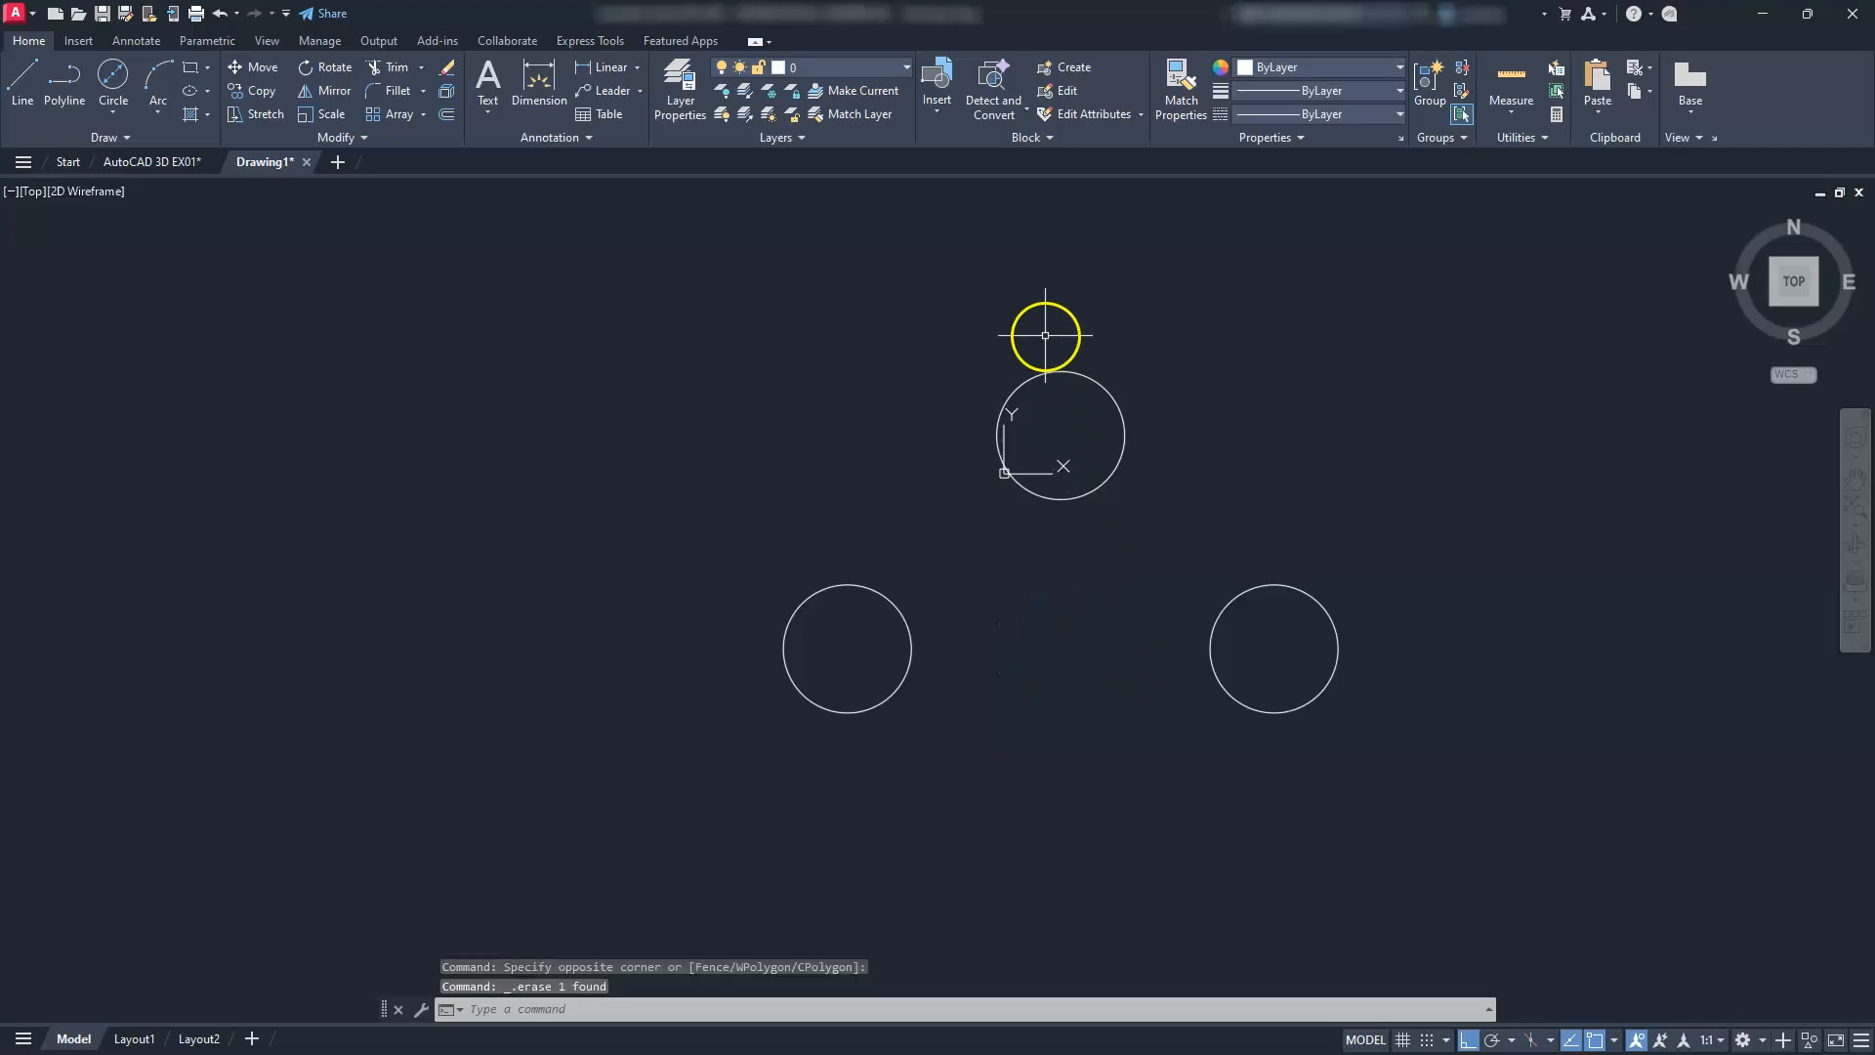
Draw a trial line tangent to the lower-right and upper circles, and delete it
type("l")
key("Return")
right_click(1365, 686, "shift")
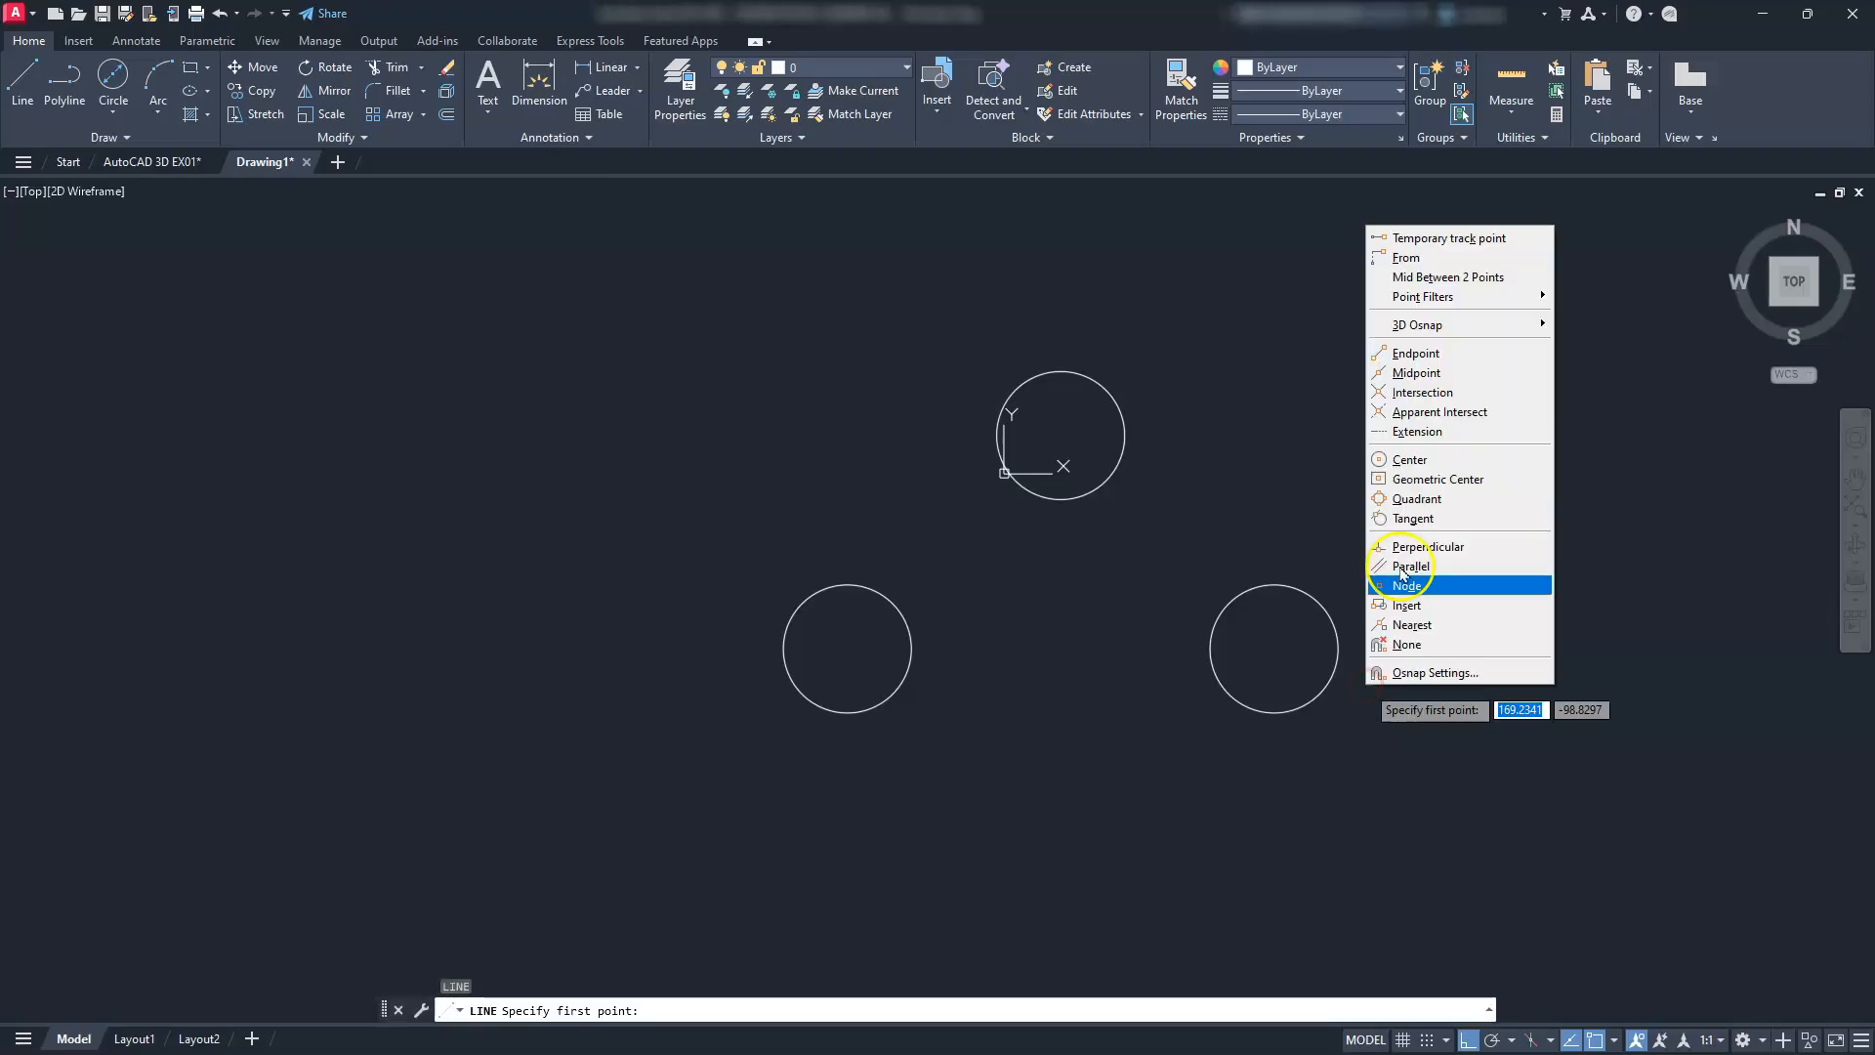
left_click(1411, 518)
left_click(1331, 620)
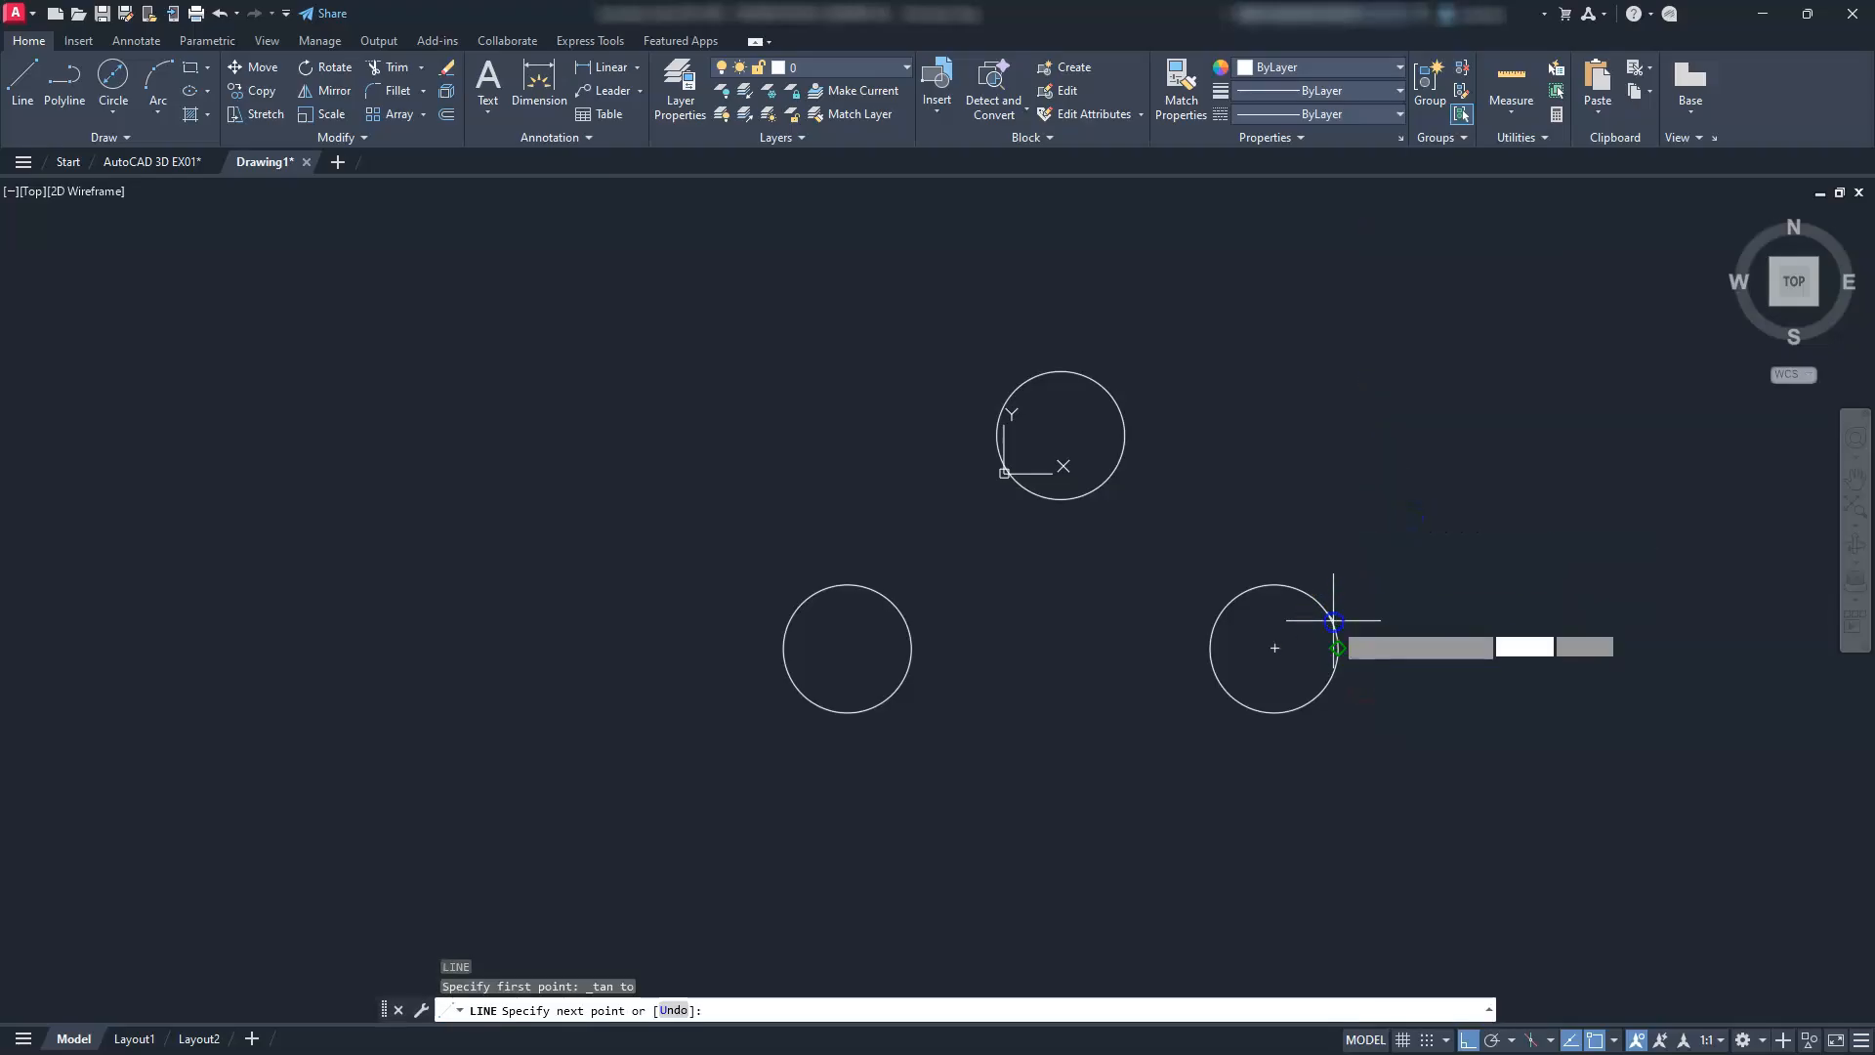
right_click(1312, 475, "shift")
left_click(1364, 767)
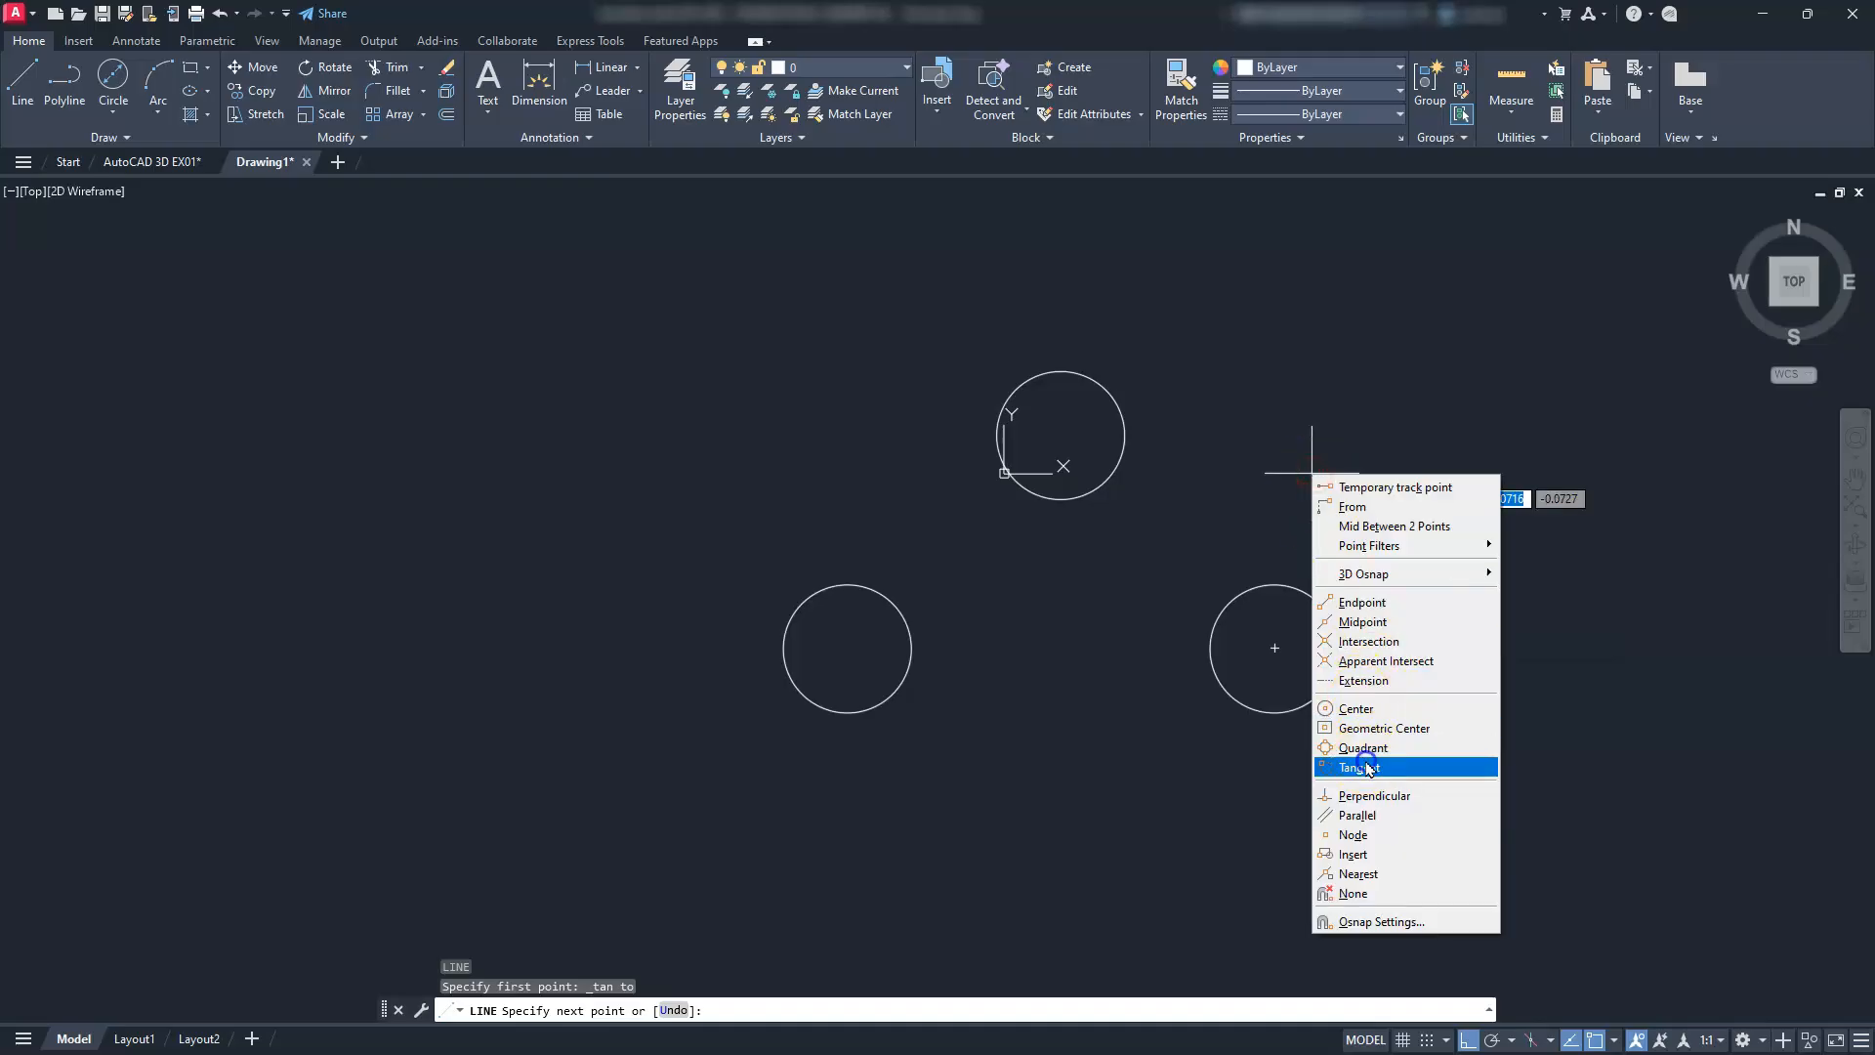
left_click(1111, 399)
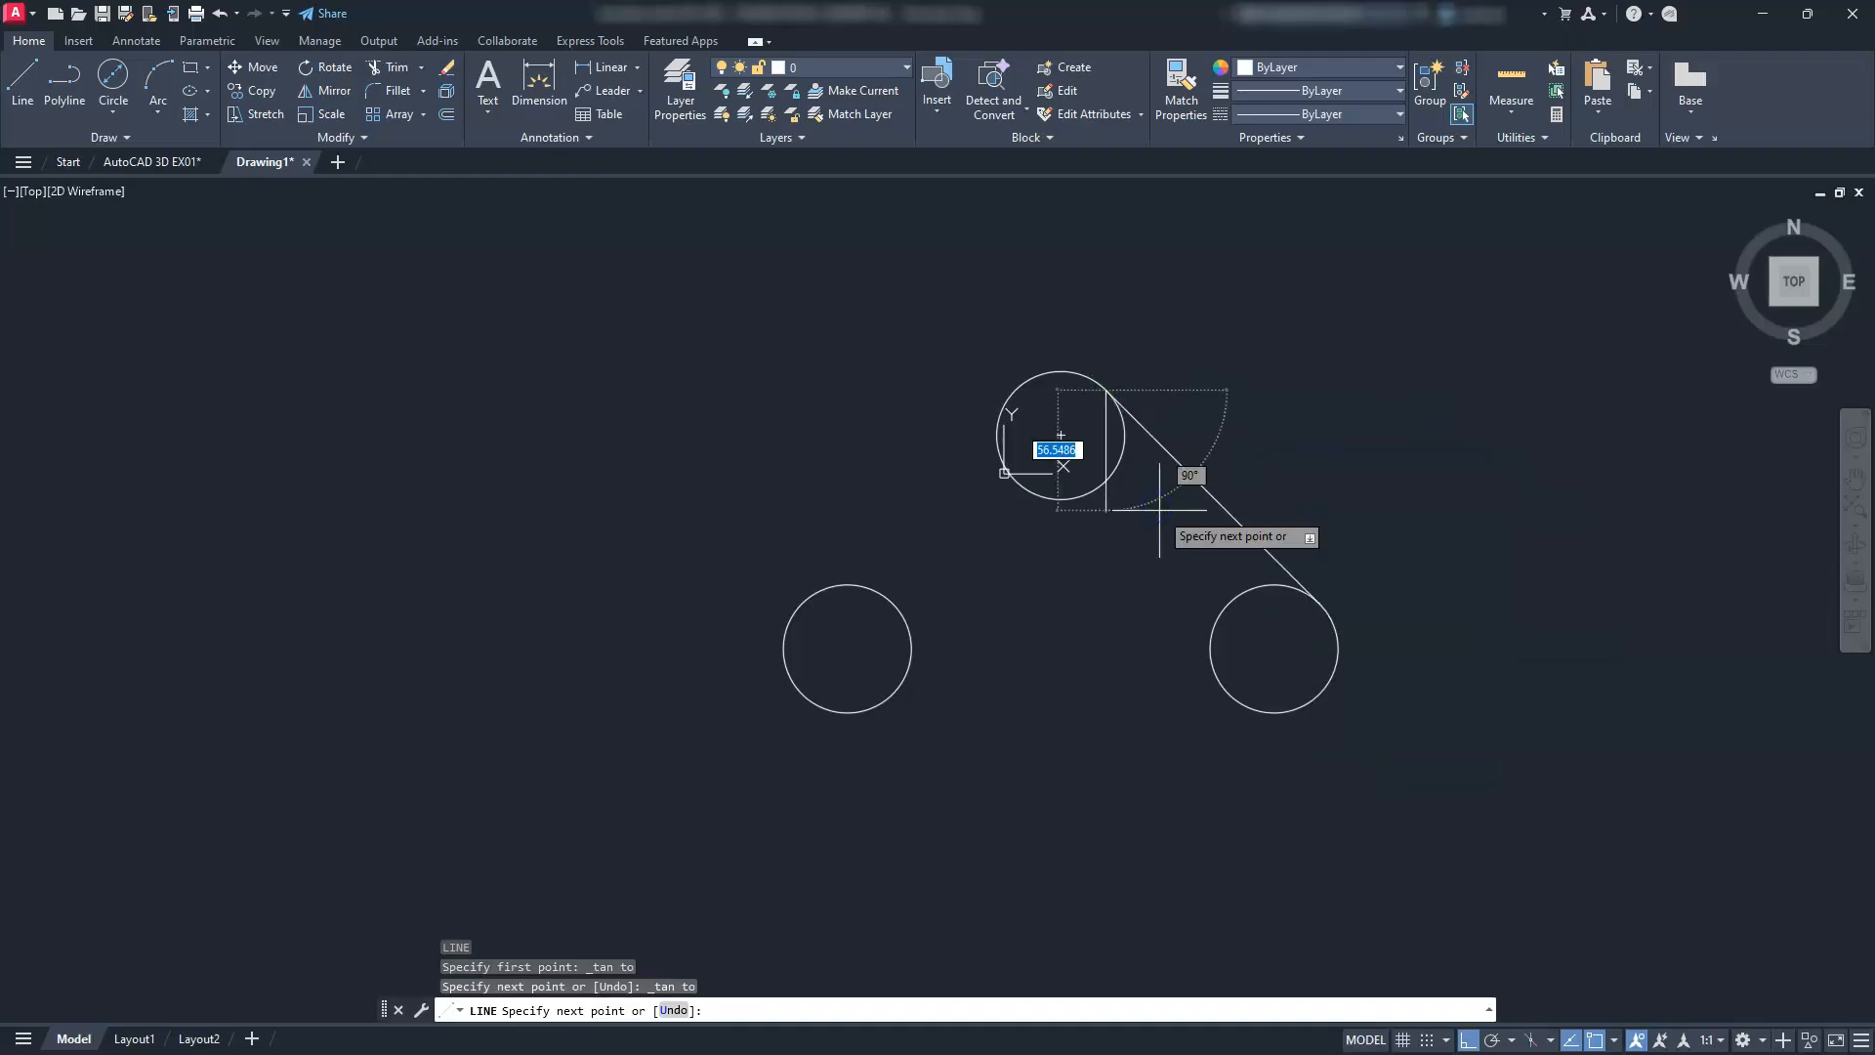
key("Escape")
key("Escape")
key("Escape")
left_click(1232, 506)
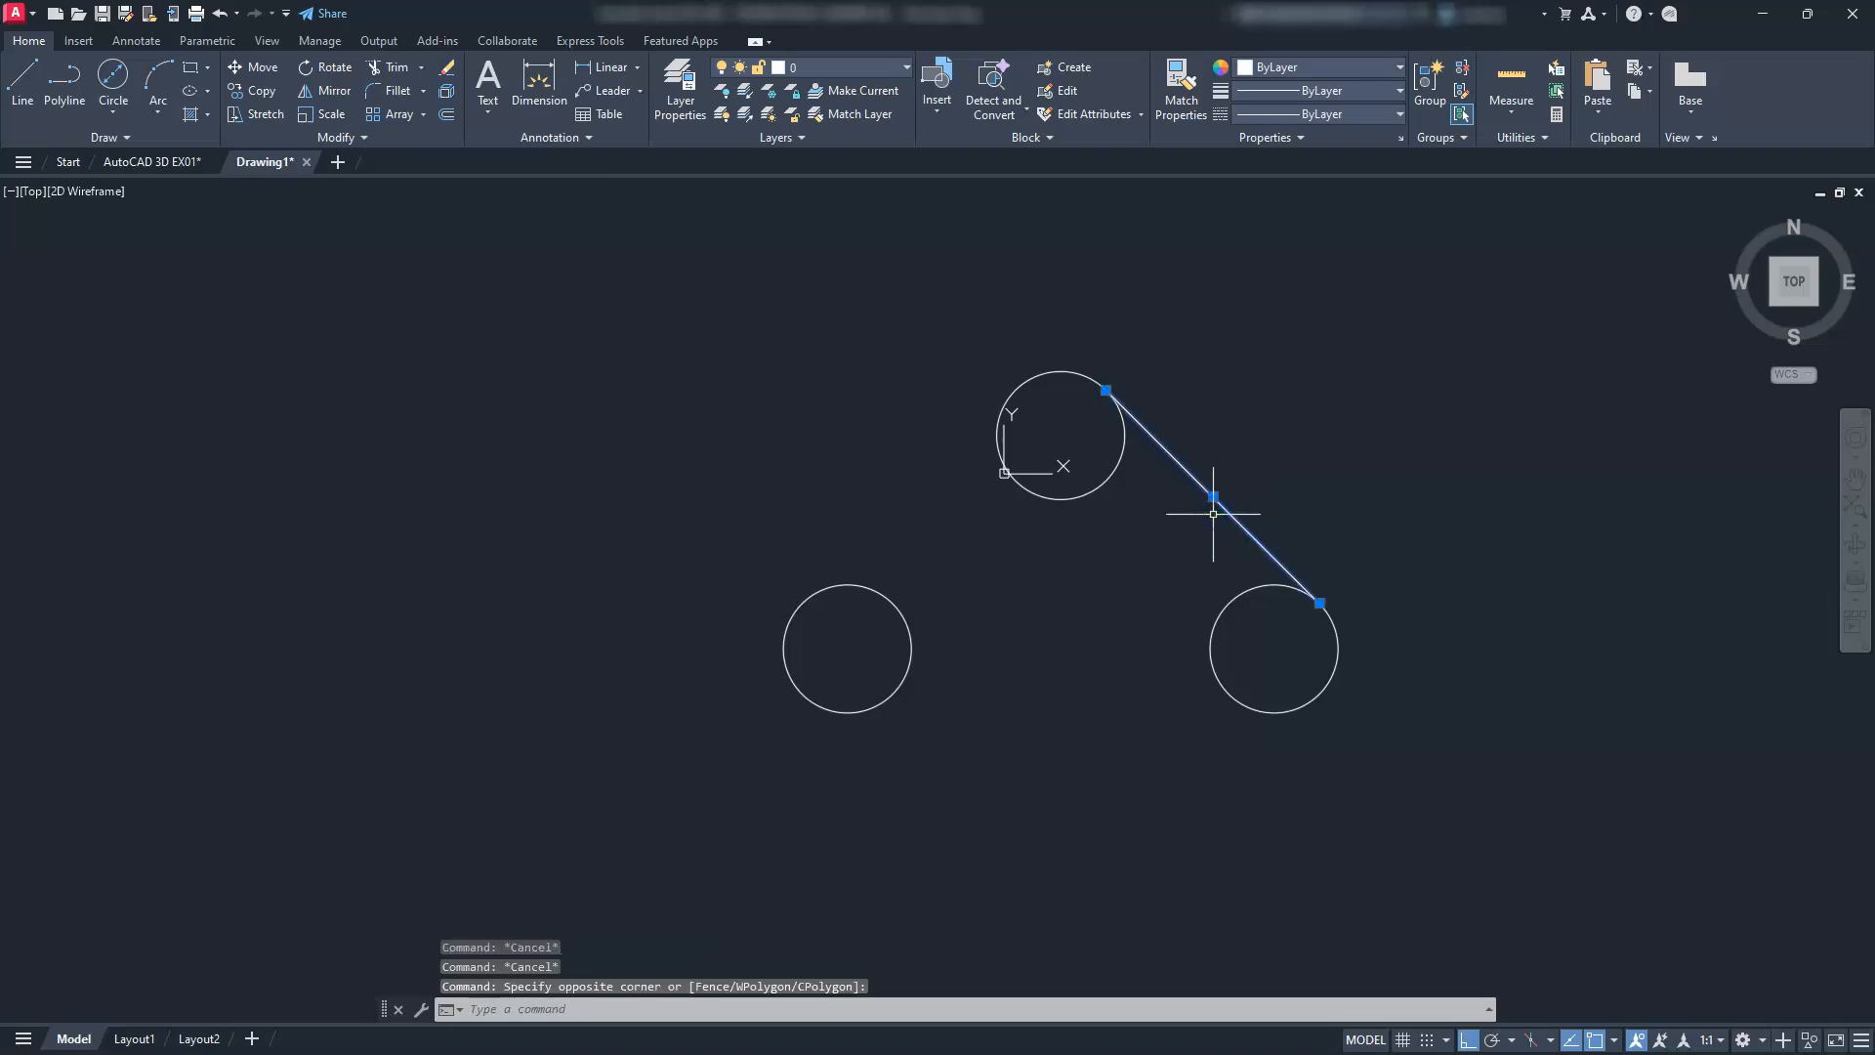
key("Delete")
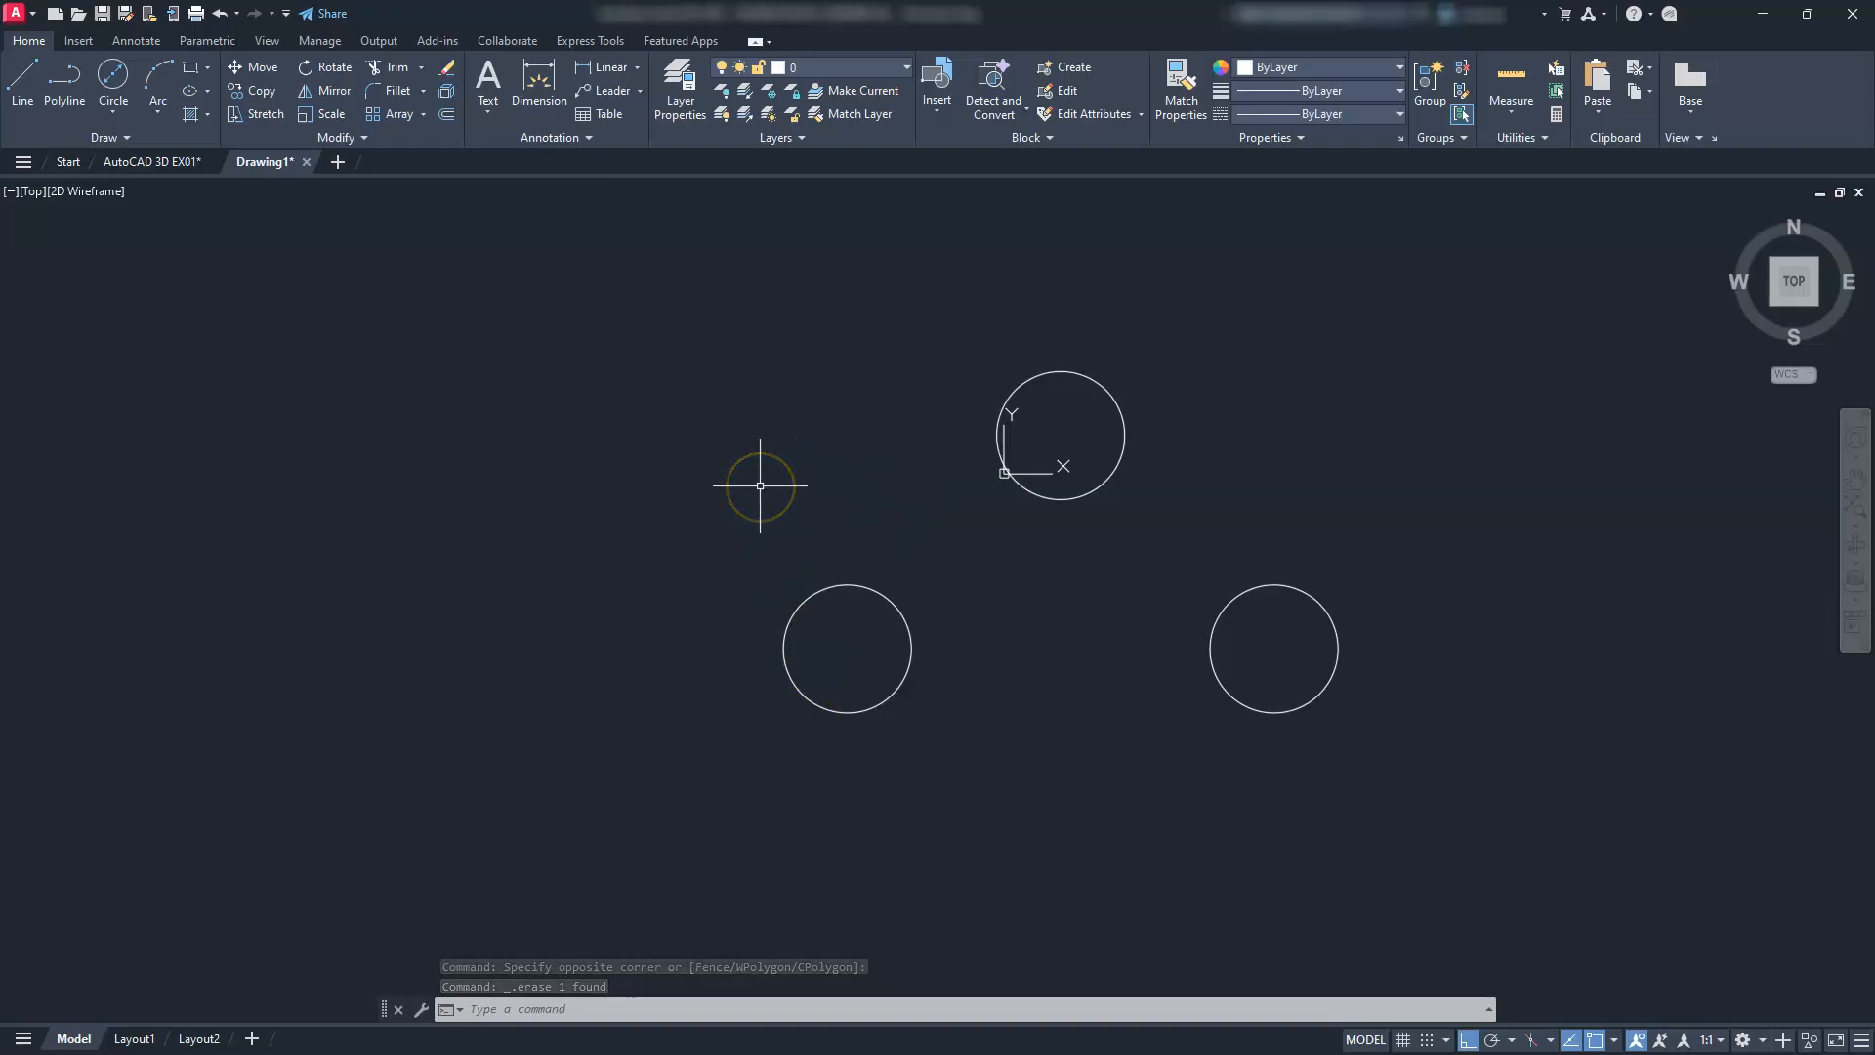
Draw a closed triangular polyline through the centres of the lower-left, lower-right and upper circles
type("PL")
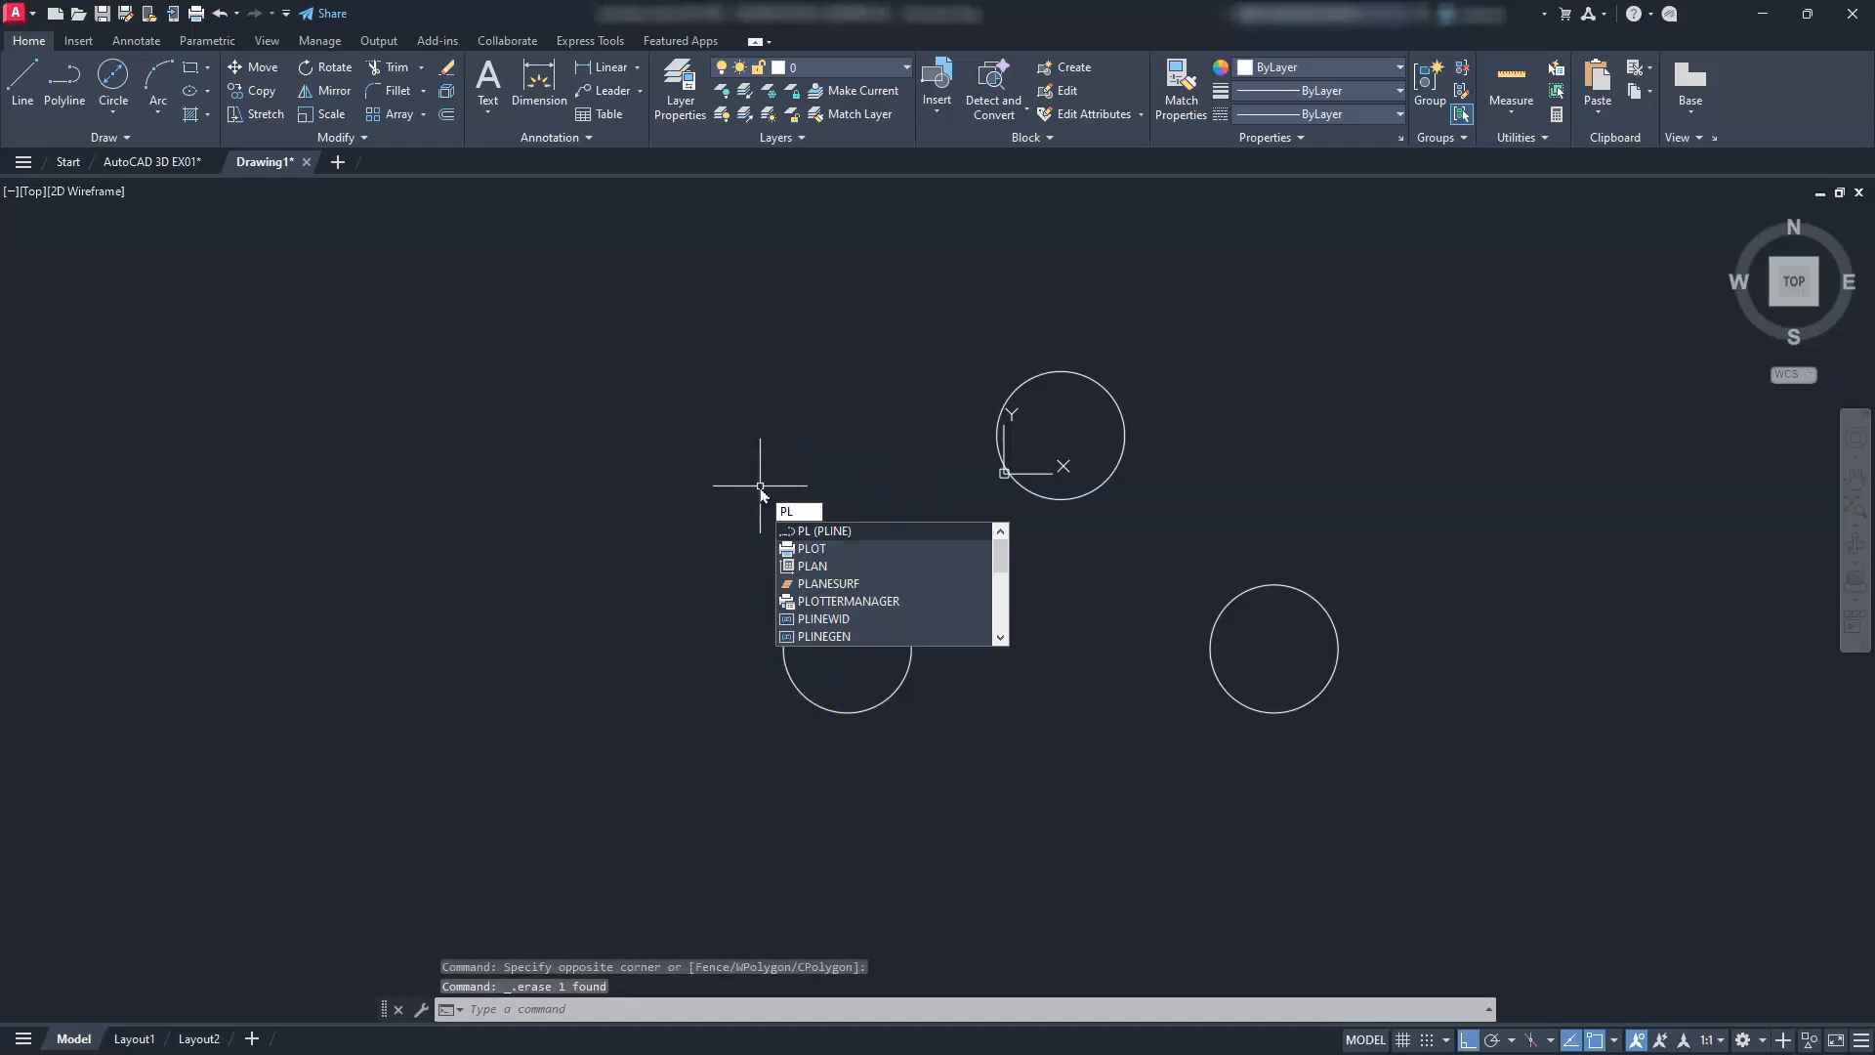
key("Return")
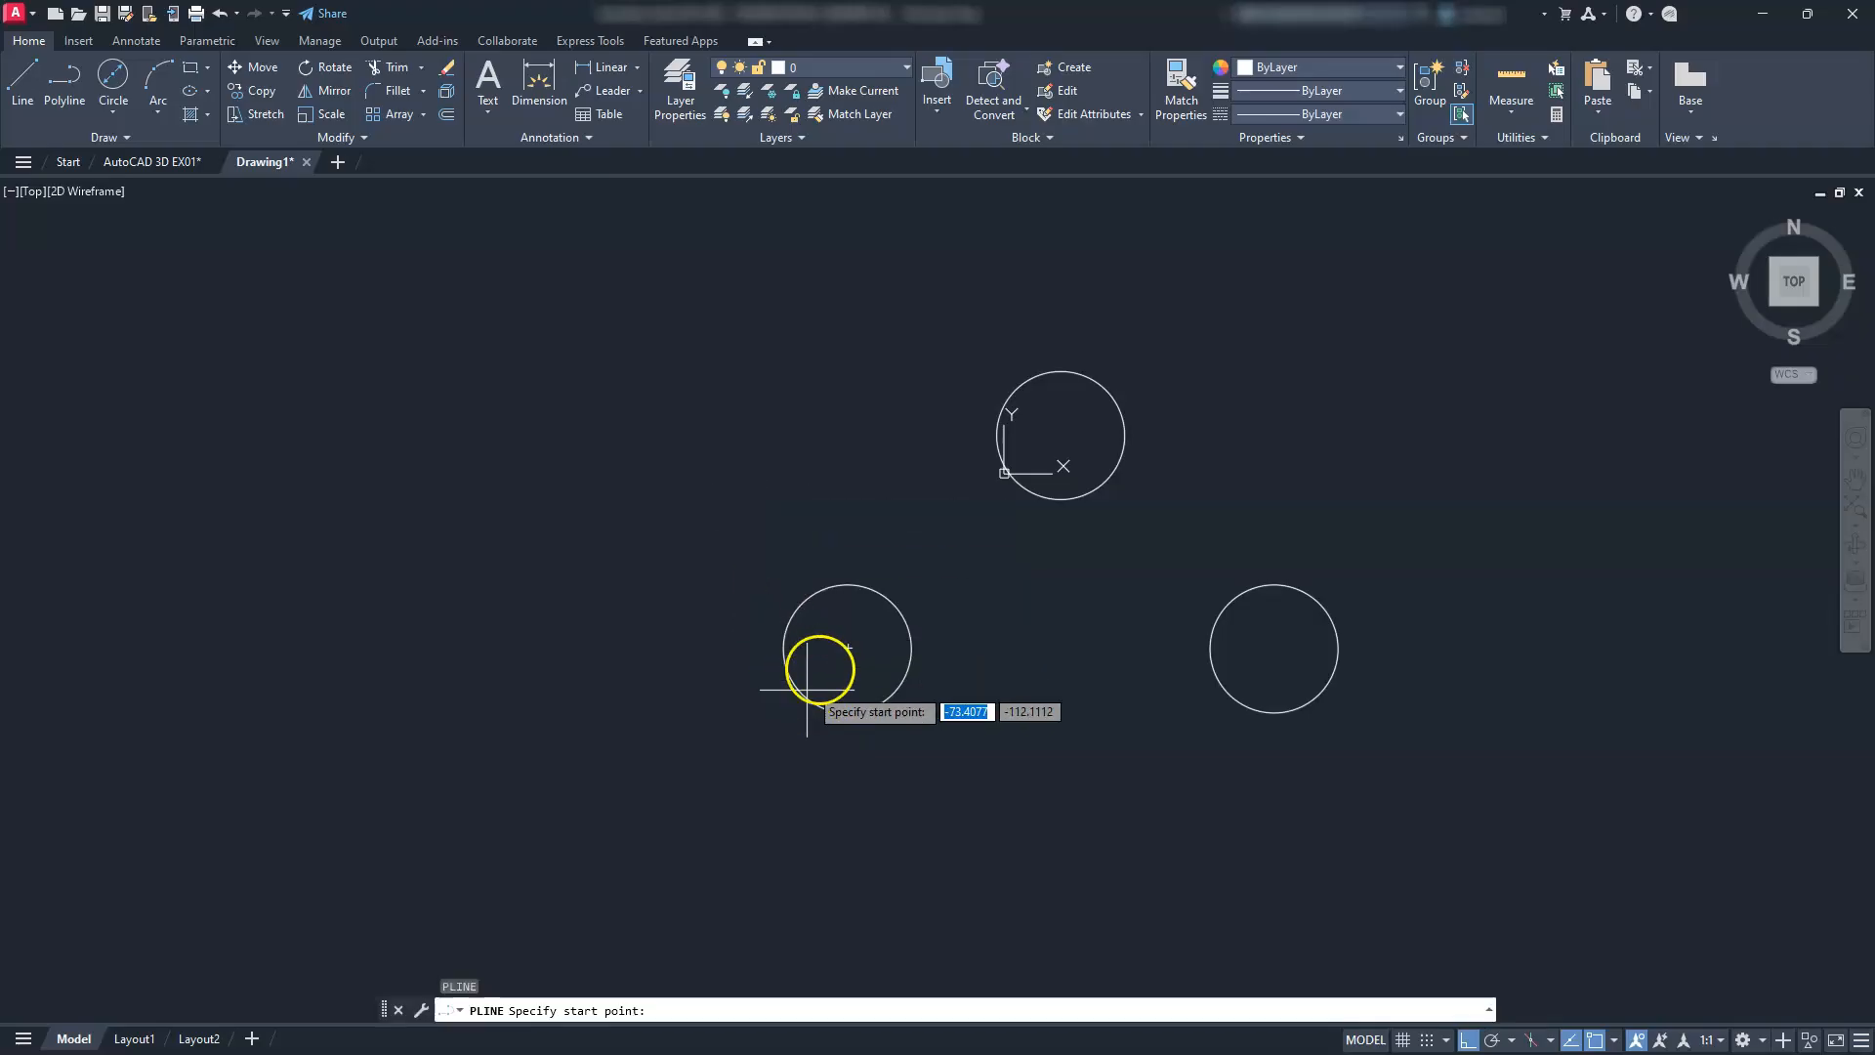
left_click(846, 647)
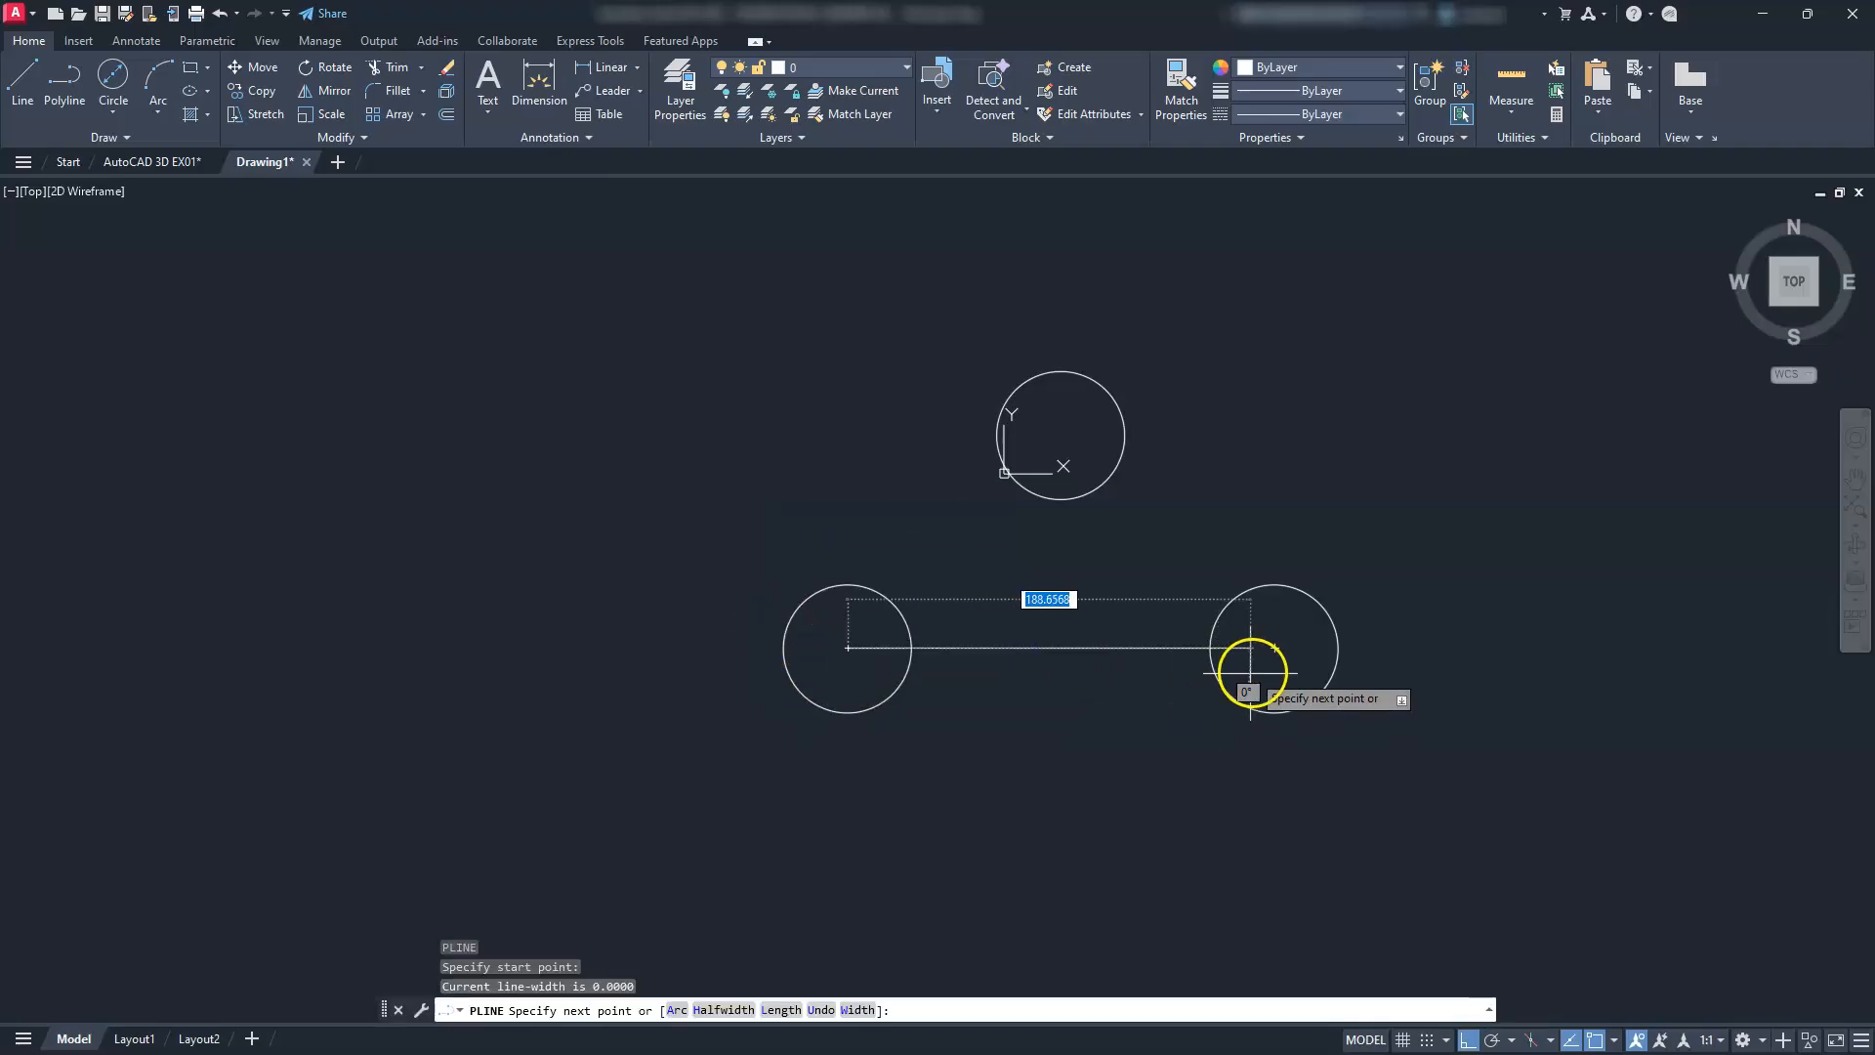
left_click(1274, 648)
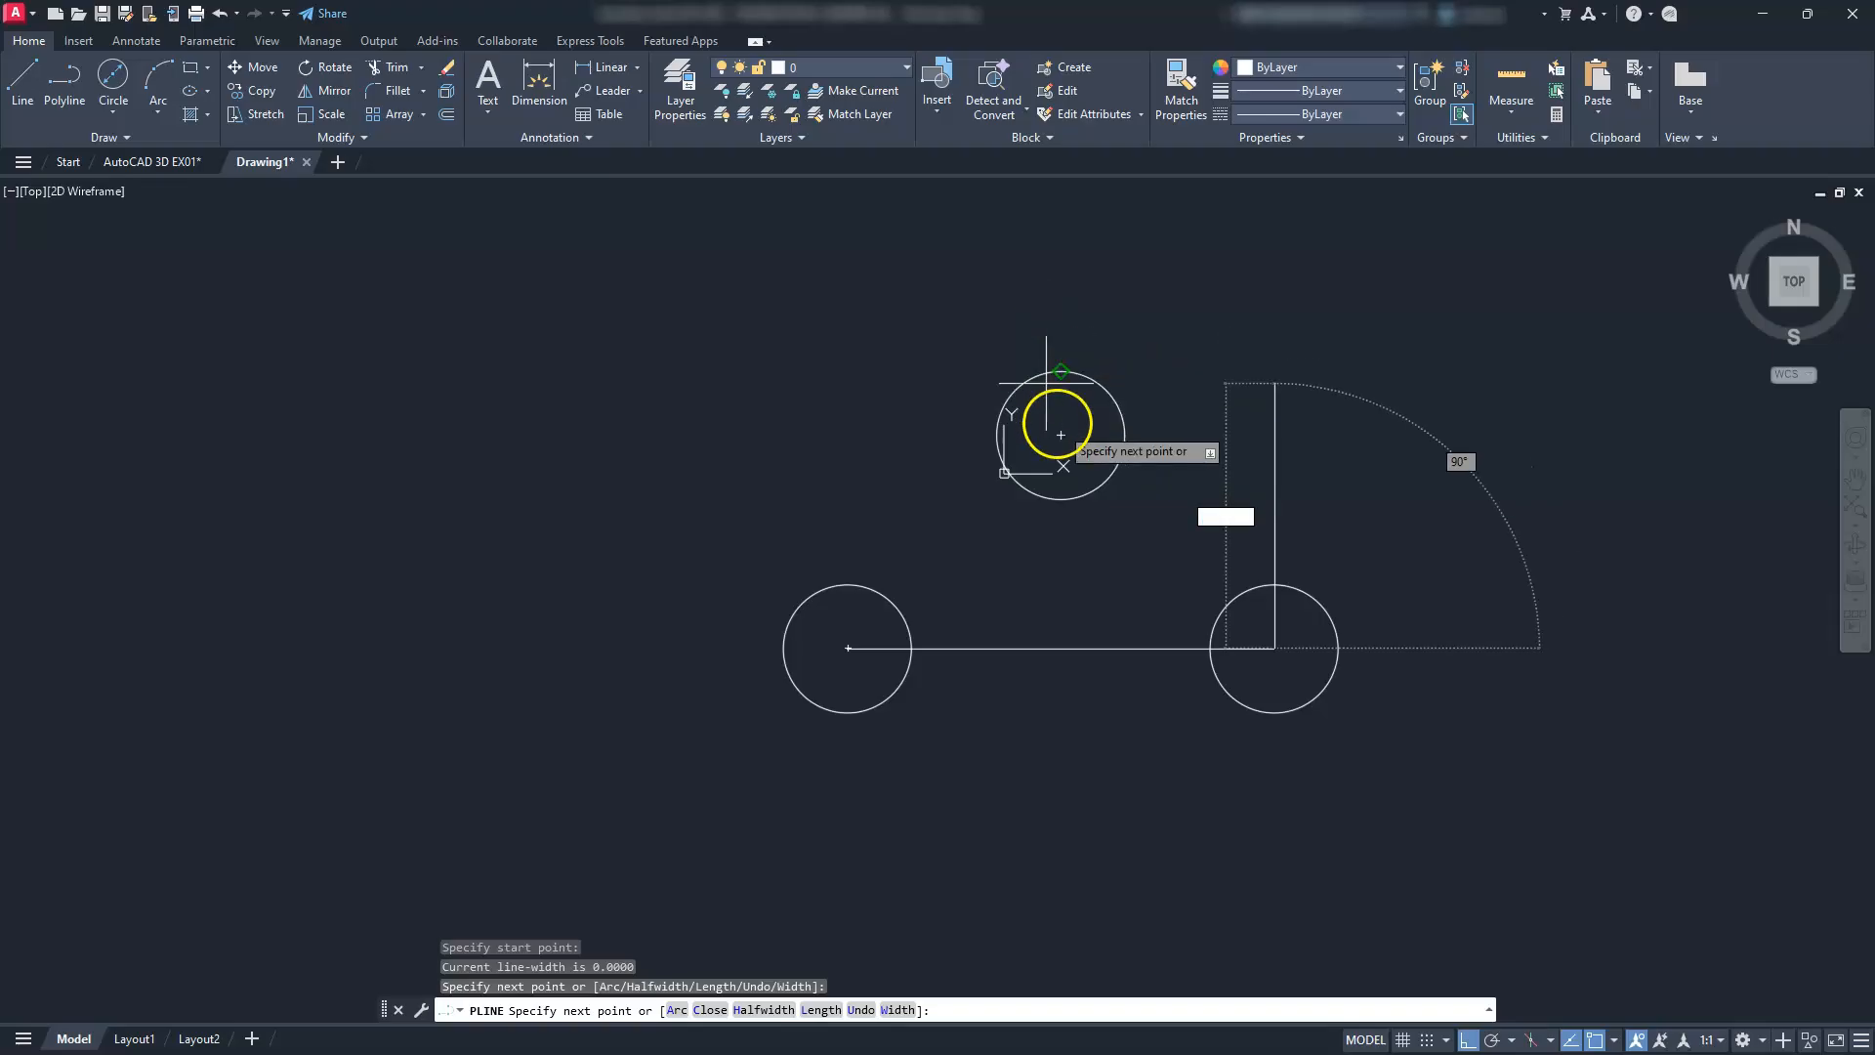
left_click(1062, 433)
type("c")
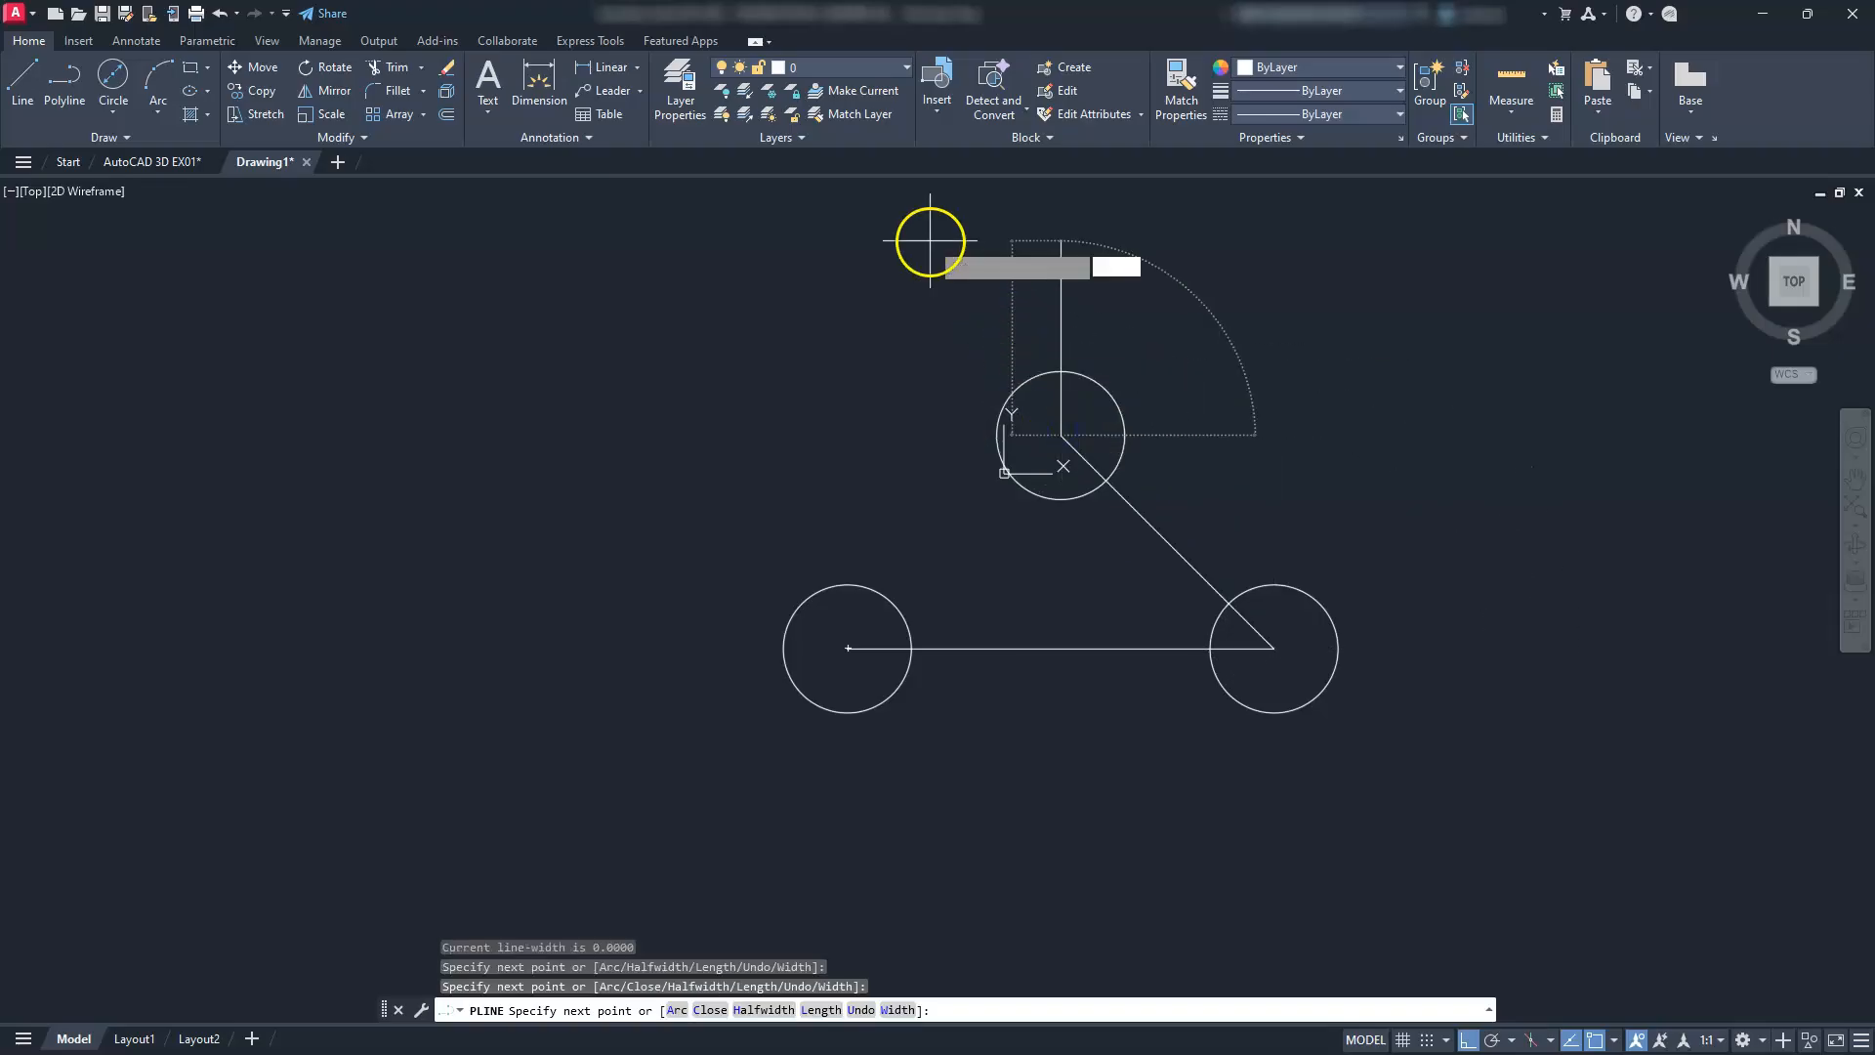
key("Return")
key("Escape")
key("Escape")
key("Escape")
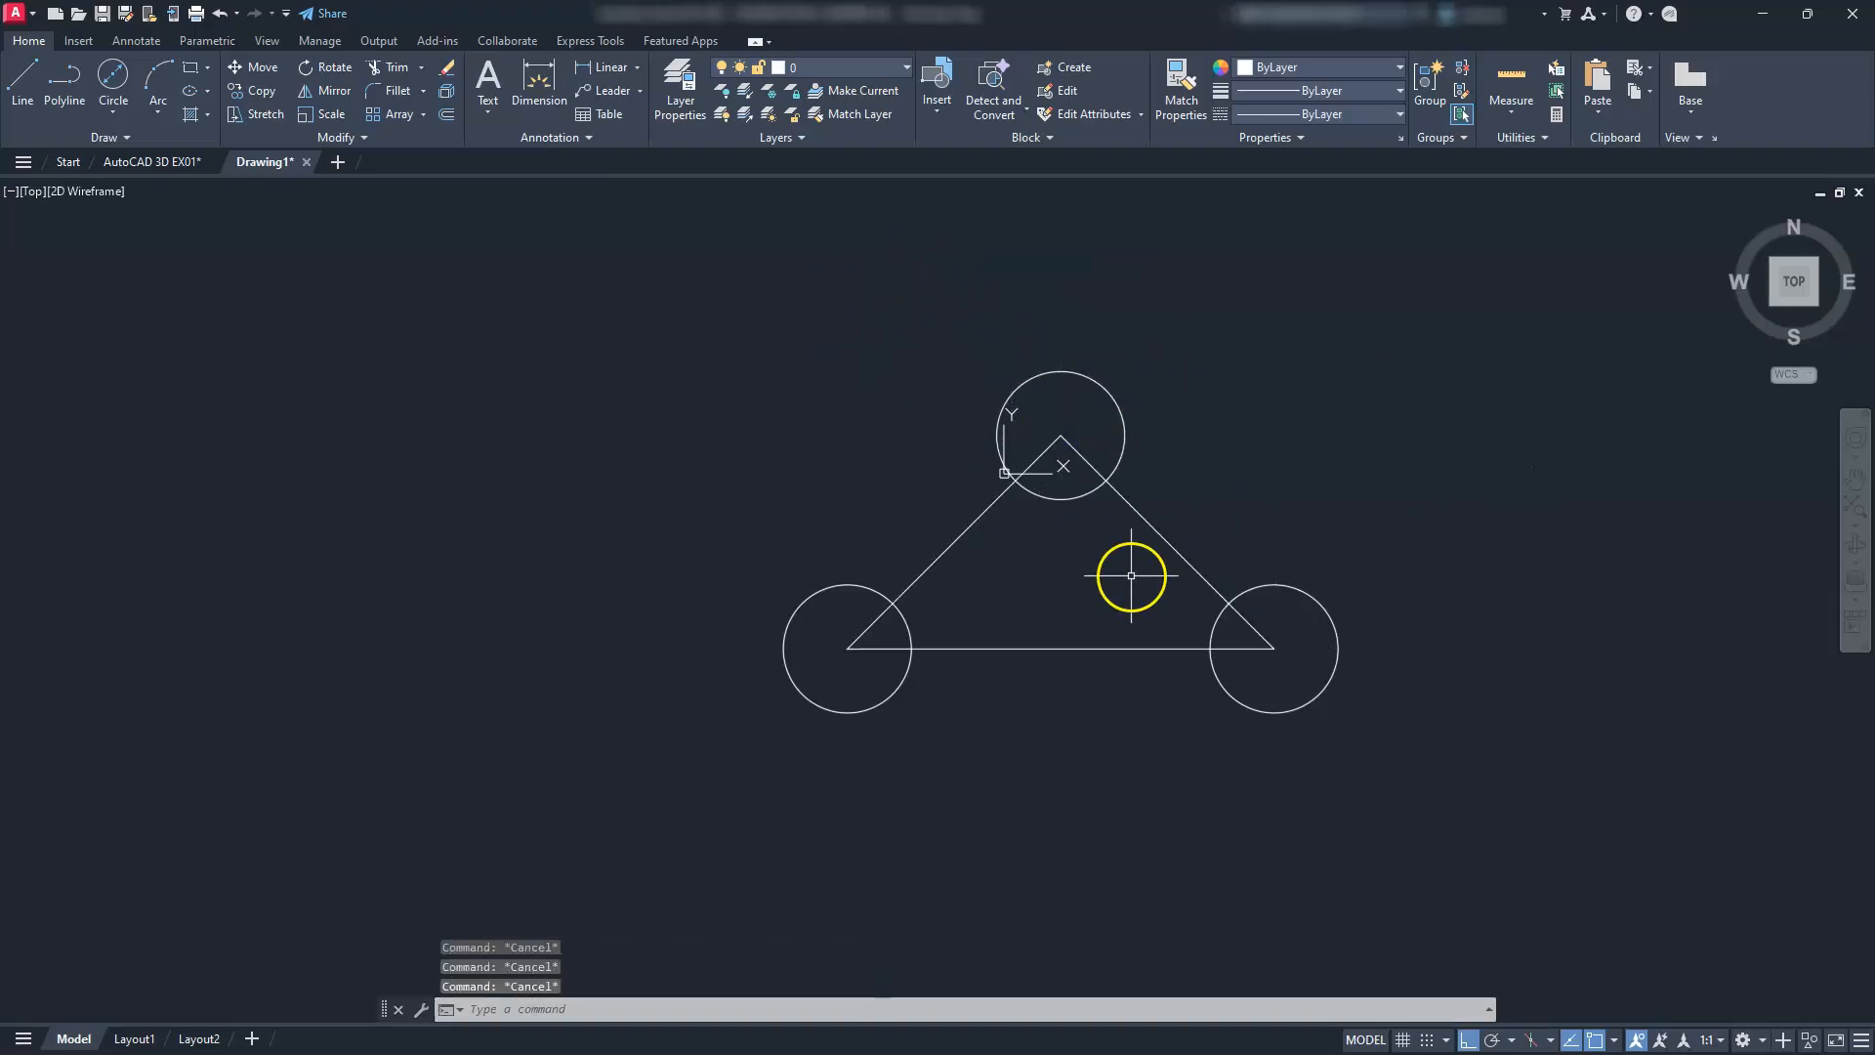
Offset the triangular polyline outward by the upper circle's radius, picked from its centre to its quadrant
left_click(447, 116)
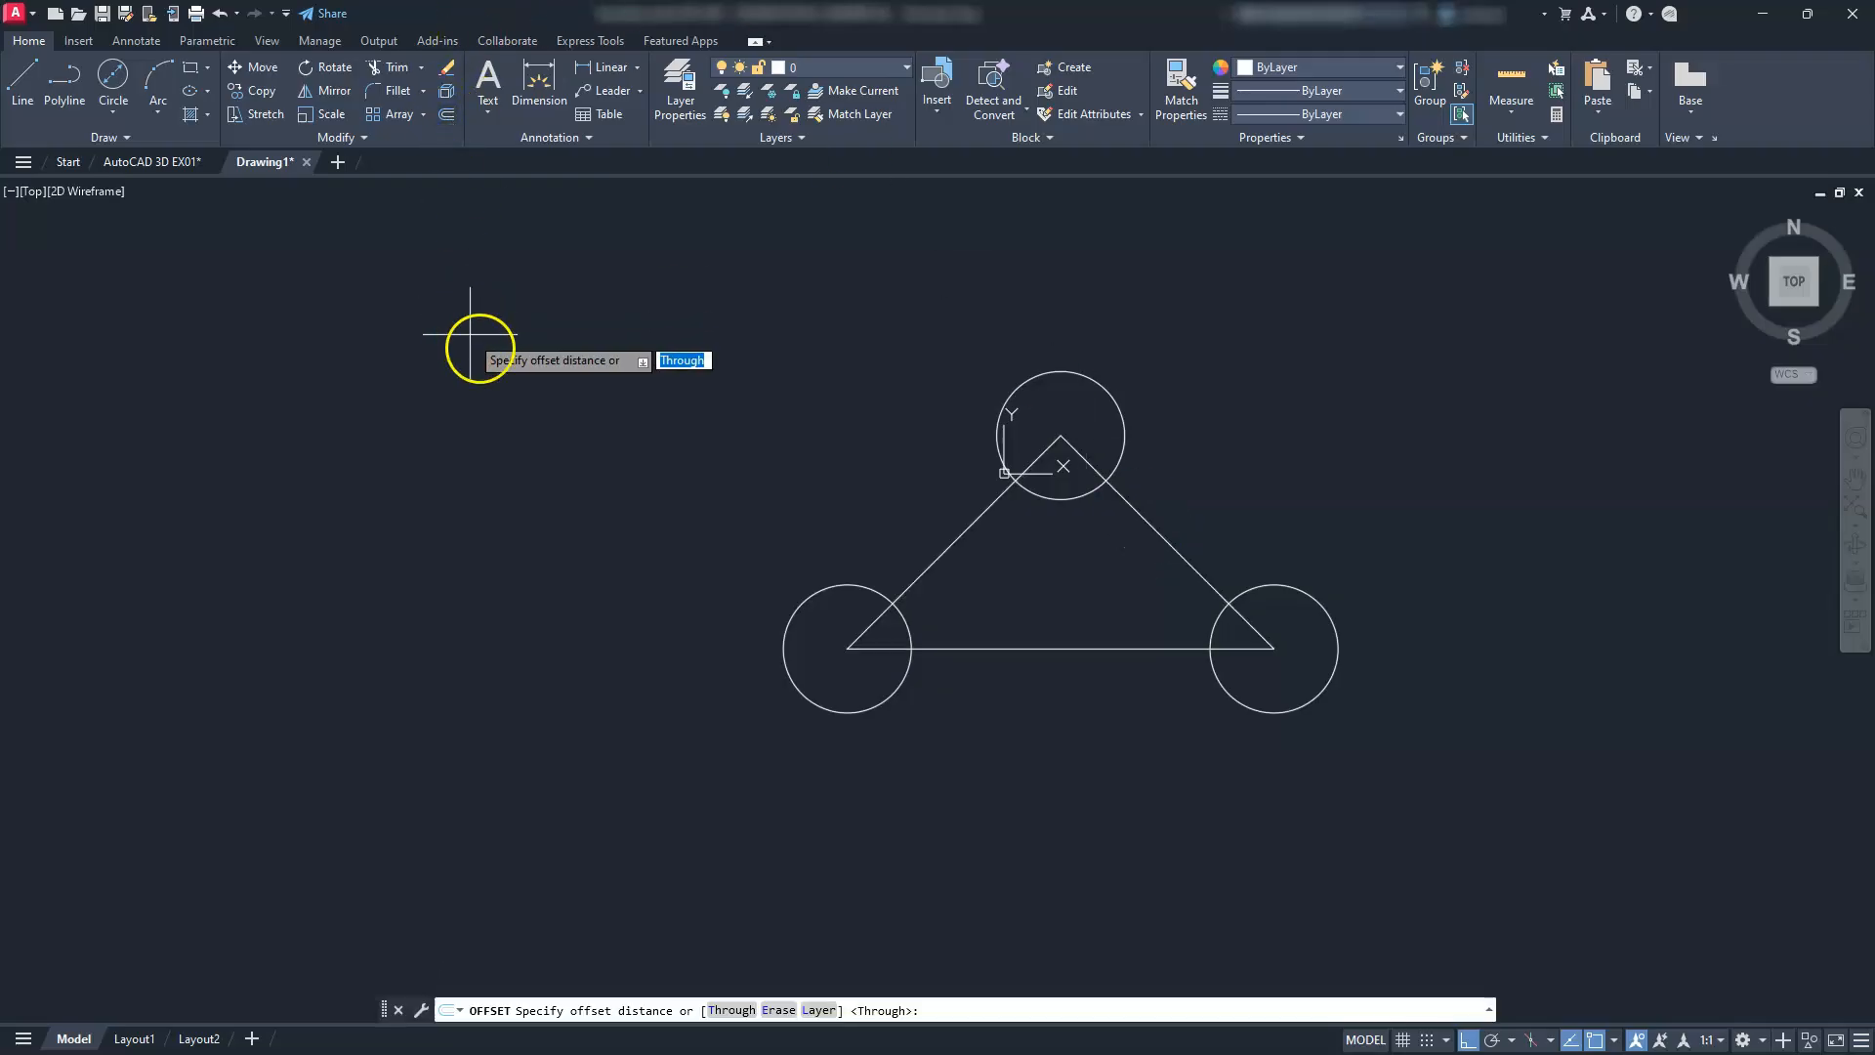
left_click(1061, 434)
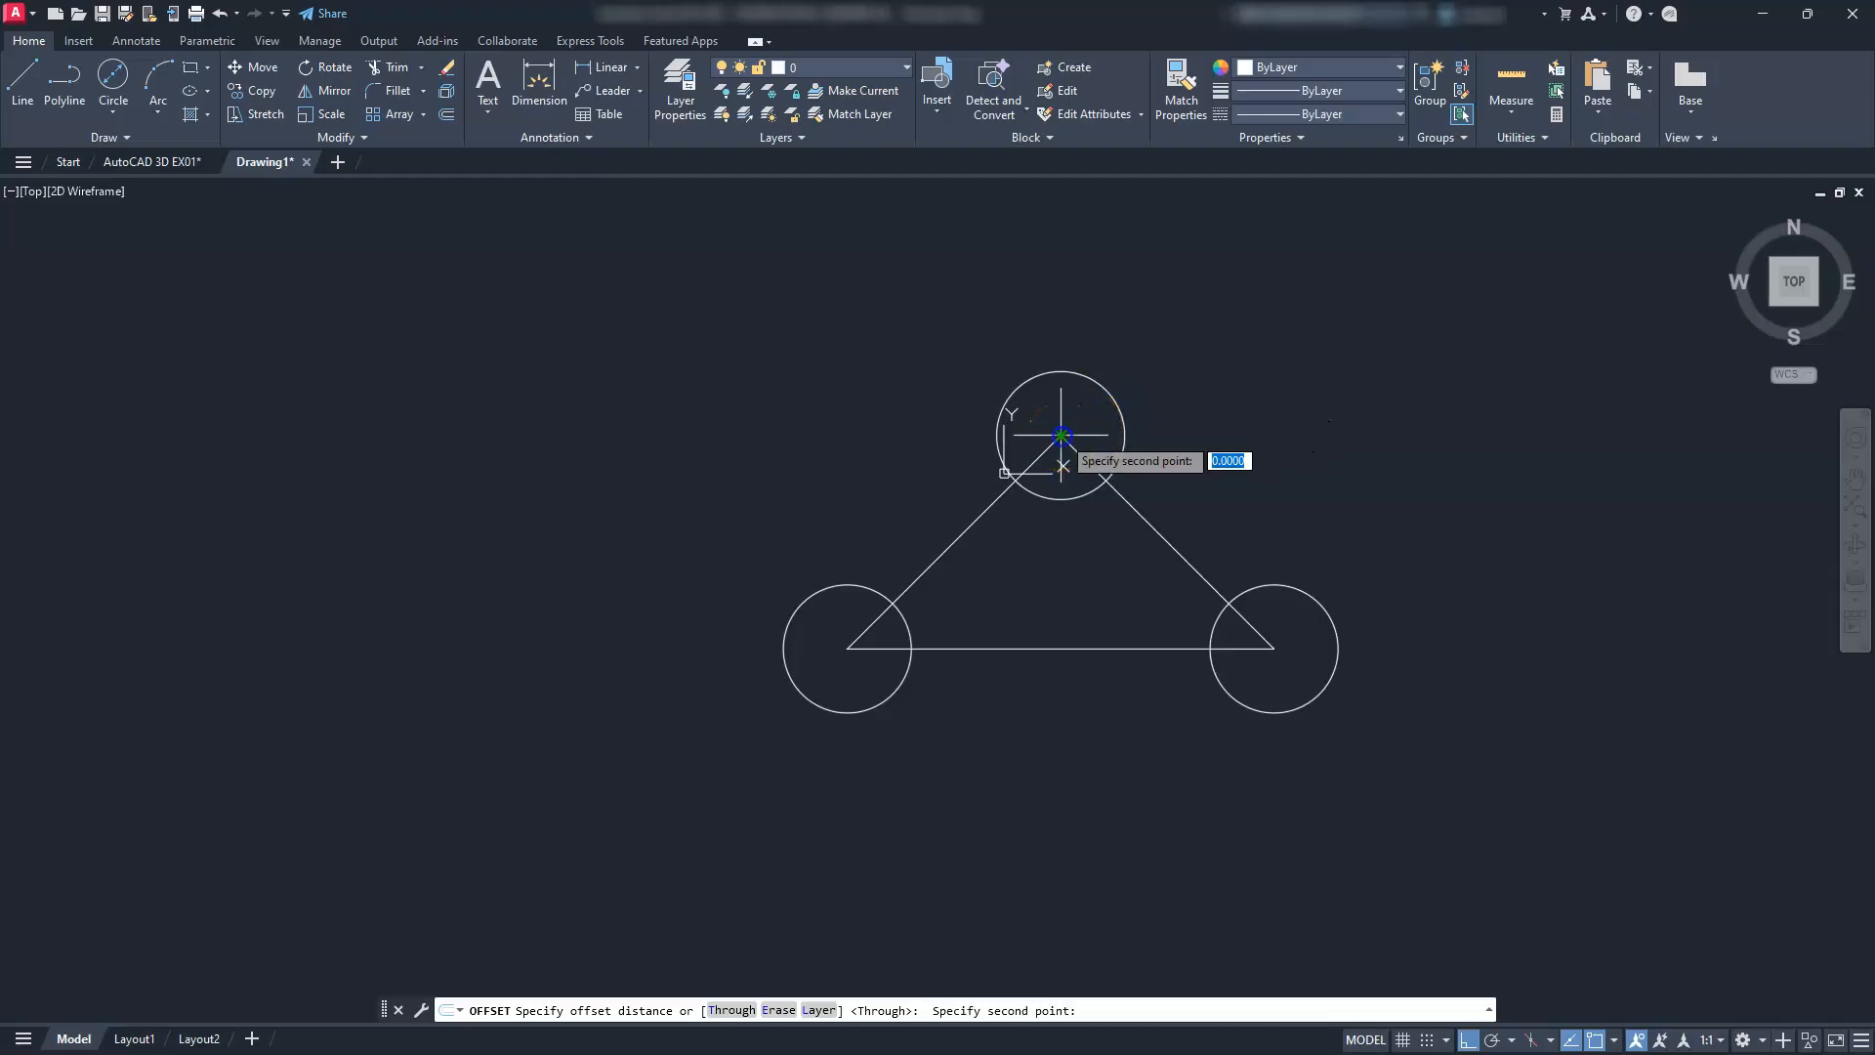
left_click(1125, 434)
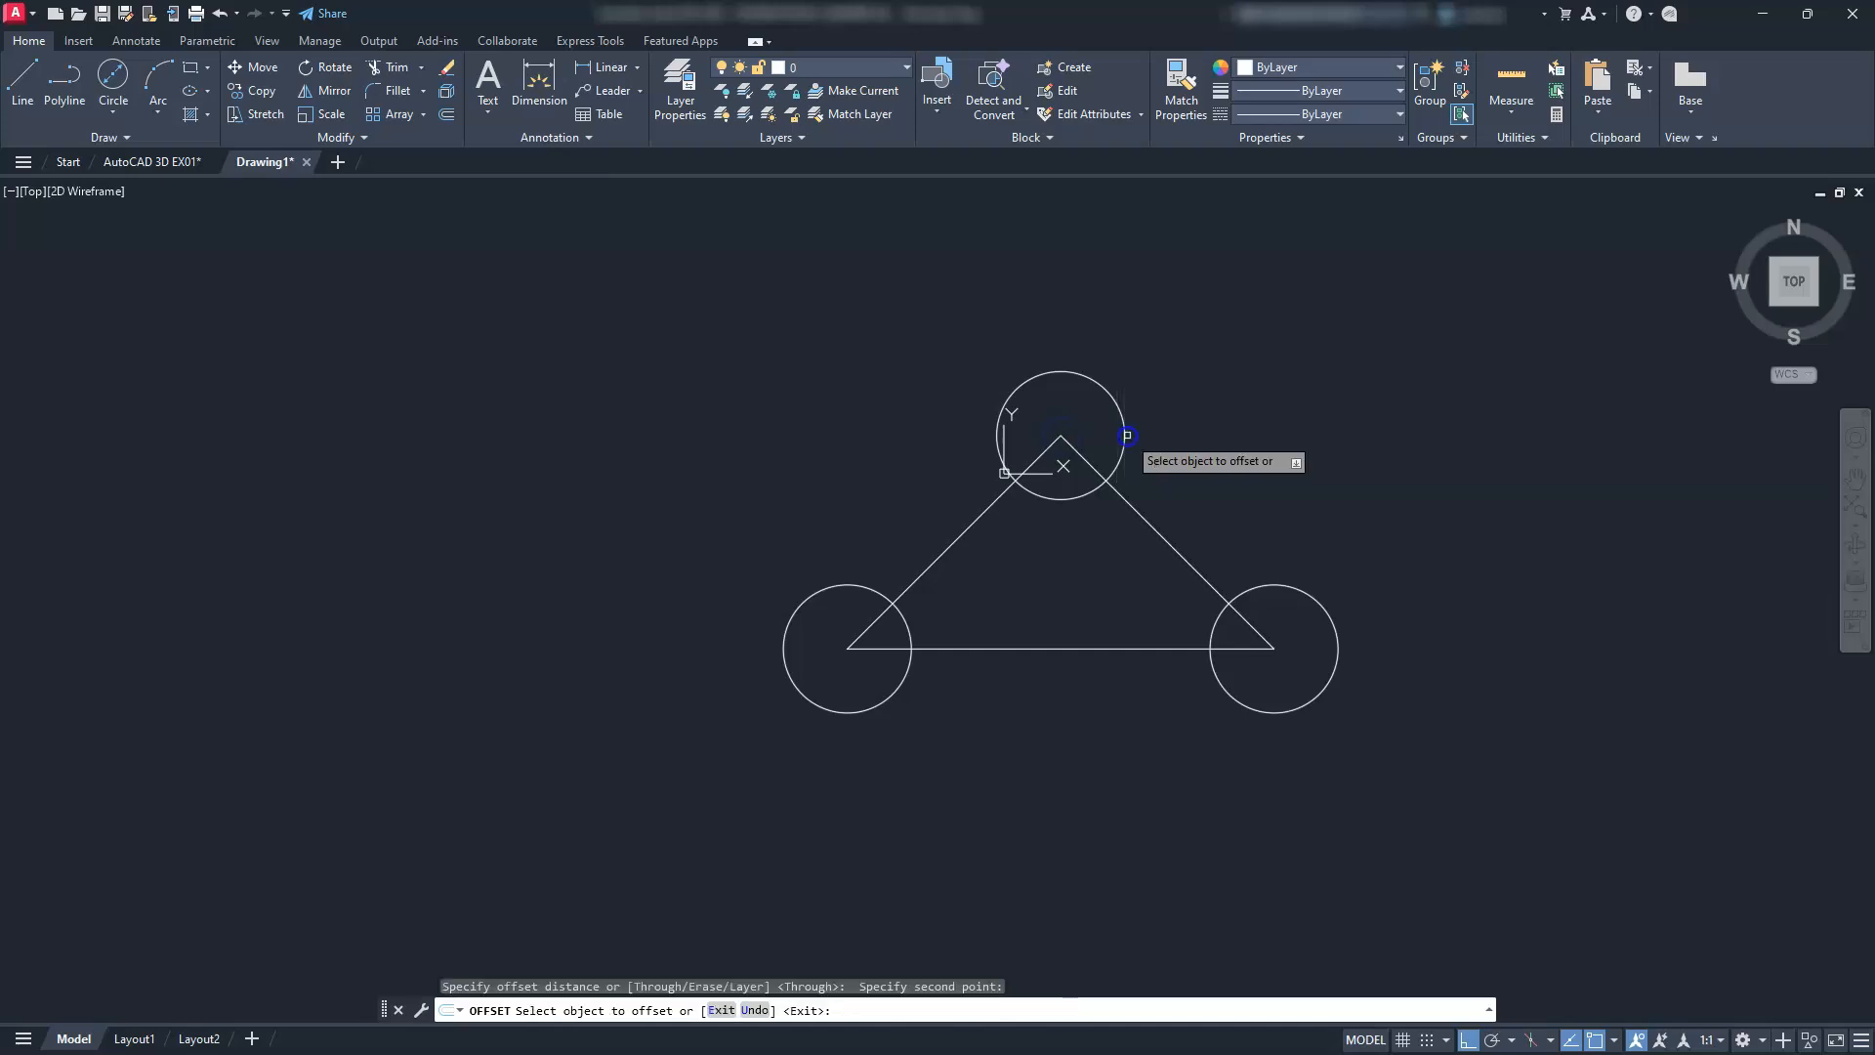
left_click(1136, 515)
left_click(1225, 371)
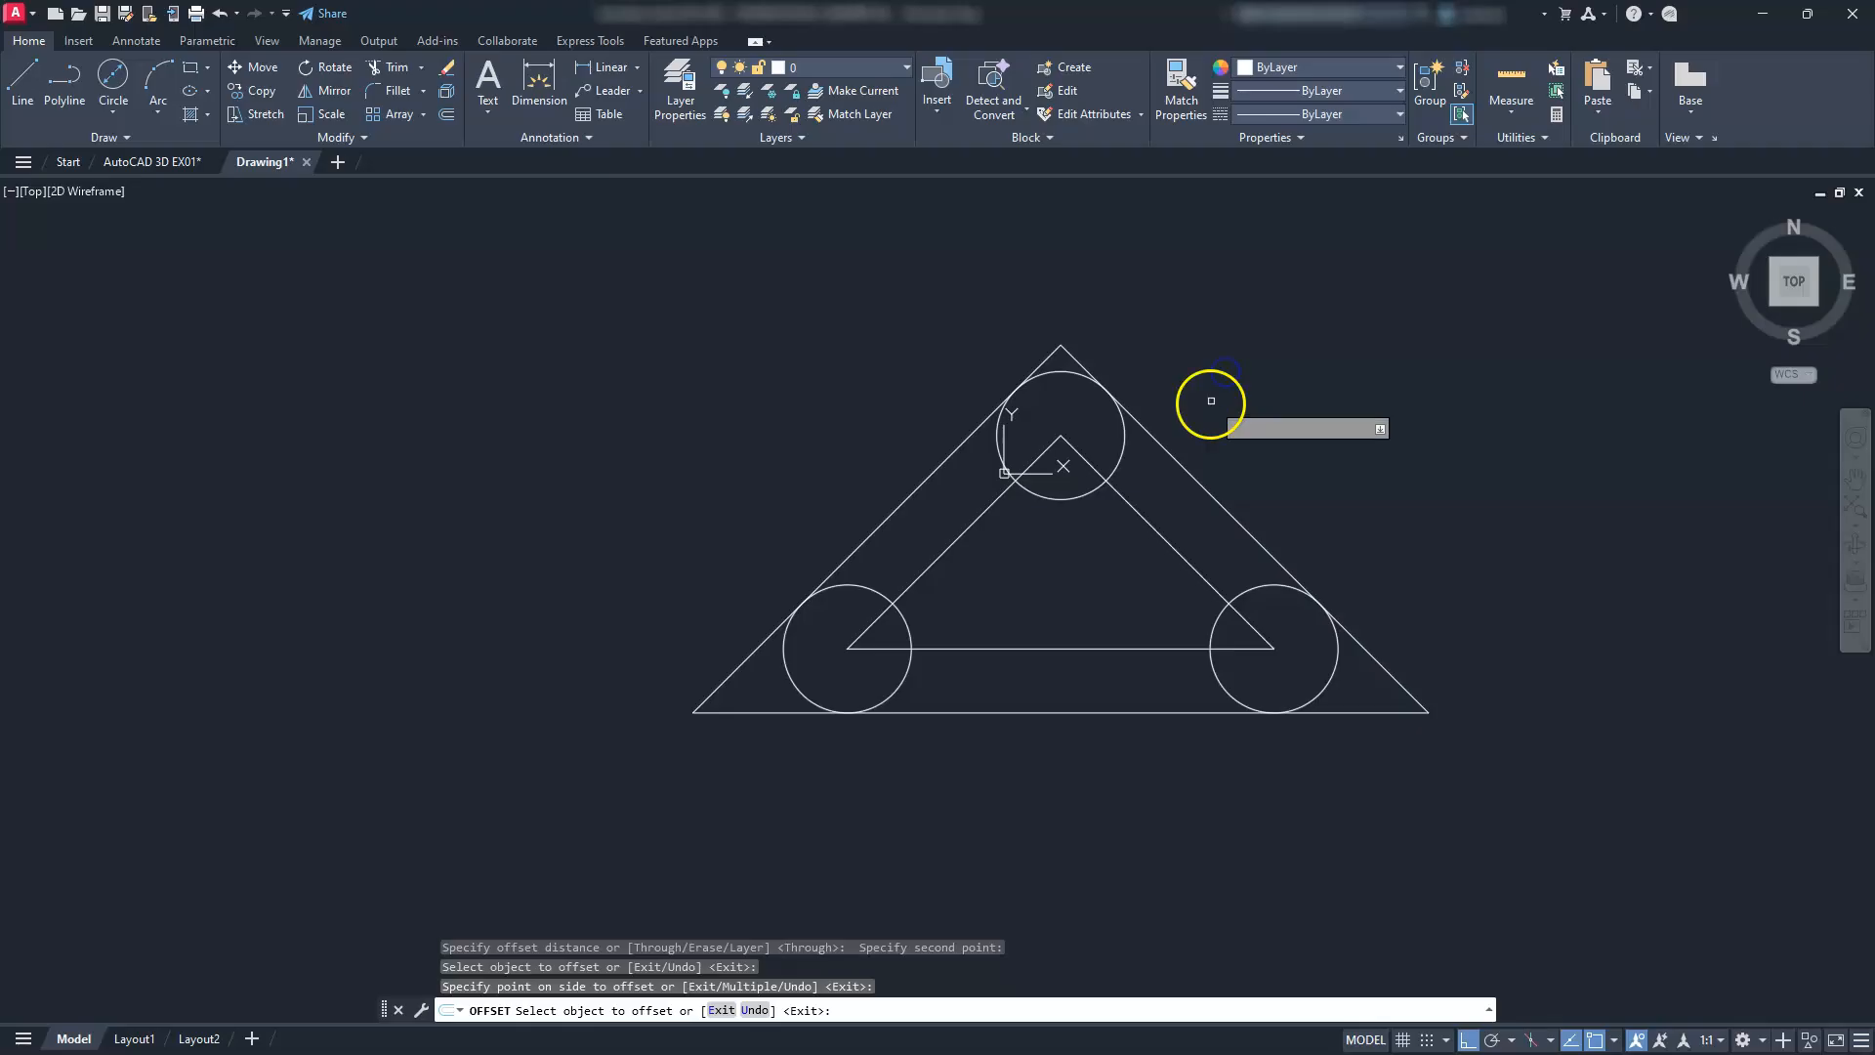
key("Escape")
key("Escape")
key("Escape")
Erase the inner triangle that connects the circle centres
left_click(1183, 497)
left_click(1126, 558)
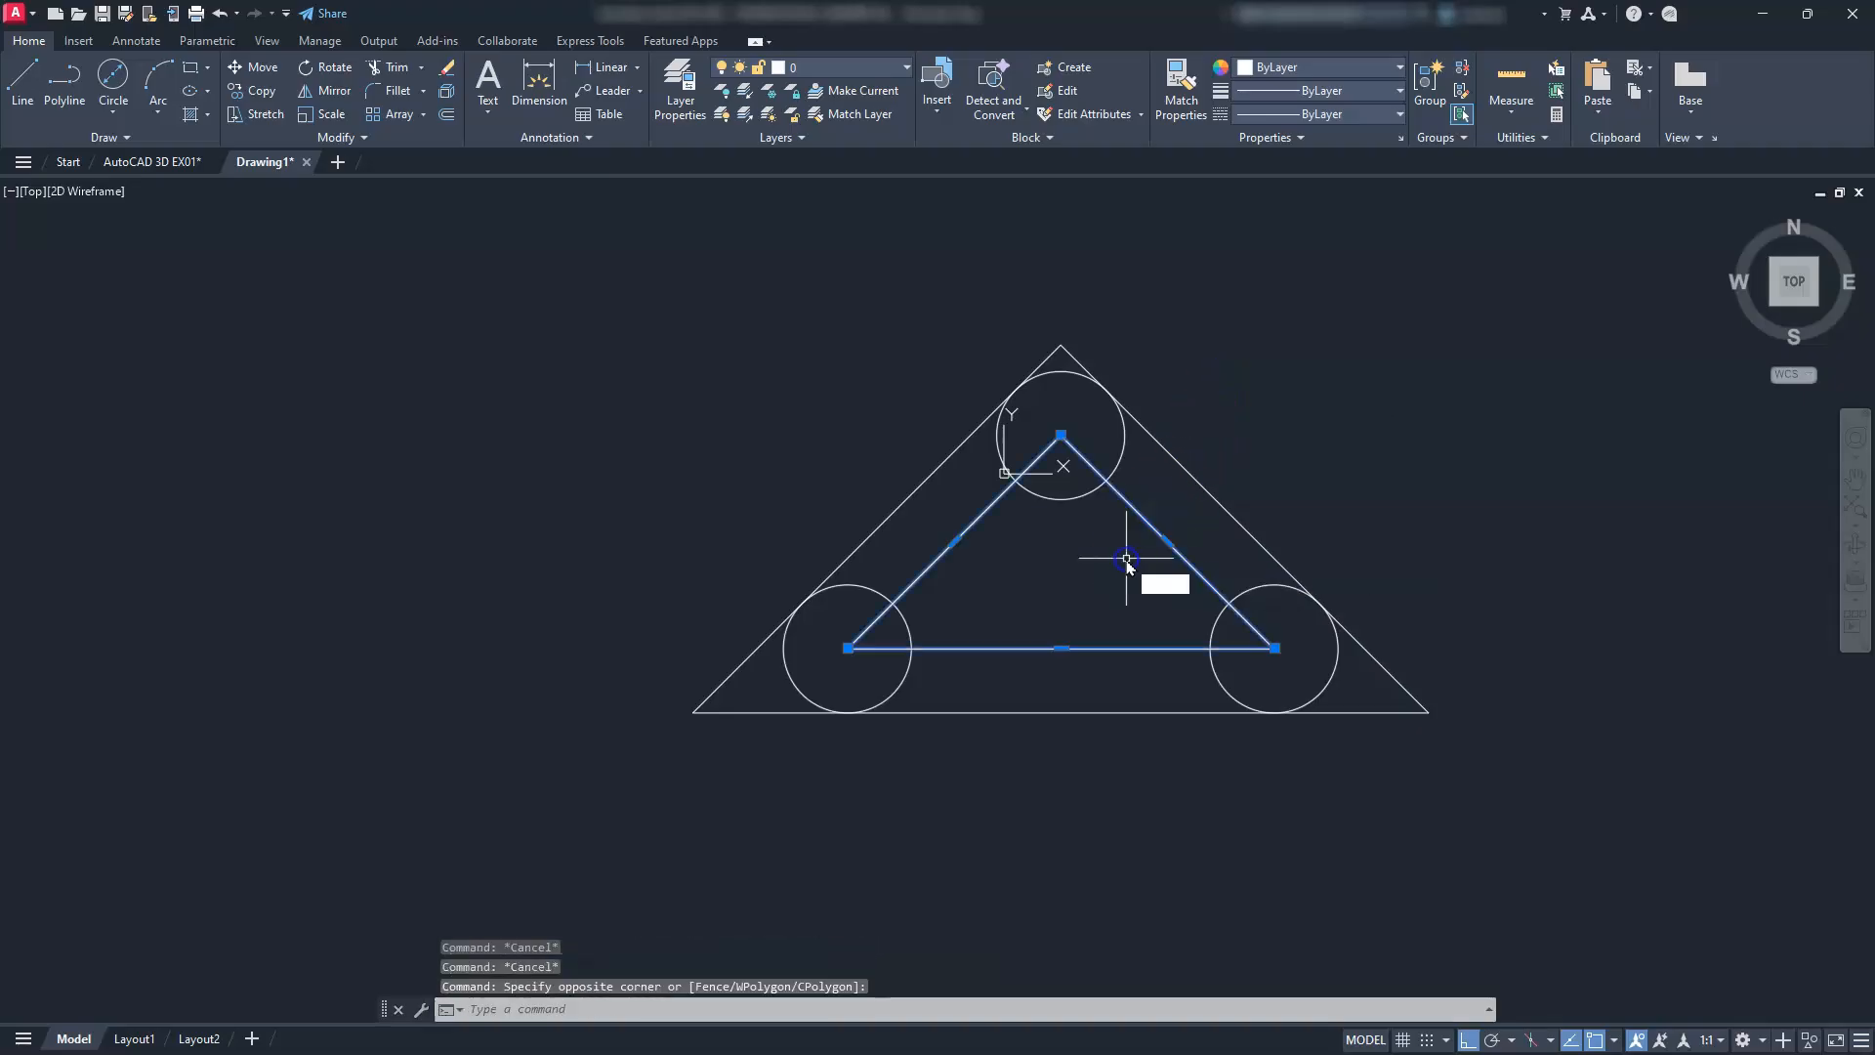
type("e")
key("Return")
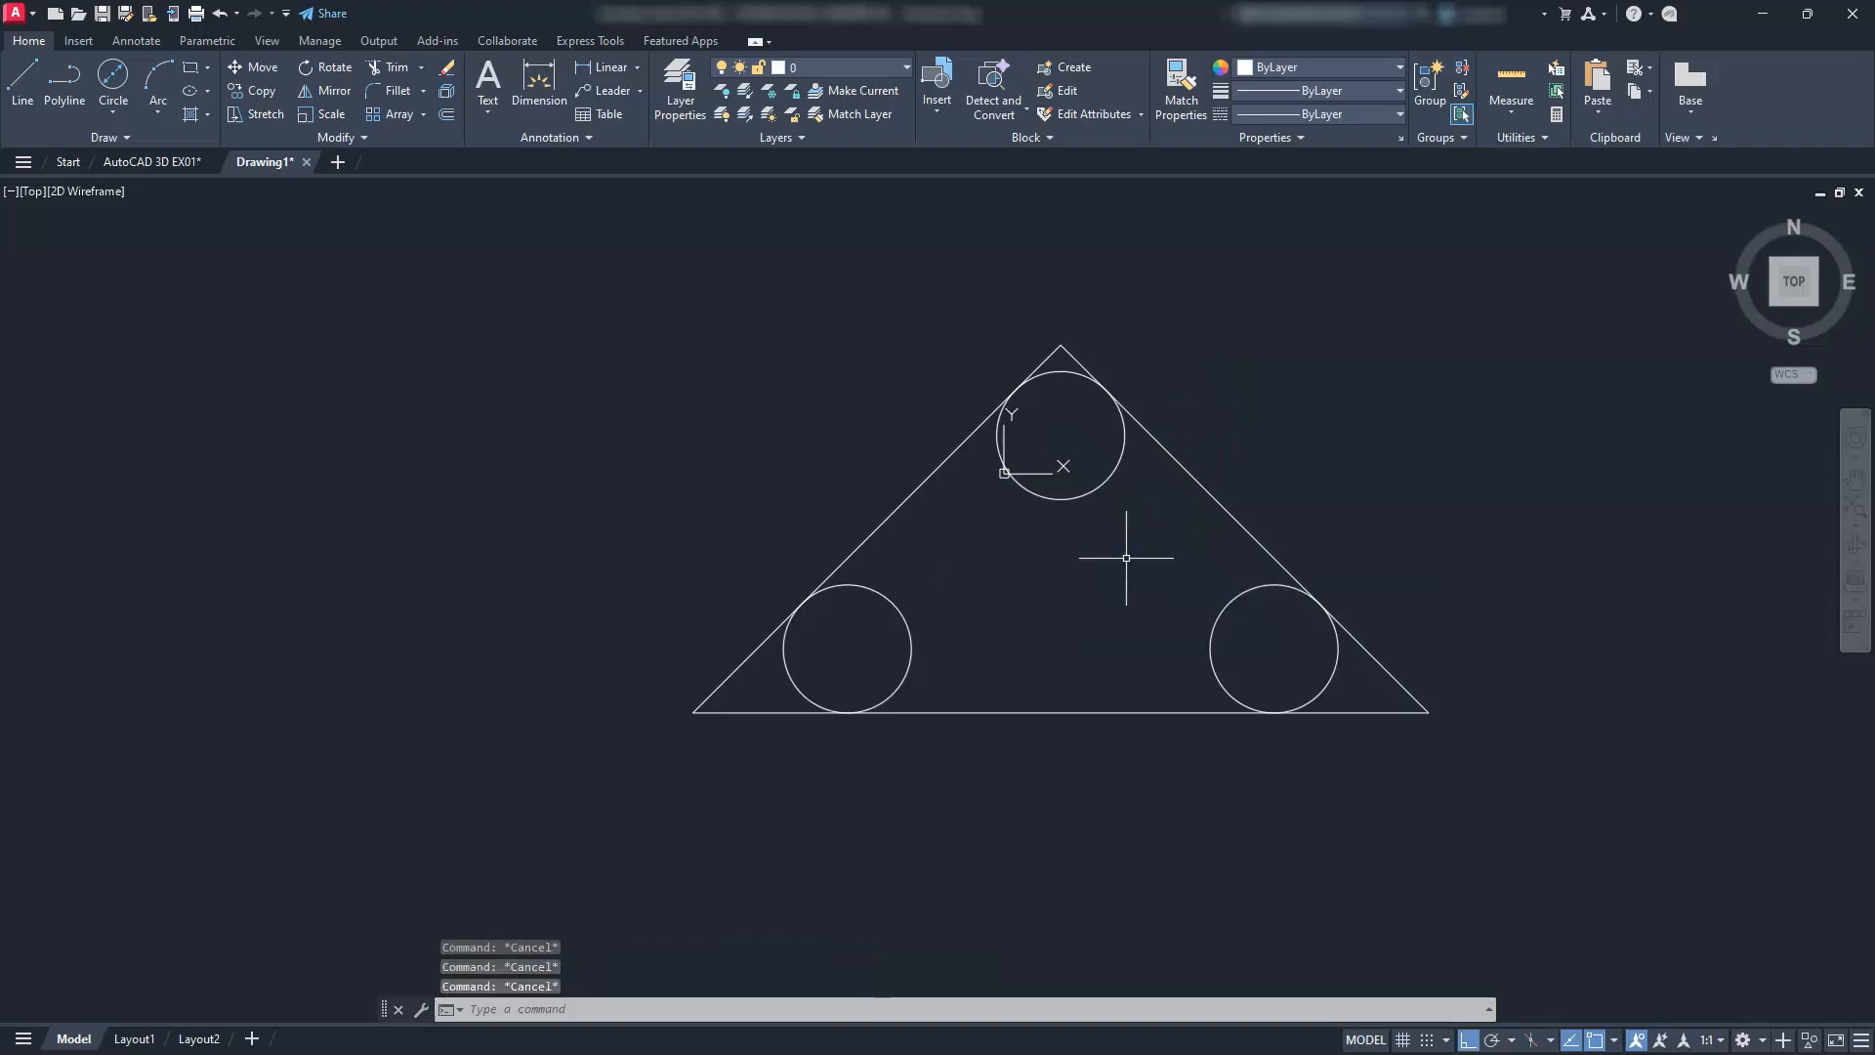
Trim the three pointed corners of the outer triangle back to the tangent points on the circles
type("tr")
key("Return")
left_click(1105, 354)
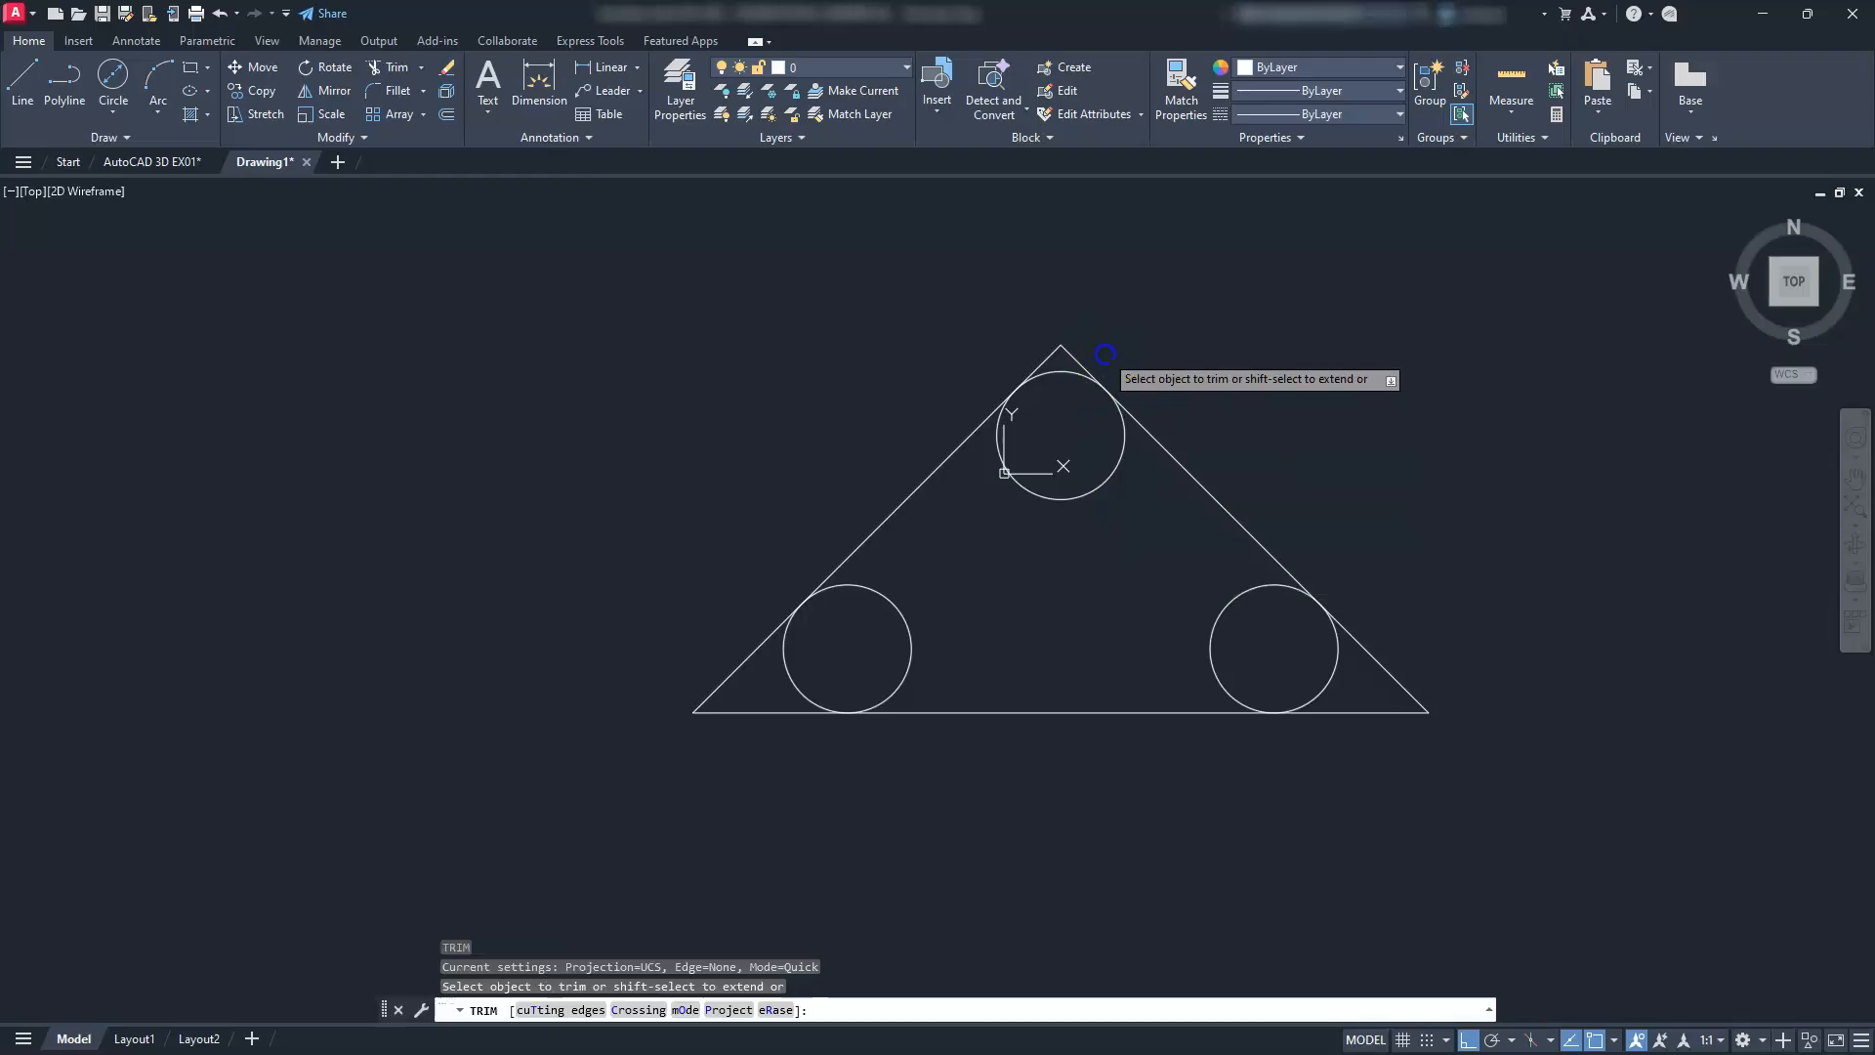
left_click(1043, 356)
key("Return")
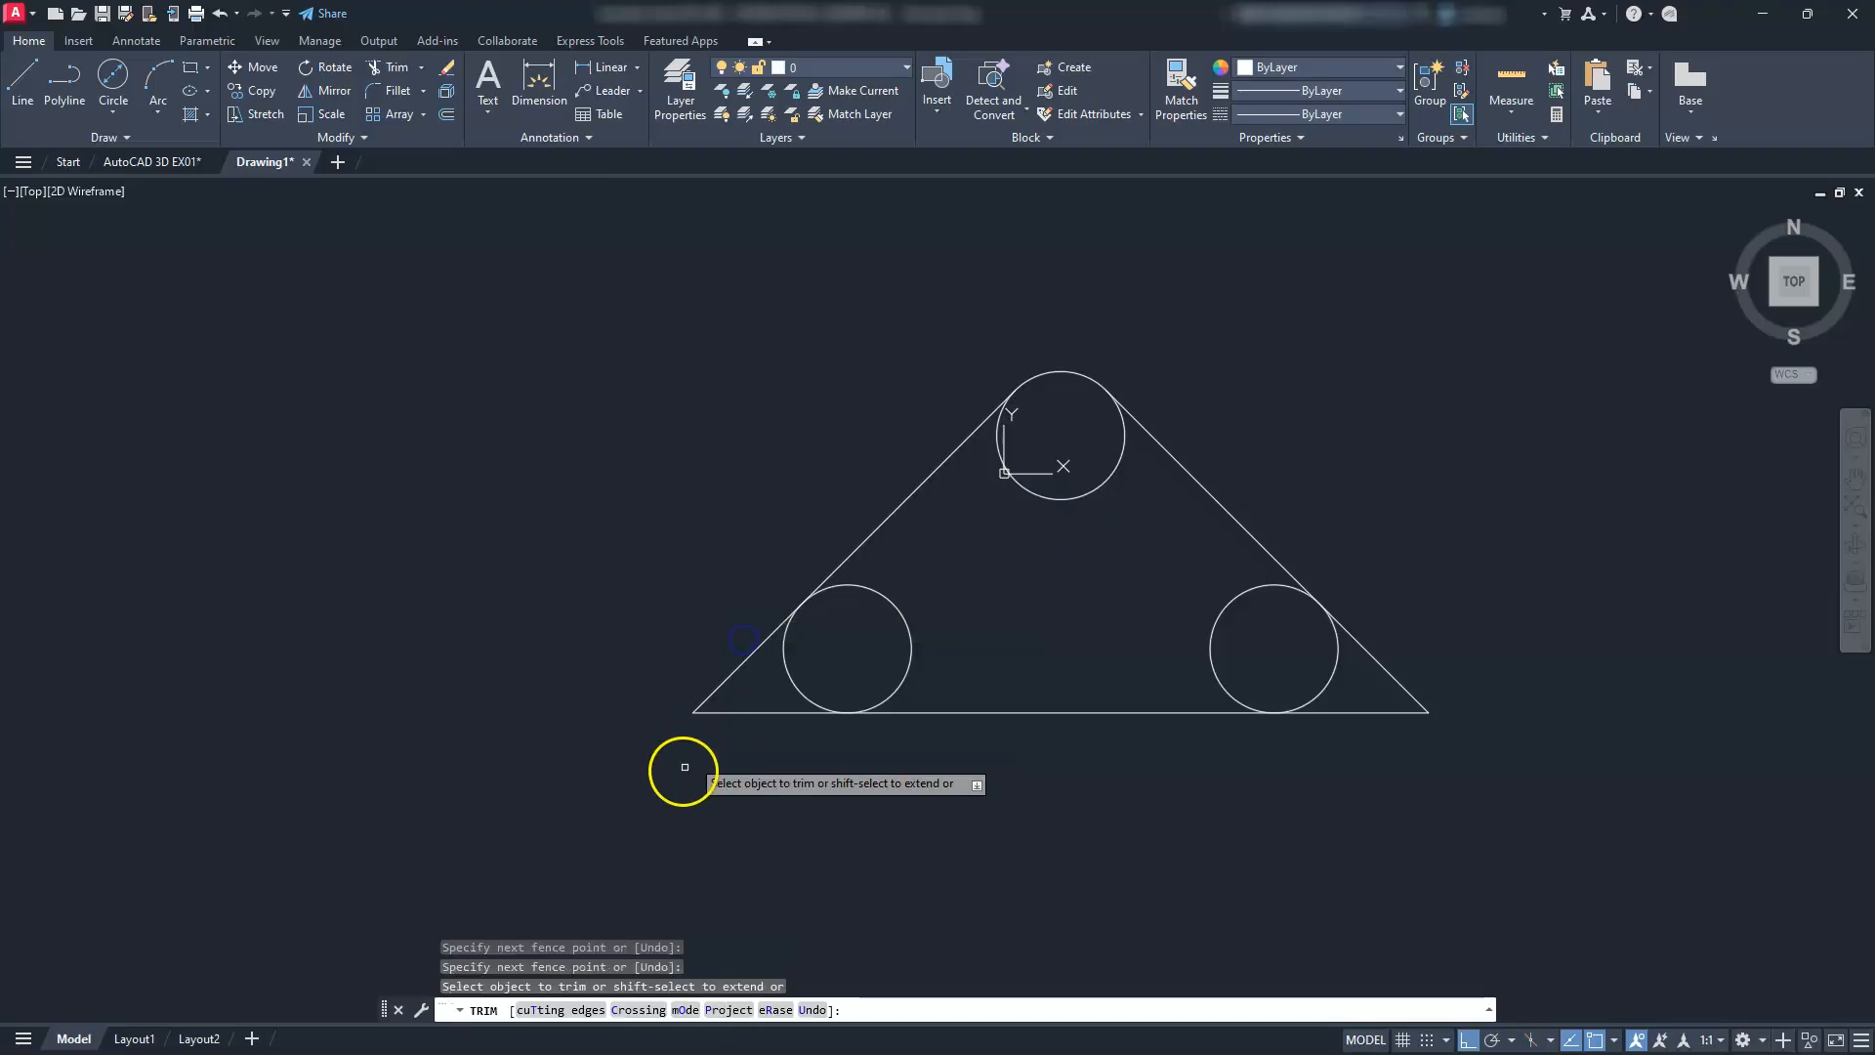
left_click(750, 738)
left_click(712, 628)
key("Return")
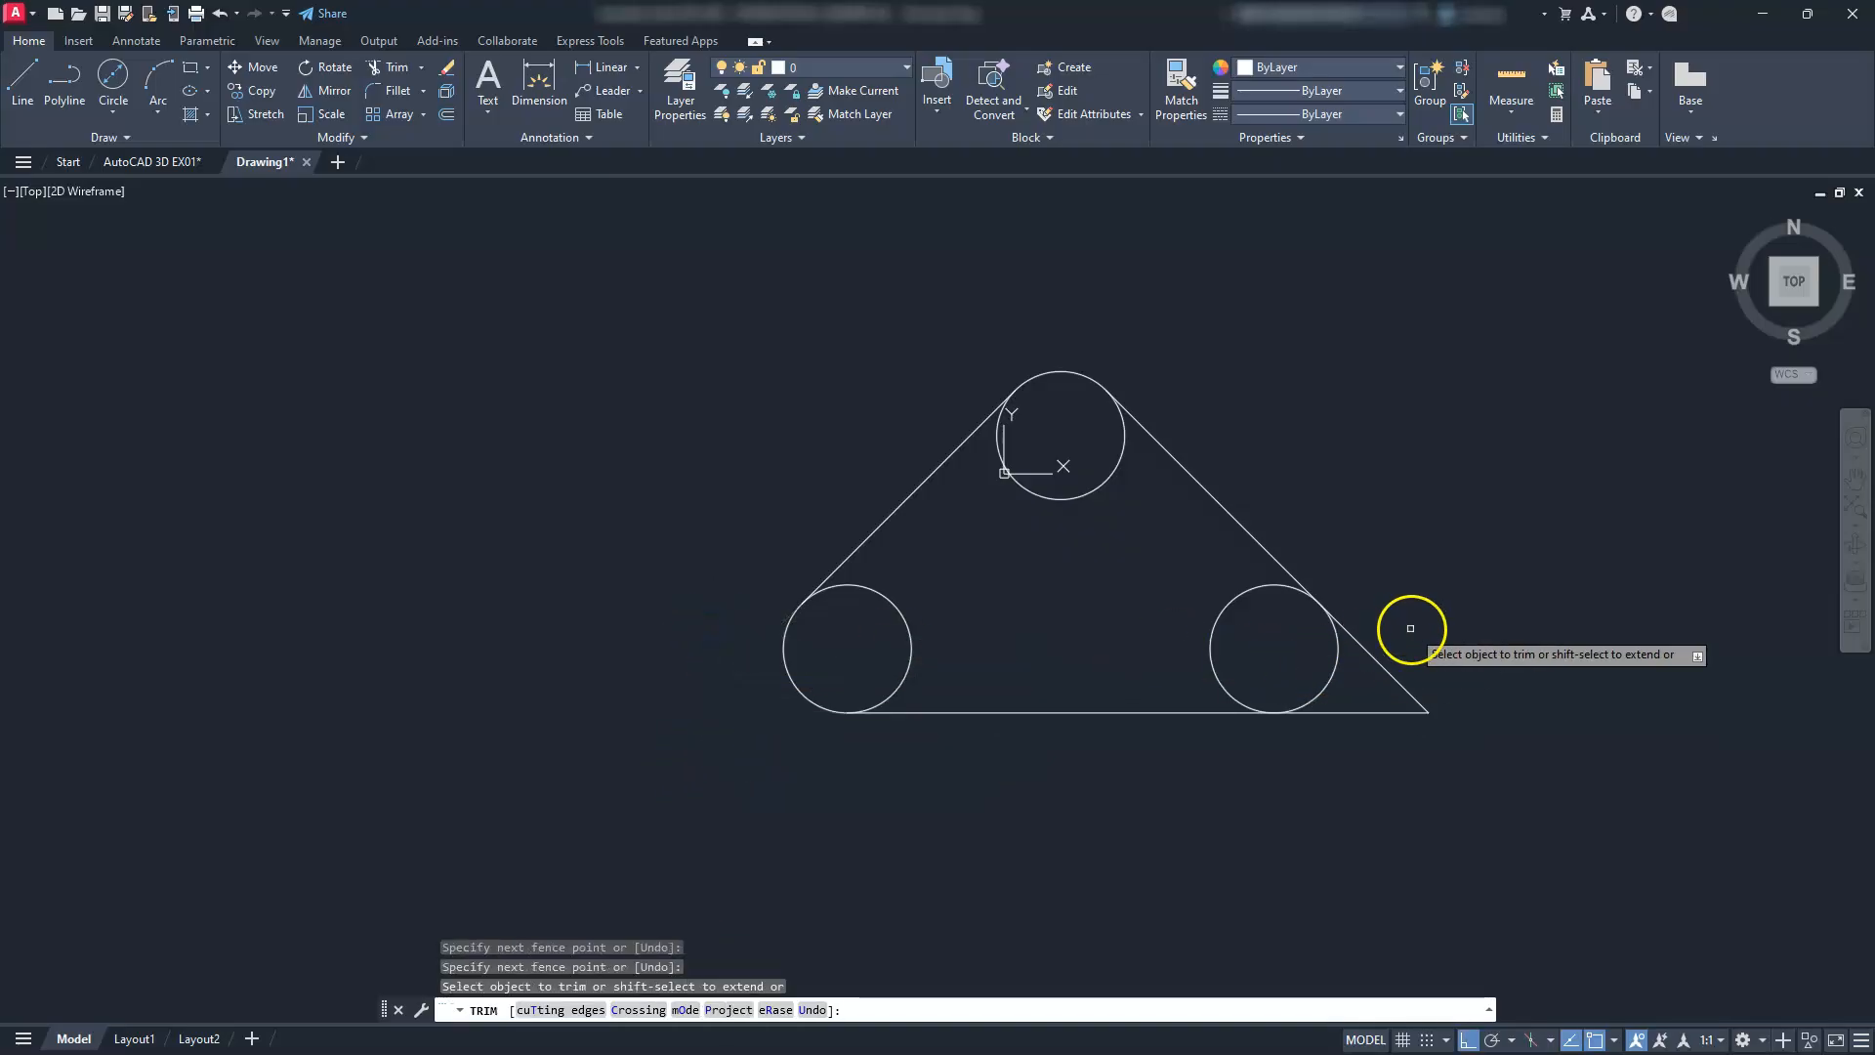
left_click(1339, 751)
left_click(1390, 612)
key("Return")
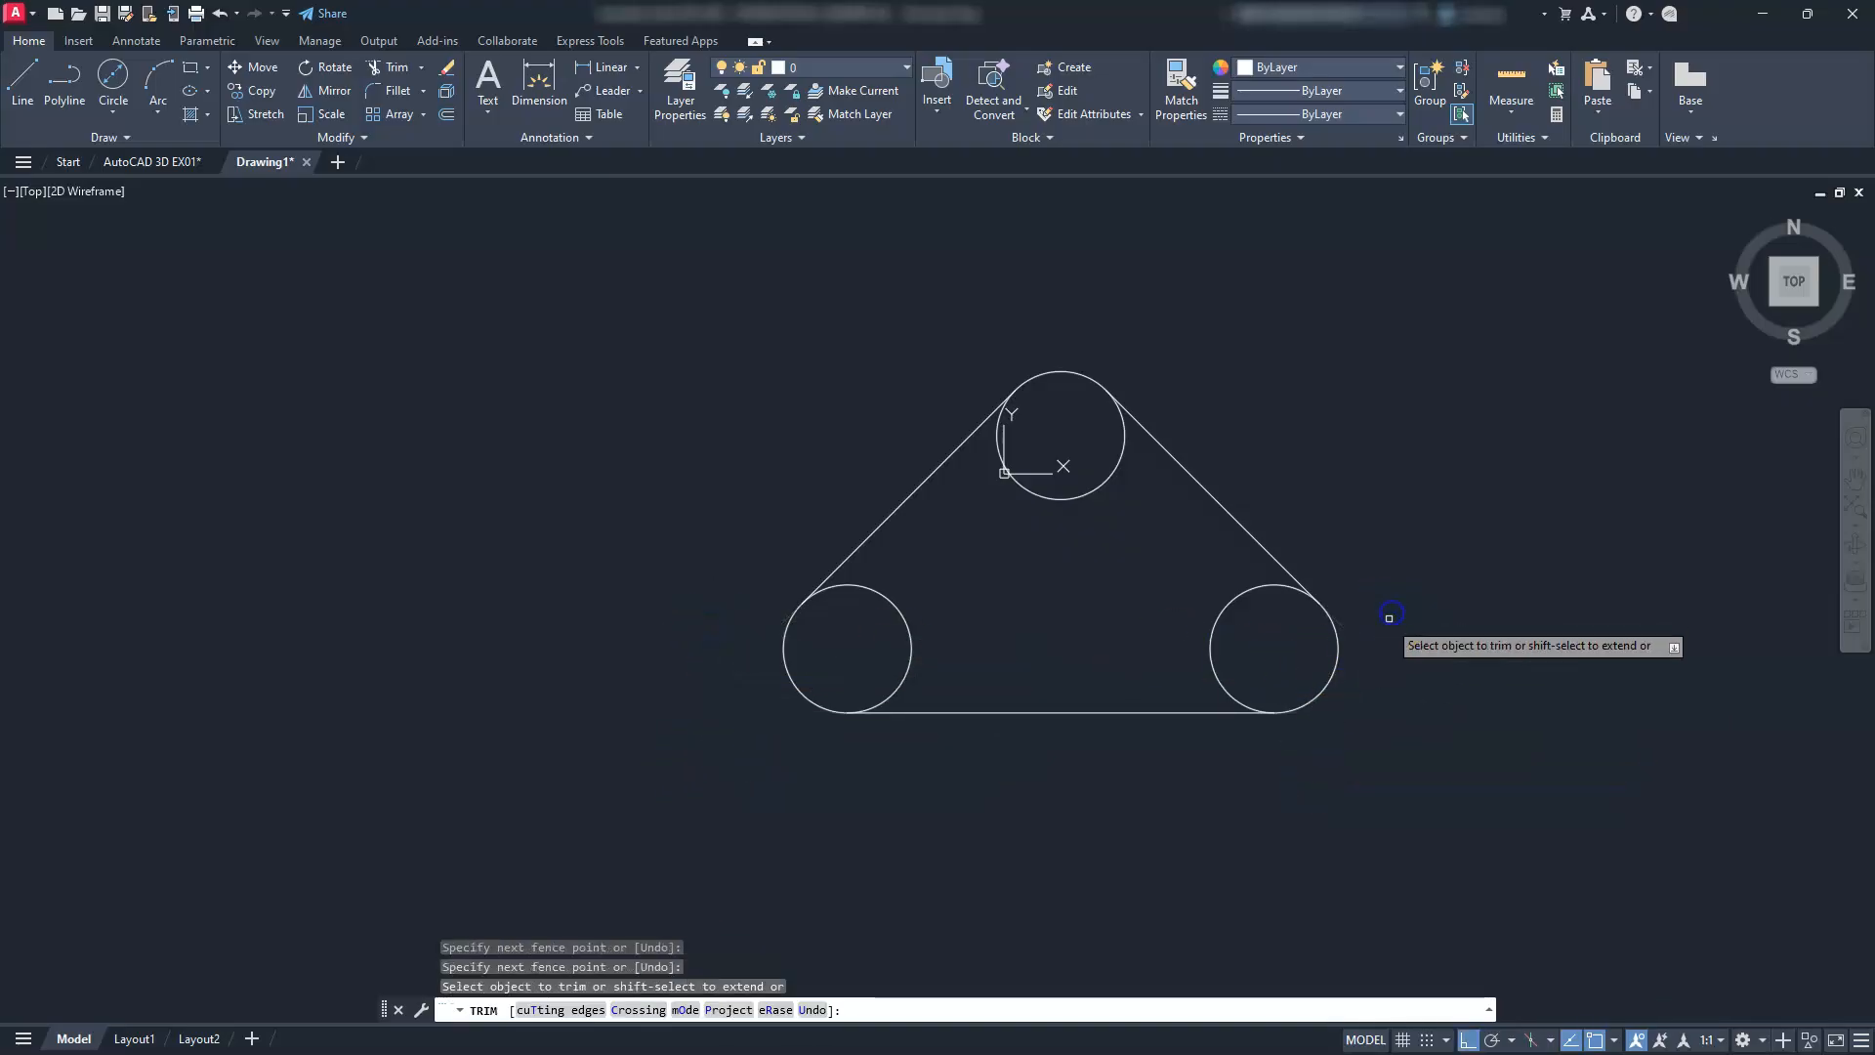
Trim away the inner arcs of all three circles to leave a rounded triangular outline
left_click(1255, 633)
left_click(891, 654)
key("Return")
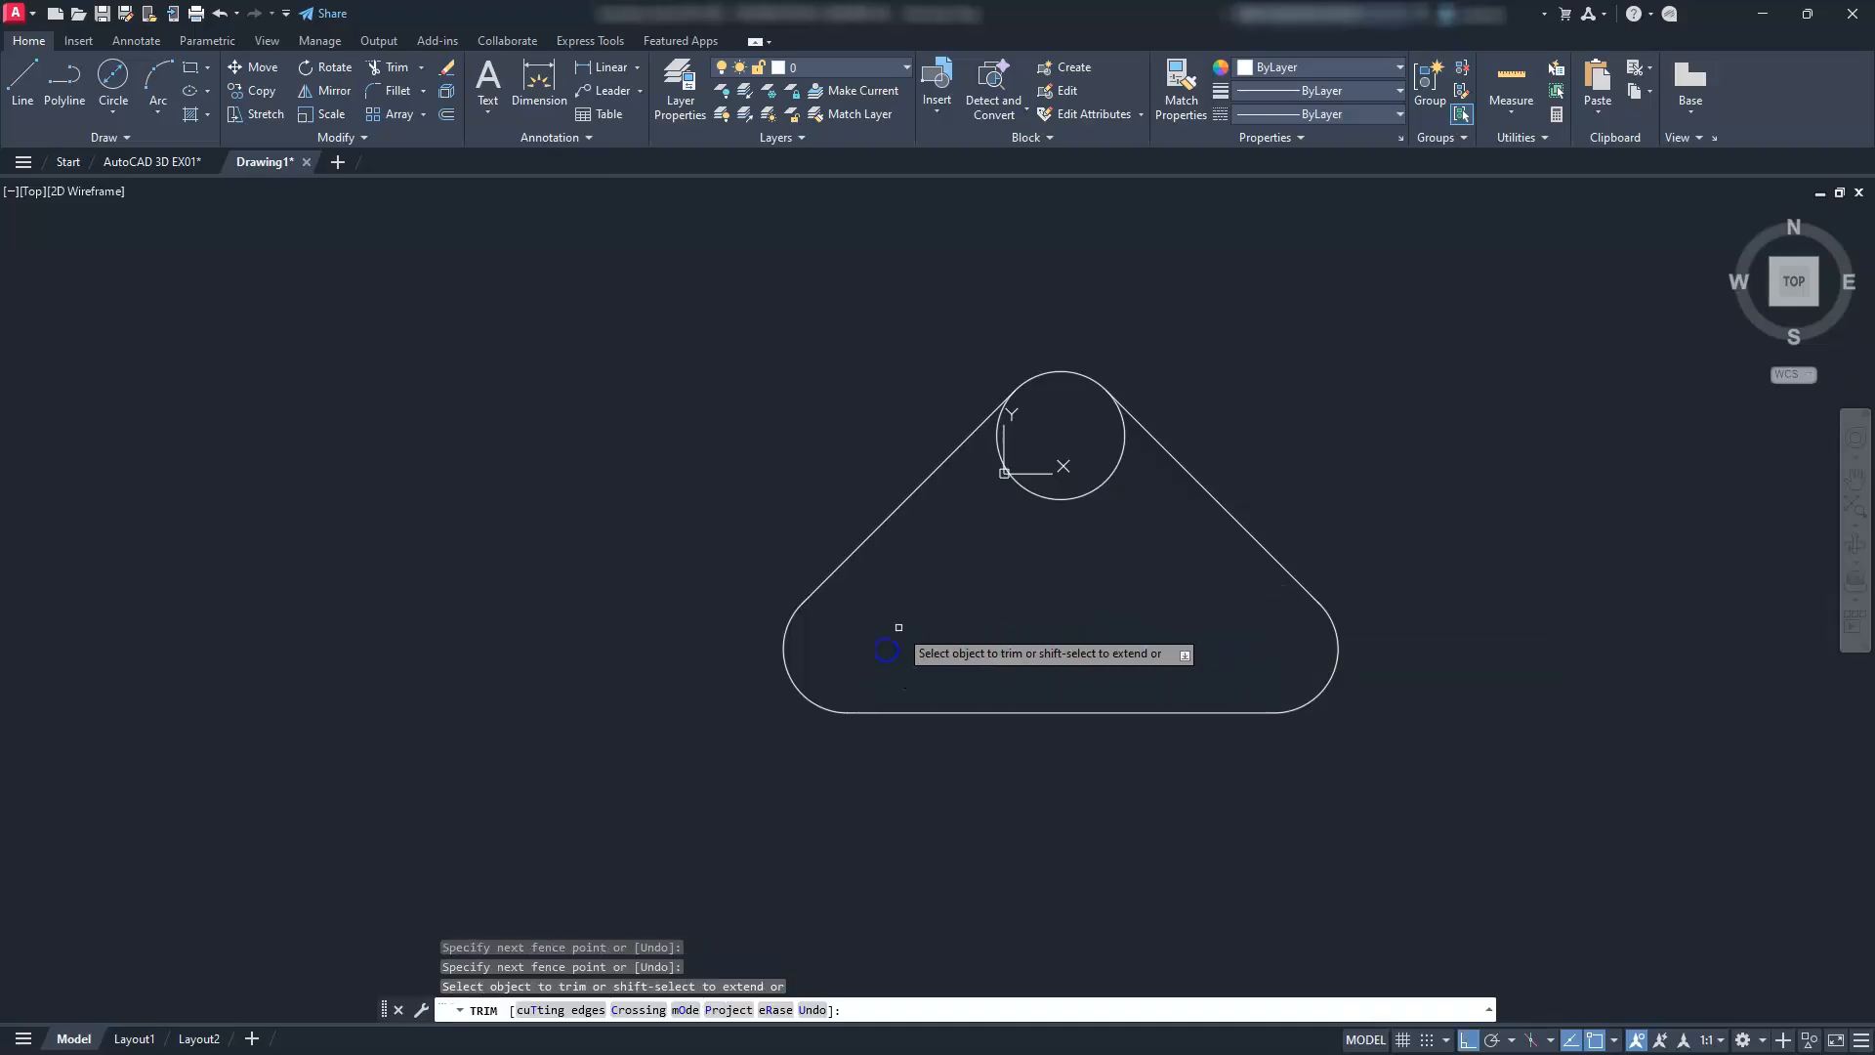
left_click(1087, 495)
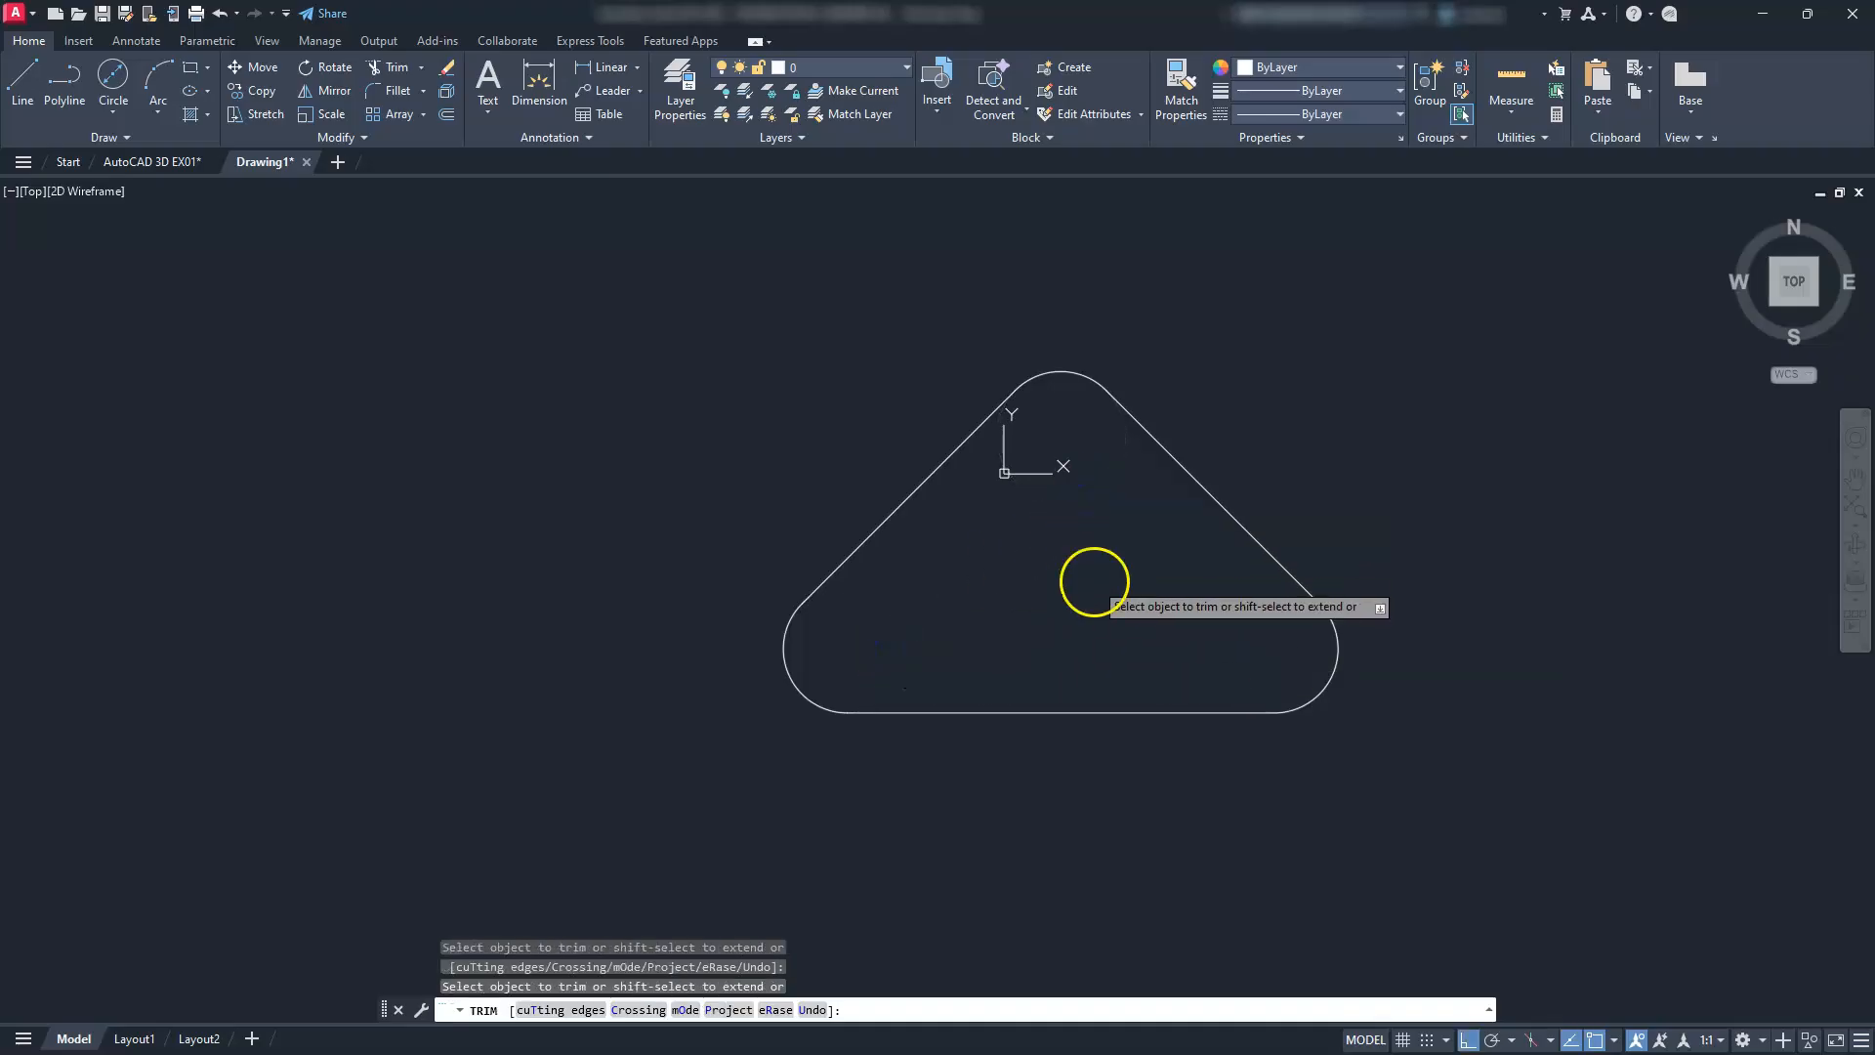
key("Escape")
key("Escape")
key("Escape")
Join all the lines and arcs of the rounded triangular outline into one polyline
left_click(710, 777)
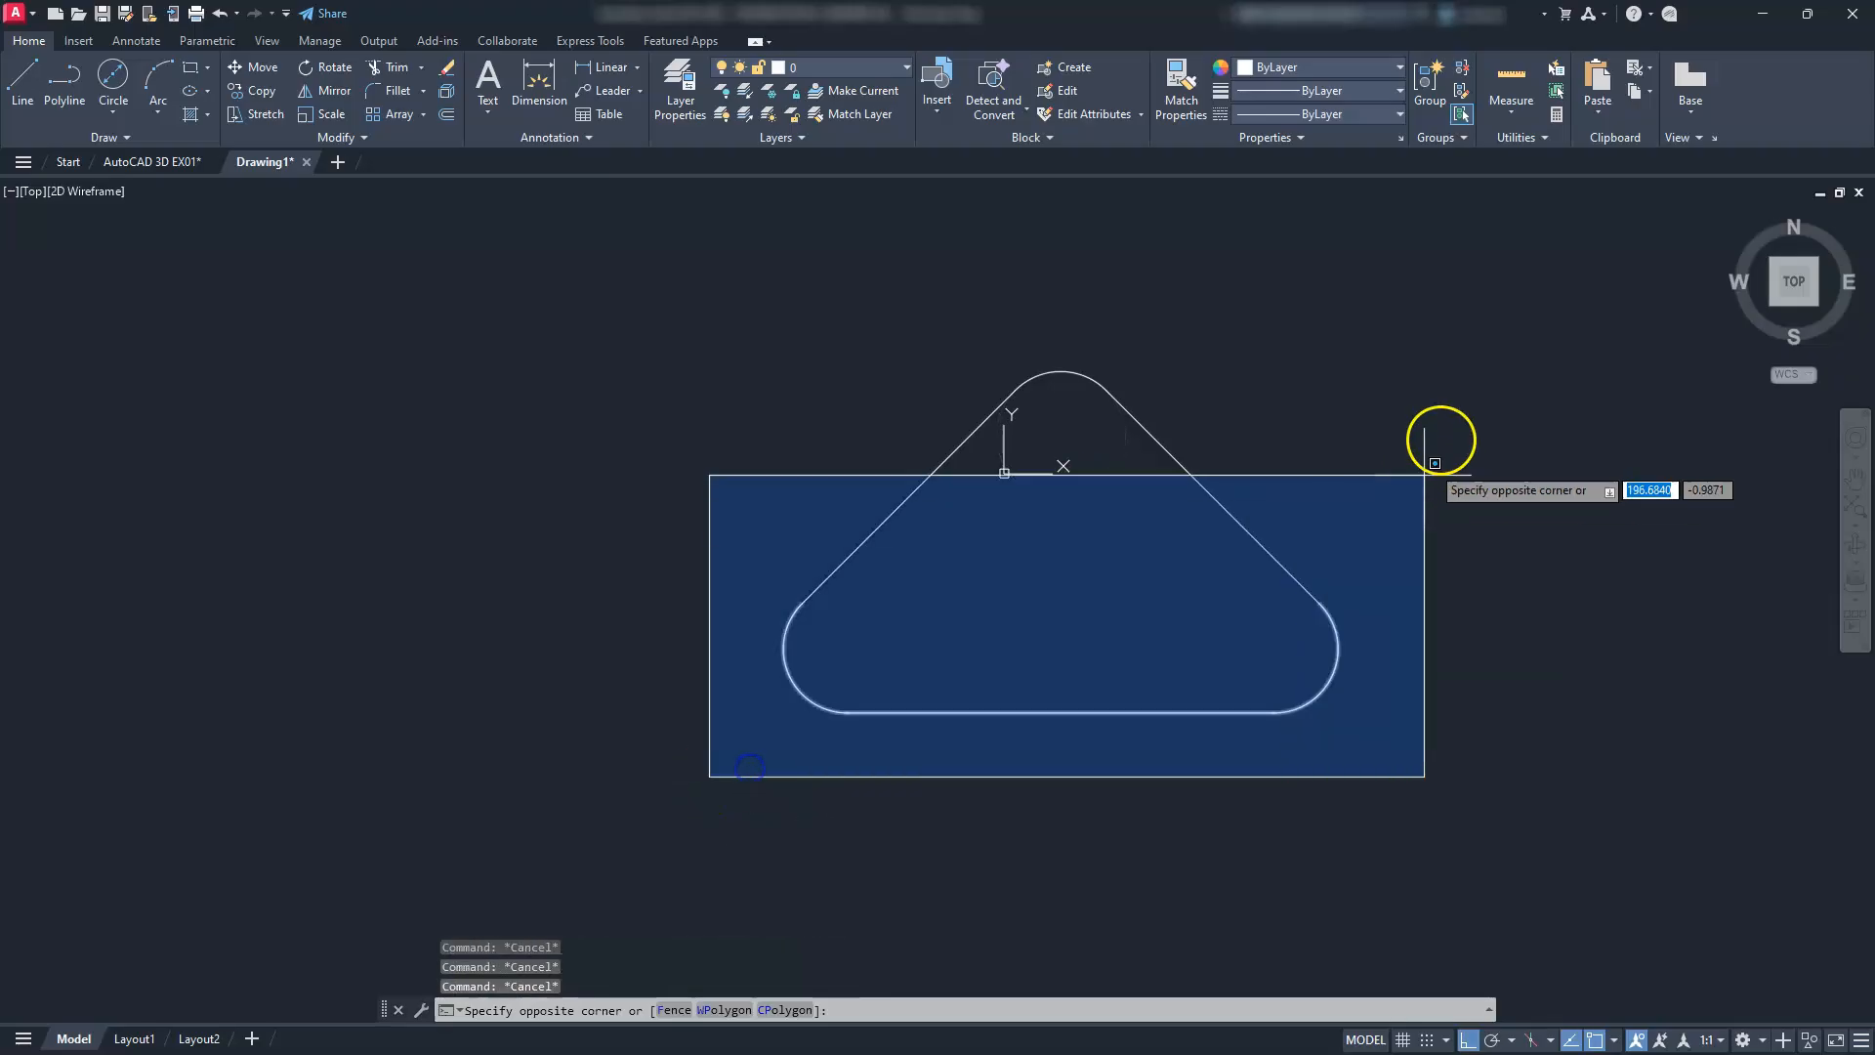
left_click(1434, 292)
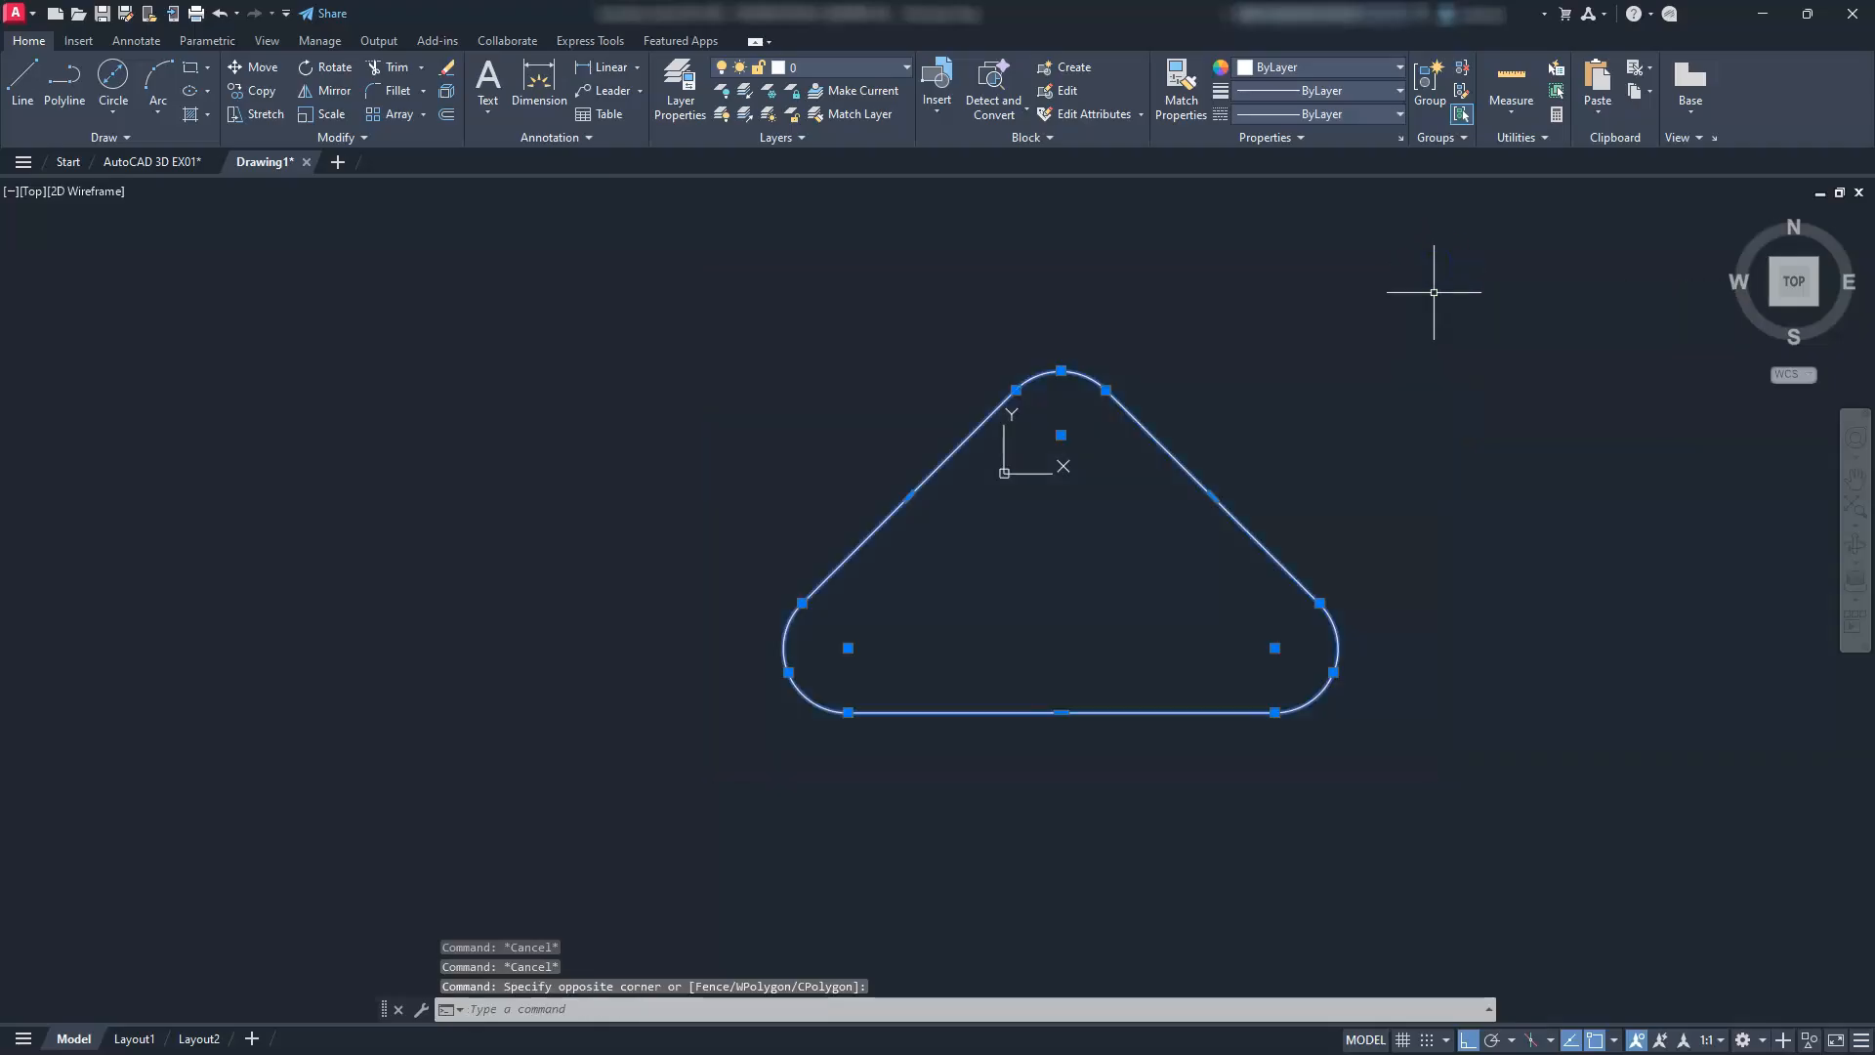
type("j")
key("Return")
middle_click_drag(1283, 526, 1183, 562)
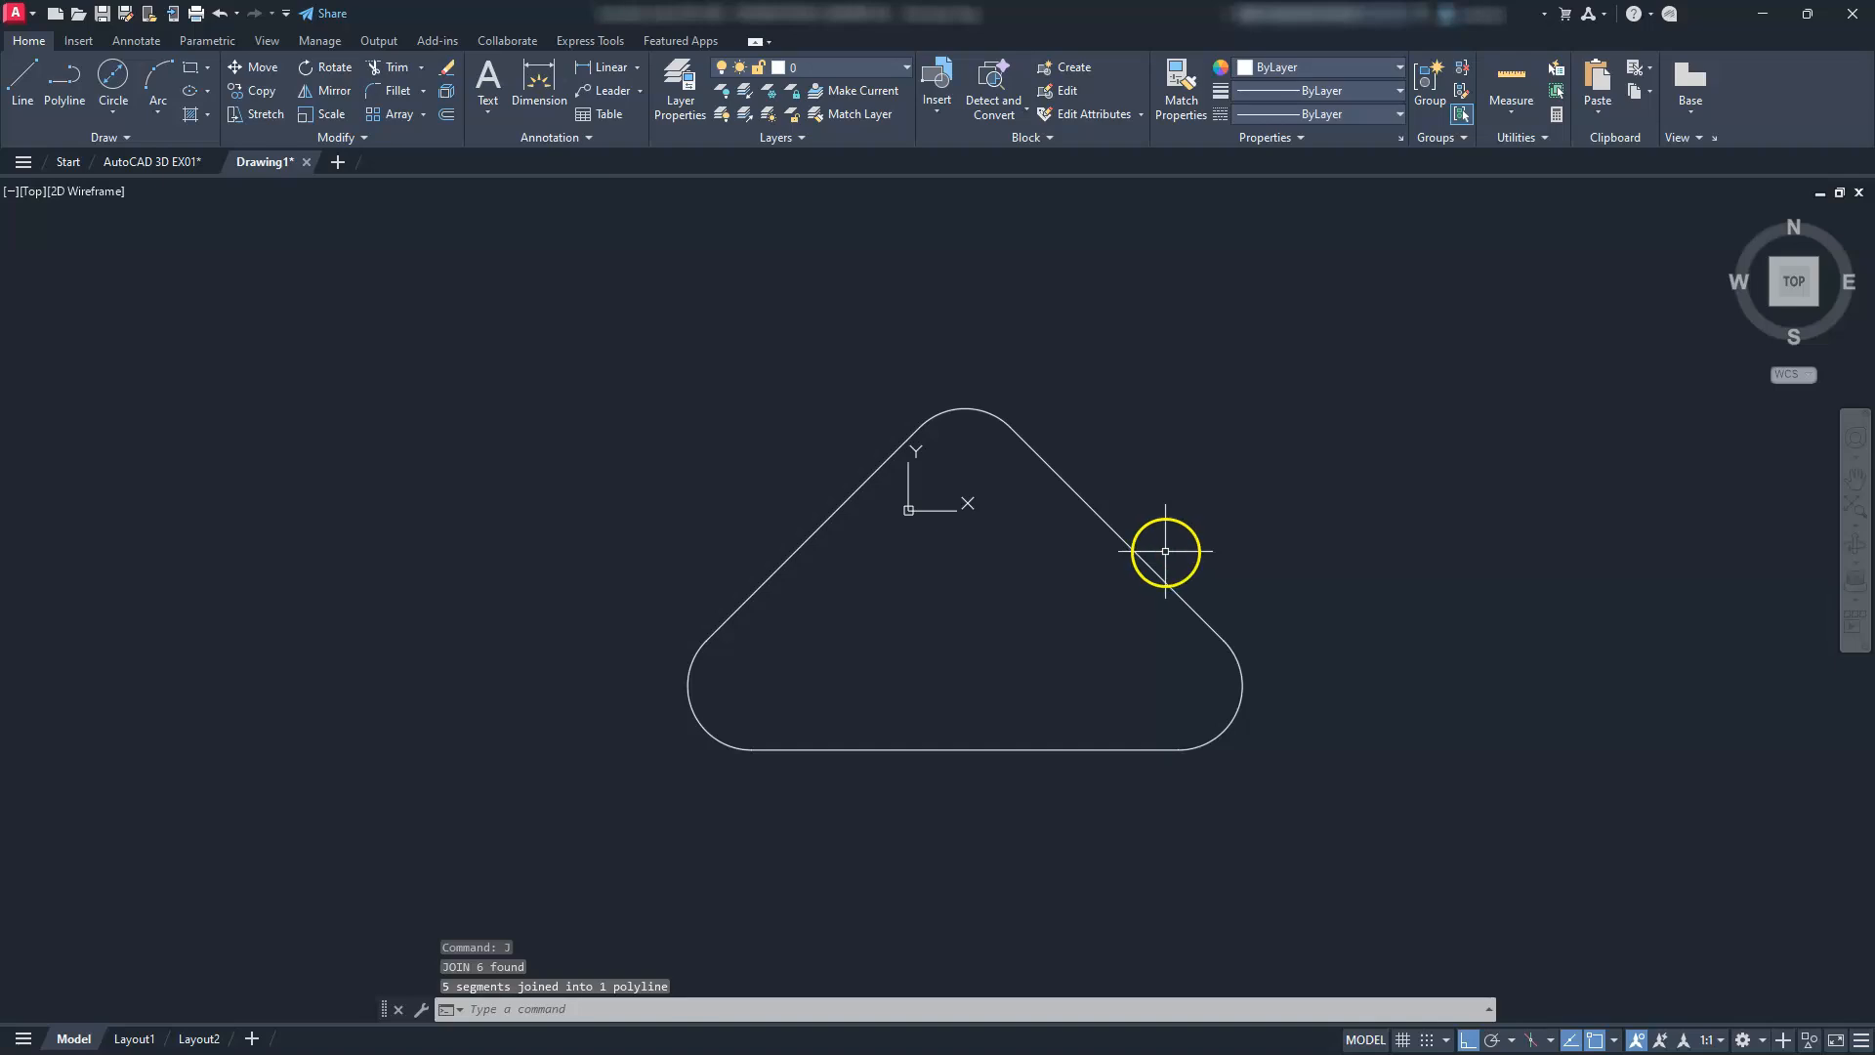
Check the joined outline's properties, including its object type and whether it is closed
left_click(1124, 544)
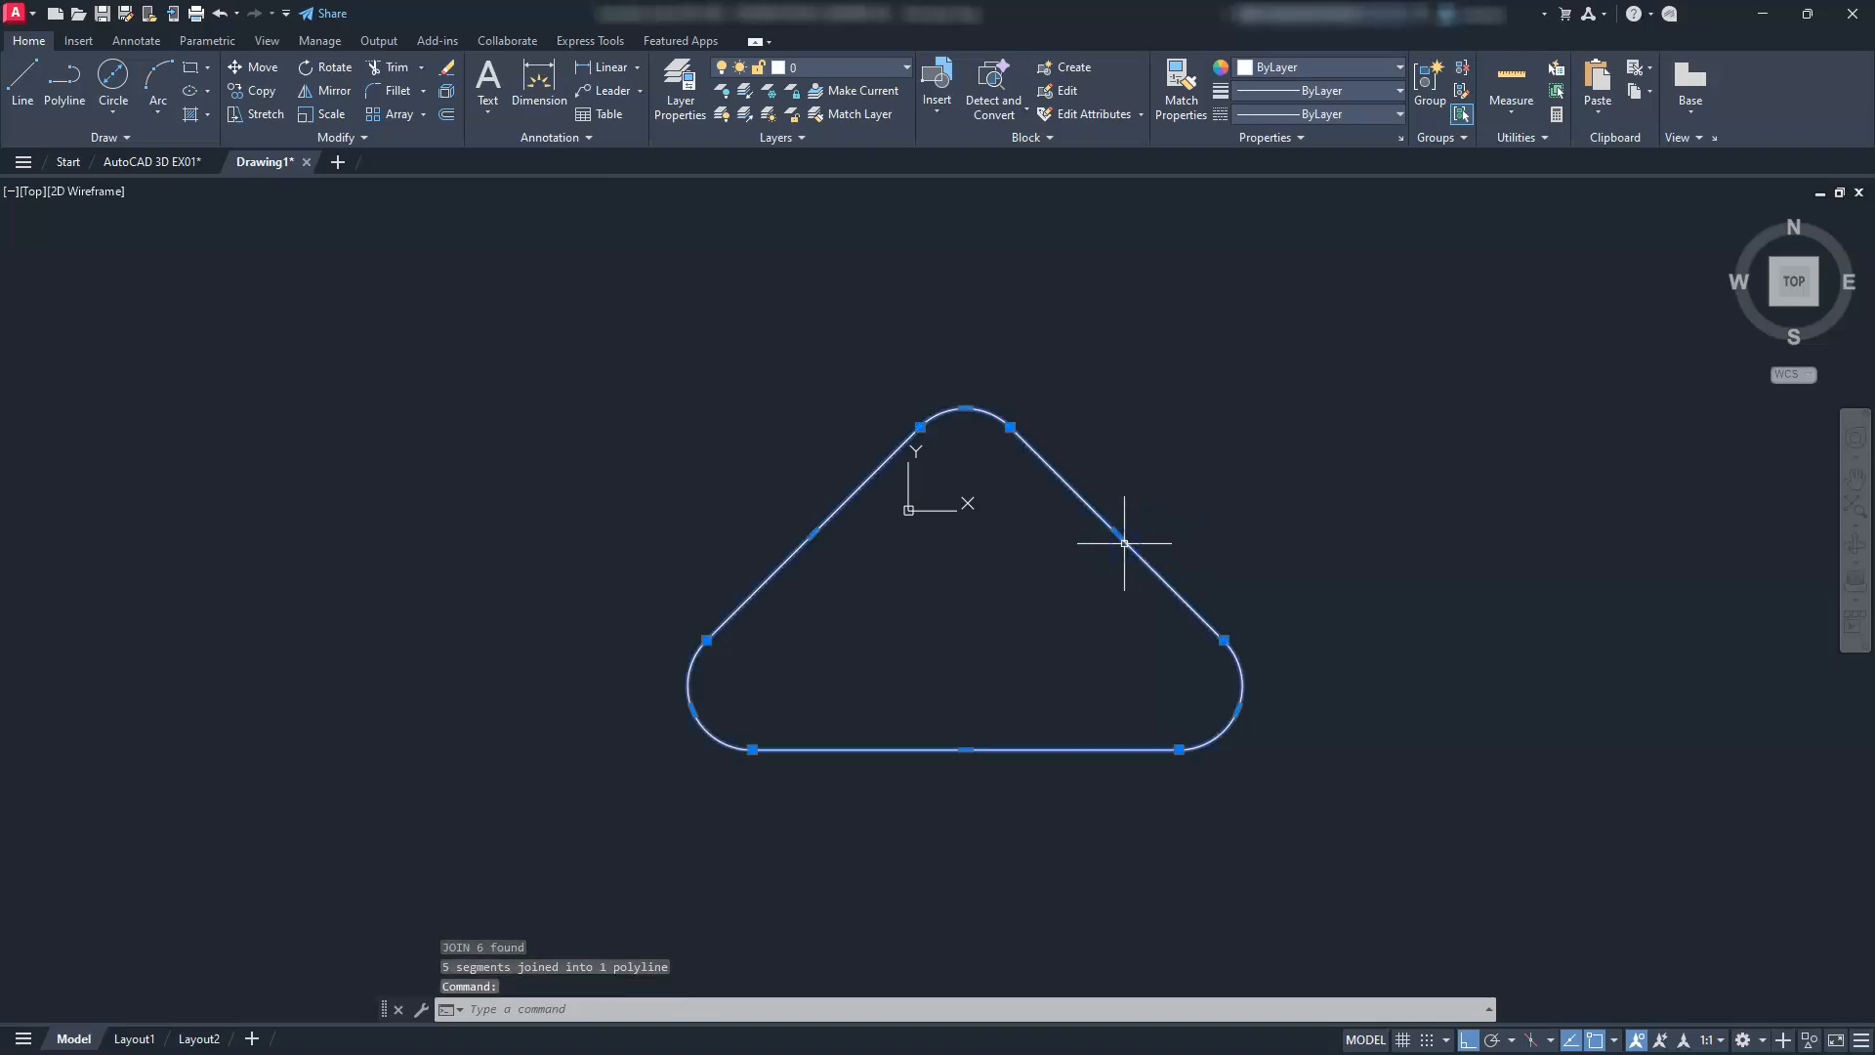
right_click(1125, 544)
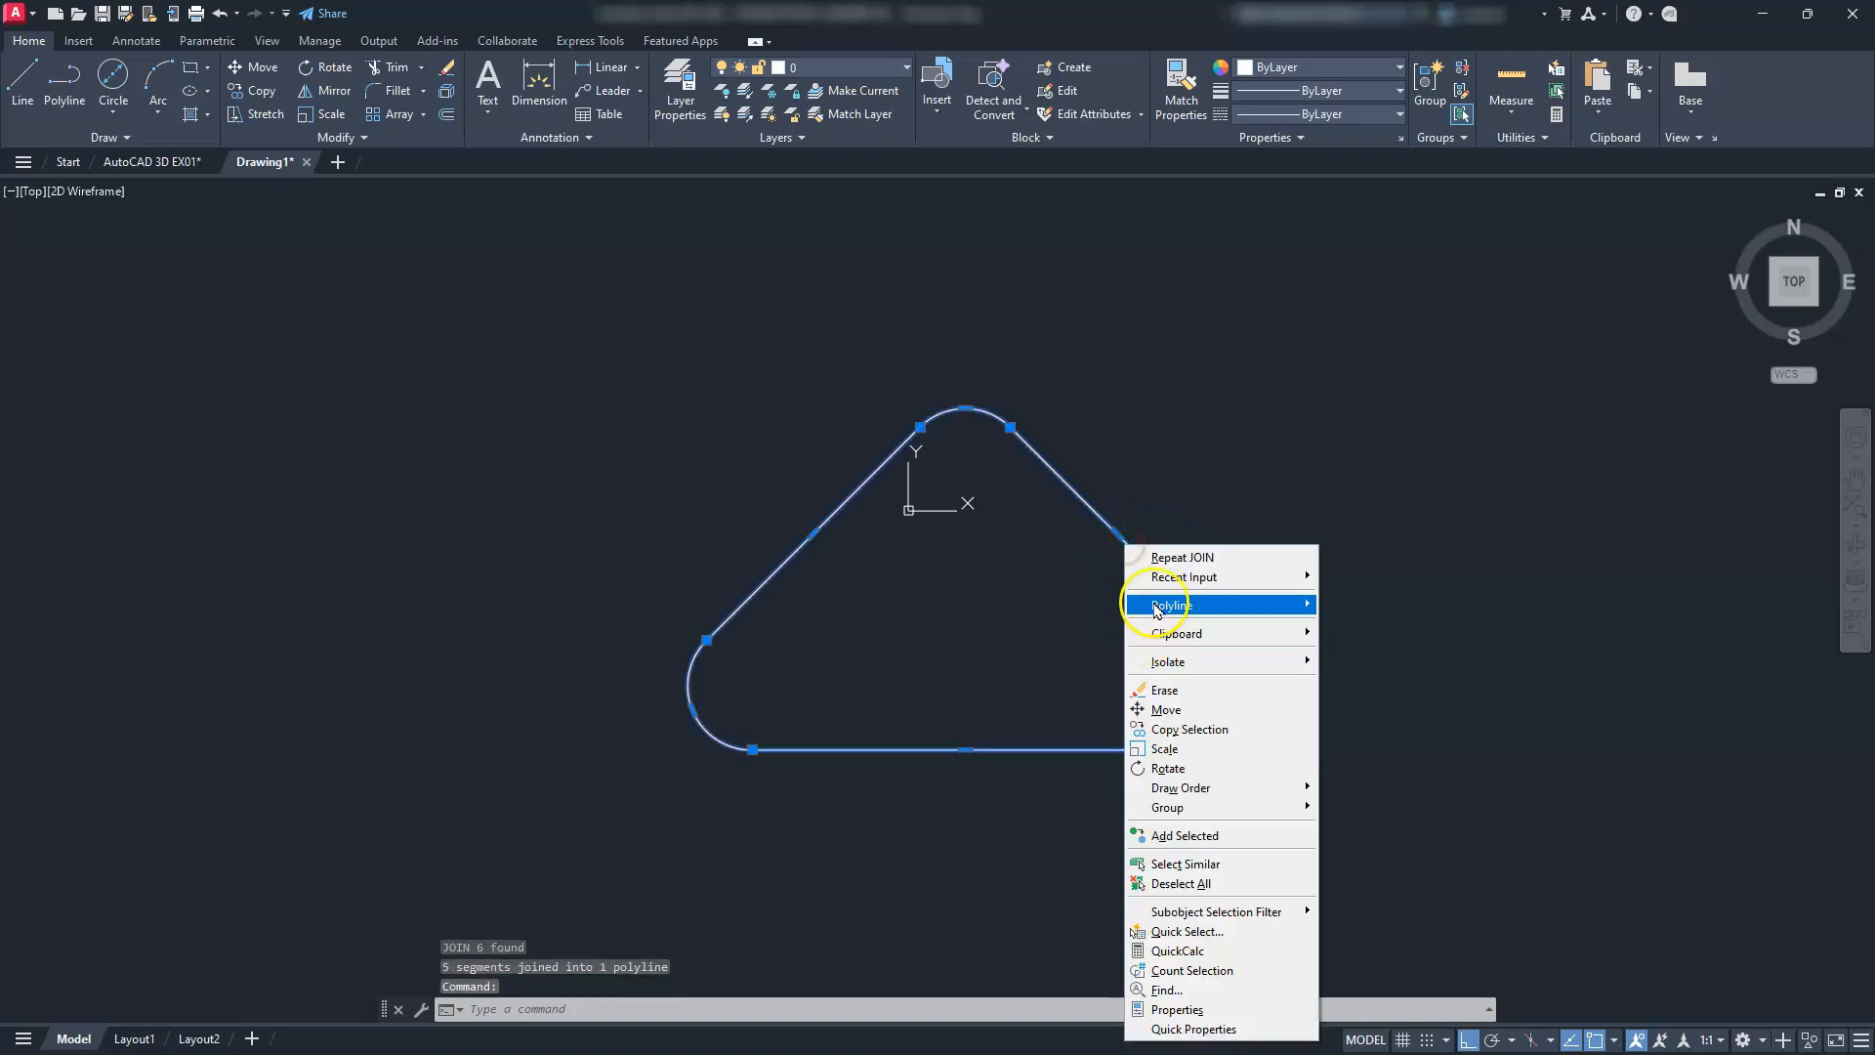
left_click(1172, 1012)
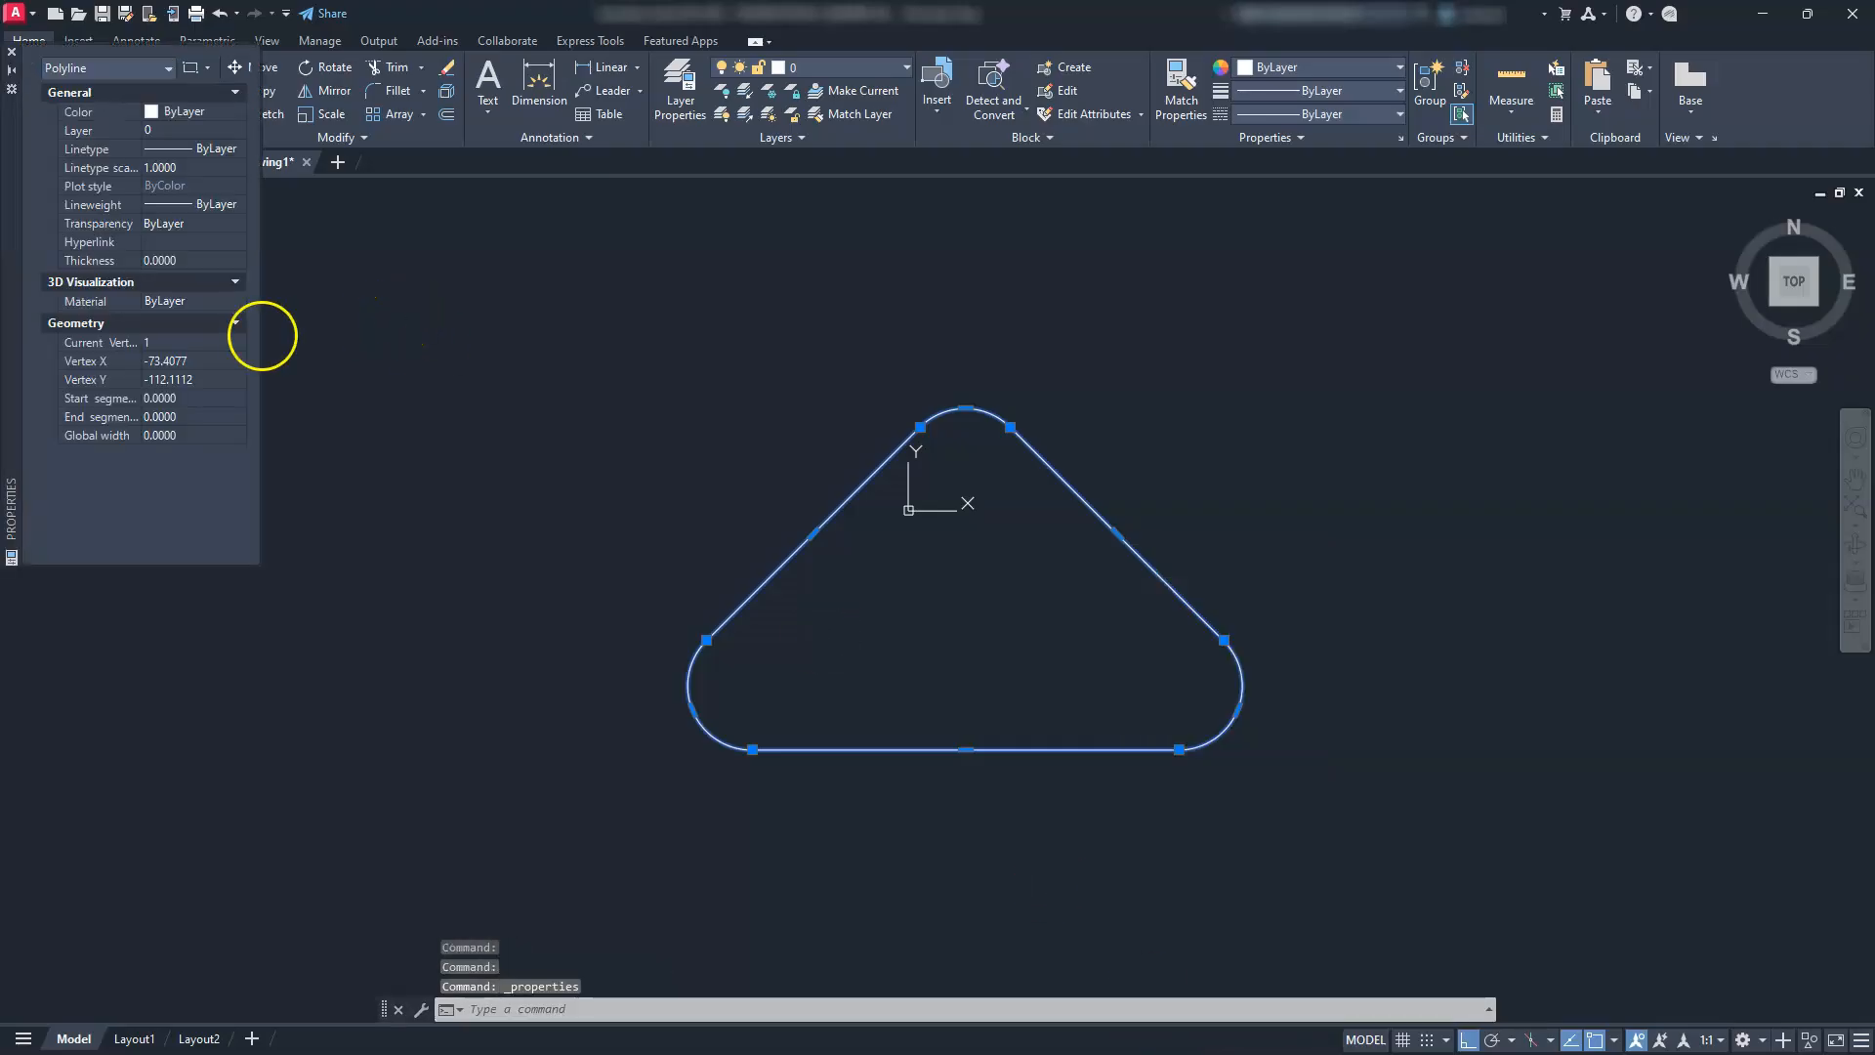
mouse_move(12, 398)
left_mouse_down()
mouse_move(374, 590)
mouse_move(730, 600)
mouse_move(687, 668)
left_mouse_up()
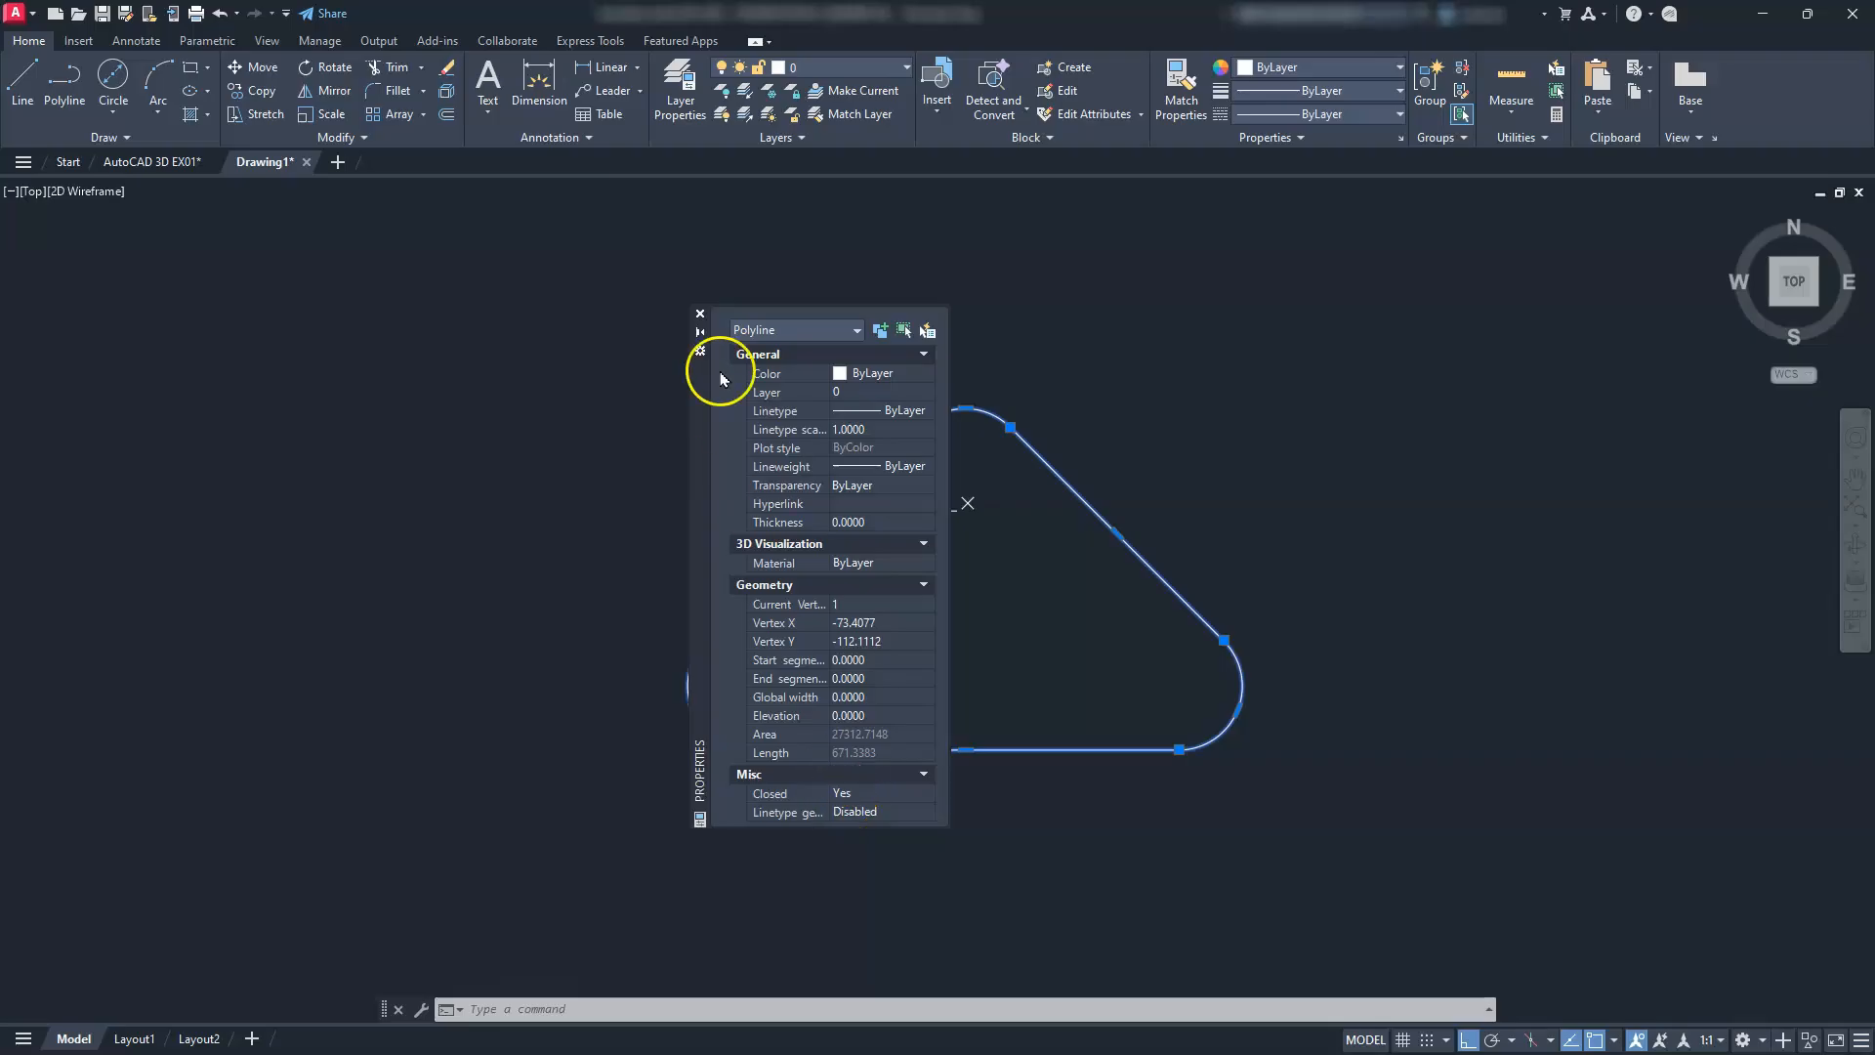
left_click(699, 316)
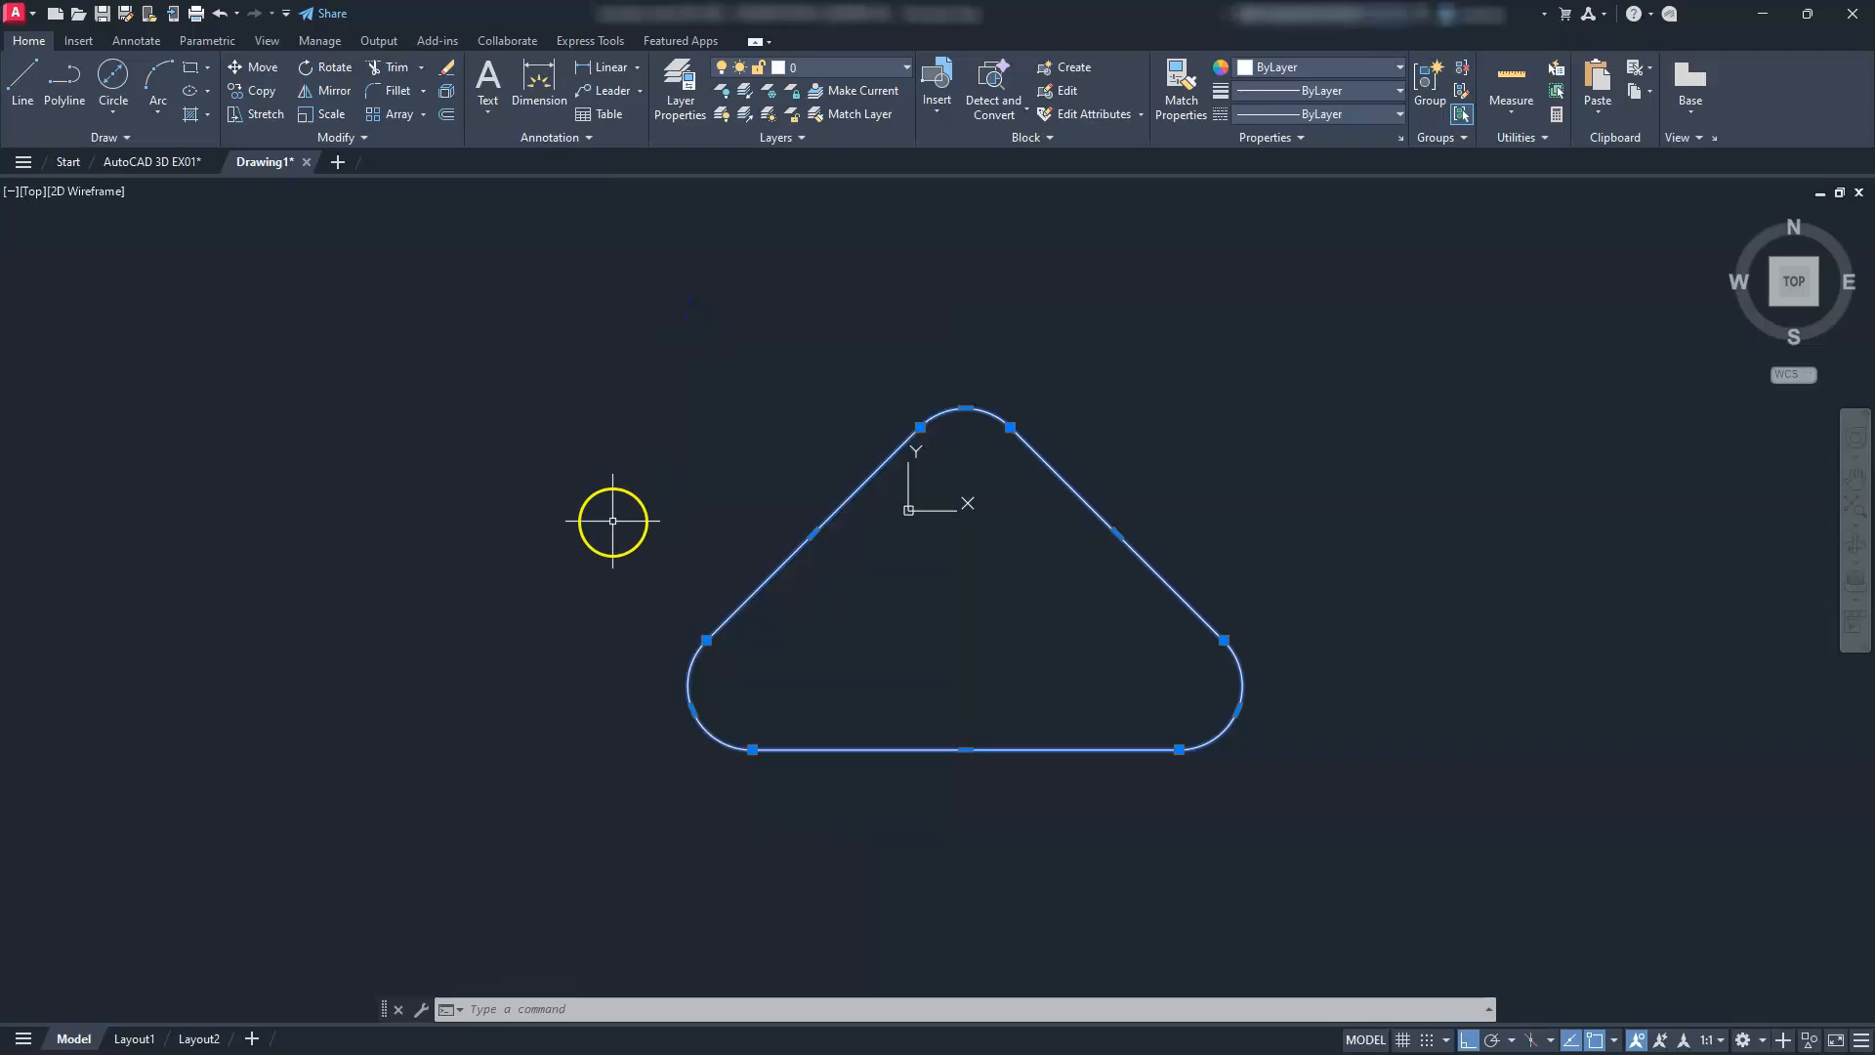
key("Escape")
key("Escape")
key("Escape")
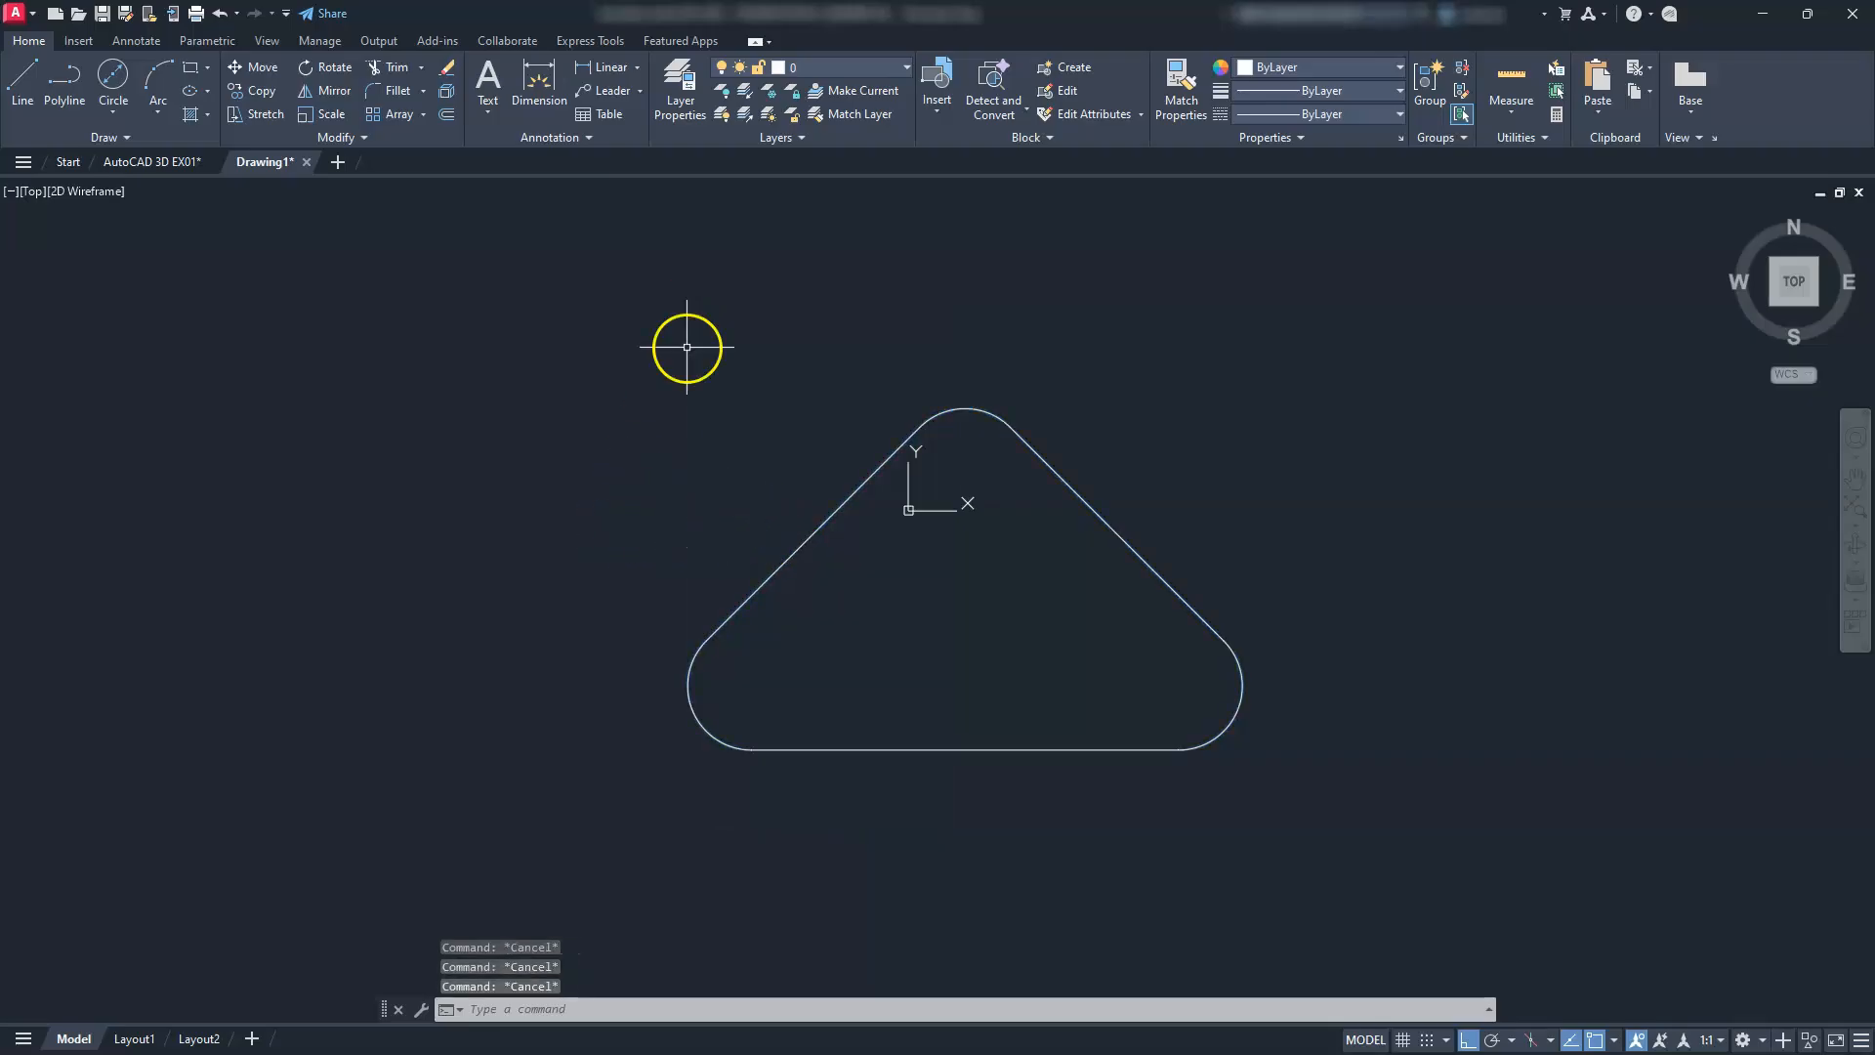
Draw a circle centred on the outline's upper corner arc, with its radius reaching the top of that arc
type("c")
key("Return")
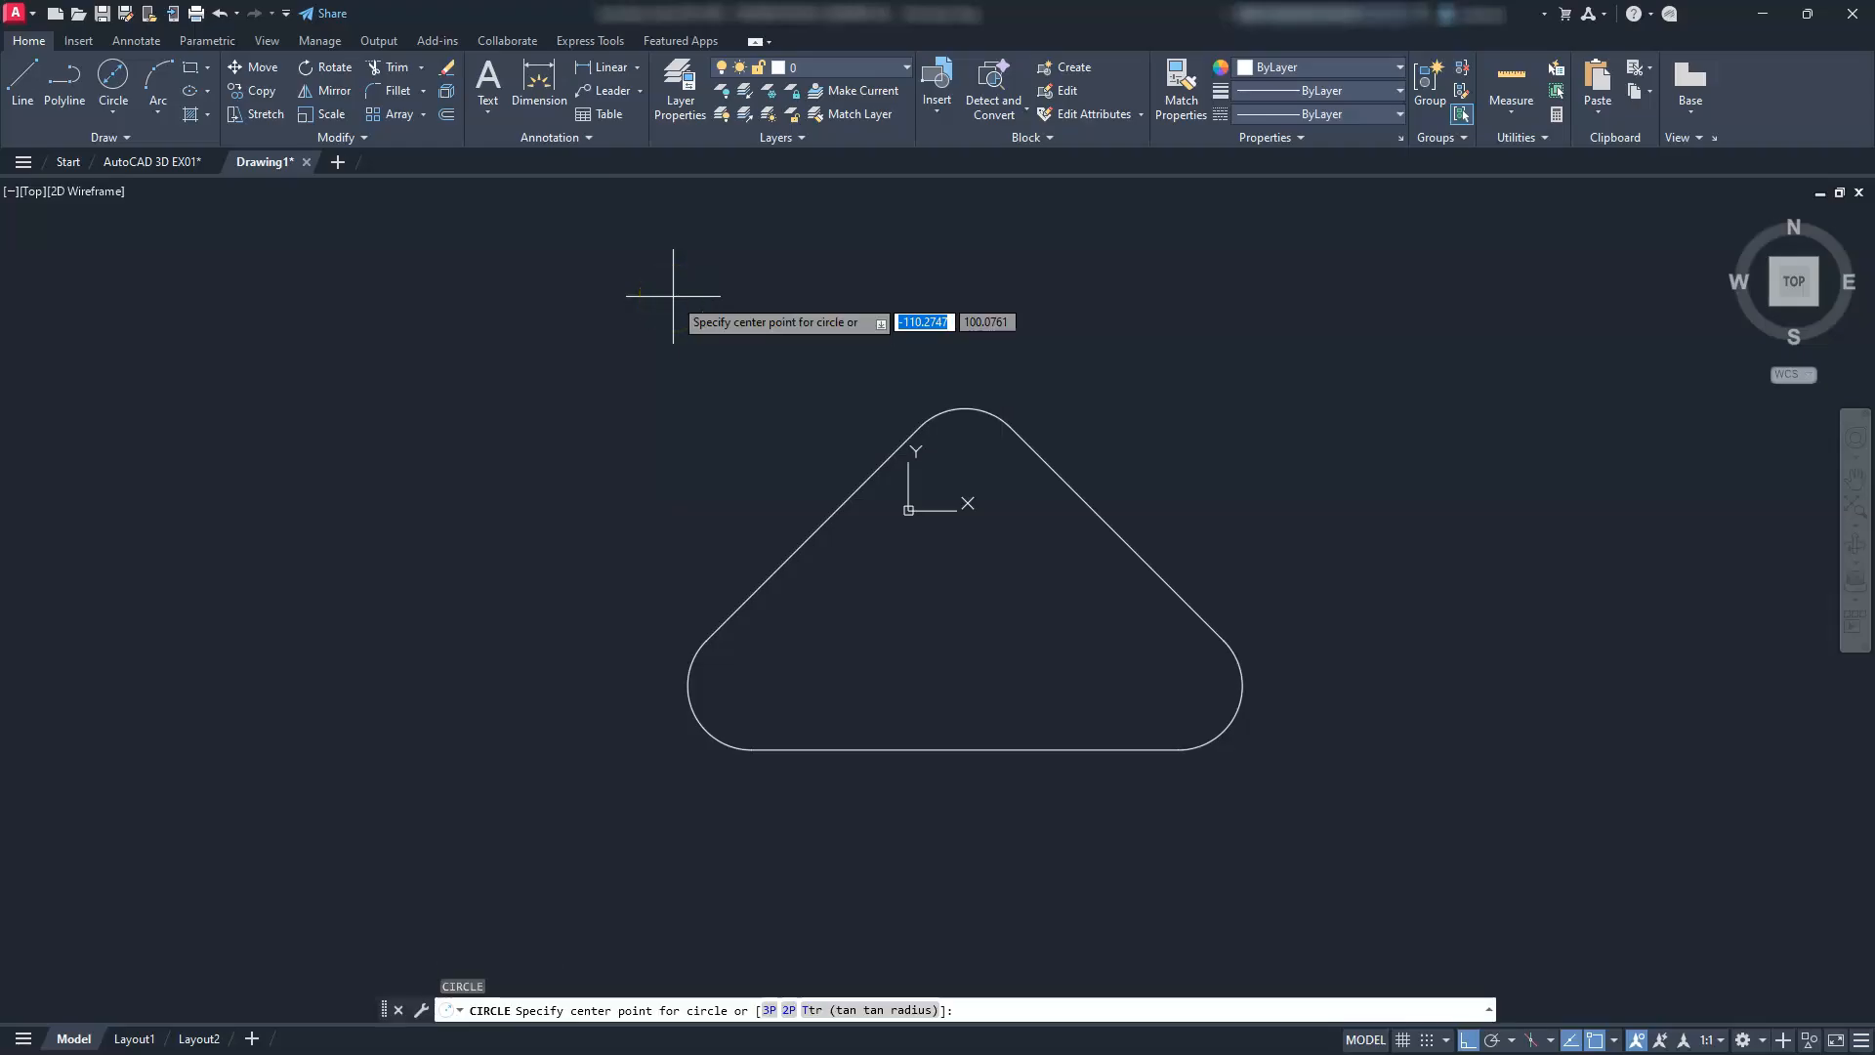
left_click(965, 473)
left_click(964, 410)
key("Escape")
key("Escape")
key("Escape")
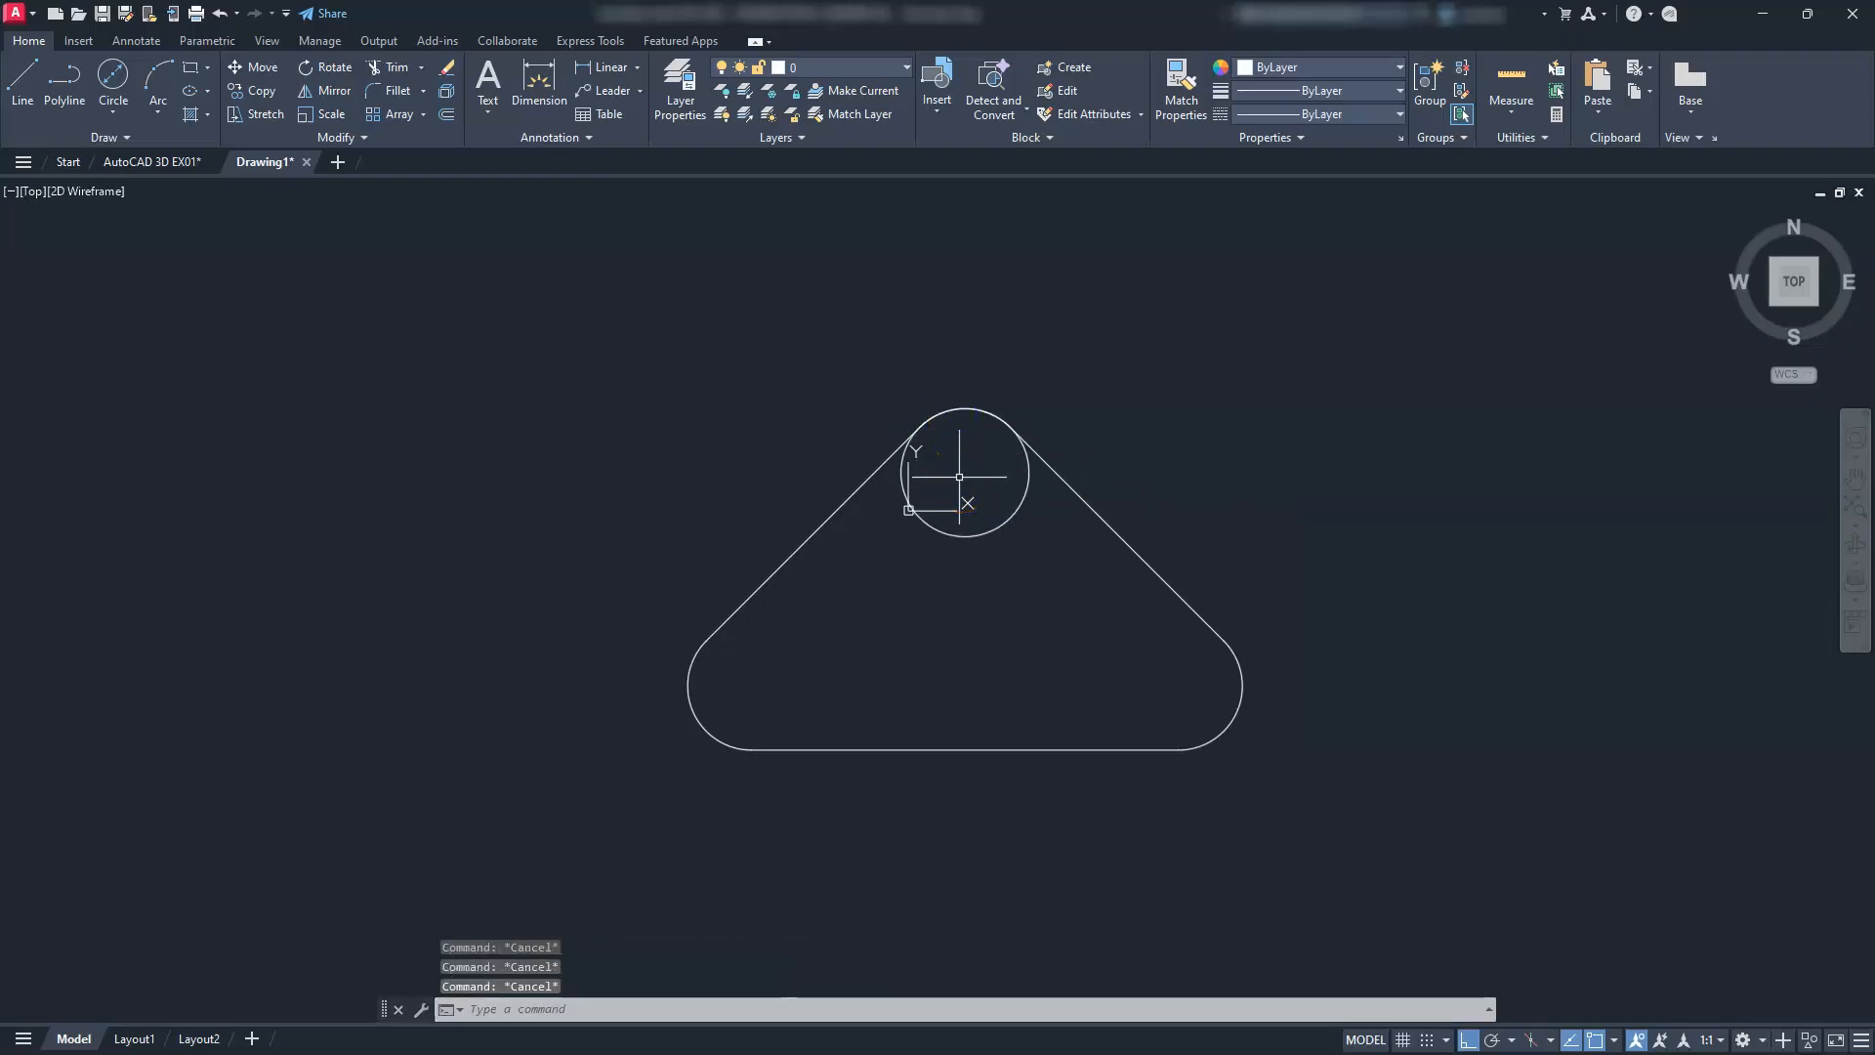
Draw a concentric circle of diameter 30 inside the circle at the upper corner
type("c")
key("Return")
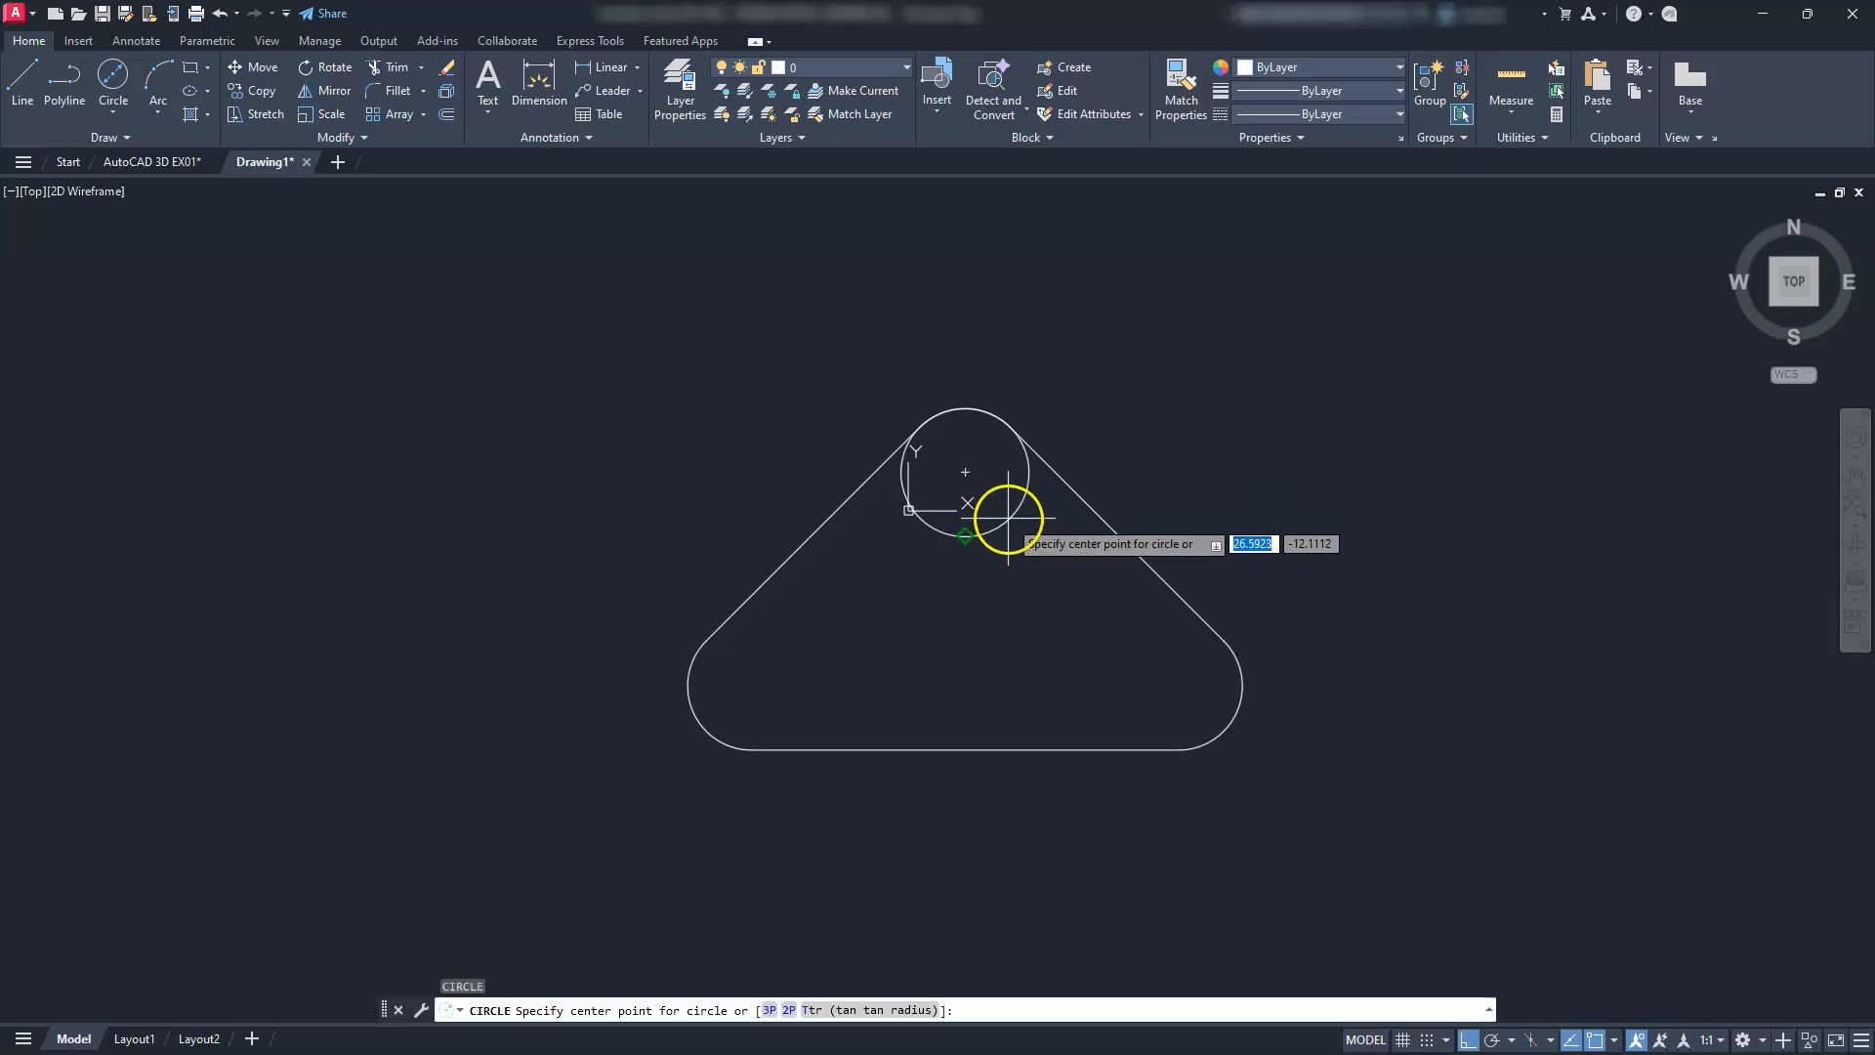
left_click(965, 472)
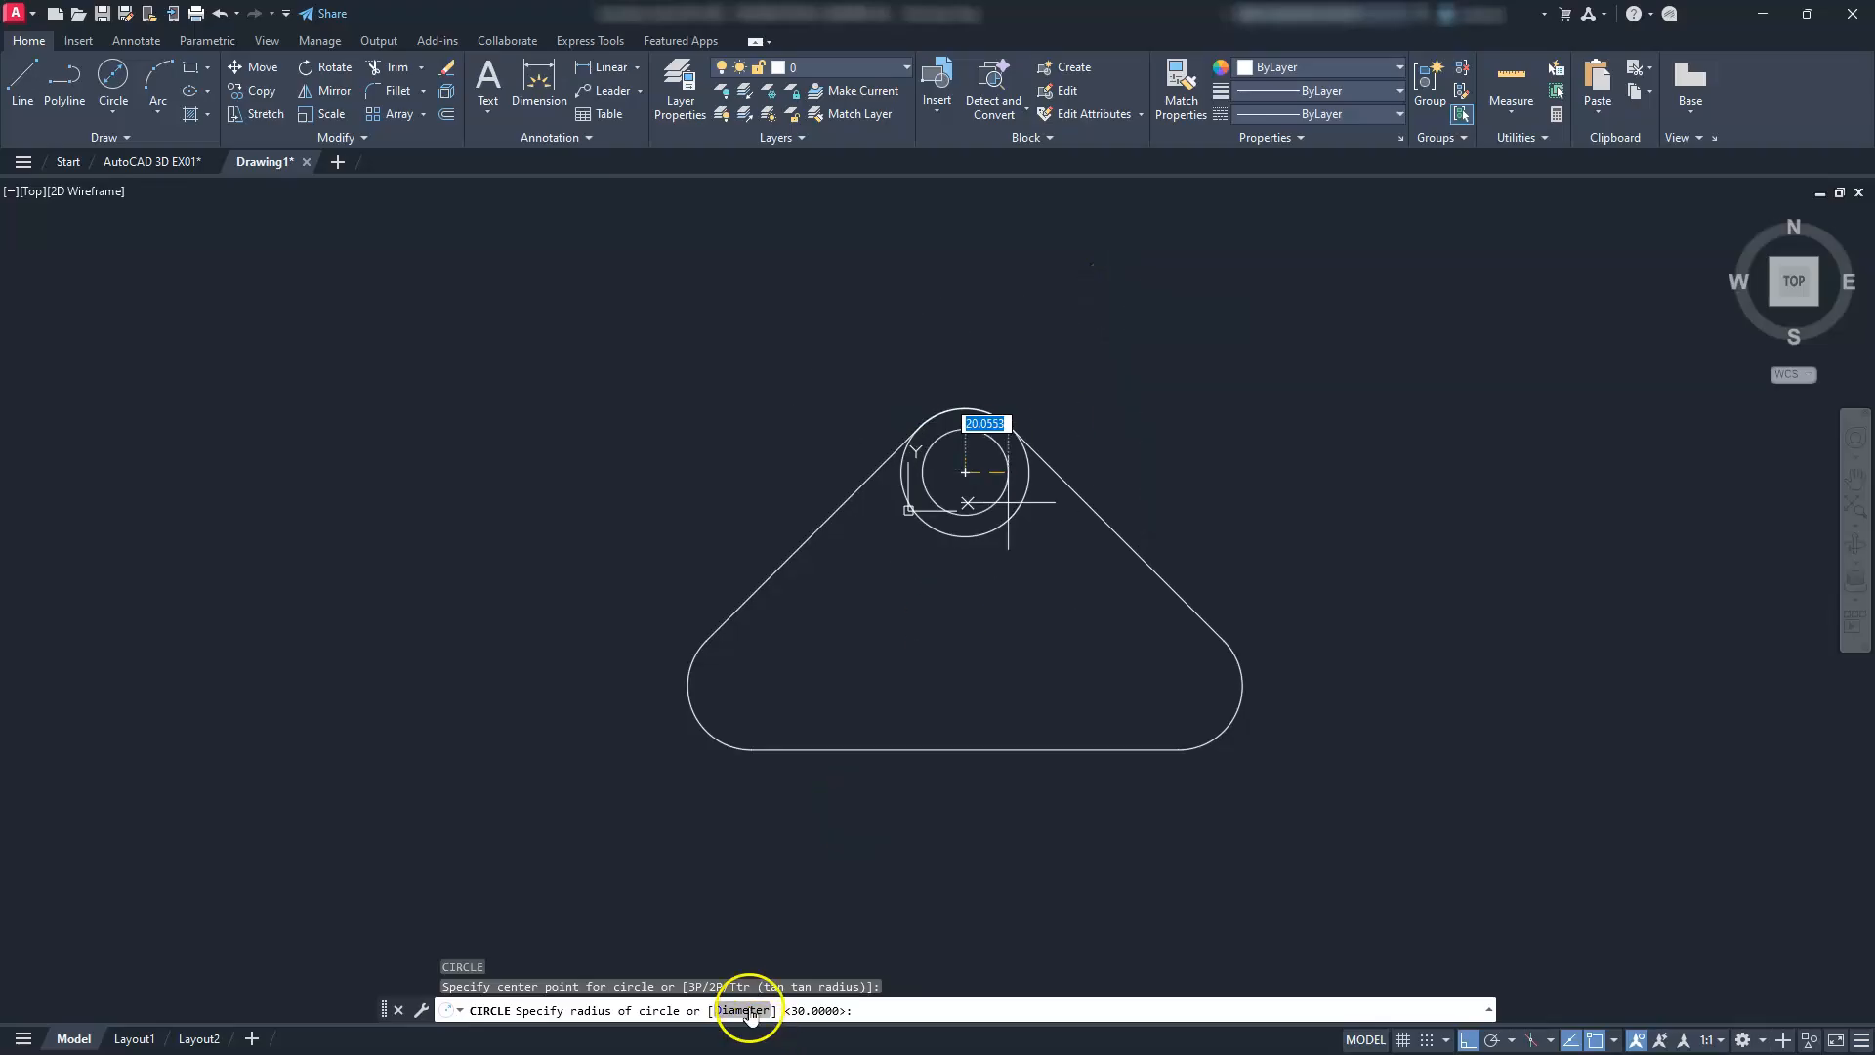
left_click(746, 1010)
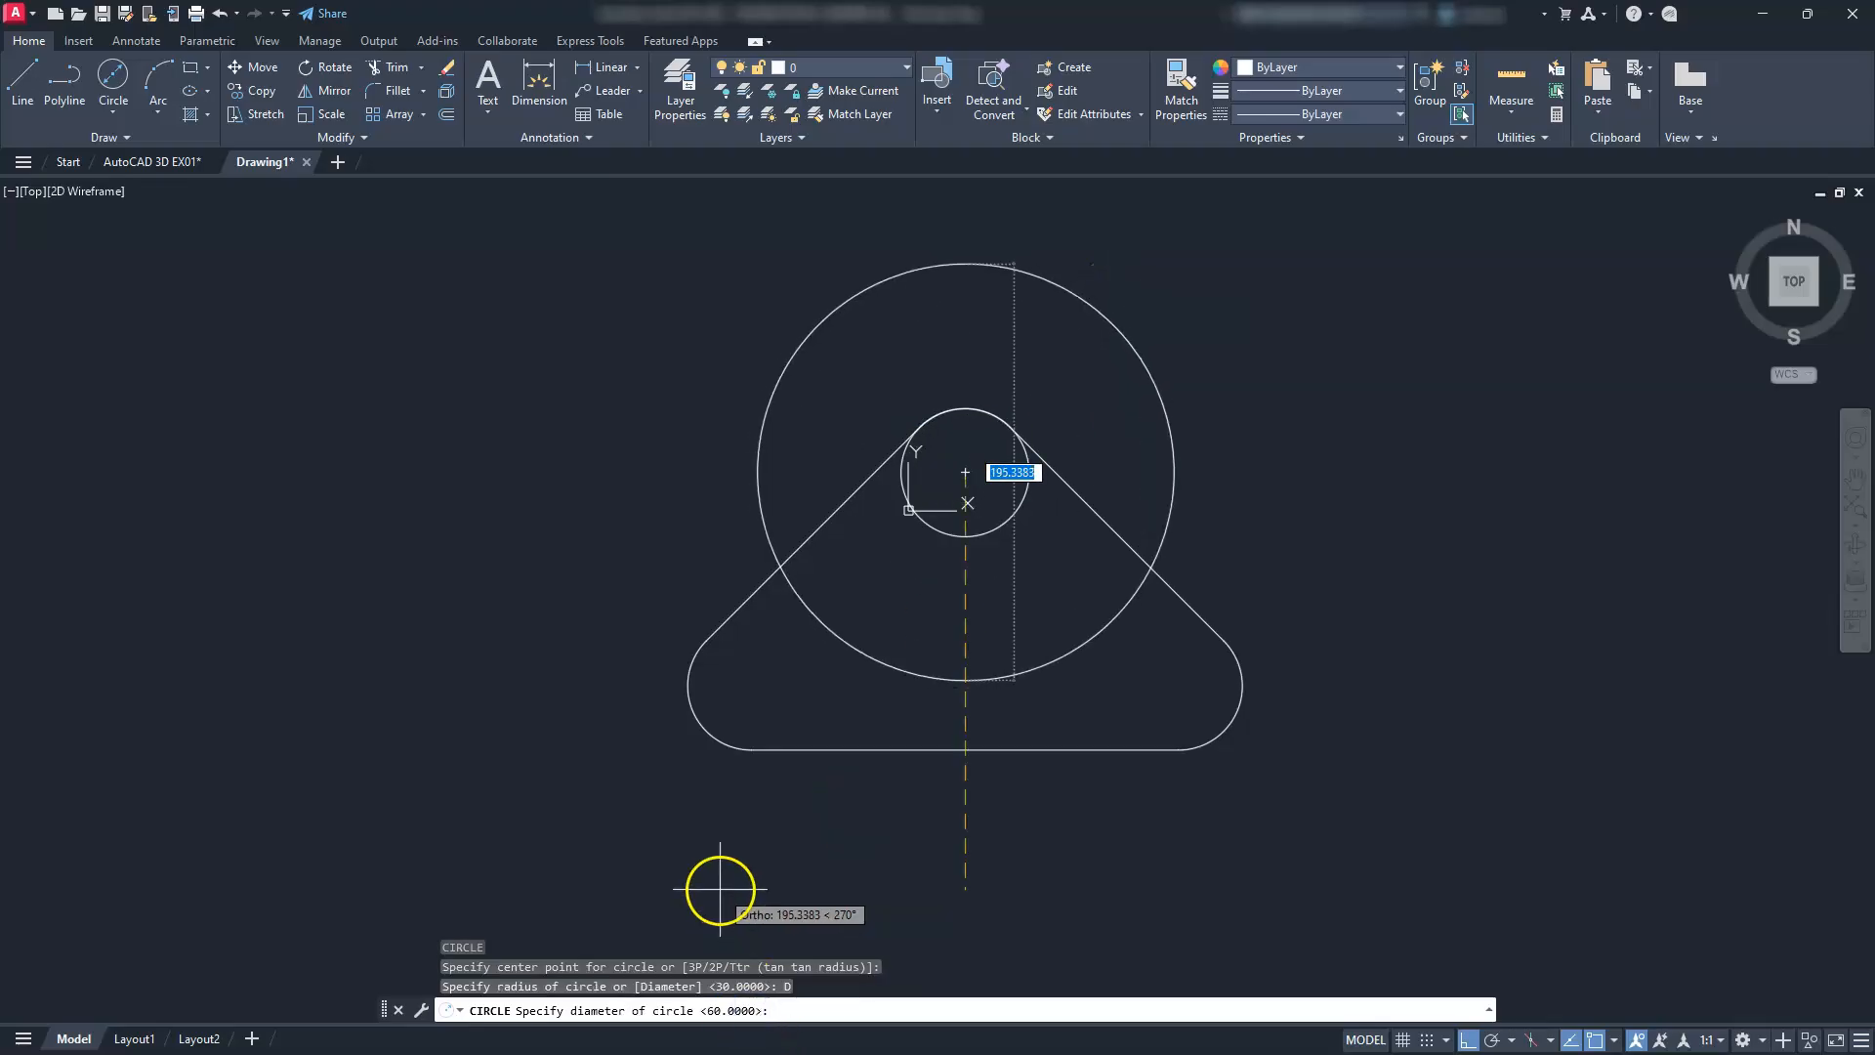
type("30")
key("Return")
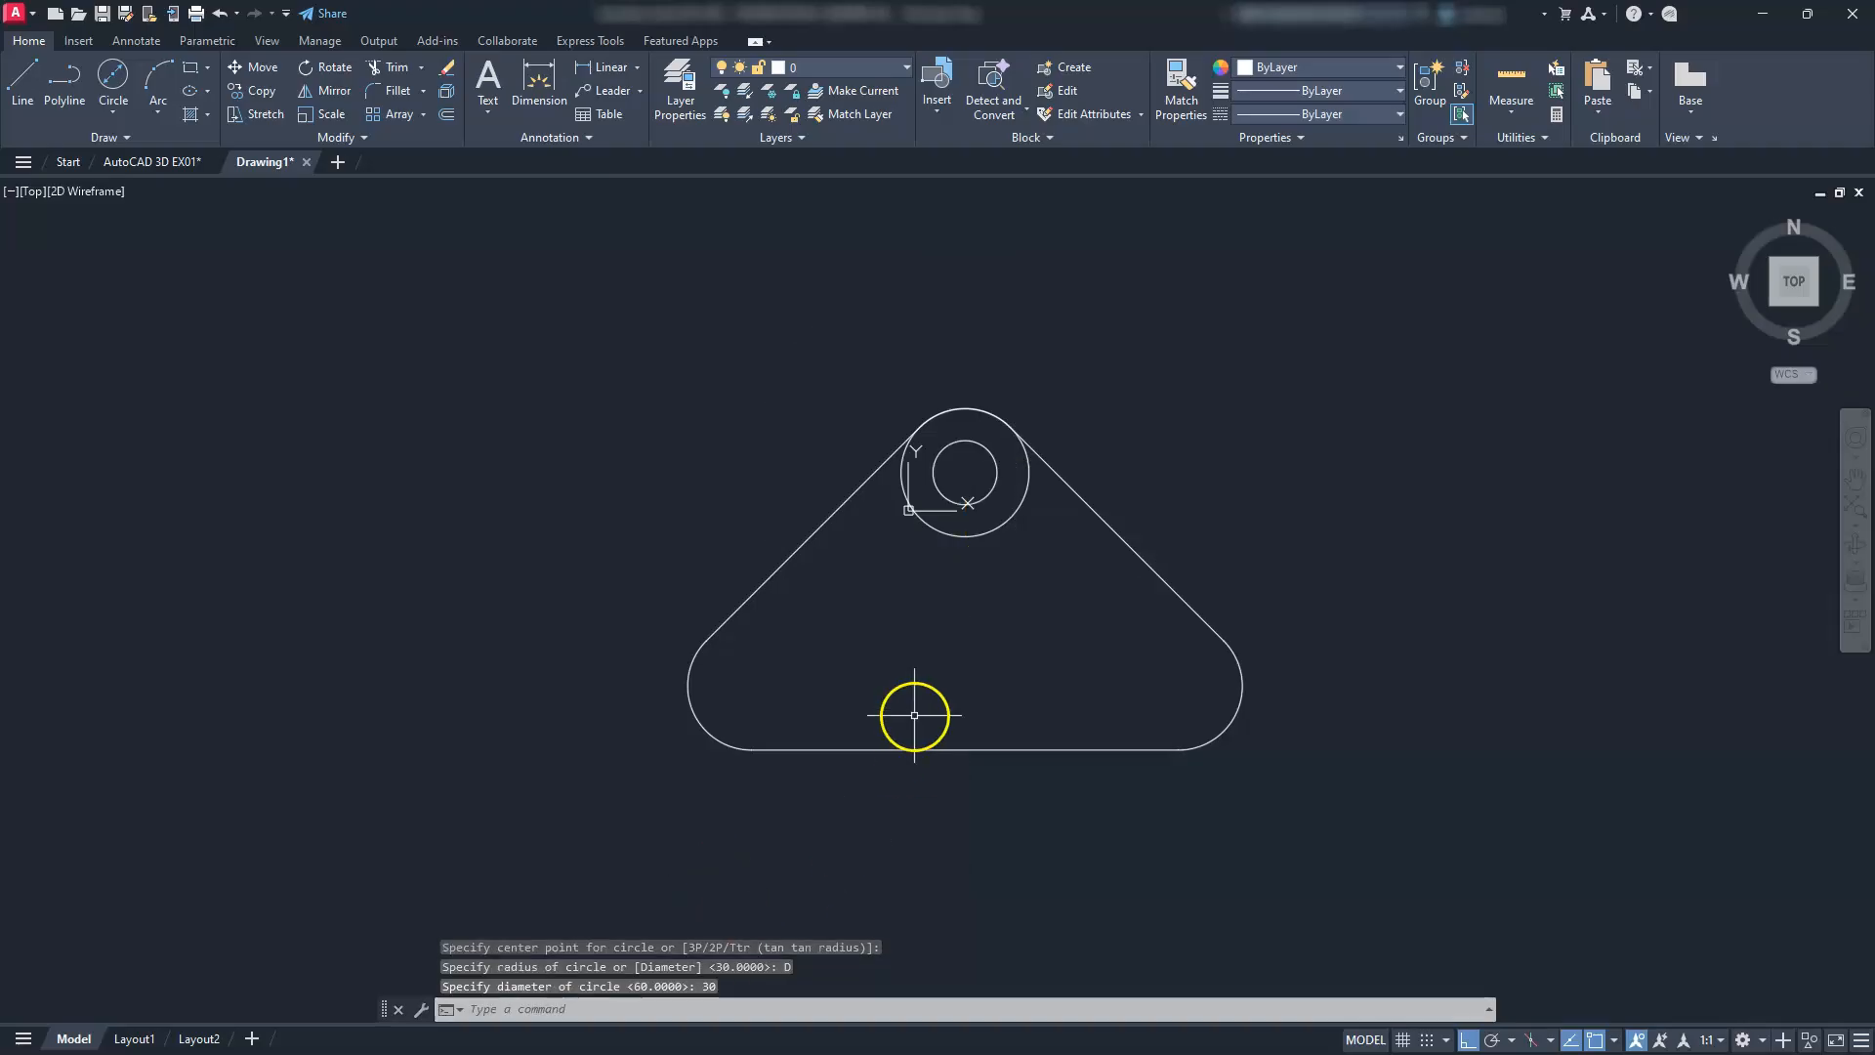
key("Escape")
key("Escape")
key("Escape")
Copy both concentric circles from the upper corner to the centres of the lower-left and lower-right corner arcs
left_click(994, 595)
left_click(965, 499)
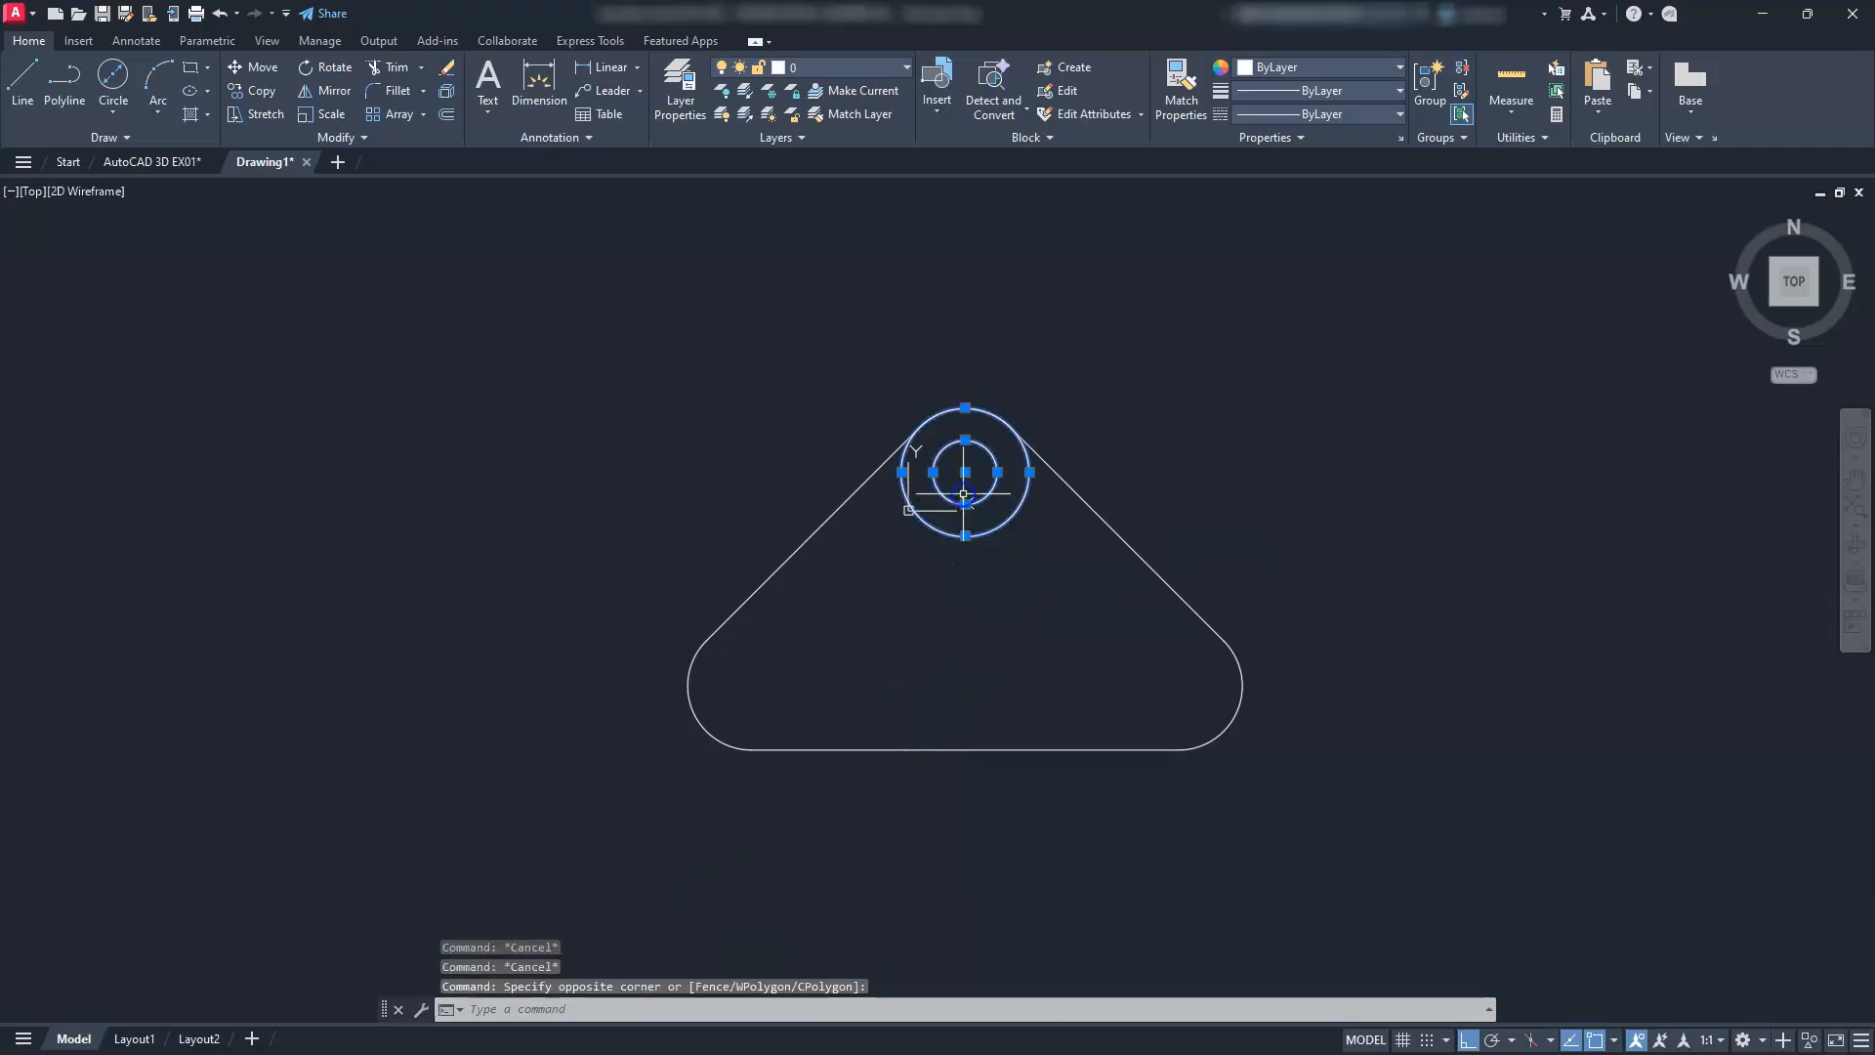
left_click(260, 96)
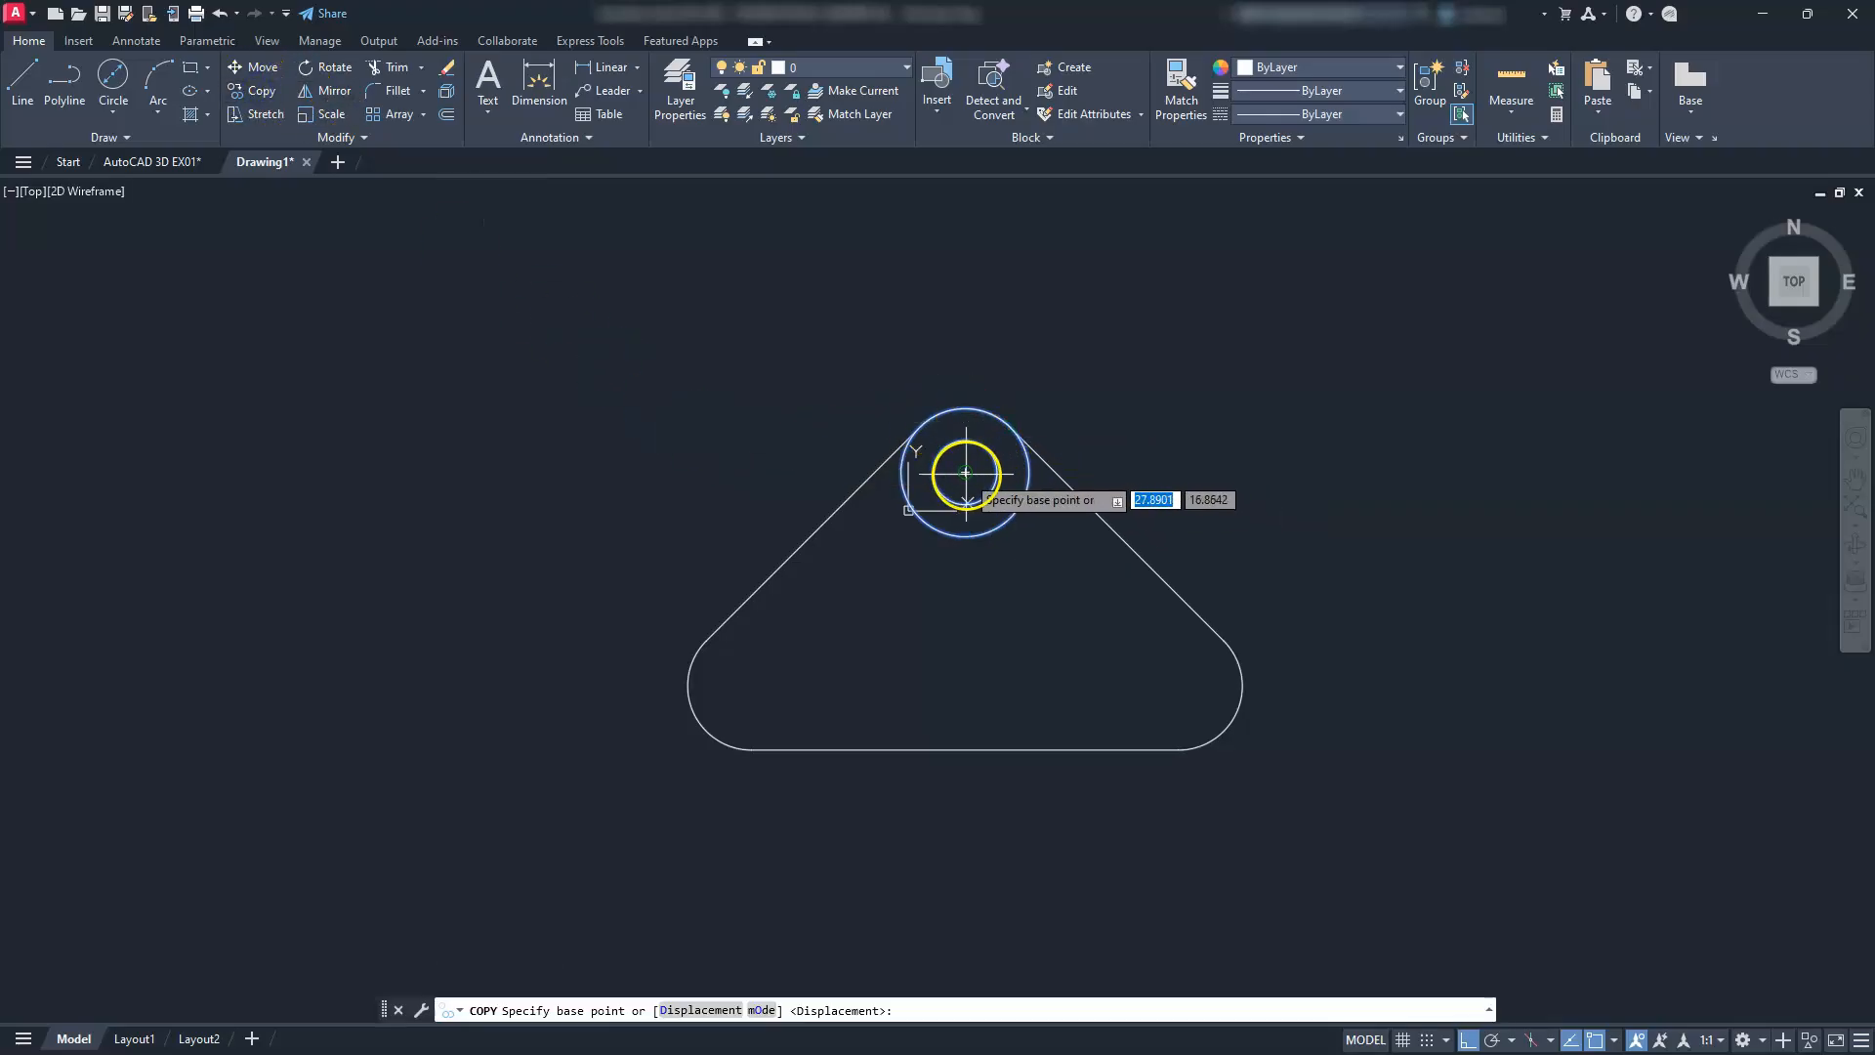
left_click(965, 475)
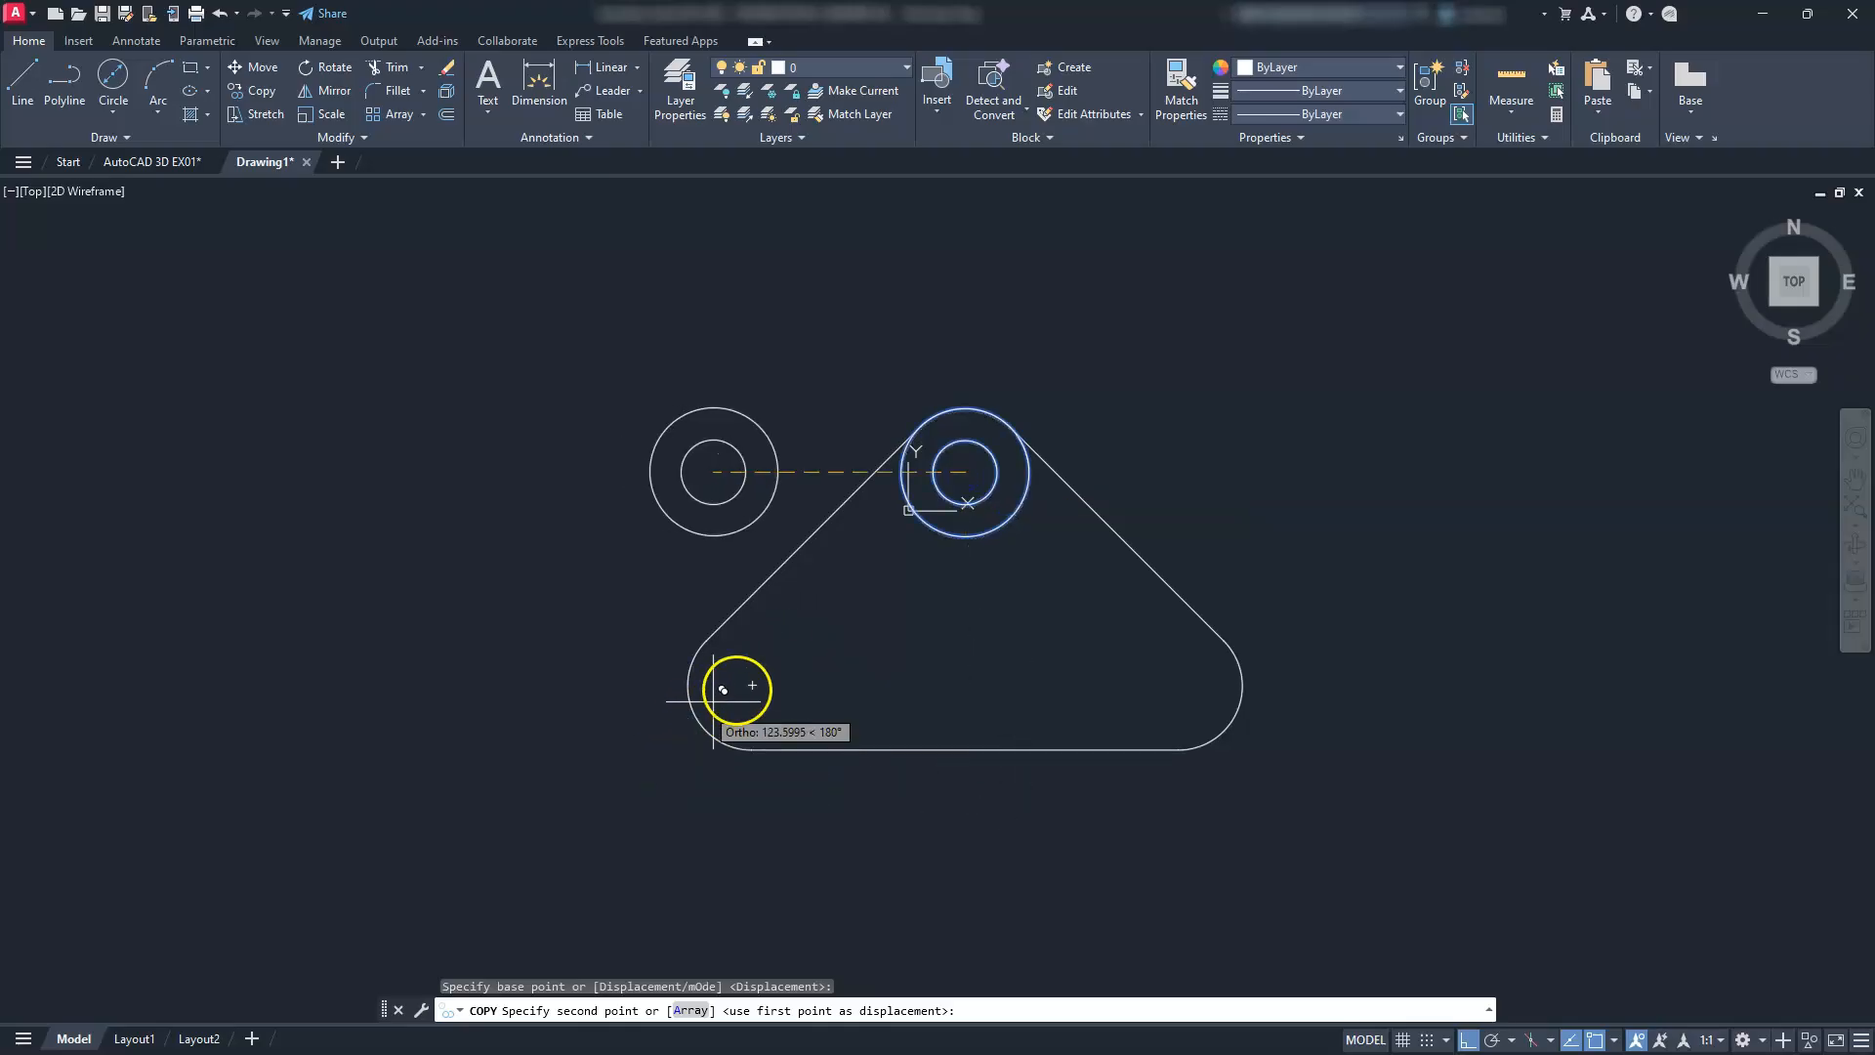
left_click(762, 674)
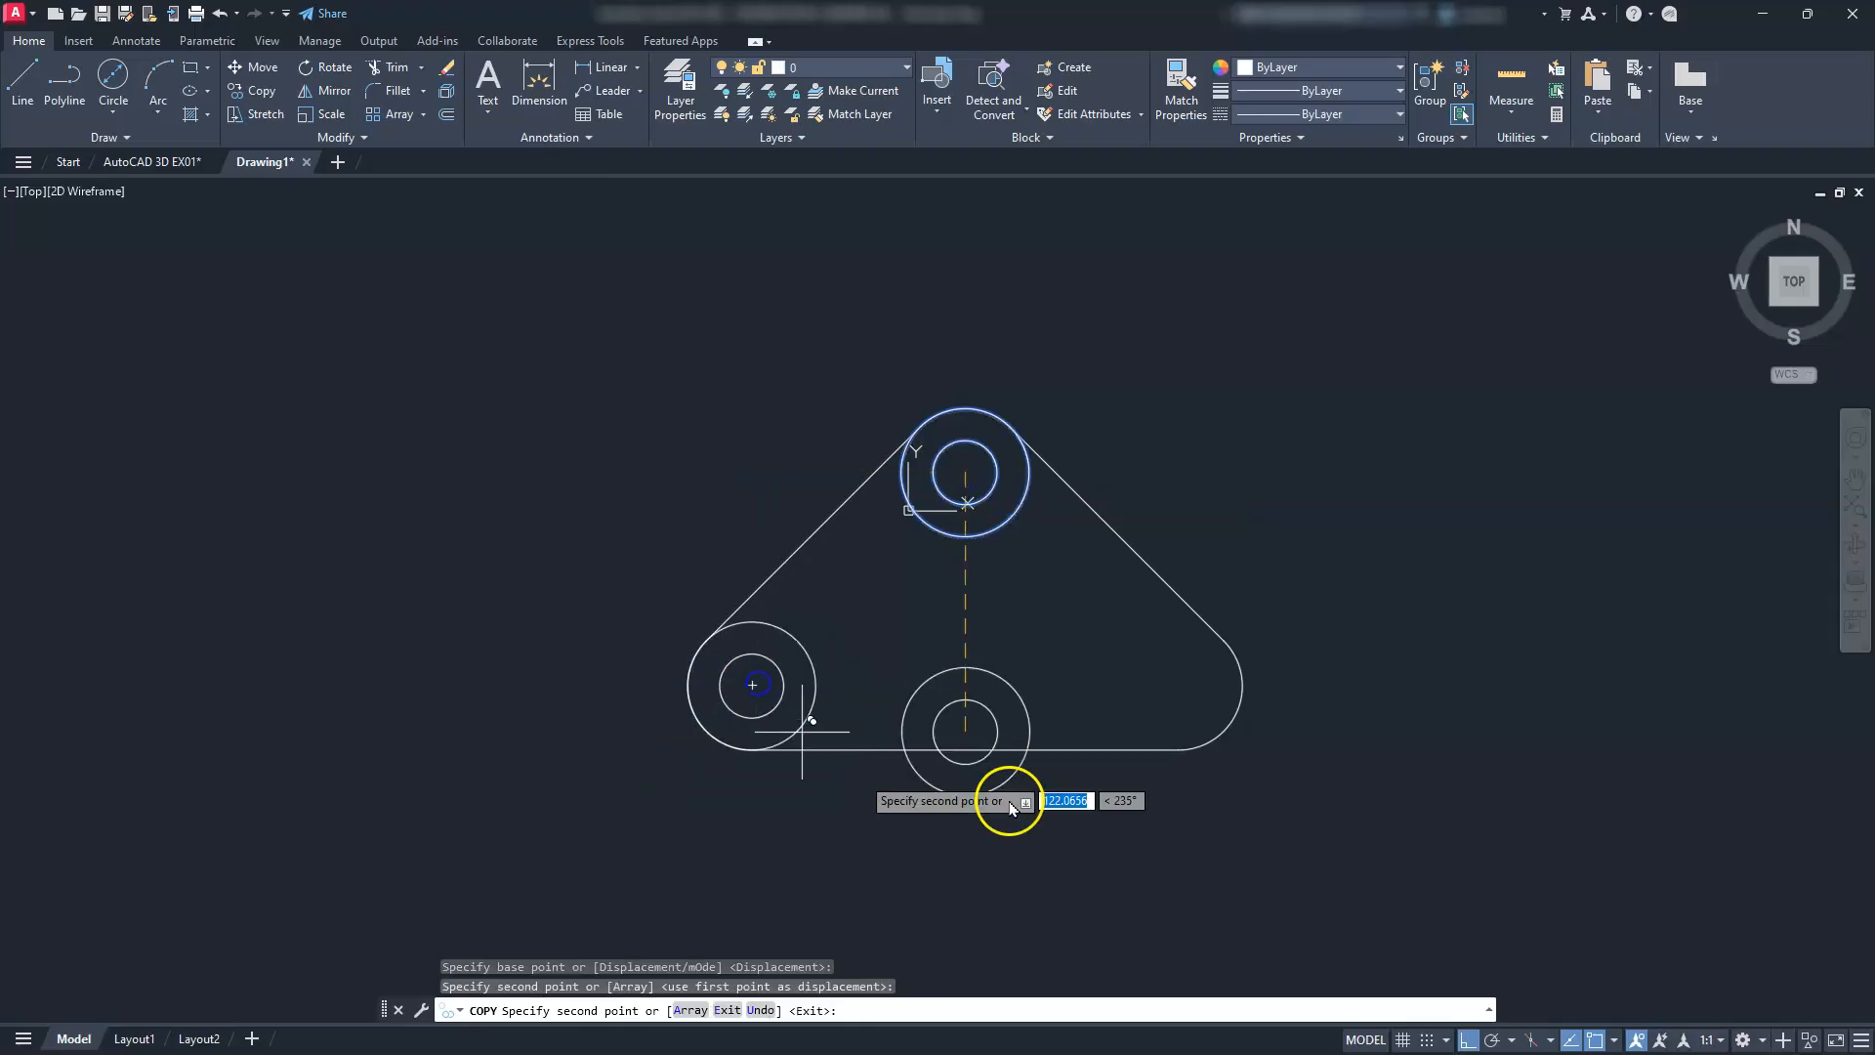
left_click(1180, 685)
key("Escape")
key("Escape")
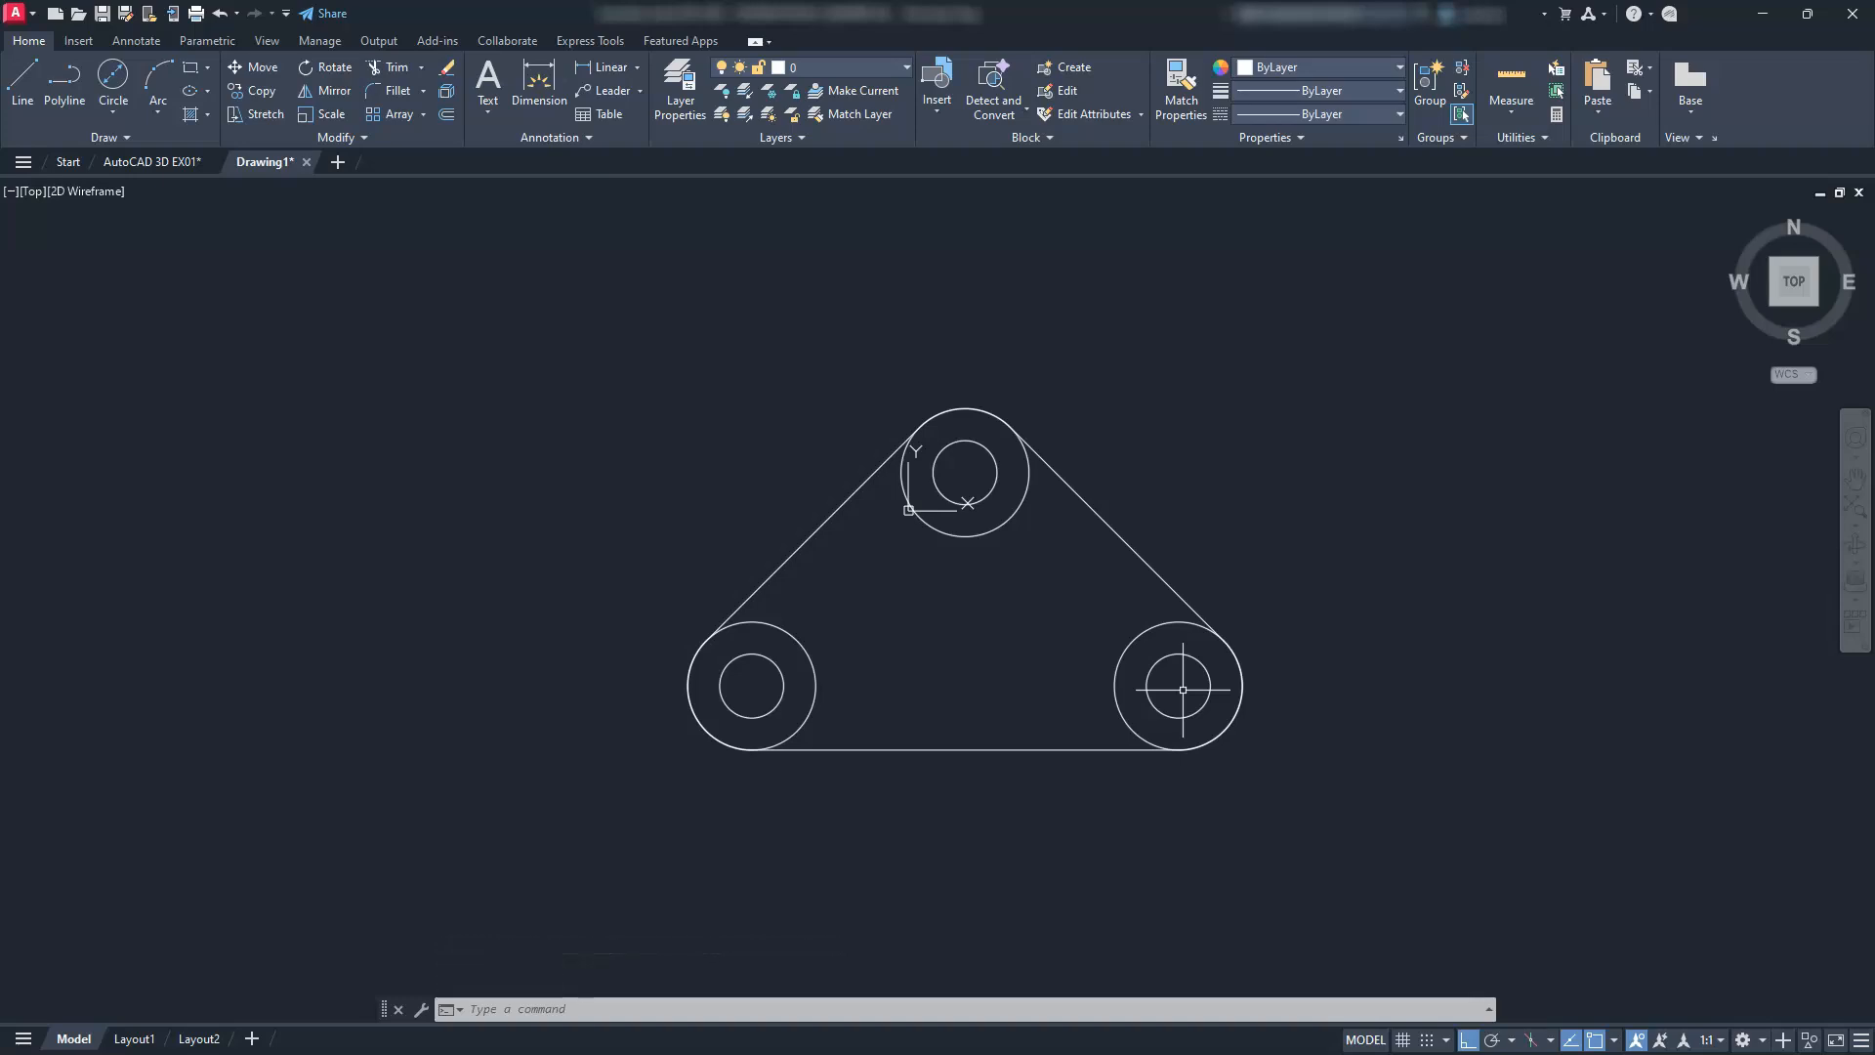
Draw a horizontal line below the triangular profile, roughly spanning the profile's width
middle_click_drag(1215, 828, 1228, 548)
type("l")
key("Return")
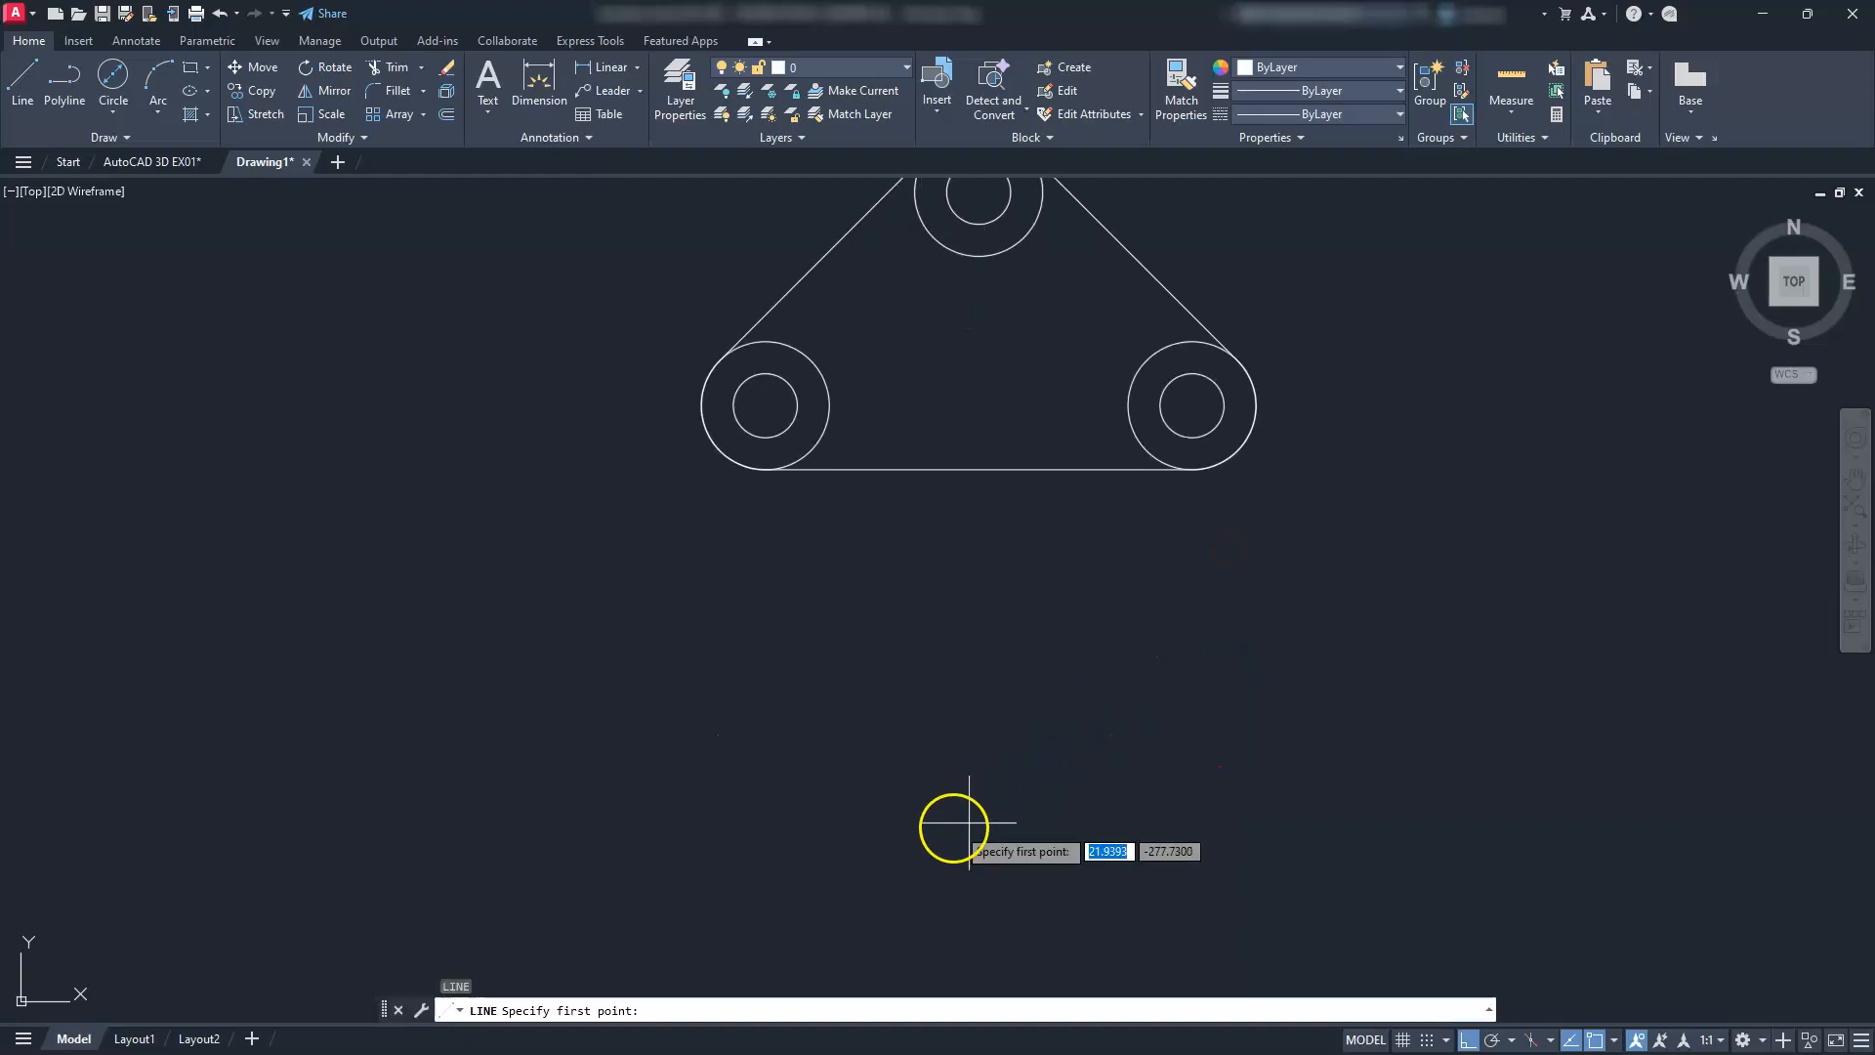
left_click(702, 845)
left_click(1239, 829)
key("Escape")
key("Escape")
key("Escape")
Finish the horizontal line near the profile's right-hand extent and copy it upward at distances of 20 and 30
left_click(1238, 850)
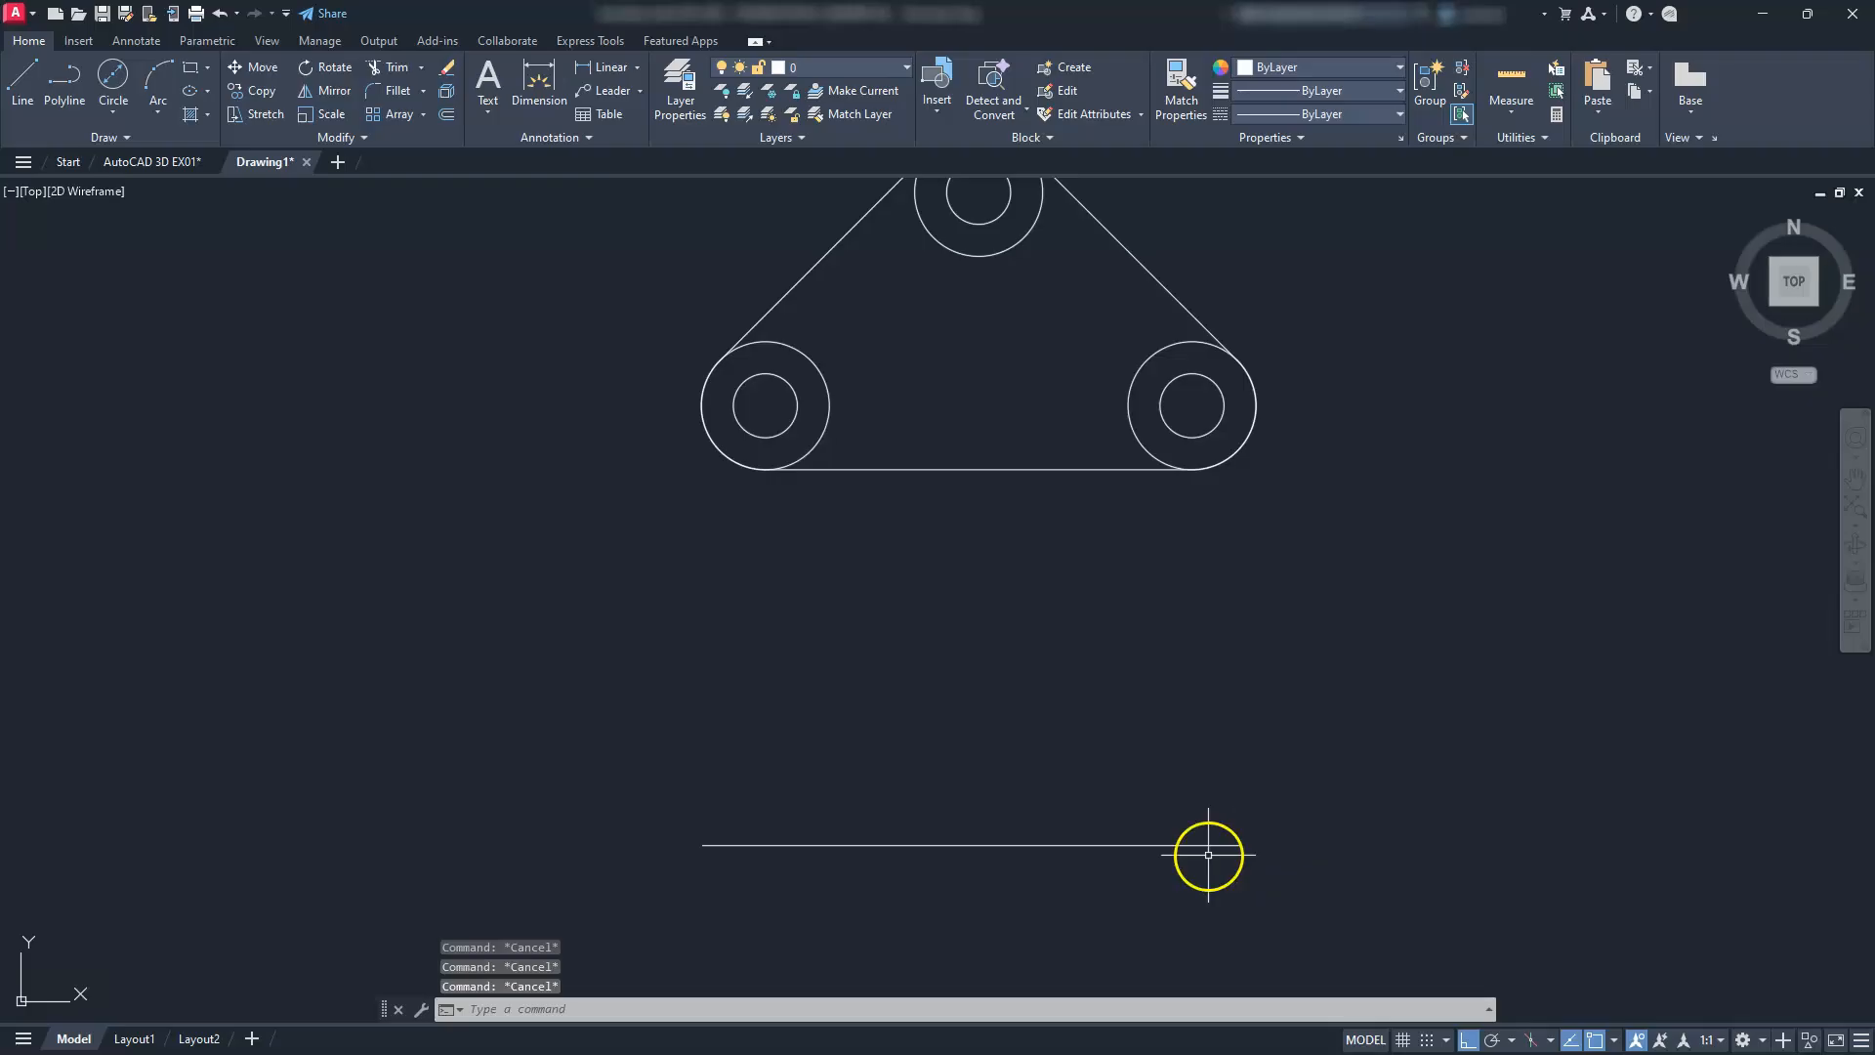
left_click(1097, 857)
left_click(1057, 808)
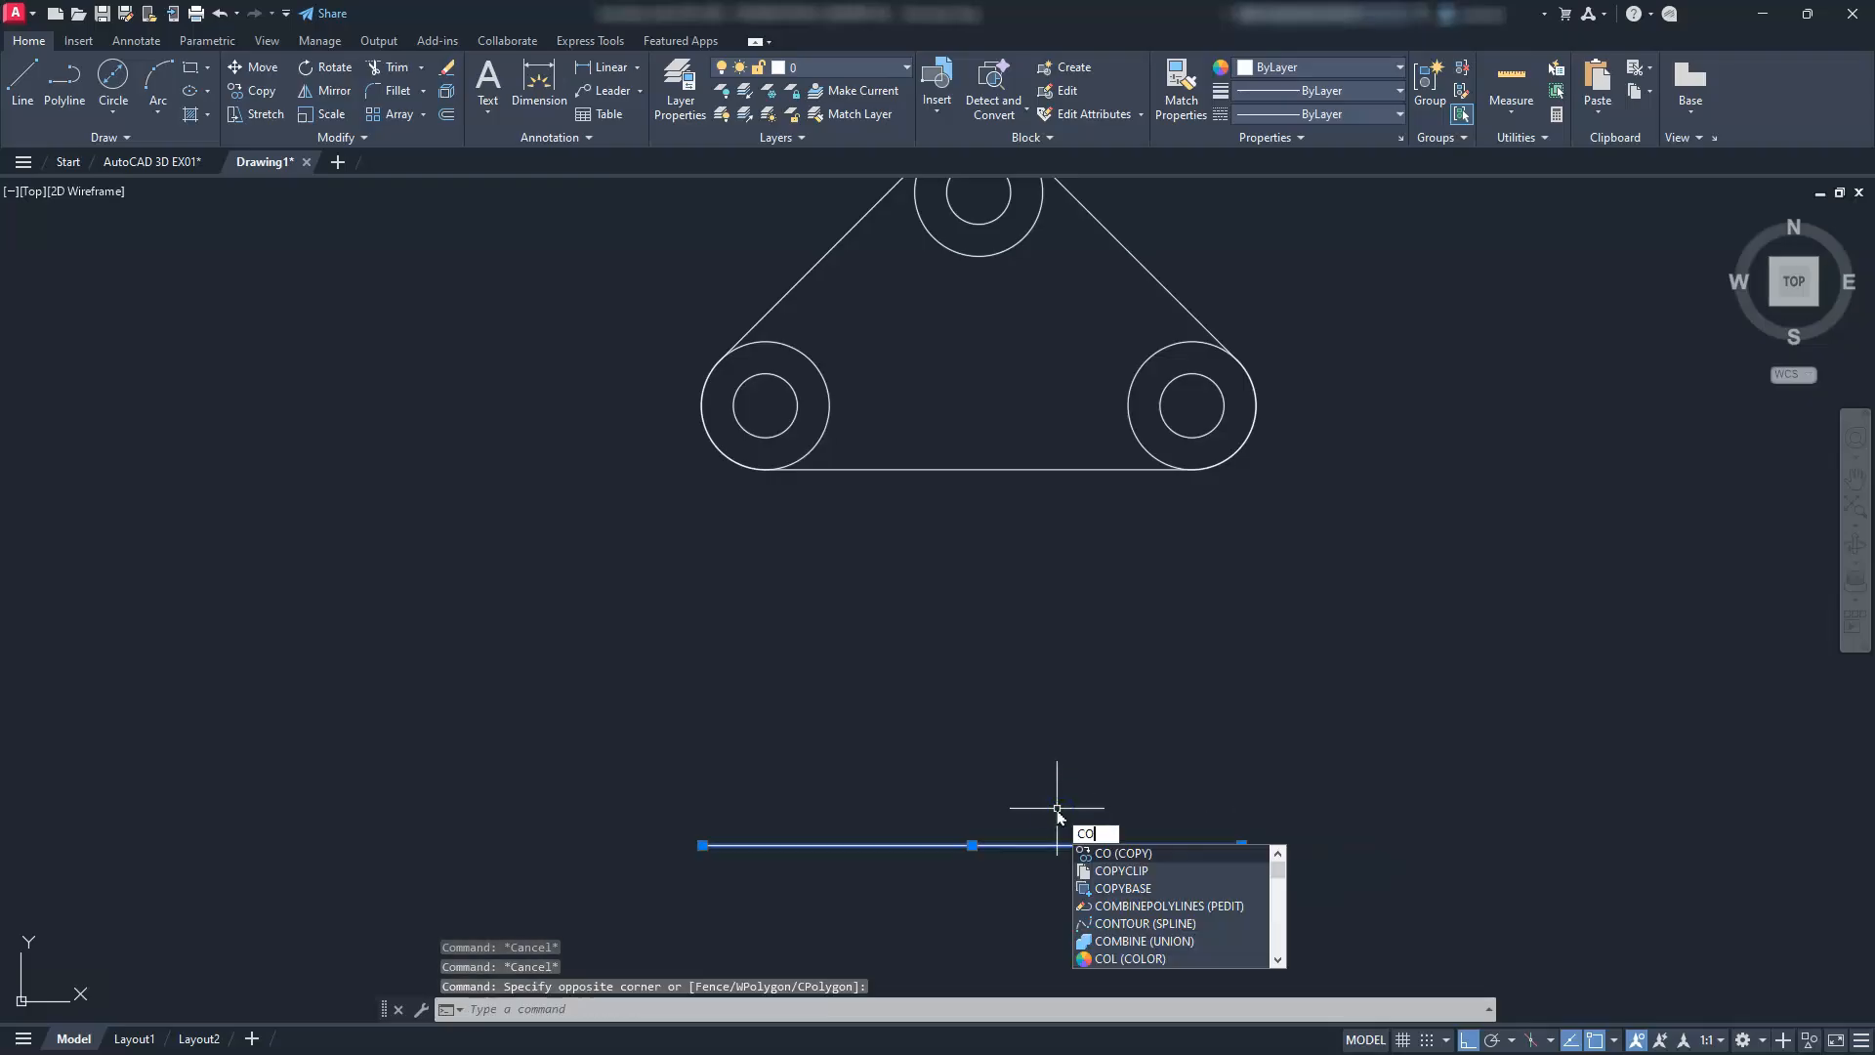
key("Return")
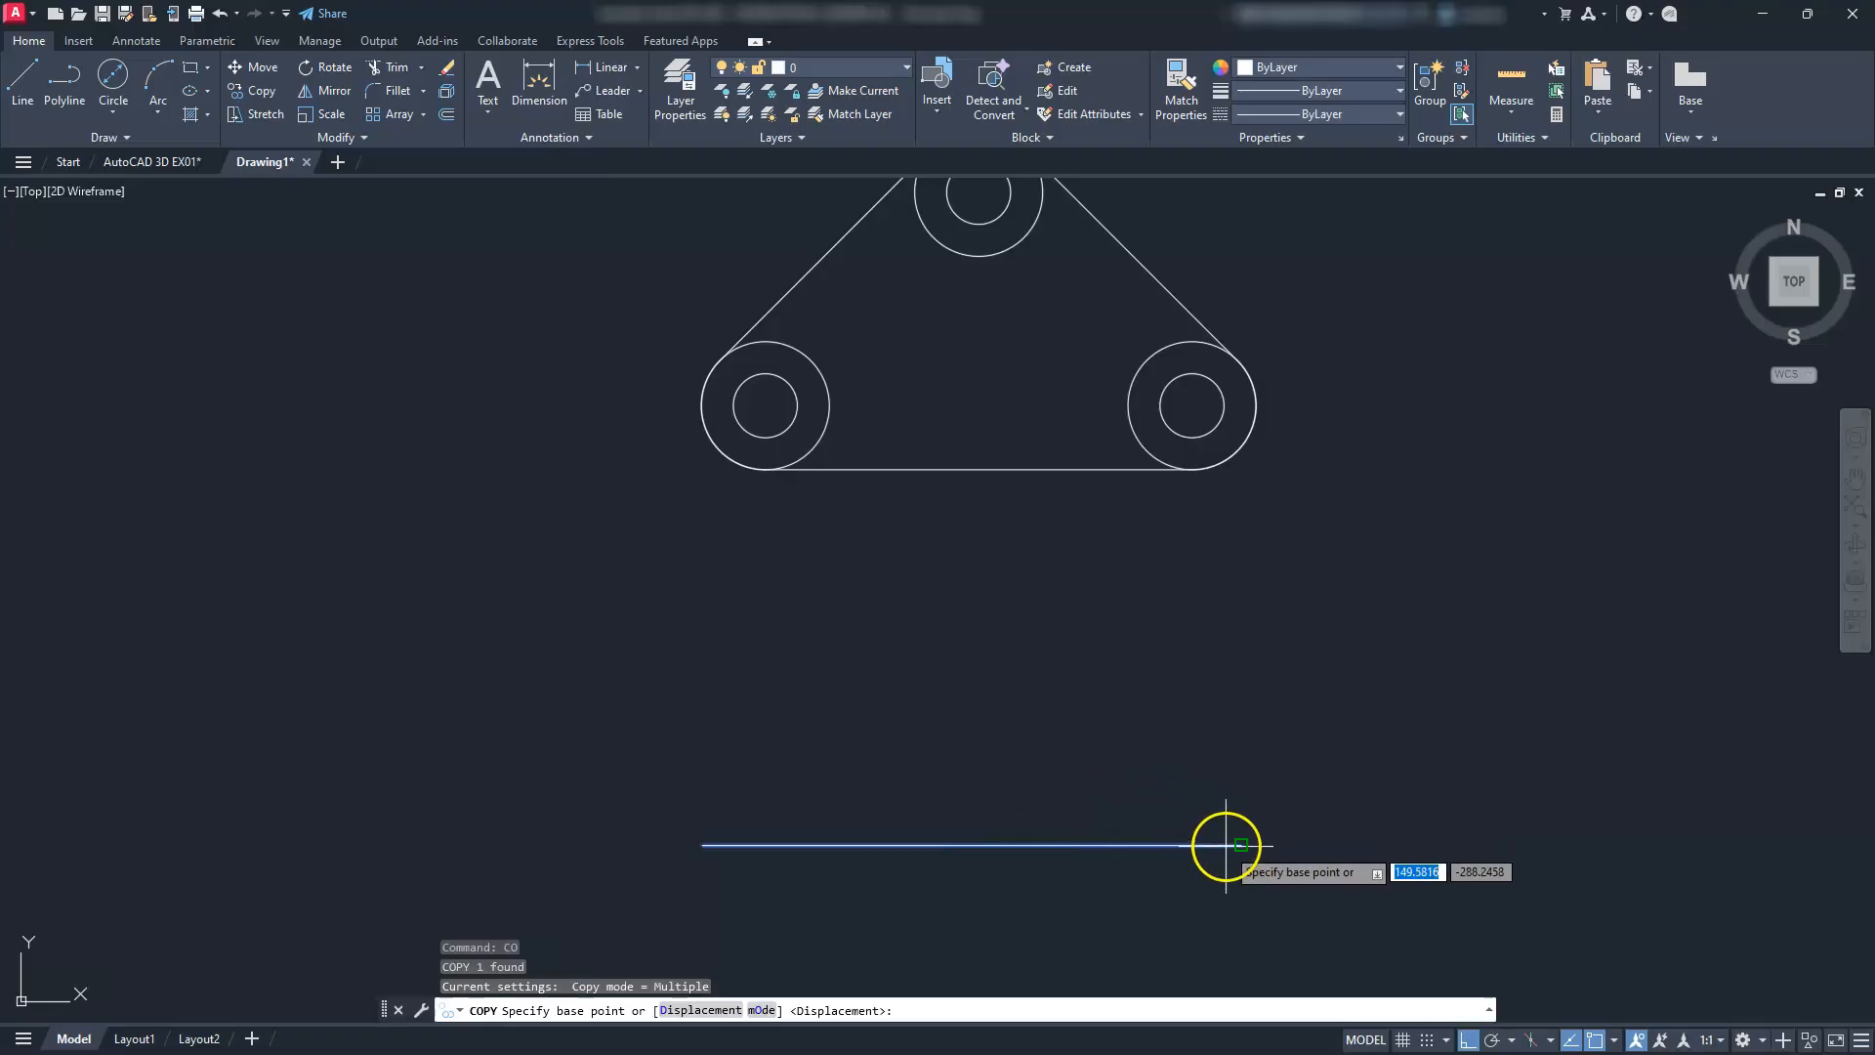
left_click(1203, 771)
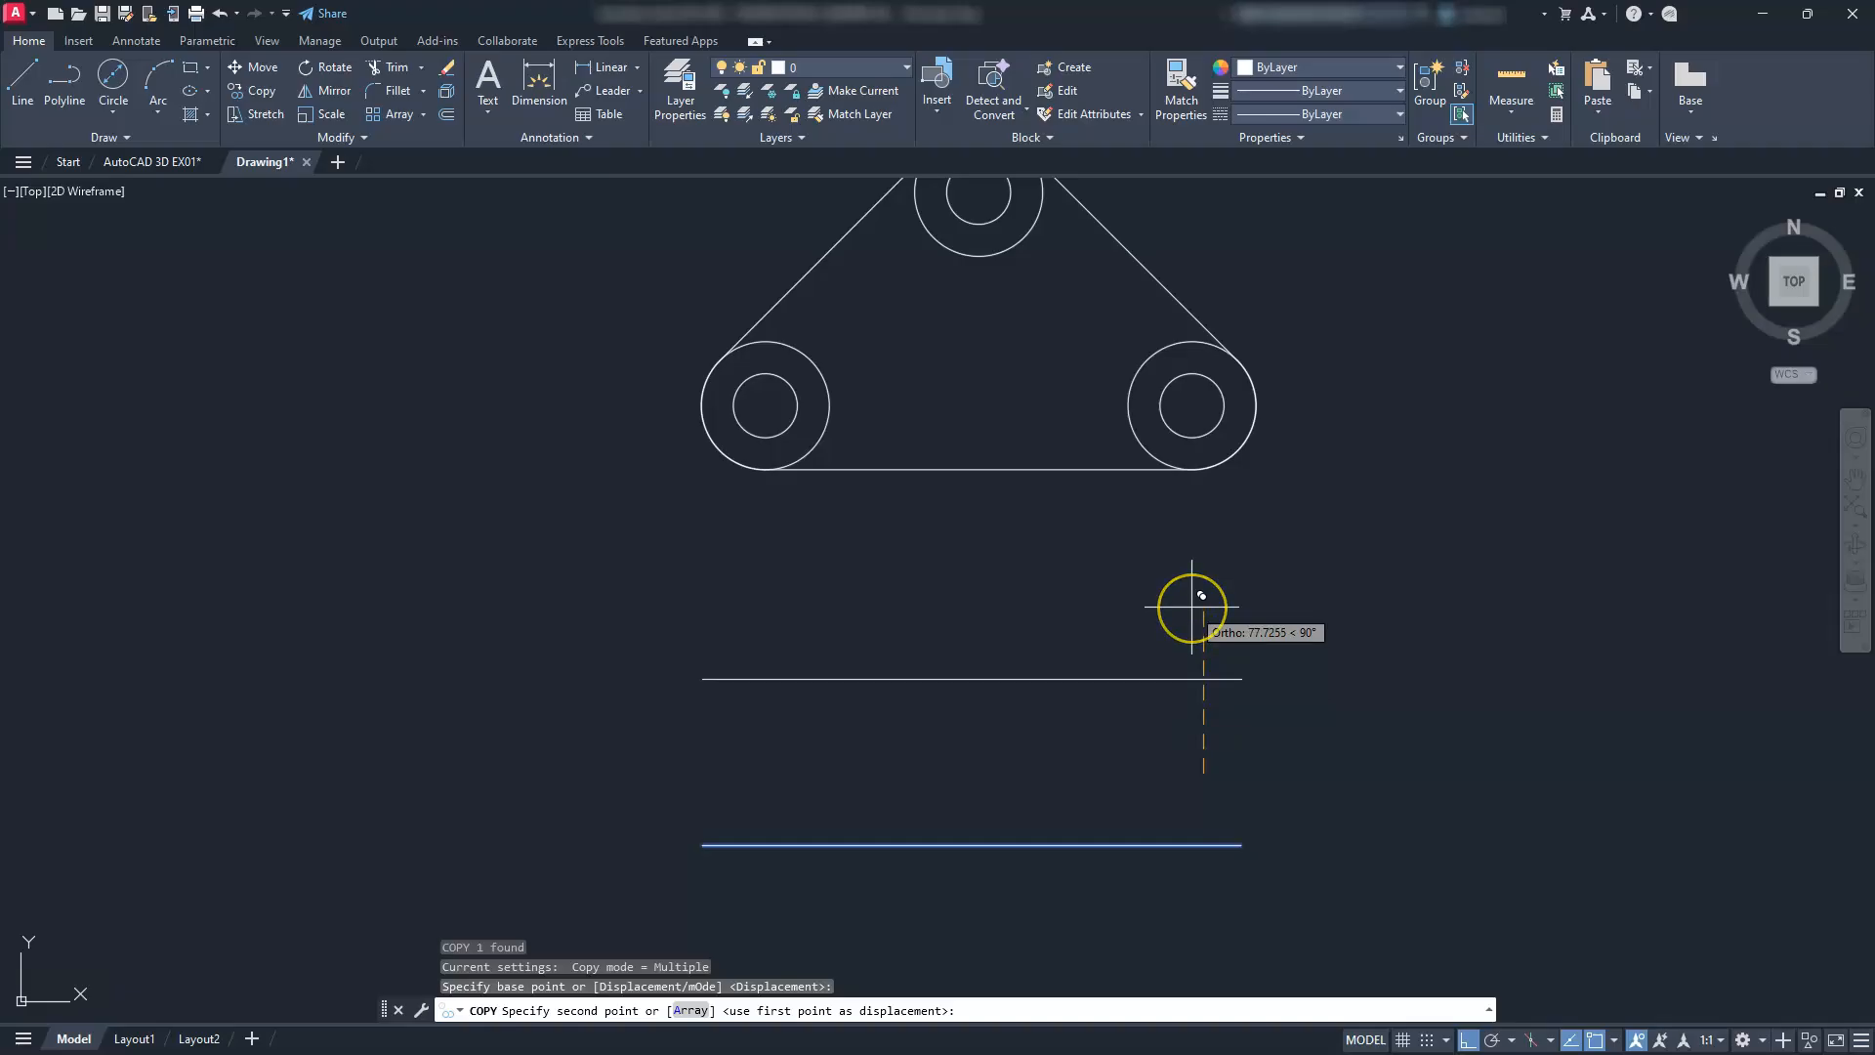
type("20")
key("Return")
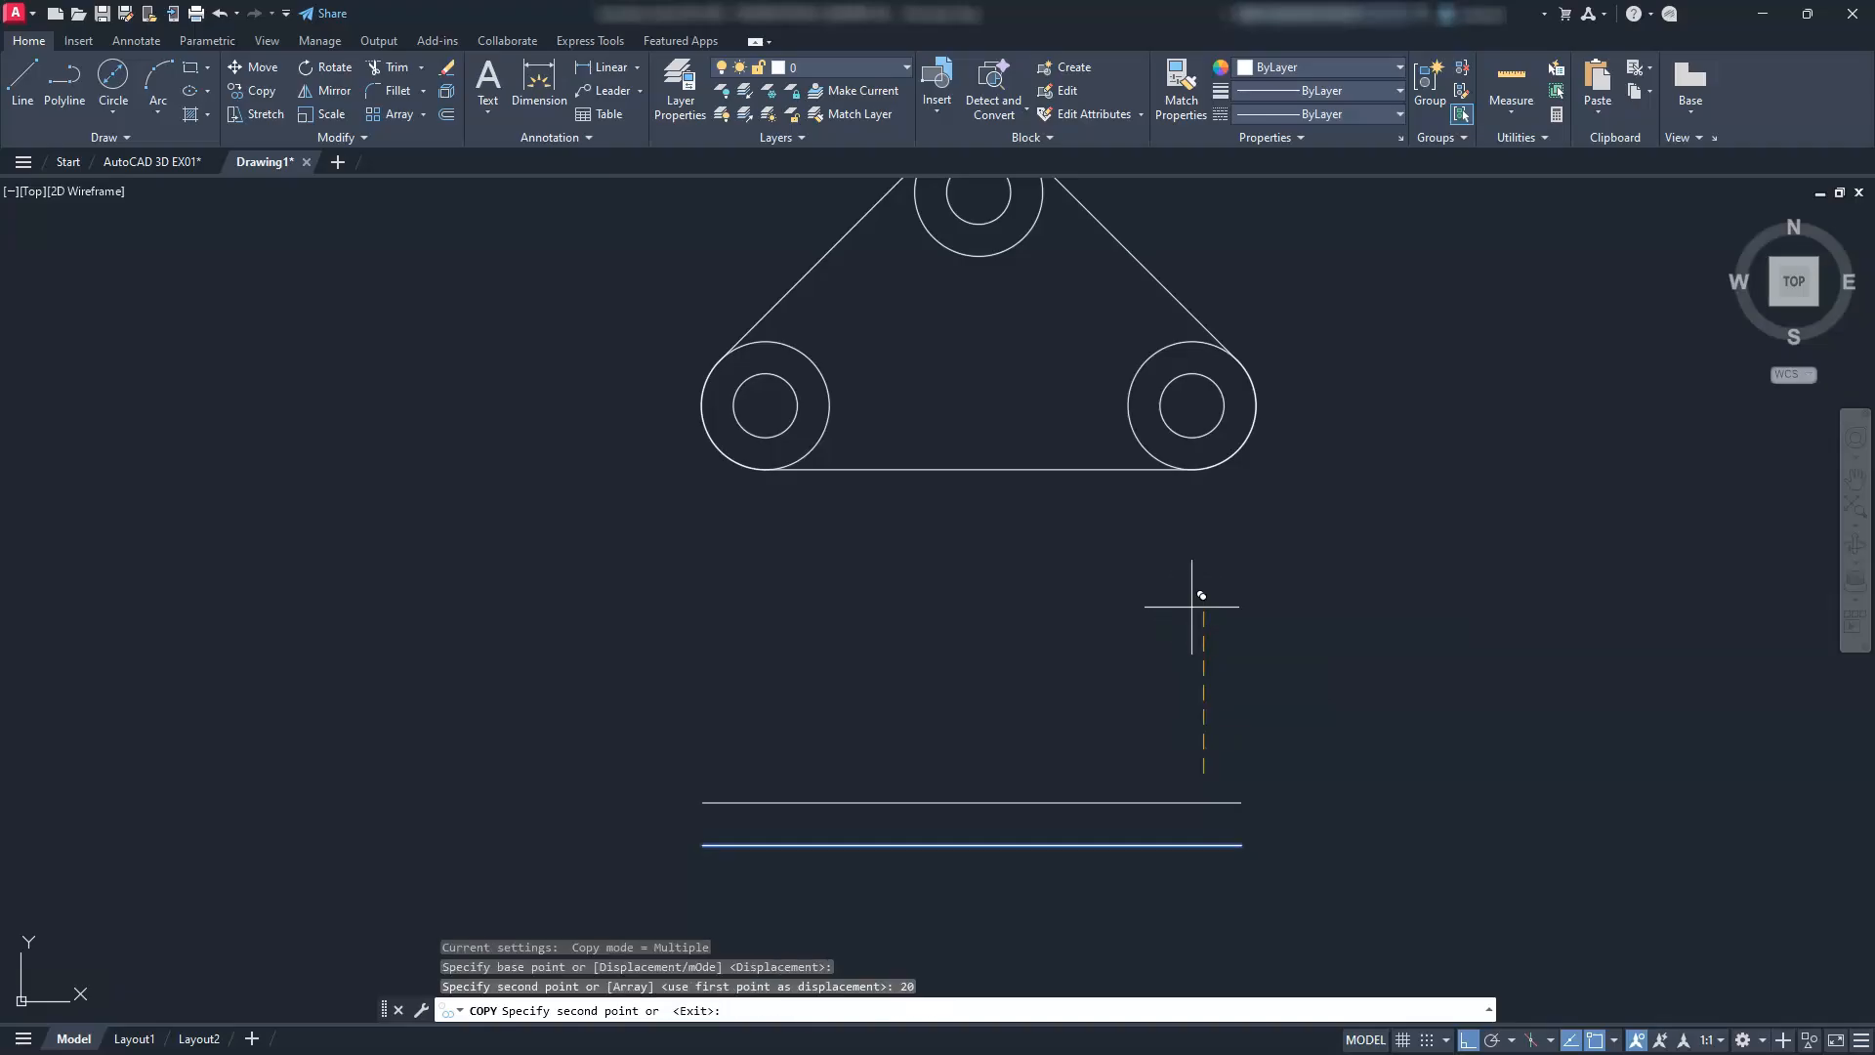
type("30")
key("Return")
key("Escape")
key("Escape")
key("Escape")
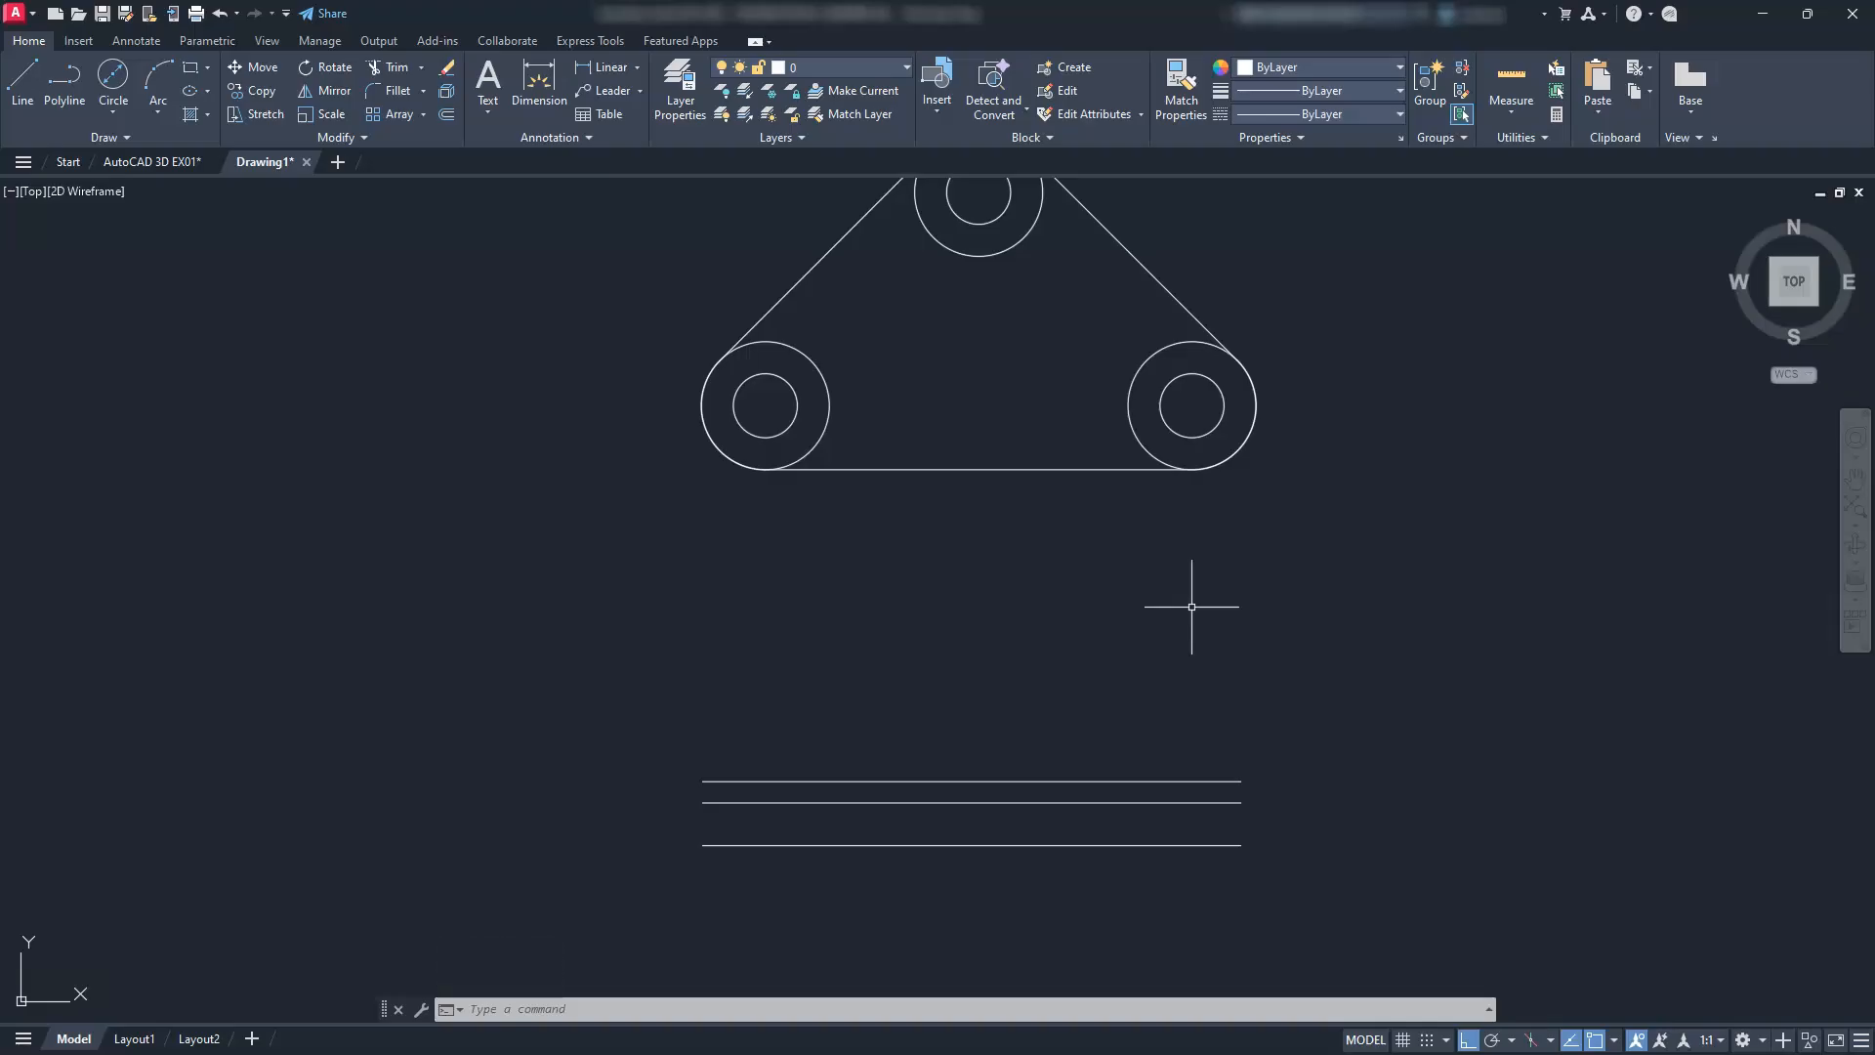
Enable the Midpoint object snap and draw a vertical line 49.8 long upward from the lowest horizontal line's midpoint
scroll(982, 801, "up", 4)
type("line")
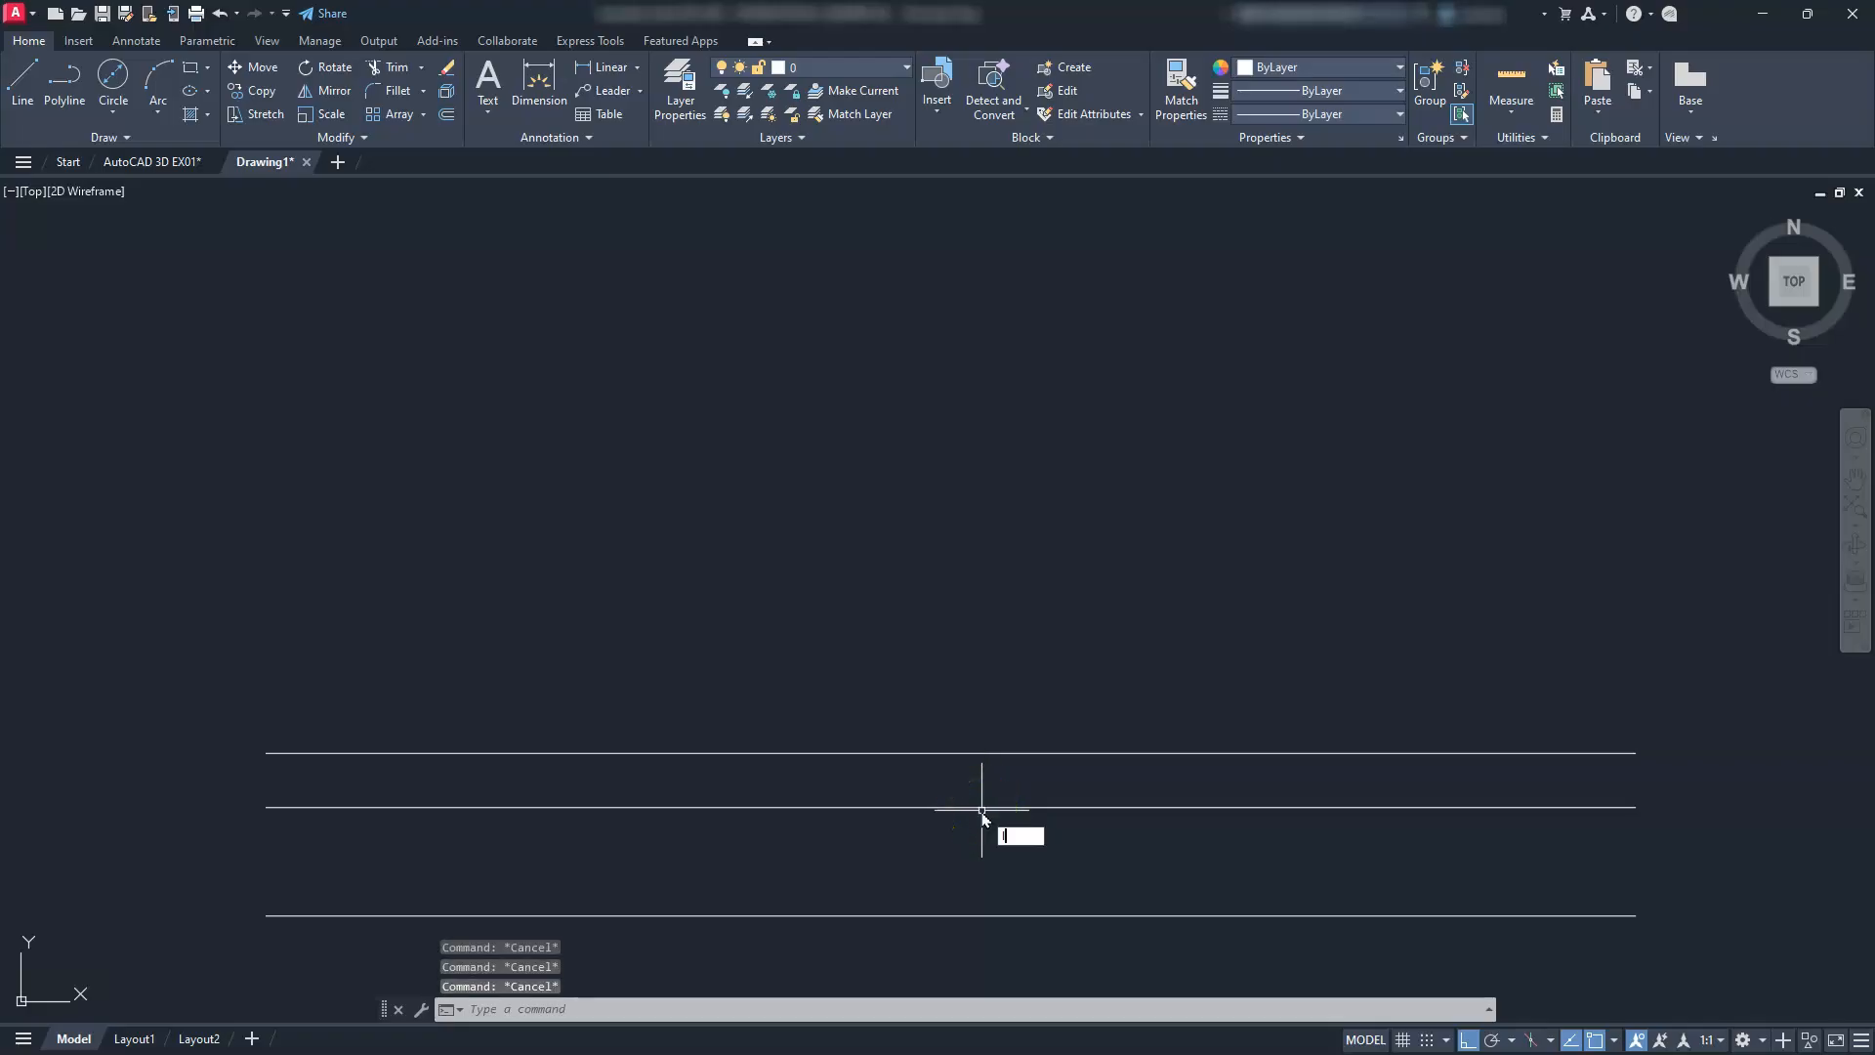
key("Return")
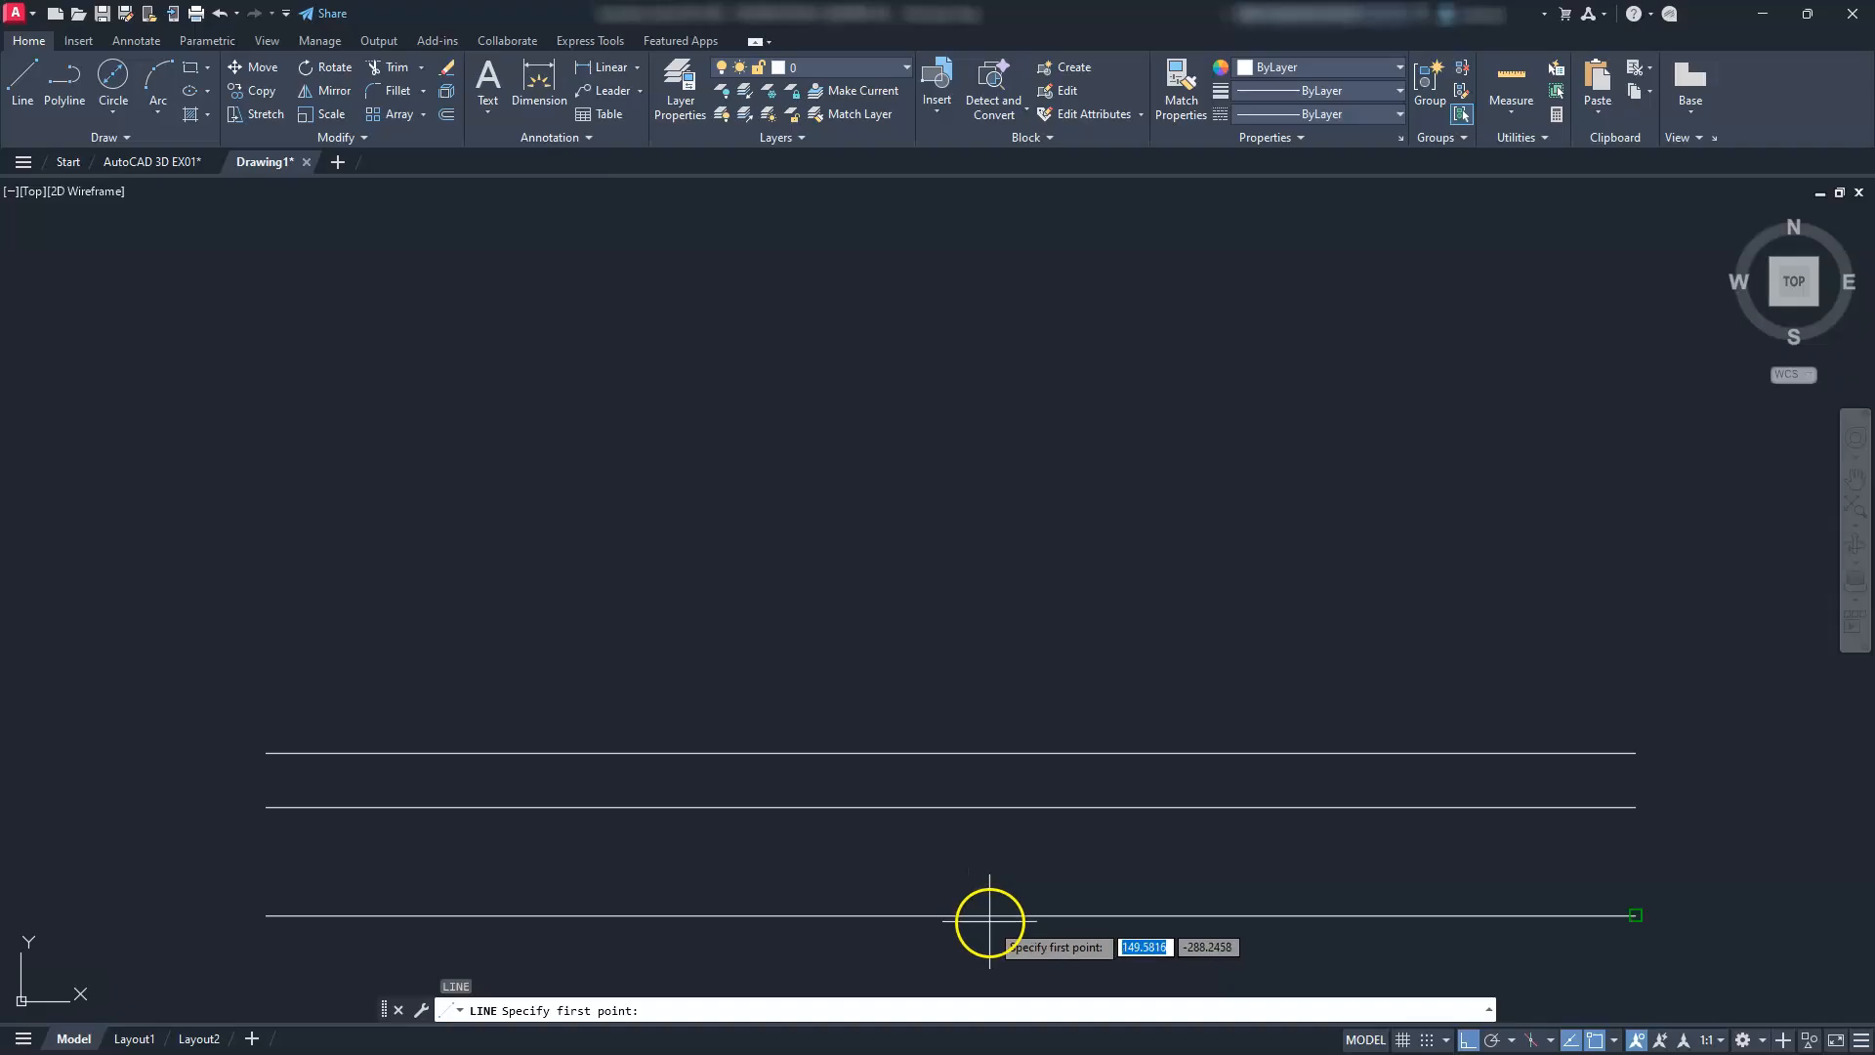
left_click(1613, 1043)
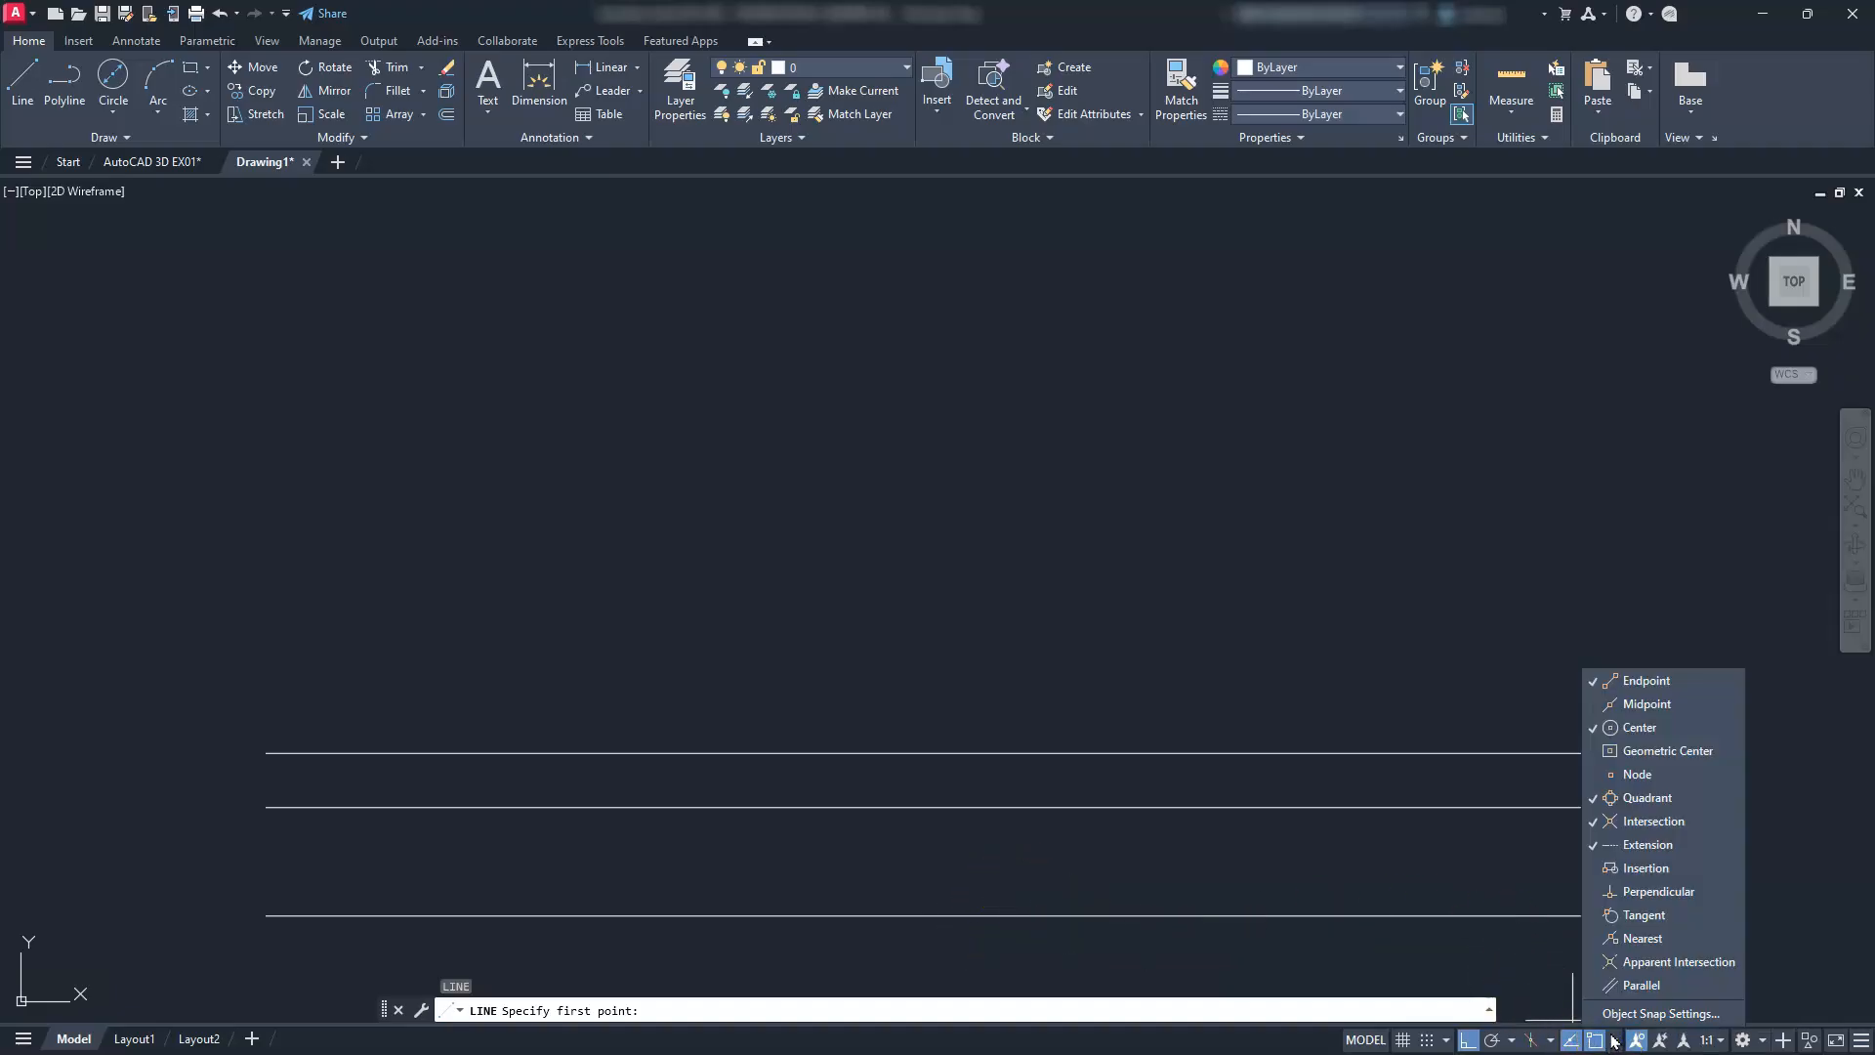
left_click(1629, 705)
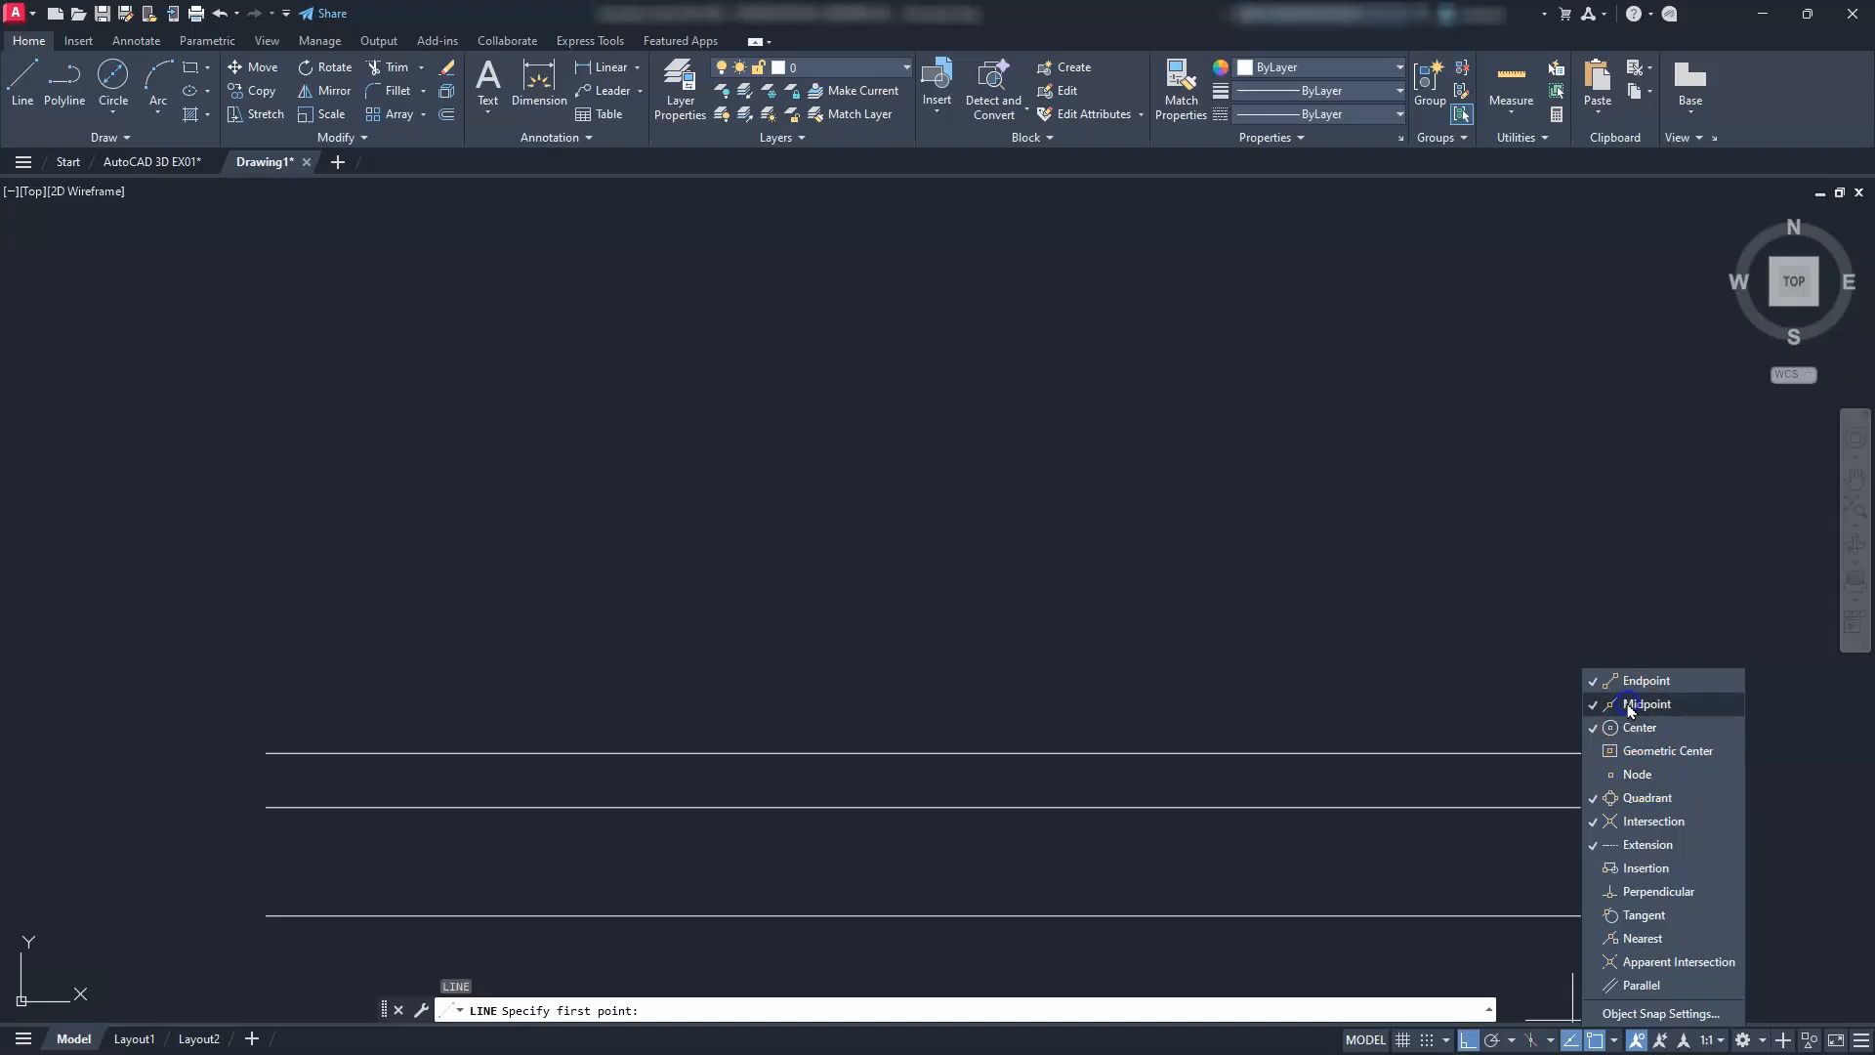
left_click(1303, 586)
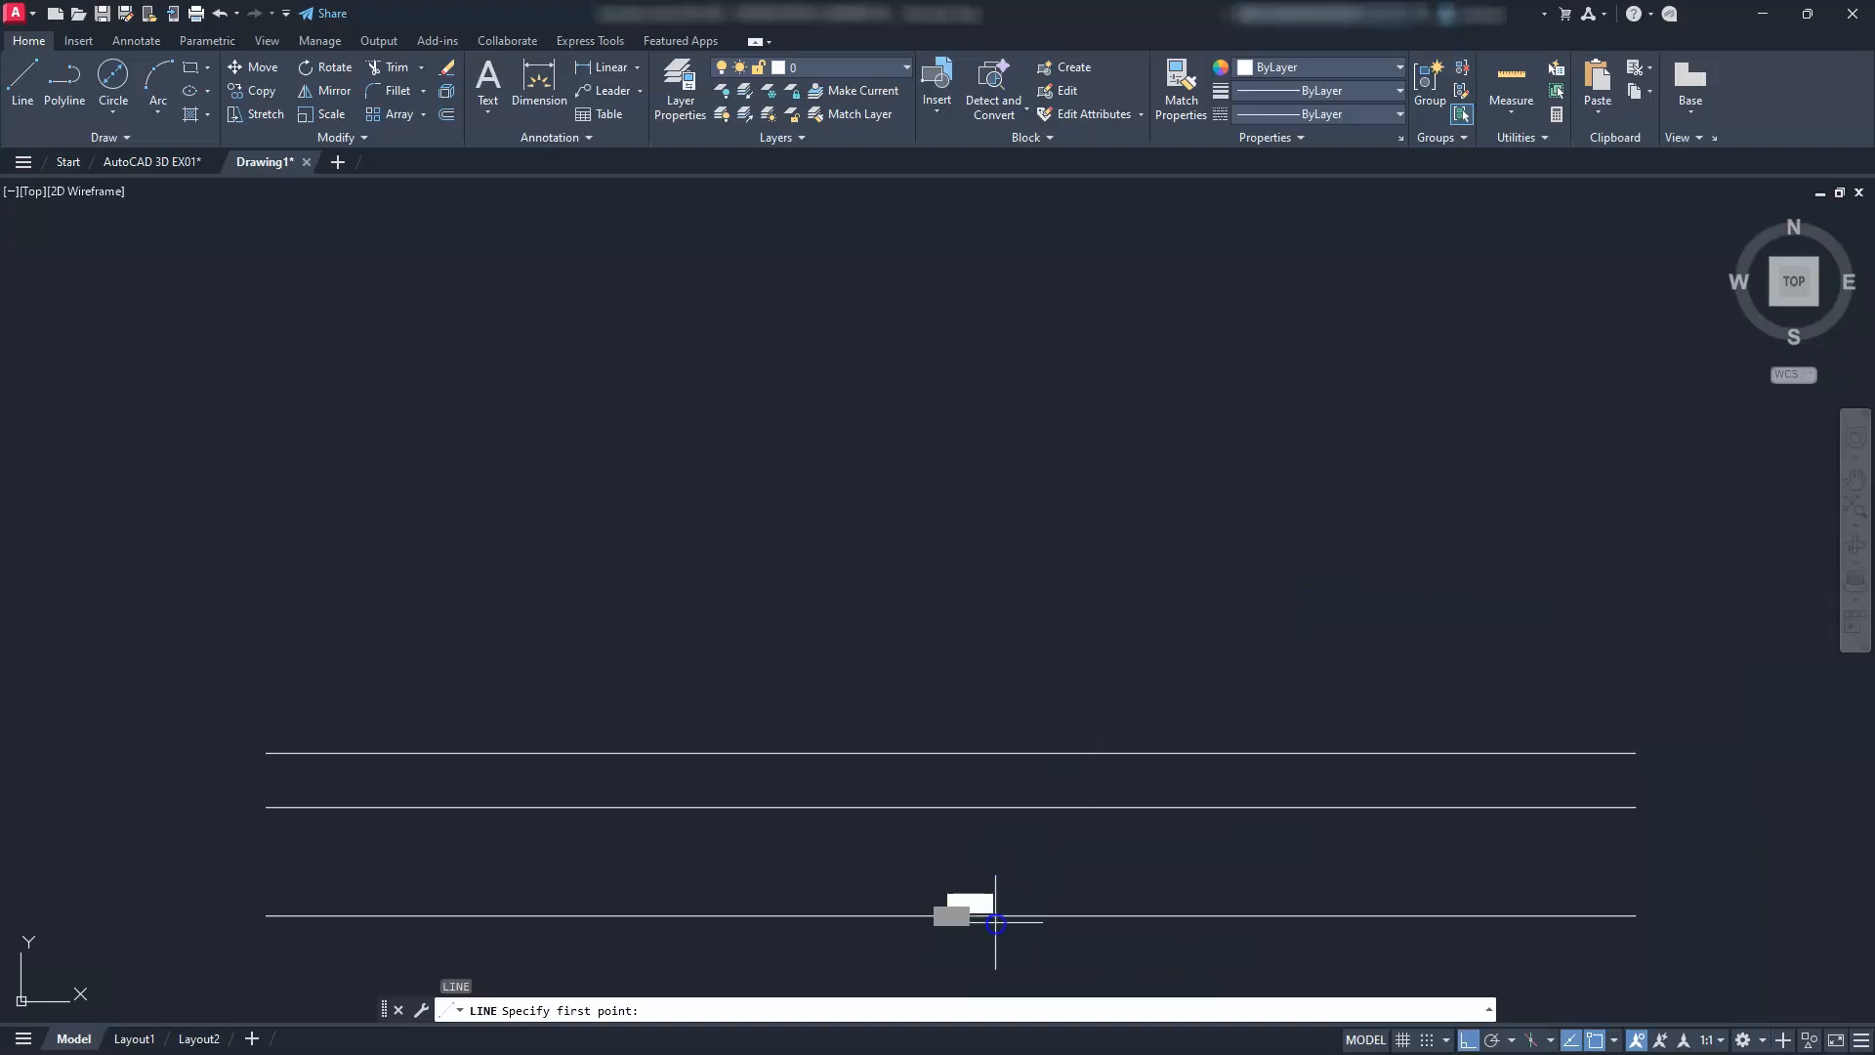
left_click(977, 918)
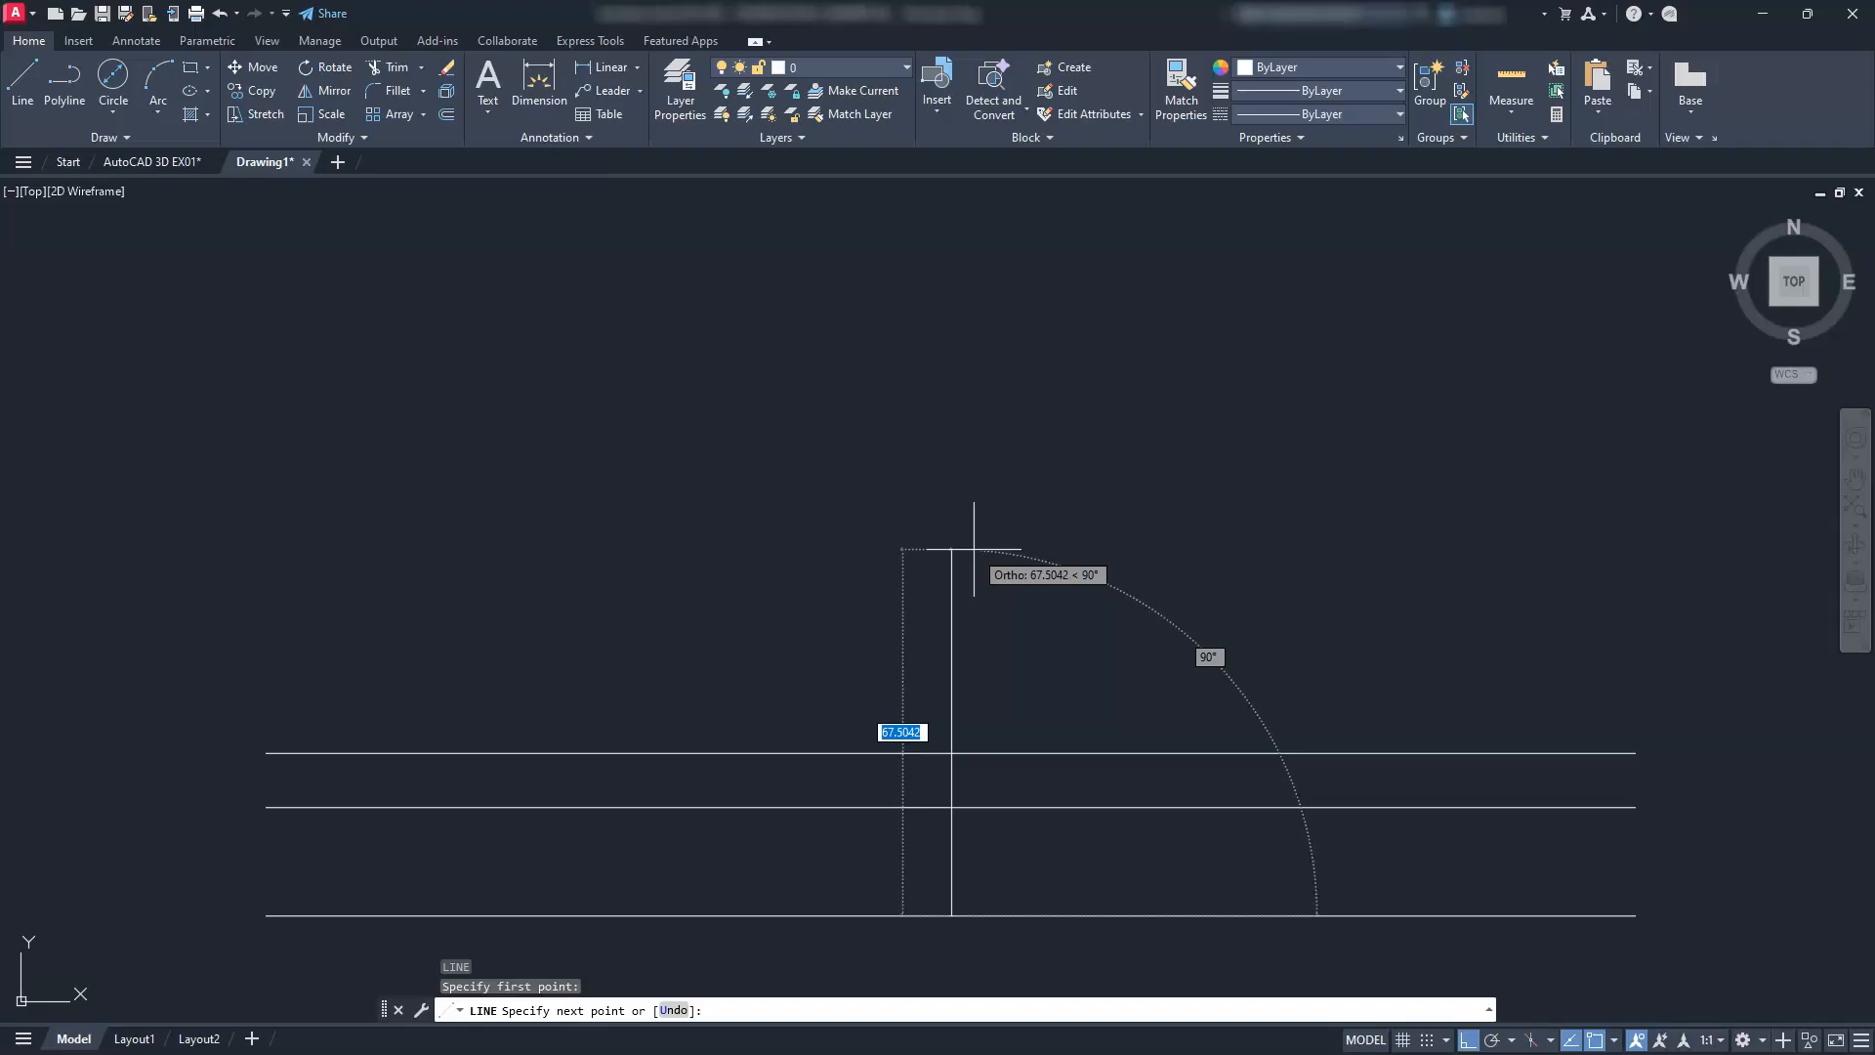
type("4")
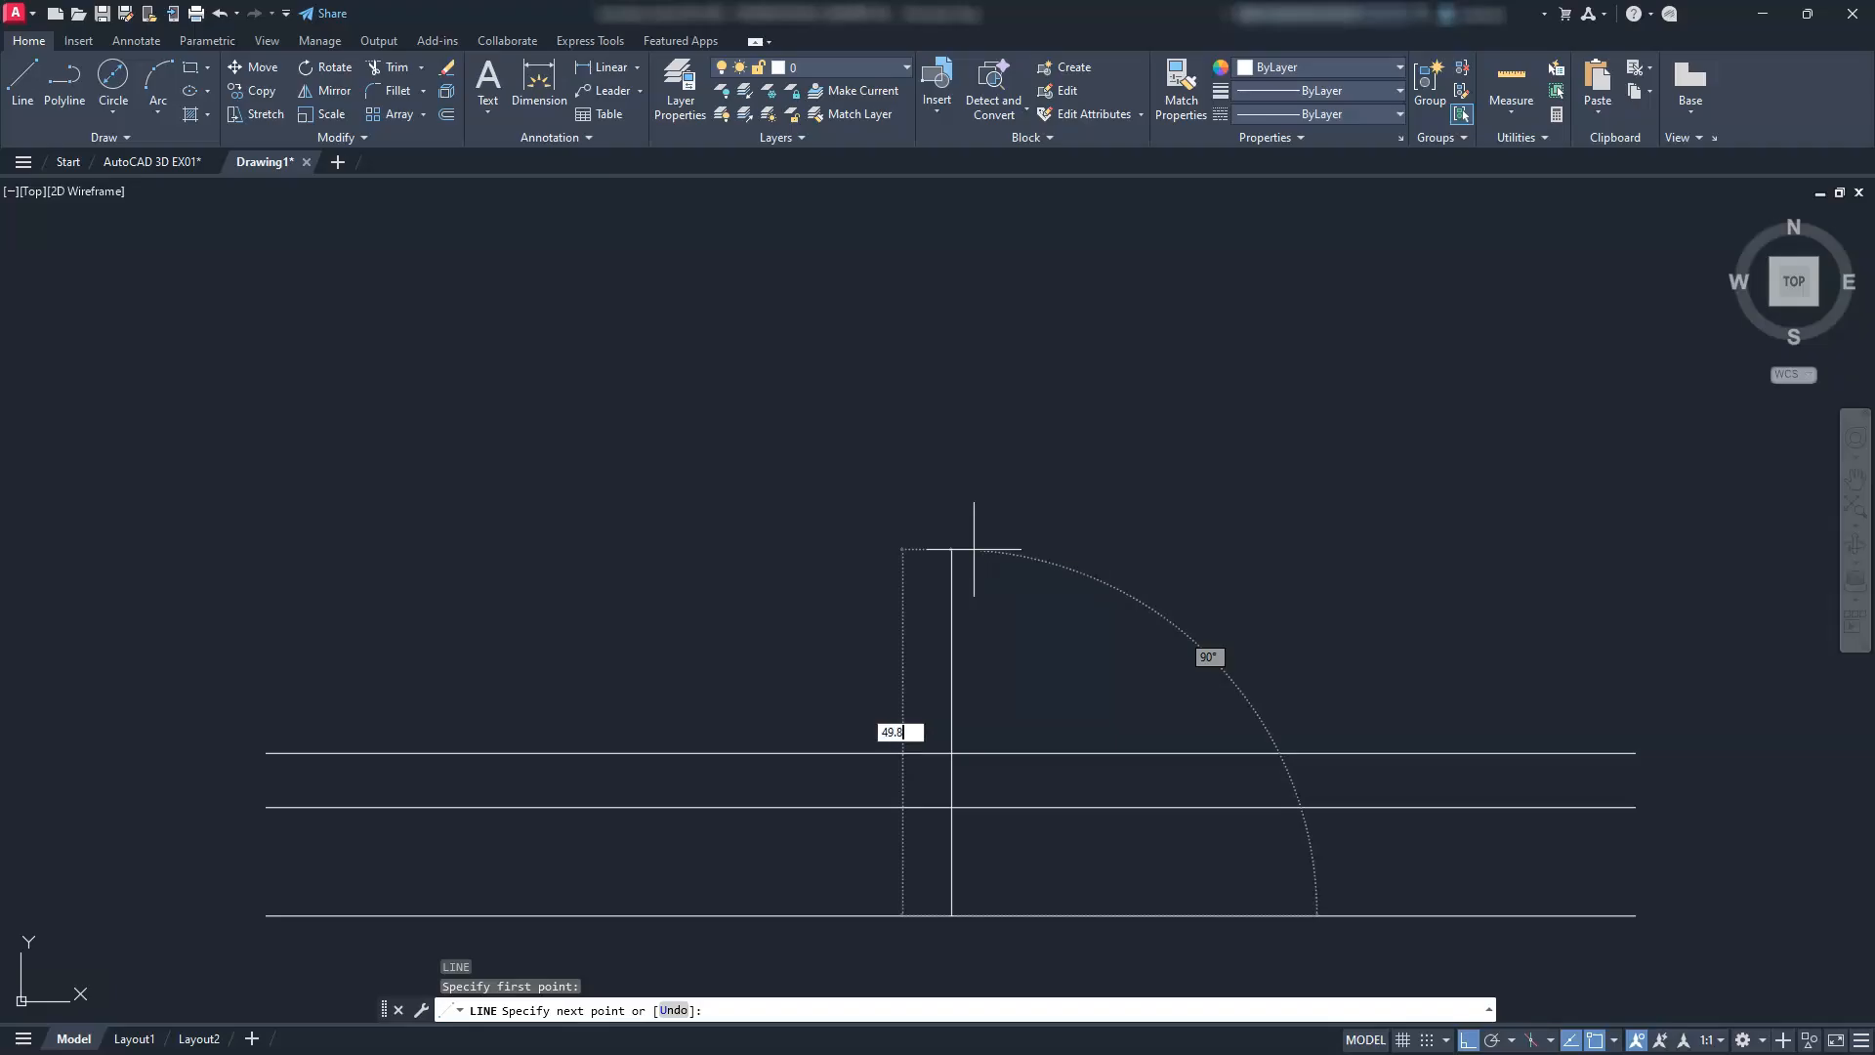
type("9.8")
key("Return")
key("Escape")
key("Escape")
key("Escape")
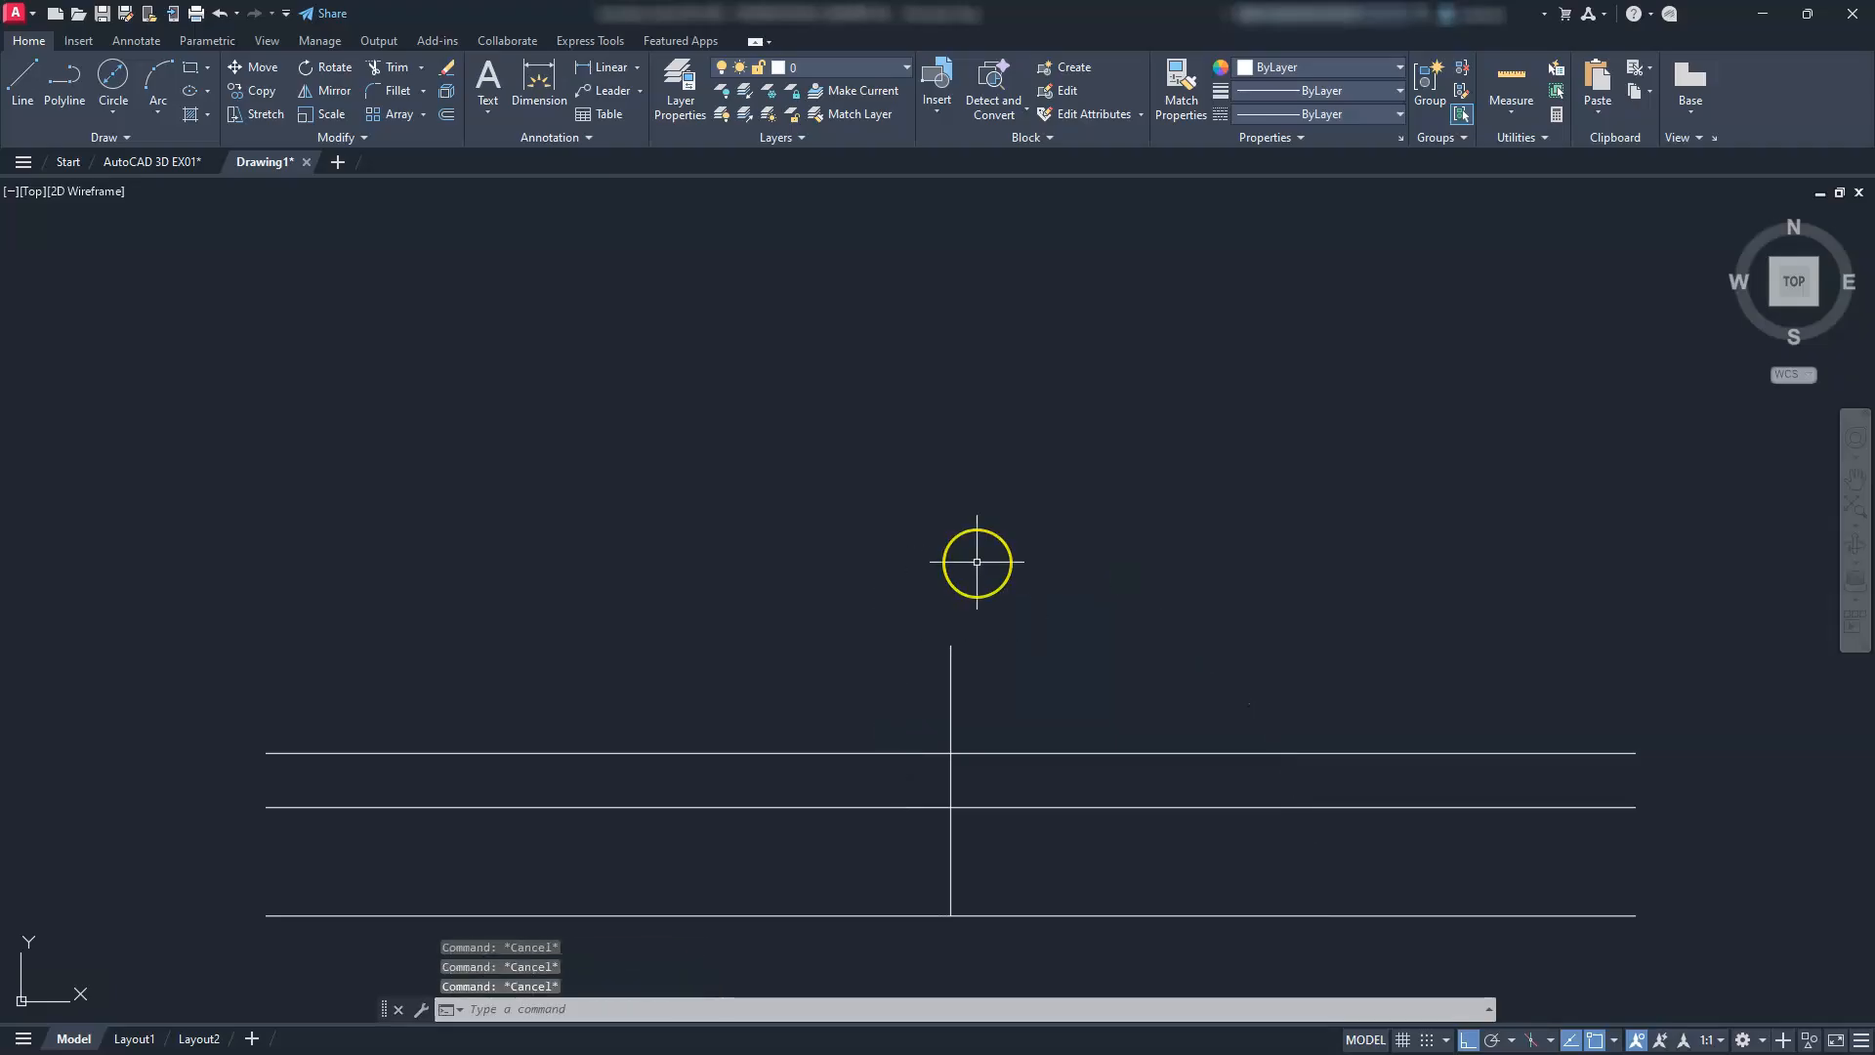
Draw a circle of radius 20 centred on the upper end of the vertical line
type("c")
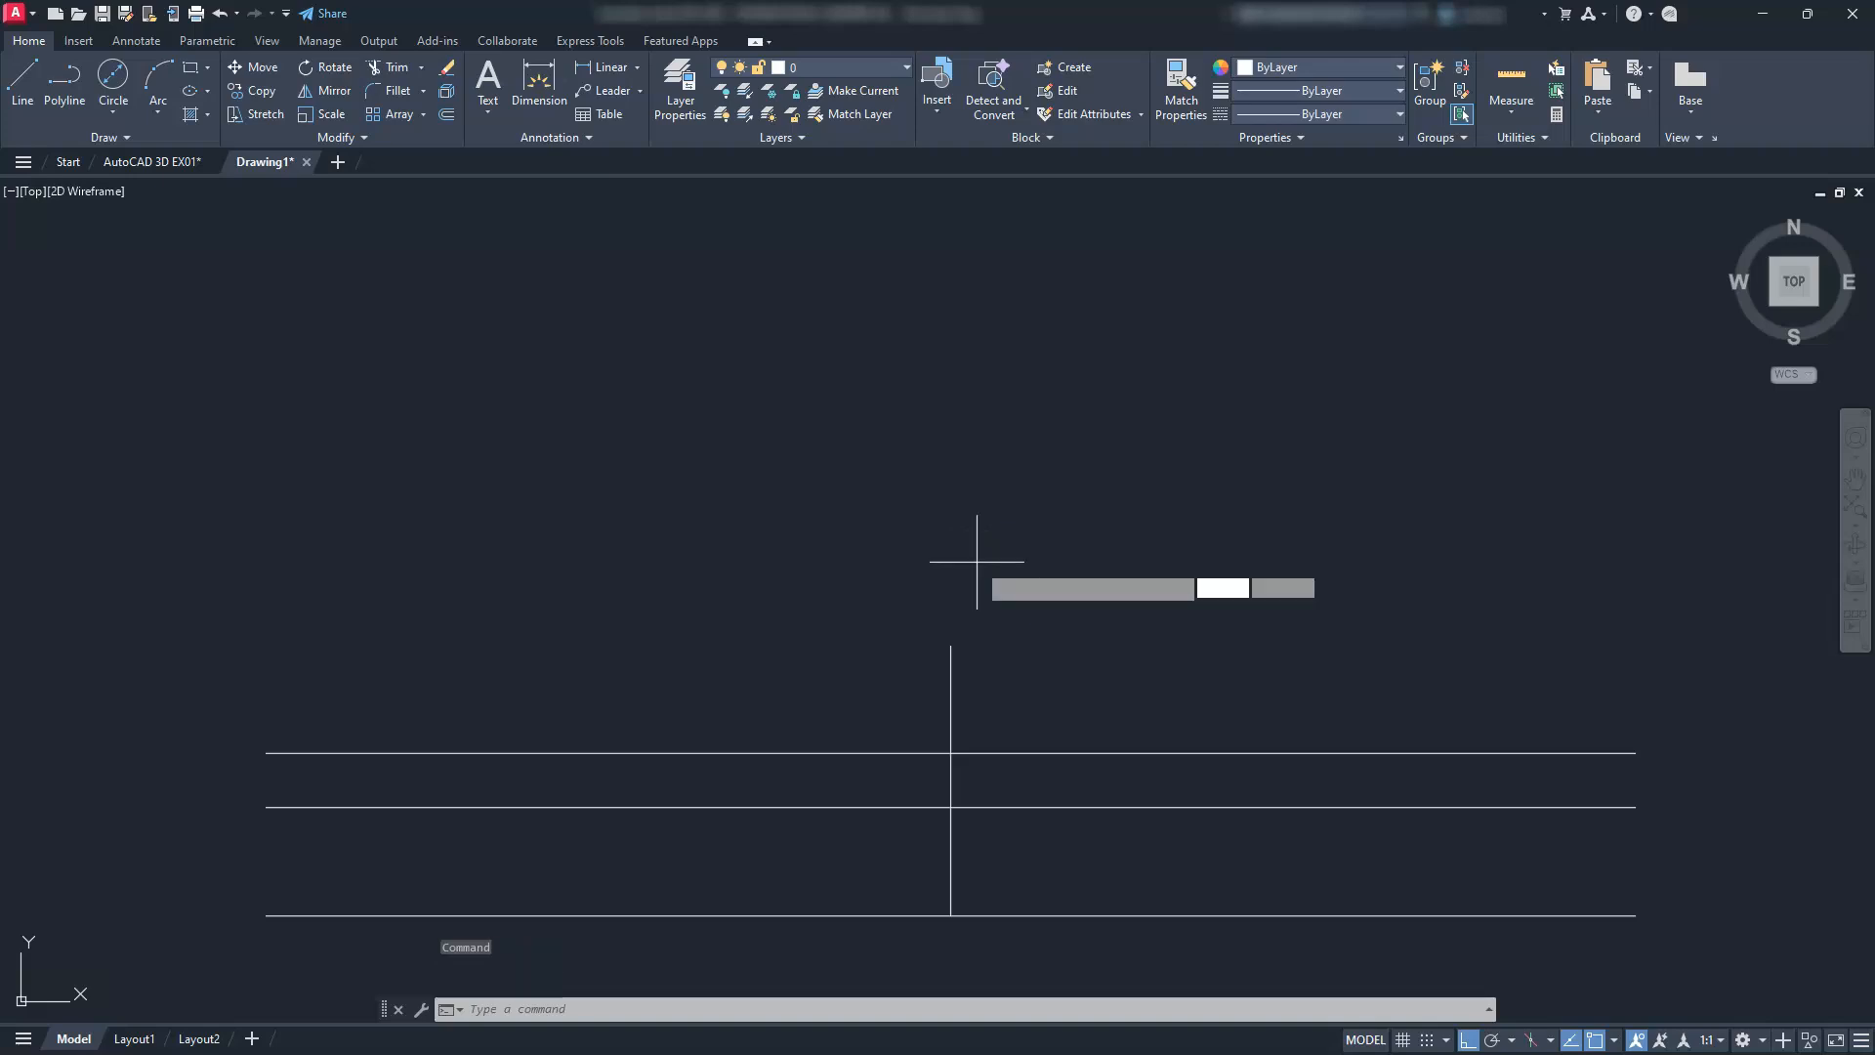
key("Return")
left_click(948, 646)
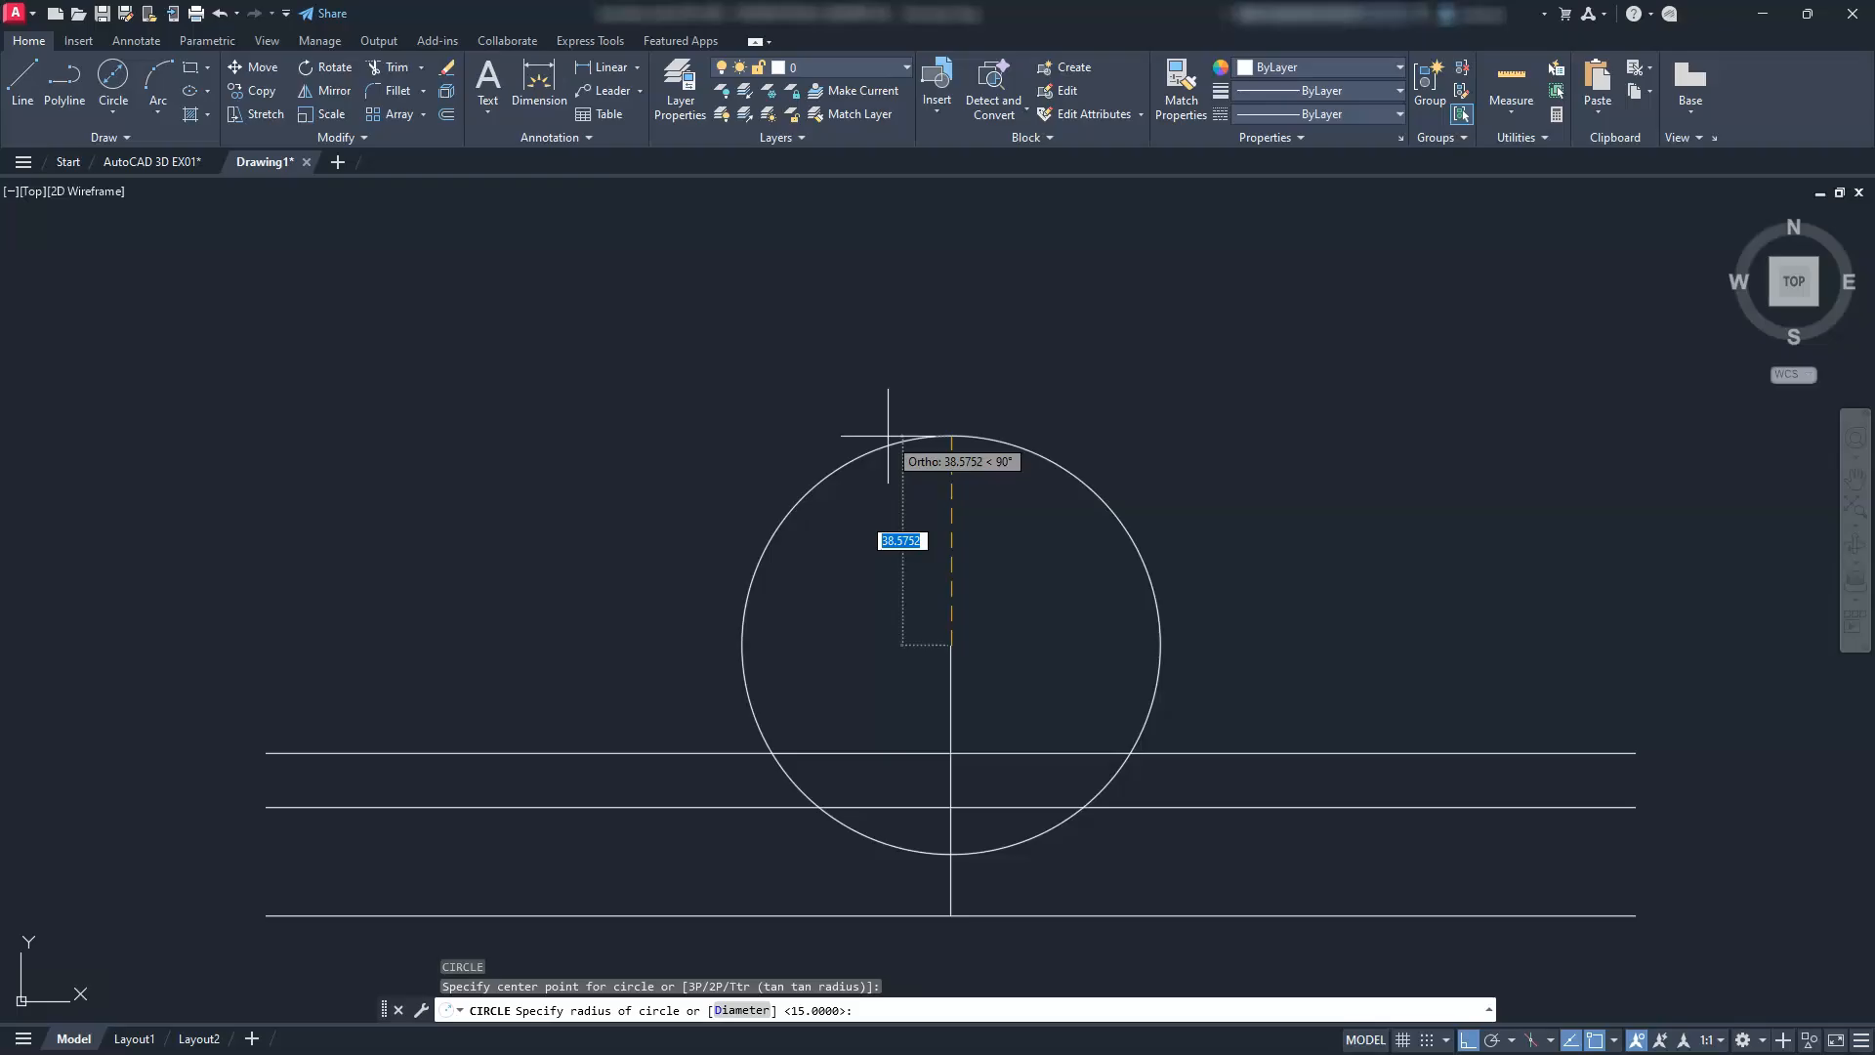
type("20")
key("Return")
Draw a concentric circle of diameter 30 inside the circle at the vertical line's upper end
key("Return")
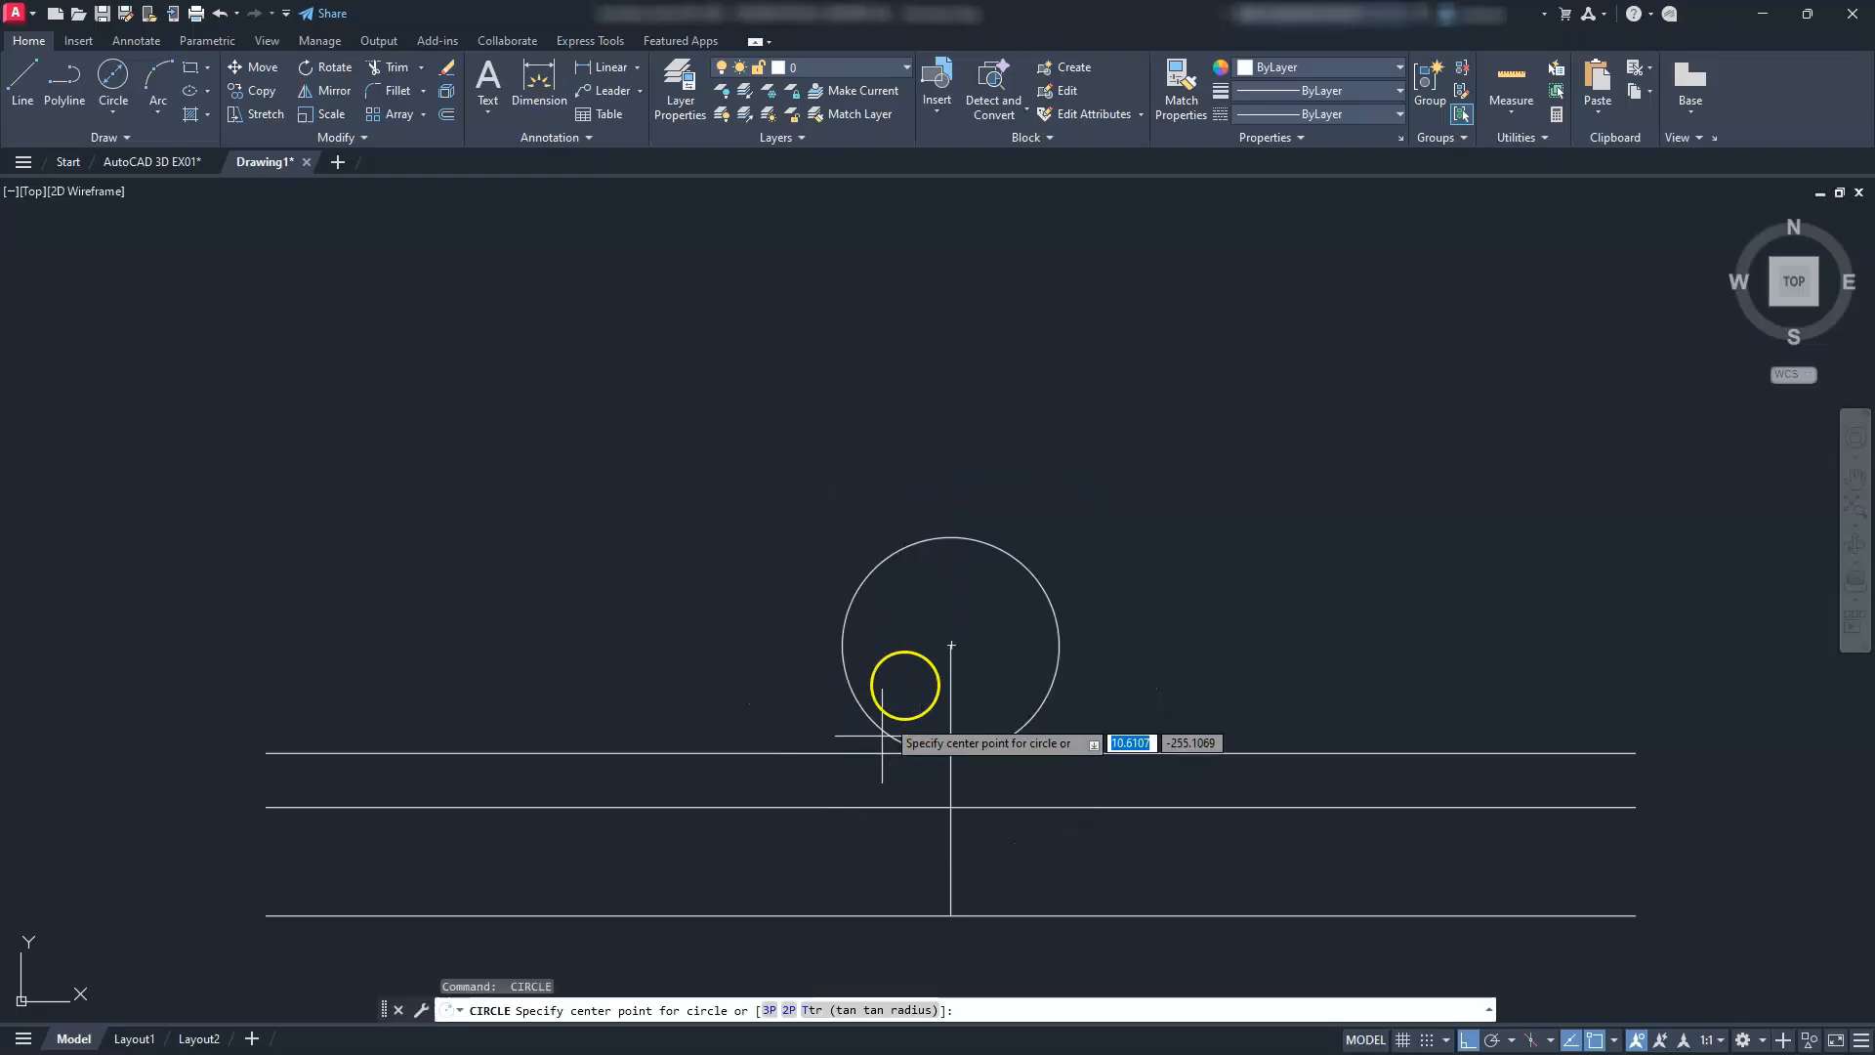
left_click(950, 646)
type("d")
key("Return")
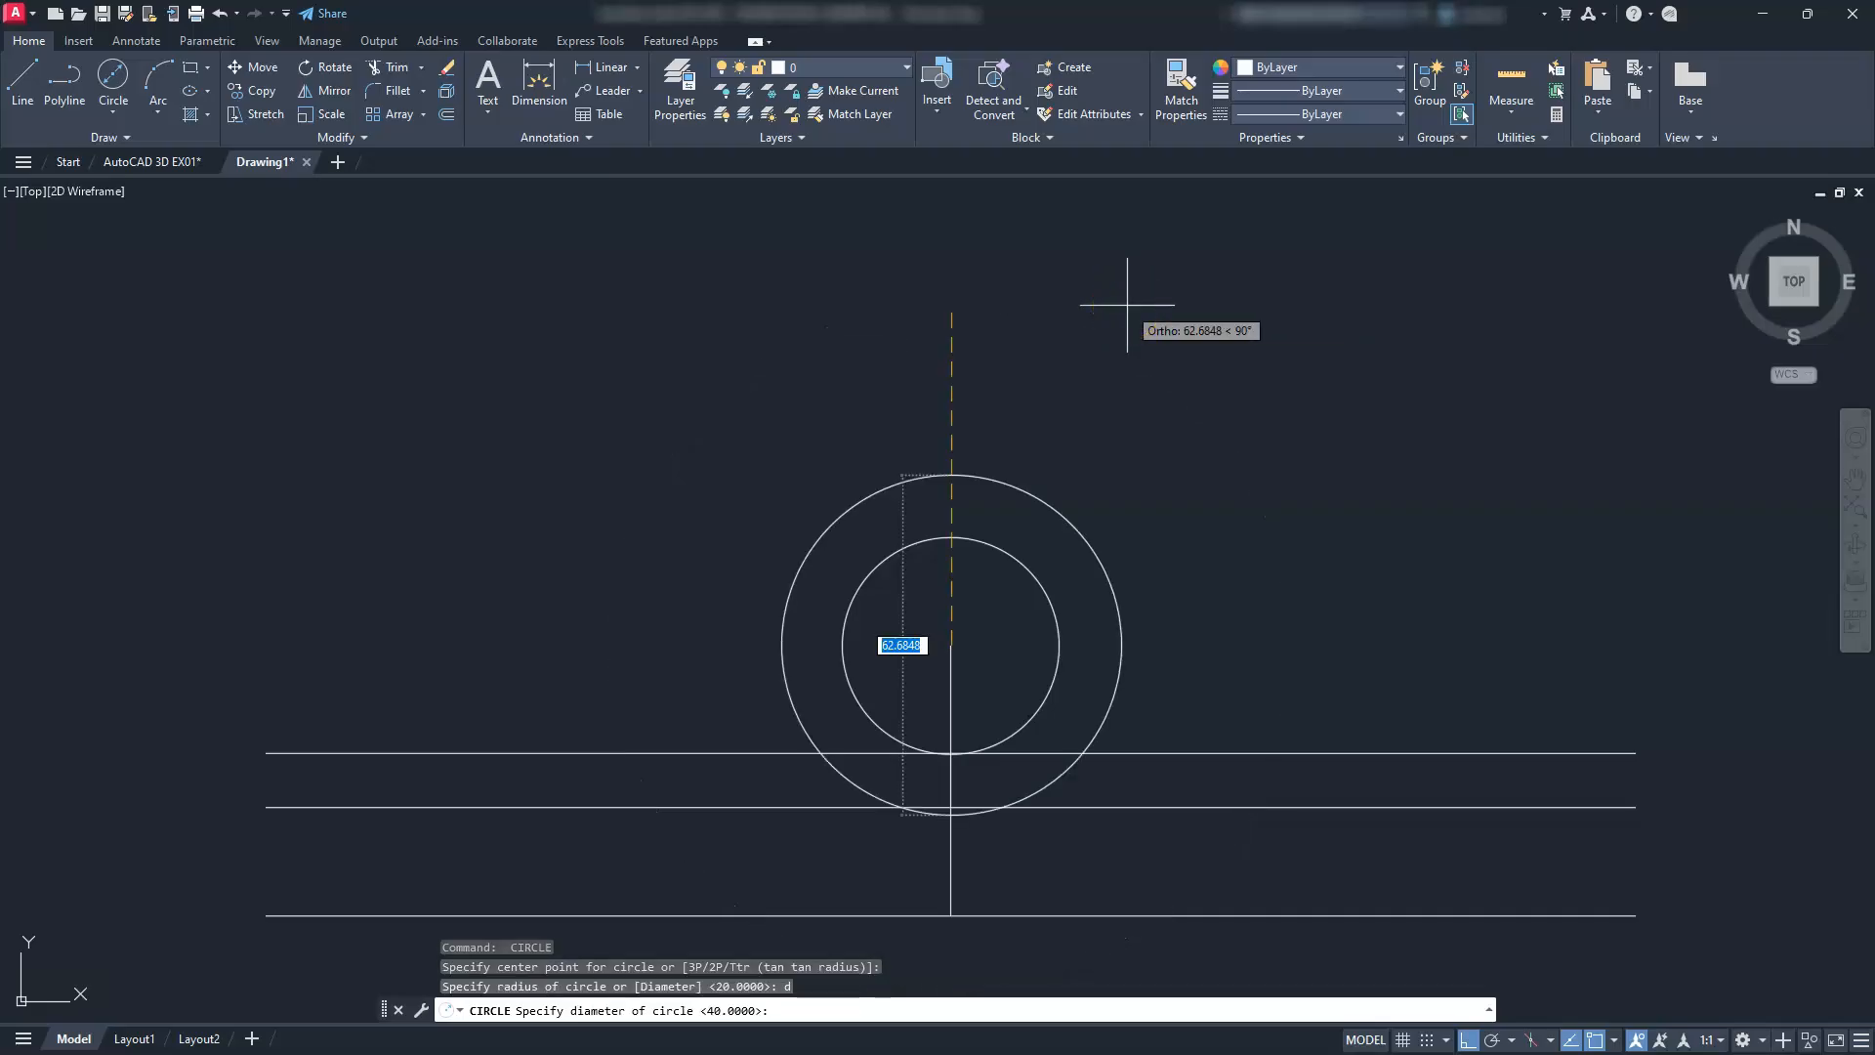
type("30")
key("Return")
key("Escape")
key("Escape")
key("Escape")
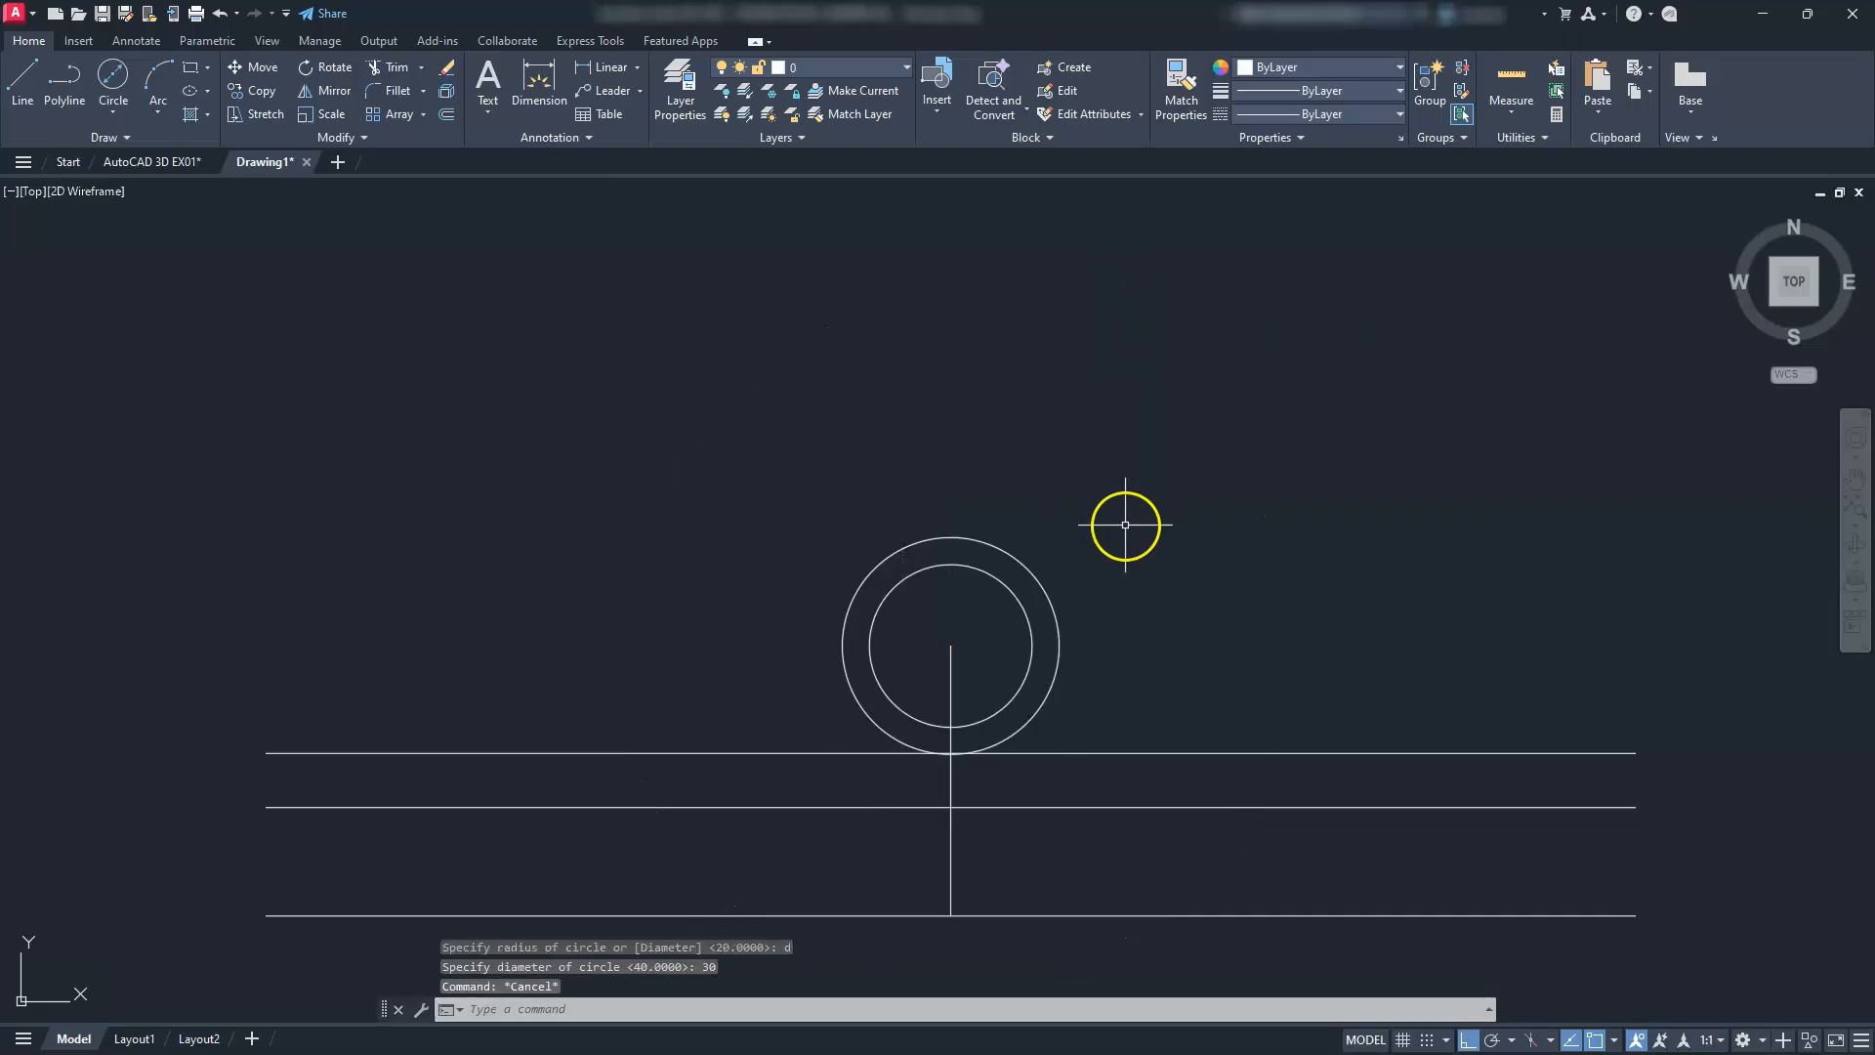
Enable the Perpendicular object snap and draw a vertical line from the outer circle's right quadrant down to the middle horizontal line
type("l")
key("Return")
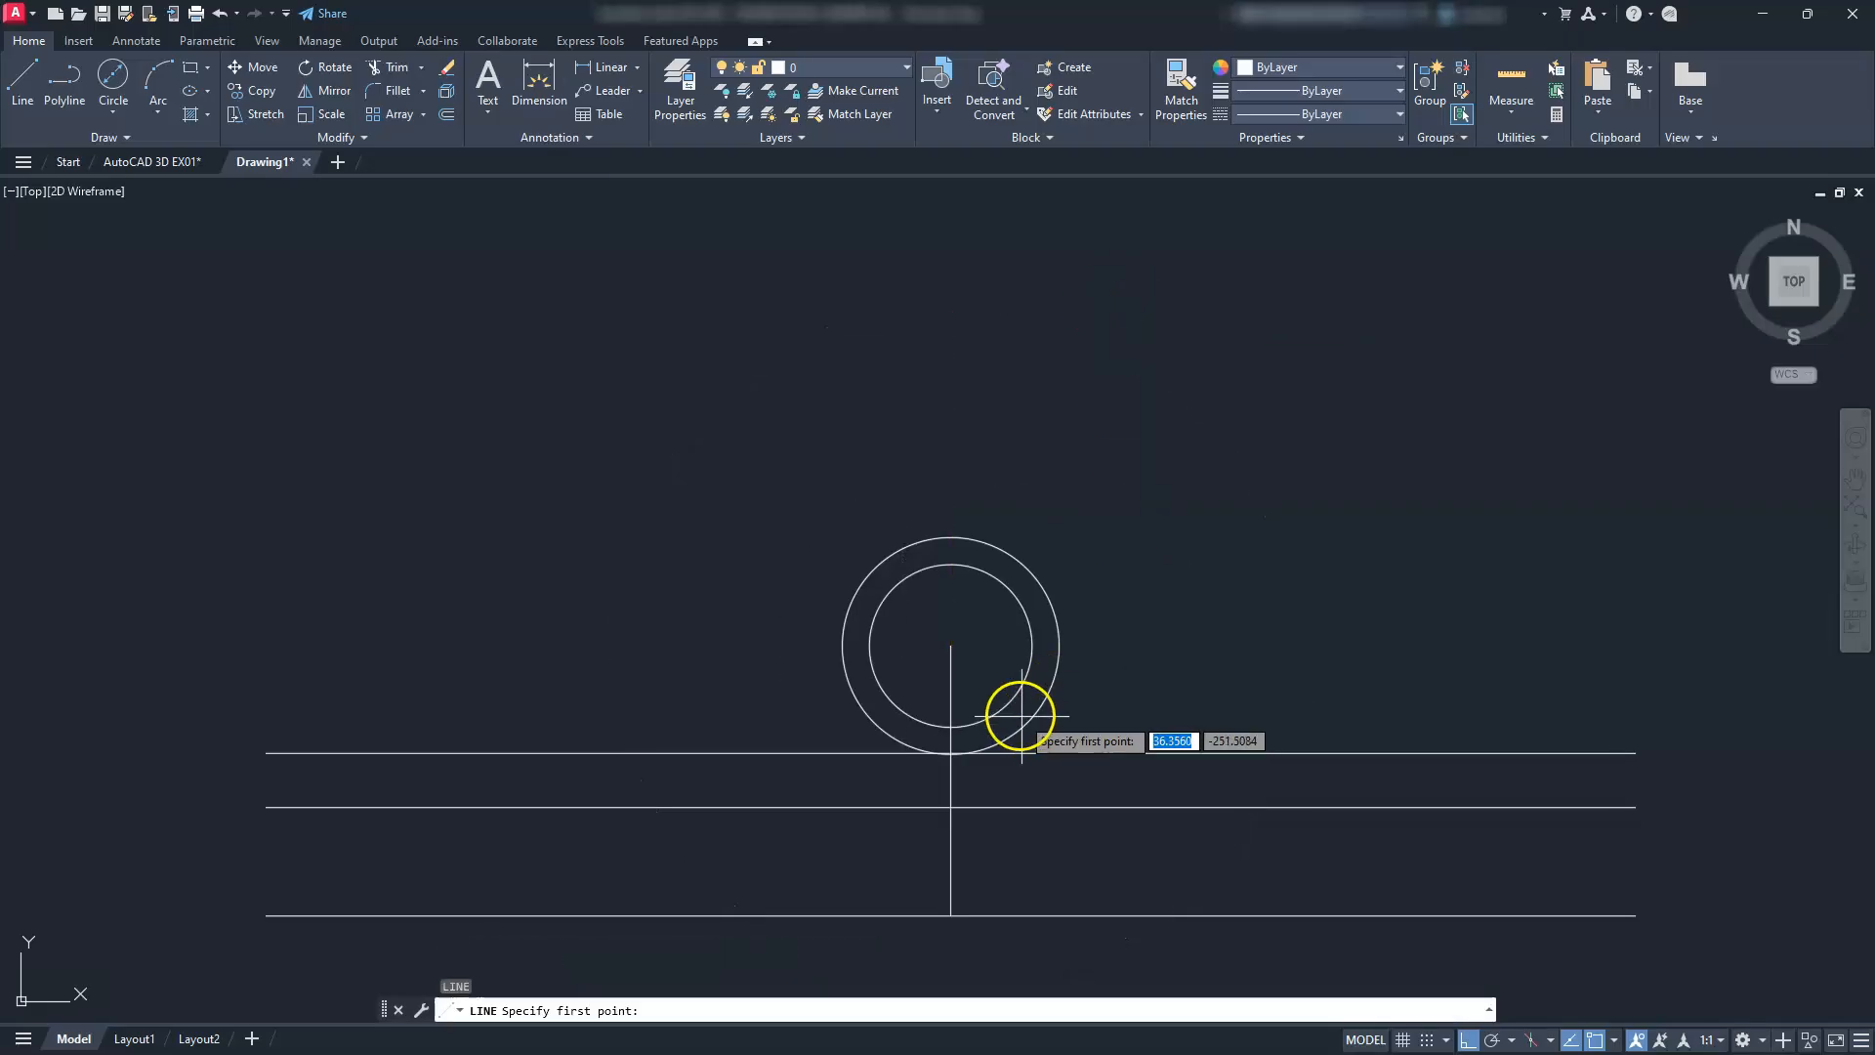
left_click(1059, 642)
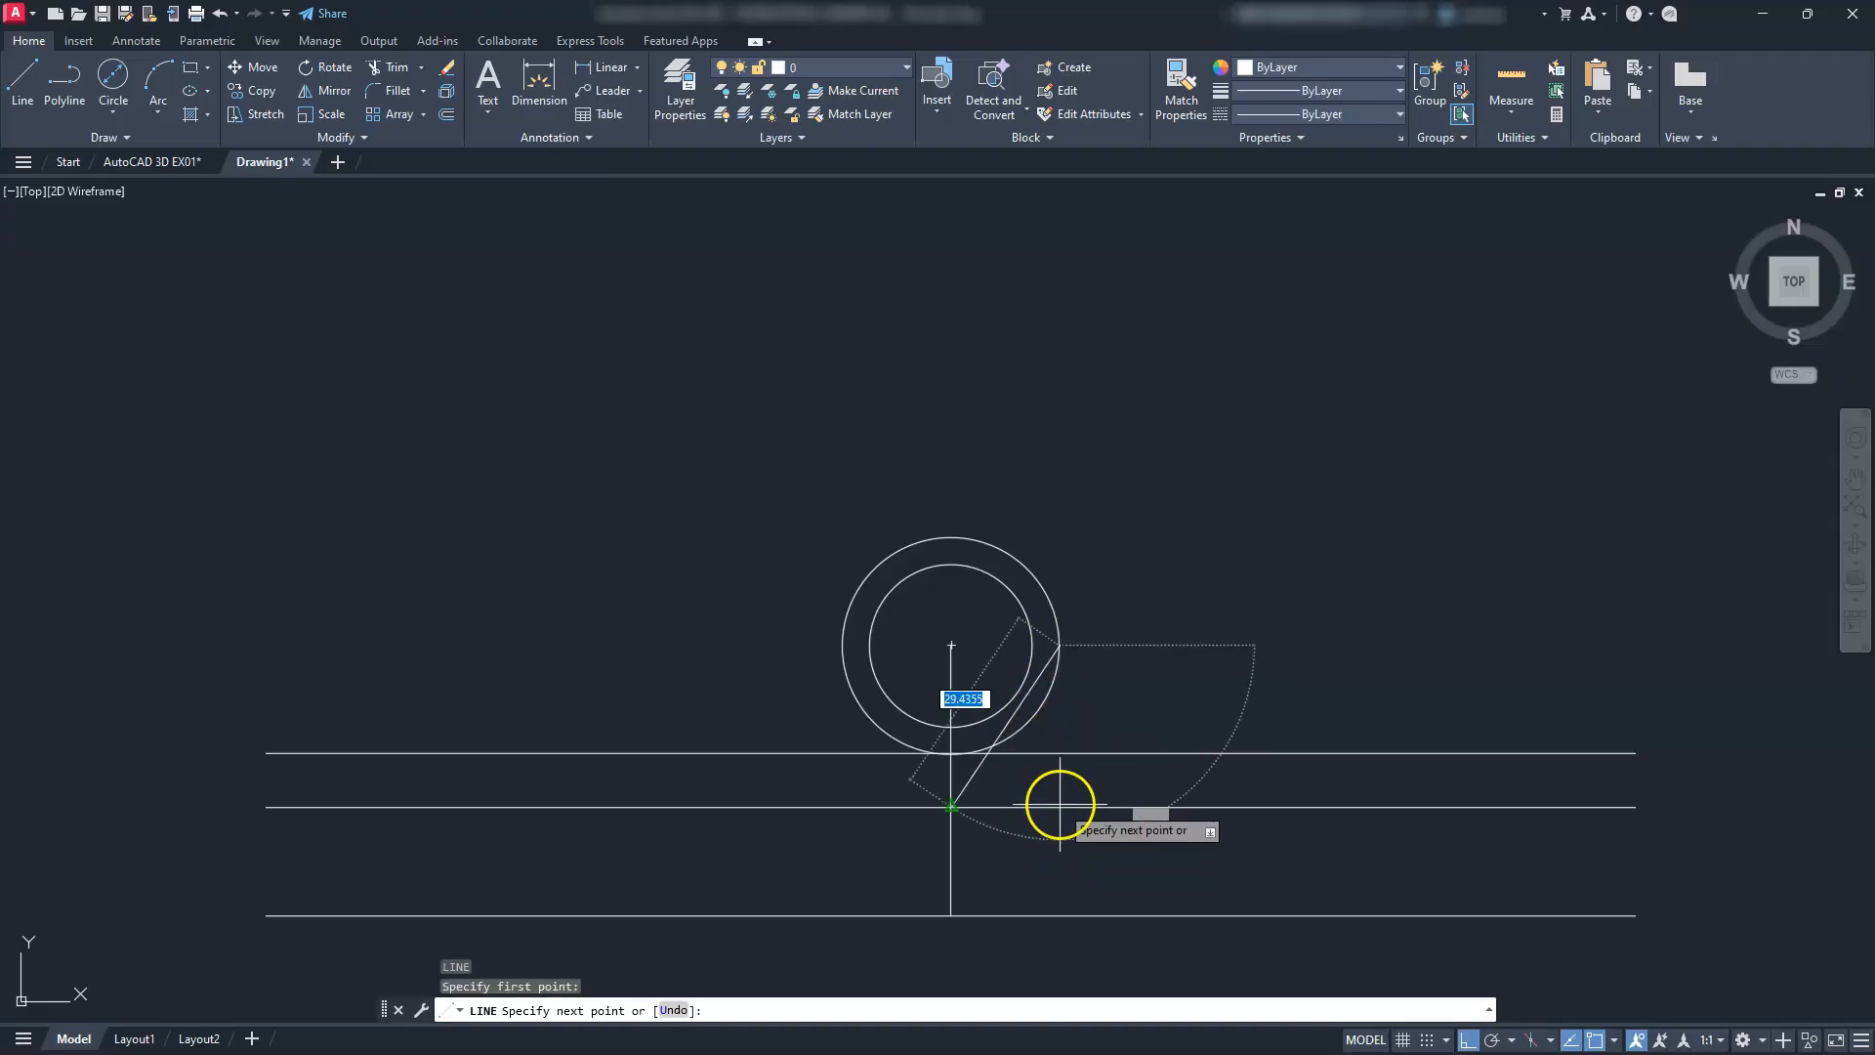
left_click(1615, 1043)
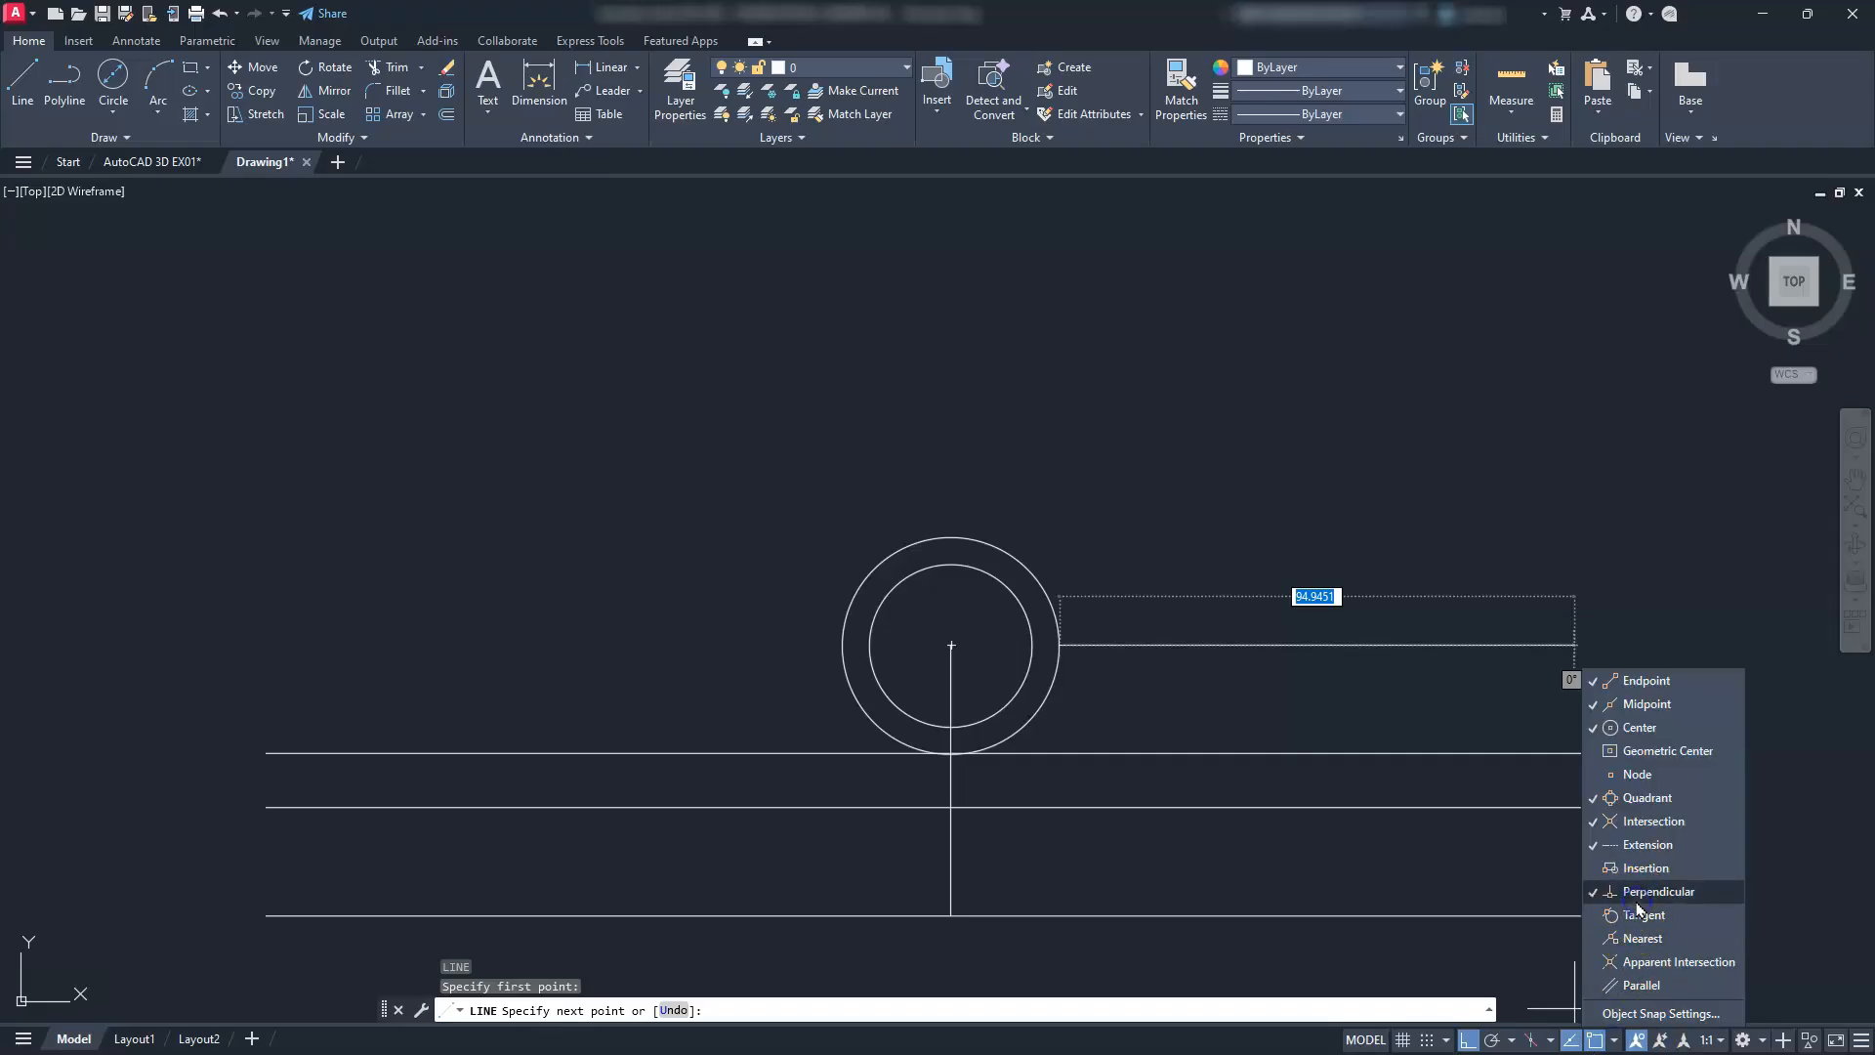
left_click(1122, 806)
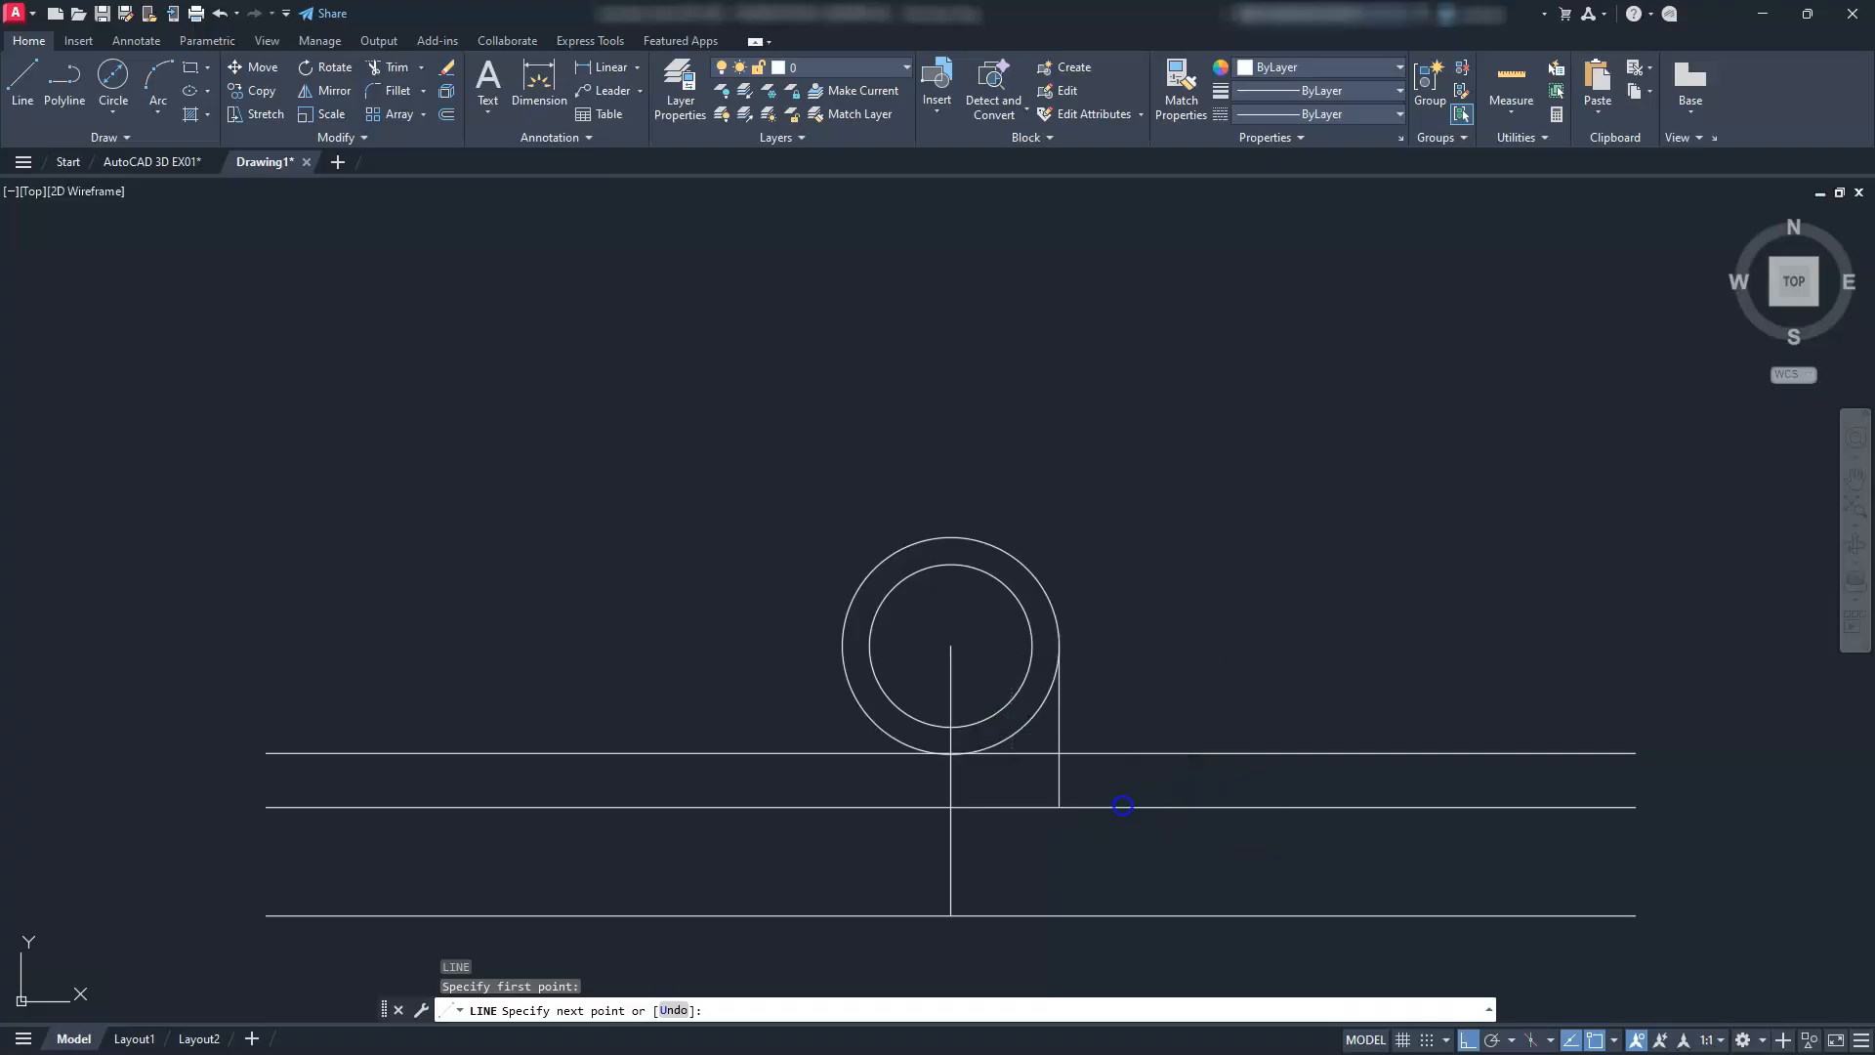
key("Escape")
key("Escape")
Draw a vertical line from the outer circle's left quadrant down to the middle horizontal line
key("Return")
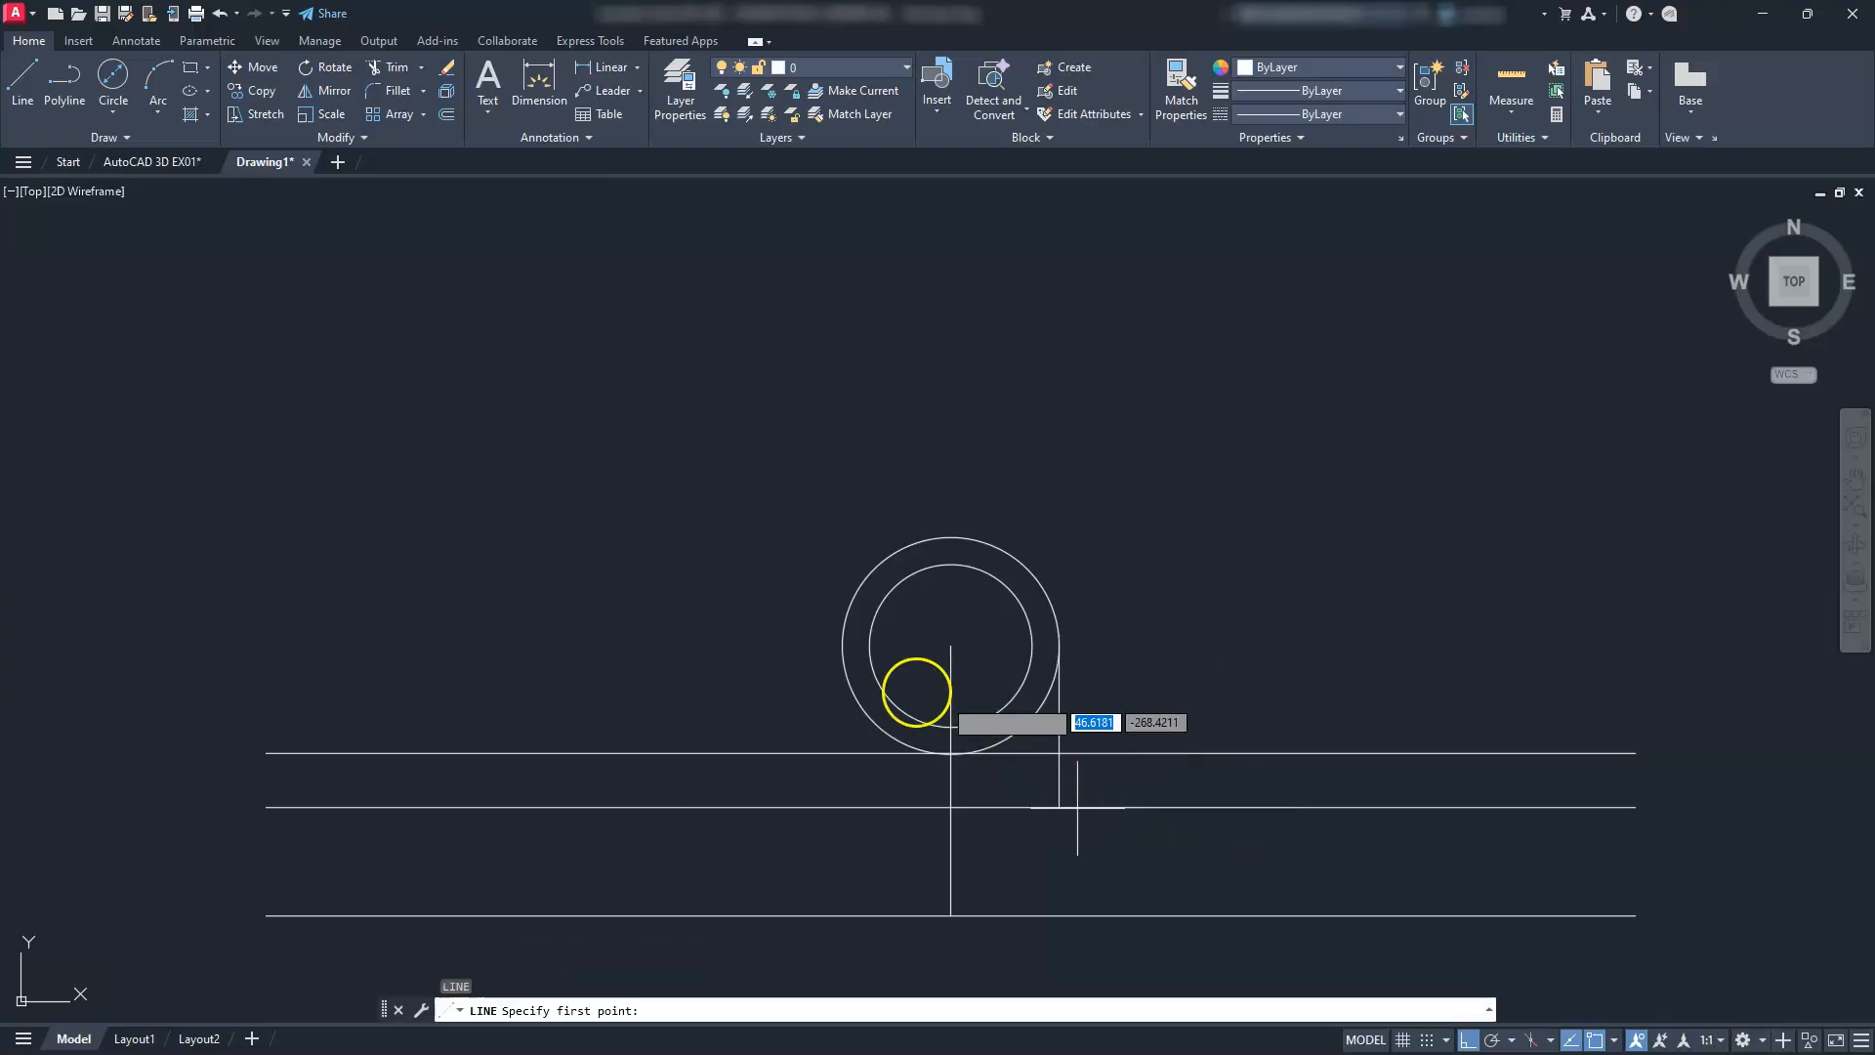
left_click(842, 648)
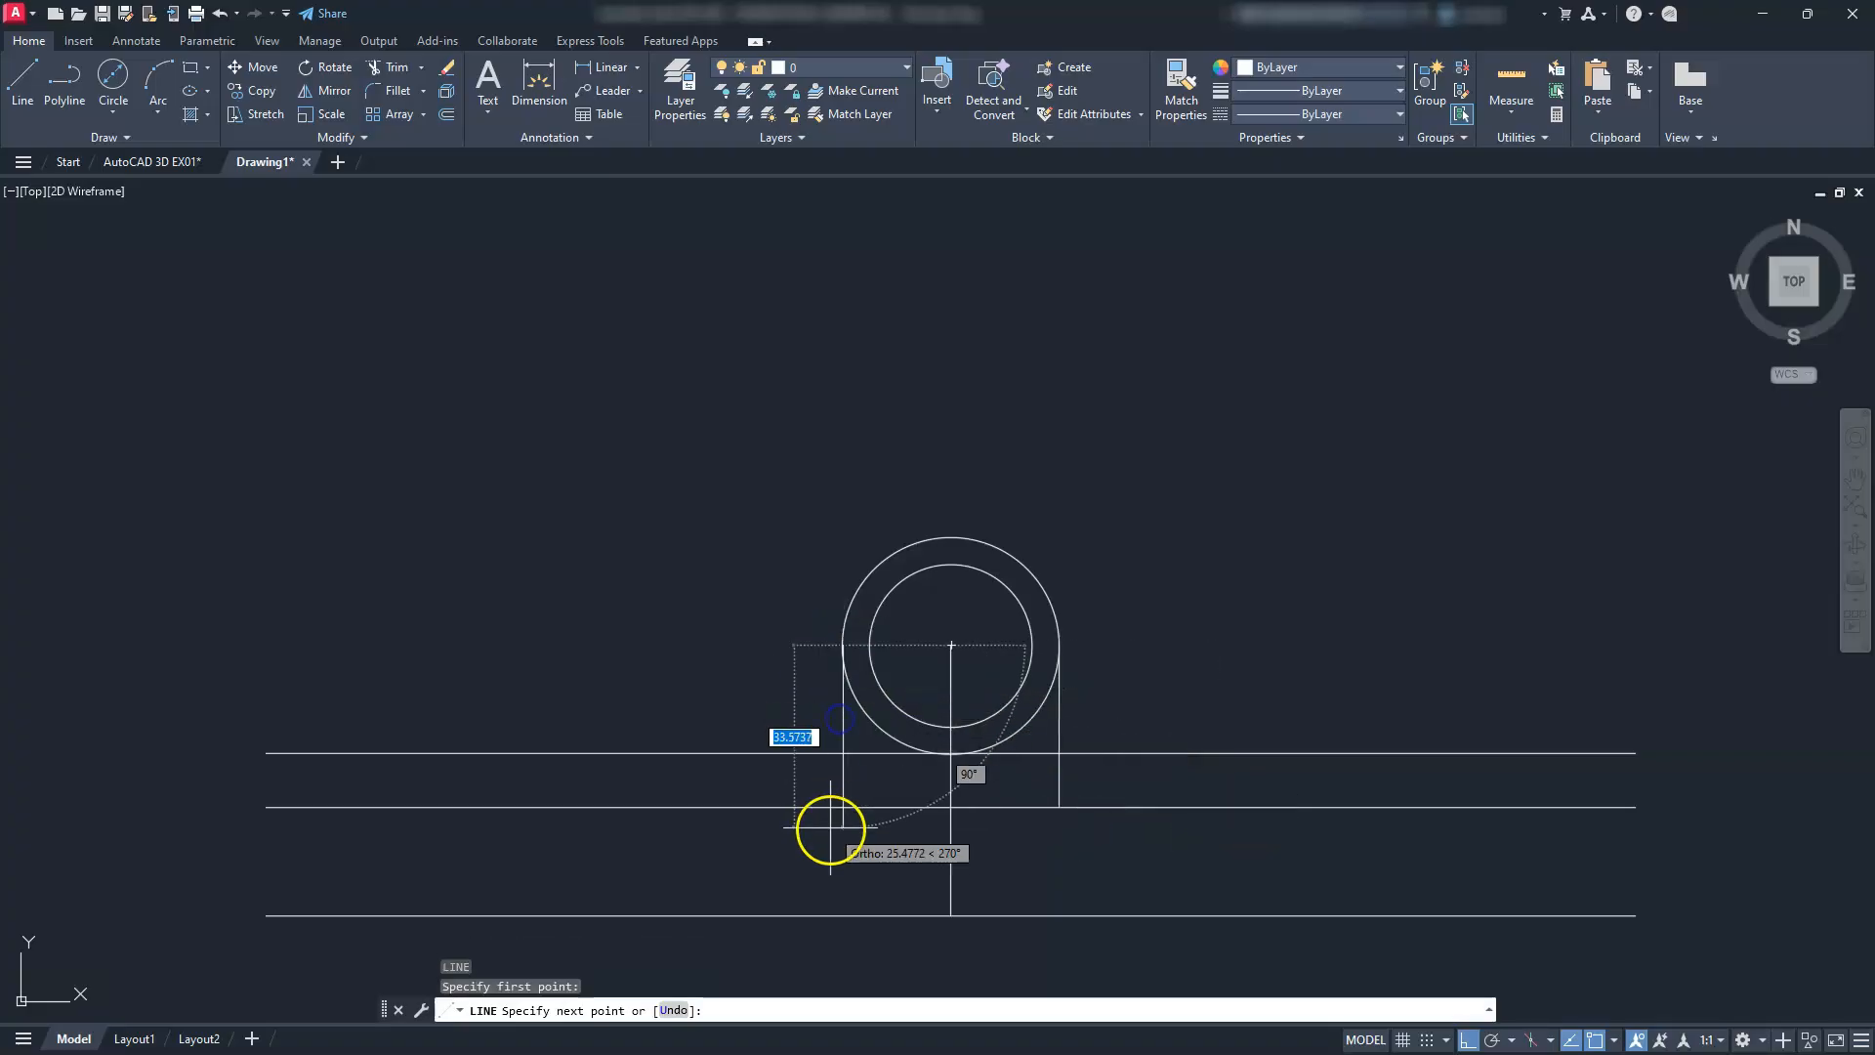
left_click(842, 811)
key("Escape")
key("Escape")
key("Escape")
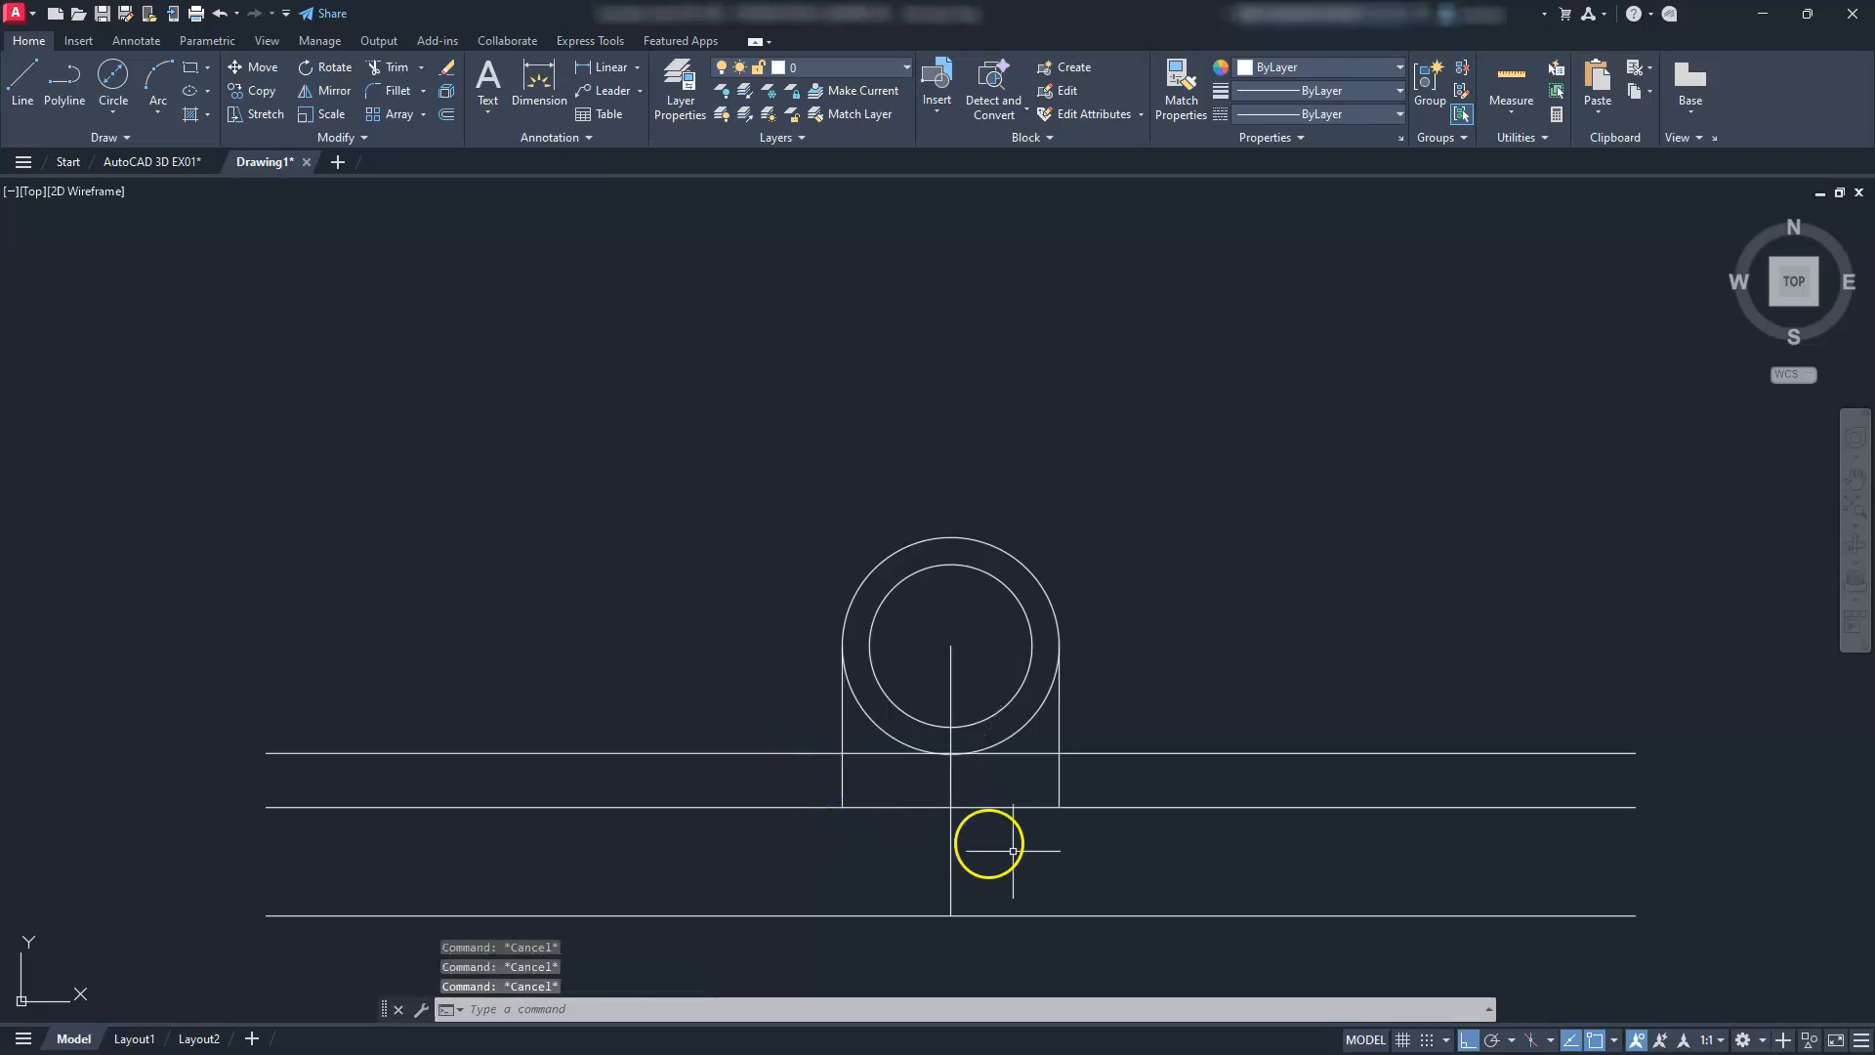
Erase the vertical centre line and the uppermost and lowest horizontal lines, keeping the middle one
left_click(1011, 850)
left_click(914, 882)
key("Delete")
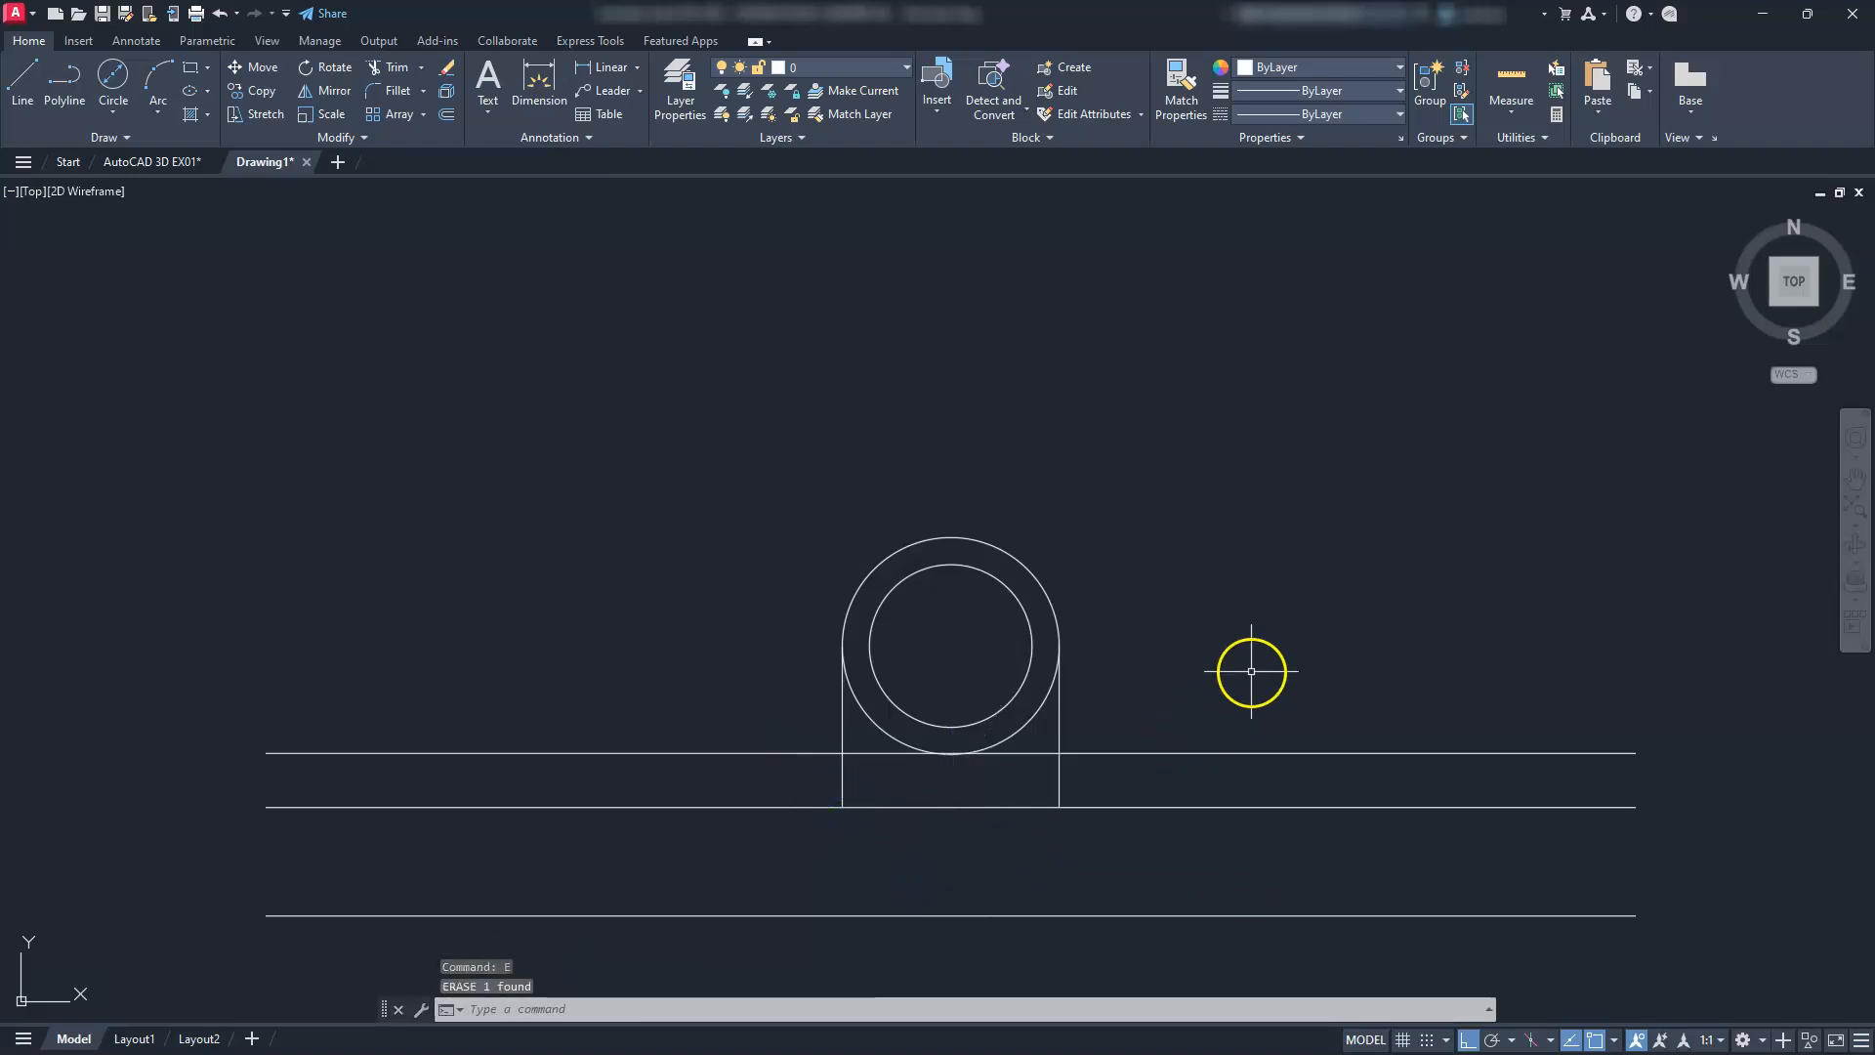
left_click(1254, 670)
left_click(1230, 769)
type("e")
key("Return")
left_click(1222, 875)
left_click(1177, 993)
key("Delete")
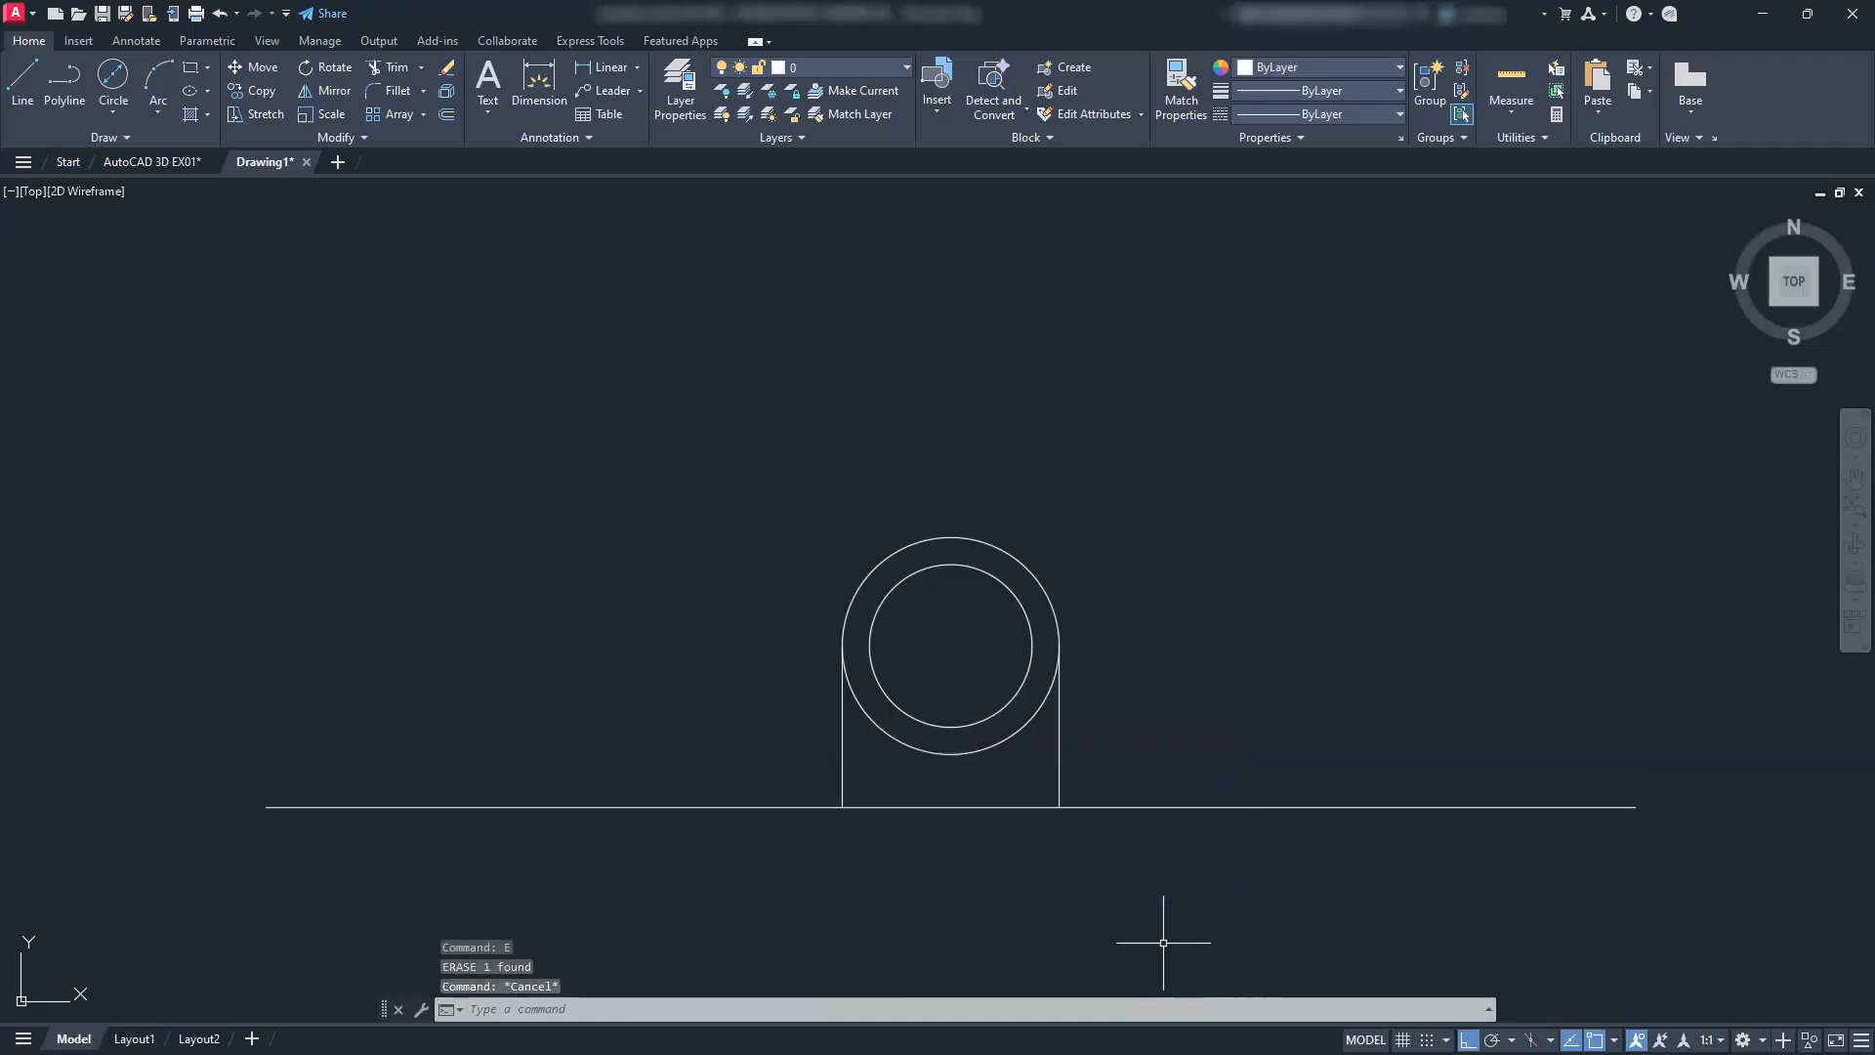
Trim the horizontal line outside the two vertical sides and the outer circle's lower arc to form a round-topped lug outline
type("tr")
key("Return")
left_click(1169, 863)
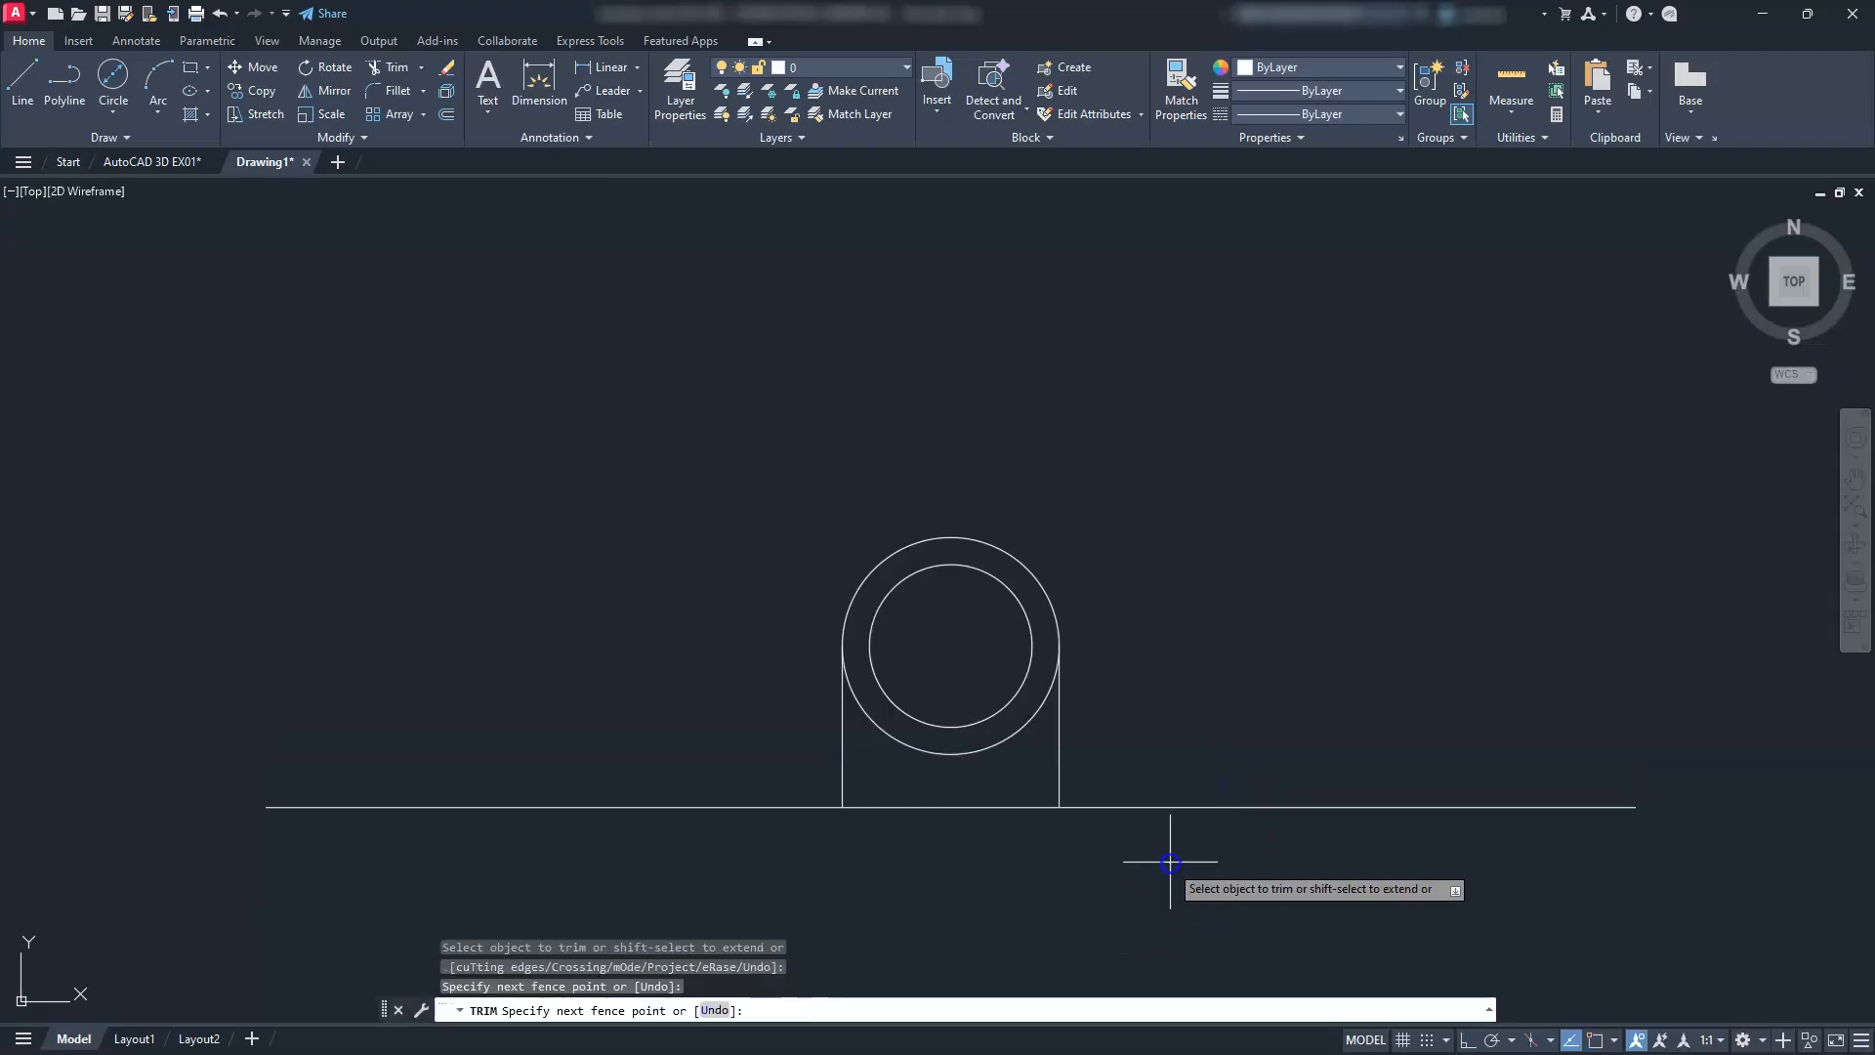
left_click(1139, 731)
left_click(586, 879)
left_click(574, 745)
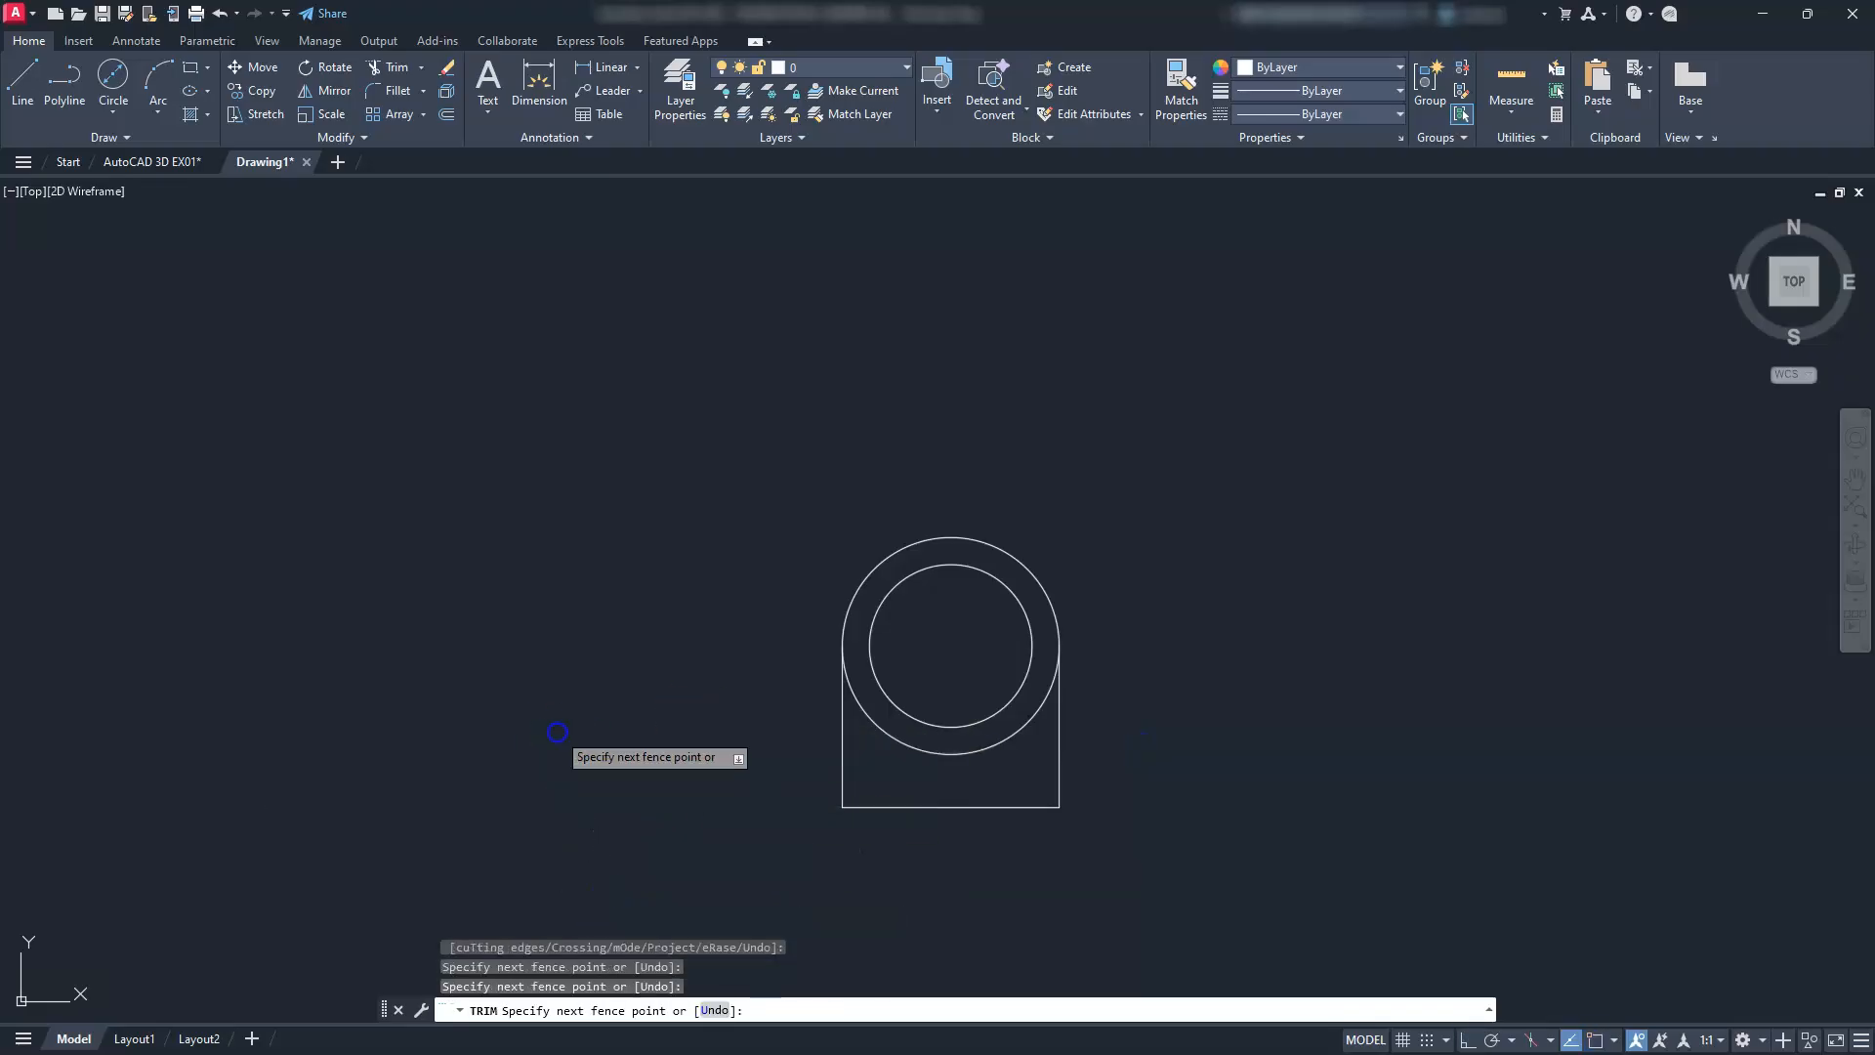
left_click(987, 747)
key("Escape")
key("Escape")
key("Escape")
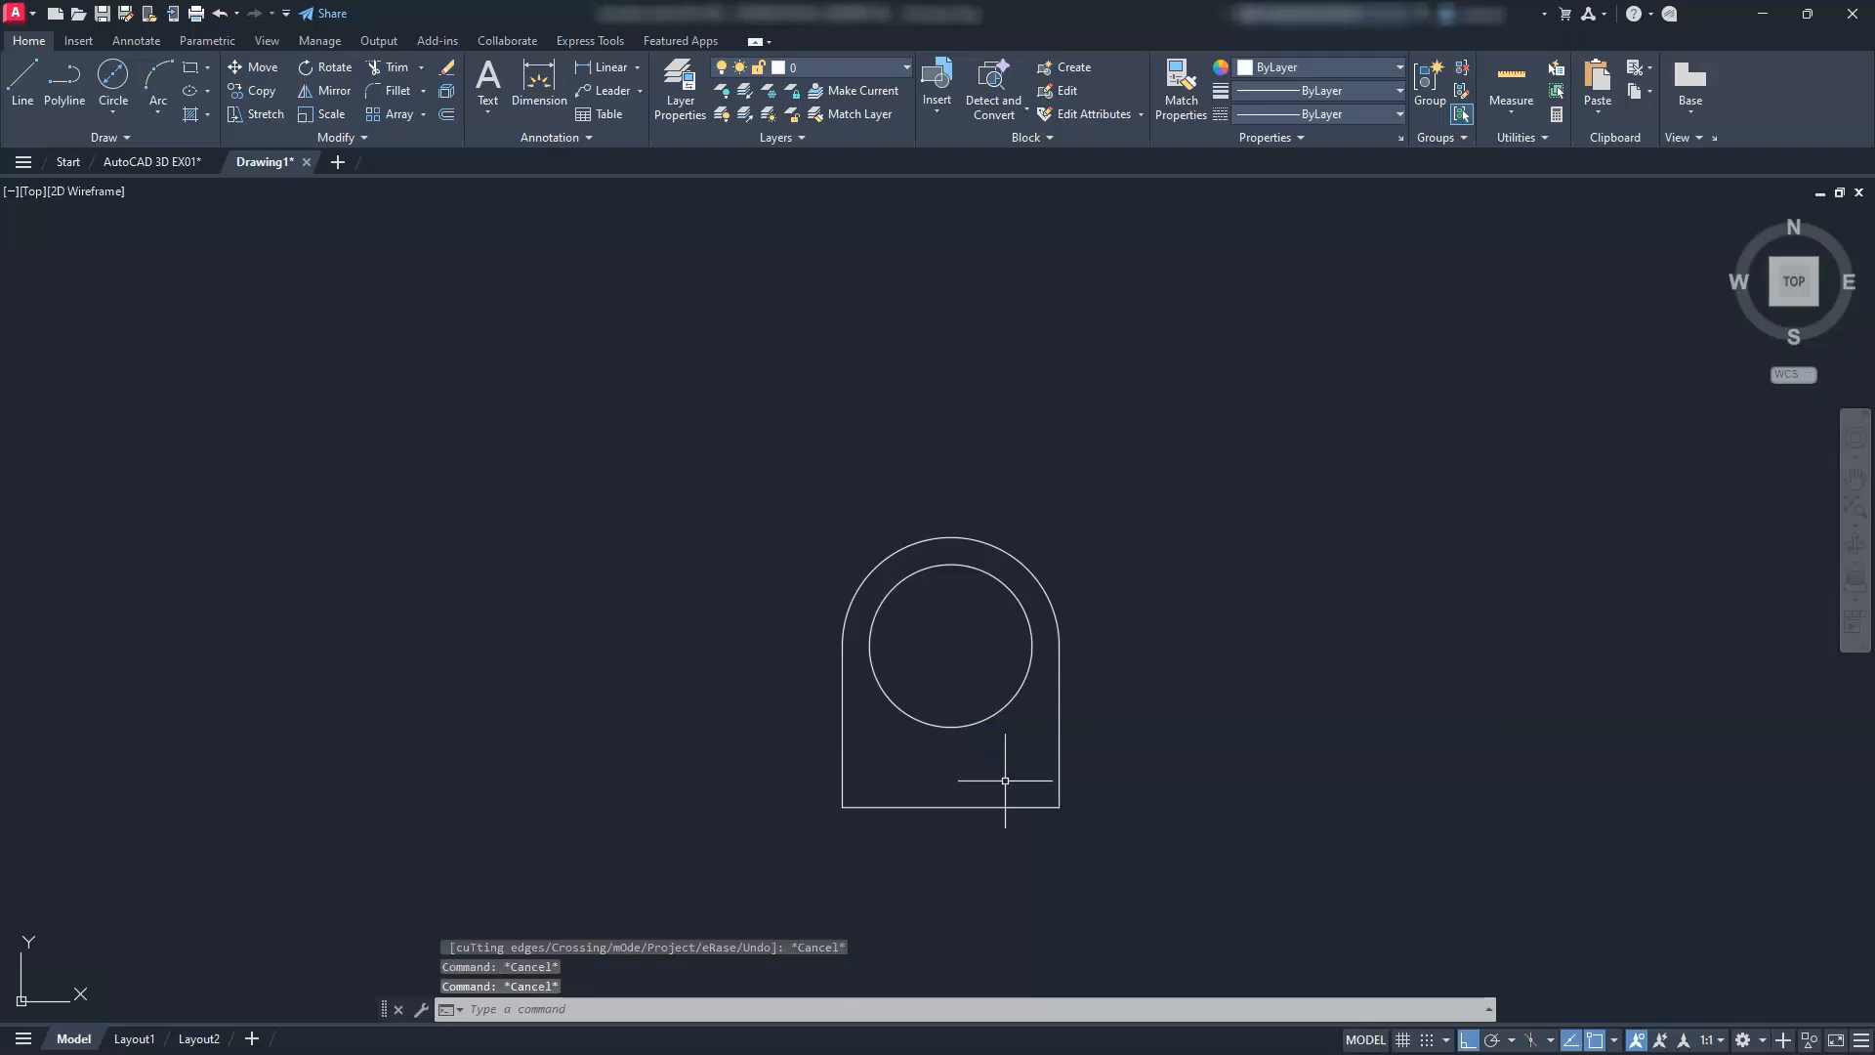
Join the lug outline's top arc, two sides and base line into a single polyline
scroll(1005, 780, "down", 2)
middle_click_drag(1005, 780, 1011, 869)
left_click(1088, 808)
left_click(1064, 704)
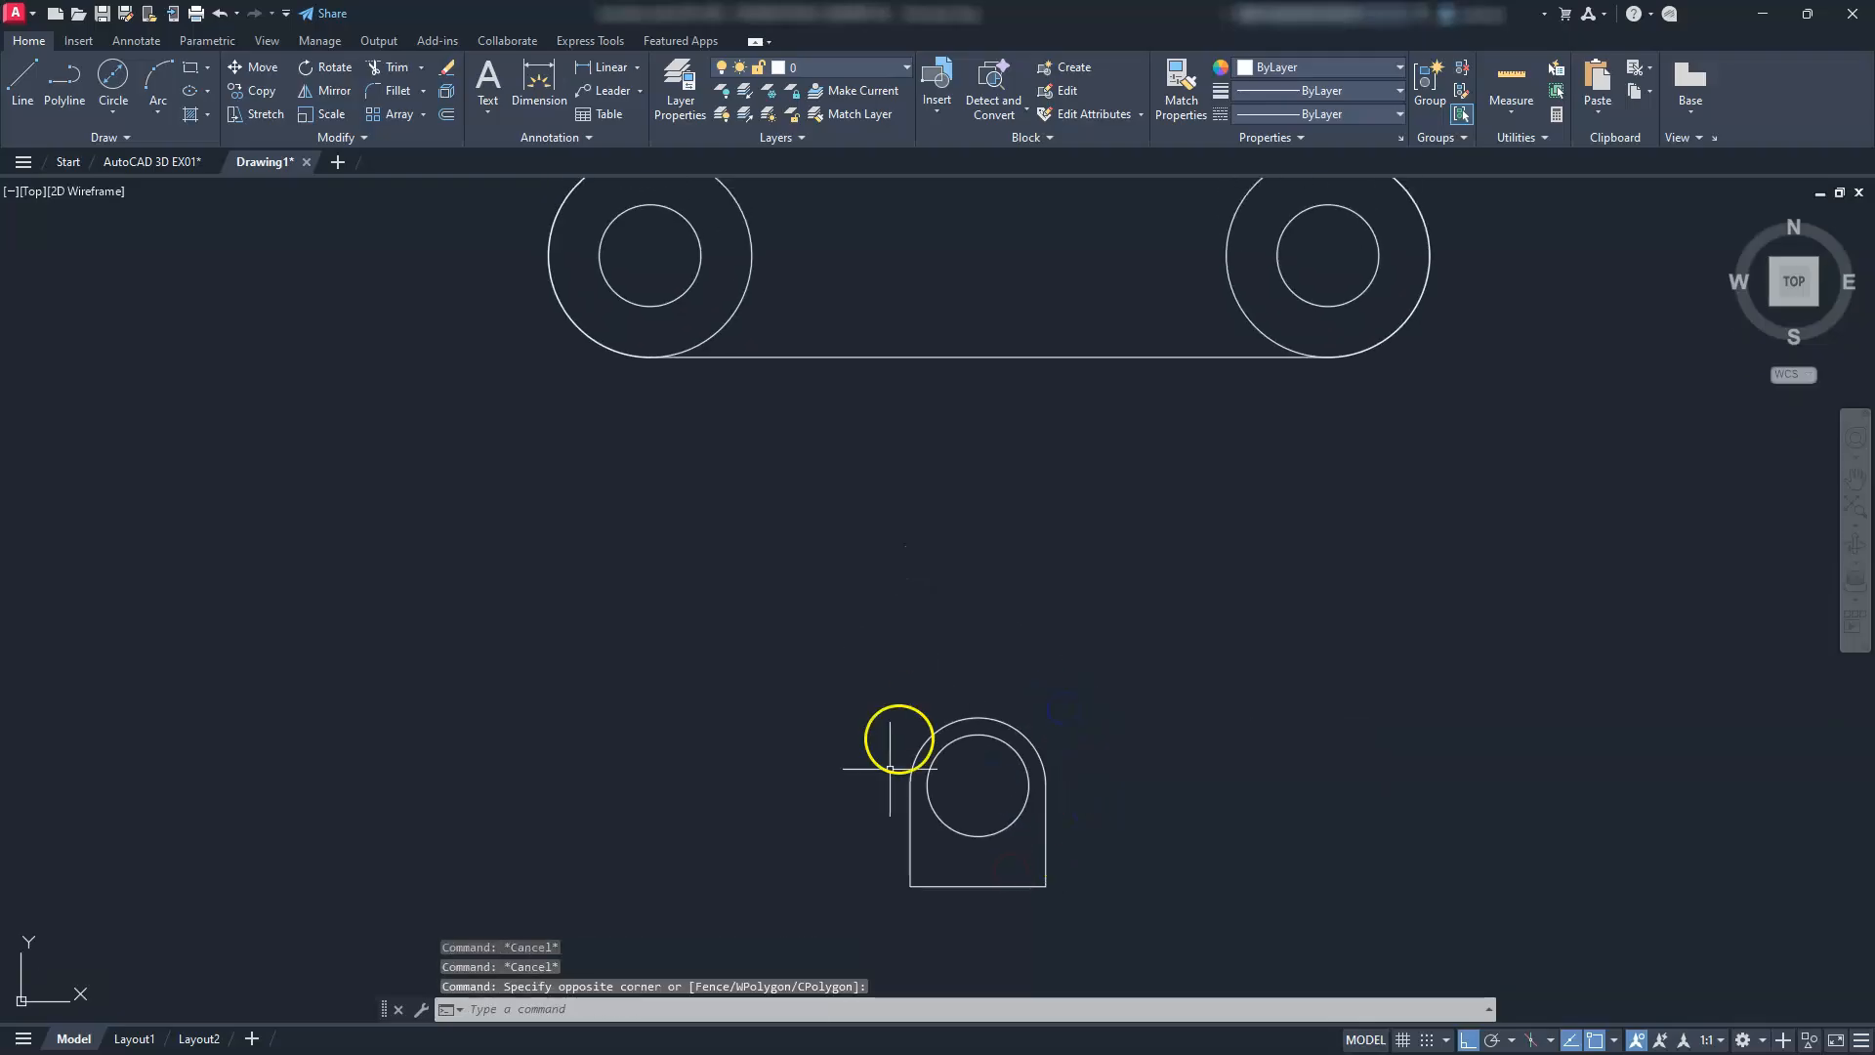
left_click(861, 661)
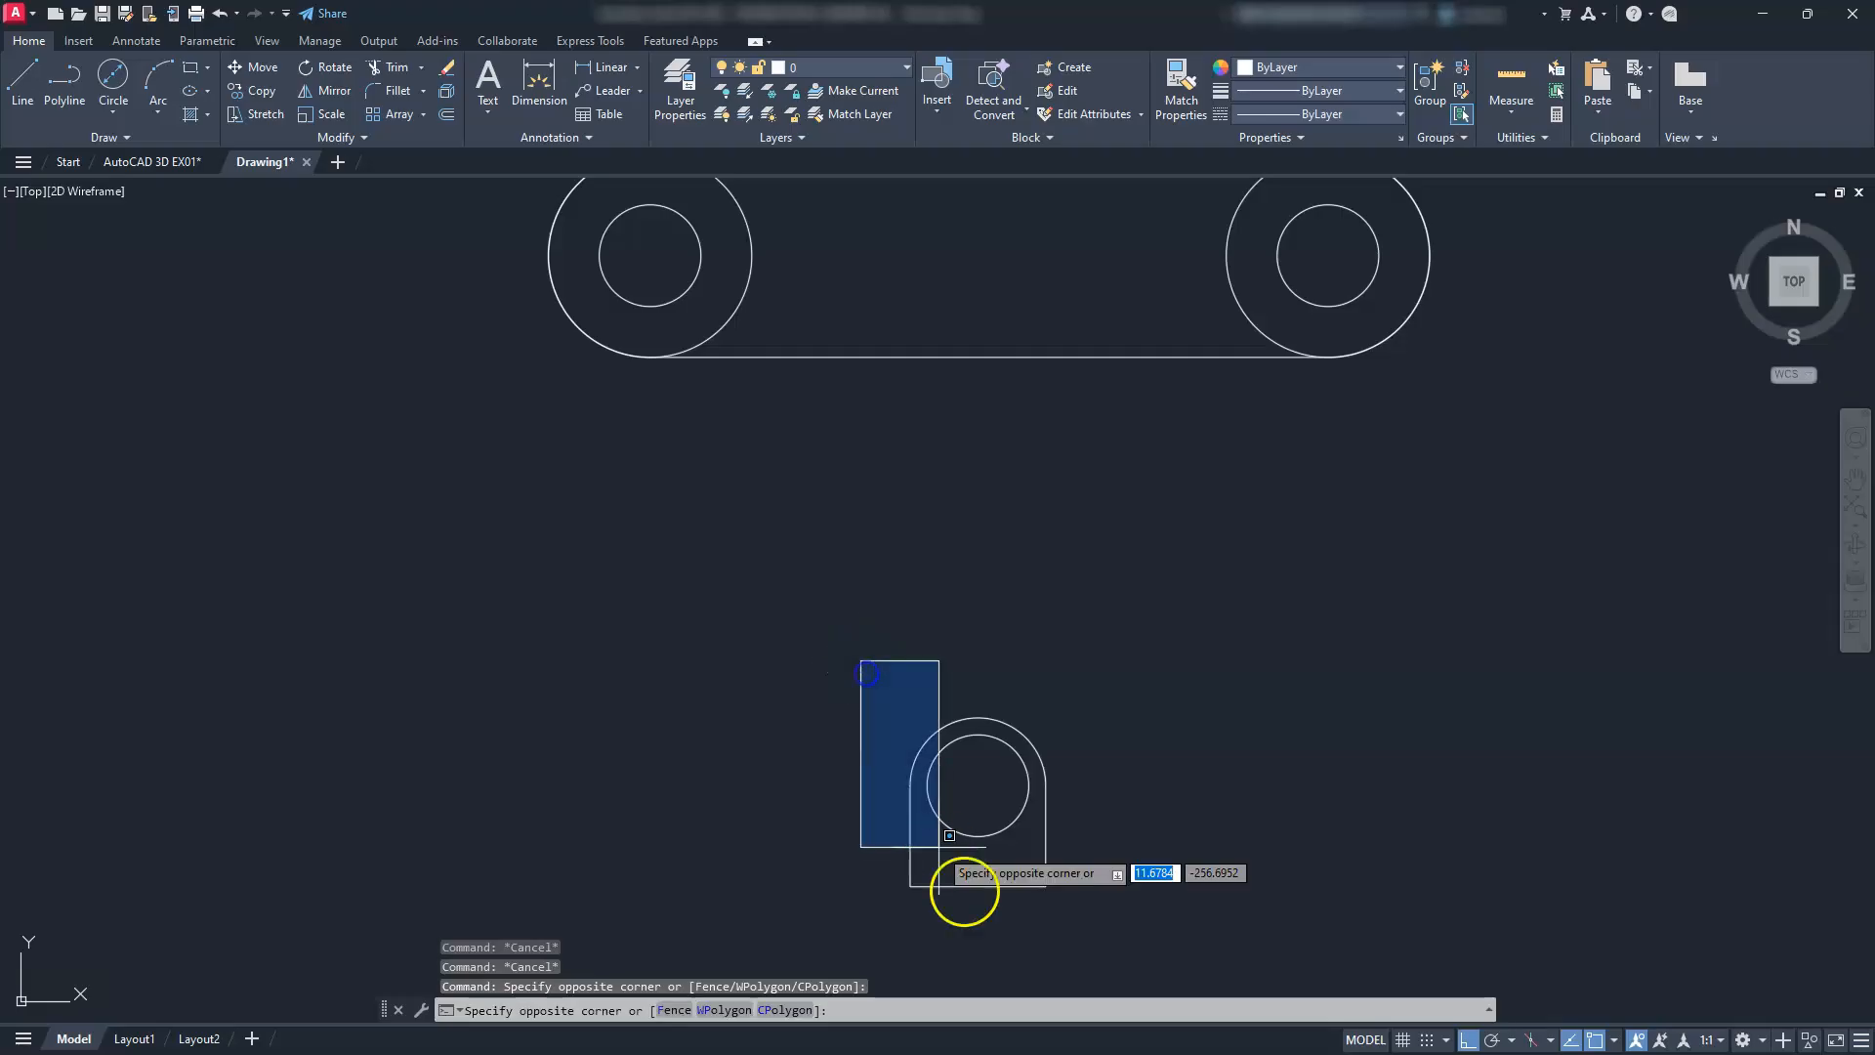
left_click(1128, 927)
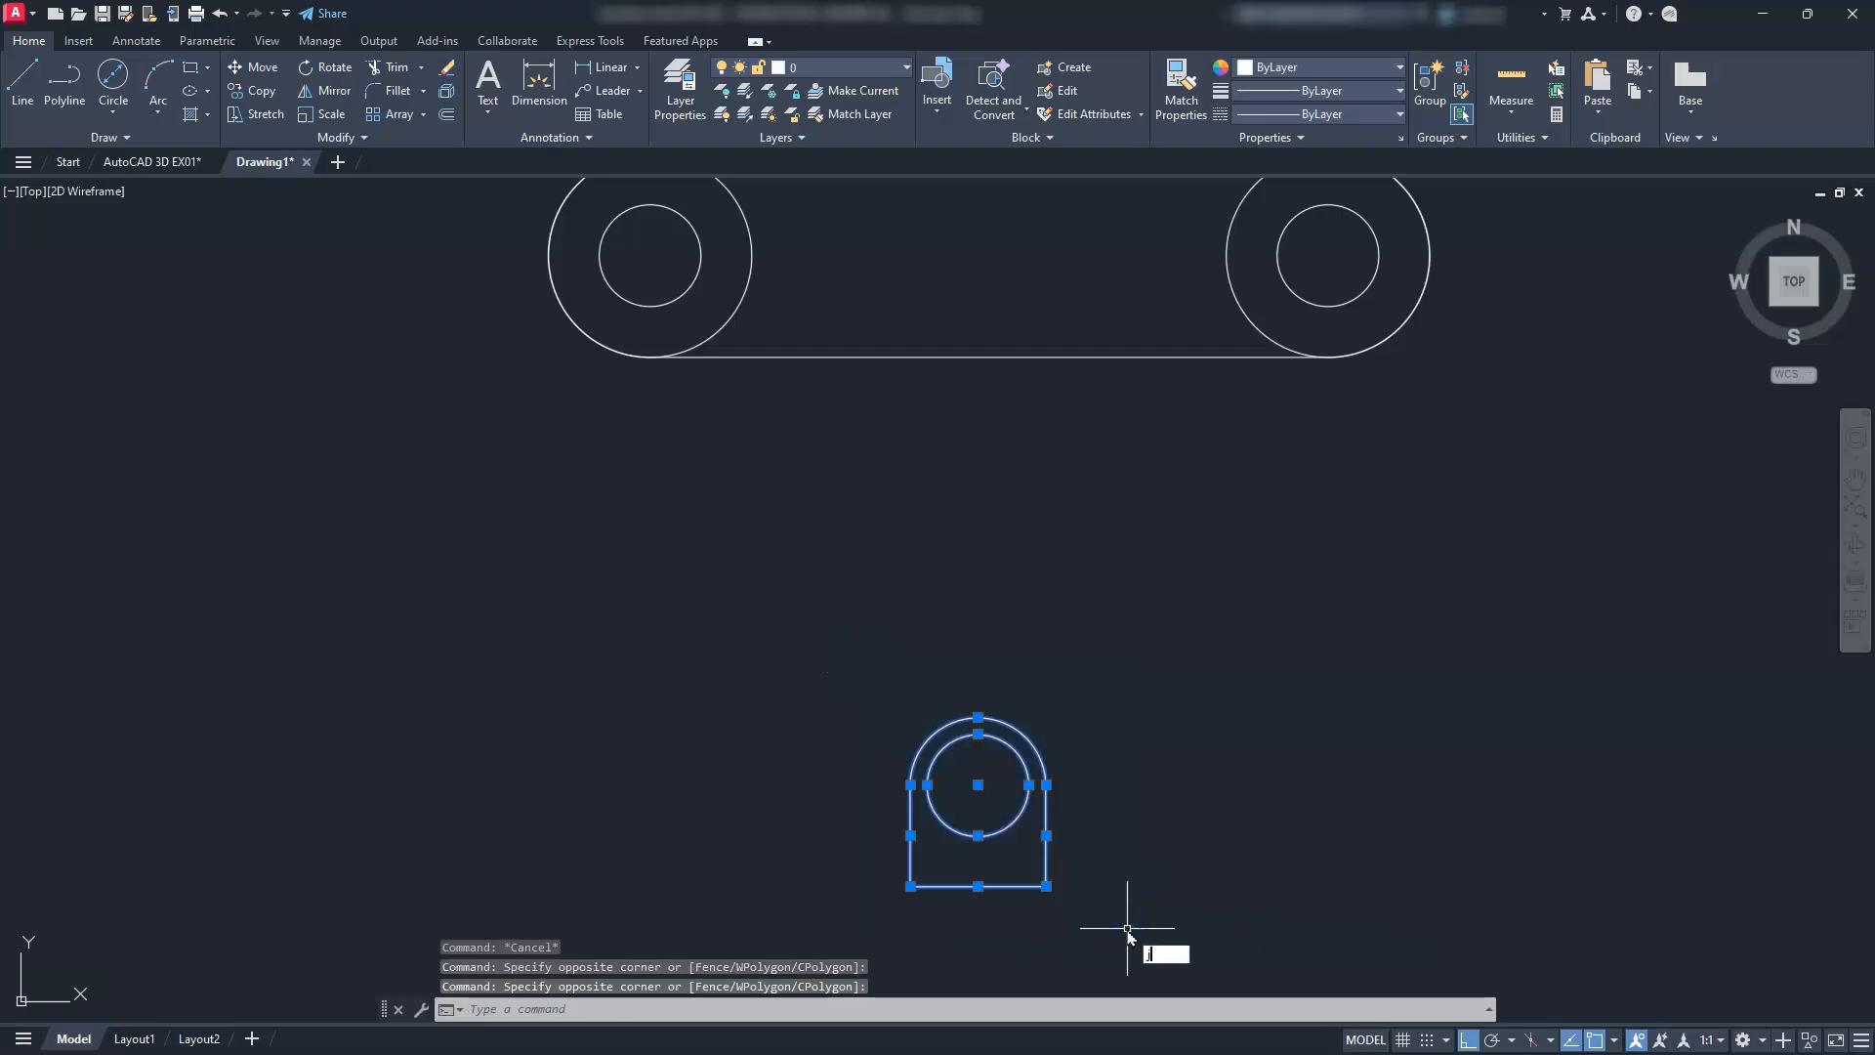
key("Return")
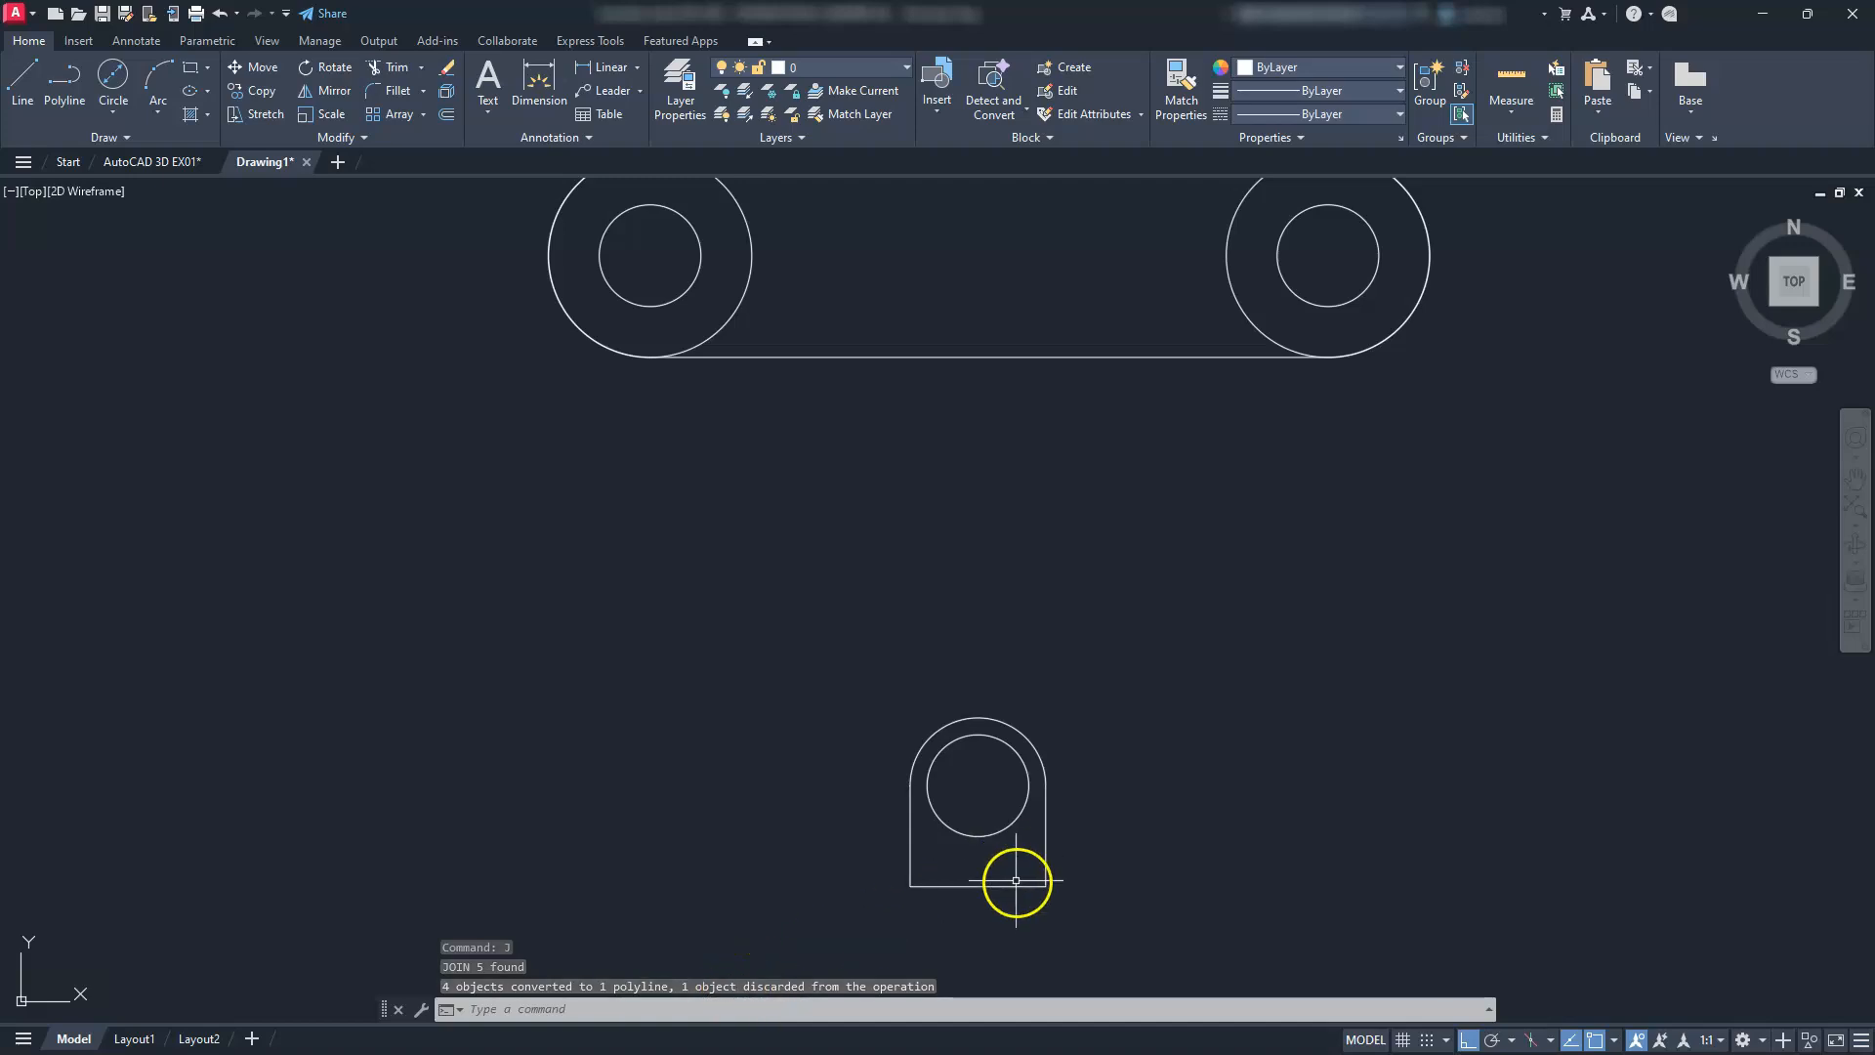
Check in the lug outline's properties whether its polyline is closed
left_click(1011, 886)
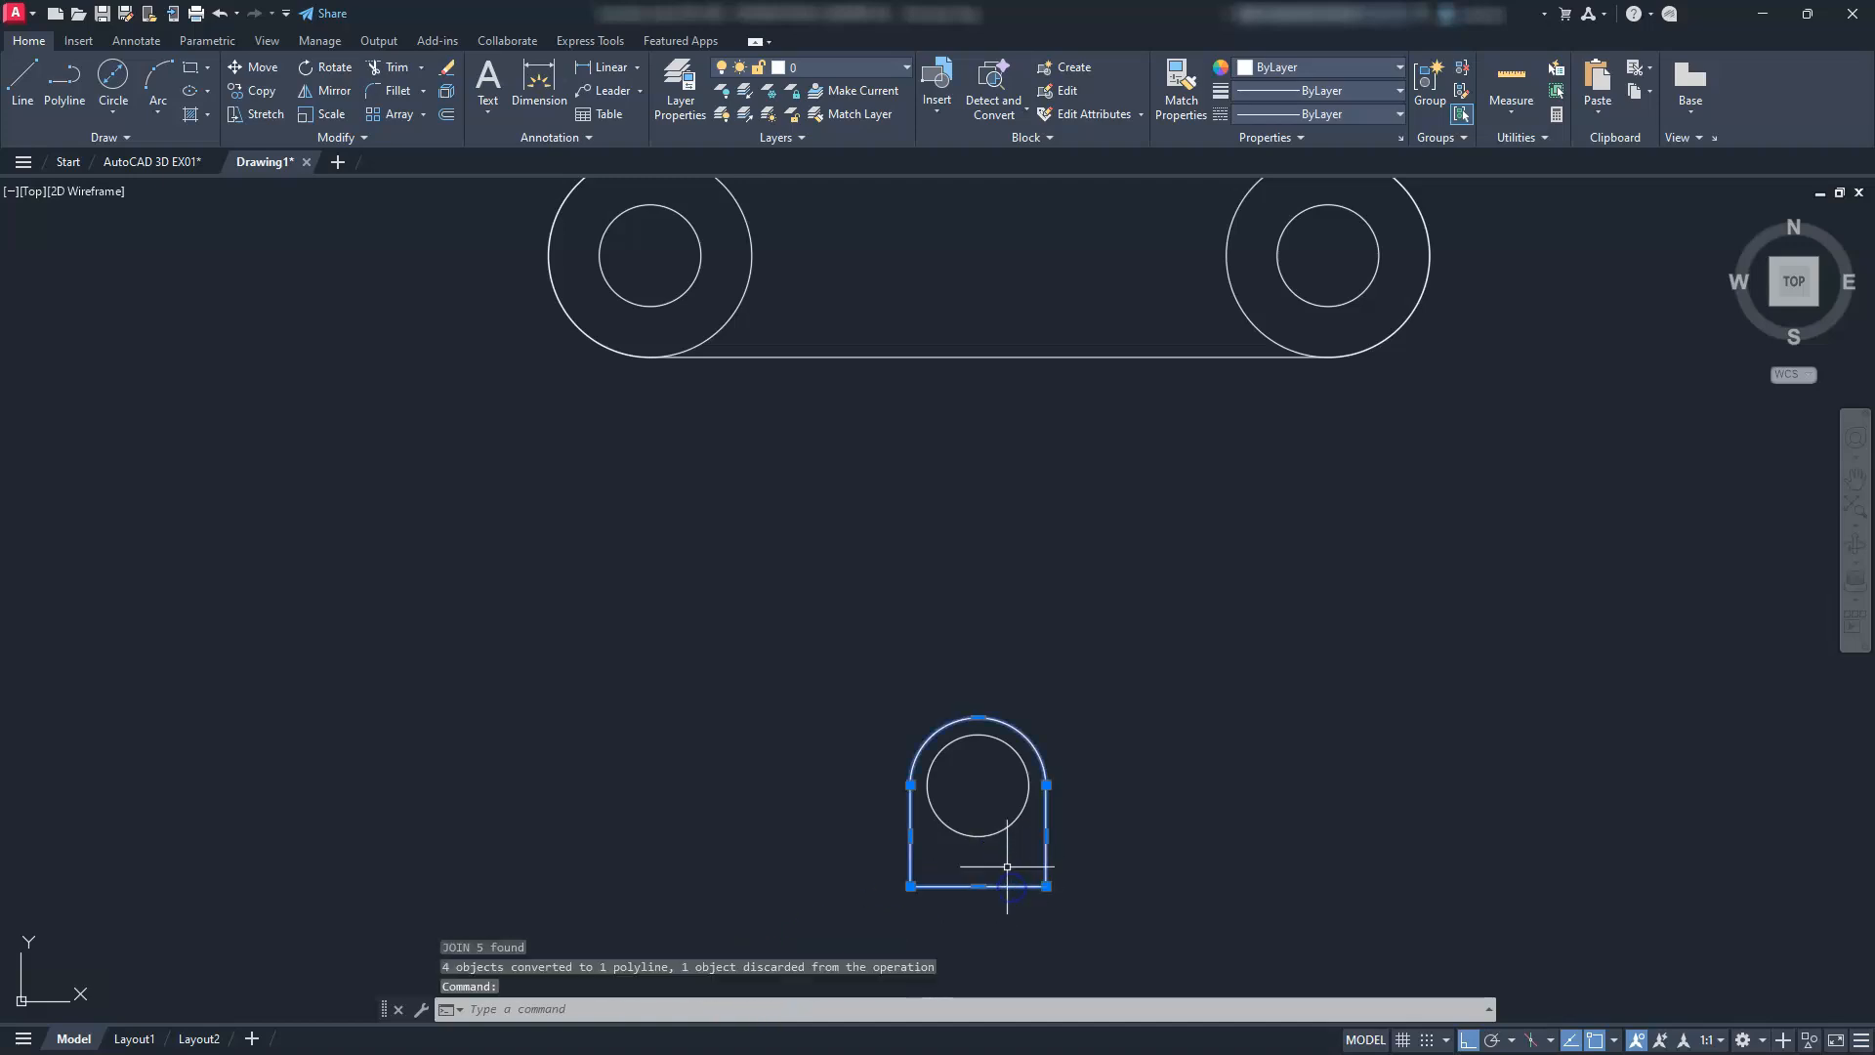
right_click(1002, 887)
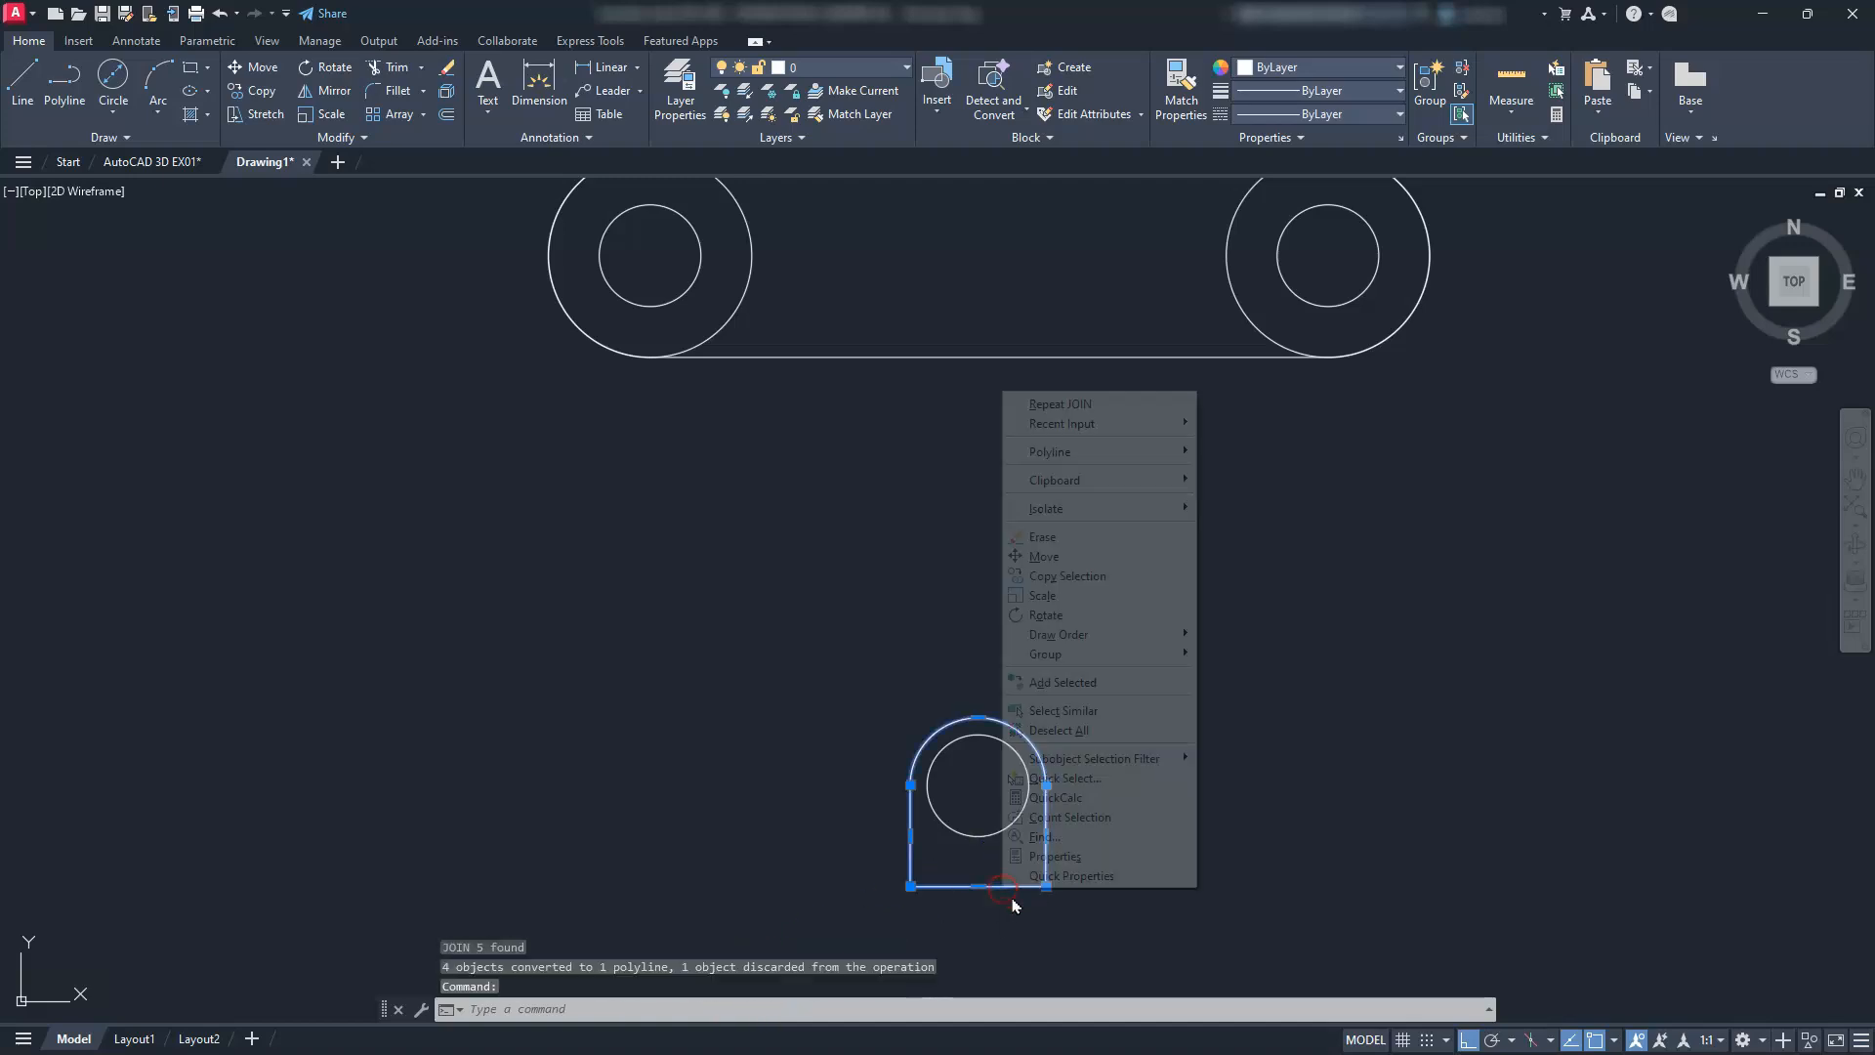
left_click(1047, 856)
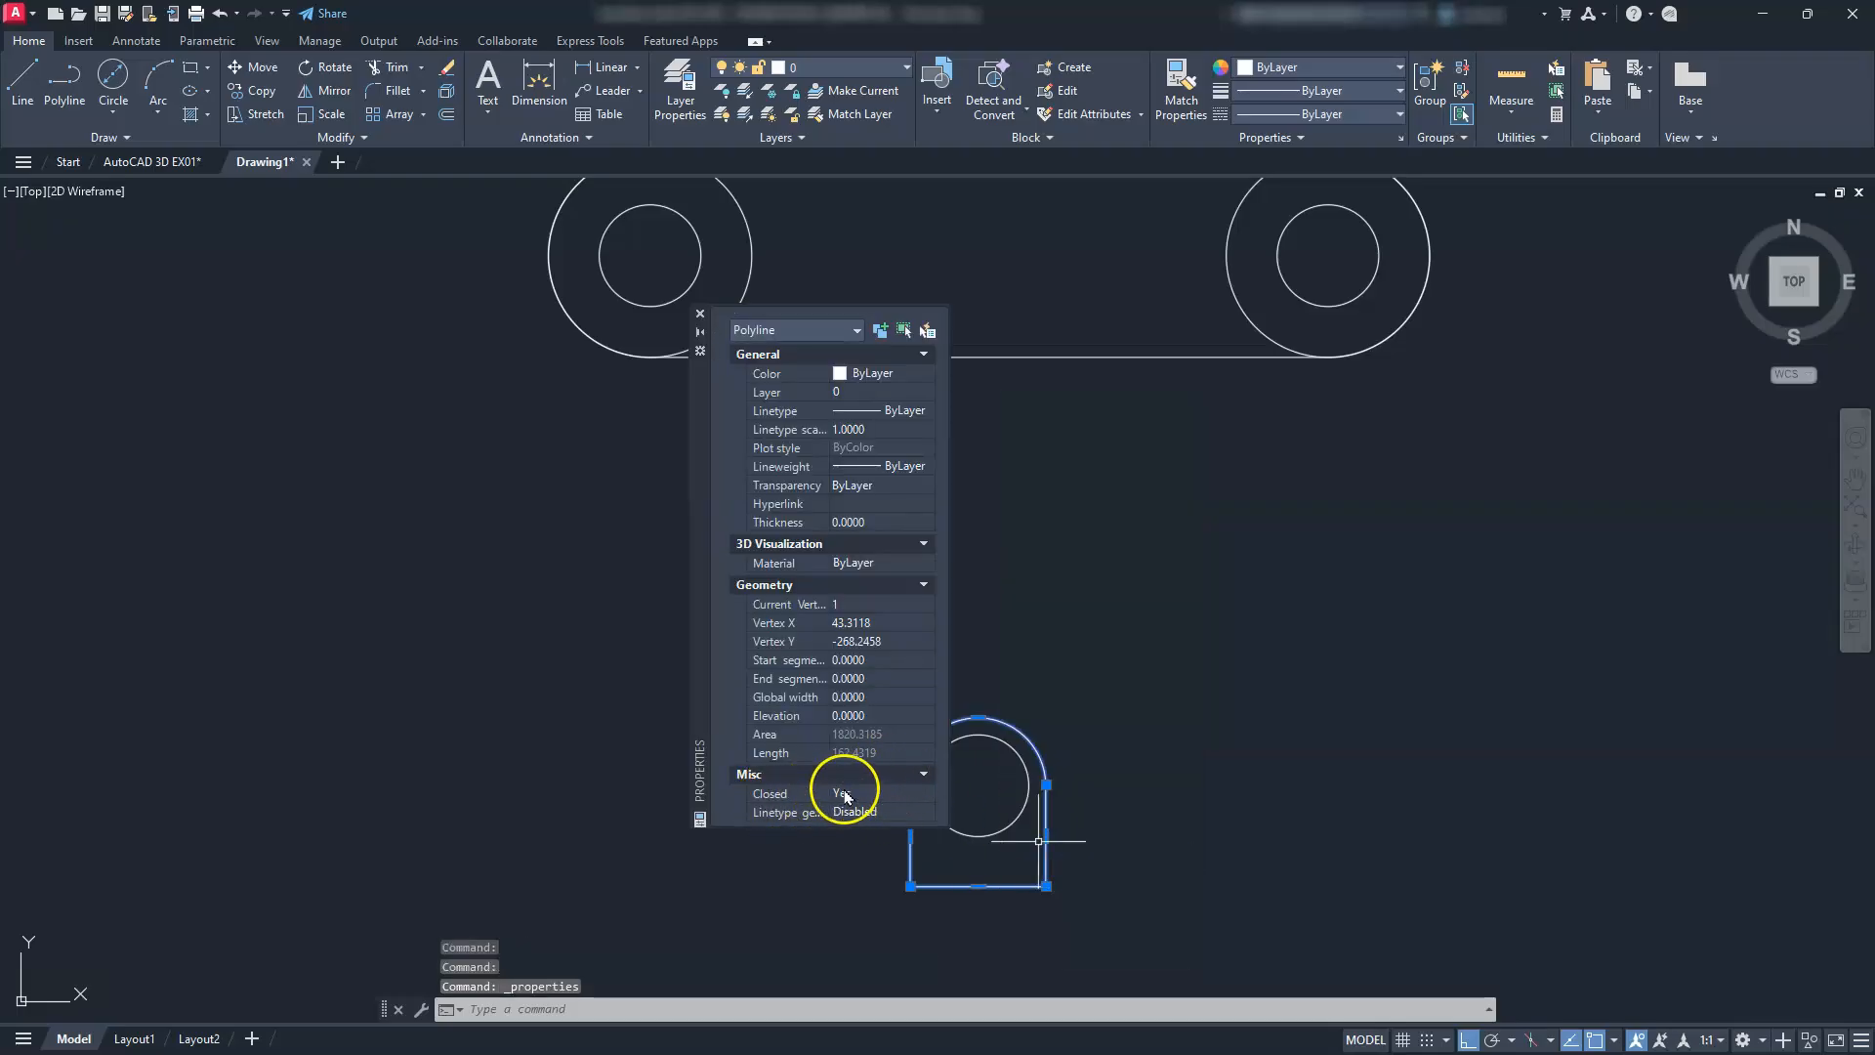
left_click(699, 313)
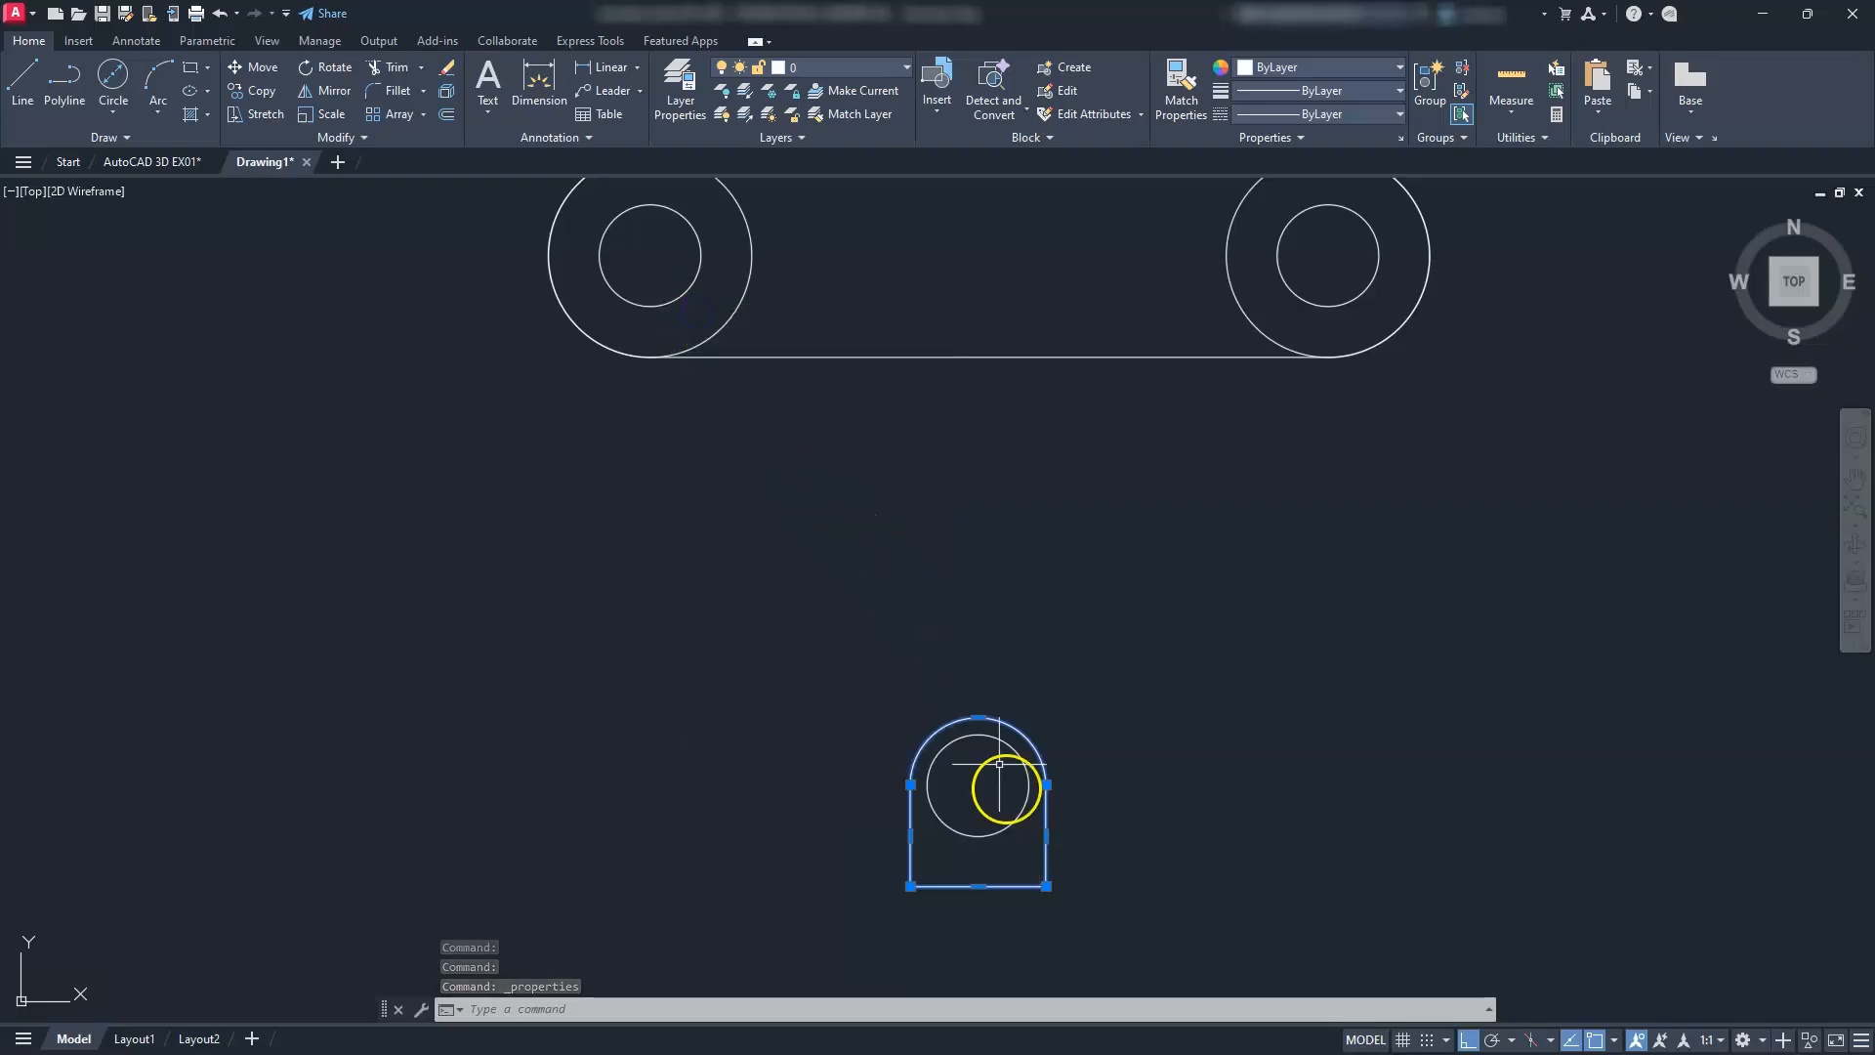
scroll(999, 764, "down", 4)
key("Escape")
key("Escape")
key("Escape")
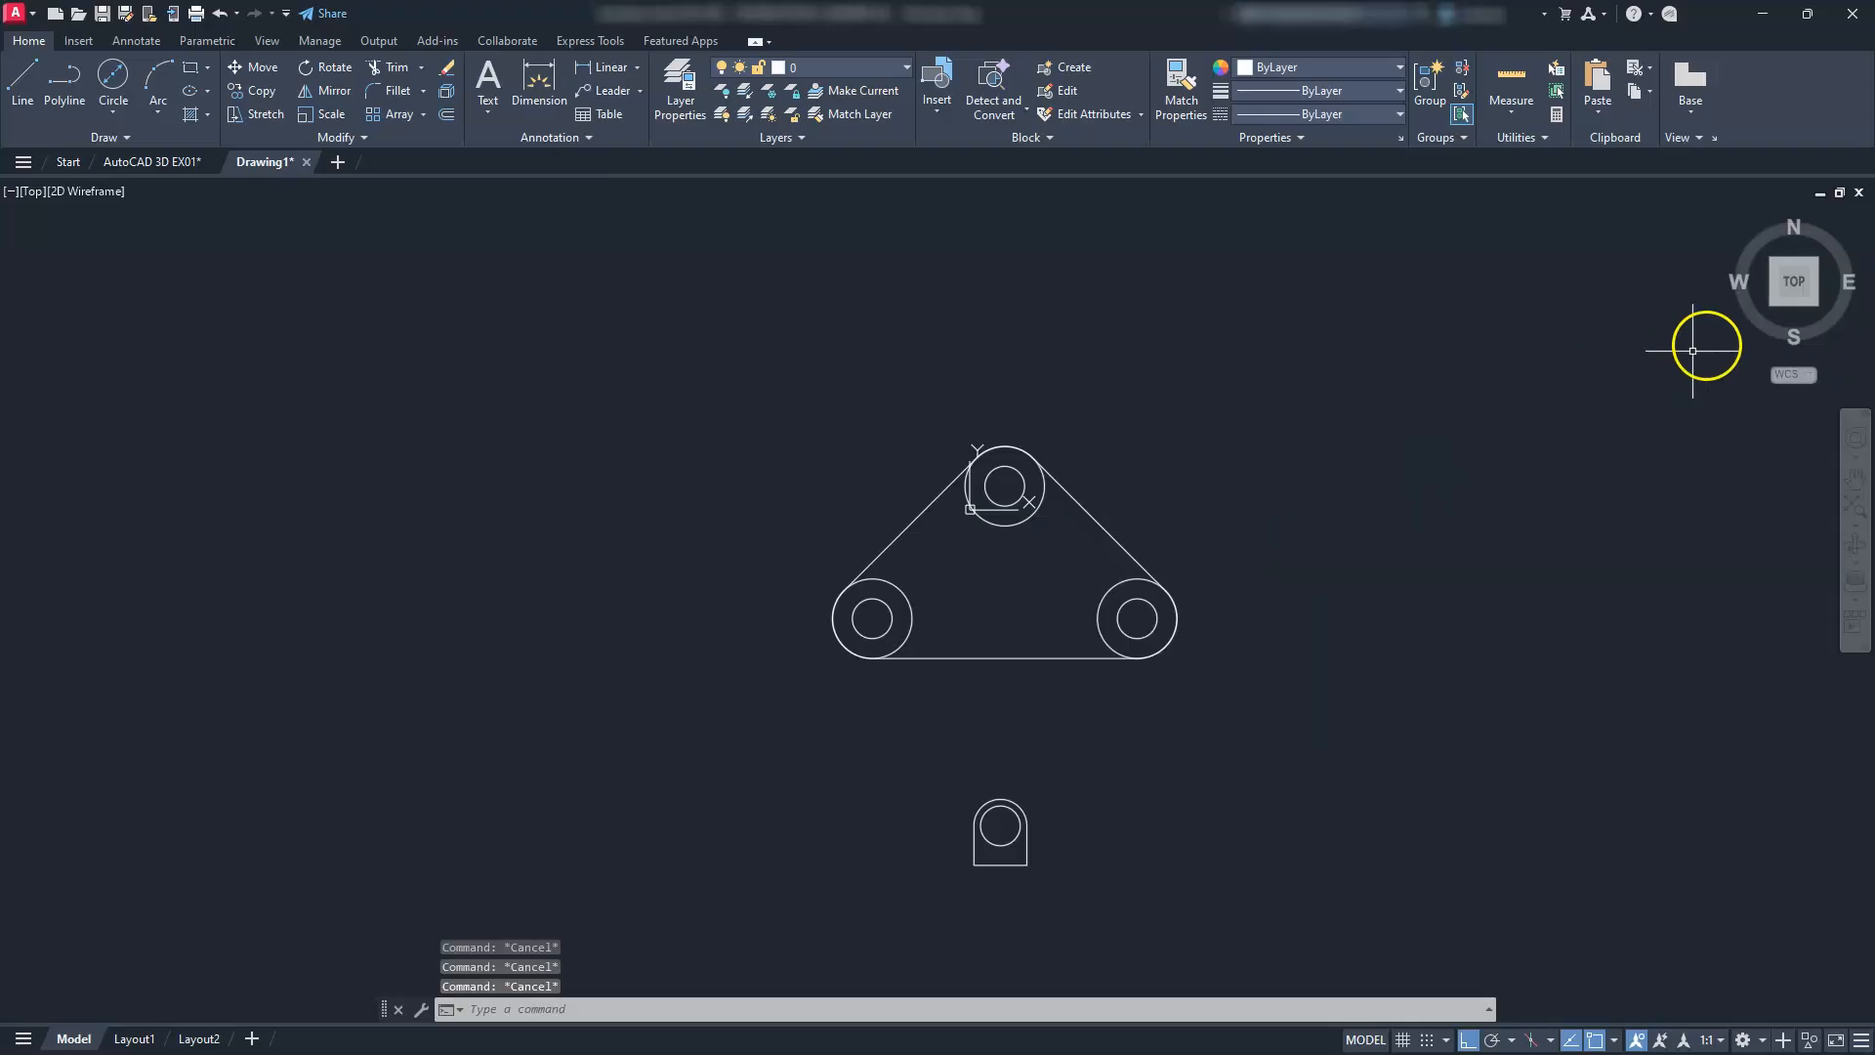
Switch to the southeast isometric view and set the visual style to Wireframe
left_click(1774, 303)
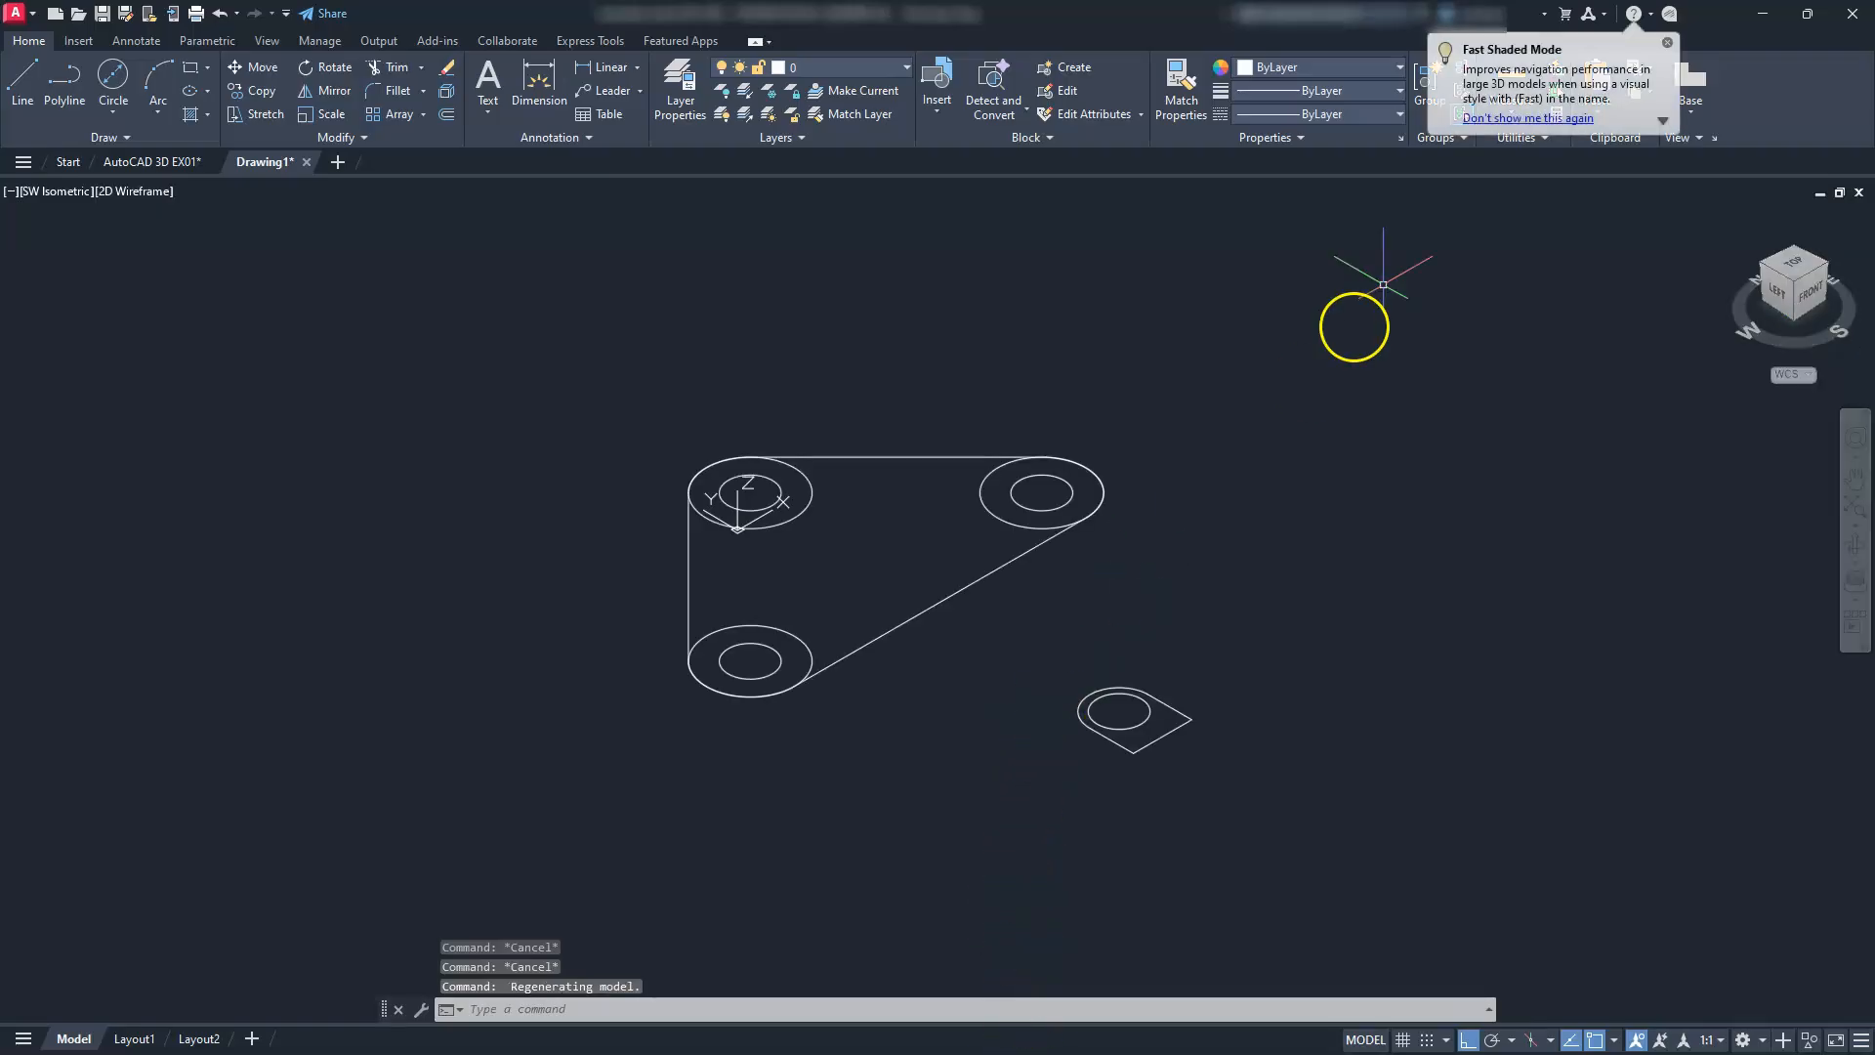
left_click(1669, 42)
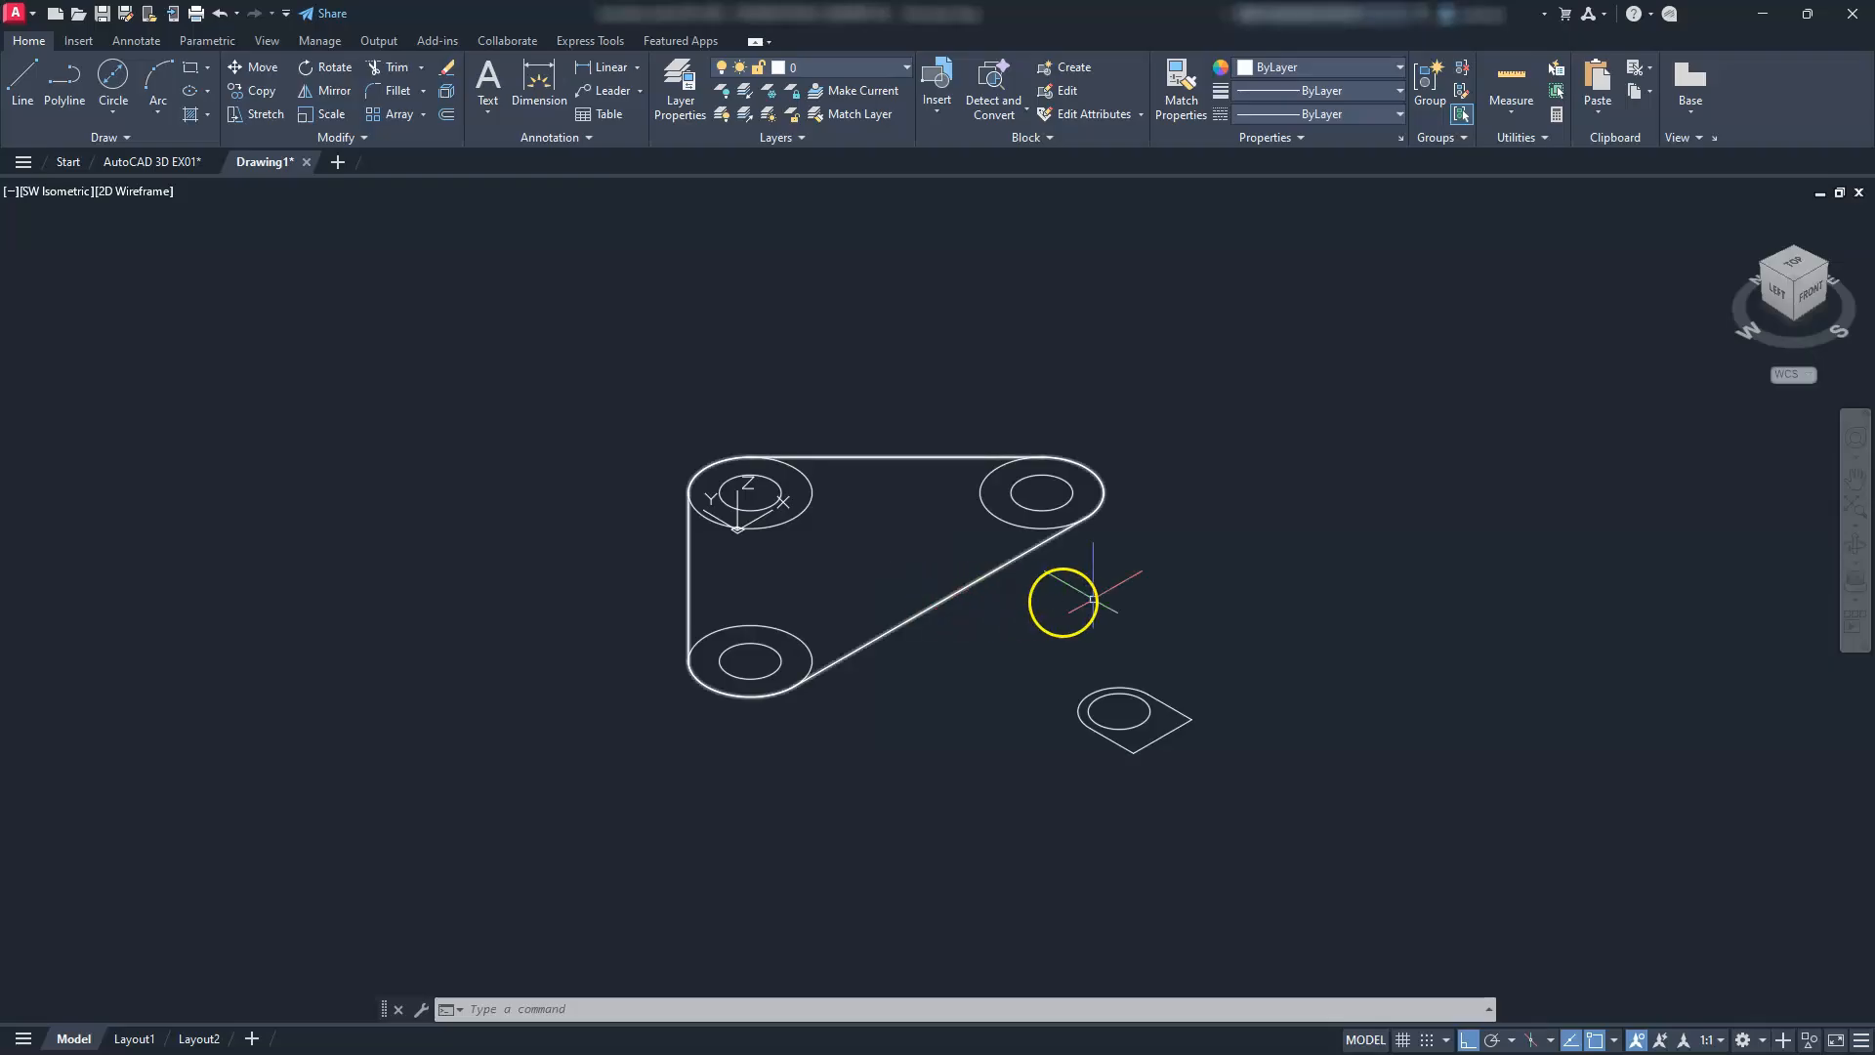
left_click(1829, 270)
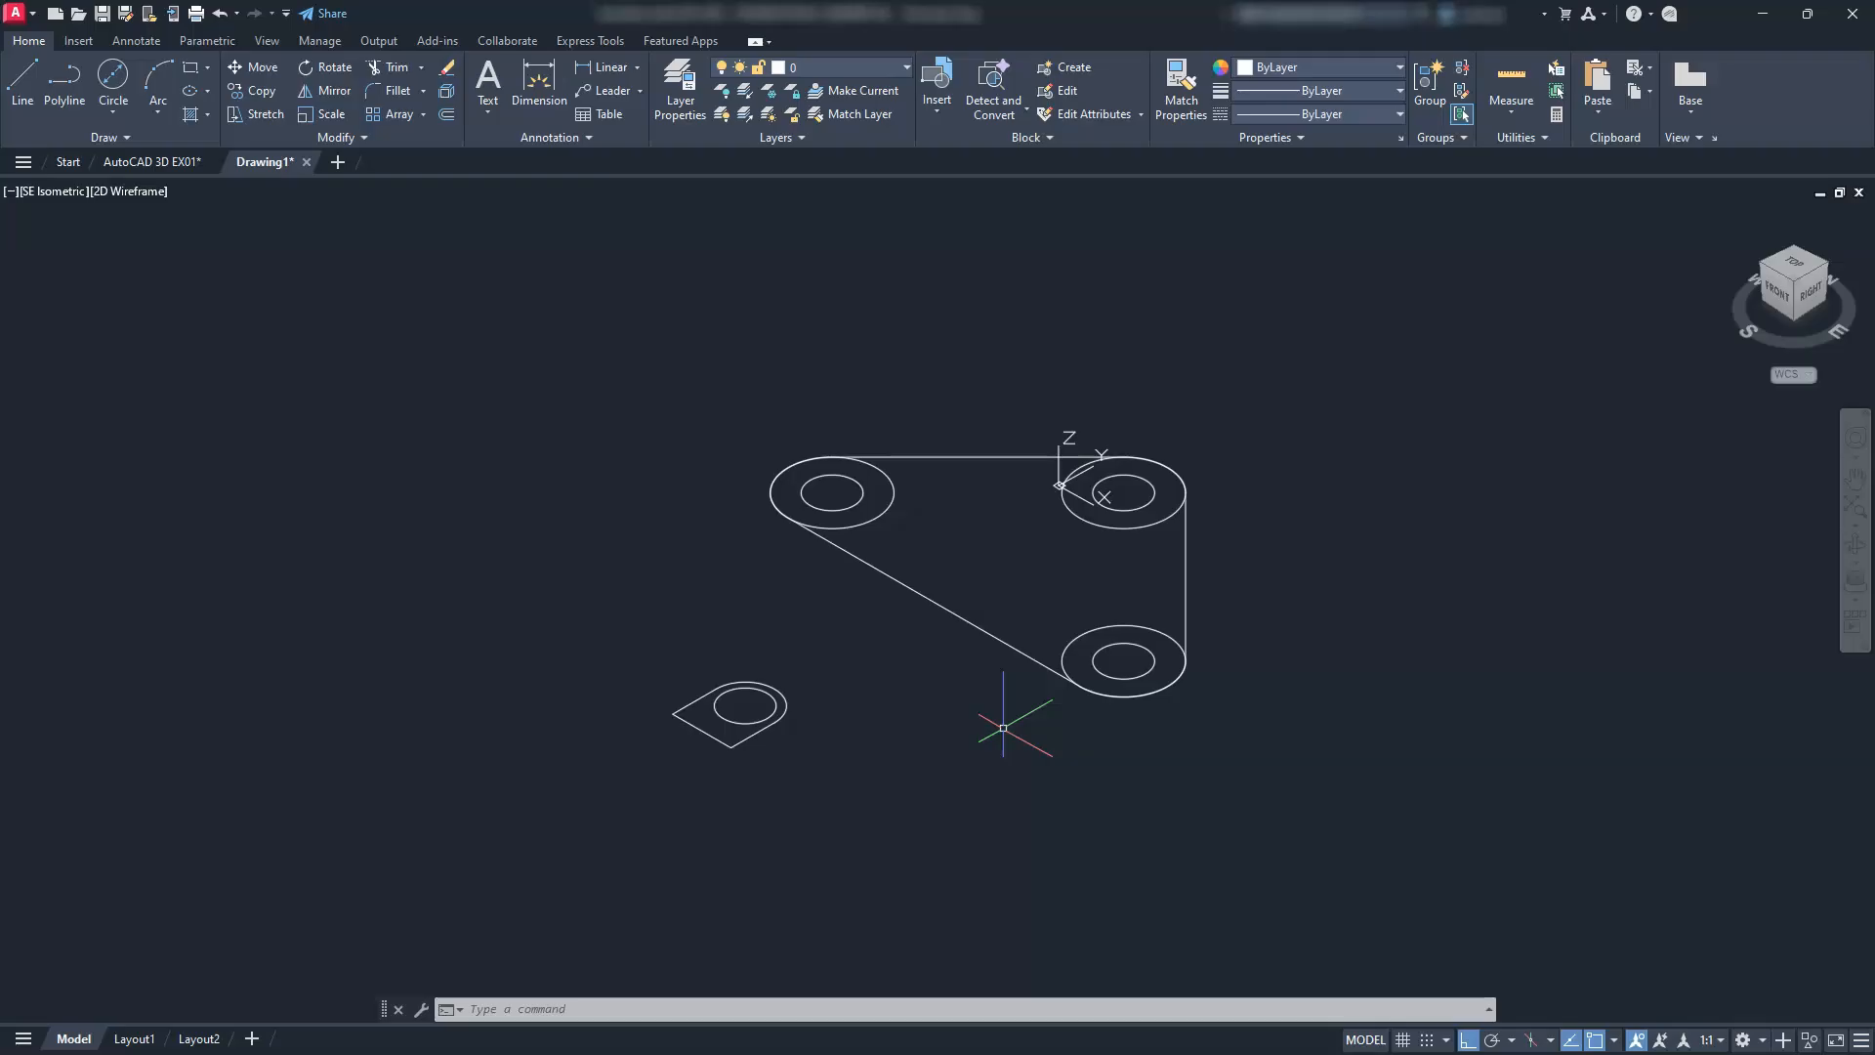
left_click(121, 195)
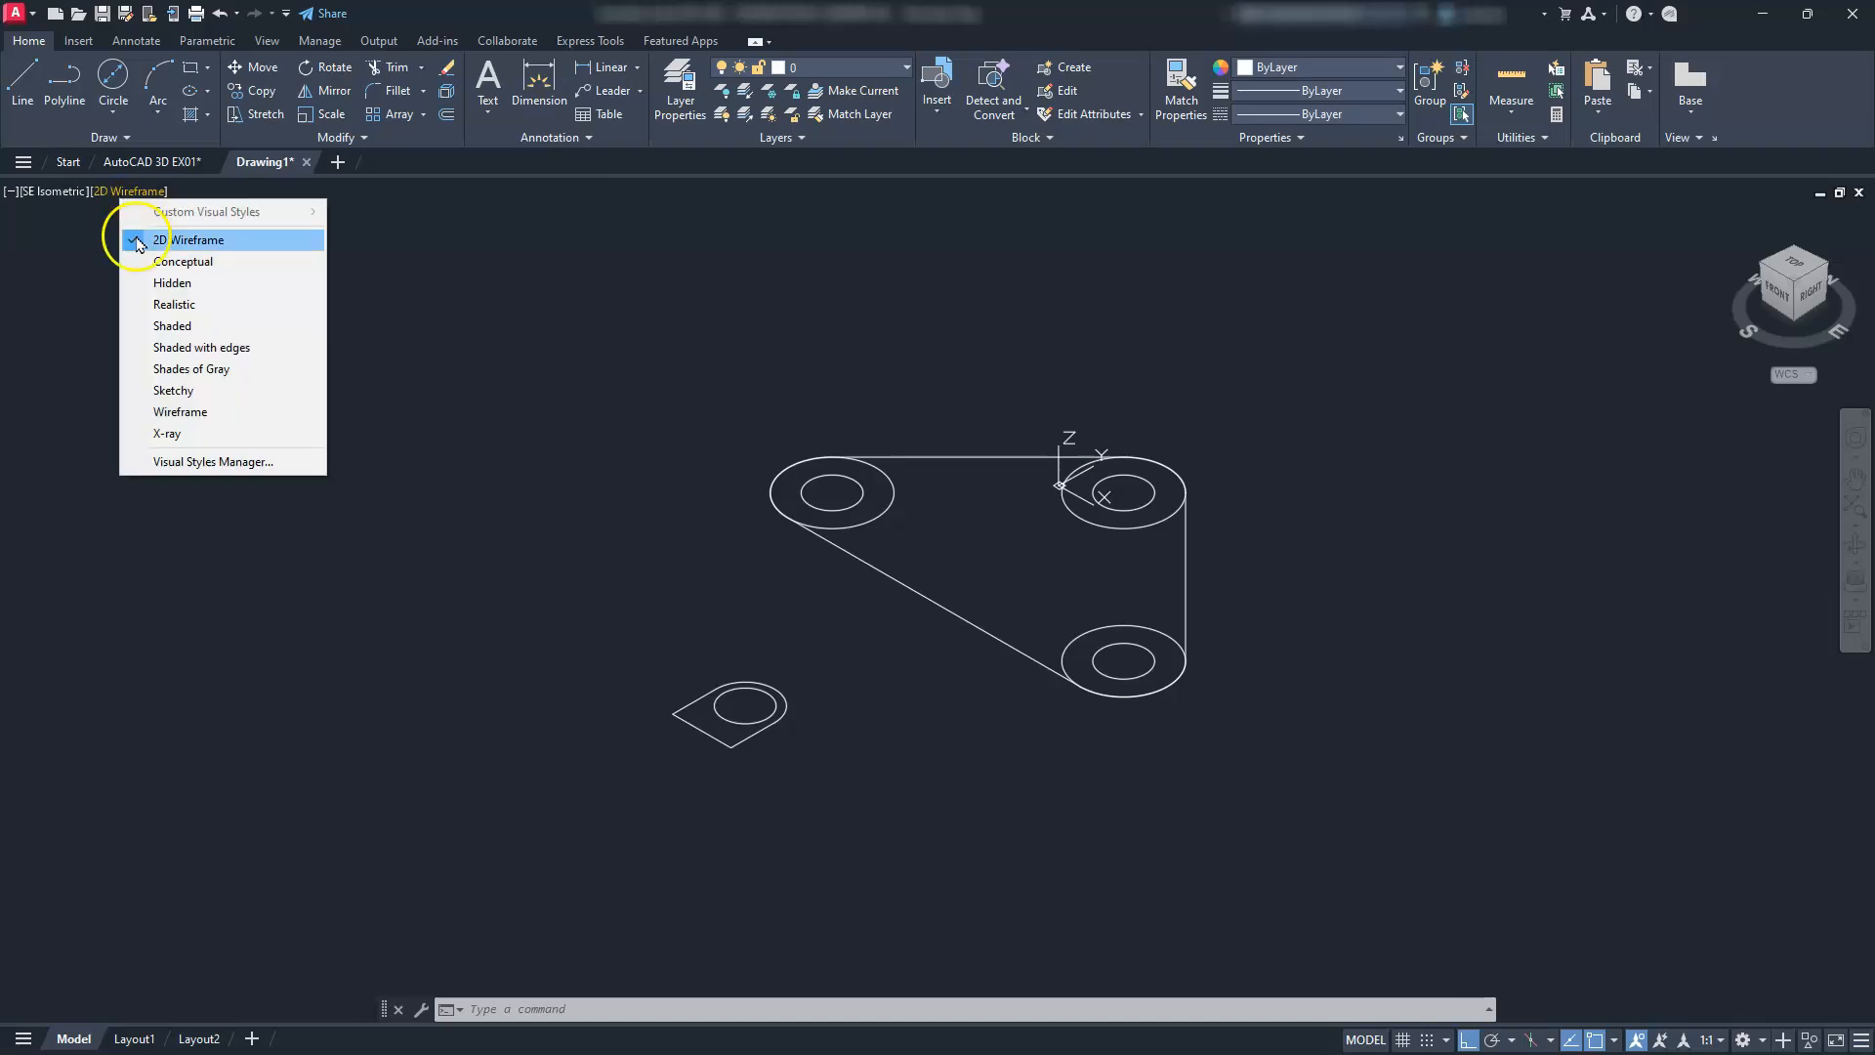
left_click(183, 412)
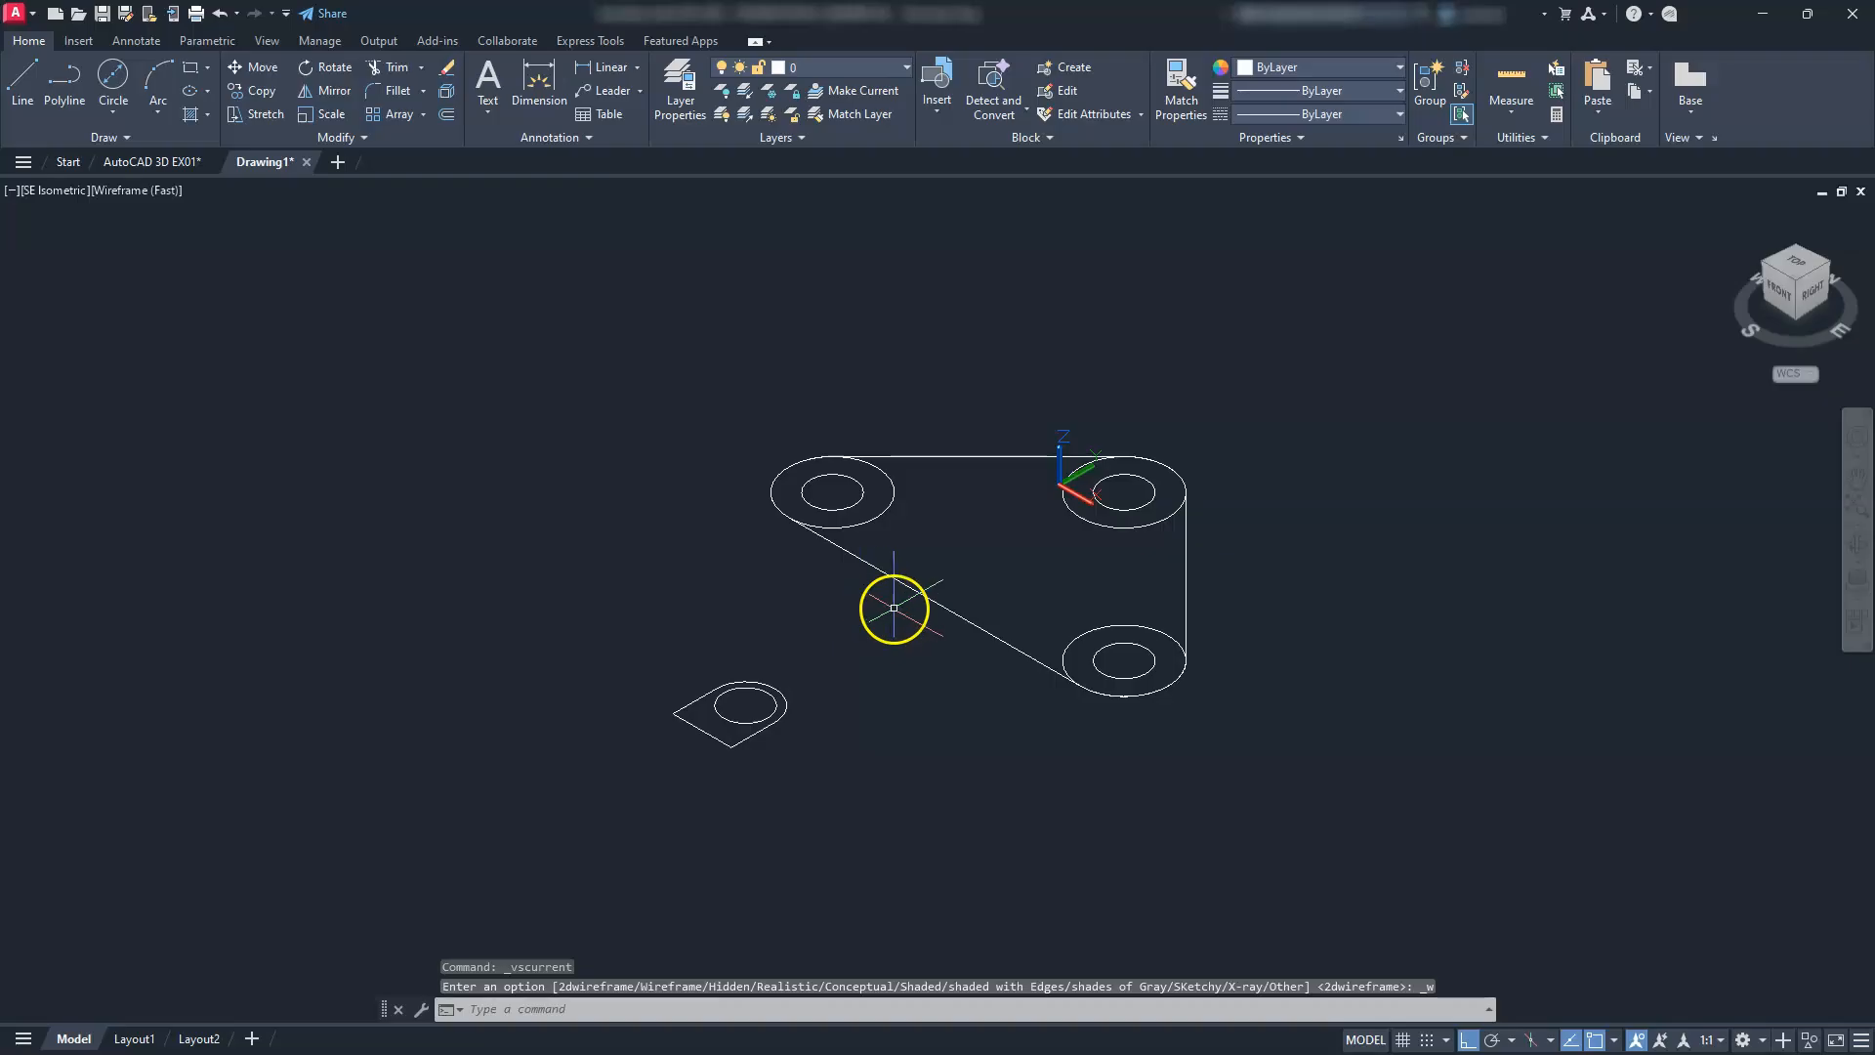
left_click(940, 598)
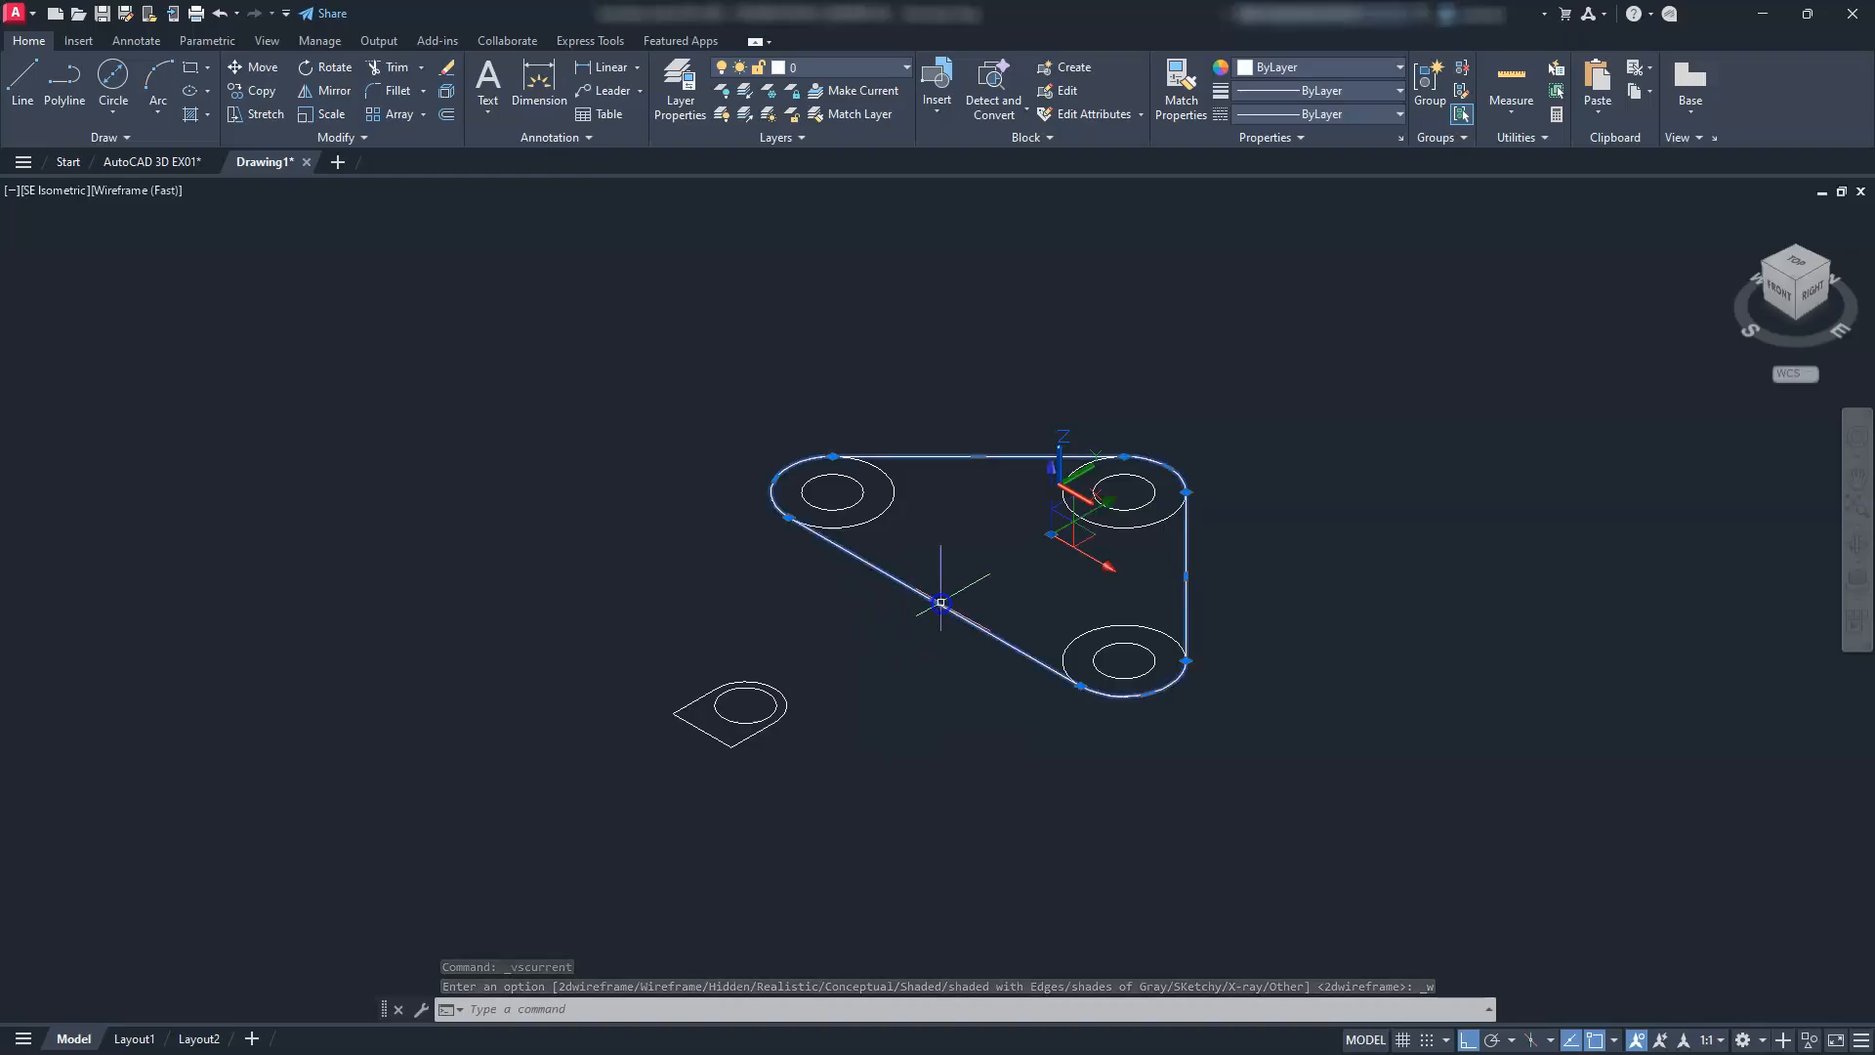
right_click(1025, 545)
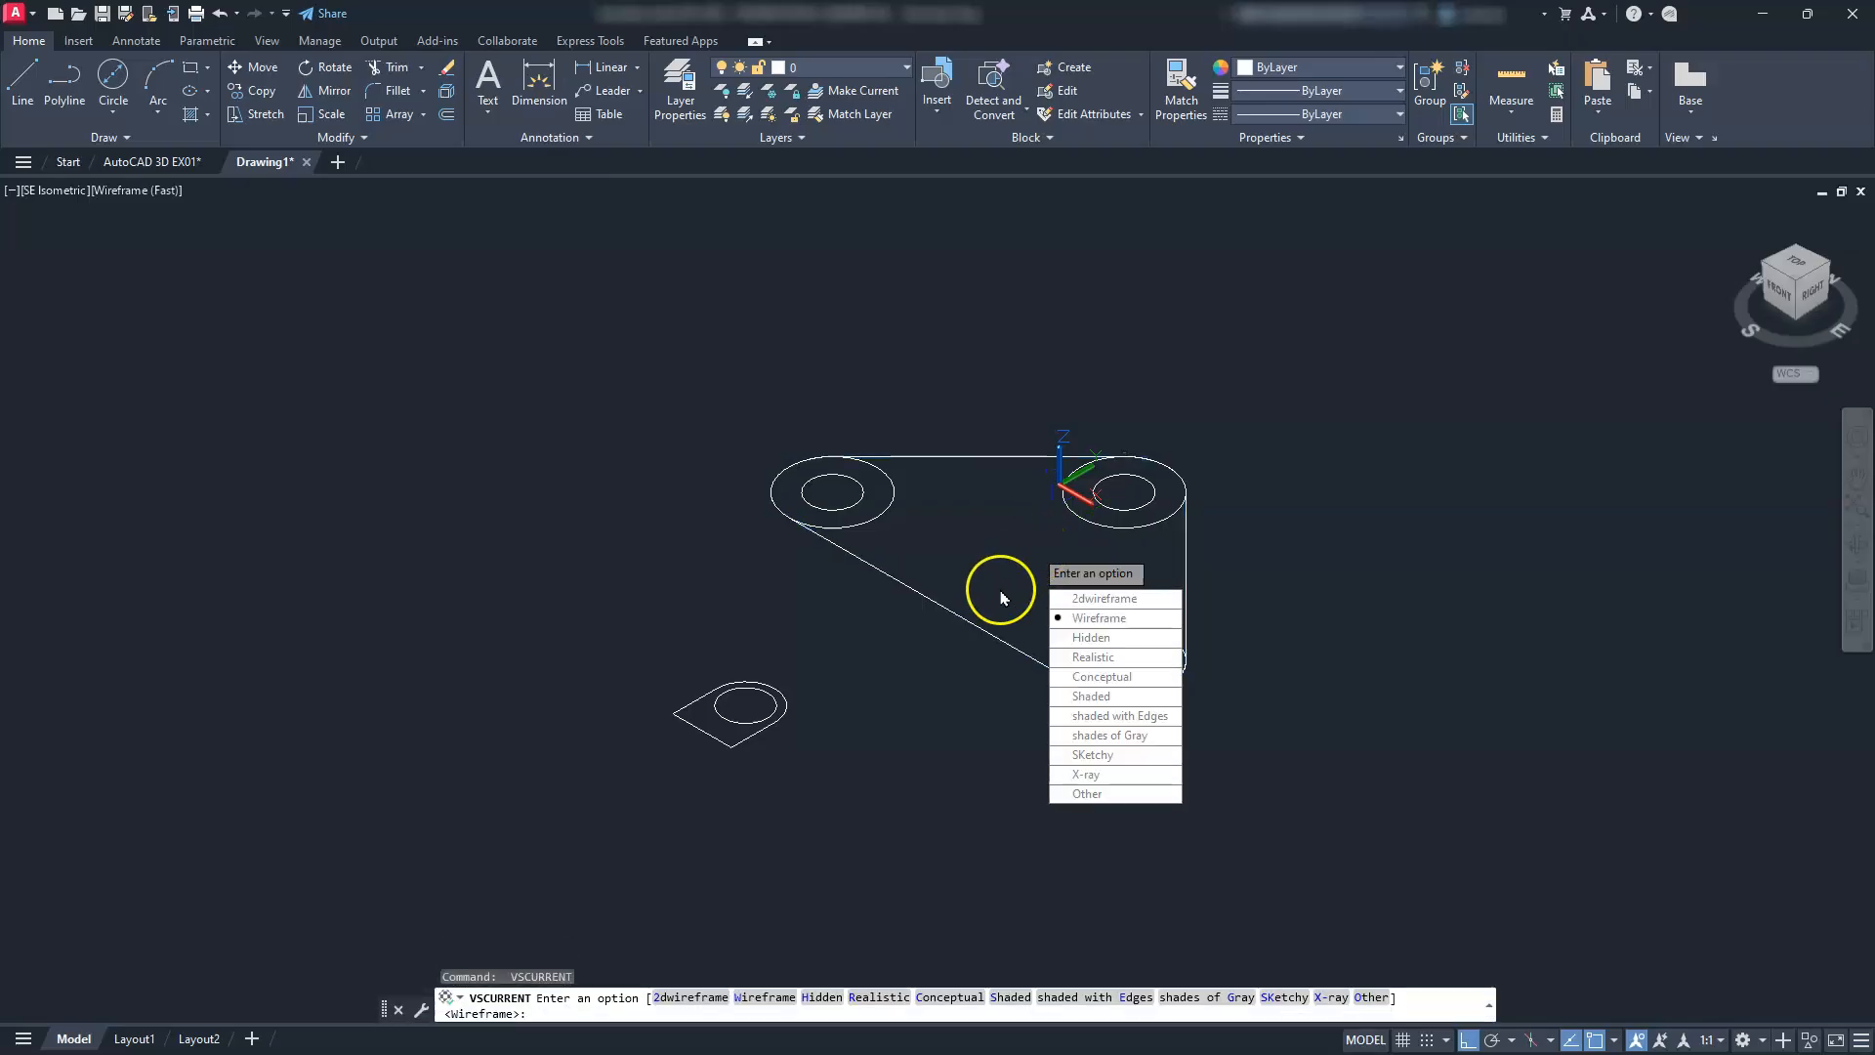
key("Escape")
key("Escape")
key("Escape")
left_click(967, 612)
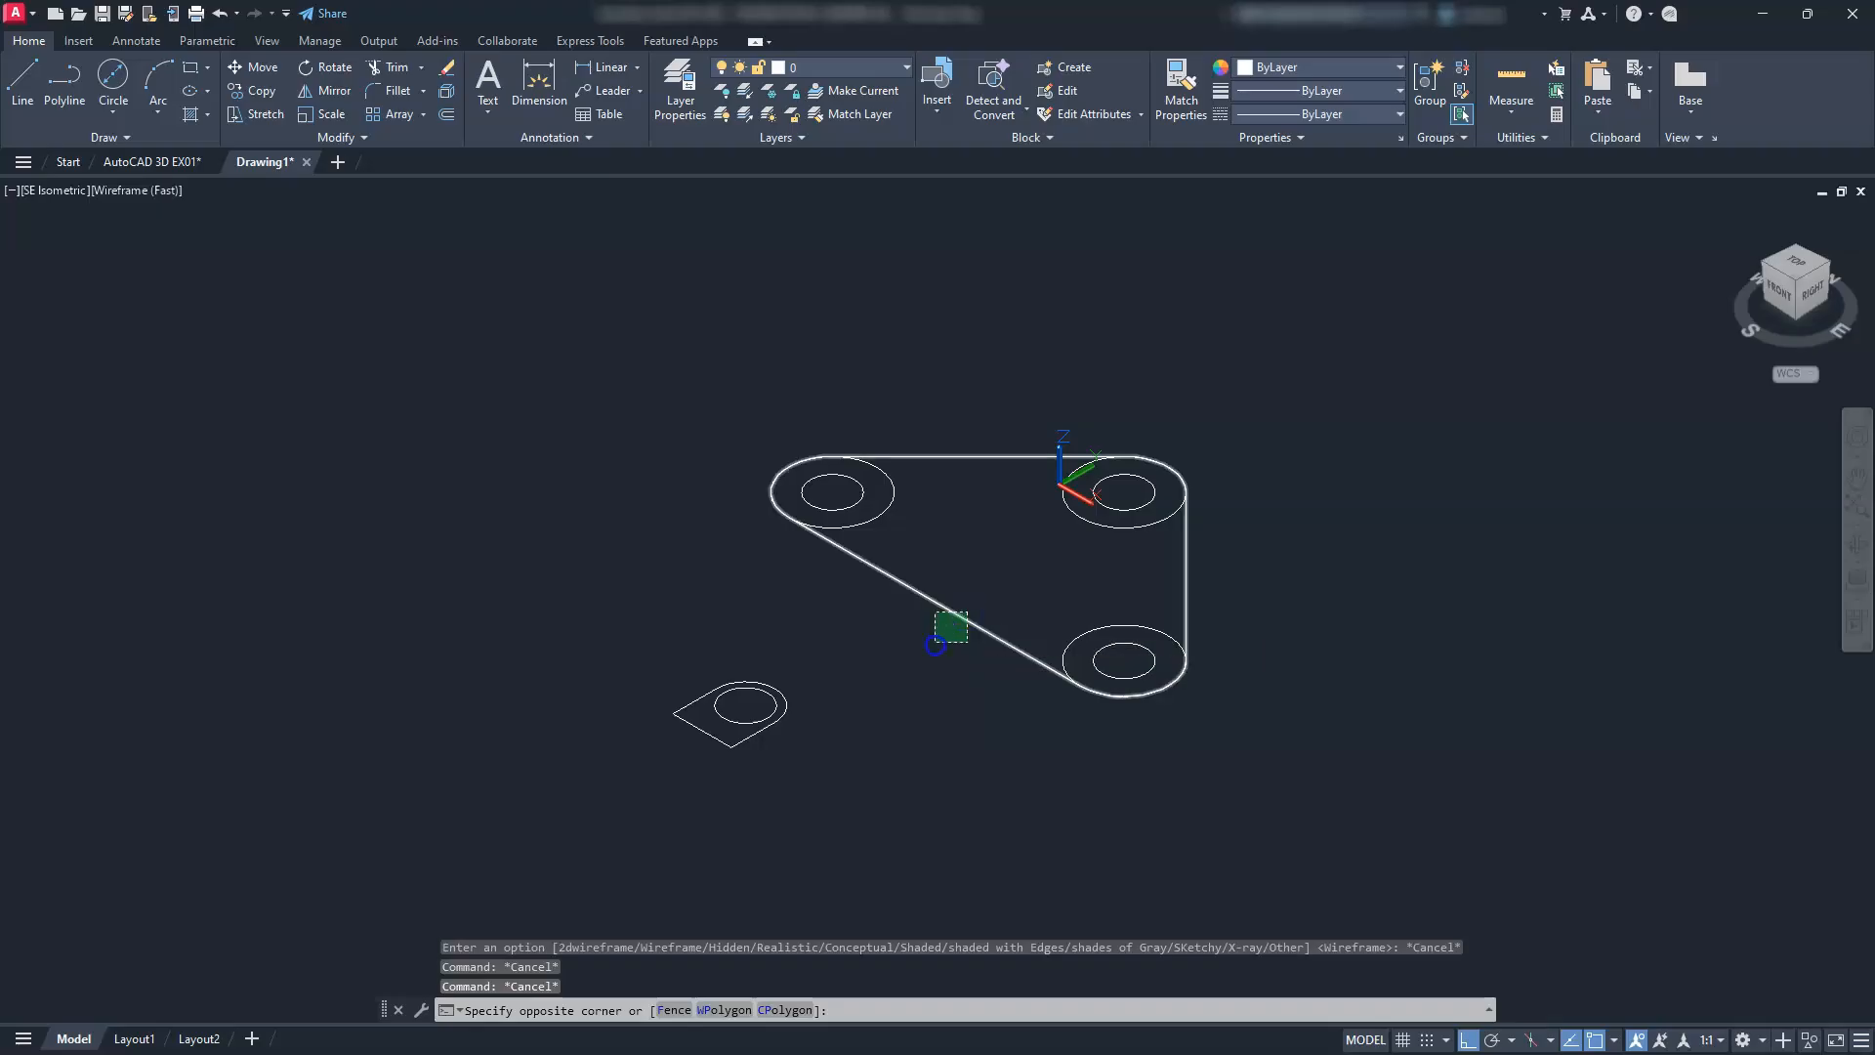
left_click(934, 644)
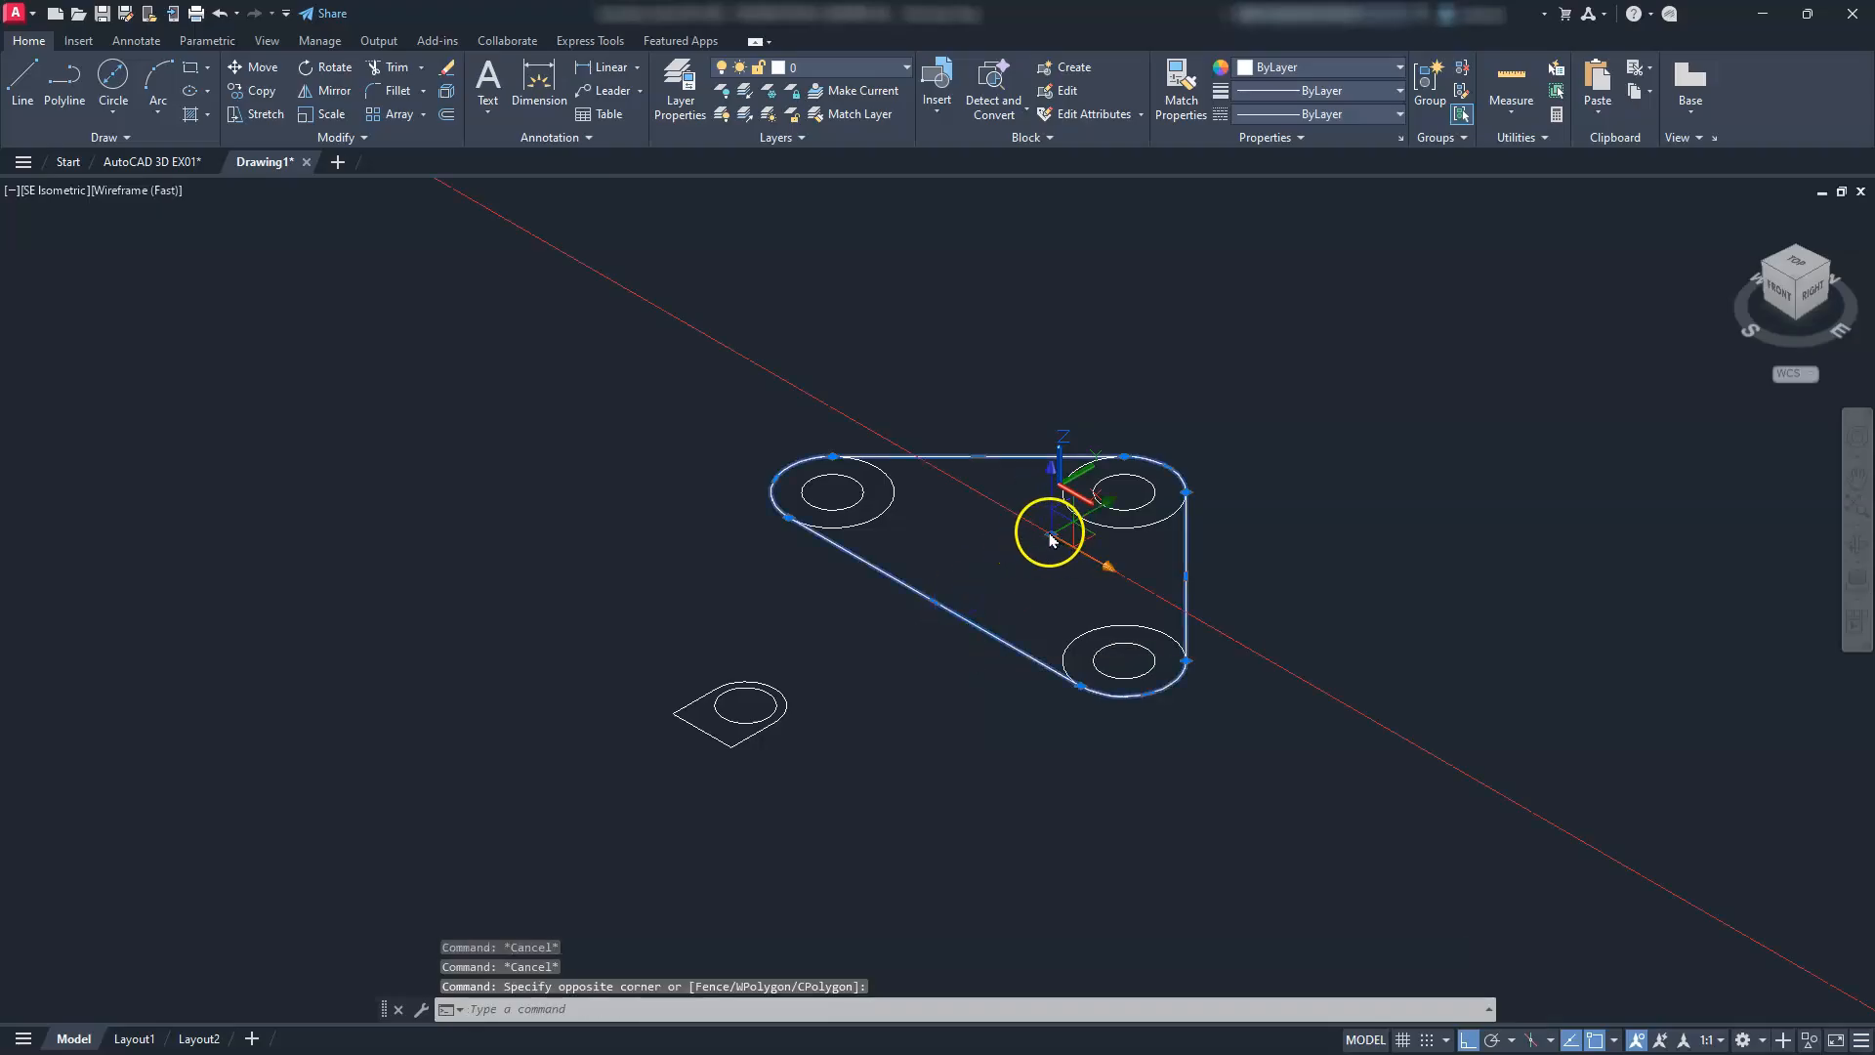
right_click(1049, 536)
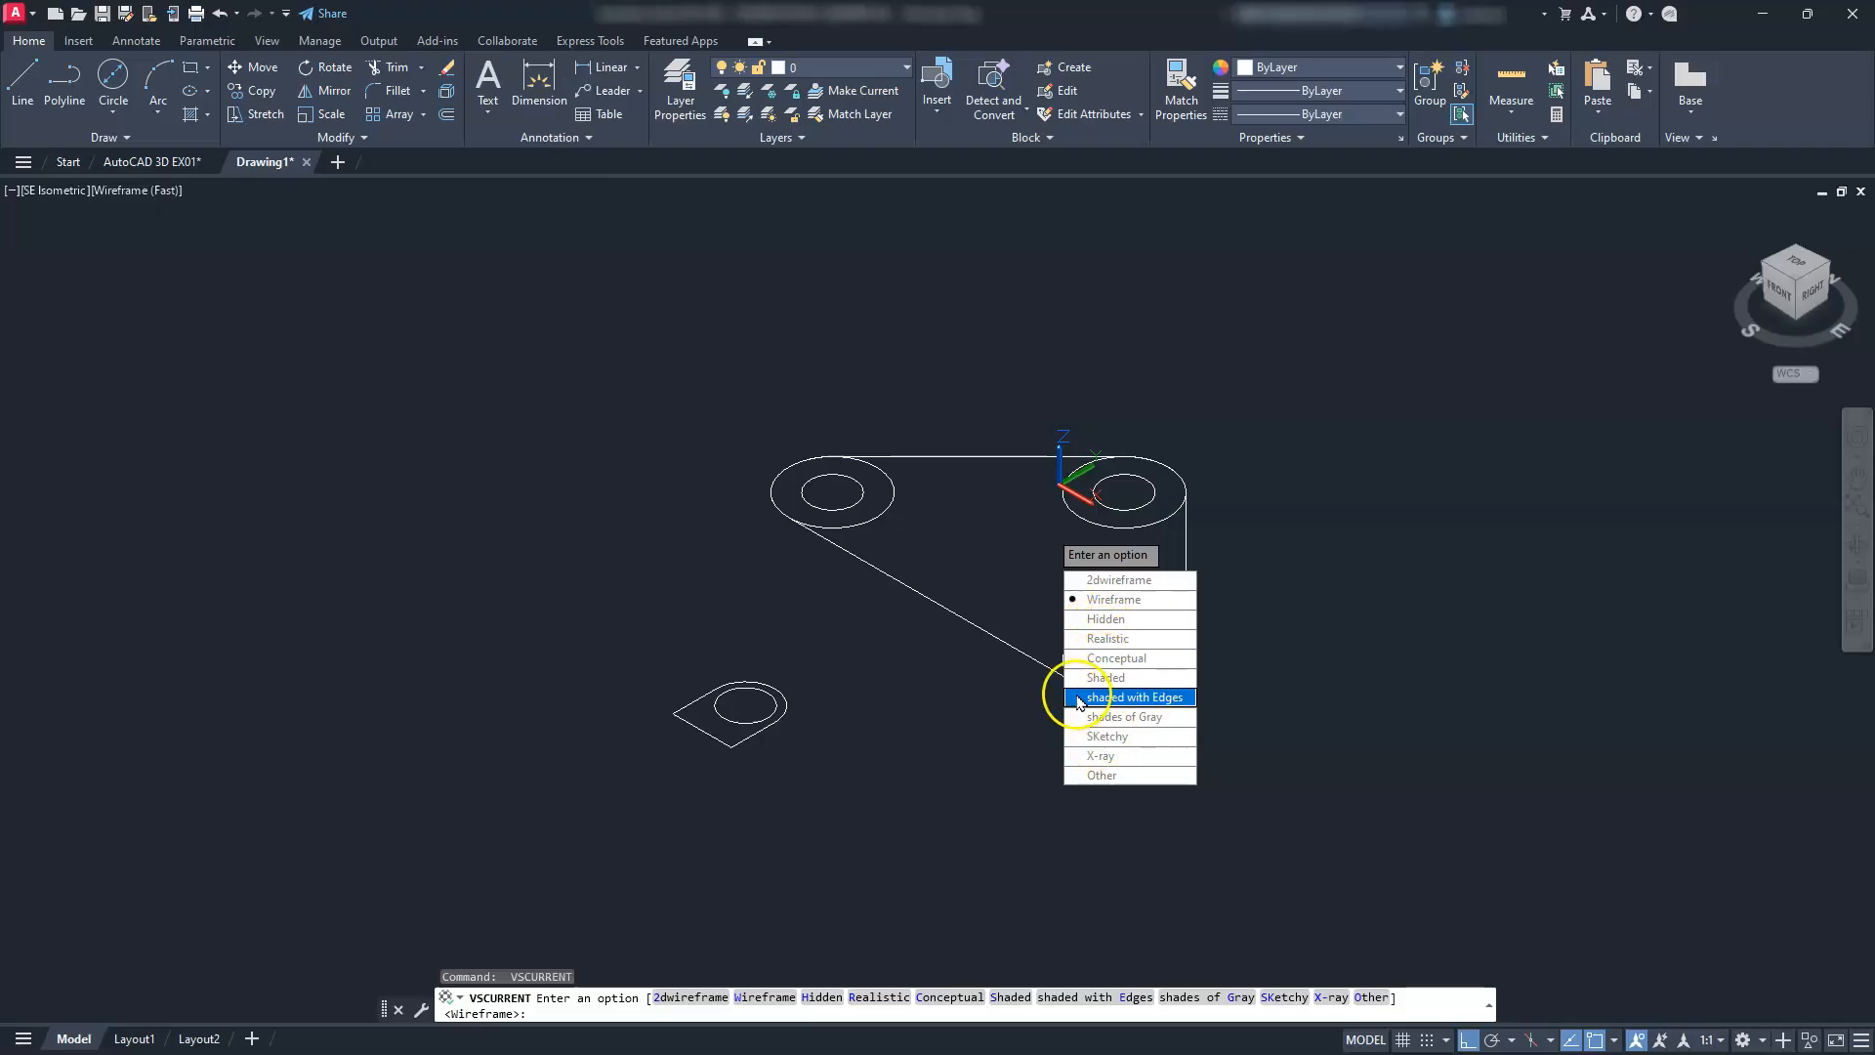
key("Escape")
key("Escape")
left_click(993, 611)
left_click(954, 641)
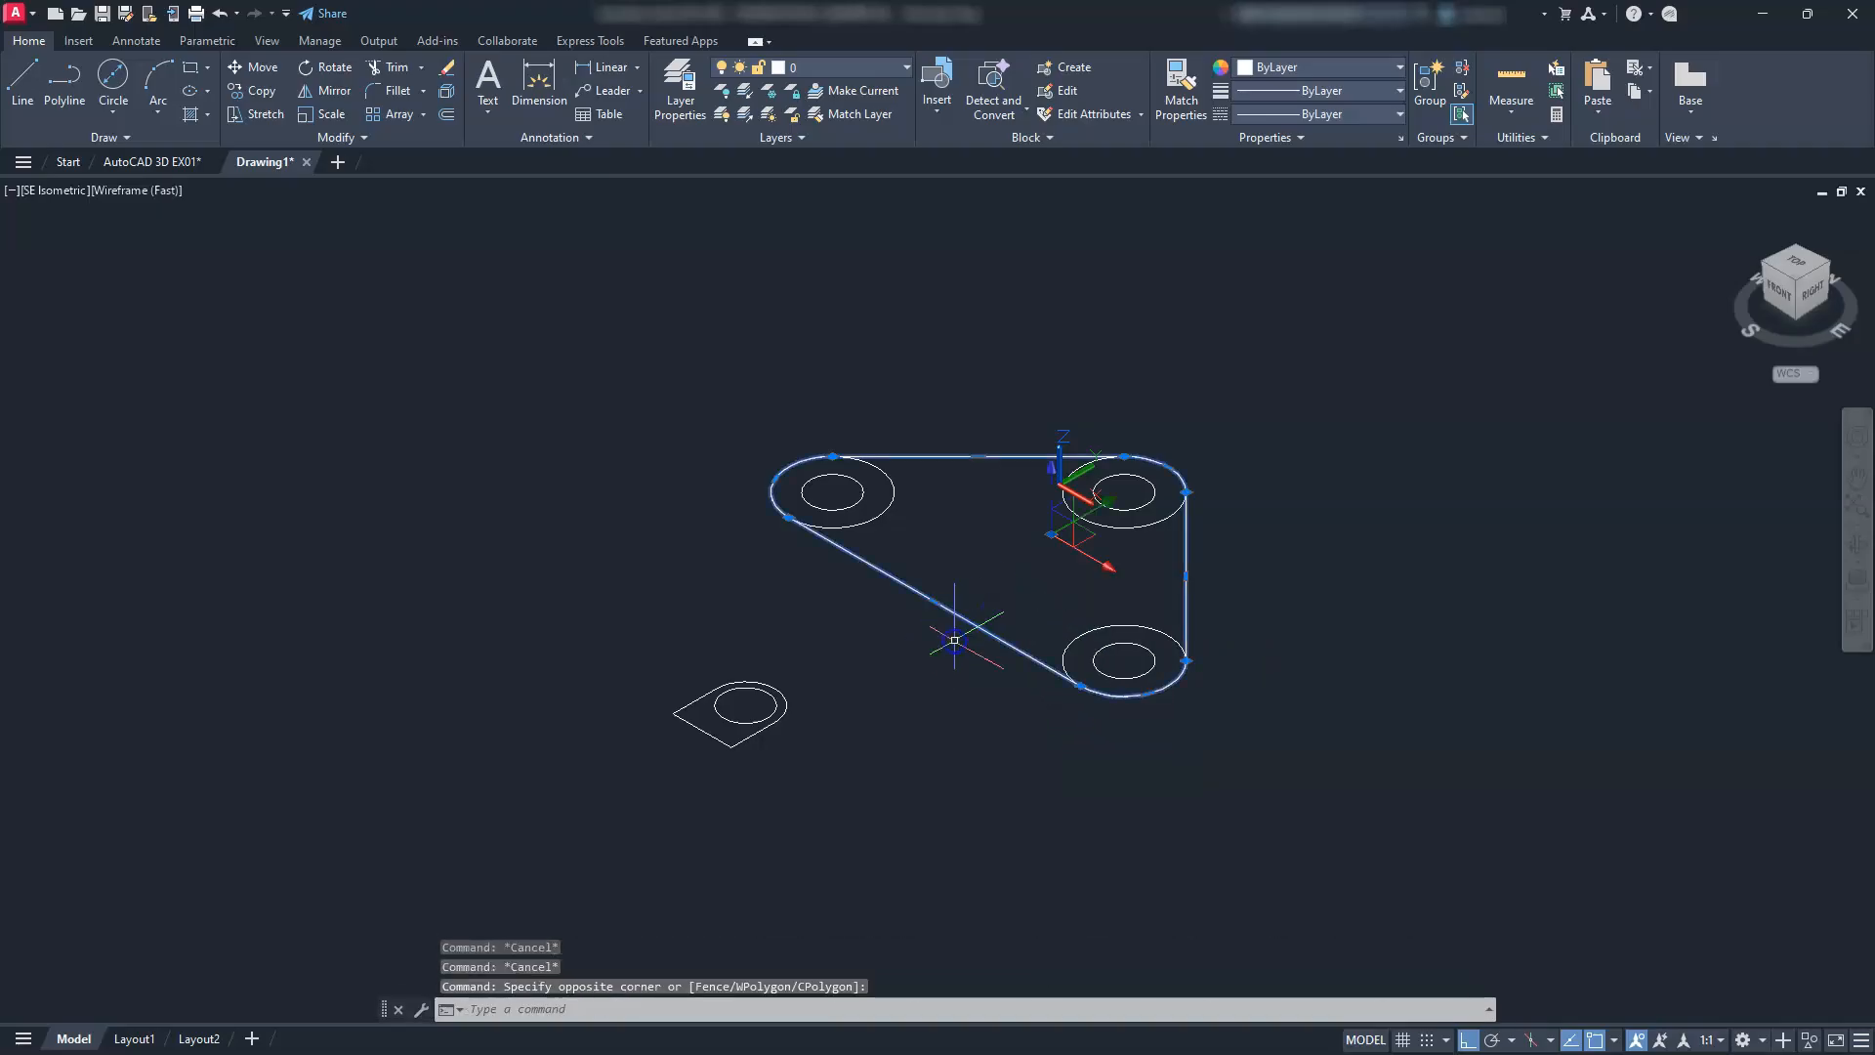
right_click(1078, 550)
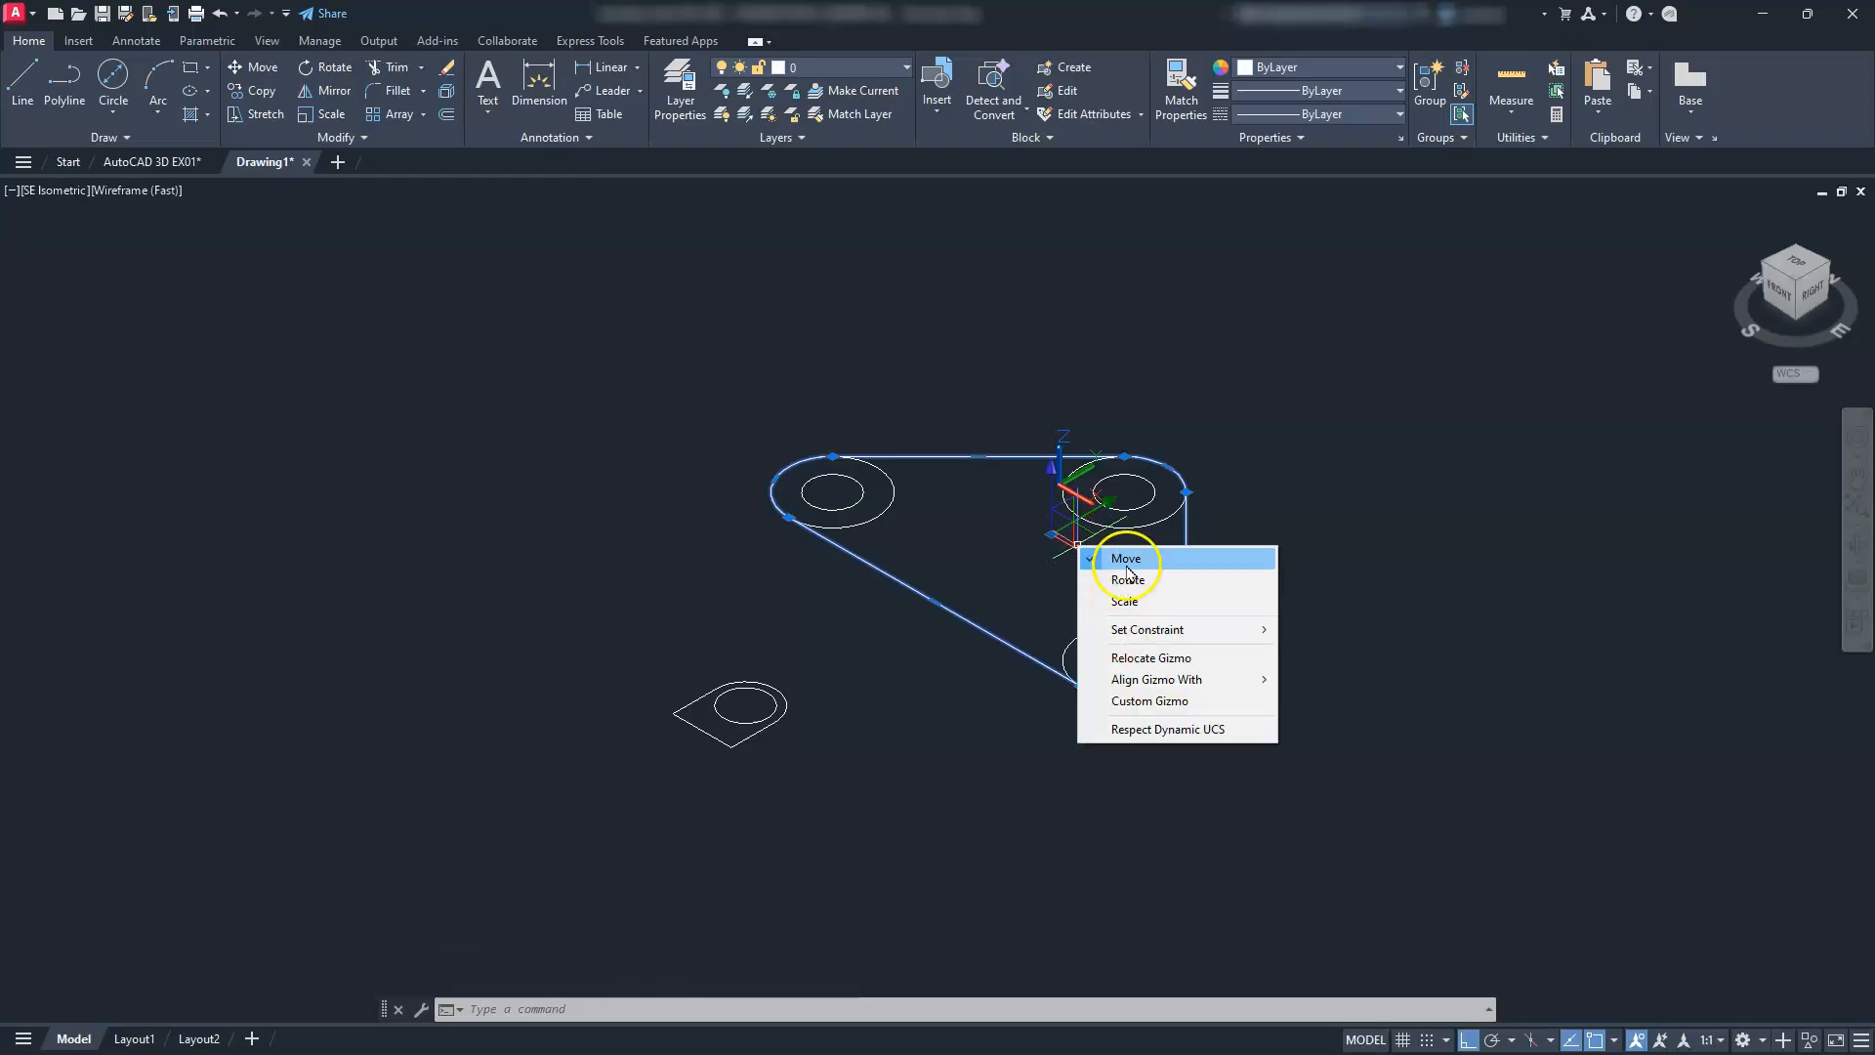
key("Escape")
key("Escape")
key("Escape")
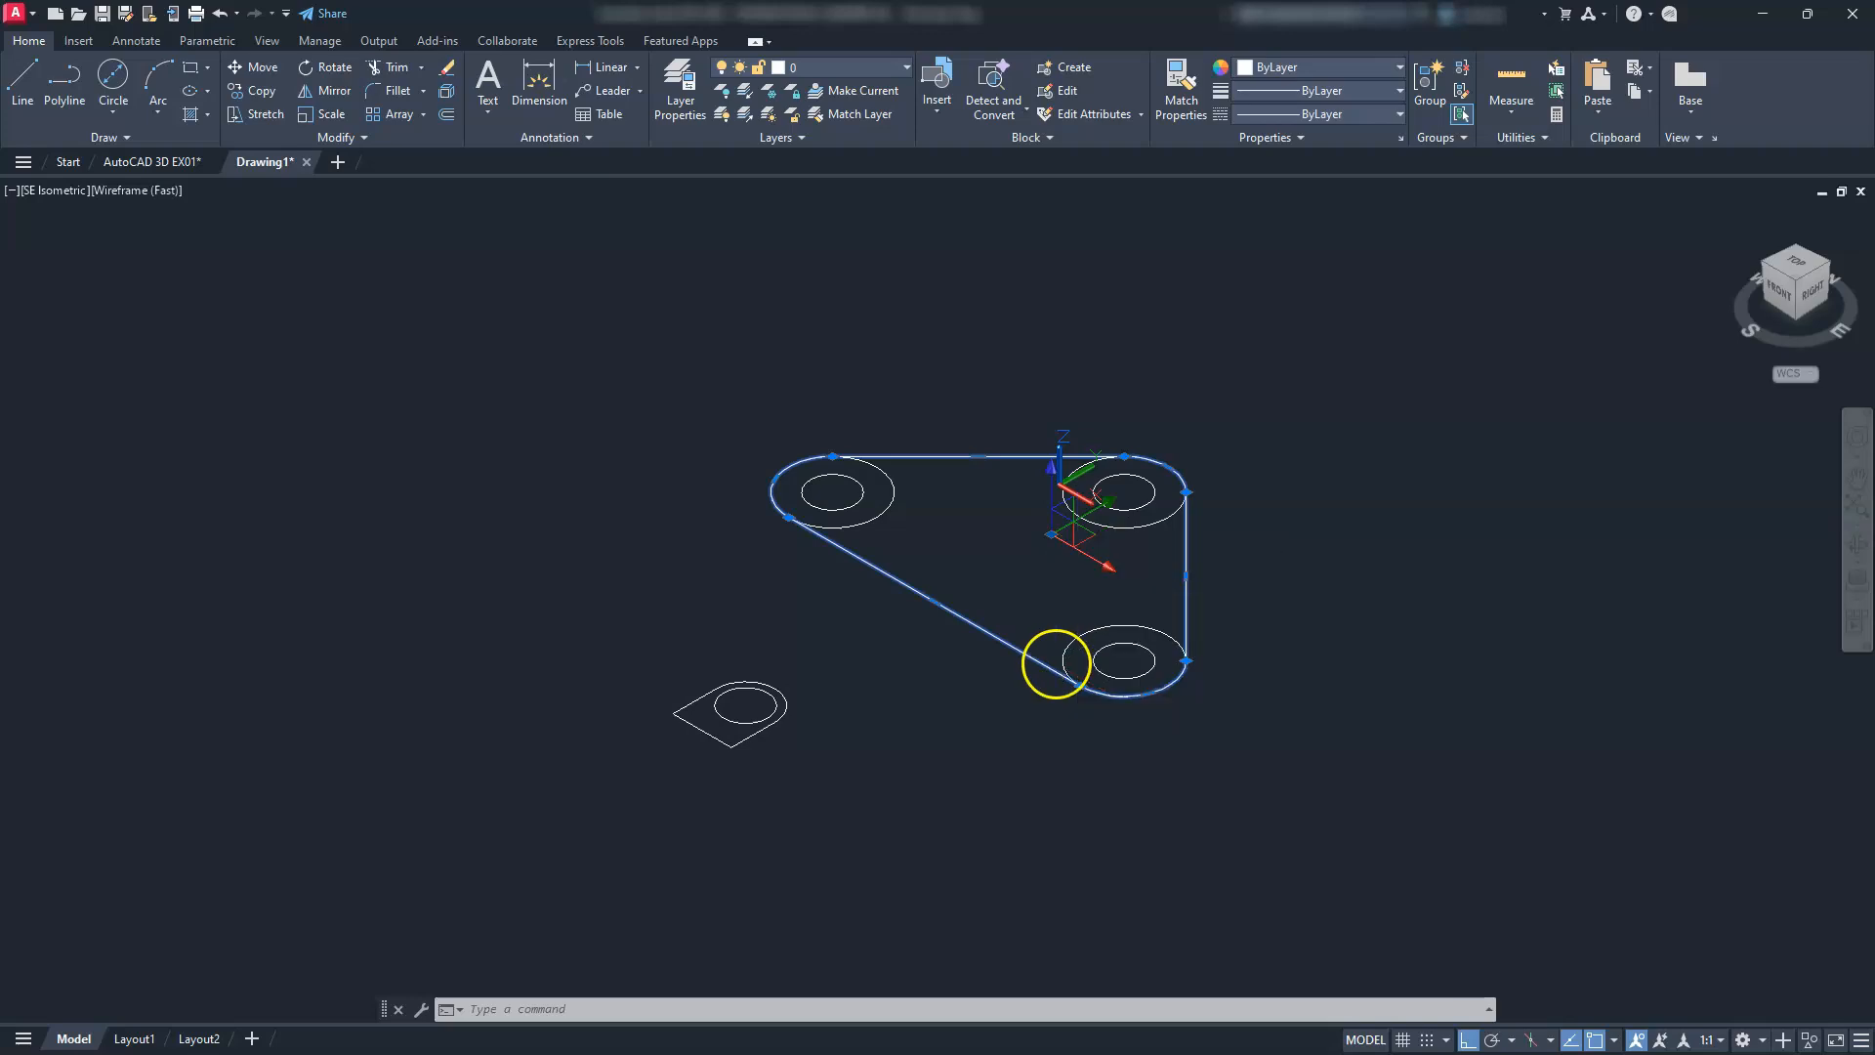
Extrude the triangular base outline 20 mm downward into a solid plate
left_click(963, 607)
left_click(947, 624)
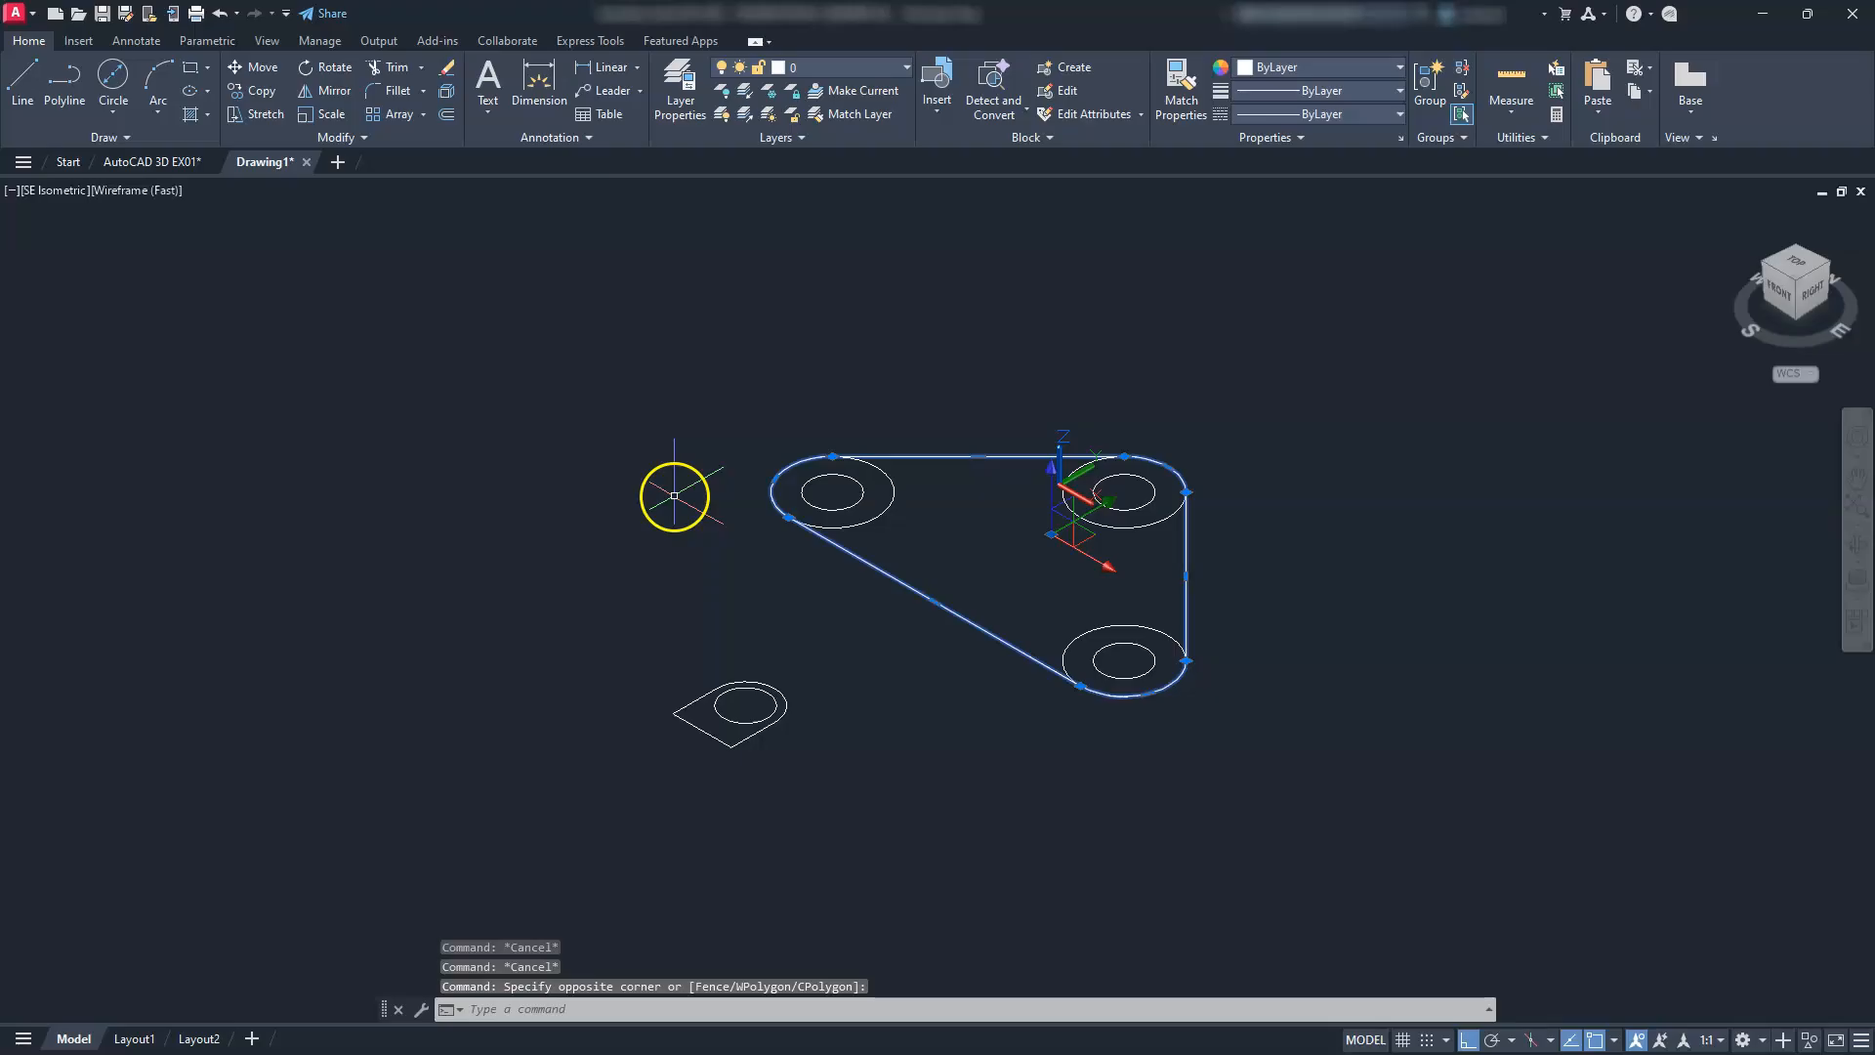
type("ex")
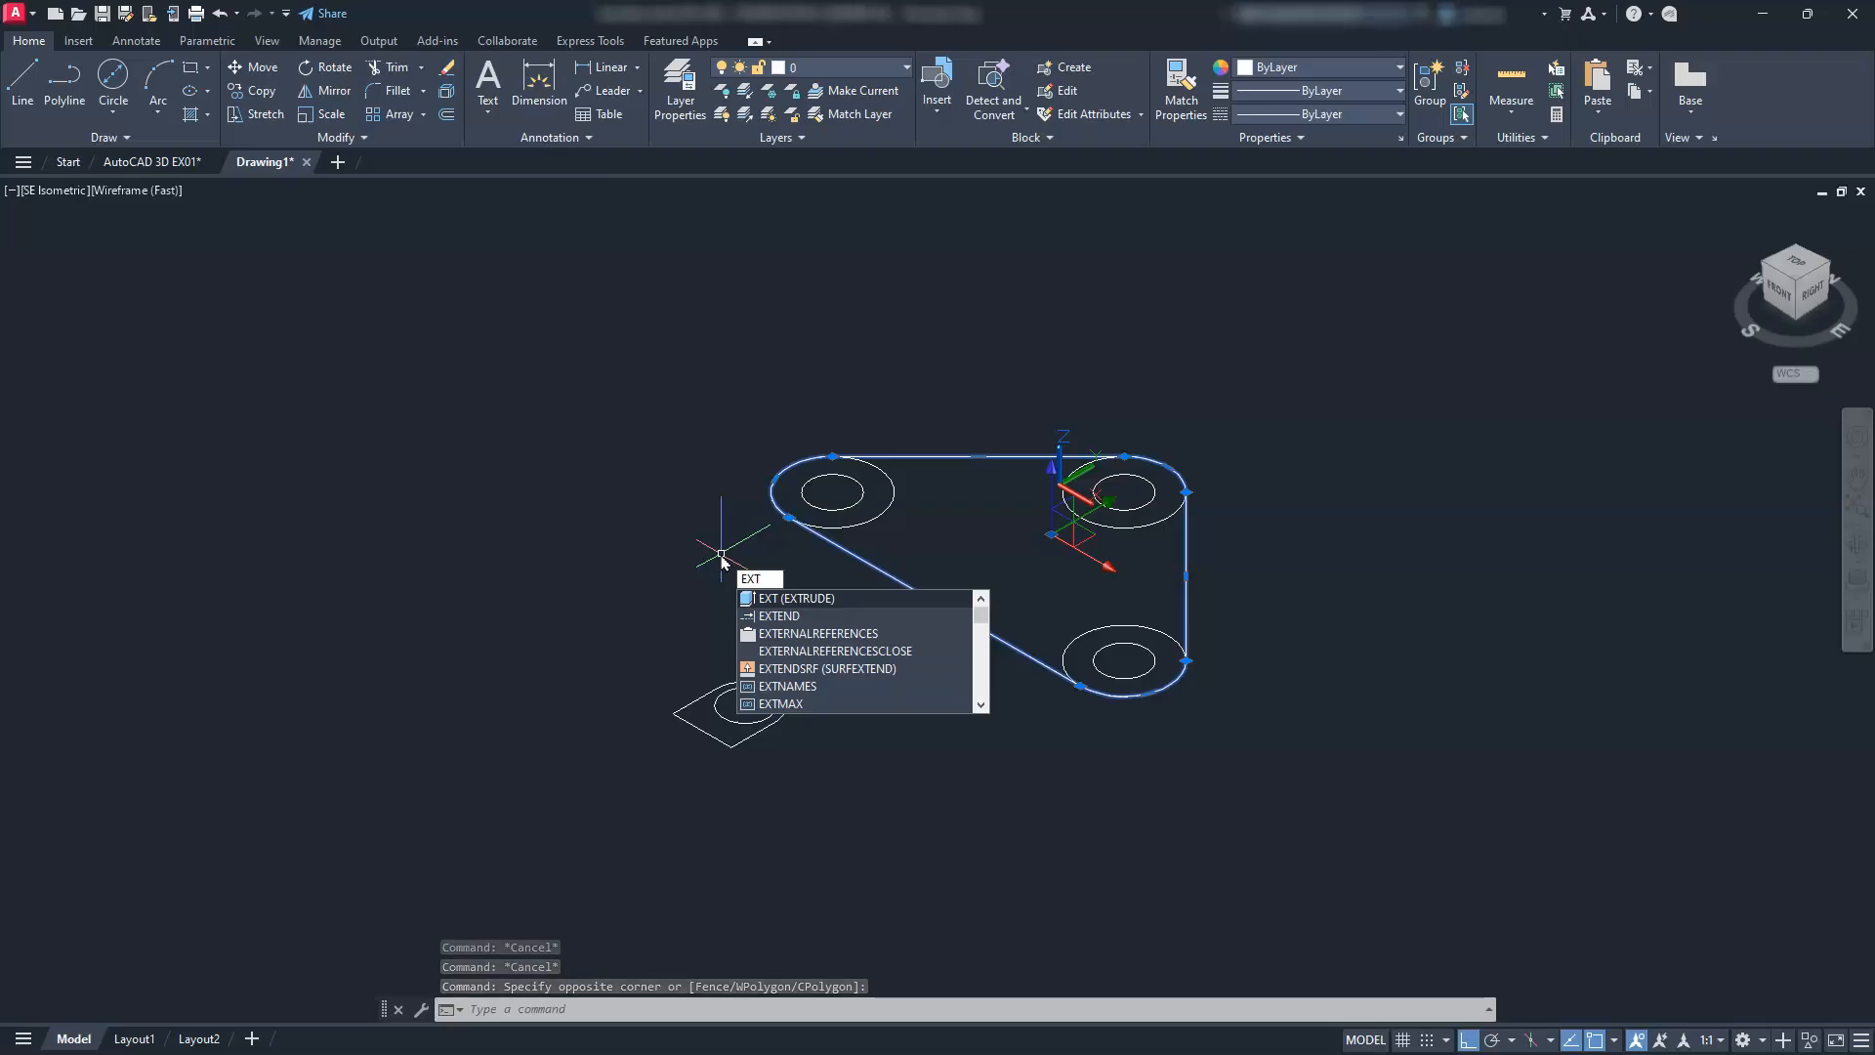
key("Return")
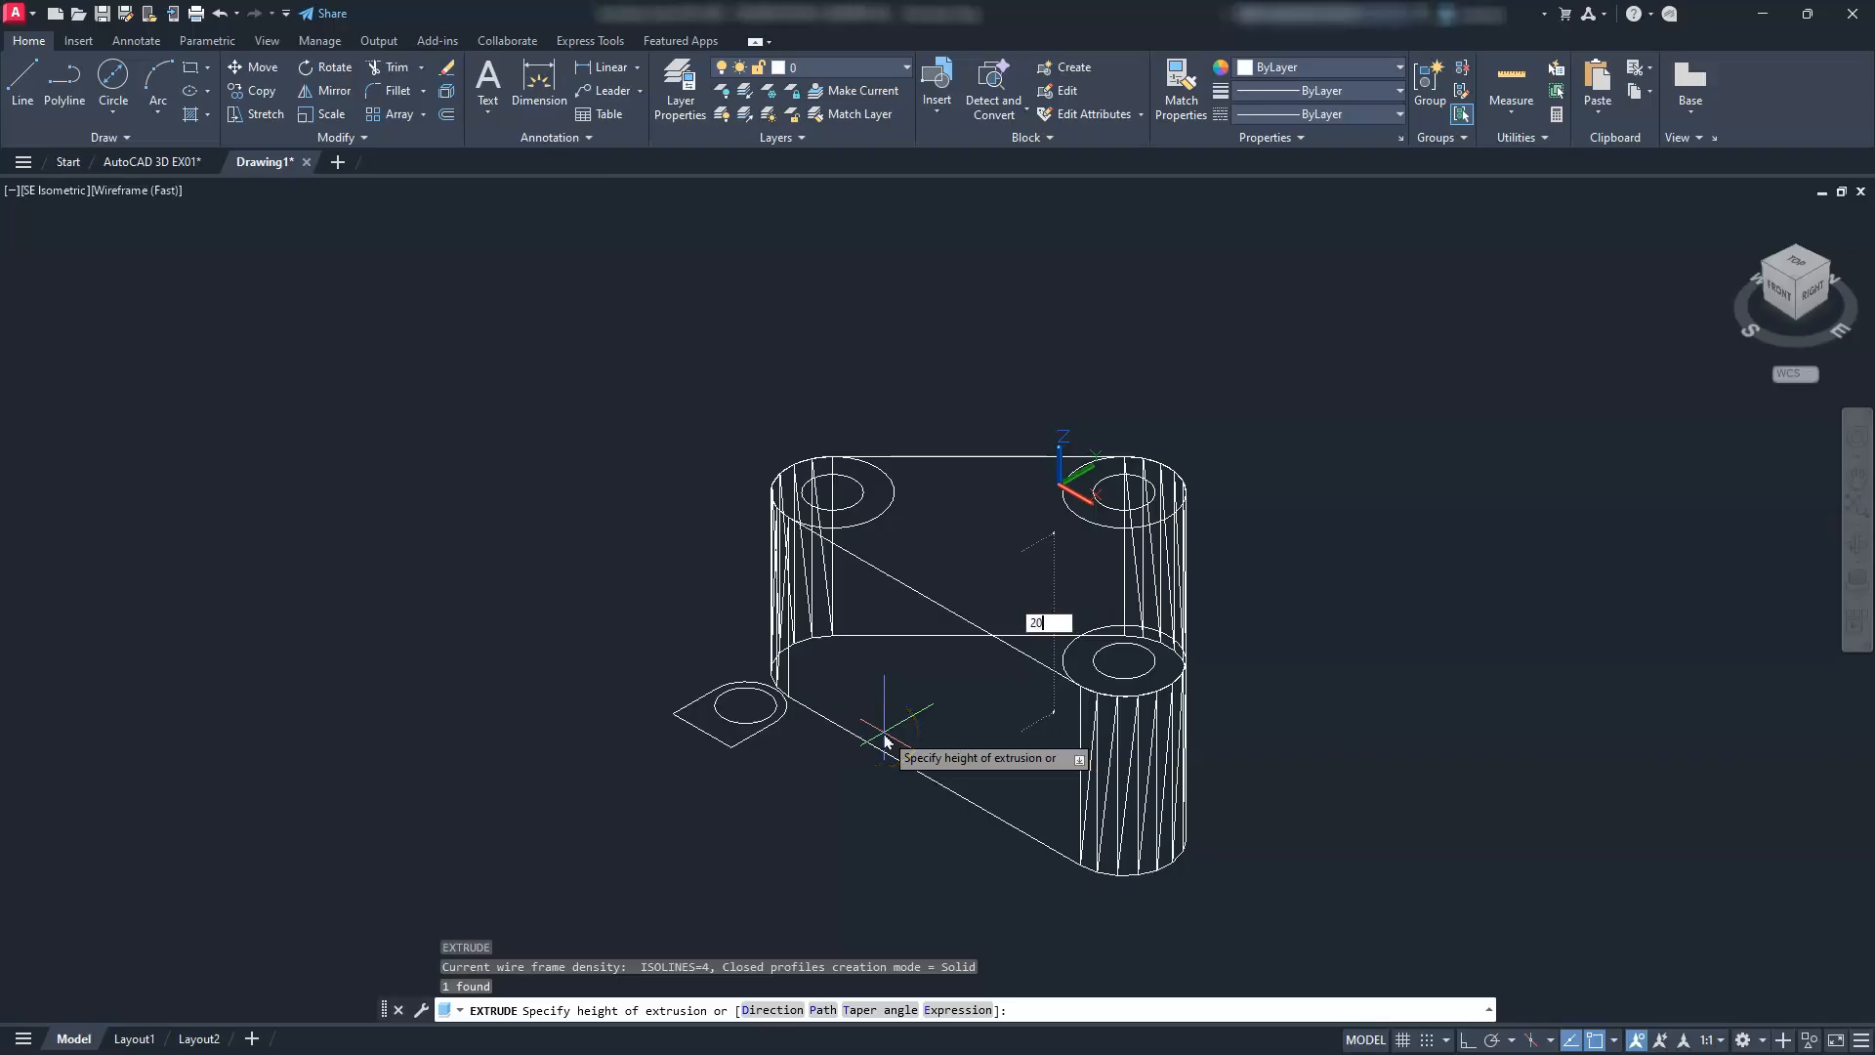
key("Return")
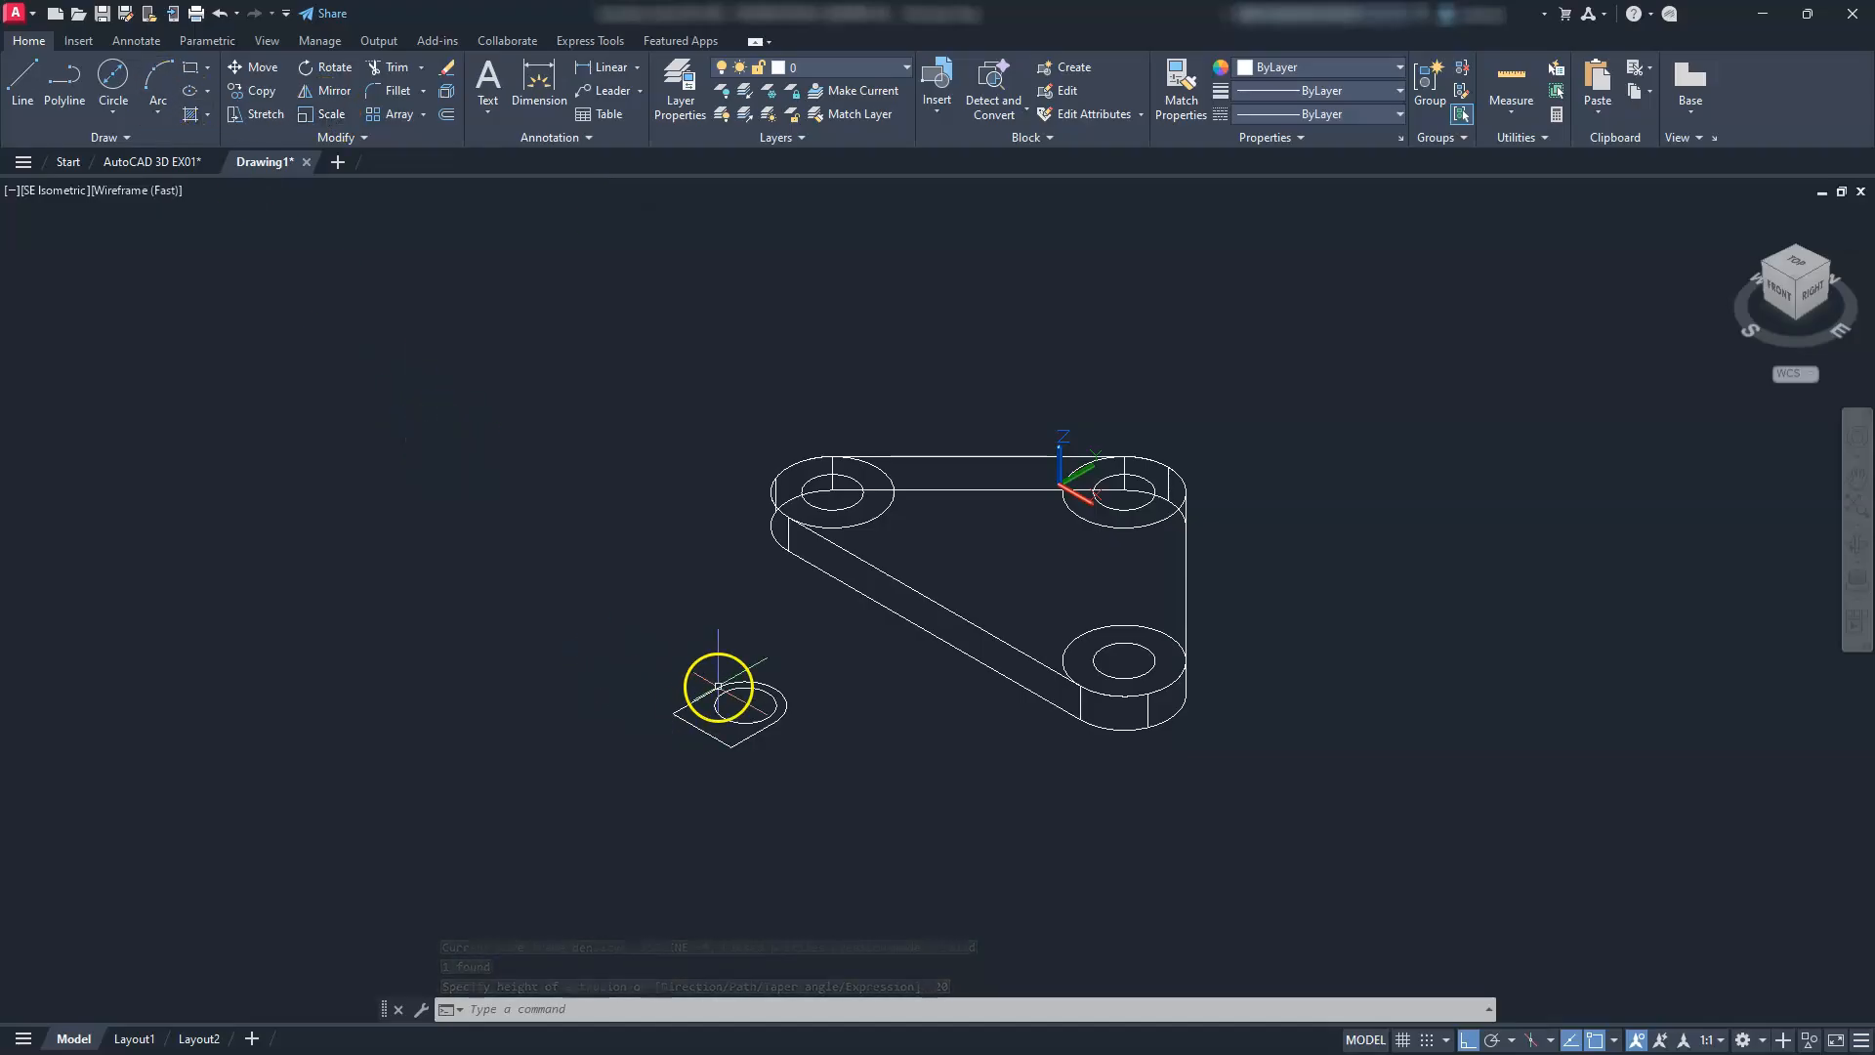
Extrude the outer and inner circles at all three corners upward from the plate's top face
key("Return")
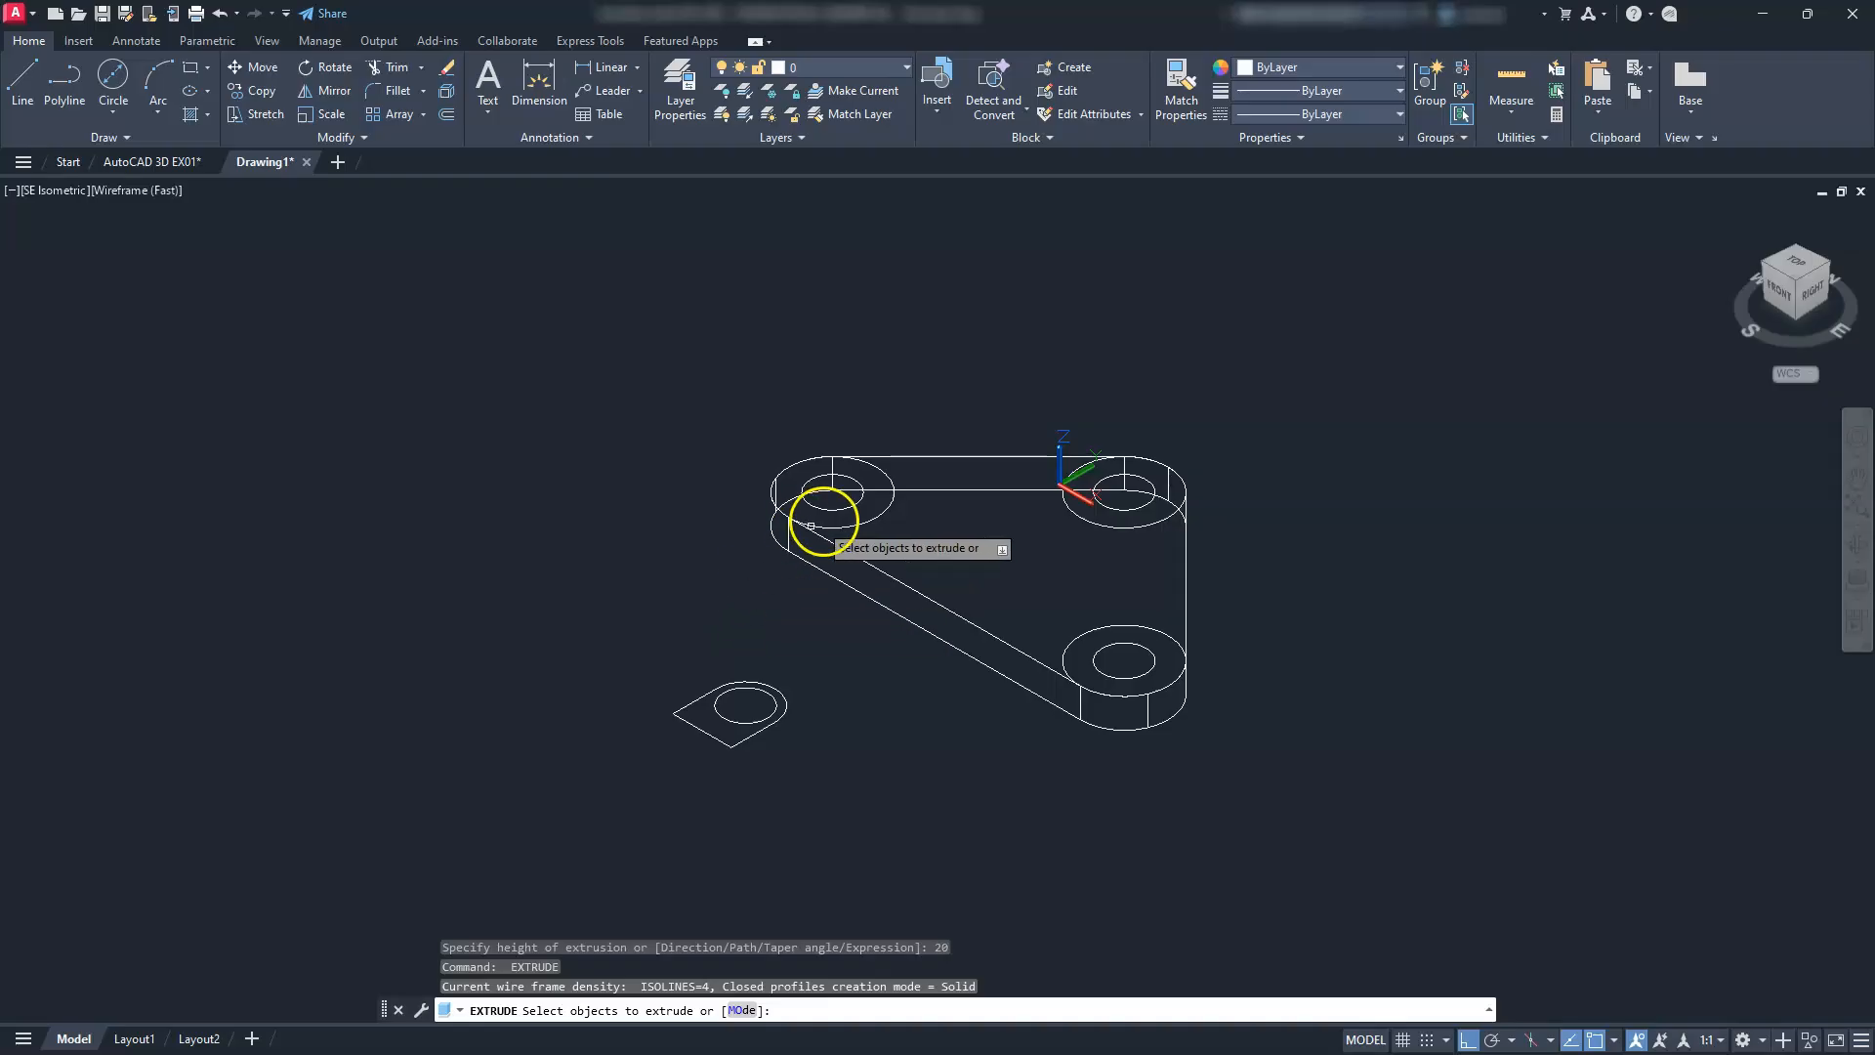
left_click(721, 286)
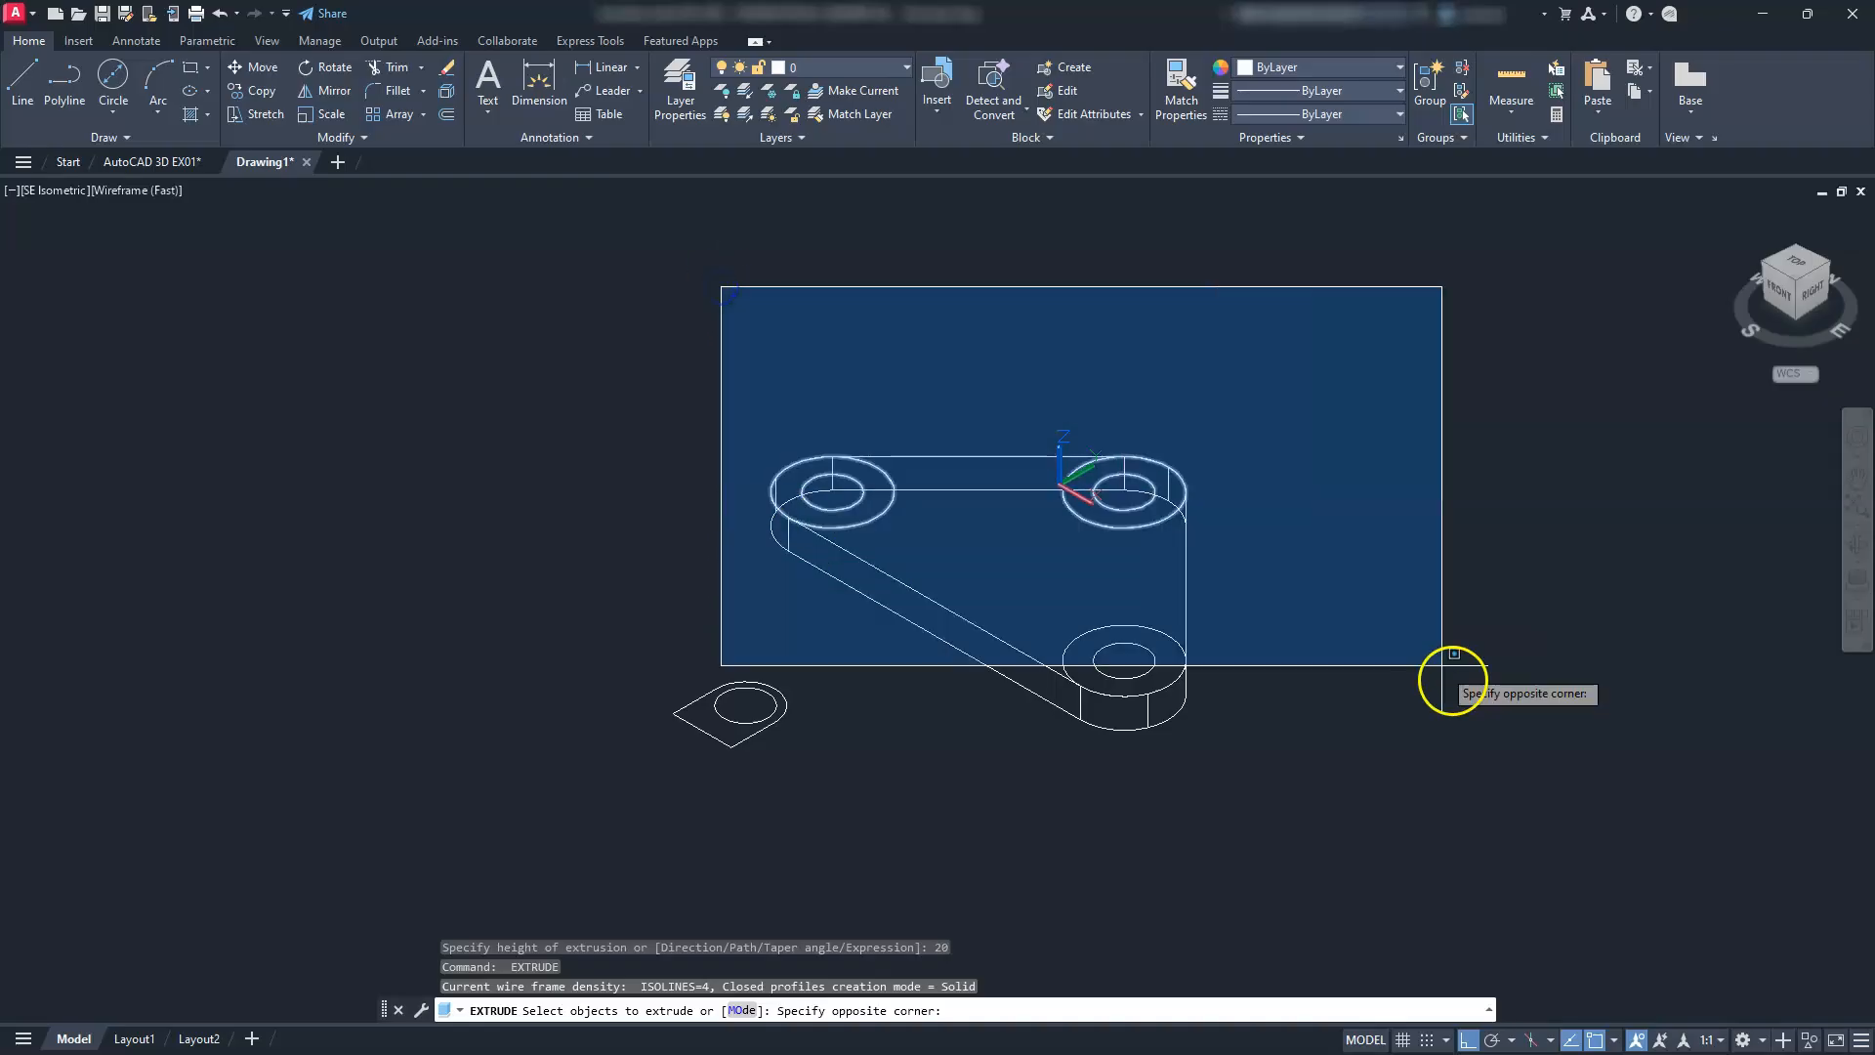
left_click(1427, 589)
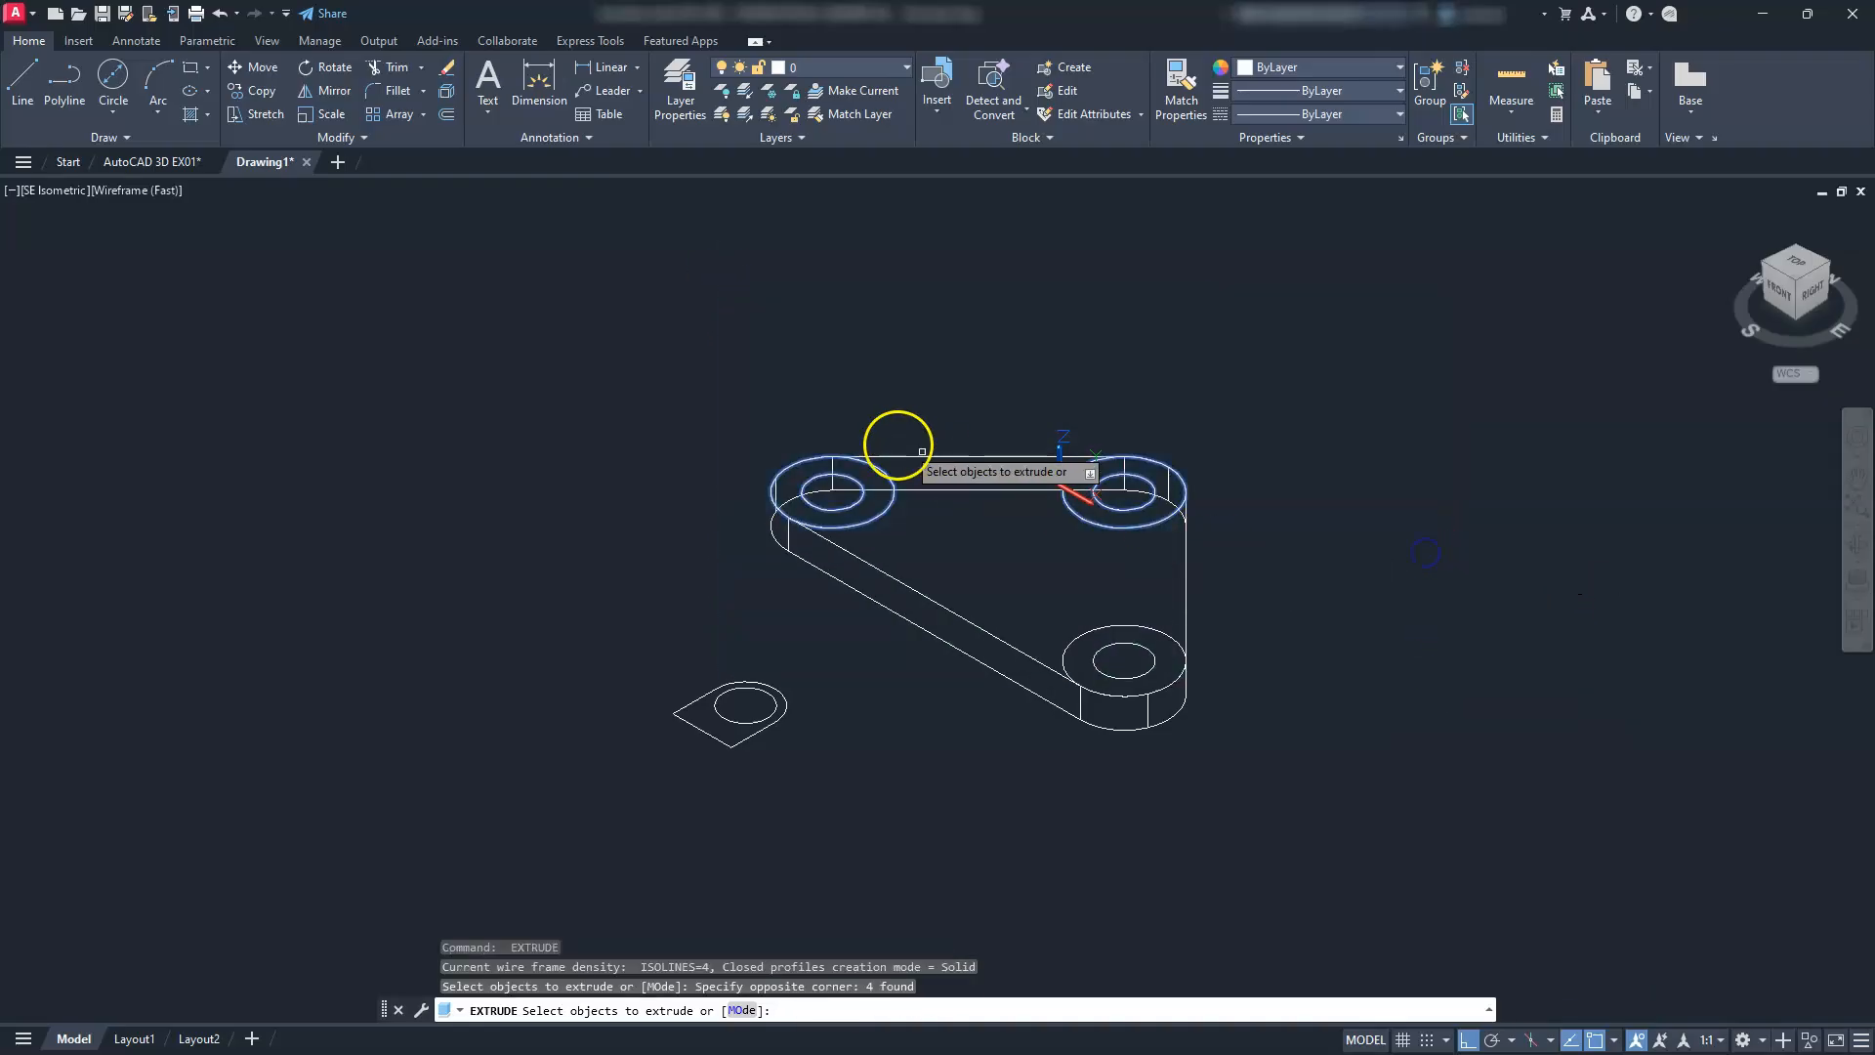
left_click(1035, 580)
left_click(1270, 845)
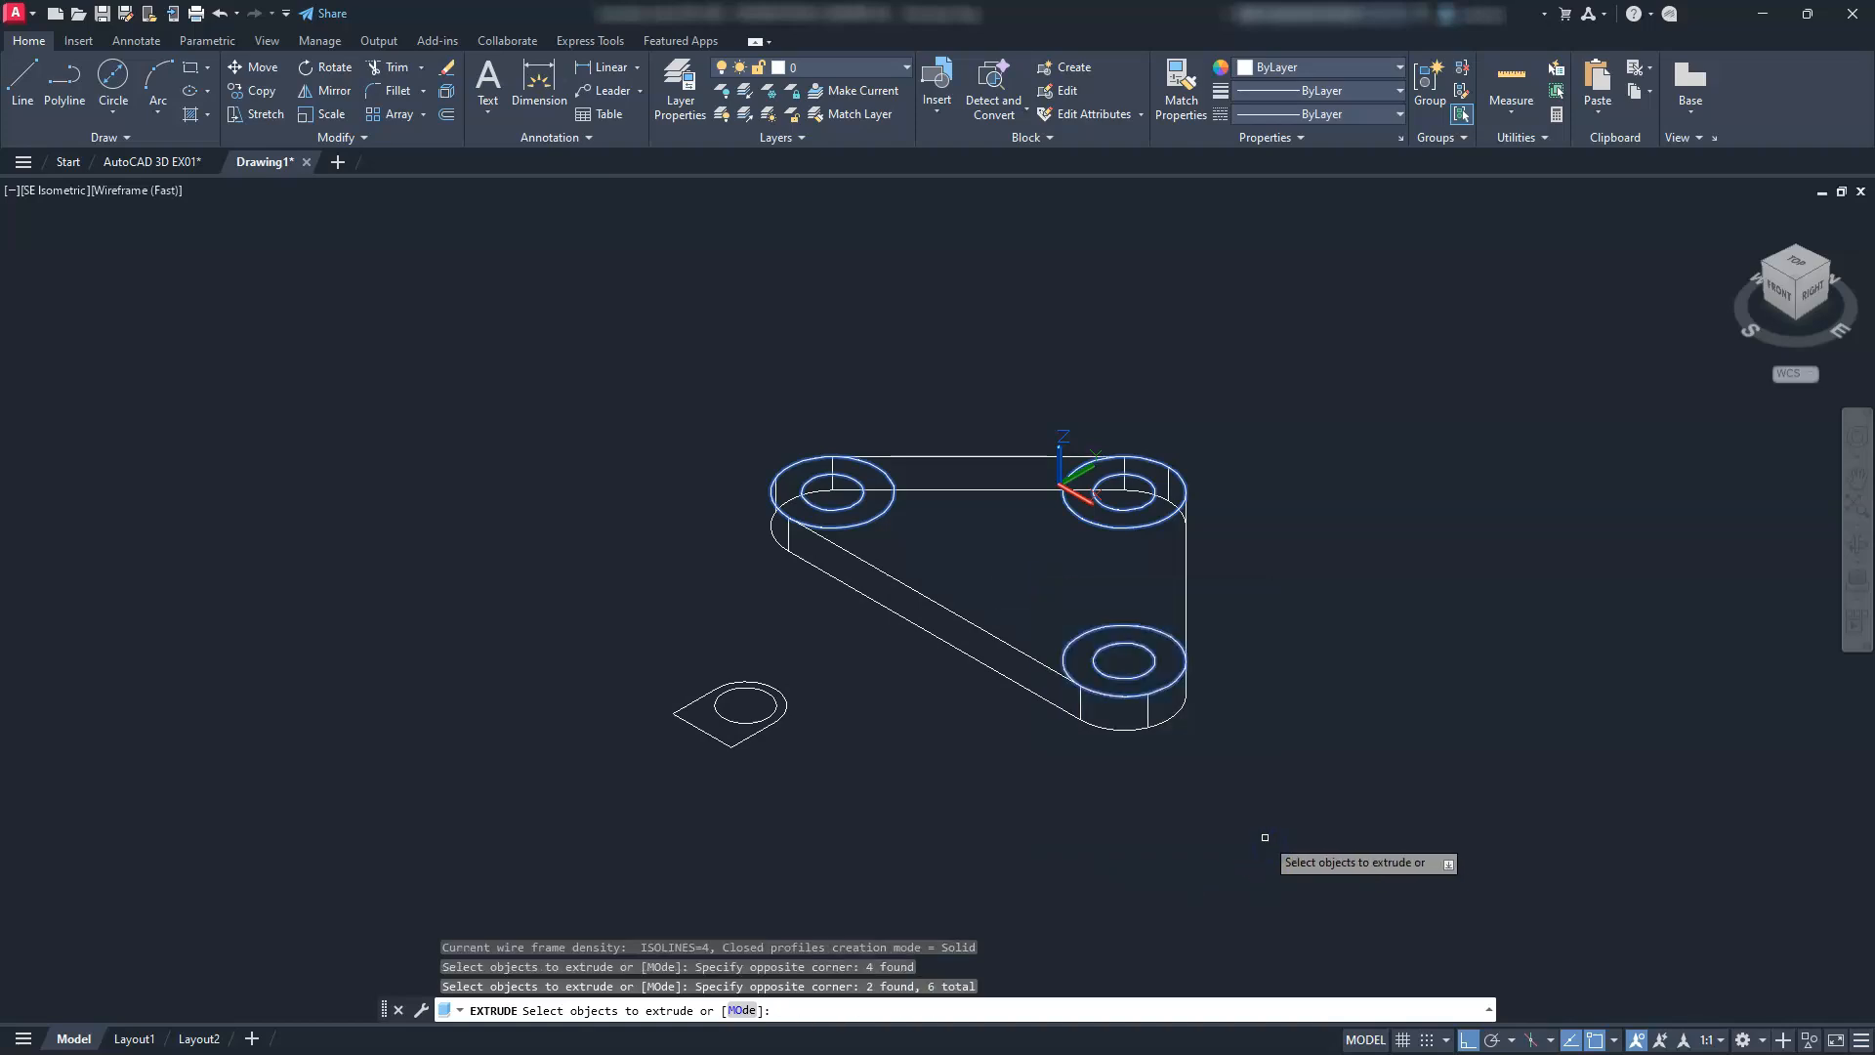
right_click(1260, 811)
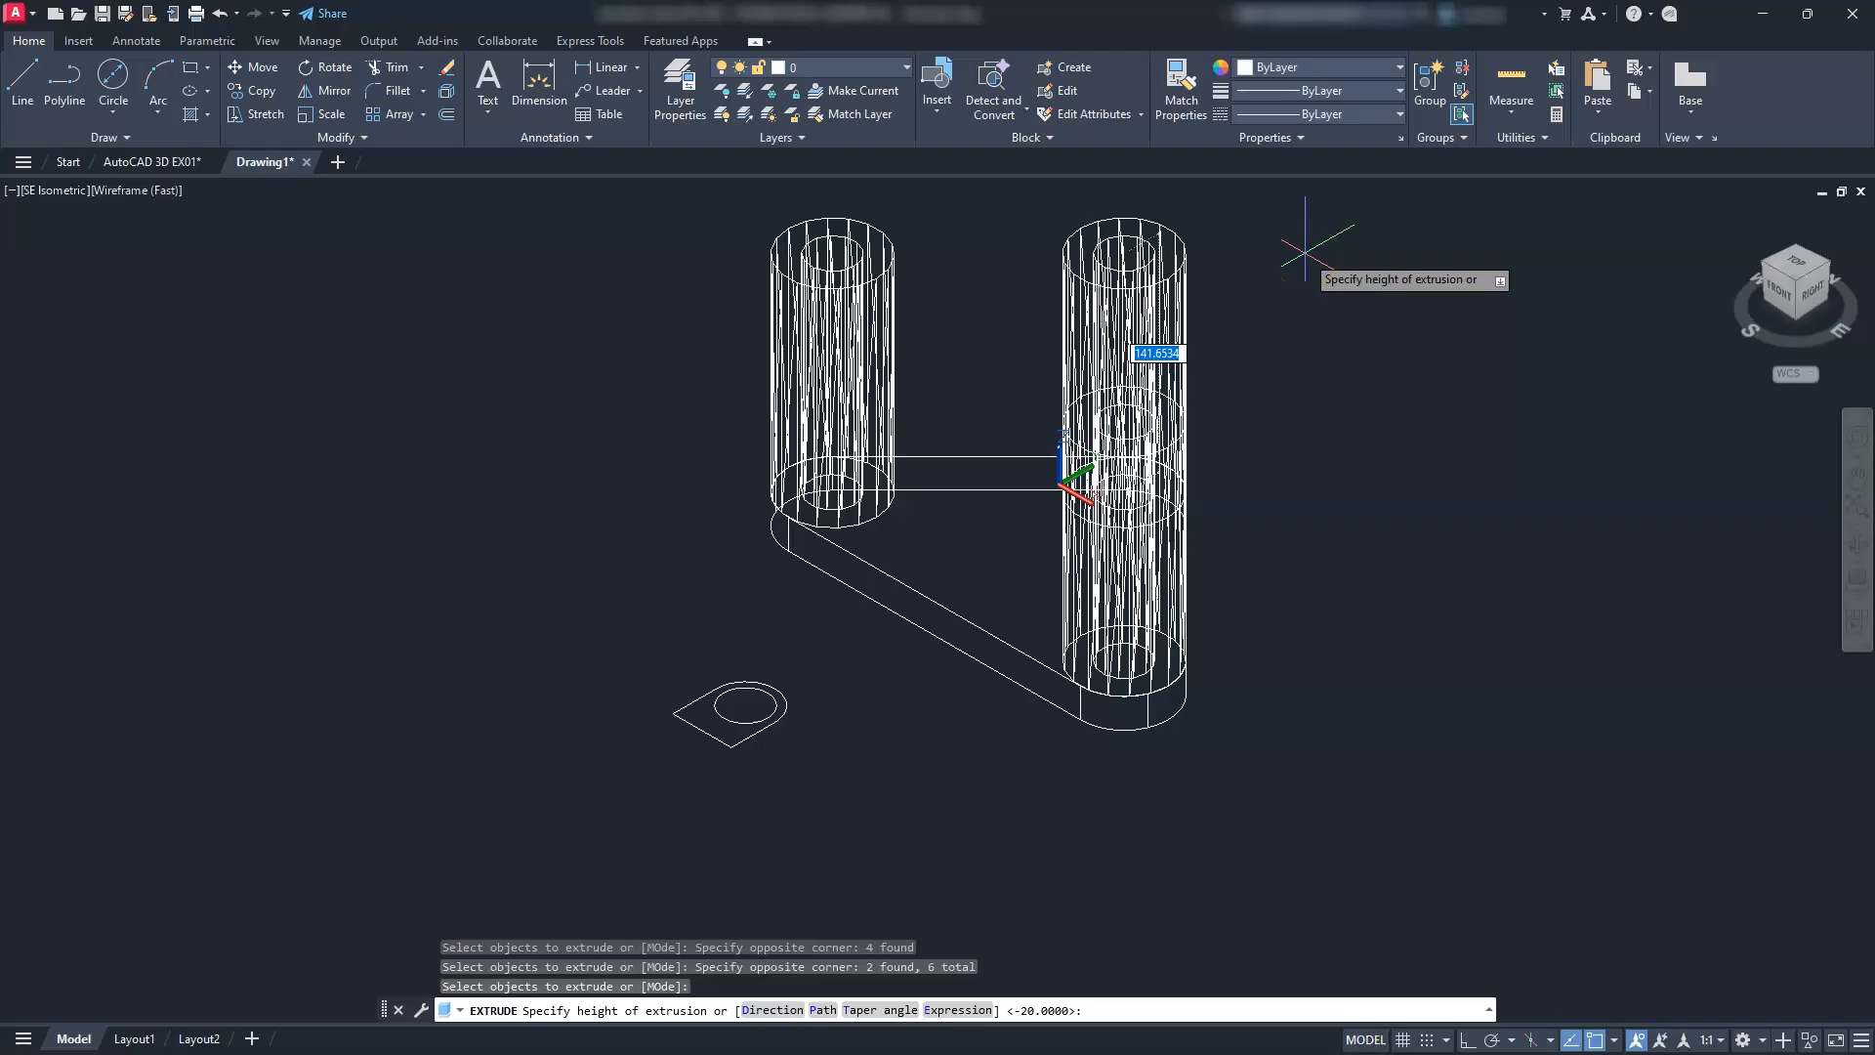
key("Return")
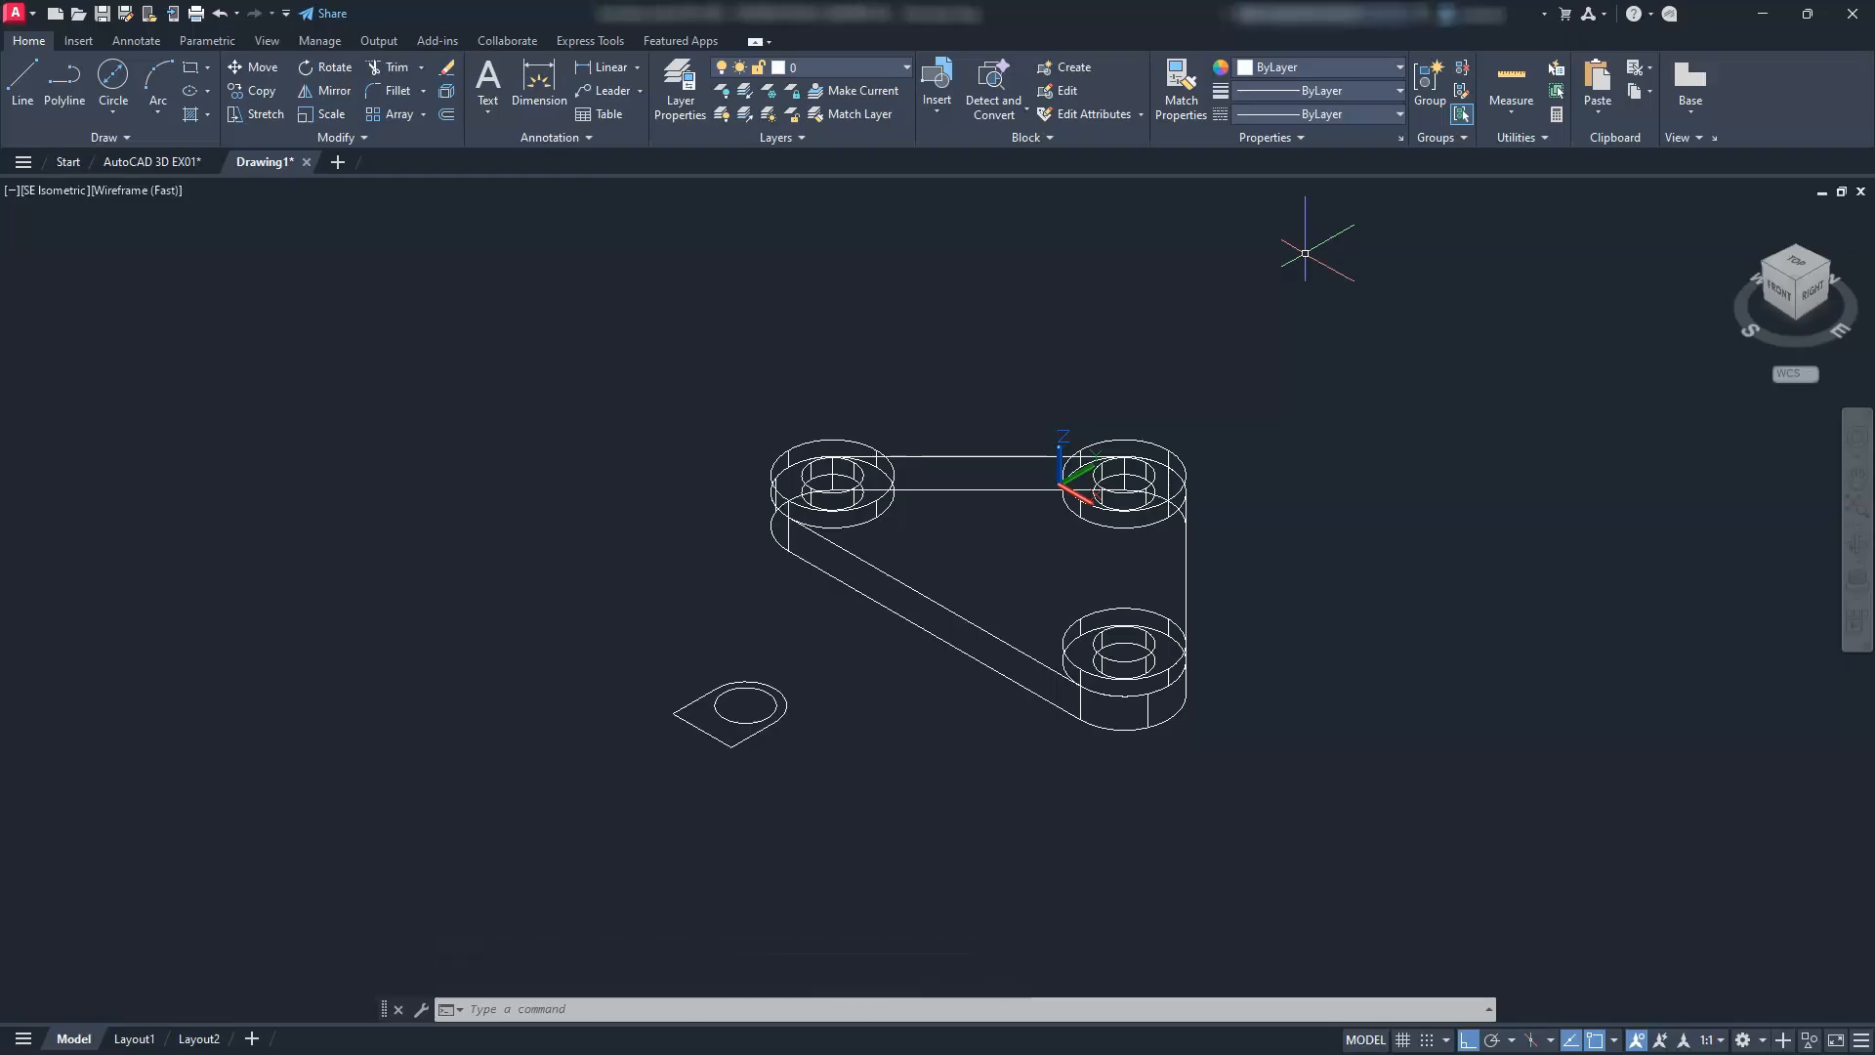
Unite the triangular plate with the three outer corner cylinders into one solid
type("i")
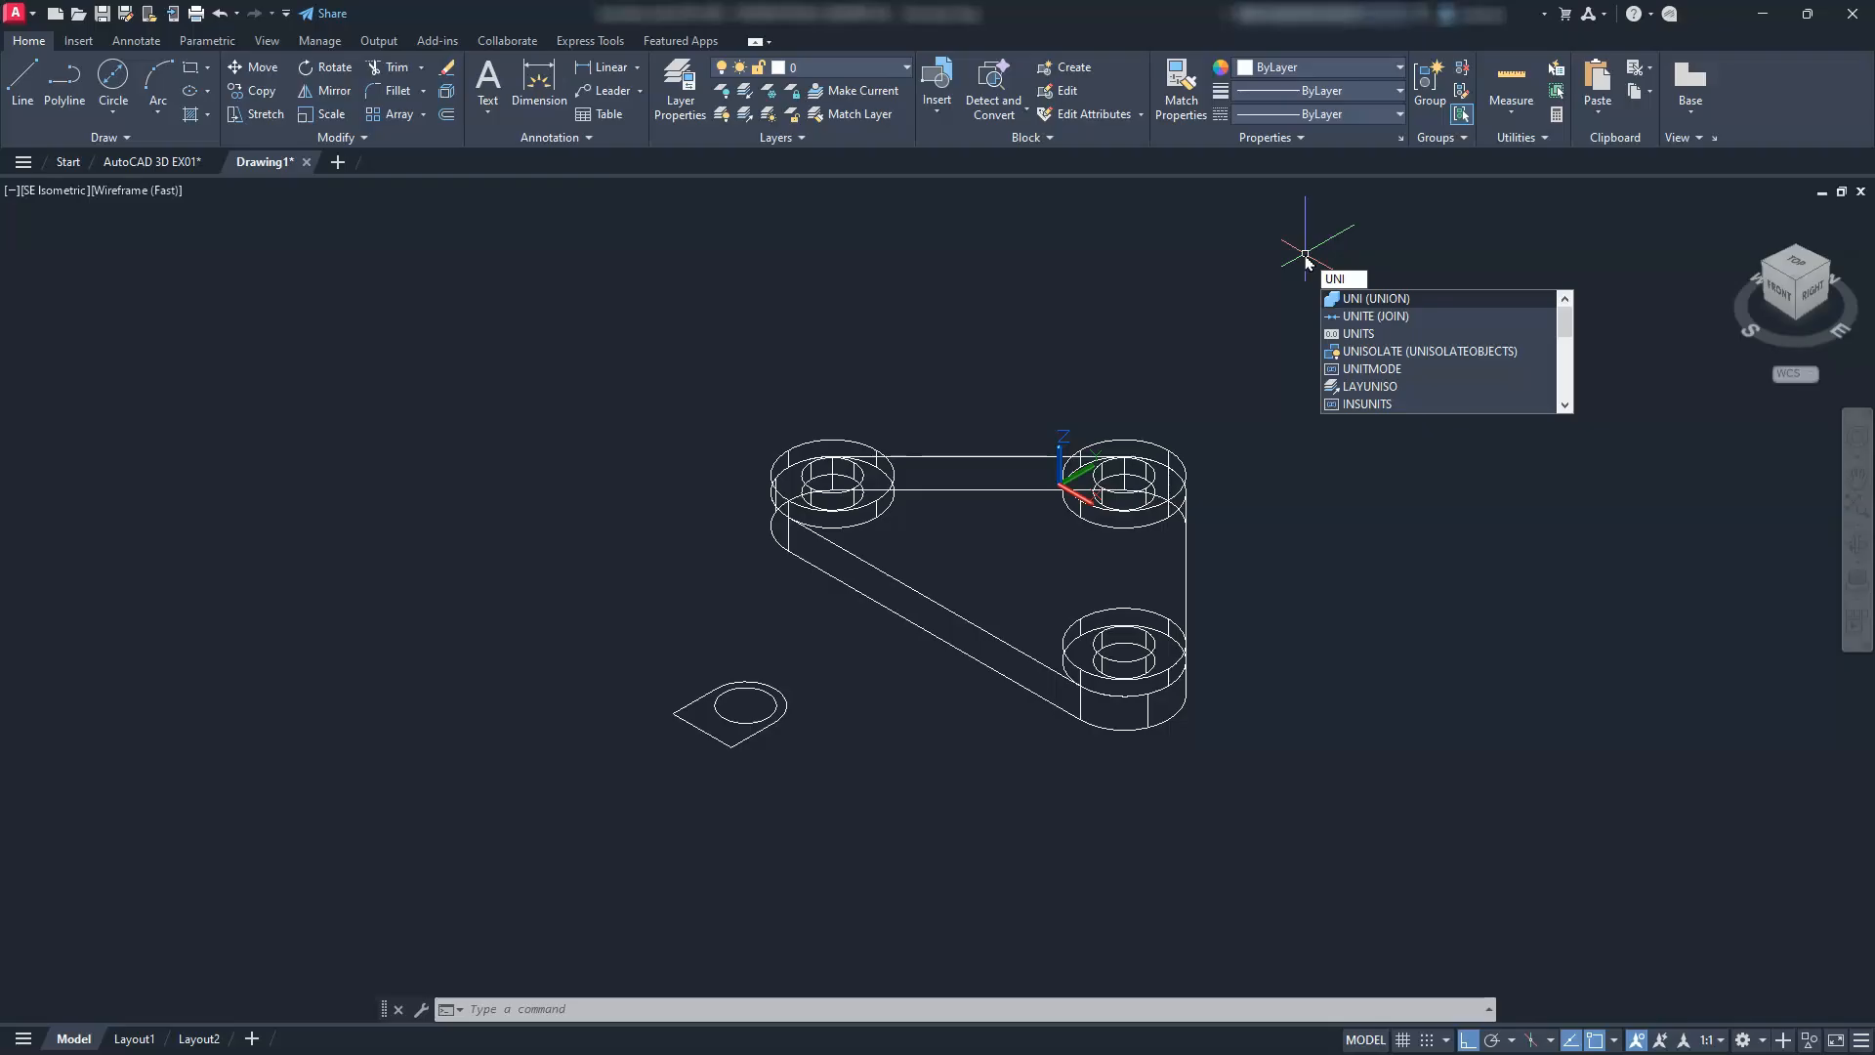
key("Return")
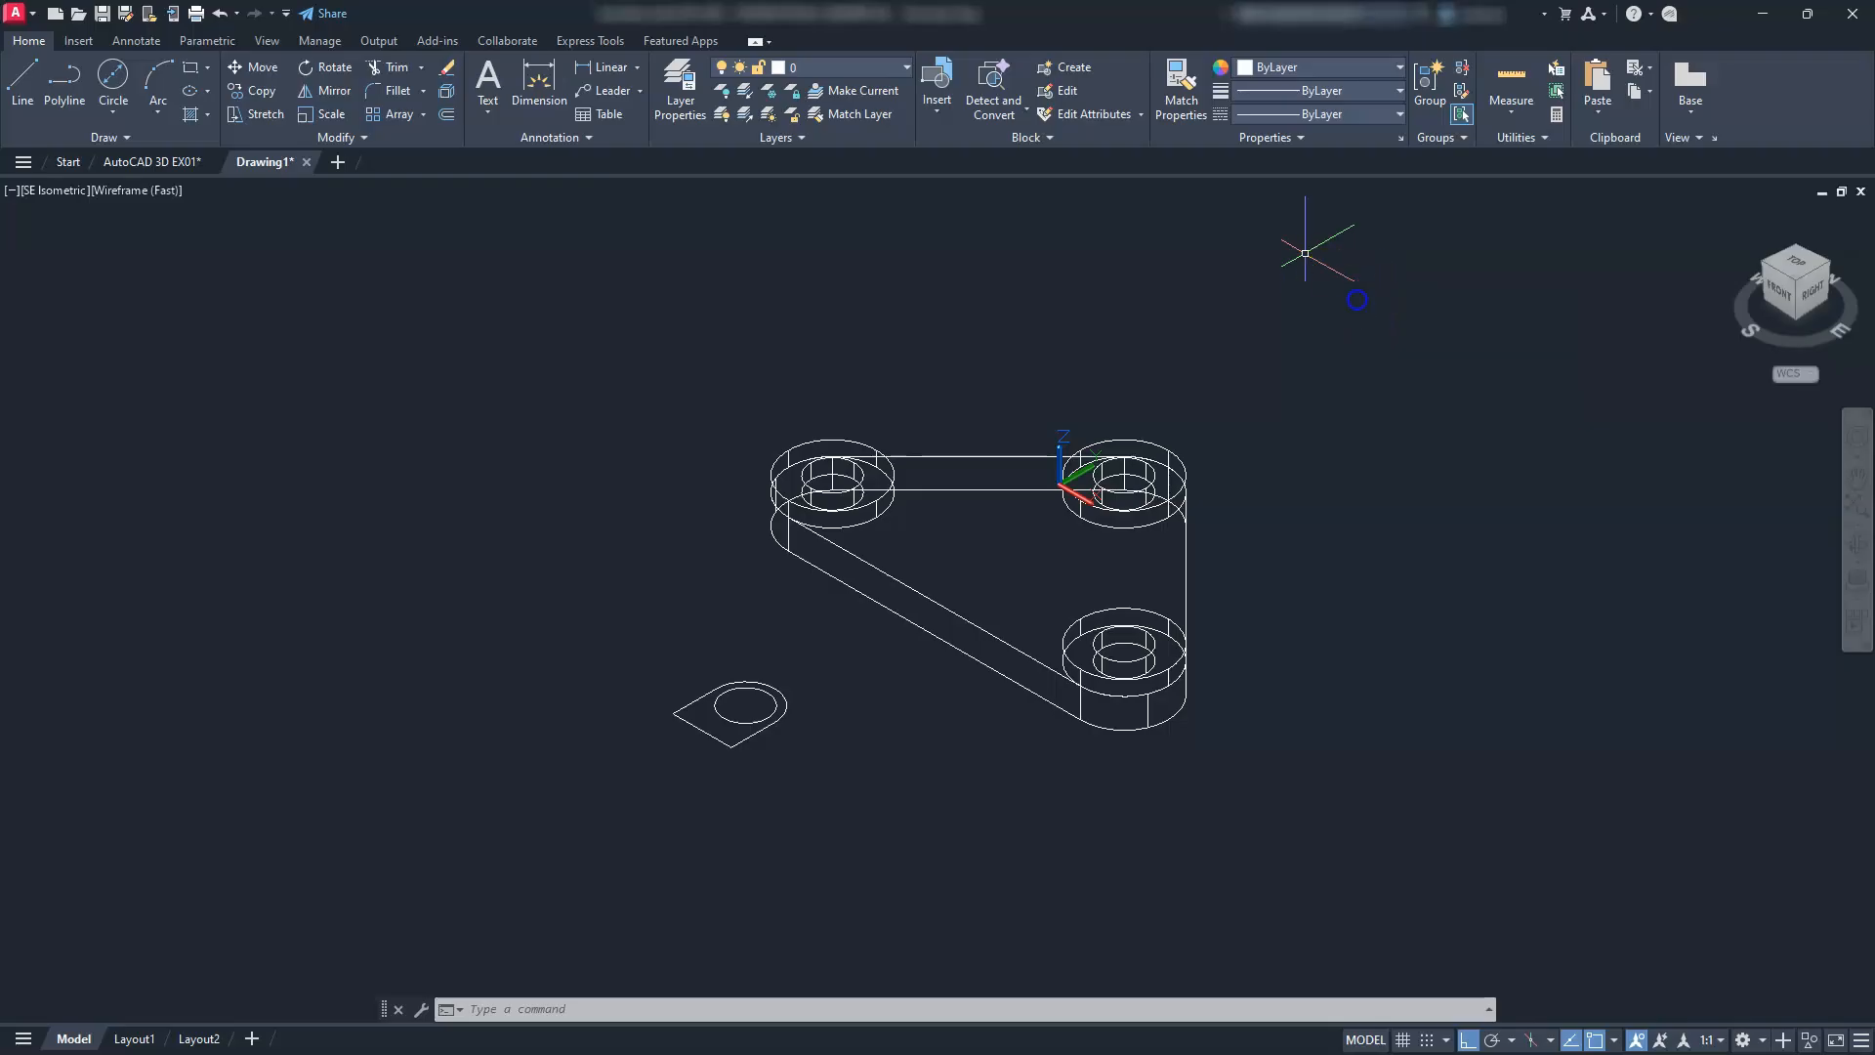
left_click(995, 641)
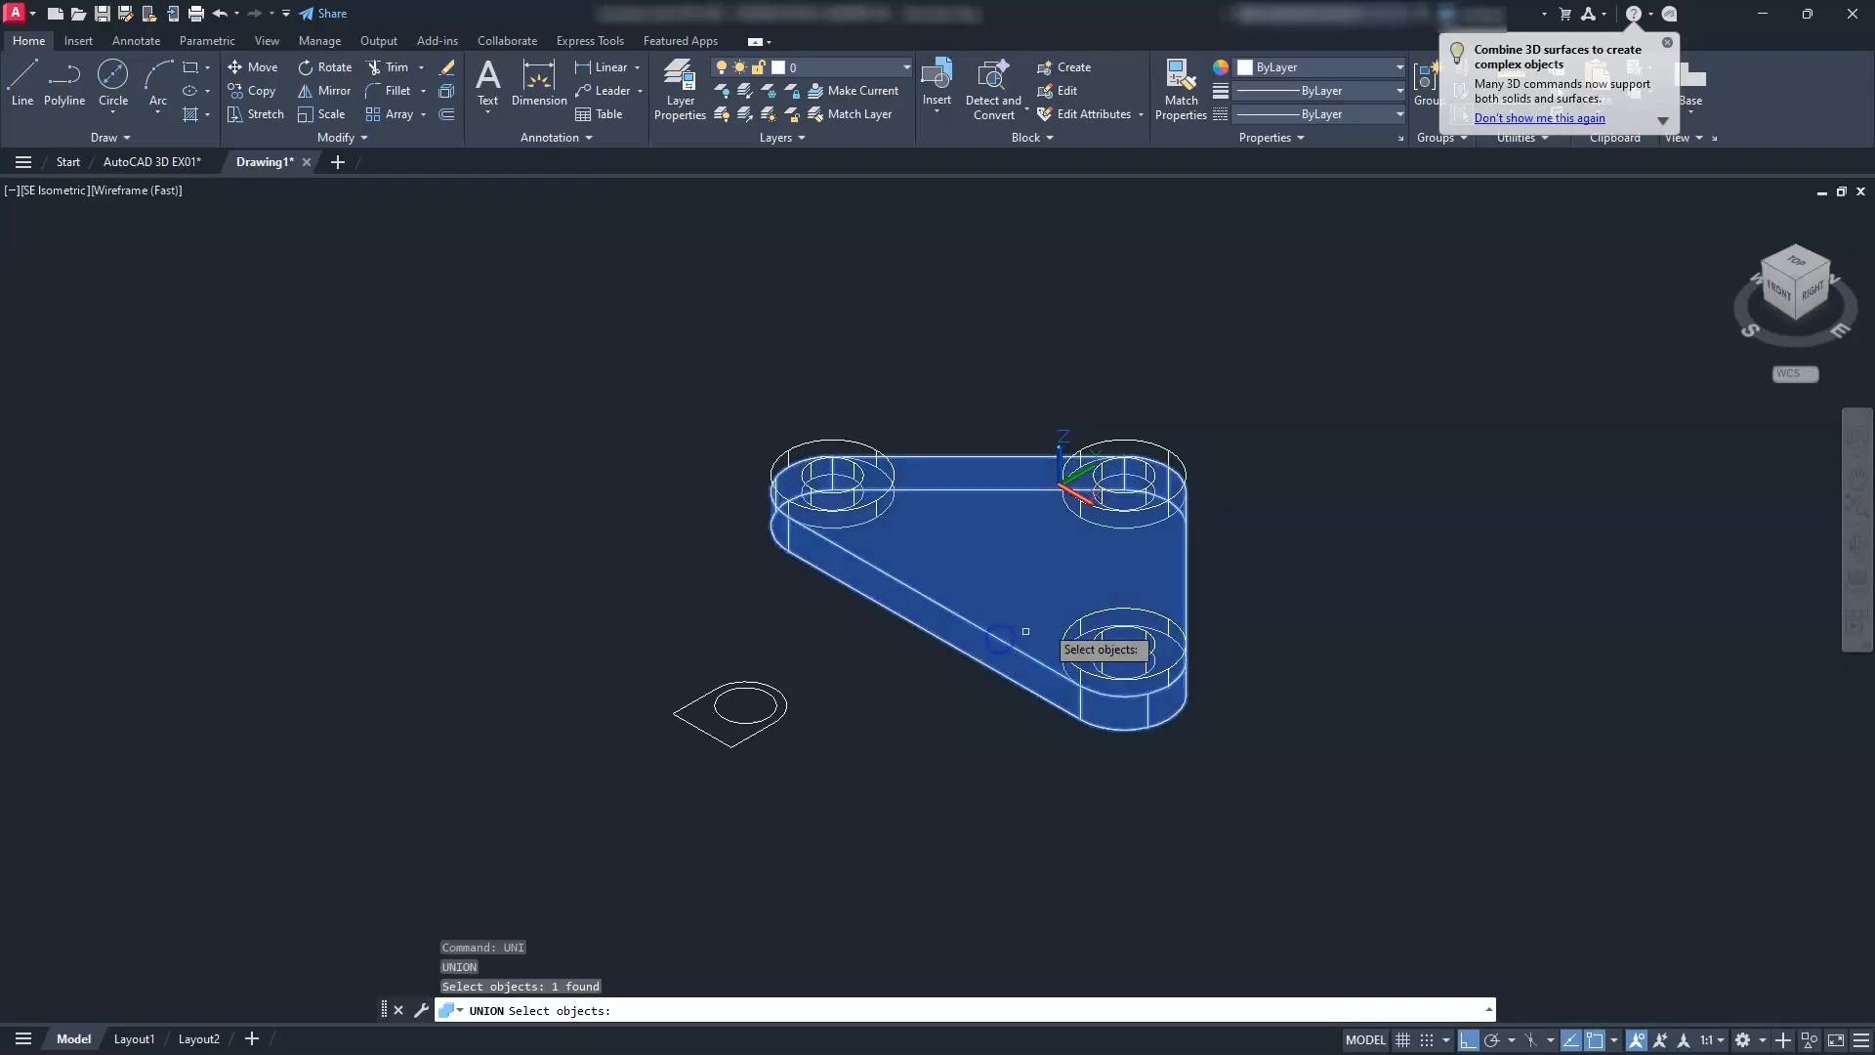
left_click(1107, 615)
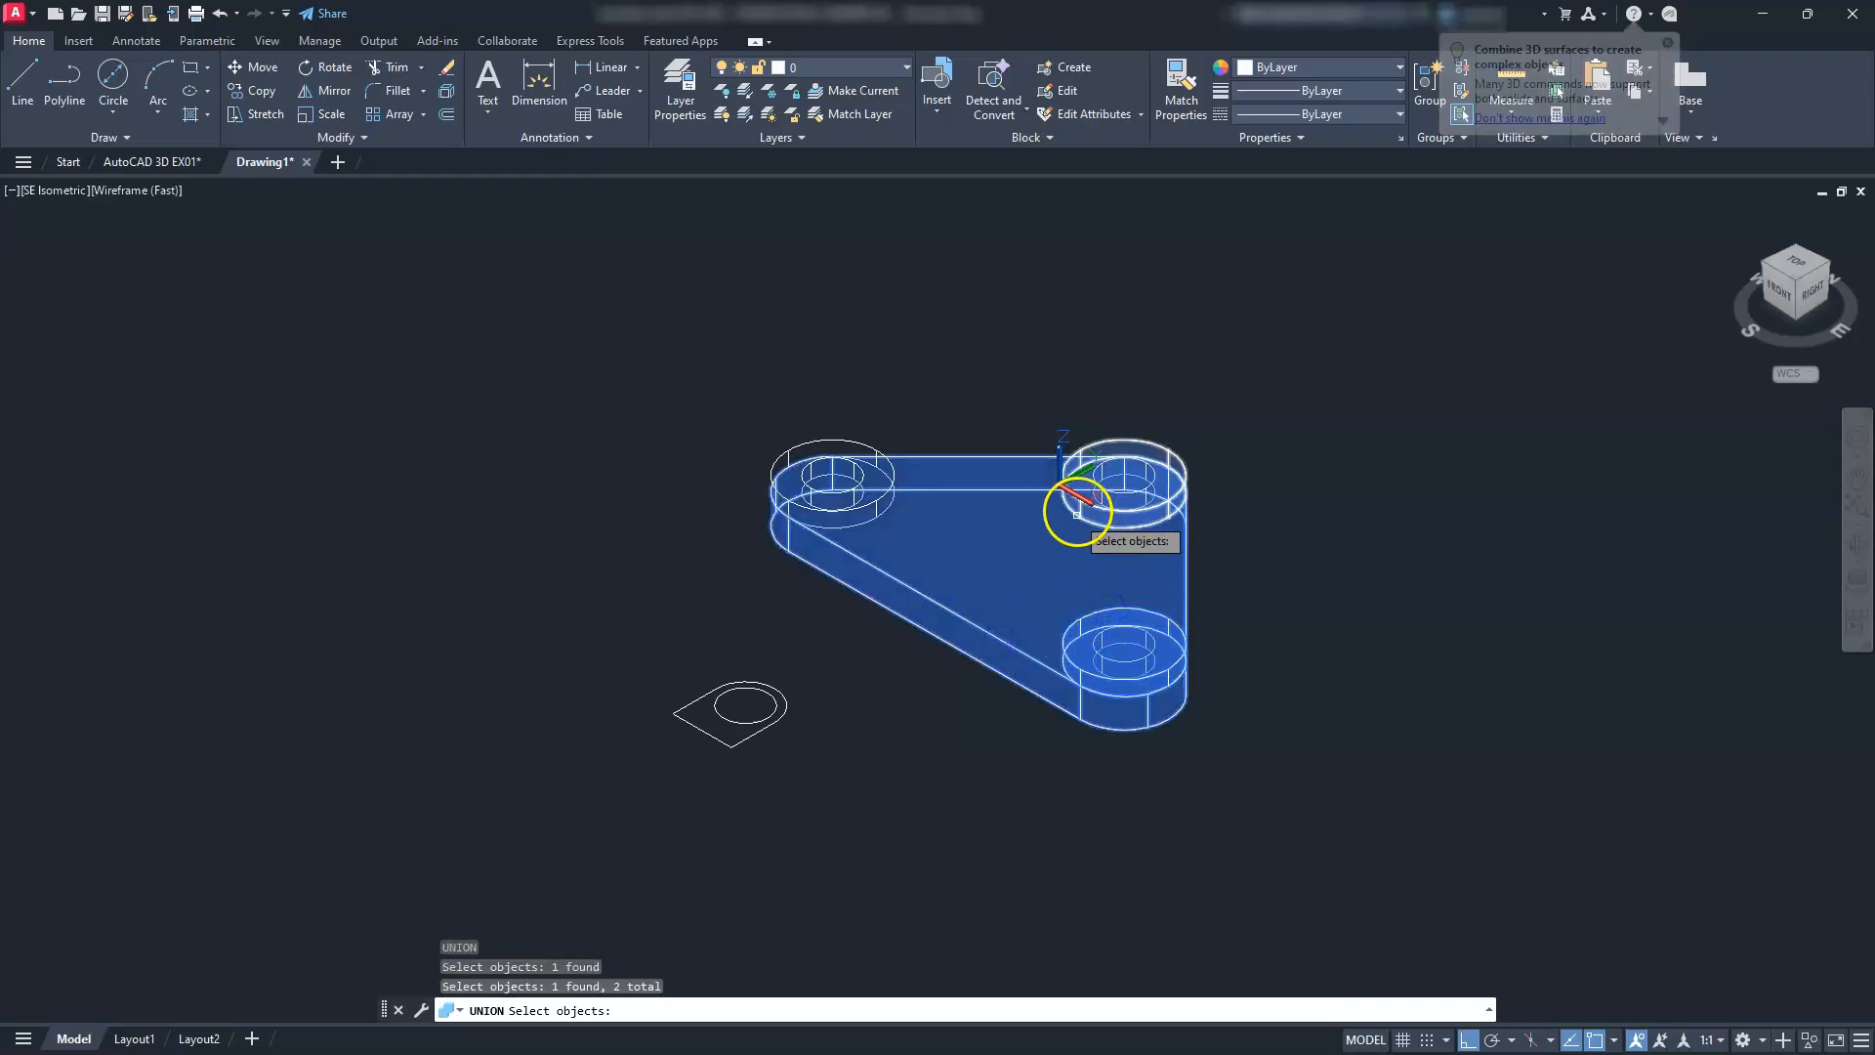
left_click(1102, 441)
left_click(867, 430)
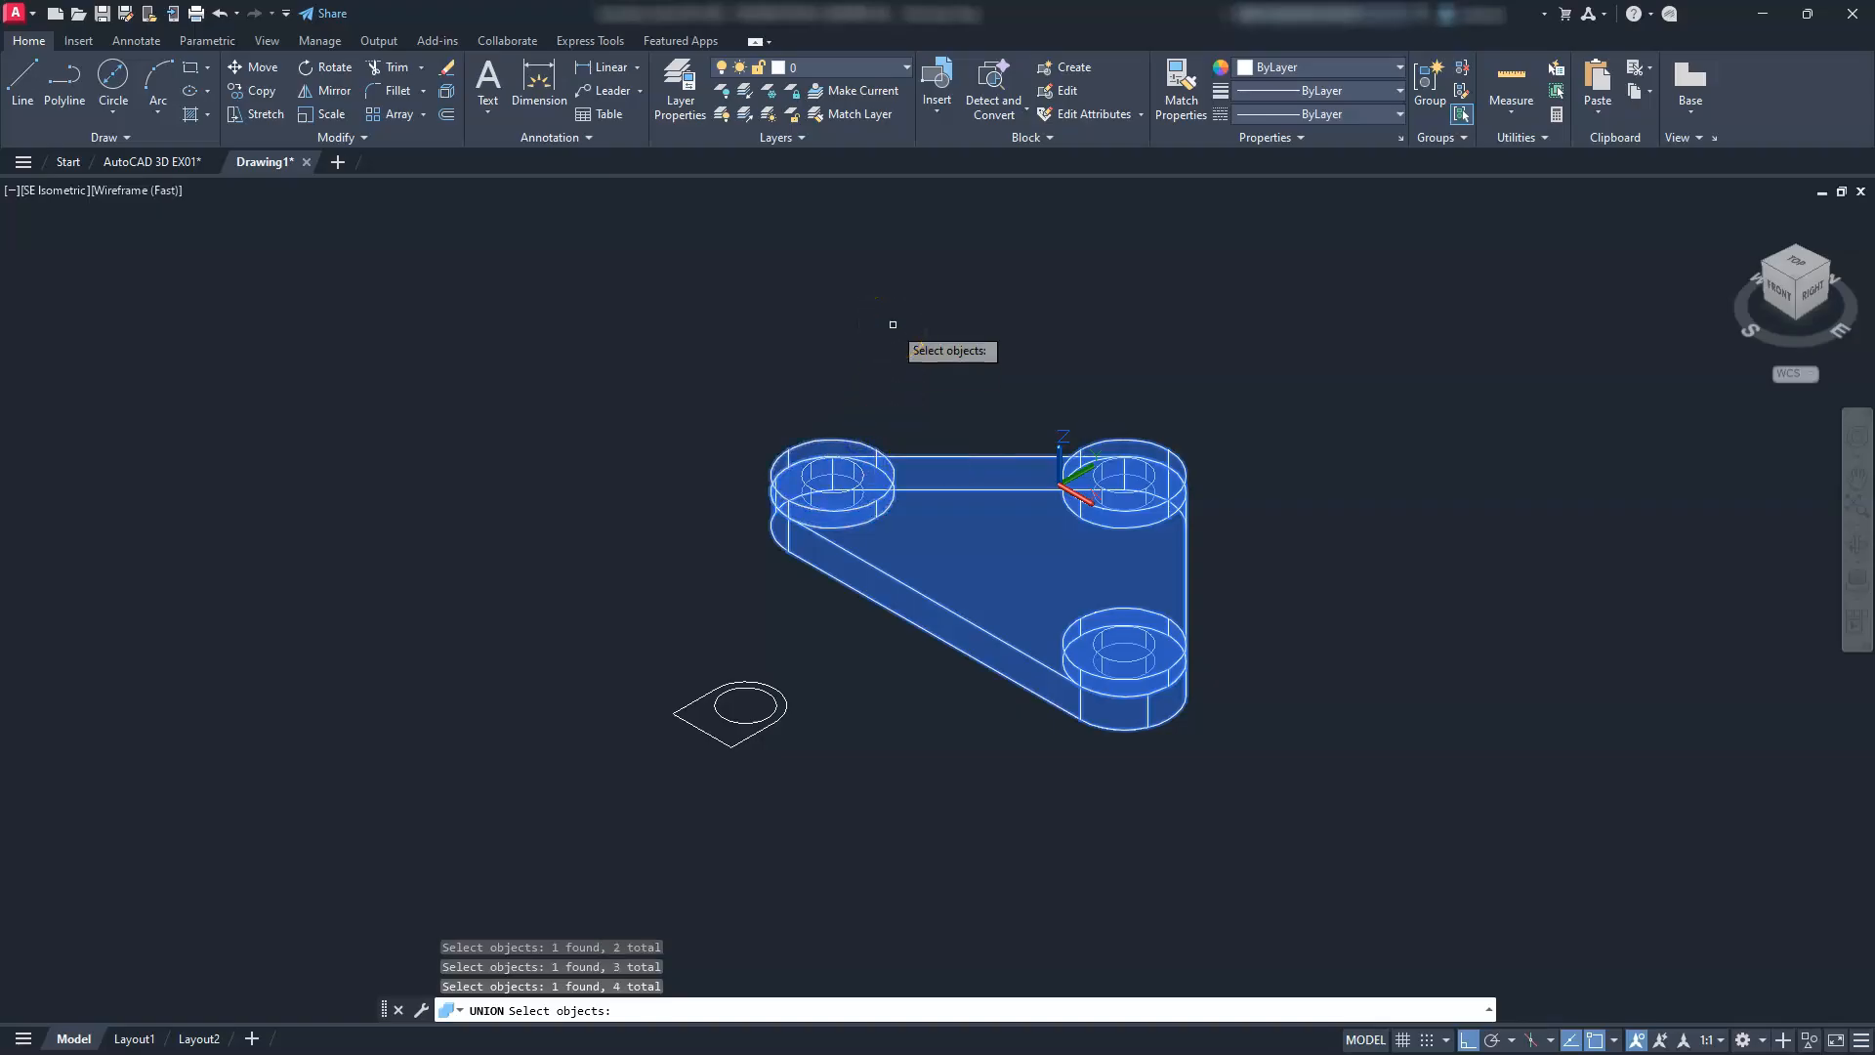
key("Return")
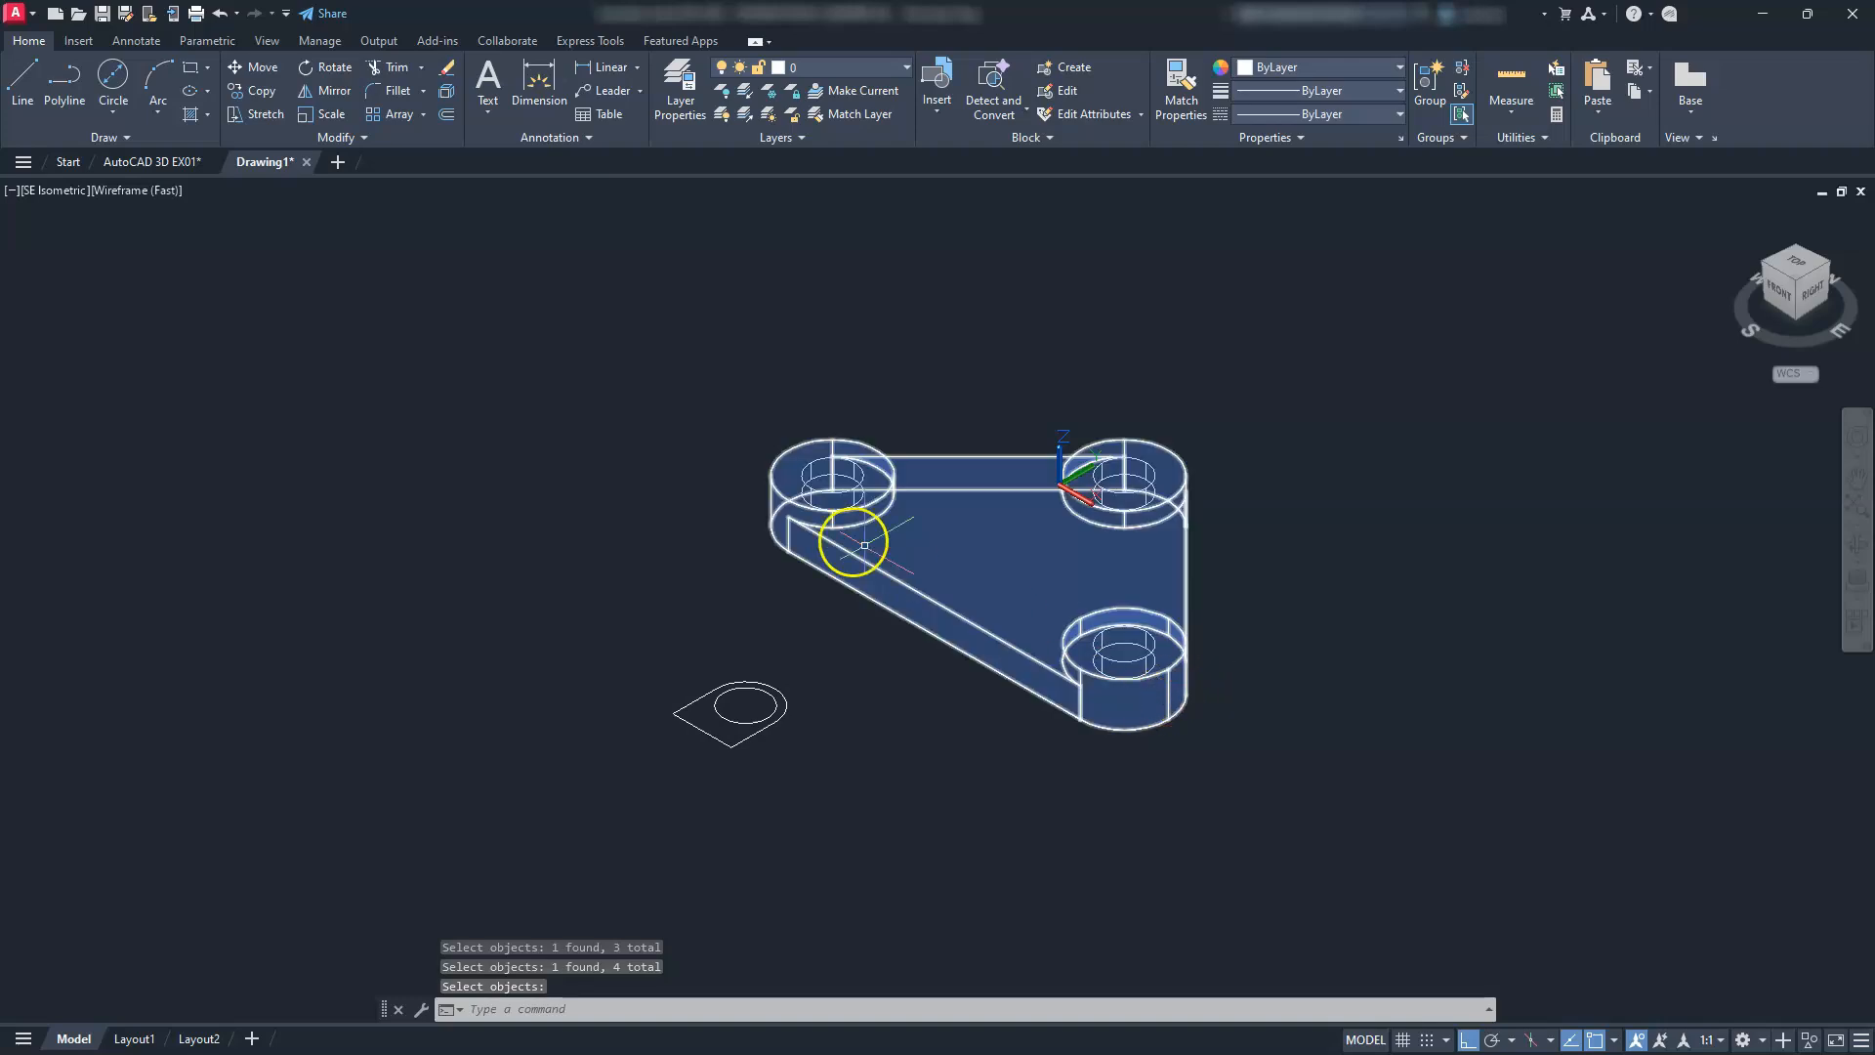
Subtract the three inner corner cylinders from the united plate and boss solid
type("s")
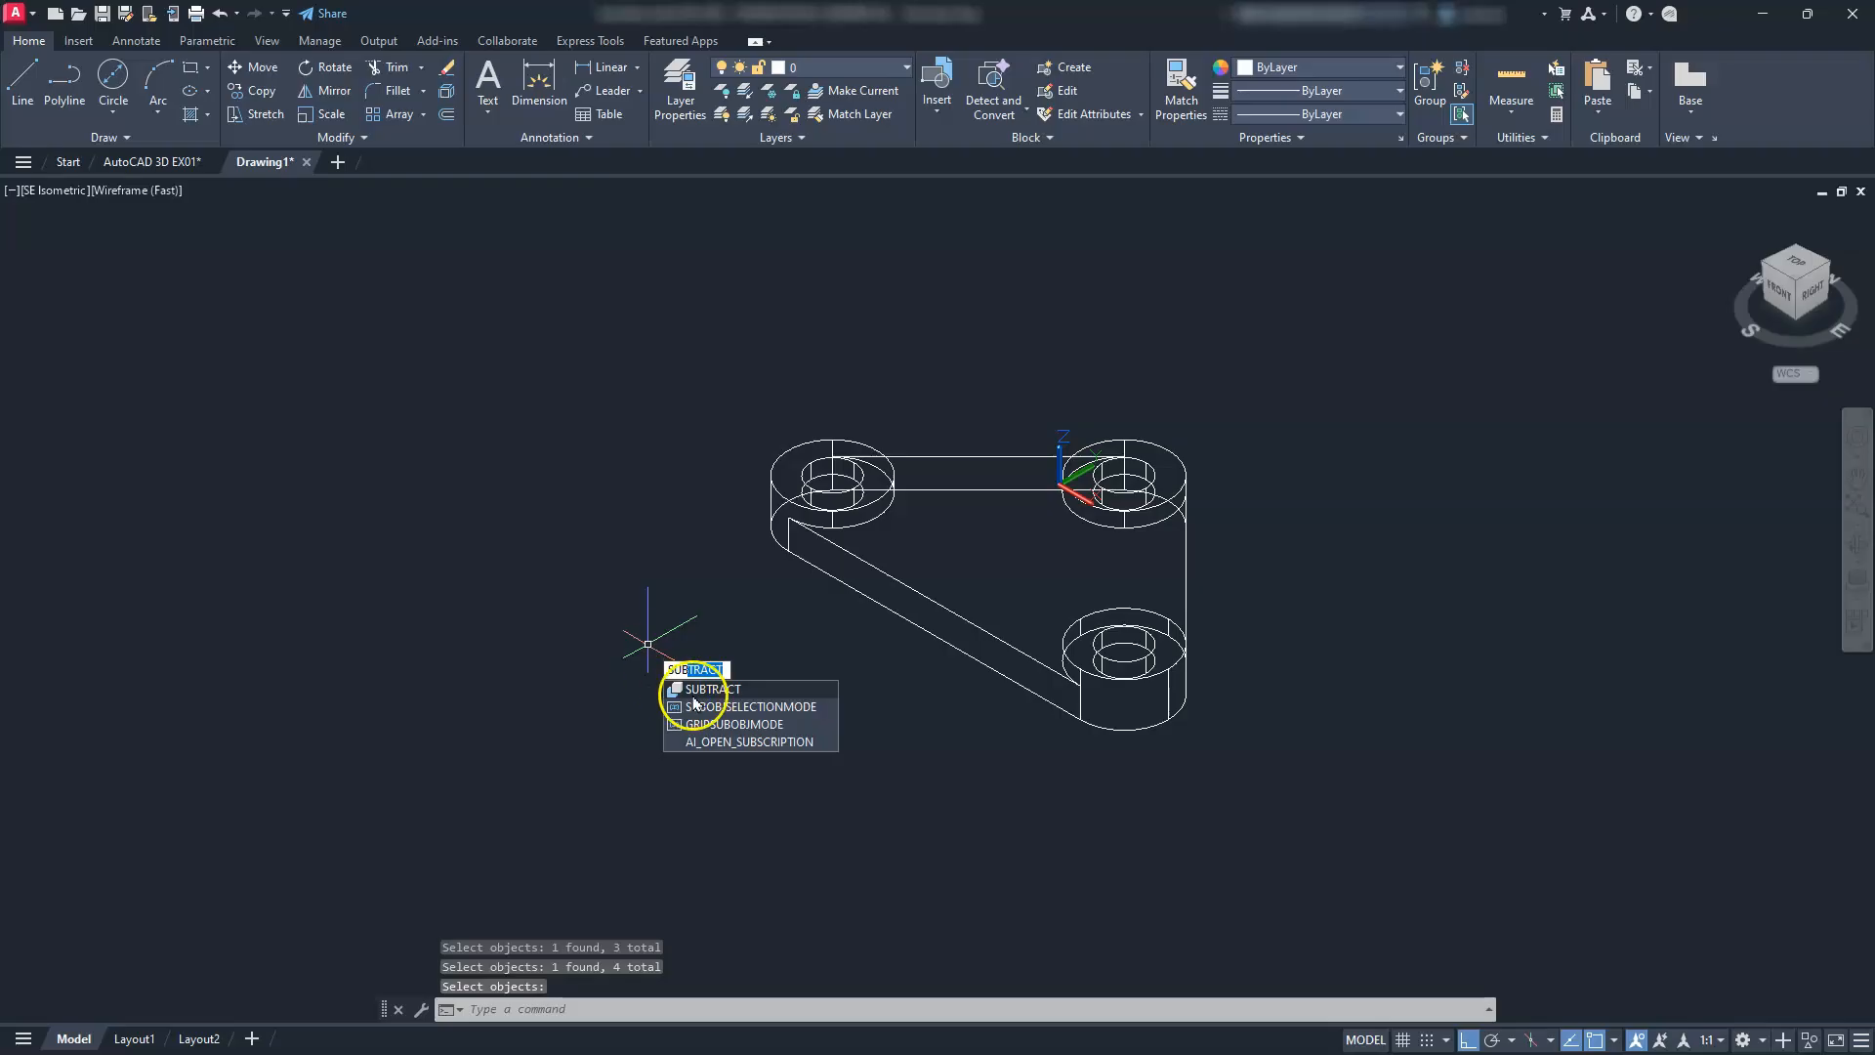
key("Return")
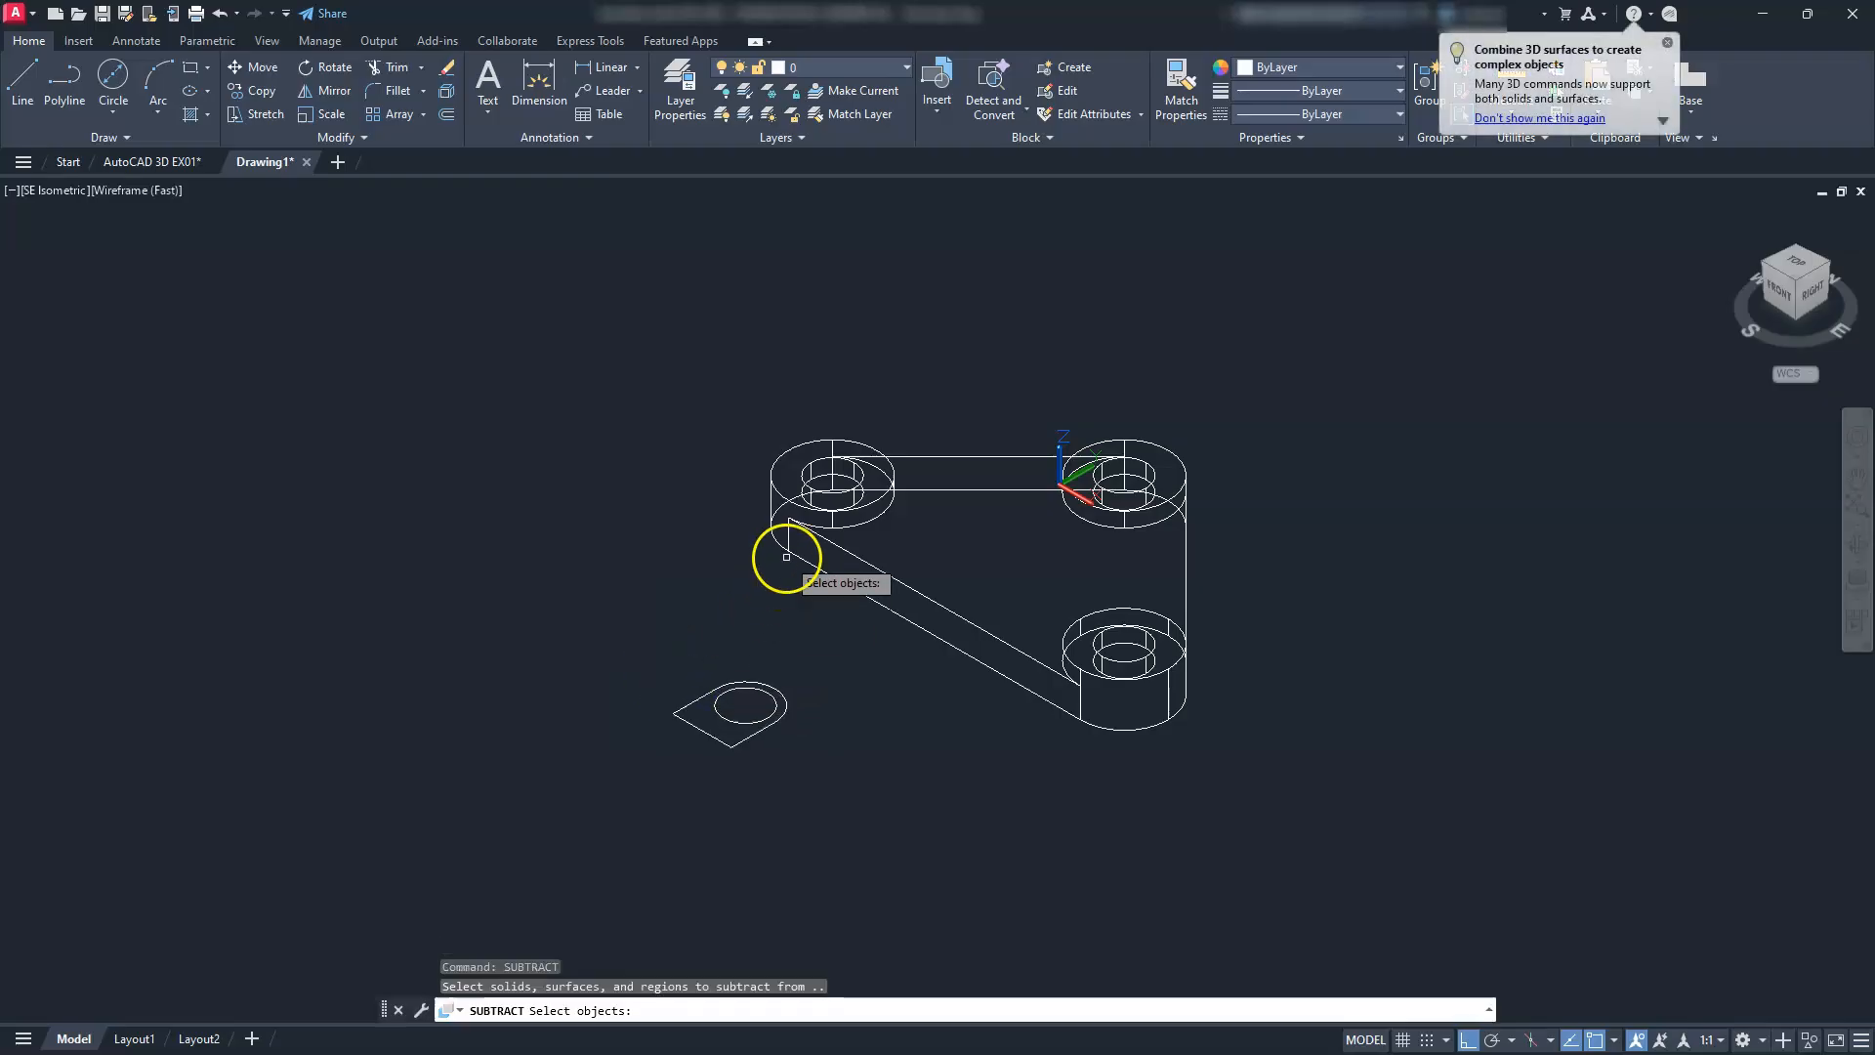
left_click(897, 576)
key("Return")
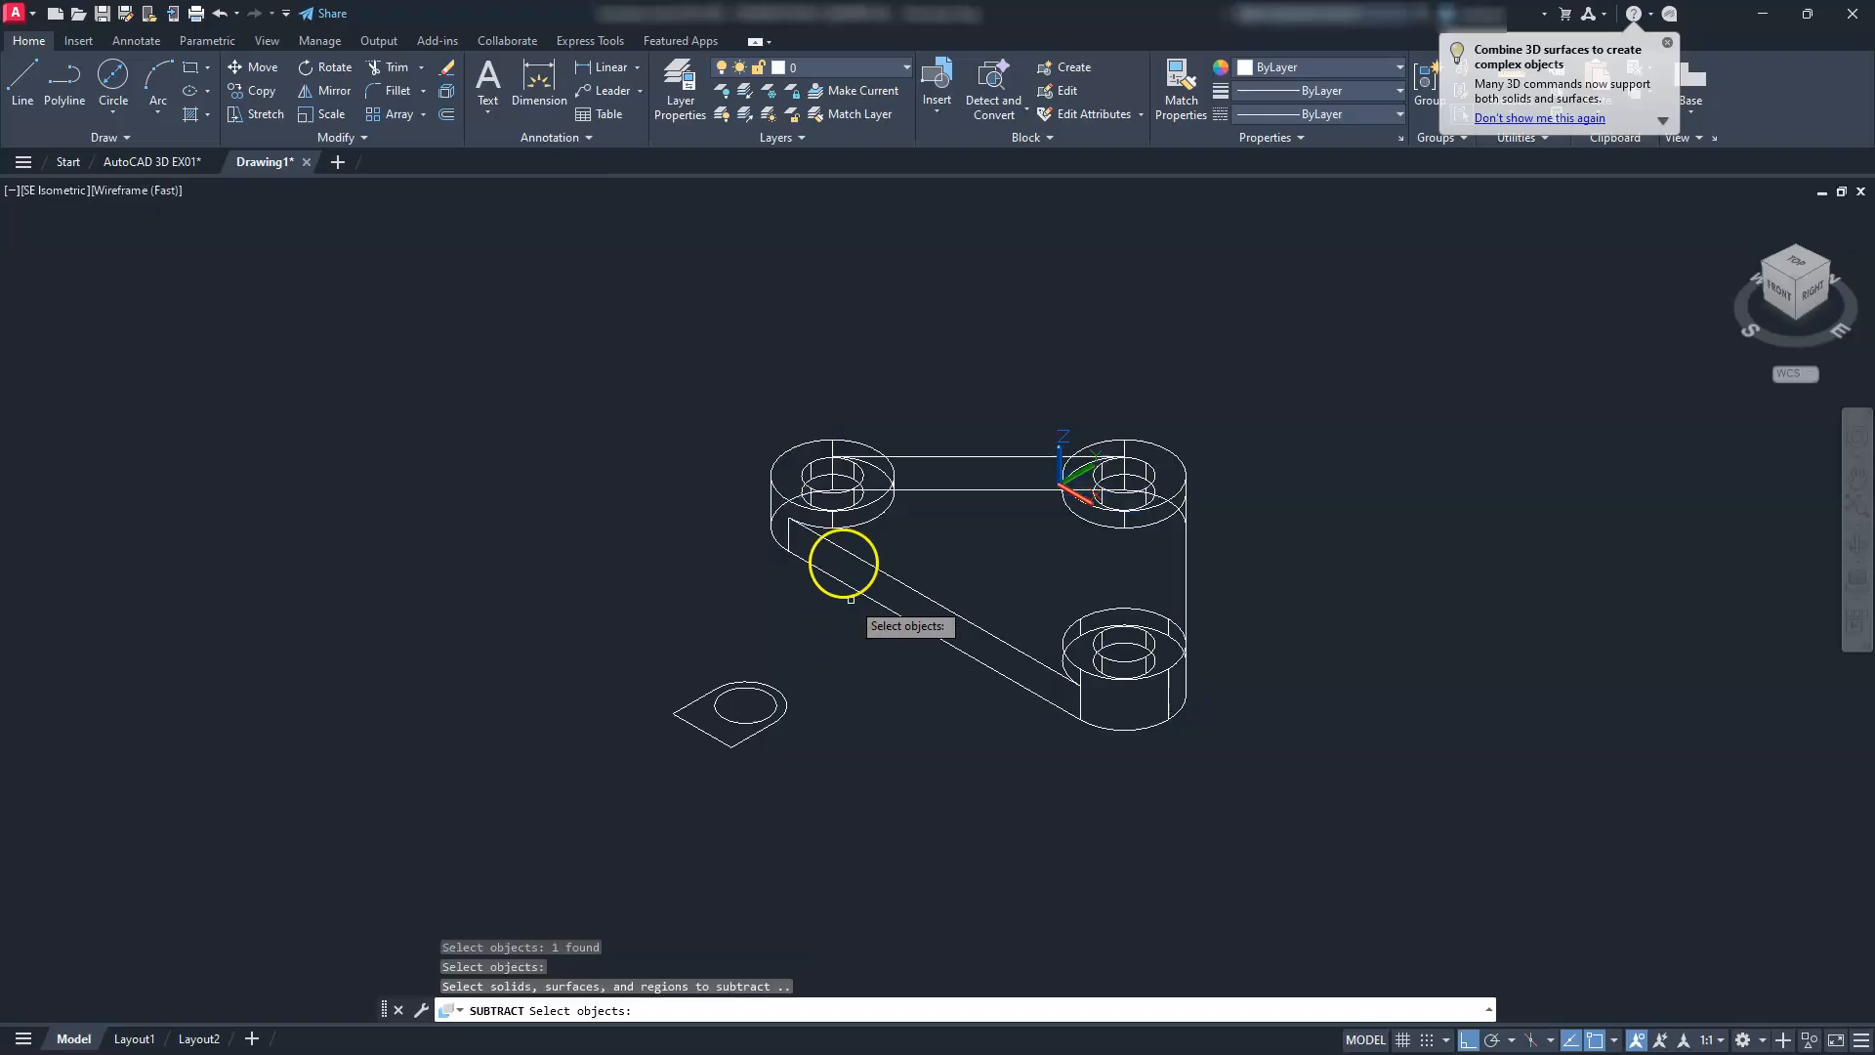
left_click(851, 491)
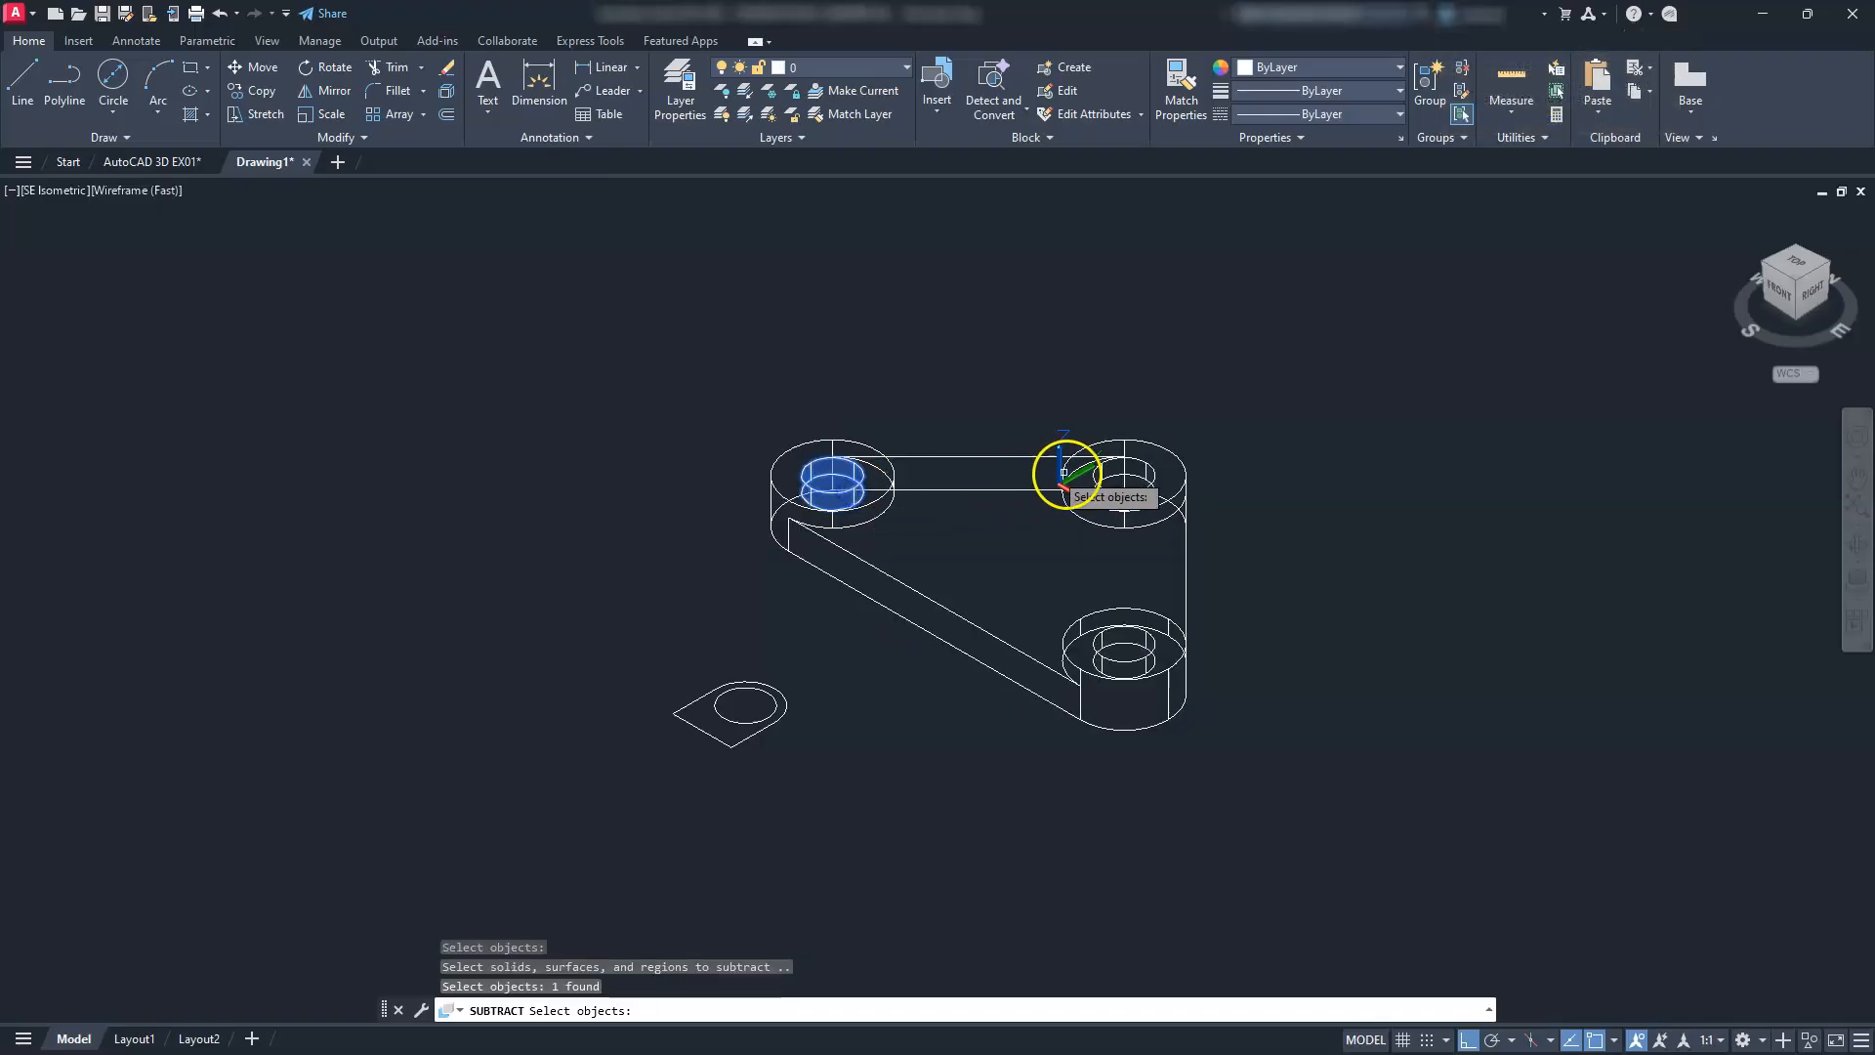
left_click(1118, 494)
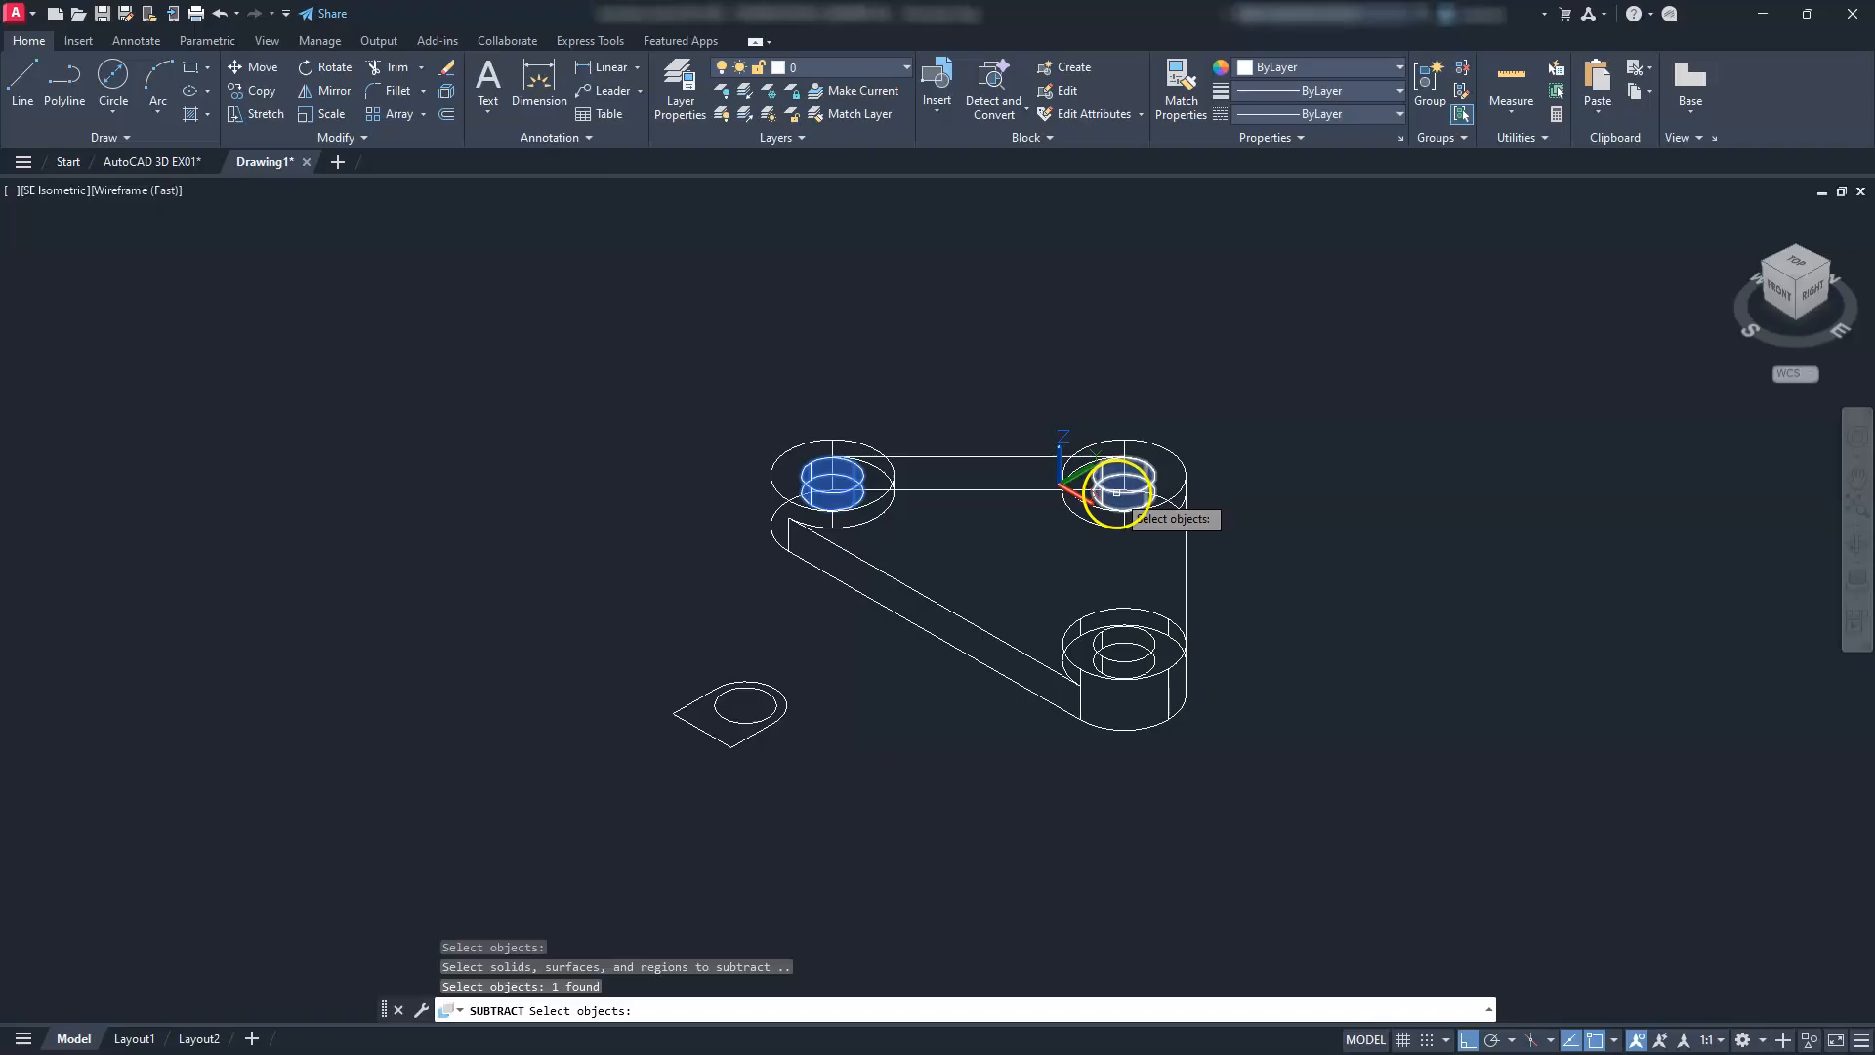
left_click(1115, 626)
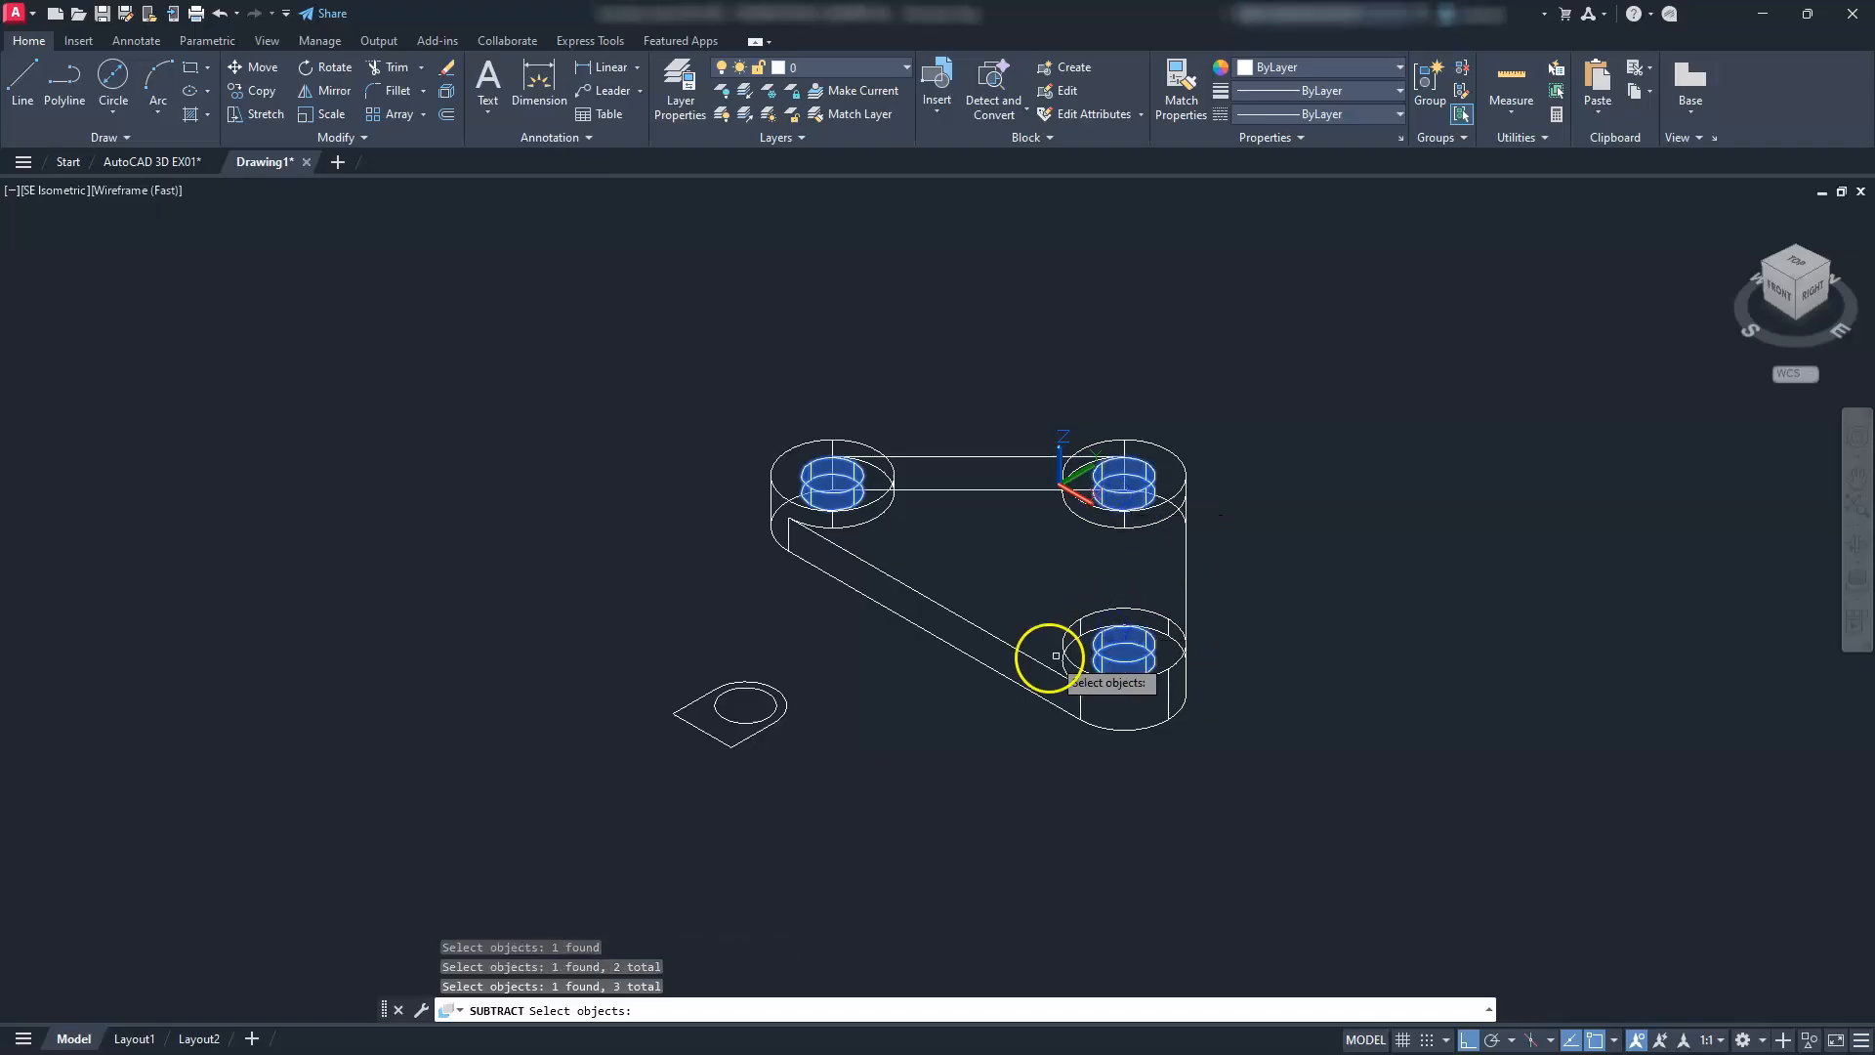
key("Return")
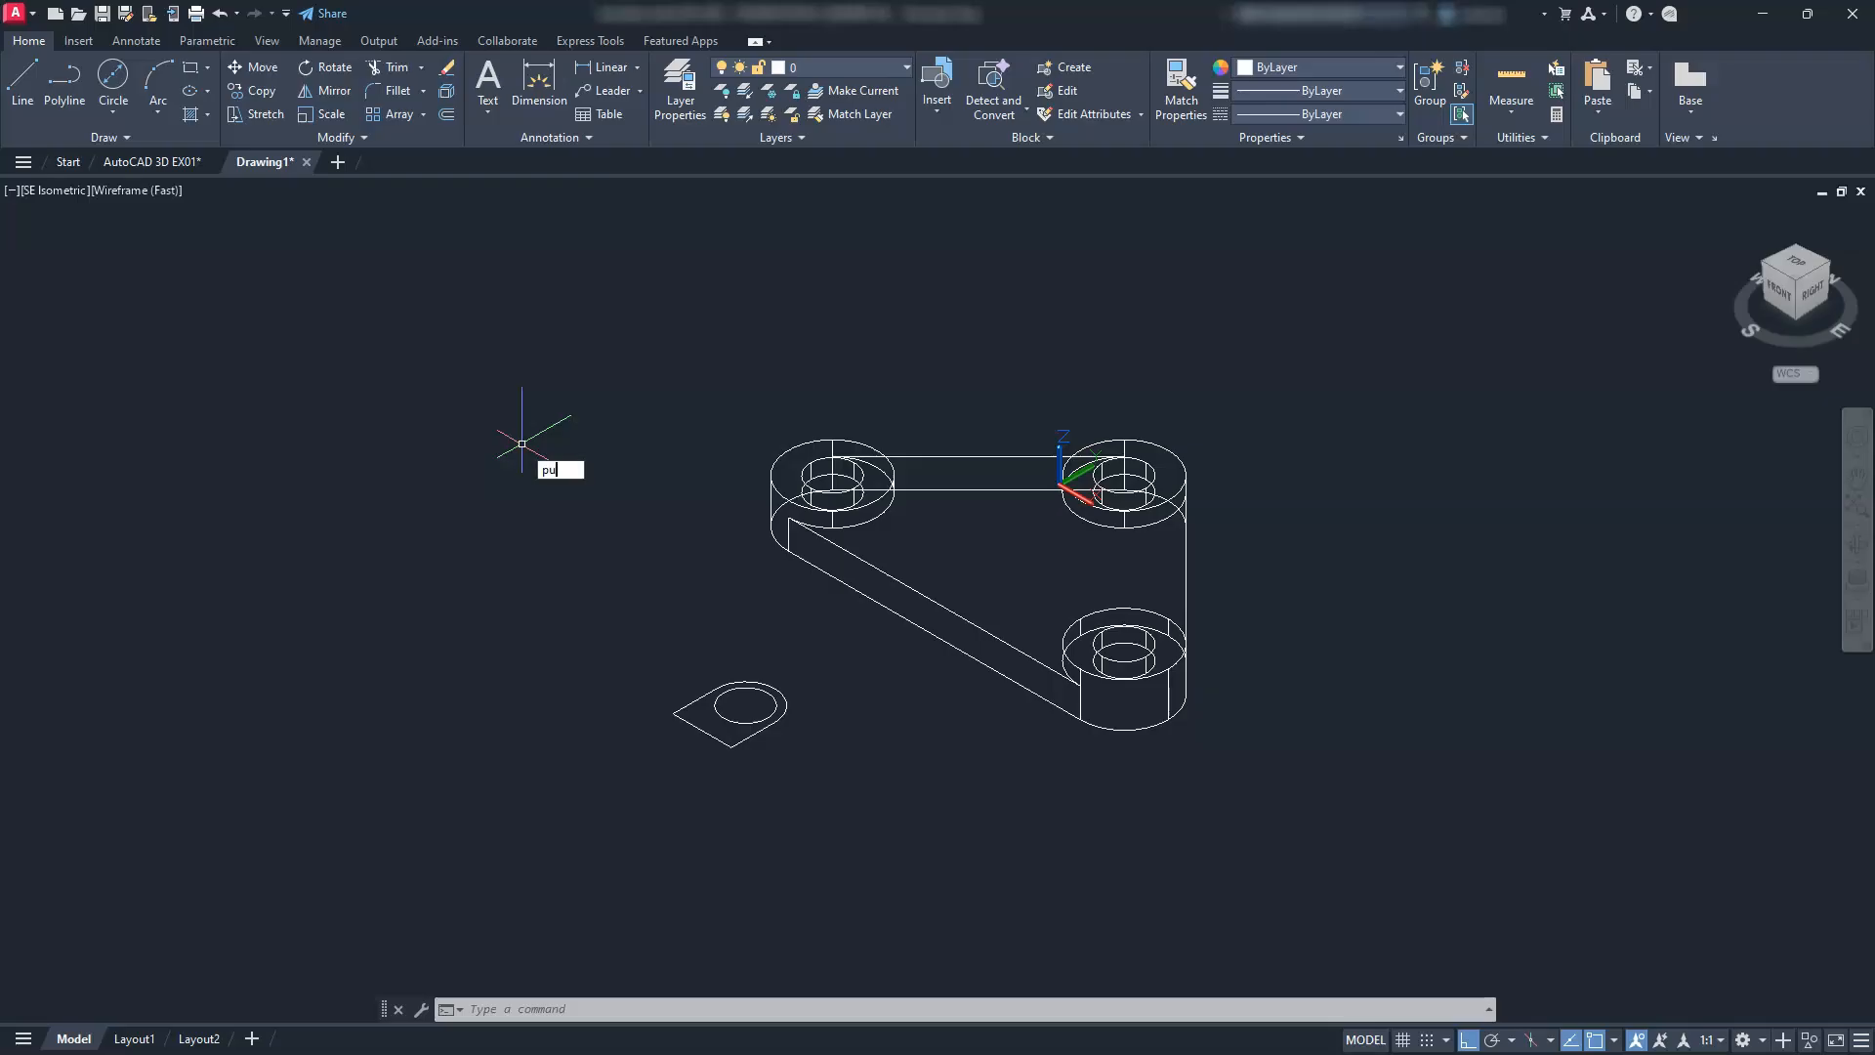
Presspull the circular hole floor at the plate's far-left corner downward through the full plate thickness
type("ll")
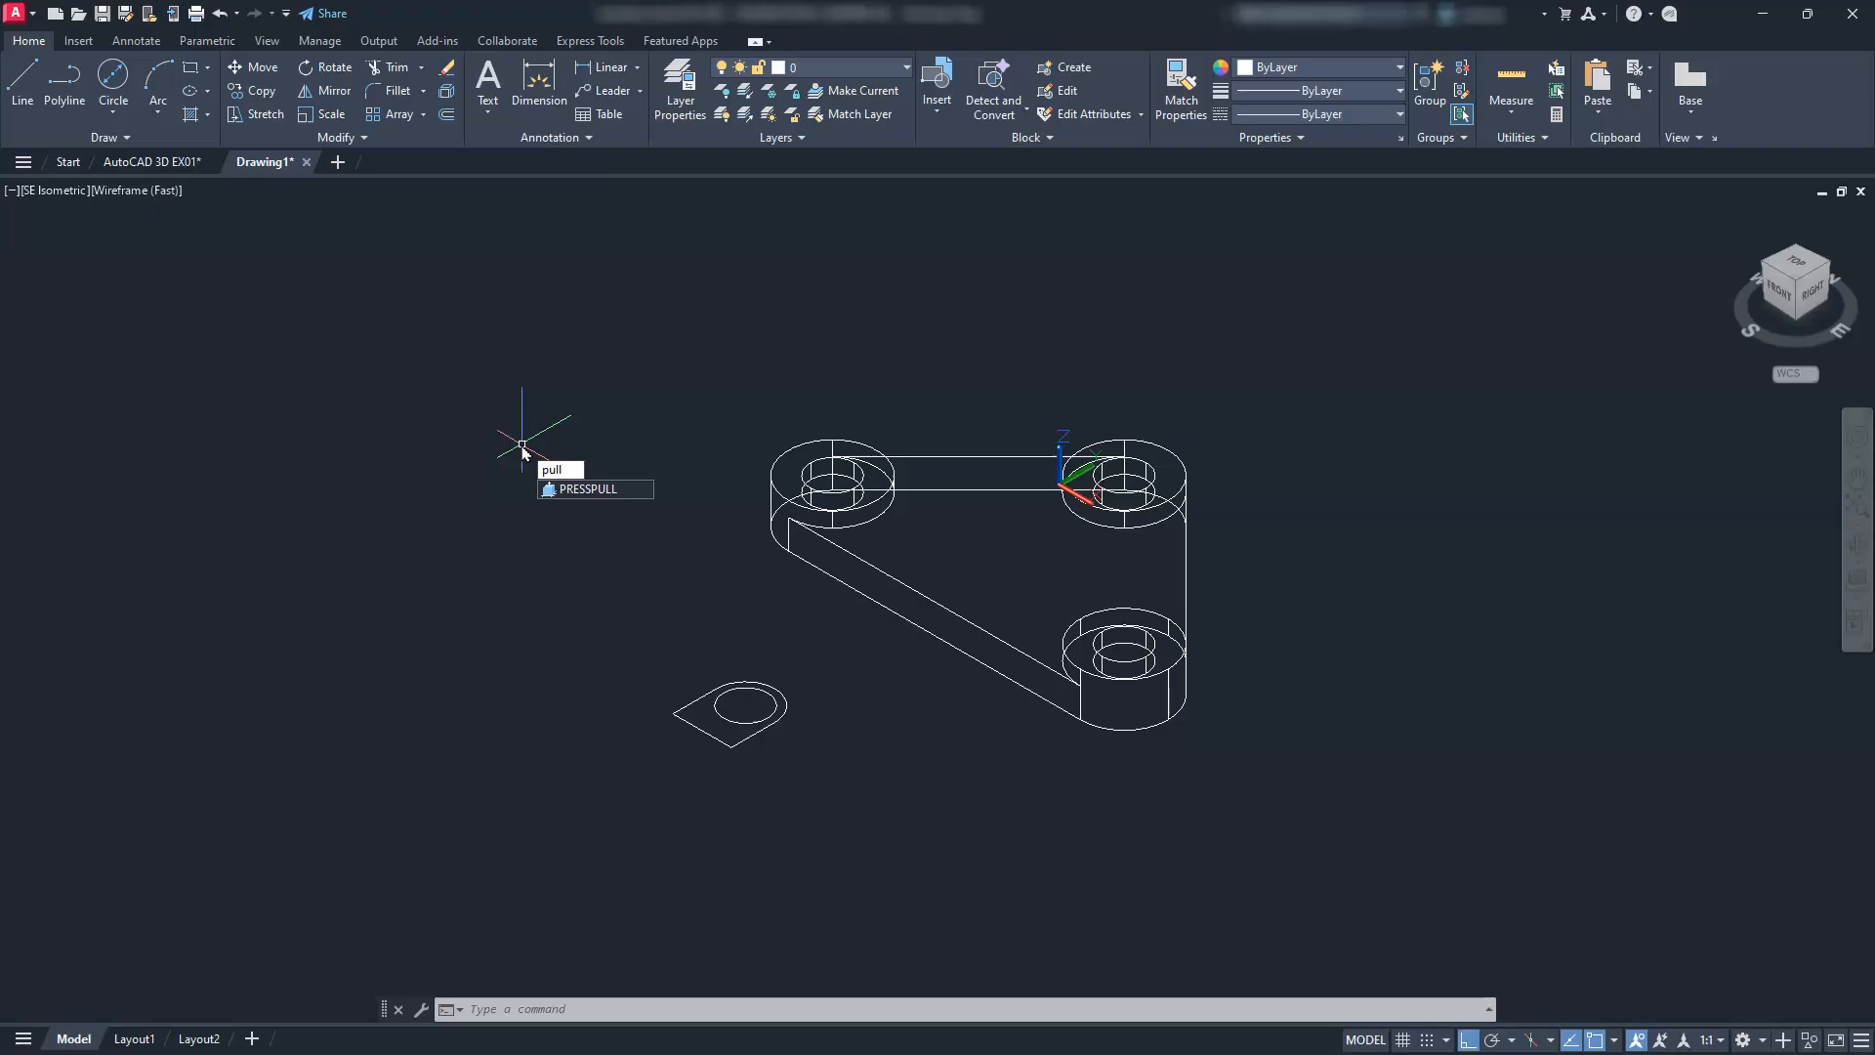
right_click(583, 488)
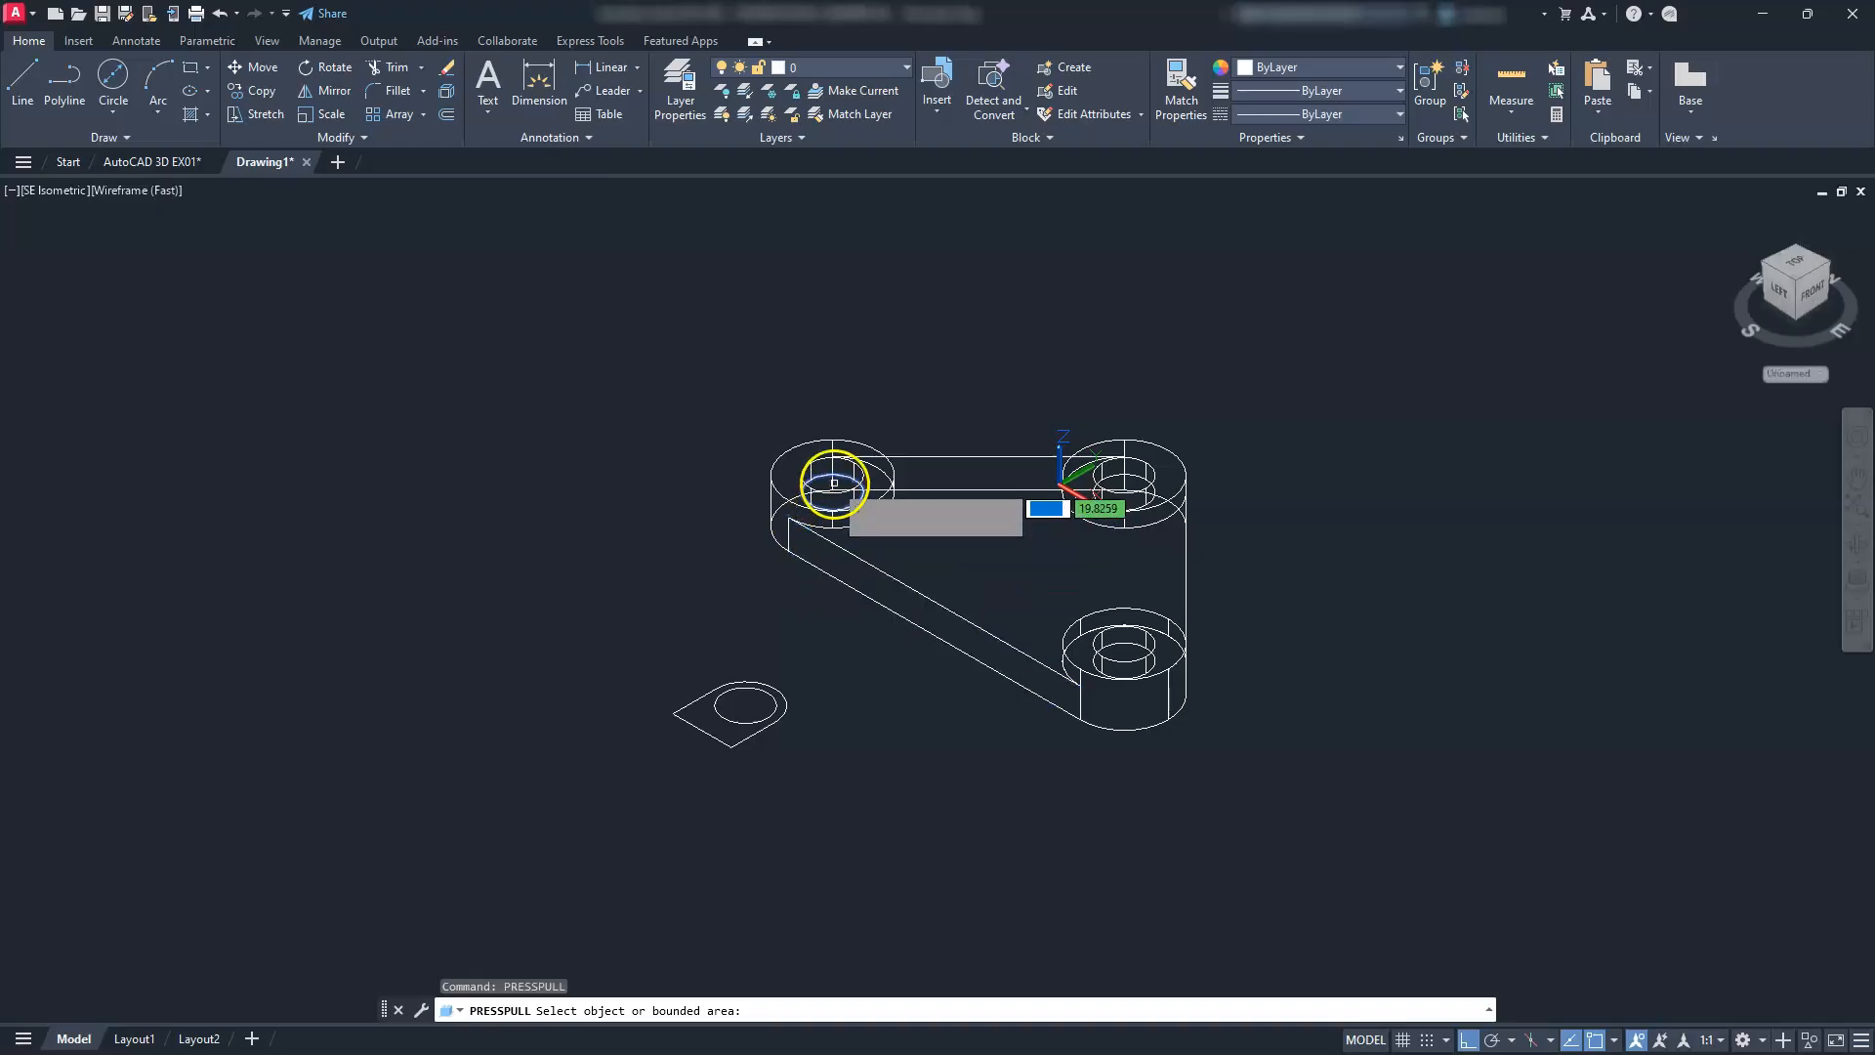
scroll(832, 483, "up", 4)
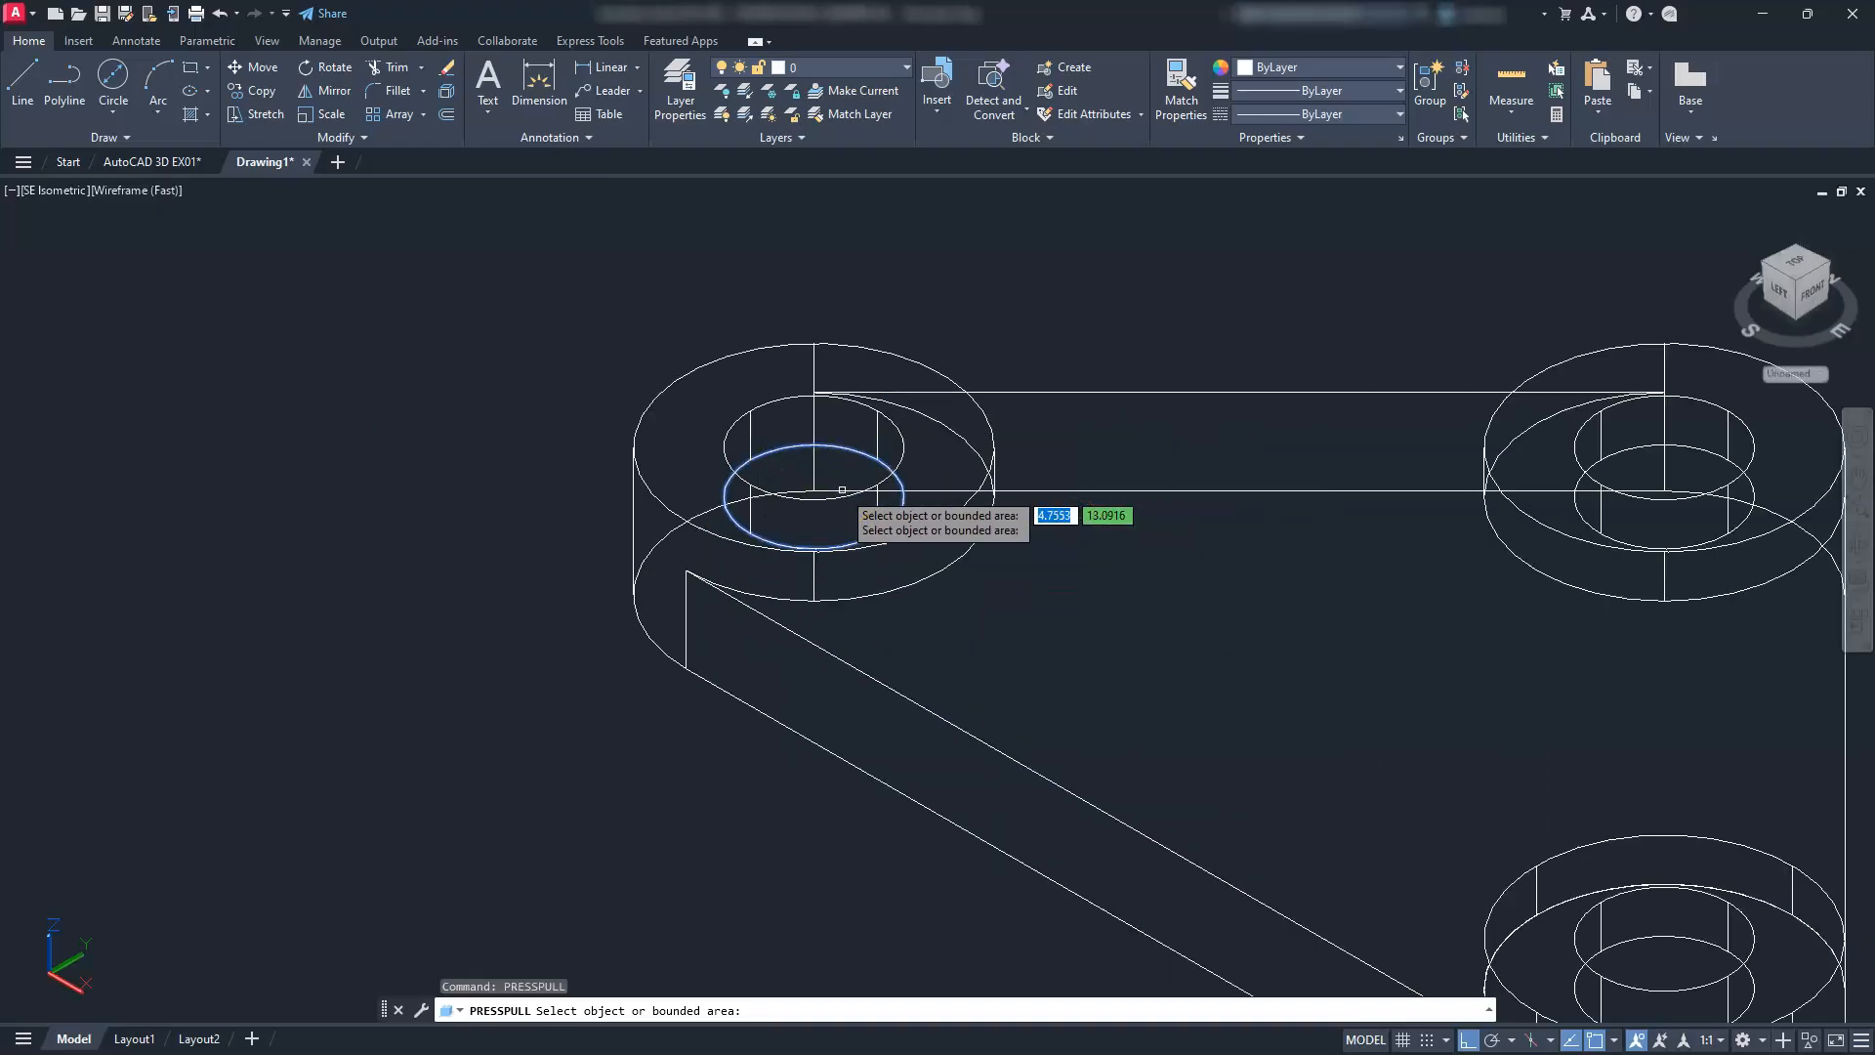
left_click(842, 484)
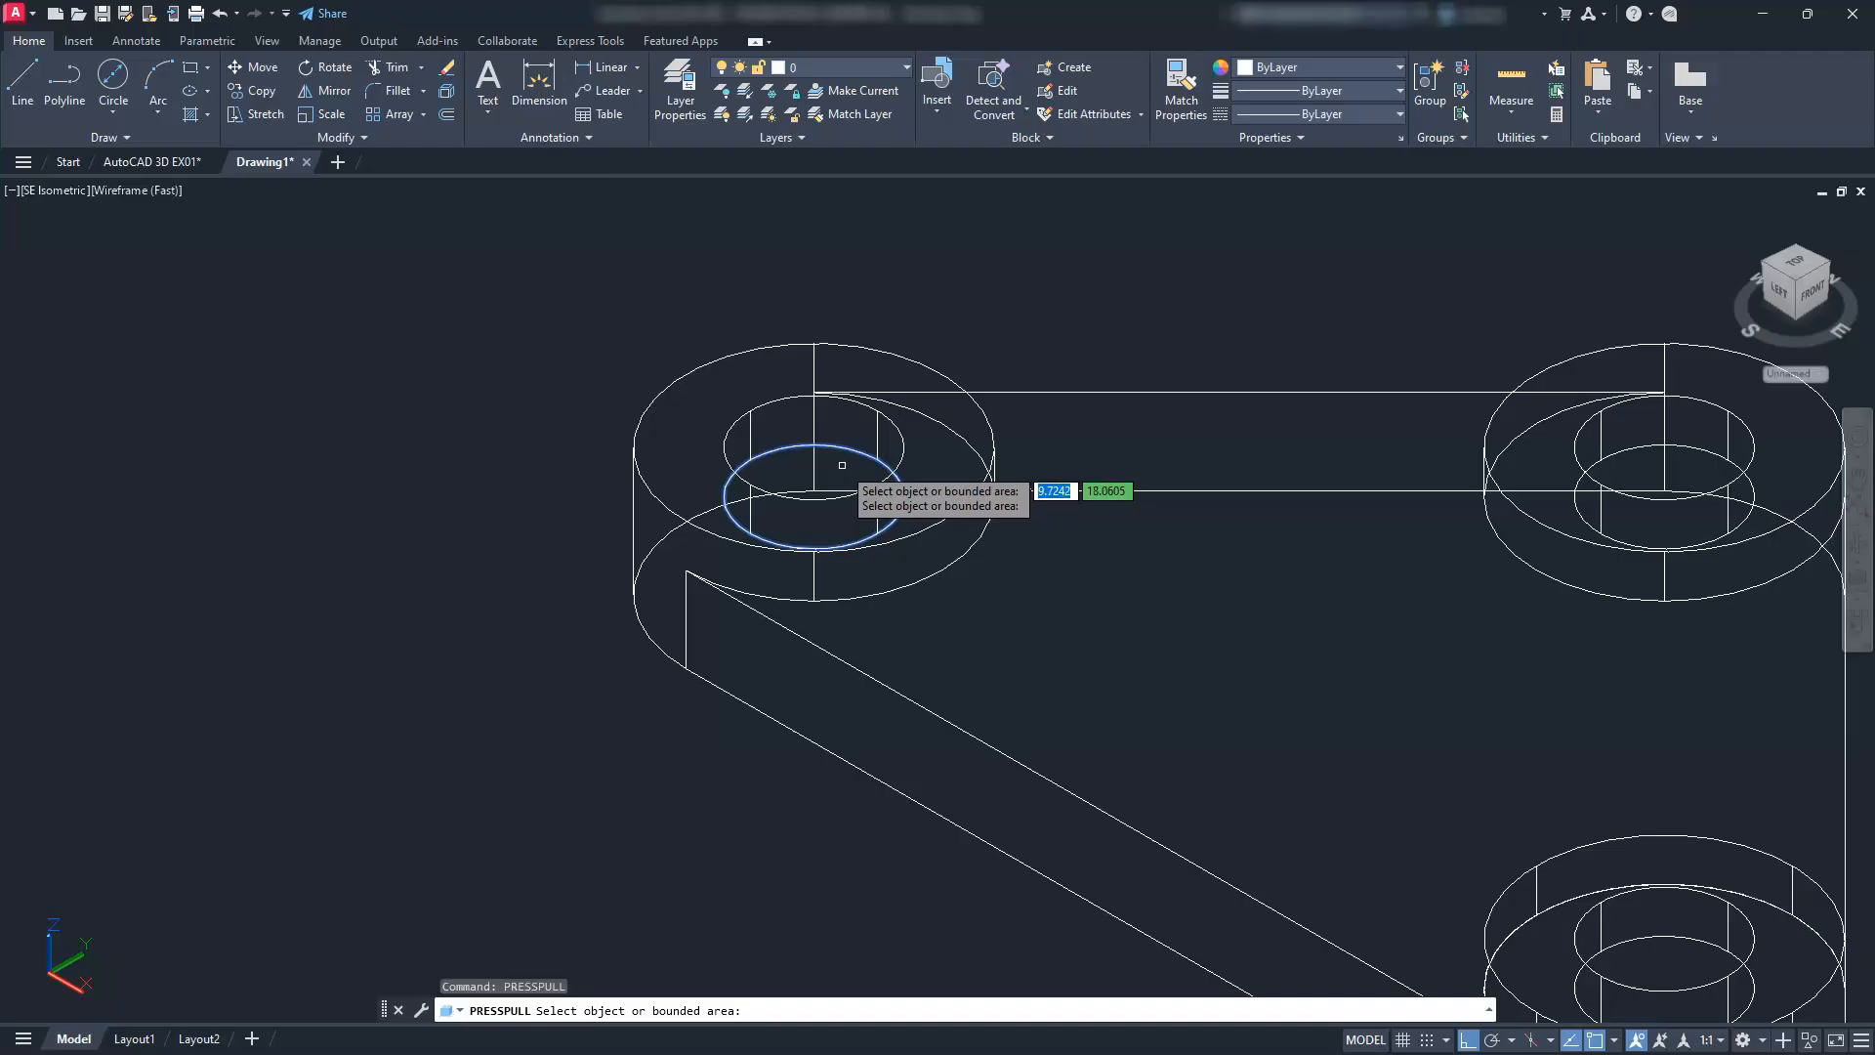
left_click_drag(842, 464, 796, 946)
scroll(699, 759, "down", 2)
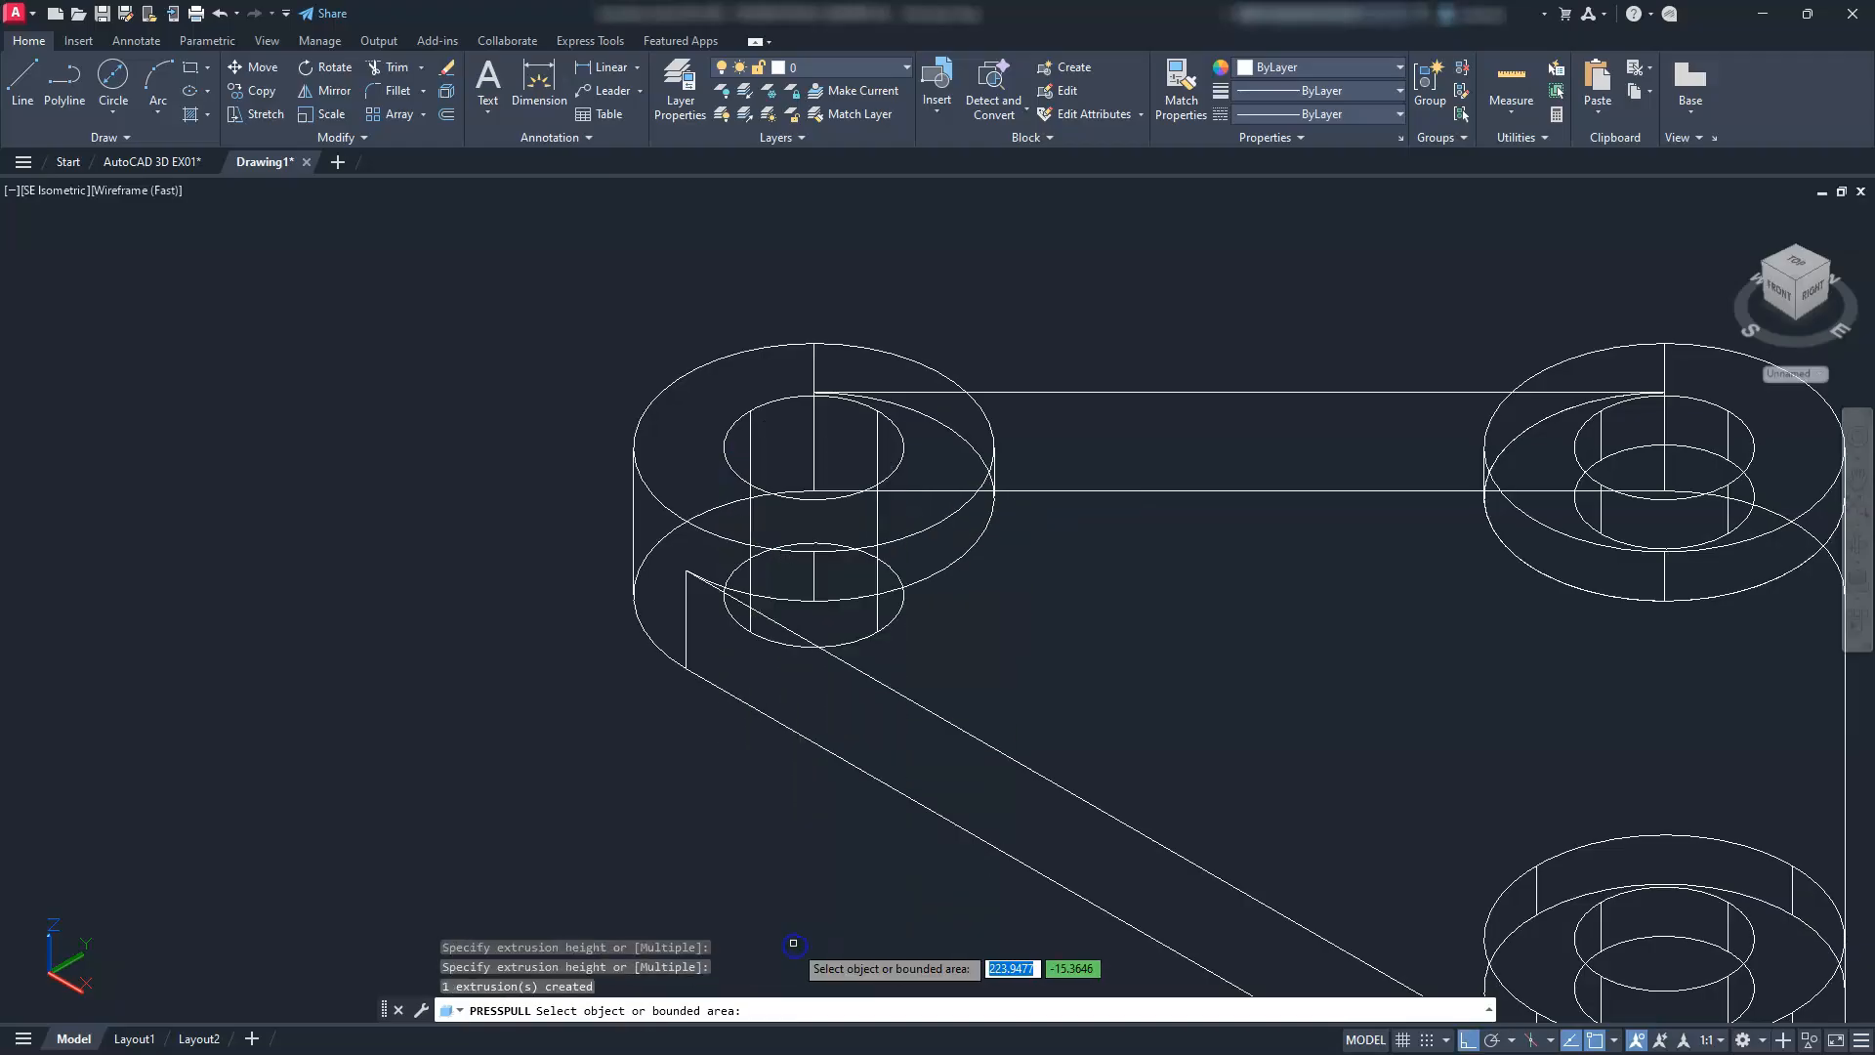
middle_click_drag(699, 759, 524, 544)
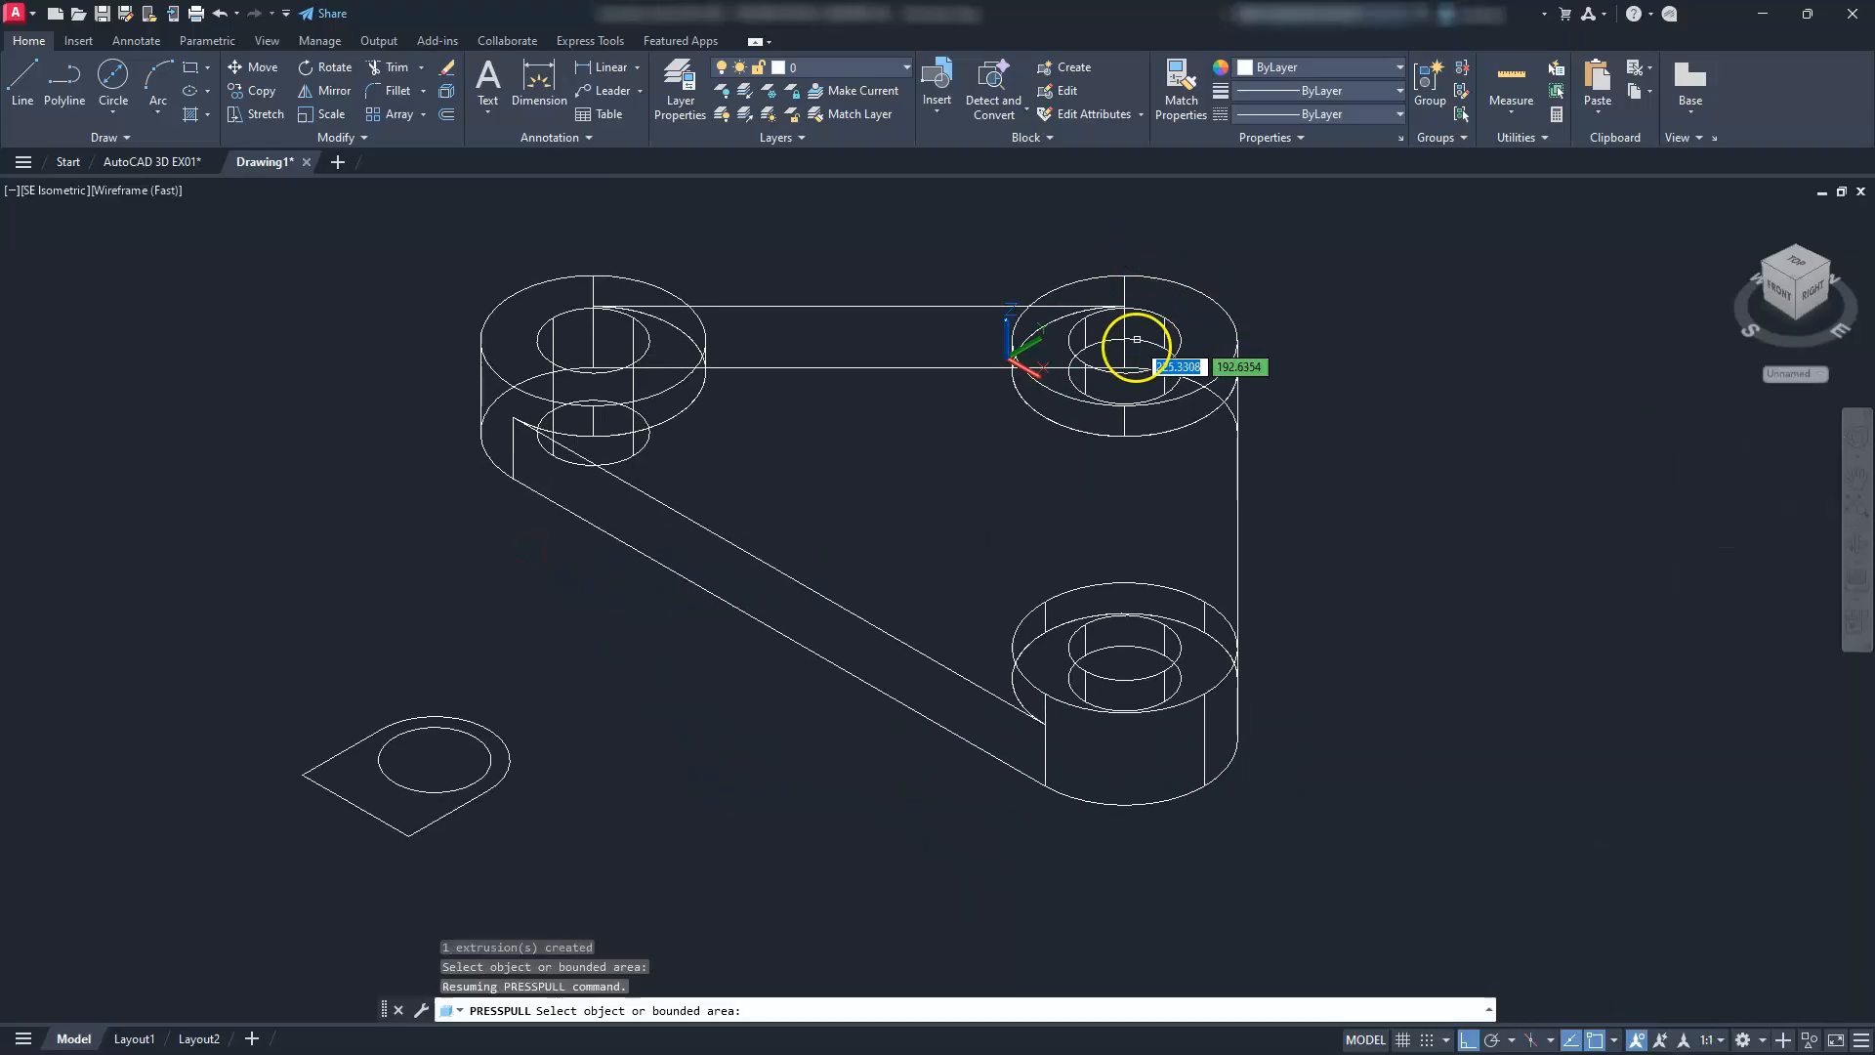
Presspull the hole floors at the remaining two corners downward through the plate to make through holes
left_click(1142, 354)
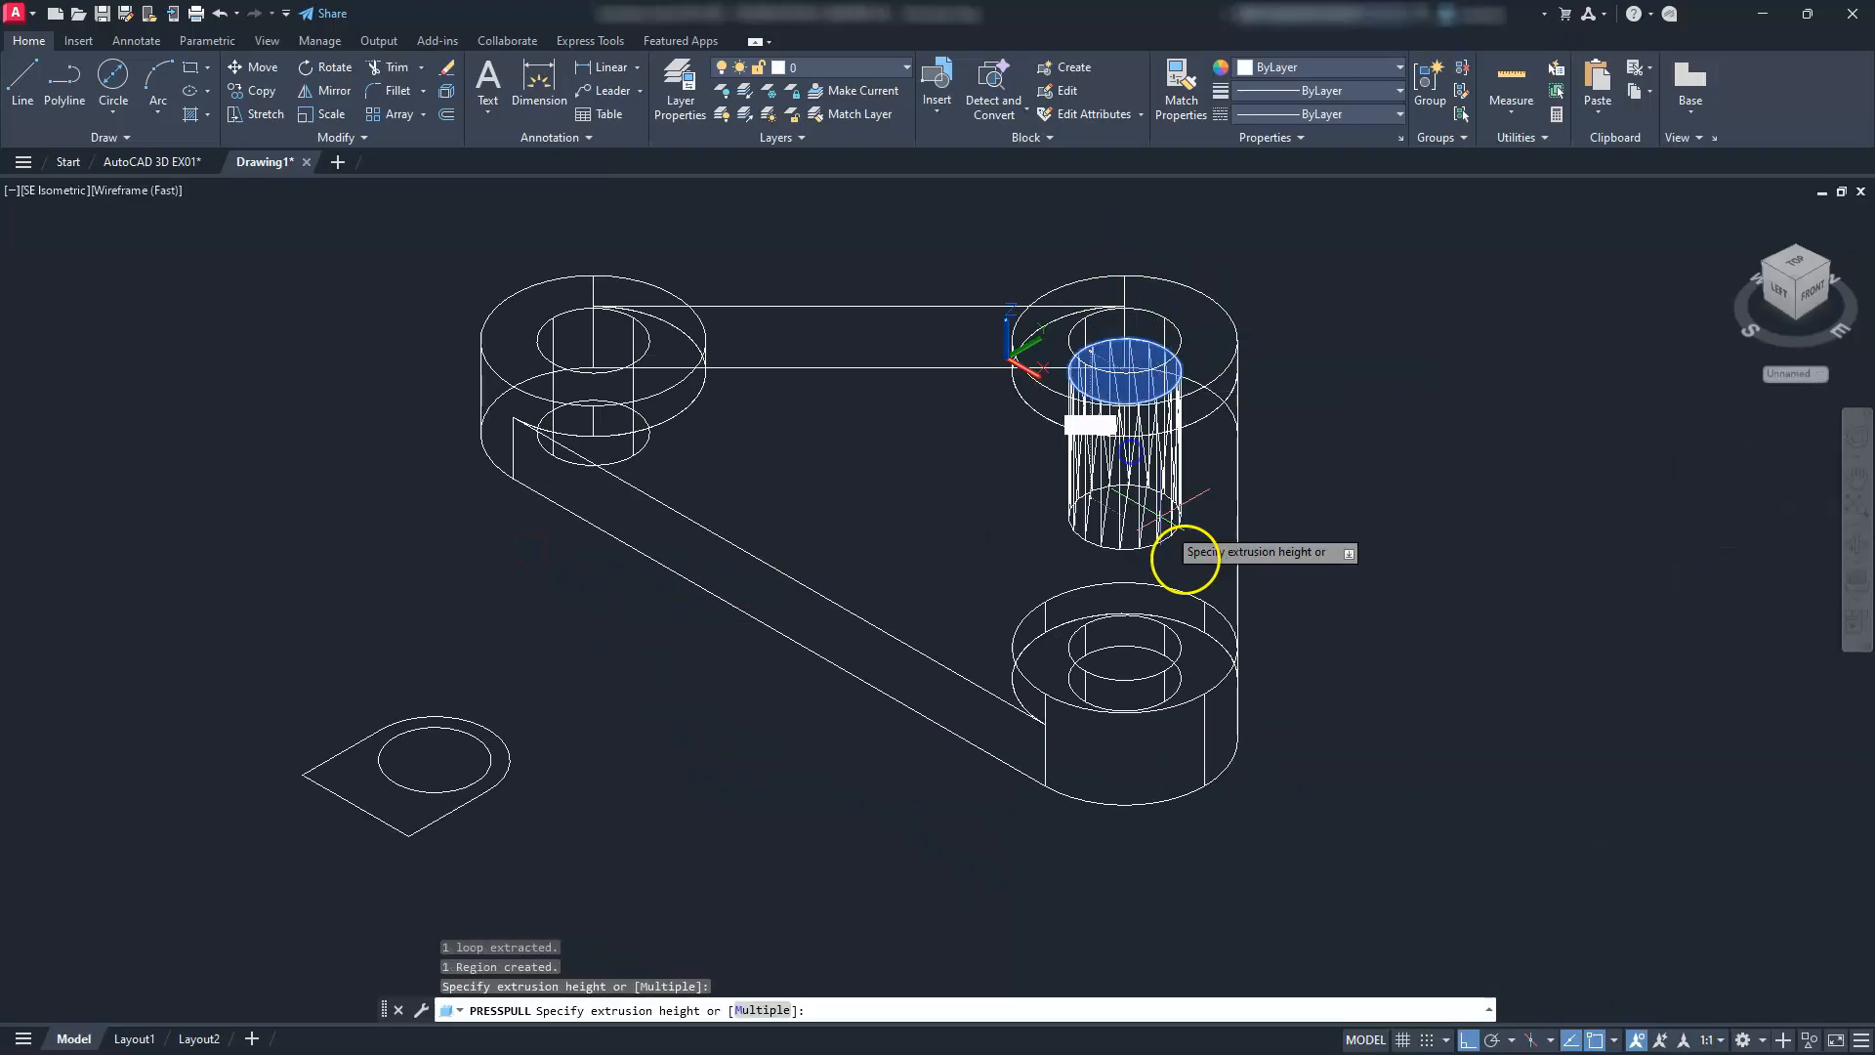
left_click(1275, 923)
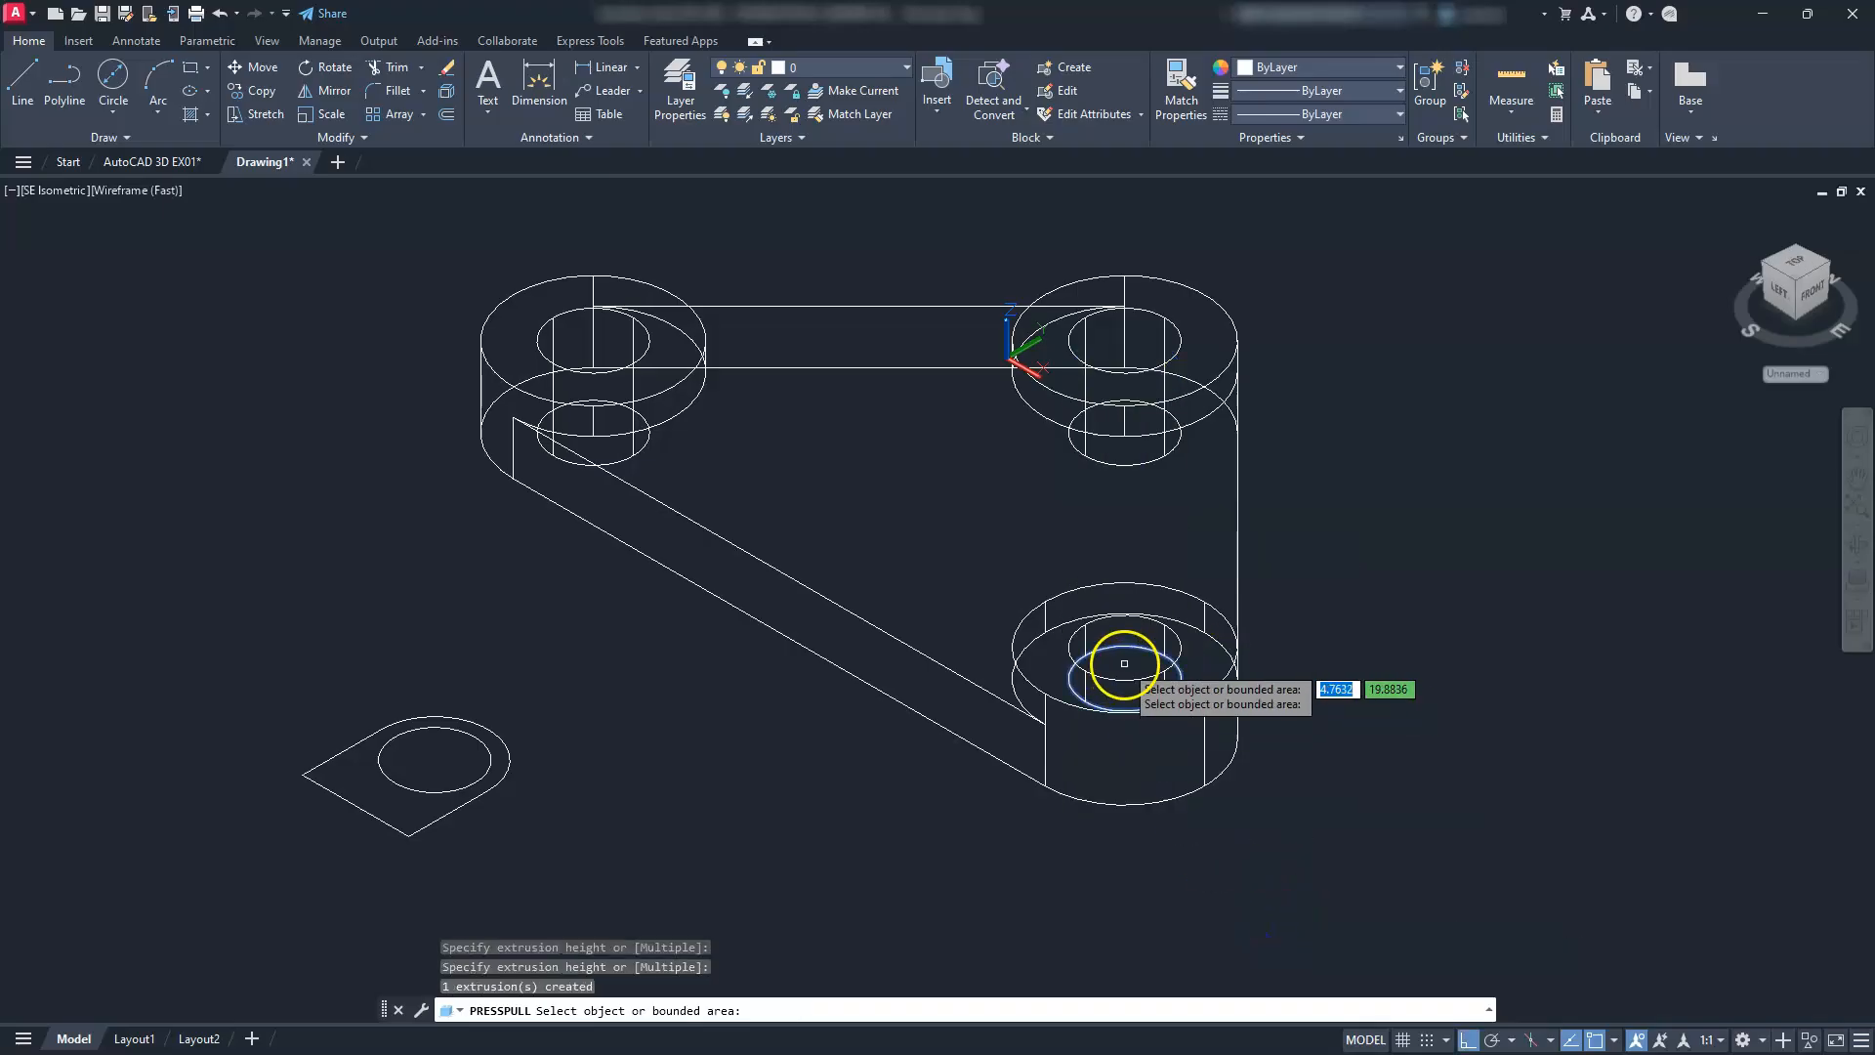
left_click(1124, 674)
left_click(1077, 983)
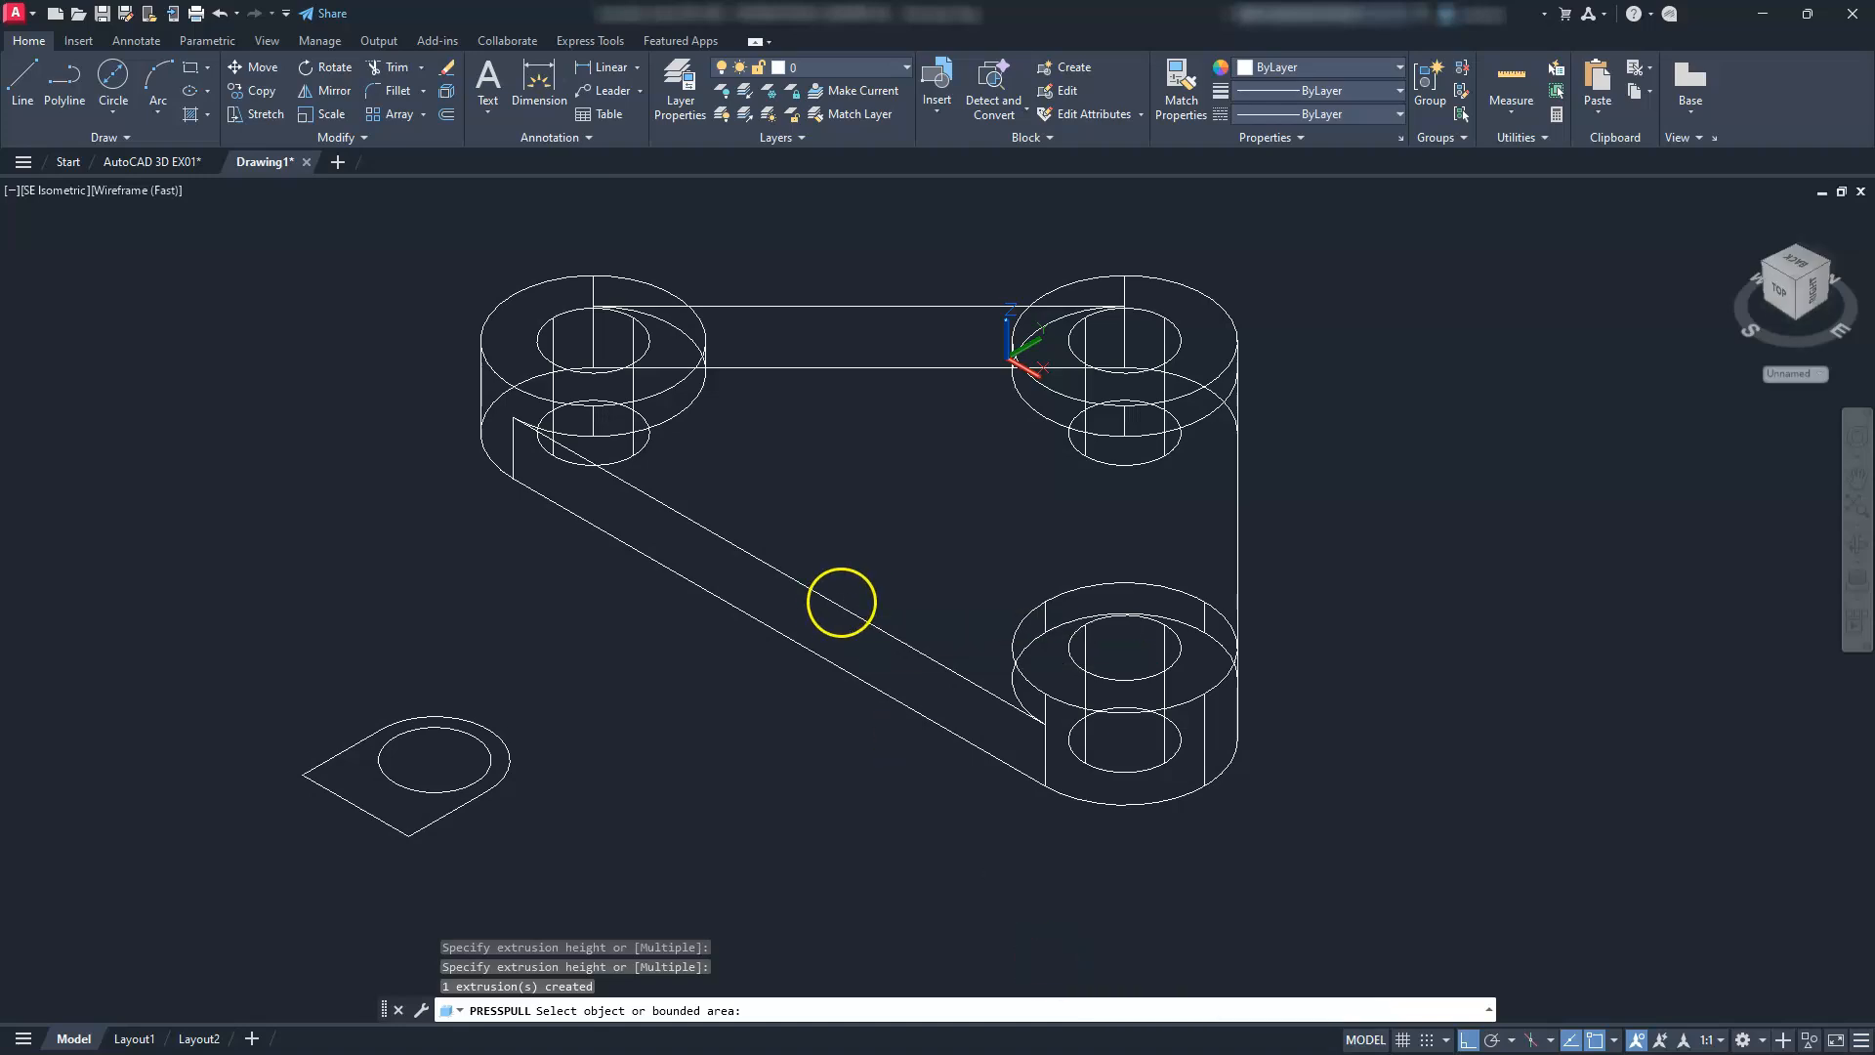
right_click(821, 606)
middle_click_drag(821, 606, 955, 663)
scroll(956, 663, "down", 2)
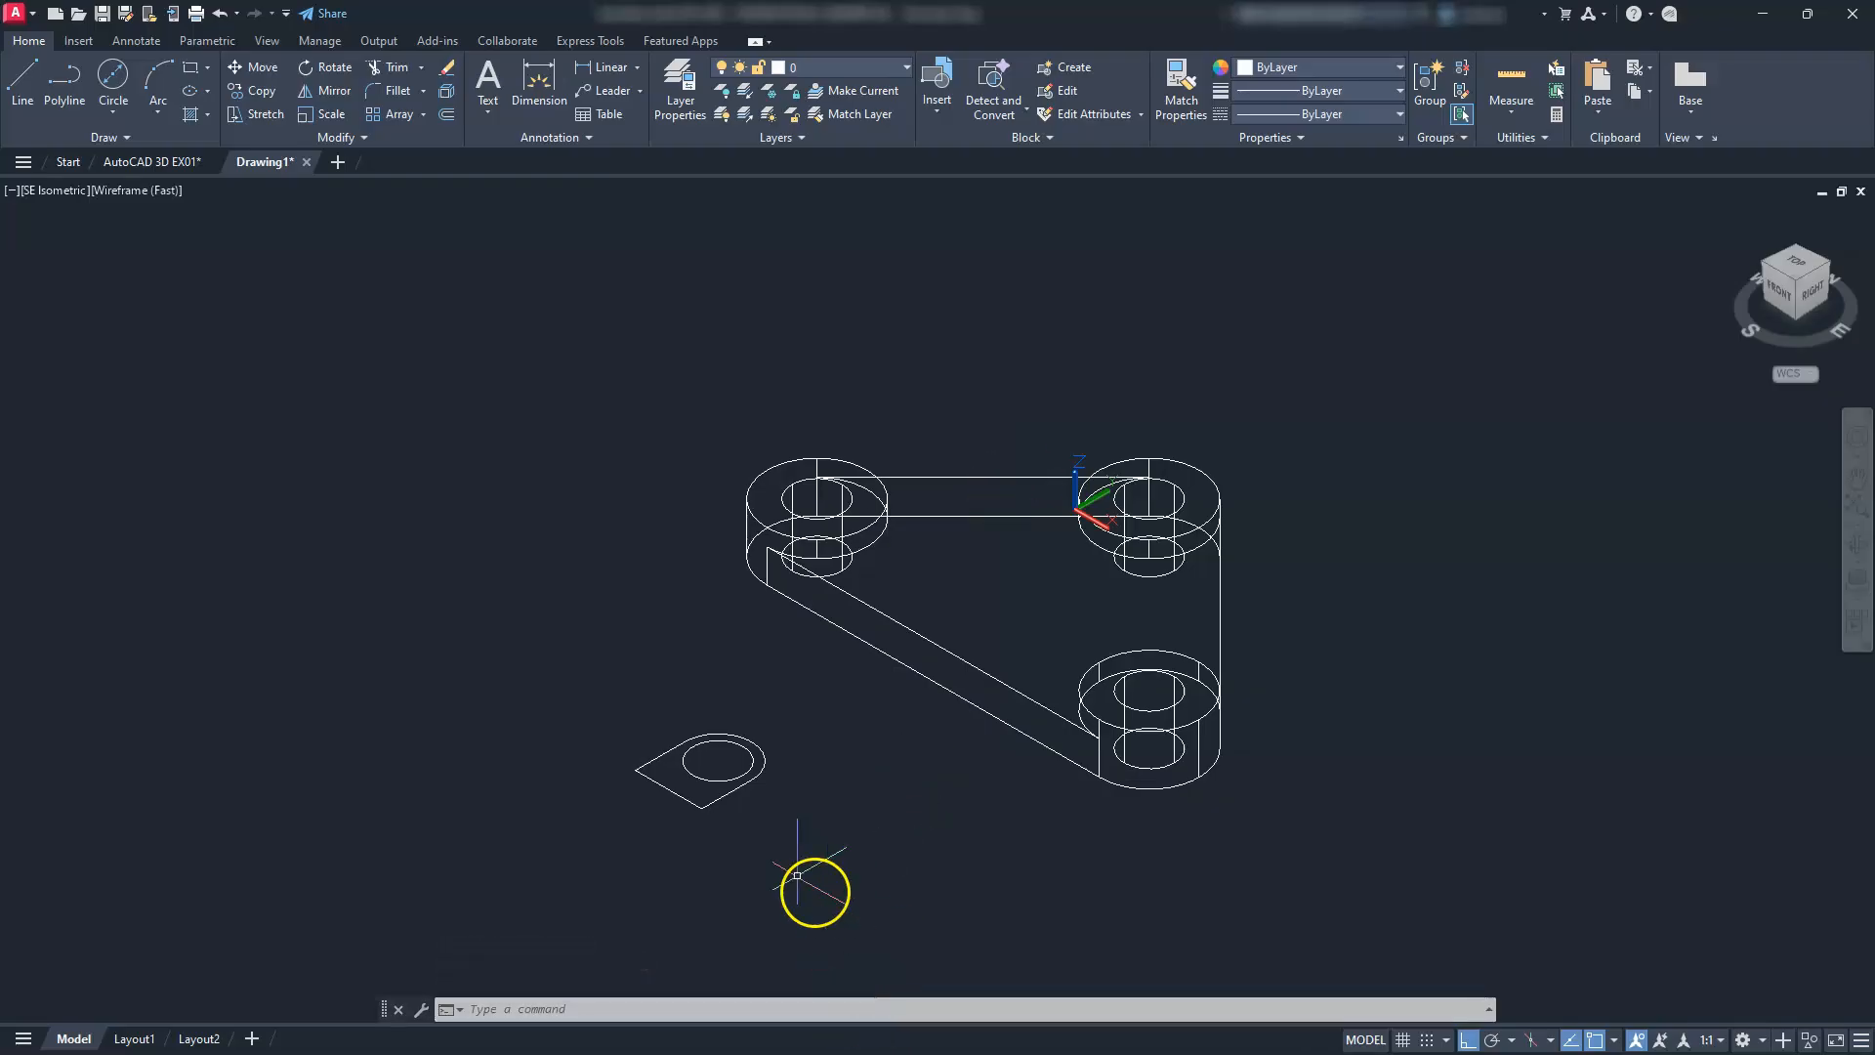
Rotate the separate arched lug profile and its circle about the X axis so they stand upright
left_click(590, 671)
left_click(803, 852)
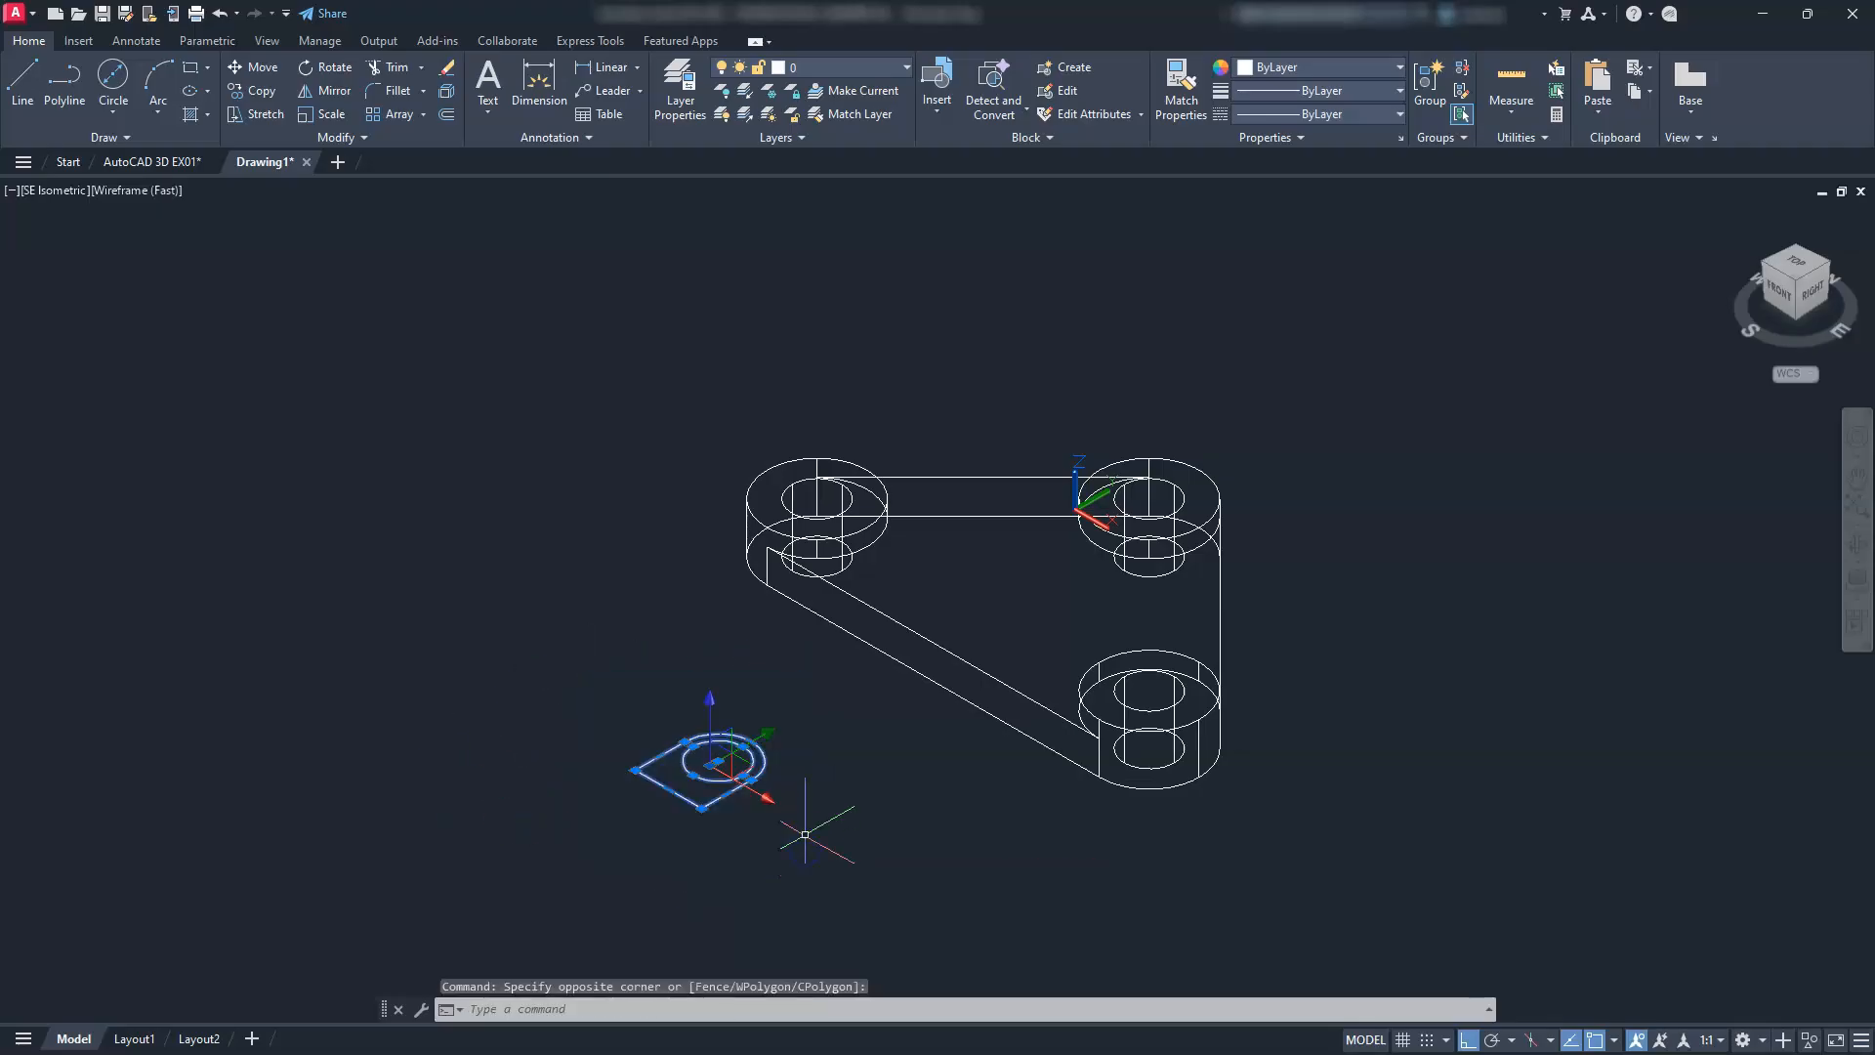
right_click(734, 784)
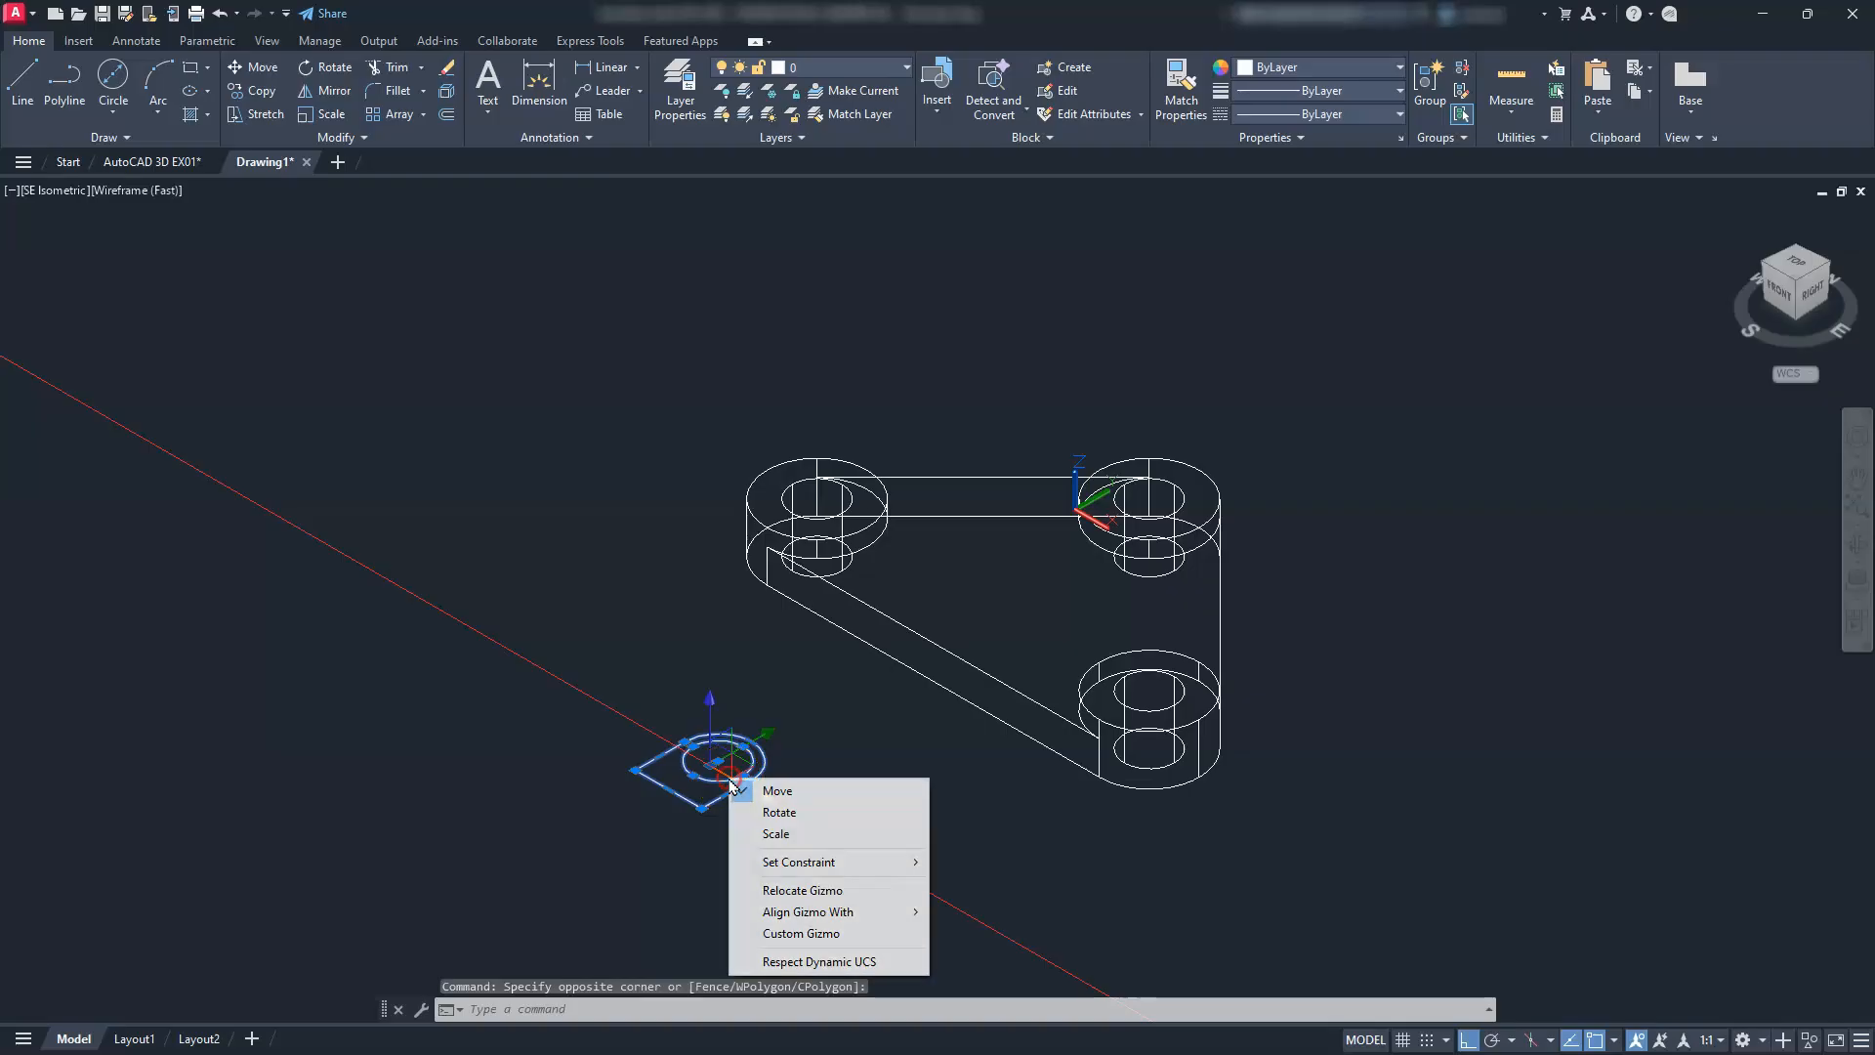
left_click(778, 812)
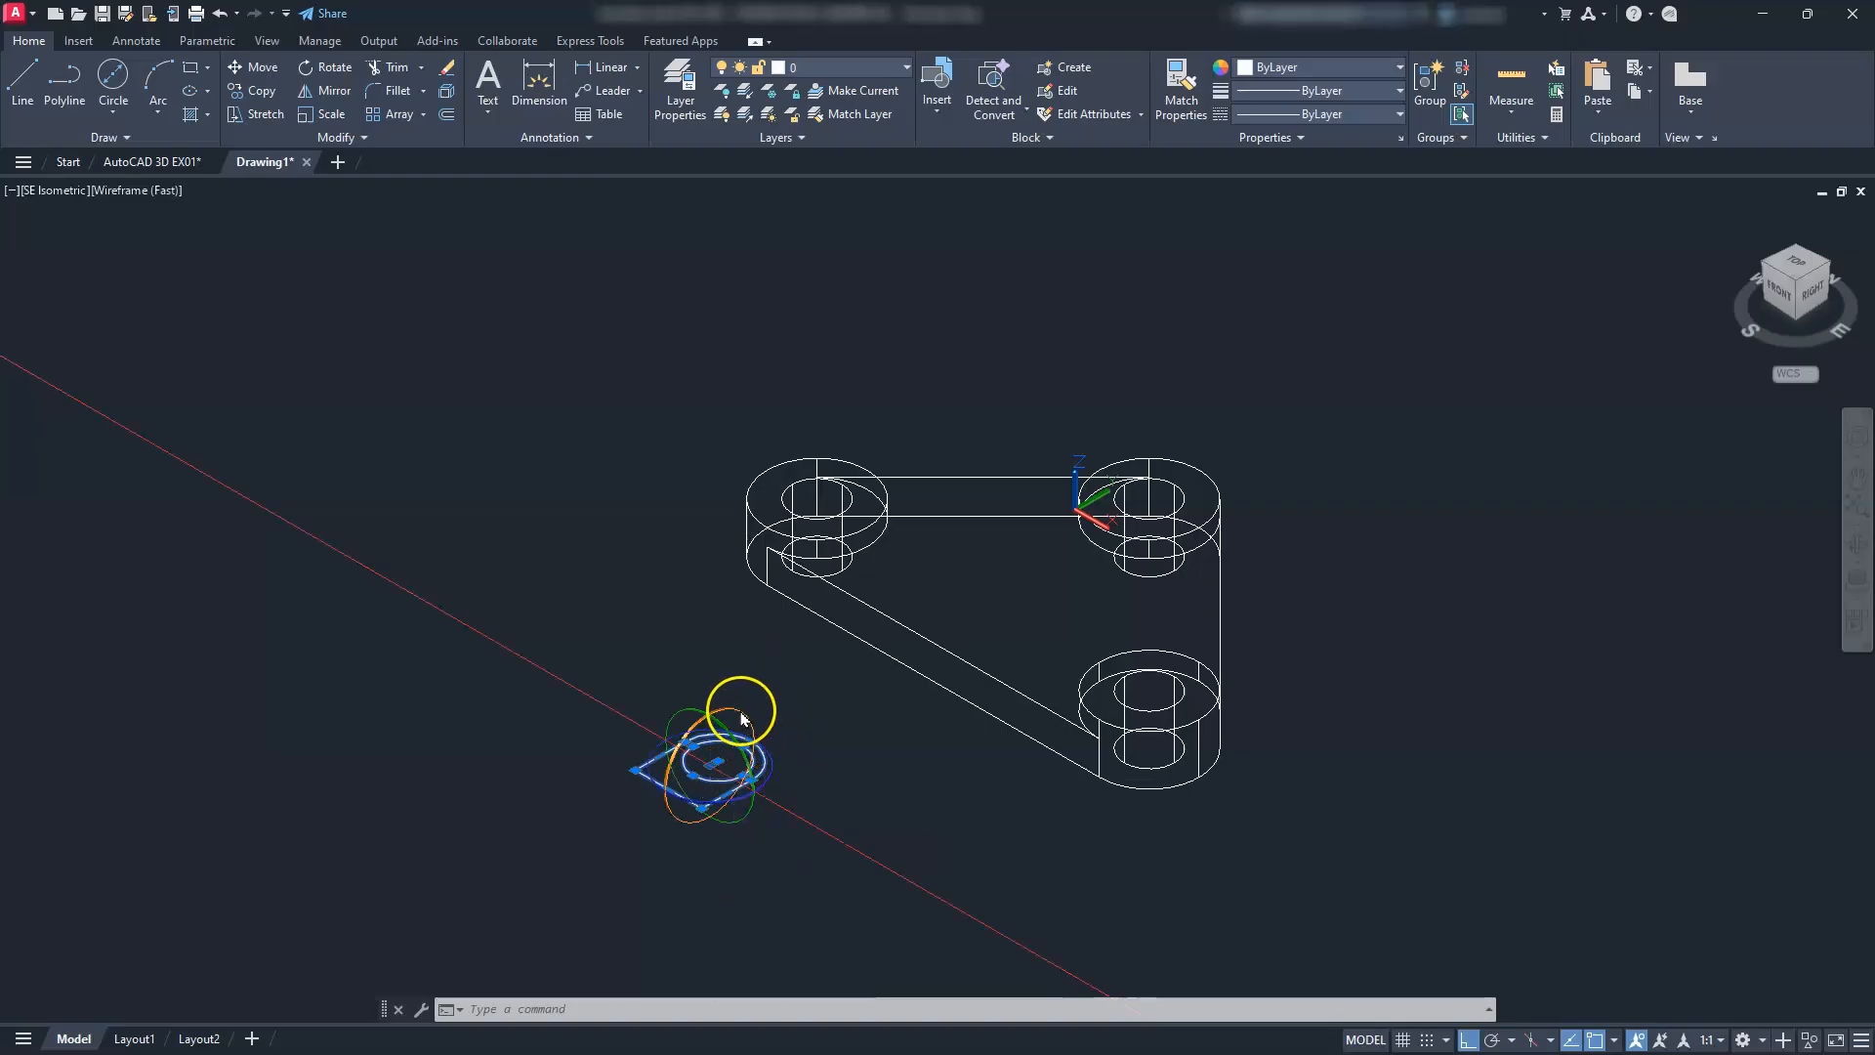
left_click(742, 719)
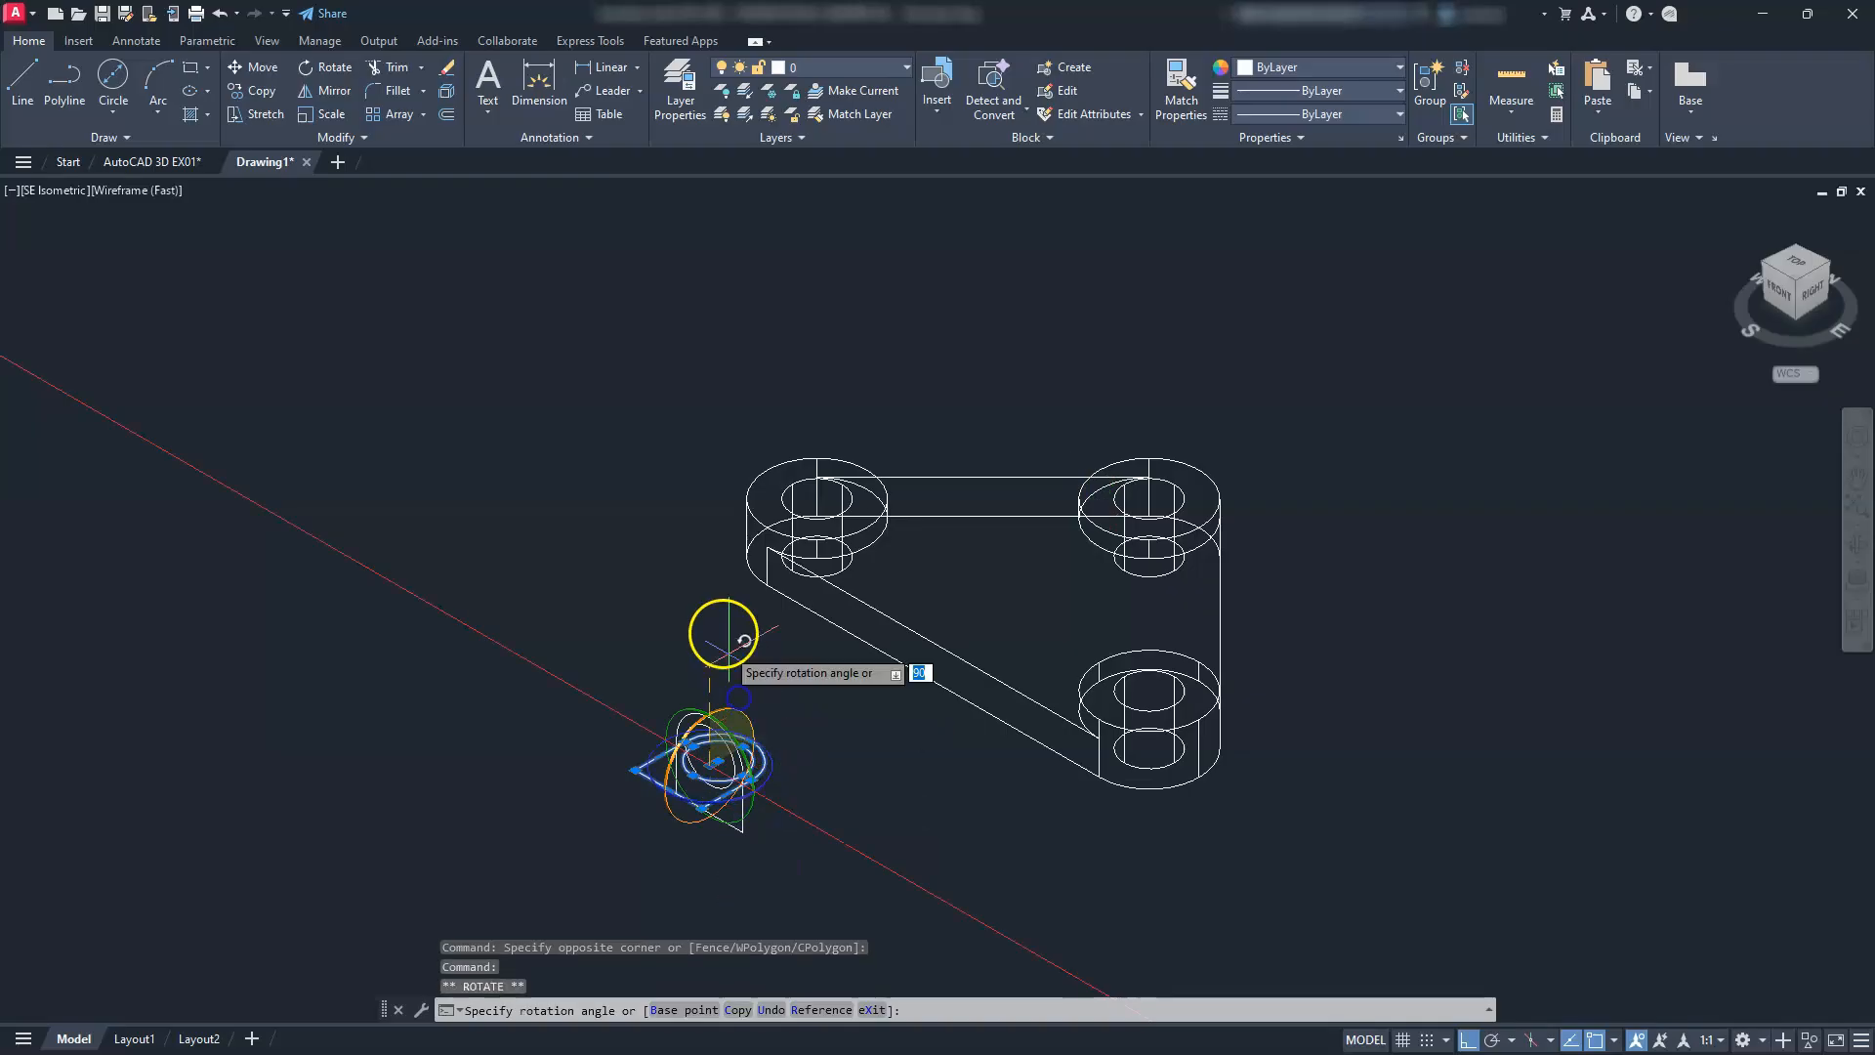
left_click(702, 343)
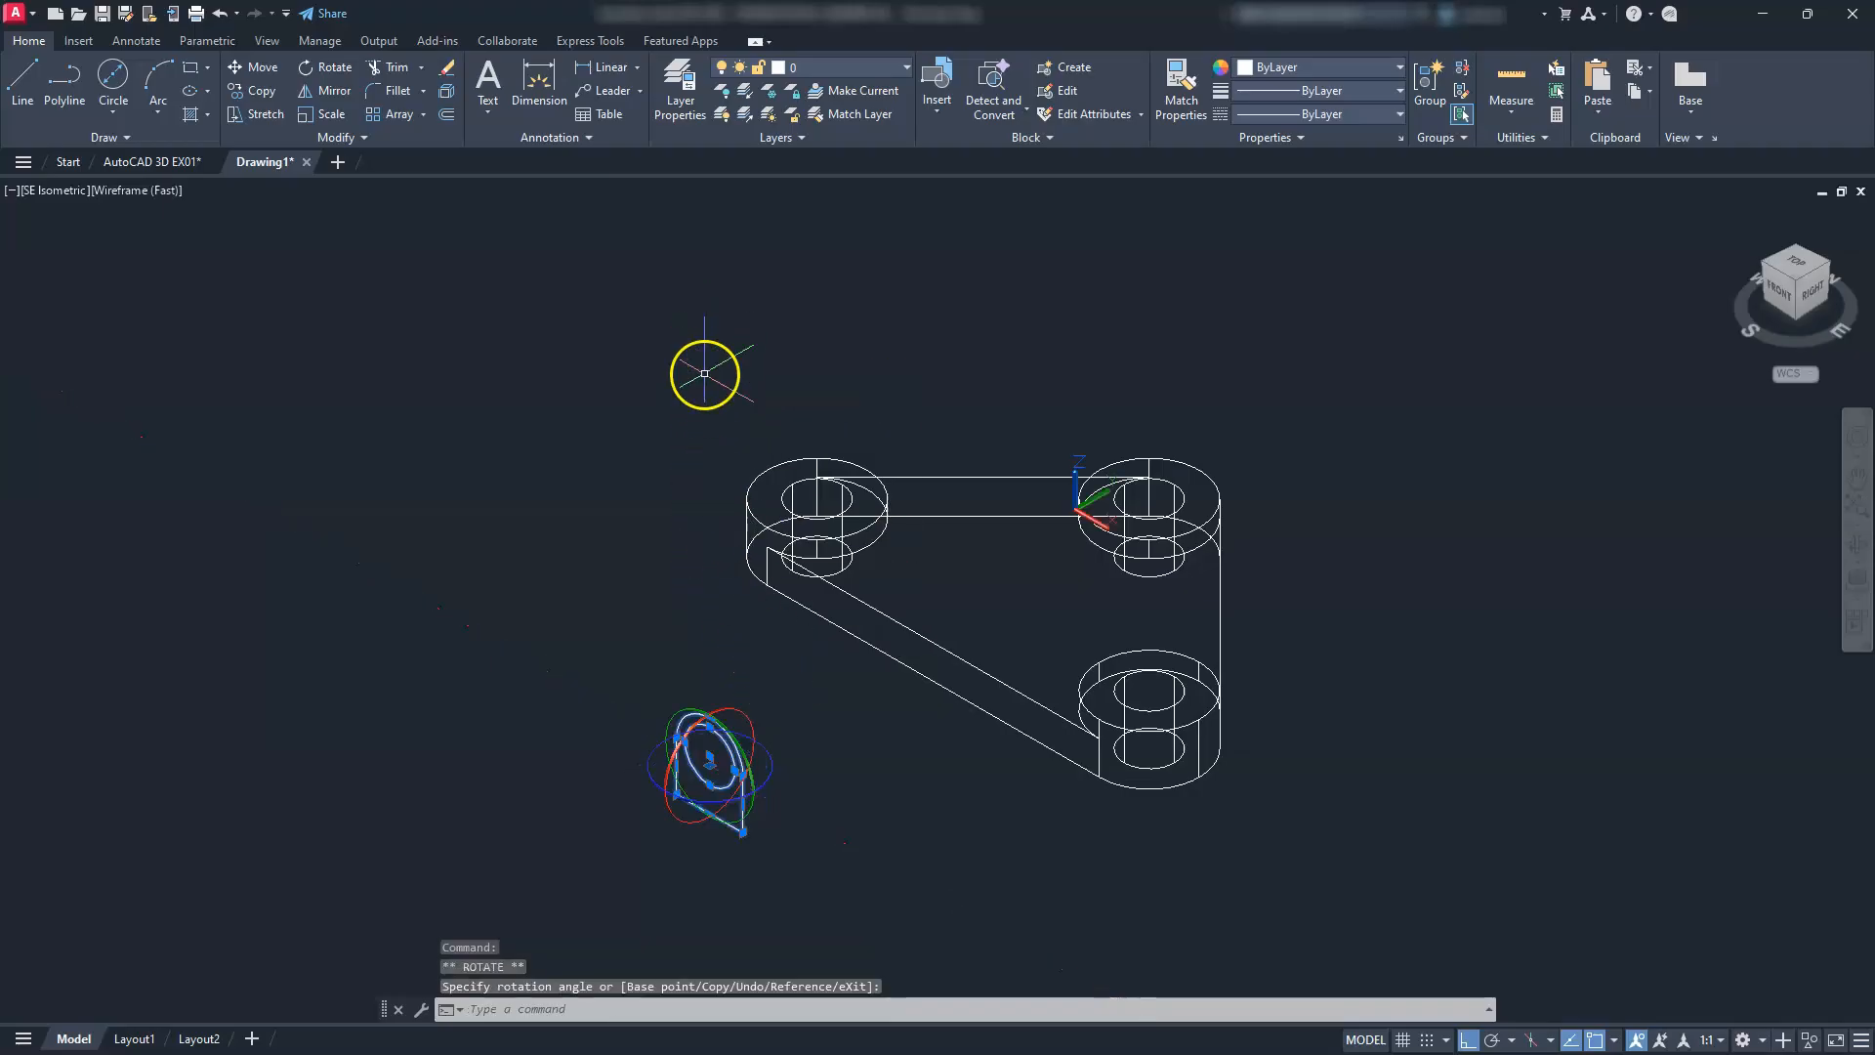
key("Escape")
key("Escape")
key("Escape")
Move the upright lug profile and circle from the bottom edge's midpoint to the midpoint of the plate's long front top edge
left_click(775, 652)
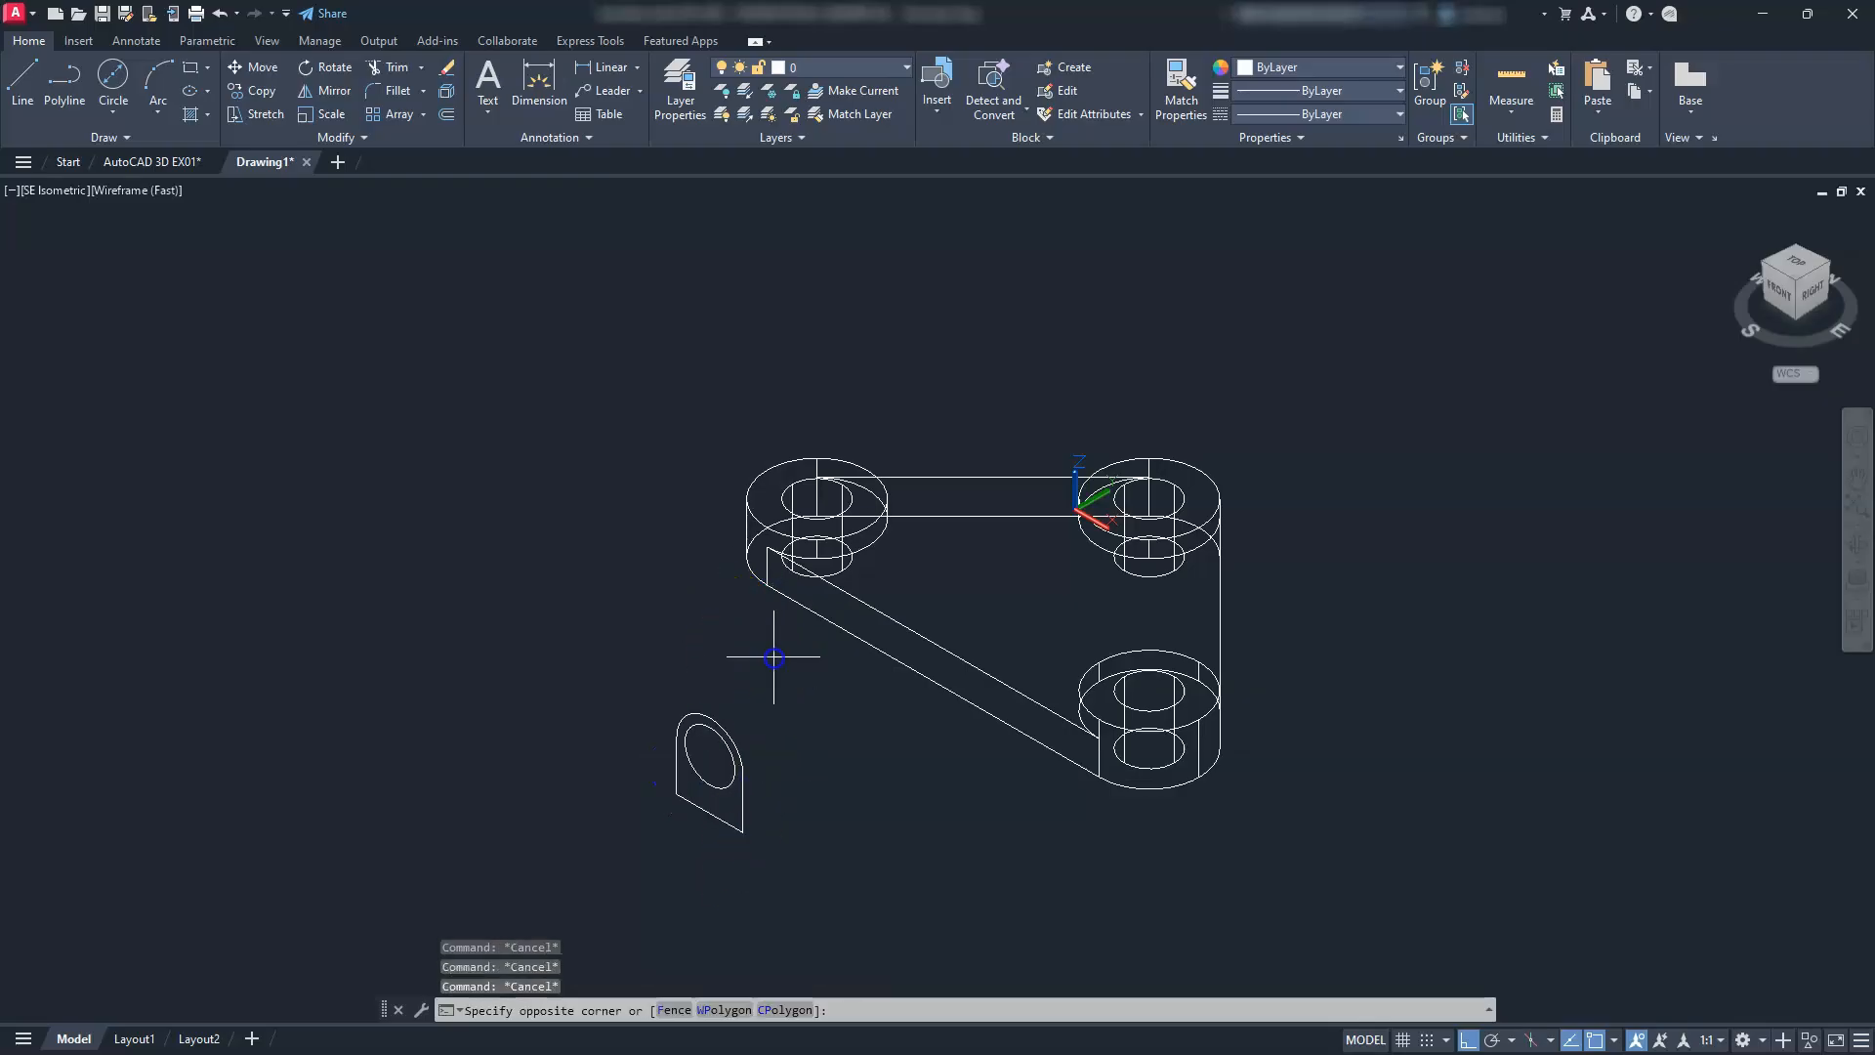
left_click(612, 859)
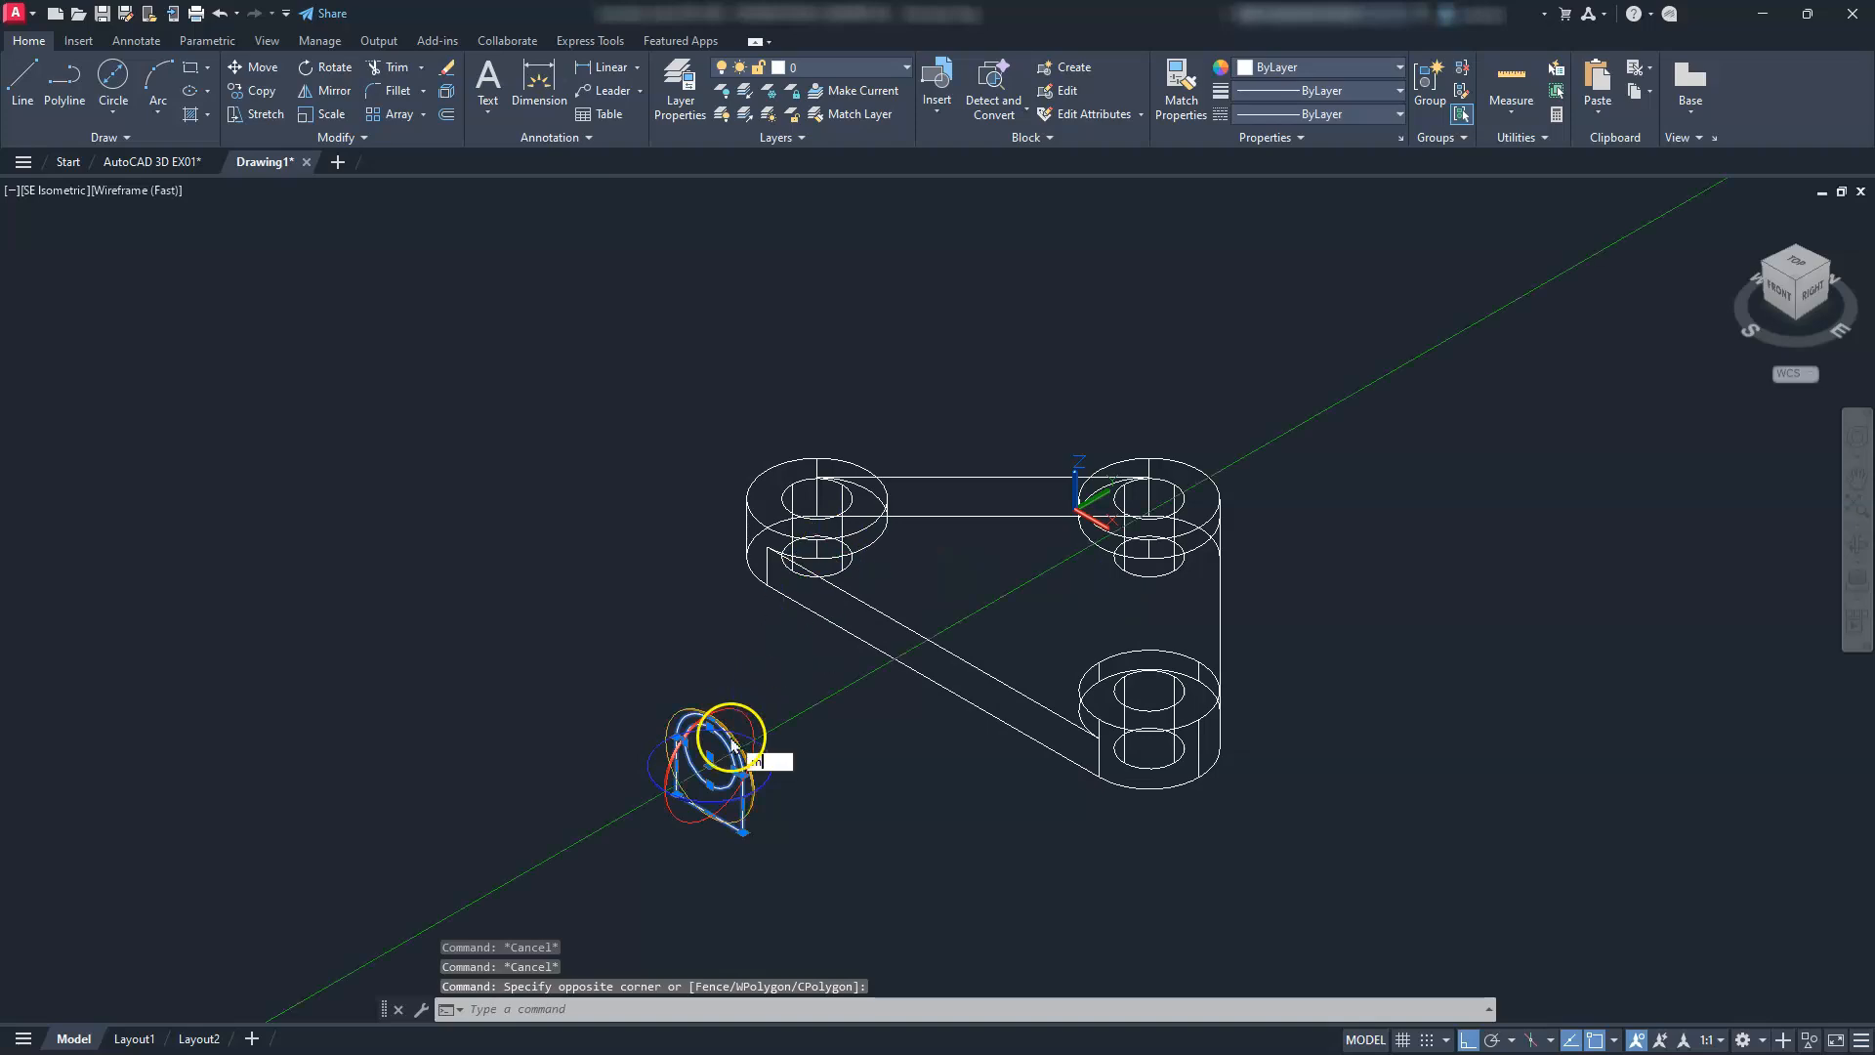
key("Return")
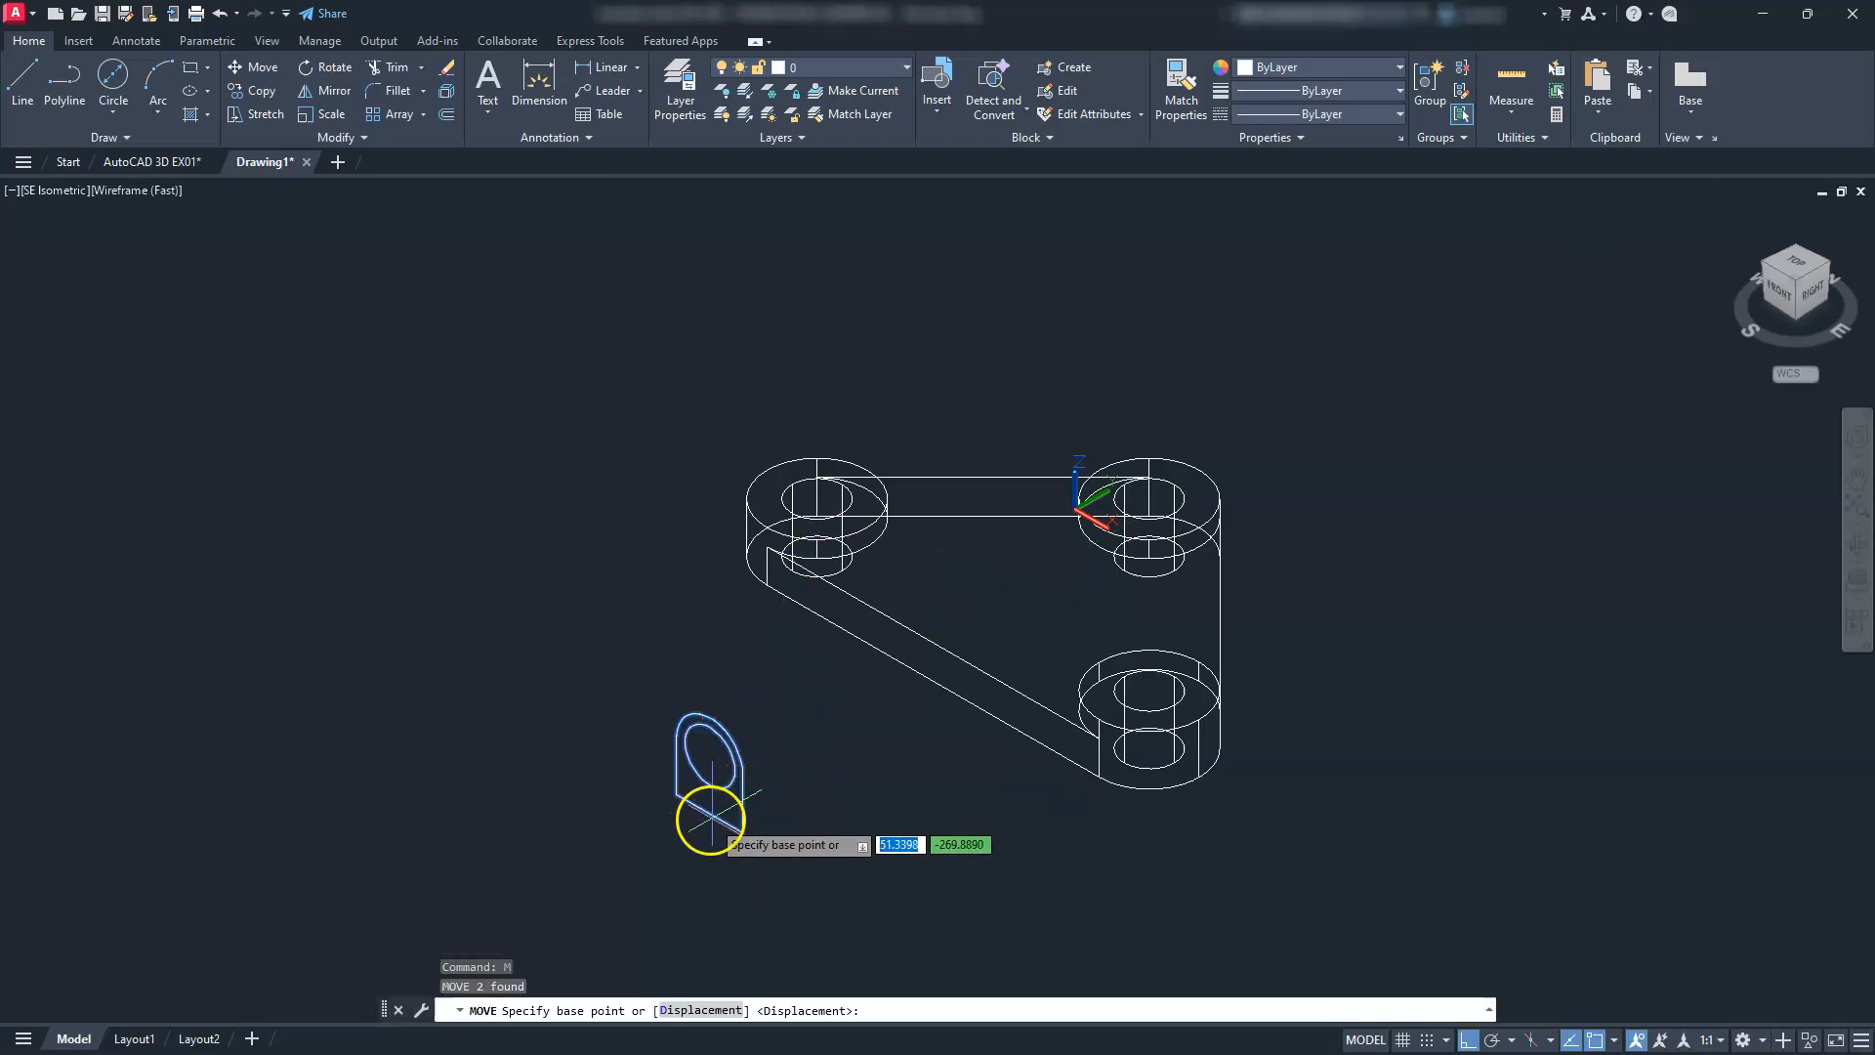
left_click(712, 817)
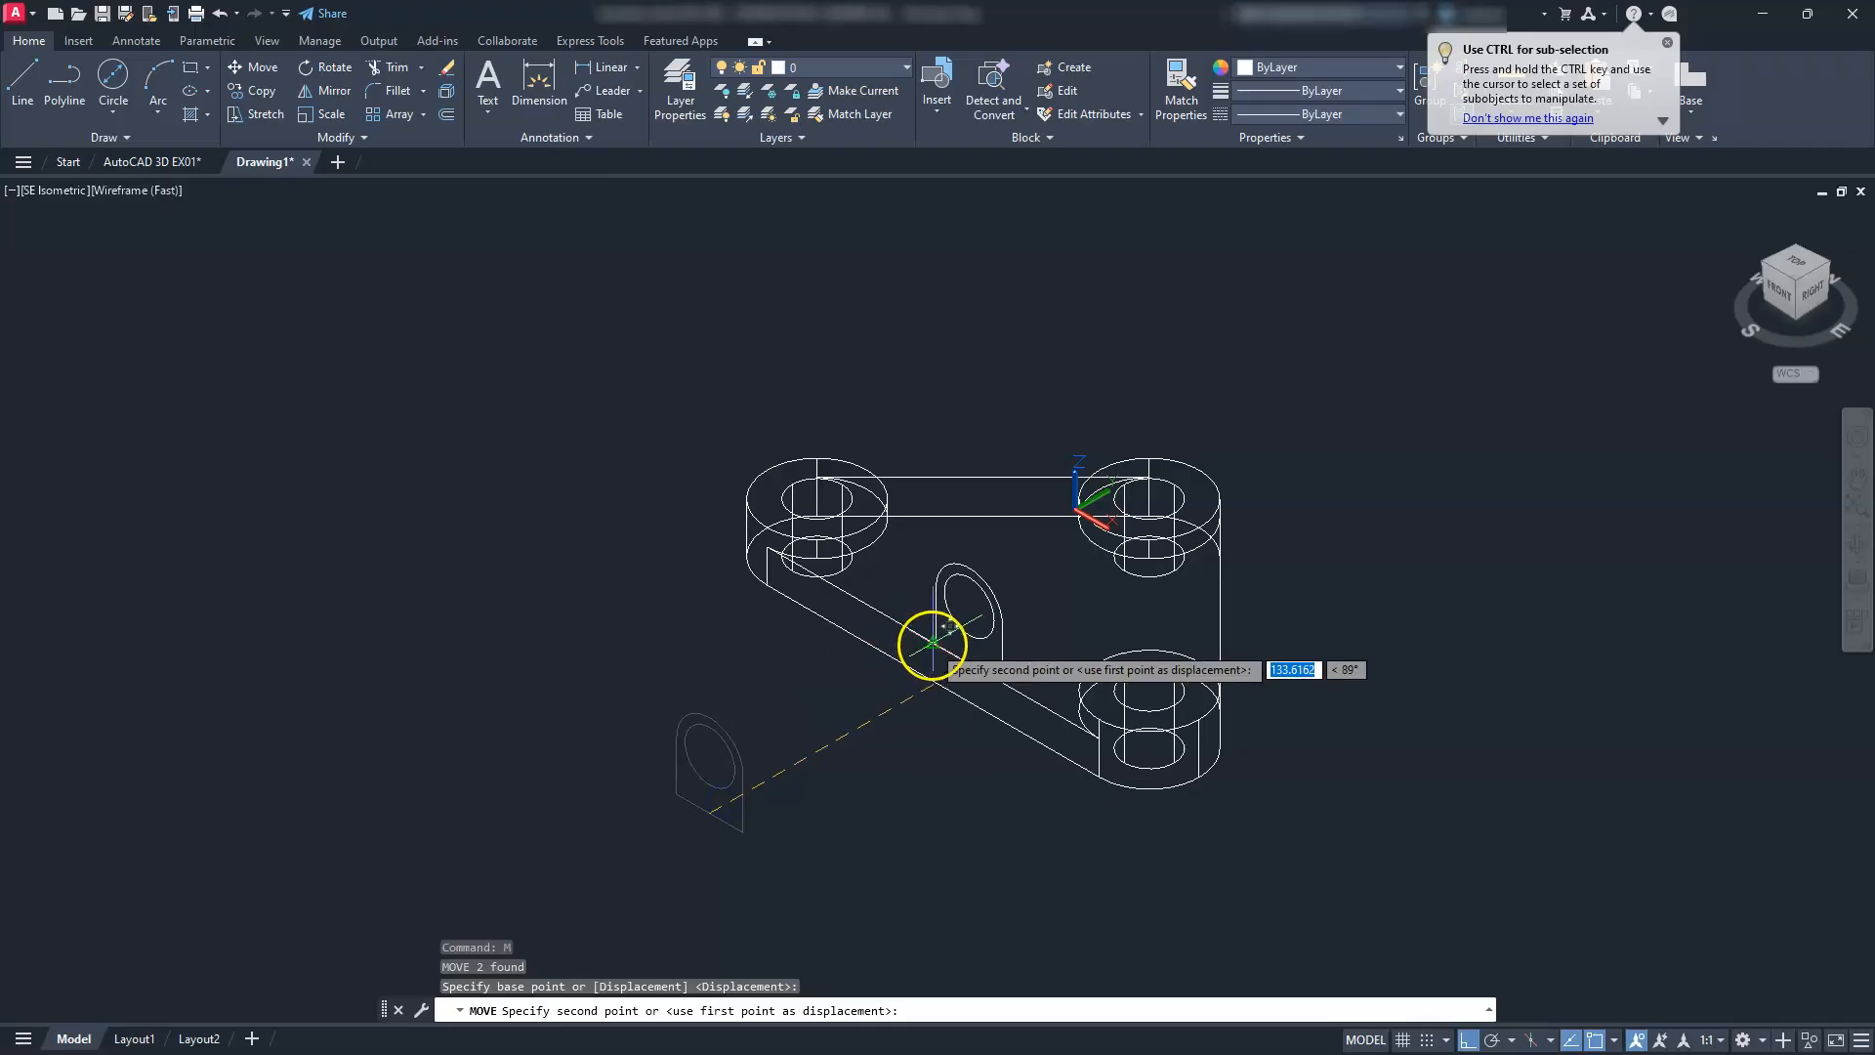
left_click(933, 643)
scroll(955, 537, "up", 2)
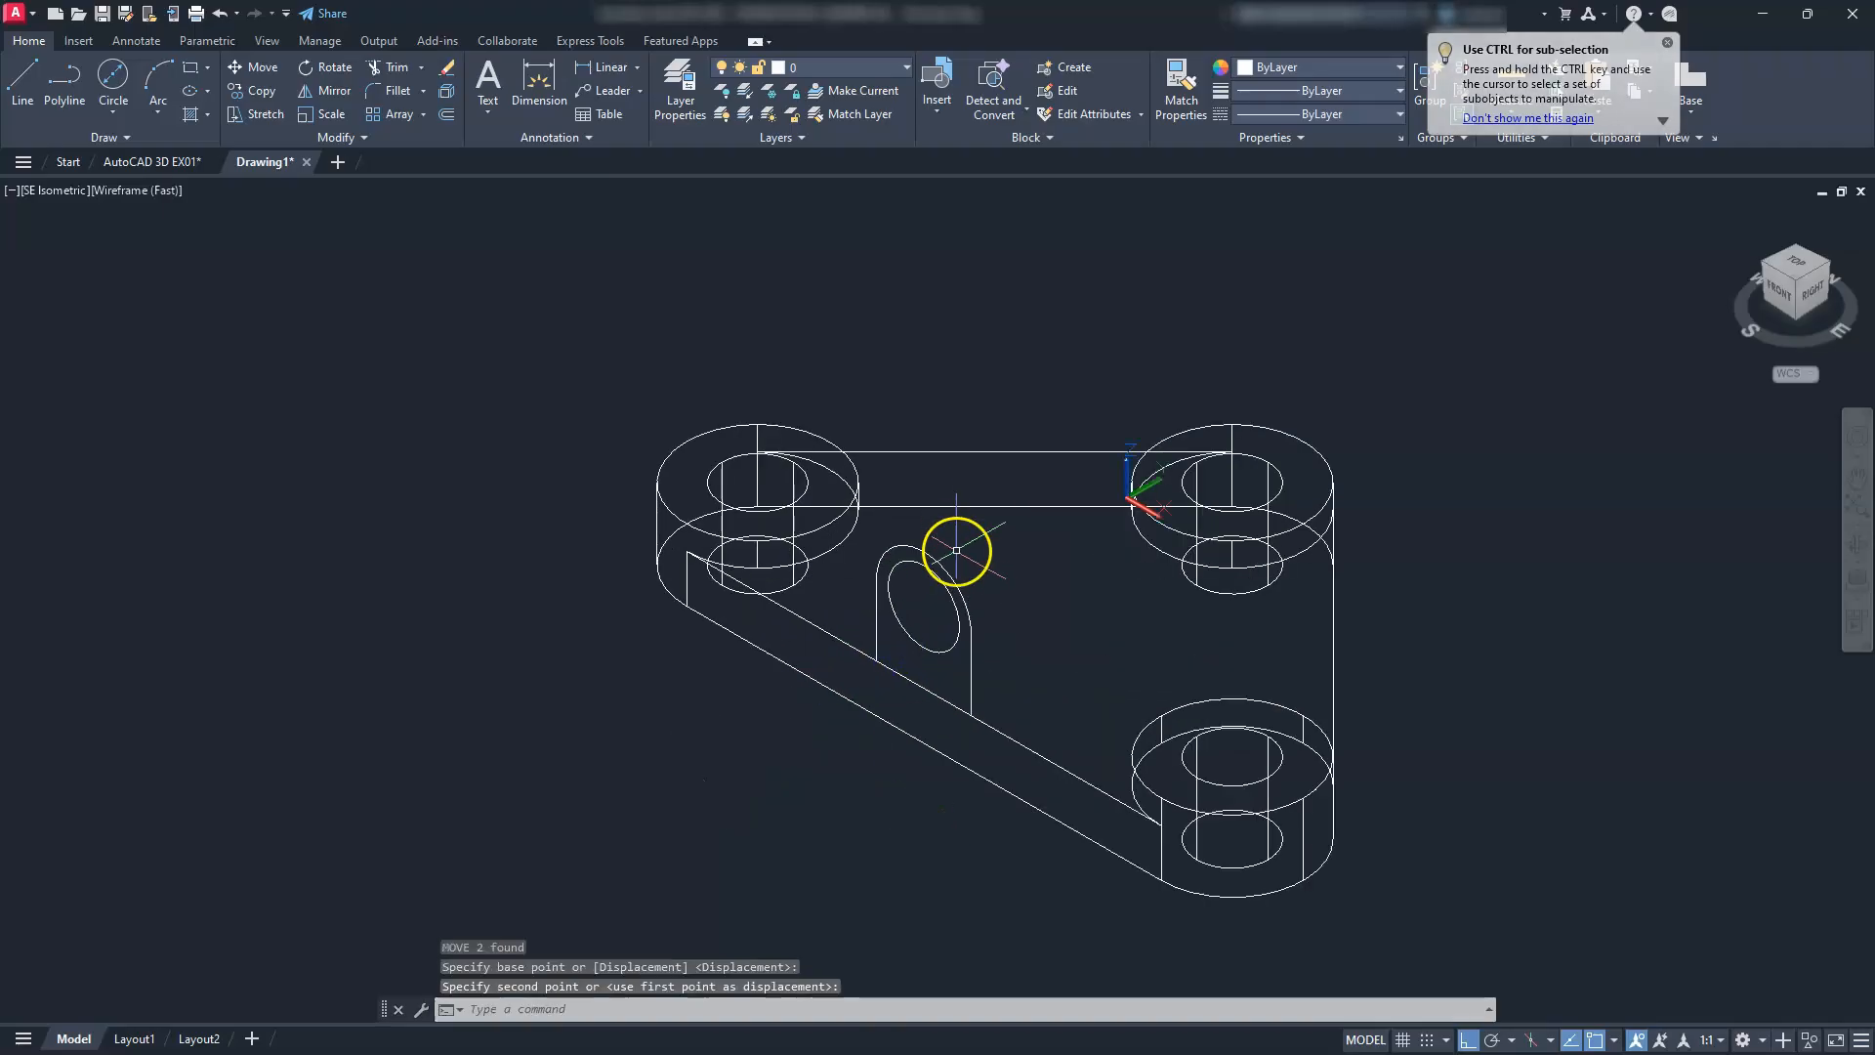
key("Escape")
Extrude the arched lug profile and its circle 70 mm inward across the plate
type("ex")
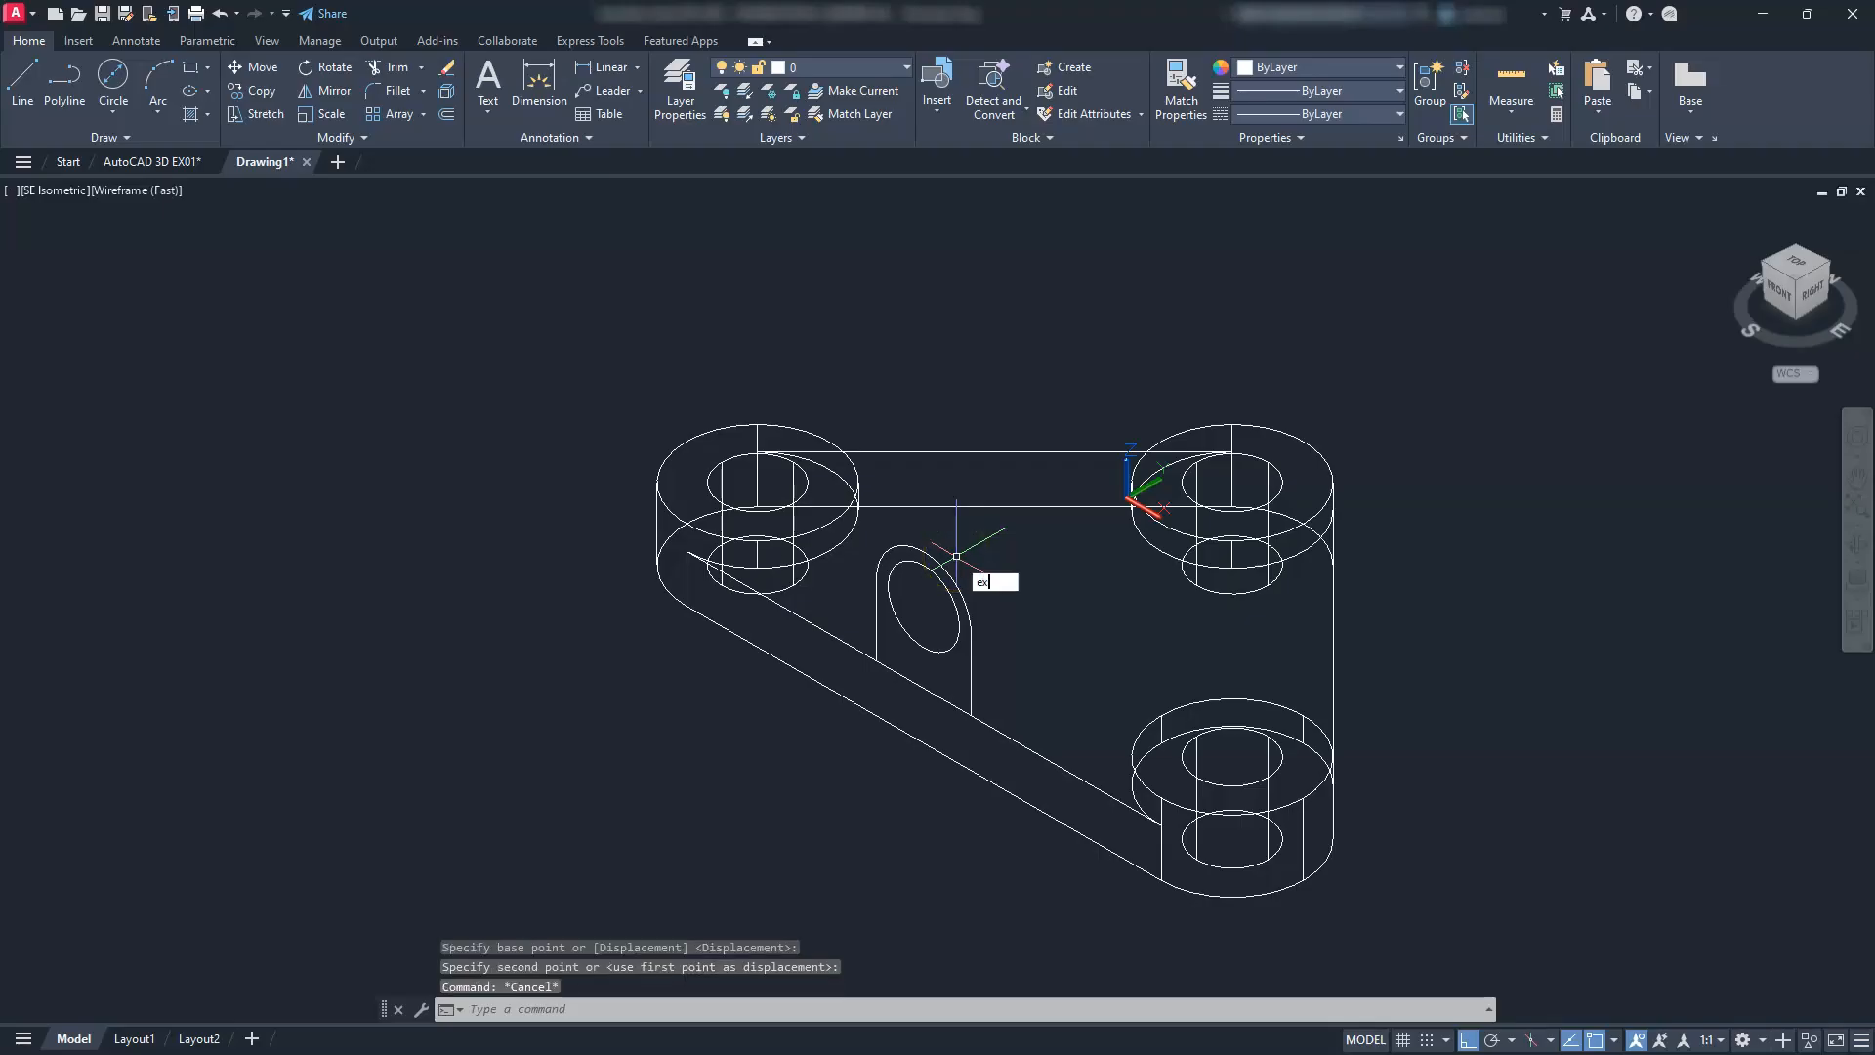
type("t")
key("Return")
left_click(947, 578)
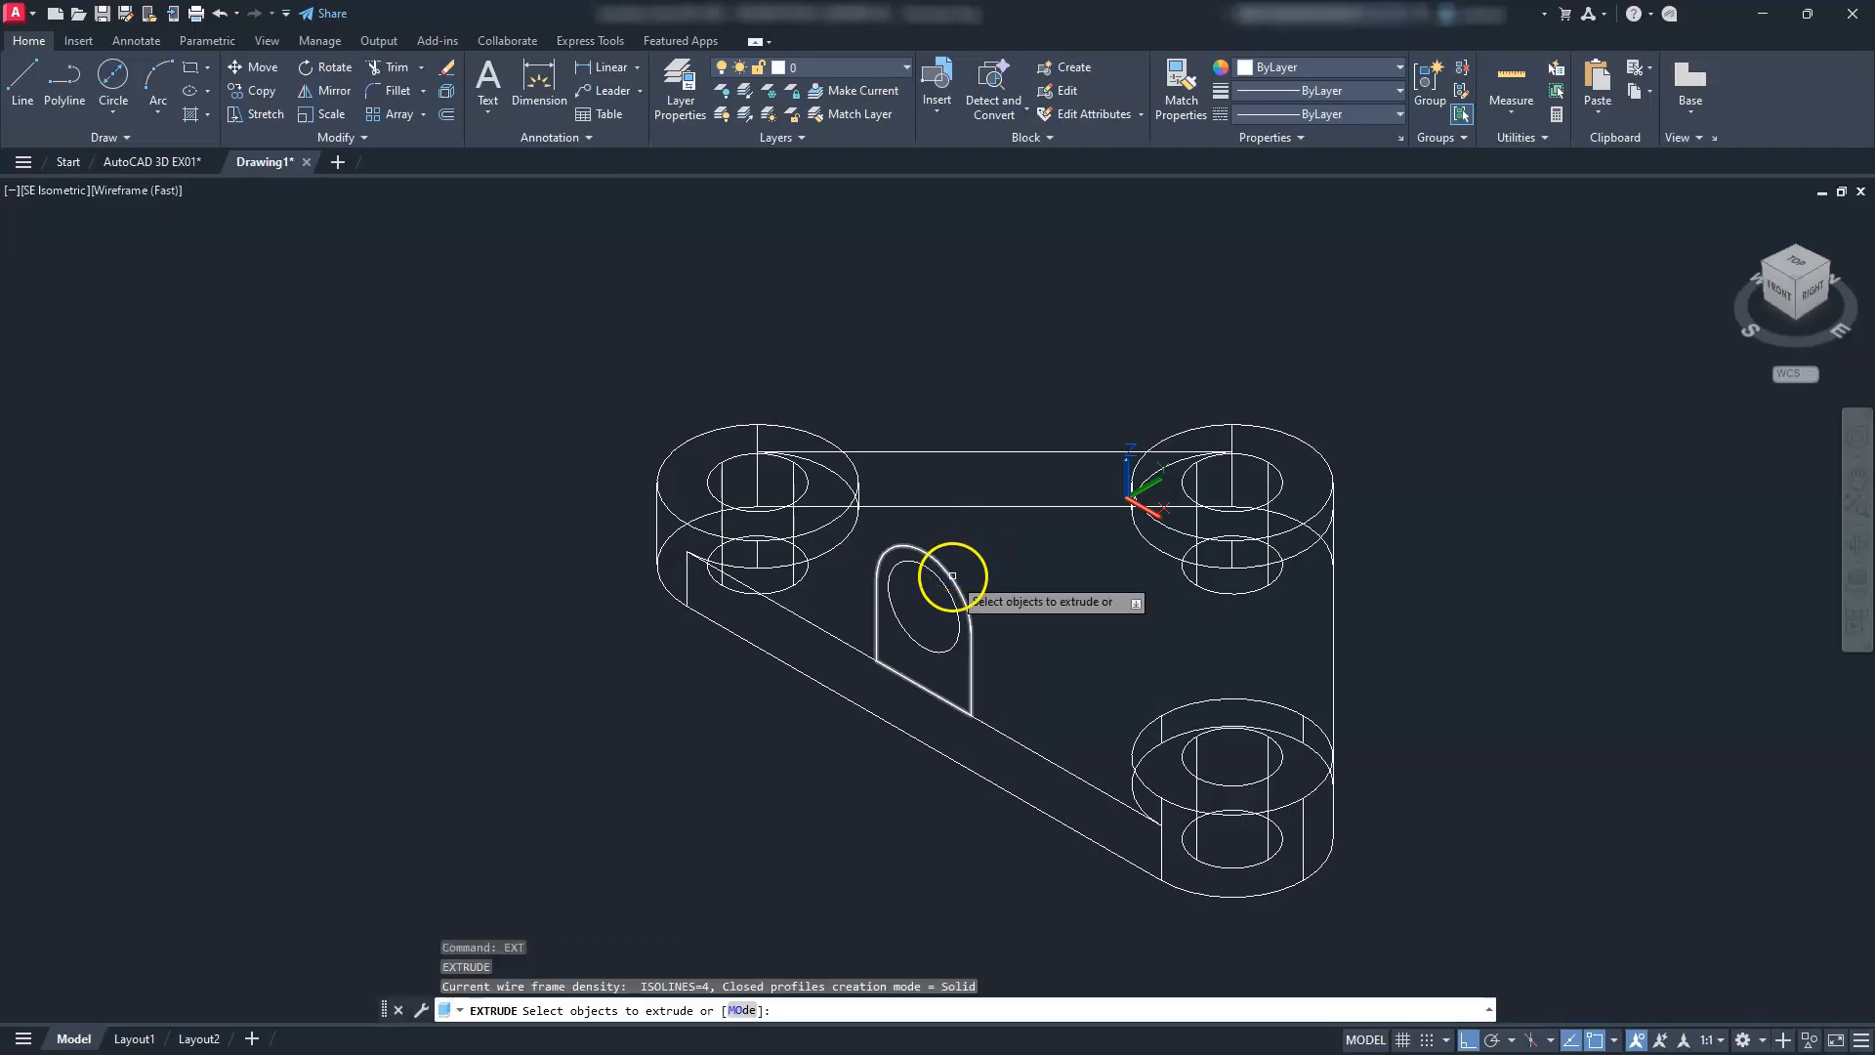
left_click(944, 583)
key("Return")
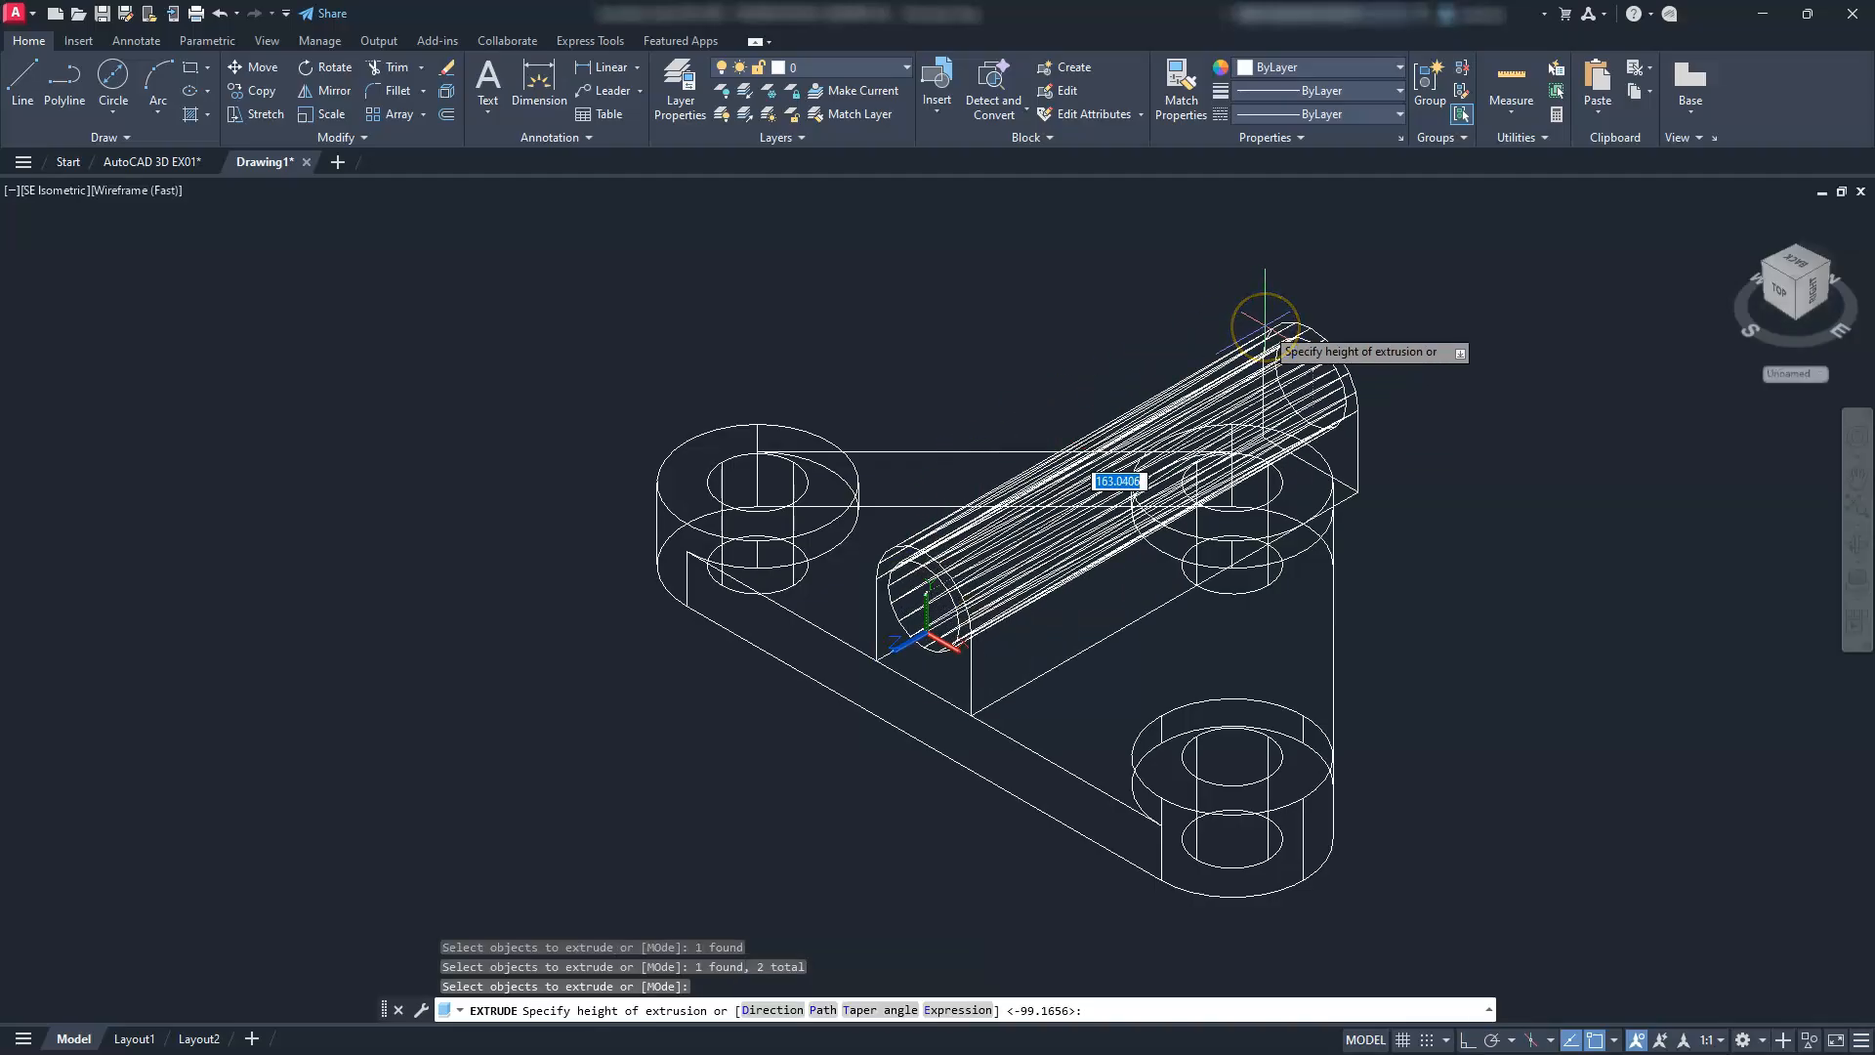
key("Return")
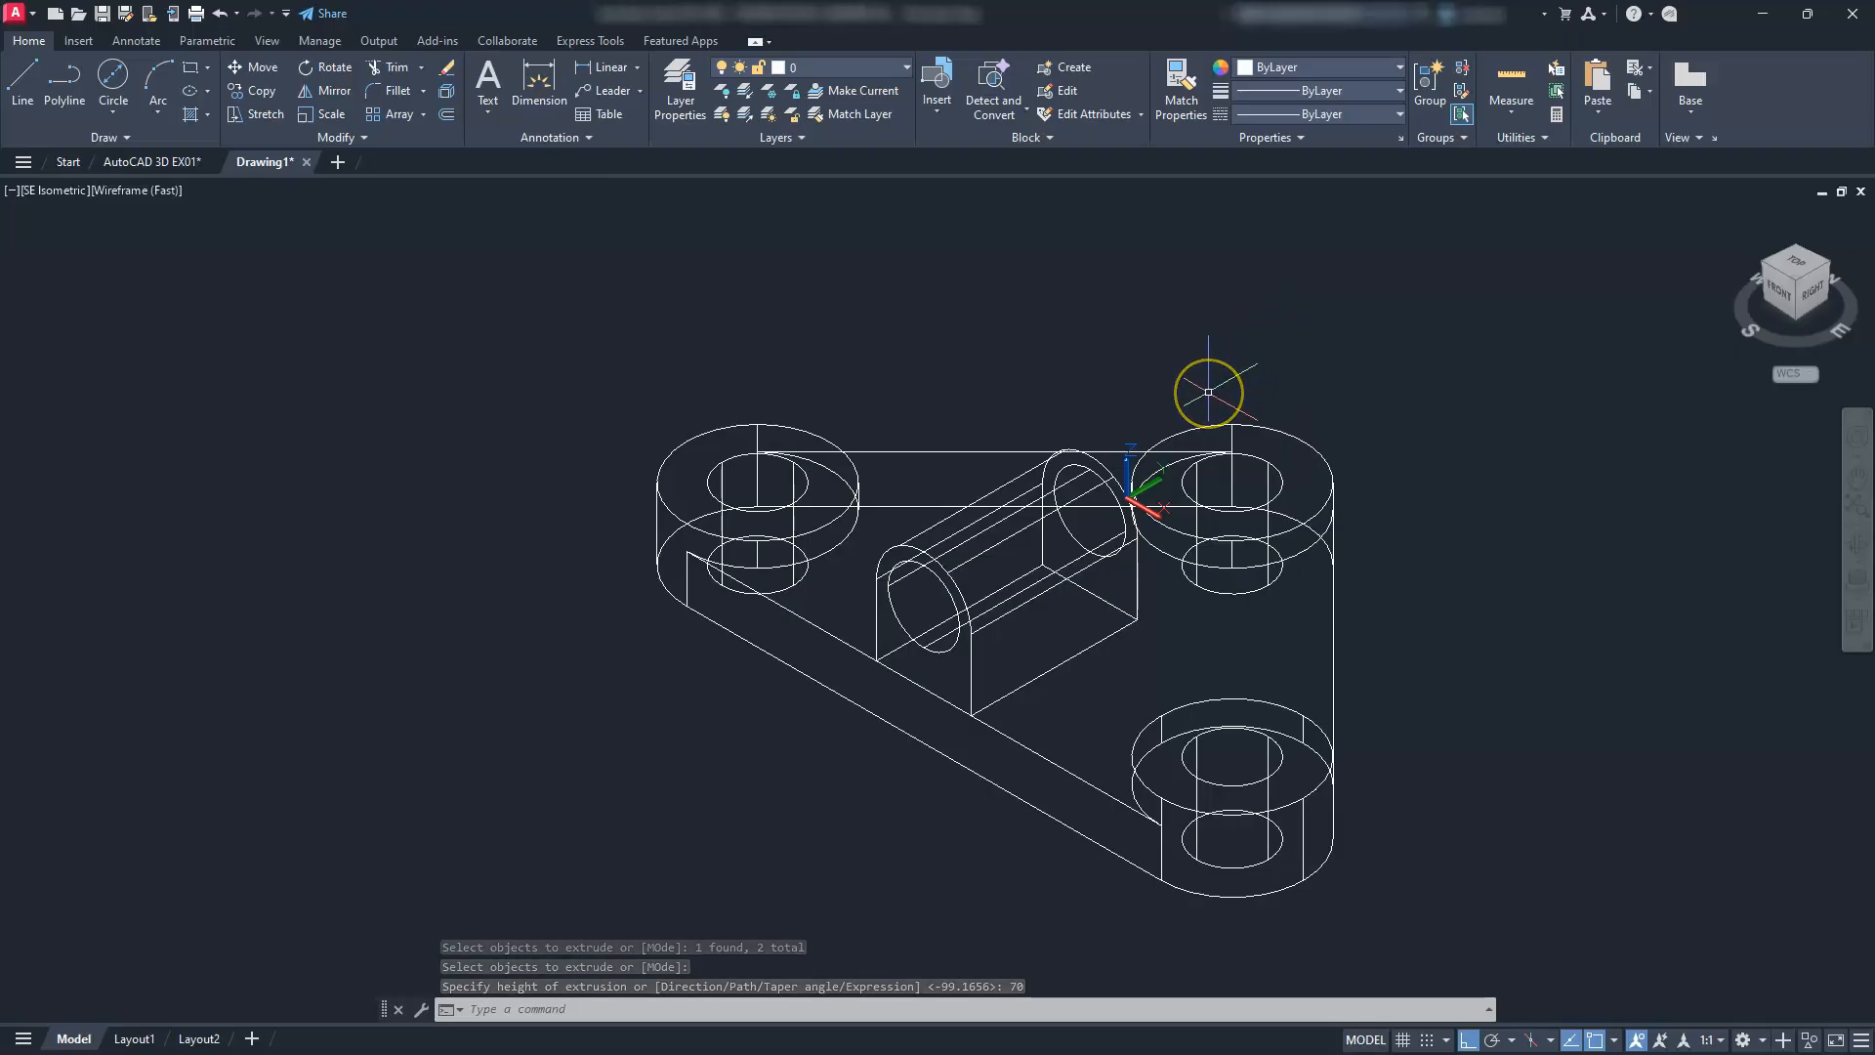
Unite the triangular plate with the extruded arched lug, leaving the inner cylinder out of the union
type("un")
left_click(1258, 438)
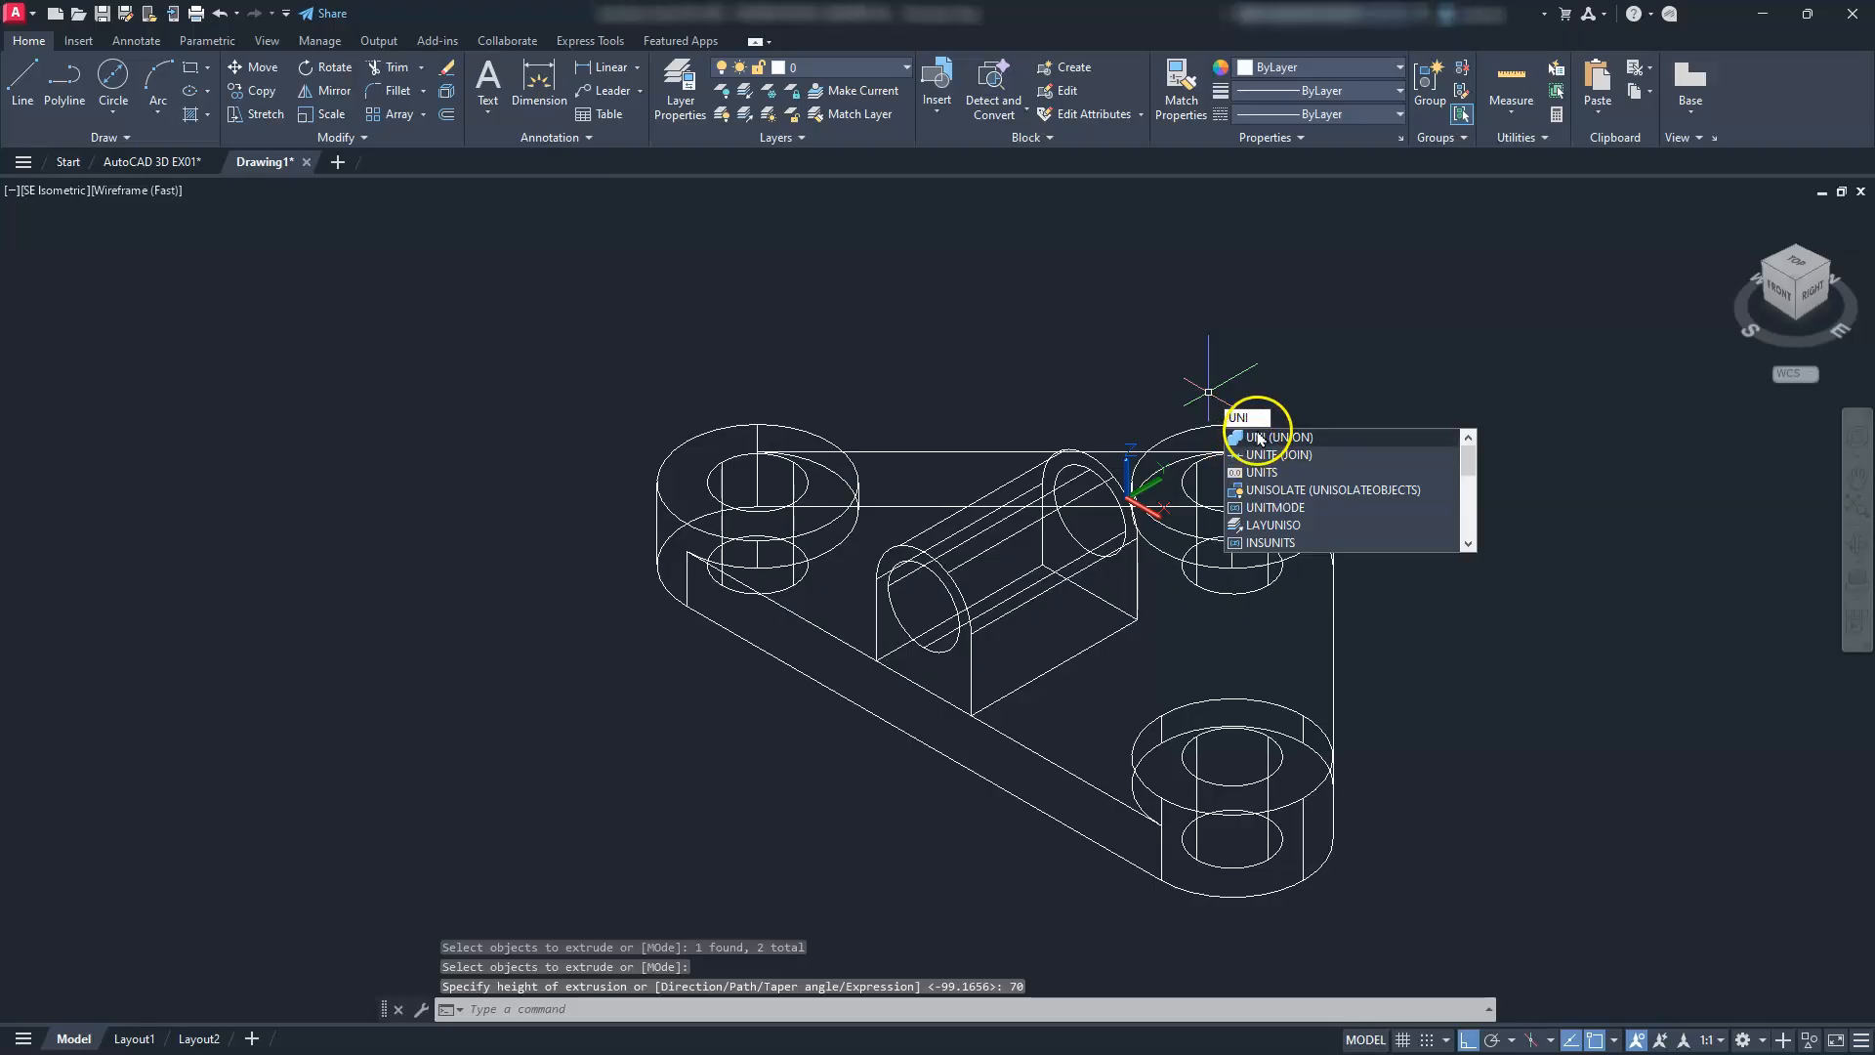
left_click(1048, 762)
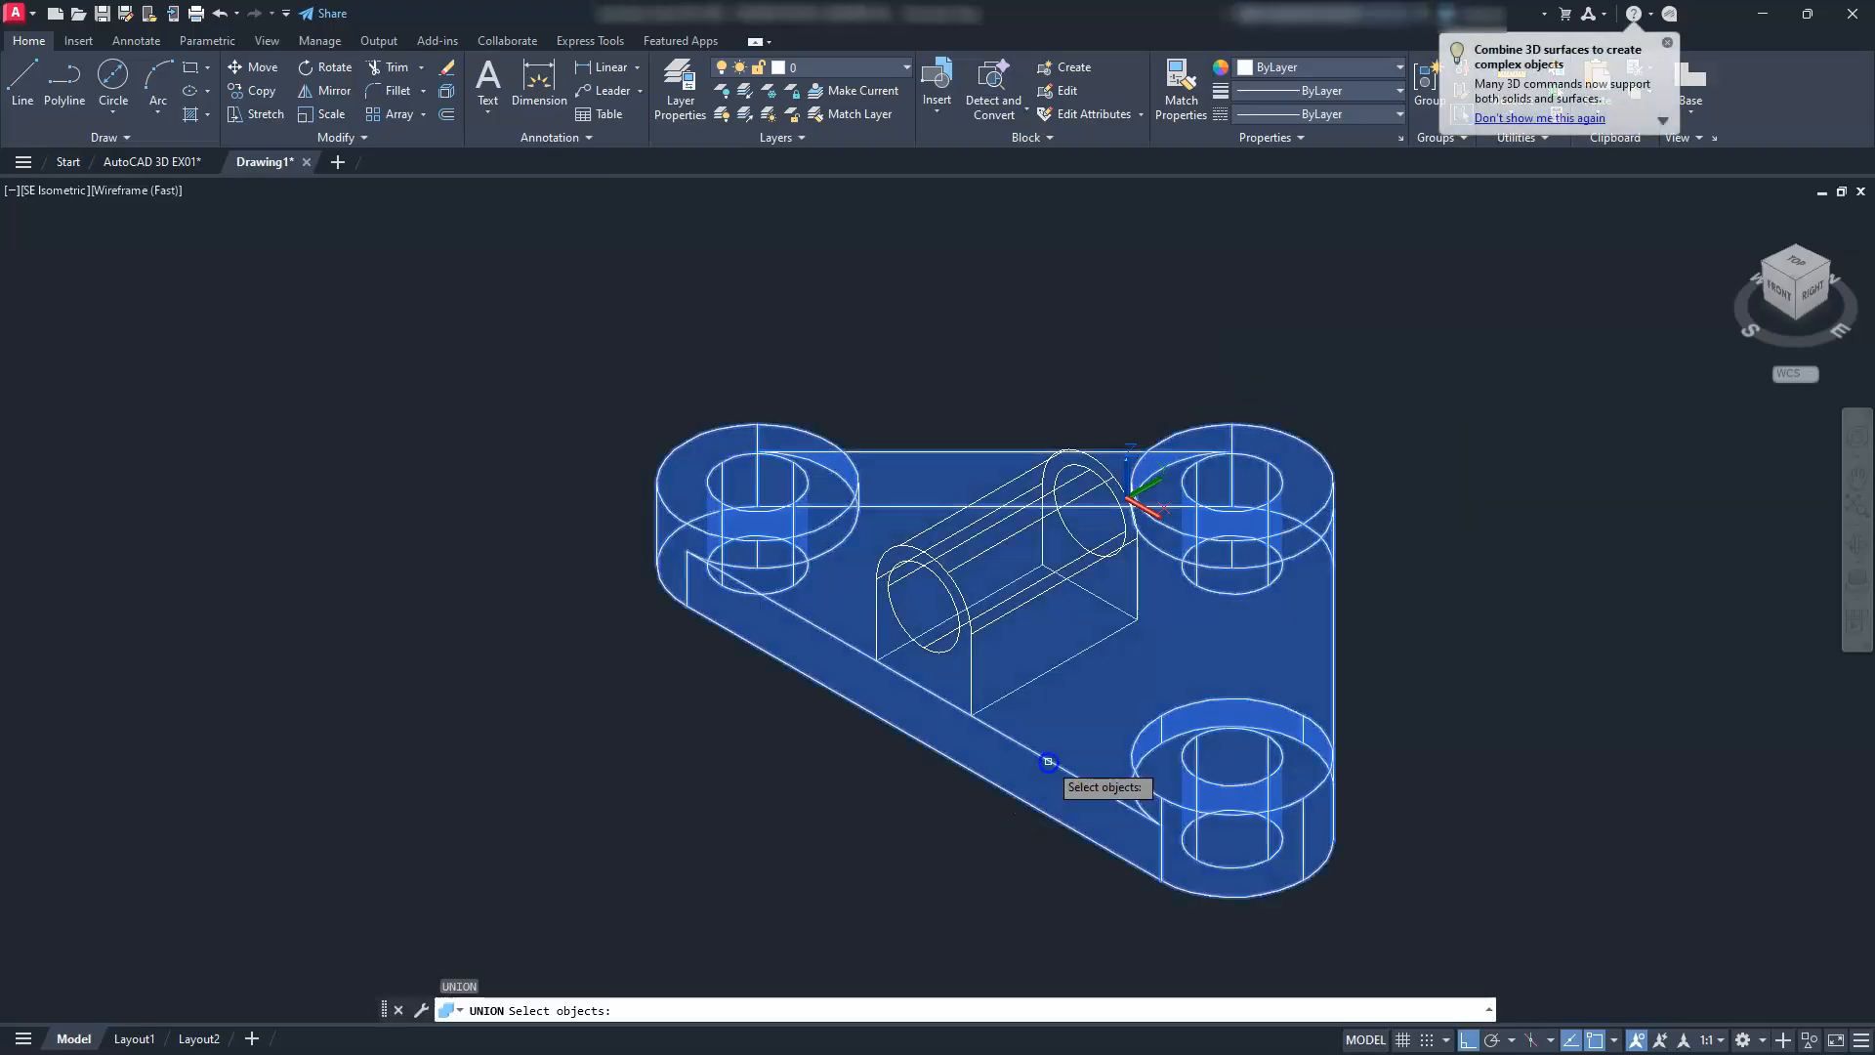
left_click(1009, 693)
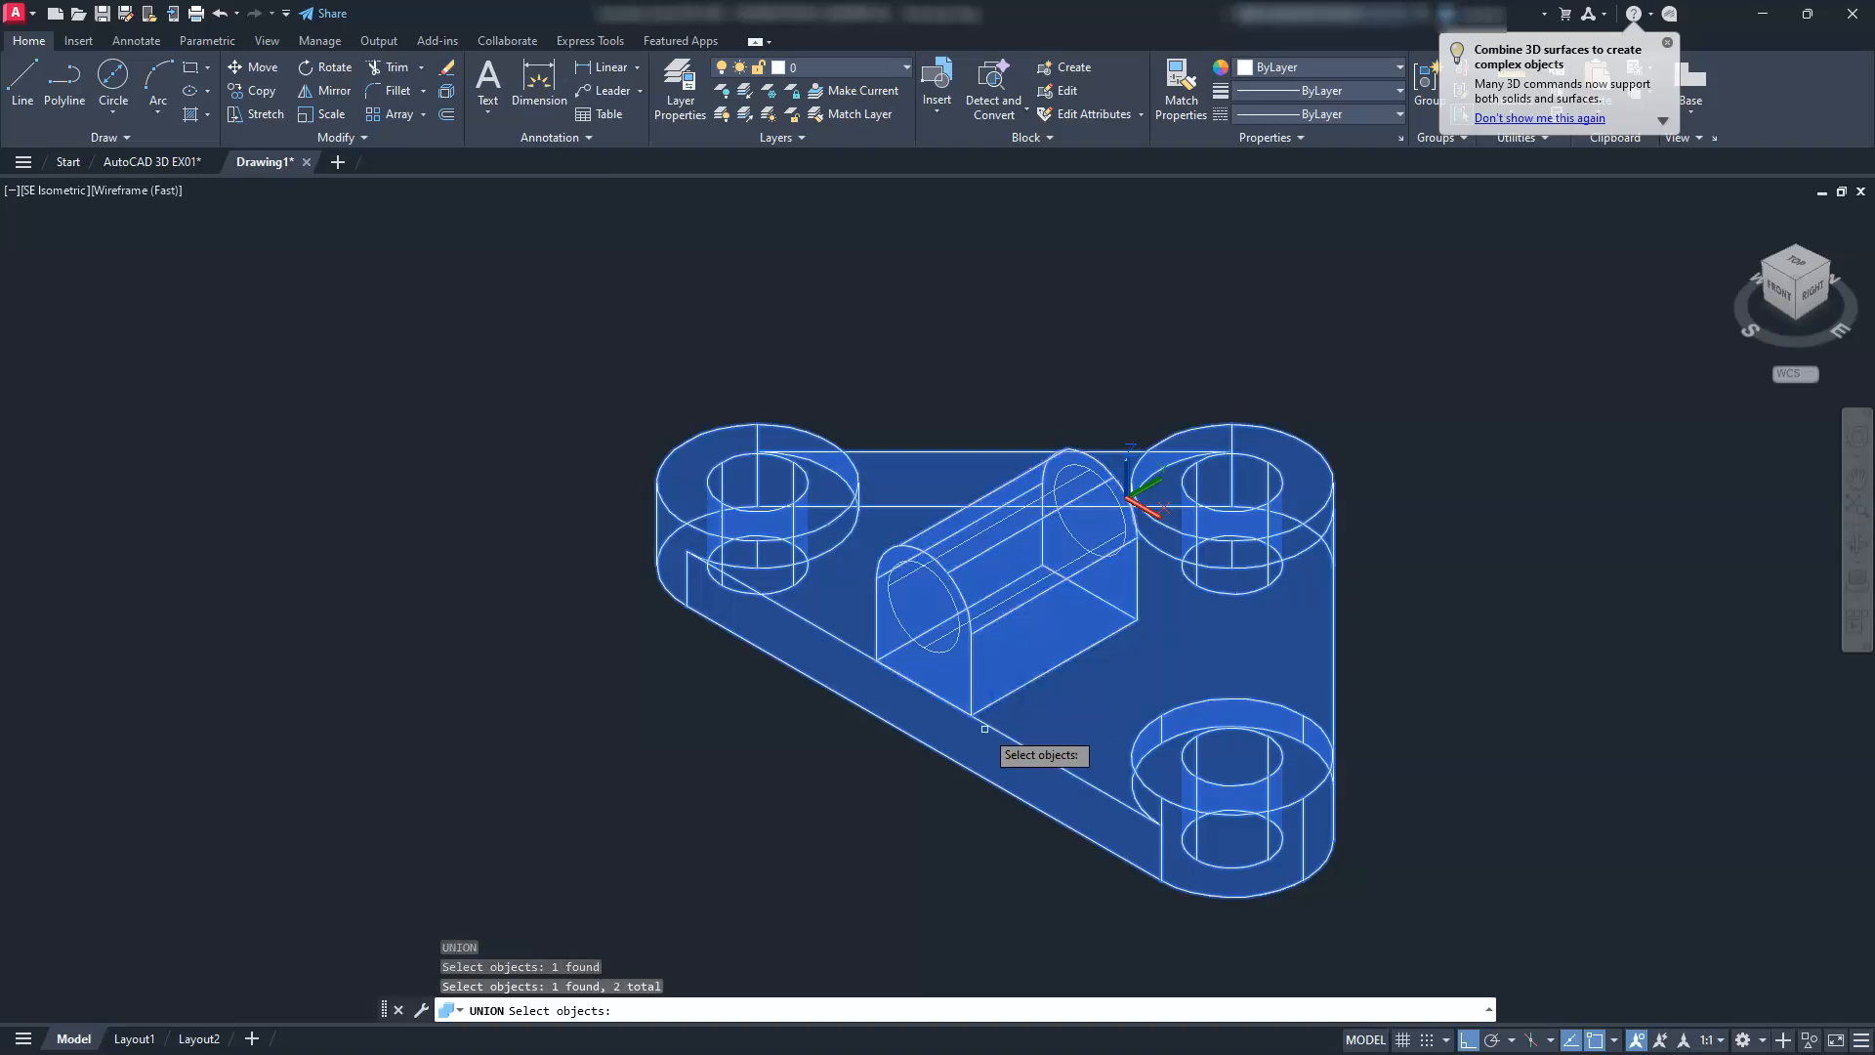
key("Return")
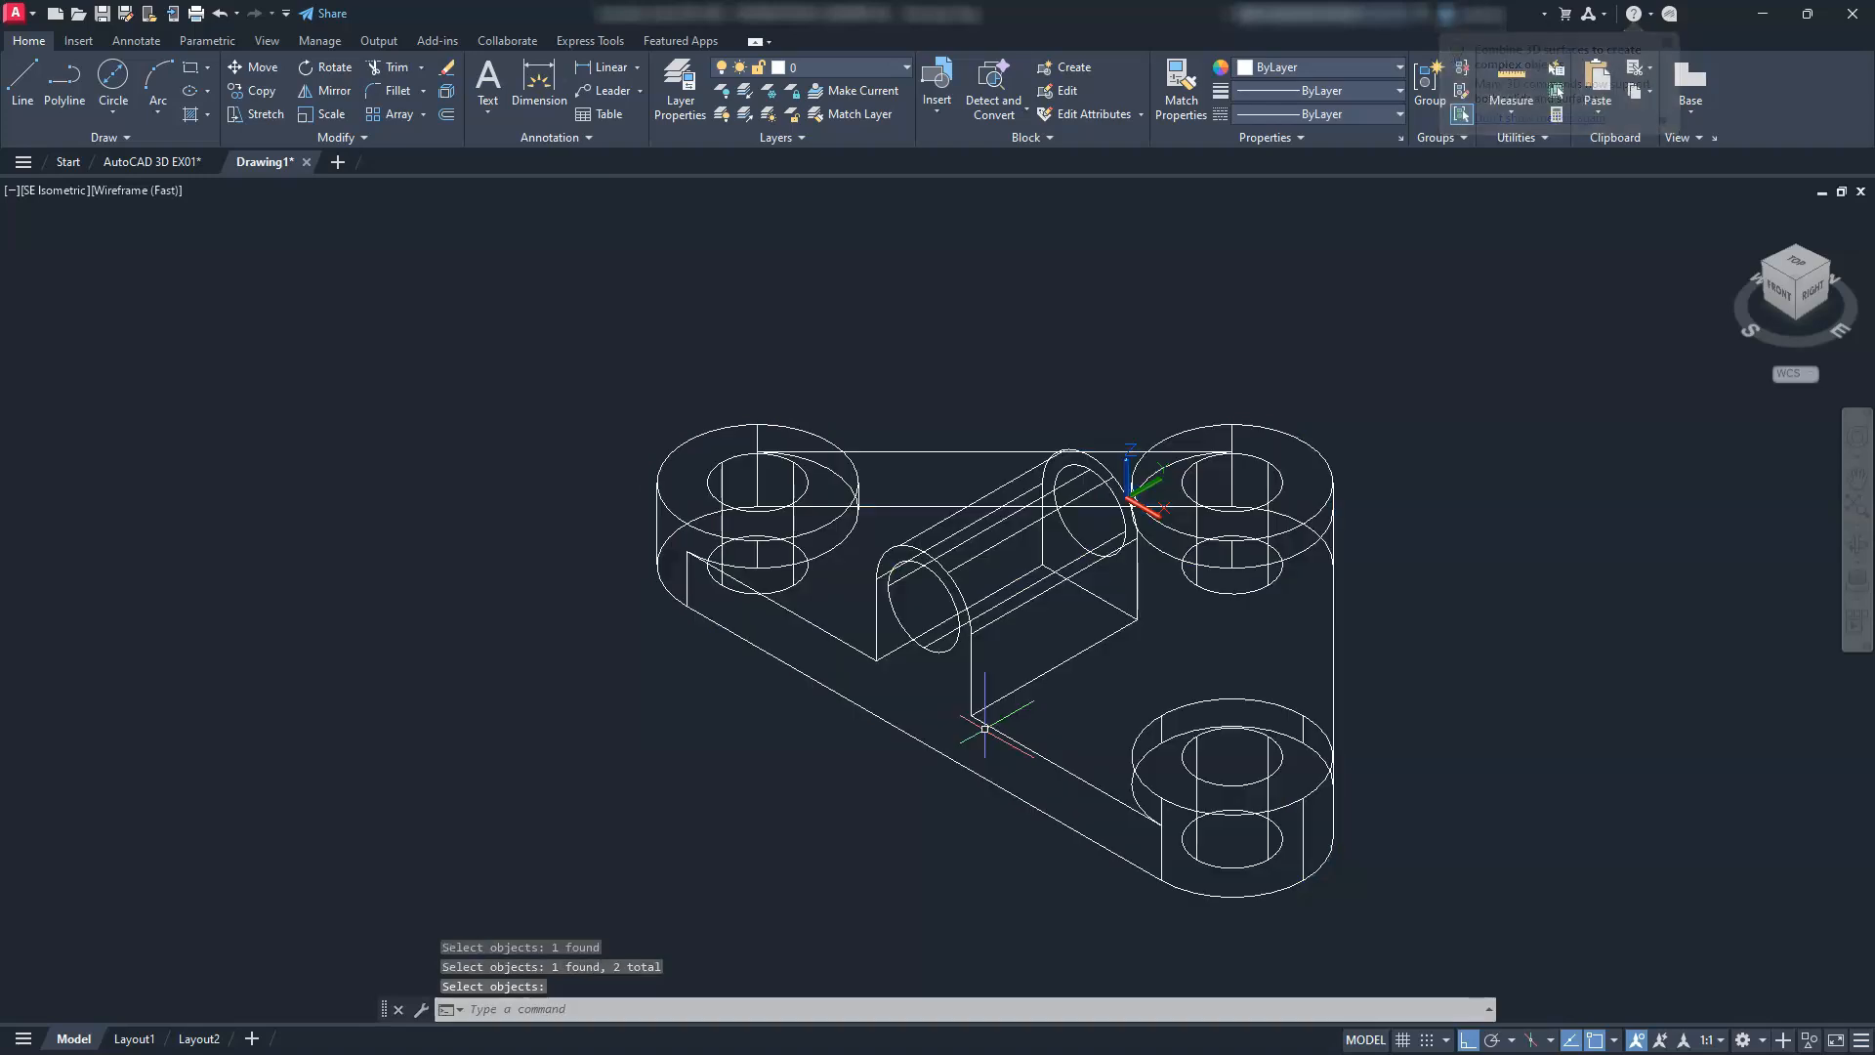
Subtract the inner cylinder from the united bracket to bore through the central arched lug
type("su")
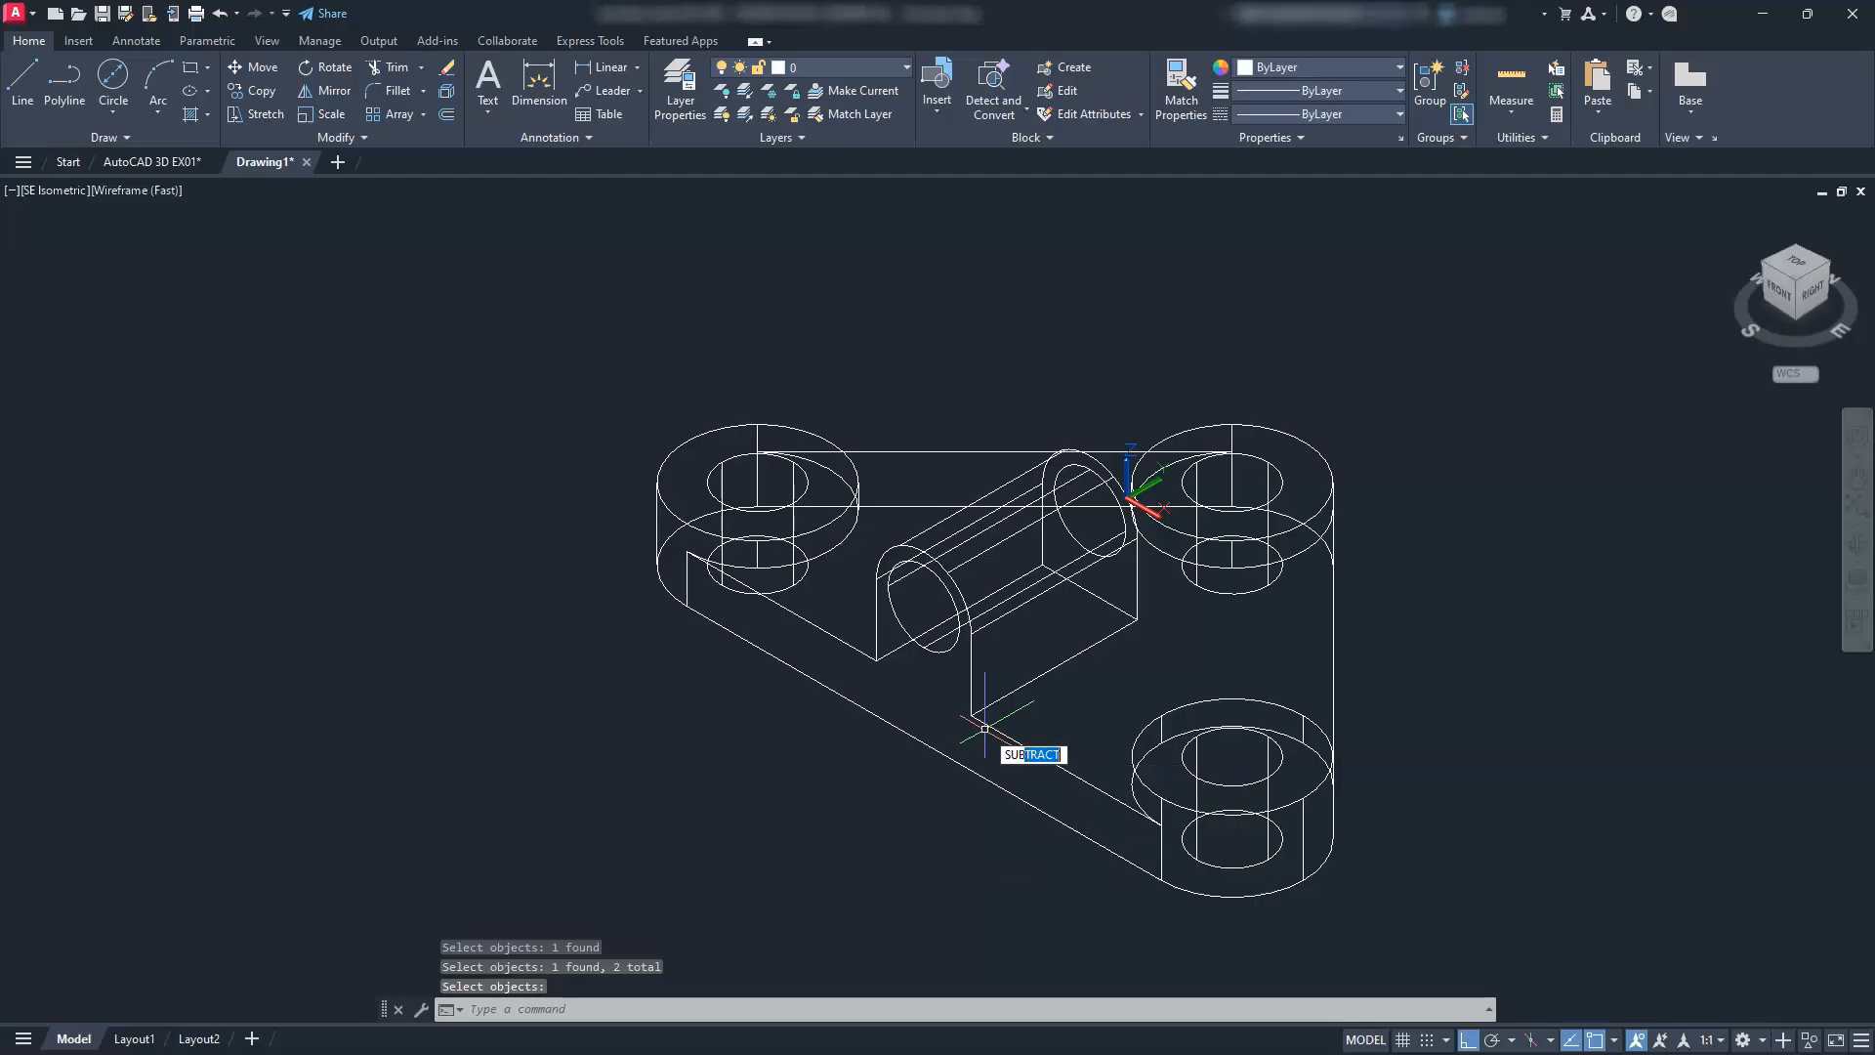
key("Return")
left_click(1043, 759)
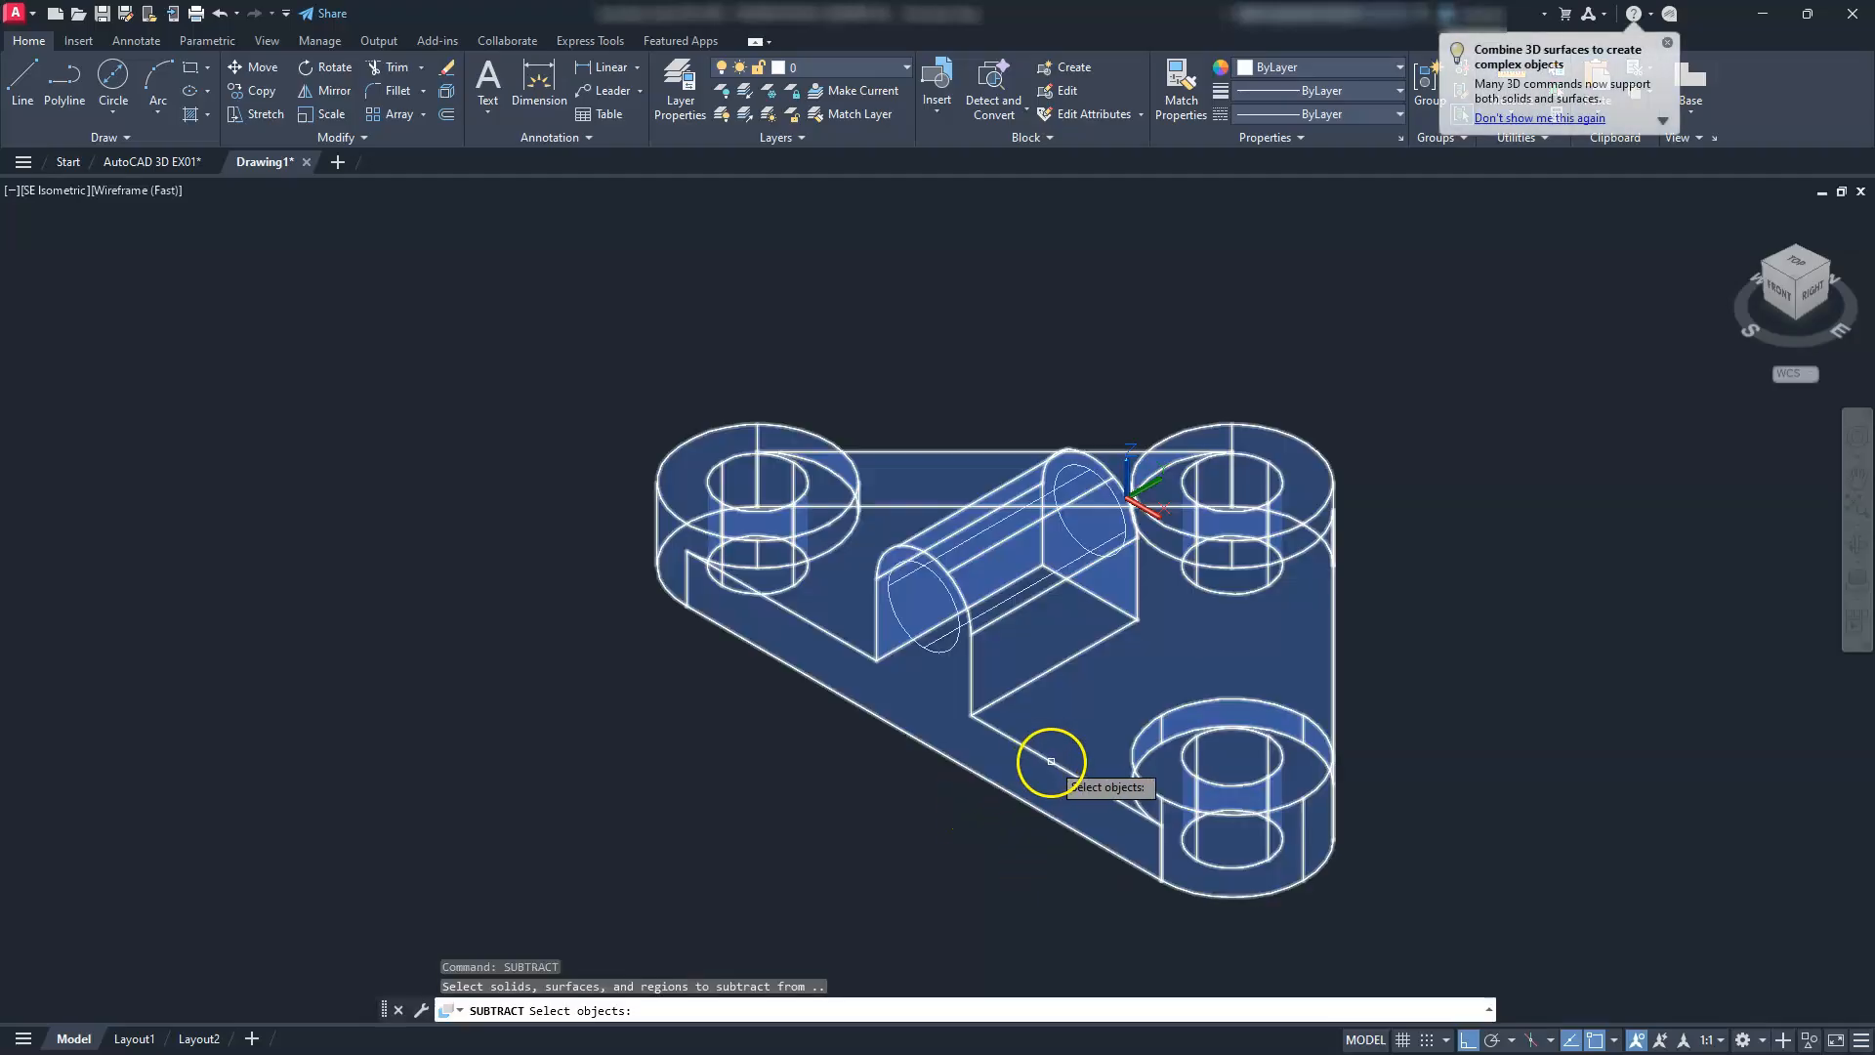
left_click(1044, 759)
key("Return")
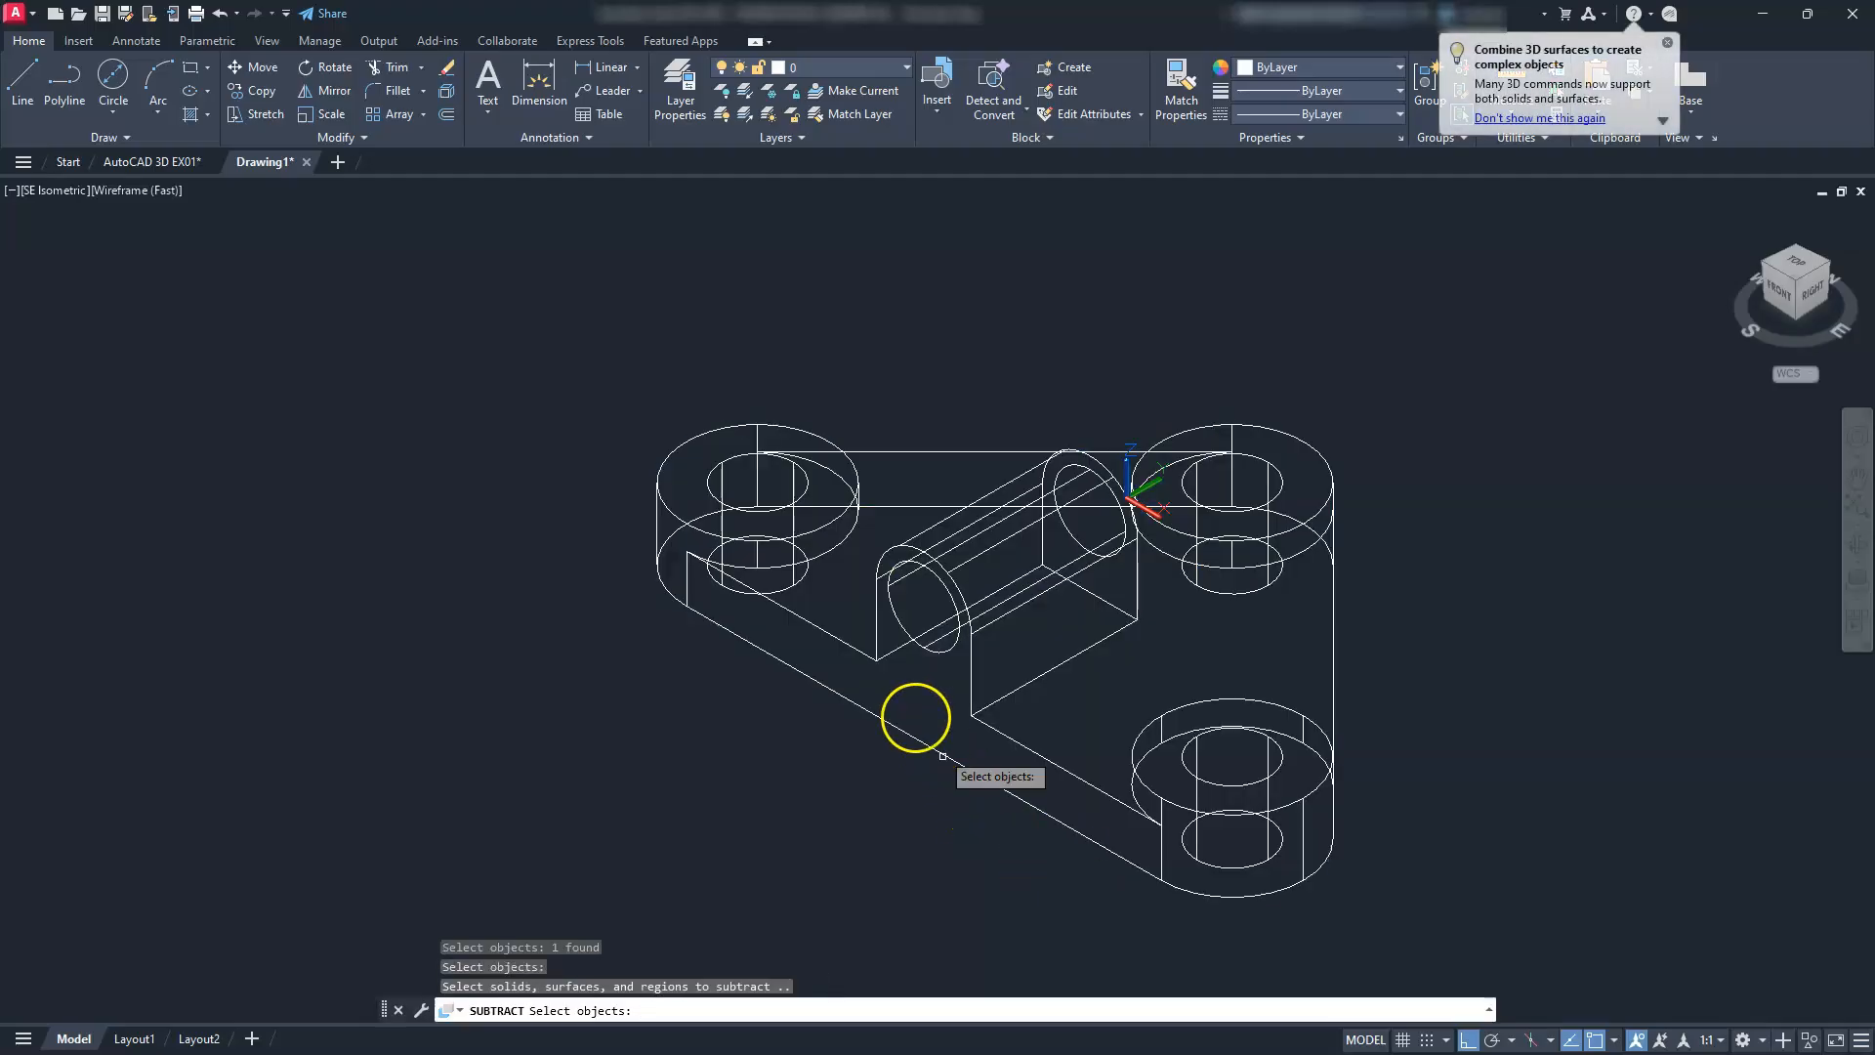
left_click(927, 645)
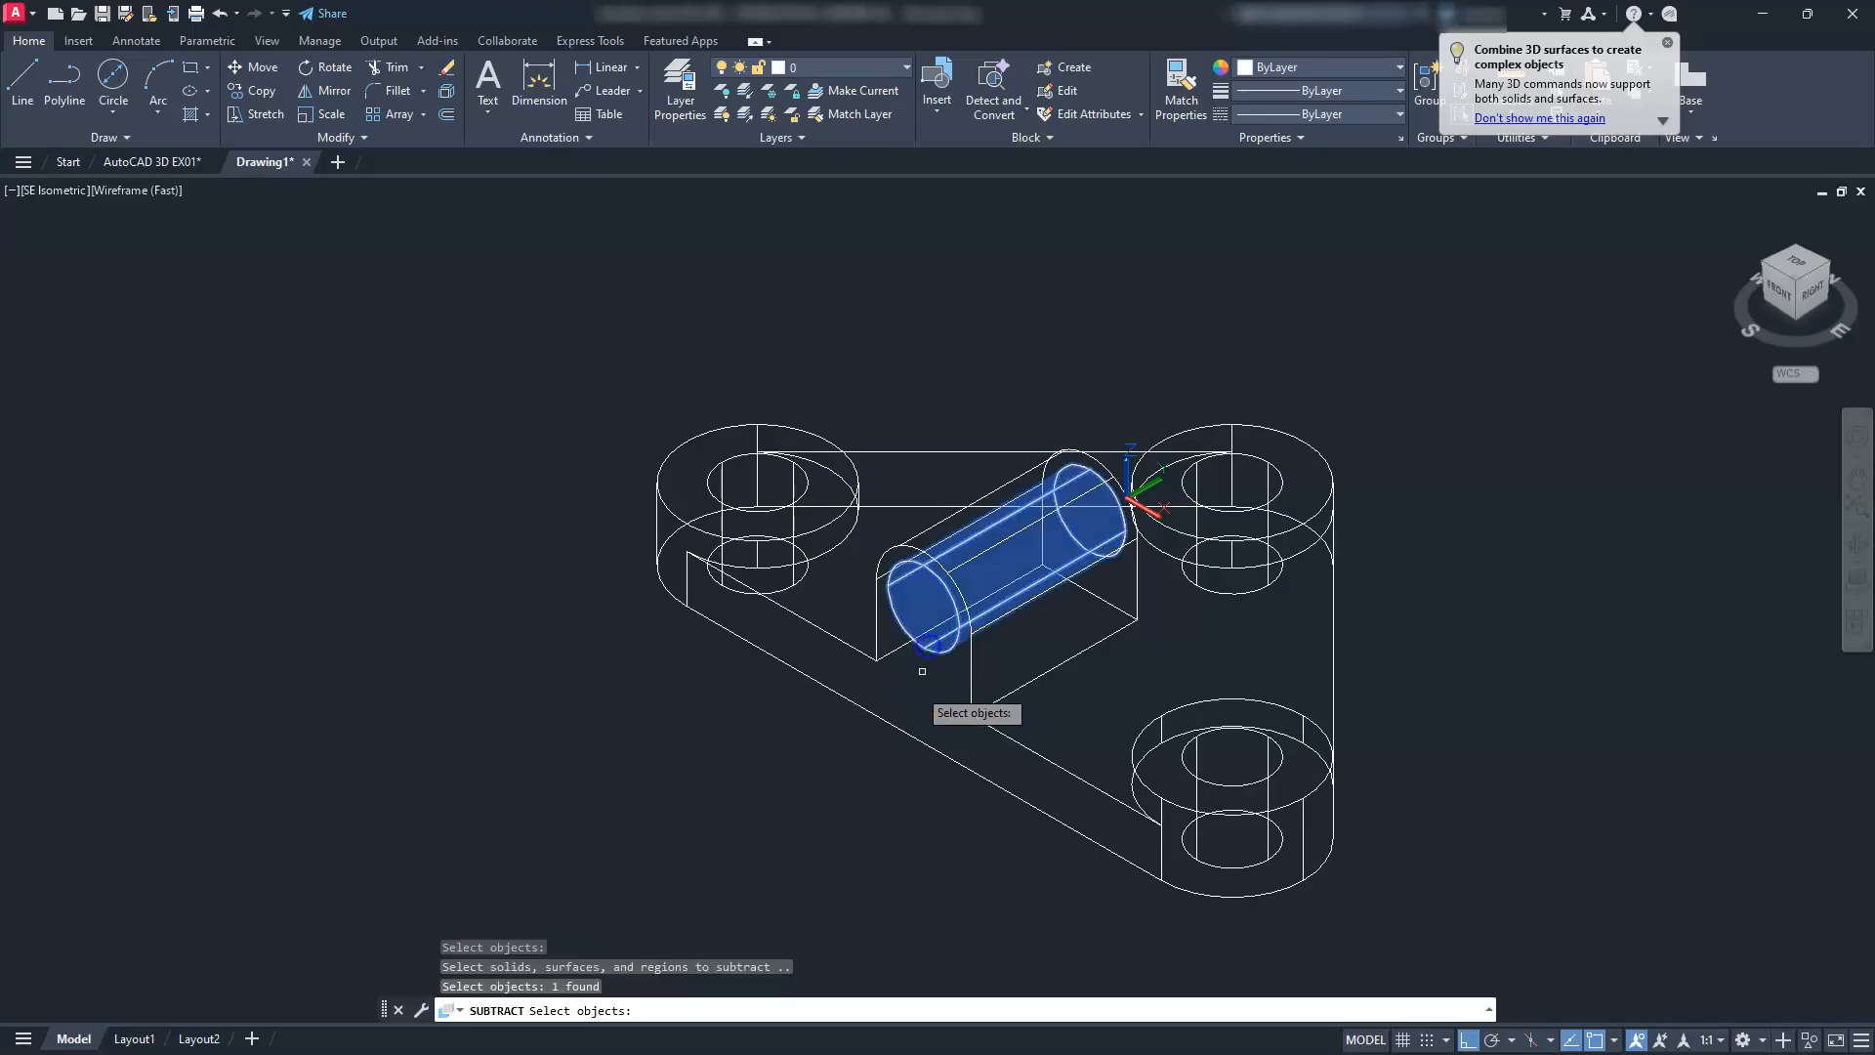
key("Return")
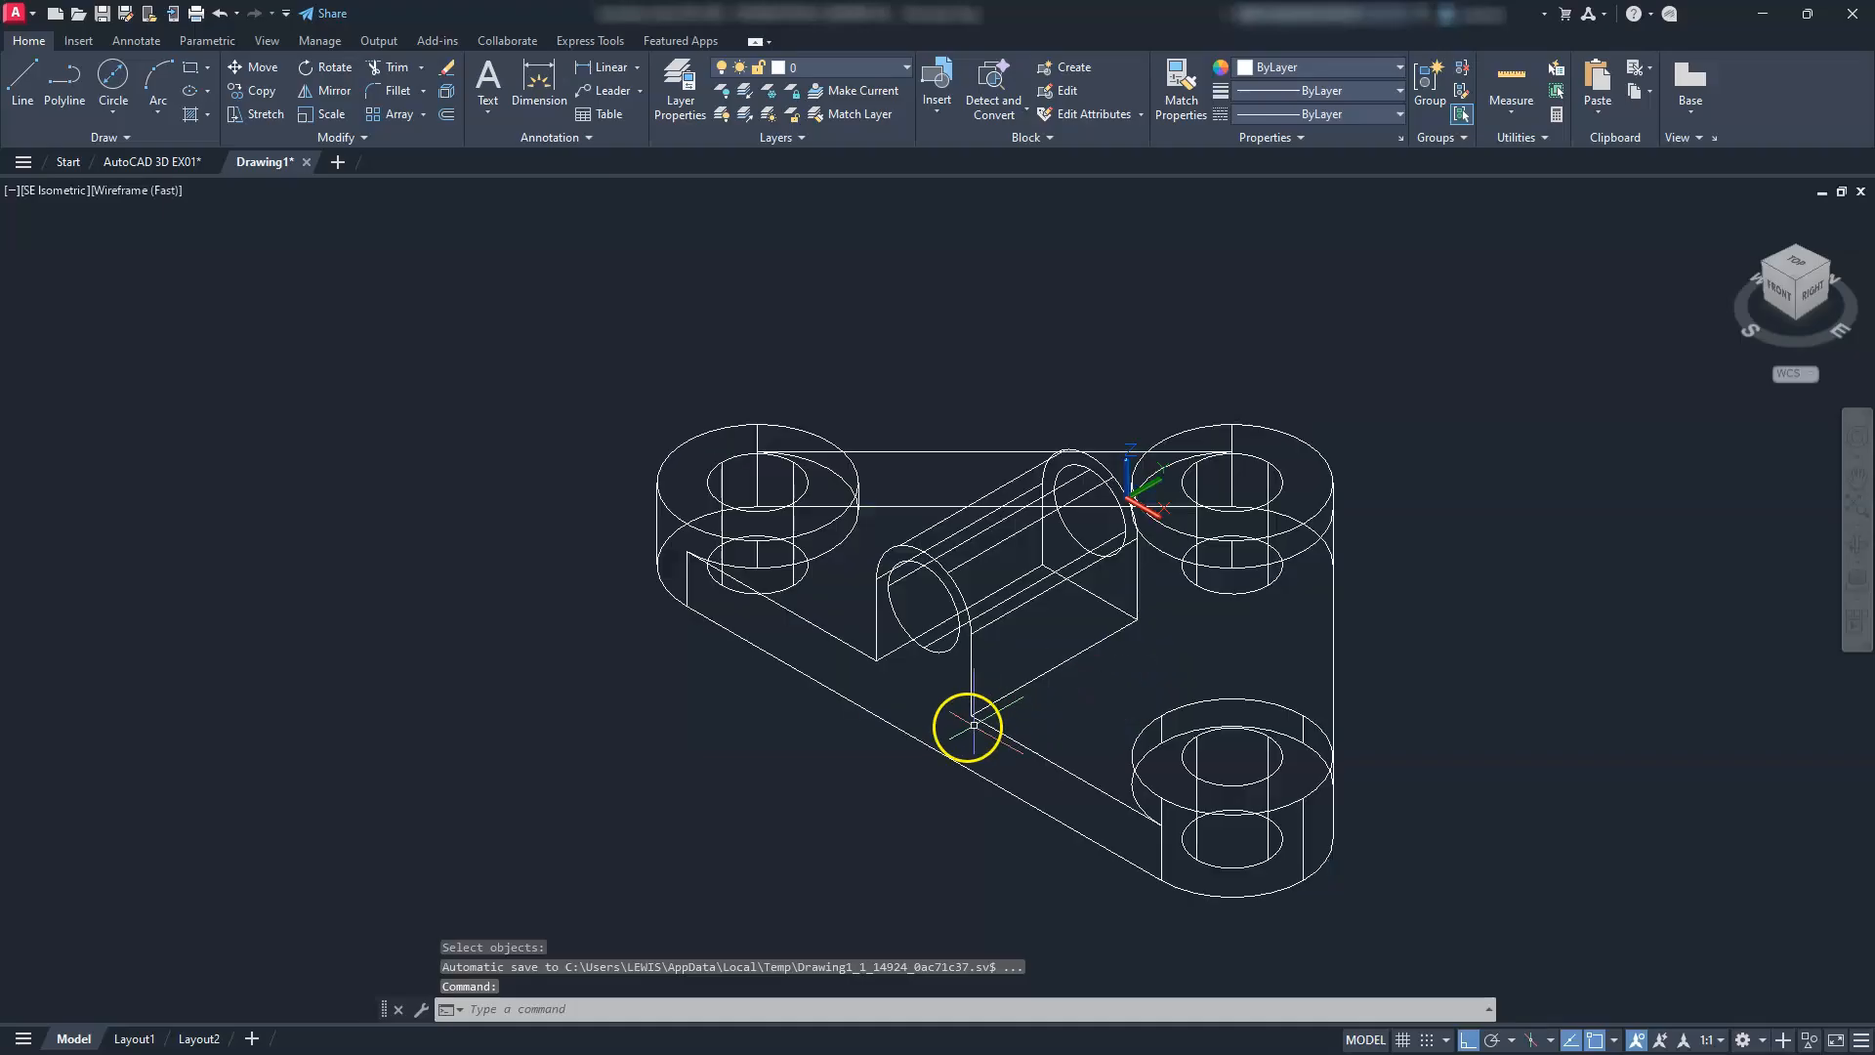
key("Escape")
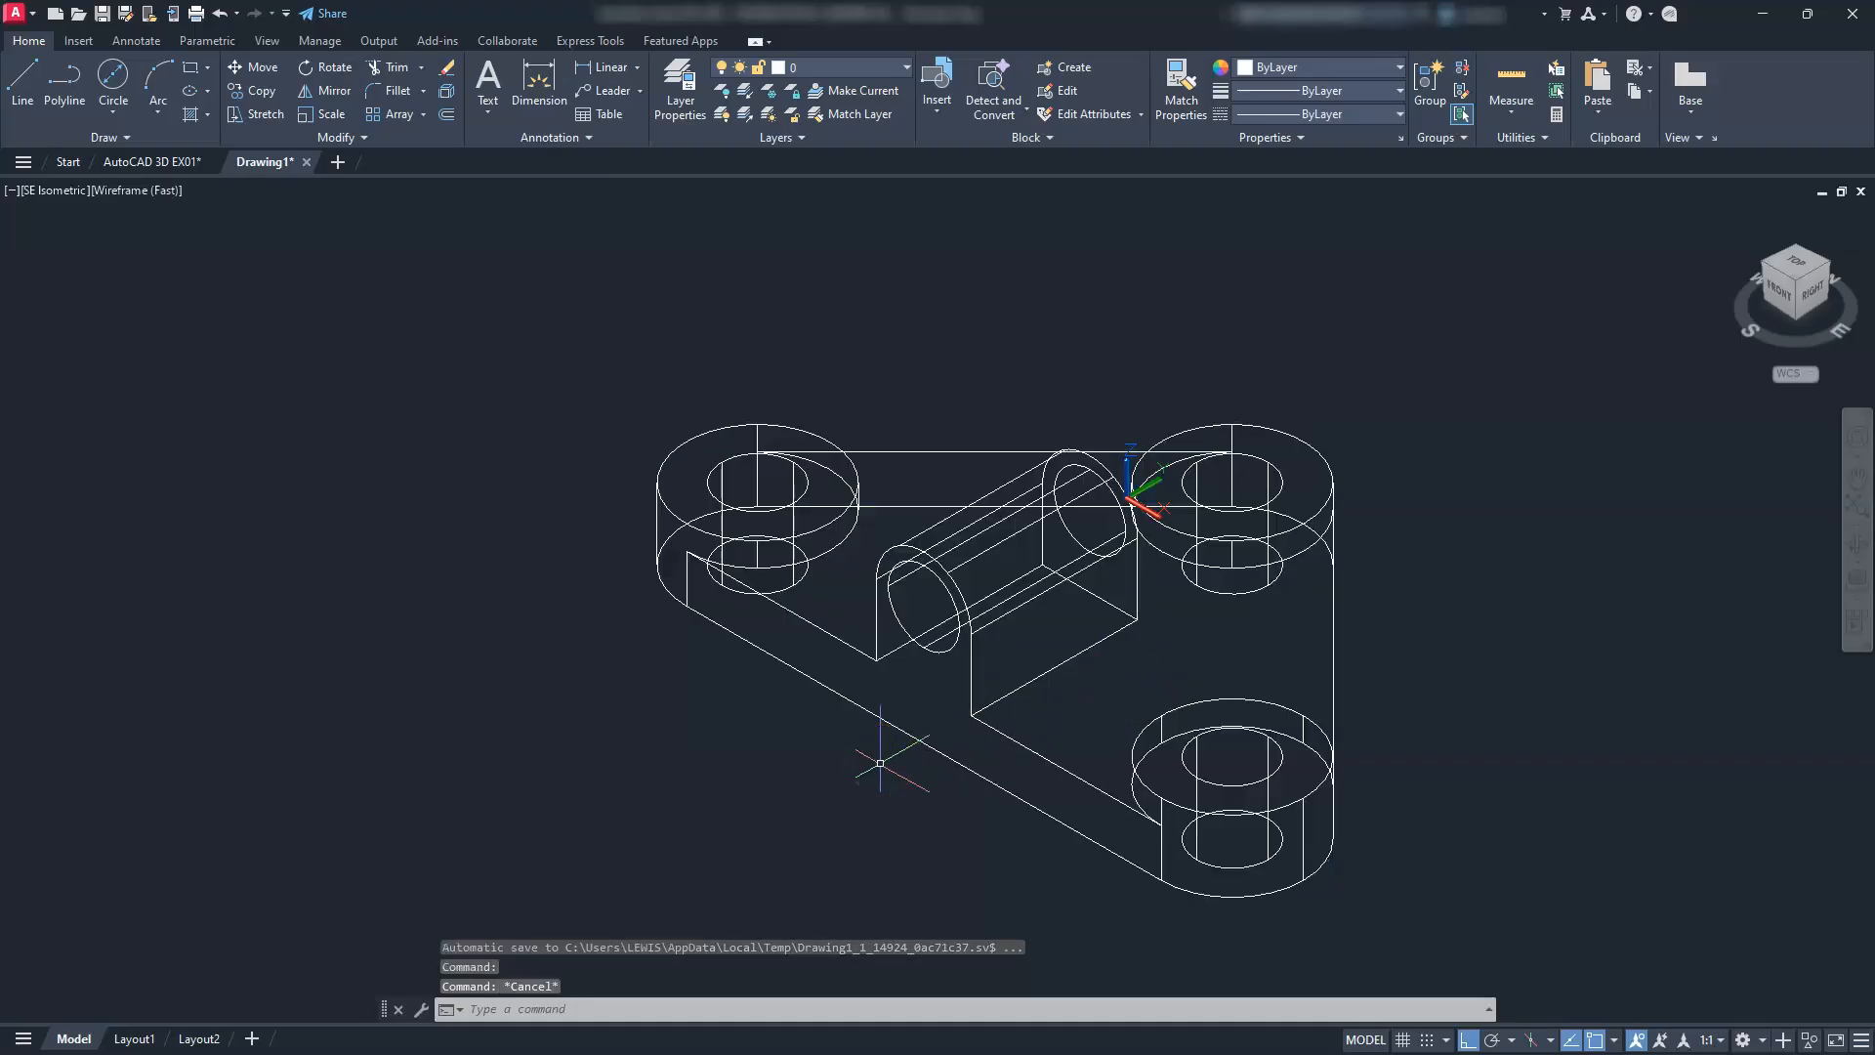
type("fill")
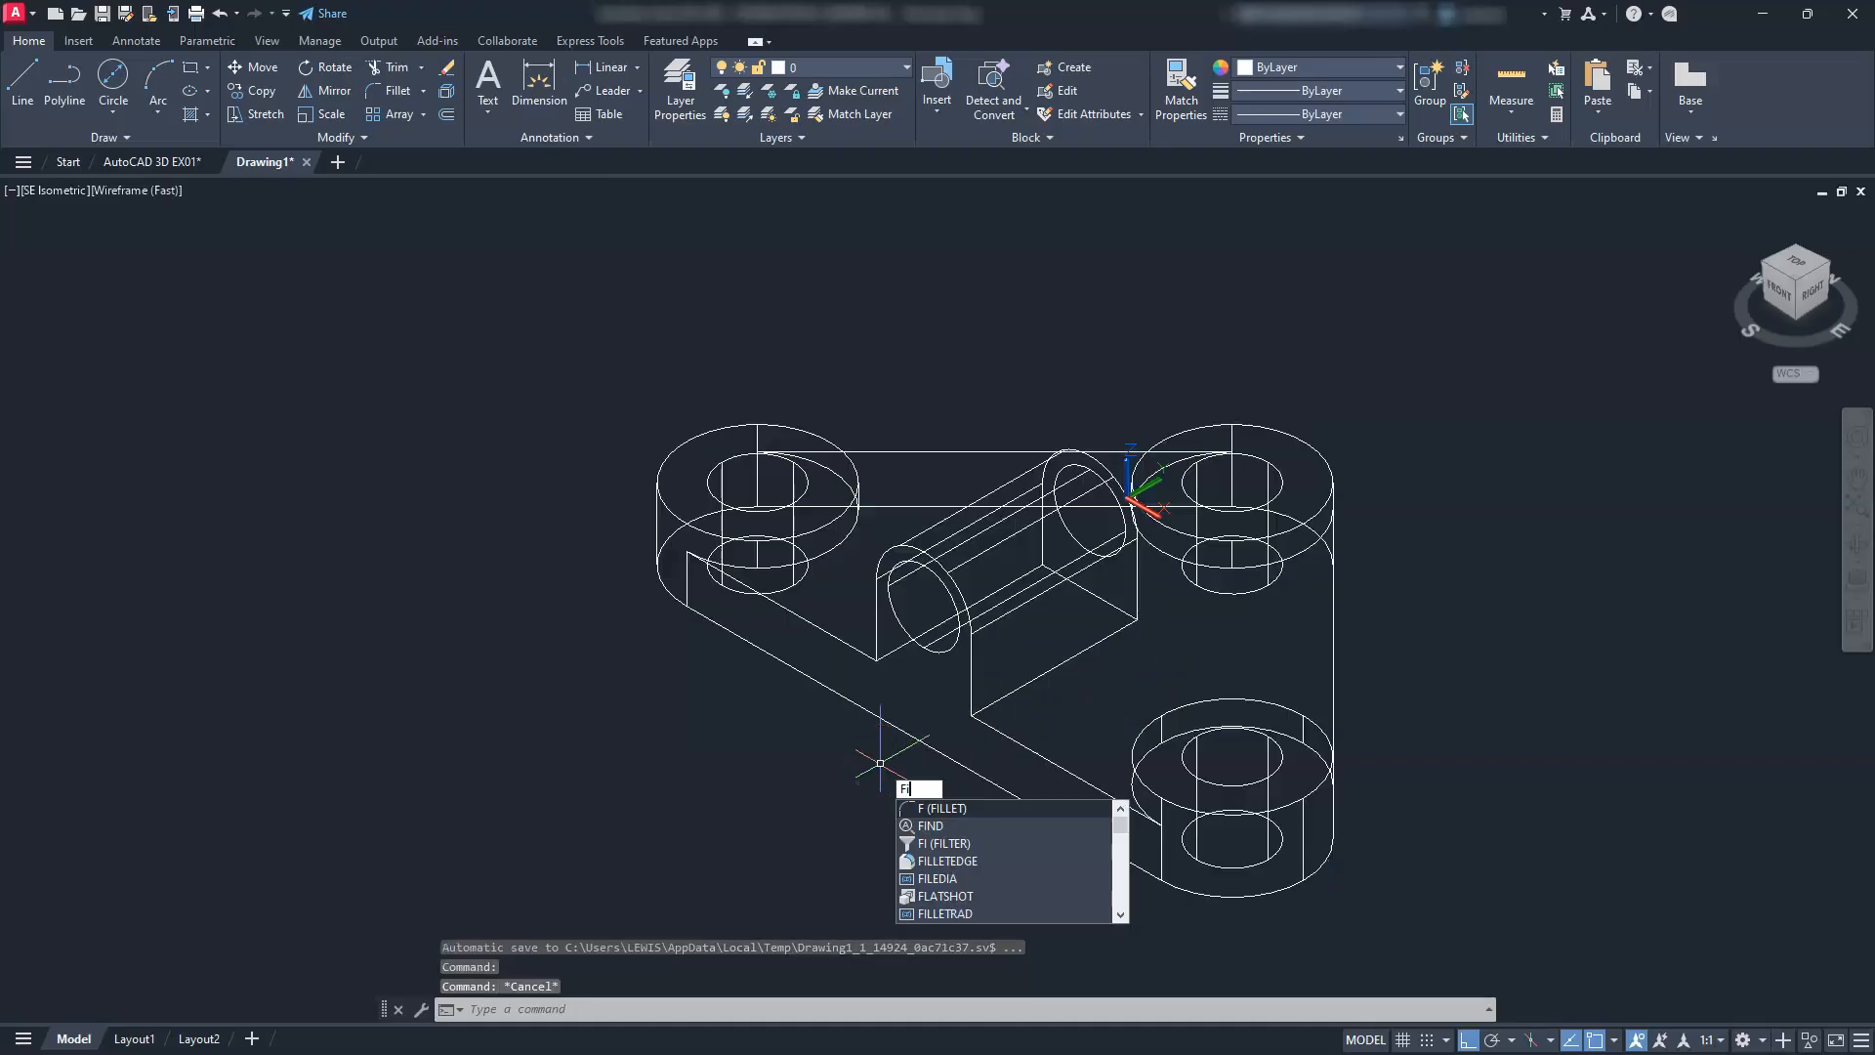
left_click(949, 844)
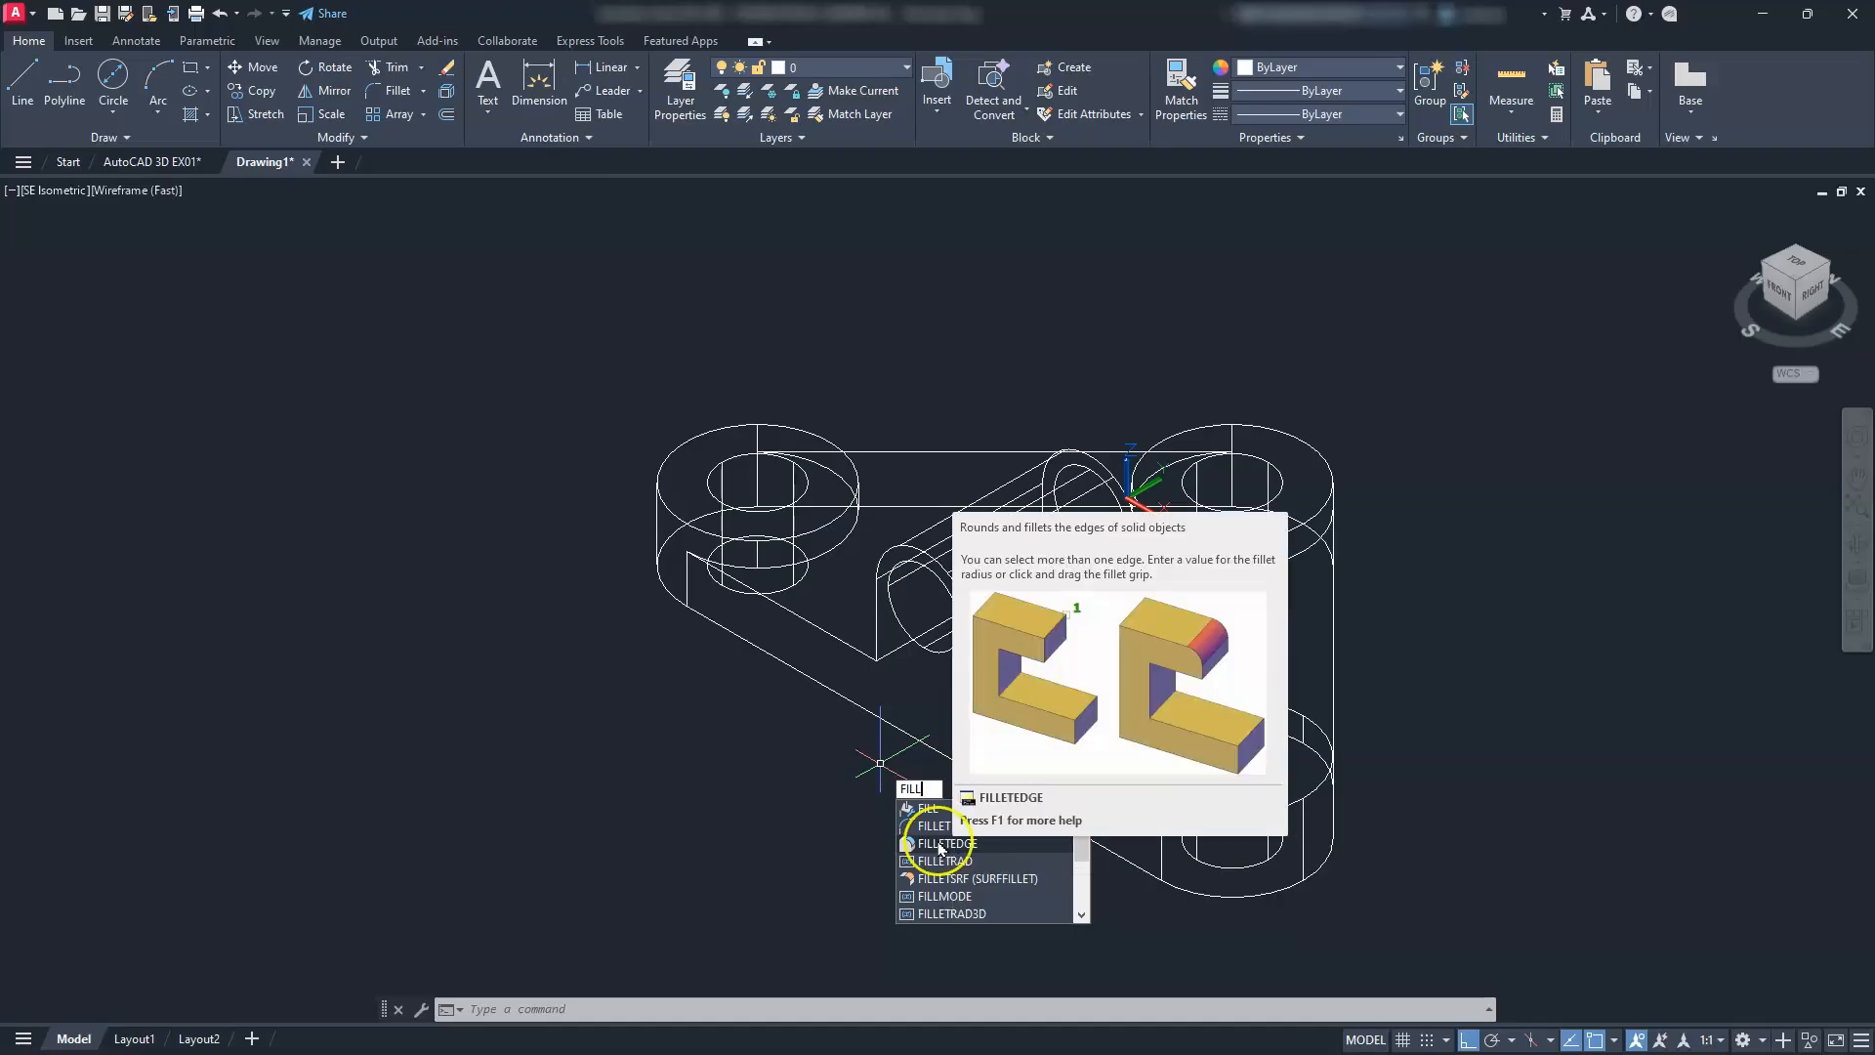
key("Escape")
key("Escape")
key("Escape")
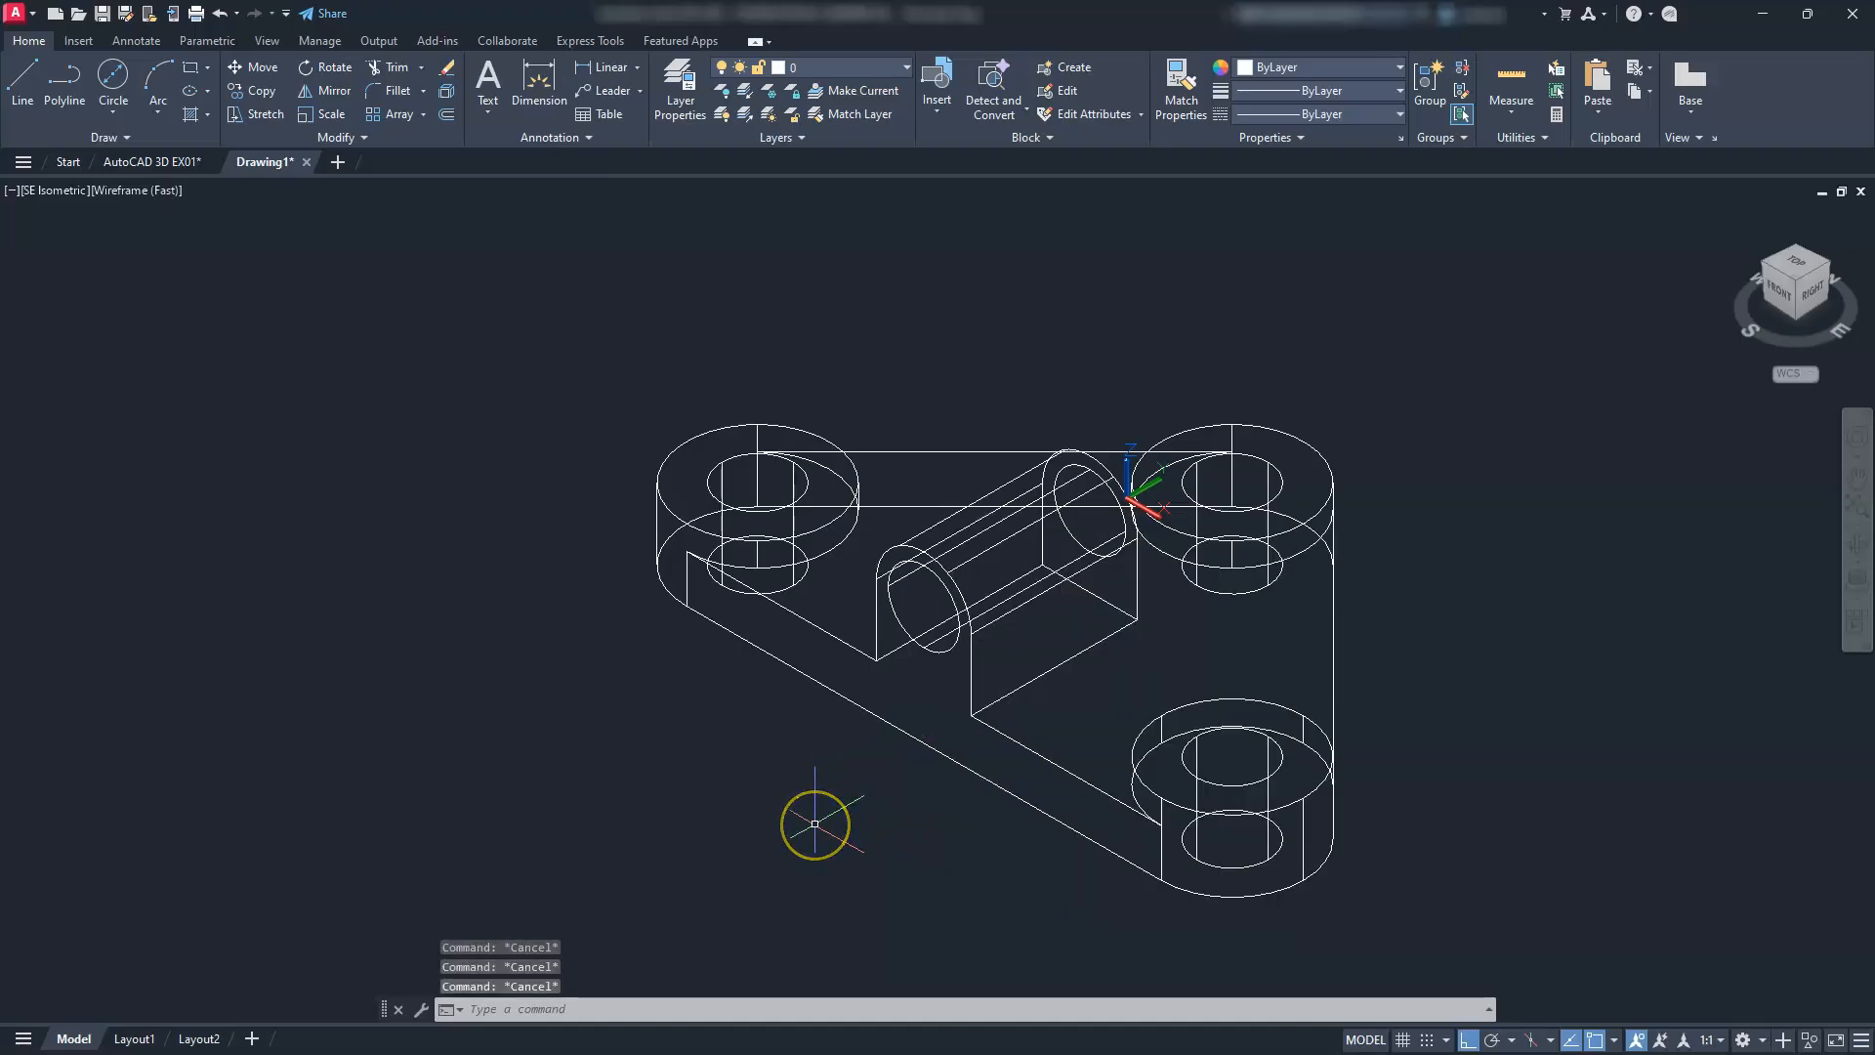
Fillet the edge where the arched lug's side nearest the front corner boss meets the plate, with a 5 mm radius
type("f")
key("Return")
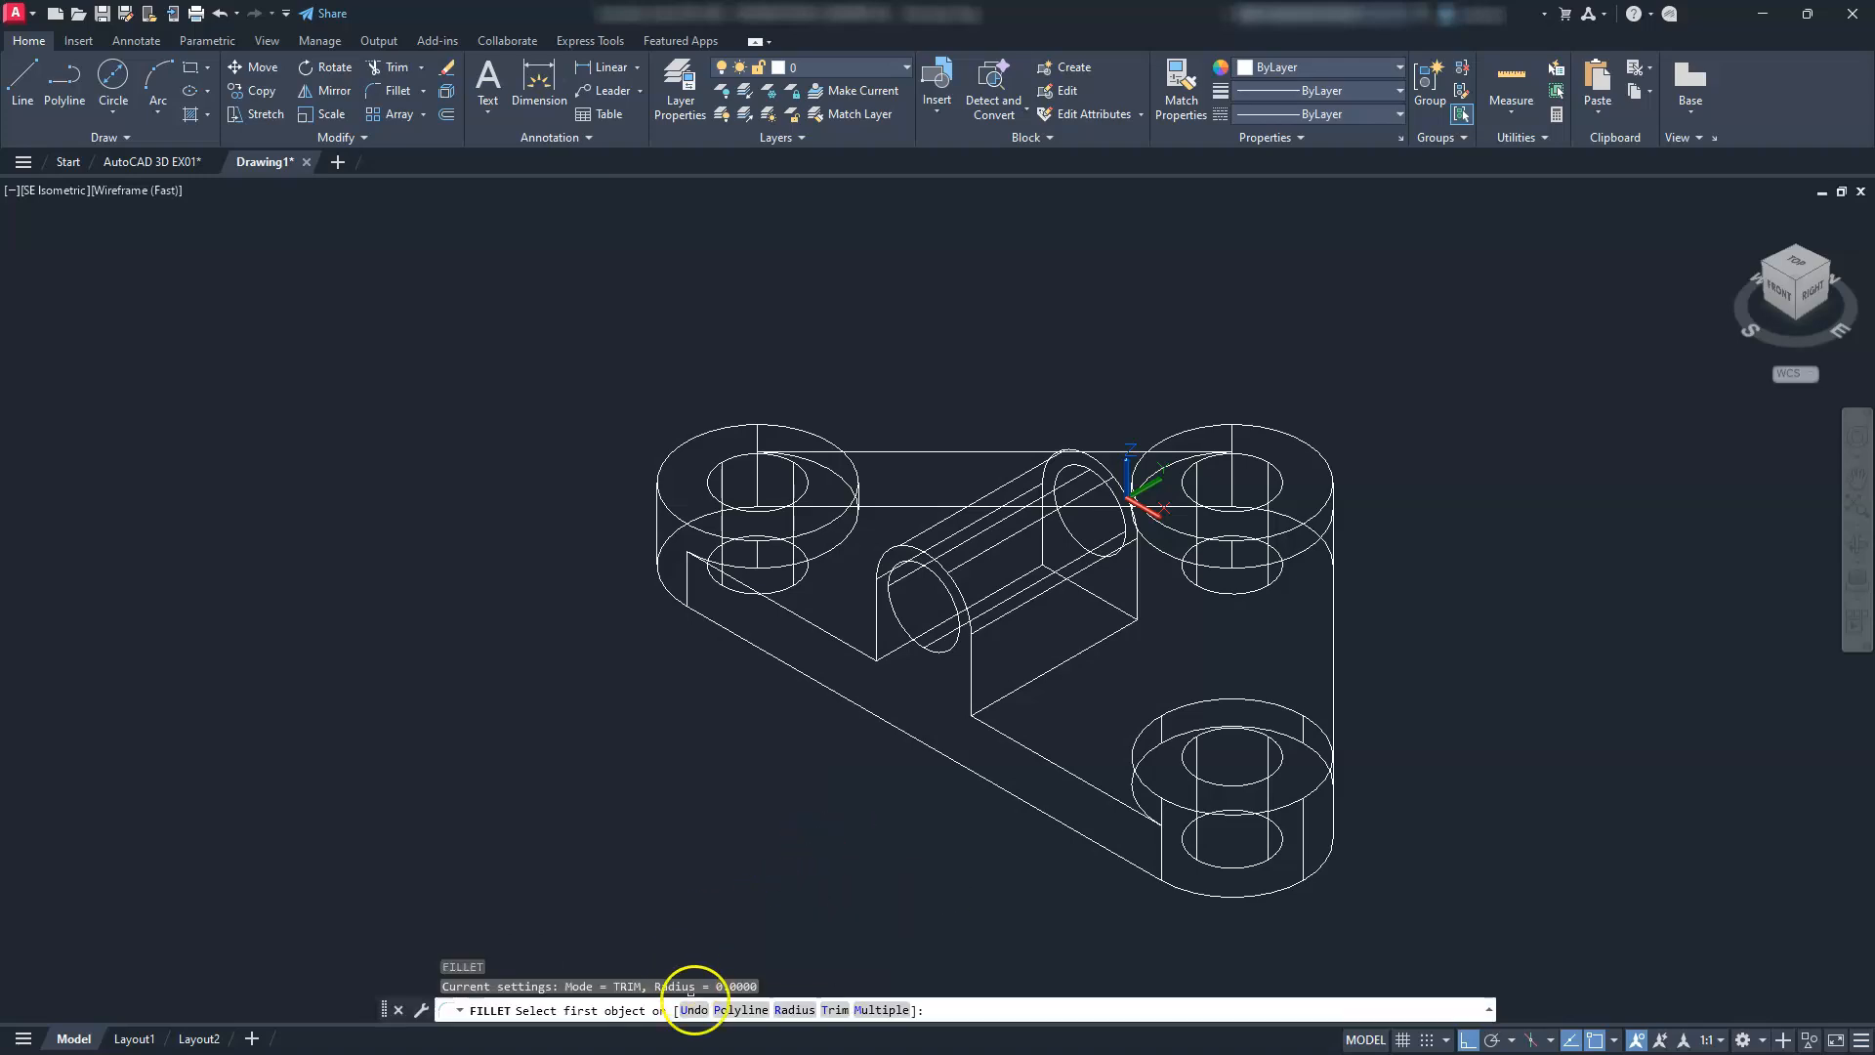
left_click(794, 1010)
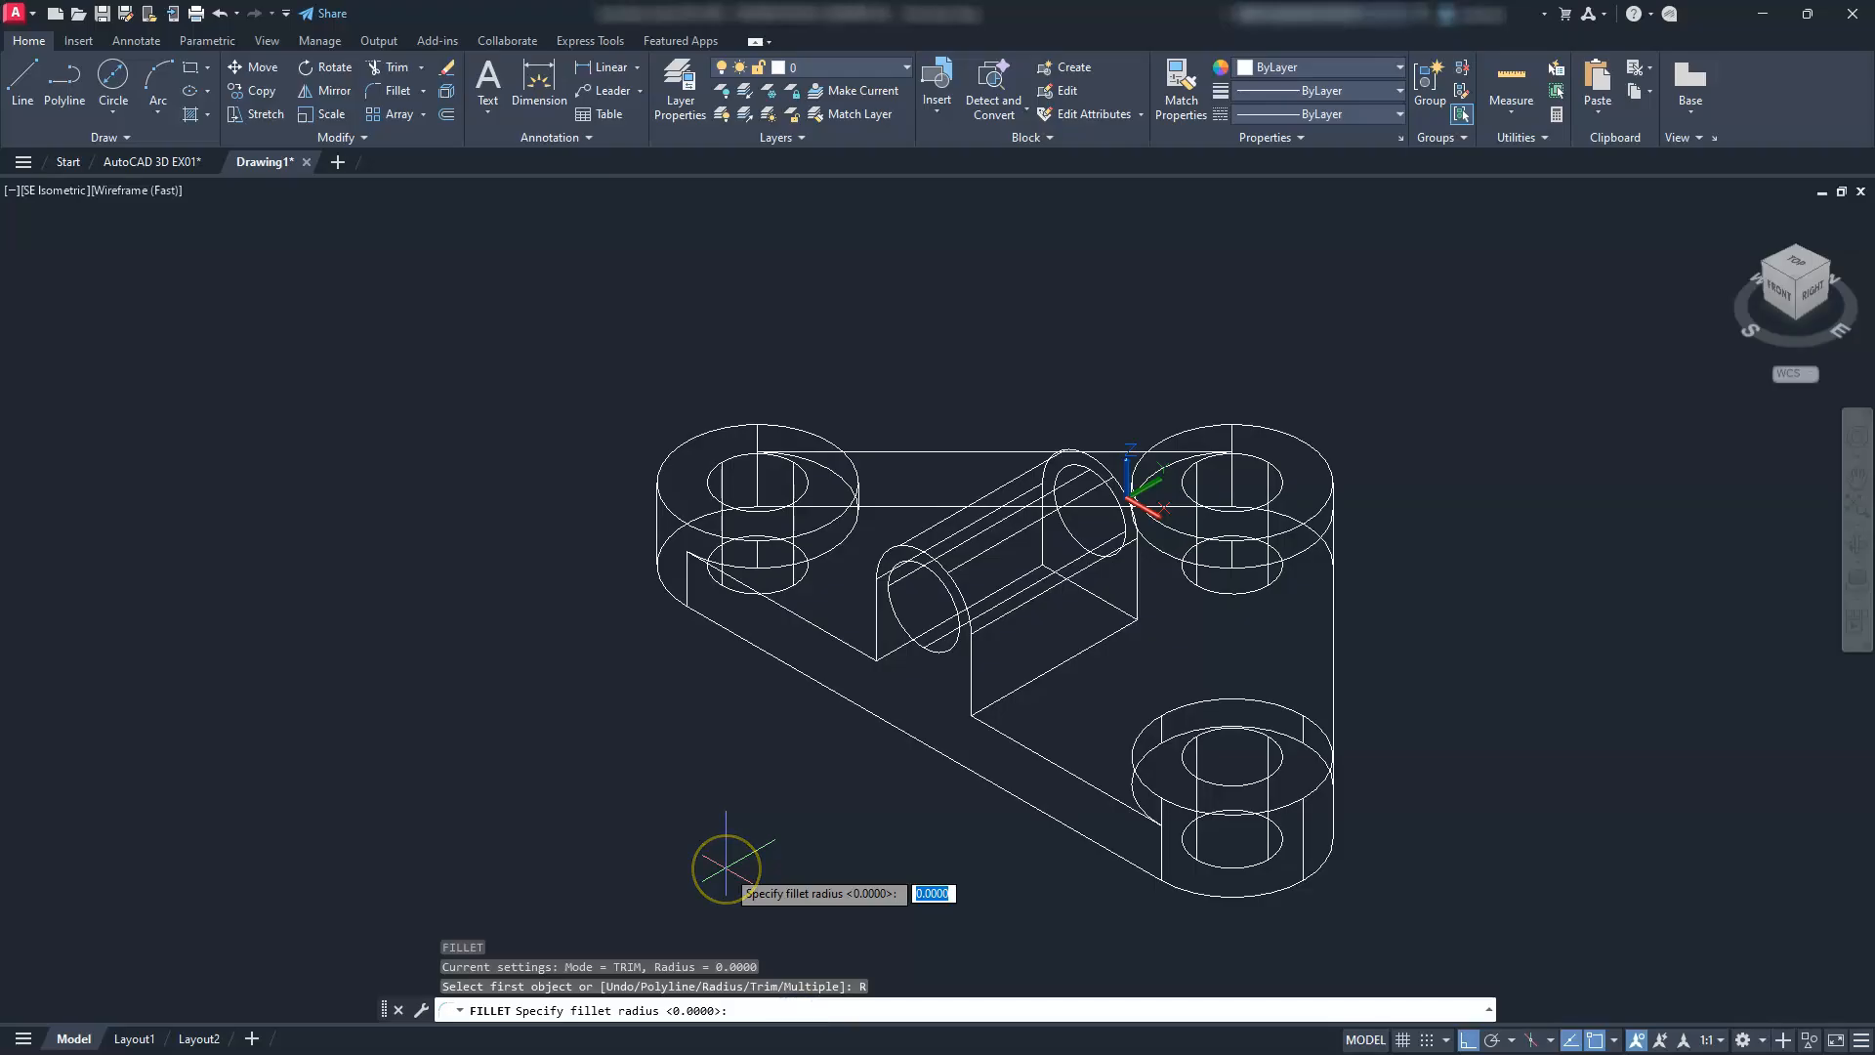
key("Return")
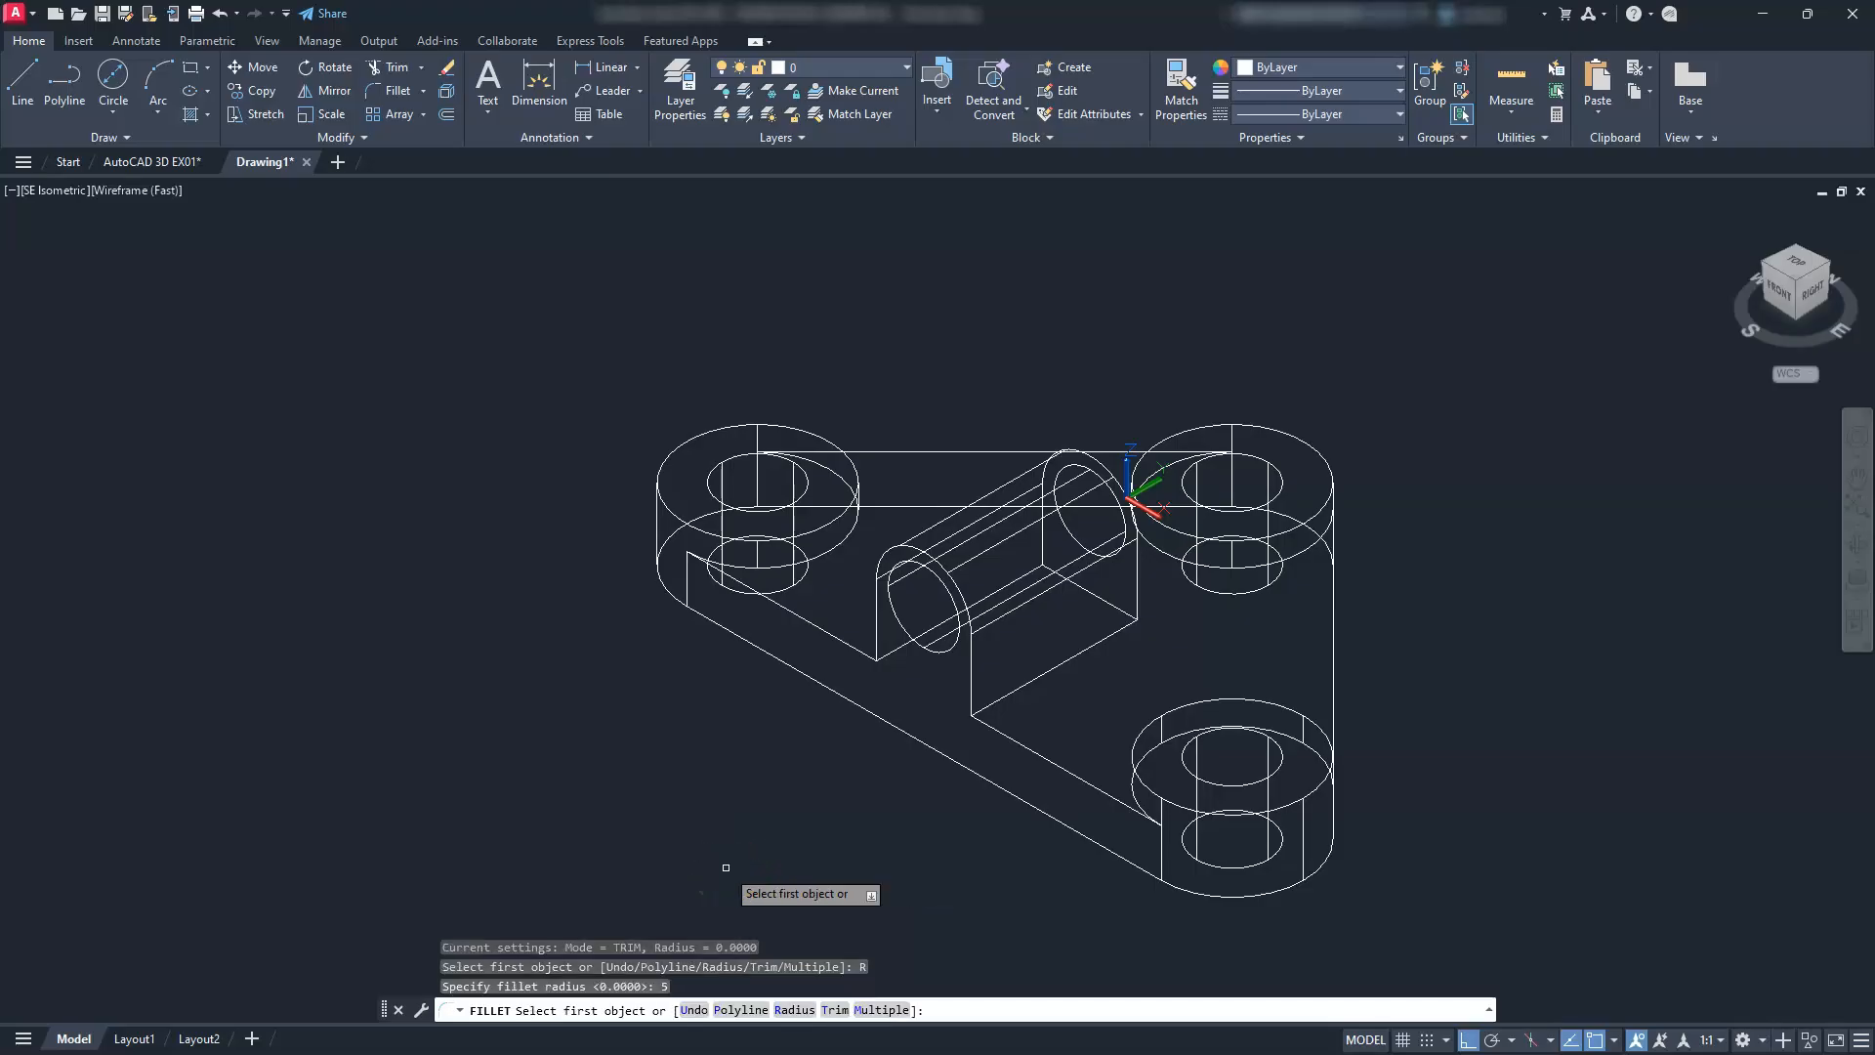
left_click(1055, 666)
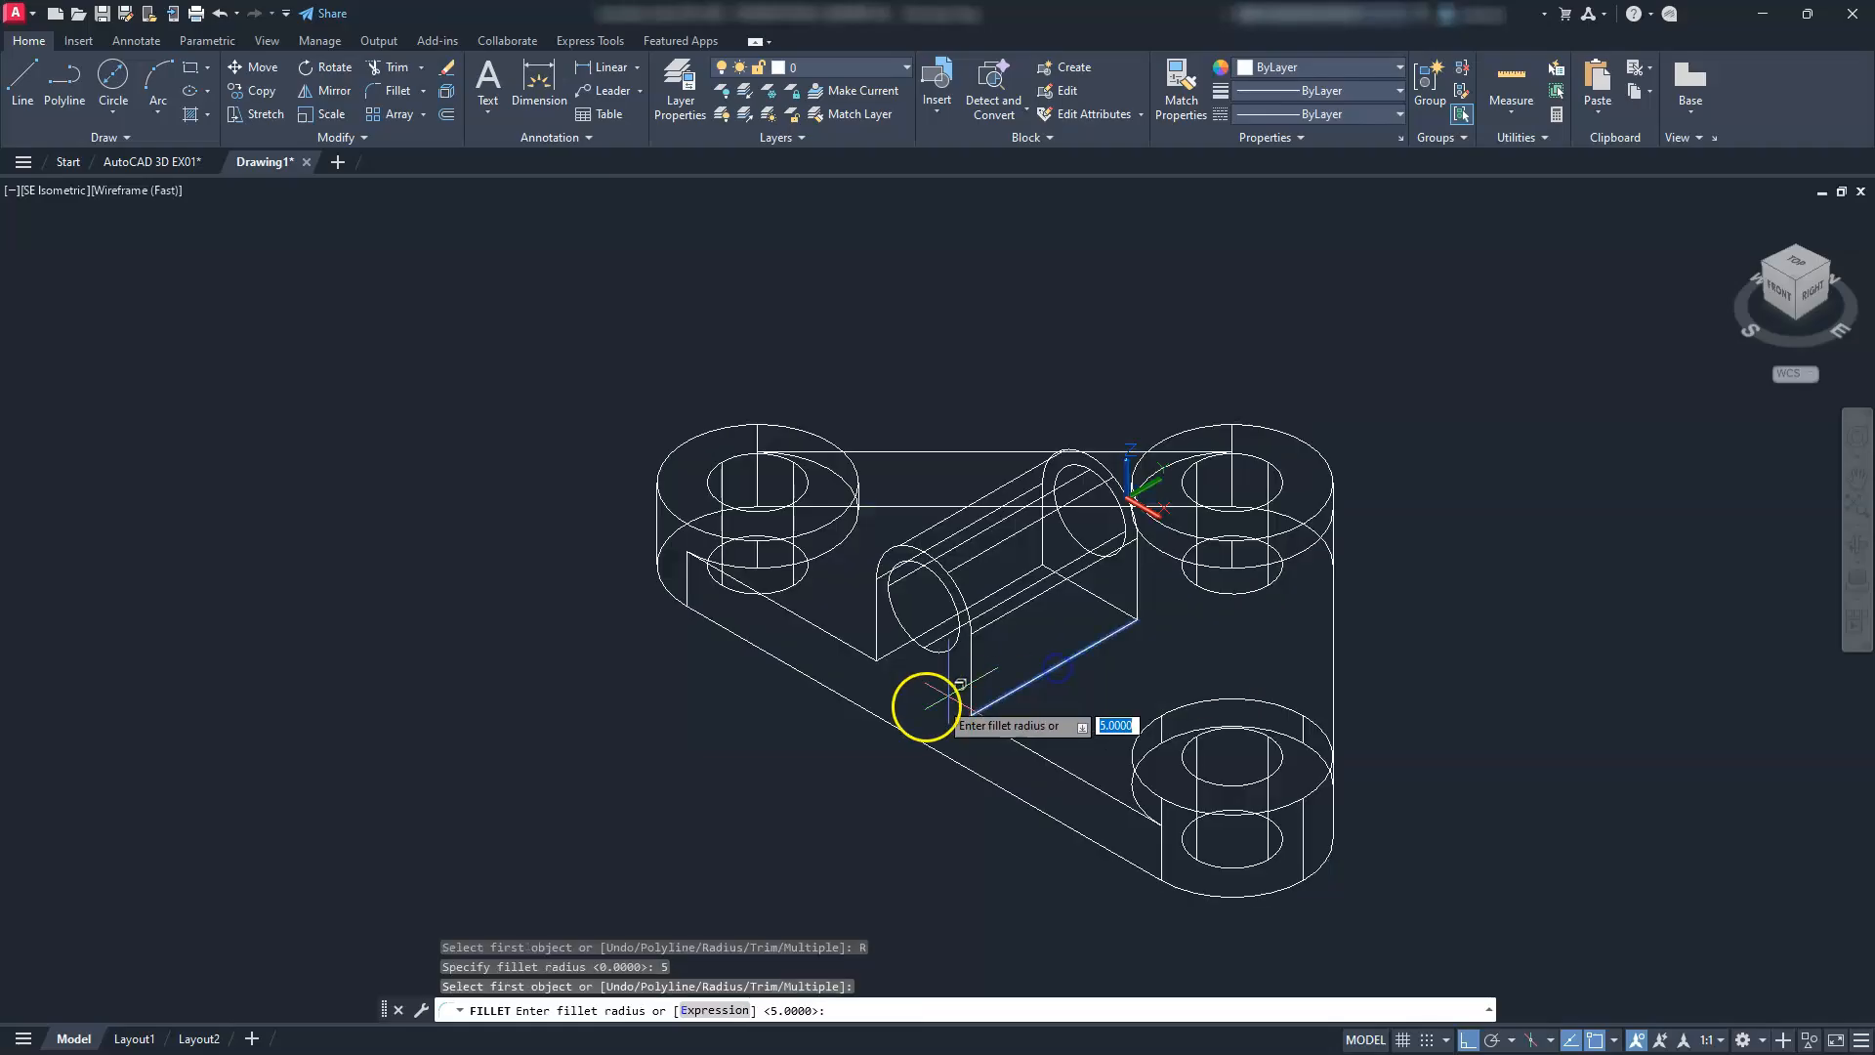
key("Return")
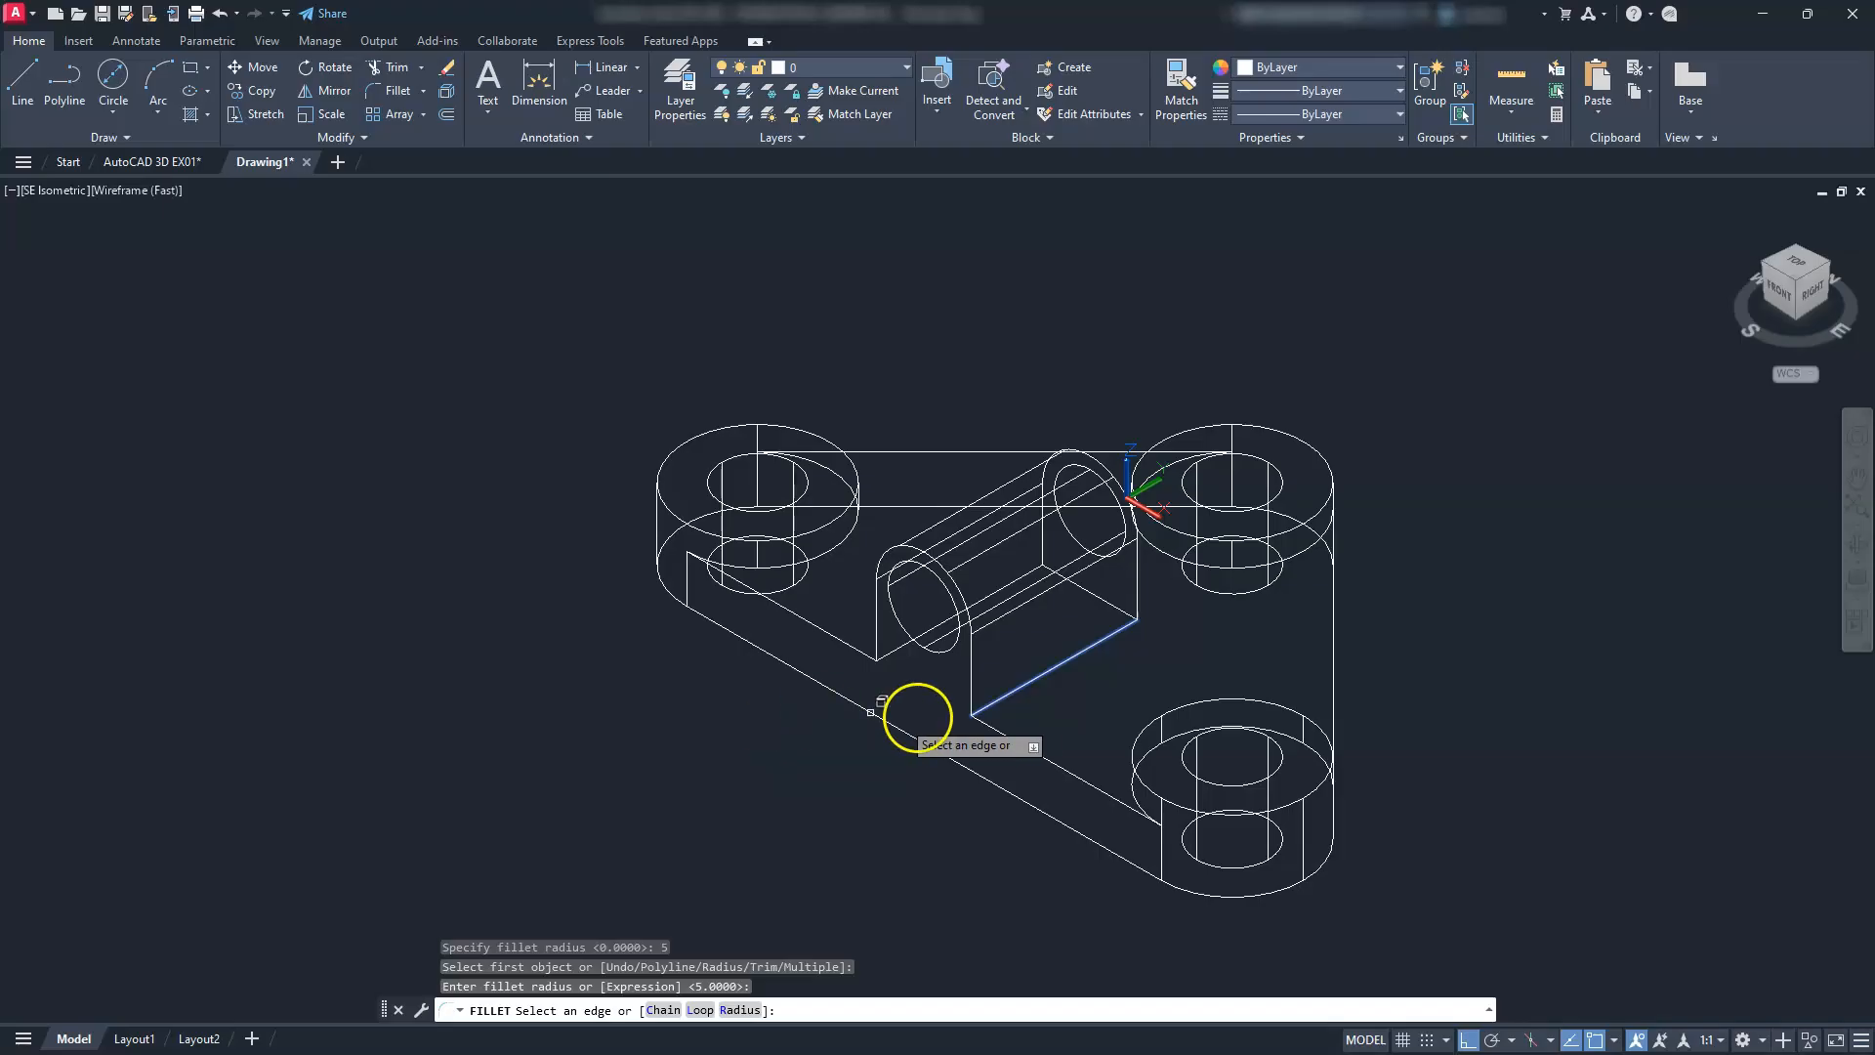
left_click(1041, 675)
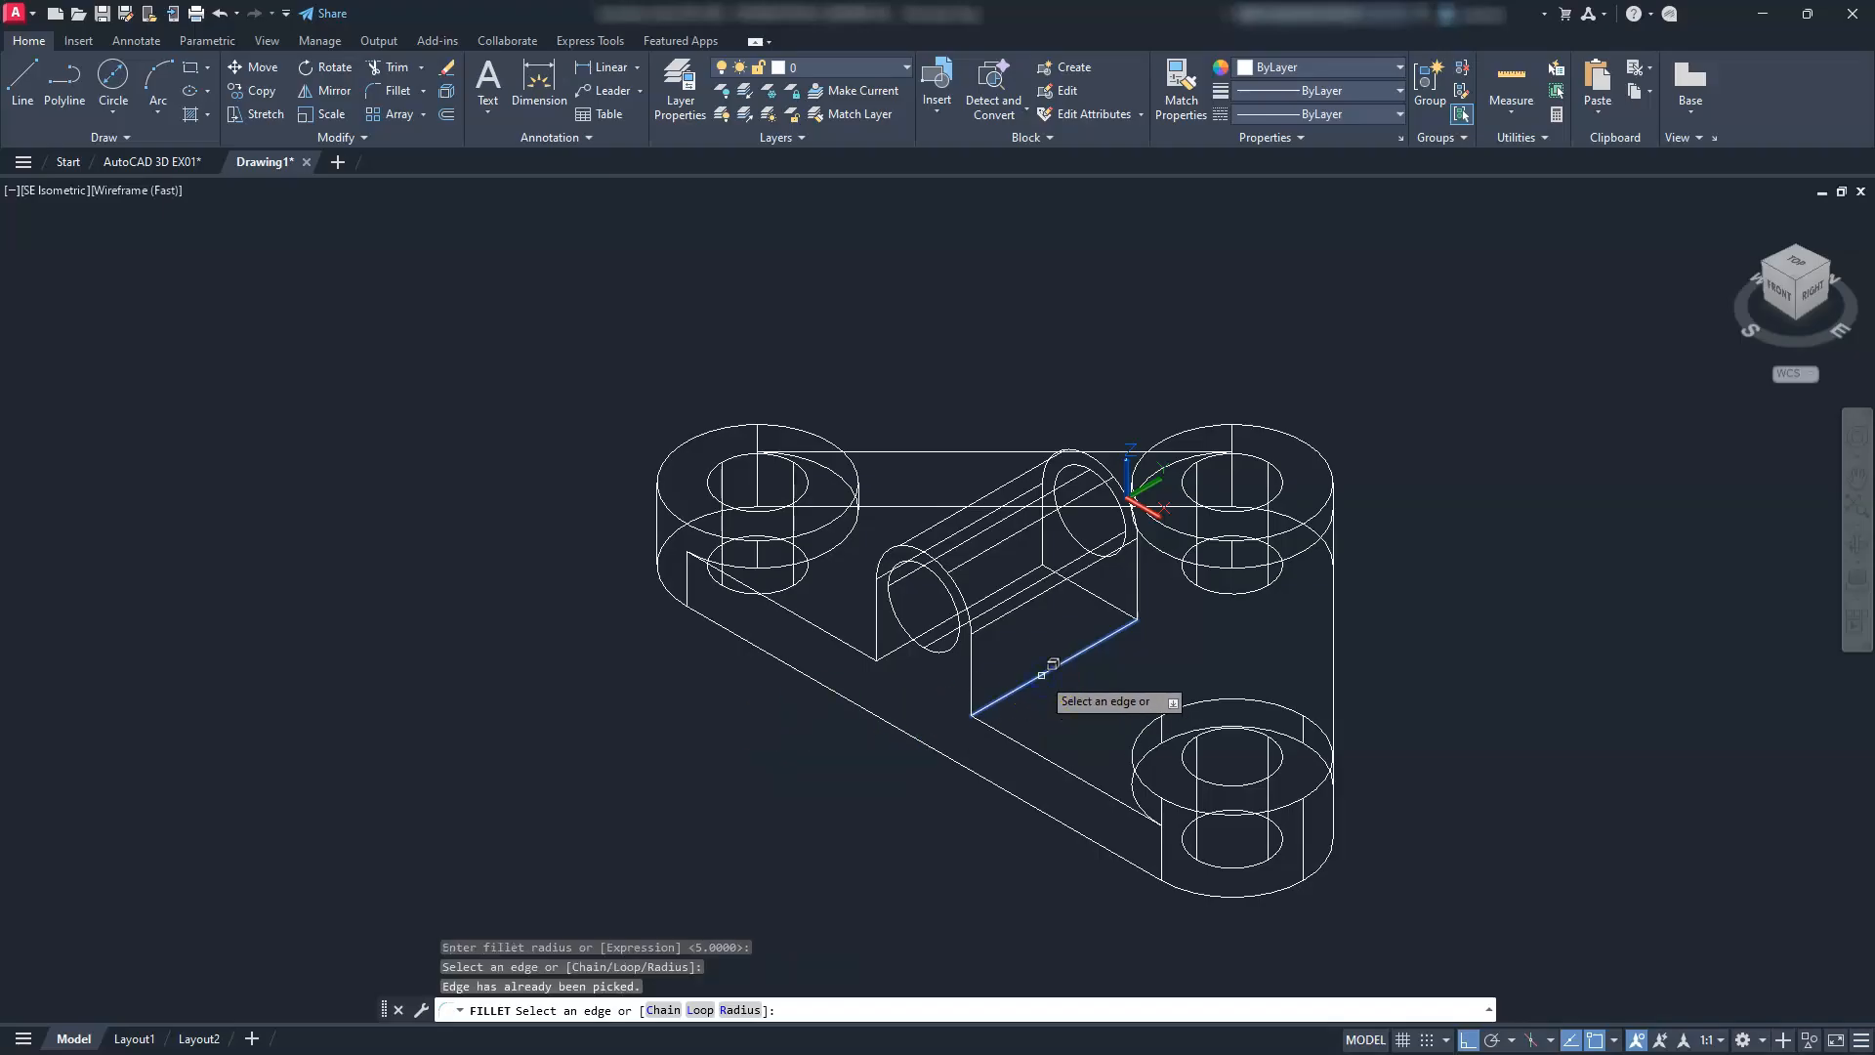
key("Return")
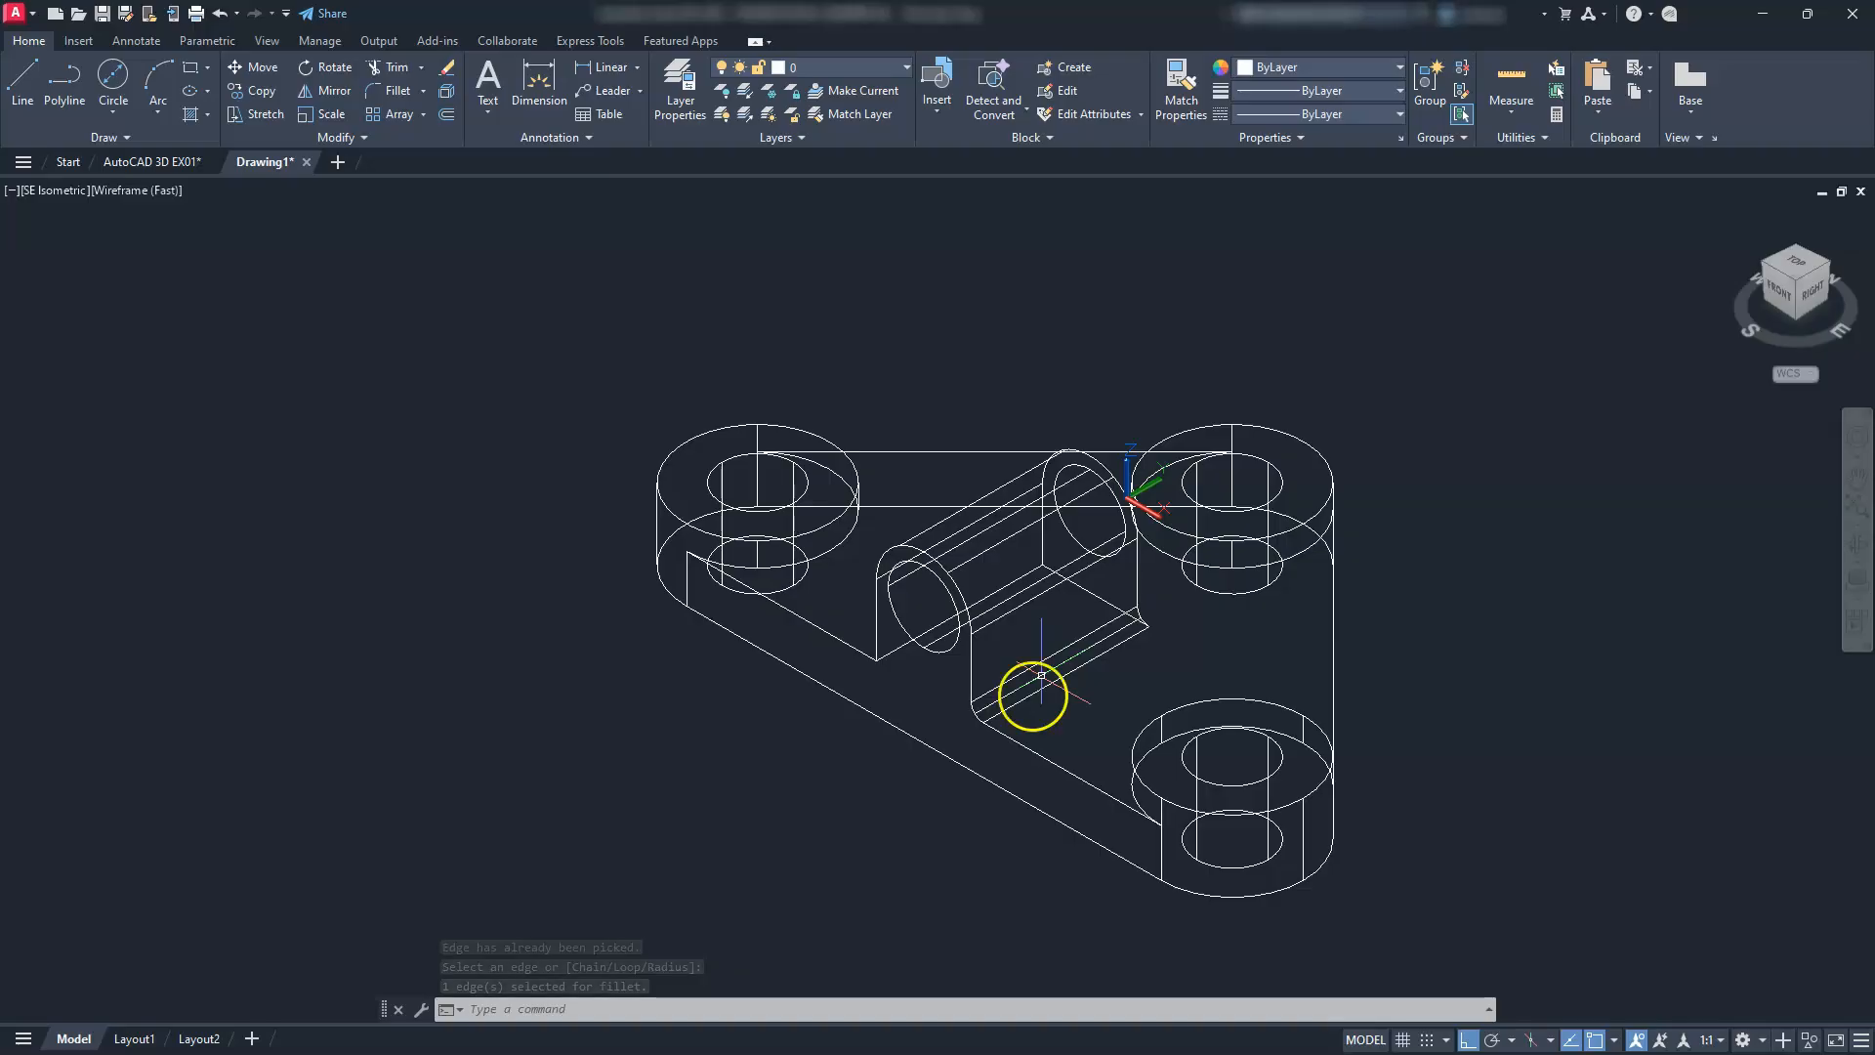
left_click(806, 746)
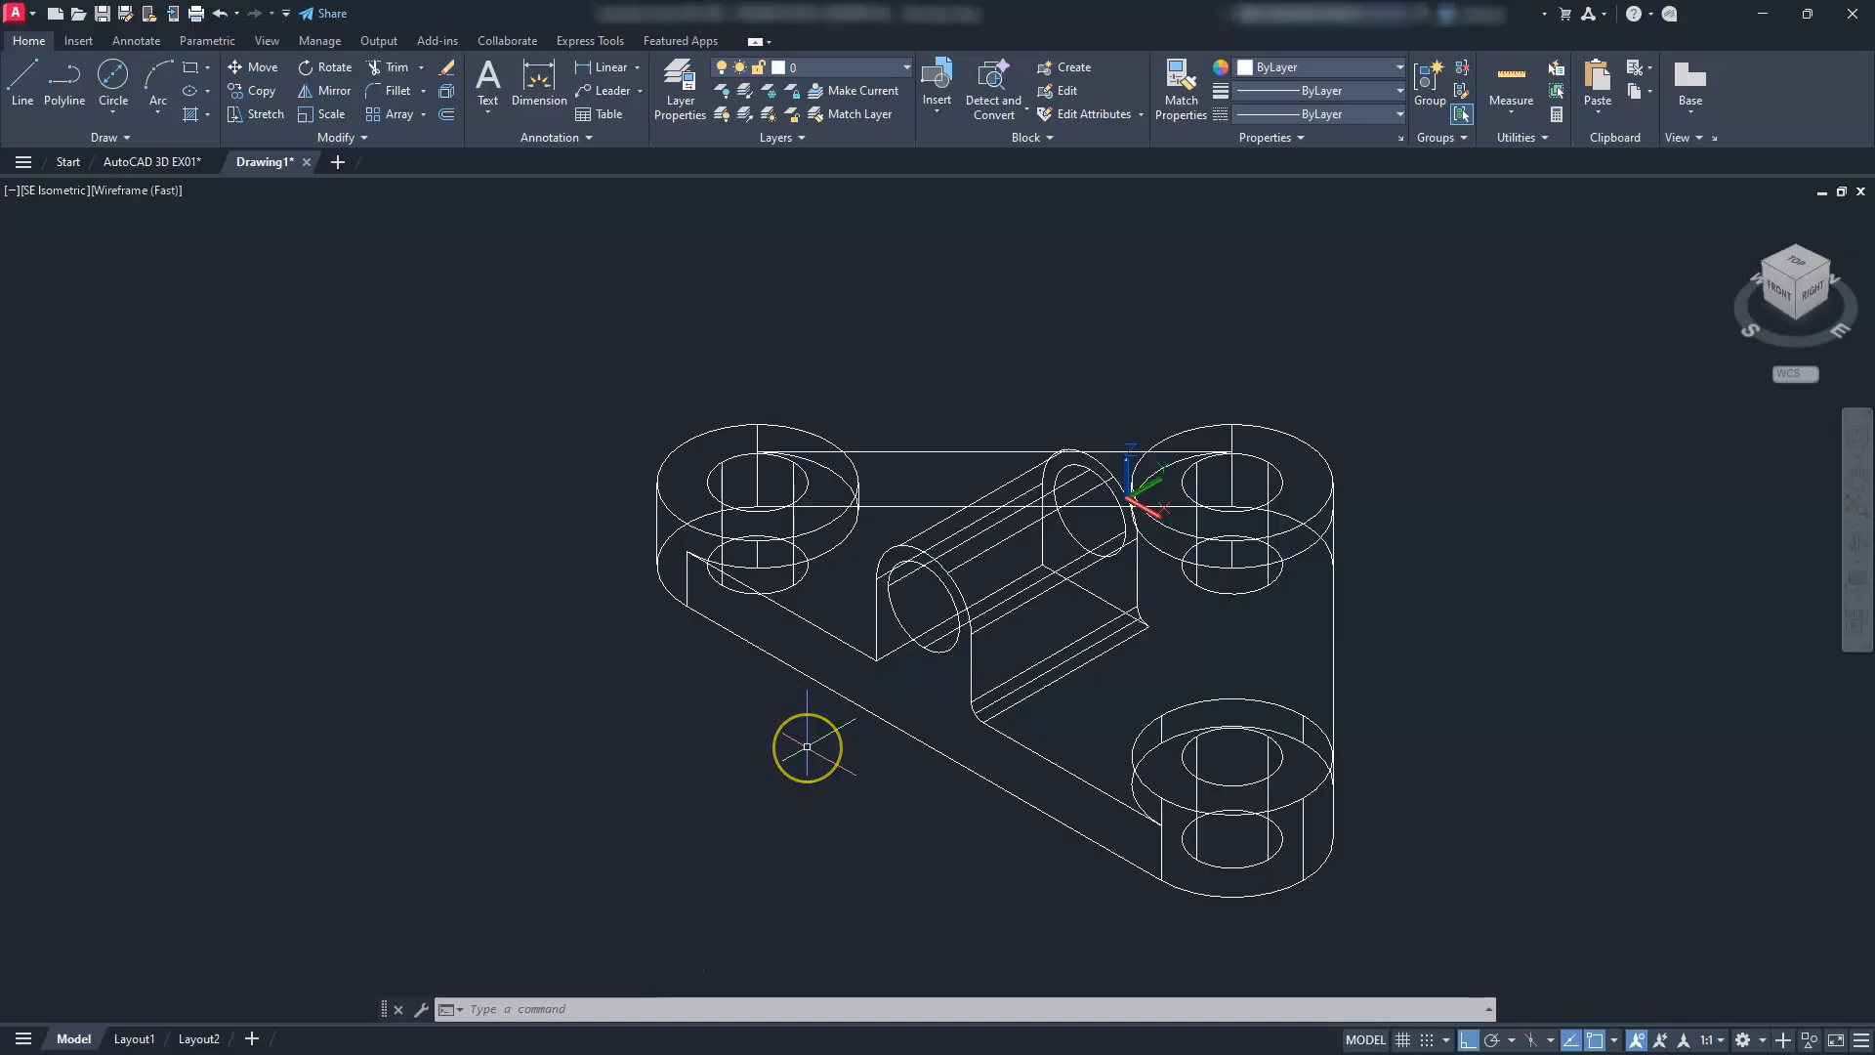
Round the edge between the plate and the arched lug's opposite side with FILLETEDGE at a 5 mm radius
type("fill")
left_click(877, 830)
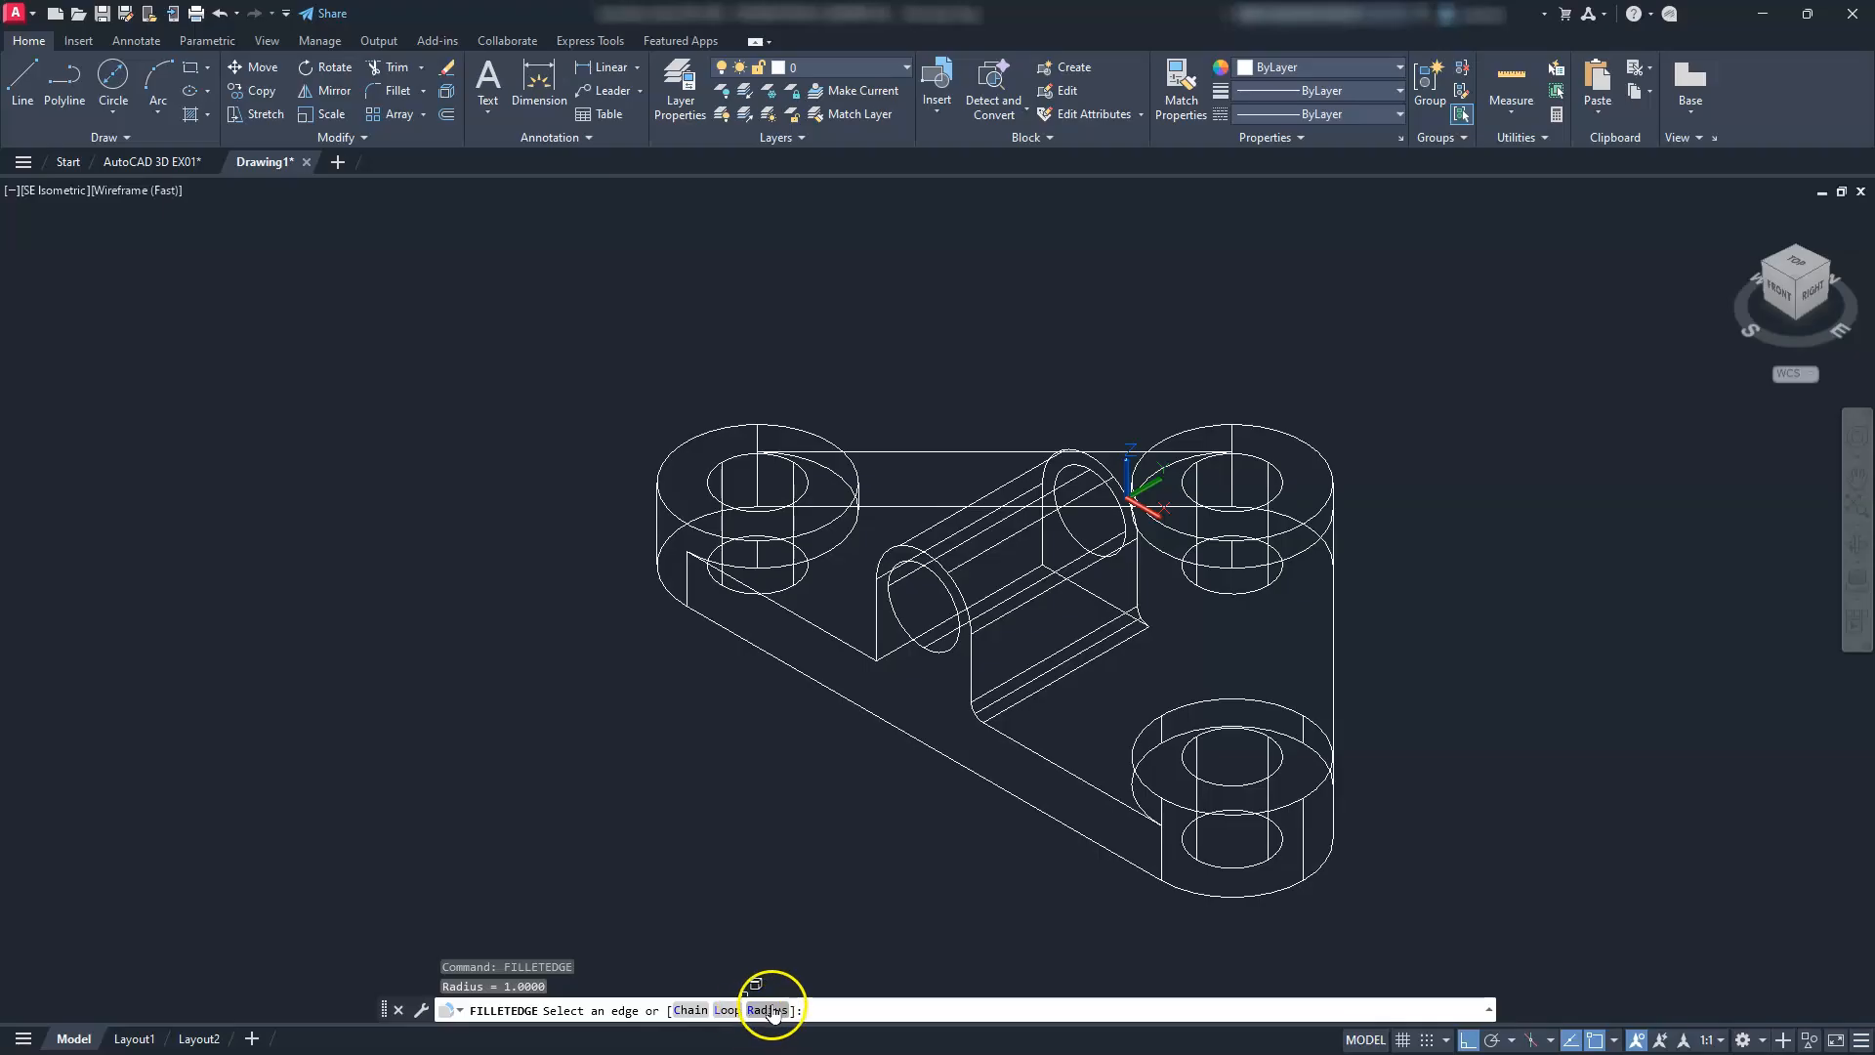
left_click(749, 1012)
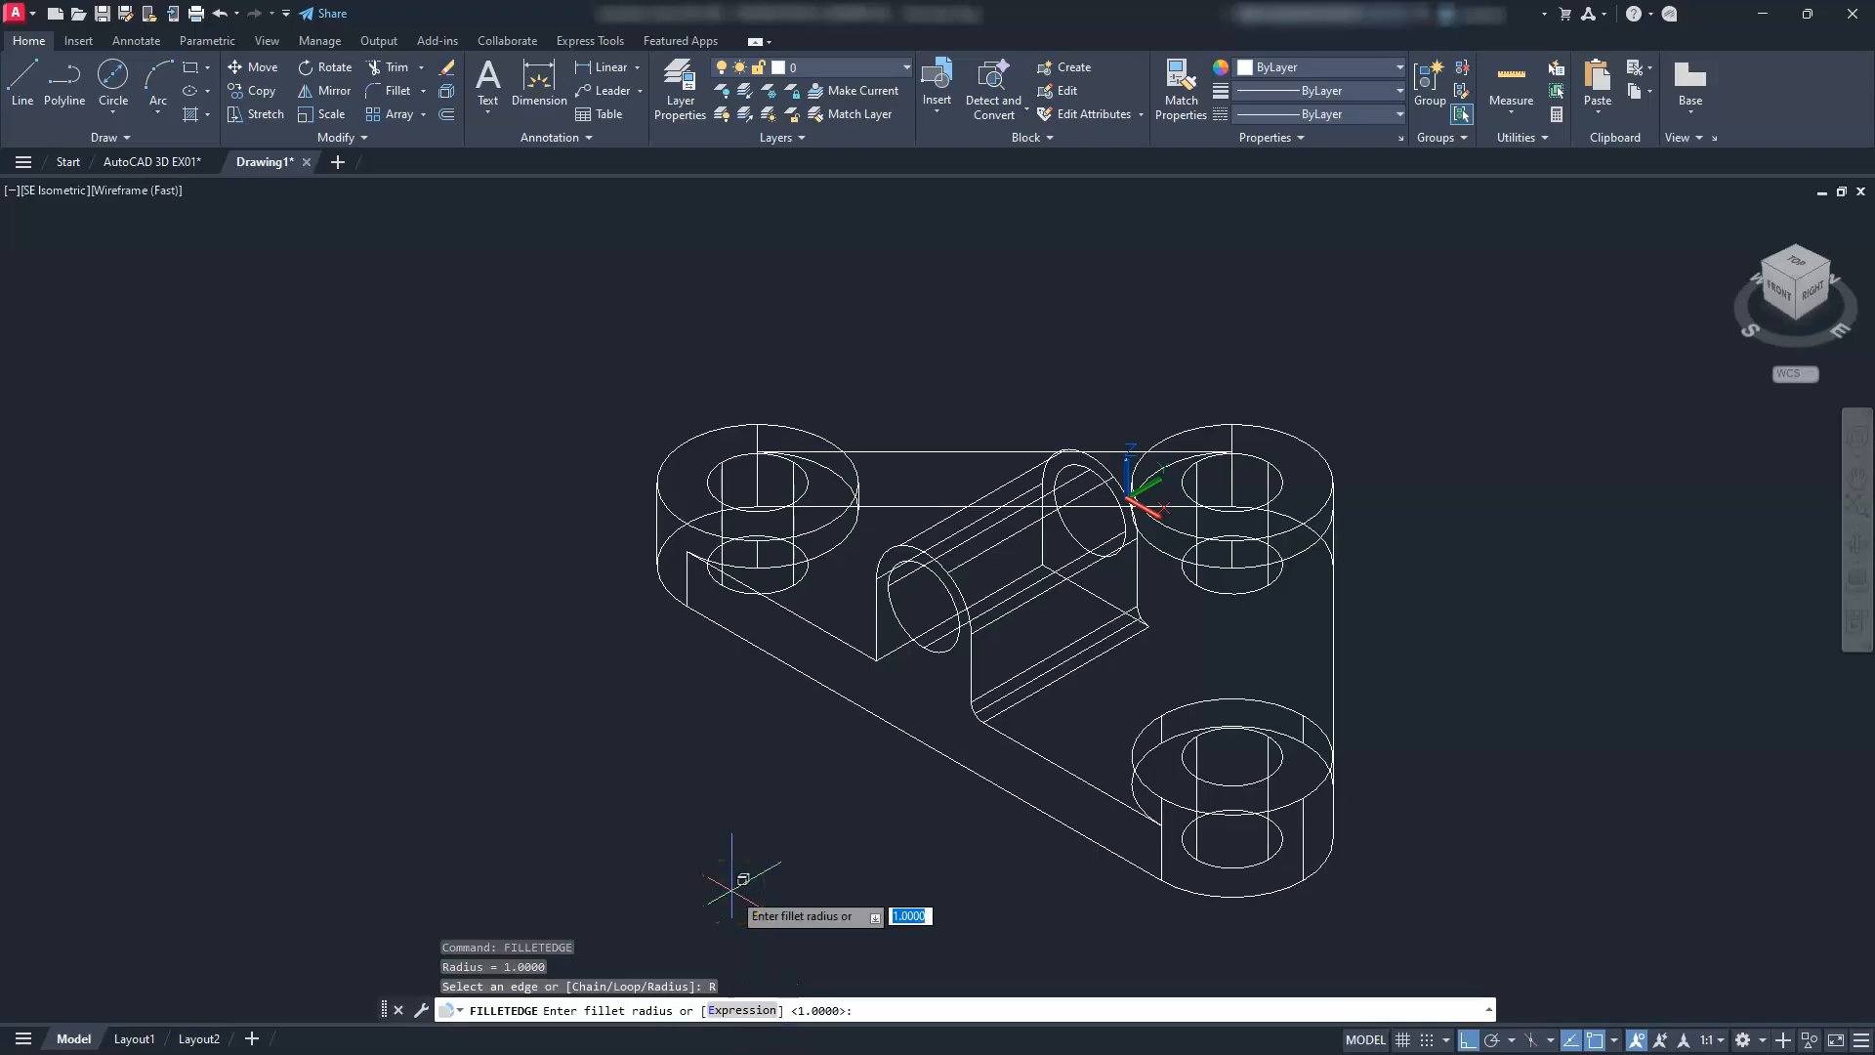
type("5")
key("Return")
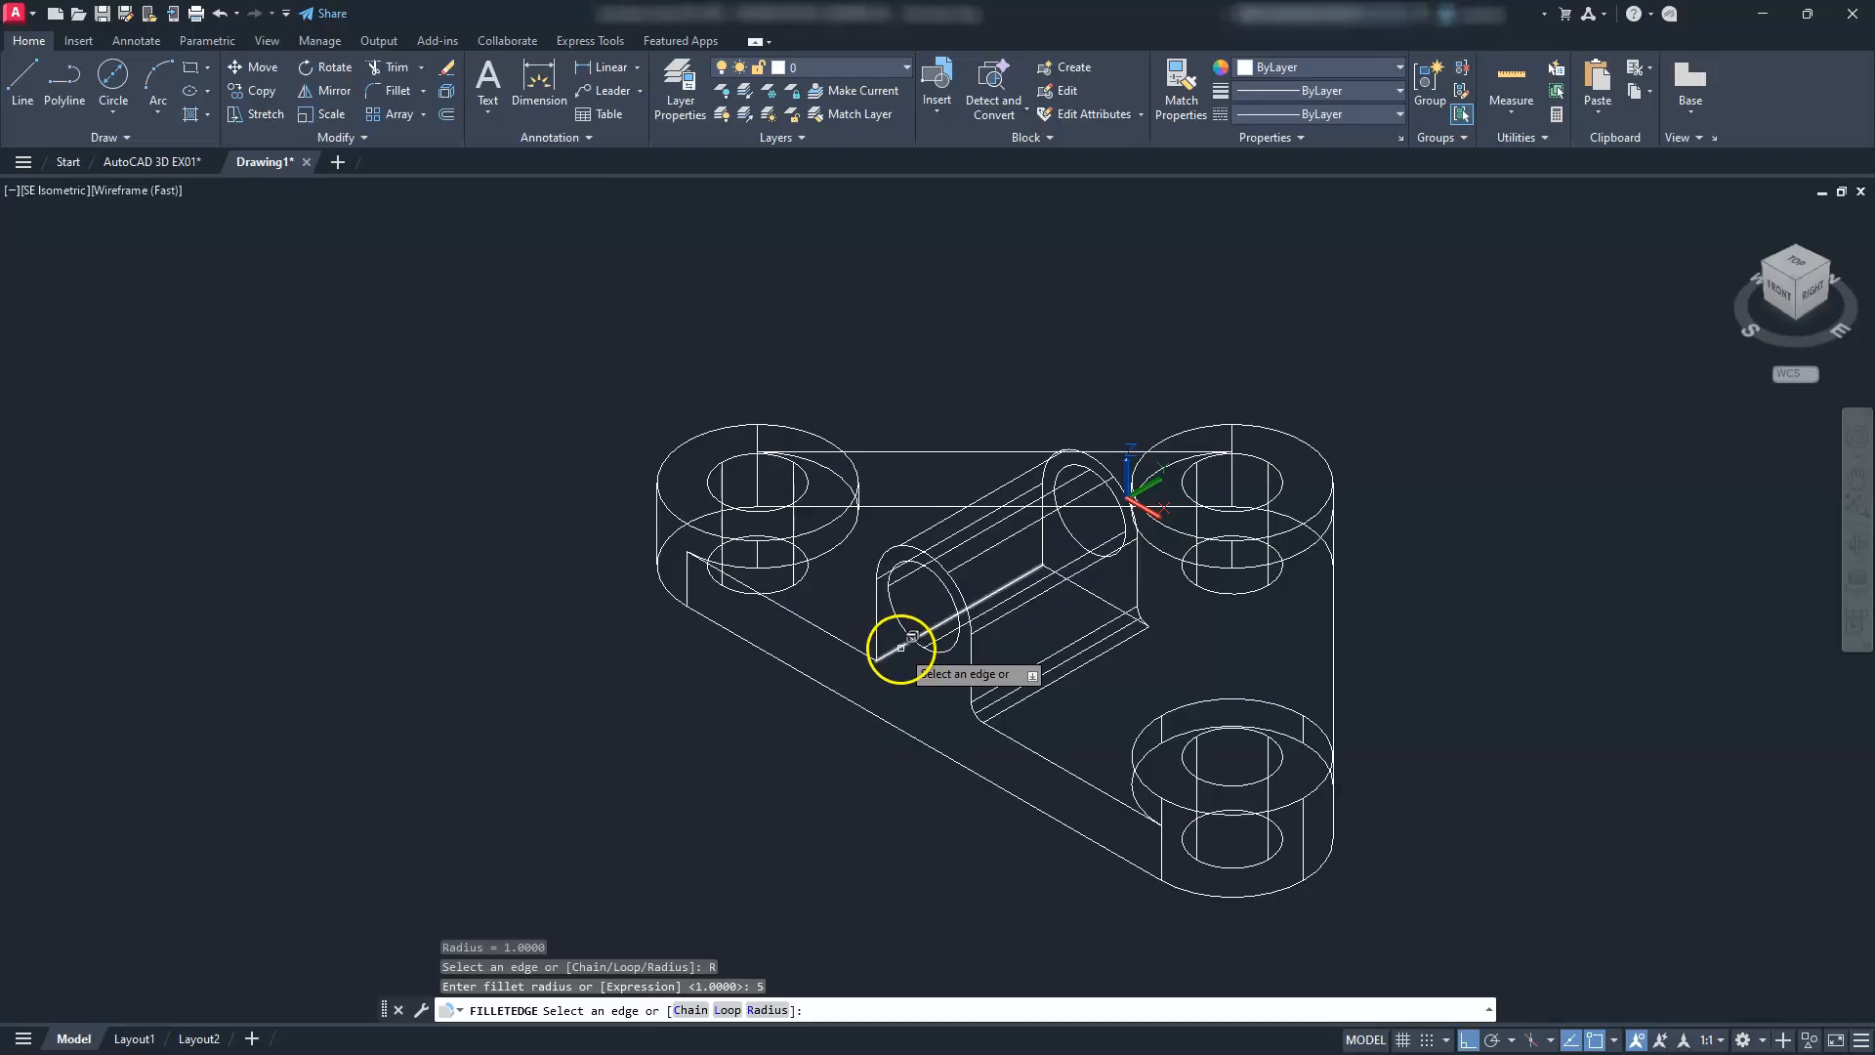
left_click(876, 676)
key("Return")
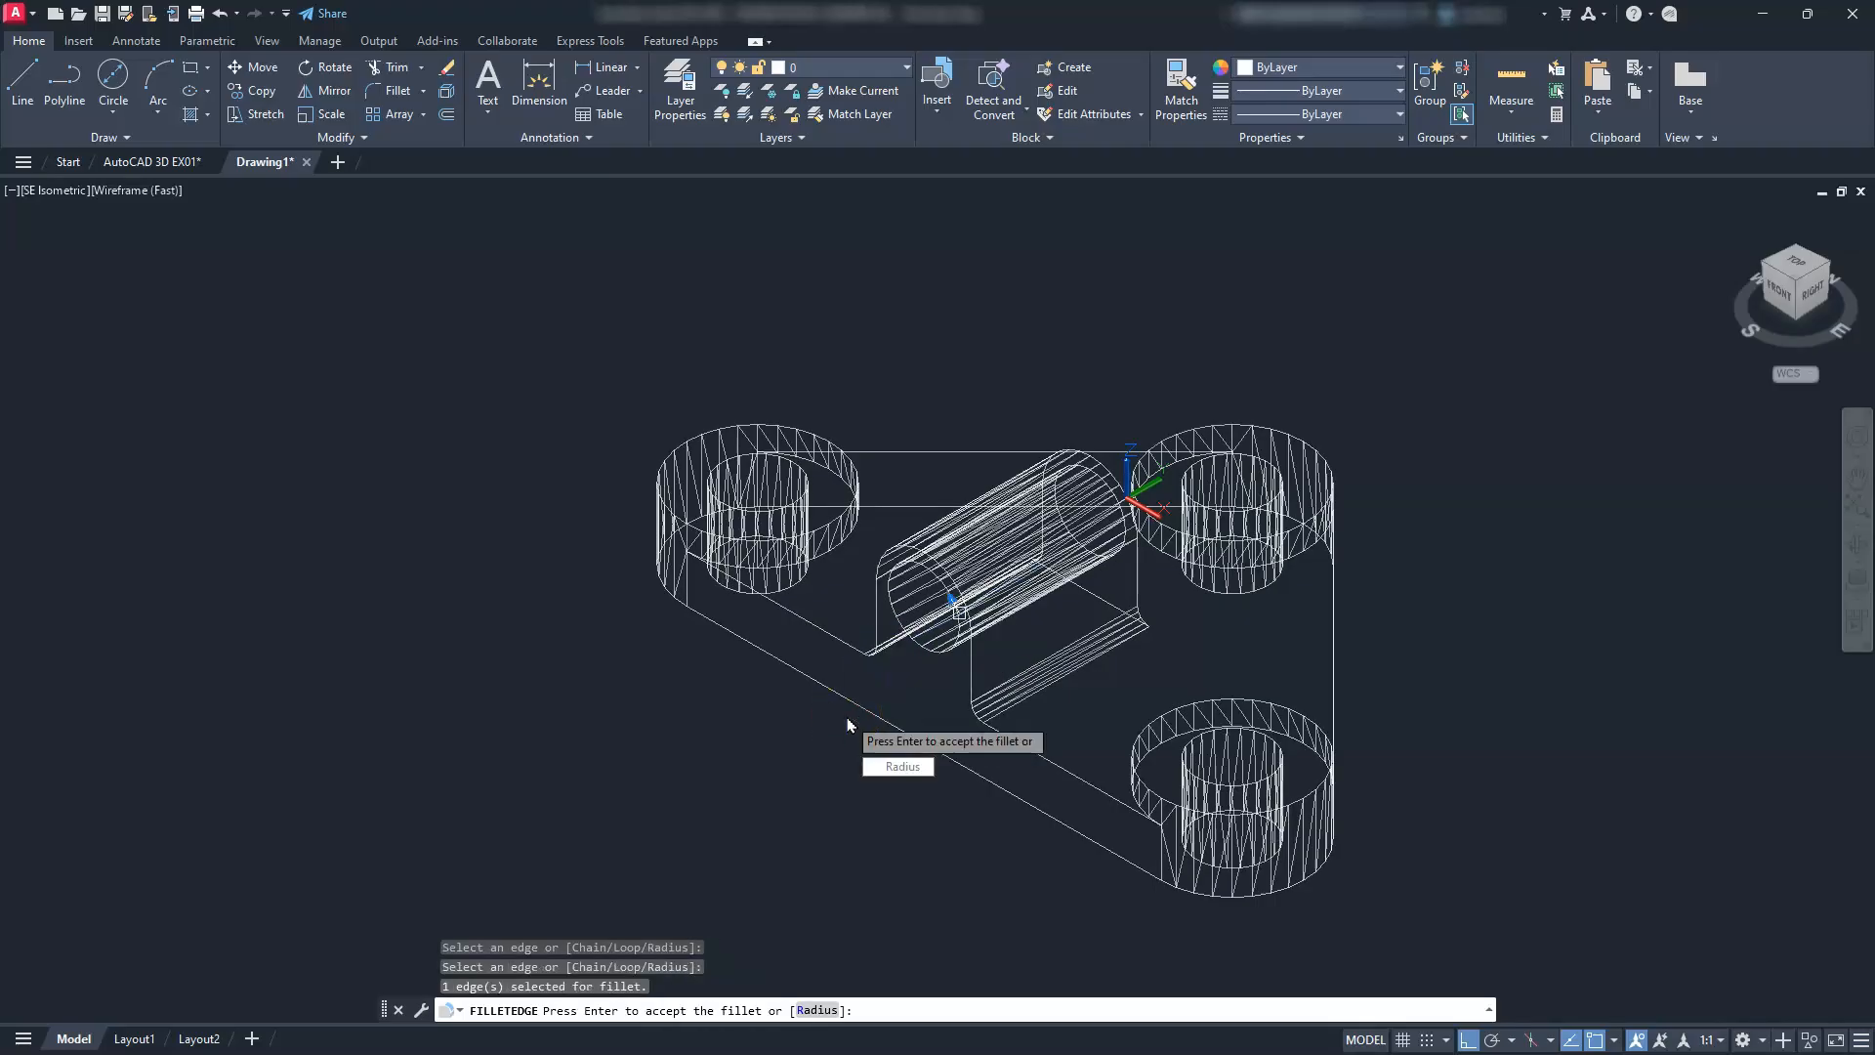
key("Escape")
key("Escape")
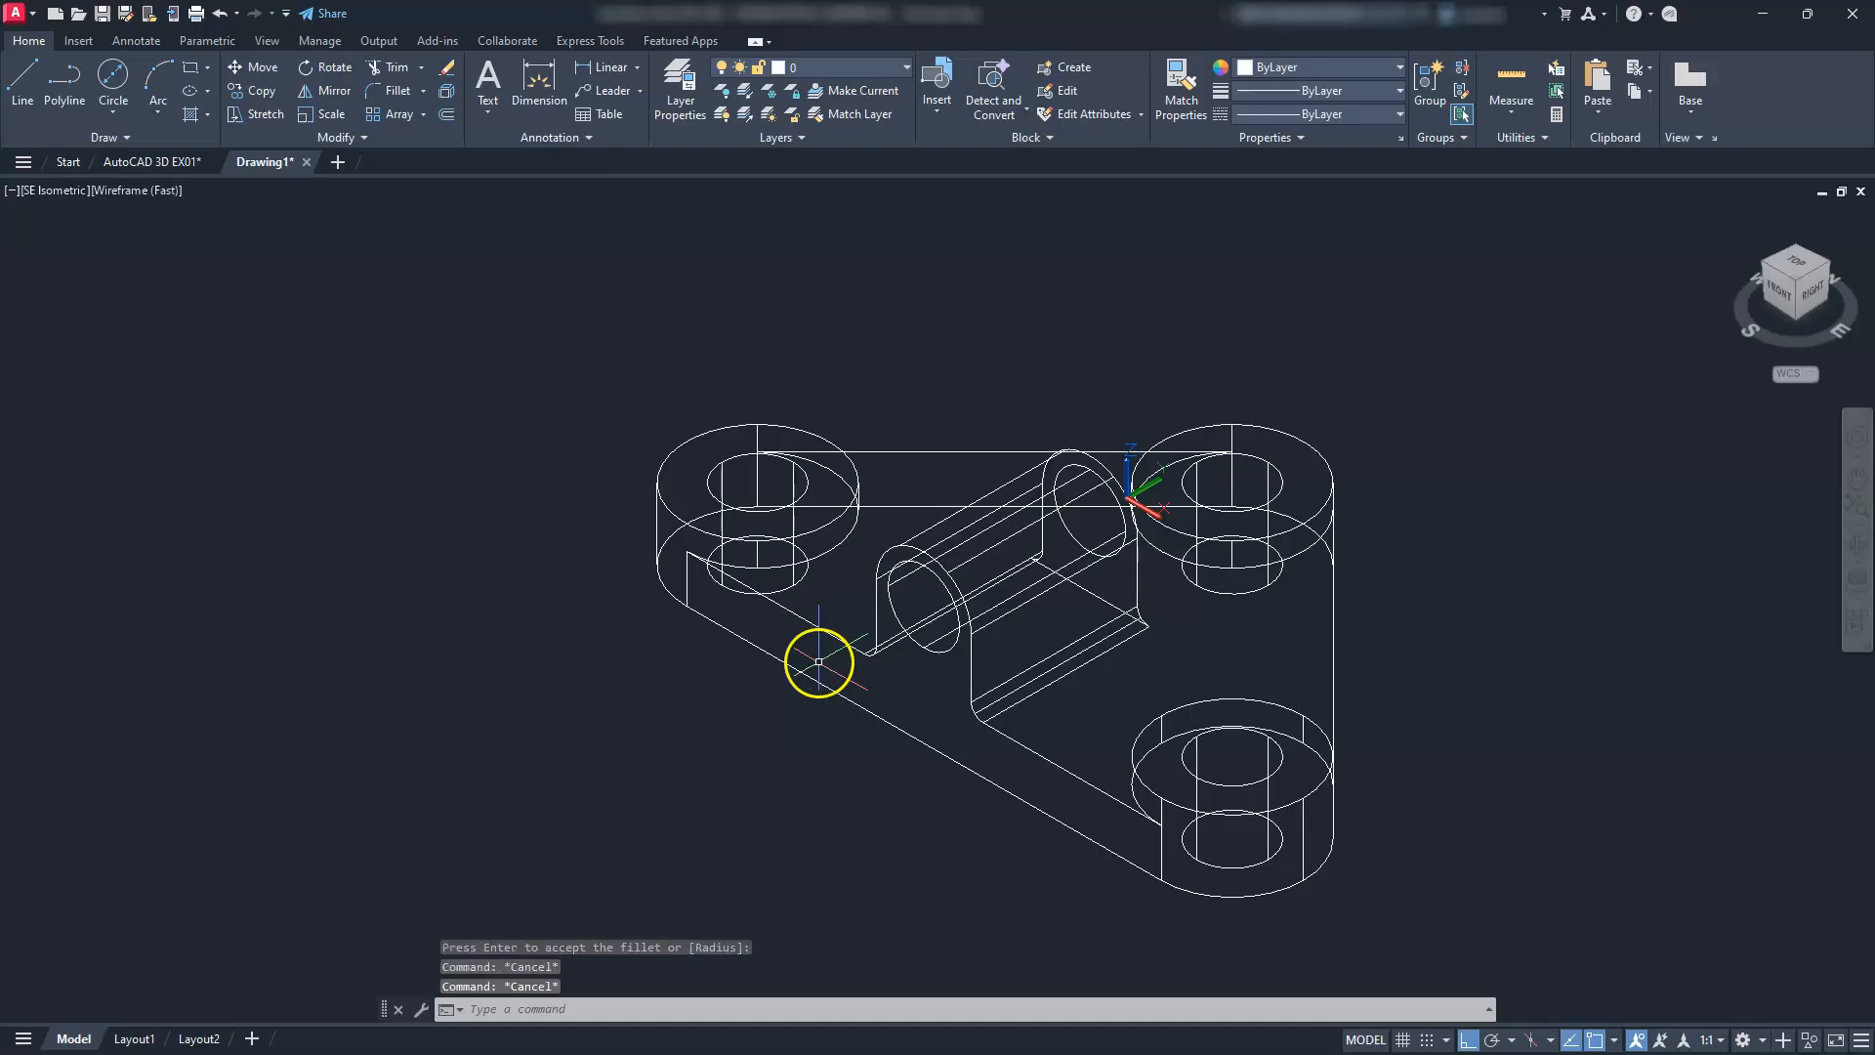
key("Escape")
Examine the filleted bracket from the other isometric directions, ending in the SE Isometric view
left_click(1749, 272)
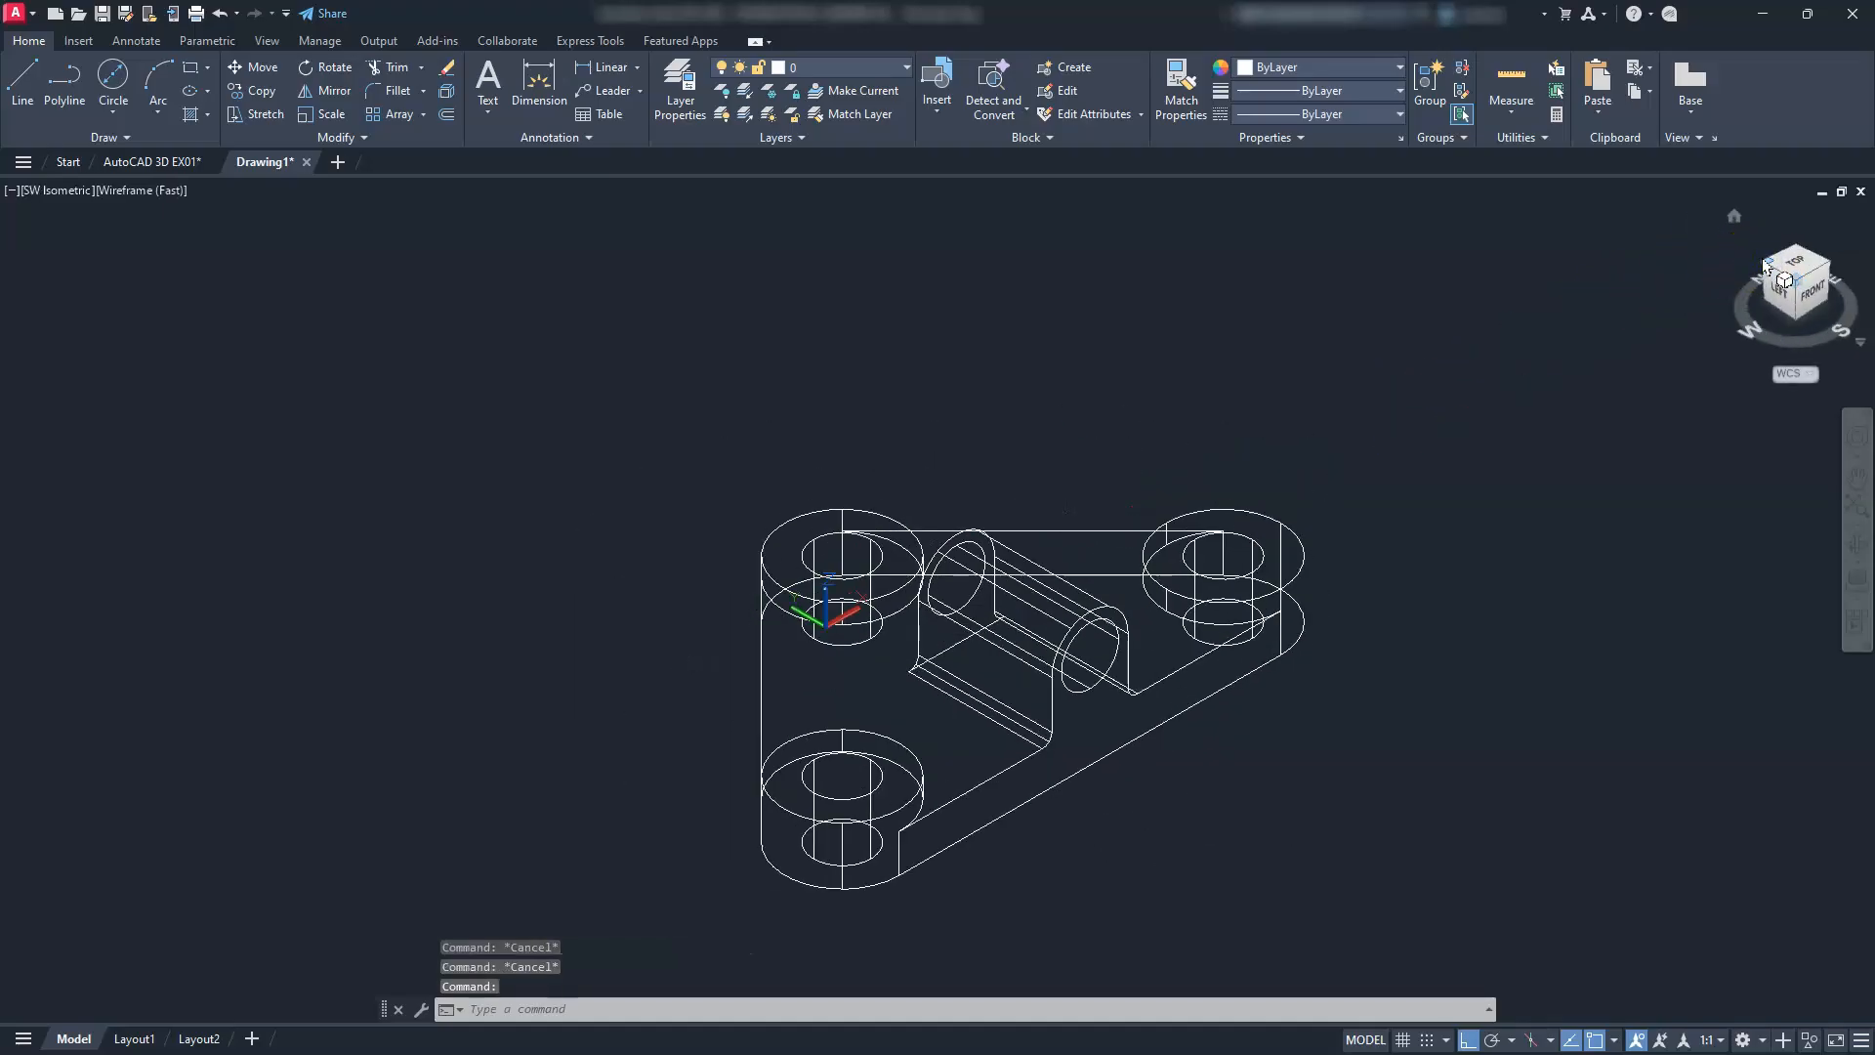
left_click(1763, 260)
left_click(1763, 262)
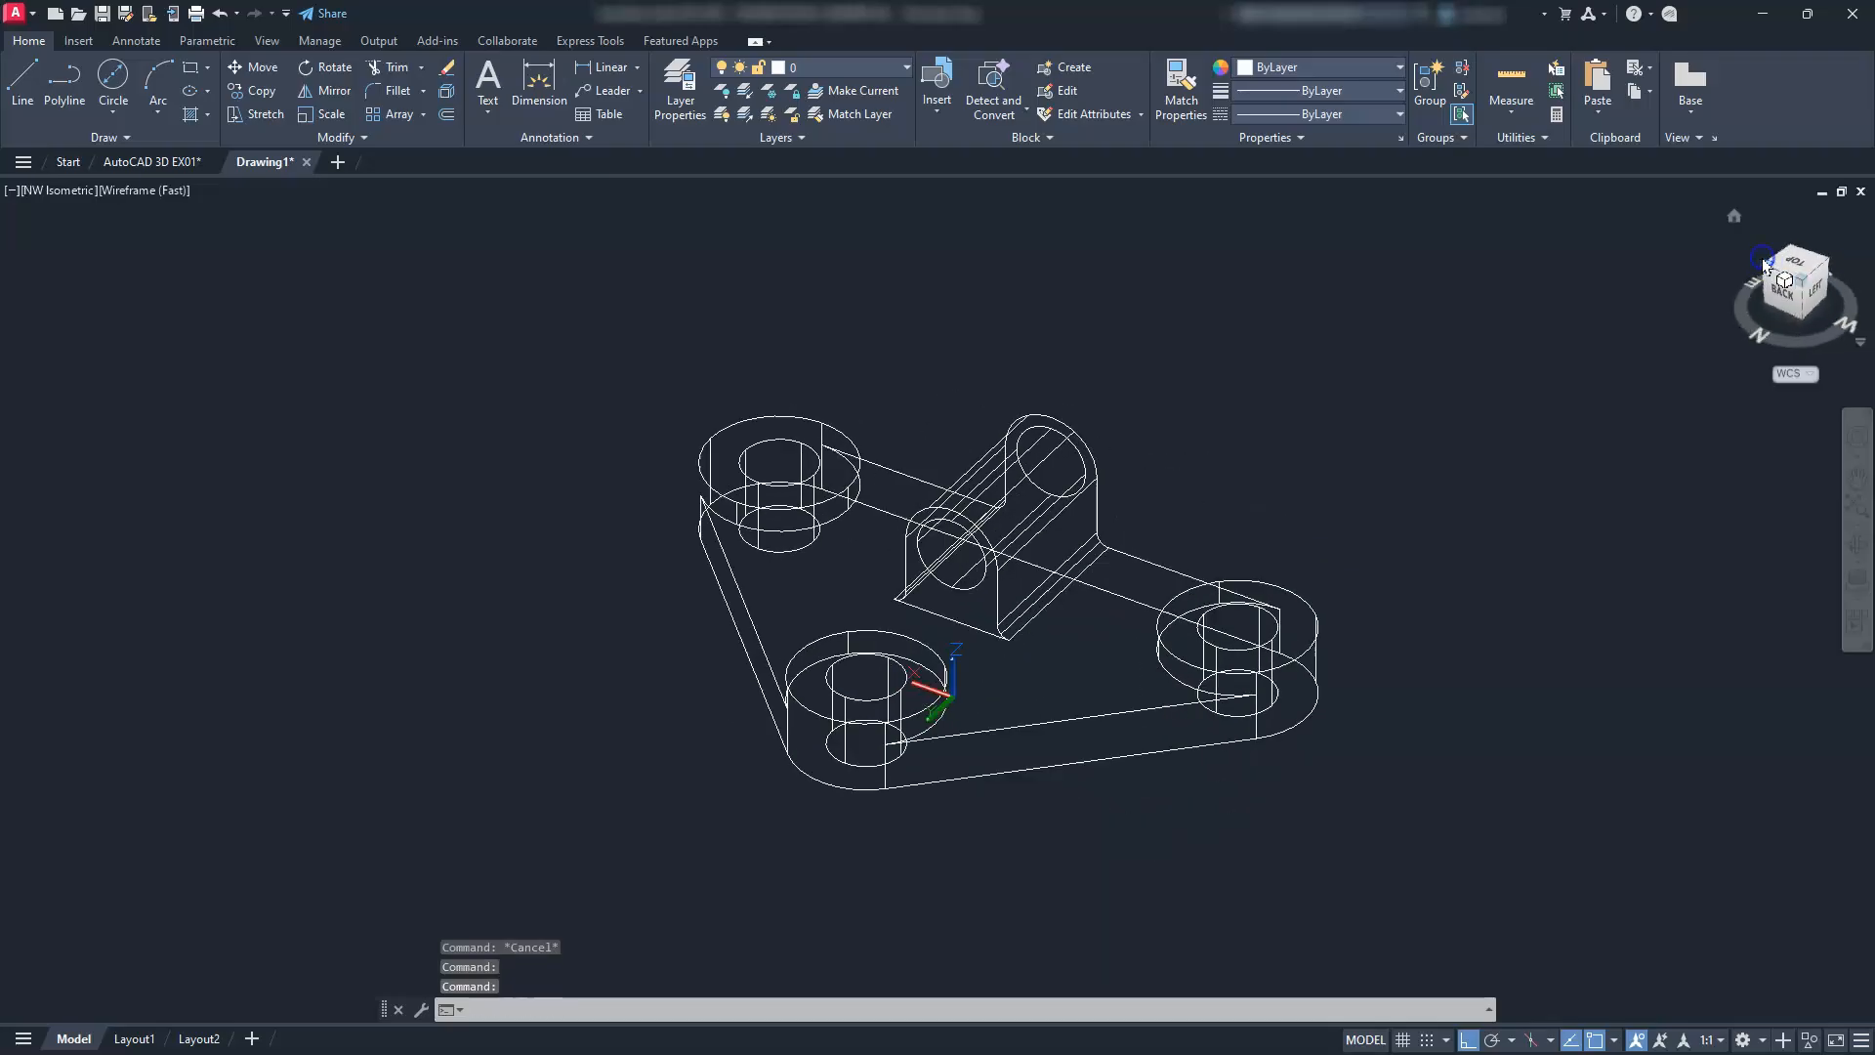
left_click(1764, 262)
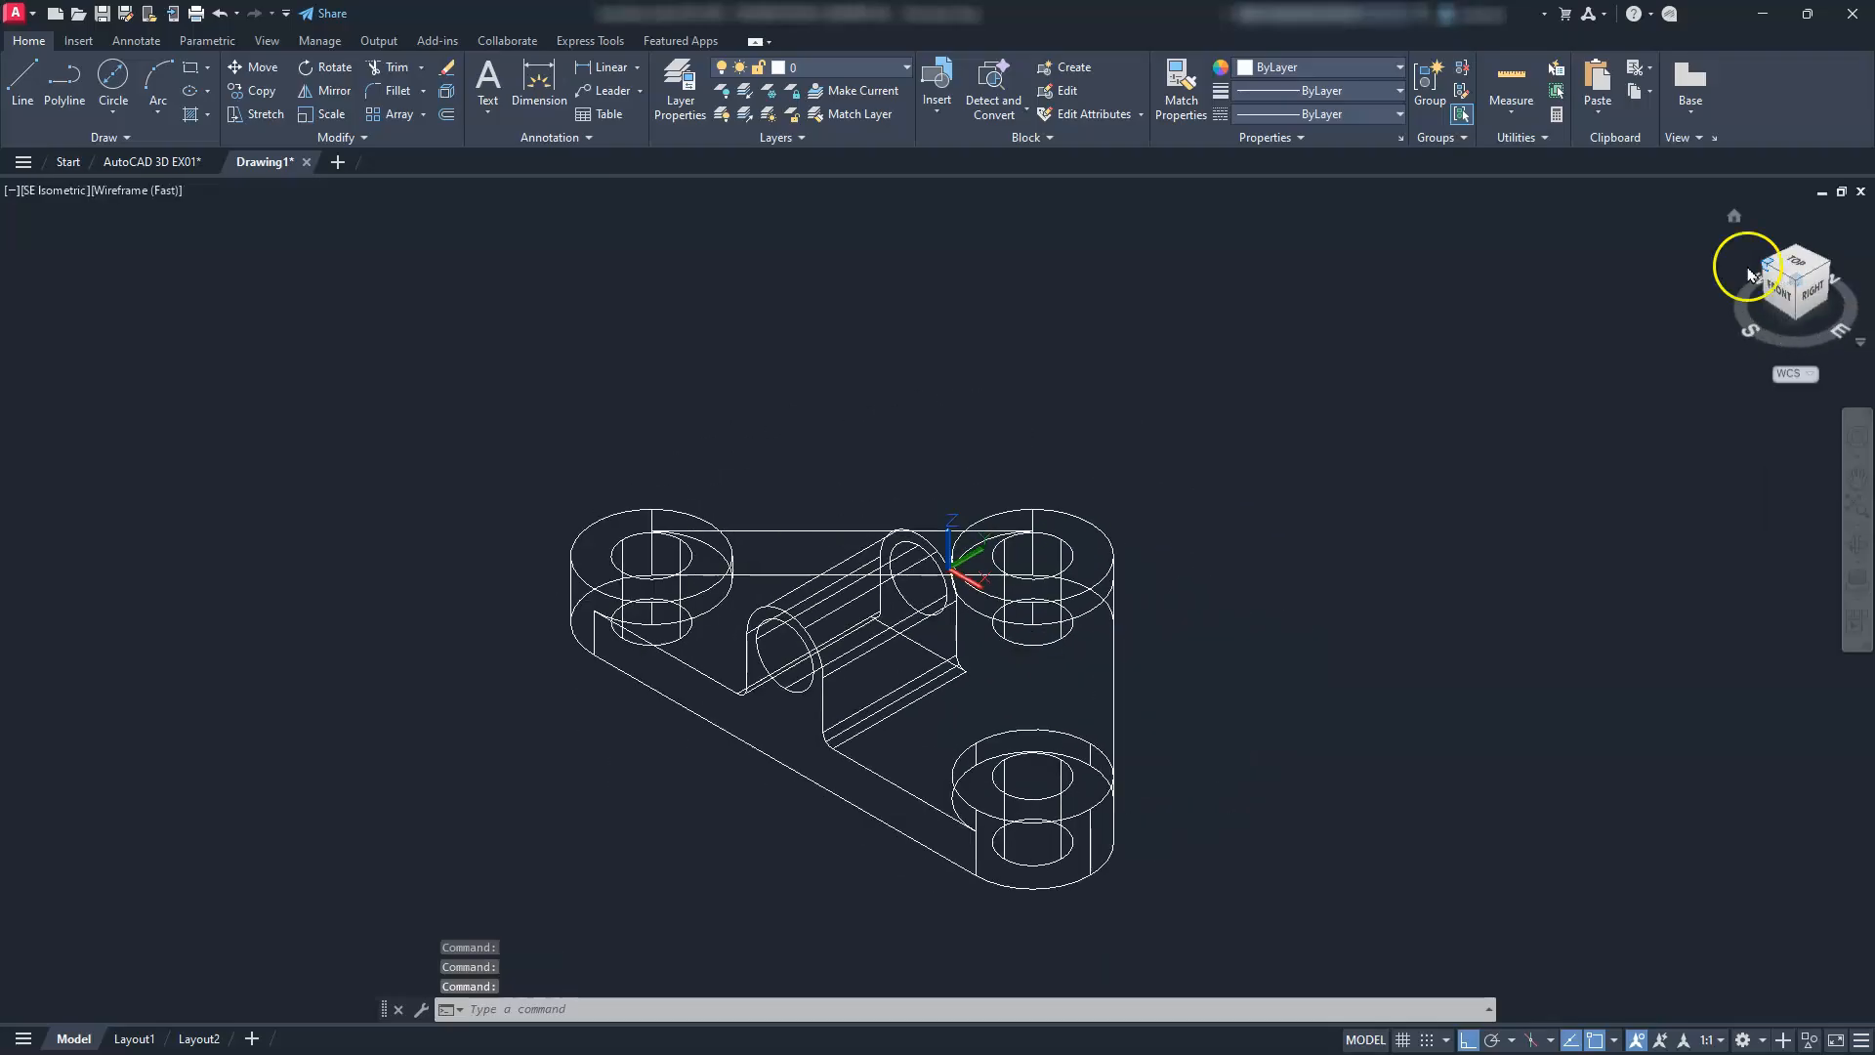
middle_click_drag(1091, 561, 1144, 492)
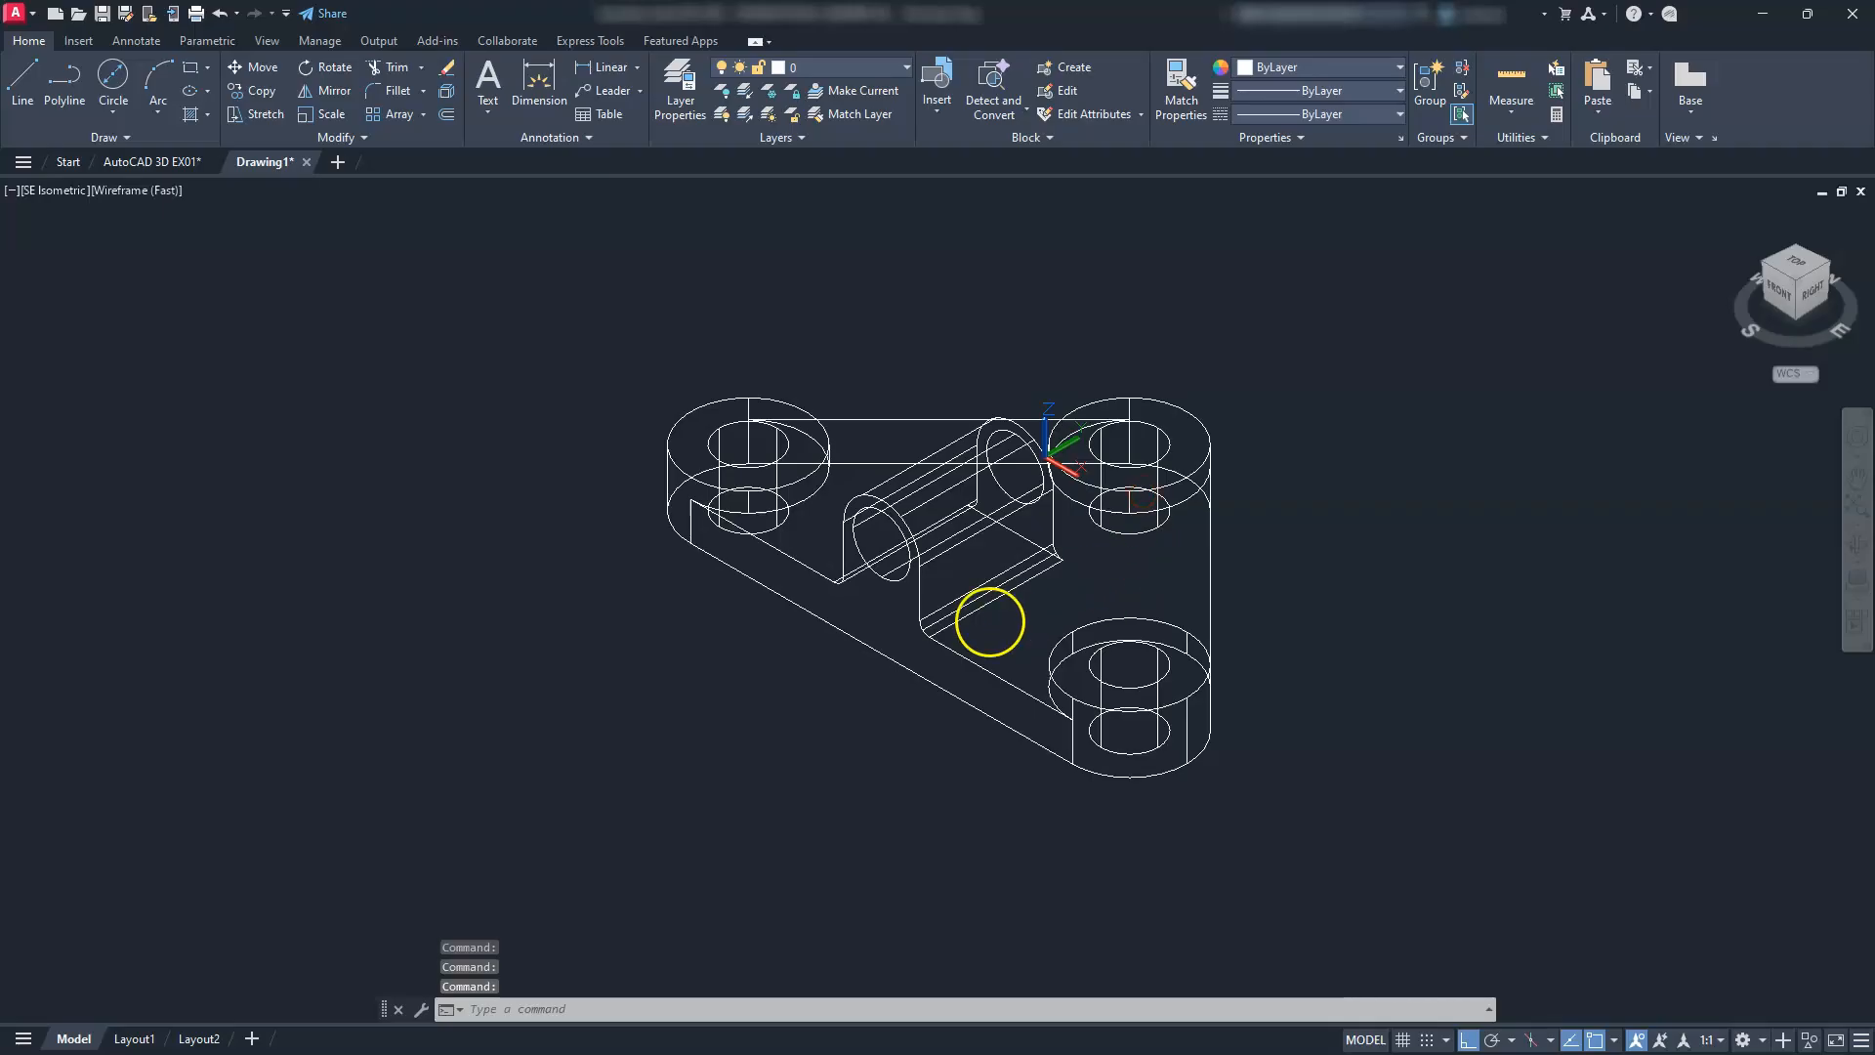
key("Escape")
key("Escape")
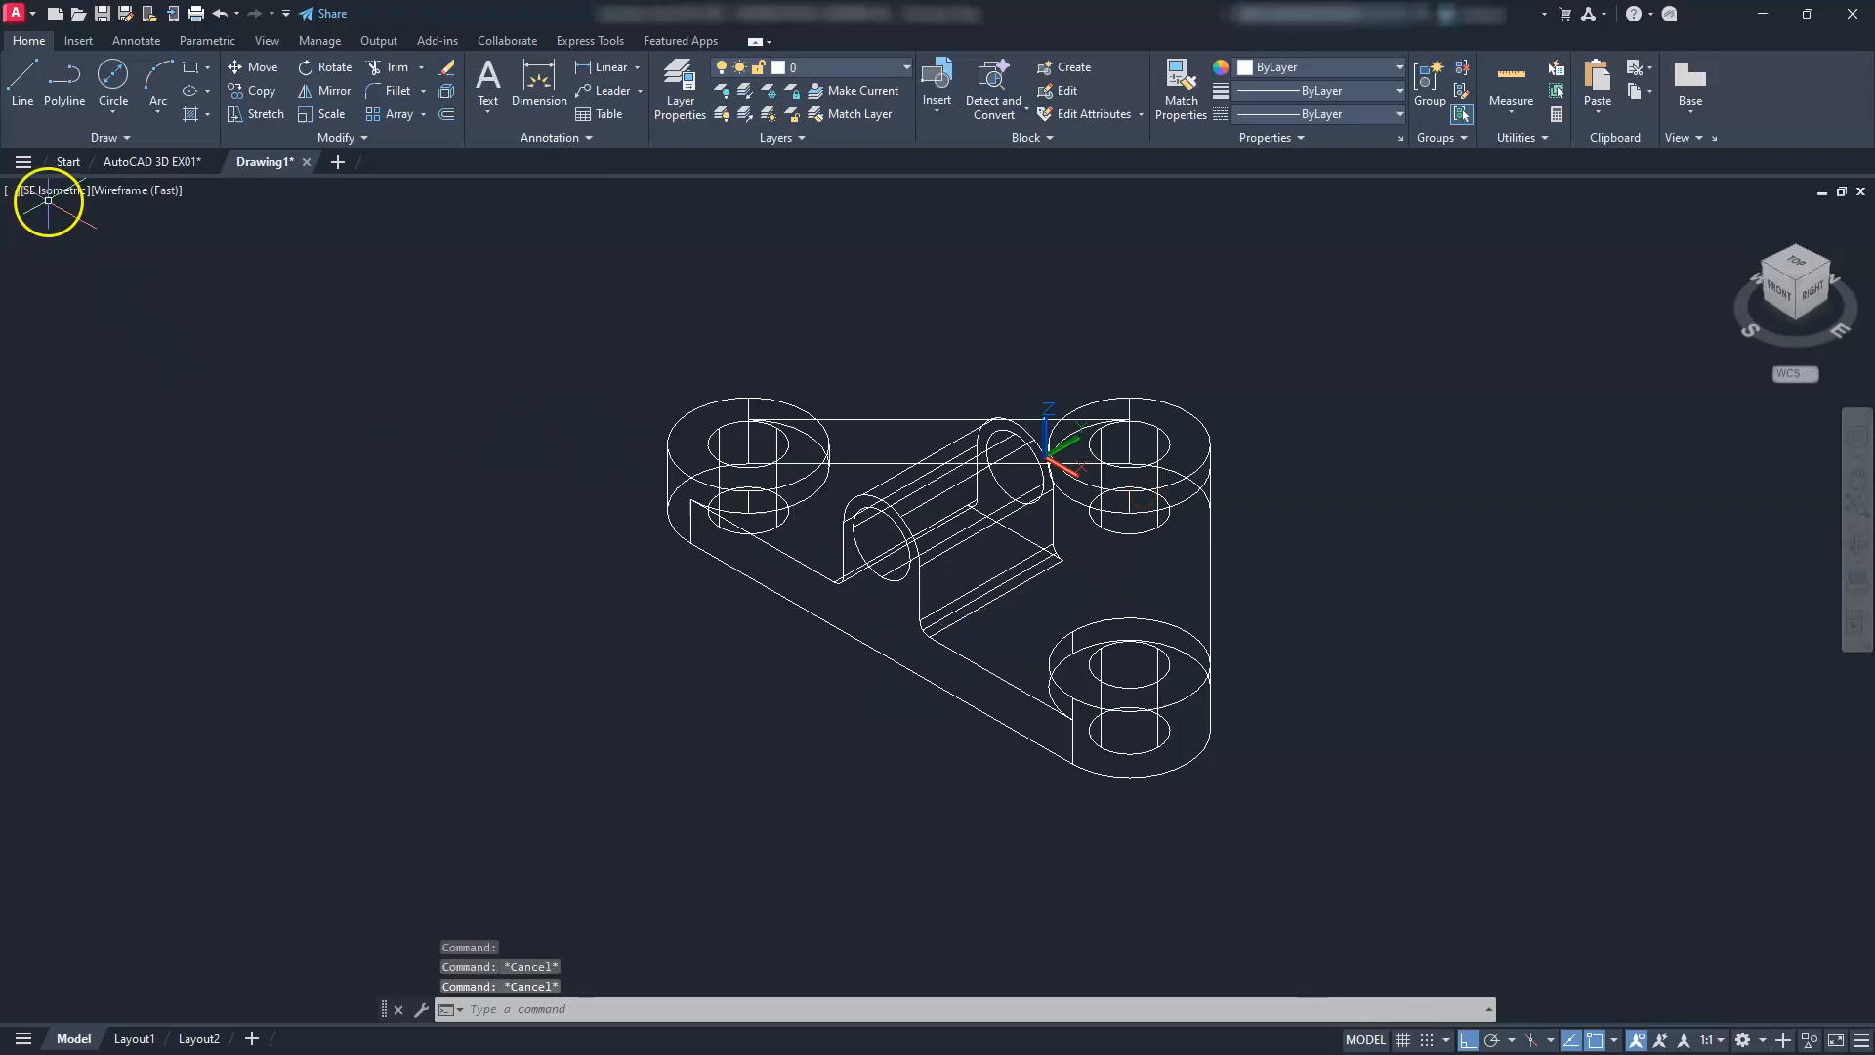
Apply the Shades of Gray visual style and inspect the bracket from a low front angle, ending in the SE Isometric view
left_click(121, 192)
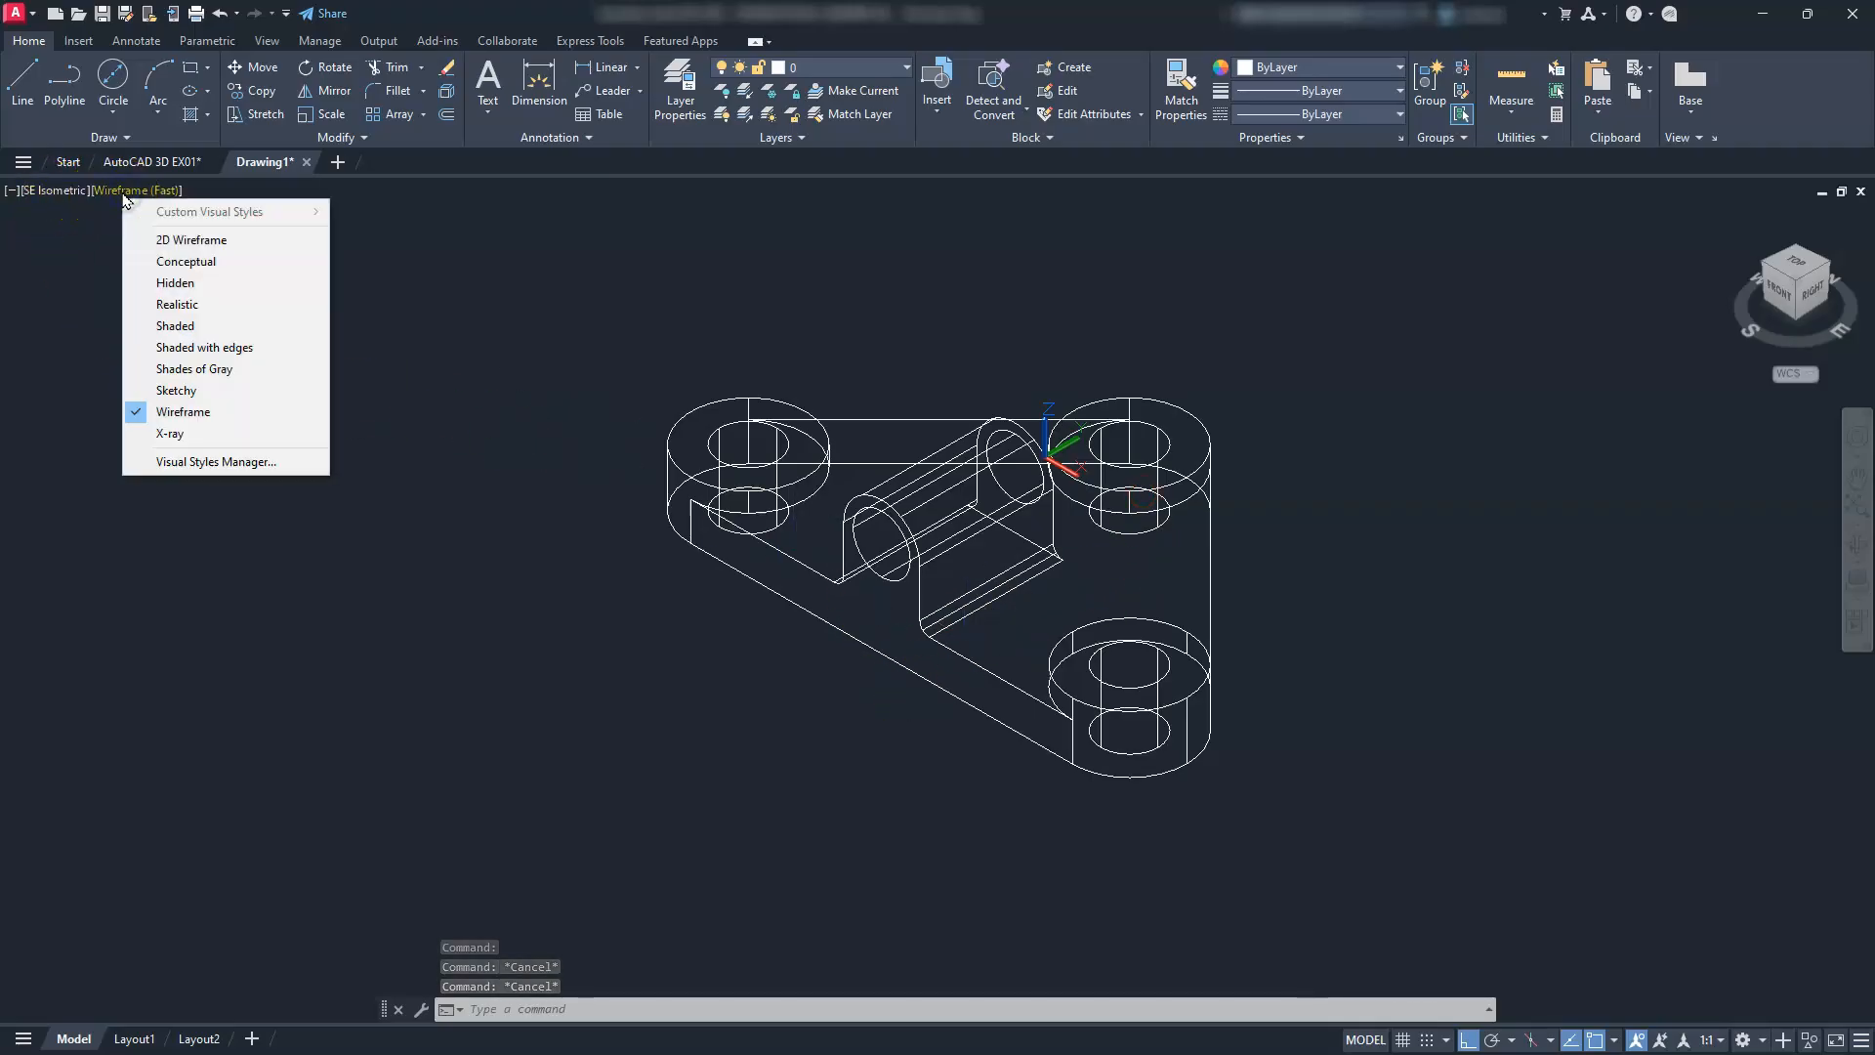
left_click(188, 368)
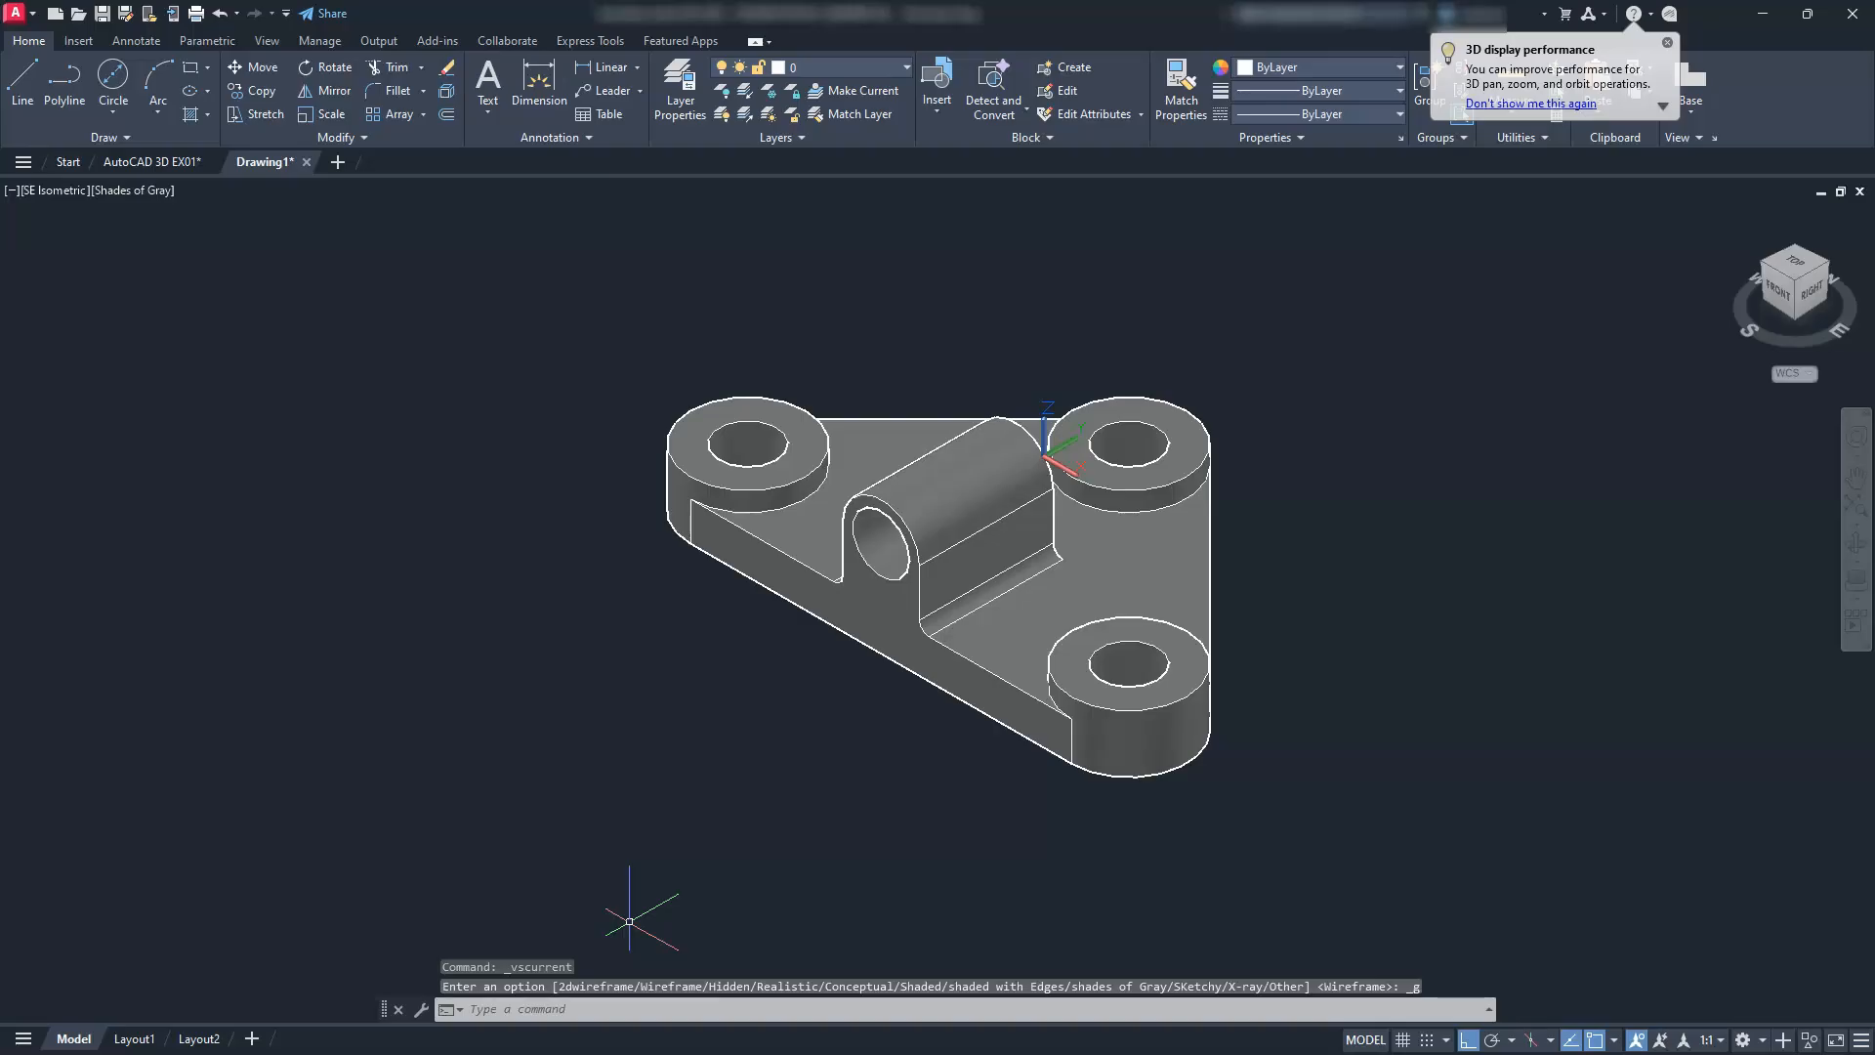
left_click(1856, 545)
left_click_drag(1017, 569, 1092, 531)
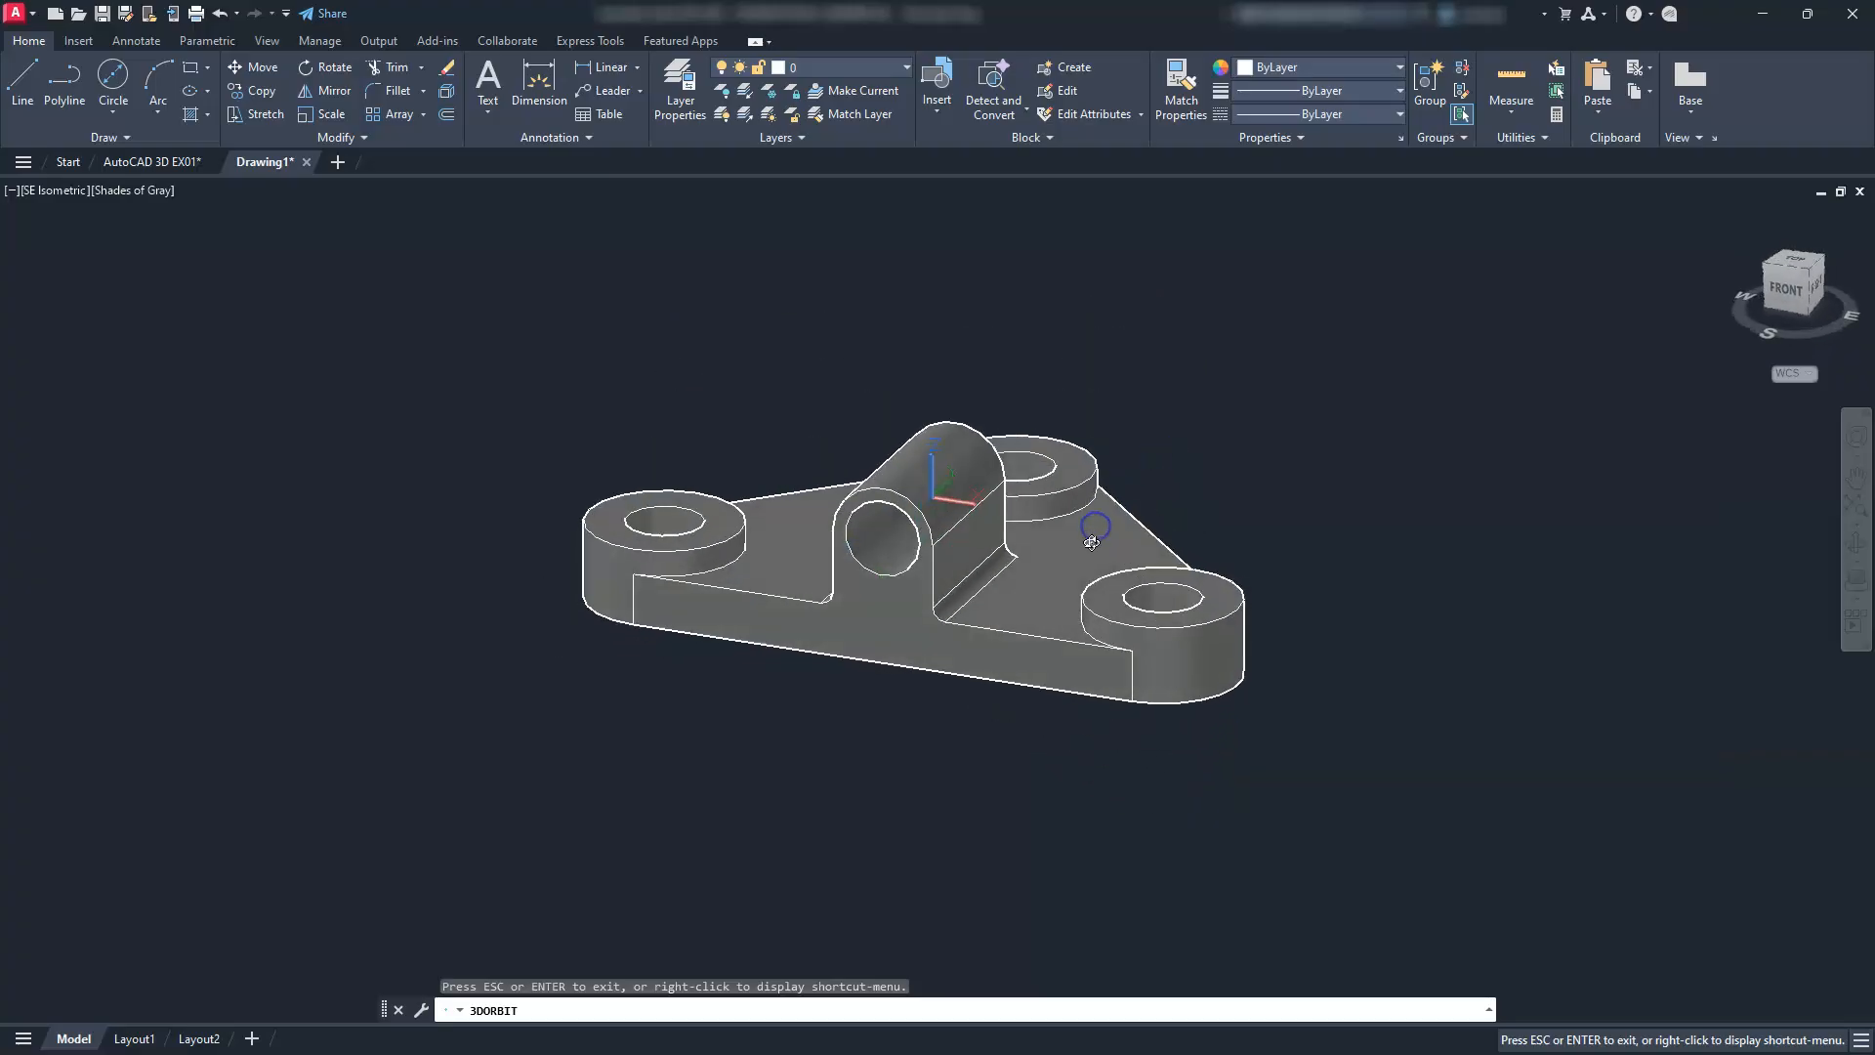
key("Escape")
key("Escape")
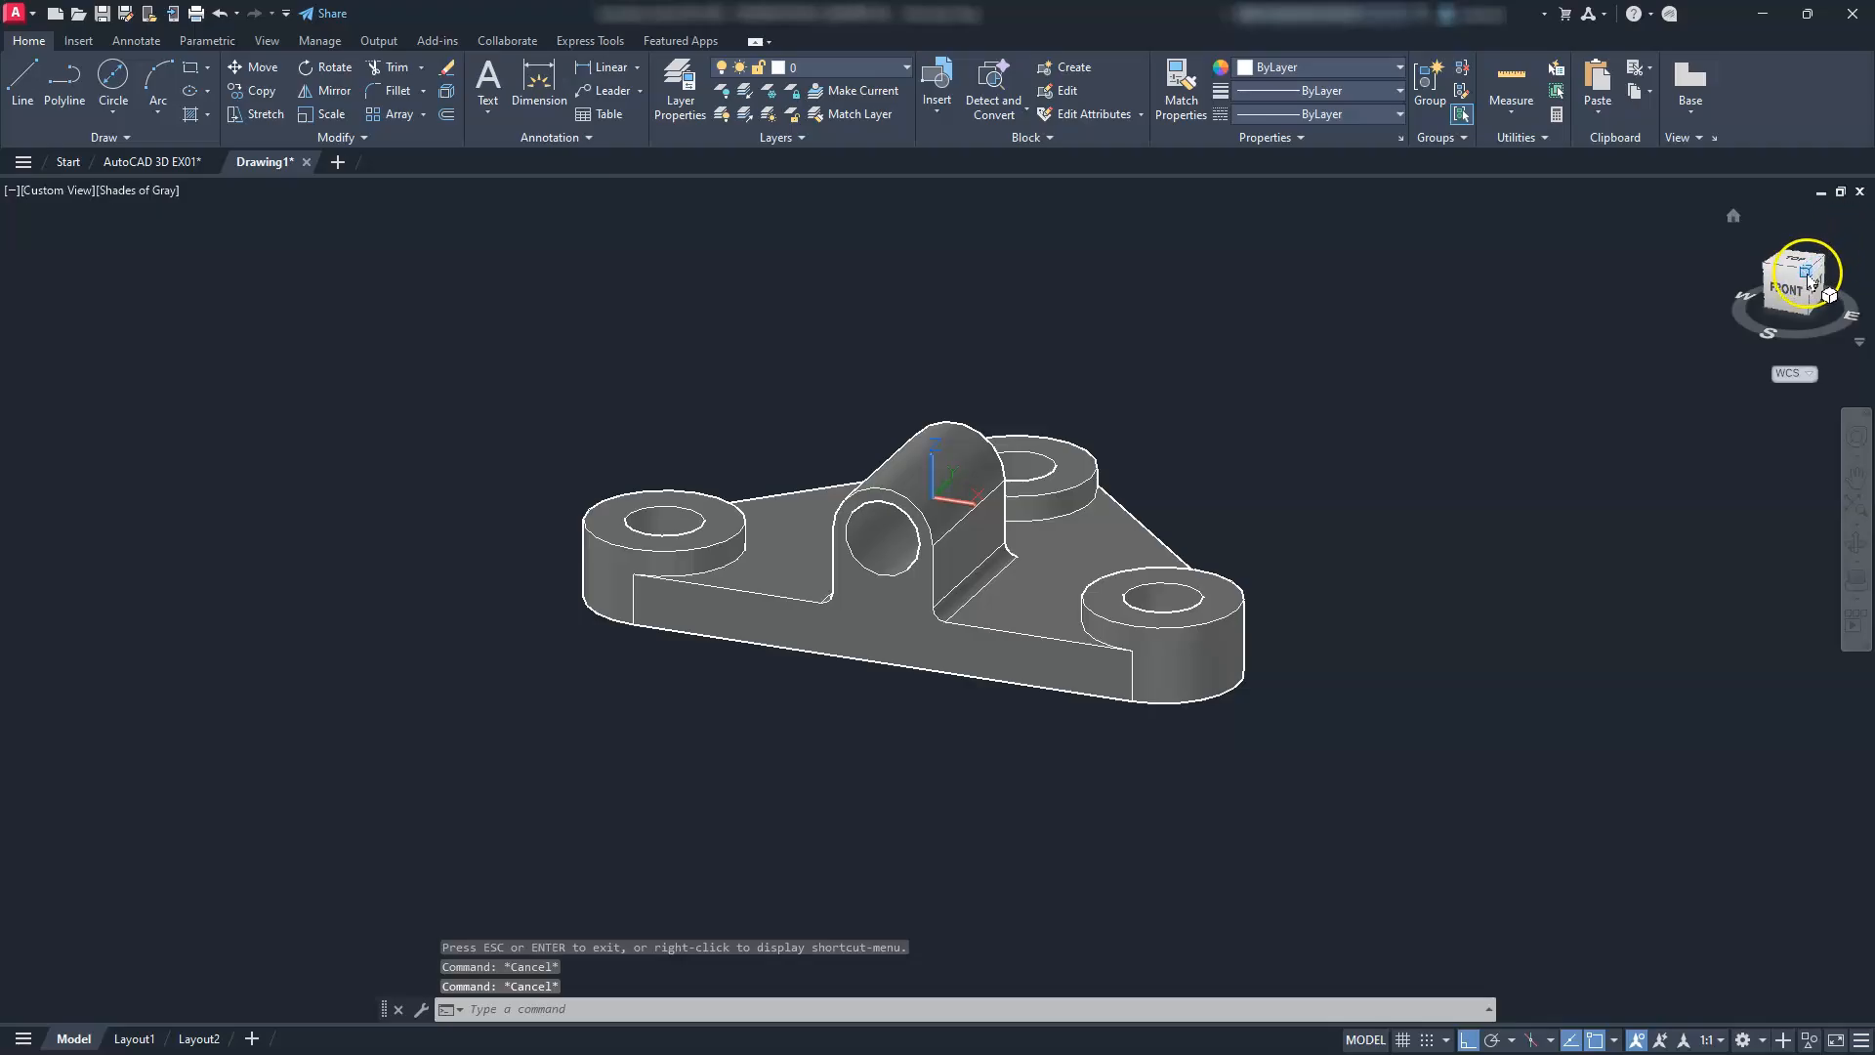
left_click(1808, 279)
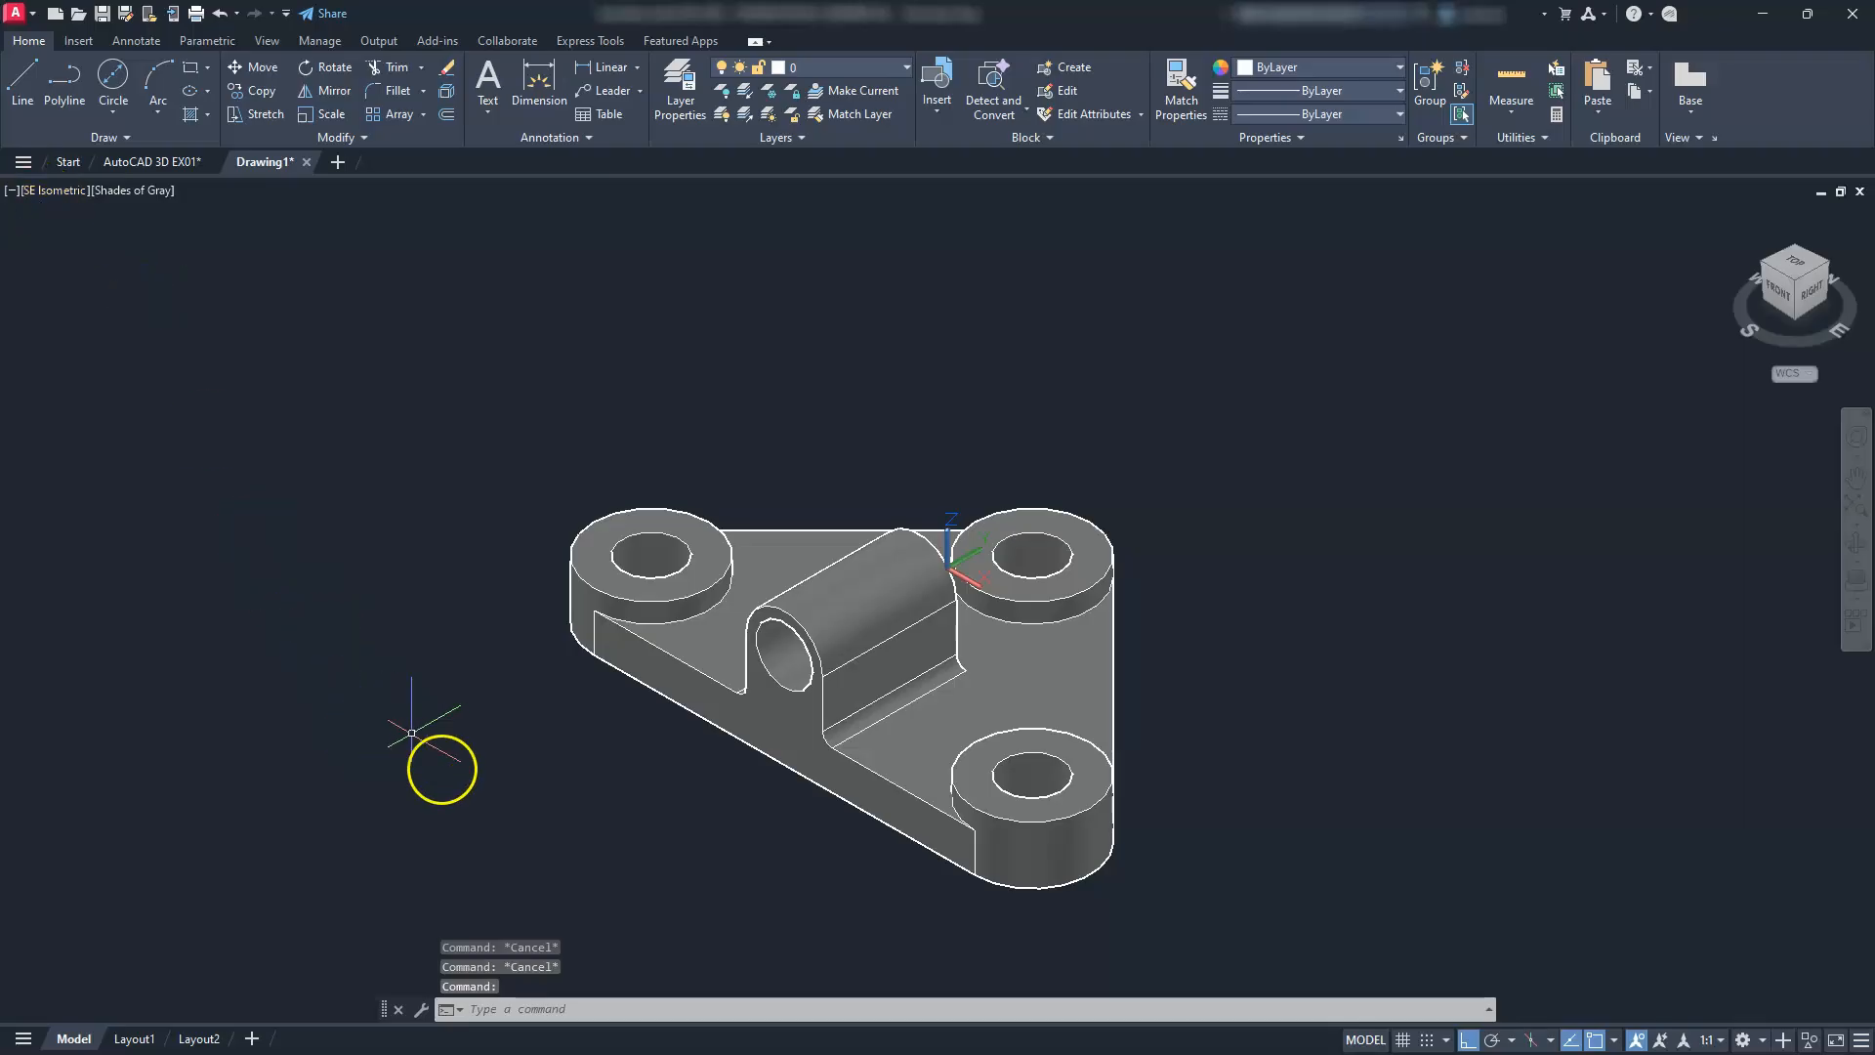
middle_click_drag(441, 769, 472, 677)
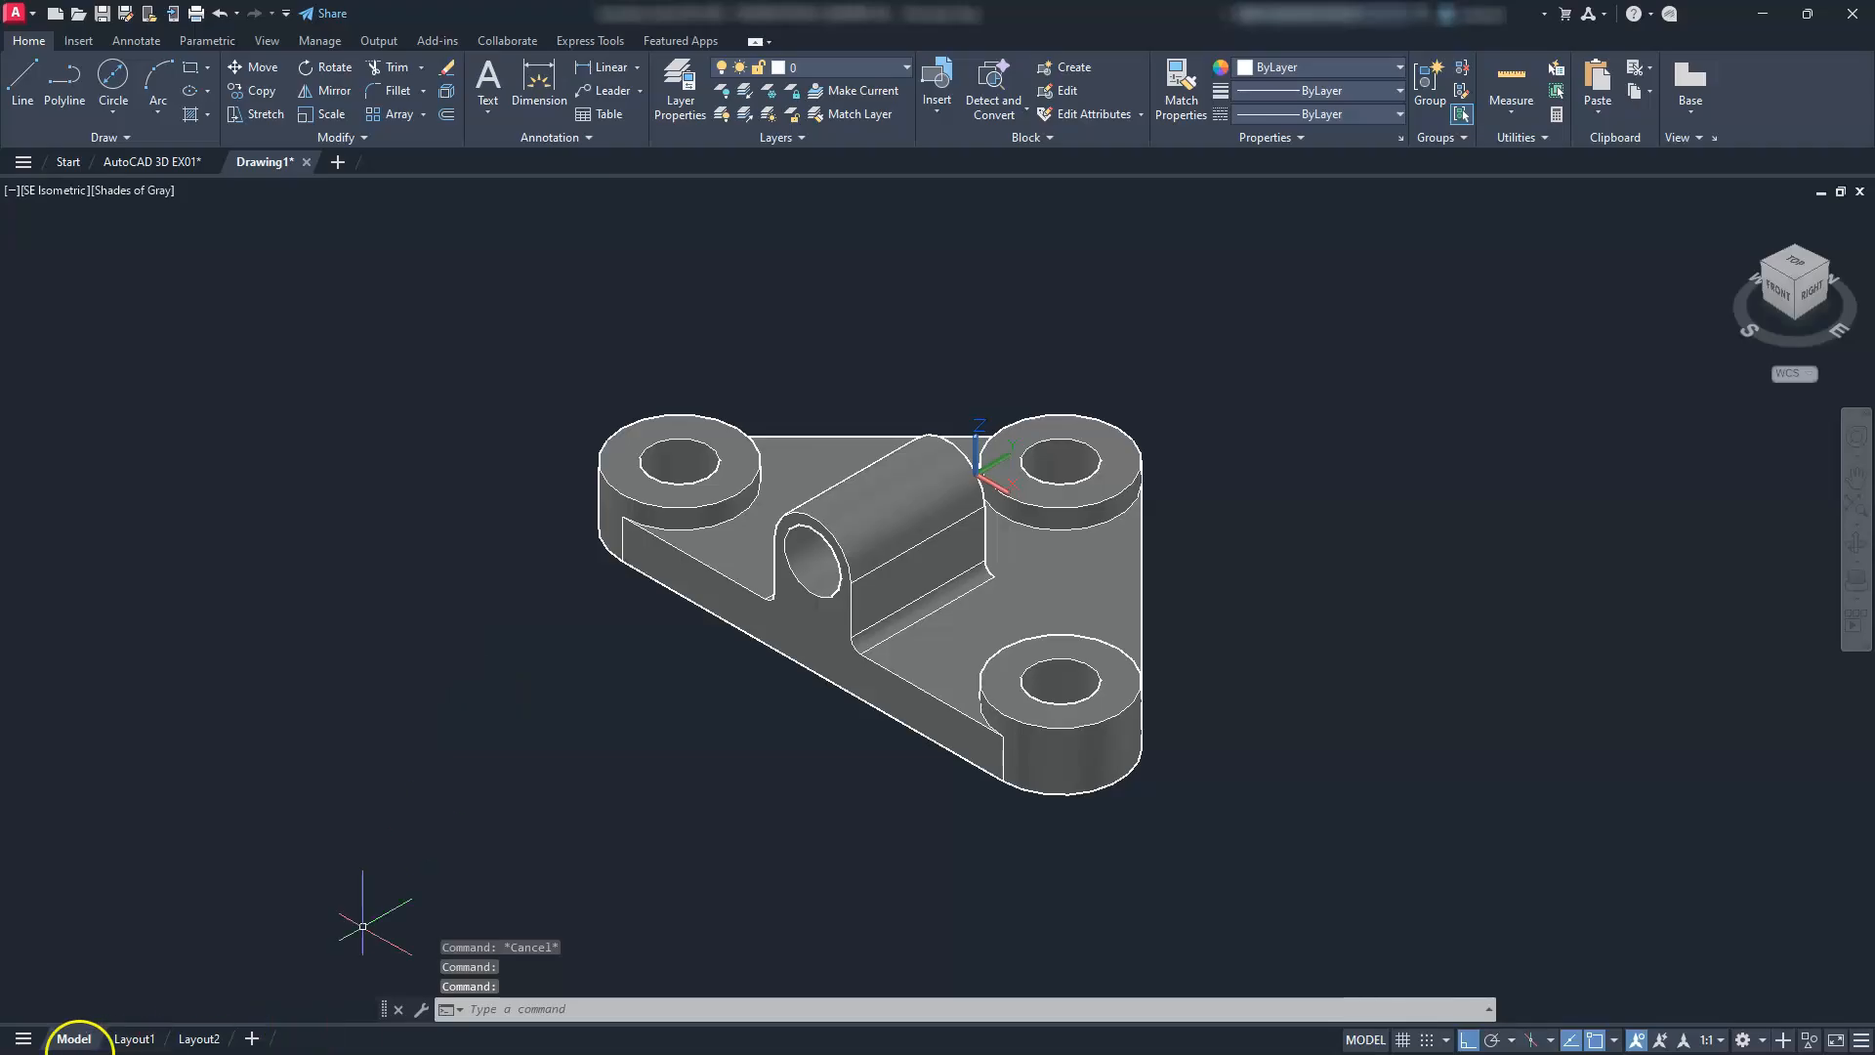
Delete the default viewport from Layout1
left_click(133, 1039)
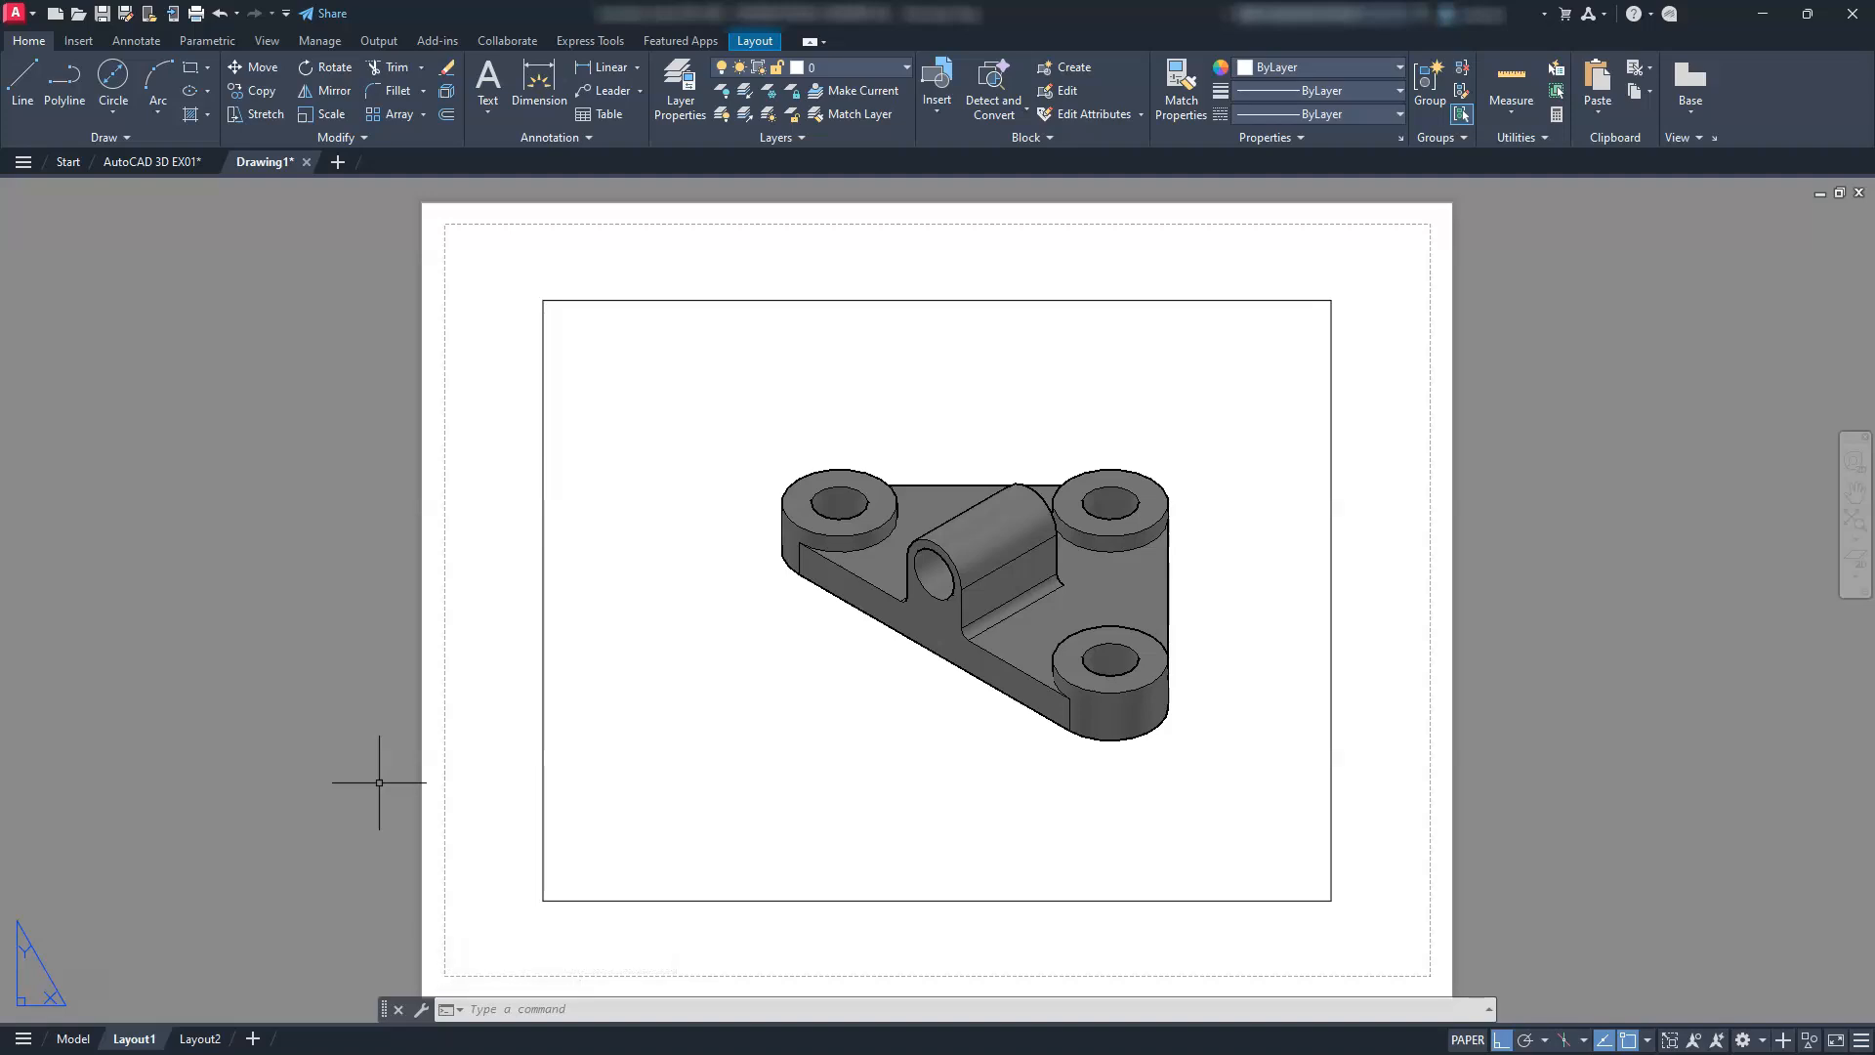
left_click(629, 898)
key("Delete")
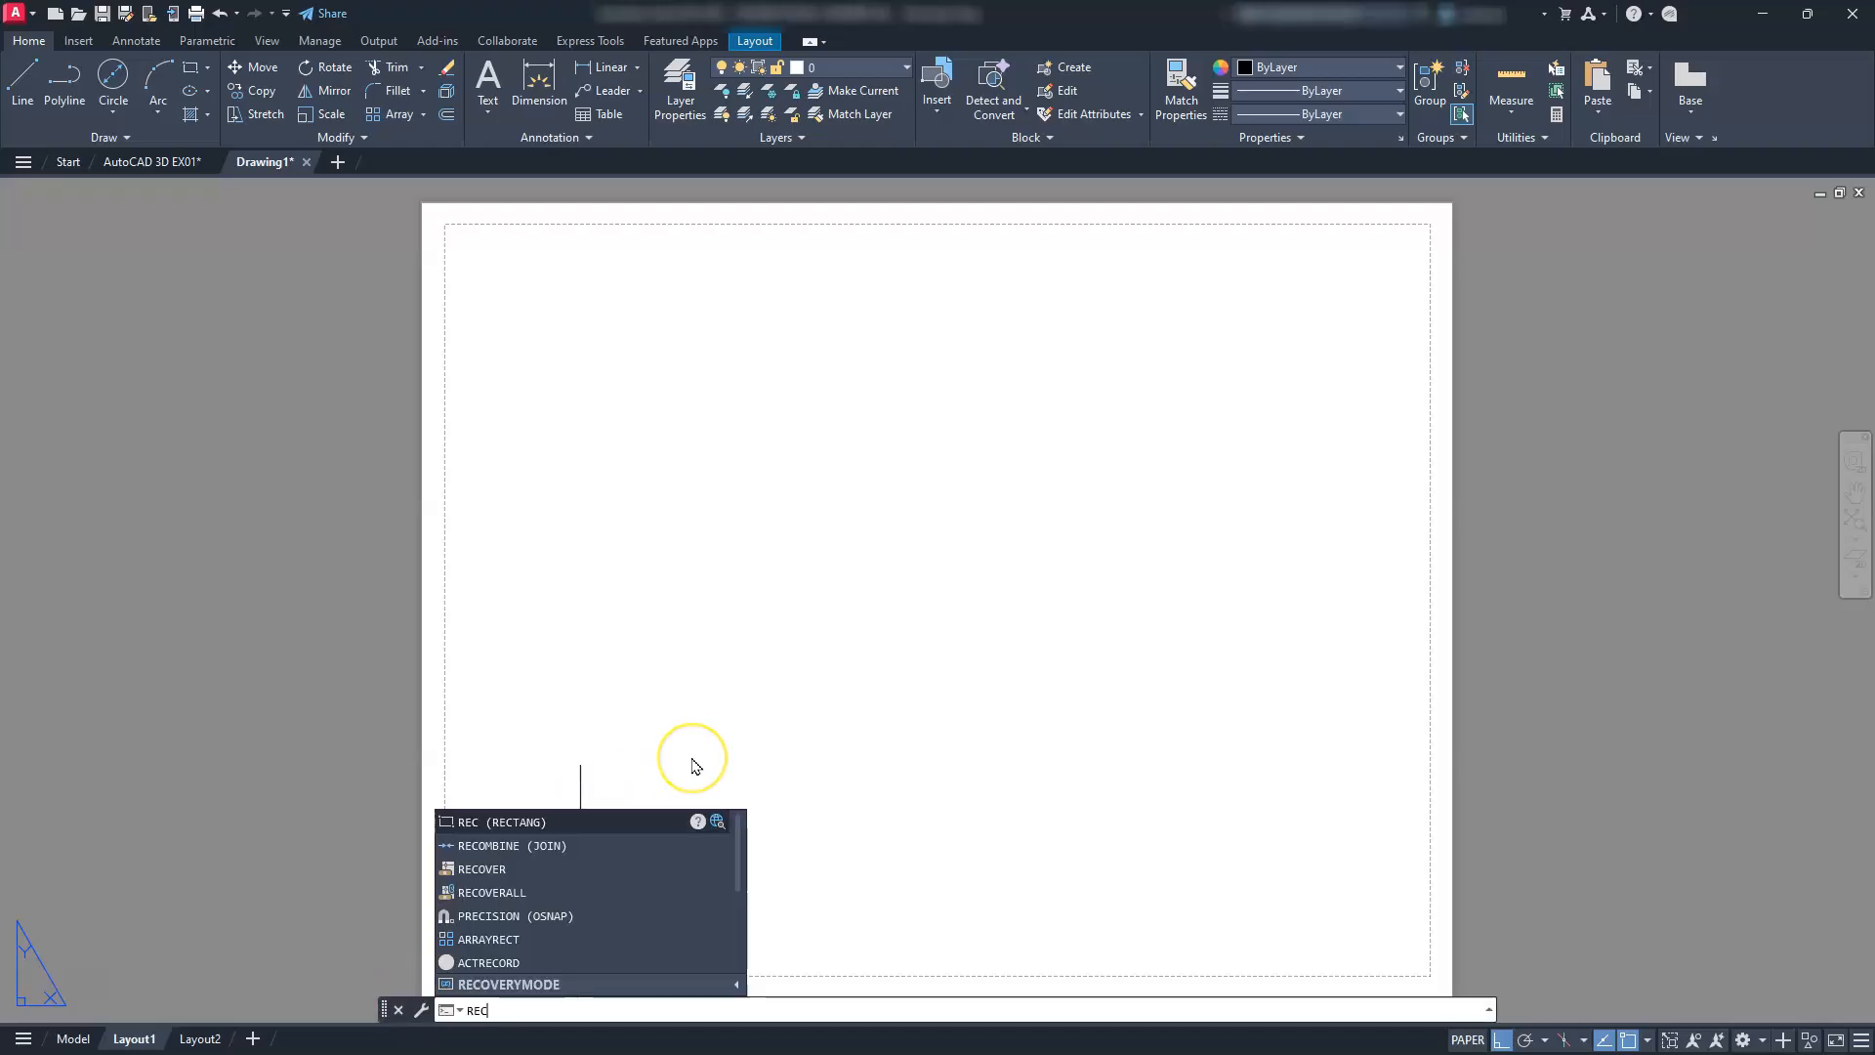
Draw an 11 by 8.5 rectangle on the layout sheet with its first corner at 0,0
key("Return")
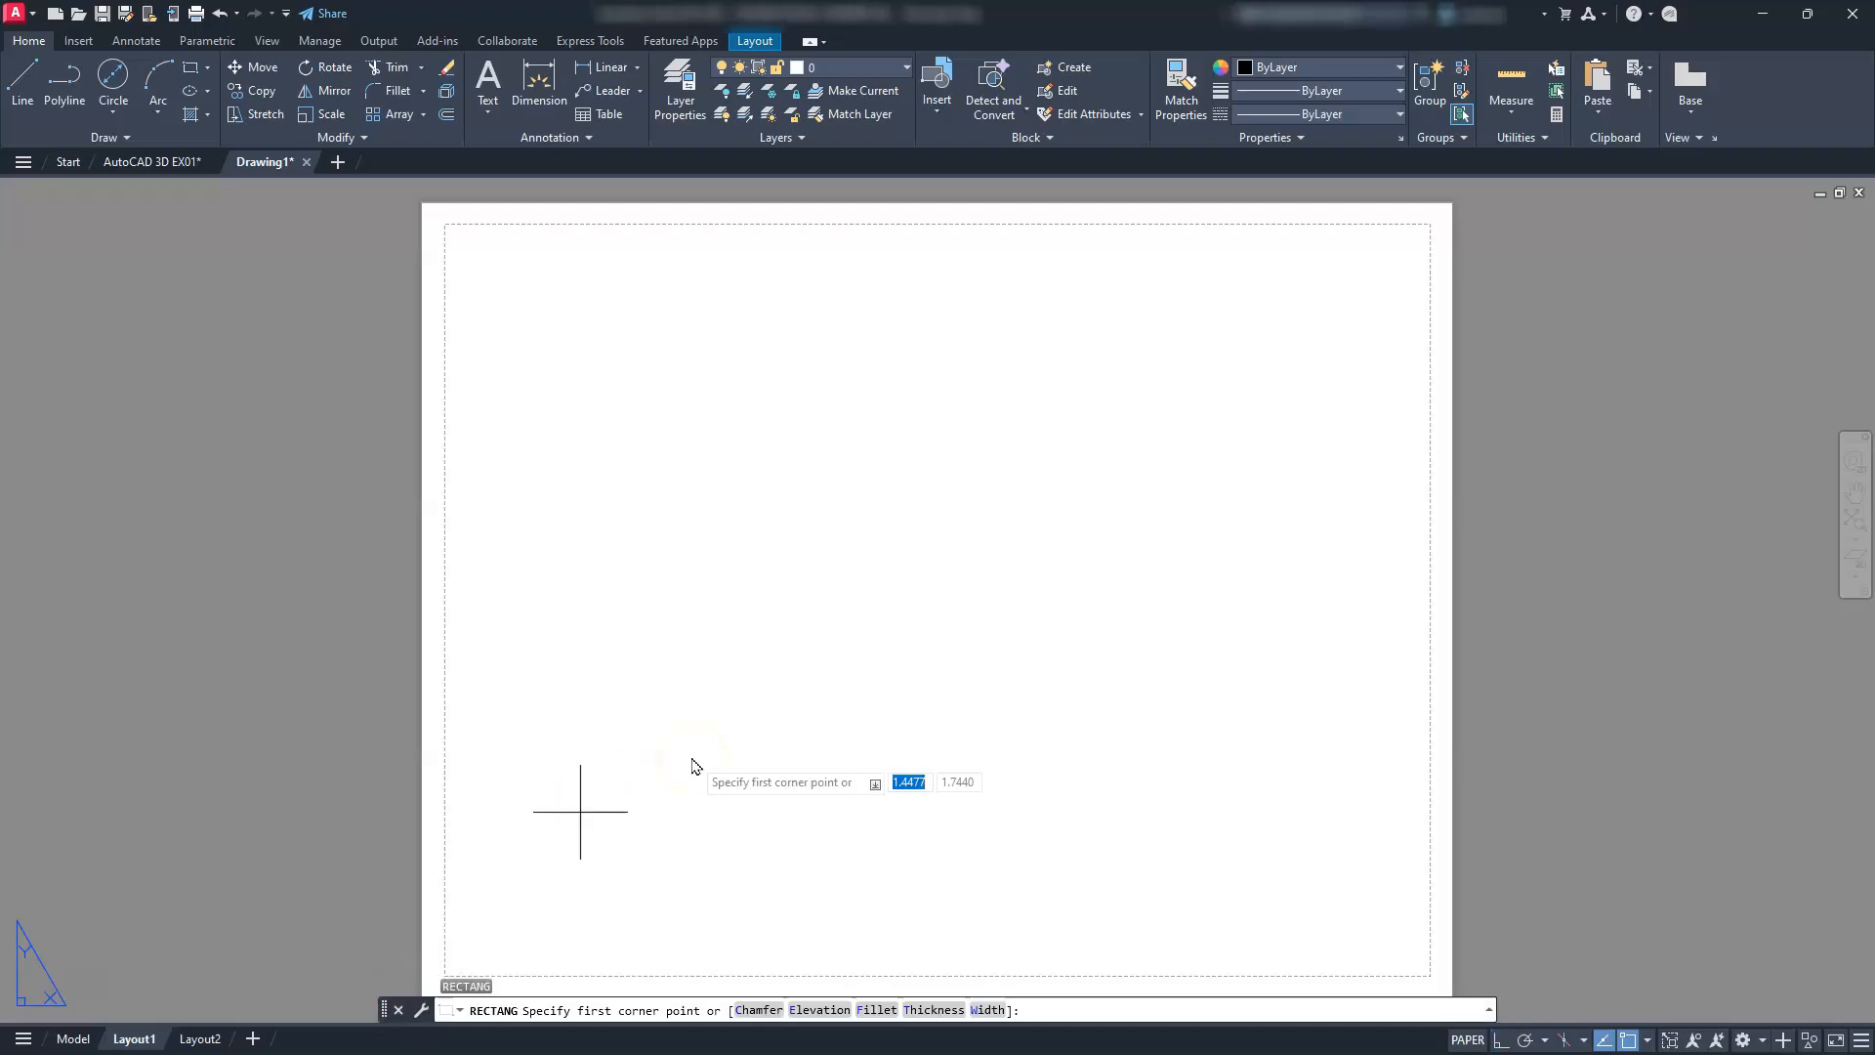
type("0")
key("Tab")
type("0")
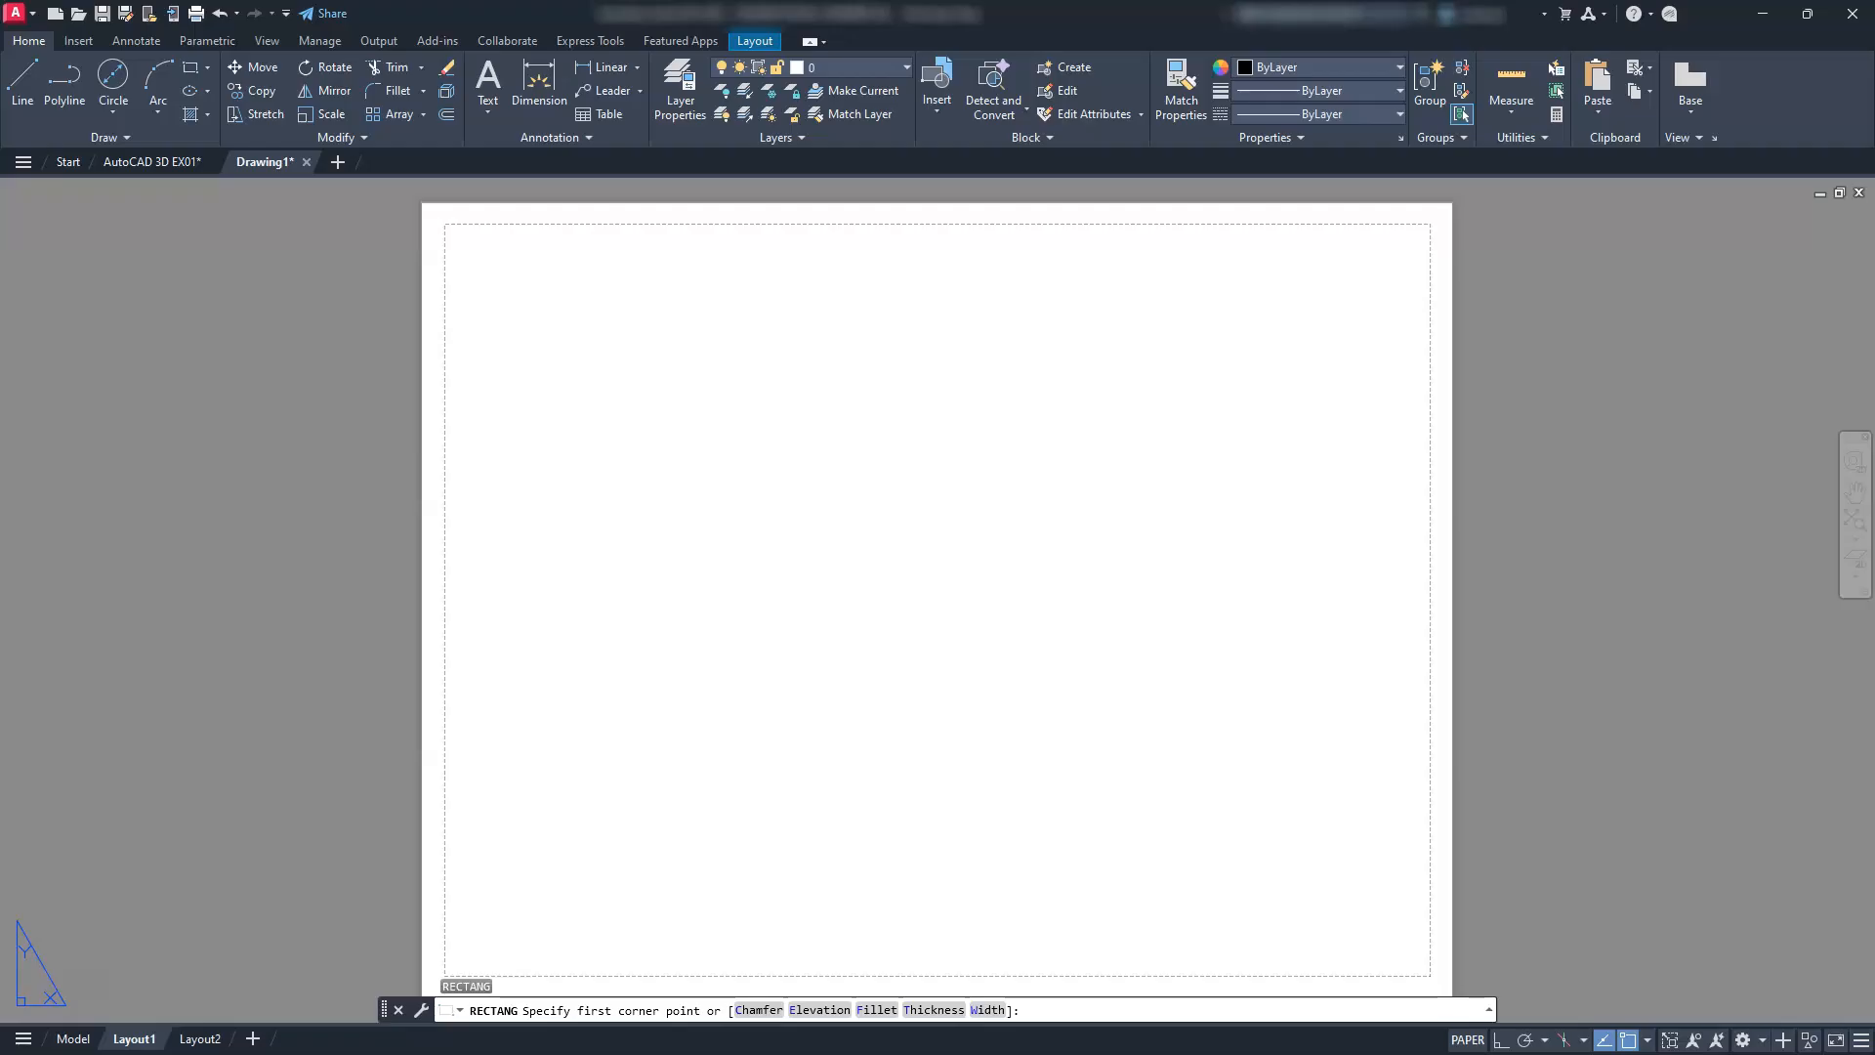
key("Return")
type("11")
key("Tab")
type("8")
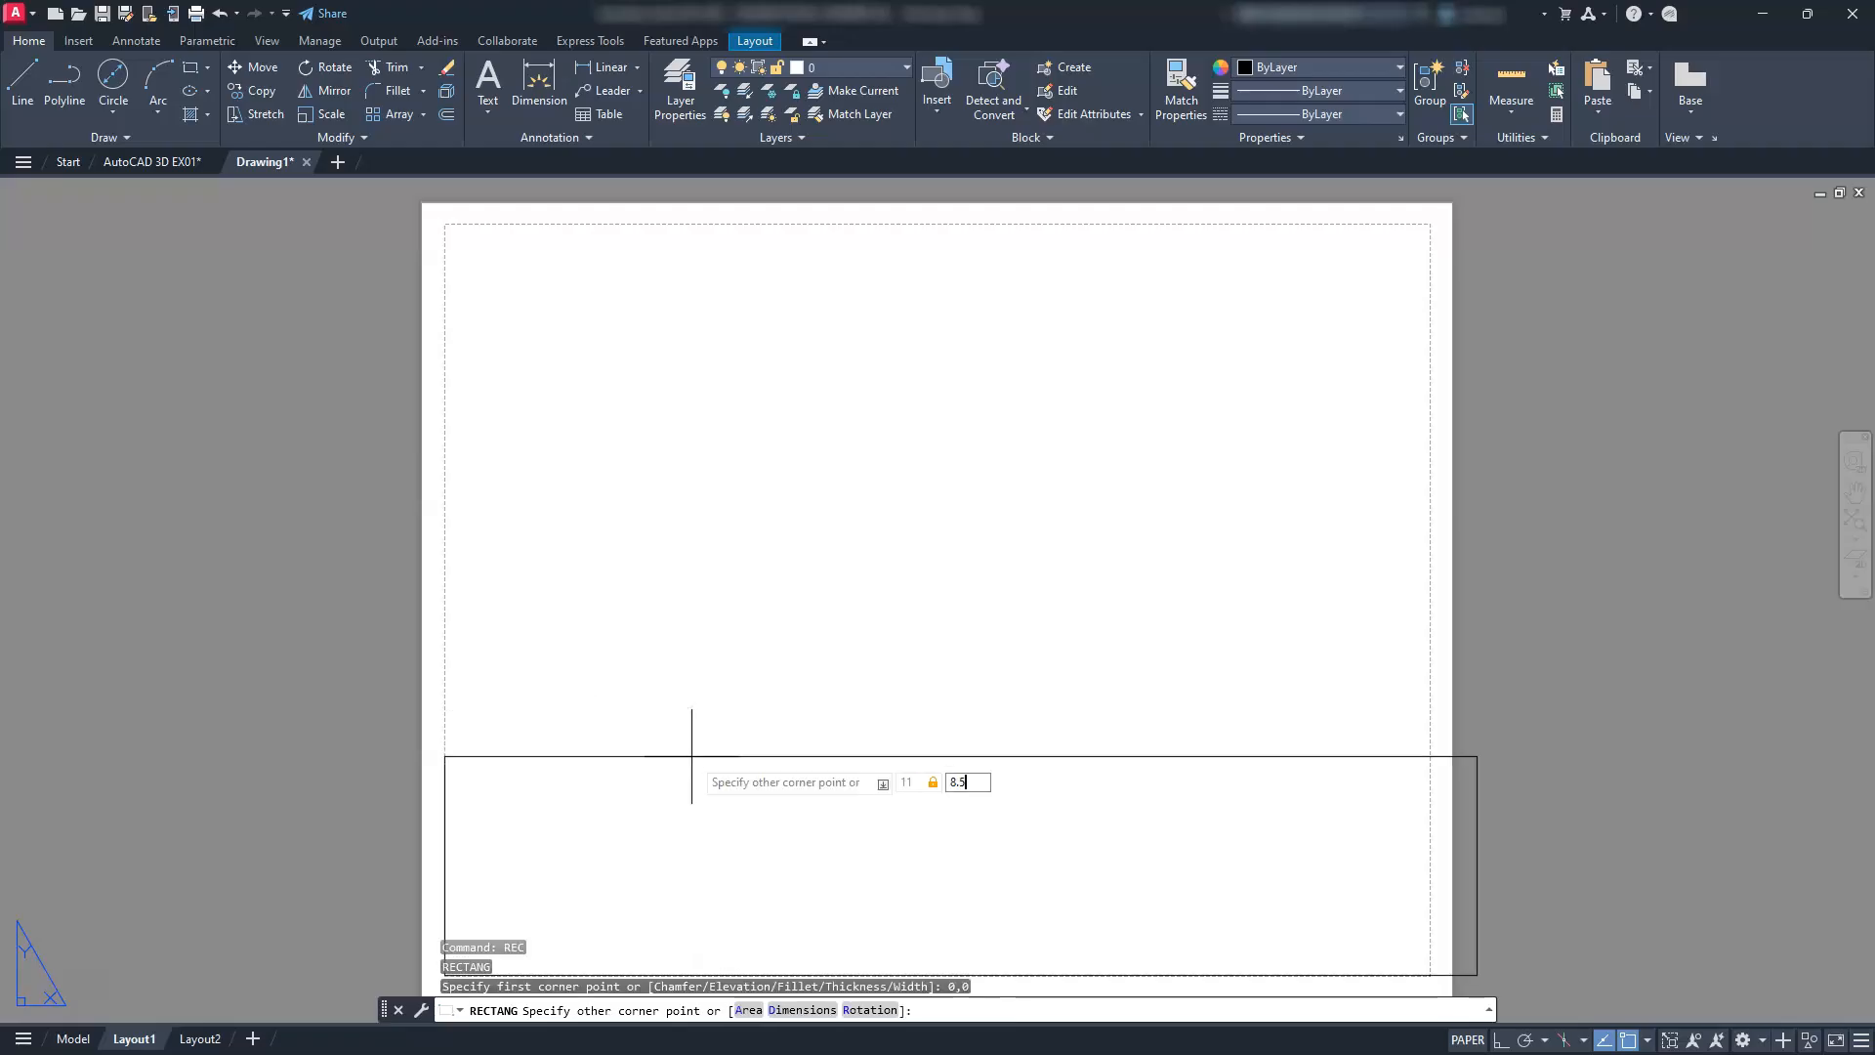
key("Return")
key("Escape")
key("Escape")
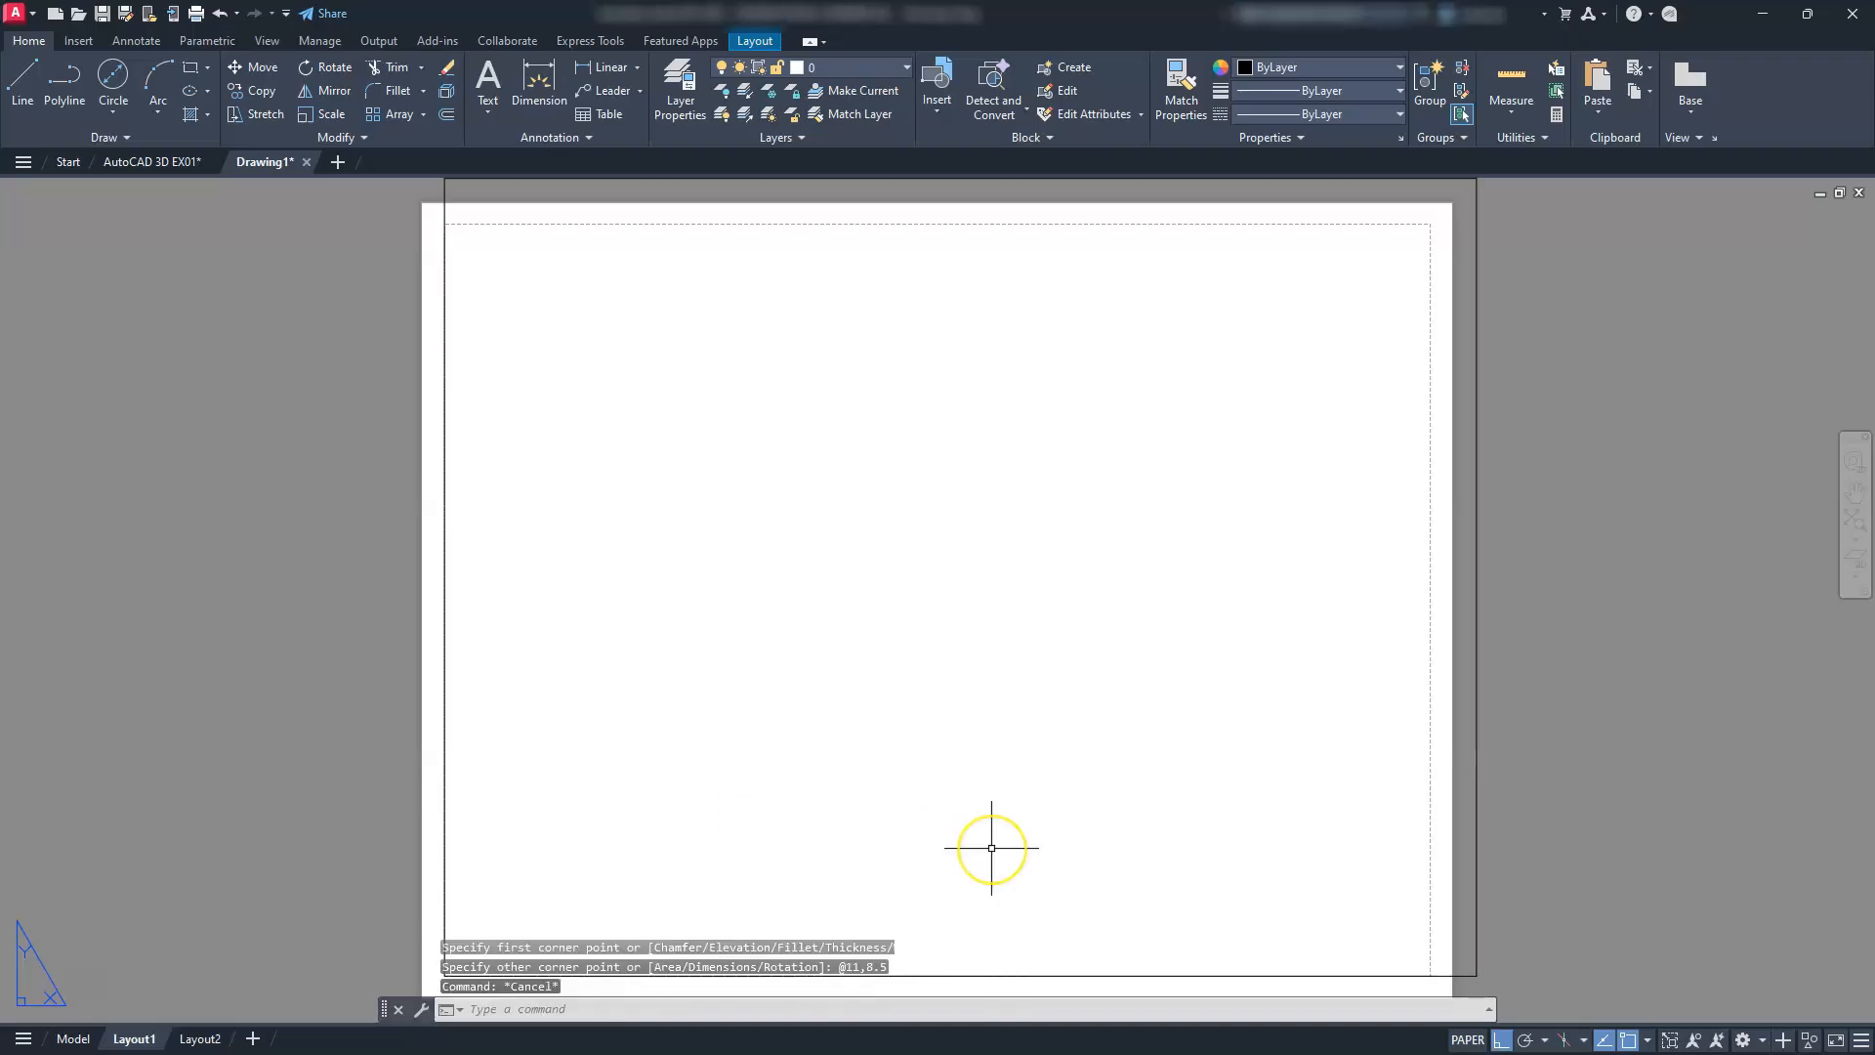
Offset the sheet rectangle inward by 0.25 to form an inner border
type("o")
key("Return")
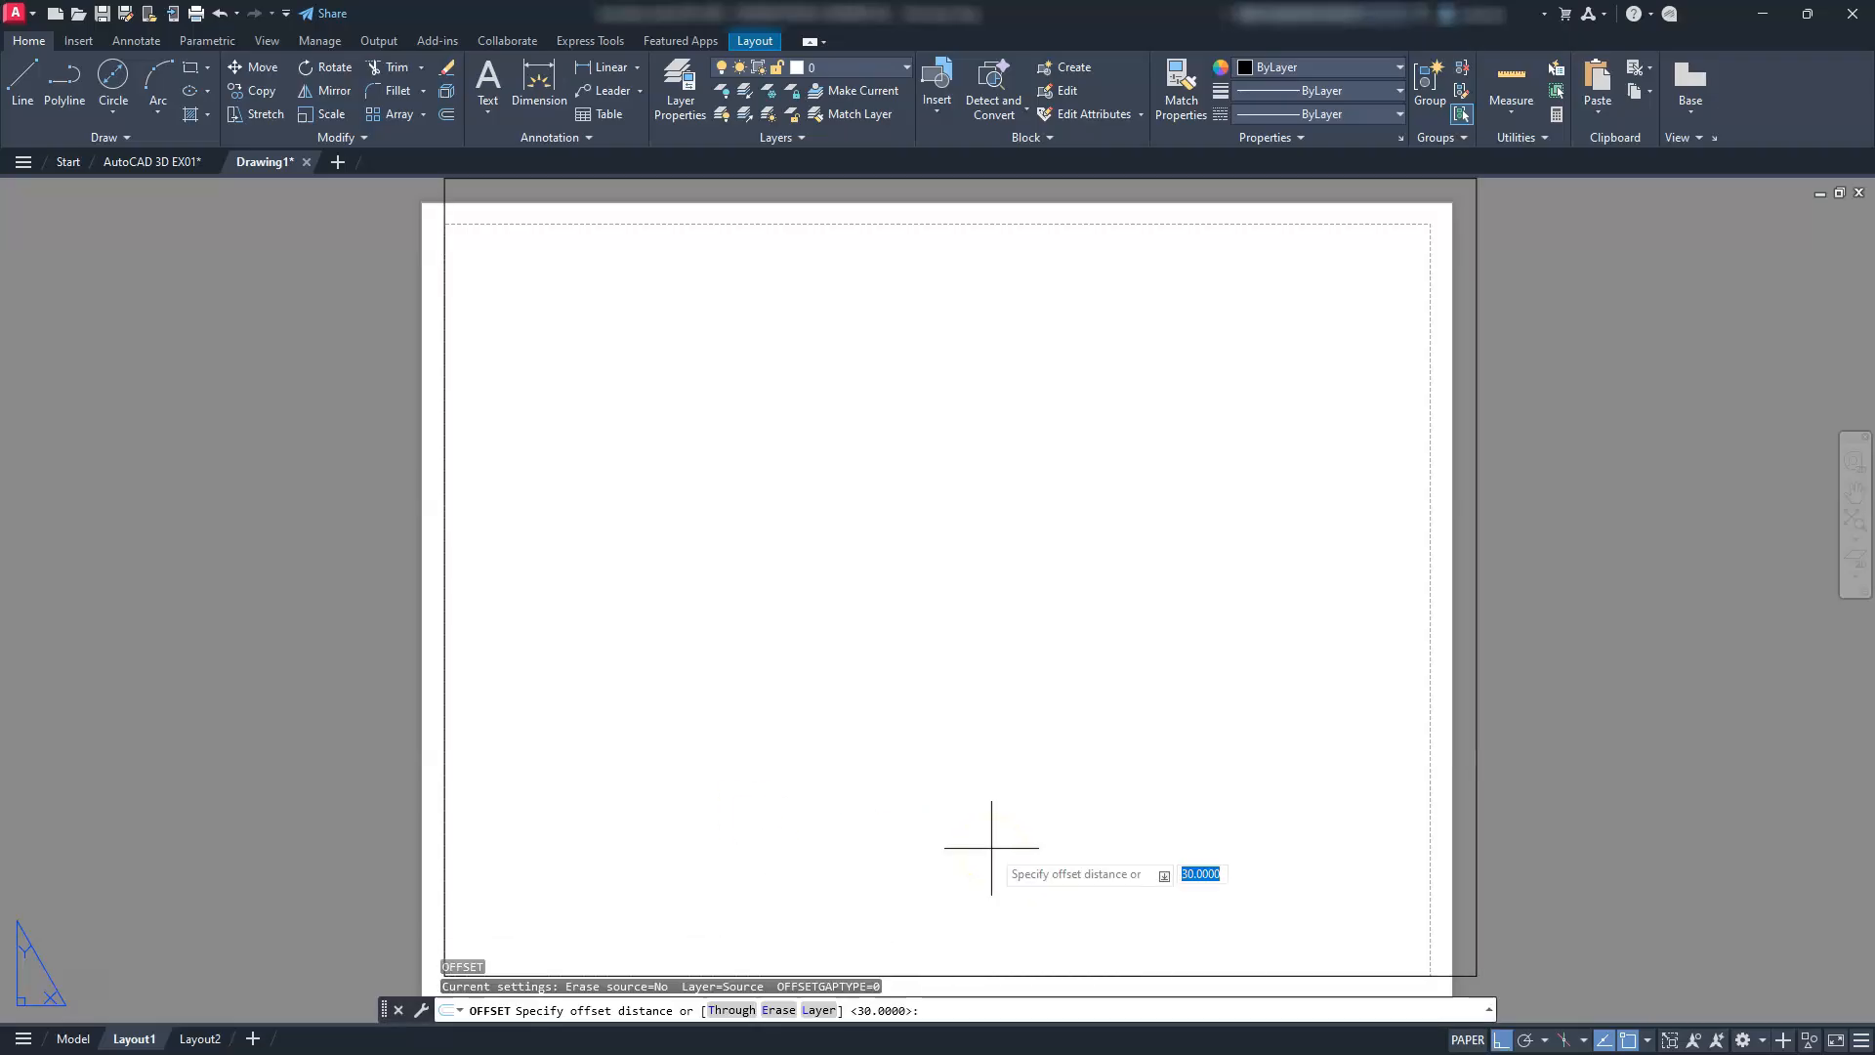
key("Return")
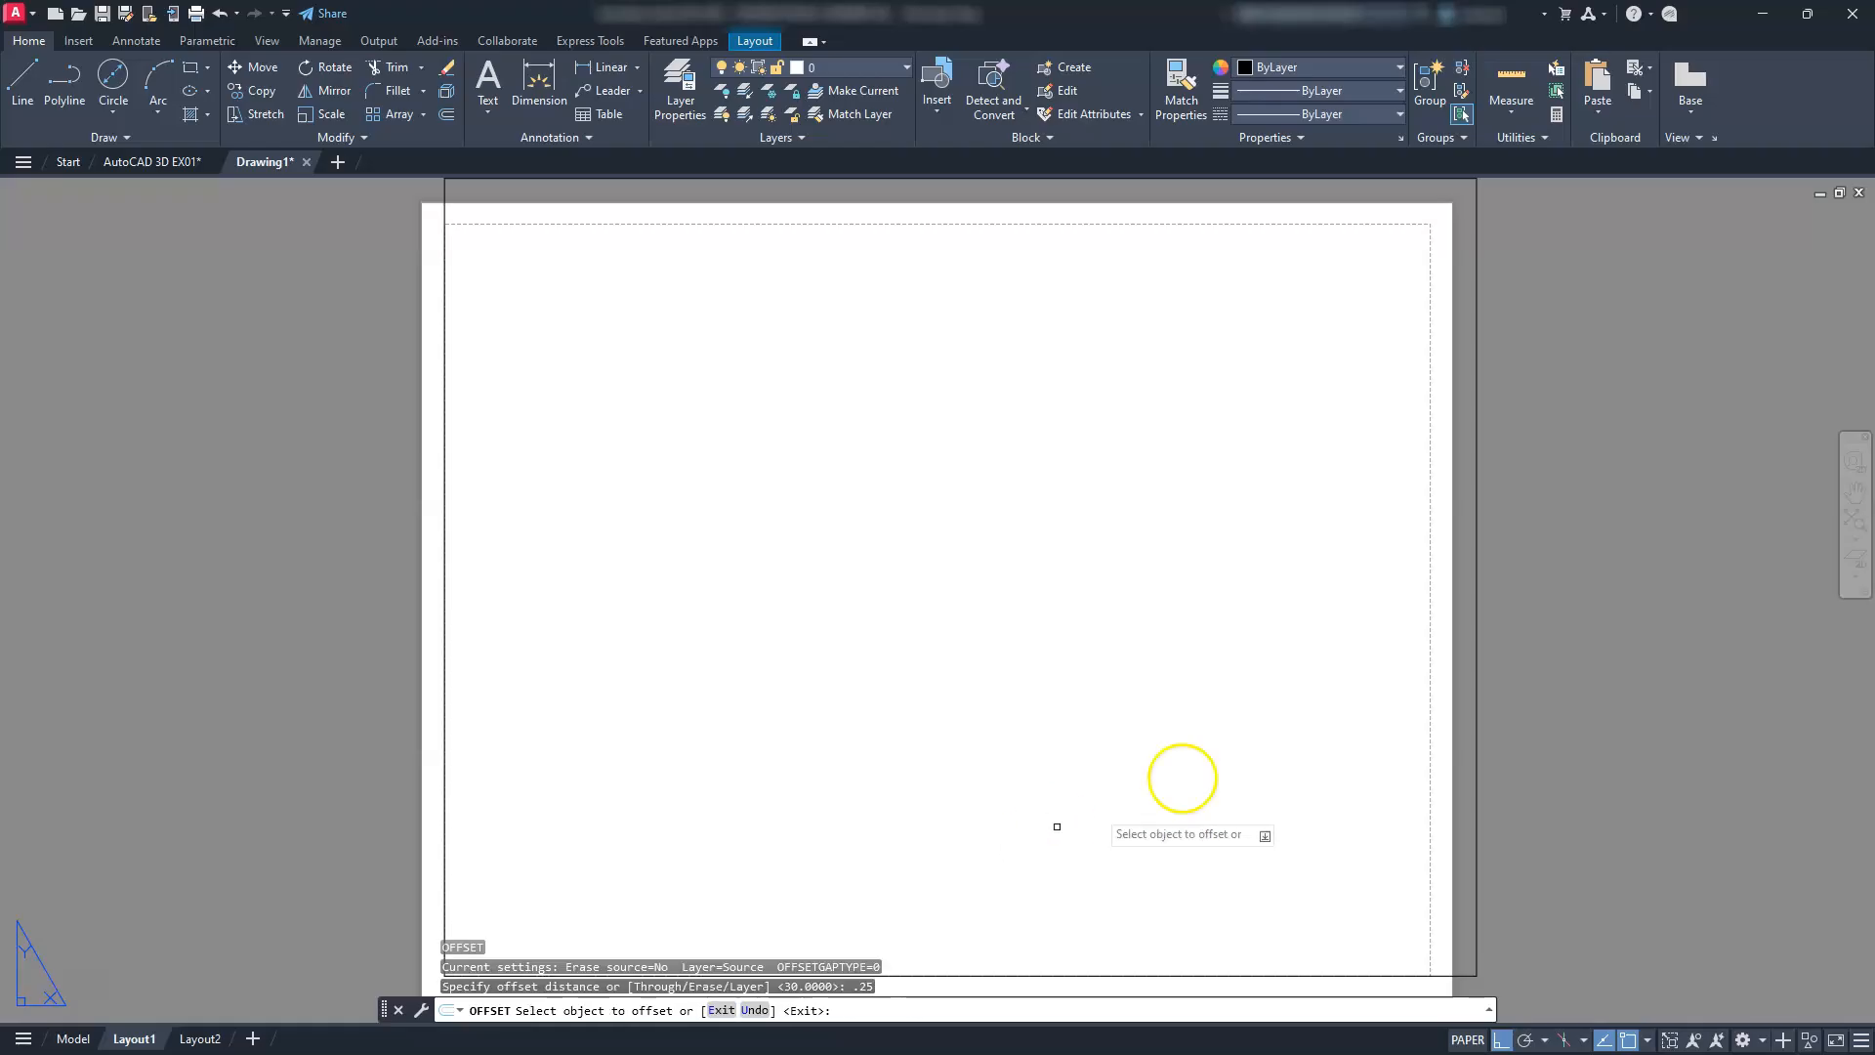
left_click(1477, 676)
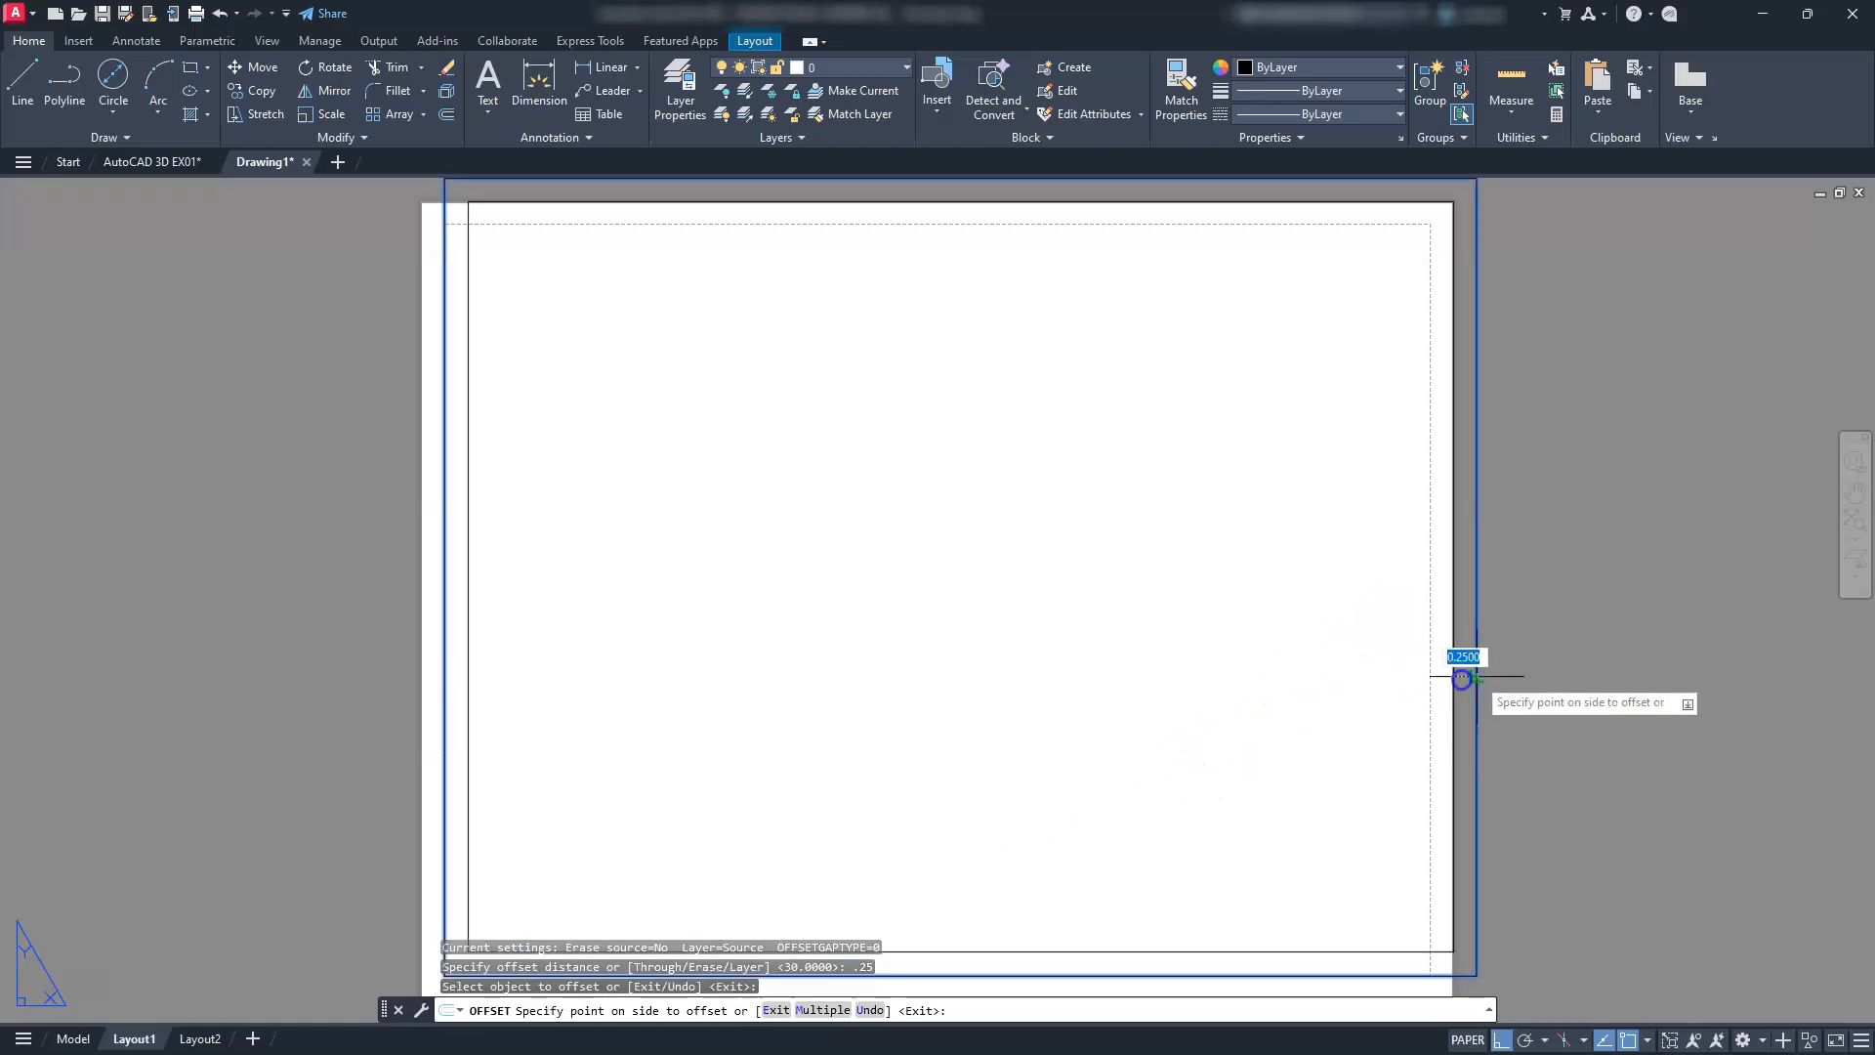
left_click(1277, 684)
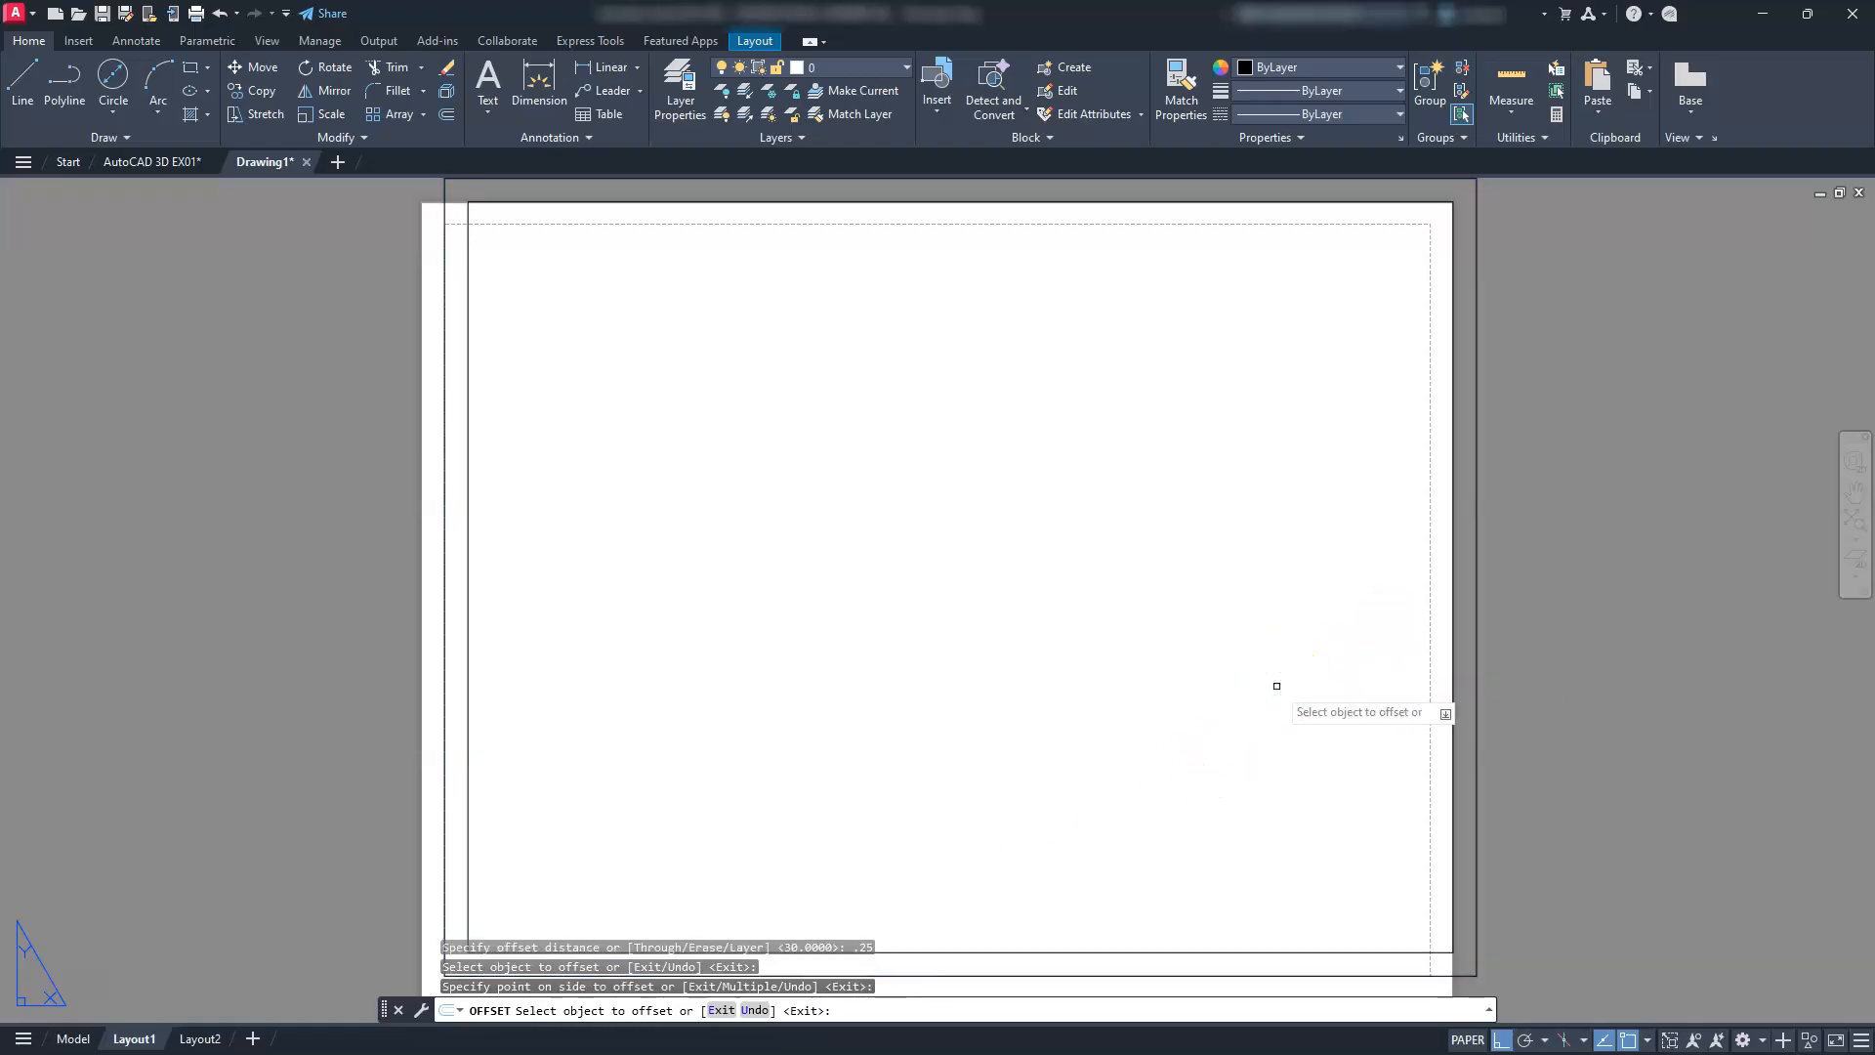
key("Escape")
key("Escape")
key("Escape")
Modify Layout1's page setup to use the DWG To PDF.pc3 plotter and ANSI full bleed A (11.00 x 8.50 Inches) paper
scroll(1277, 686, "down", 2)
middle_click_drag(1181, 661, 1119, 697)
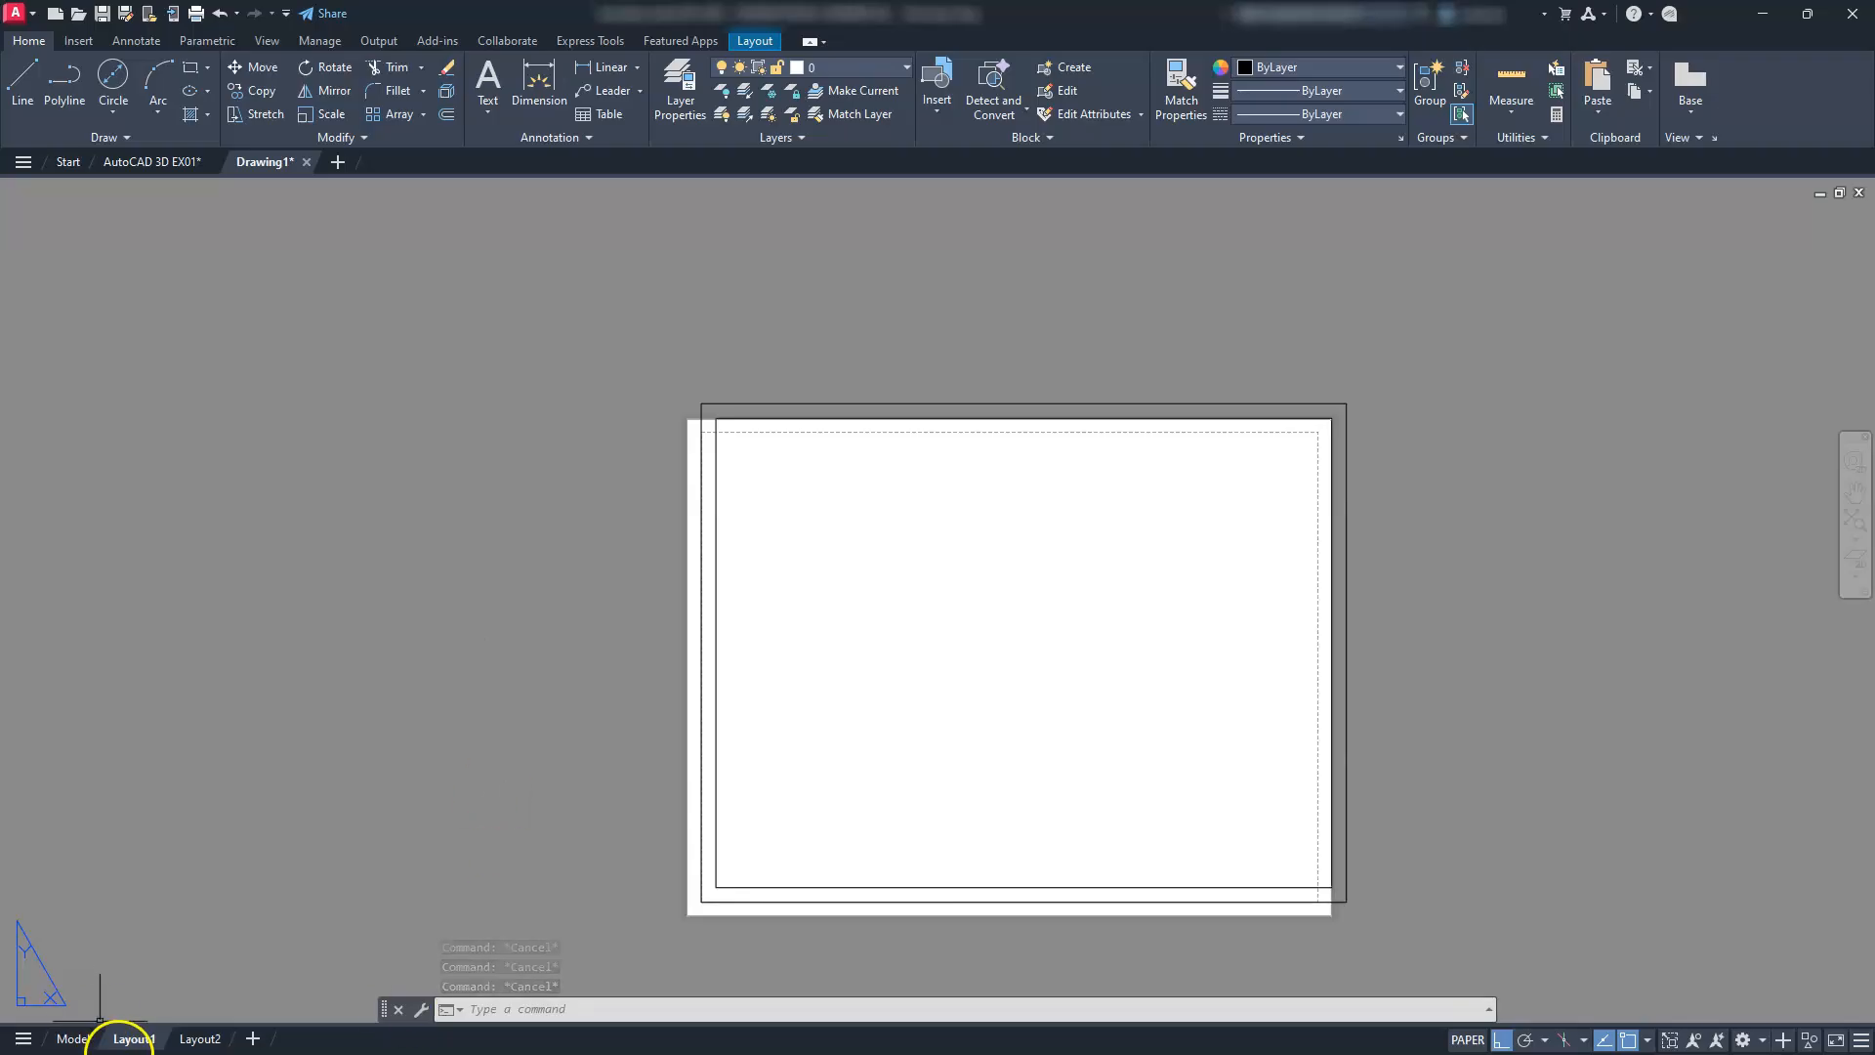
left_click(135, 1040)
right_click(135, 1041)
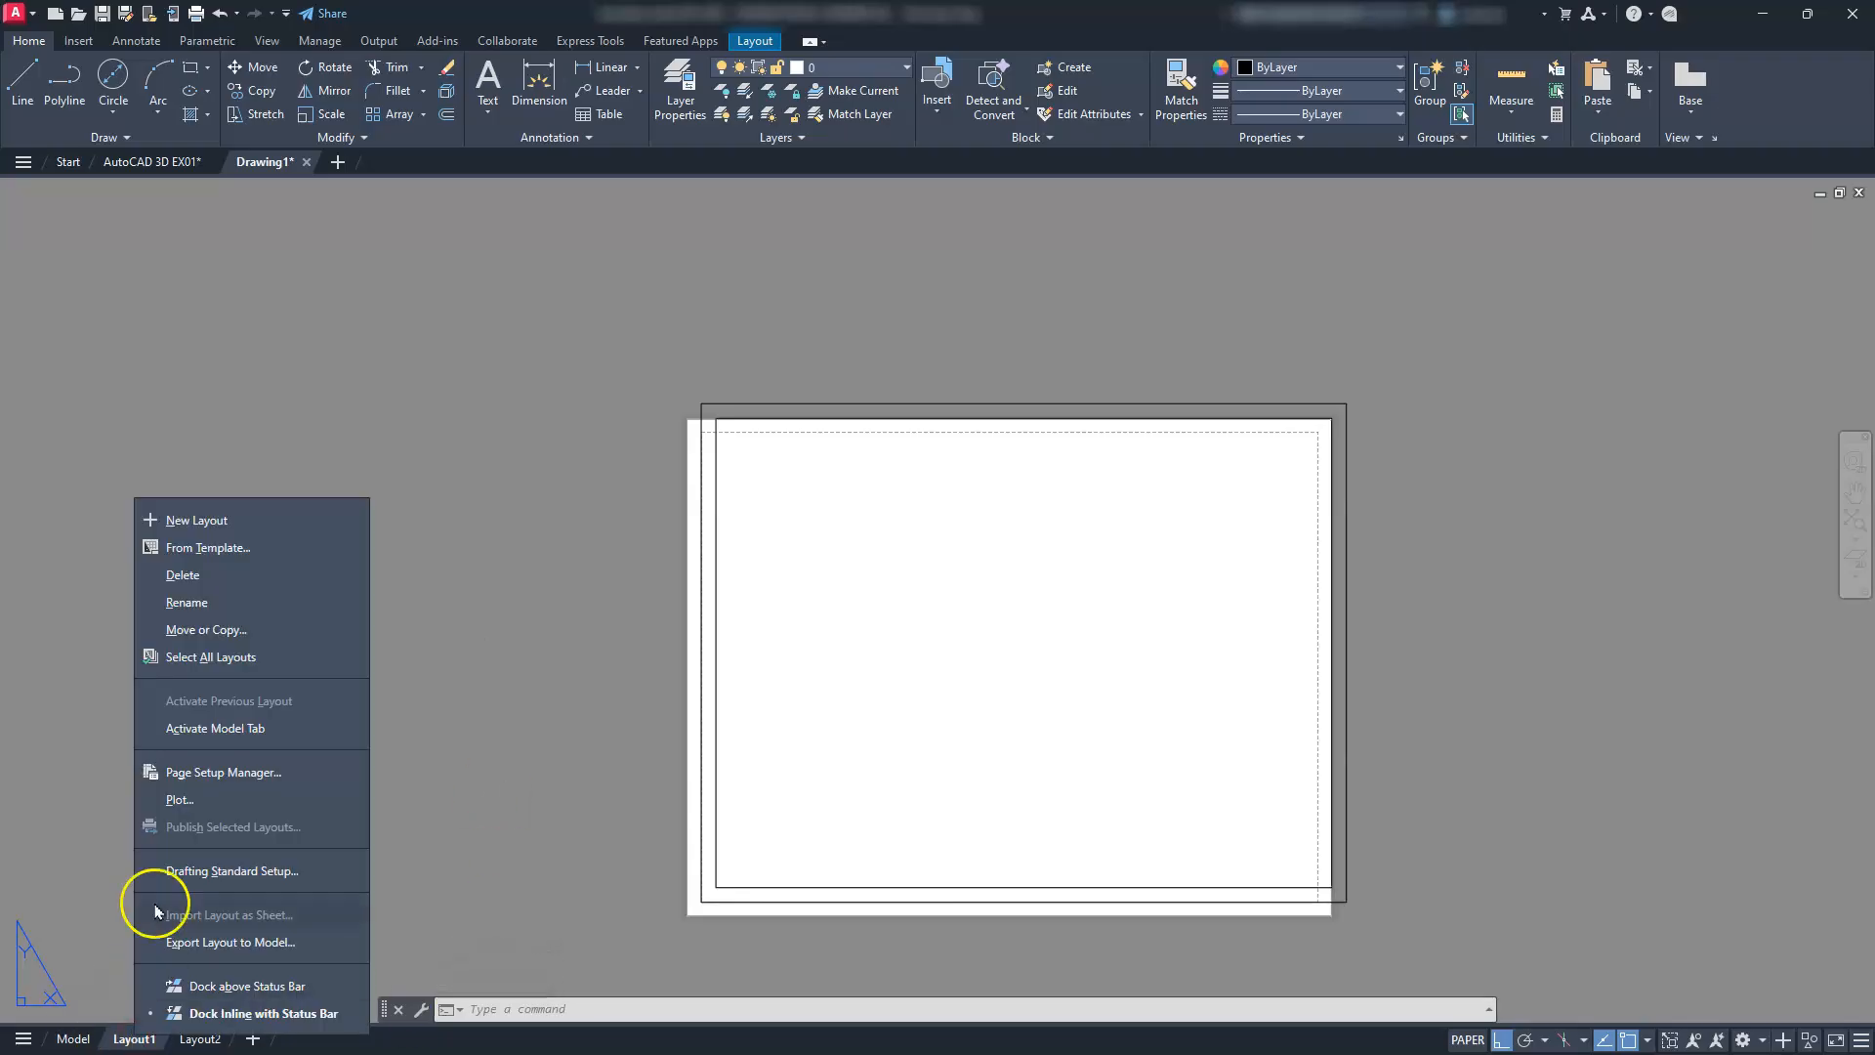
left_click(213, 773)
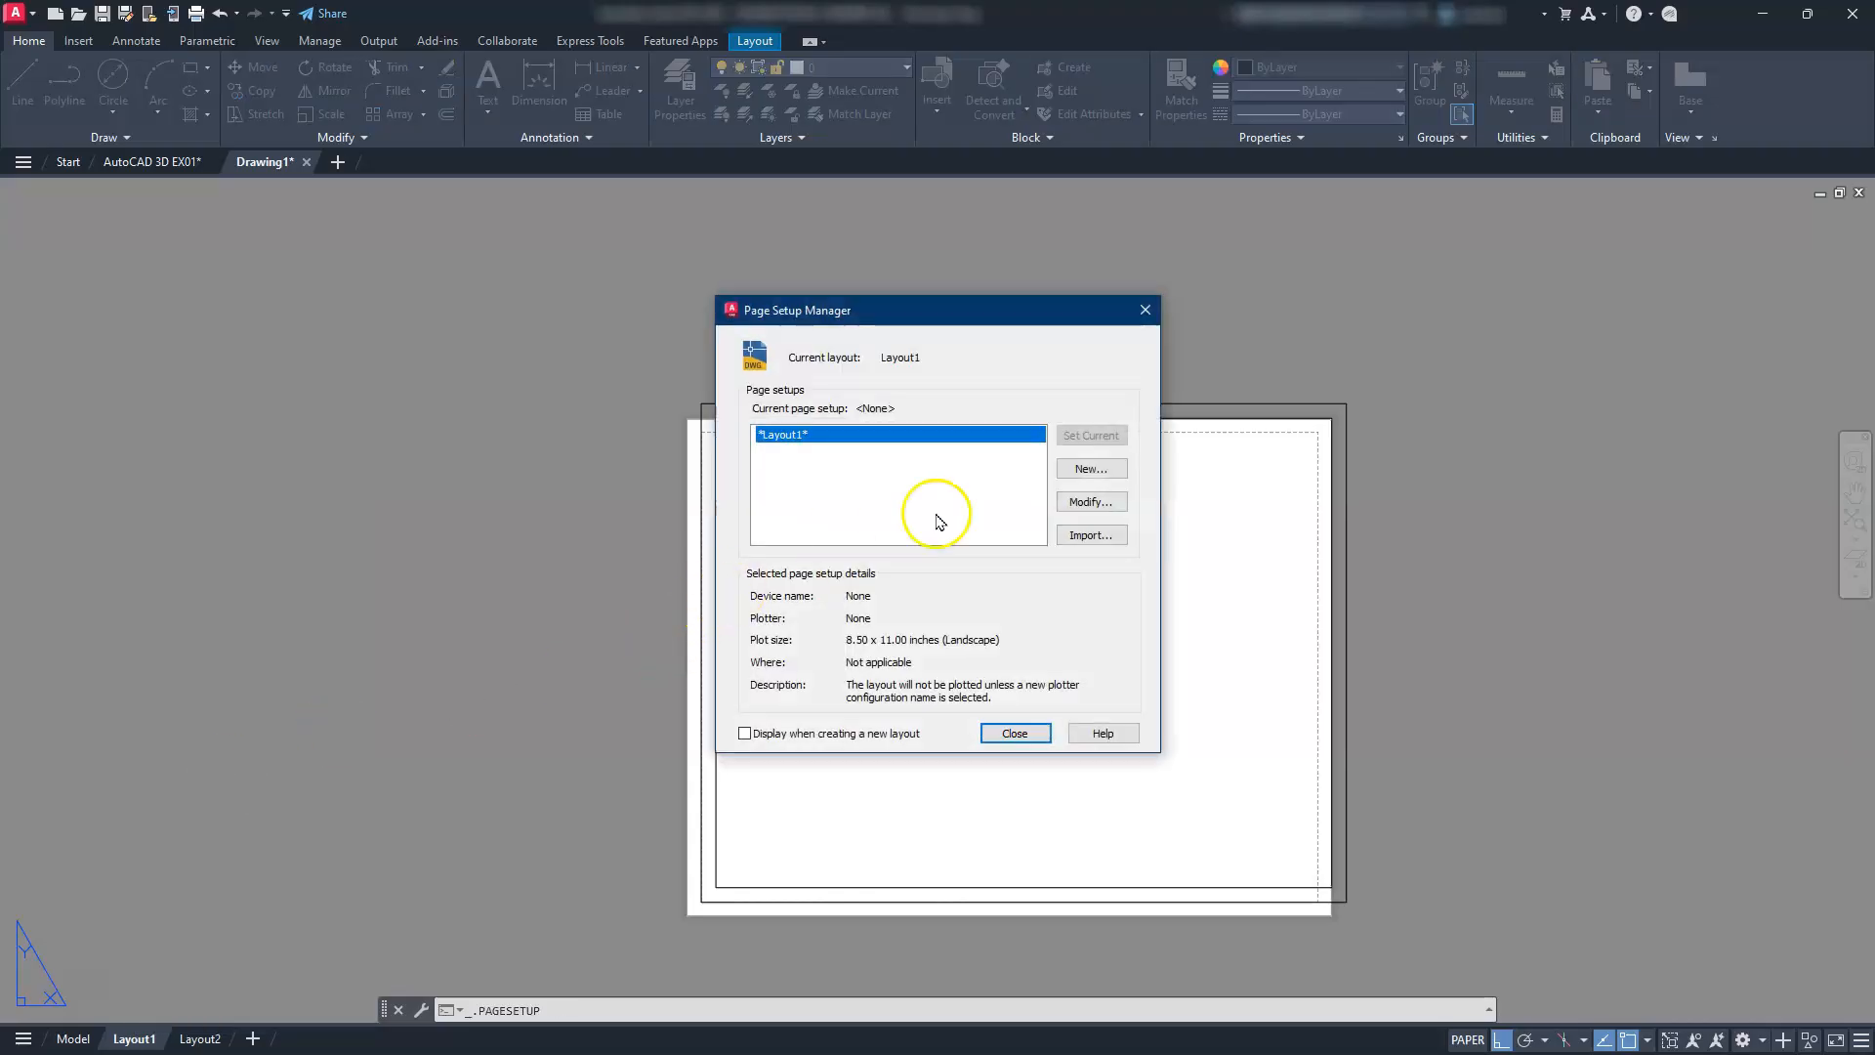
left_click(1091, 502)
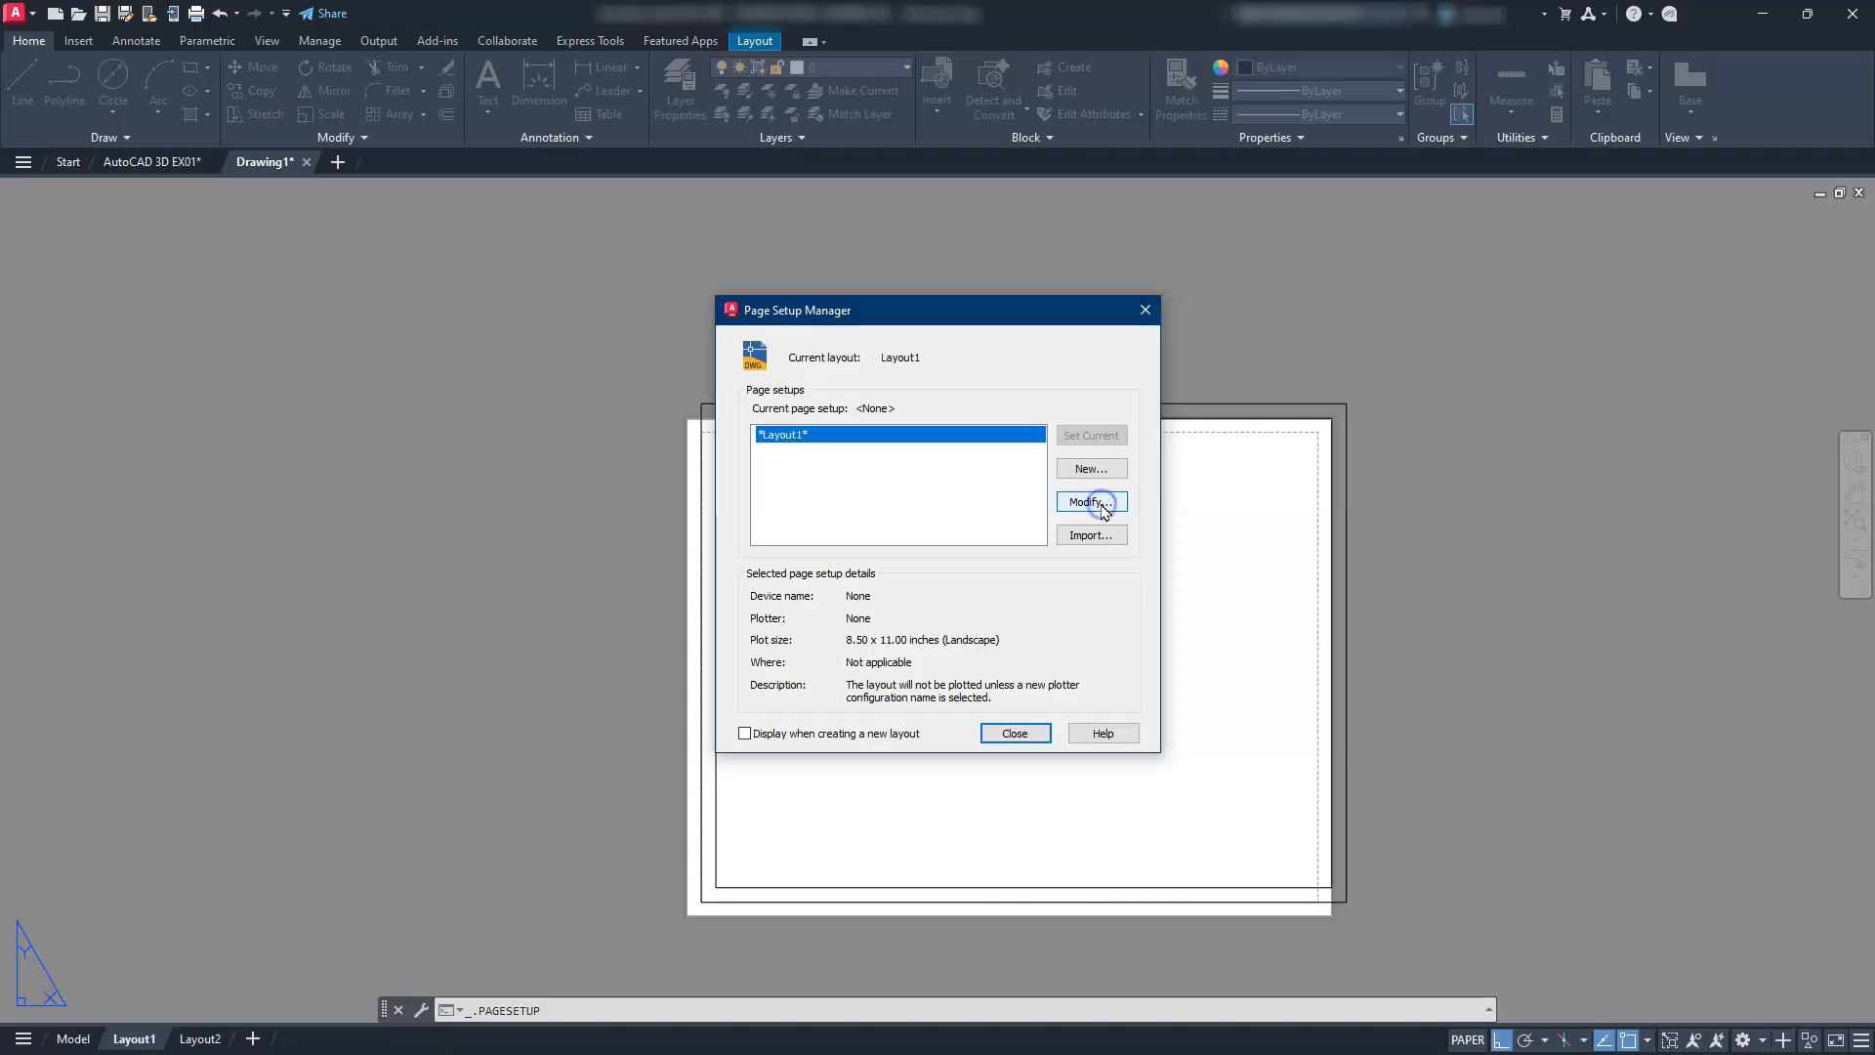
left_click(861, 394)
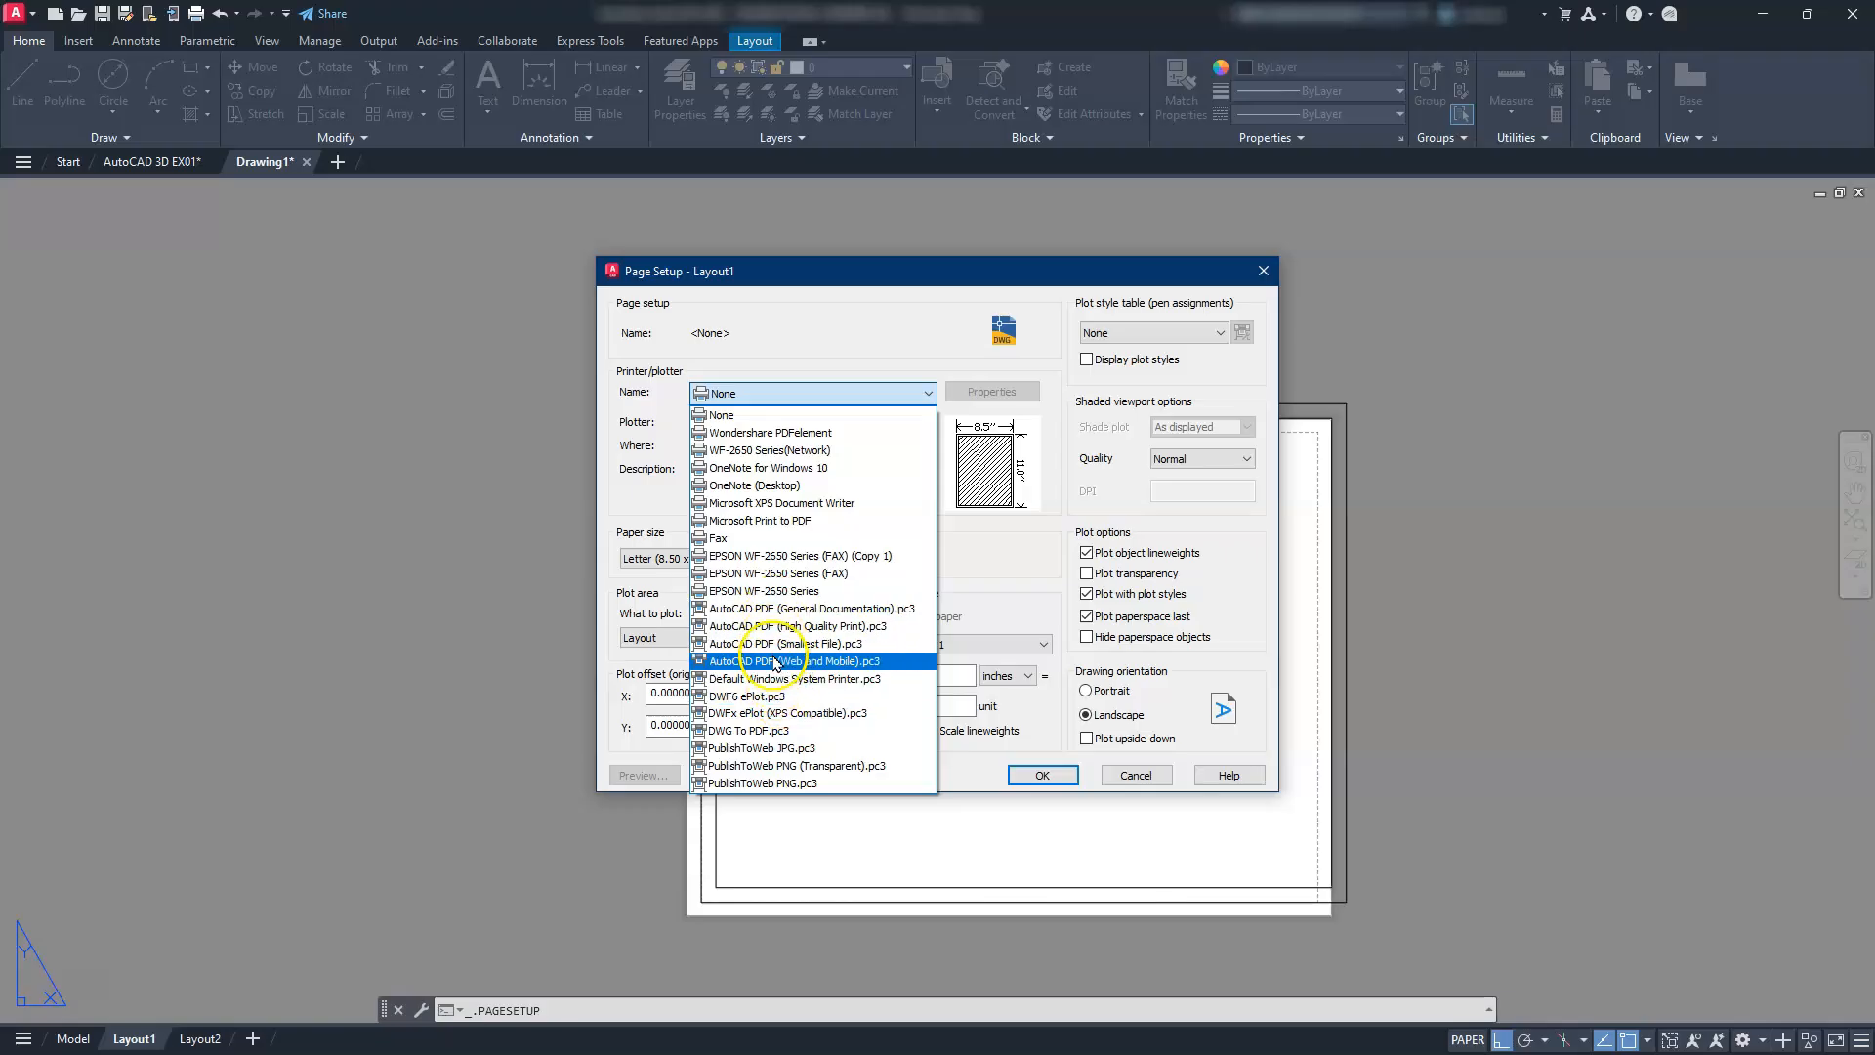
left_click(765, 732)
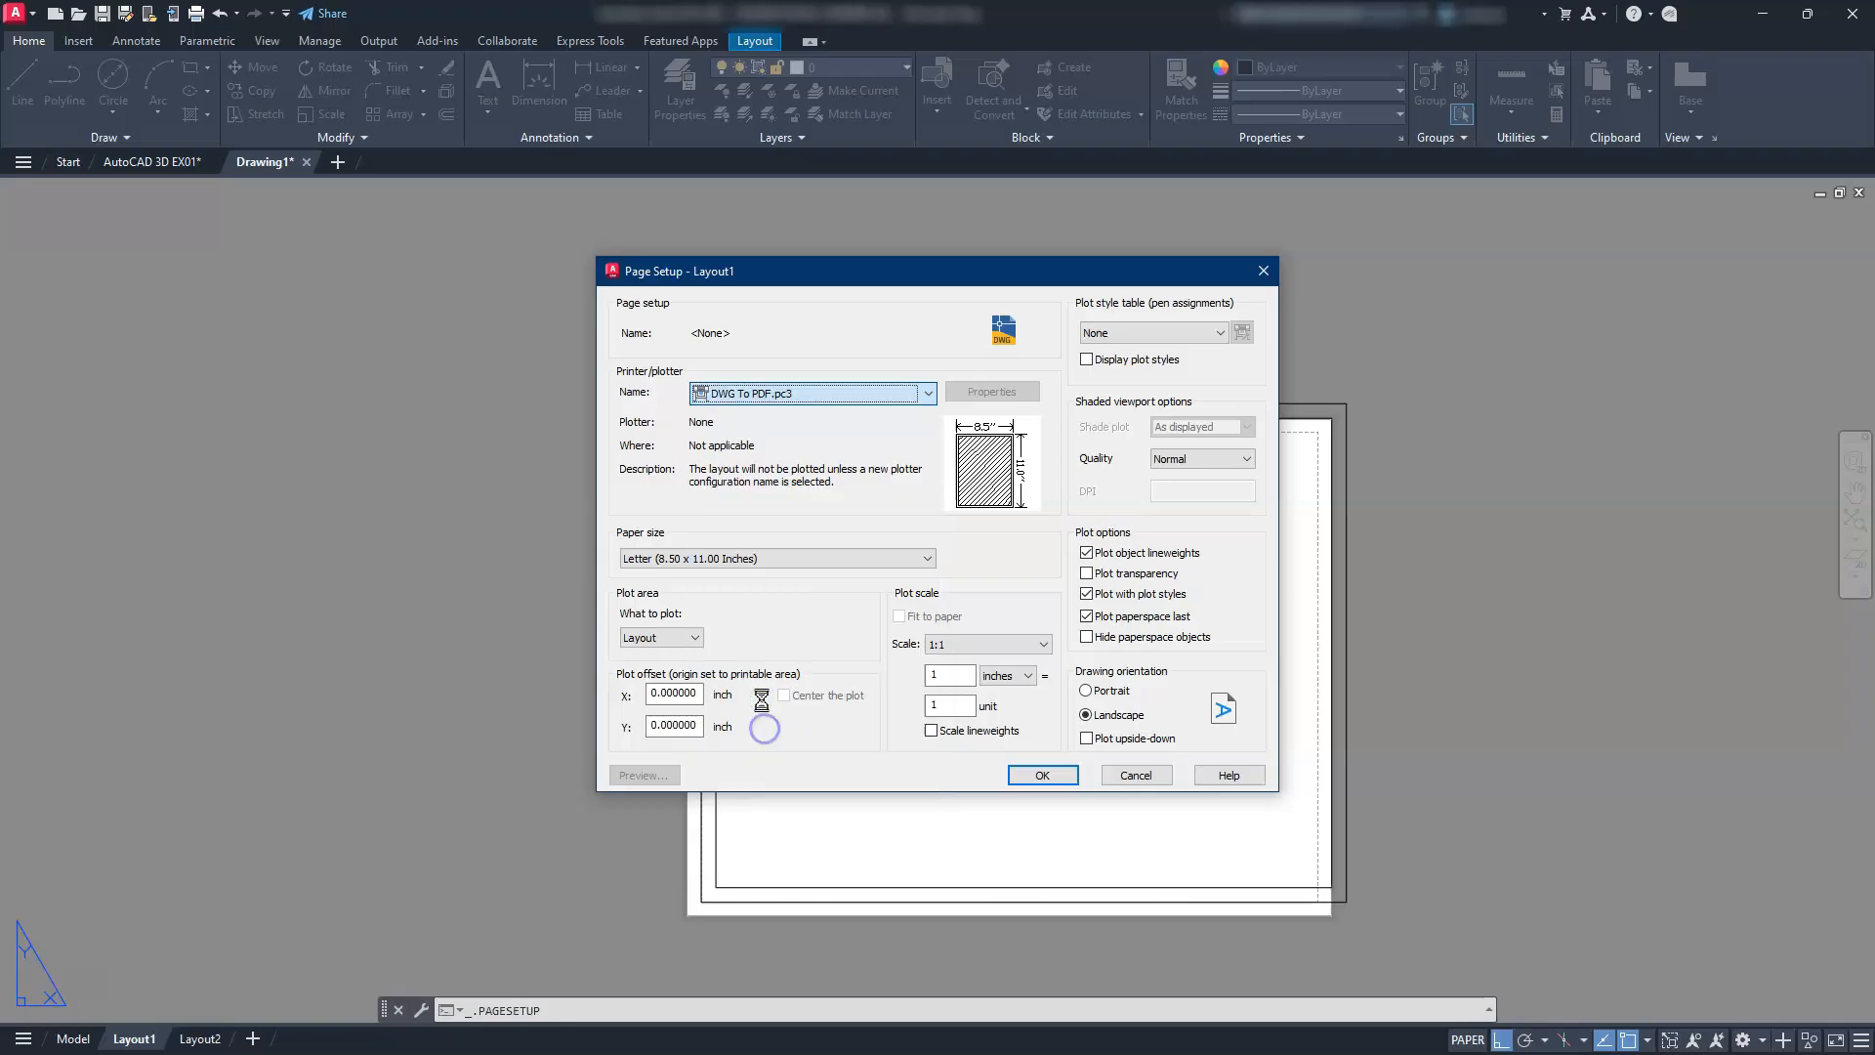
left_click(737, 560)
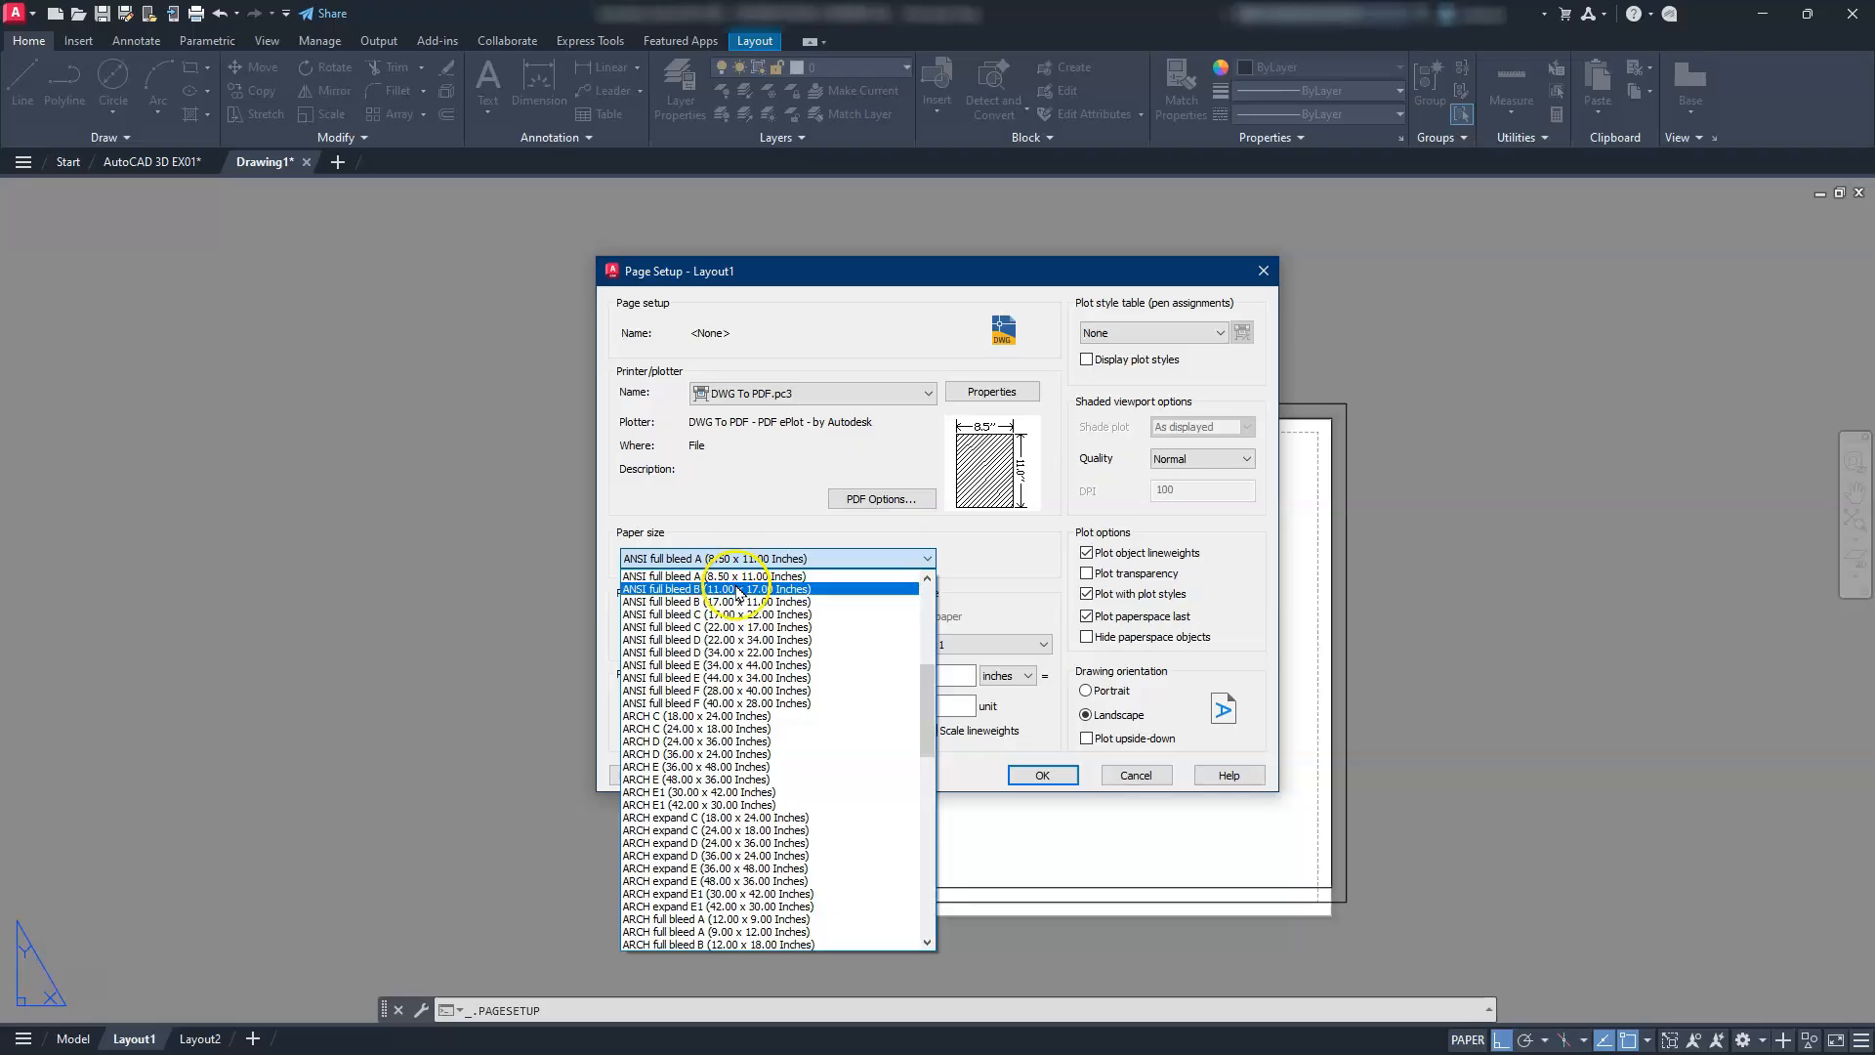
scroll(729, 625, "up", 1)
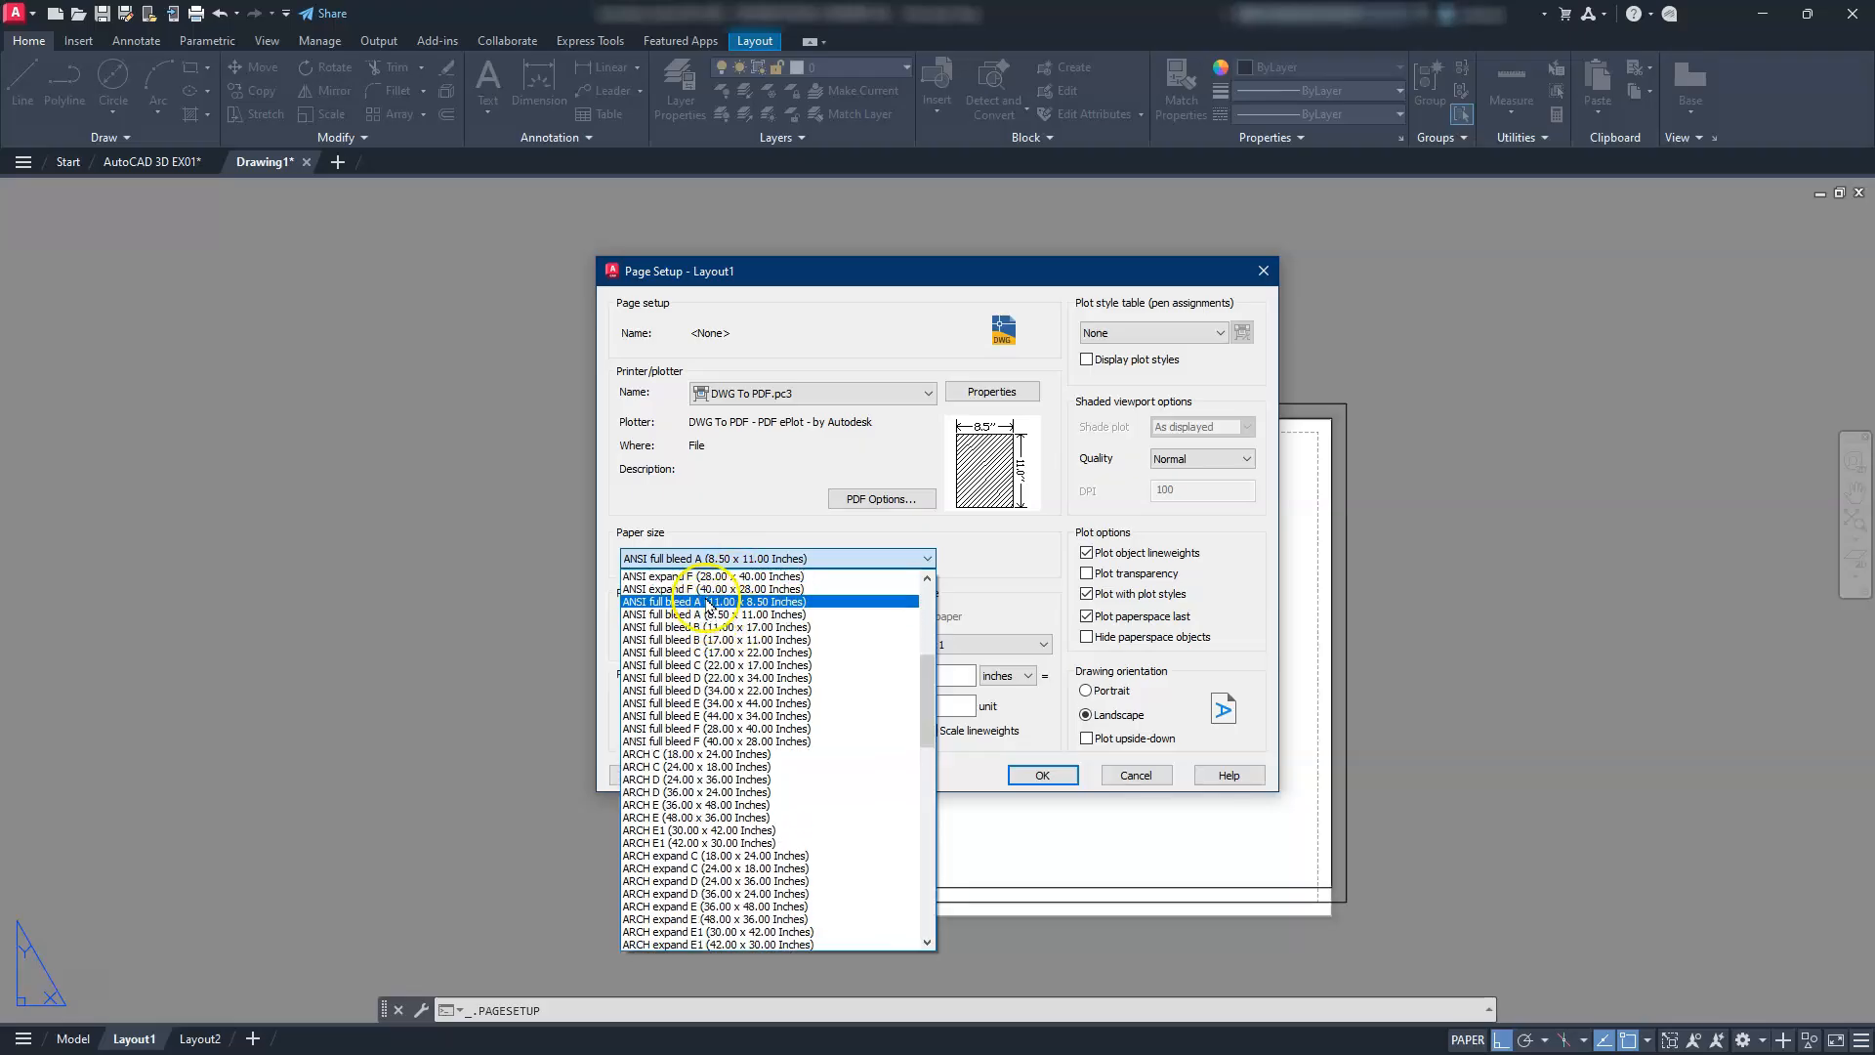
left_click(709, 602)
Set Layout1's plot area to Extents and center the plot on the paper
left_click(695, 640)
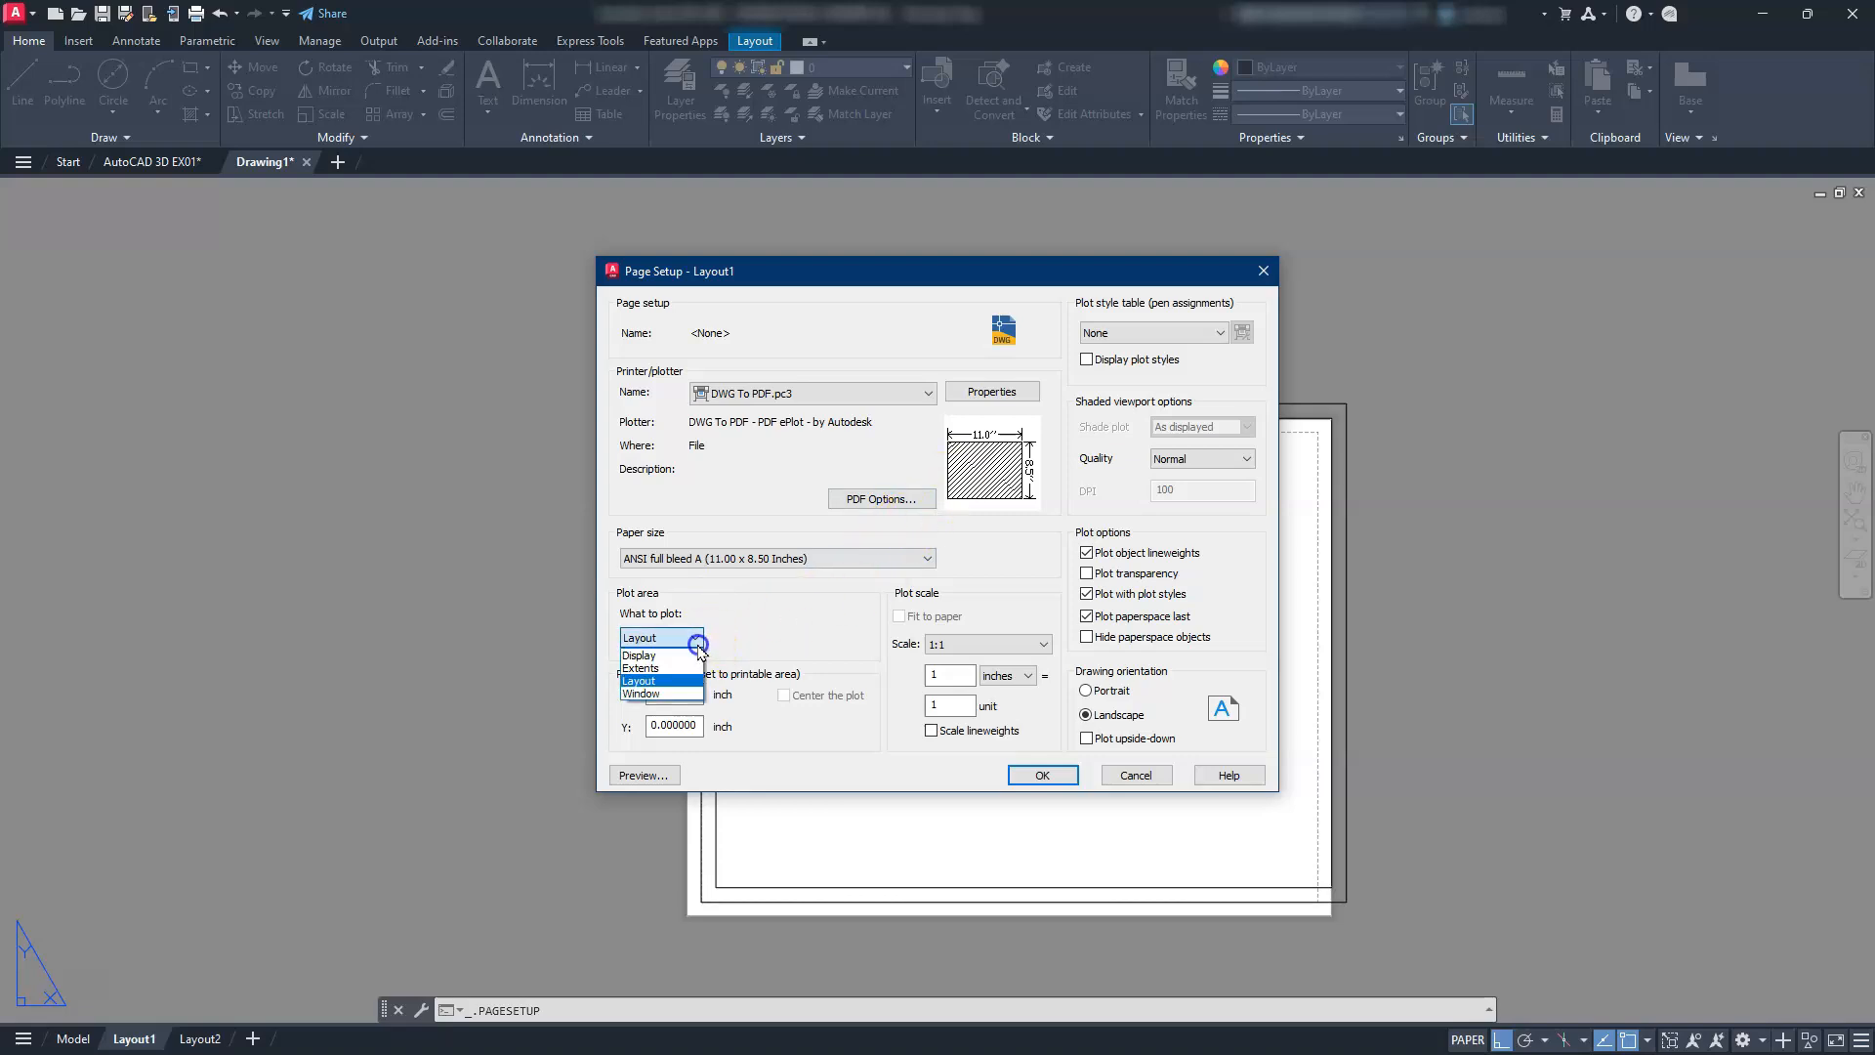
left_click(660, 669)
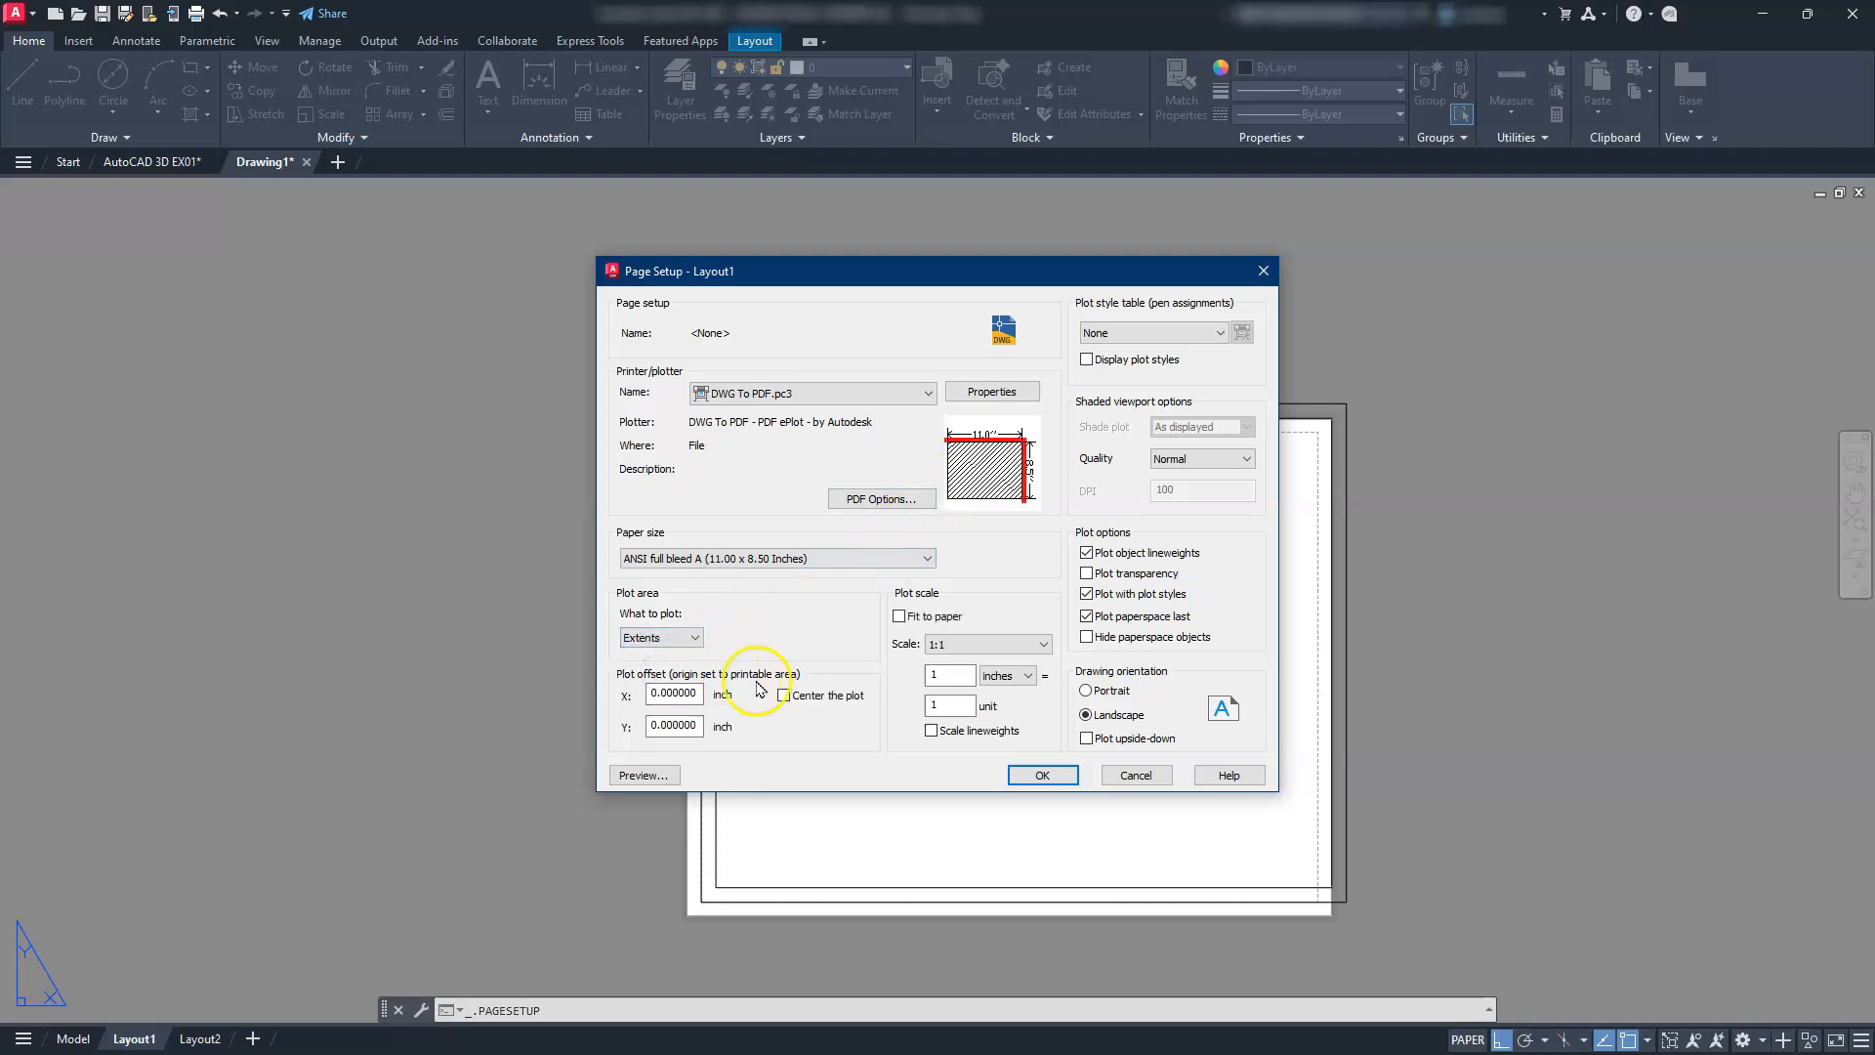
left_click(786, 697)
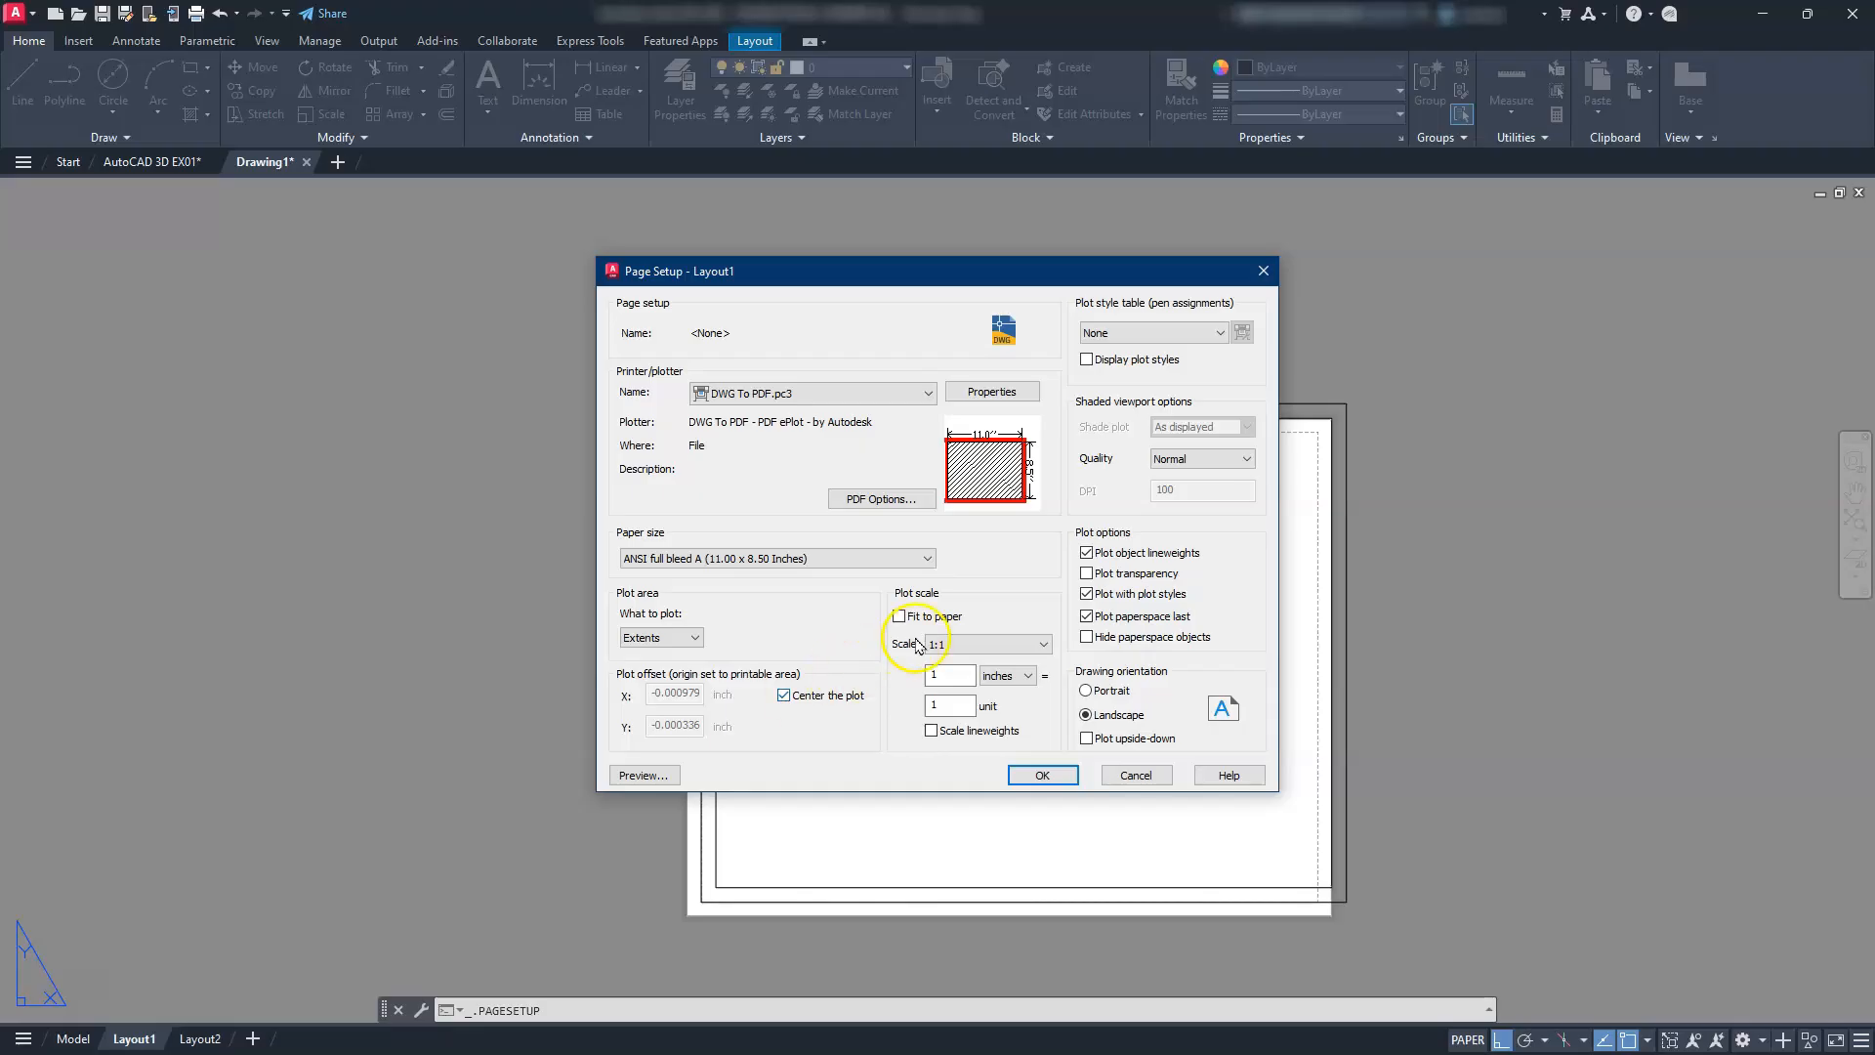
Assign the monochrome.ctb plot style table to Layout1's page setup and close the Page Setup Manager
left_click(1120, 334)
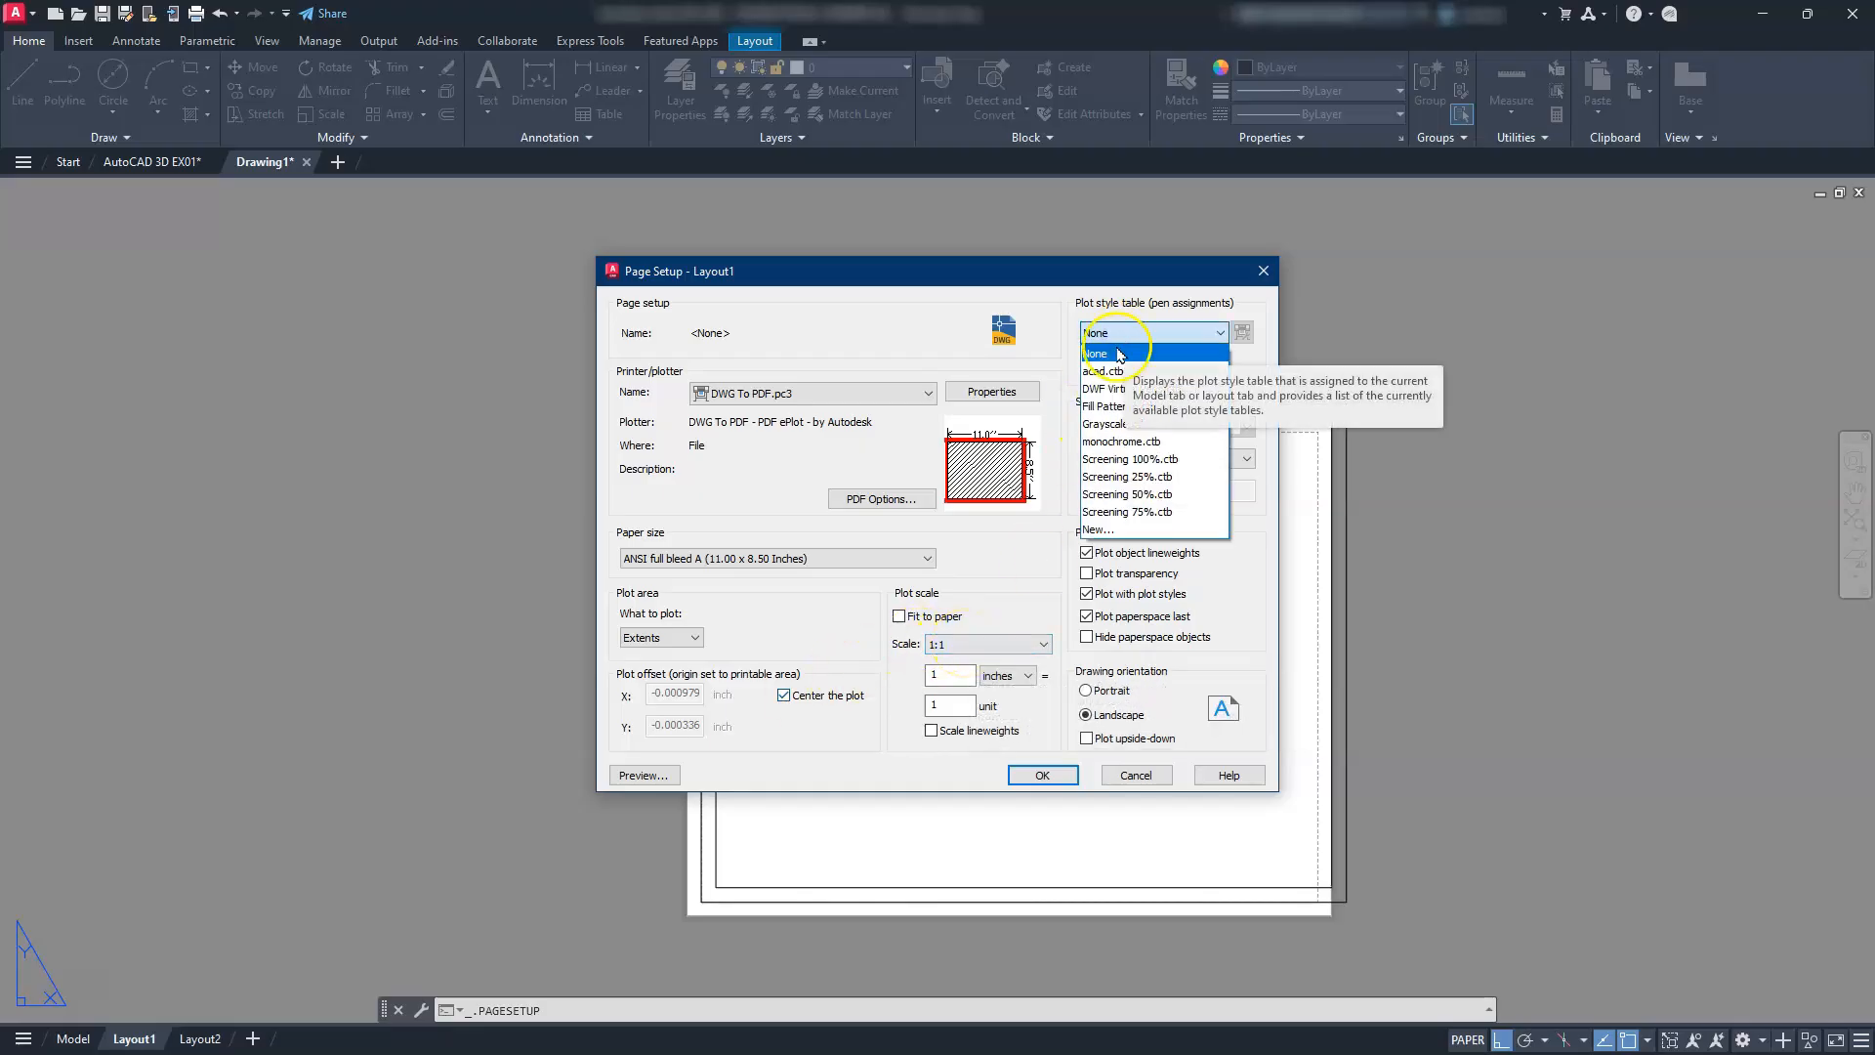
left_click(1105, 442)
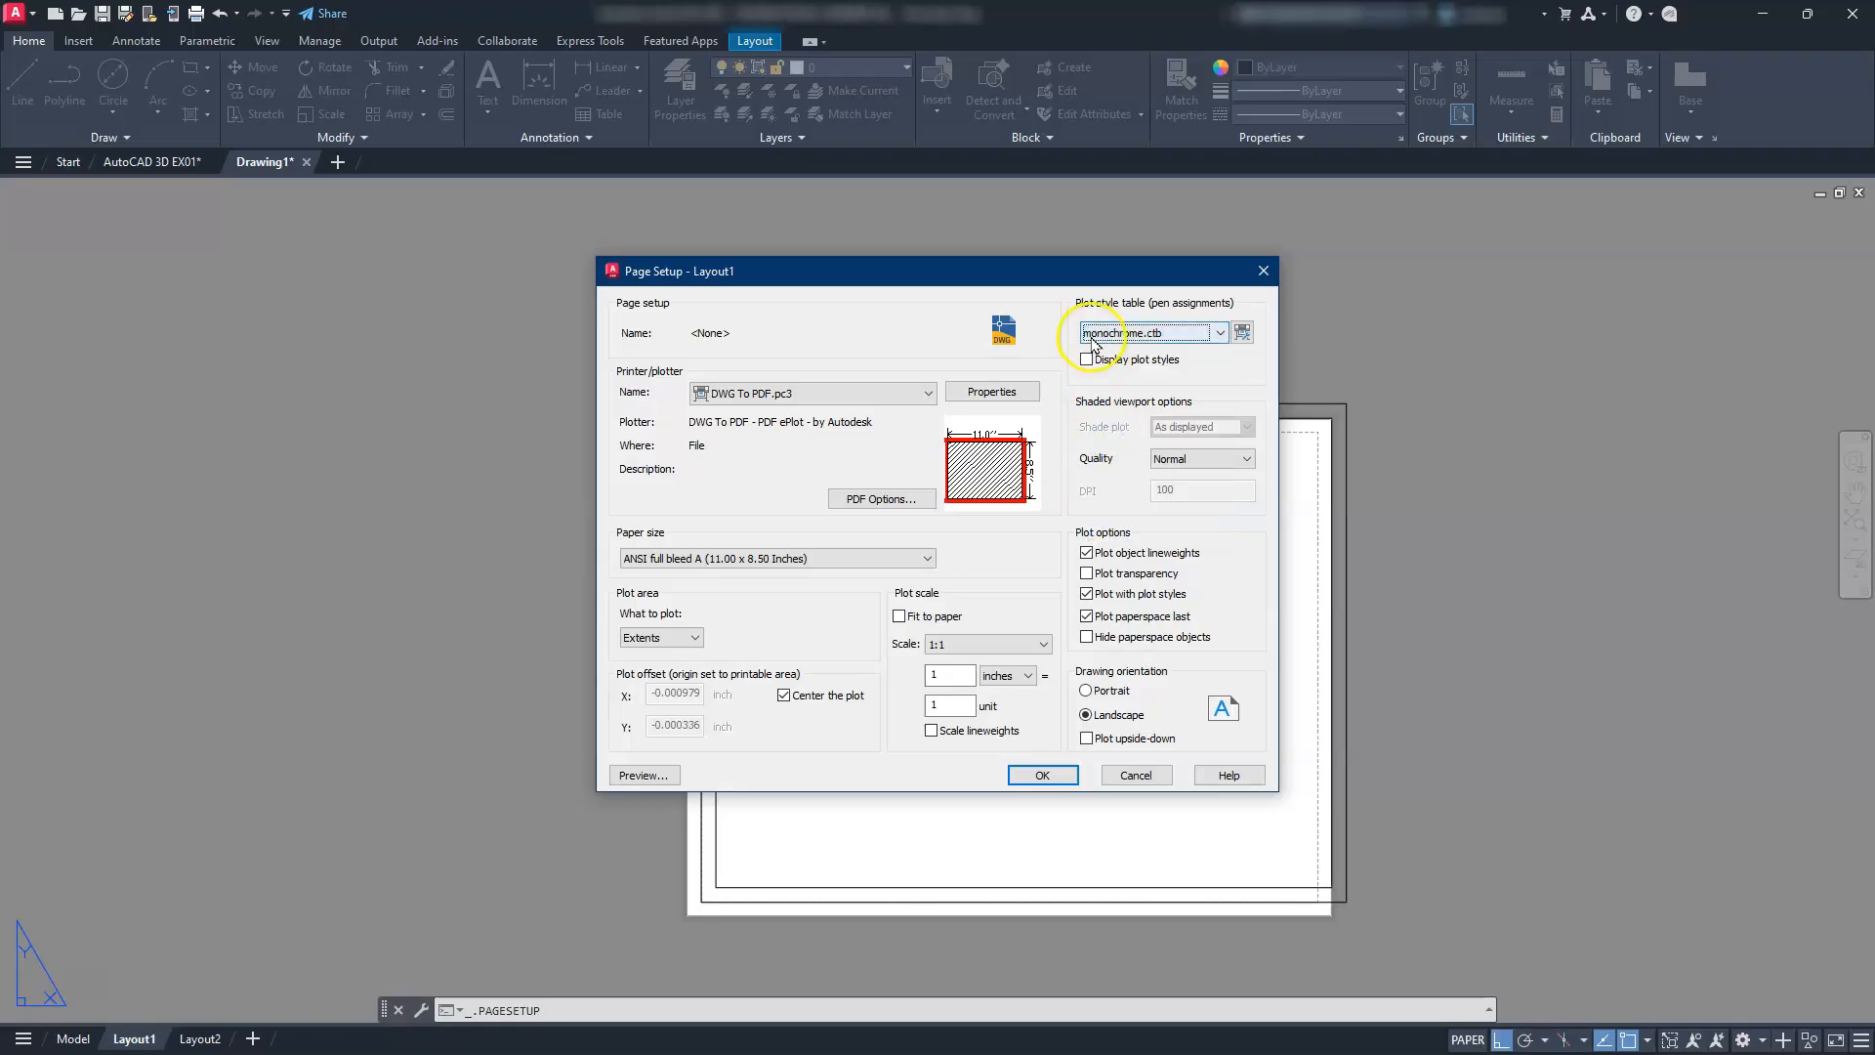
left_click(1045, 773)
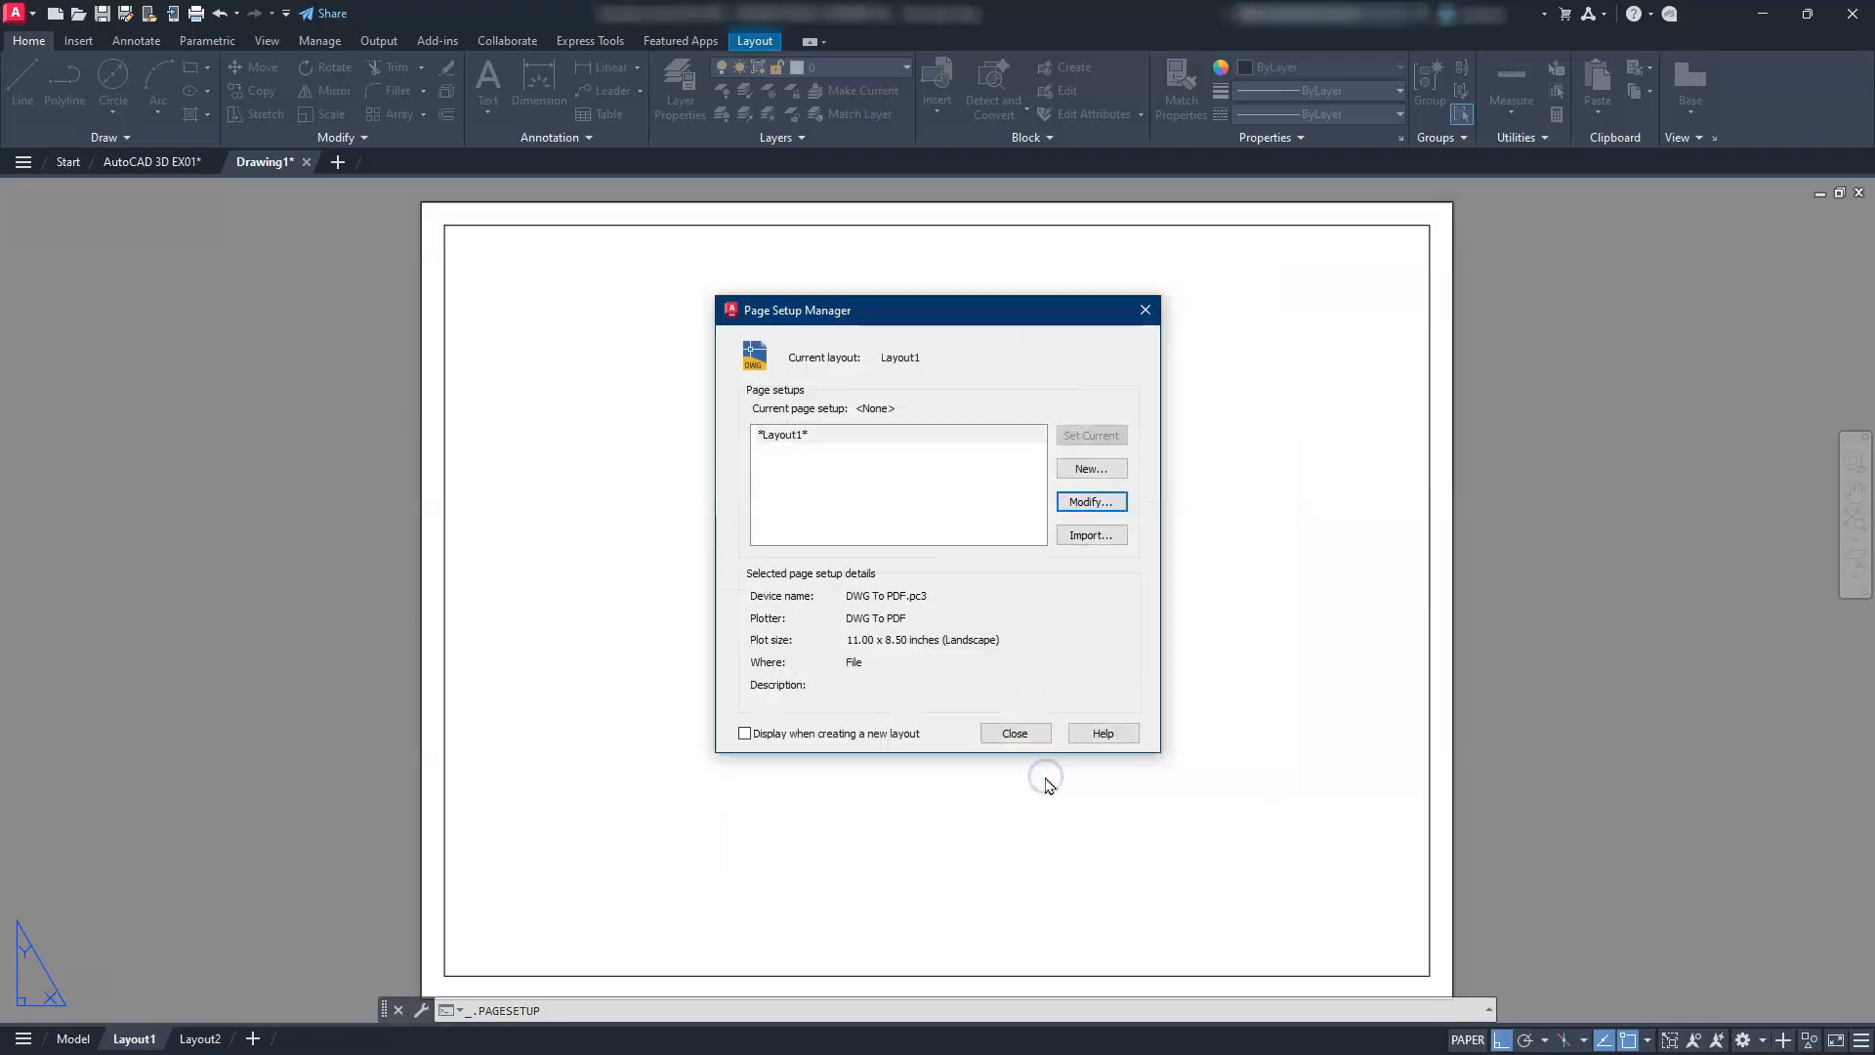
left_click(1014, 731)
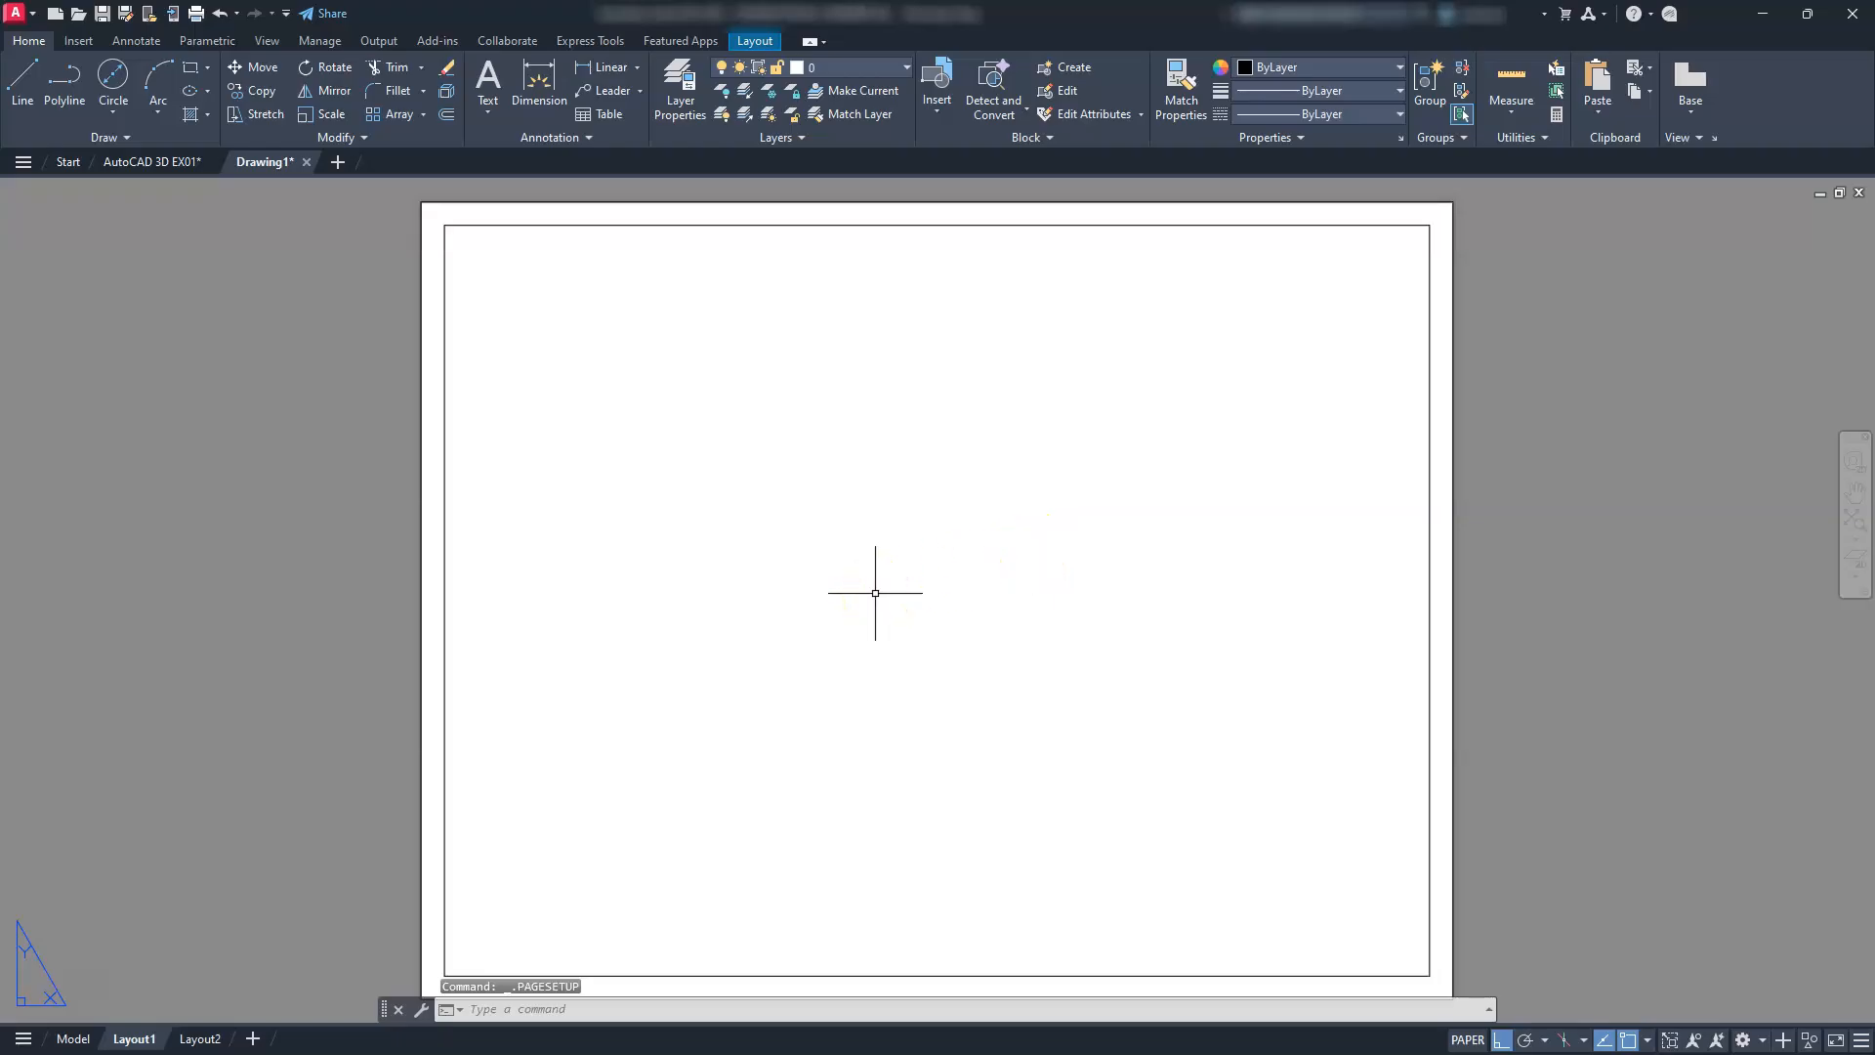
Create a base view from model space and place the front view in the lower-left area of the sheet
left_click(757, 42)
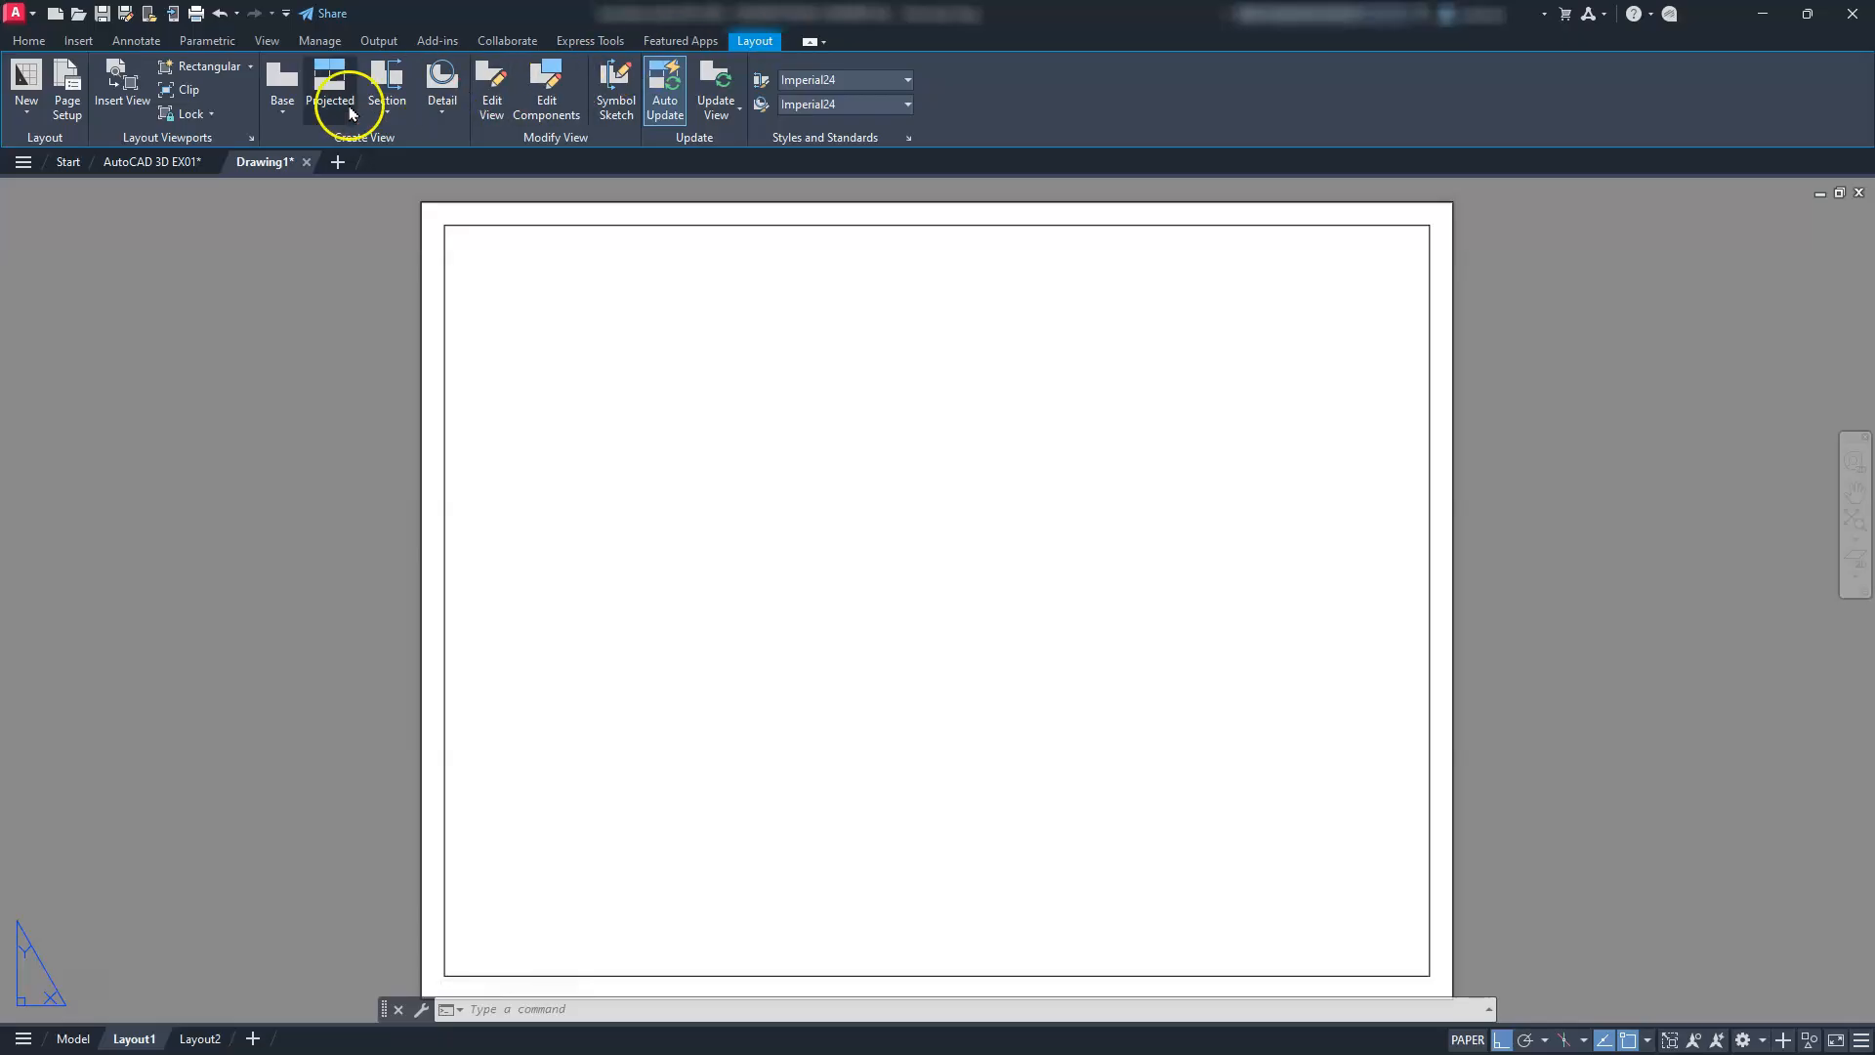
left_click(285, 113)
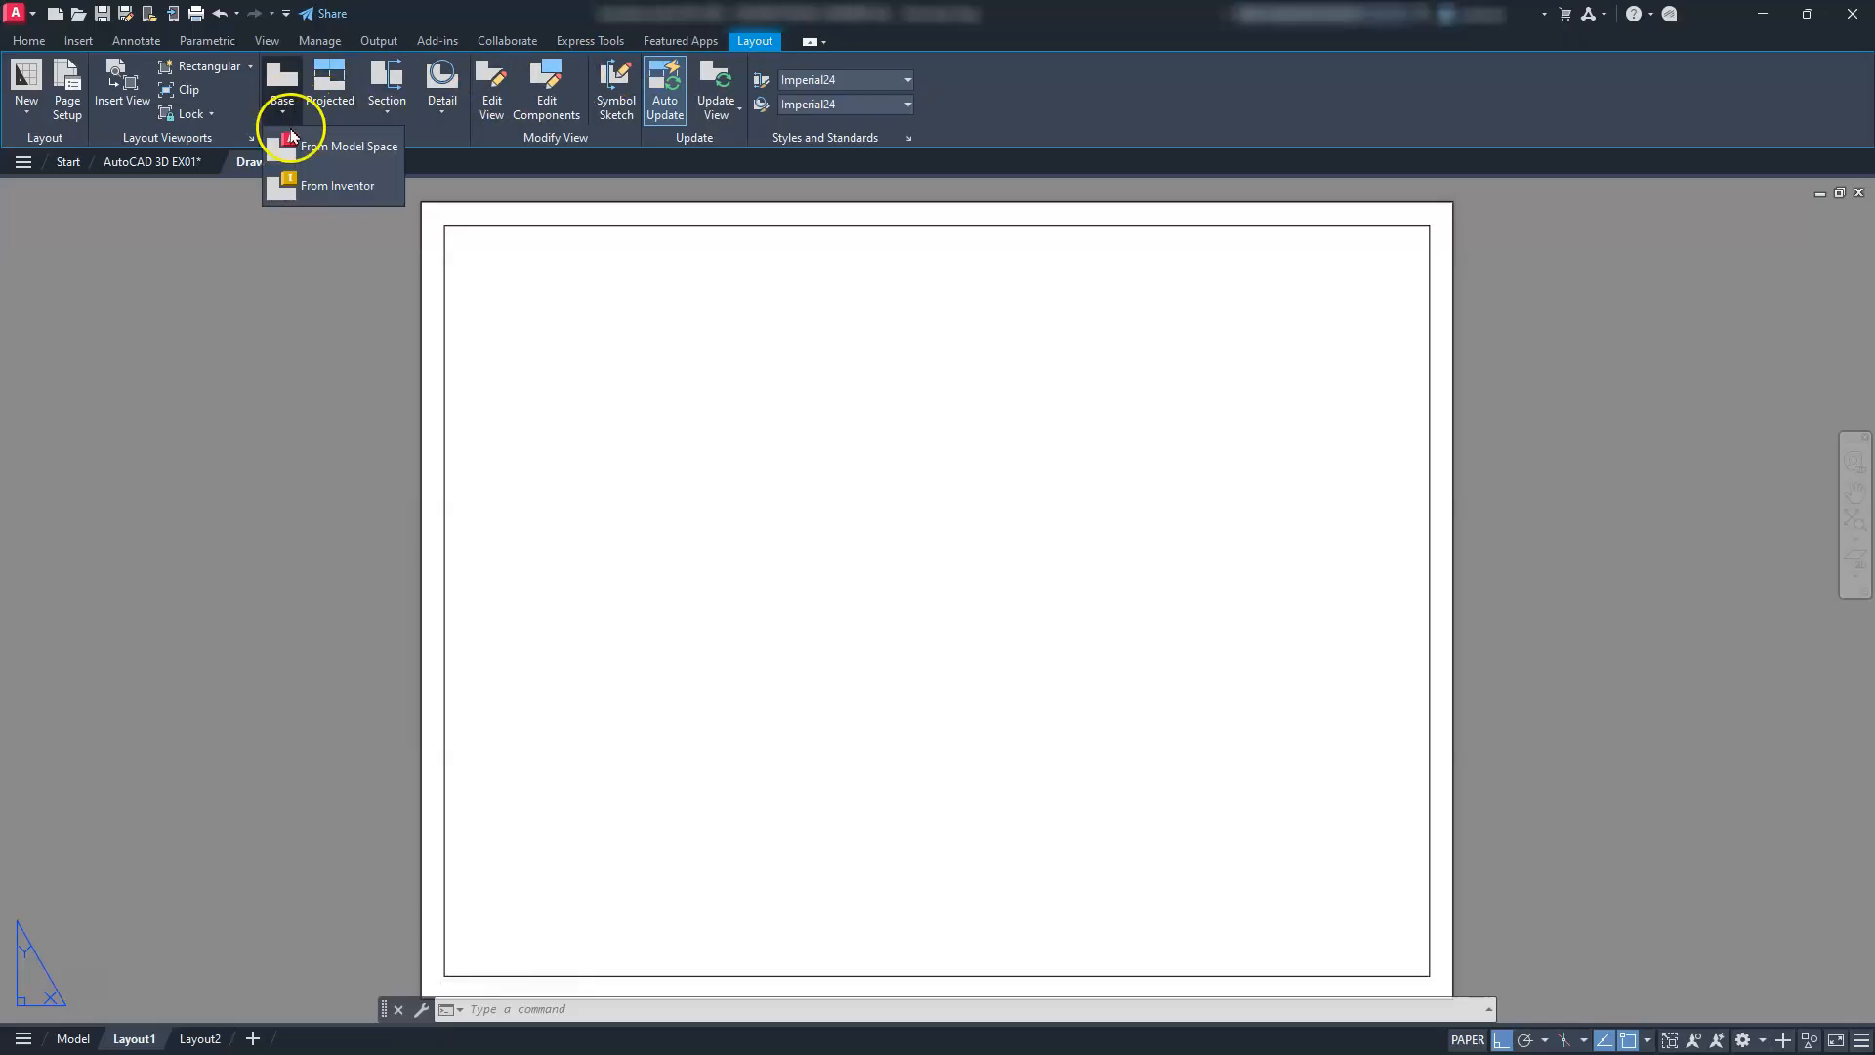
left_click(327, 146)
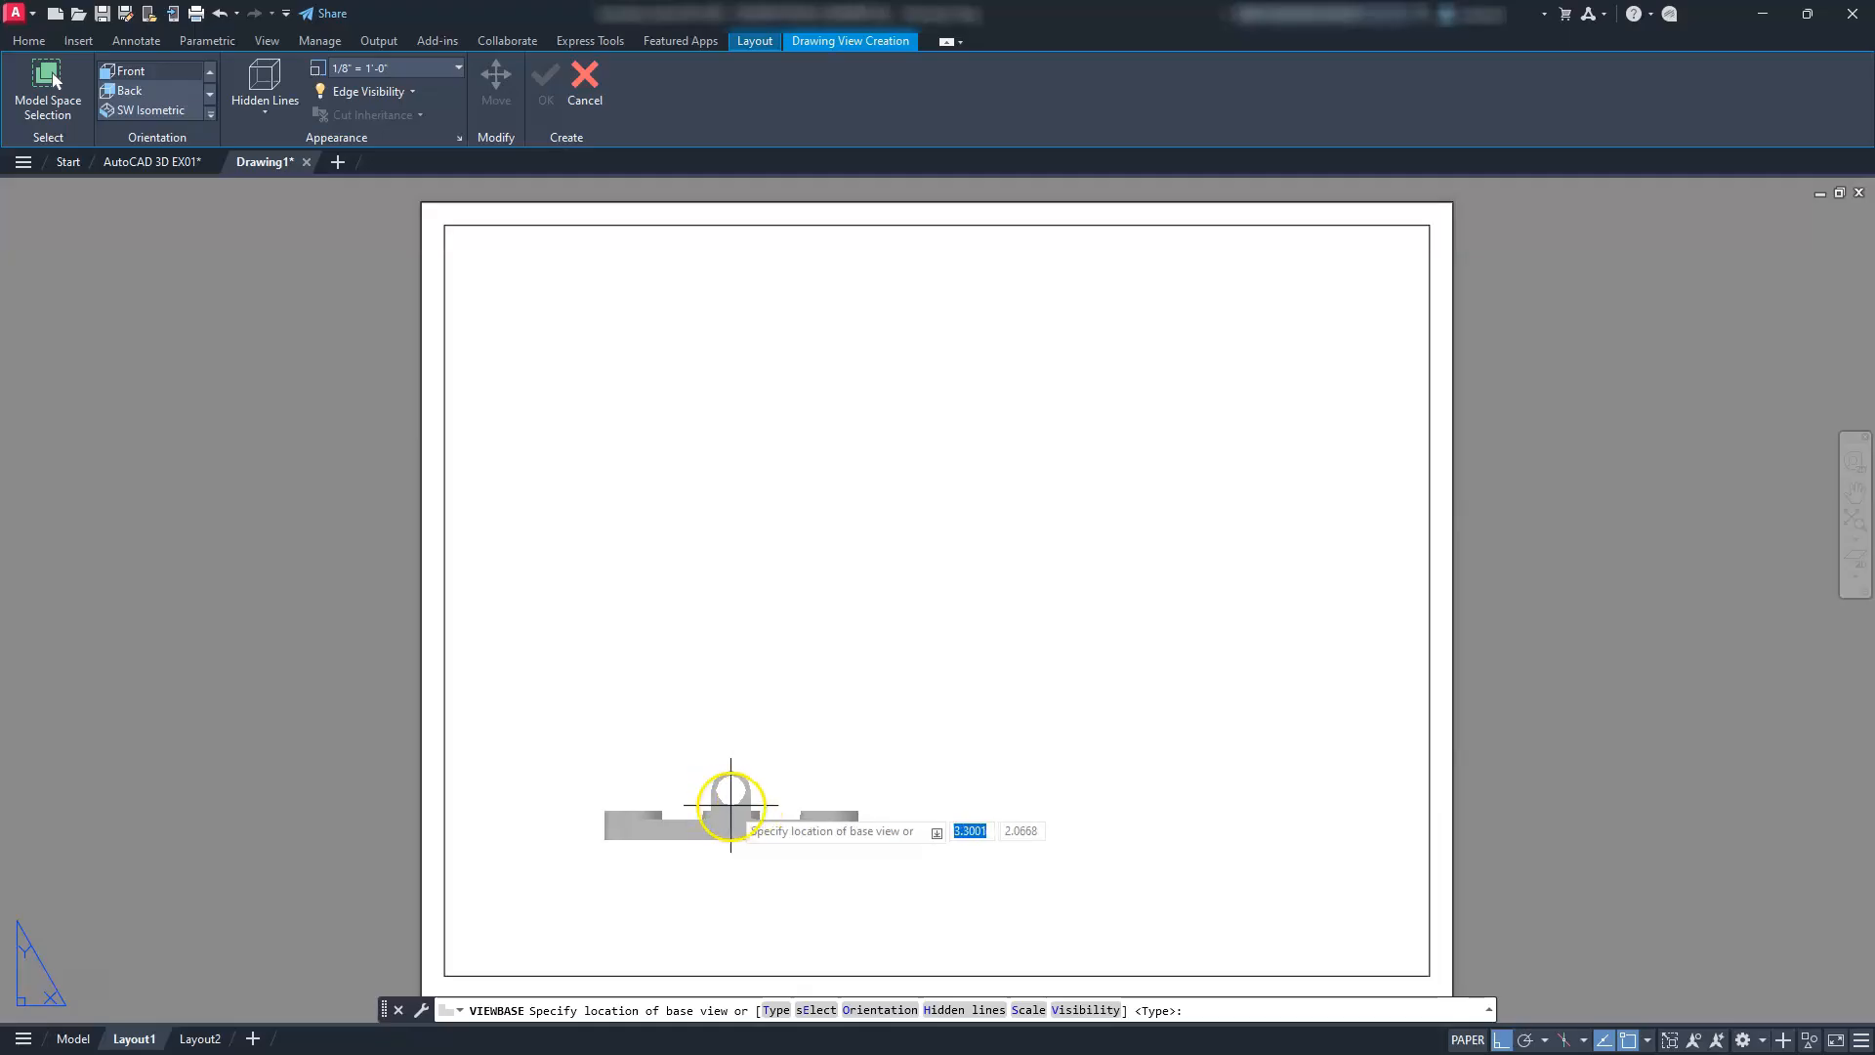
left_click(724, 803)
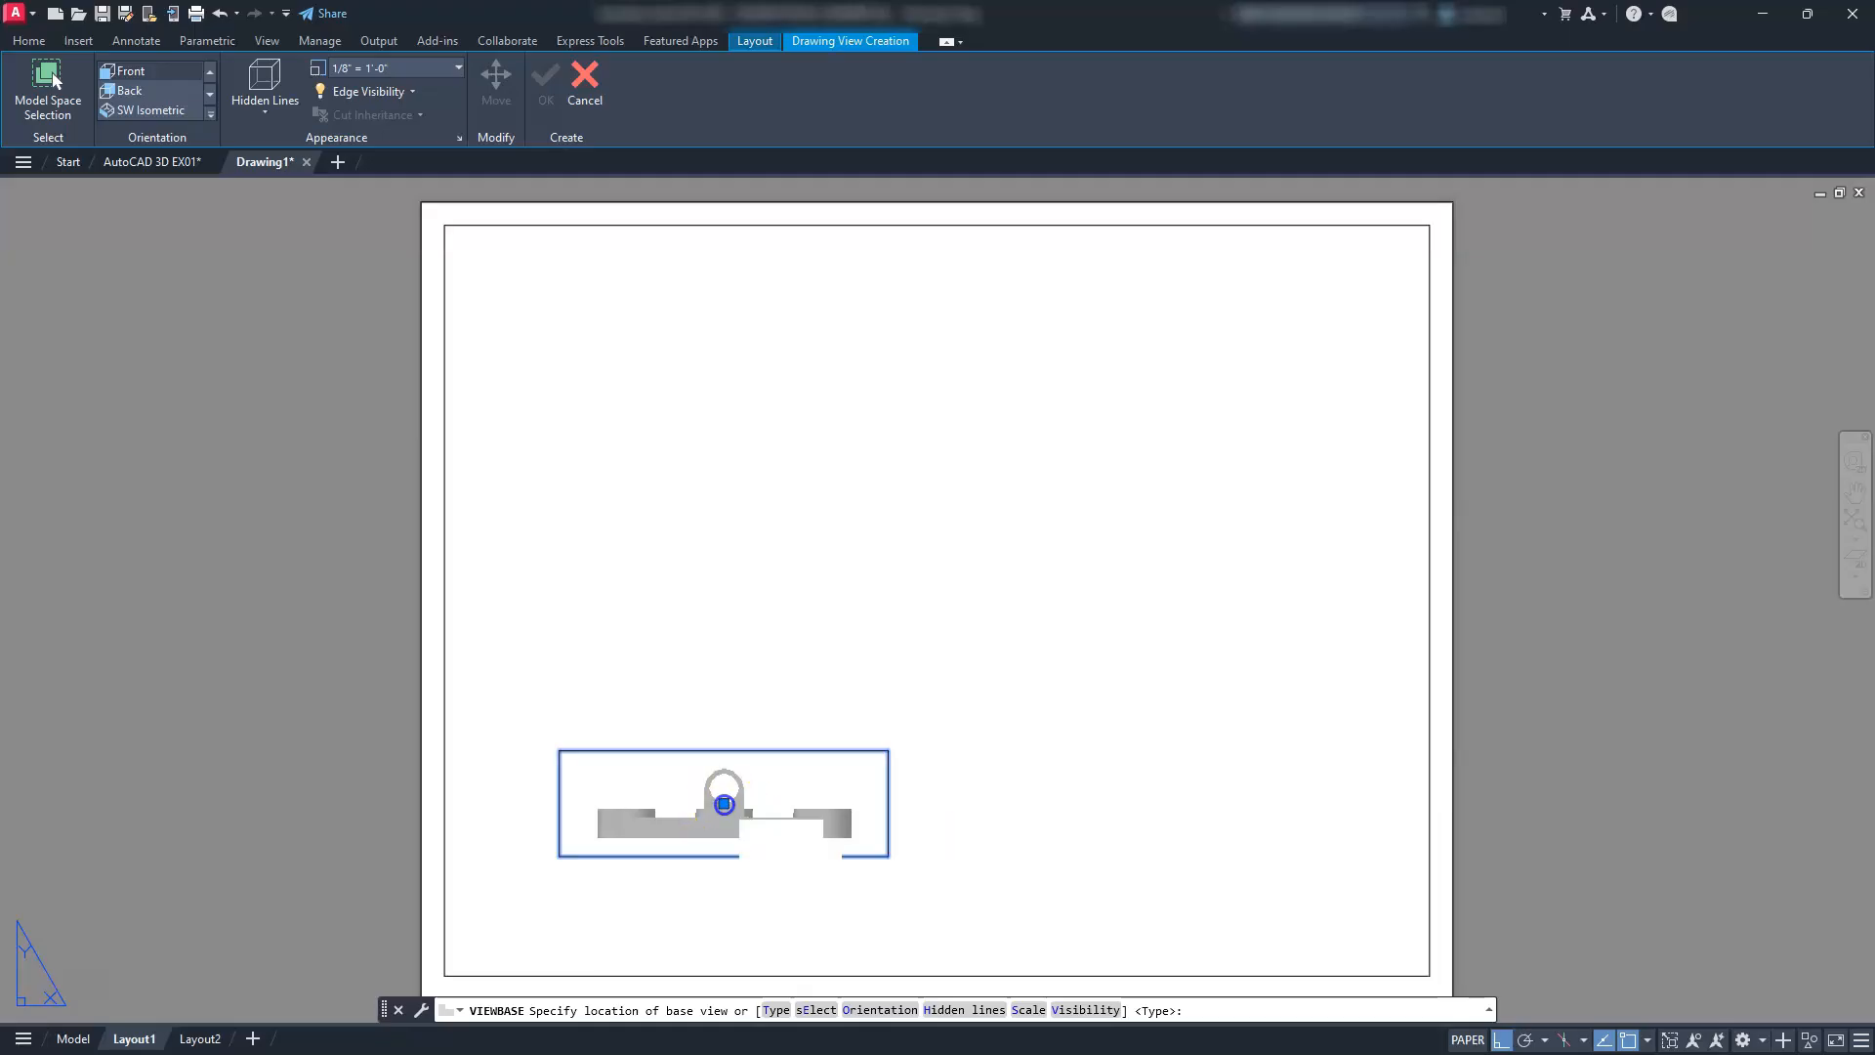
key("Return")
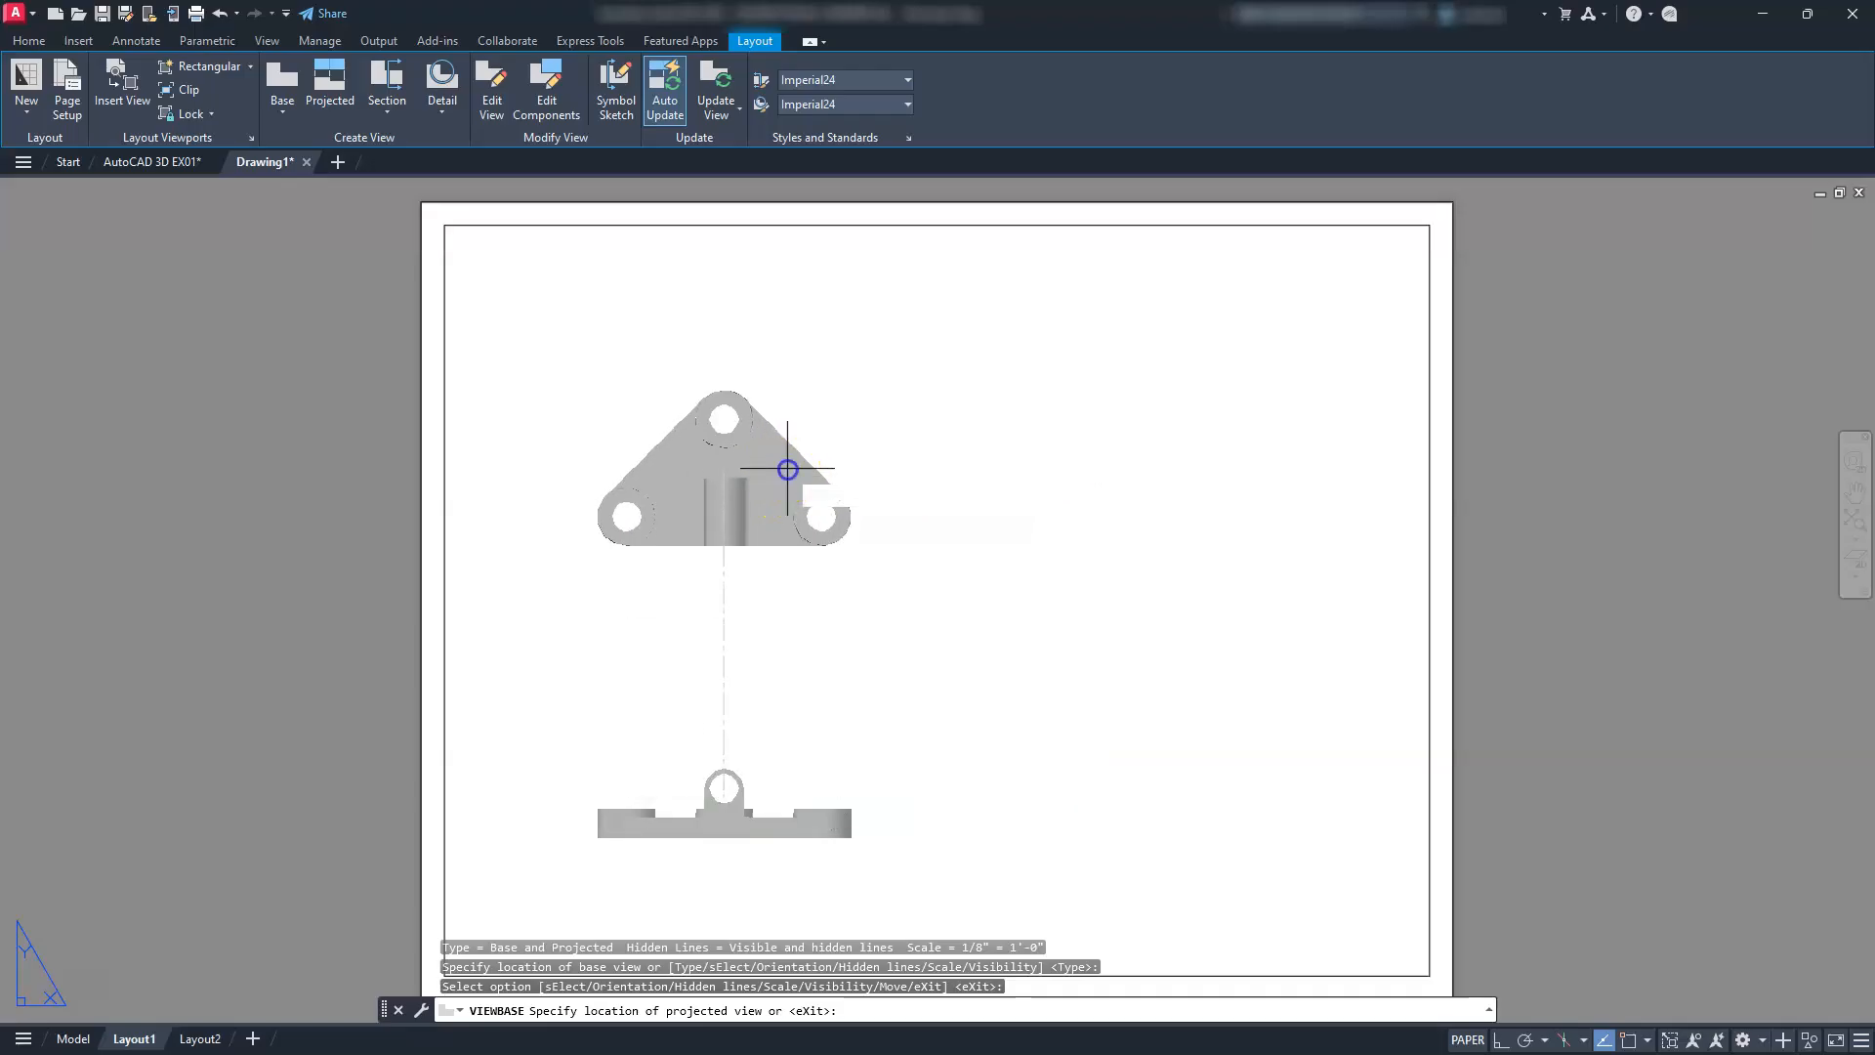
Place projected views of the bracket: top view above the base view, side view beside it, and isometric view at the sheet's upper right
left_click(793, 468)
left_click(1187, 816)
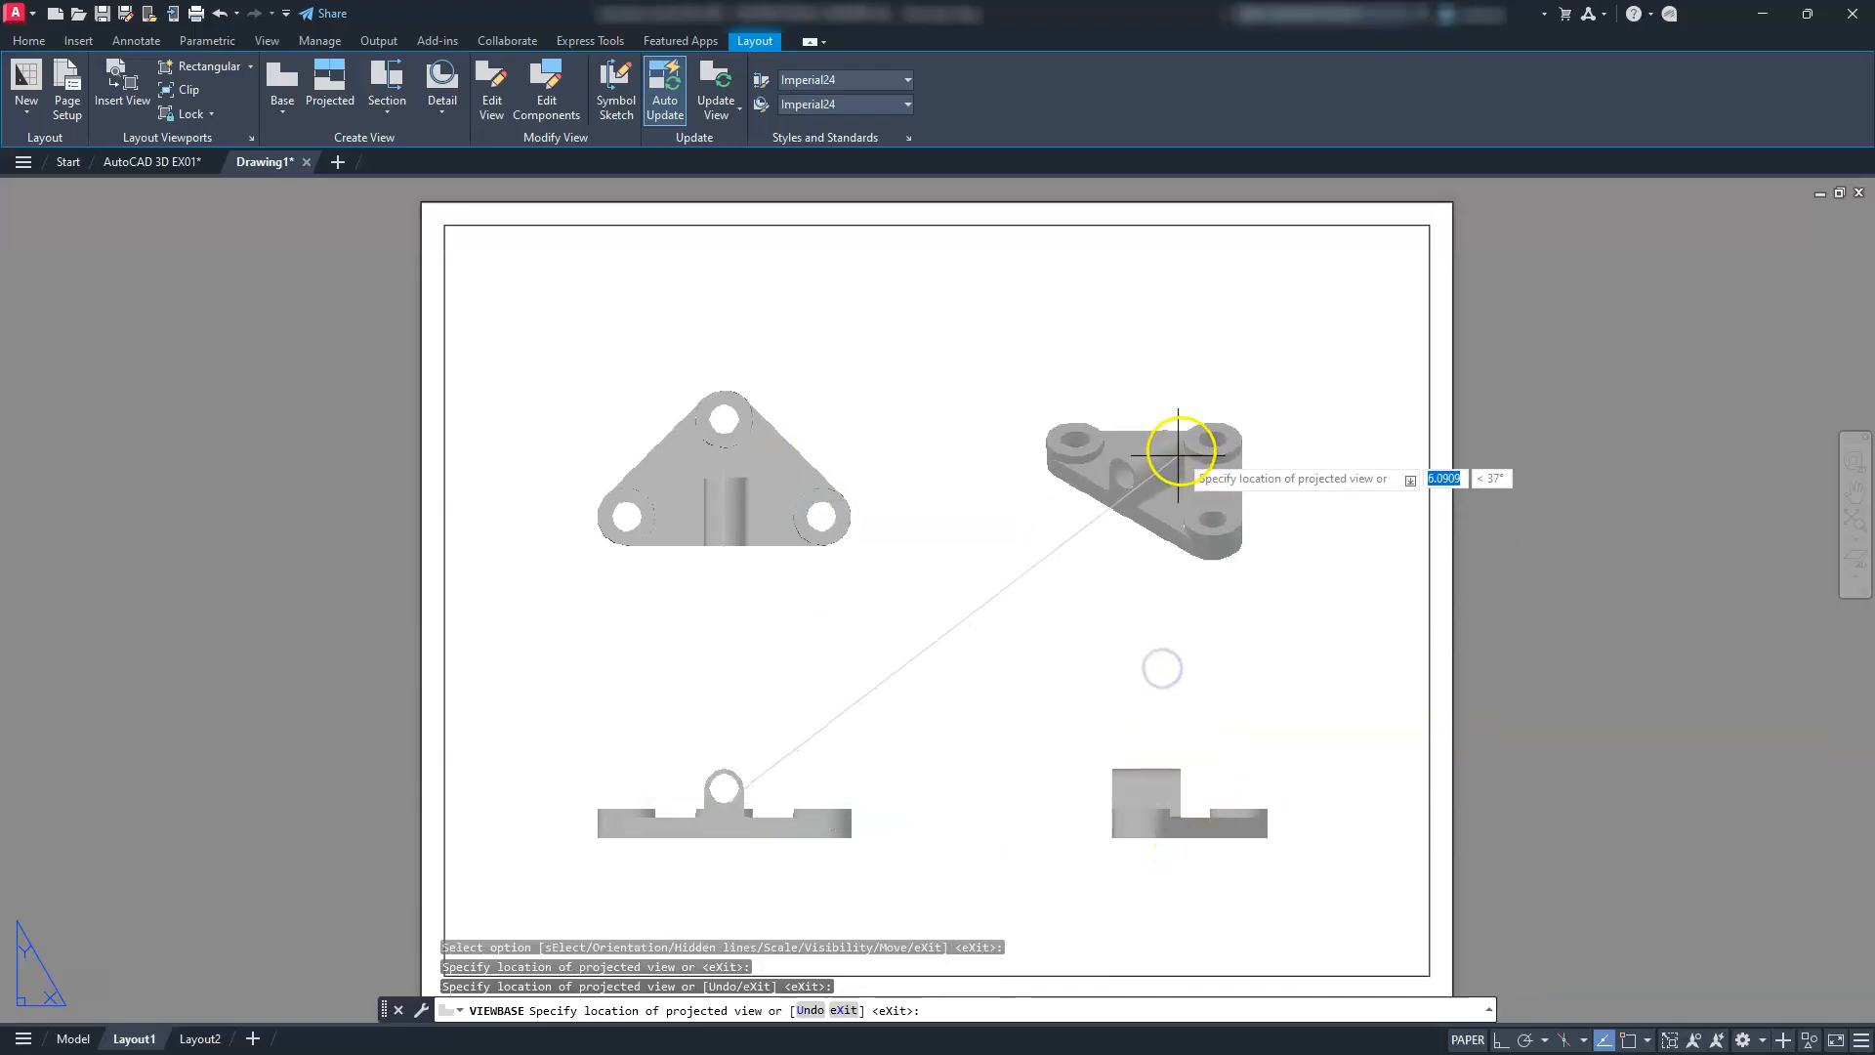
left_click(1185, 441)
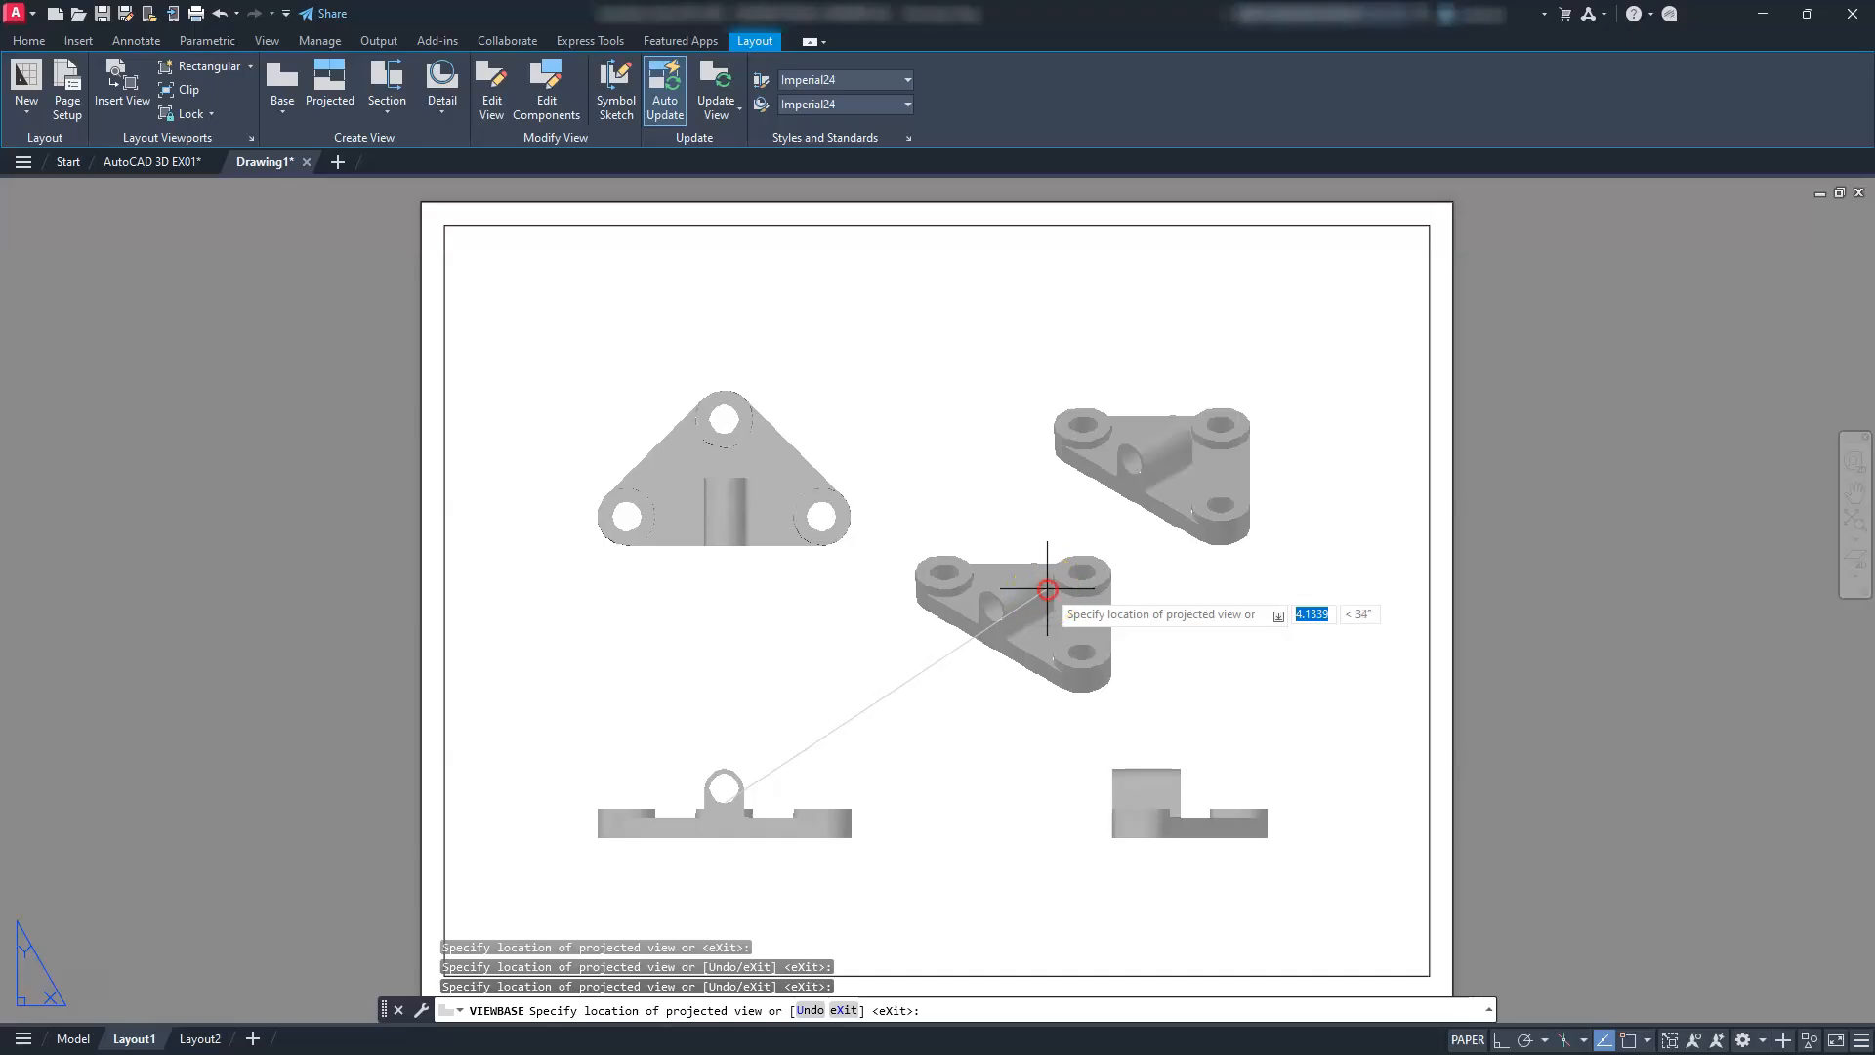
right_click(1048, 590)
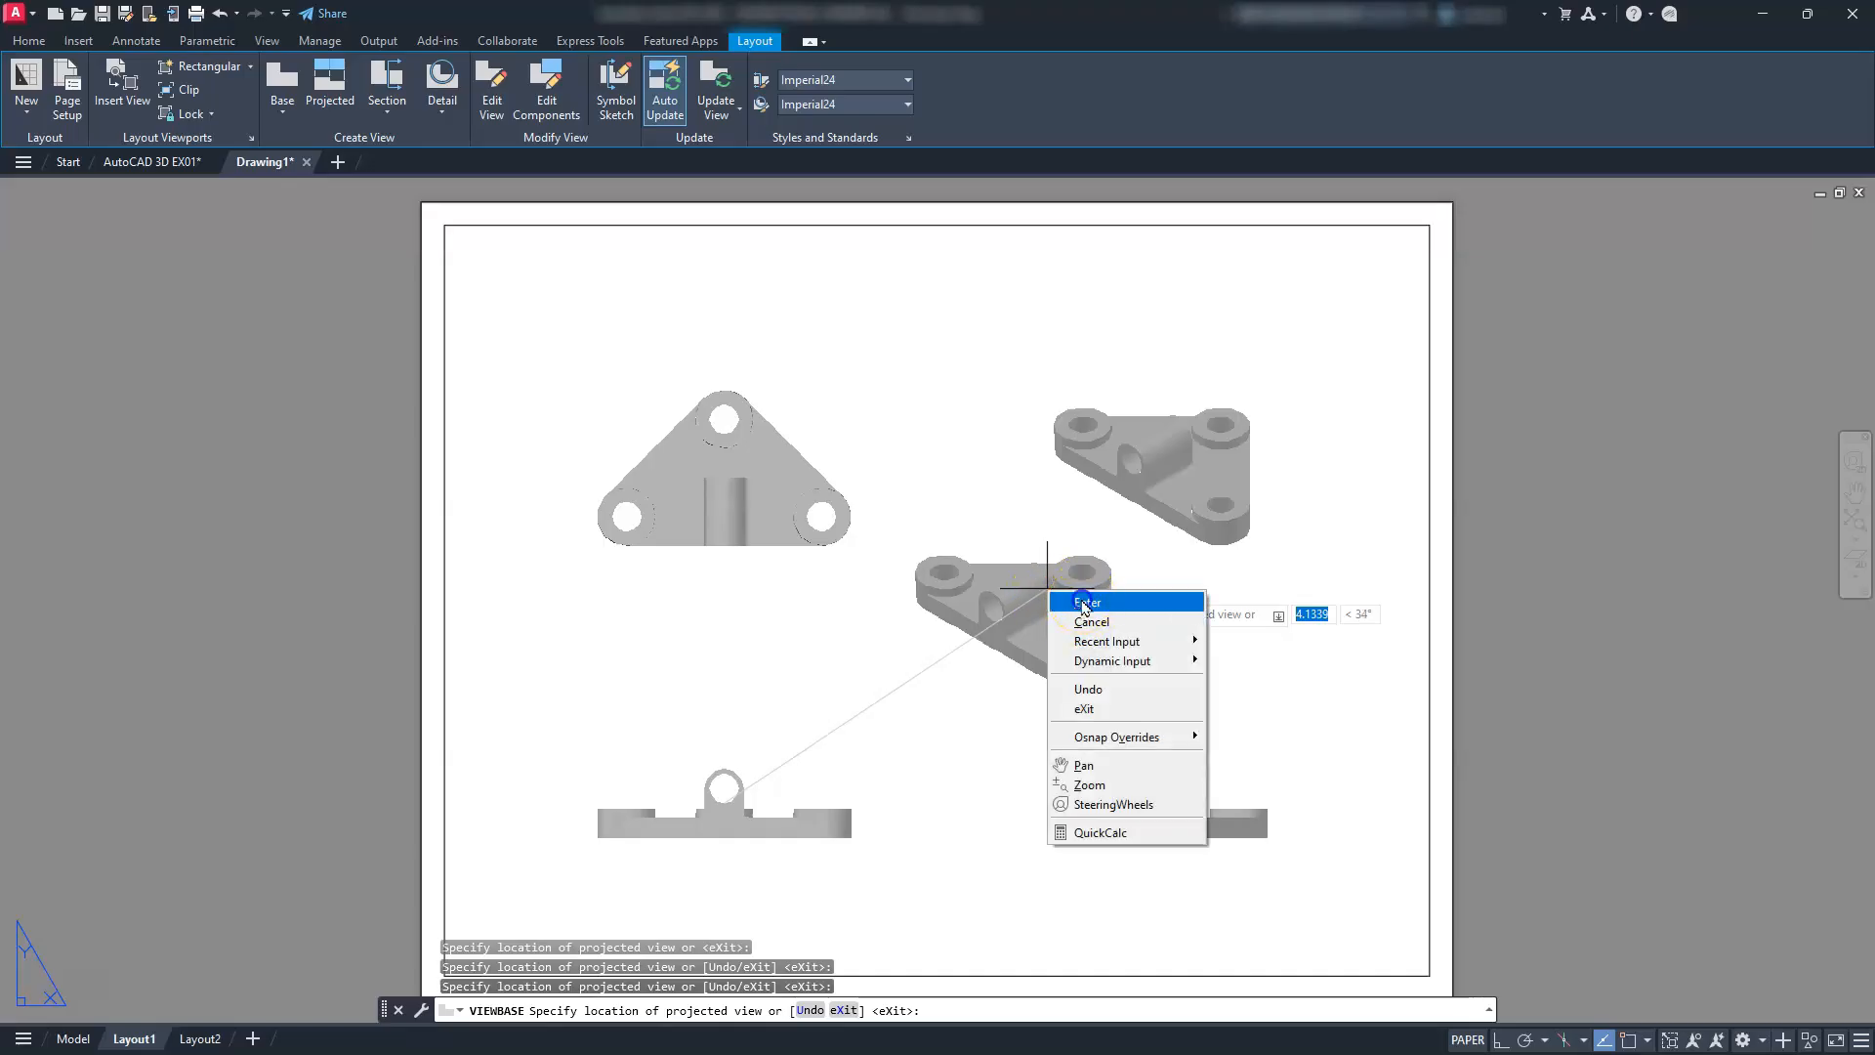
left_click(1084, 604)
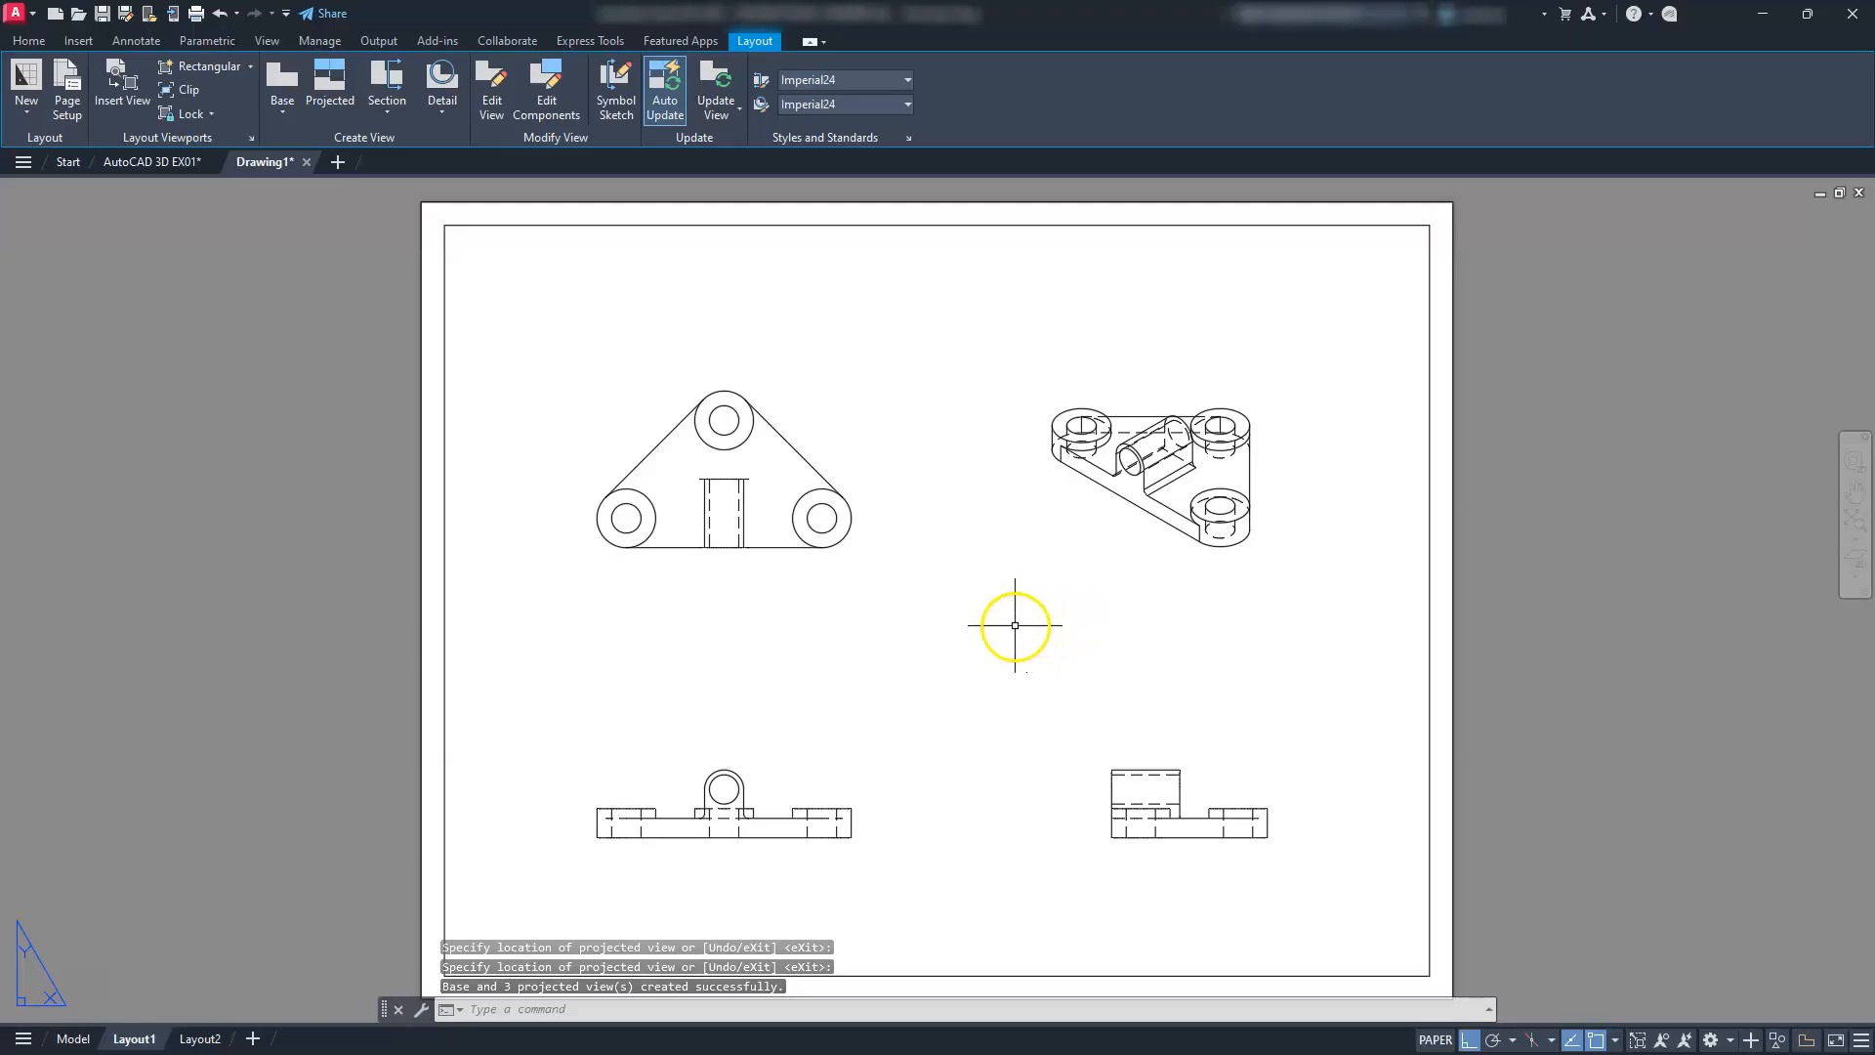
Try the front base view at 1/4" = 1'-0" scale and settle on 3/16" = 1'-0"
left_click(730, 786)
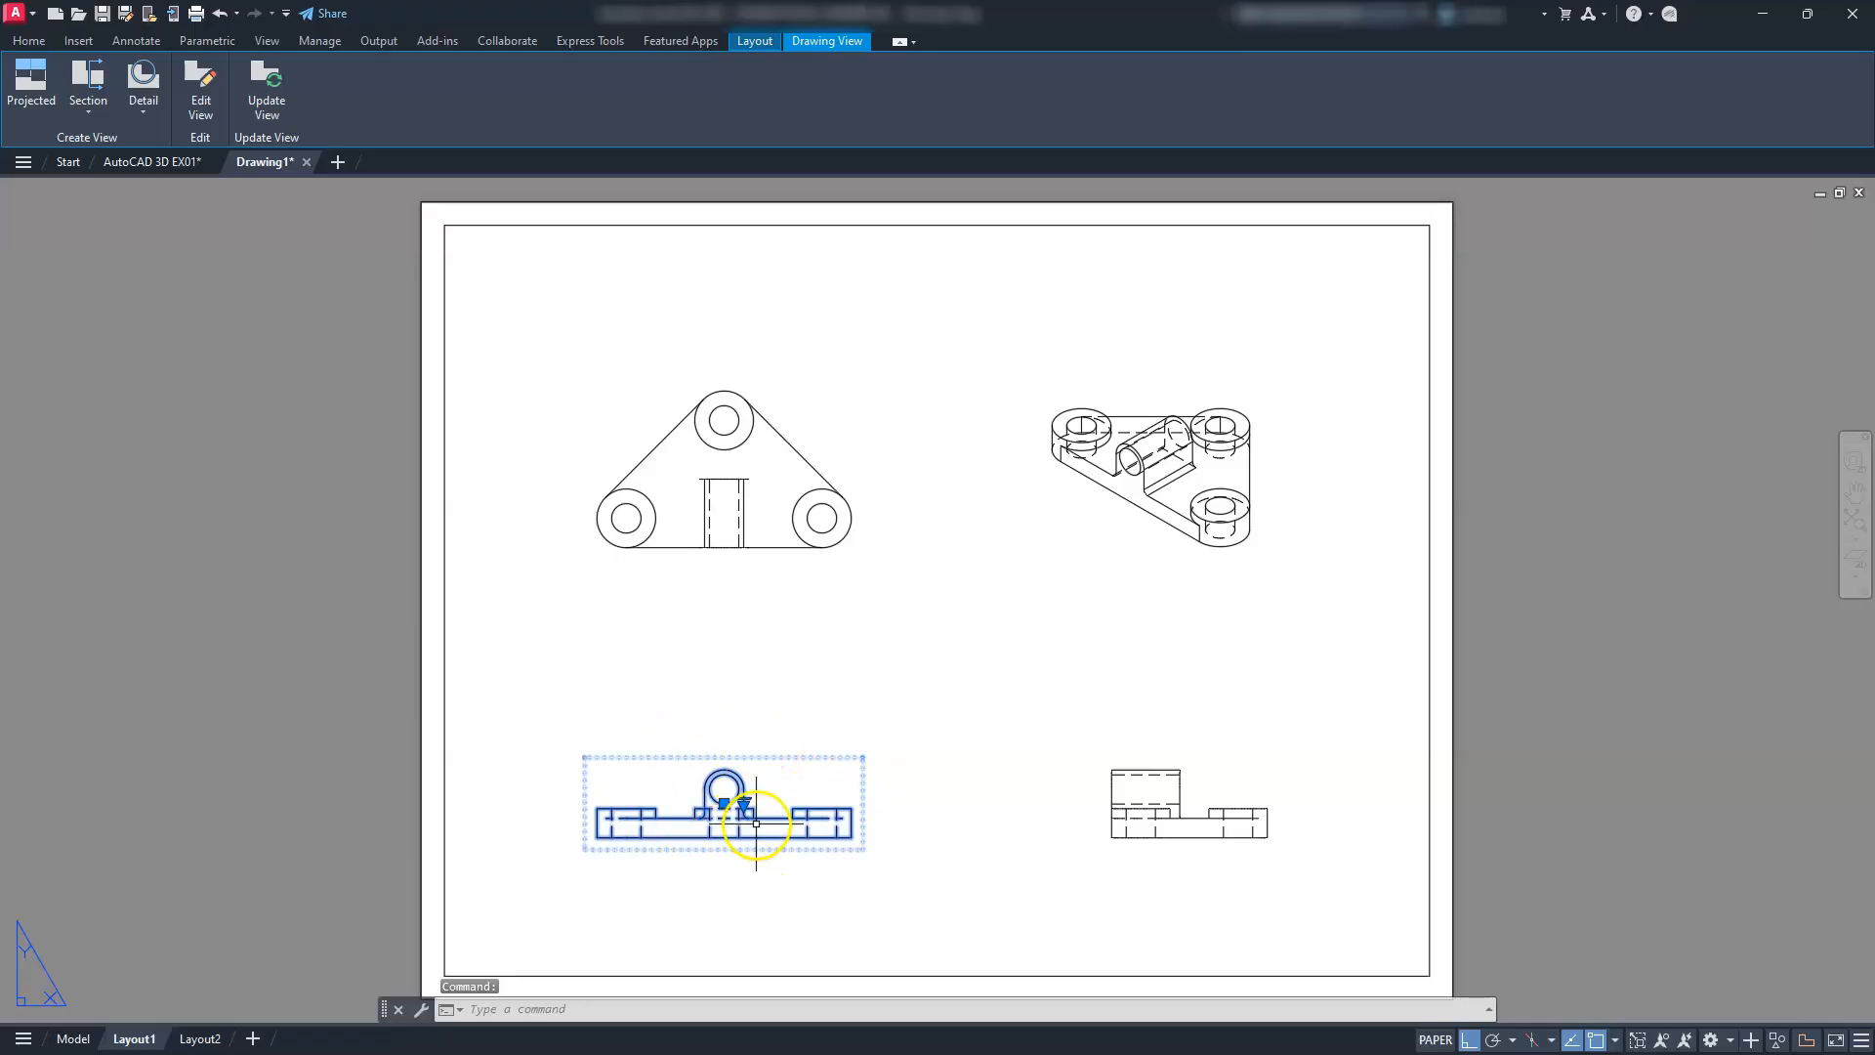
left_click(744, 803)
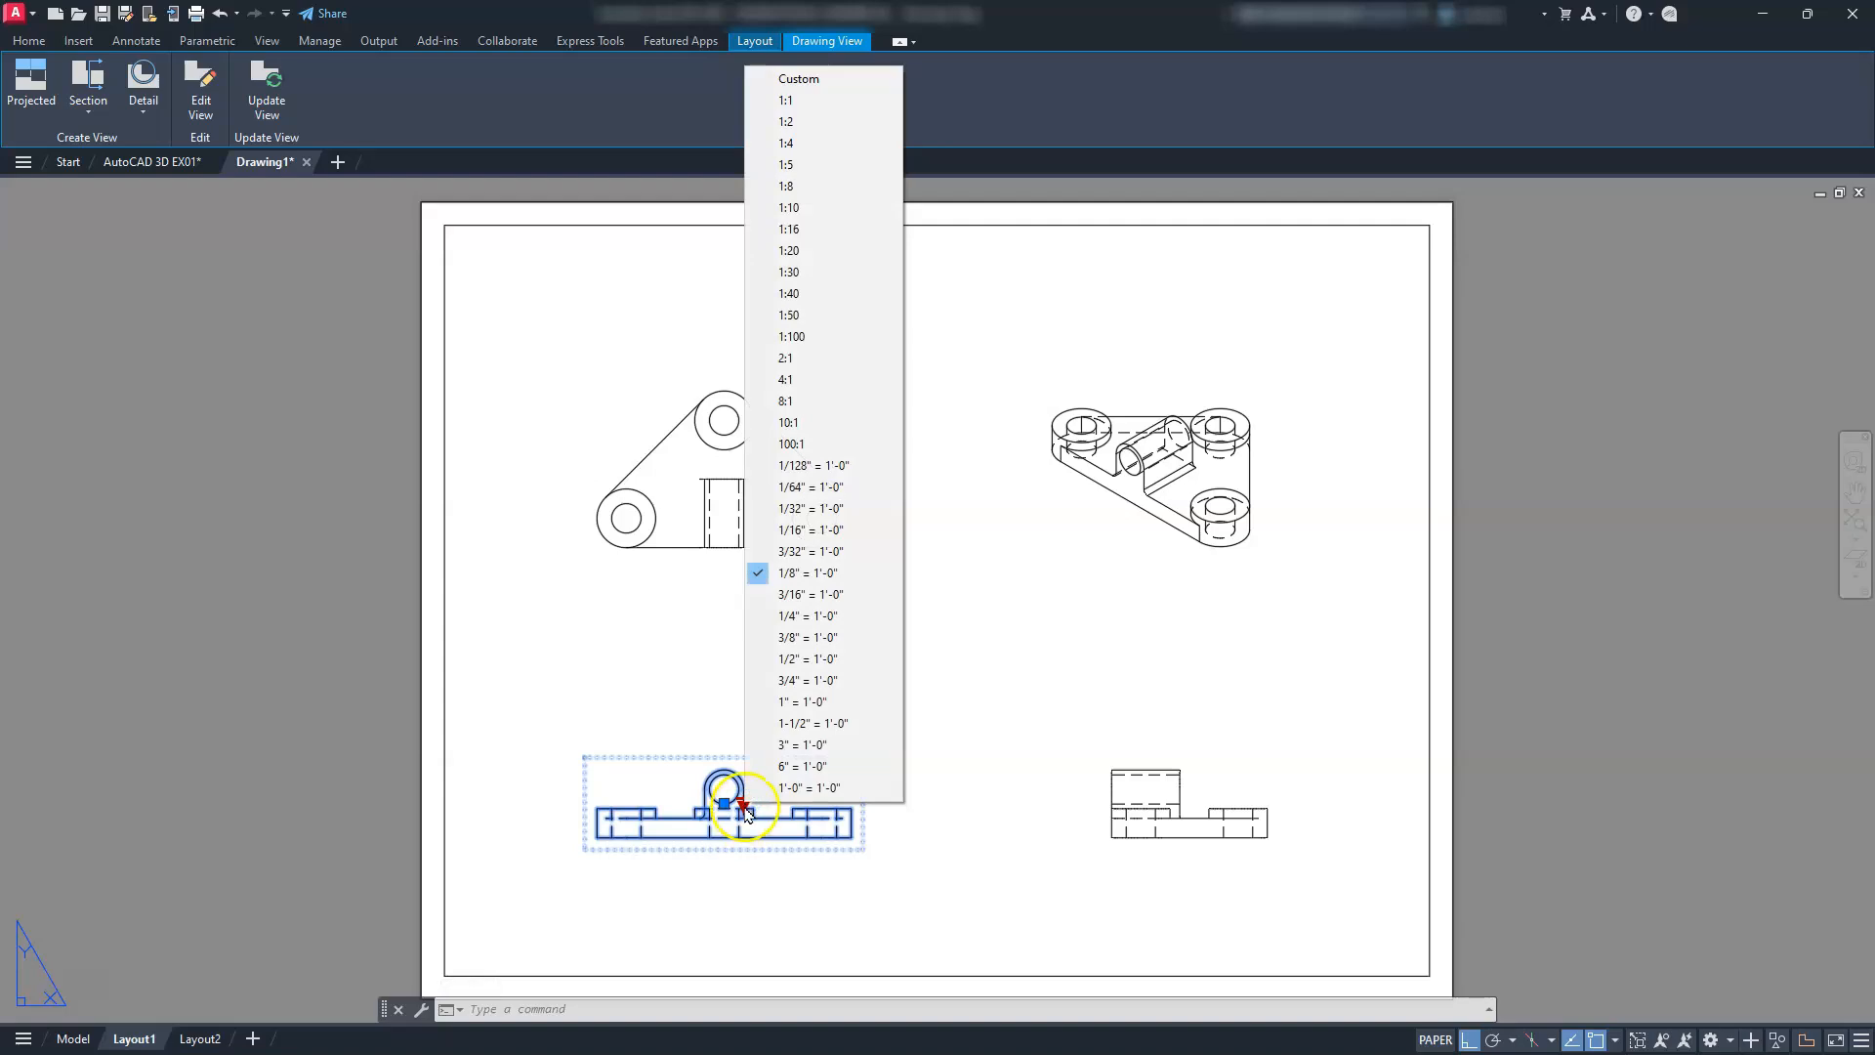
left_click(806, 618)
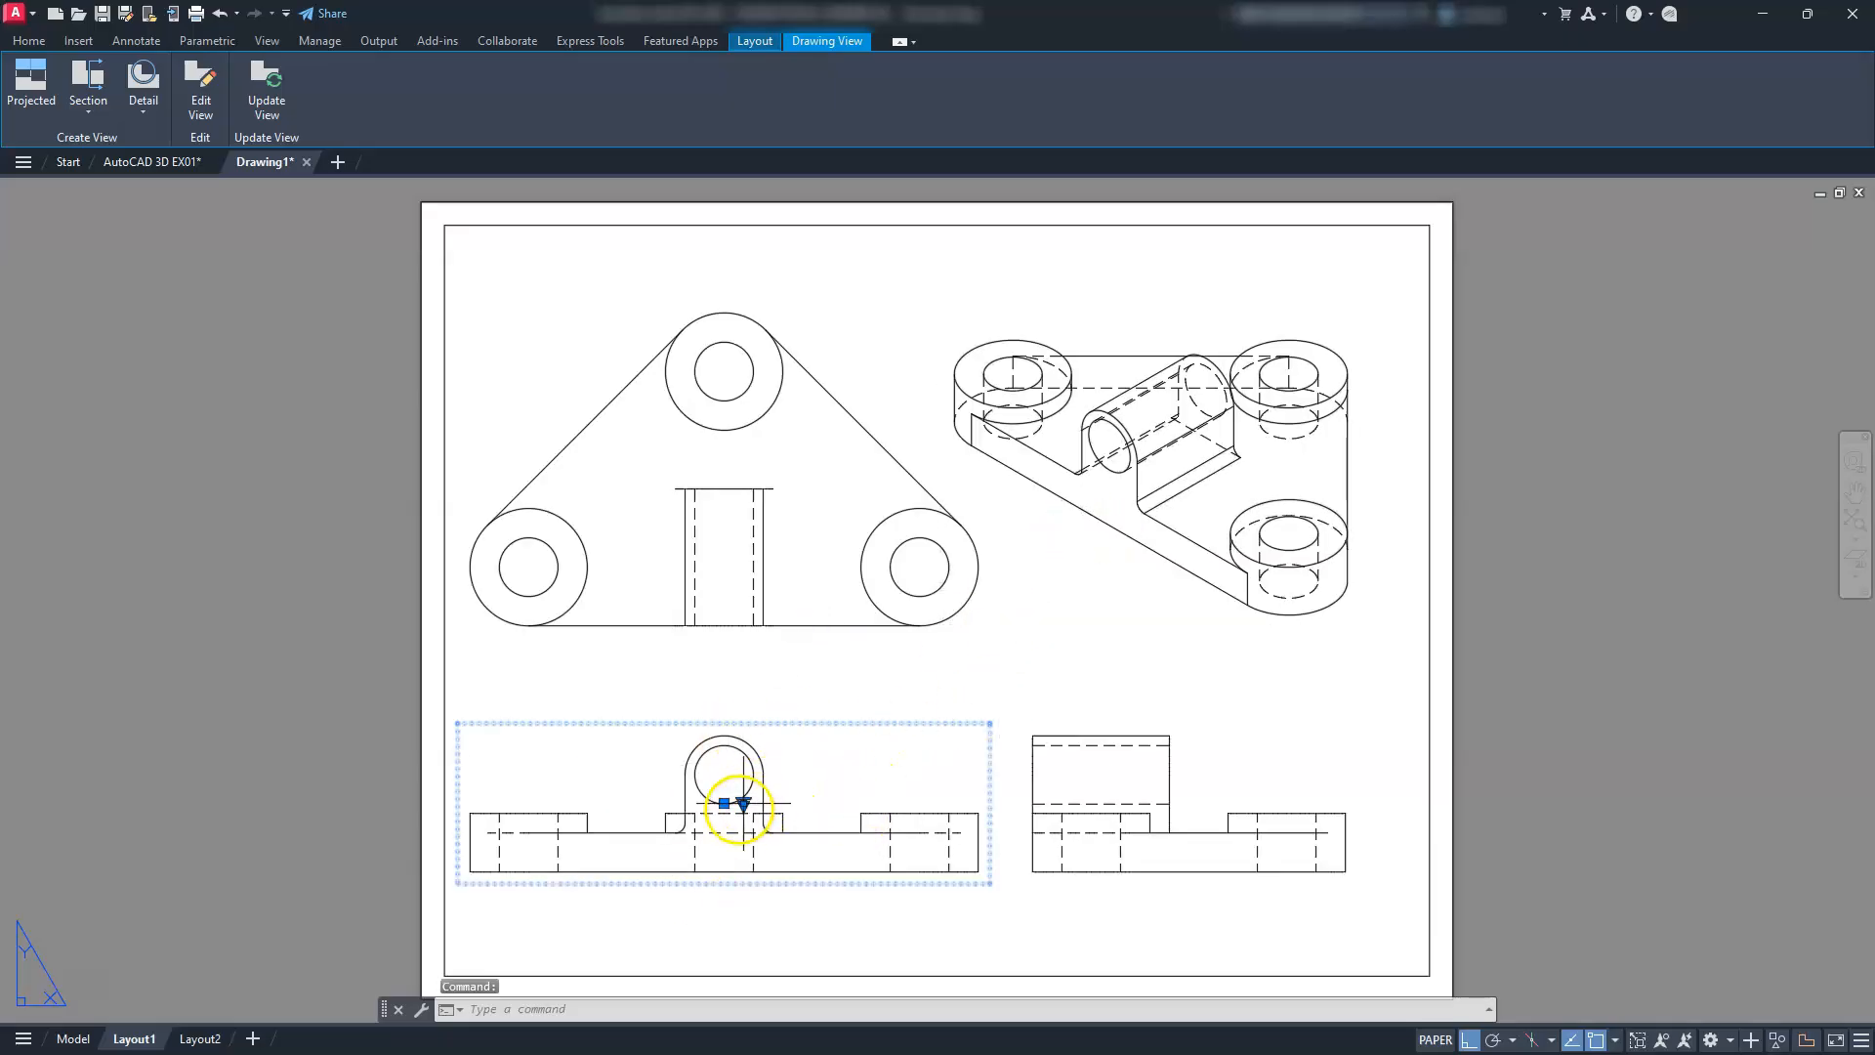
left_click(743, 804)
left_click(825, 603)
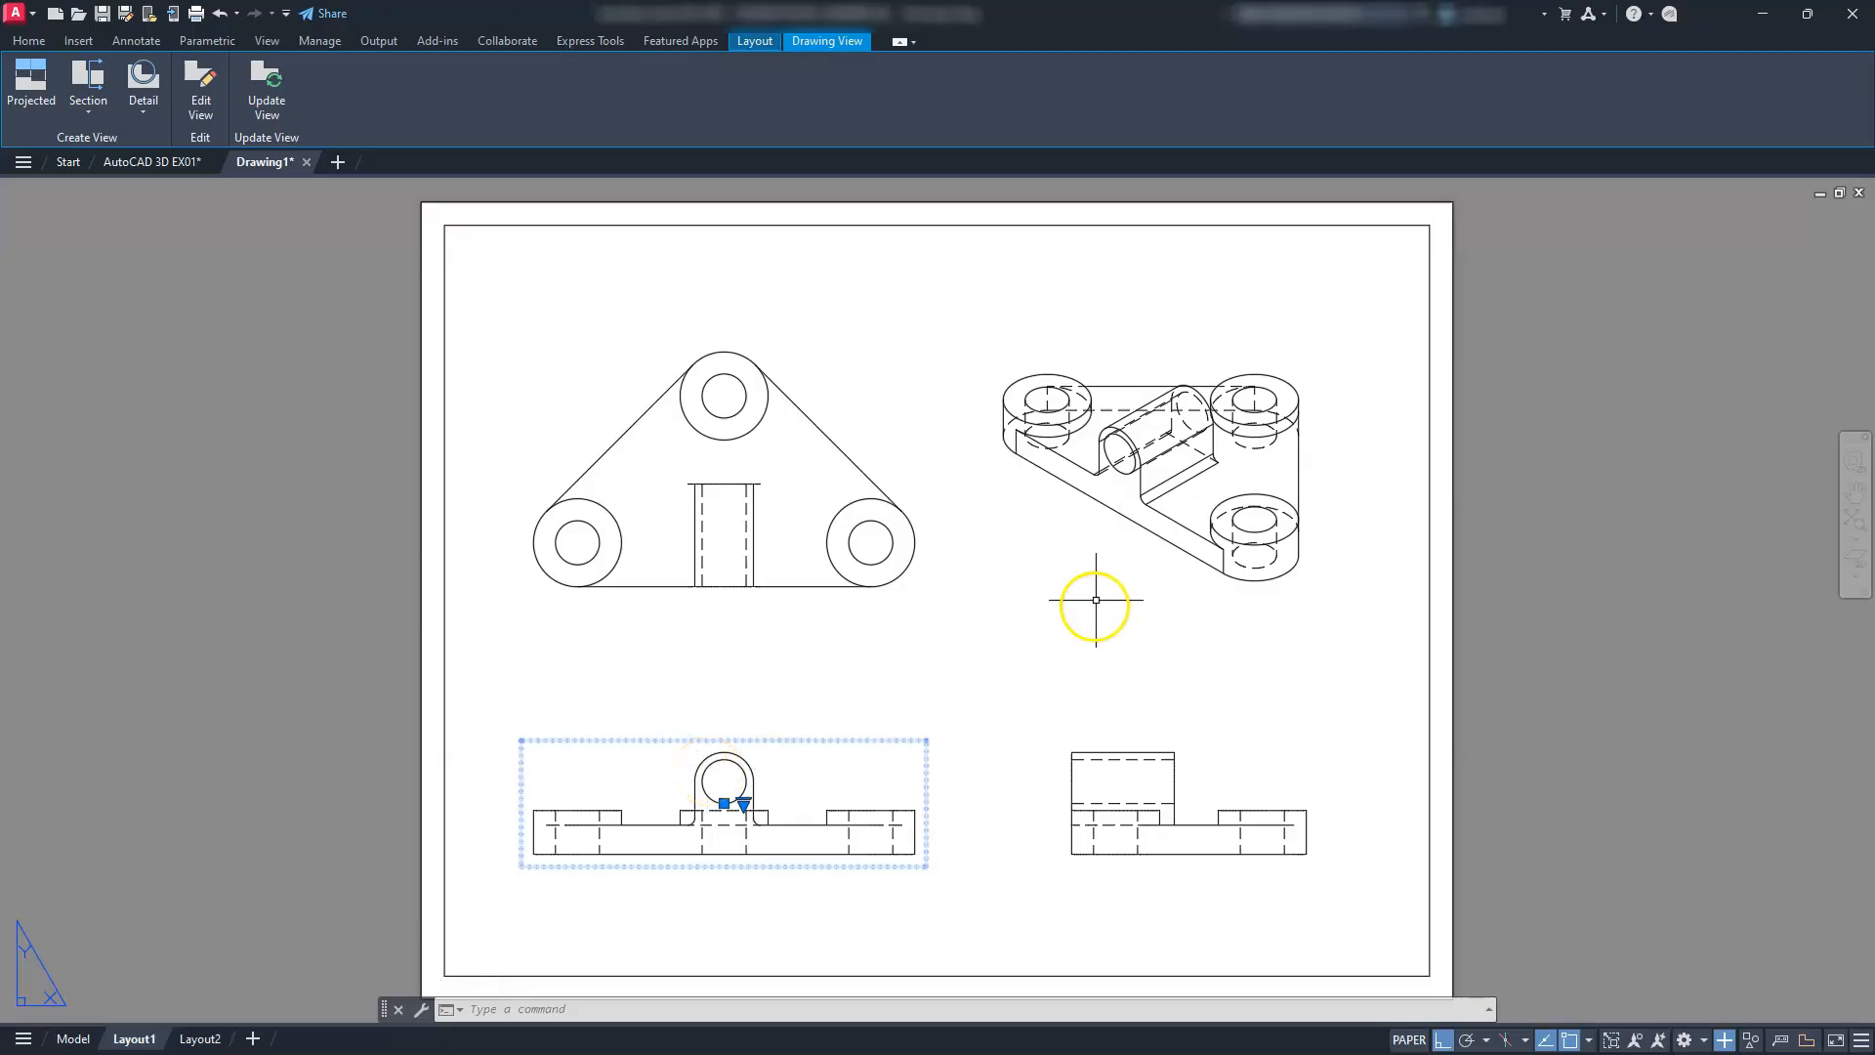
key("Escape")
key("Escape")
key("Escape")
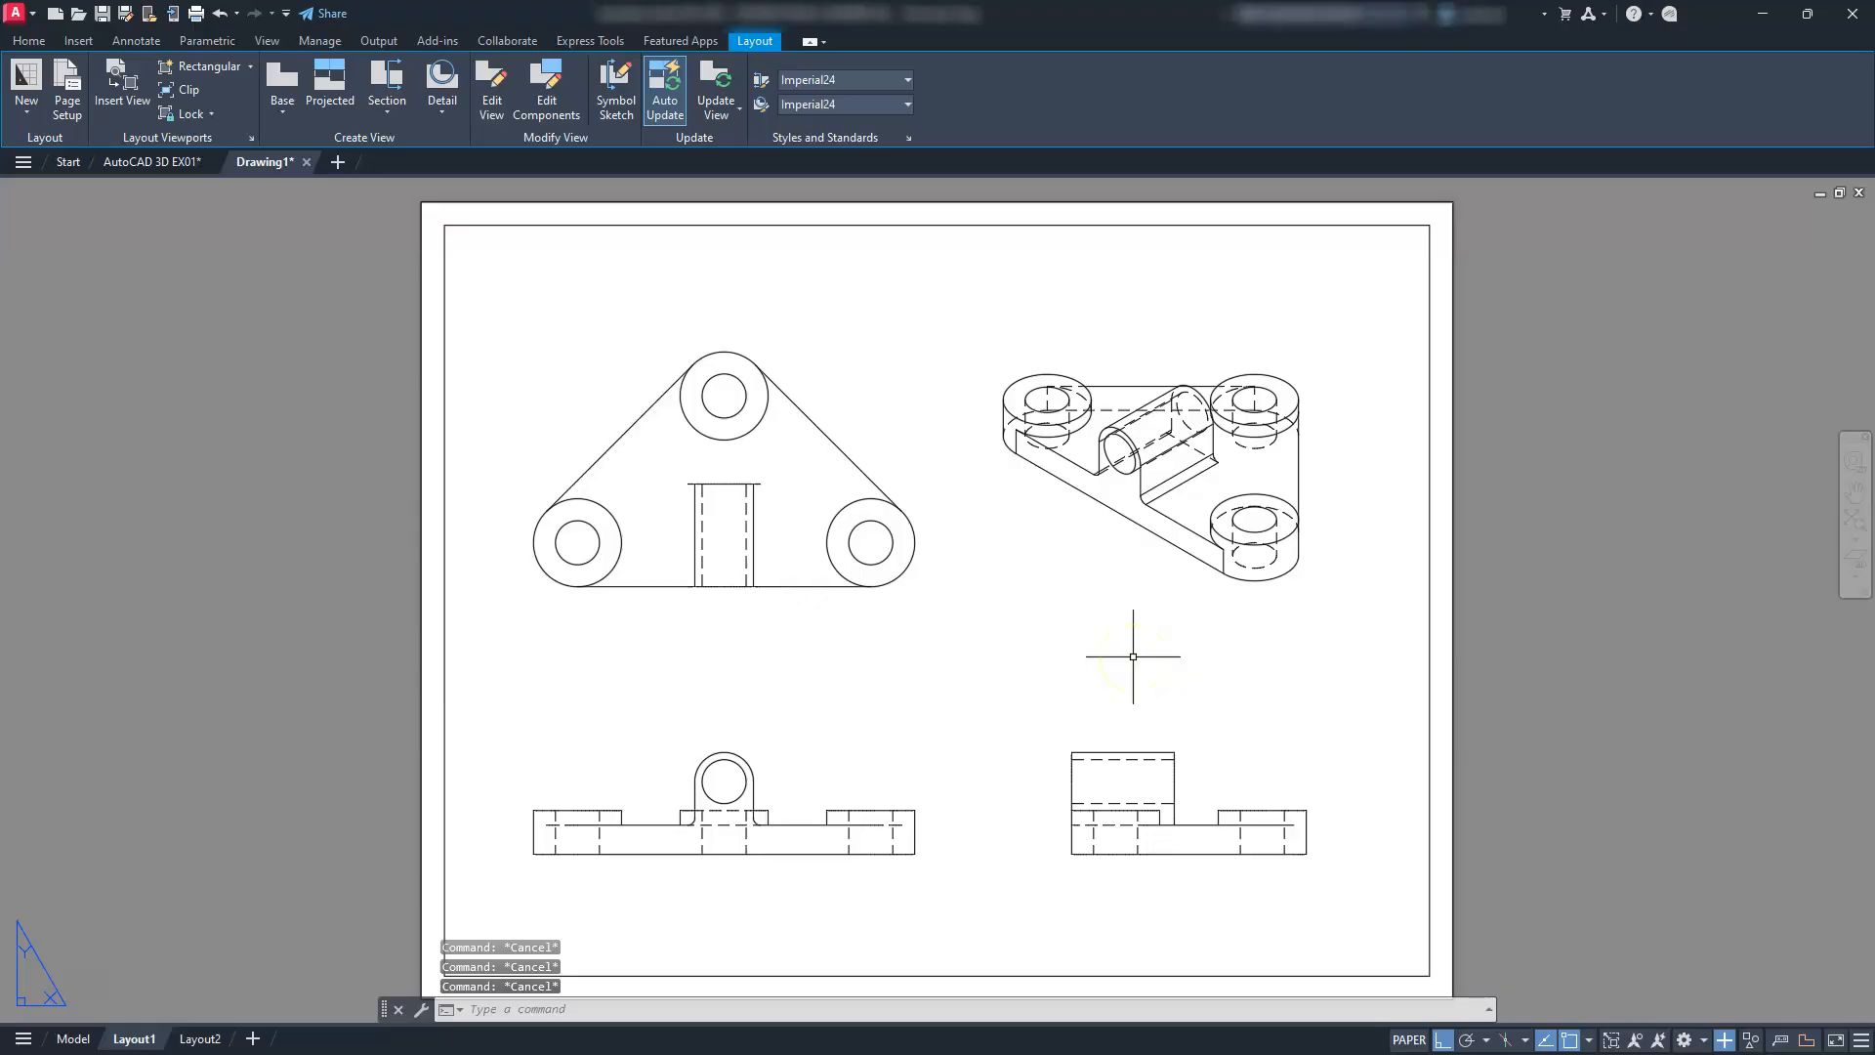
Try the isometric view at 1/4" = 1'-0" and 1/8" = 1'-0" scales, and return its scale to From parent
left_click(1098, 533)
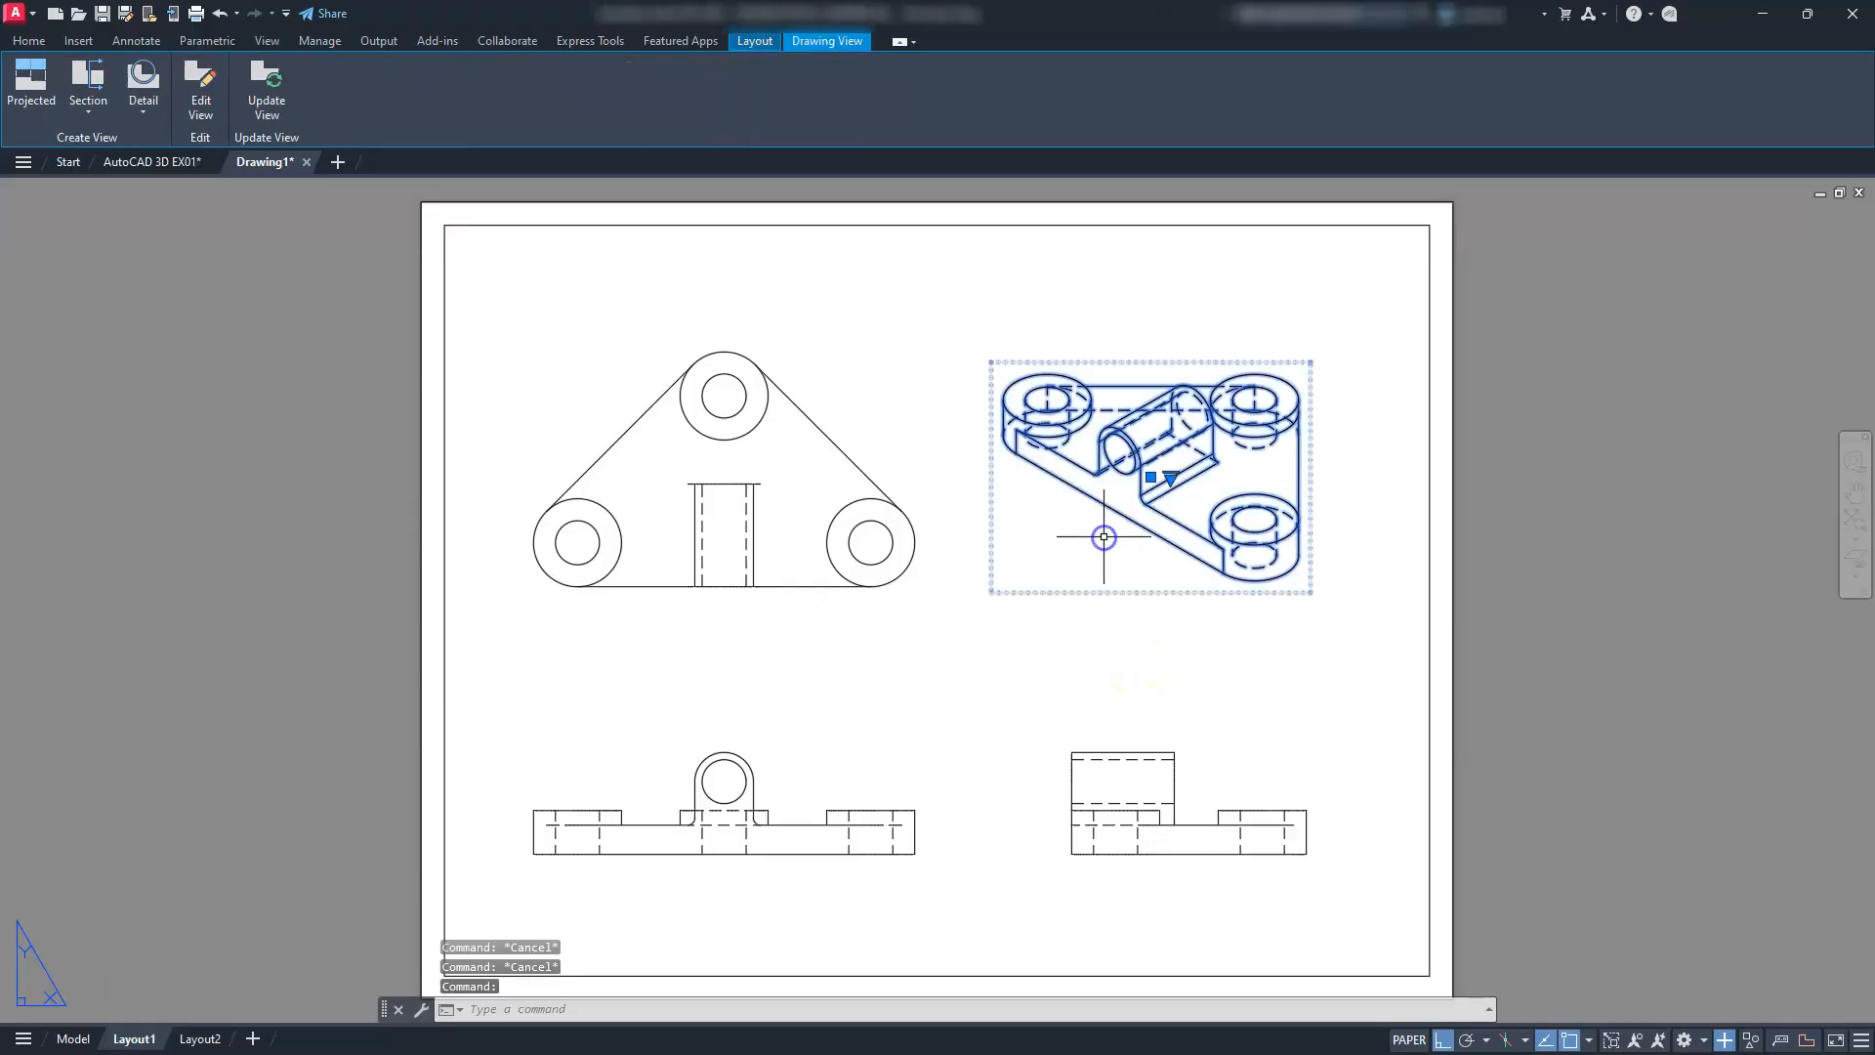
left_click(1170, 477)
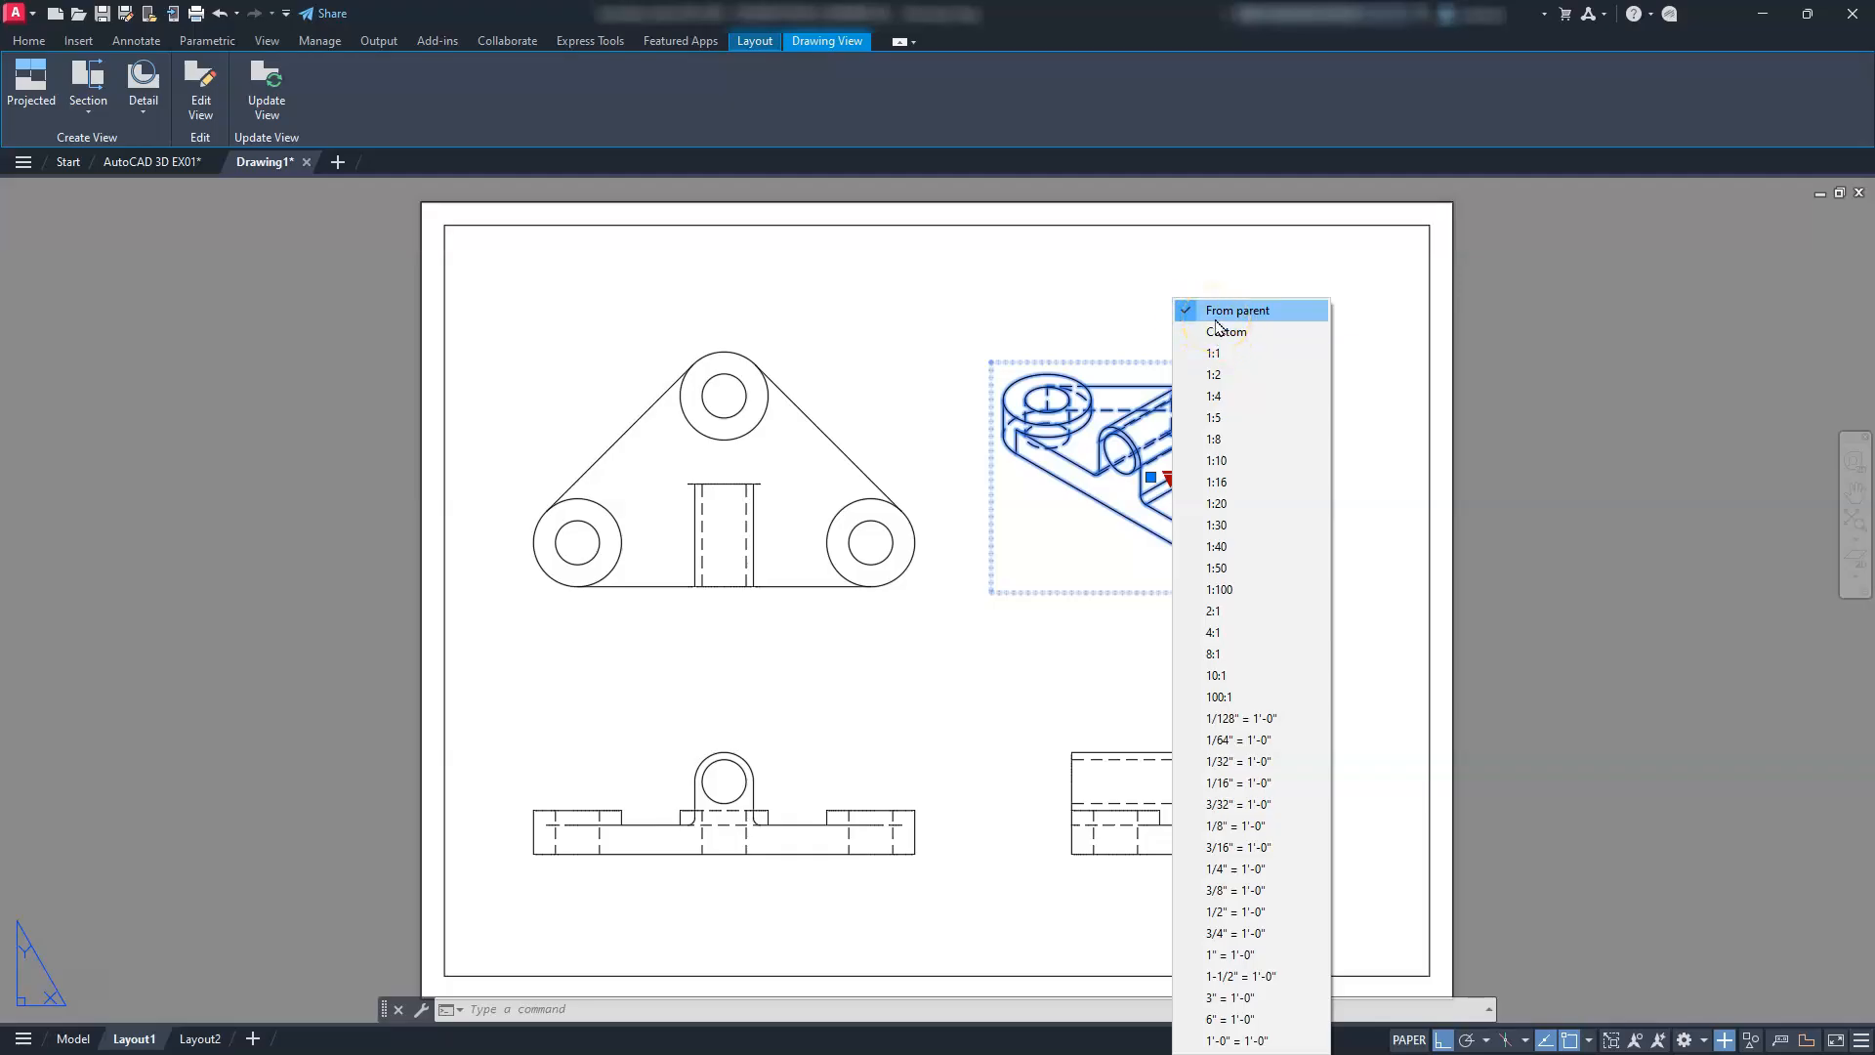
left_click(1224, 869)
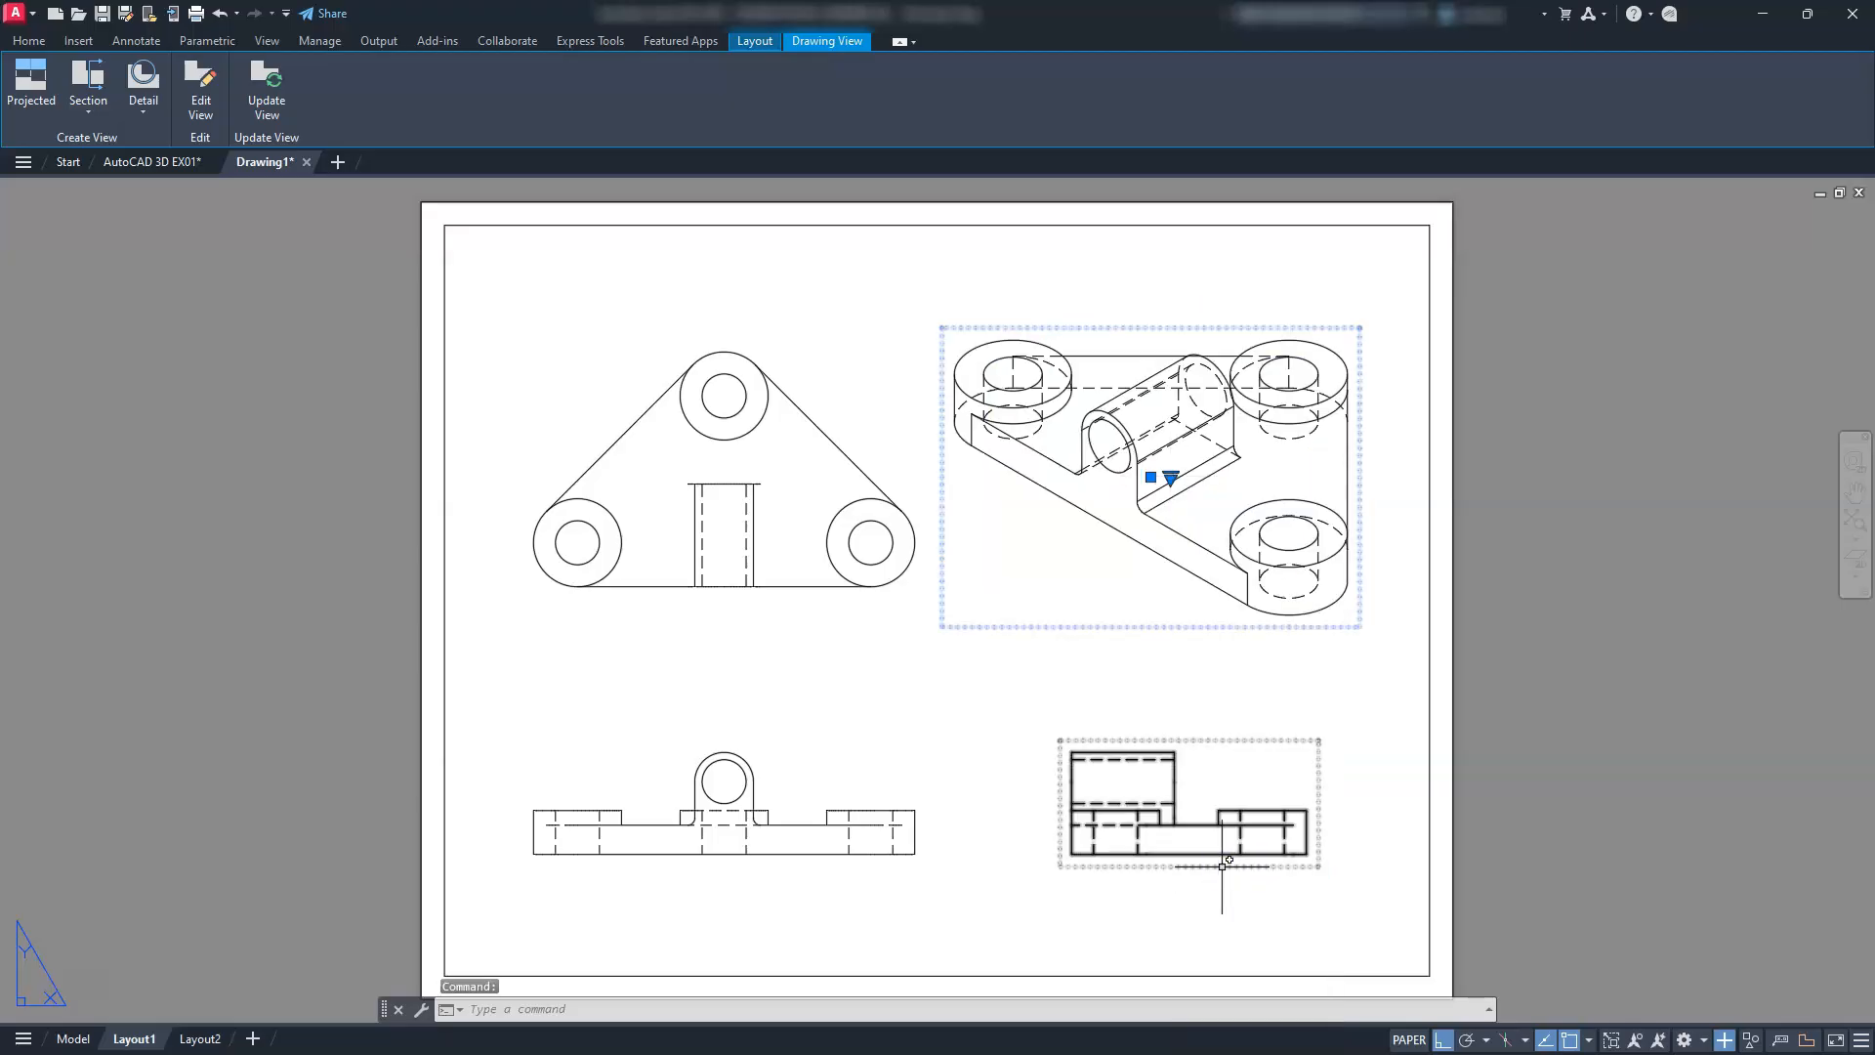
left_click(1170, 476)
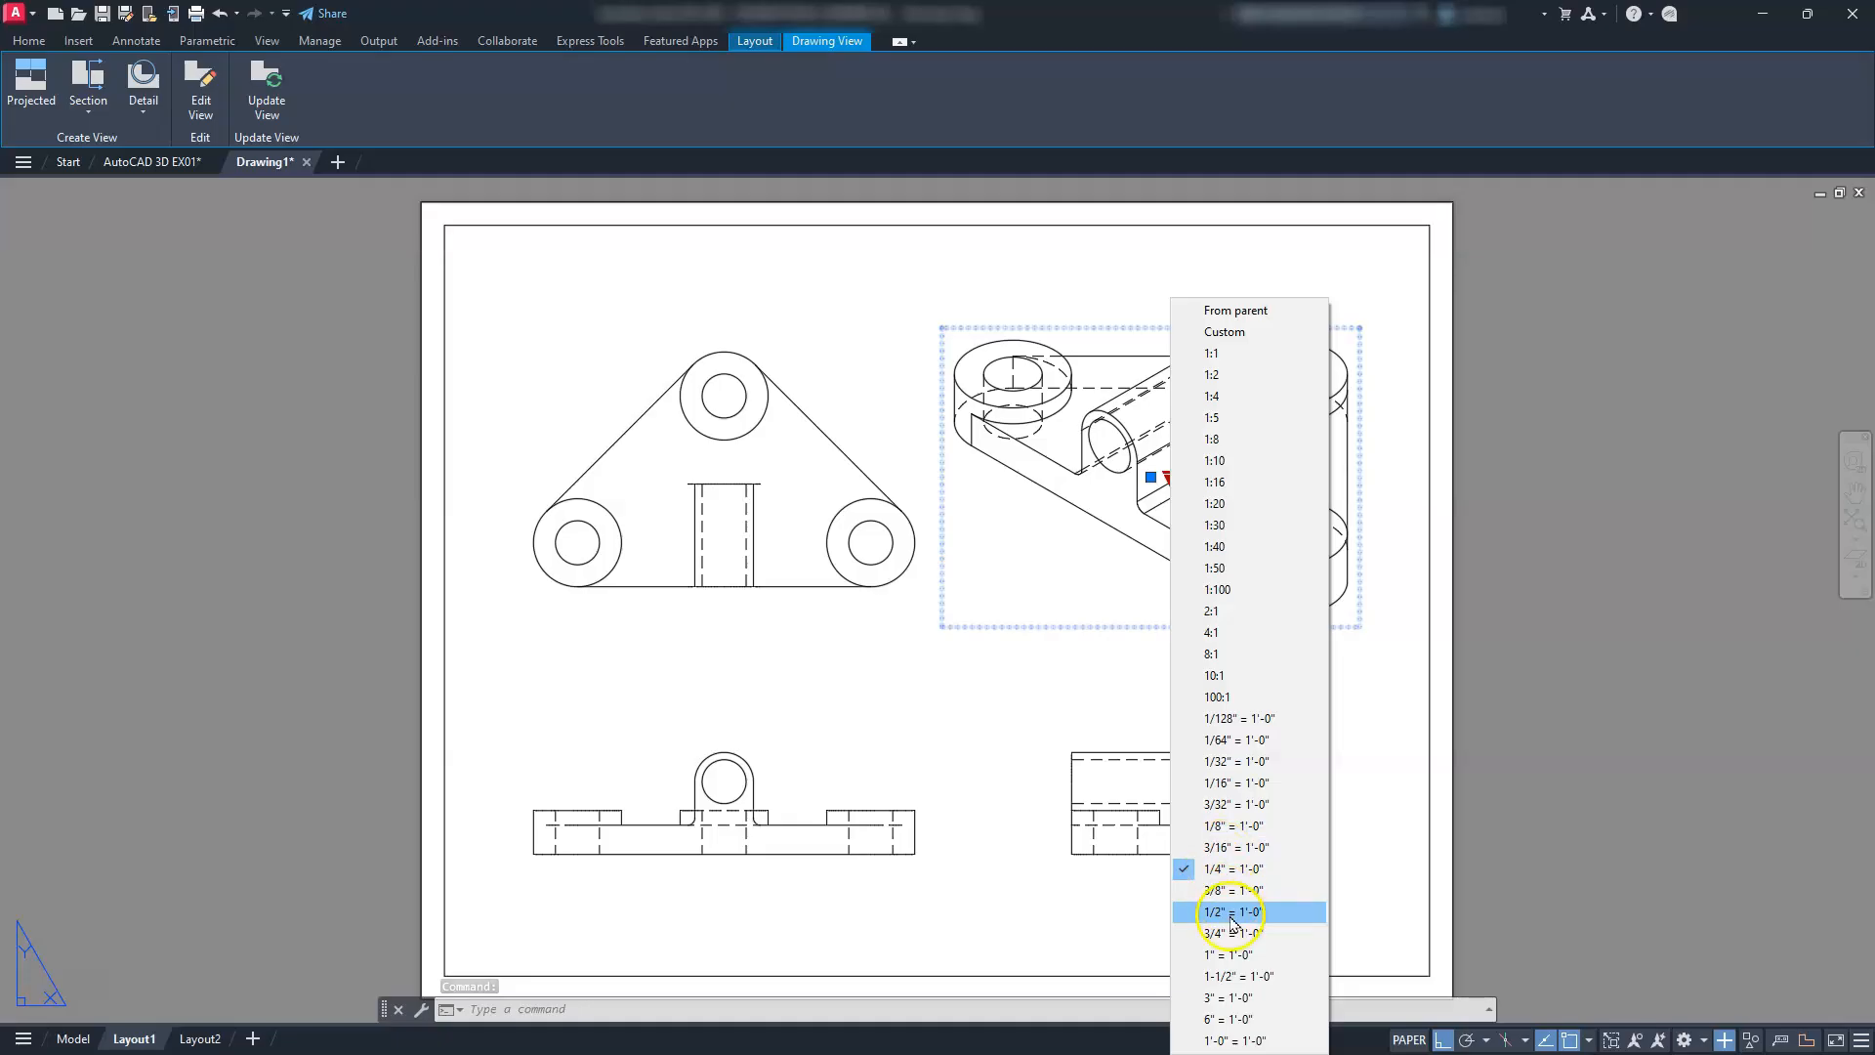
left_click(1225, 826)
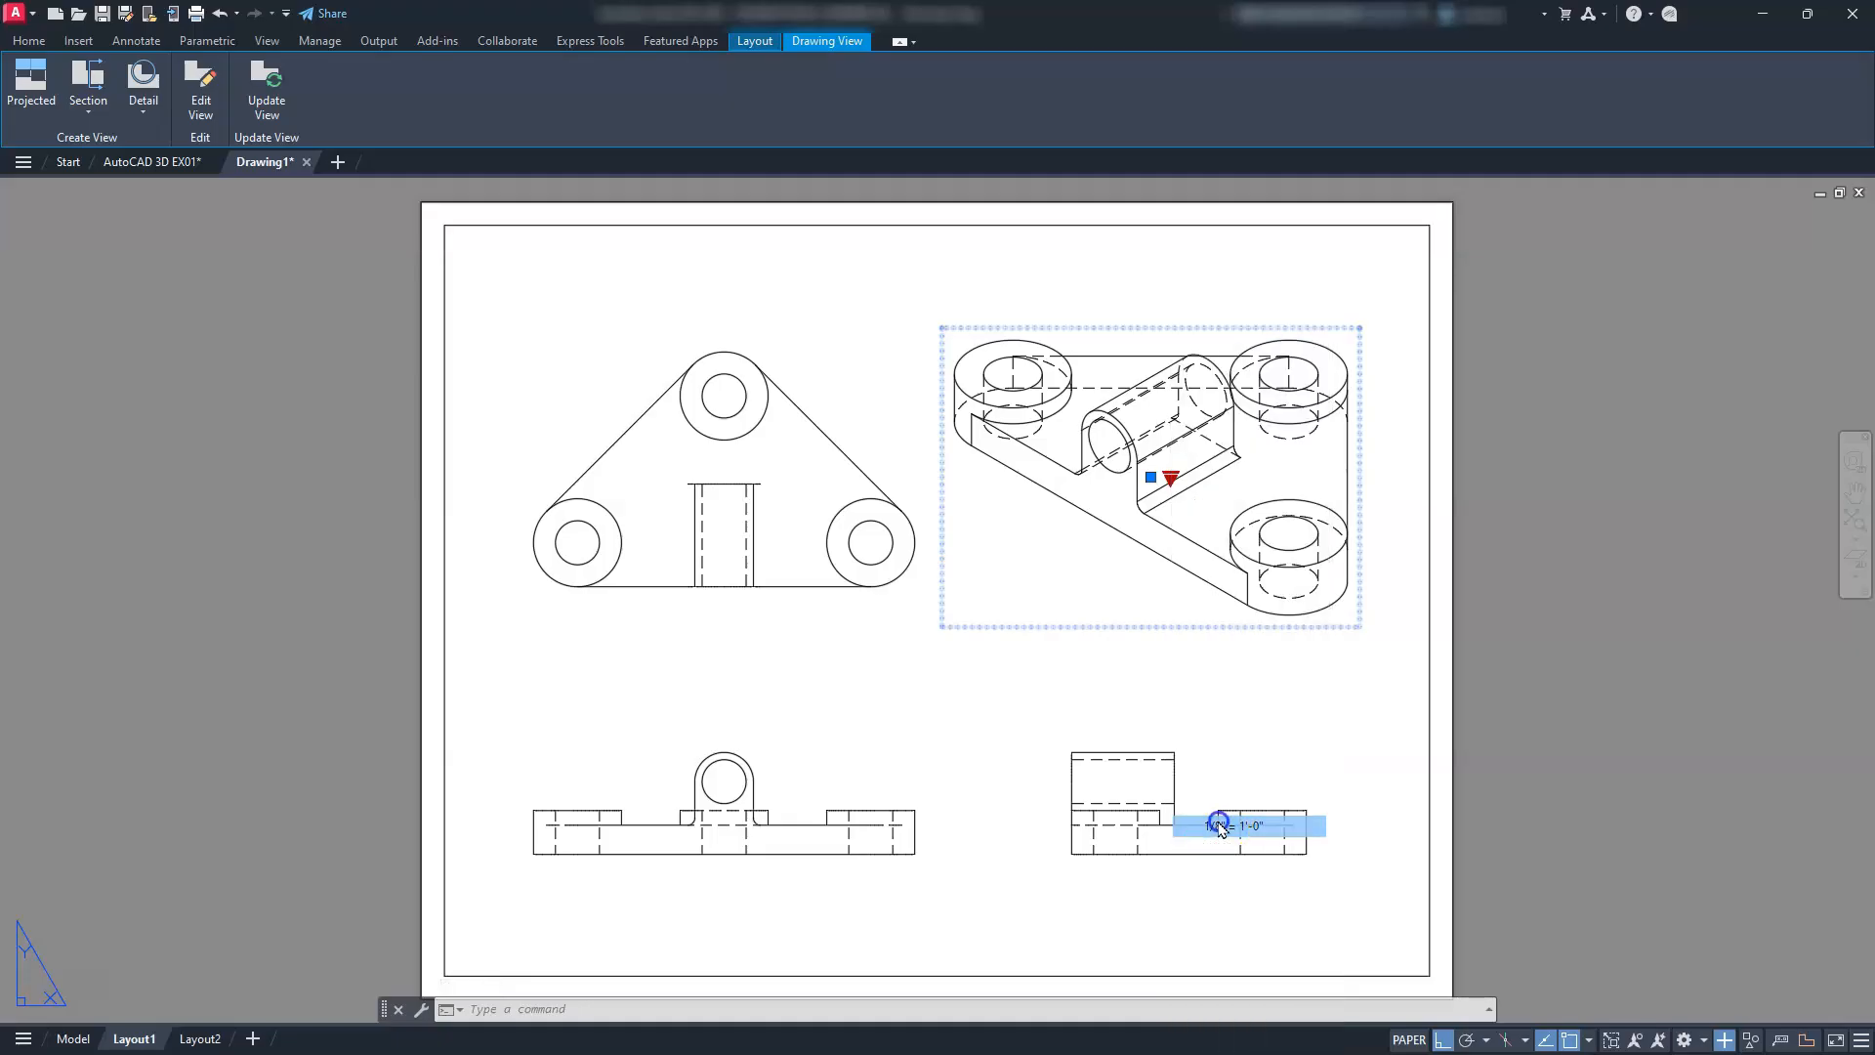
left_click(1170, 478)
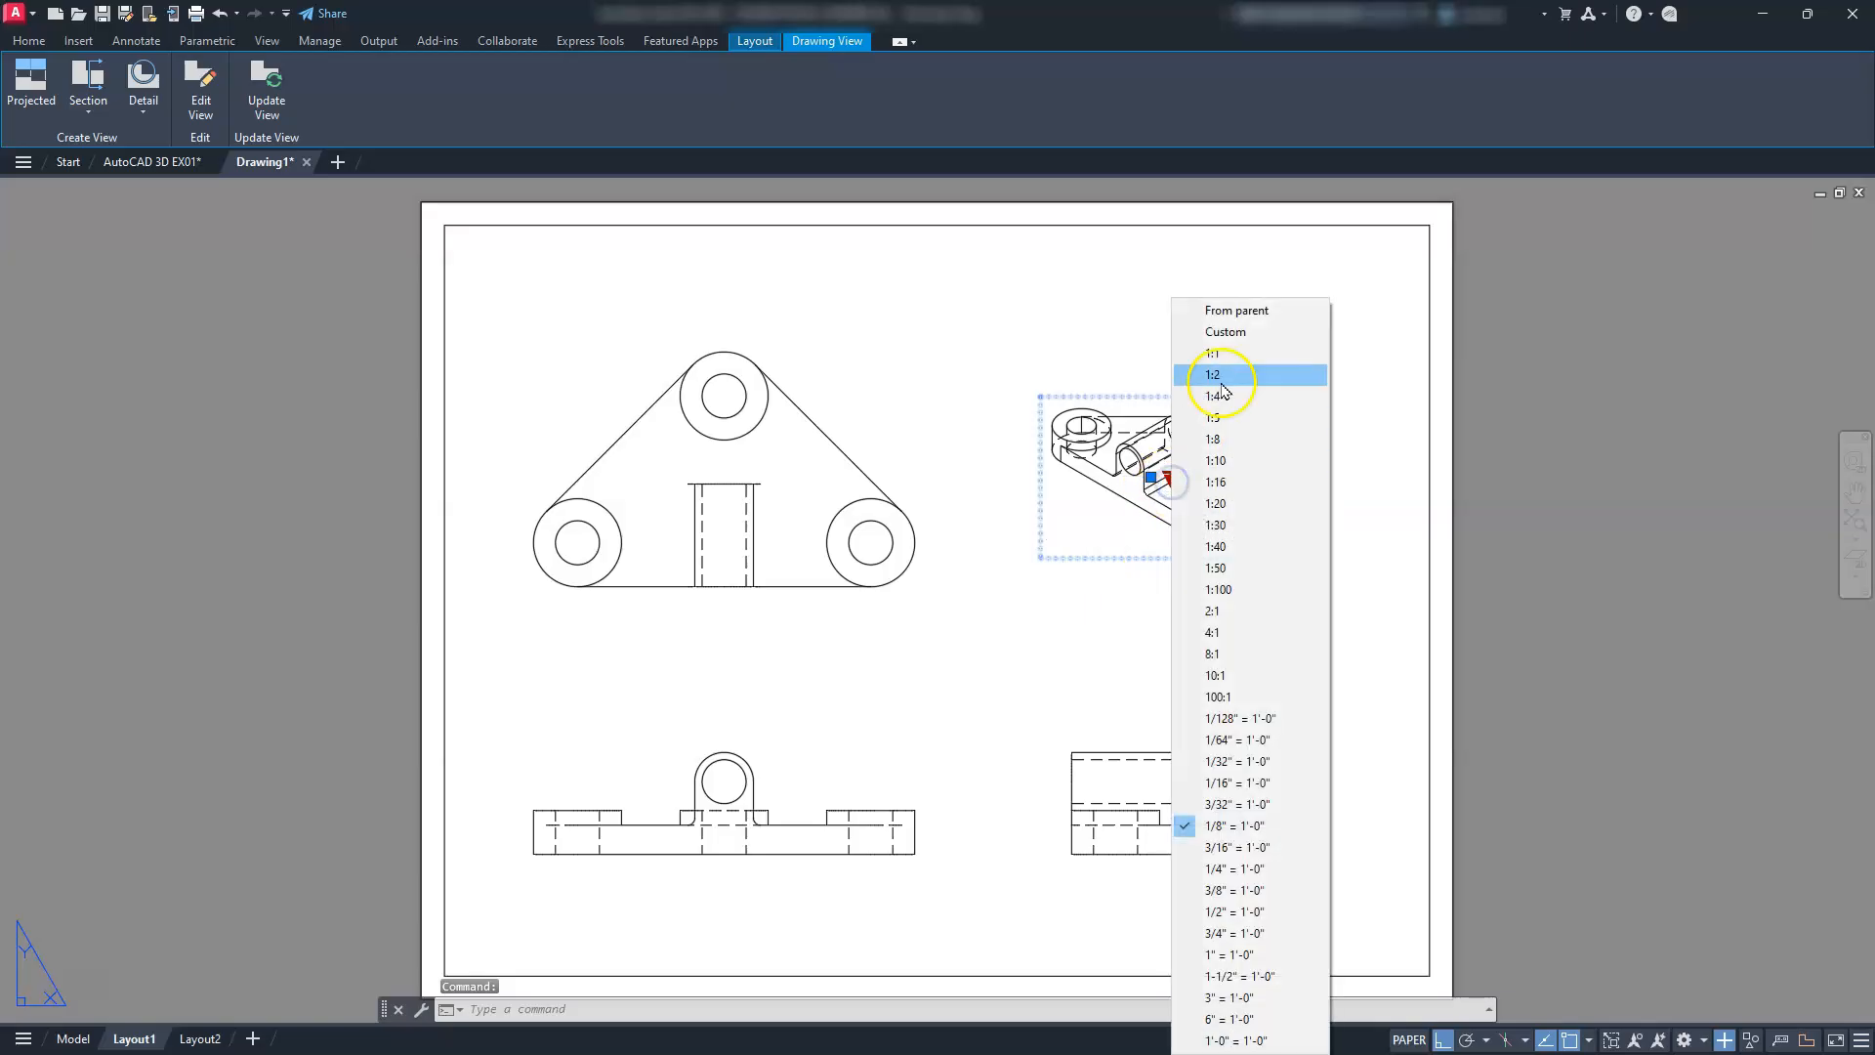
left_click(1238, 311)
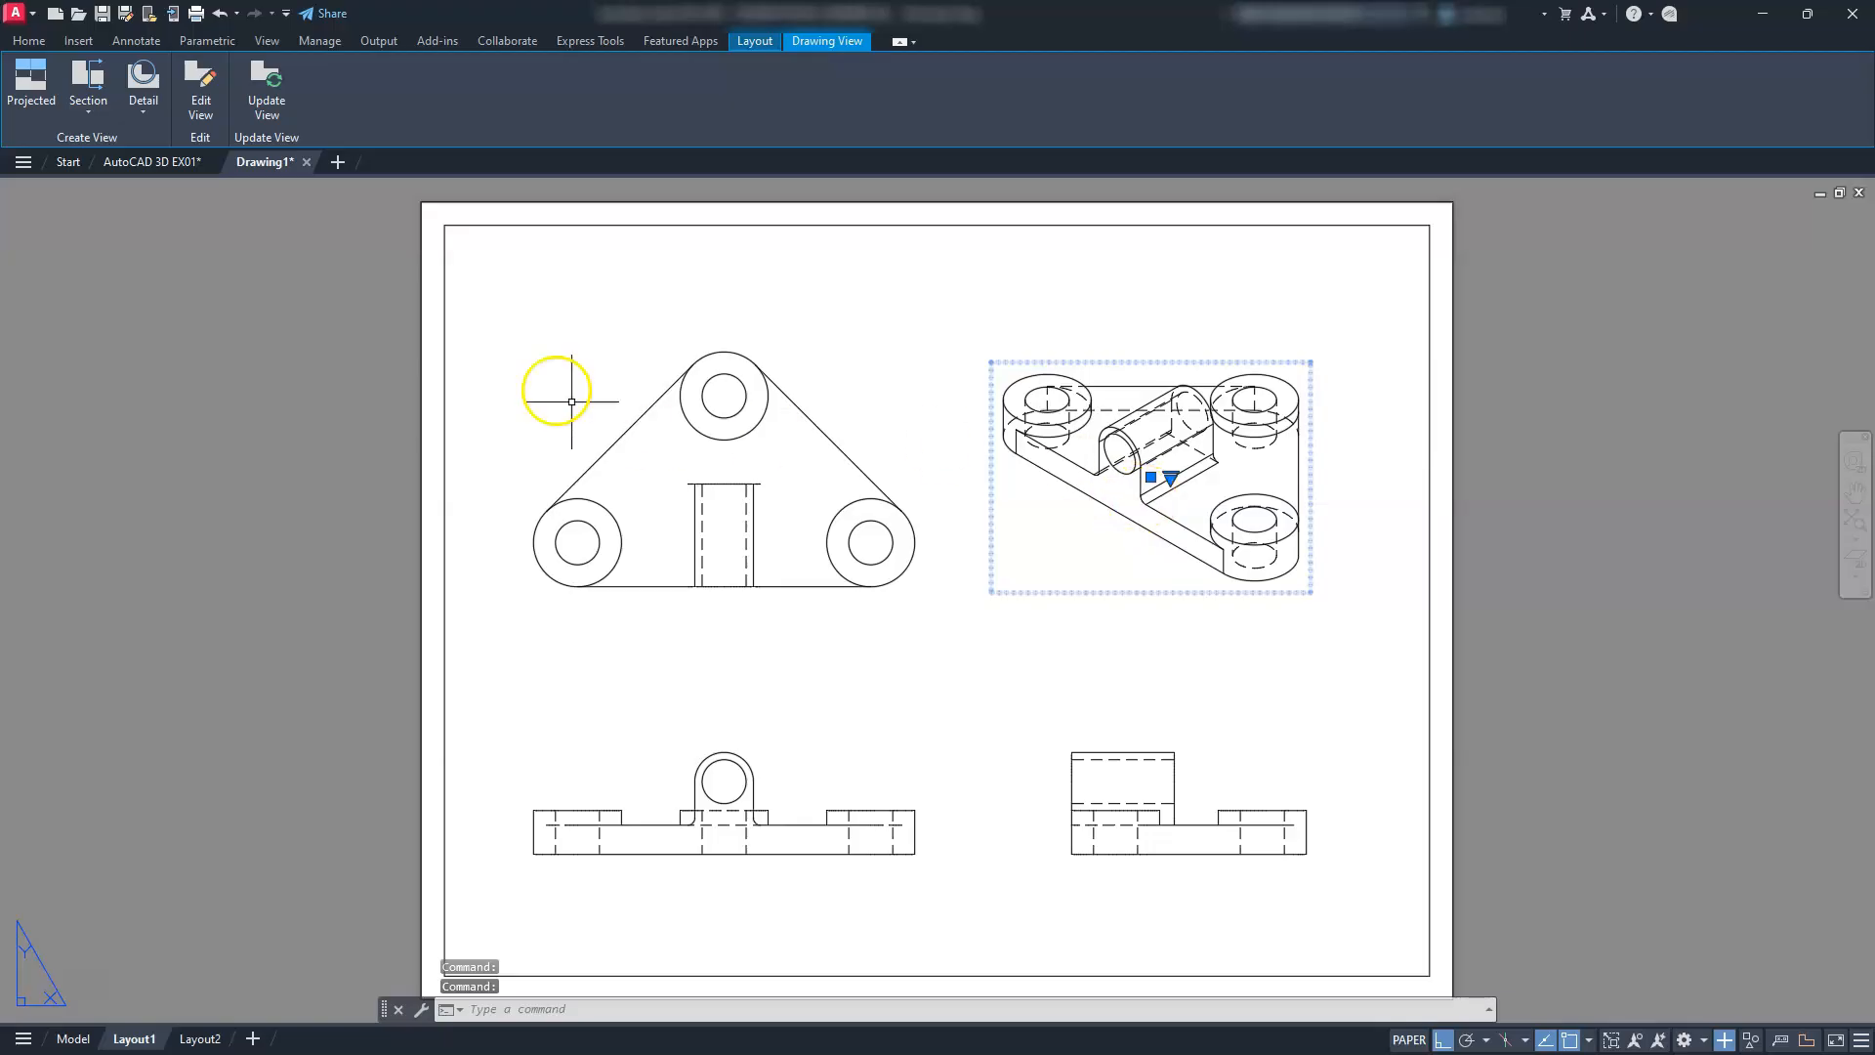
Edit the isometric view and set its hidden line display to Visible lines
left_click(259, 90)
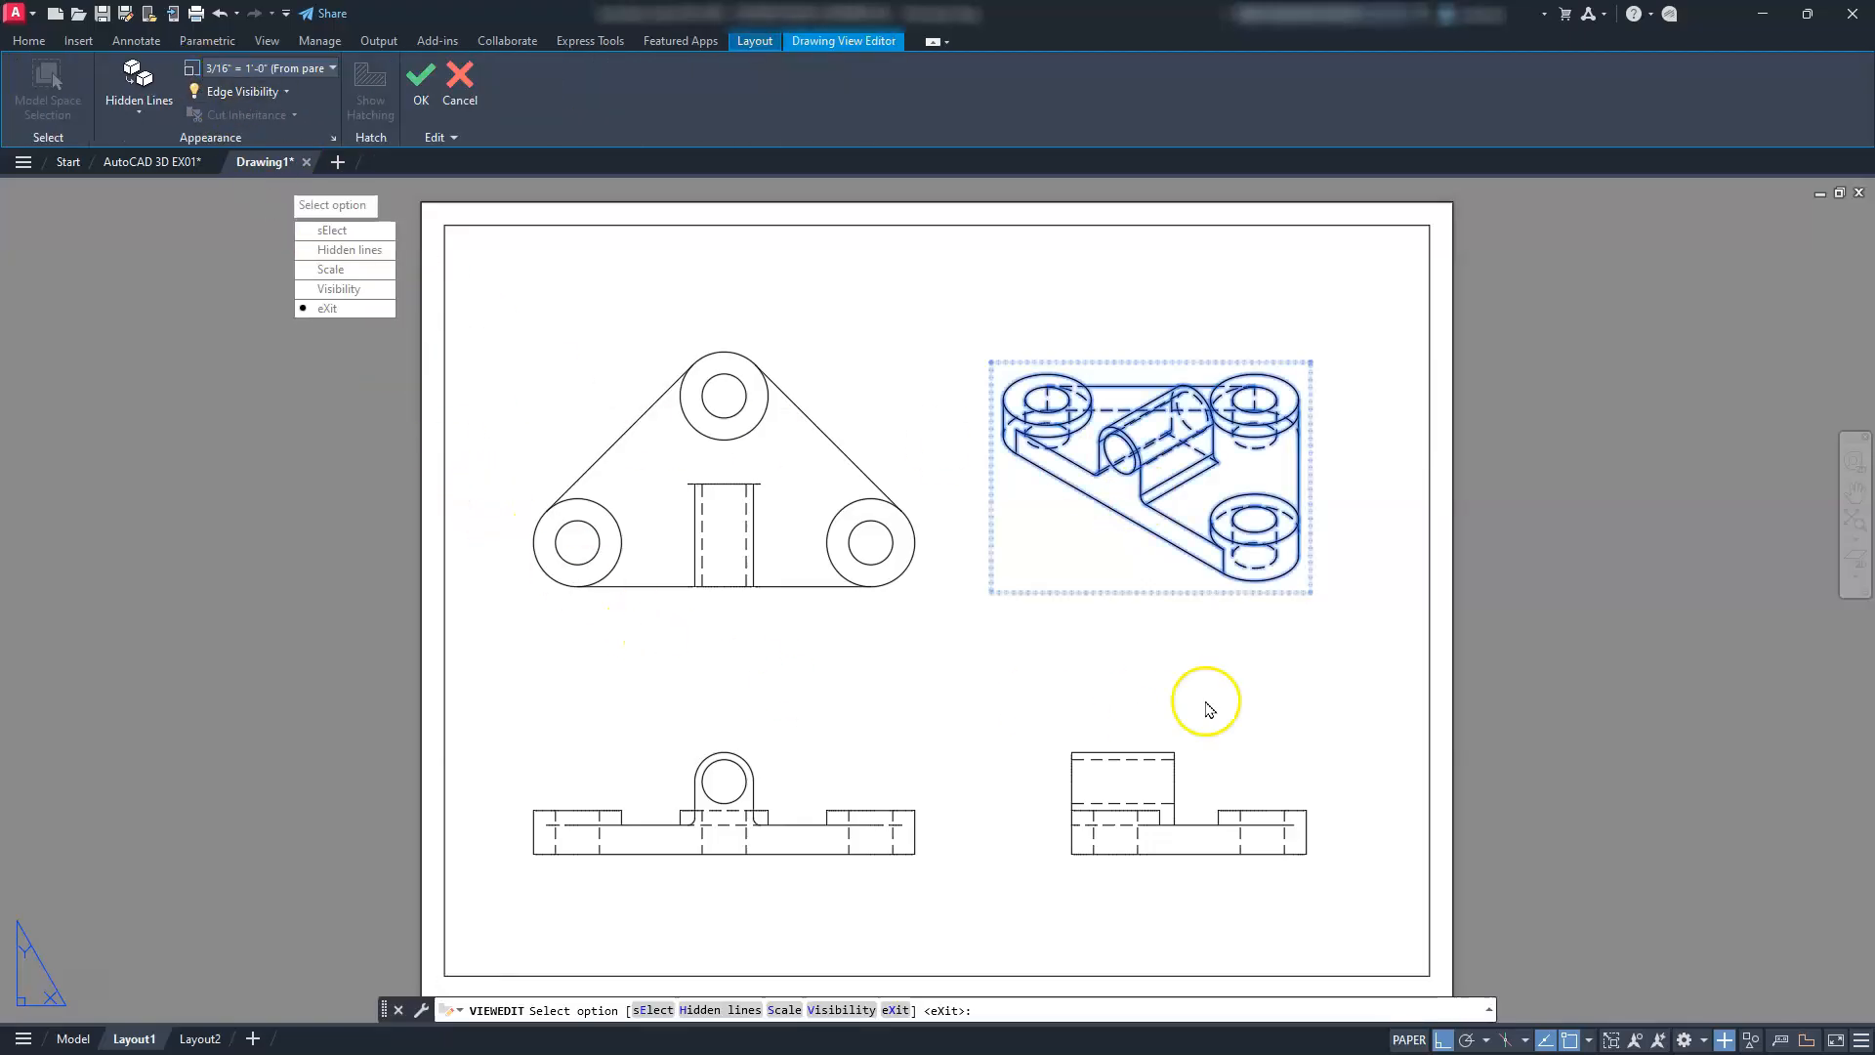
scroll(1226, 628, "up", 5)
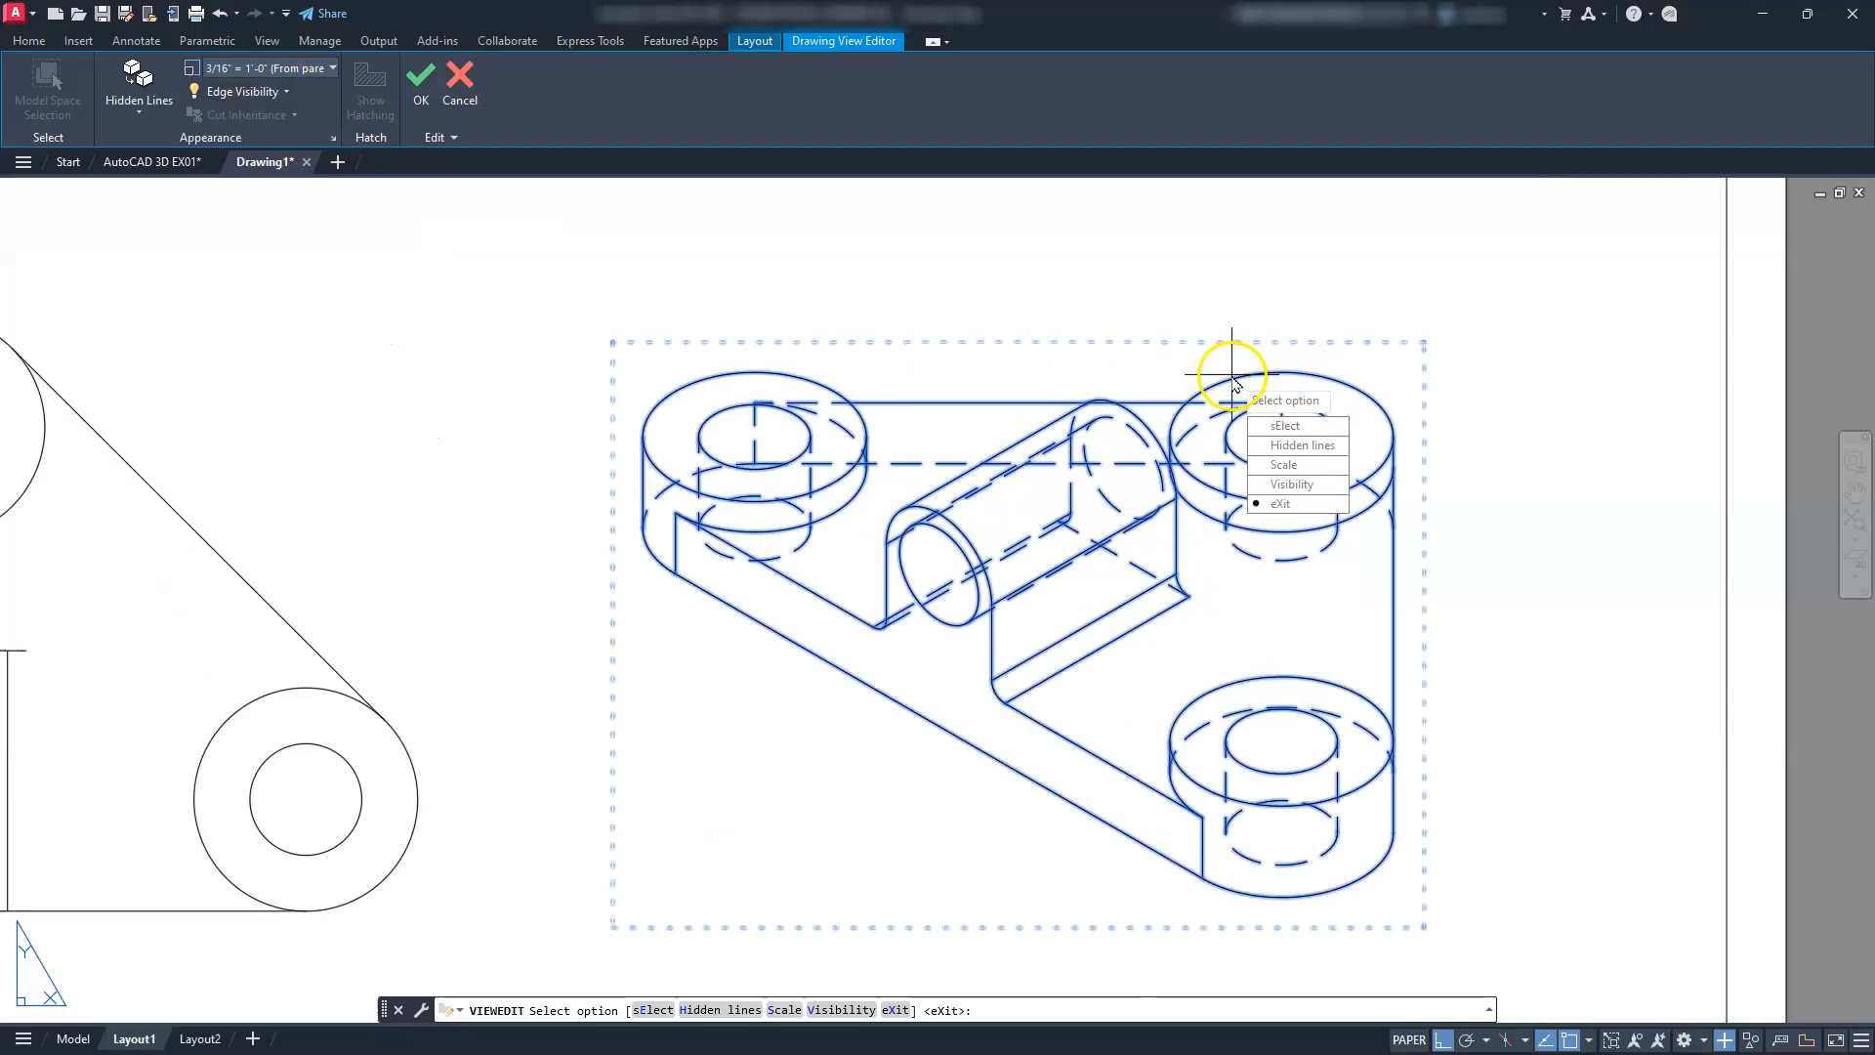
scroll(1304, 613, "down", 3)
middle_click_drag(1302, 649, 1076, 500)
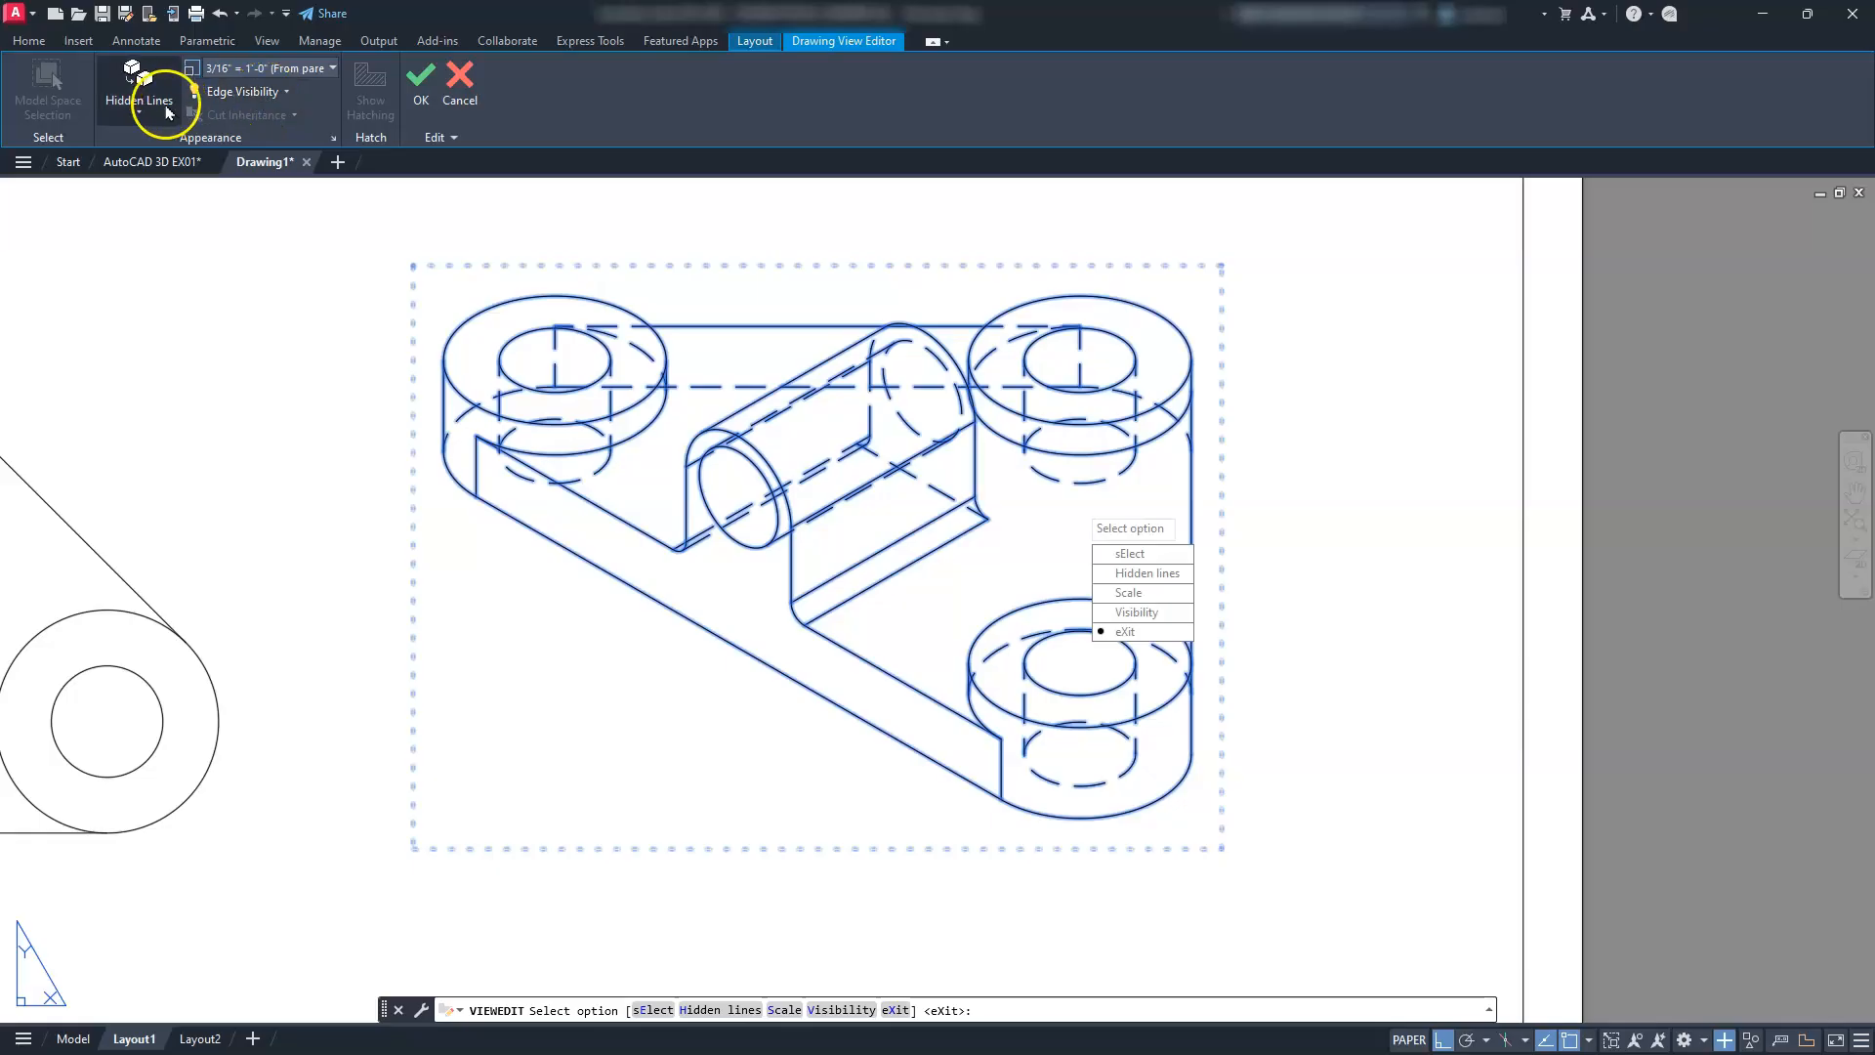
left_click(139, 98)
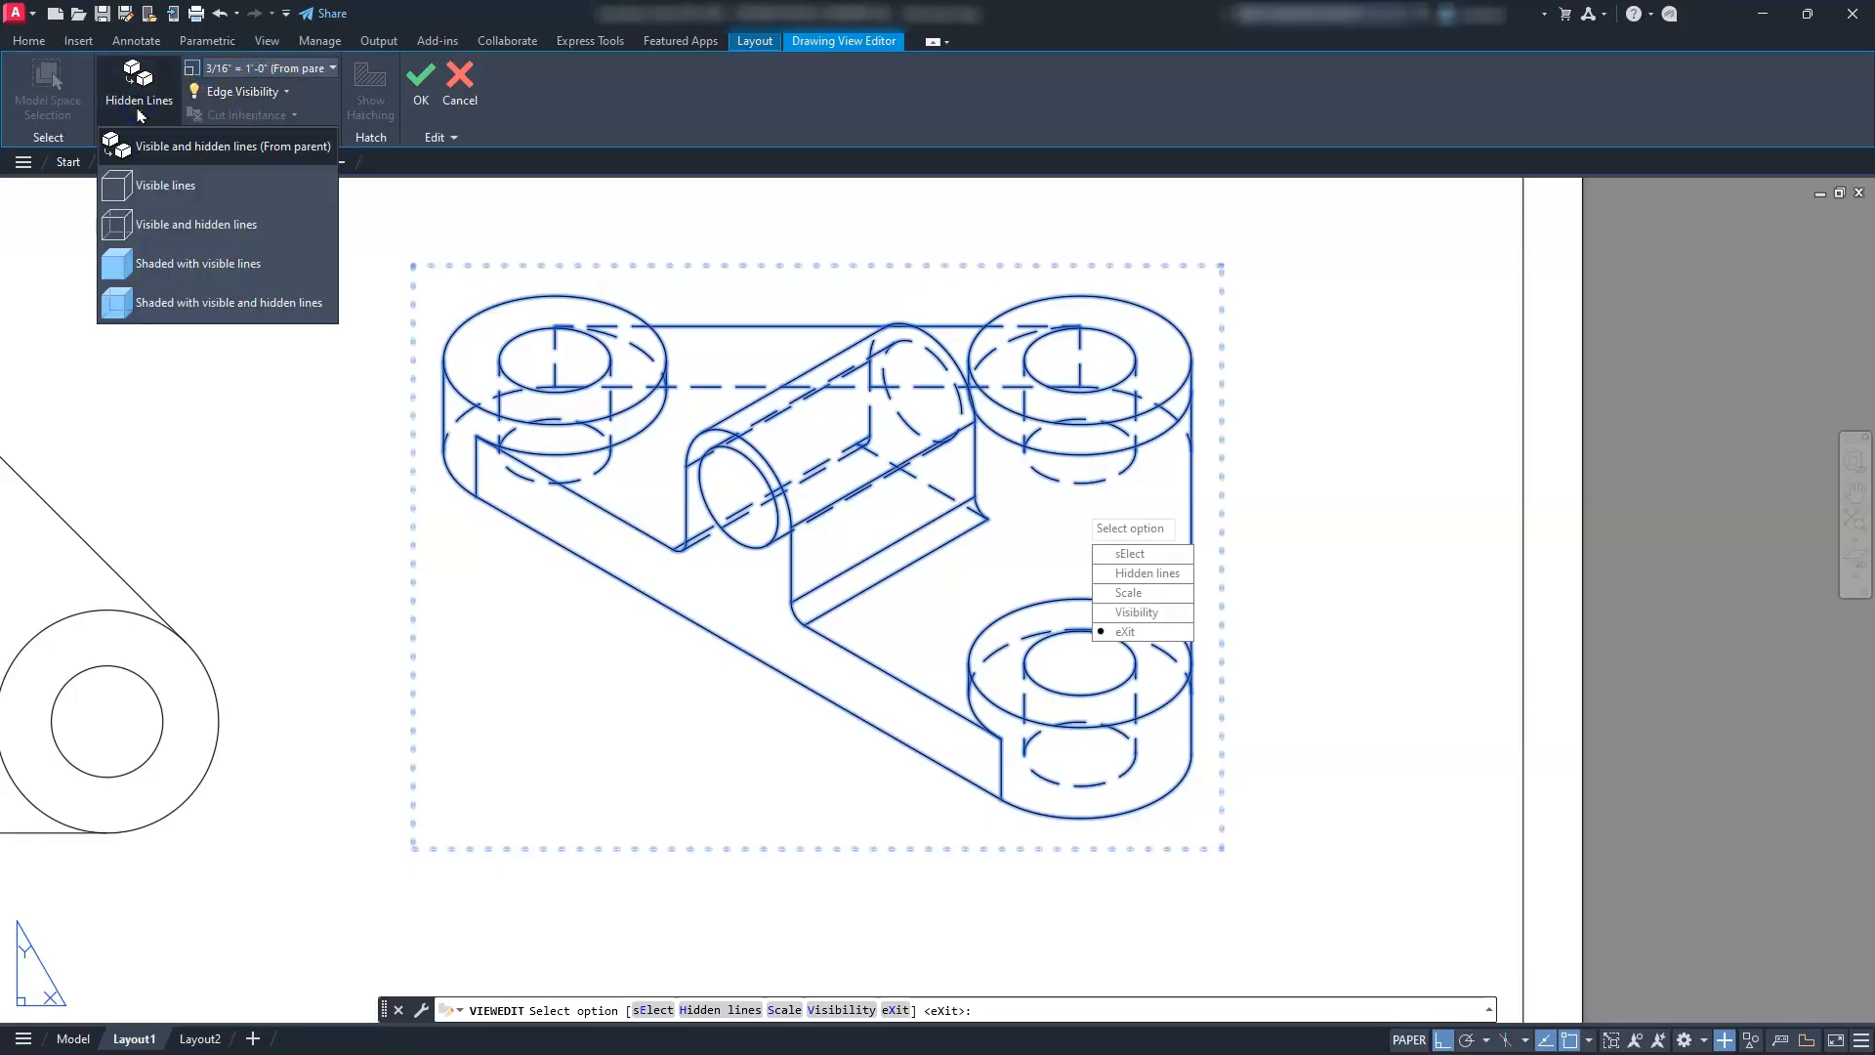
left_click(172, 186)
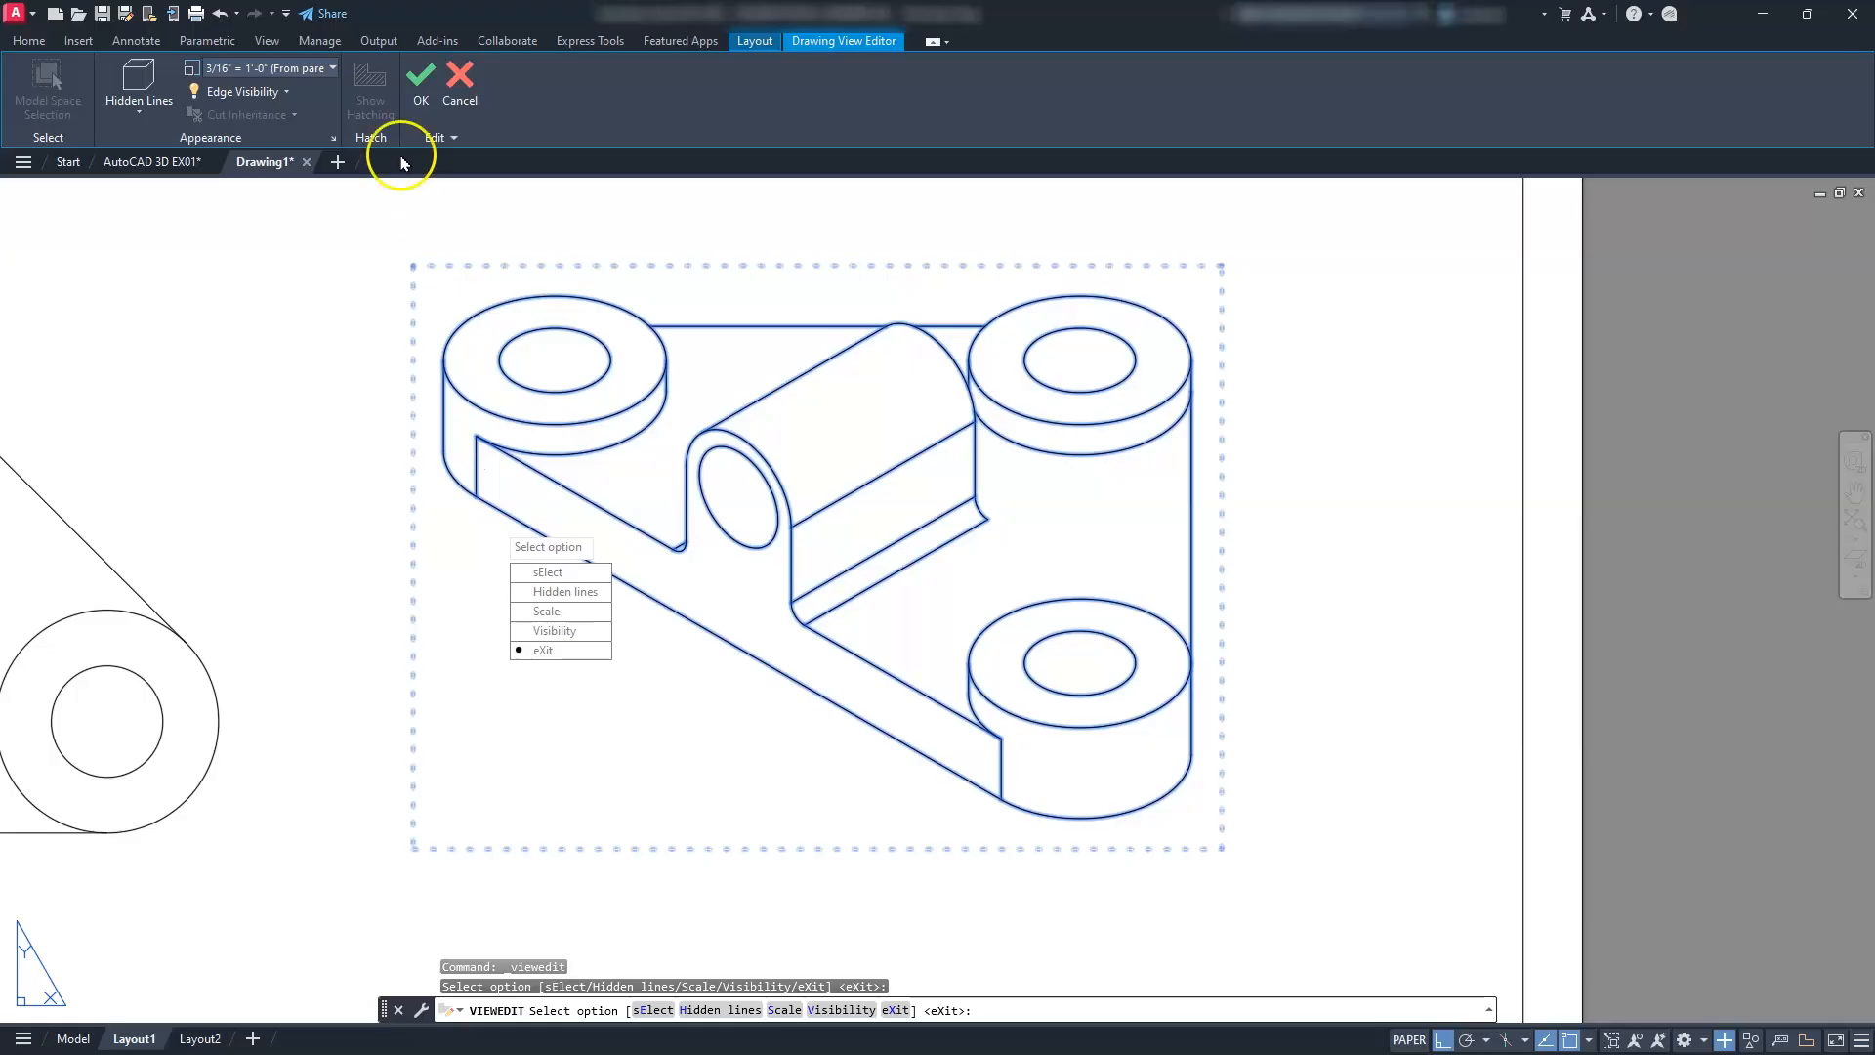
Enable interference edges, tangent edges and foreshortened tangent edges for the isometric view, trying it without tangent edges first
left_click(283, 97)
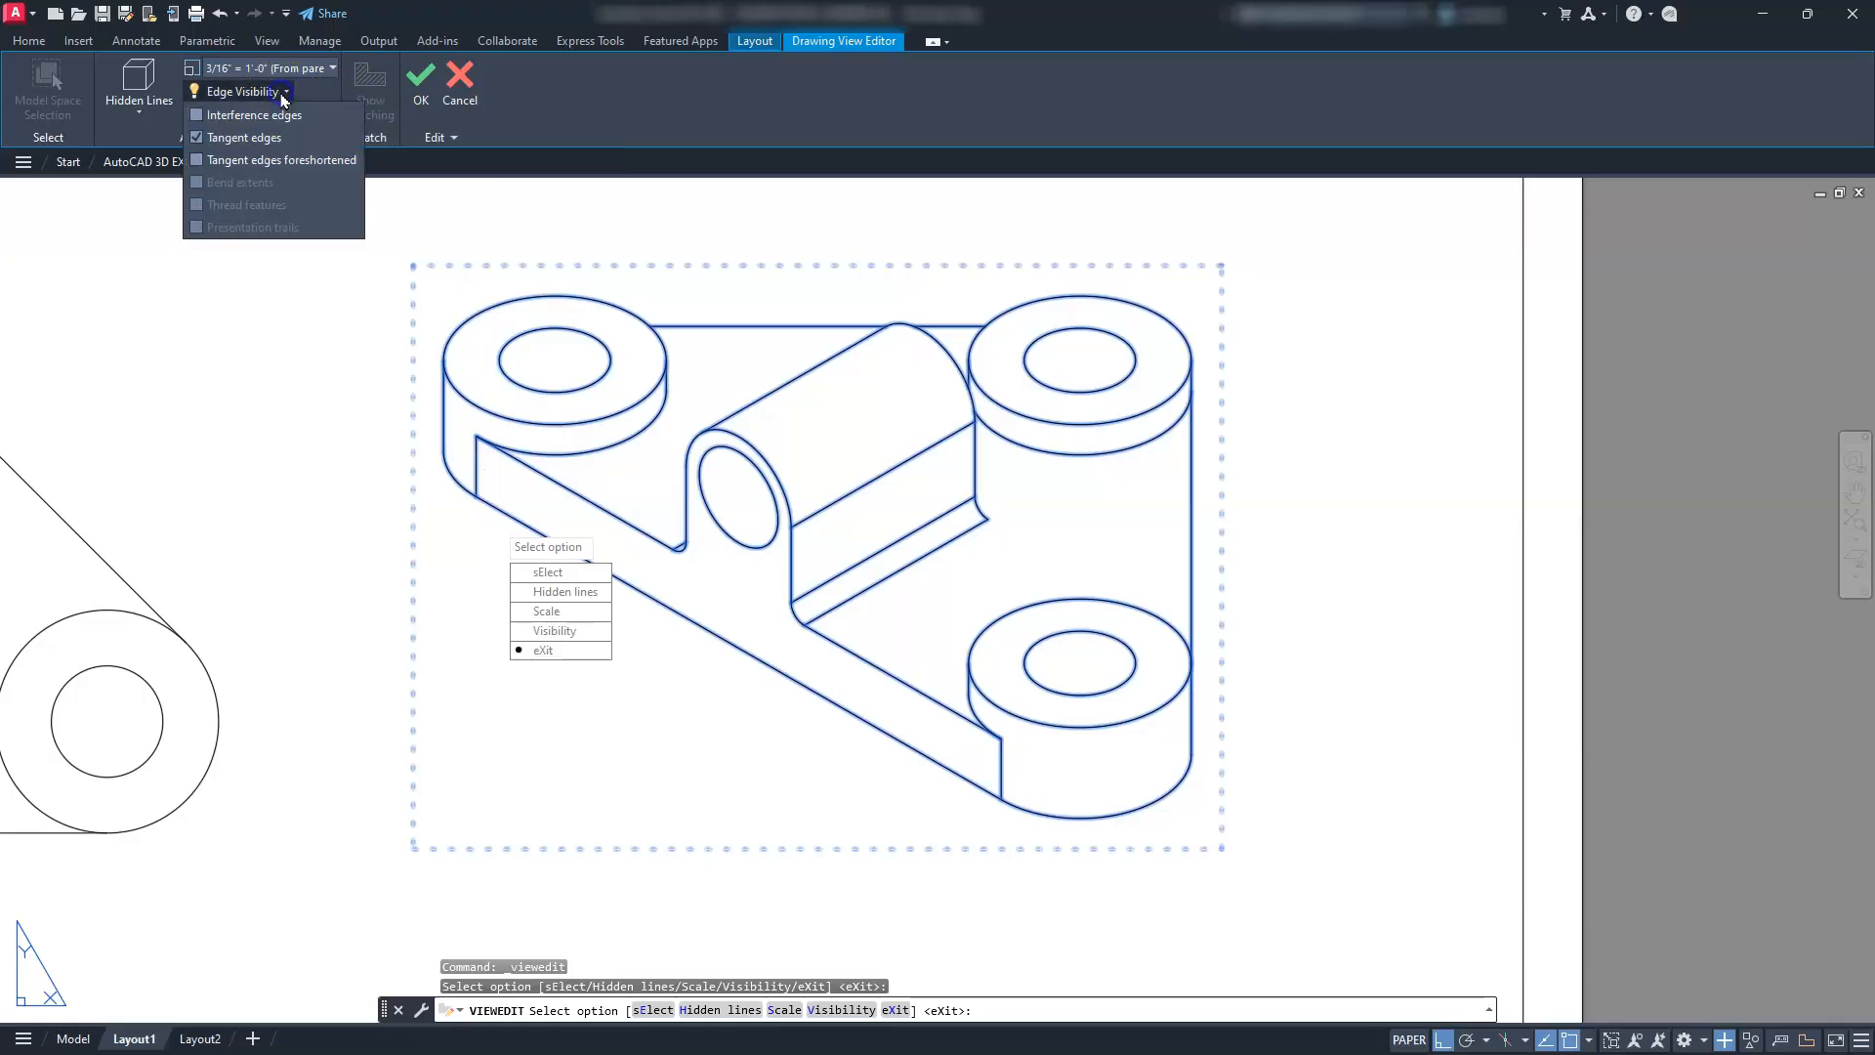
left_click(262, 140)
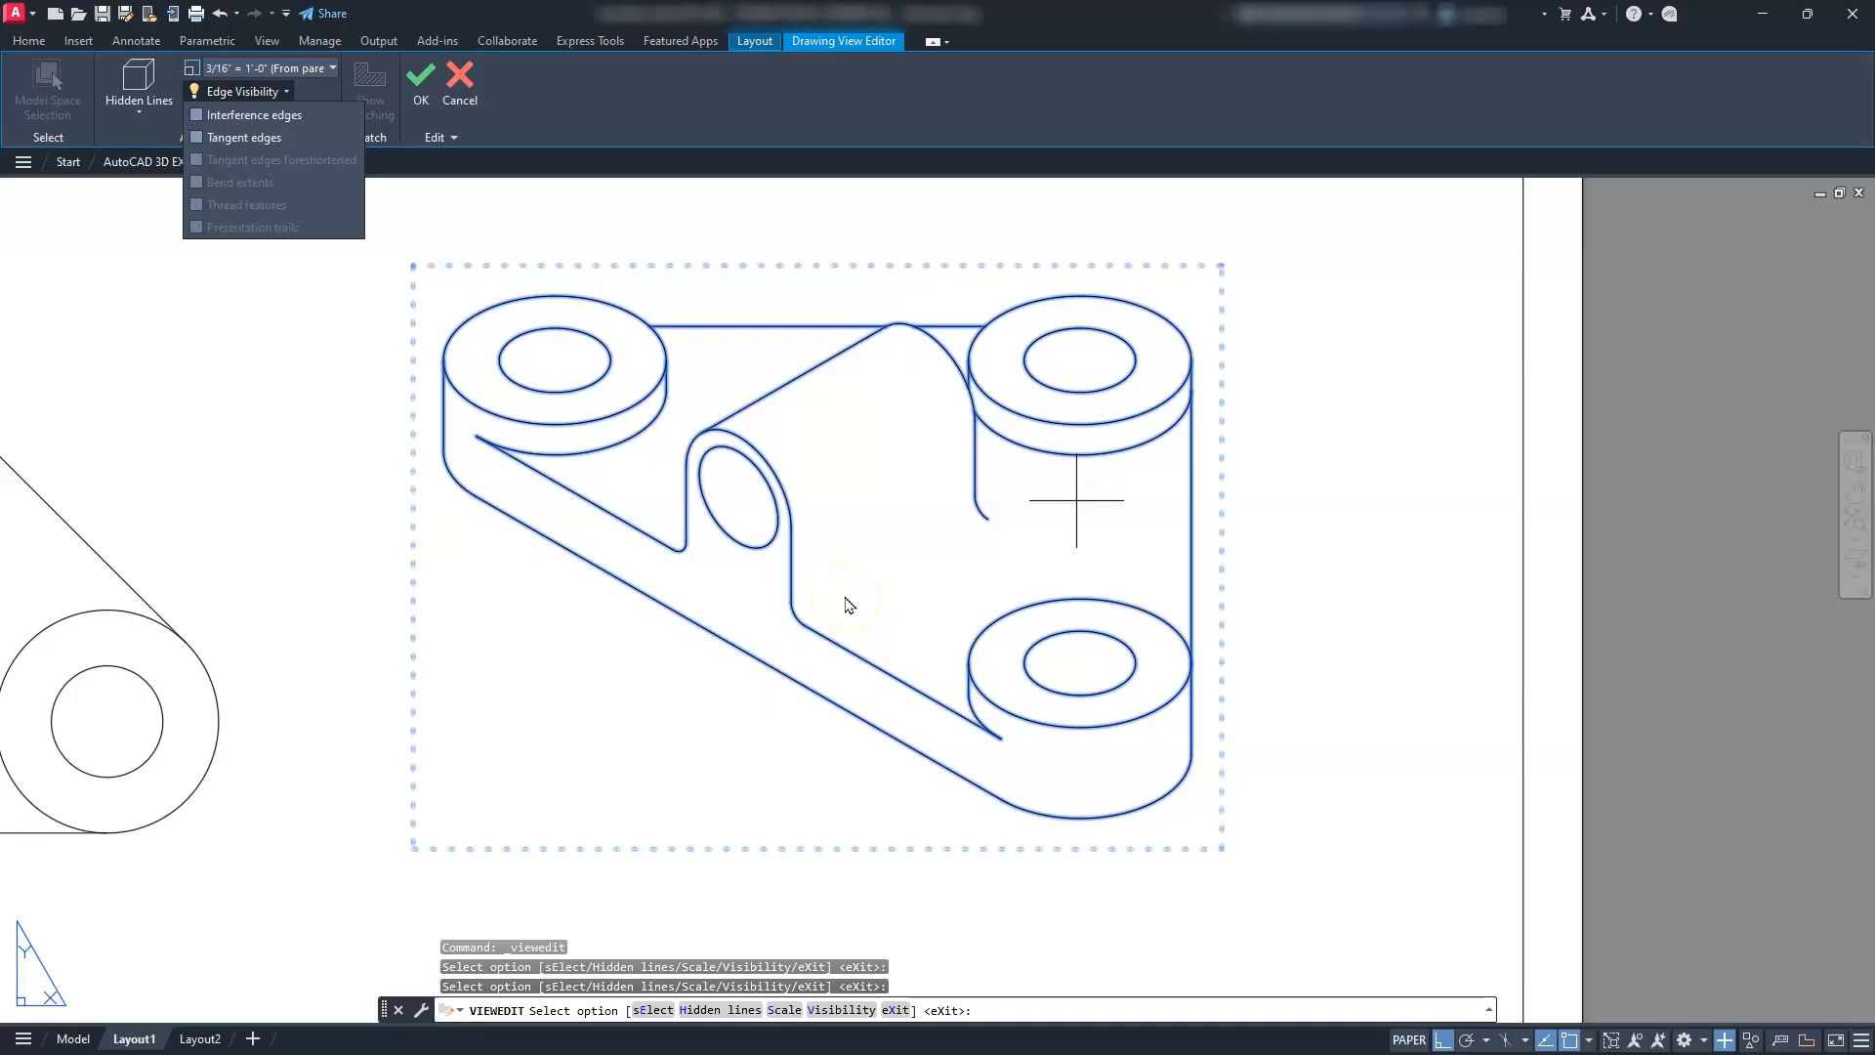
left_click(268, 115)
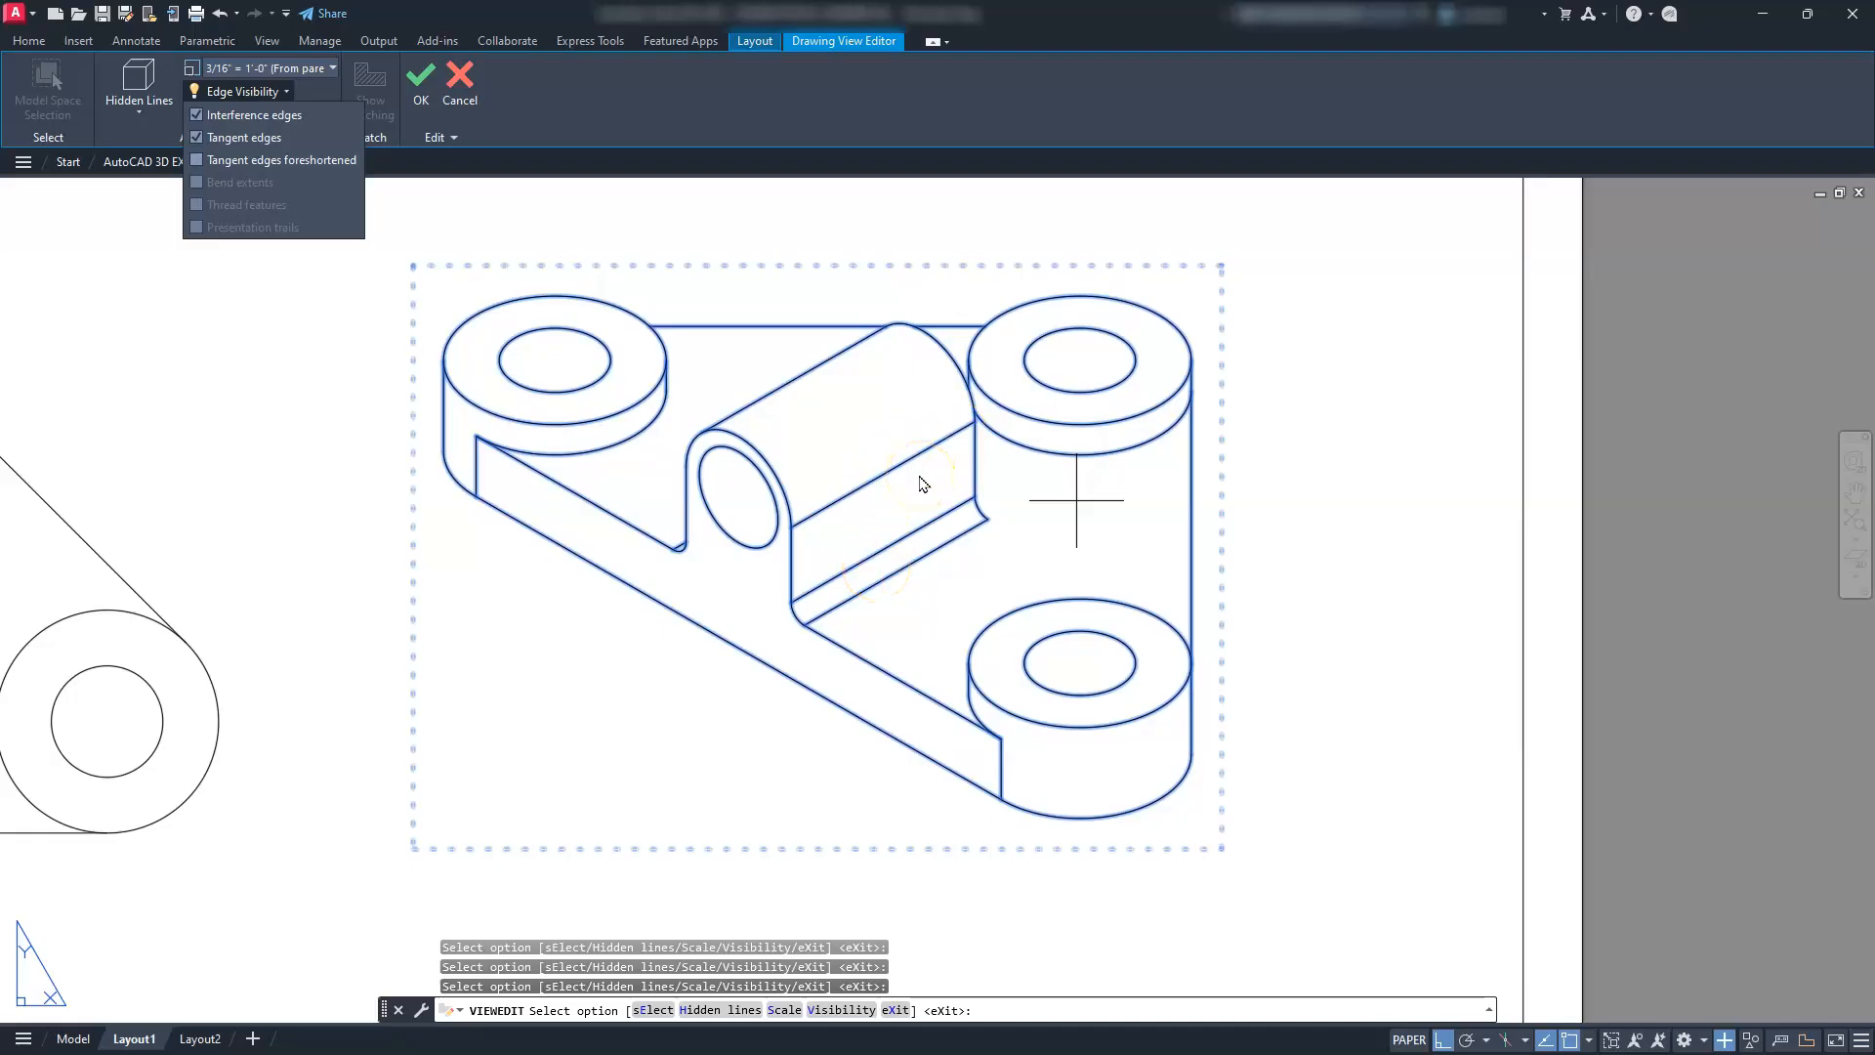
left_click(209, 160)
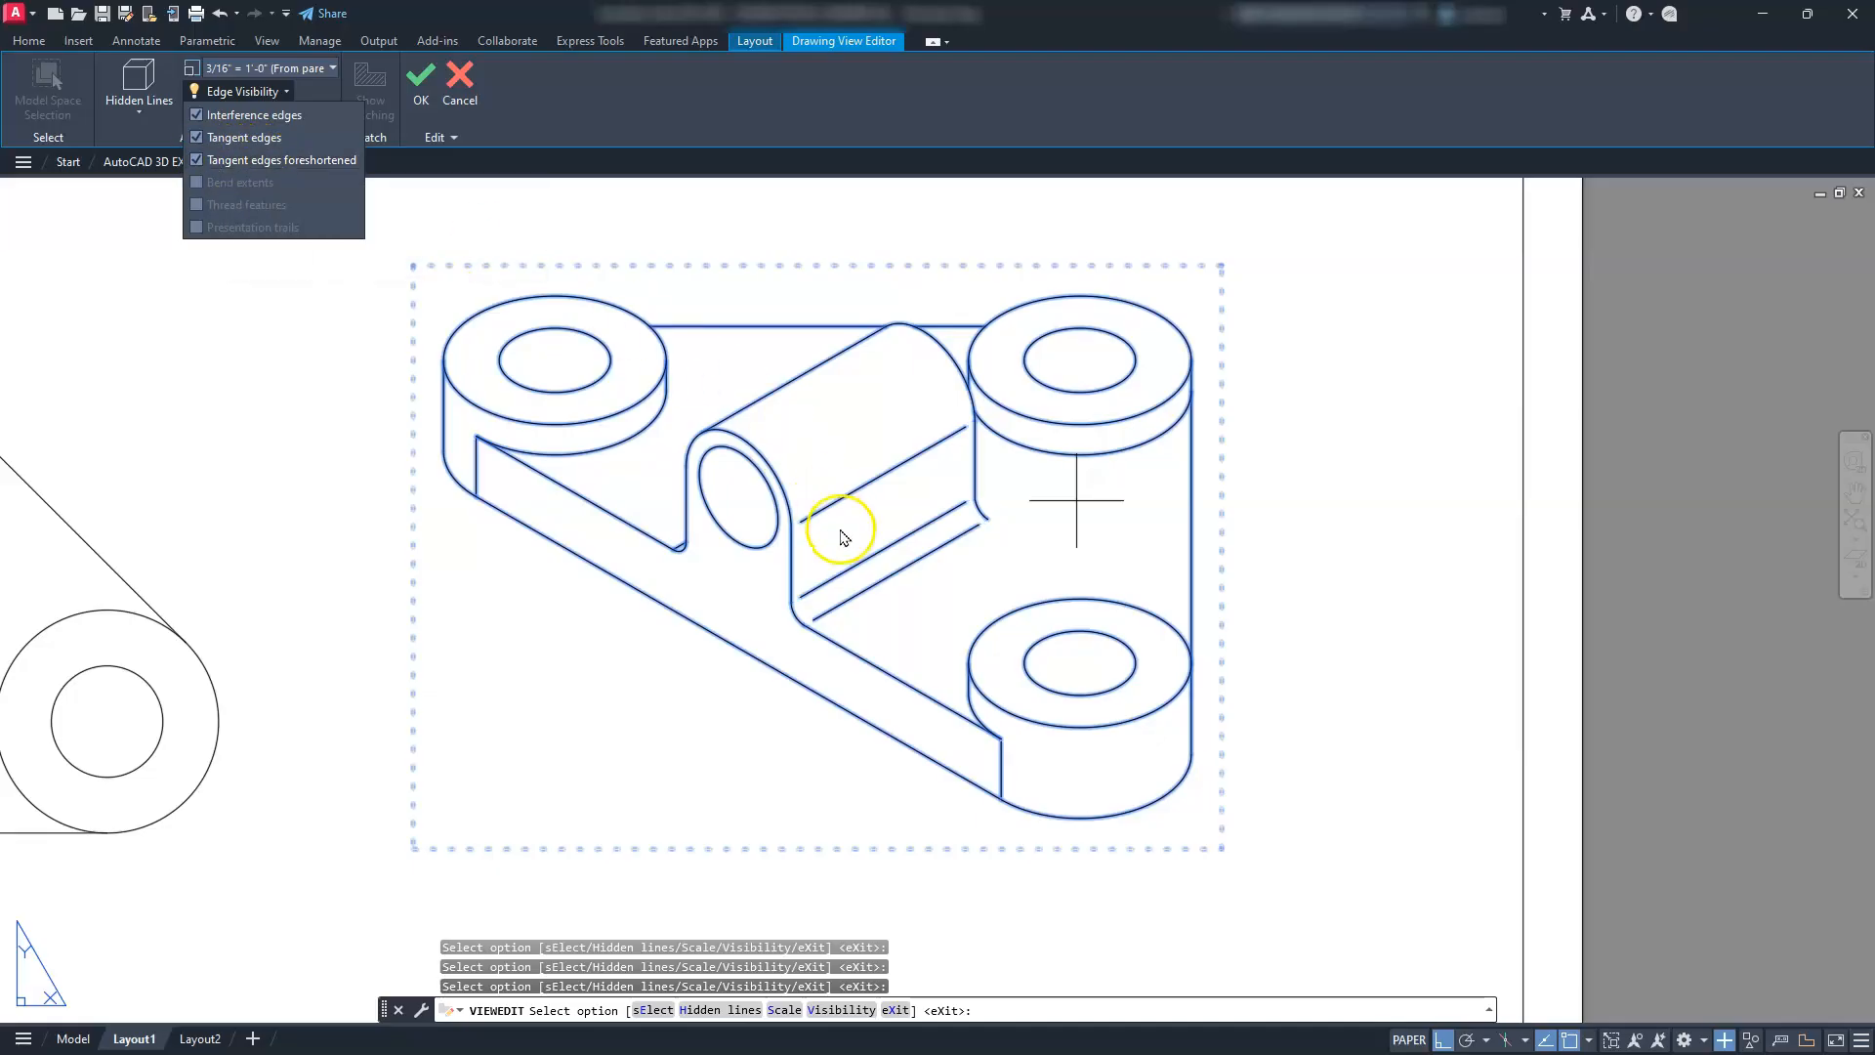
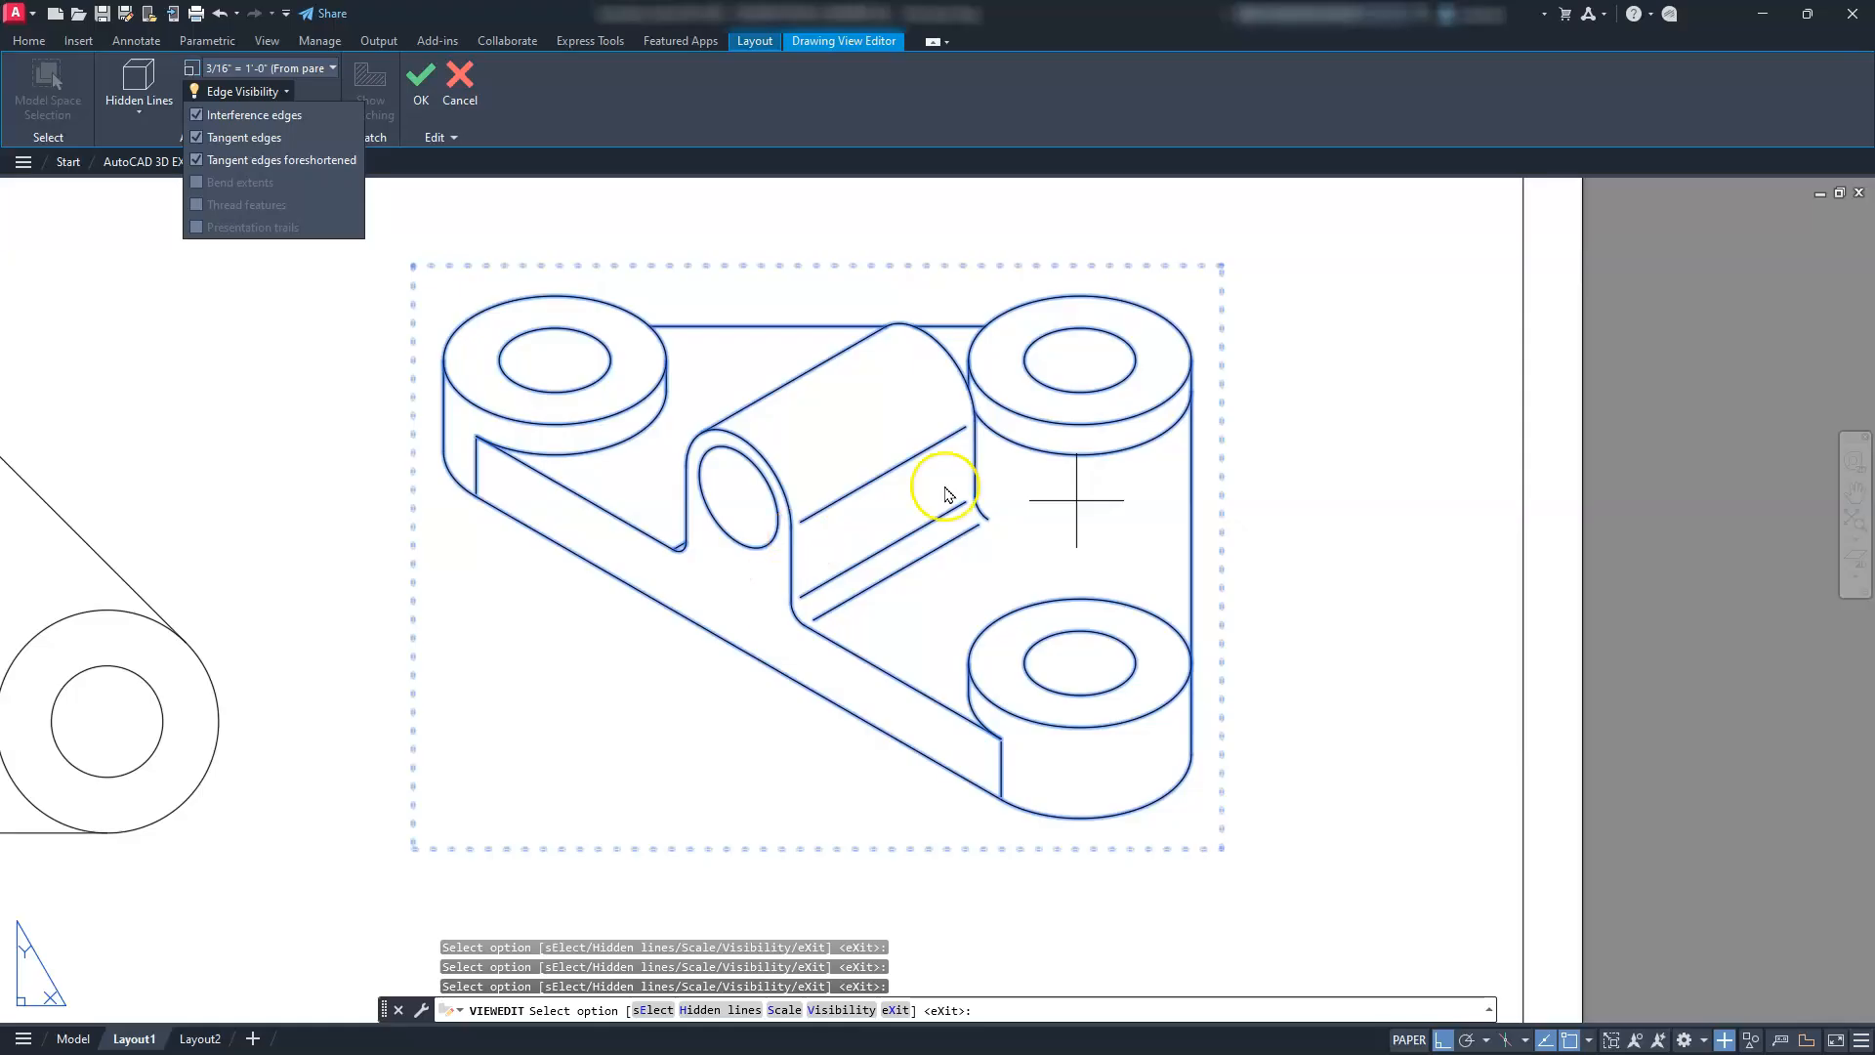
Accept the isometric view's edits and move it freely, with ortho off, up and to the right on the sheet
left_click(422, 91)
scroll(822, 591, "down", 2)
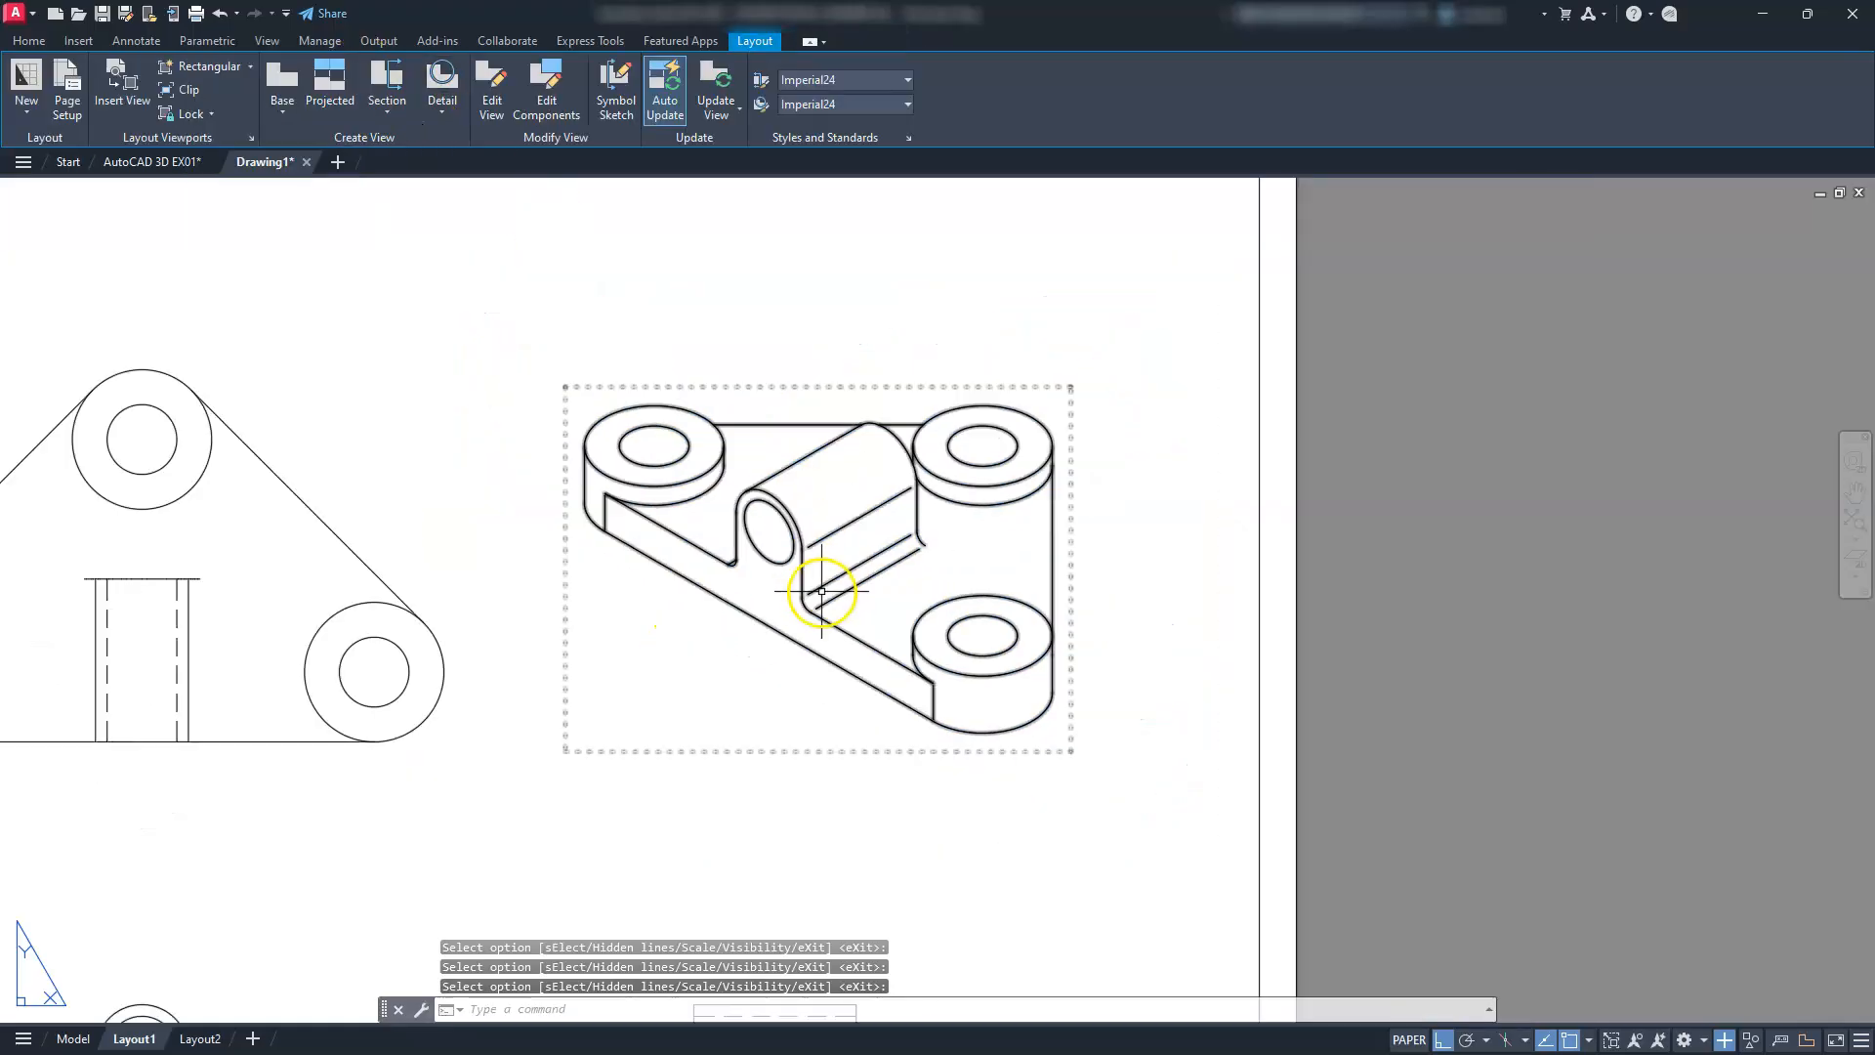
scroll(1131, 753, "down", 3)
left_click(1133, 784)
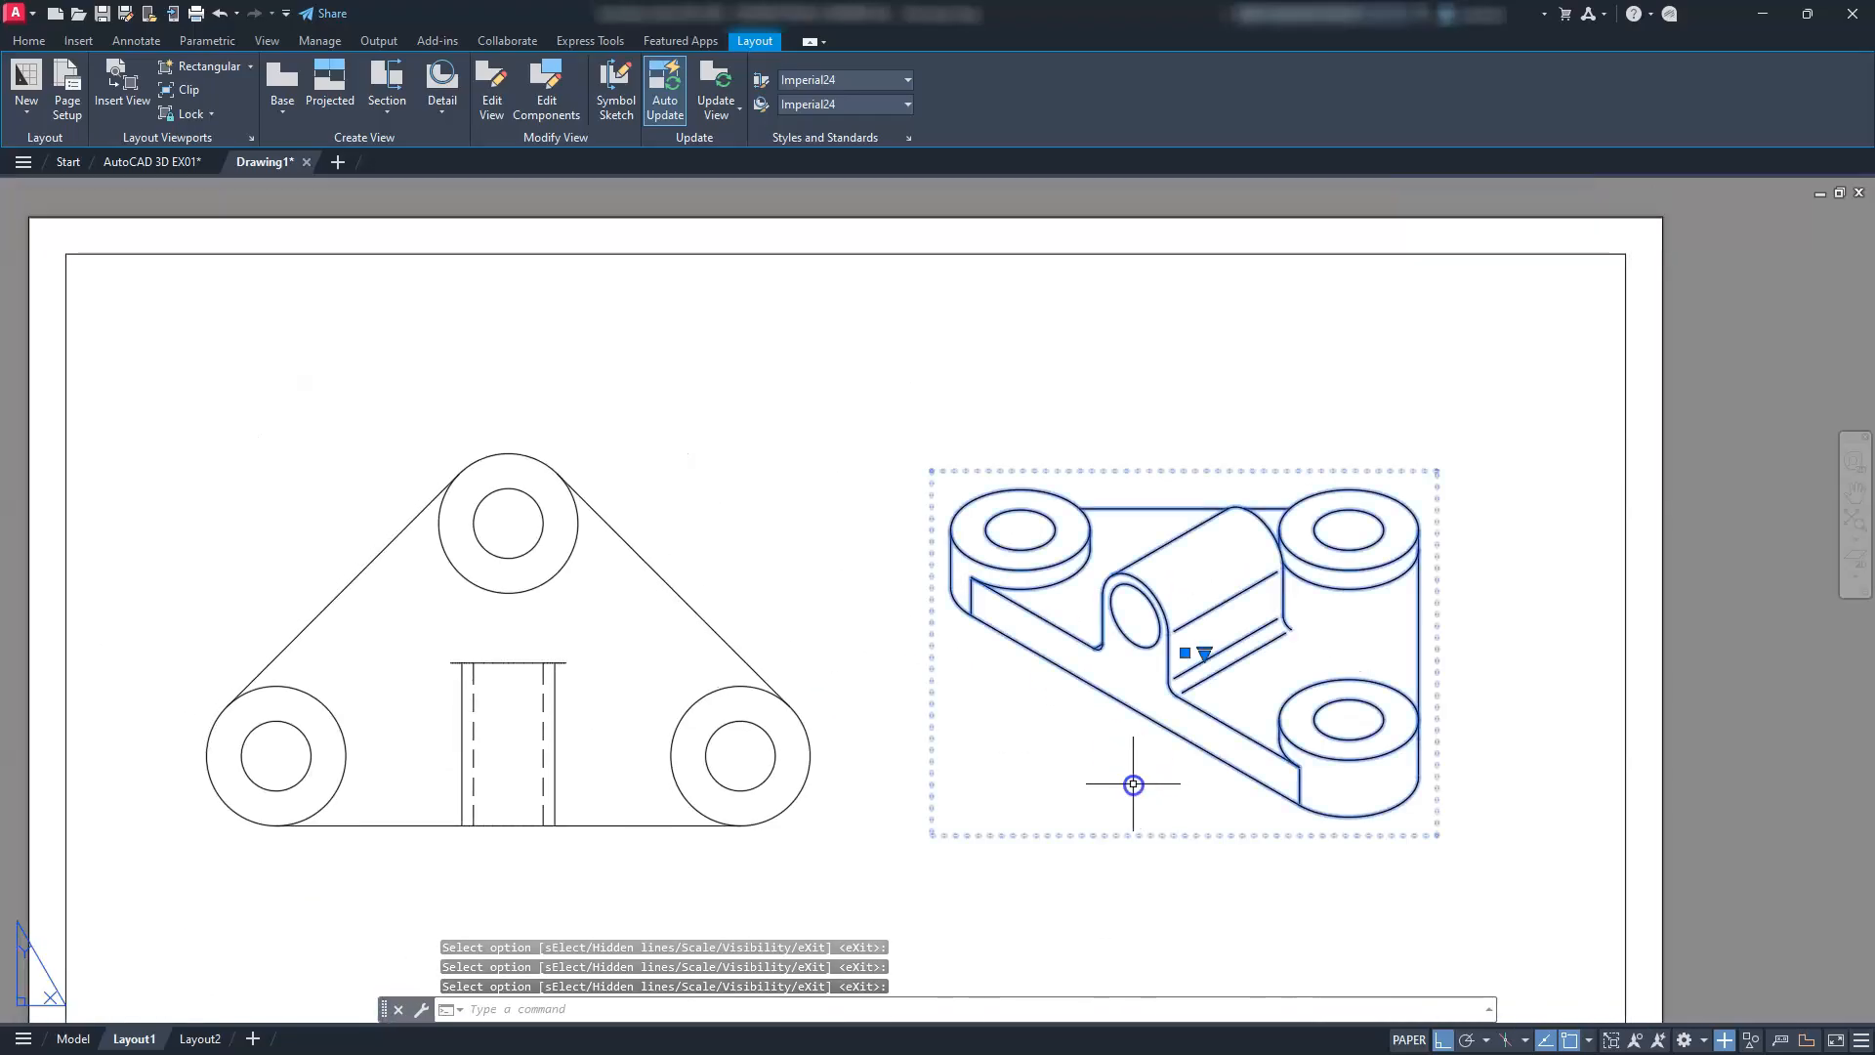
left_click(1185, 653)
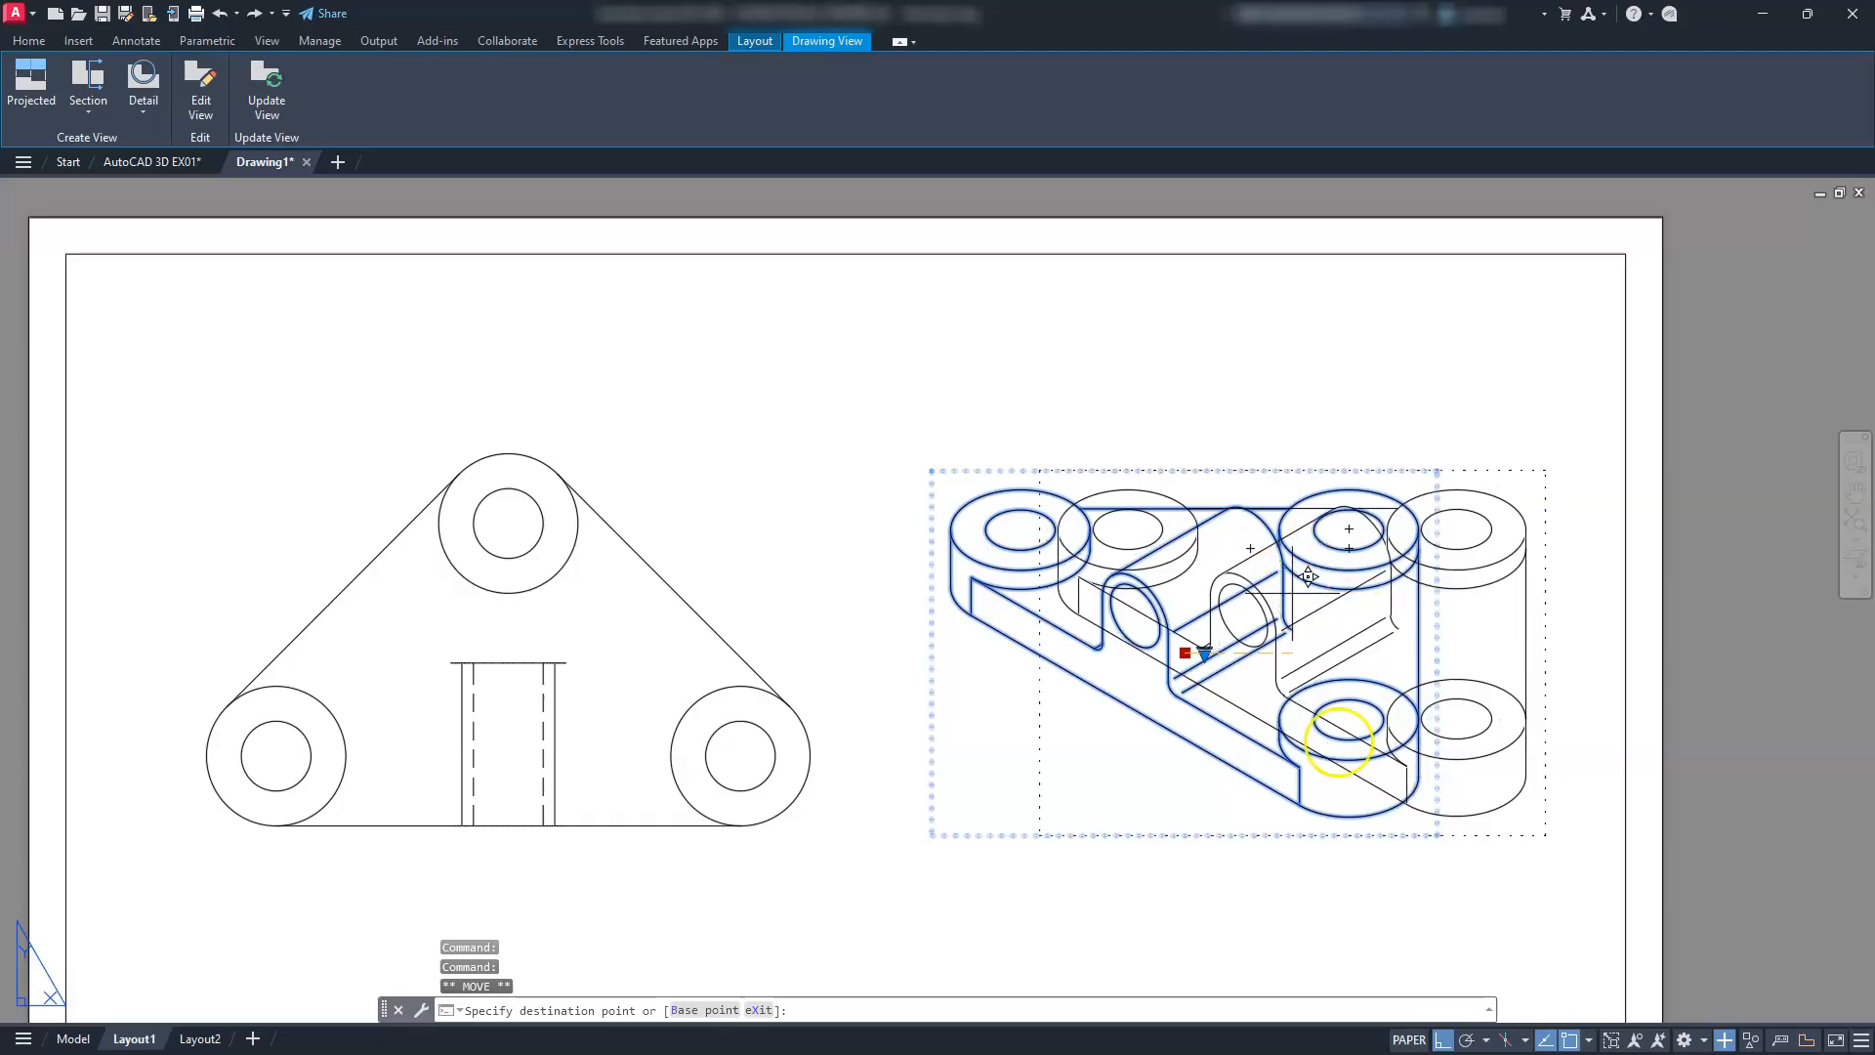
left_click(1446, 1039)
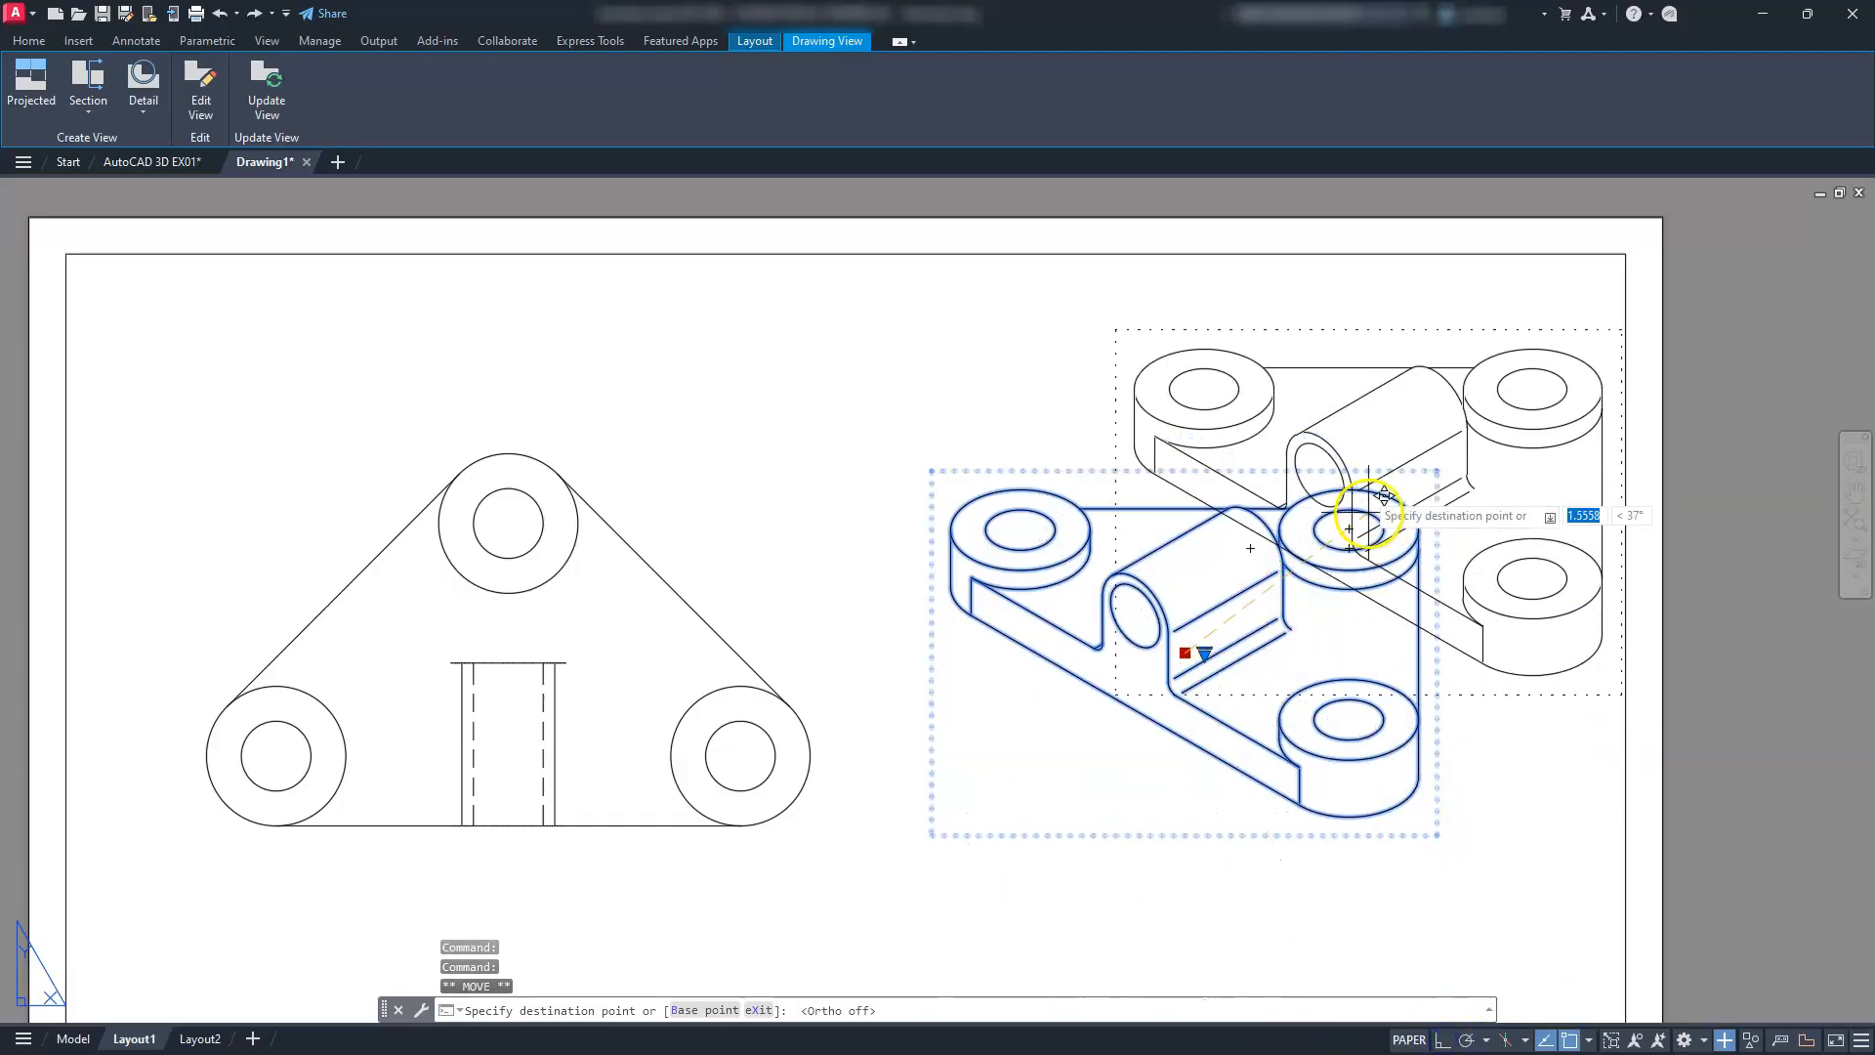
key("Escape")
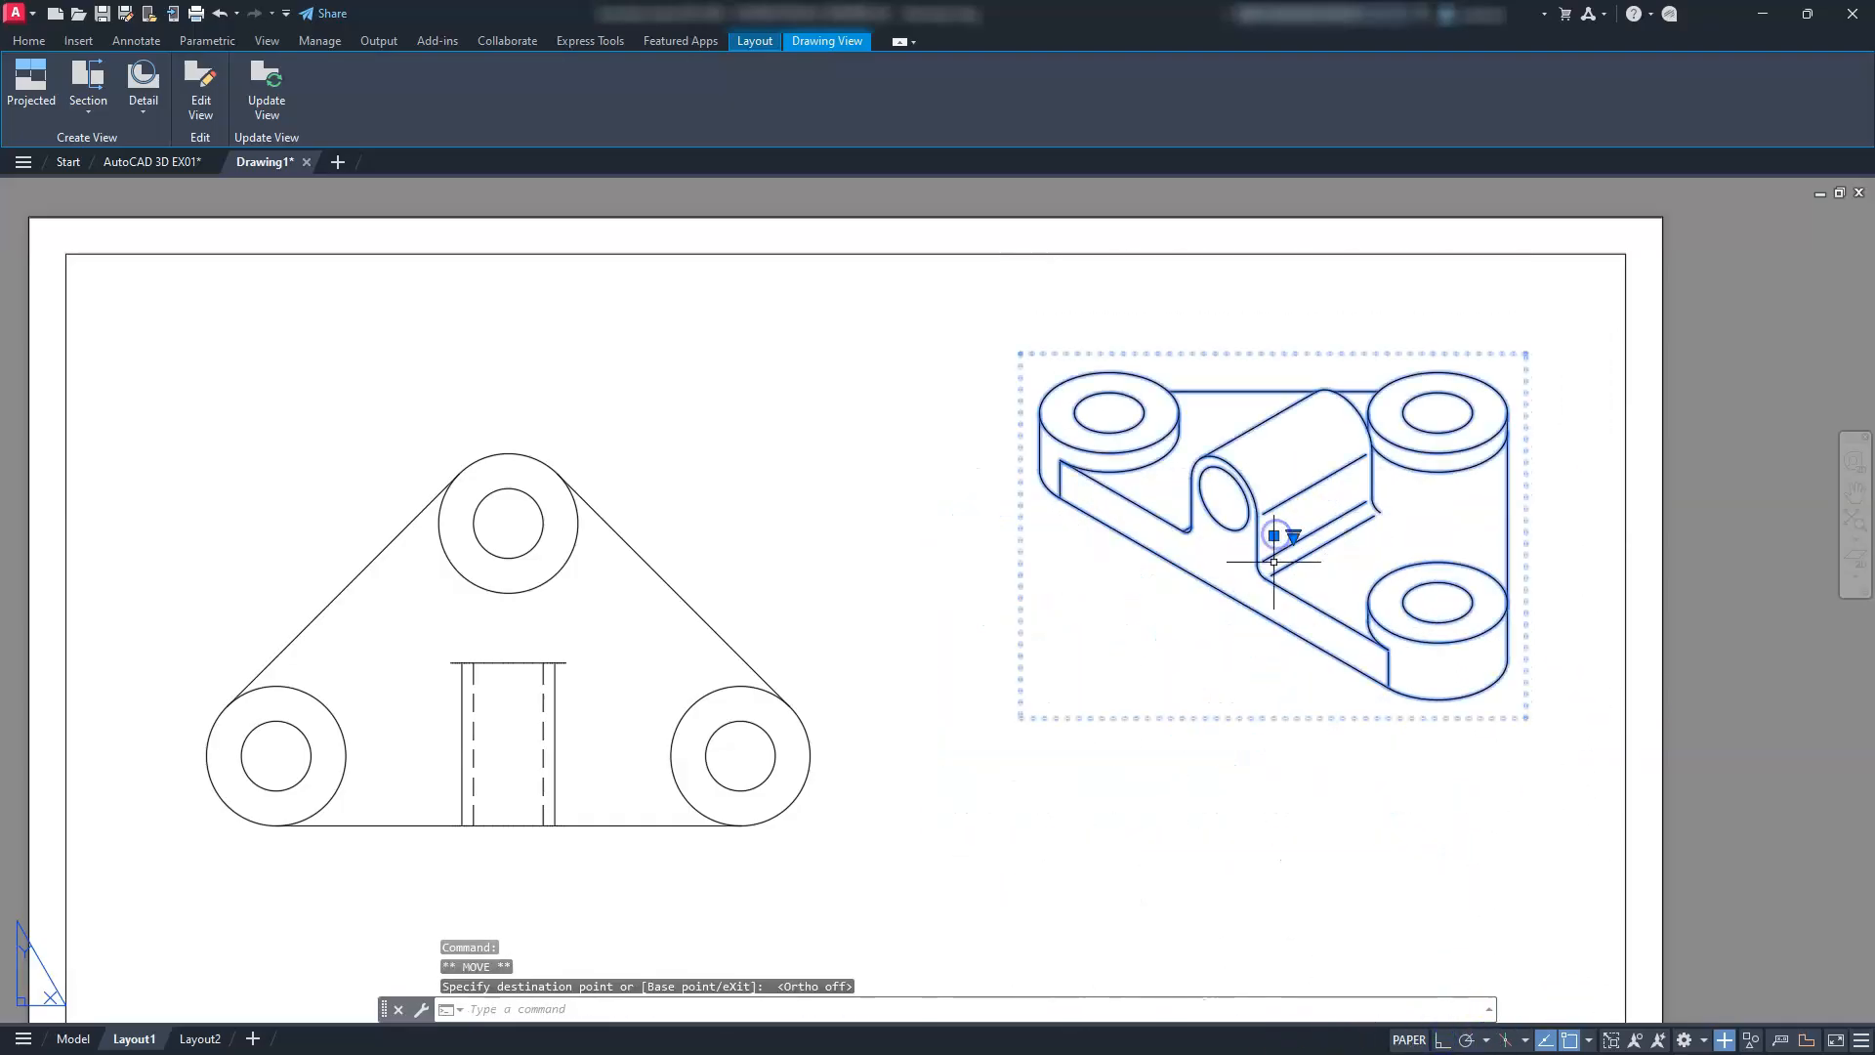
scroll(902, 599, "down", 2)
key("Escape")
scroll(670, 649, "up", 4)
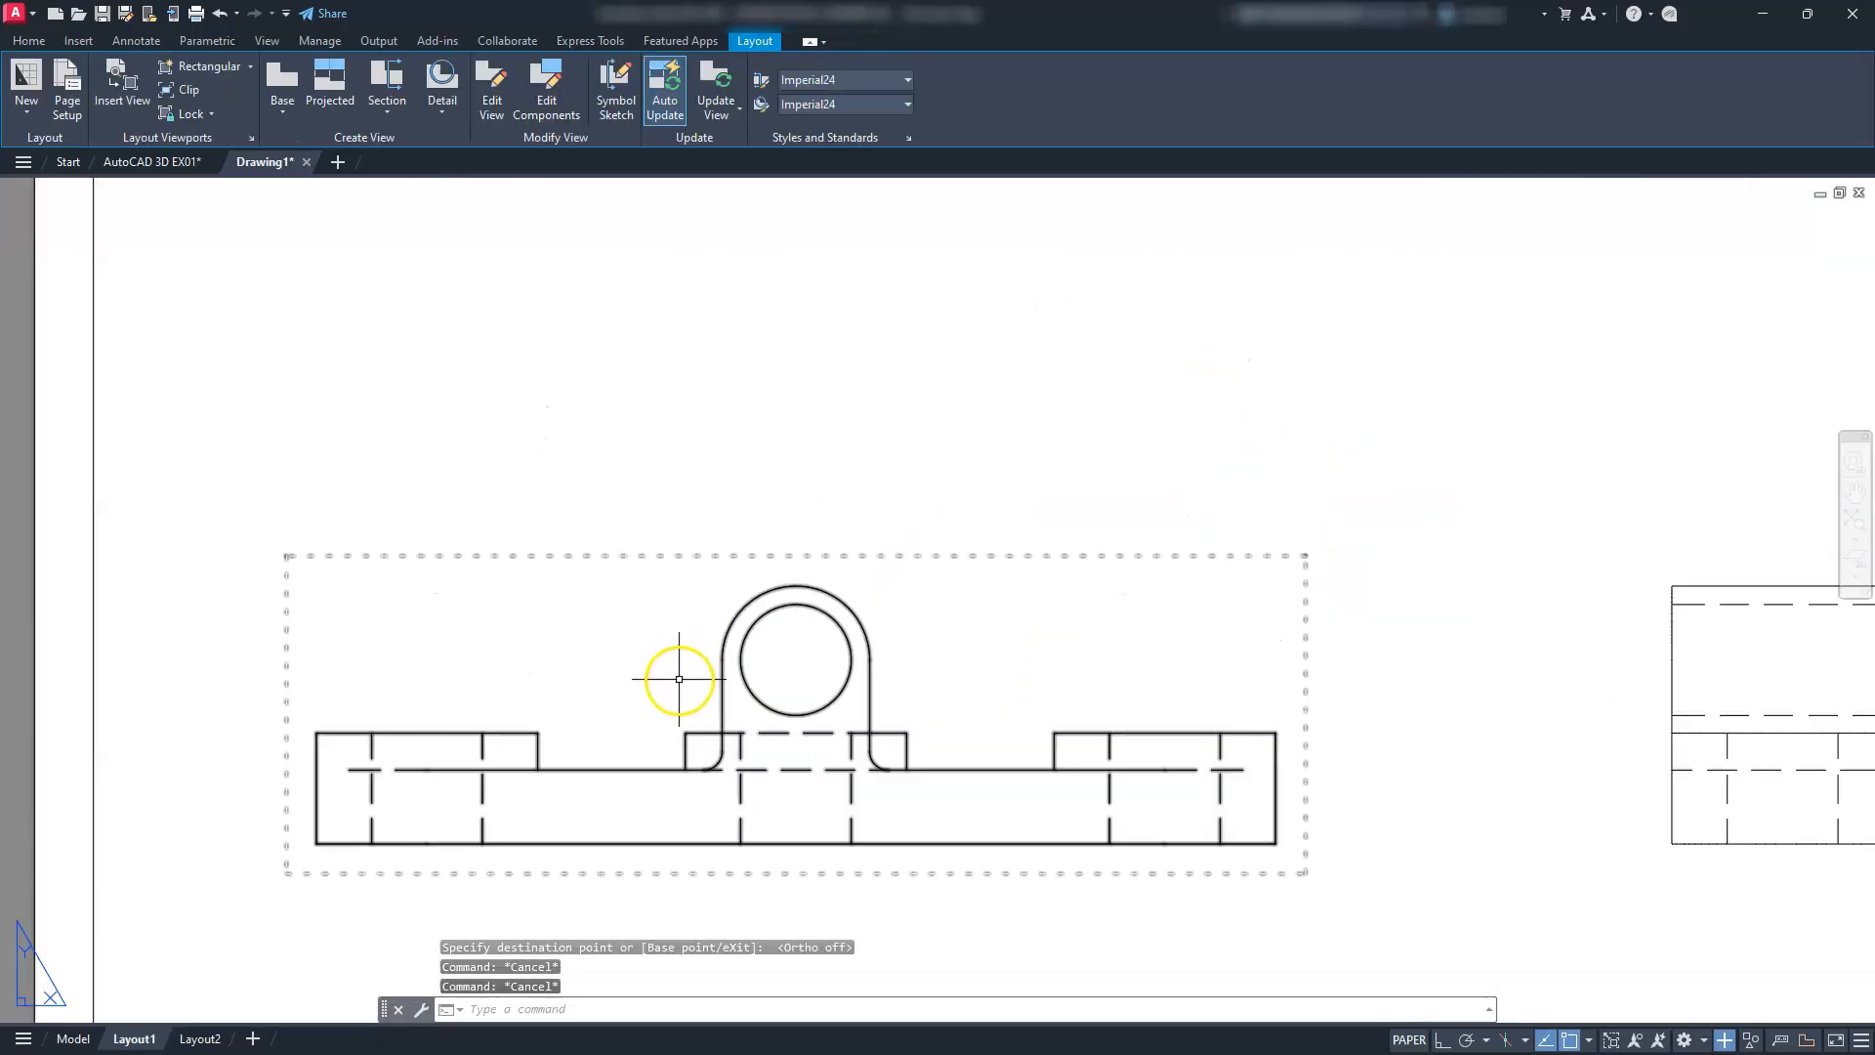
scroll(650, 664, "down", 1)
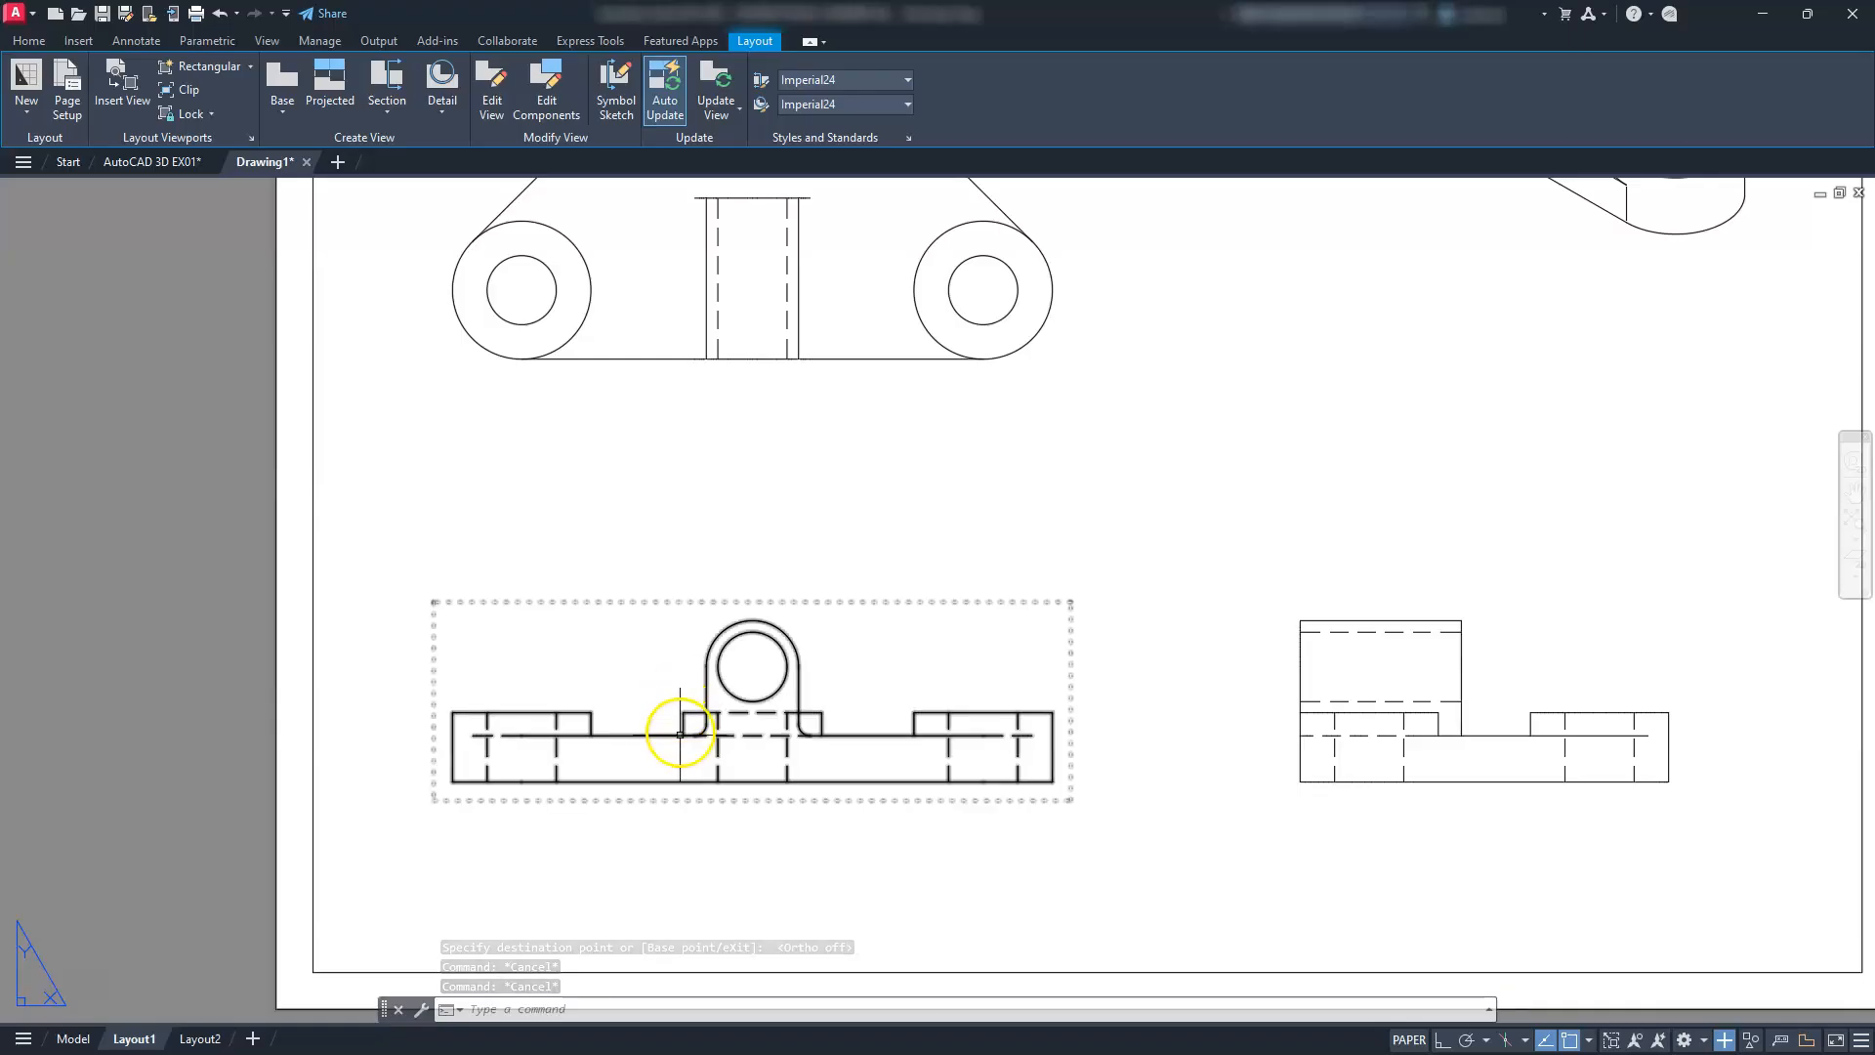
scroll(625, 657, "down", 2)
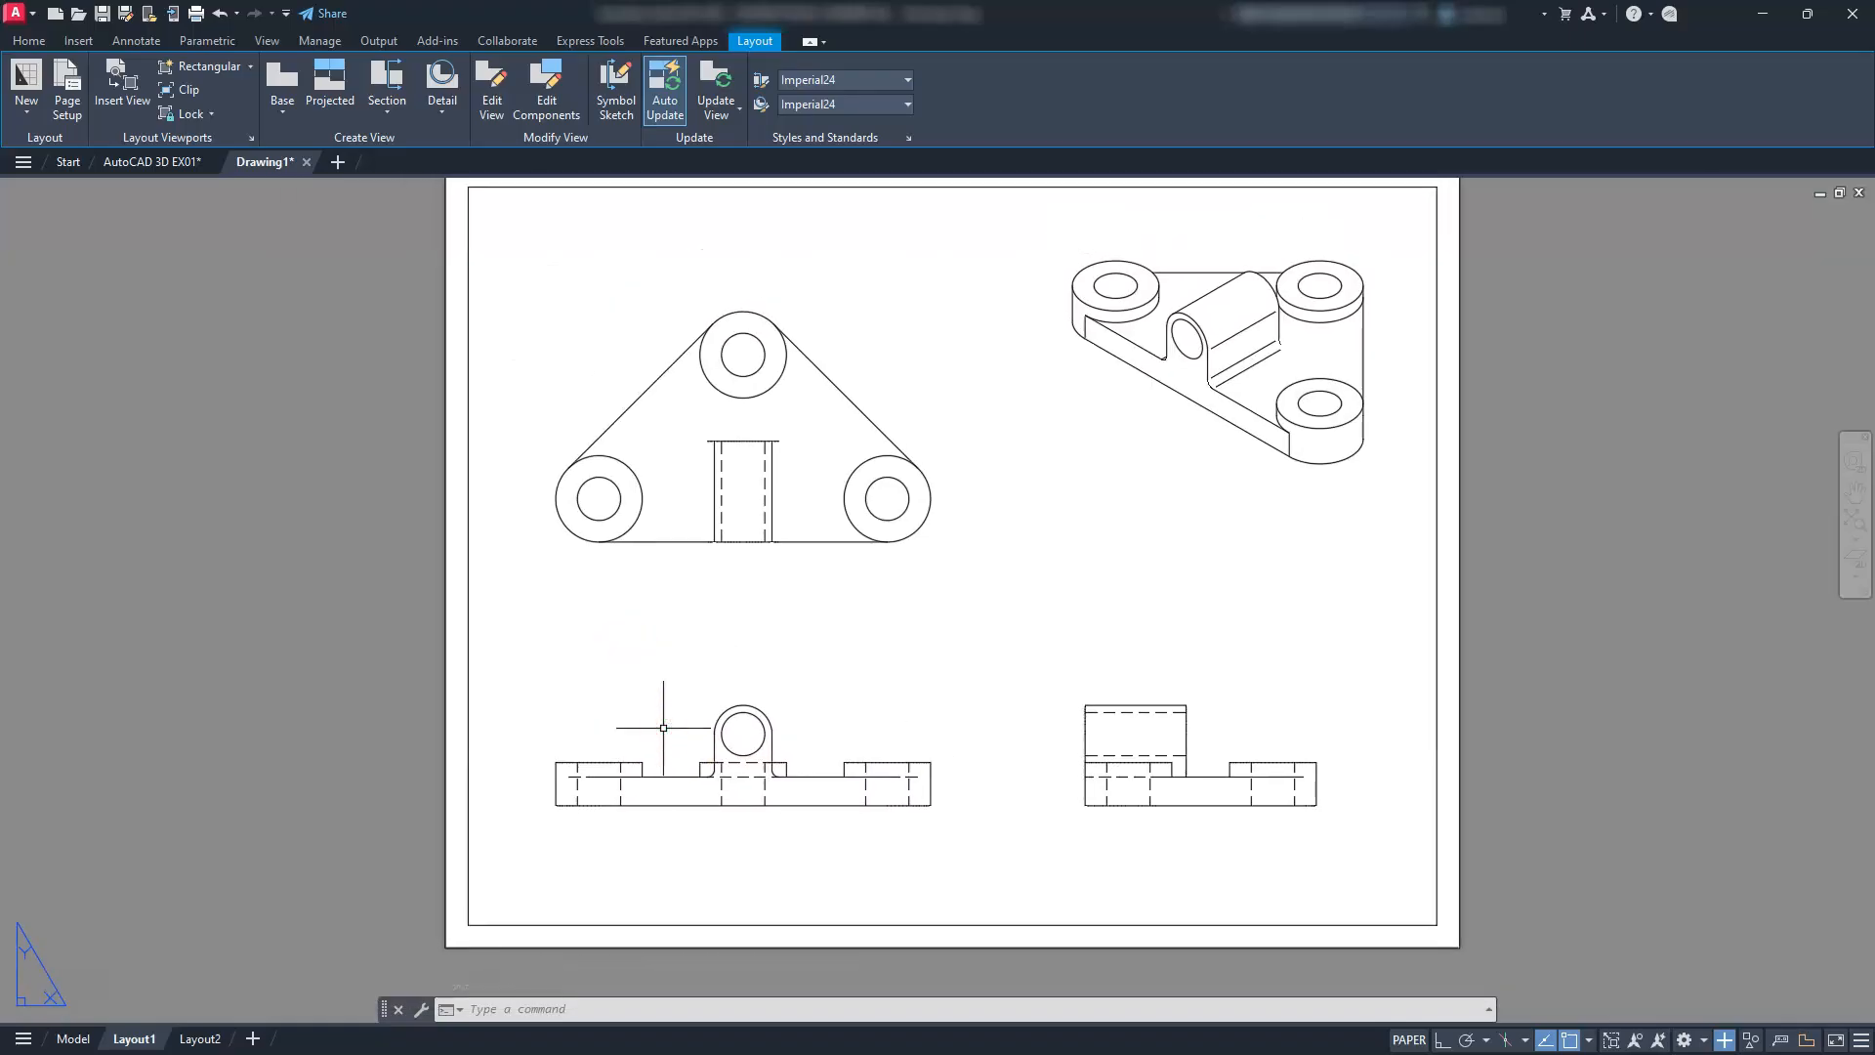
scroll(663, 727, "up", 2)
left_click(672, 767)
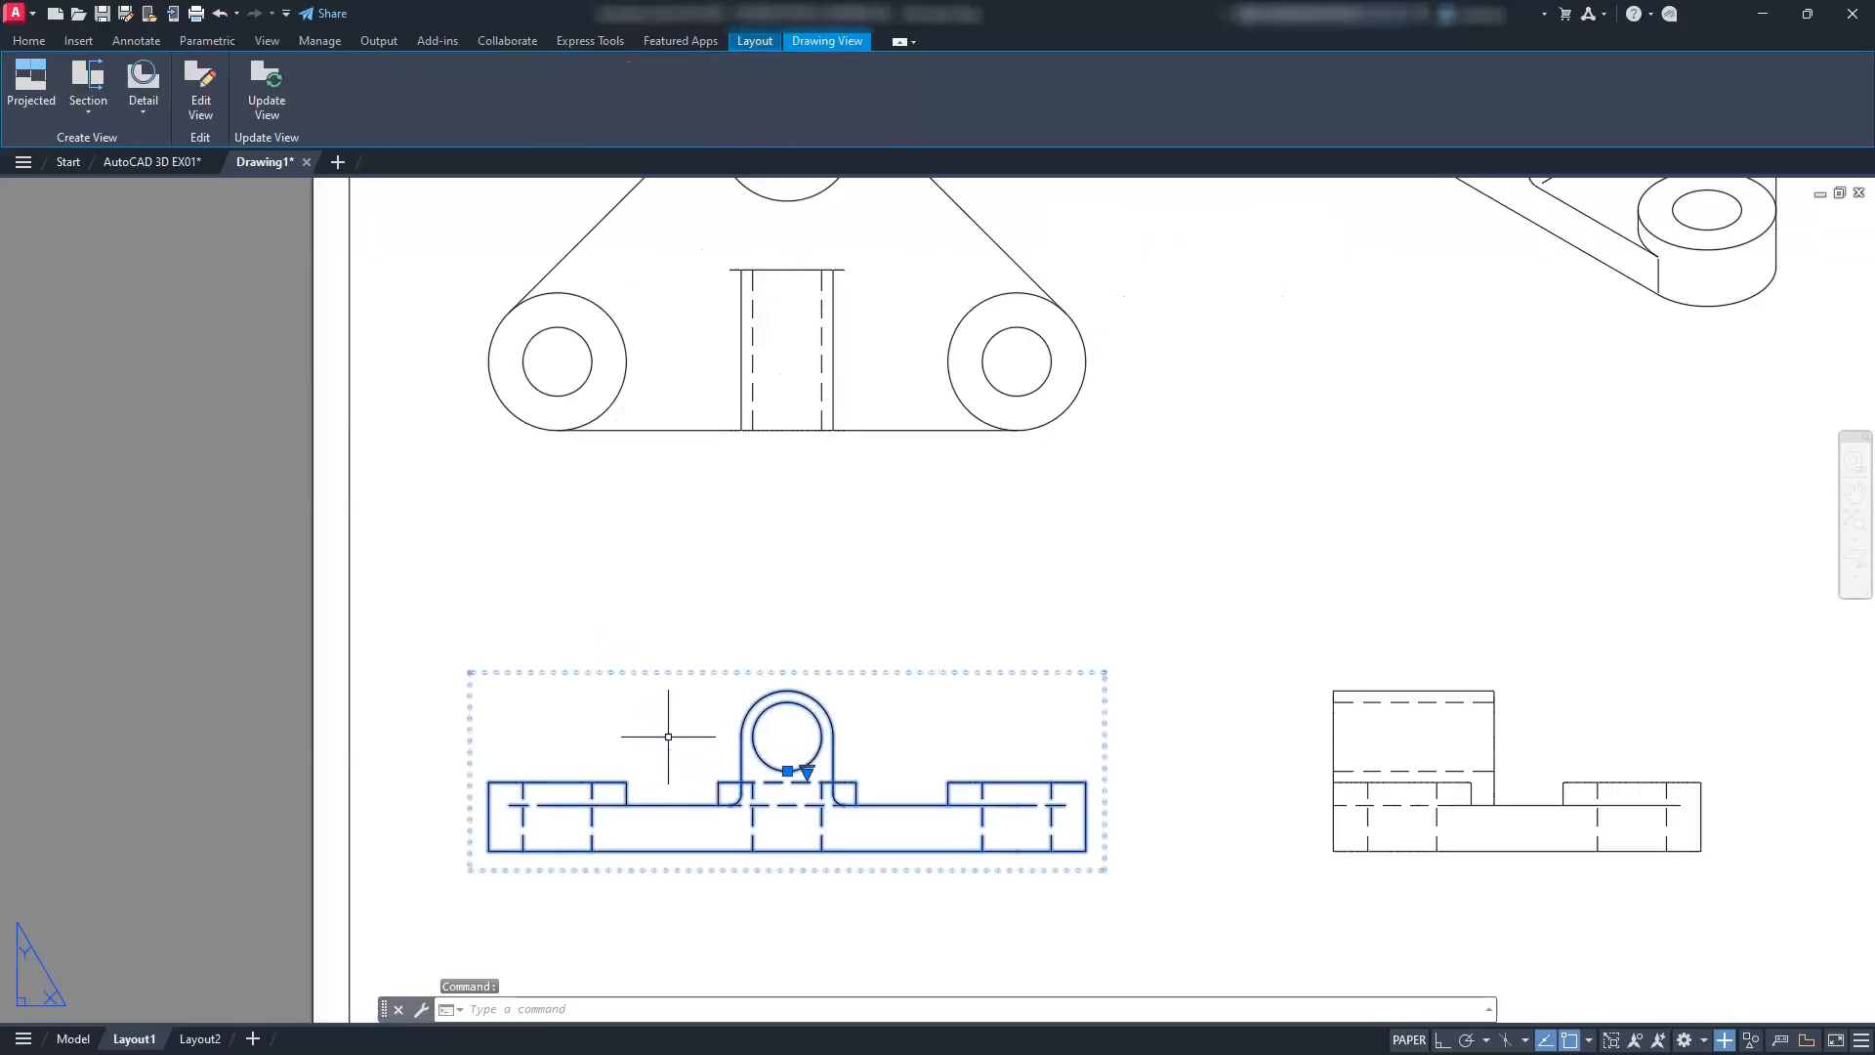
scroll(668, 741, "down", 2)
left_click(655, 511)
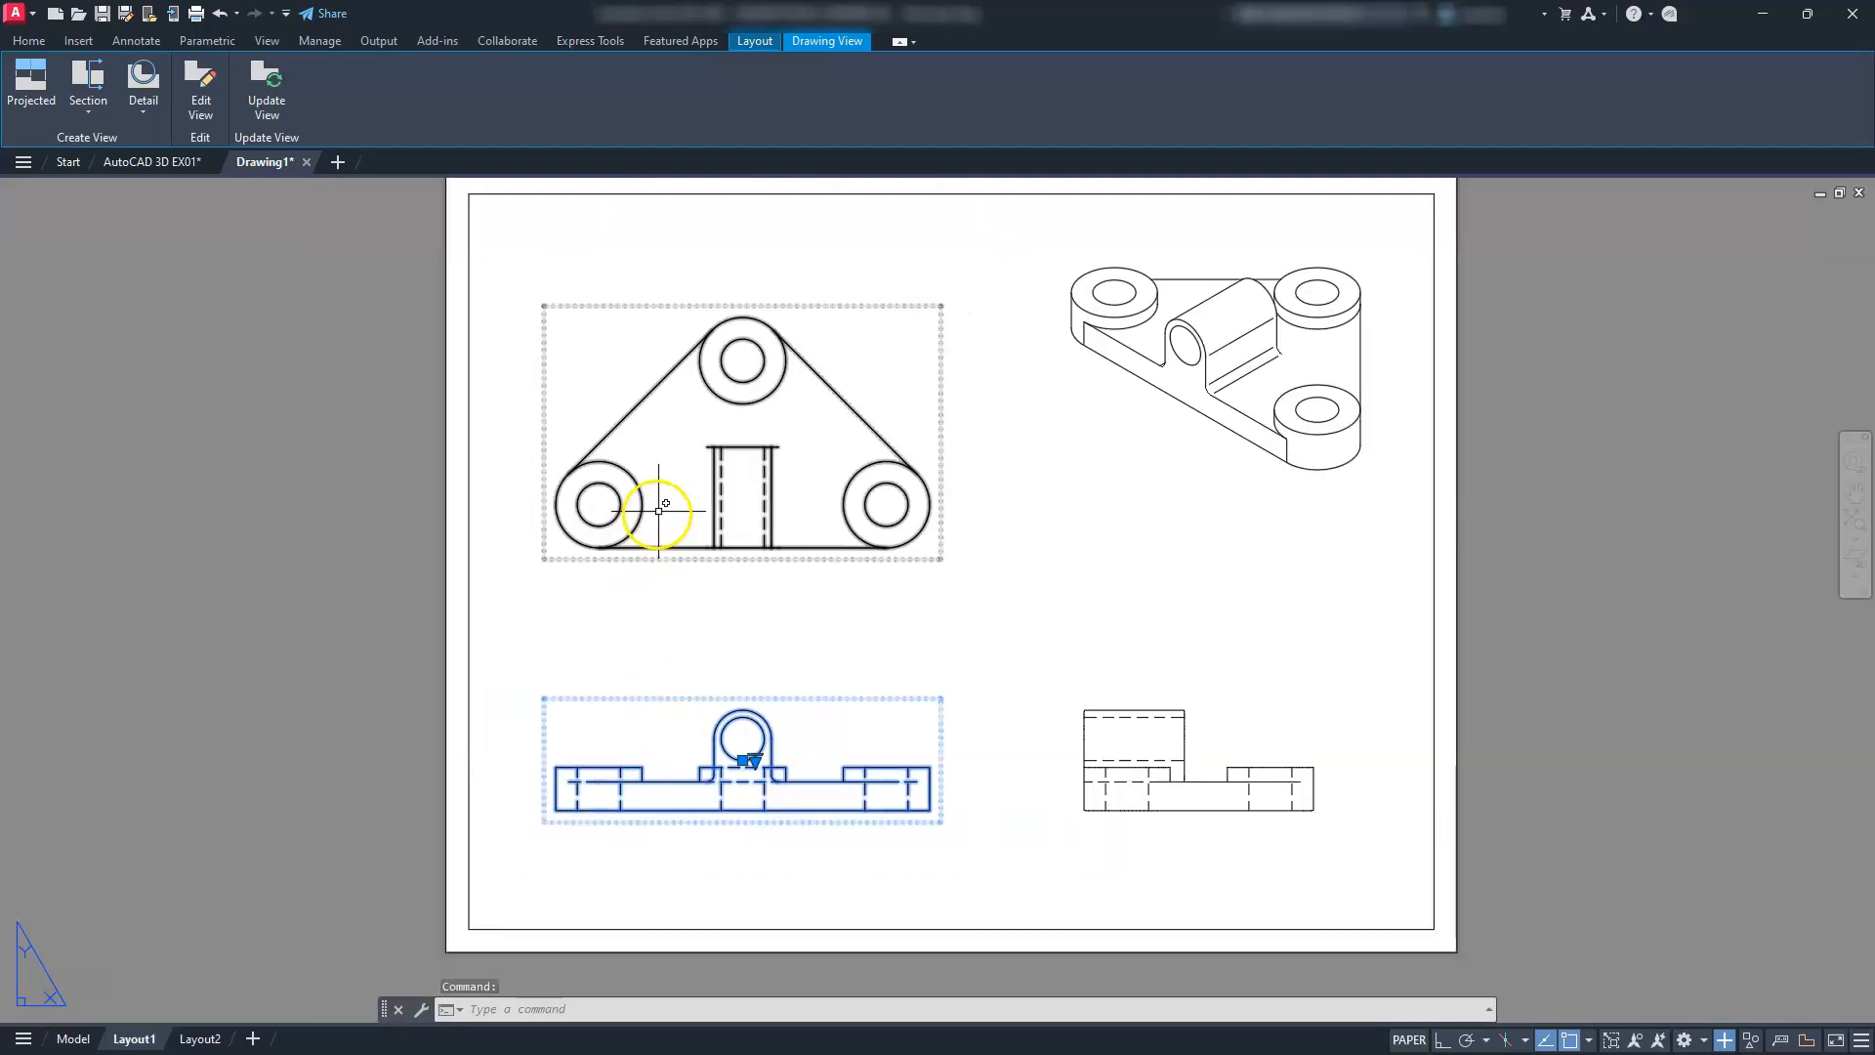
left_click(1110, 718)
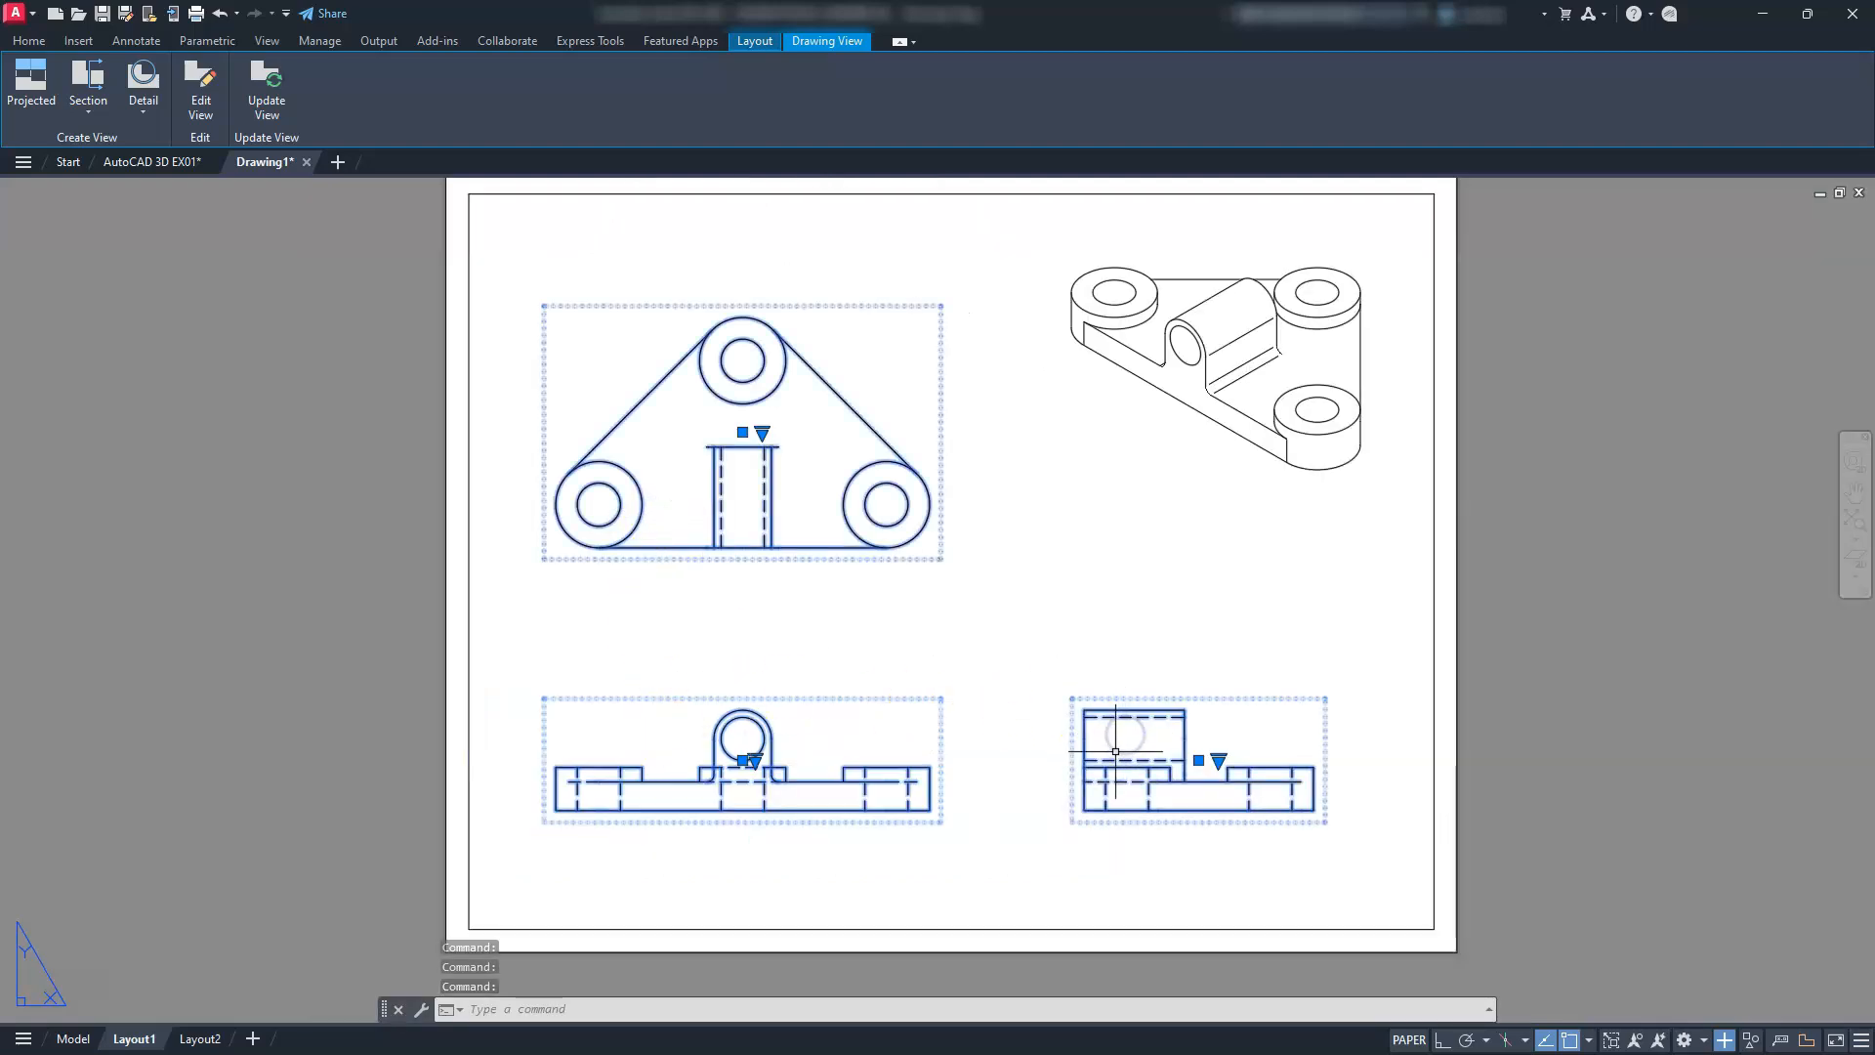
Try showing tangent edges in the front base view, and accept the view edit with them switched off
left_click(209, 89)
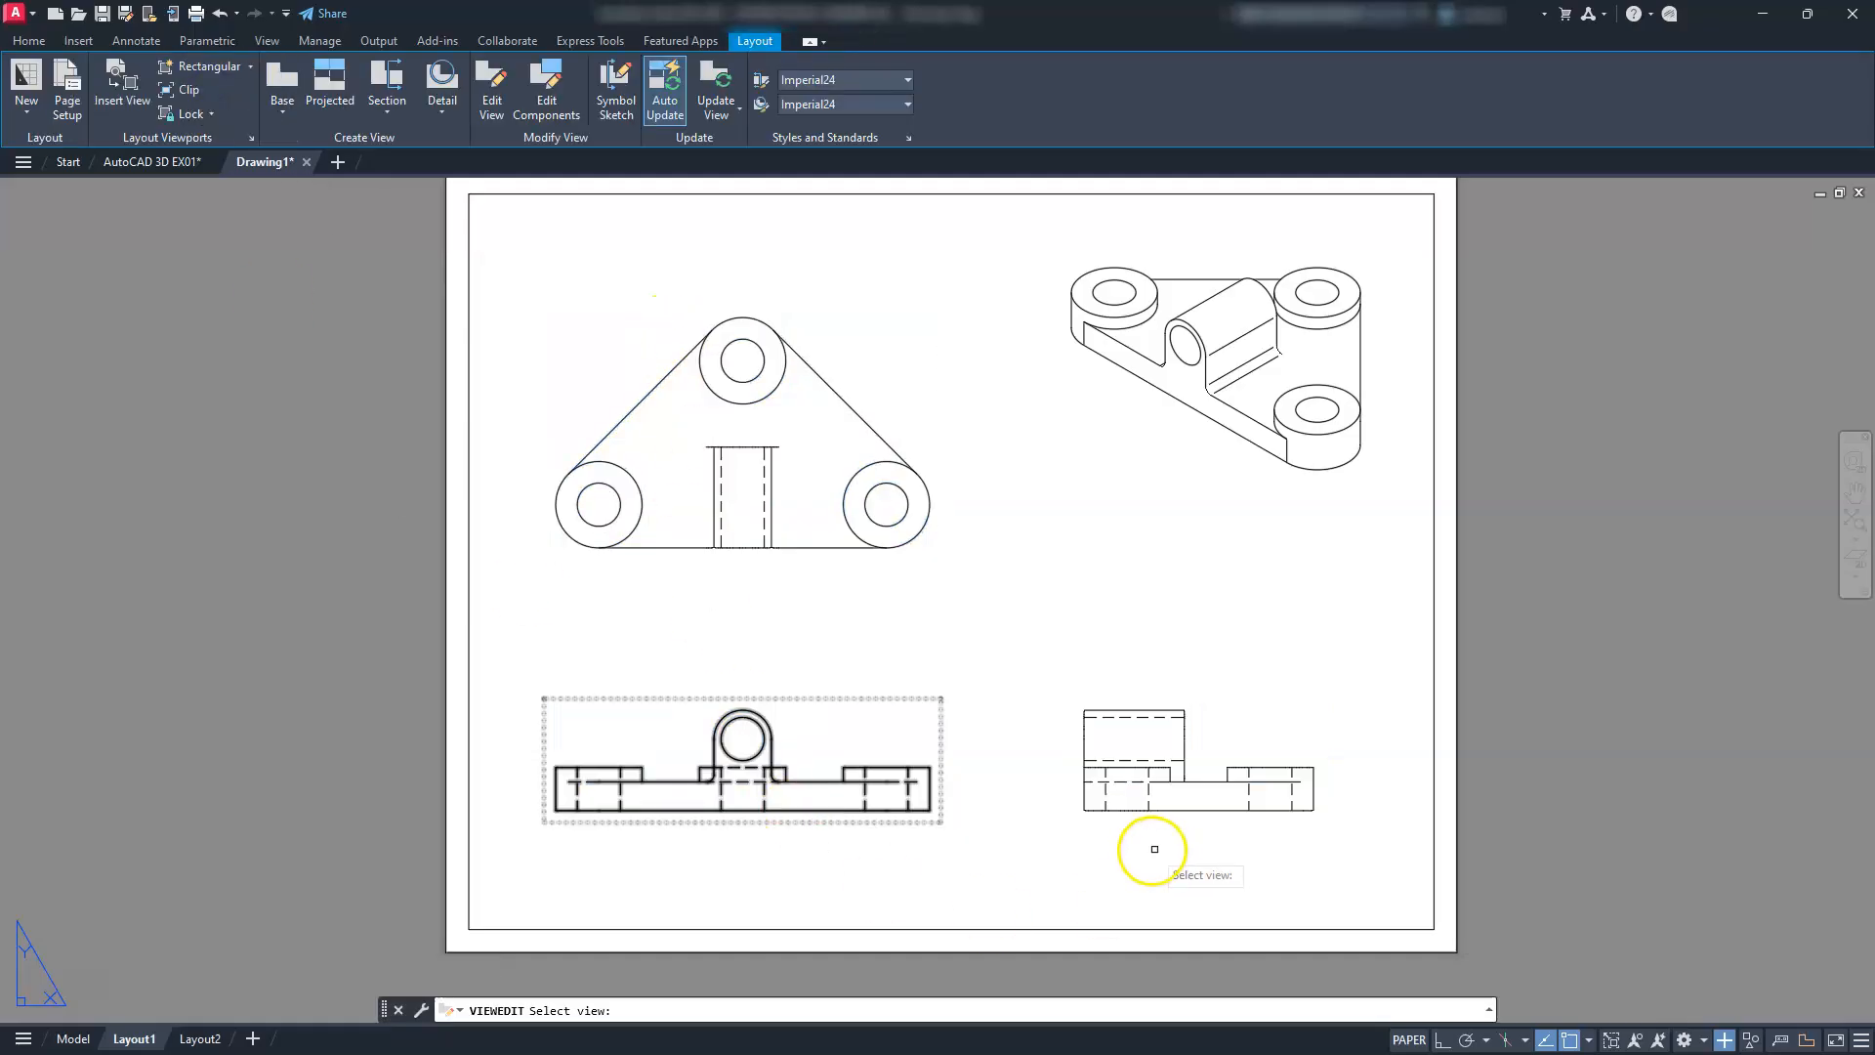
left_click(792, 747)
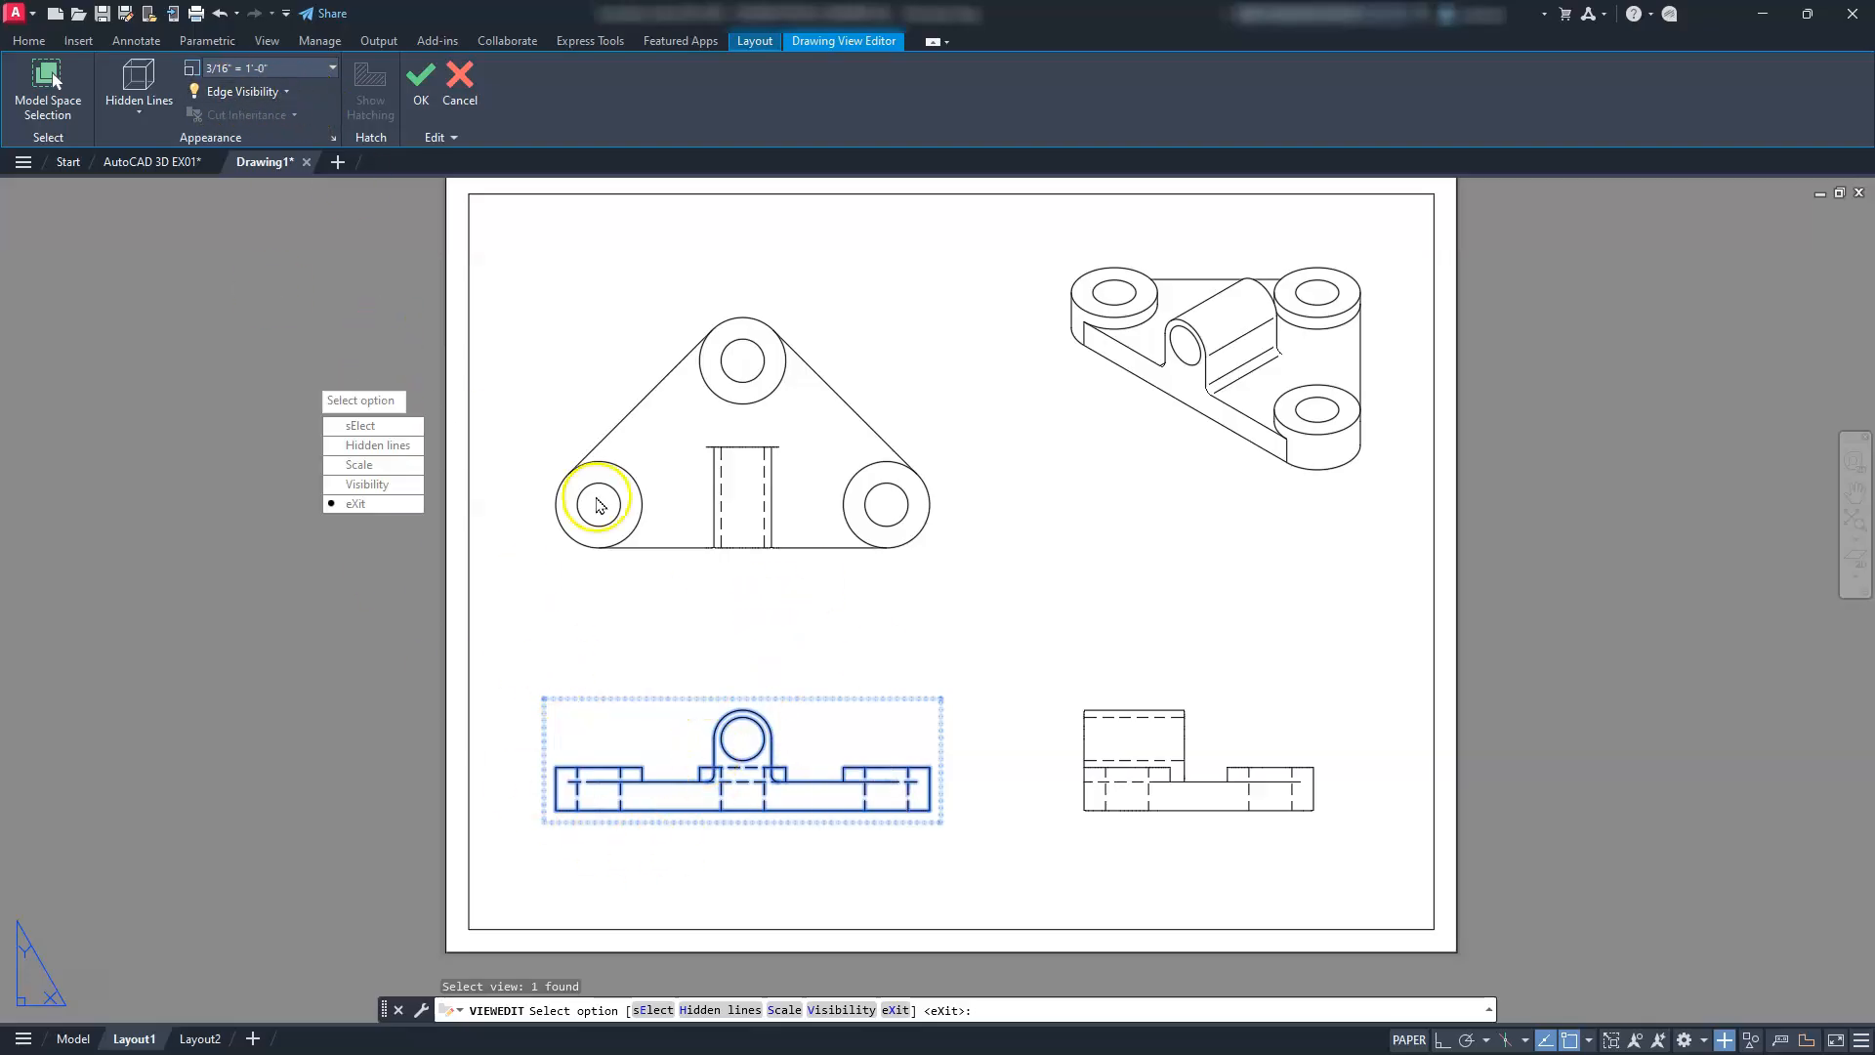
left_click(242, 92)
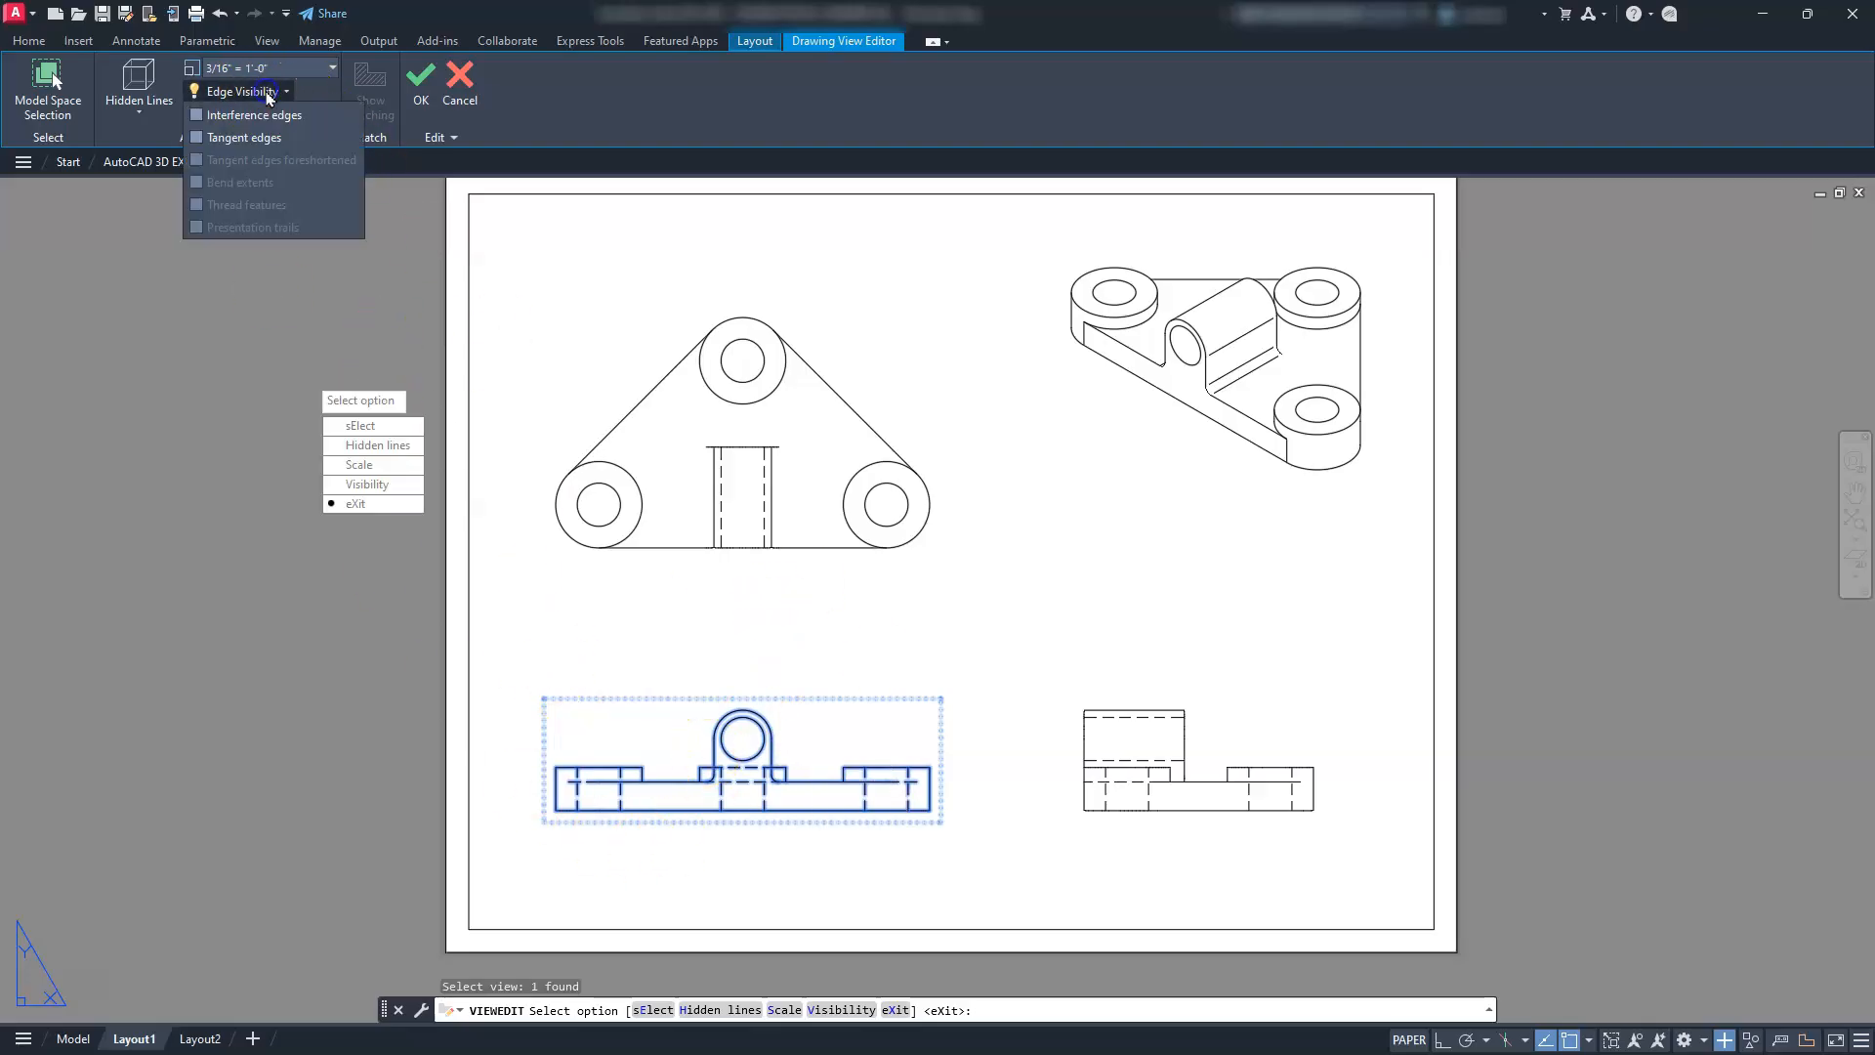
left_click(246, 138)
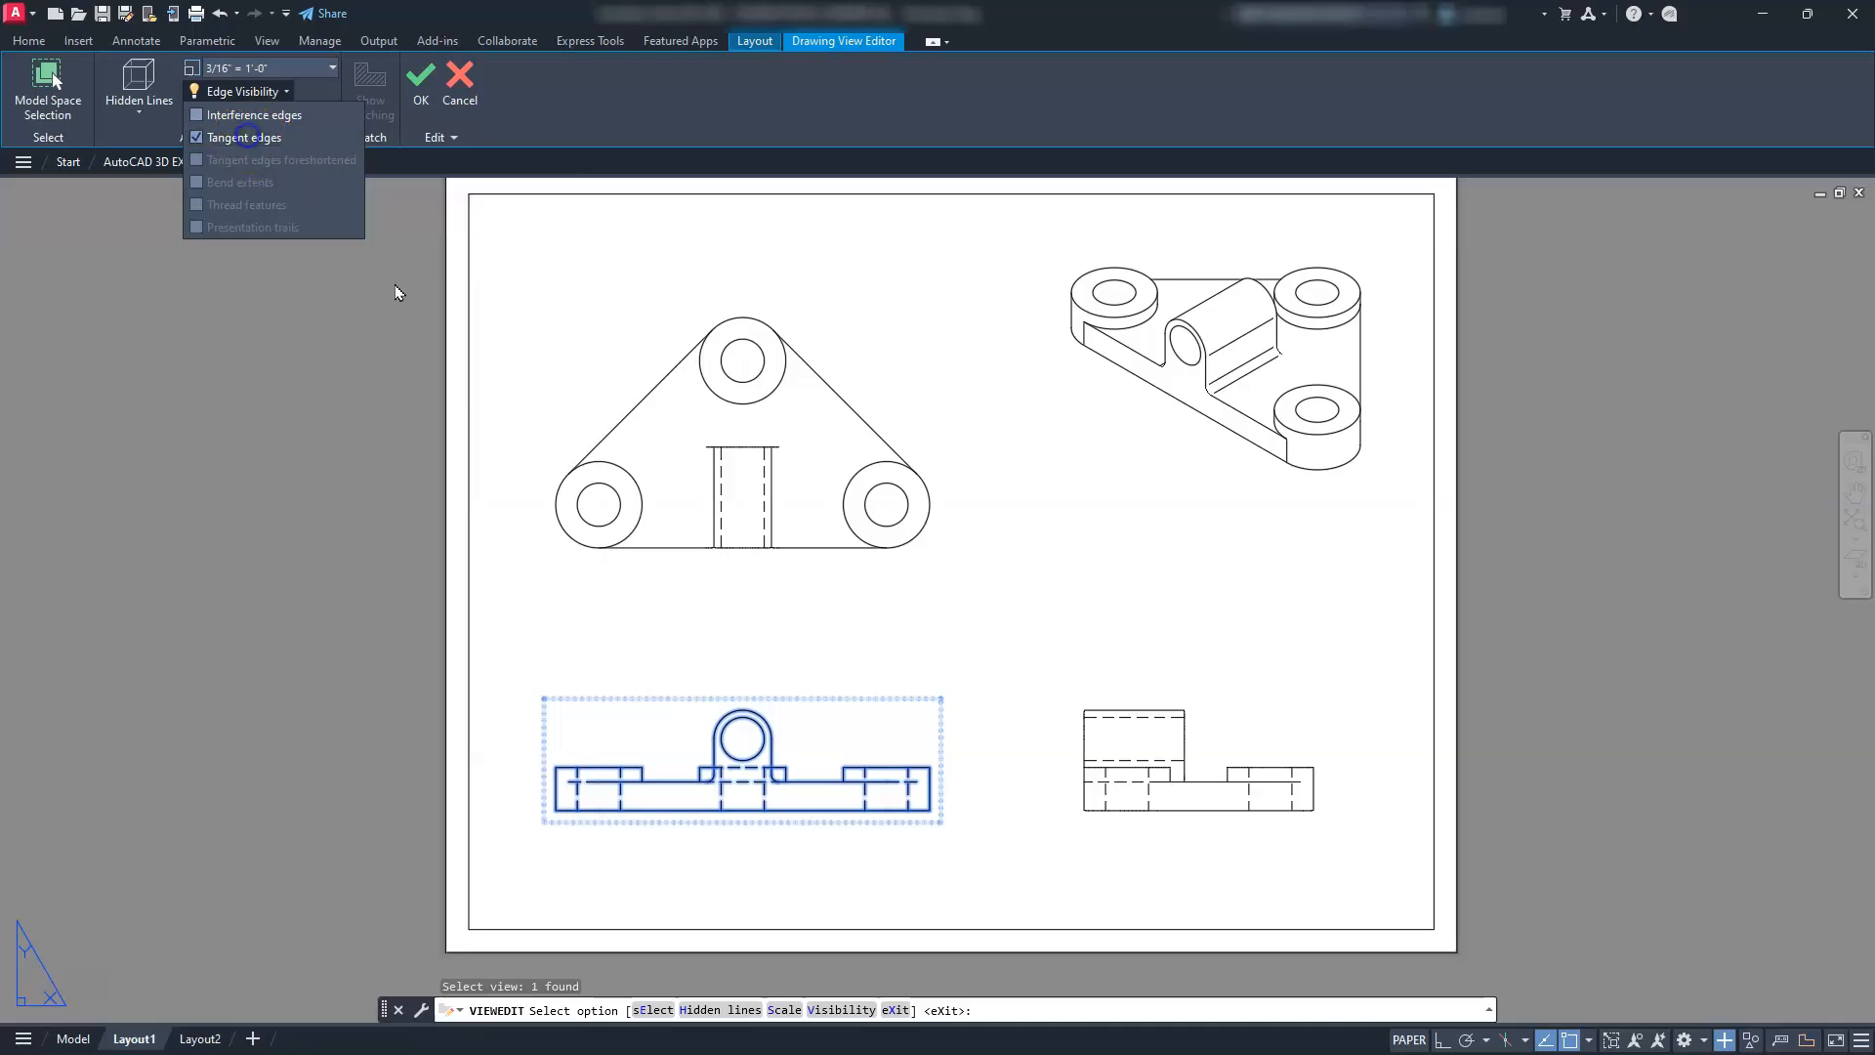
scroll(876, 813, "up", 5)
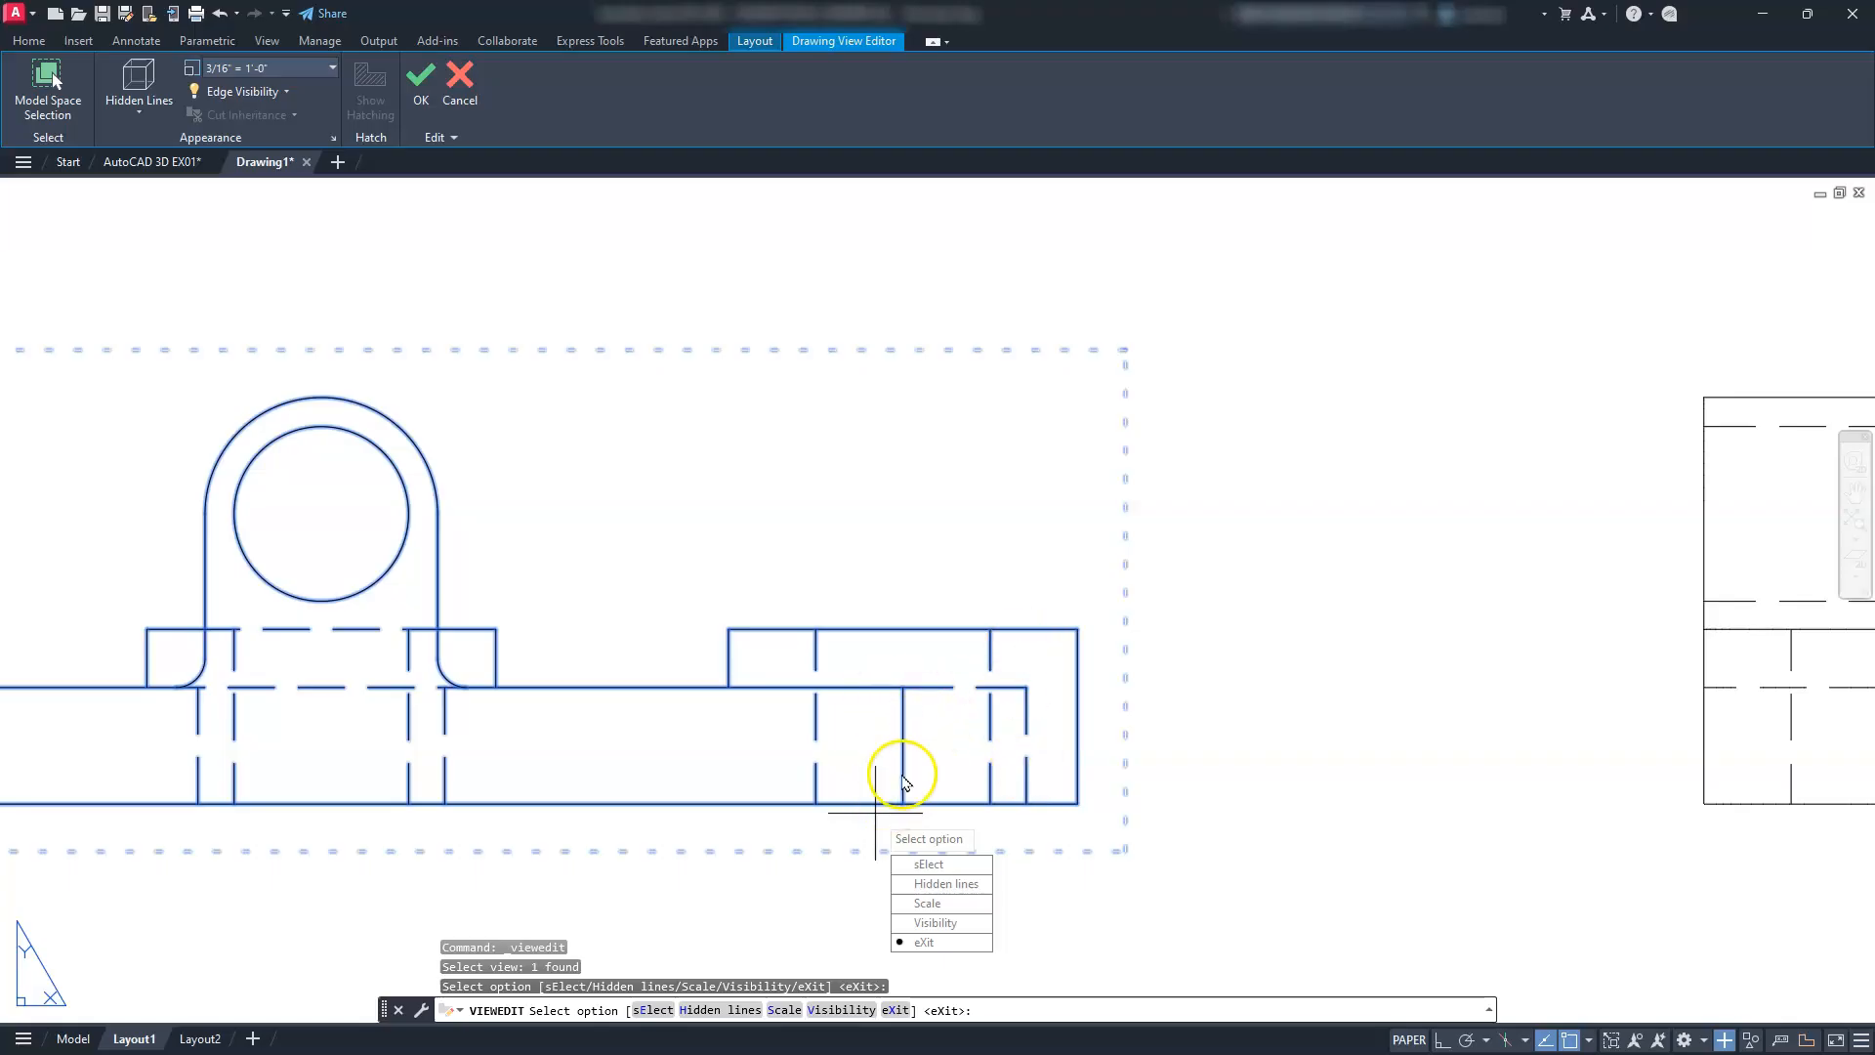
left_click(252, 91)
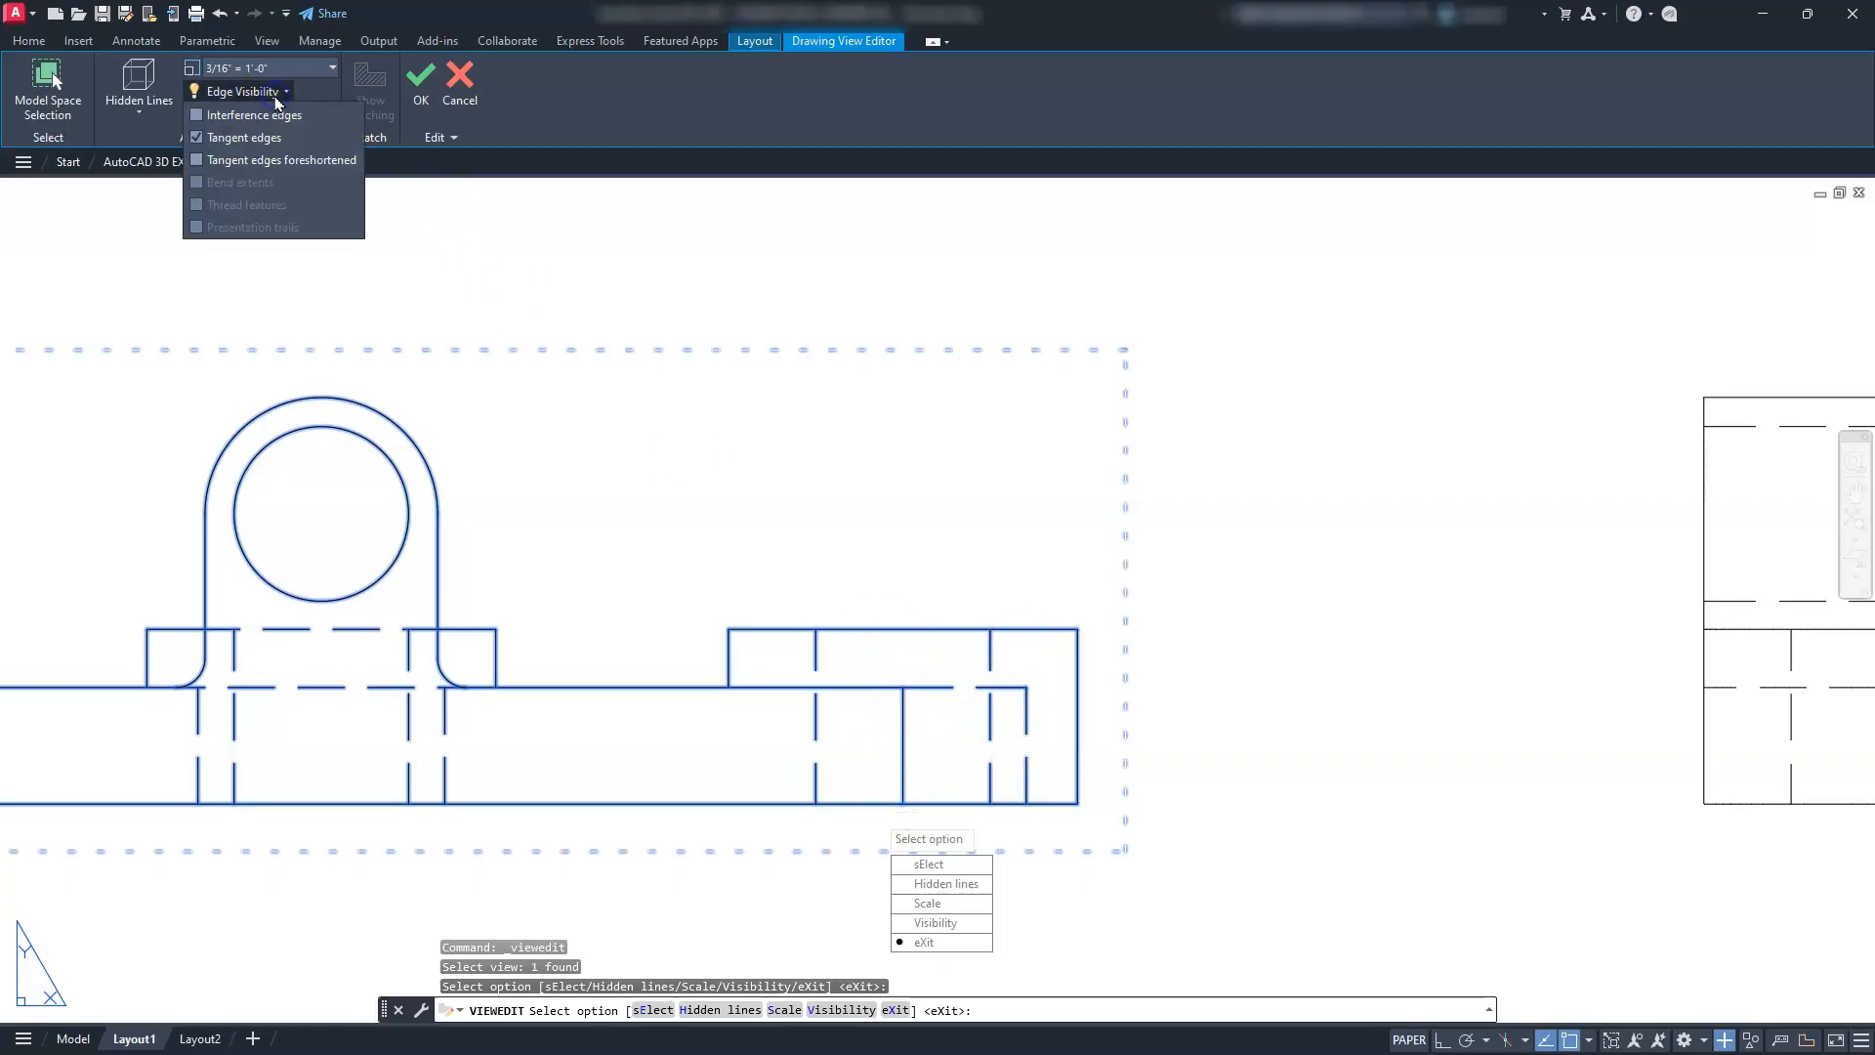
left_click(256, 140)
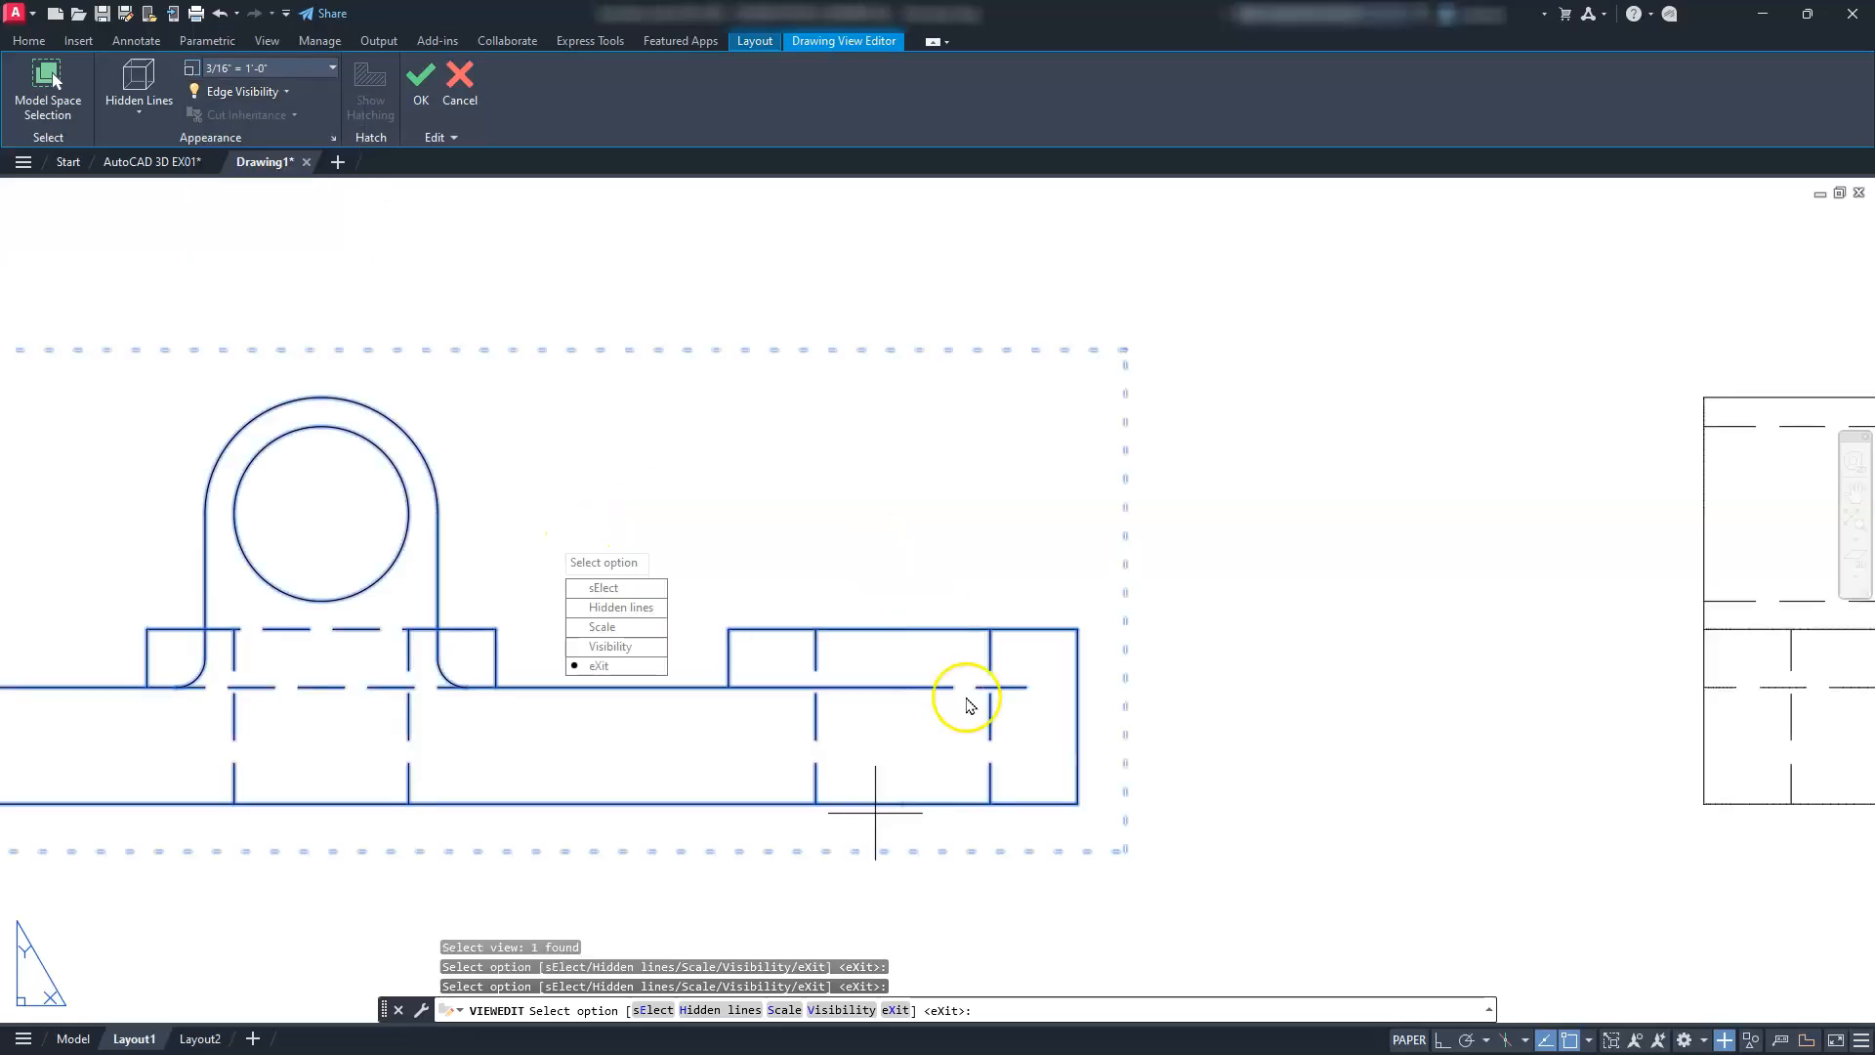
scroll(963, 703, "down", 3)
middle_click_drag(963, 683, 1114, 678)
right_click(1122, 689)
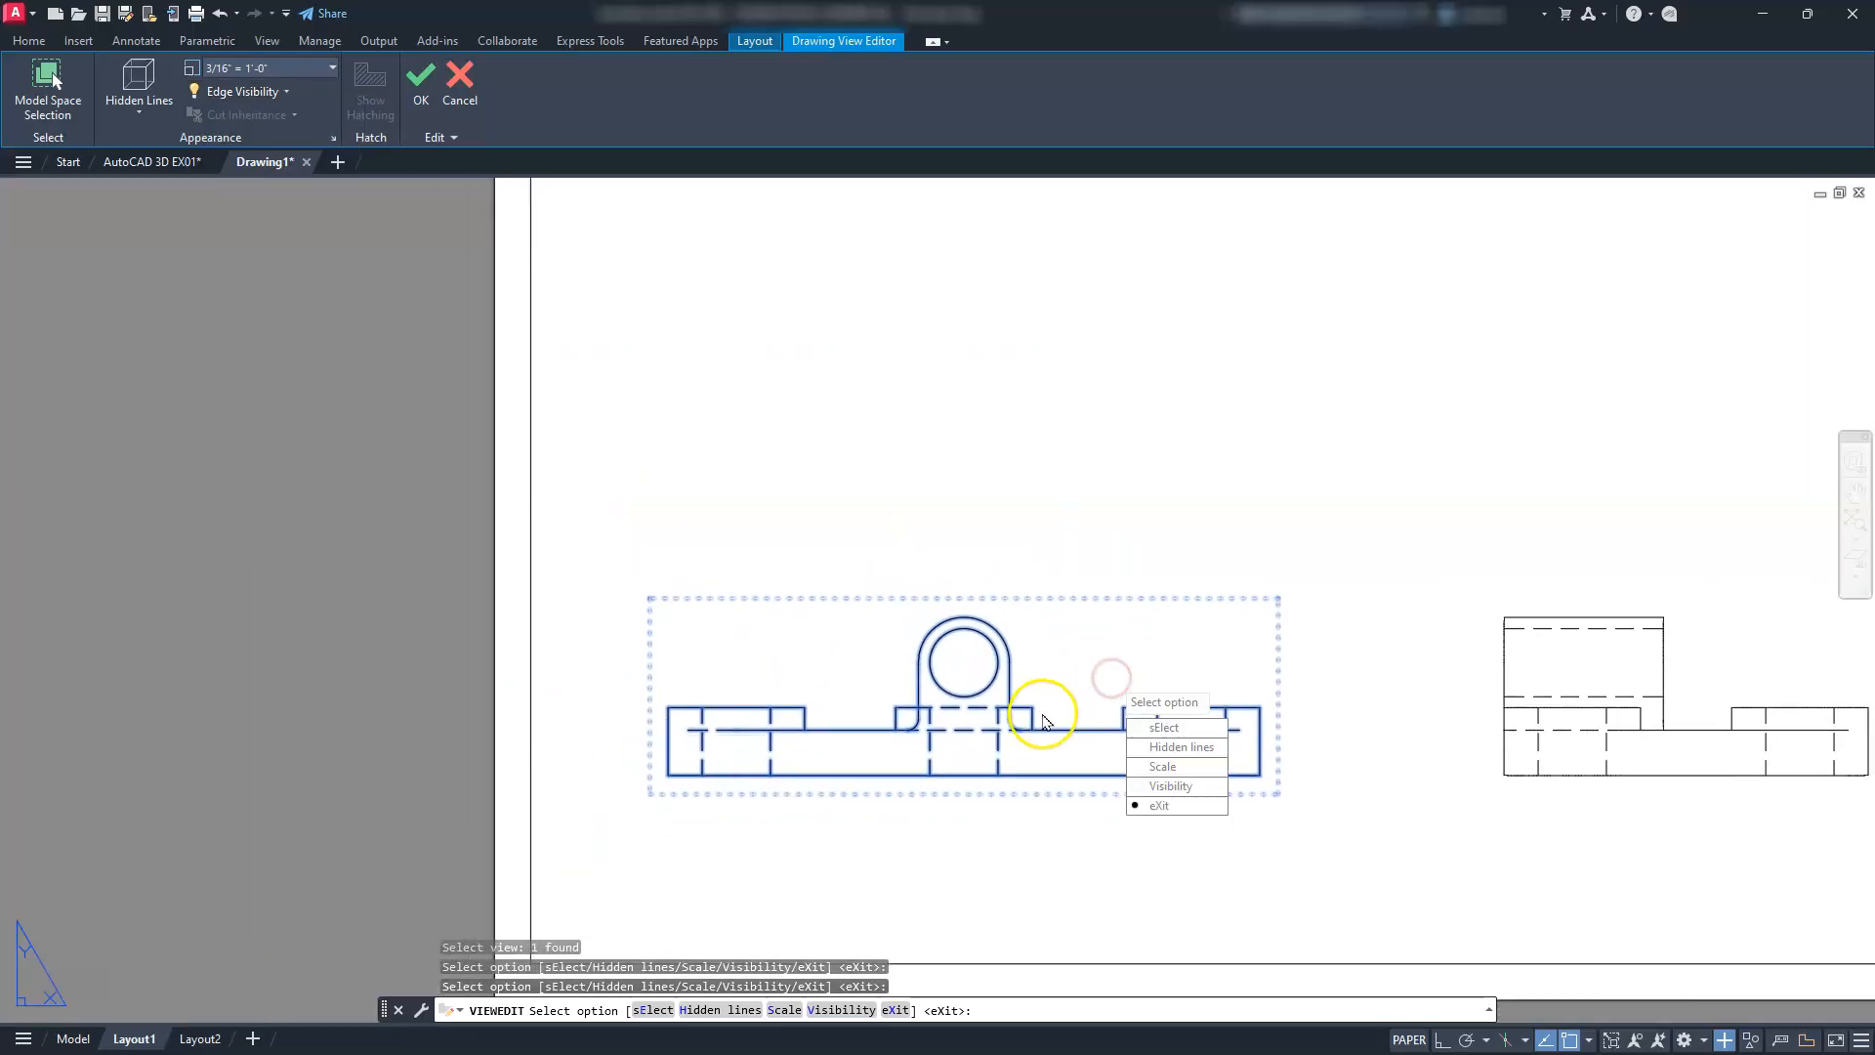
left_click(418, 90)
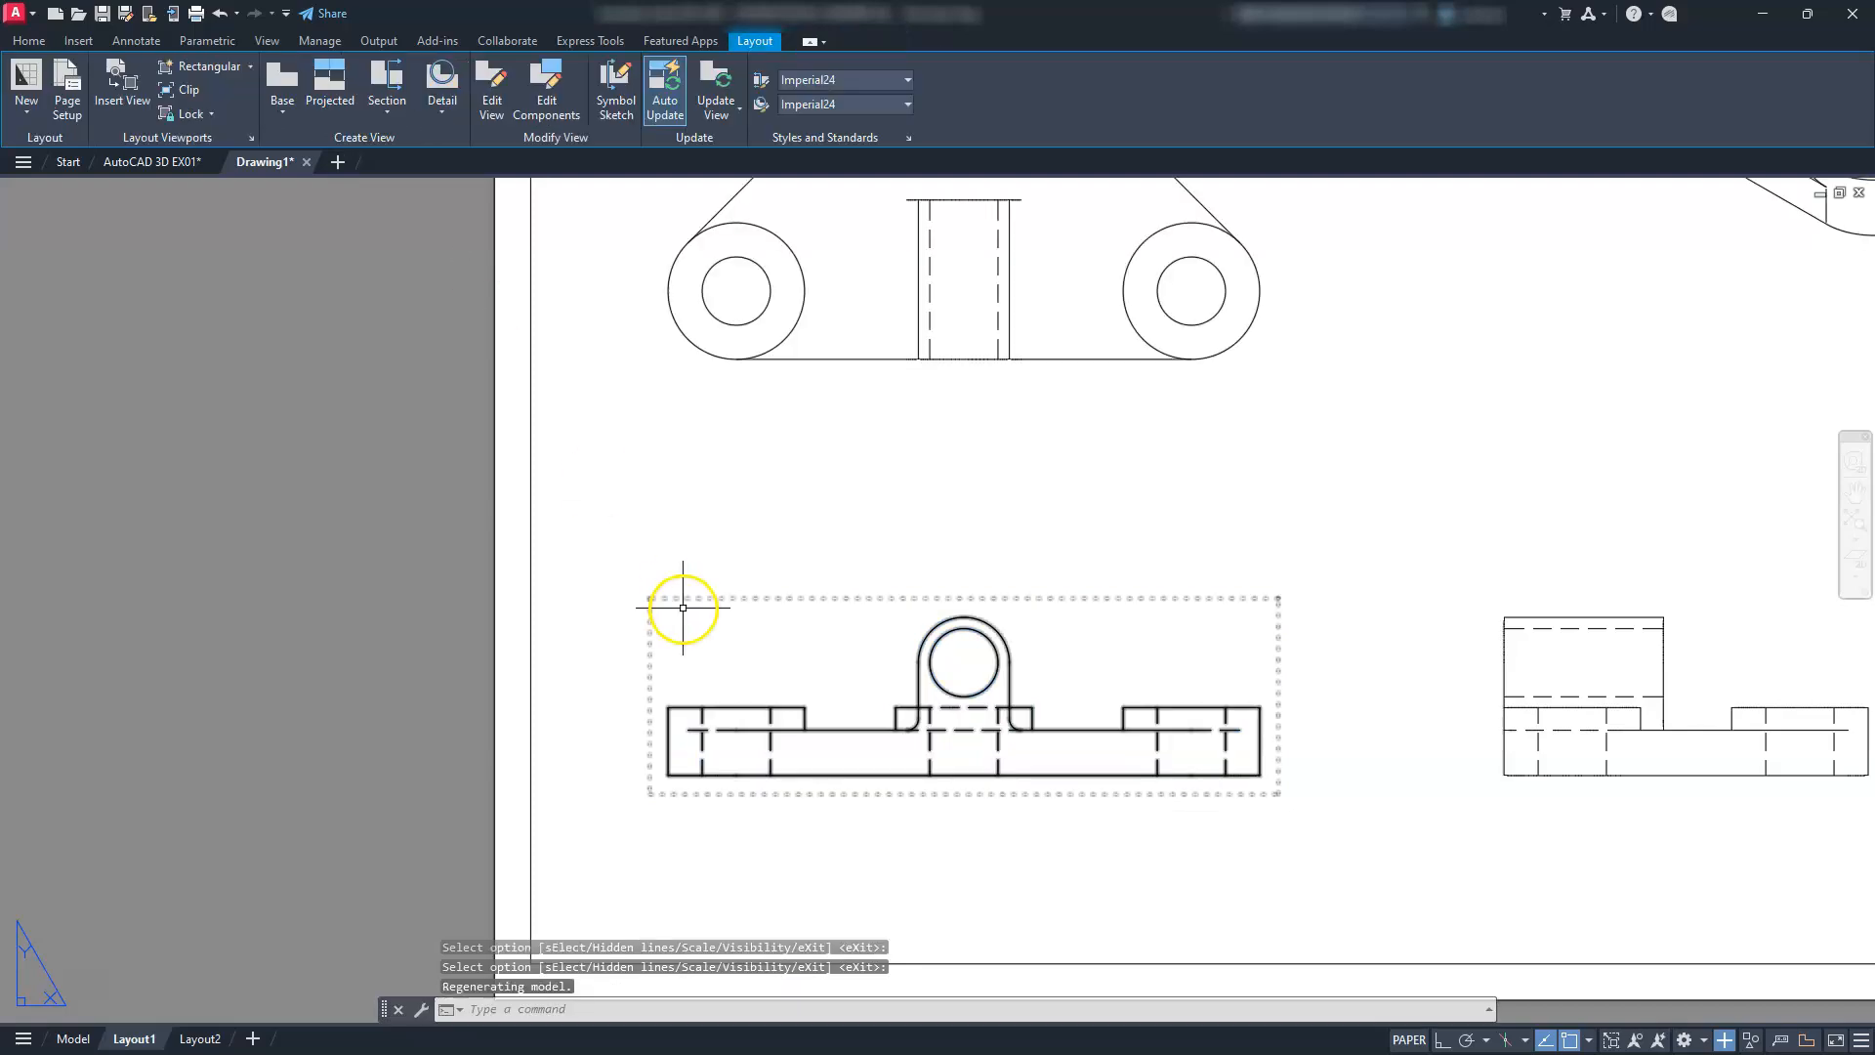
Edit the projected top view above the front view to show its tangent edges, and leave the view editor
scroll(786, 598, "down", 2)
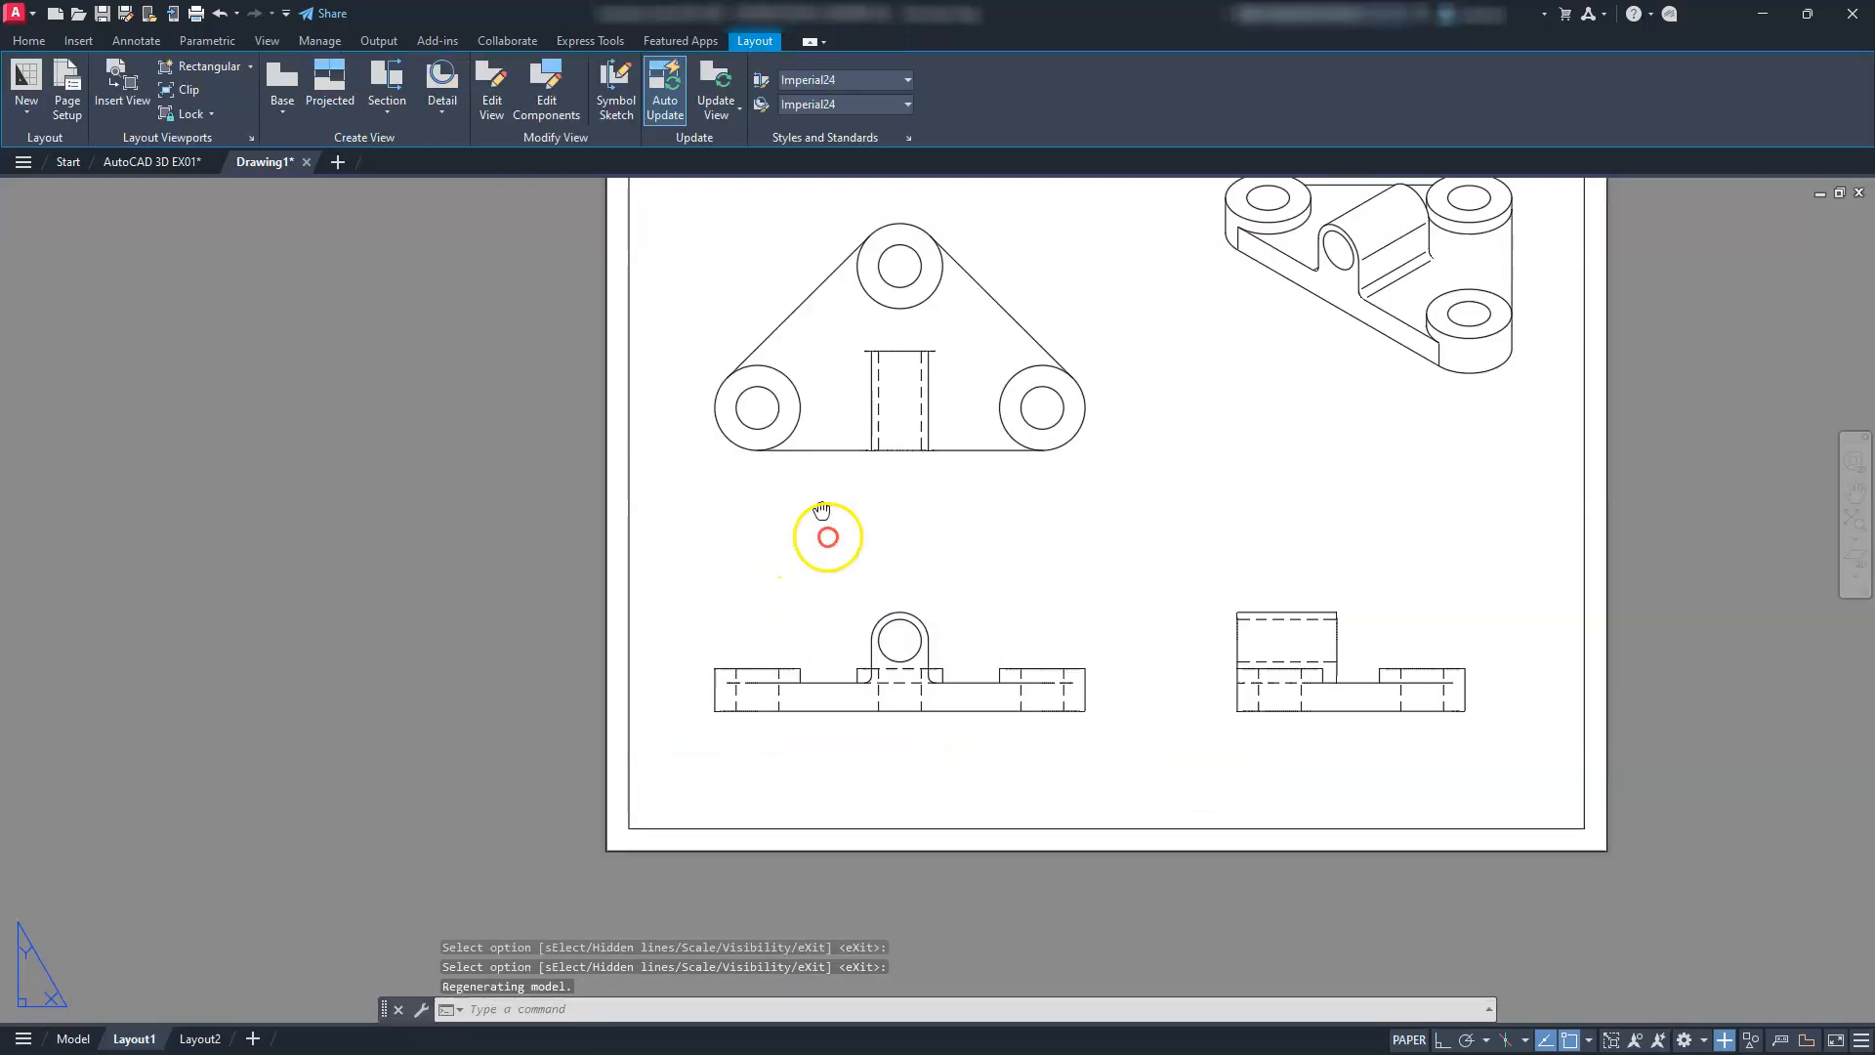
scroll(828, 577, "up", 6)
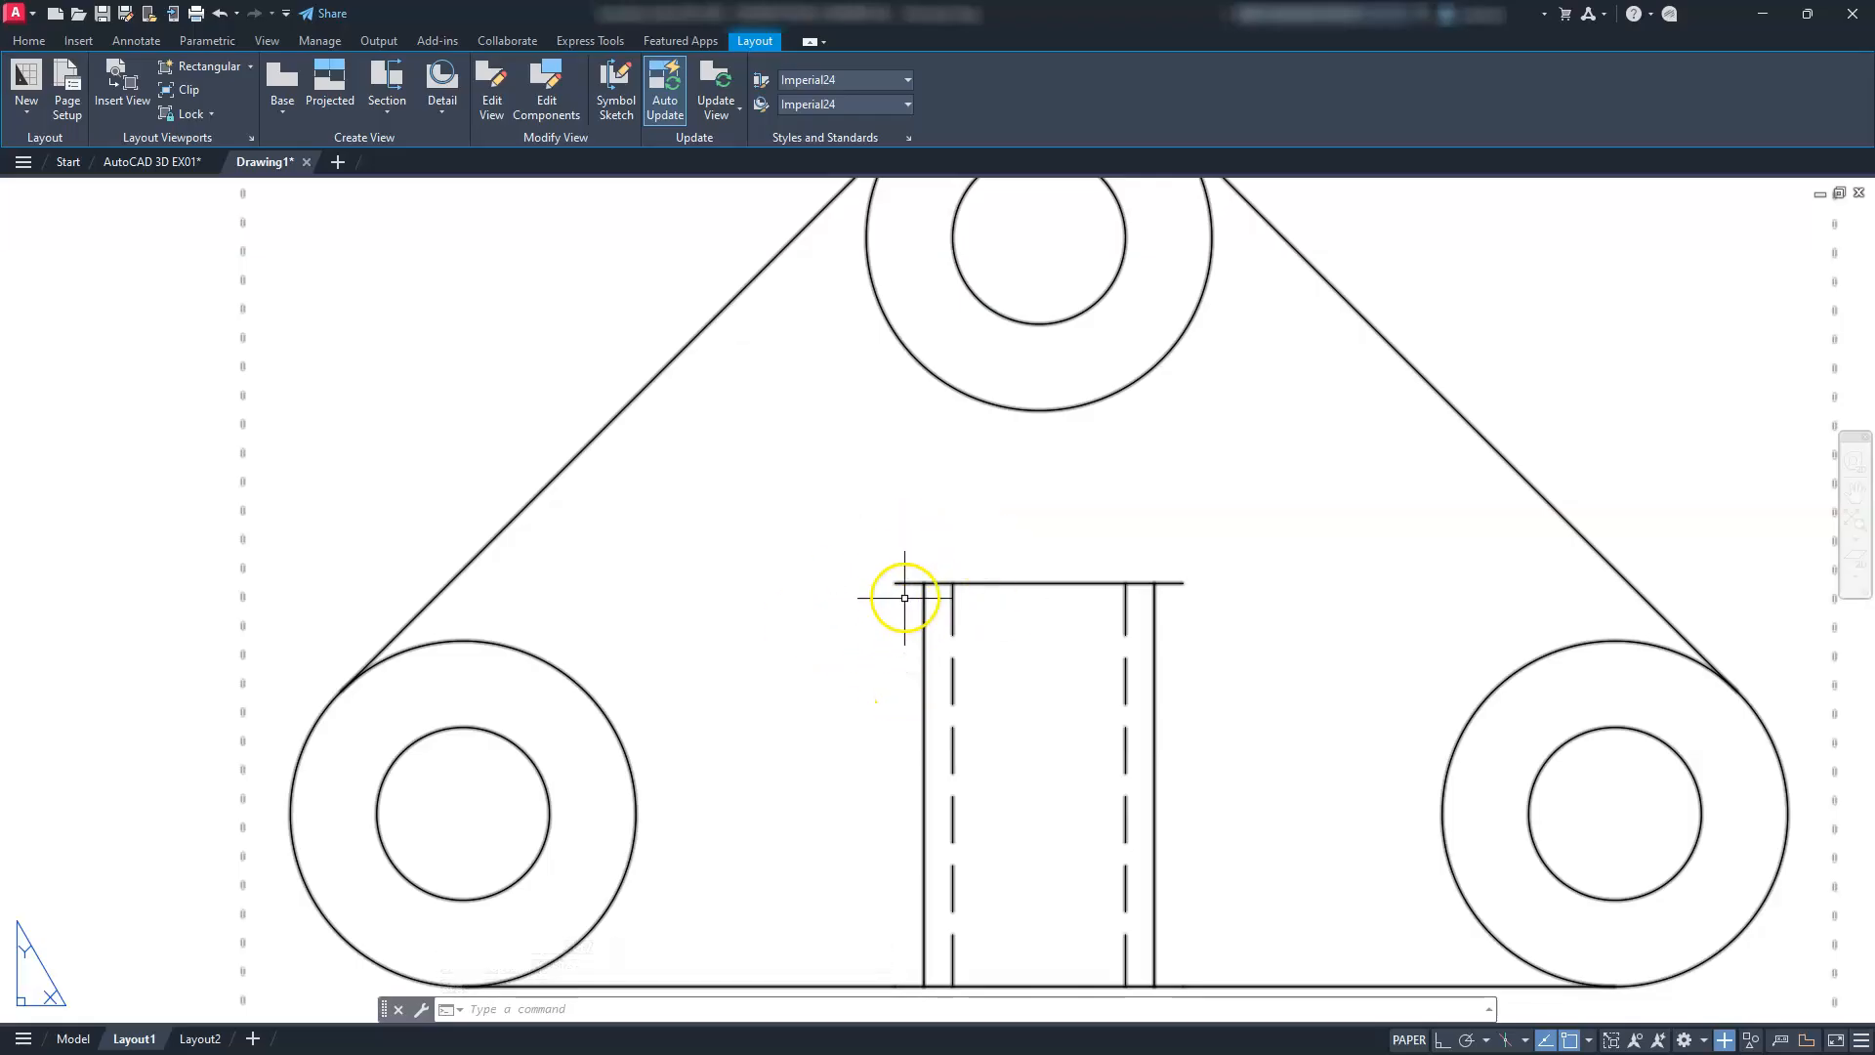
scroll(867, 649, "down", 4)
scroll(842, 654, "down", 2)
left_click(837, 657)
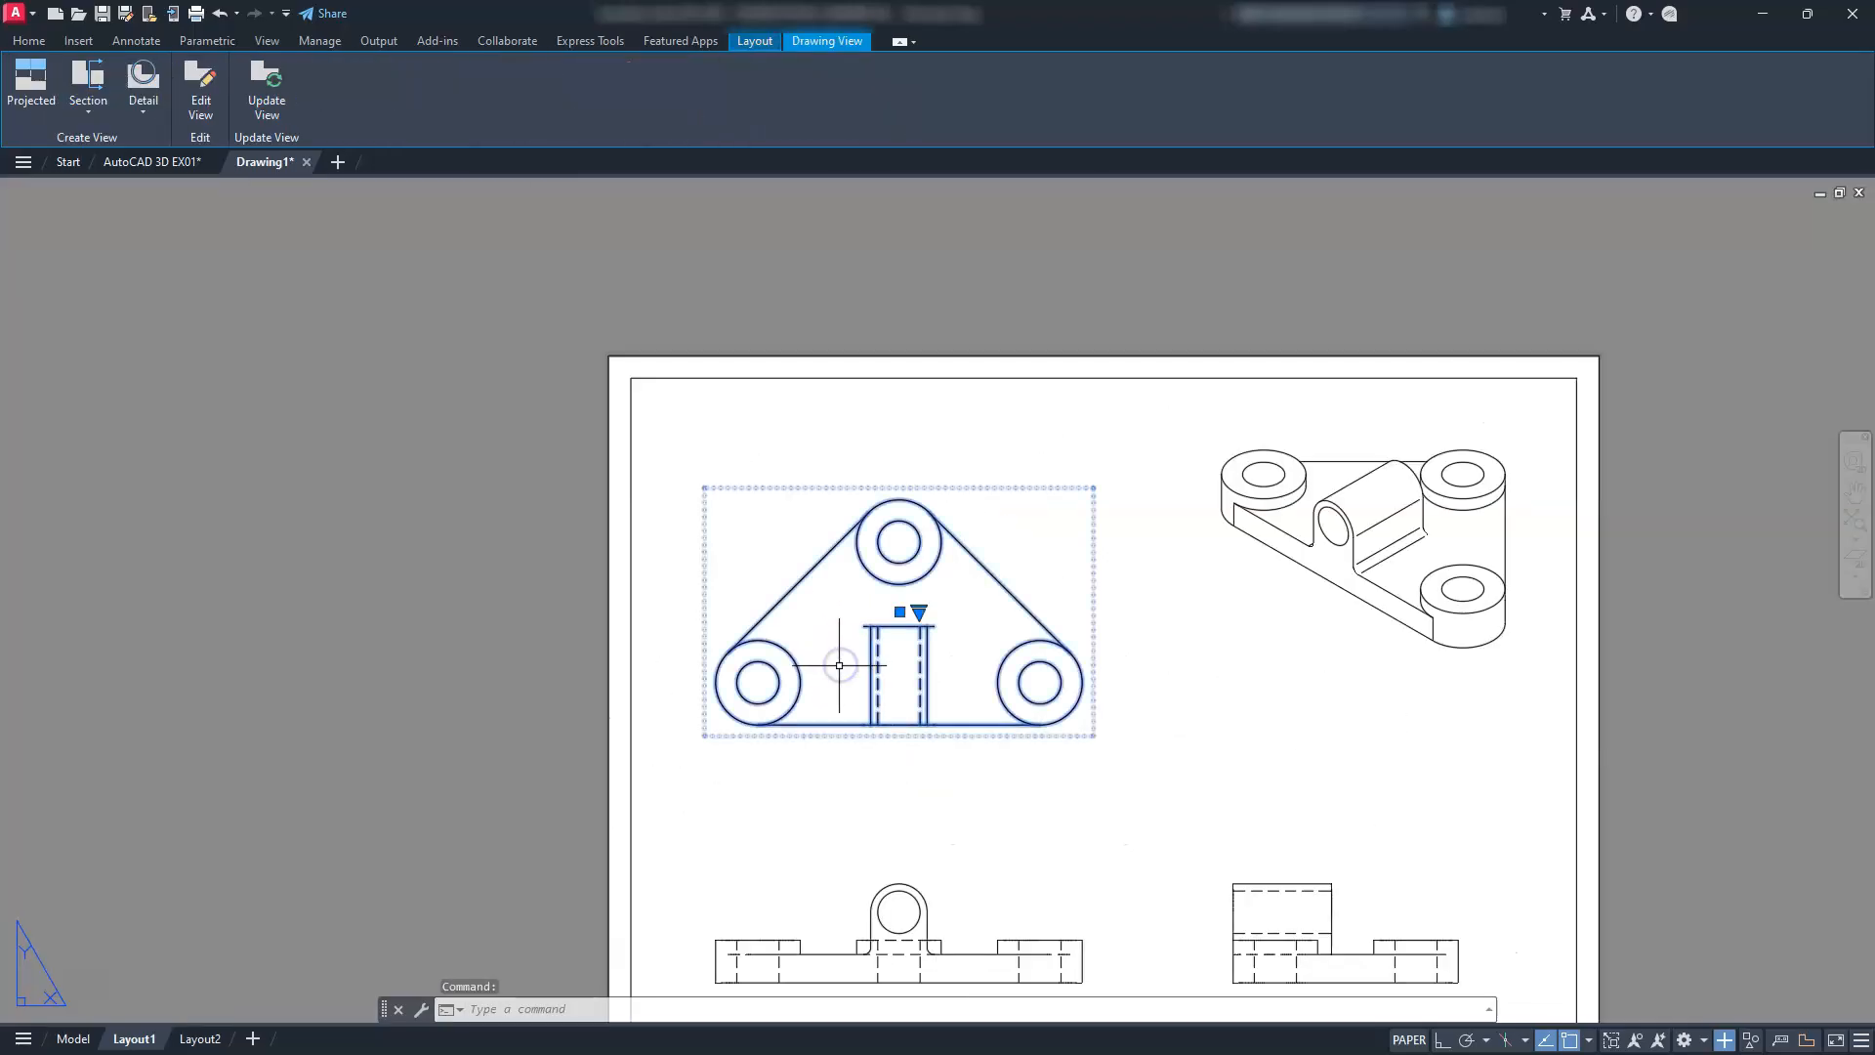
left_click(201, 88)
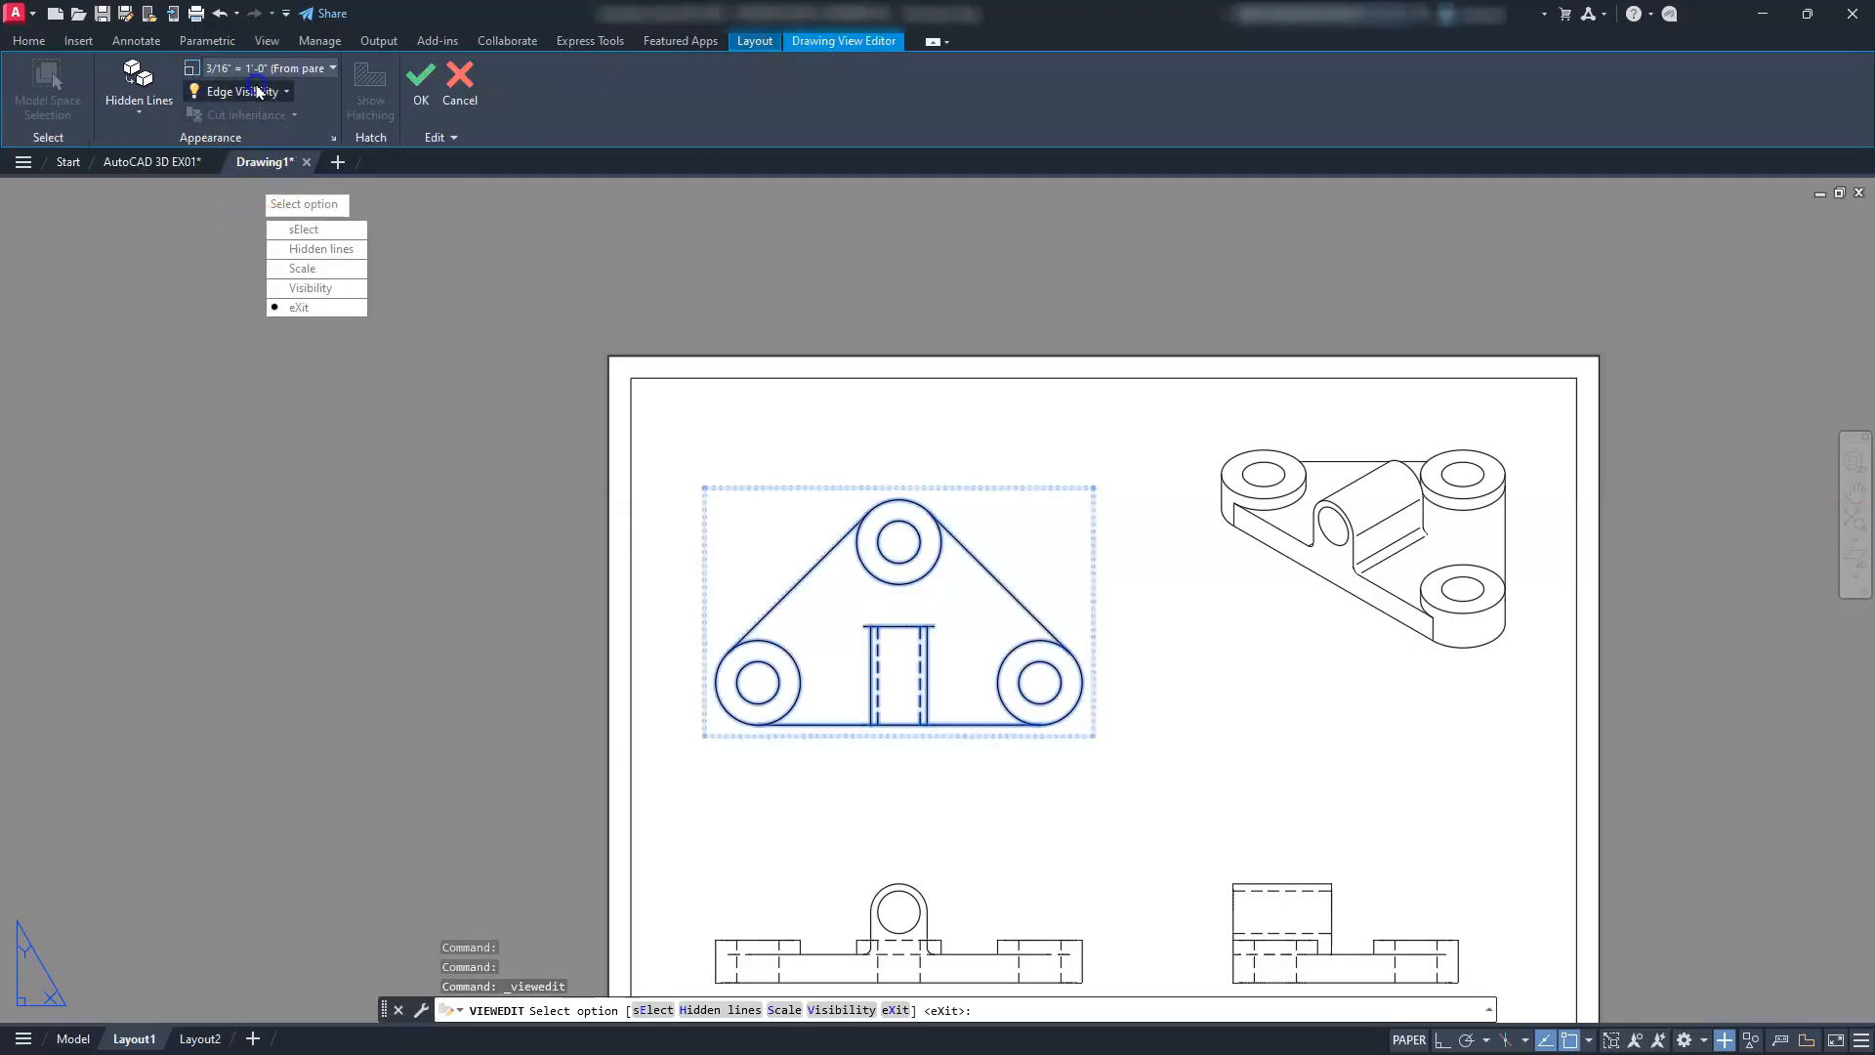
left_click(258, 91)
left_click(239, 136)
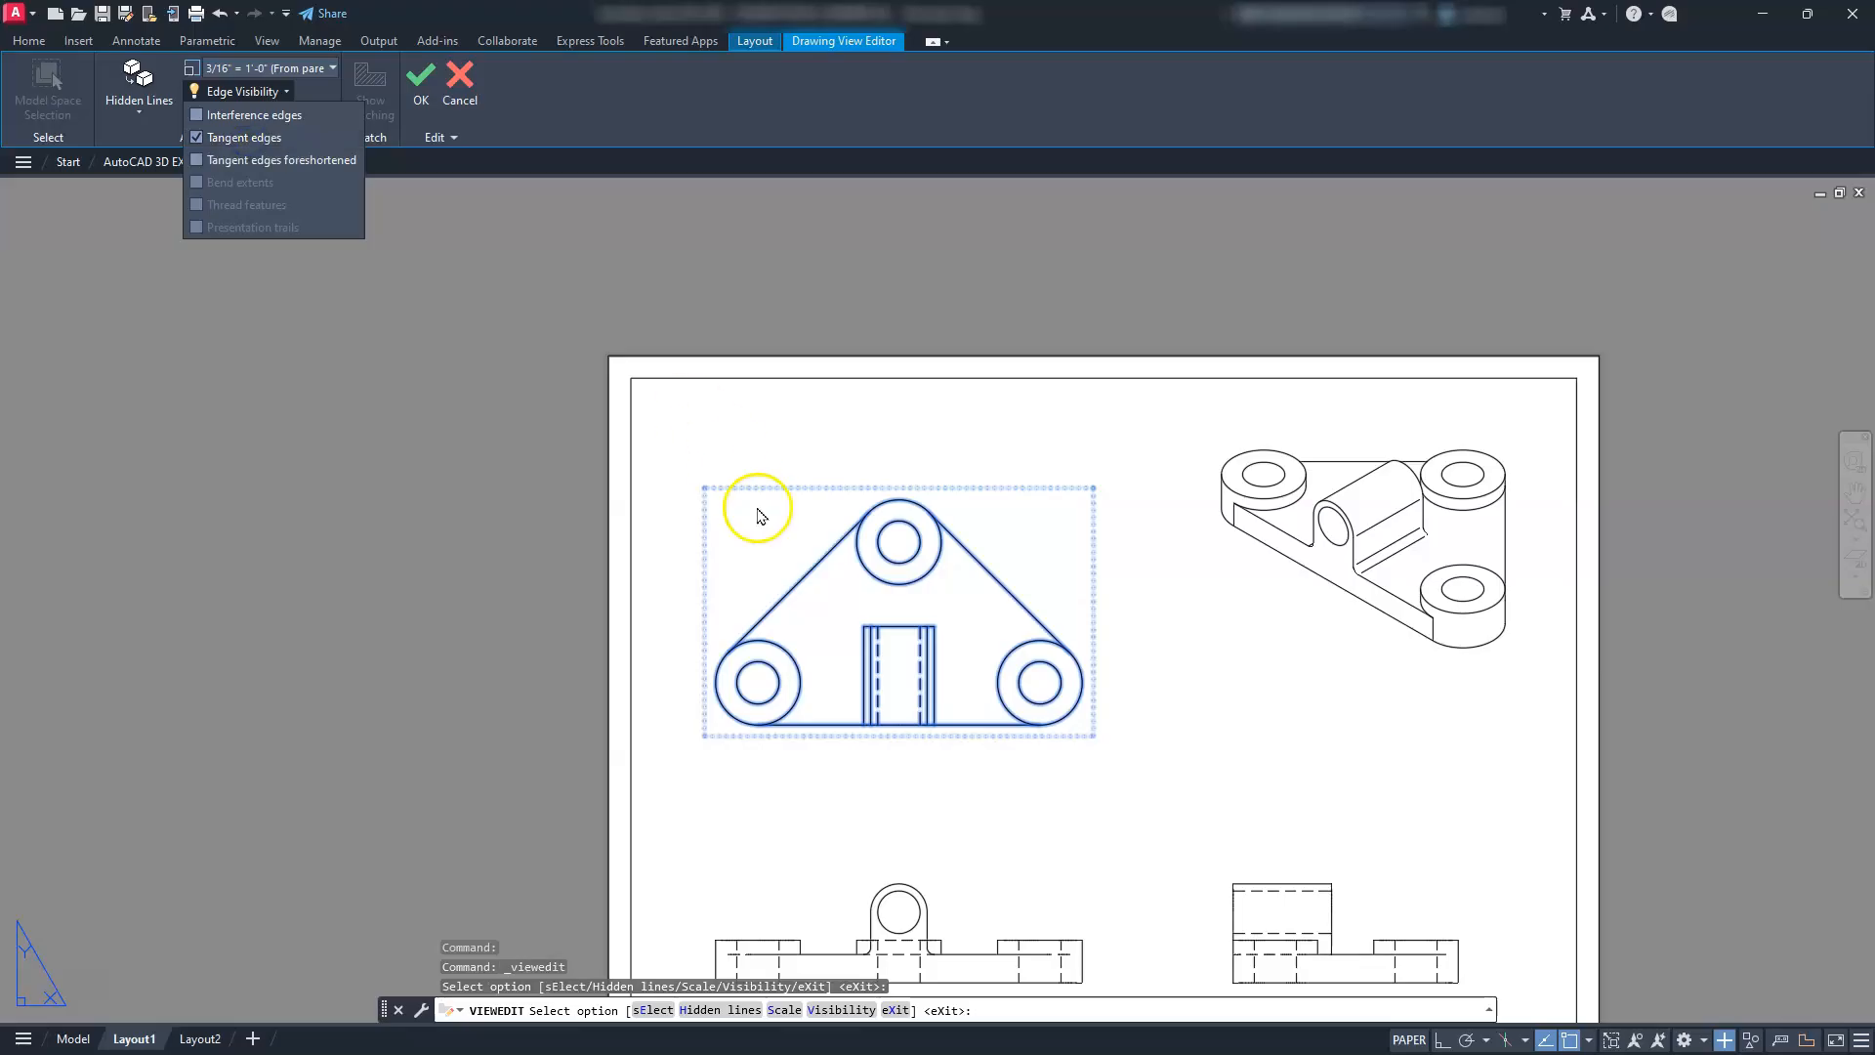
left_click(761, 515)
scroll(903, 718, "up", 6)
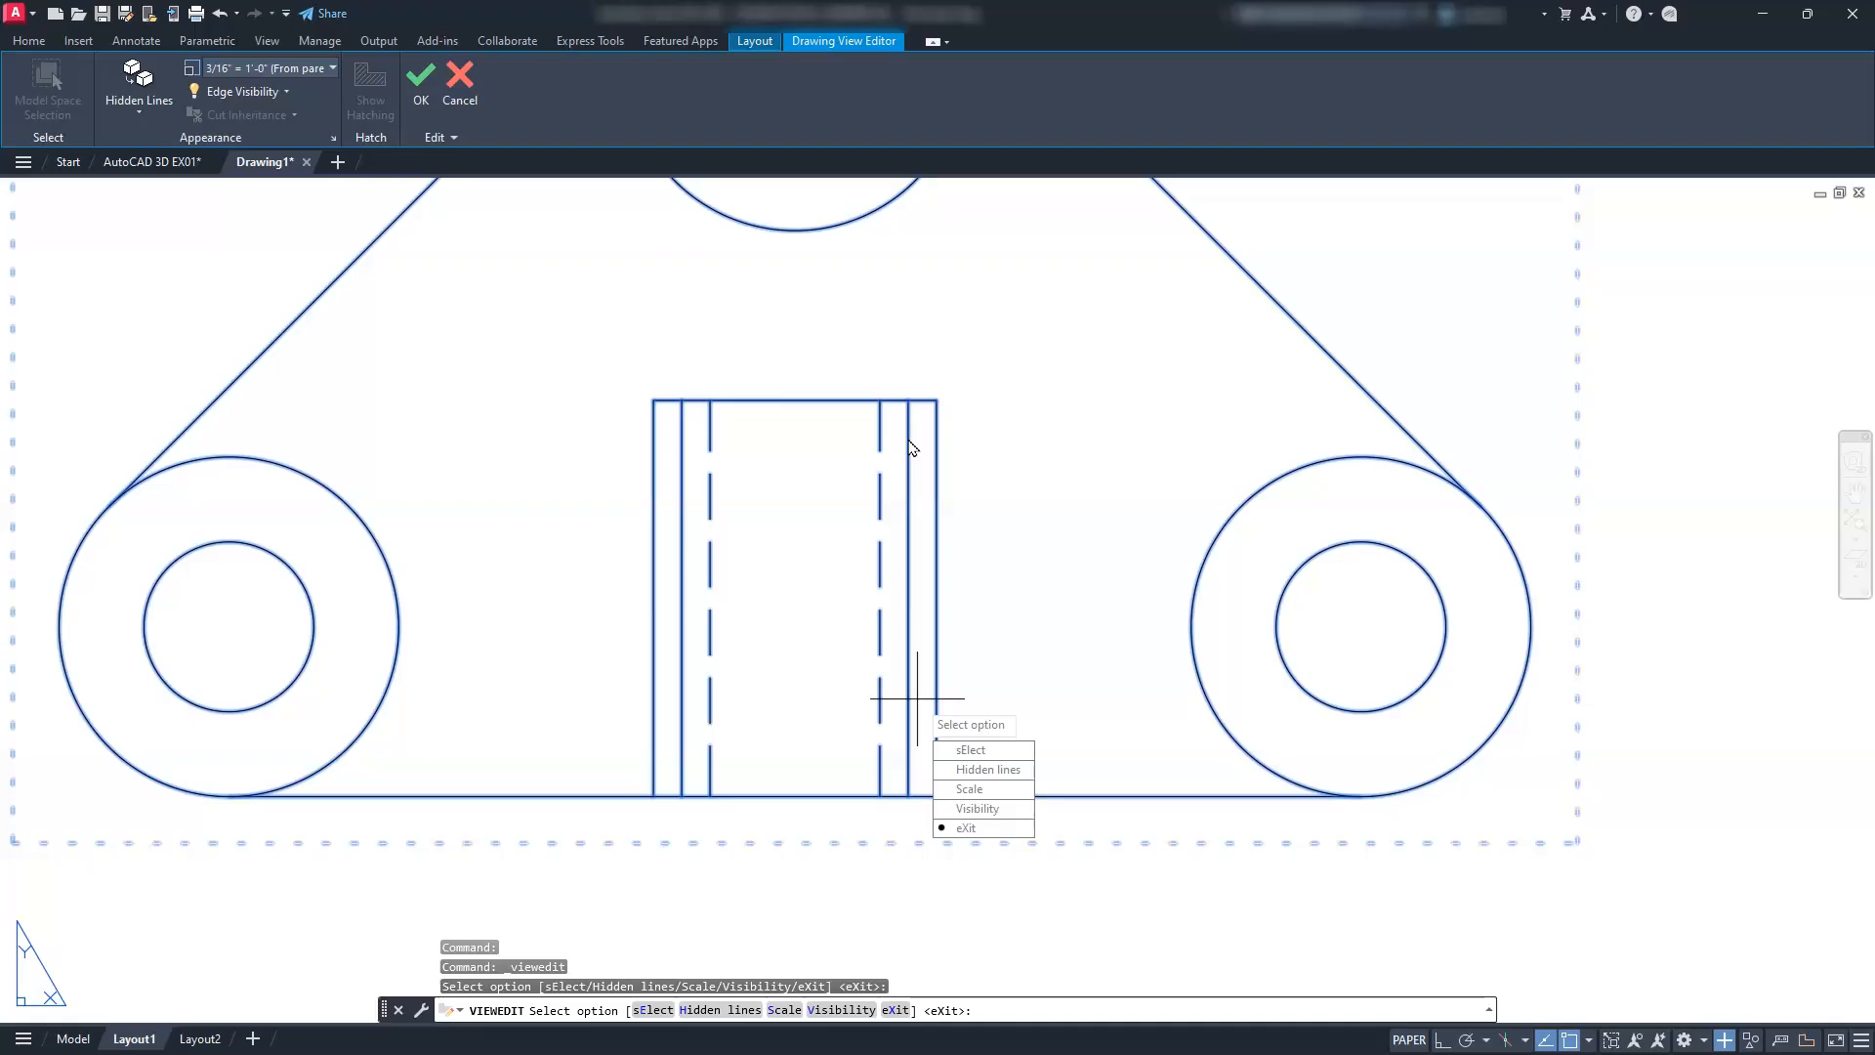
scroll(915, 459, "down", 2)
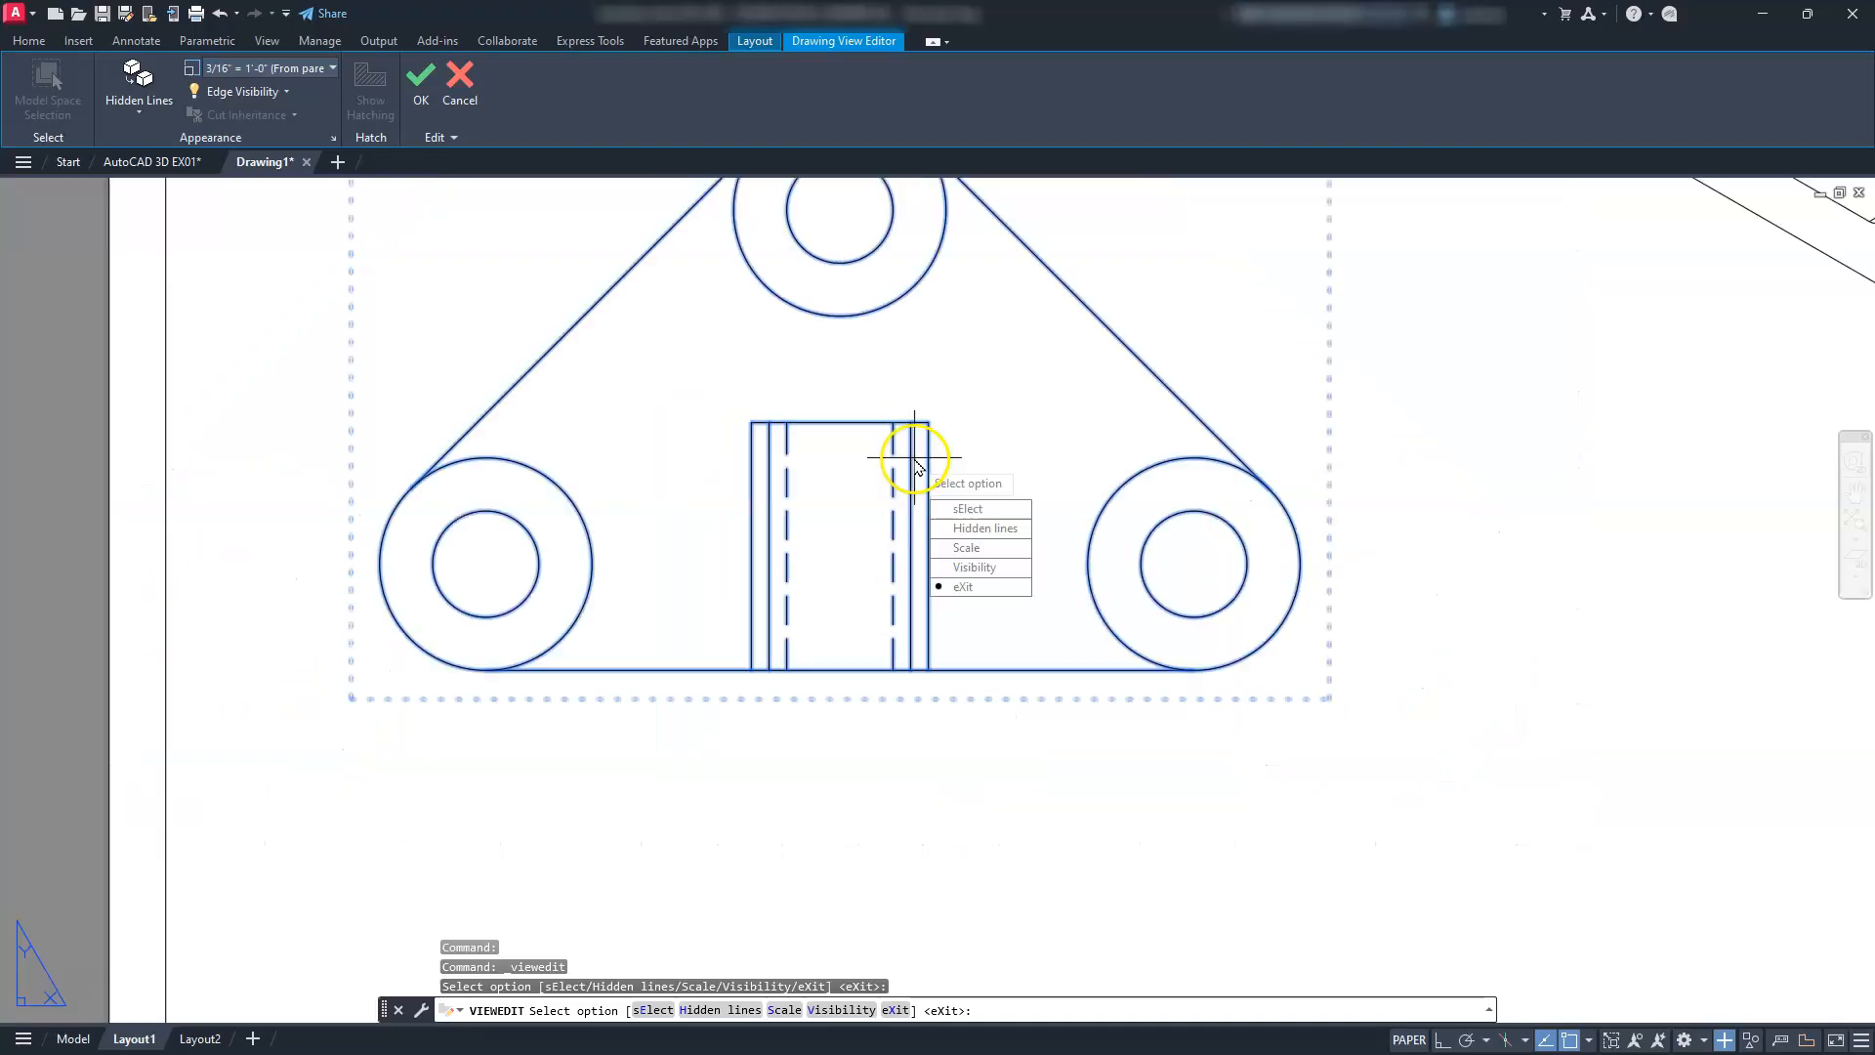
key("Escape")
key("Escape")
key("Escape")
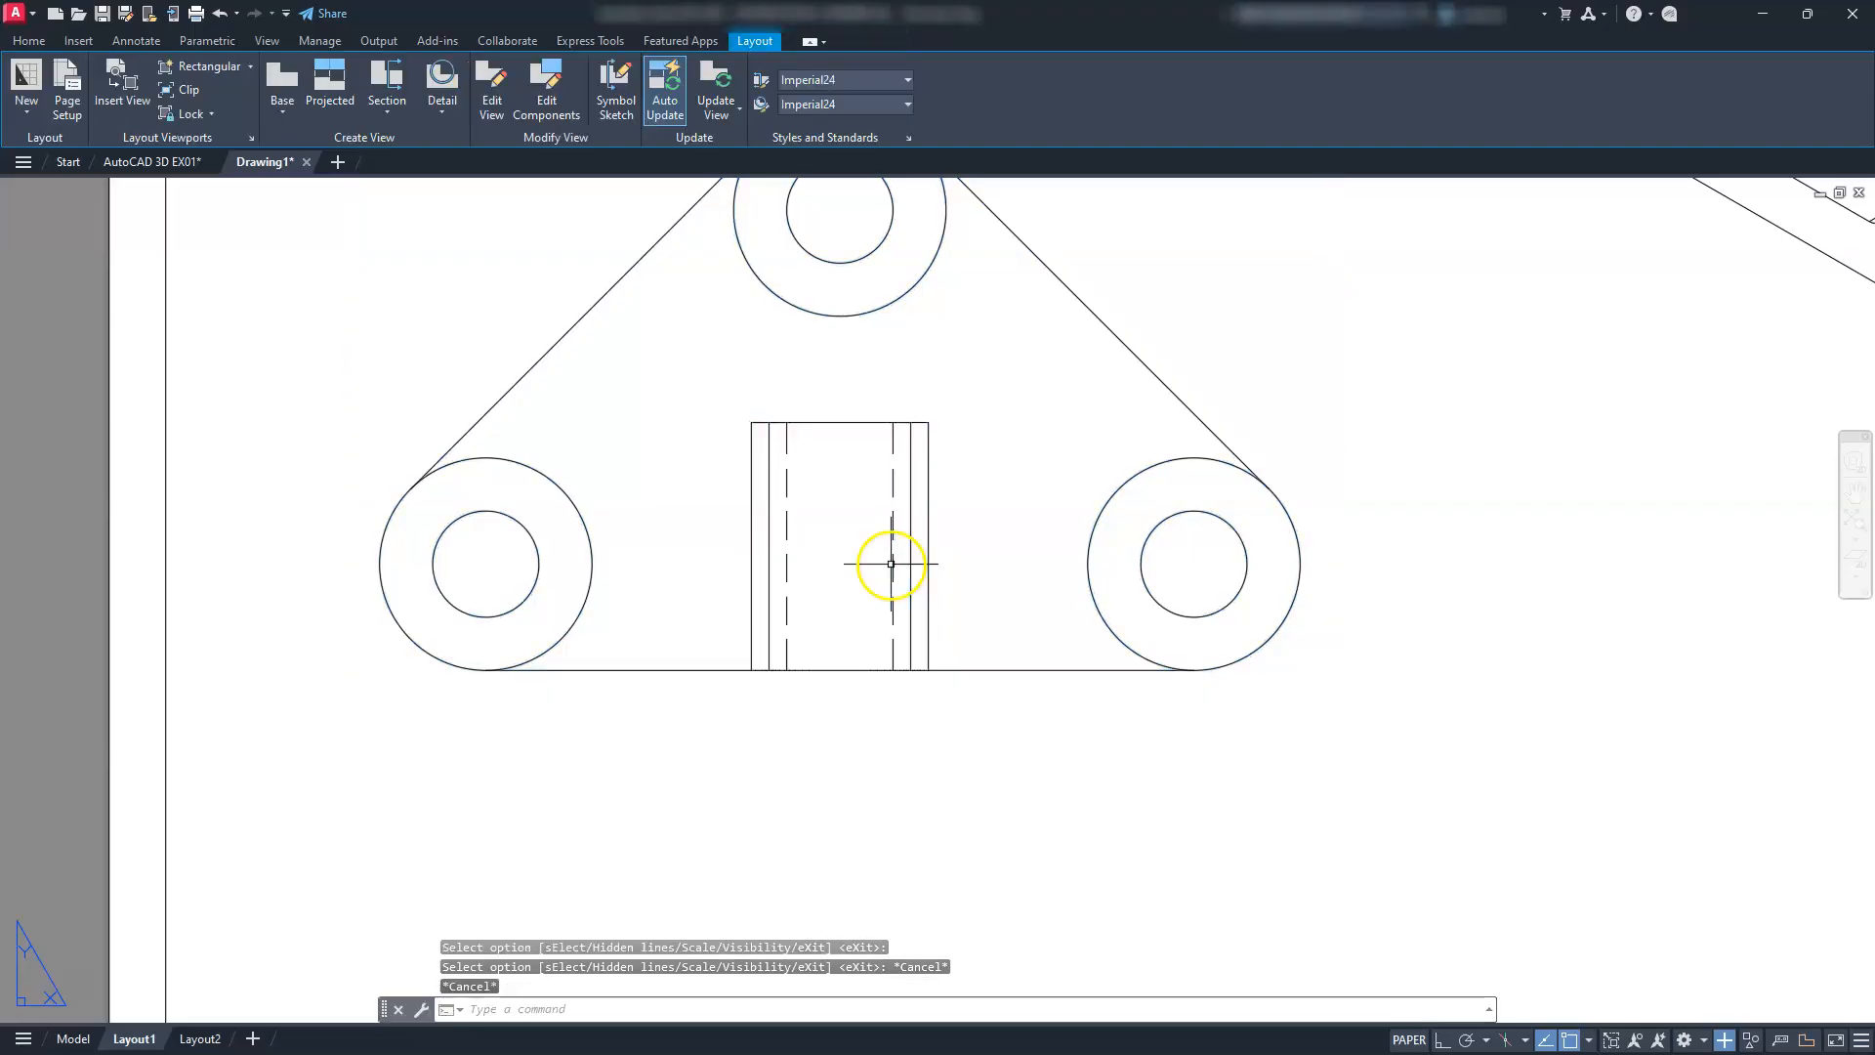
scroll(892, 566, "down", 3)
scroll(855, 671, "down", 2)
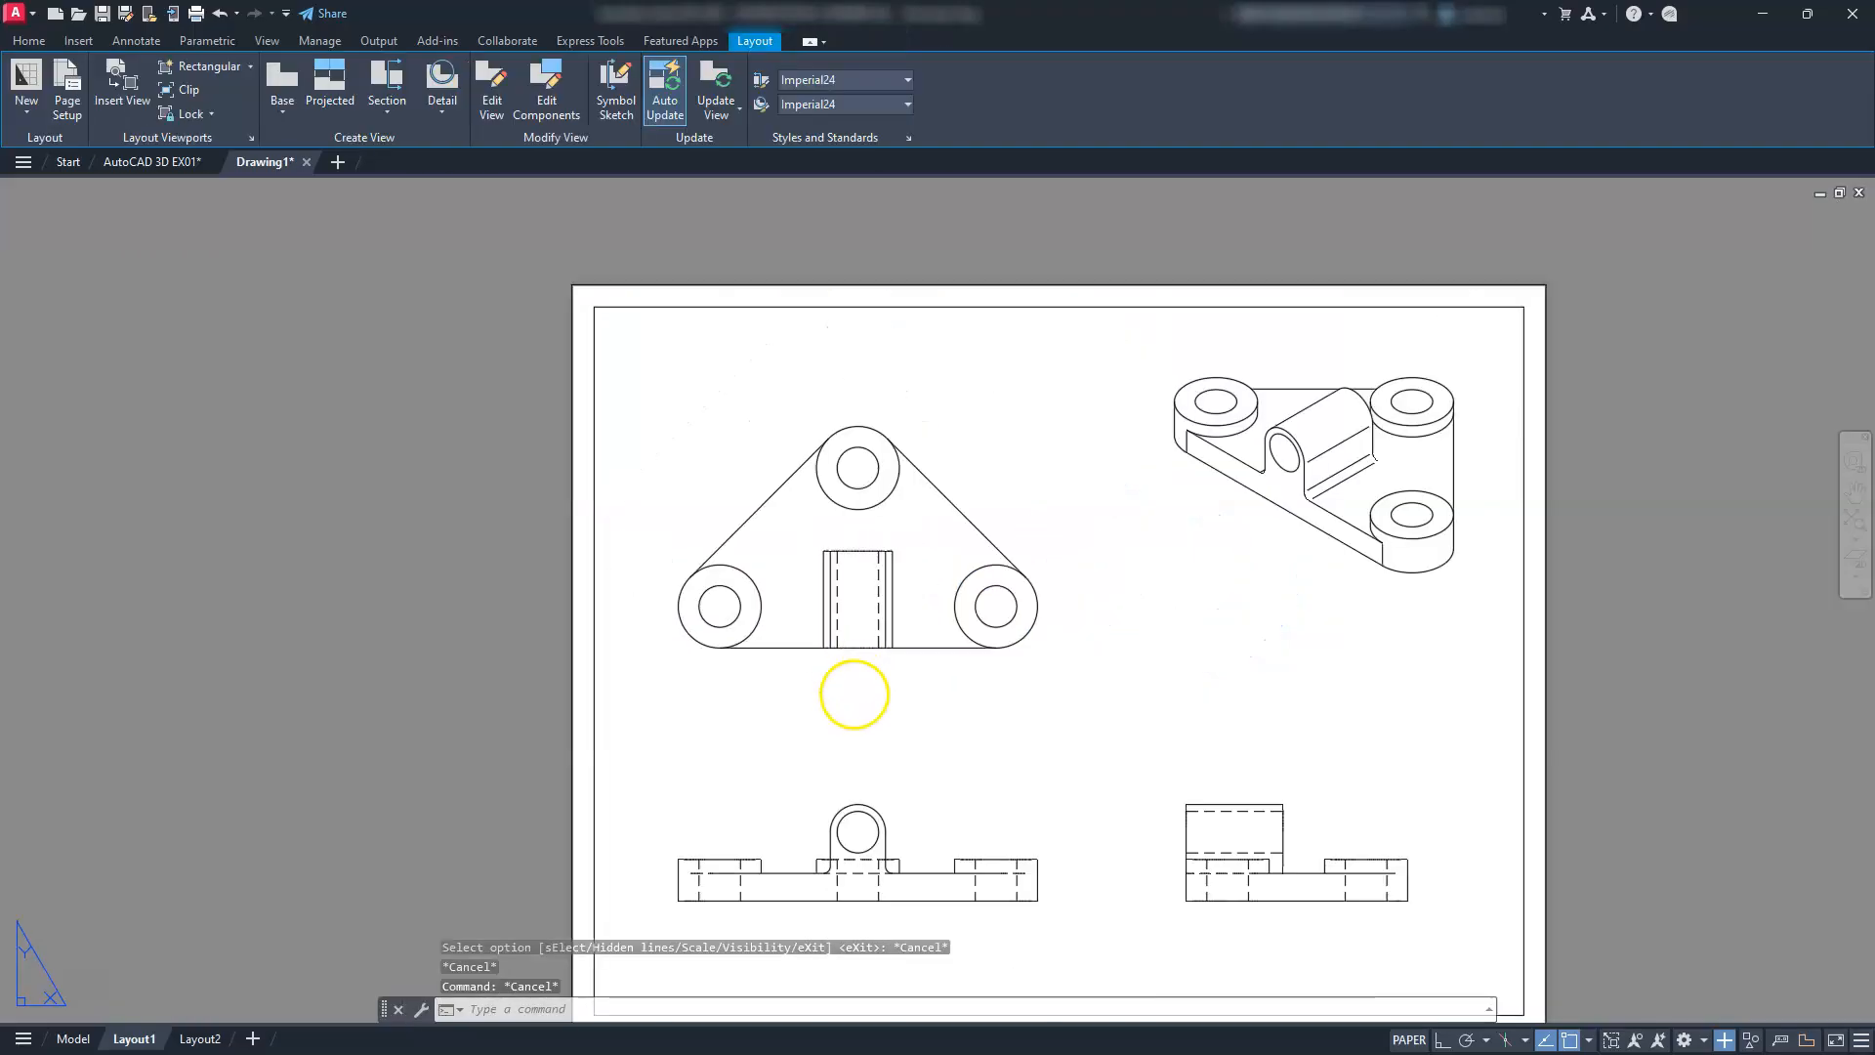
middle_click_drag(858, 808, 860, 720)
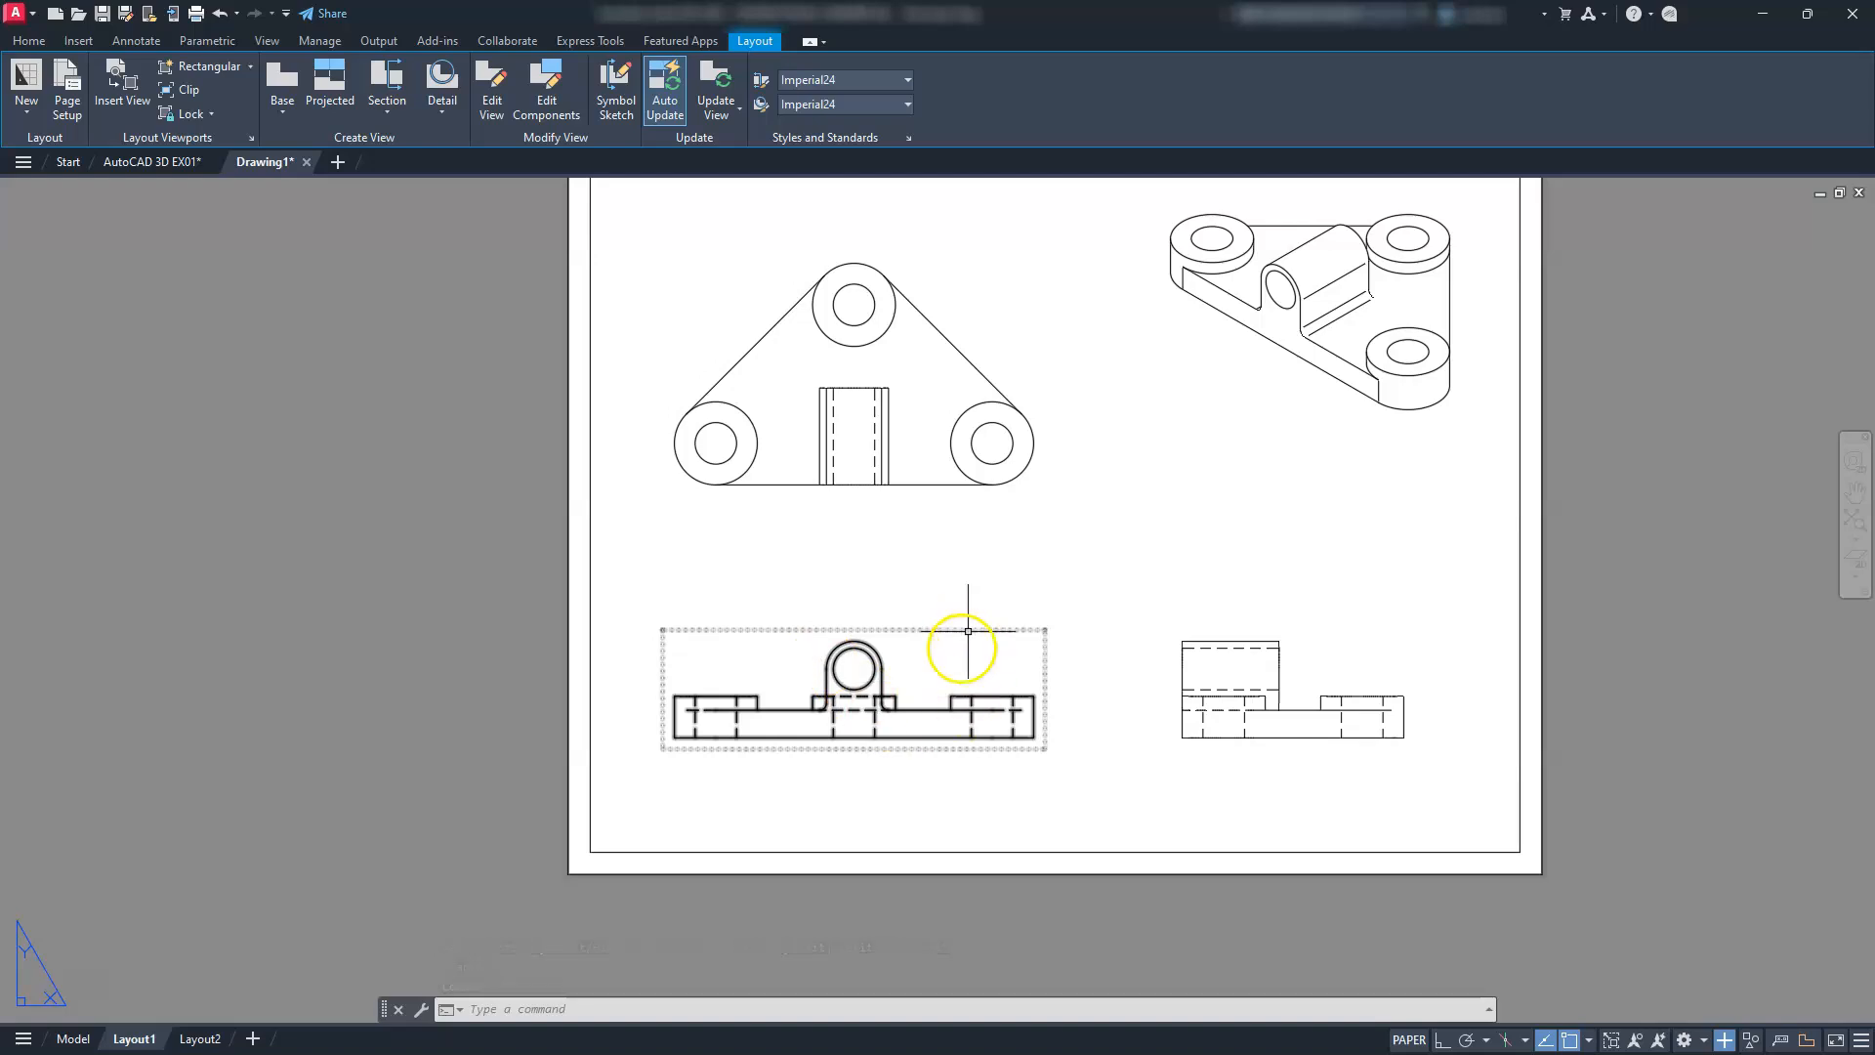
middle_click_drag(898, 659, 918, 744)
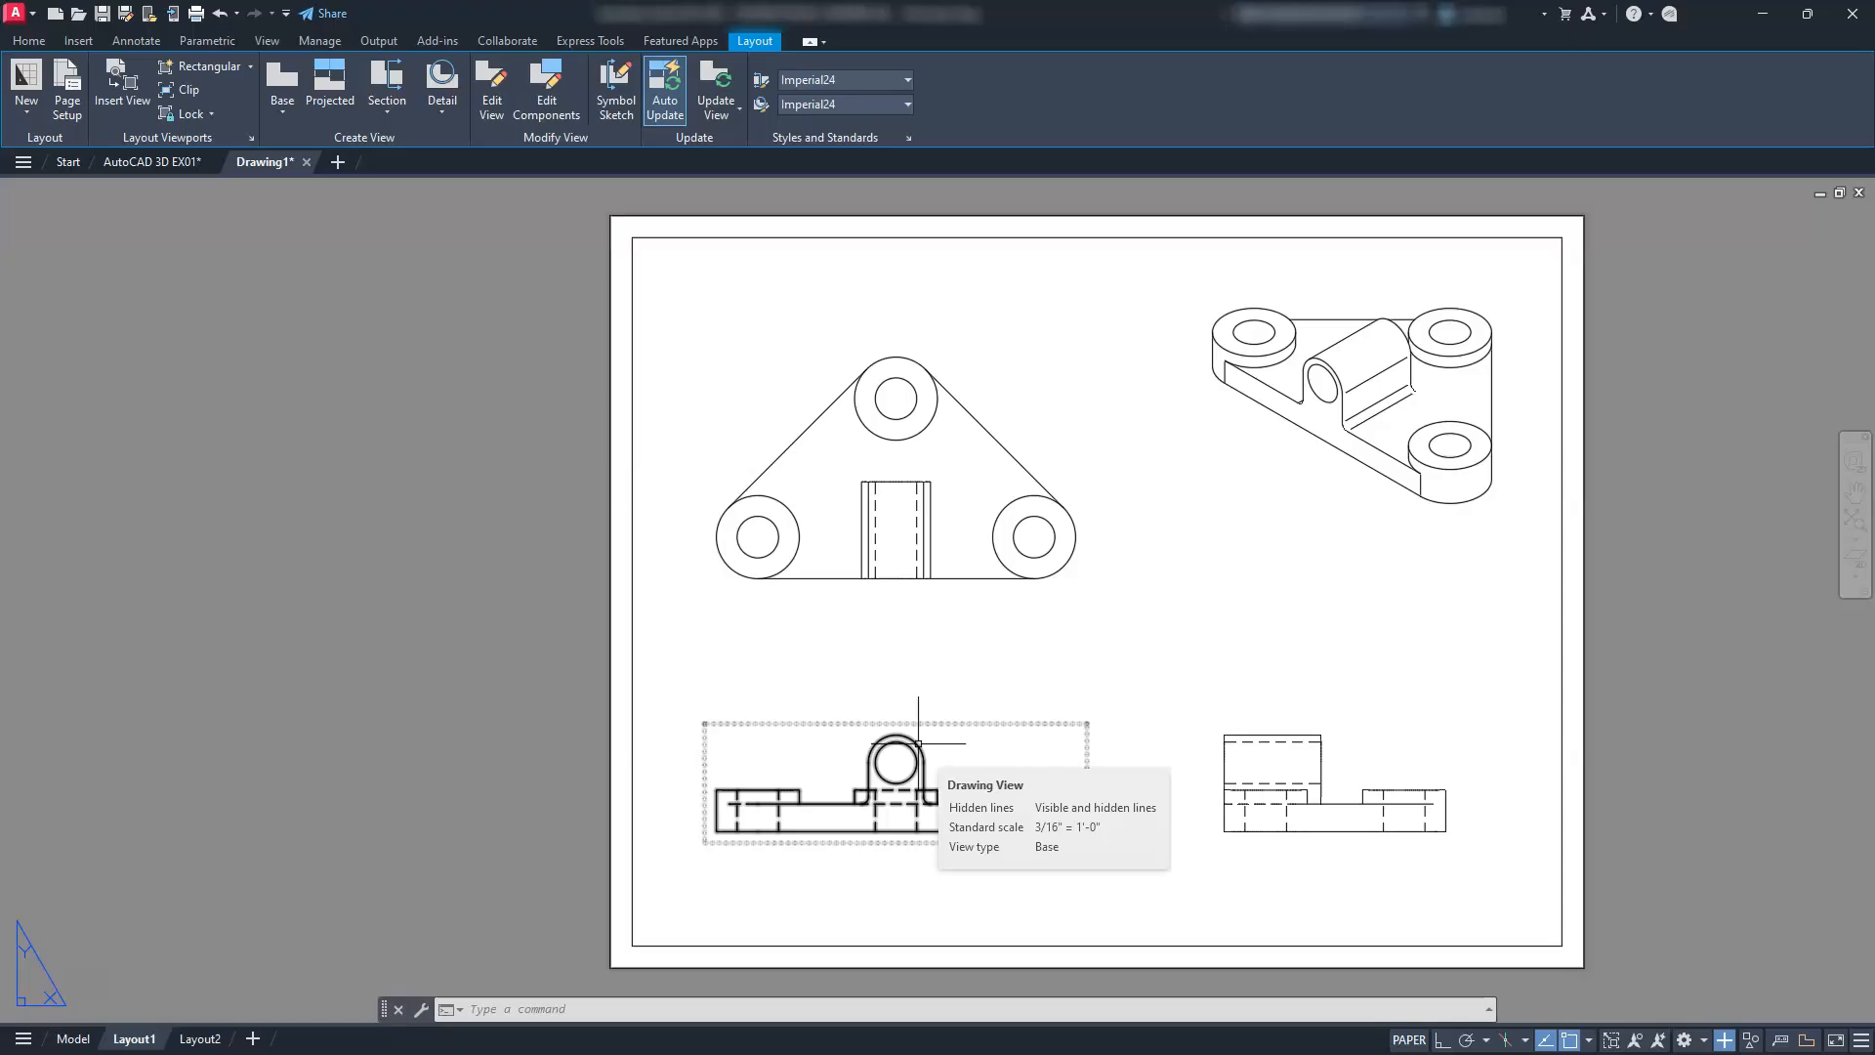
left_click(803, 443)
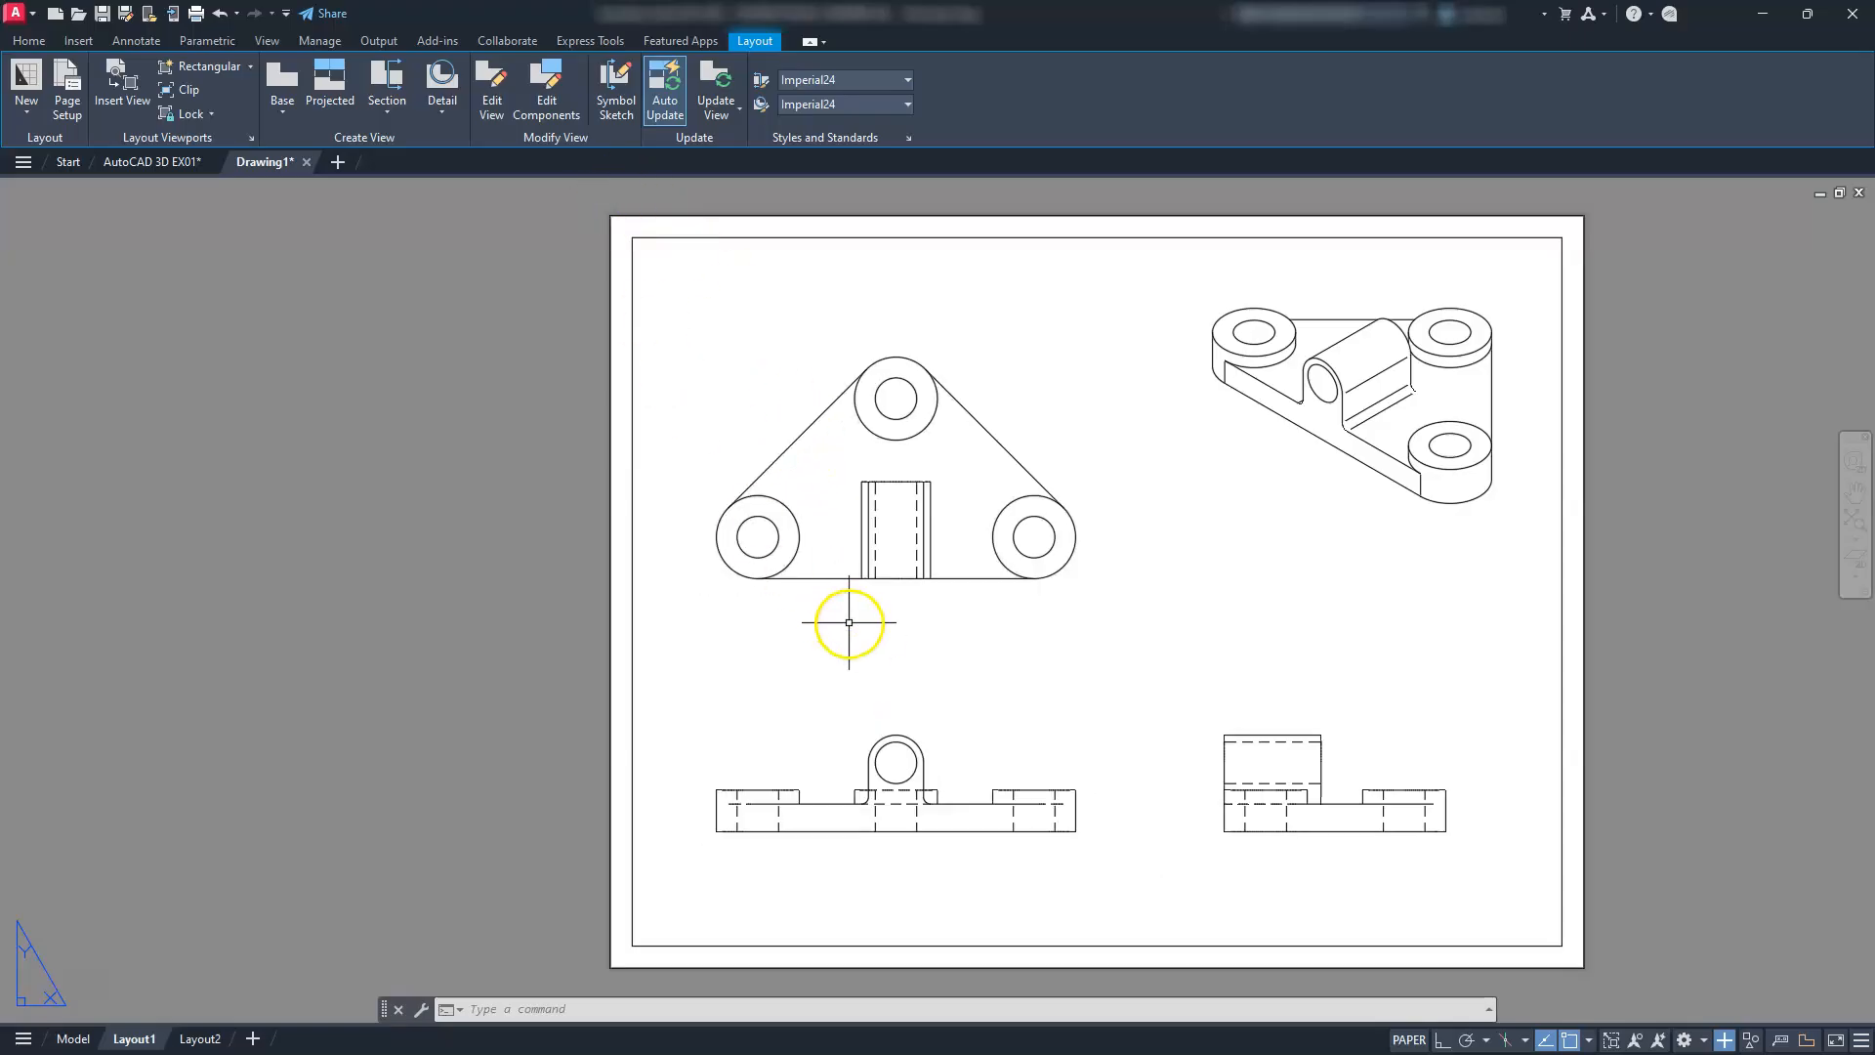
key("Escape")
key("Escape")
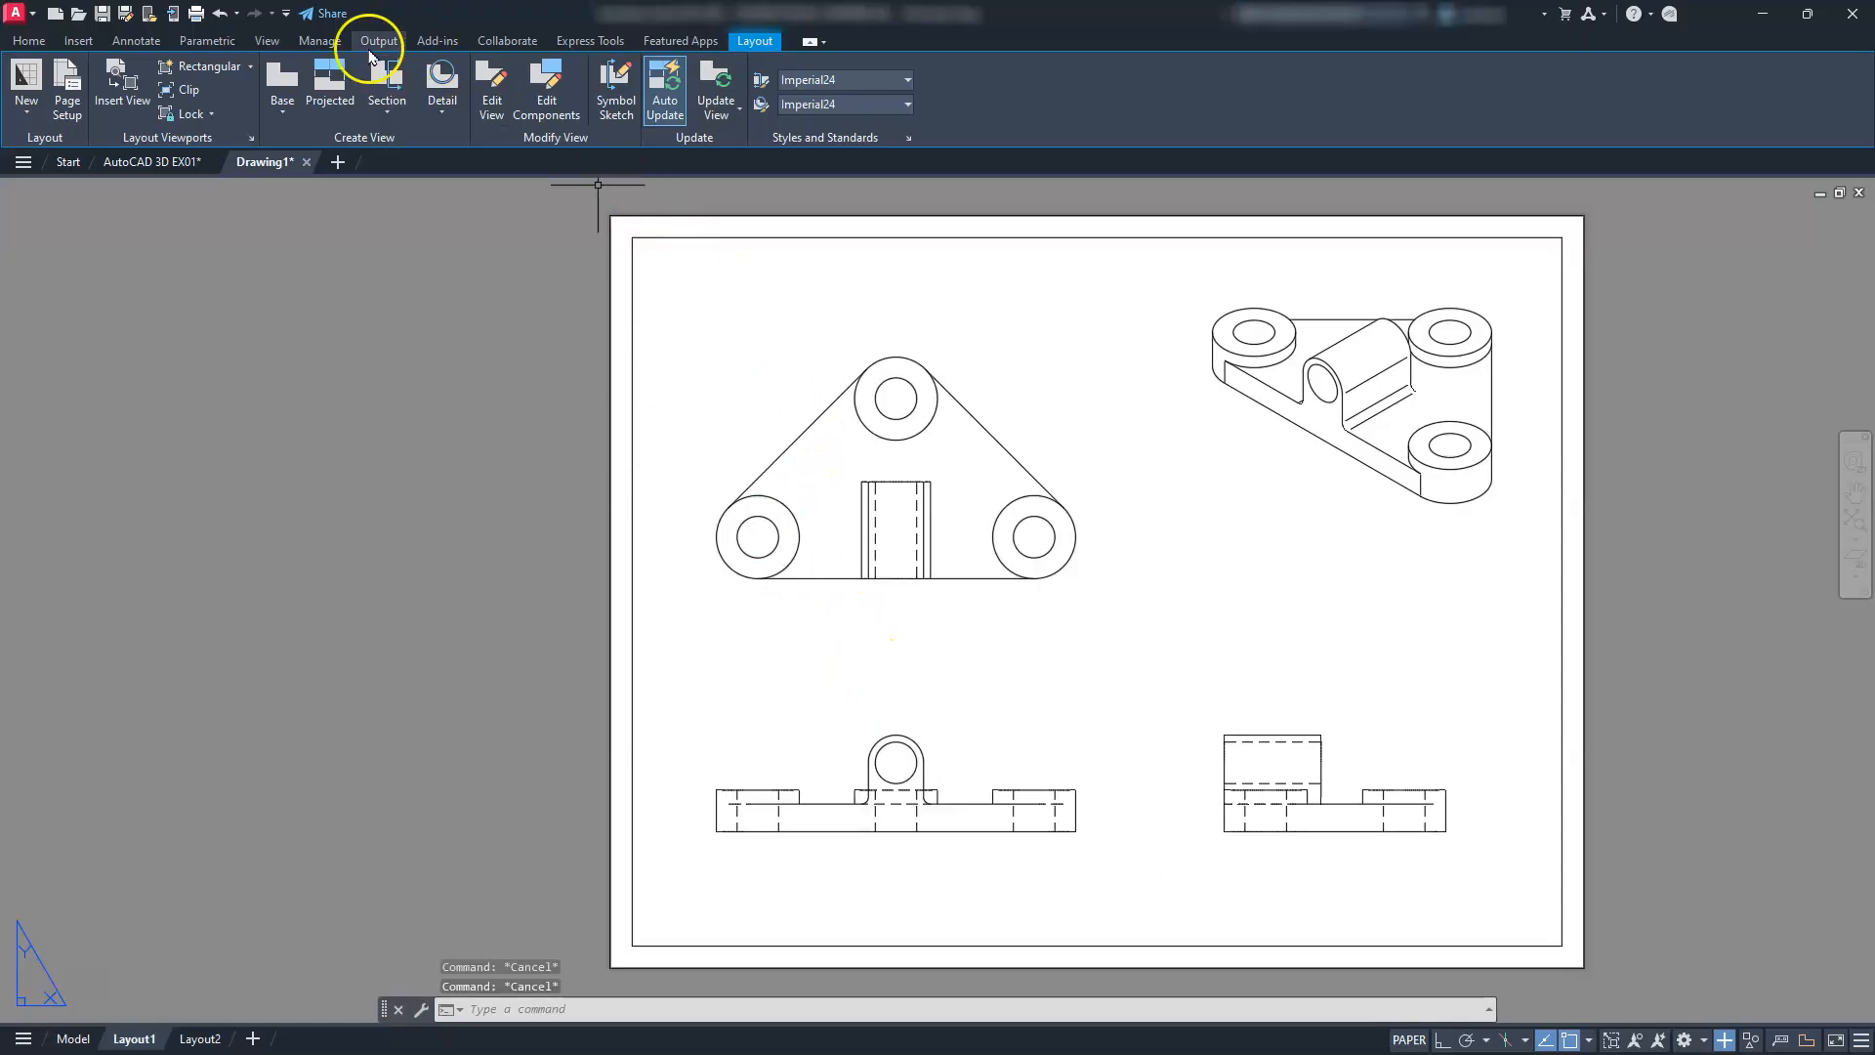
Add center marks to the outer circles of the three bosses in the top view
left_click(143, 44)
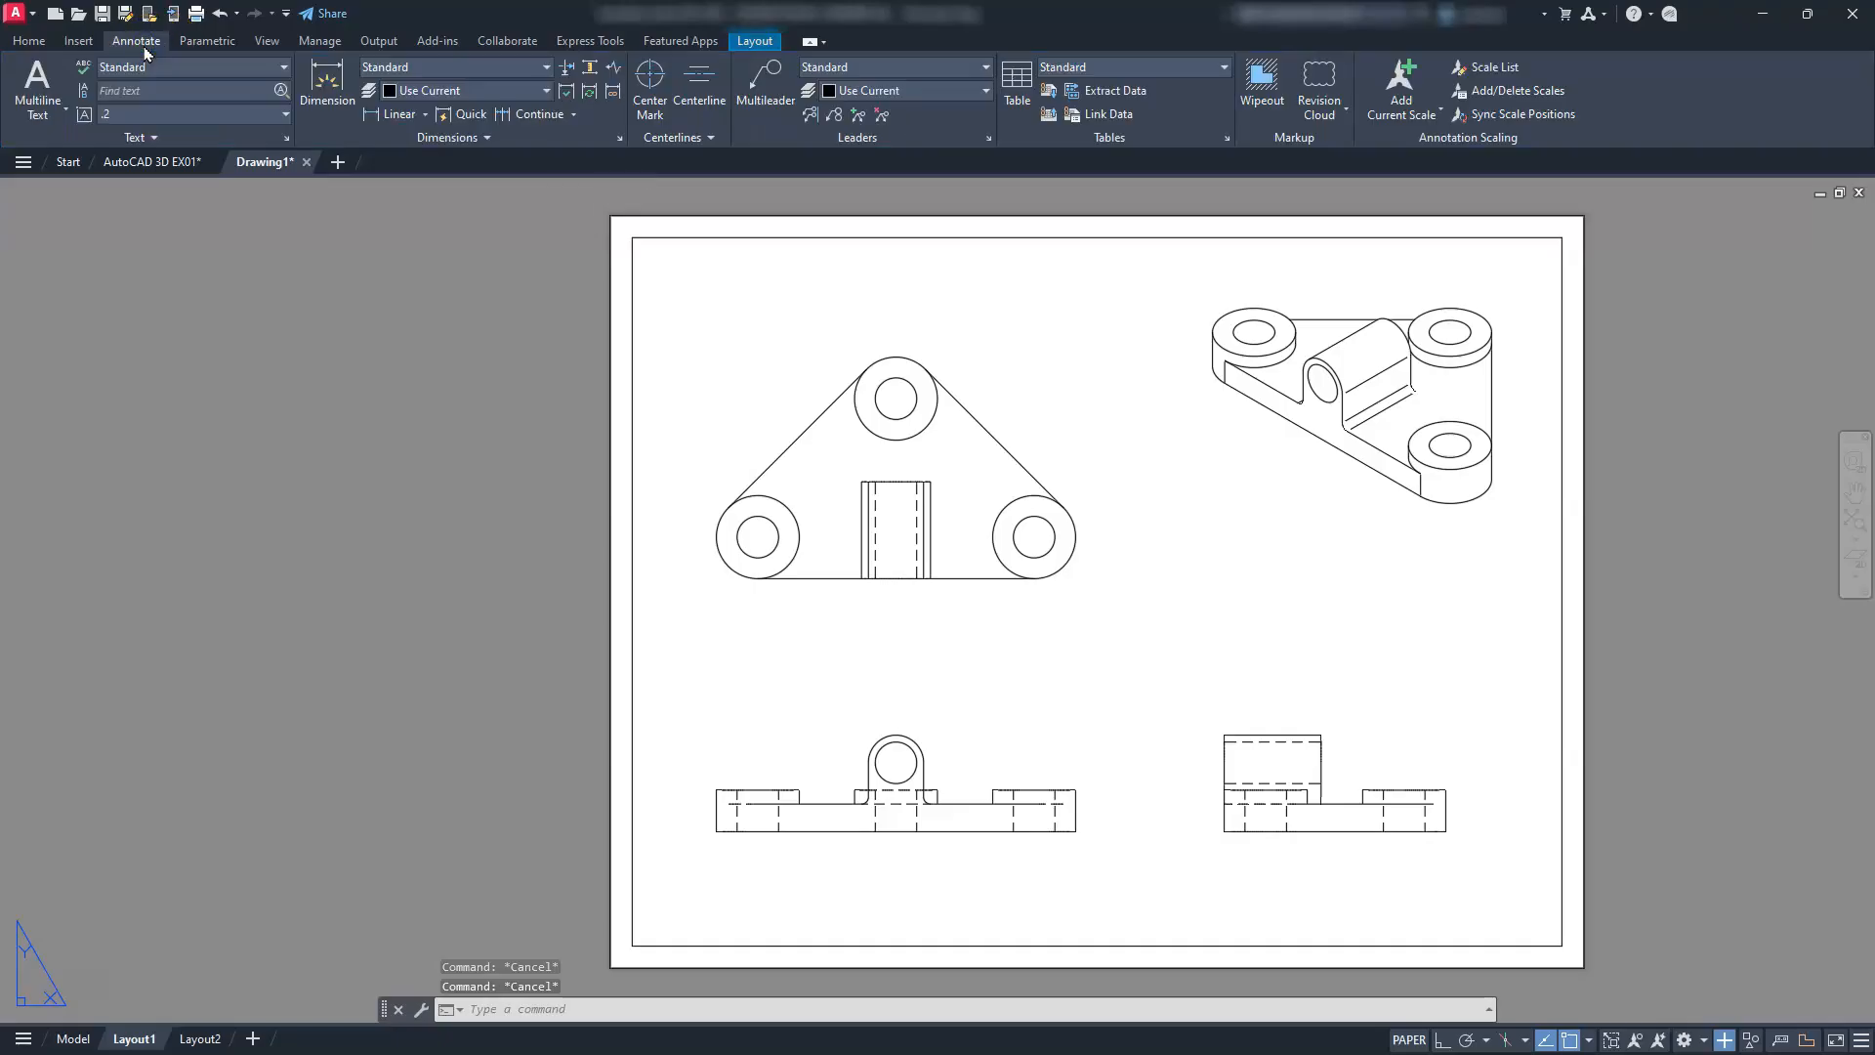
left_click(651, 85)
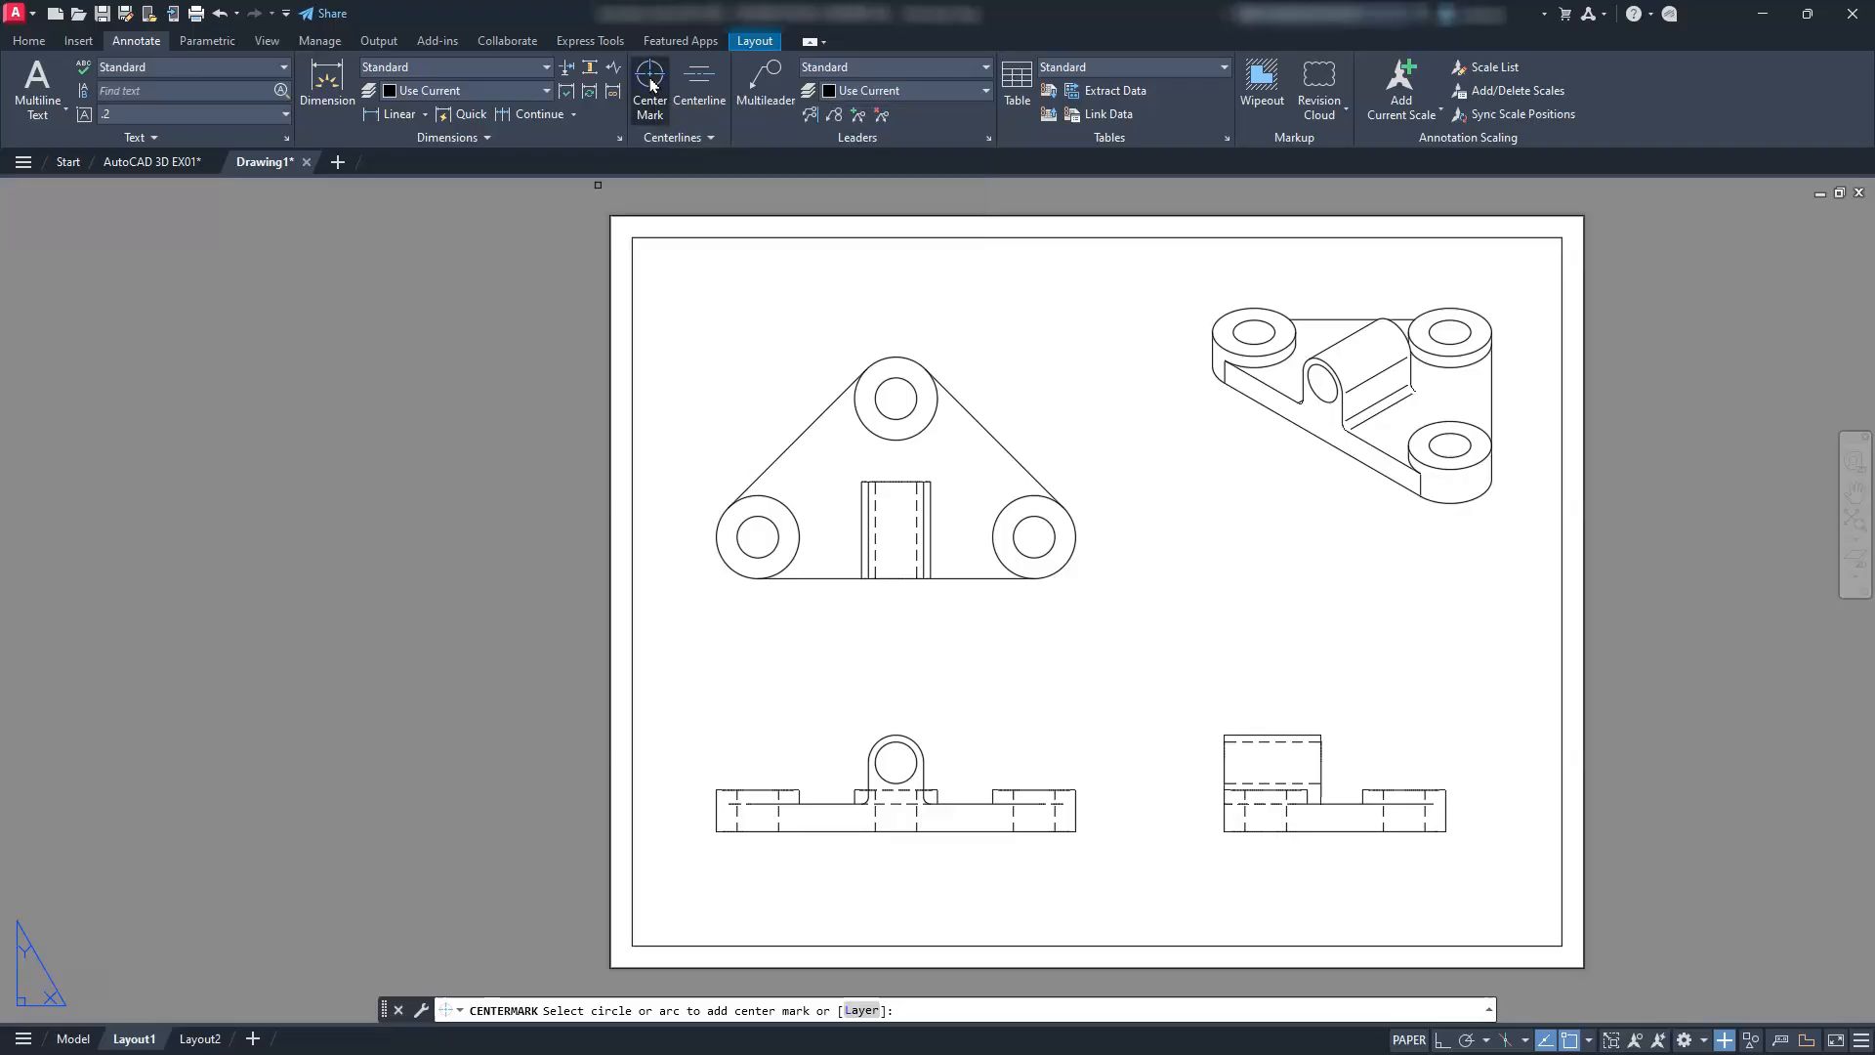
left_click(886, 361)
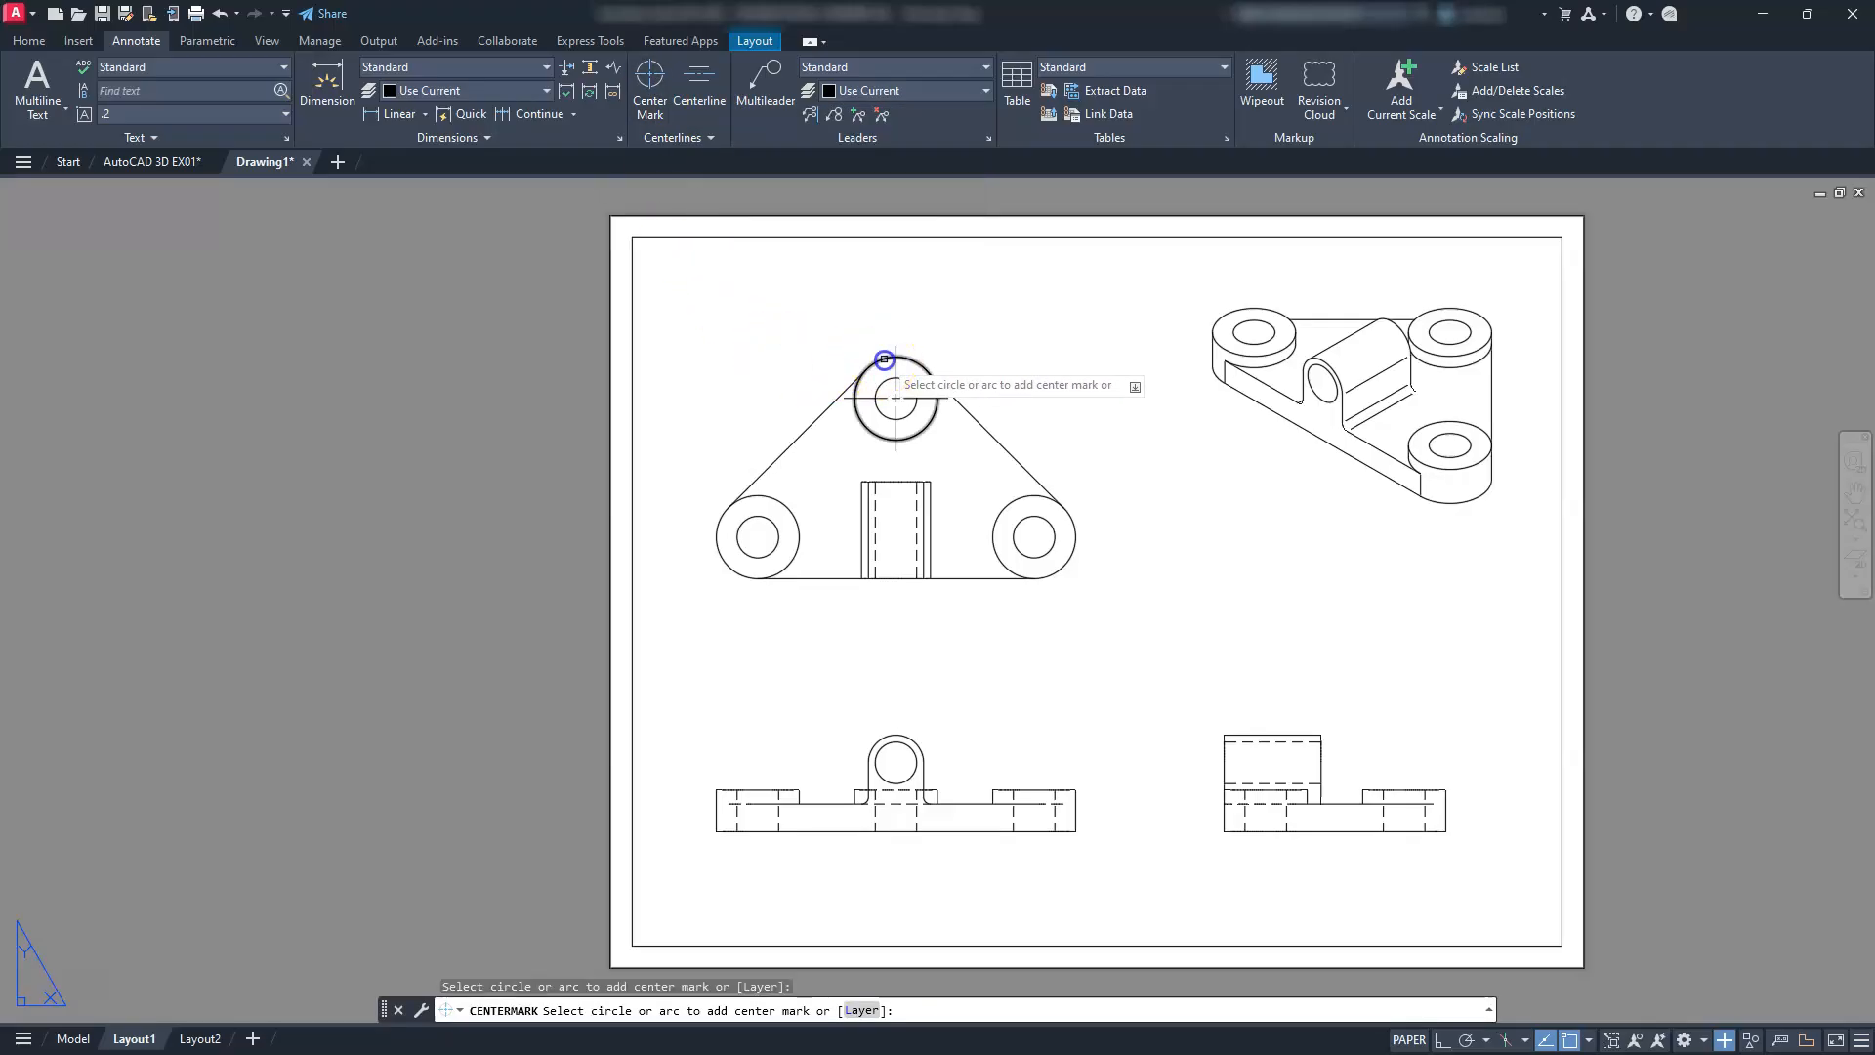
left_click(787, 532)
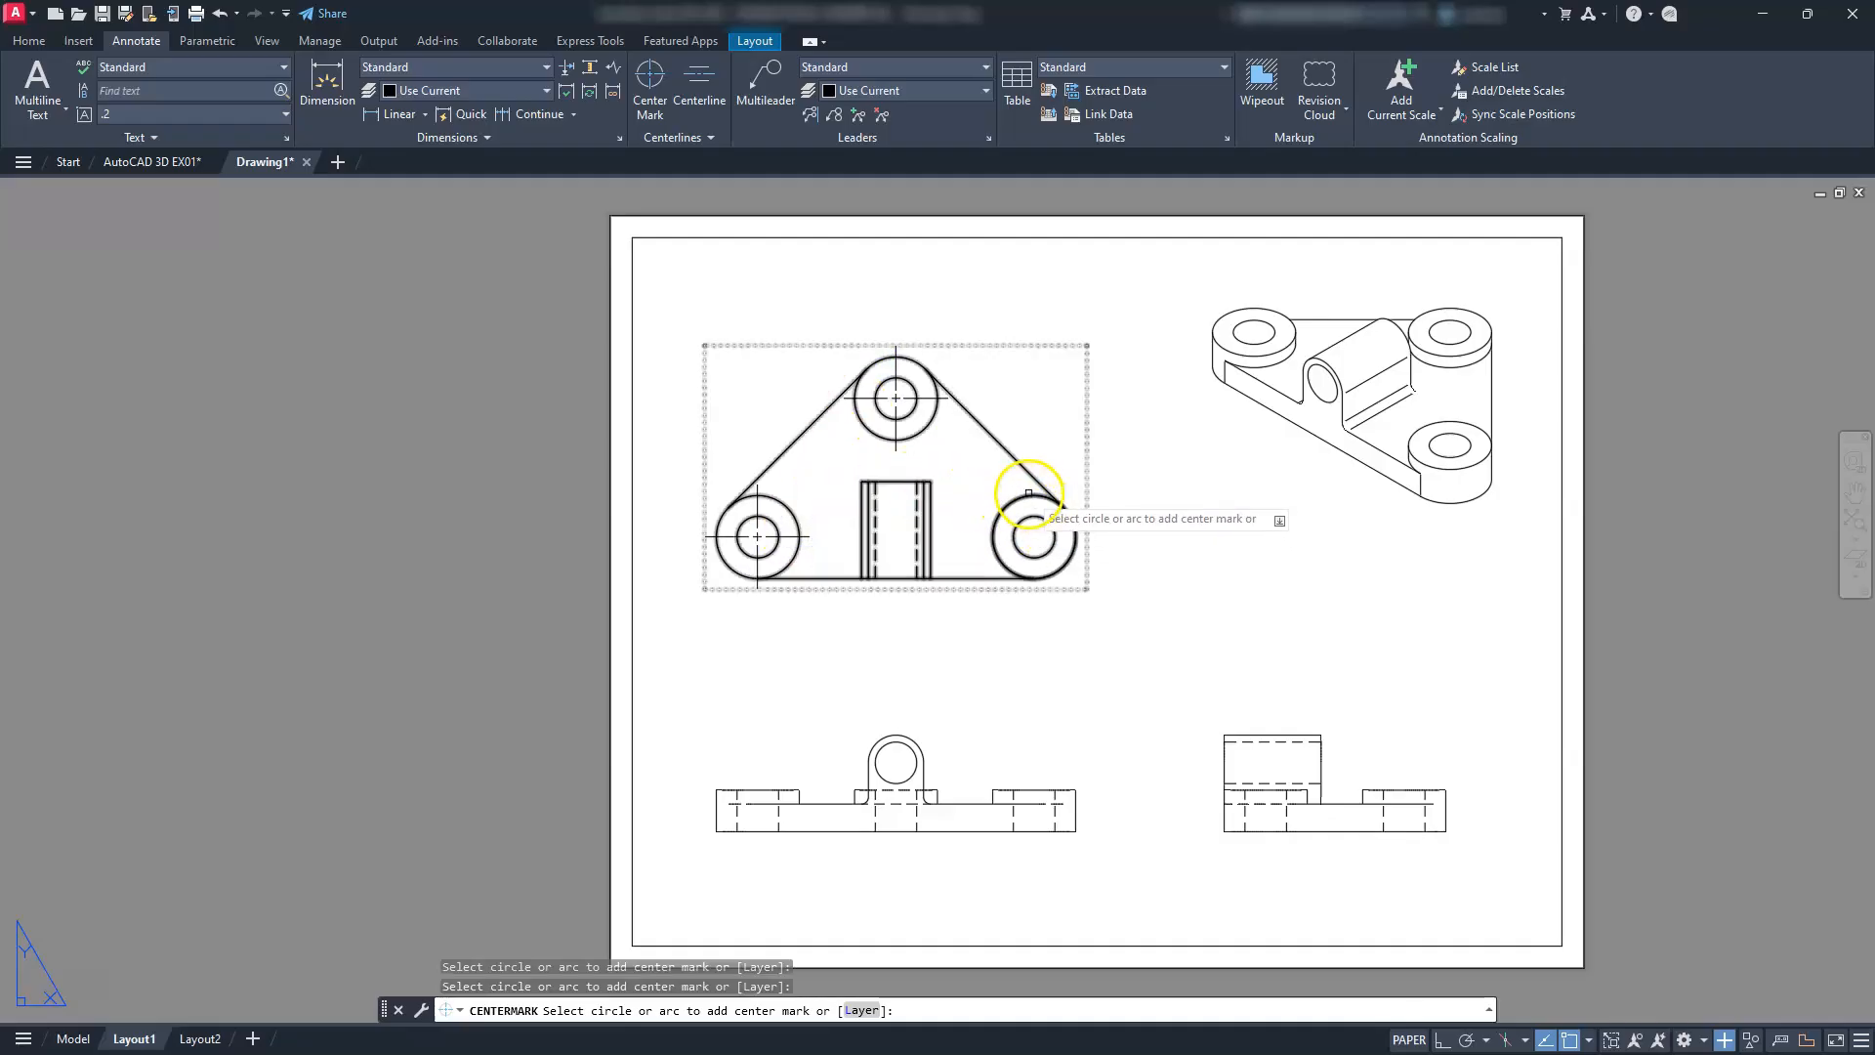
left_click(1036, 503)
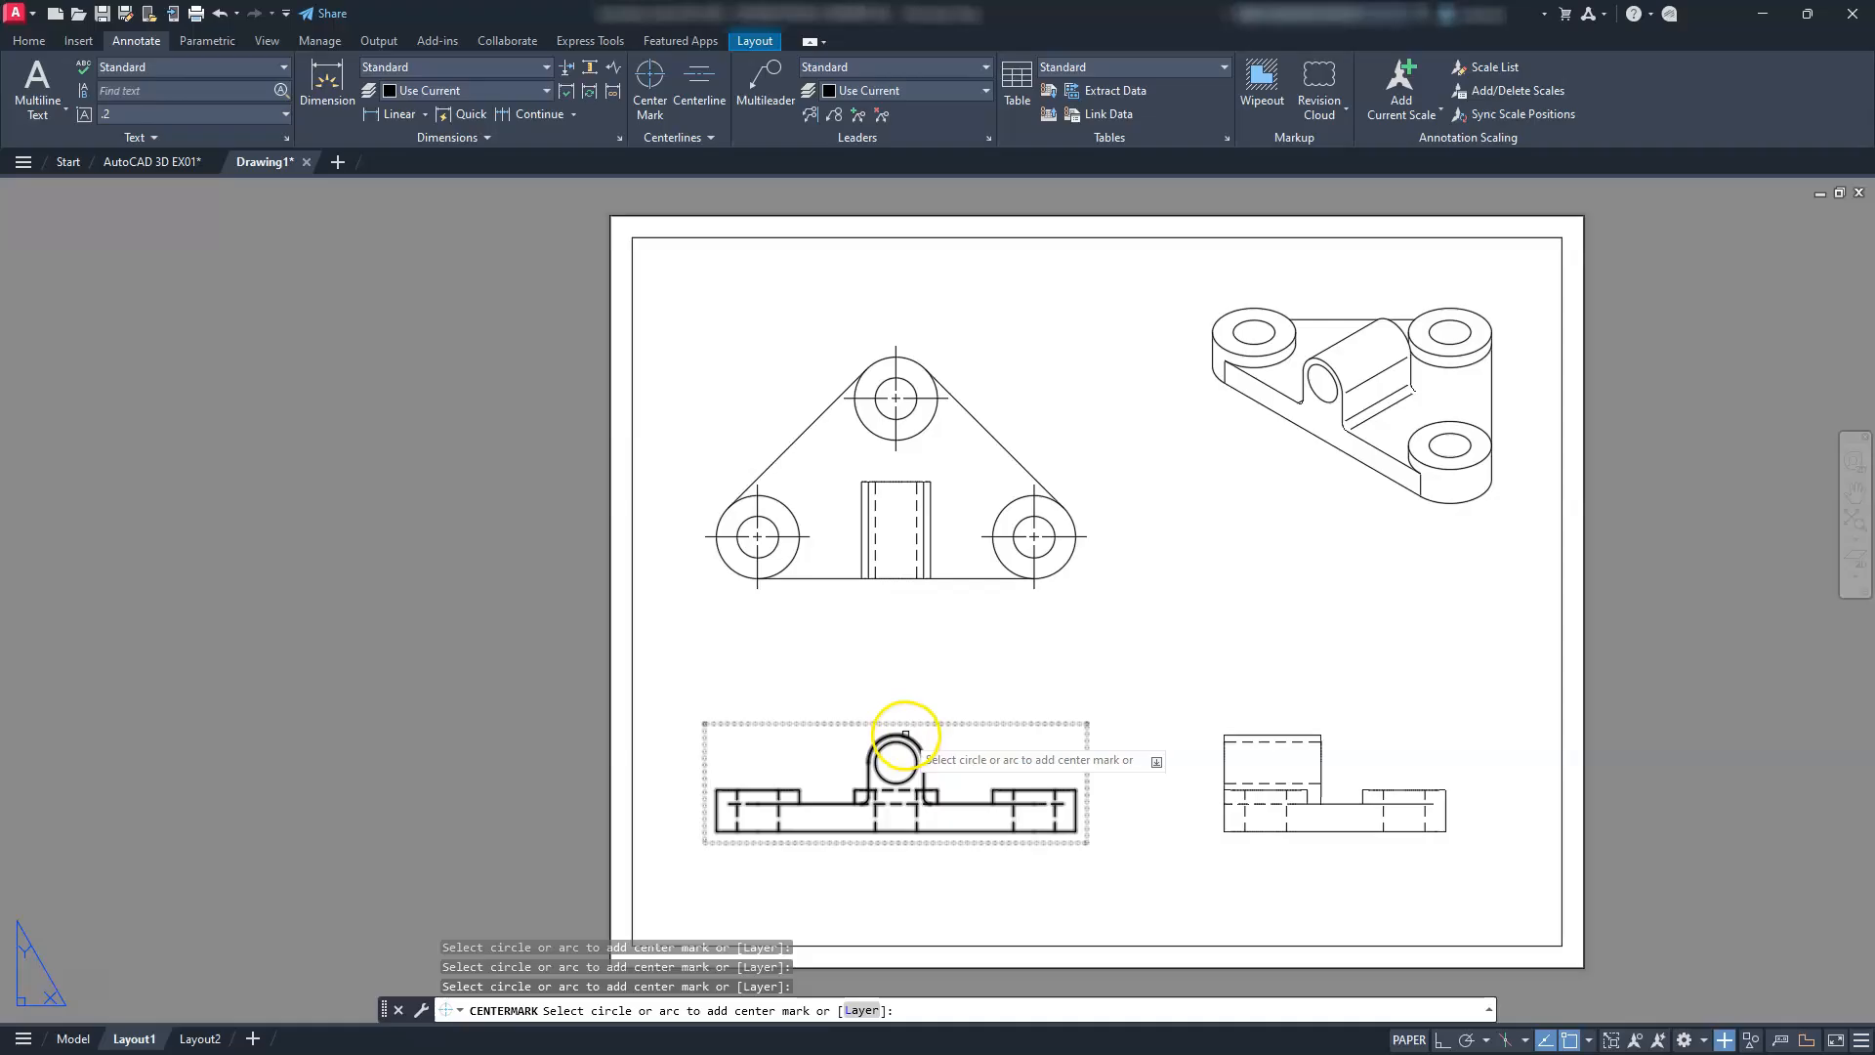
Add a center mark to the upright cylinder's outer arc in the front view and end the Center Mark command
left_click(904, 741)
scroll(897, 788, "up", 4)
key("Escape")
key("Escape")
key("Escape")
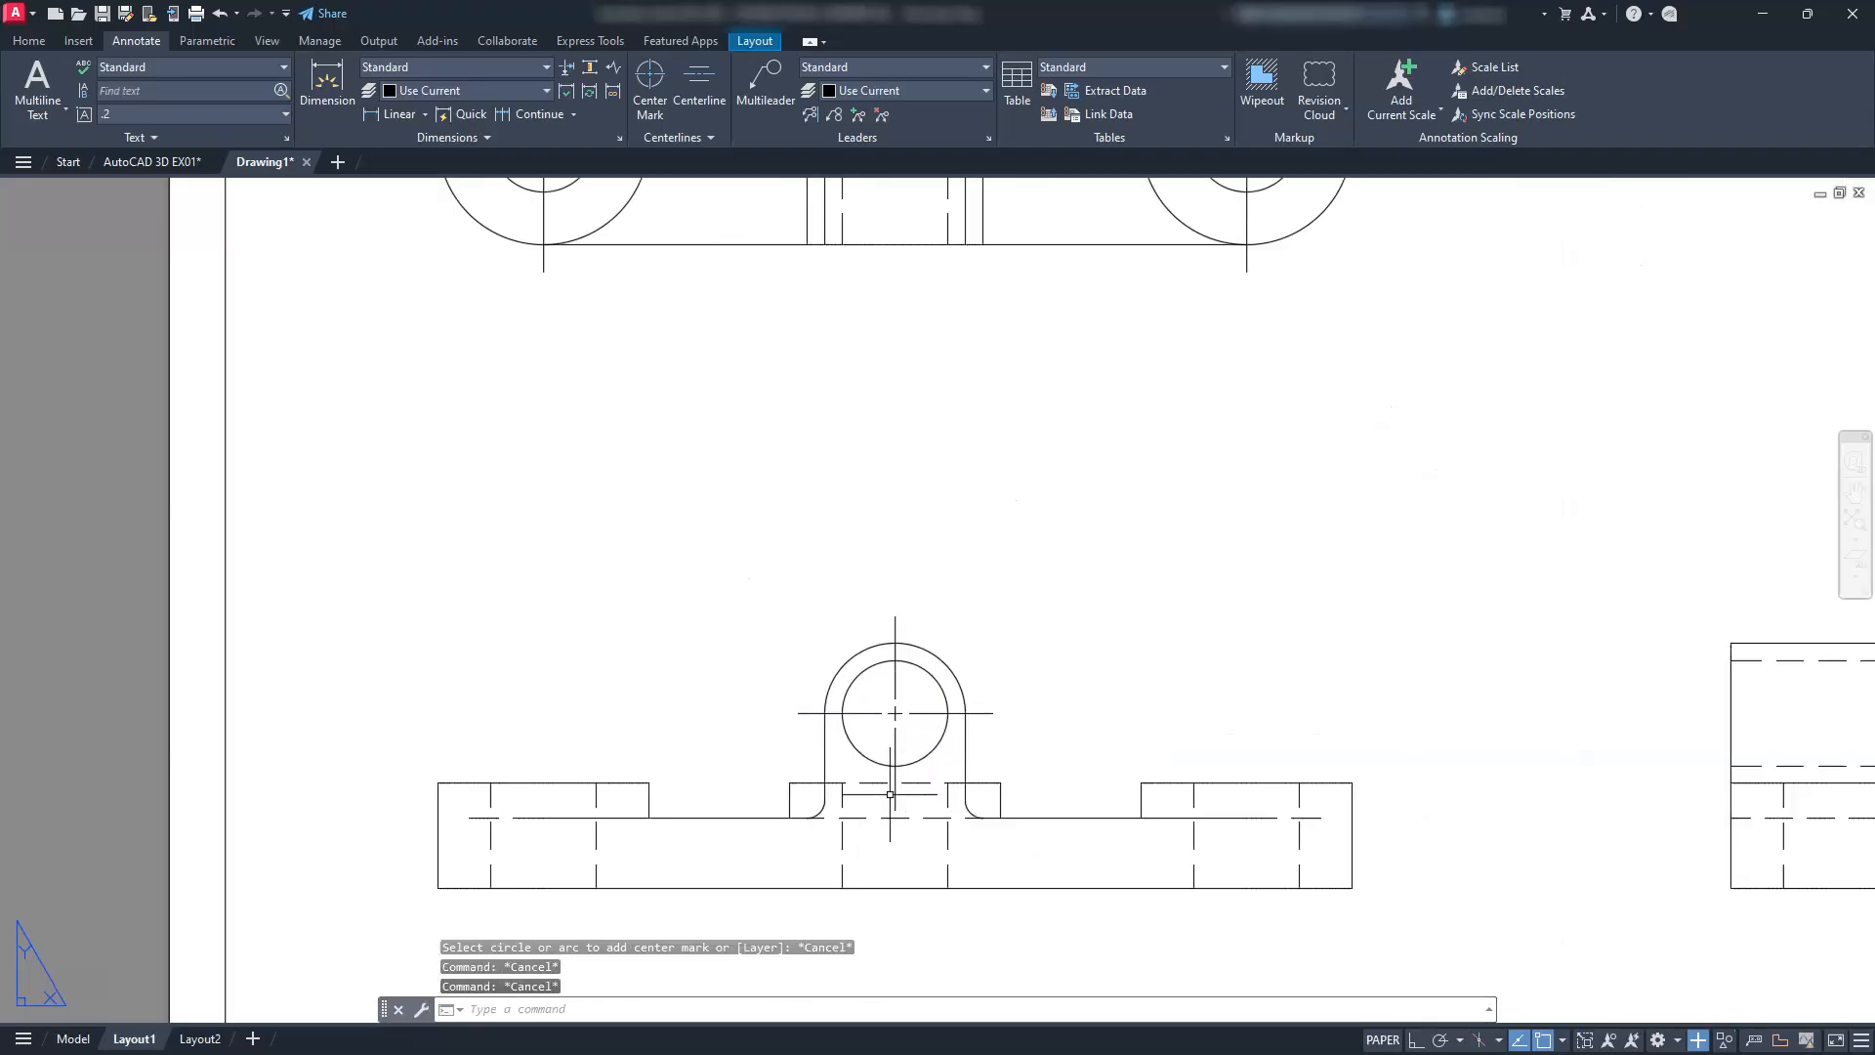
Add a centerline between the two outer vertical edges of the central cylinder in the top view
left_click(688, 69)
middle_click_drag(787, 467, 766, 821)
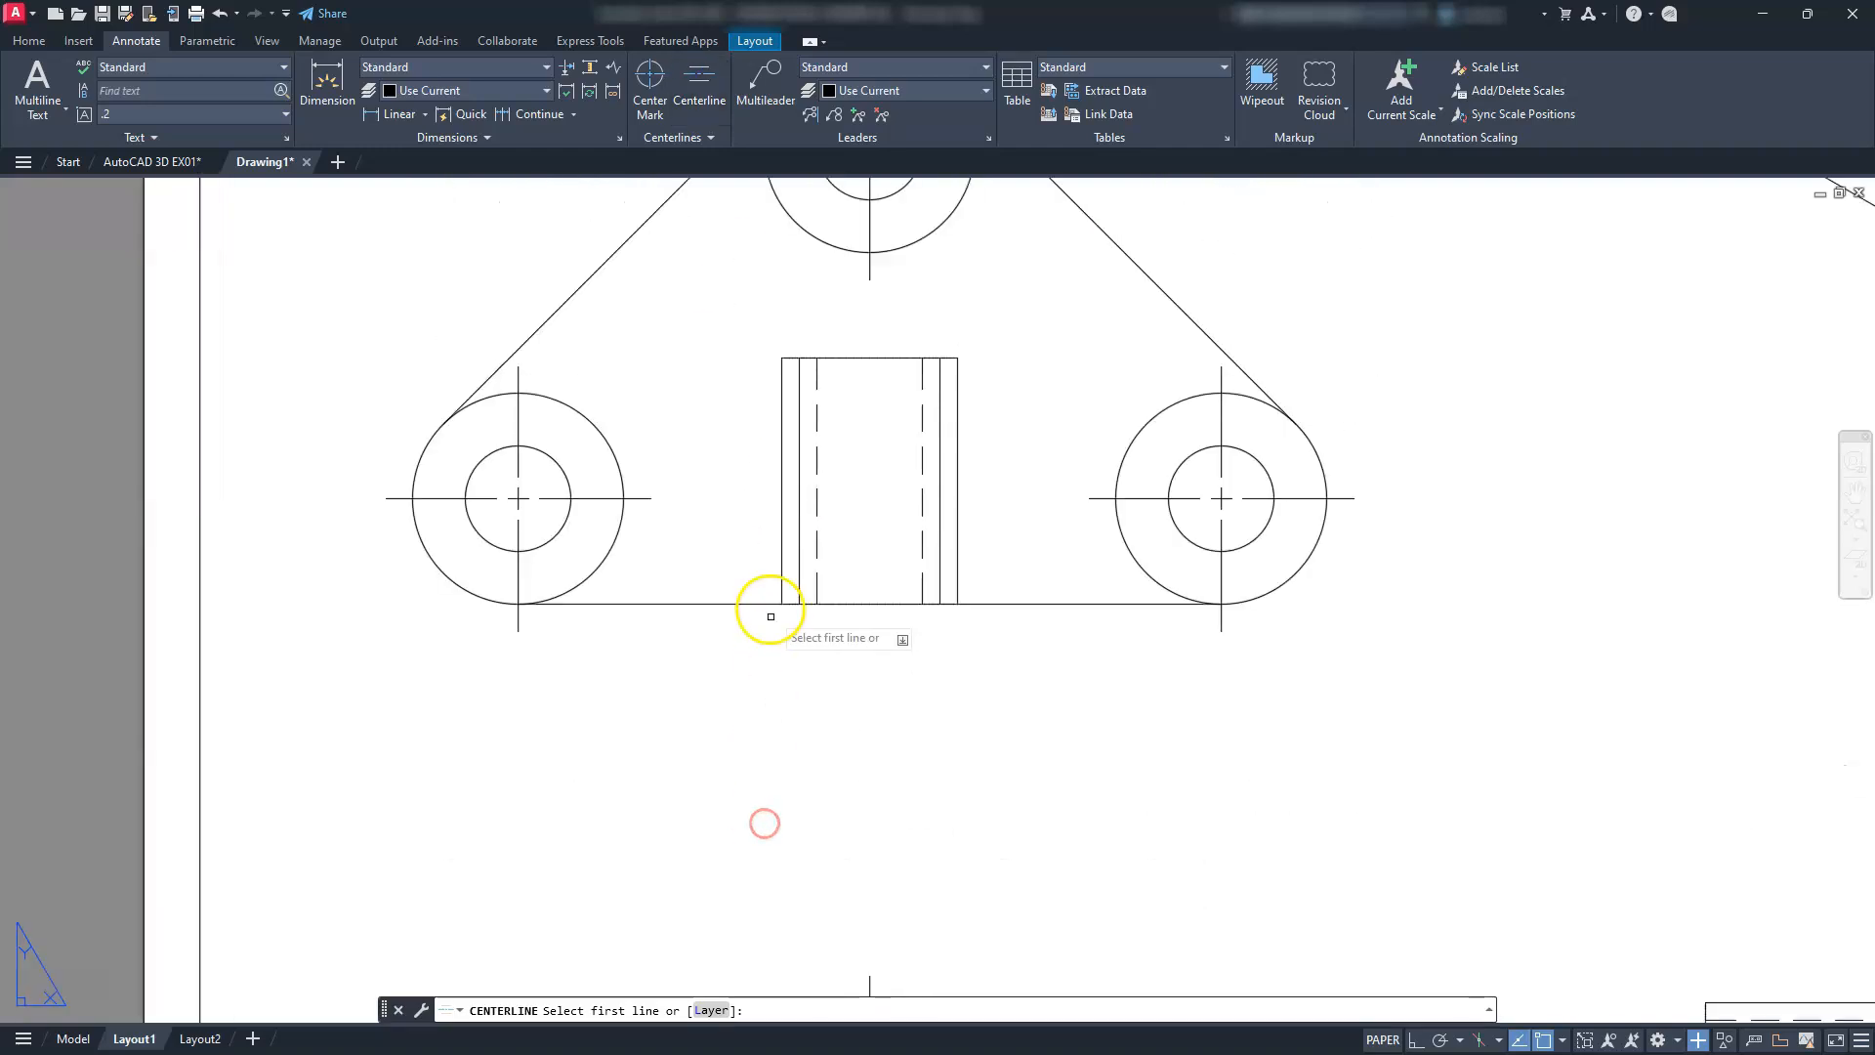
left_click(778, 522)
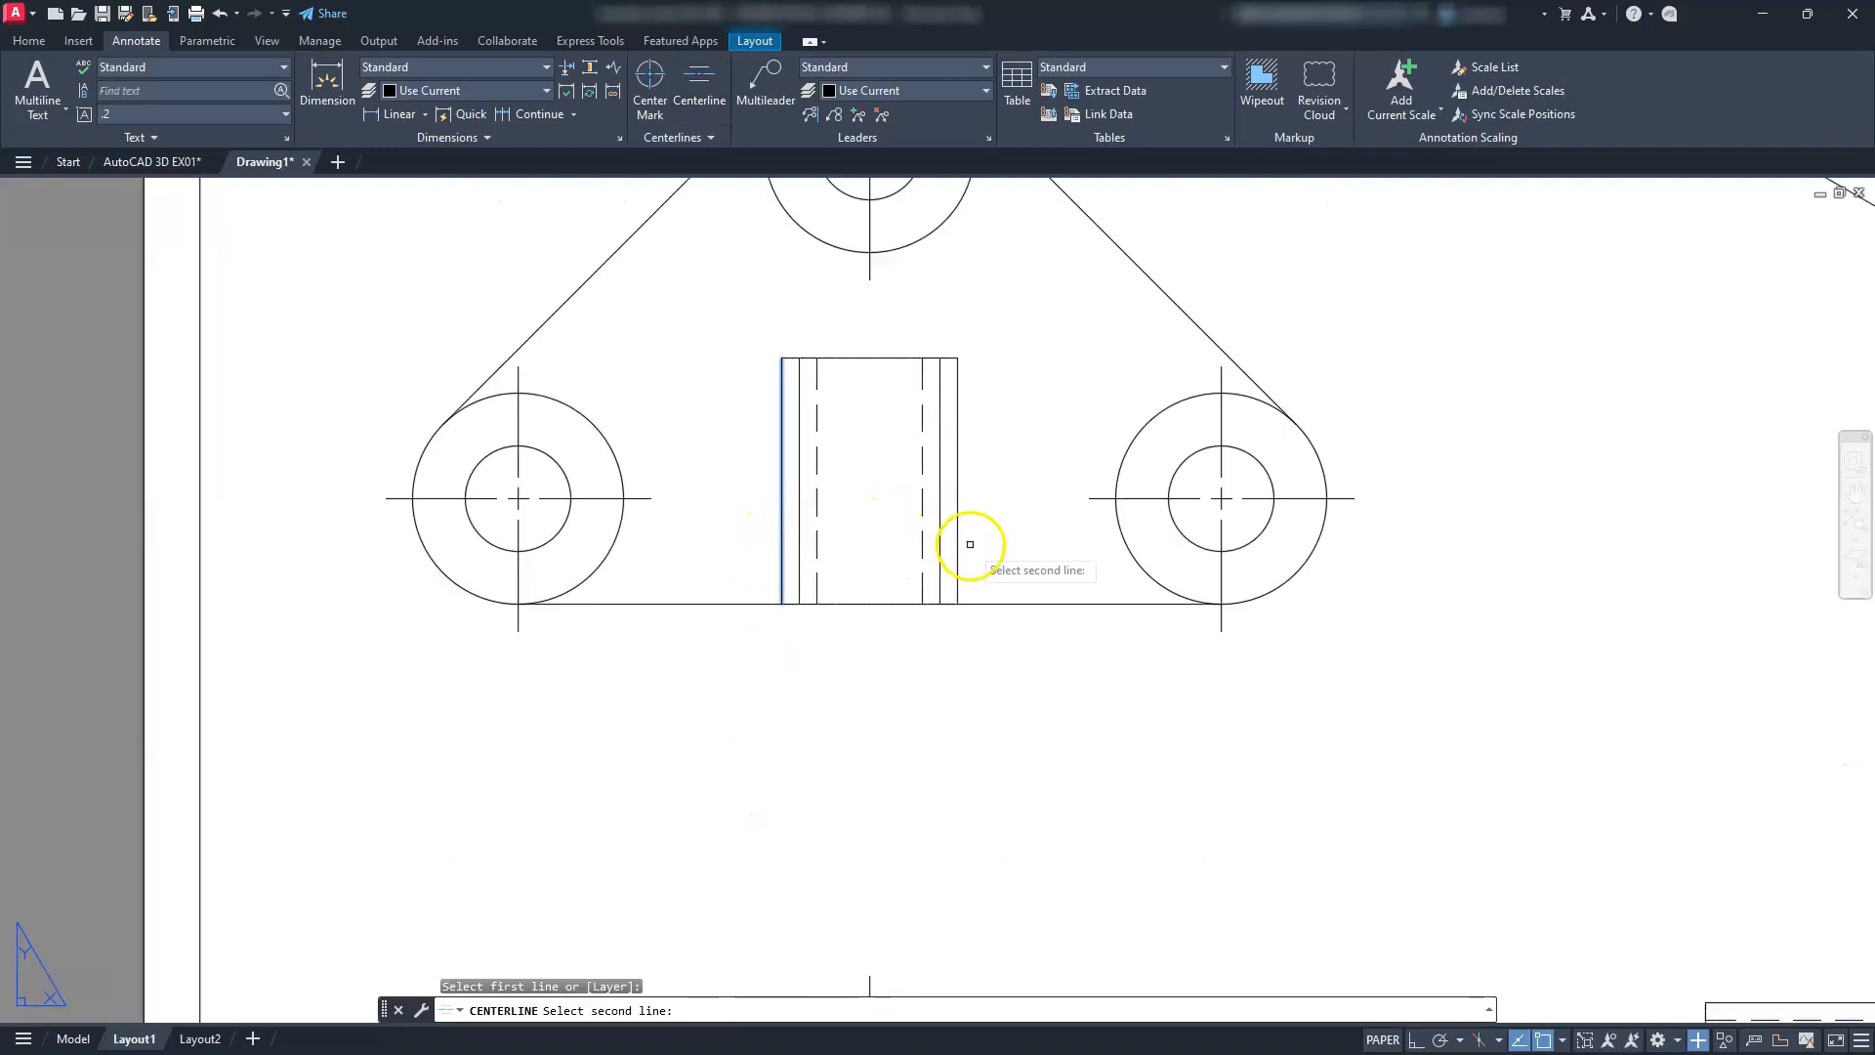
left_click(960, 543)
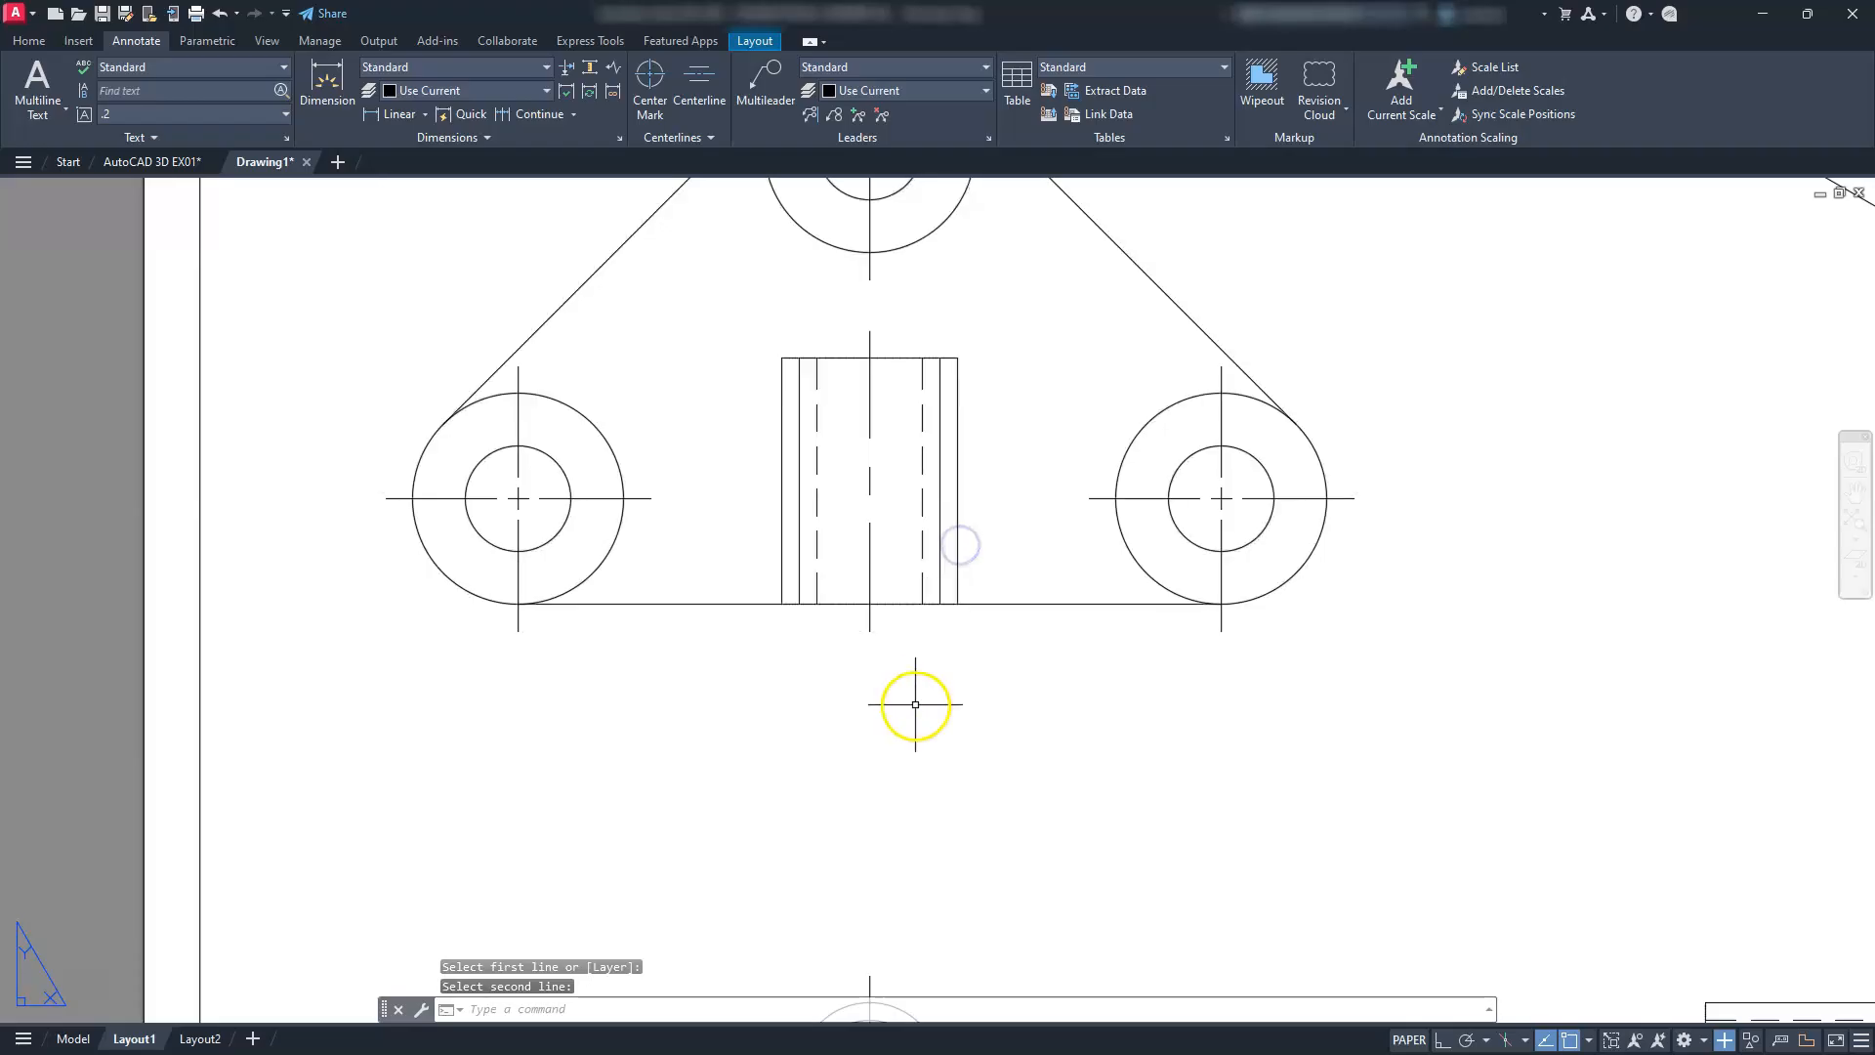
Add vertical centerlines between the hidden edges of the left and right boss holes in the front view
middle_click_drag(857, 762, 950, 405)
middle_click_drag(764, 750, 1046, 507)
key("Return")
left_click(818, 540)
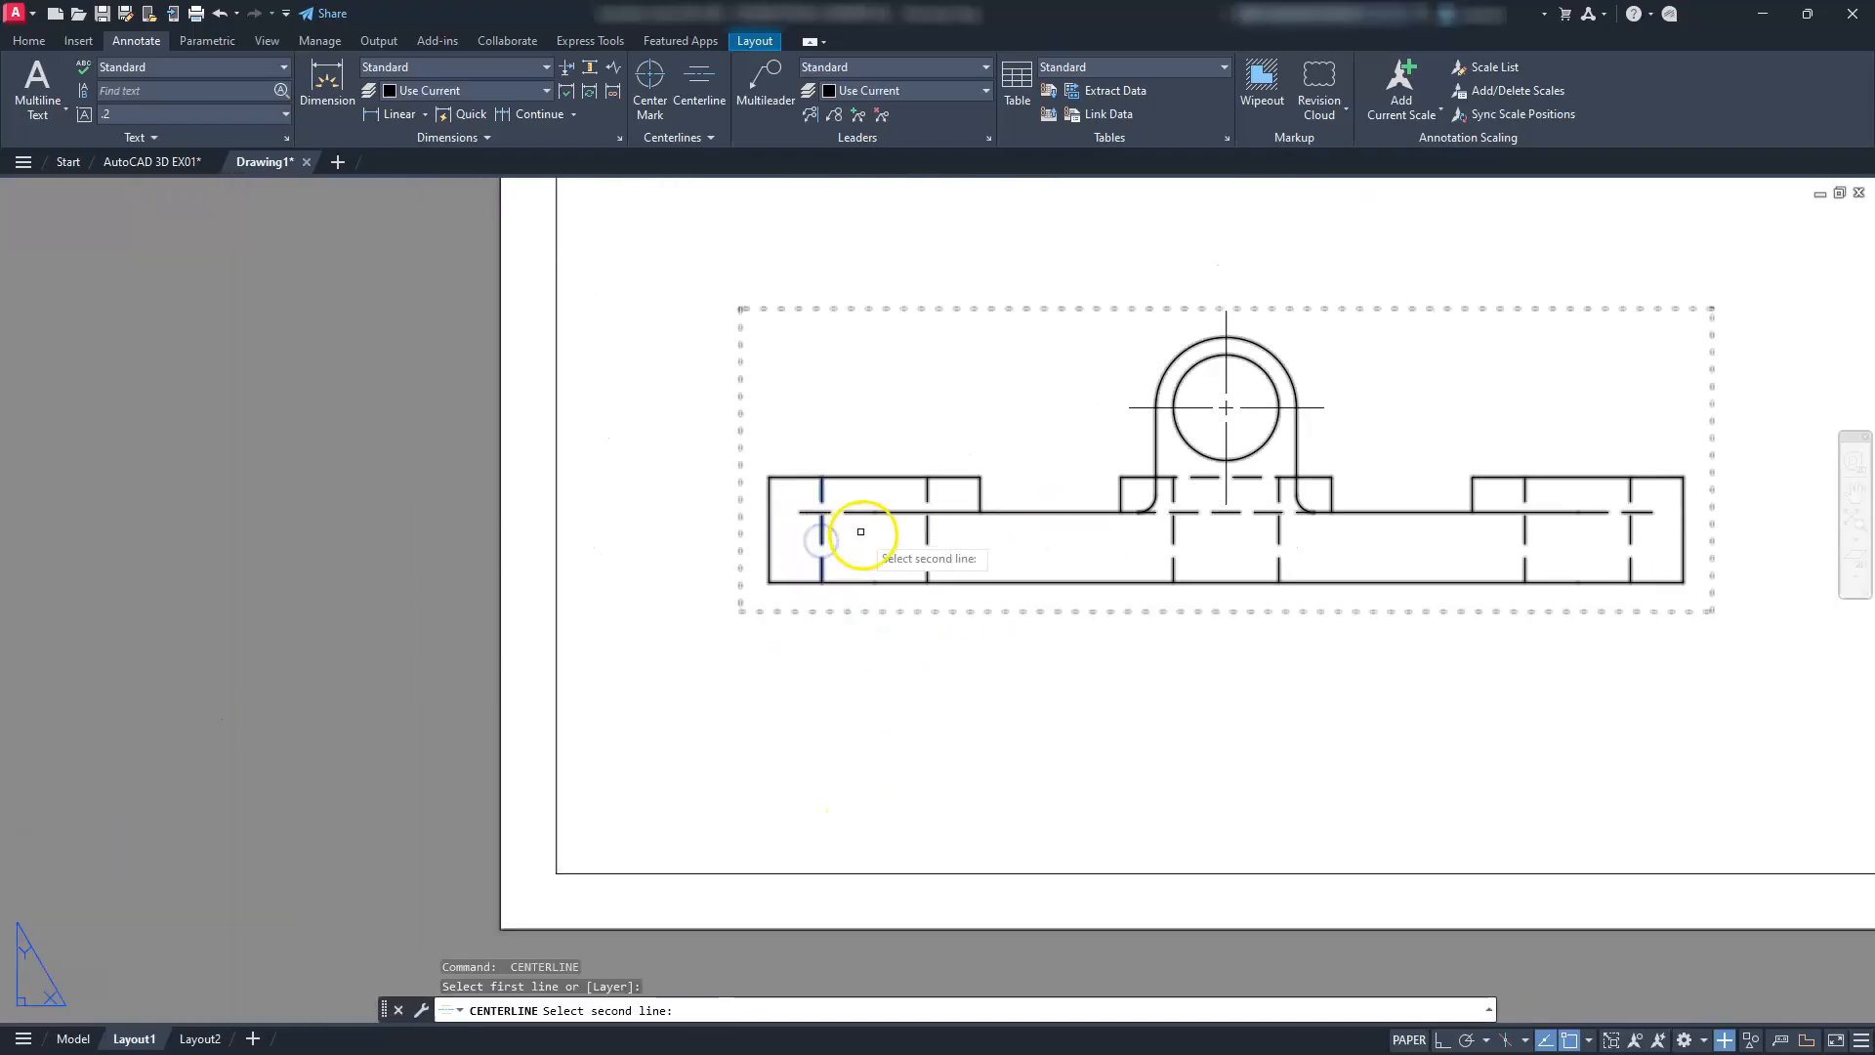
left_click(927, 526)
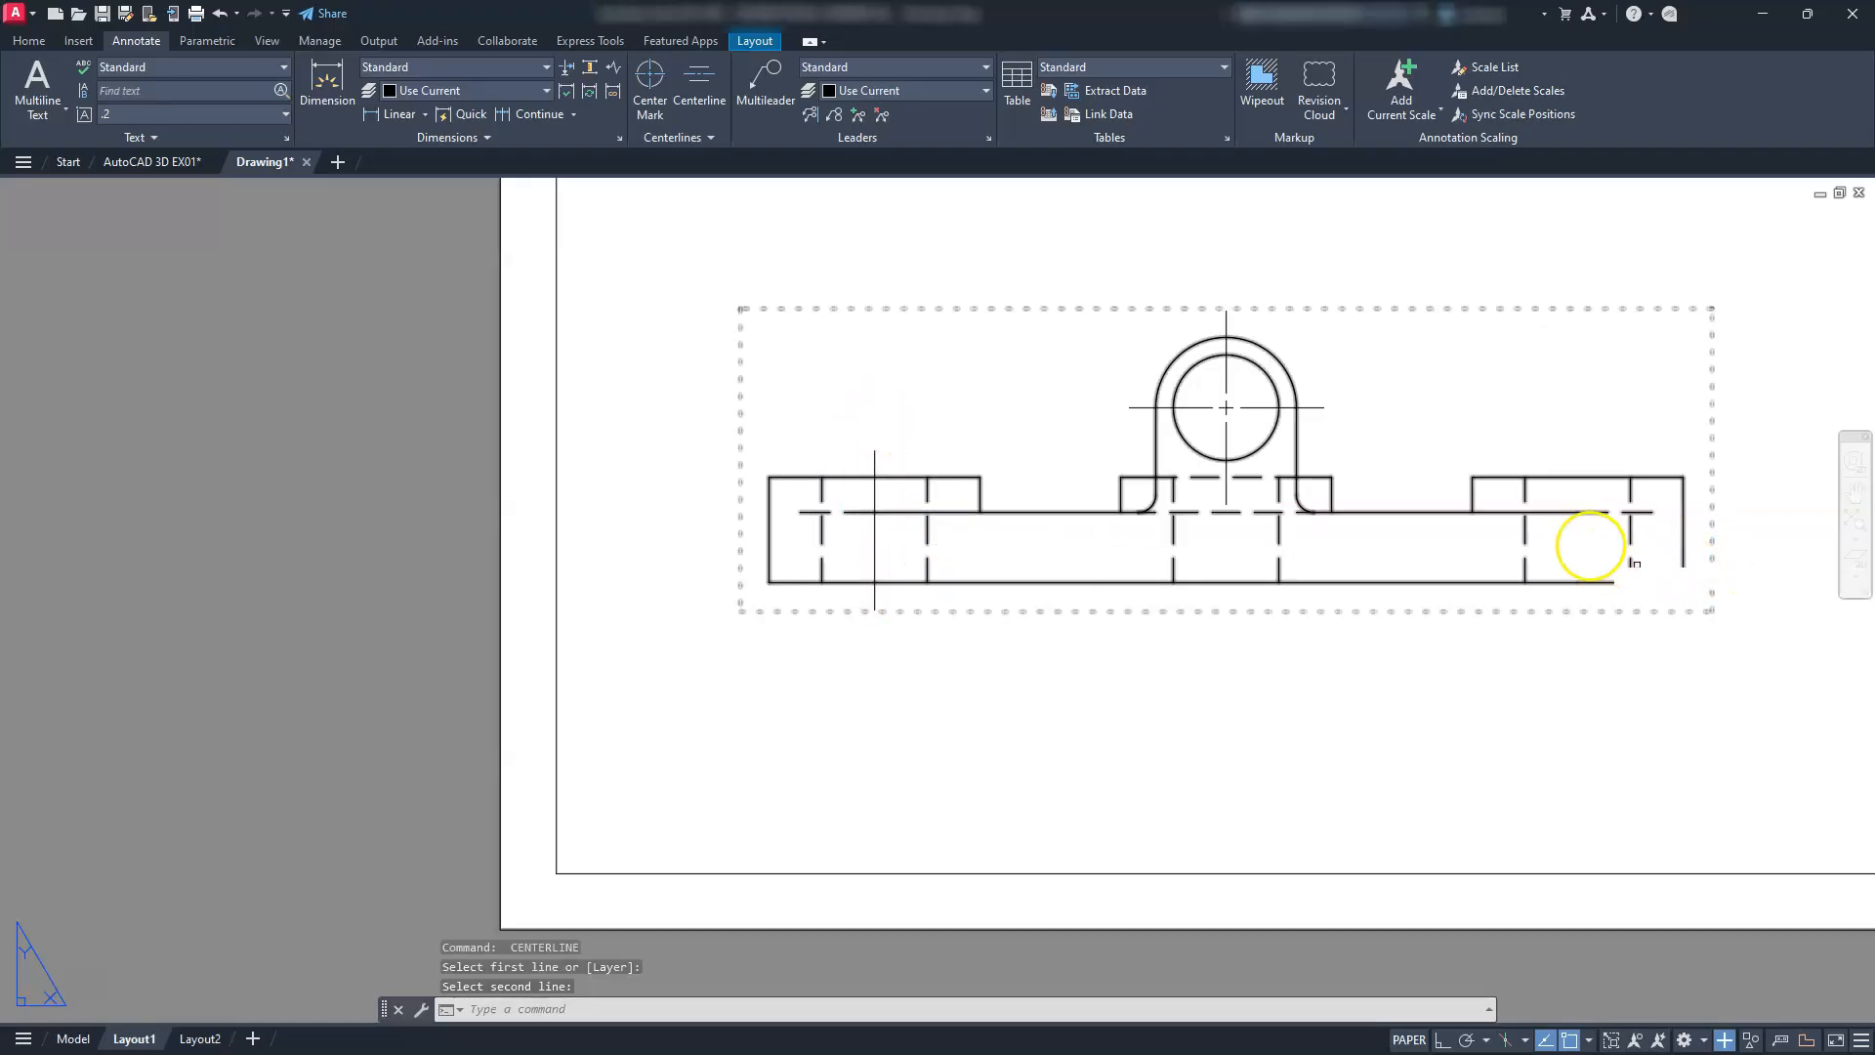
key("Return")
left_click(1524, 529)
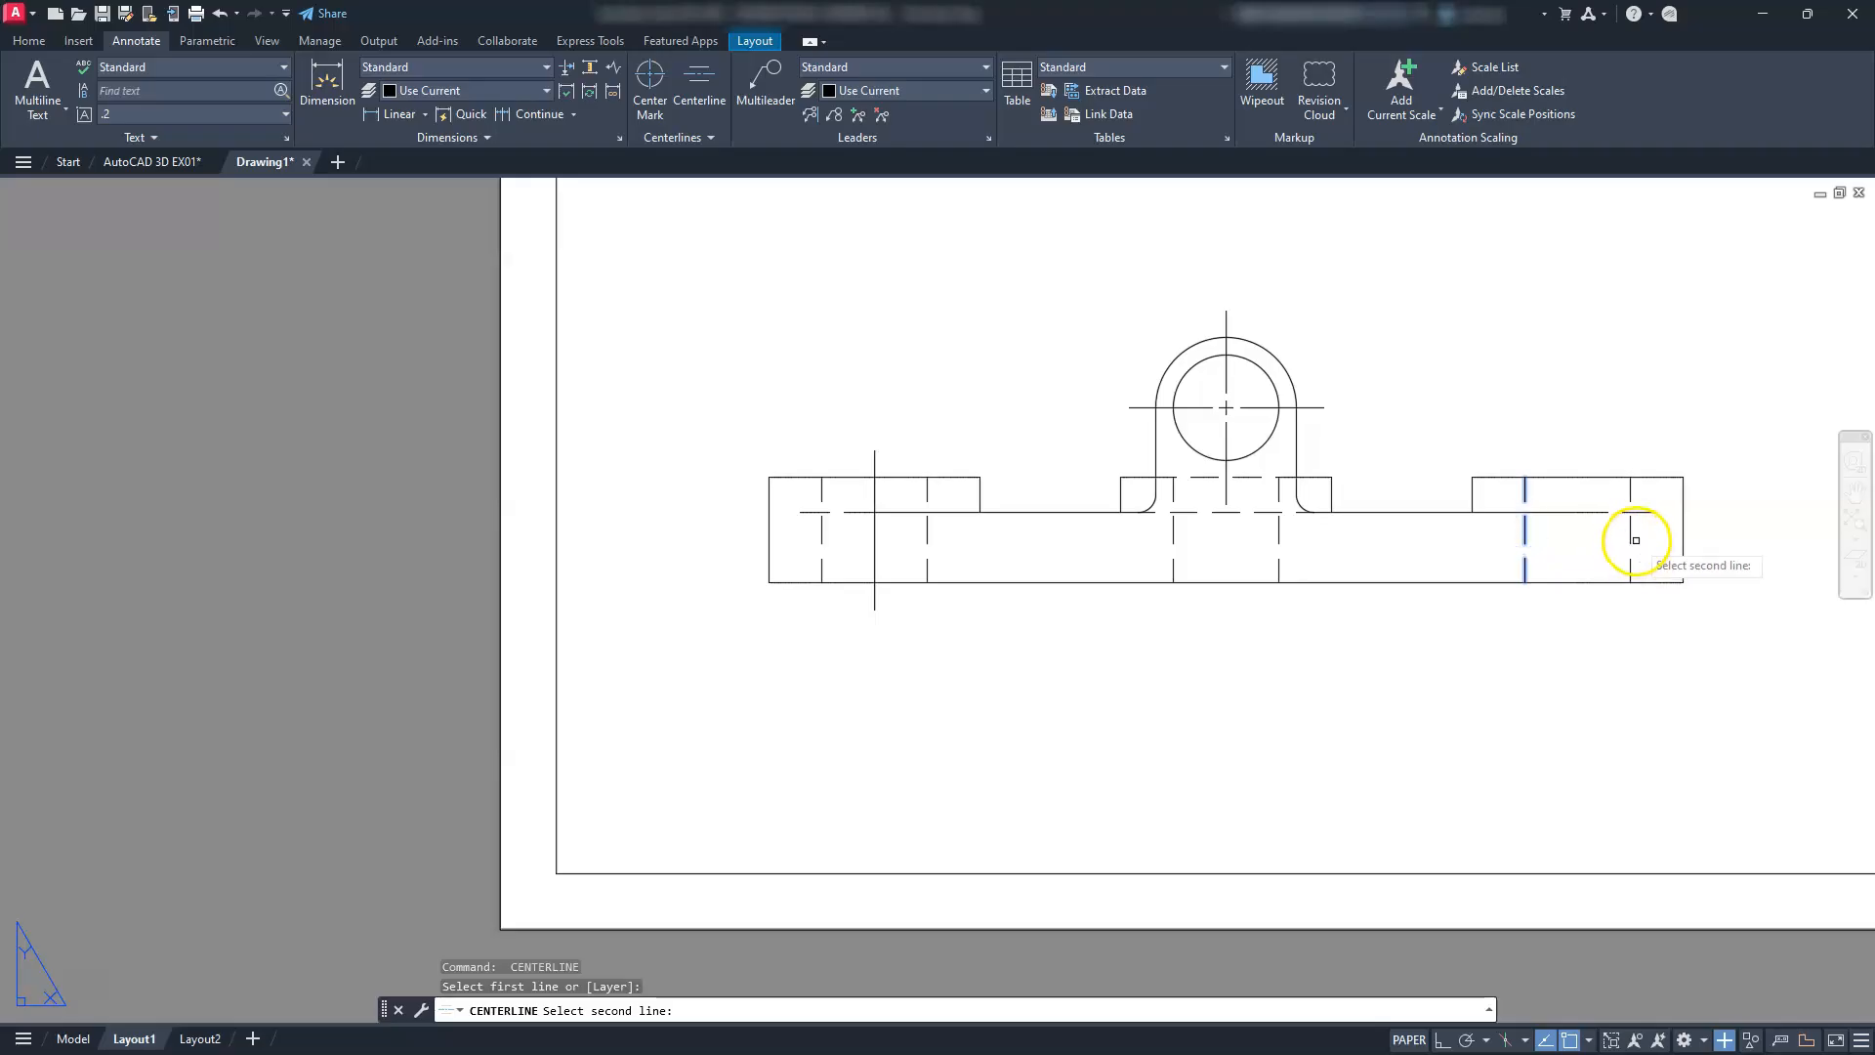
left_click(1632, 539)
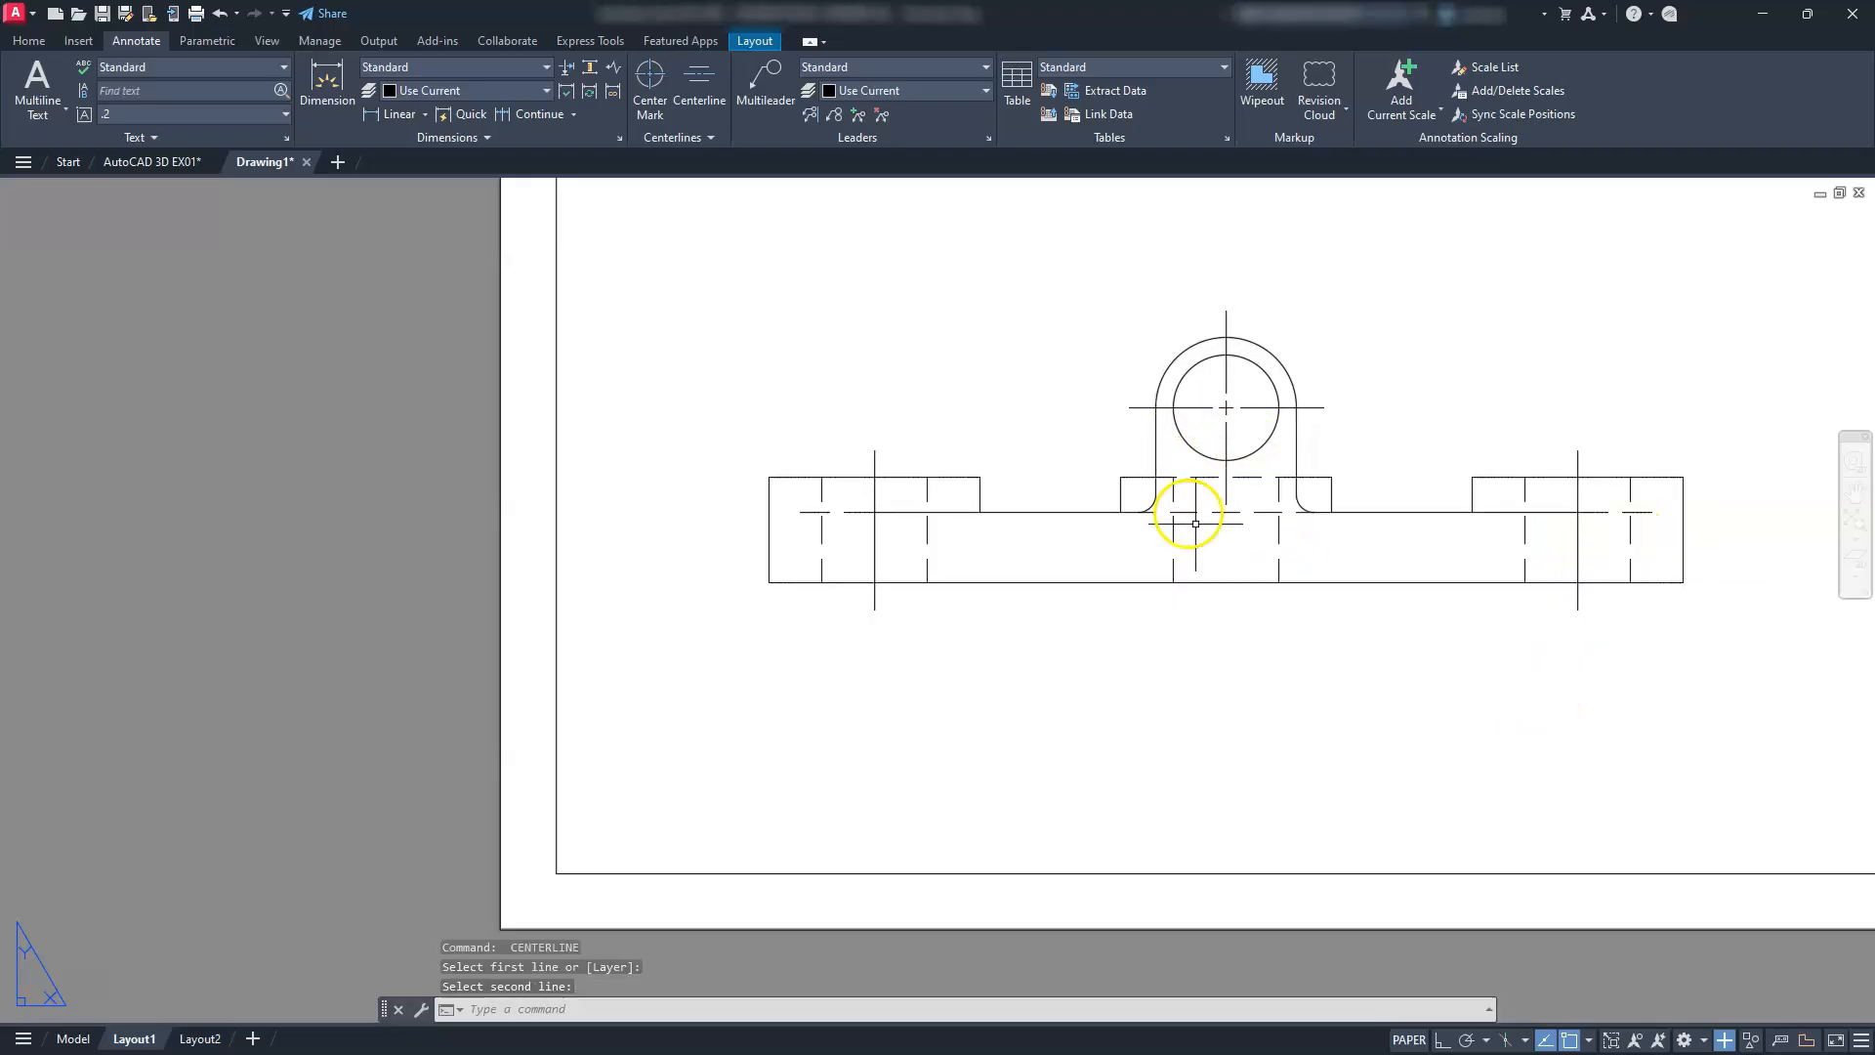
key("Escape")
key("Escape")
key("Escape")
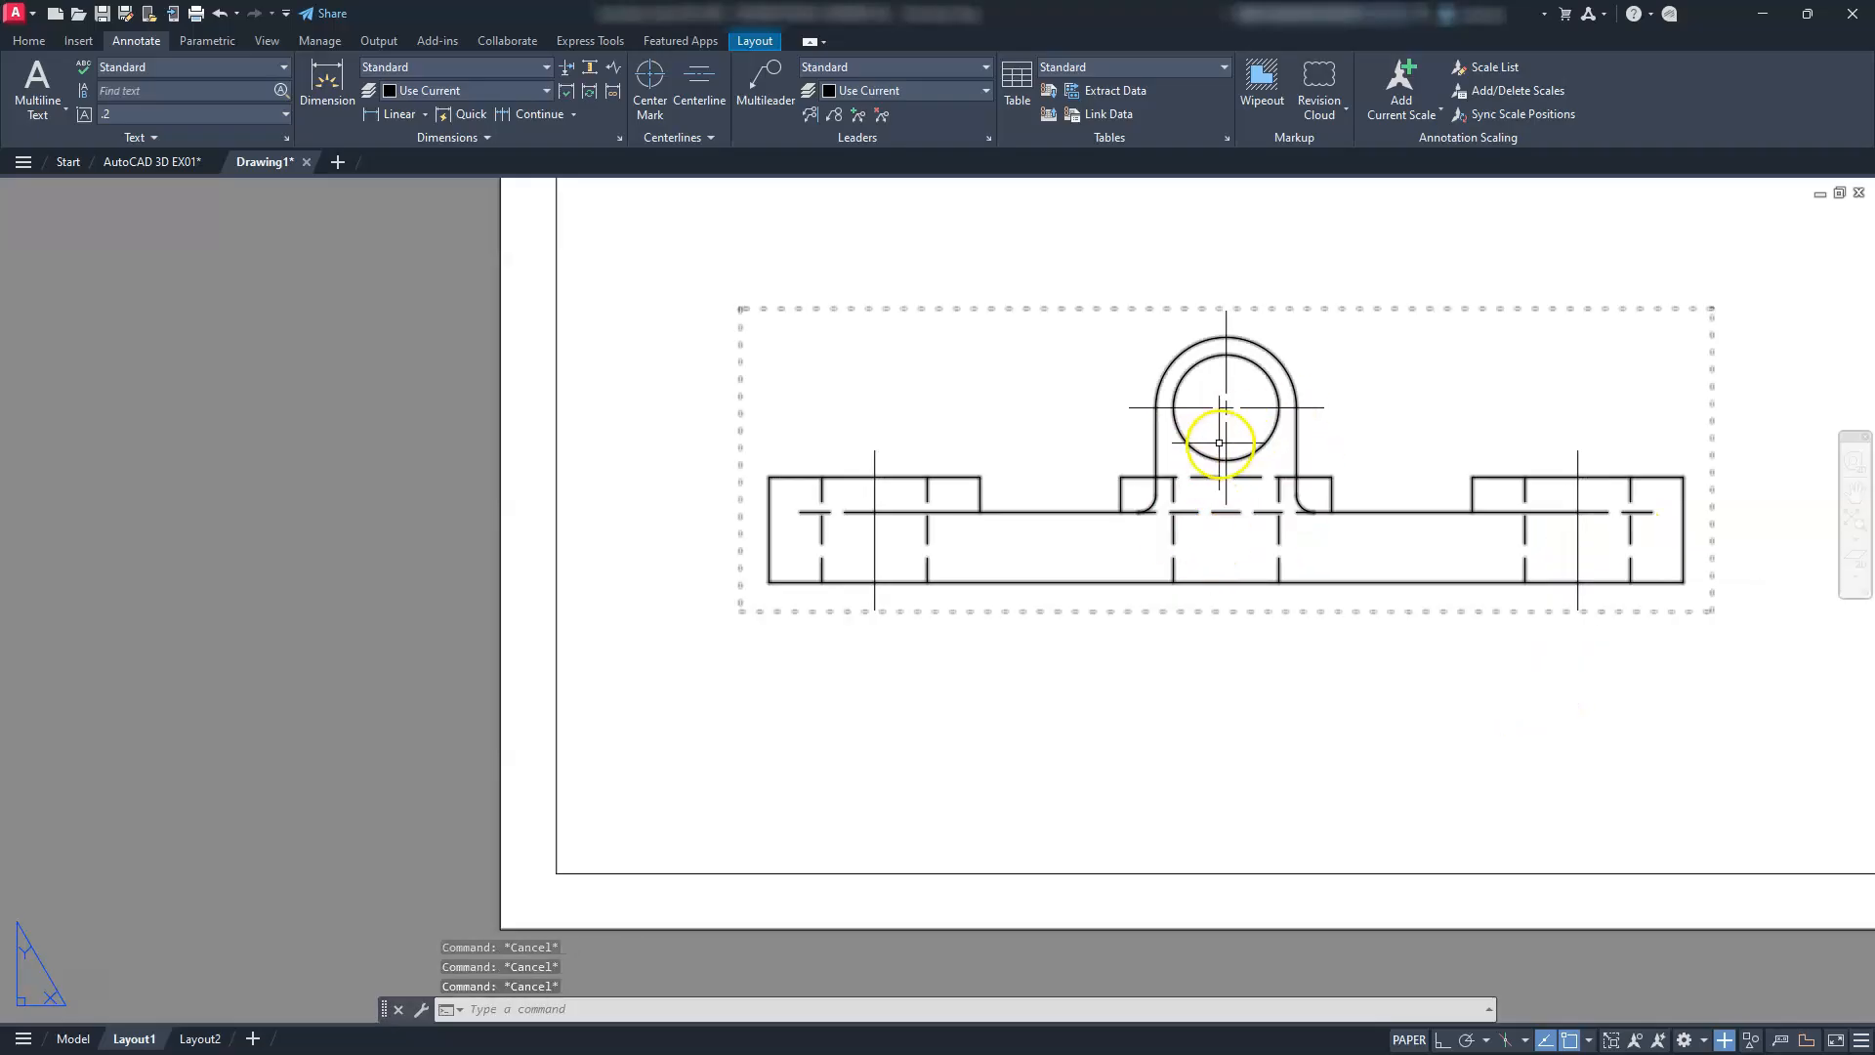
Stretch the front view's center mark down to the base's bottom edge so its vertical line runs through the middle hole
left_click(1228, 448)
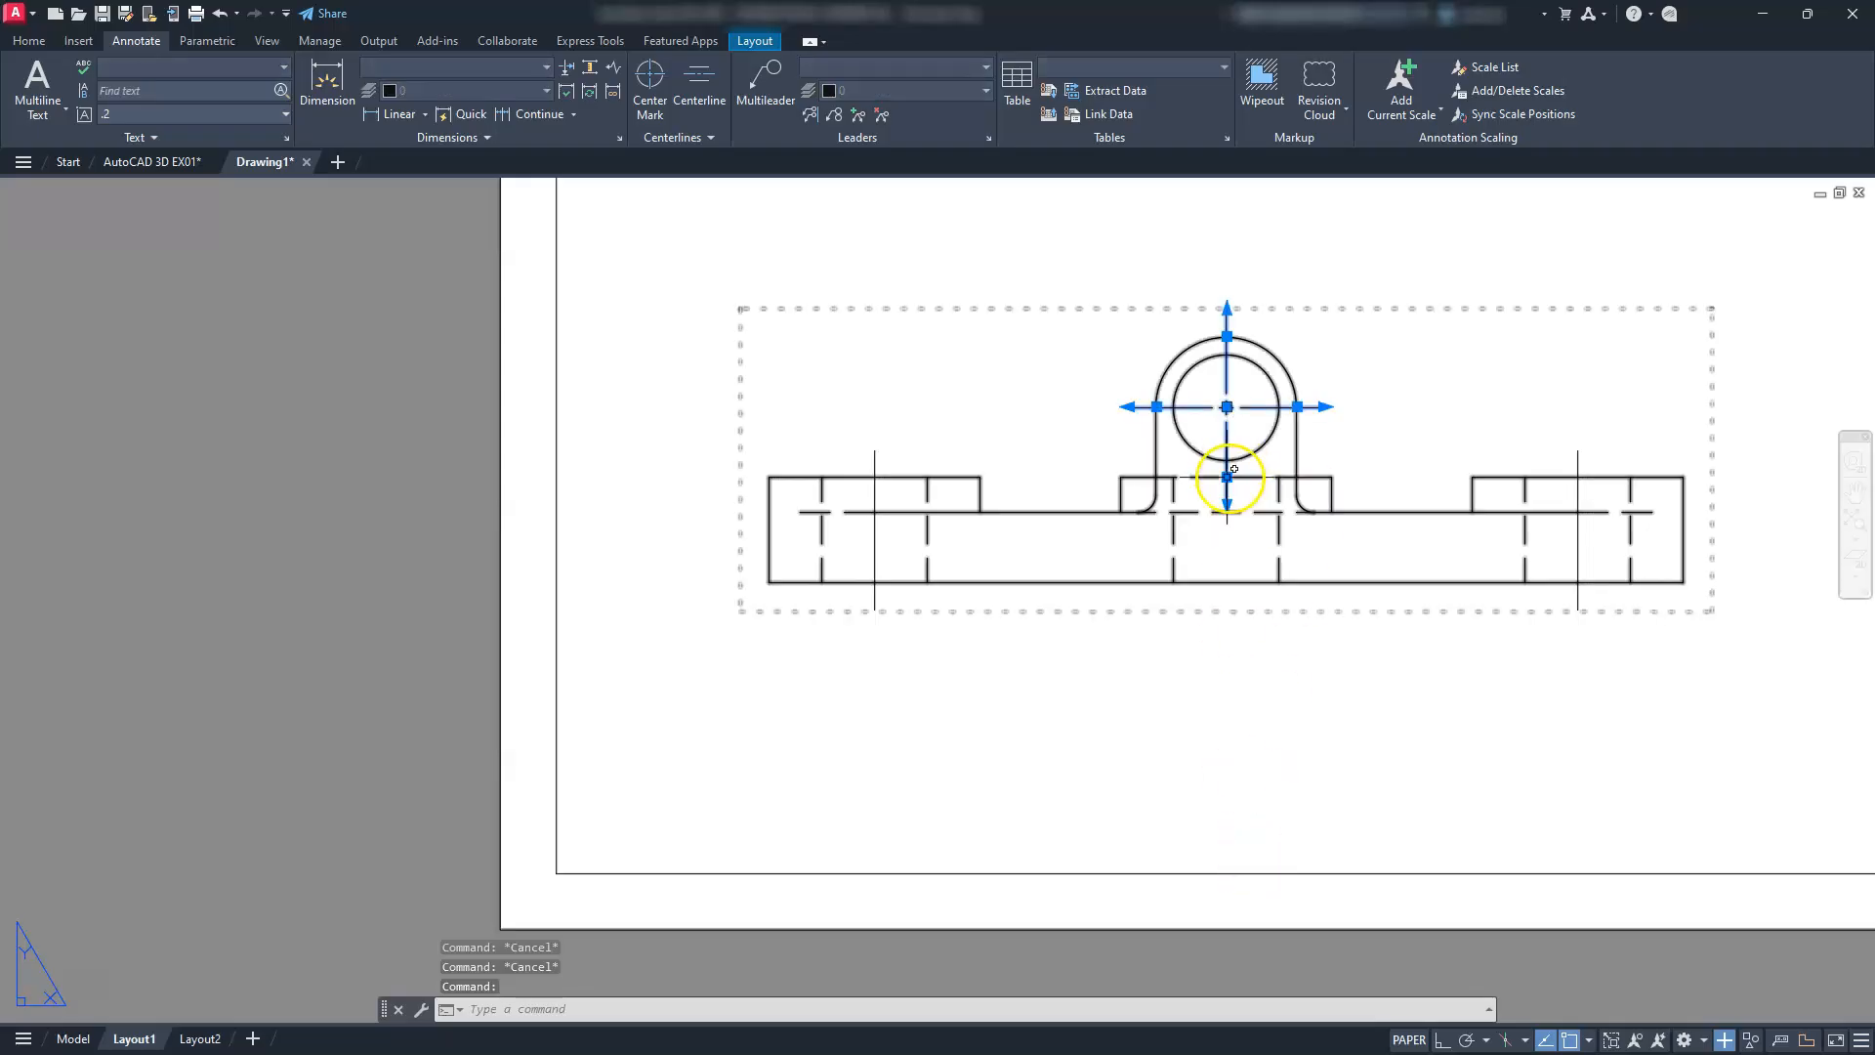
left_click(1230, 478)
left_click(1226, 584)
key("Escape")
key("Escape")
key("Escape")
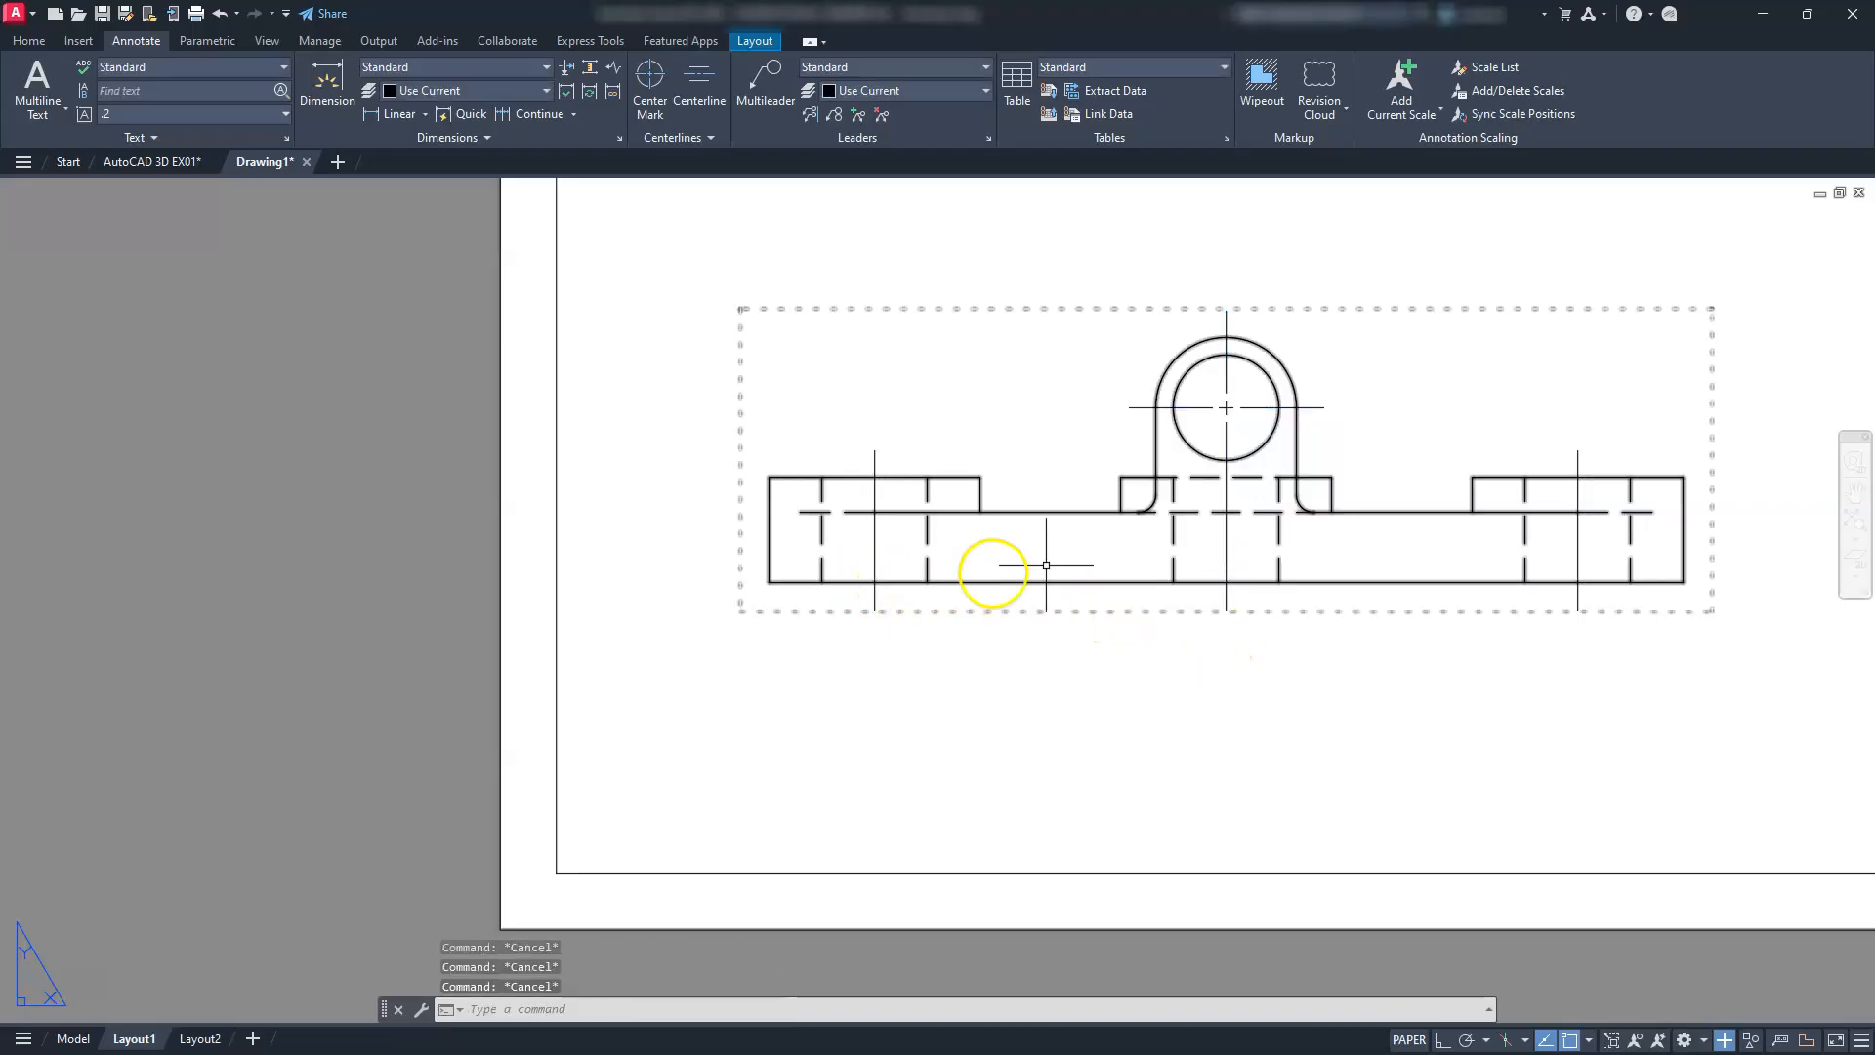
Add a horizontal centerline between the hidden bore edges of the cylinder in the side view
scroll(1449, 573, "down", 2)
mouse_move(1433, 576)
middle_mouse_down()
mouse_move(1318, 615)
mouse_move(471, 673)
middle_mouse_up()
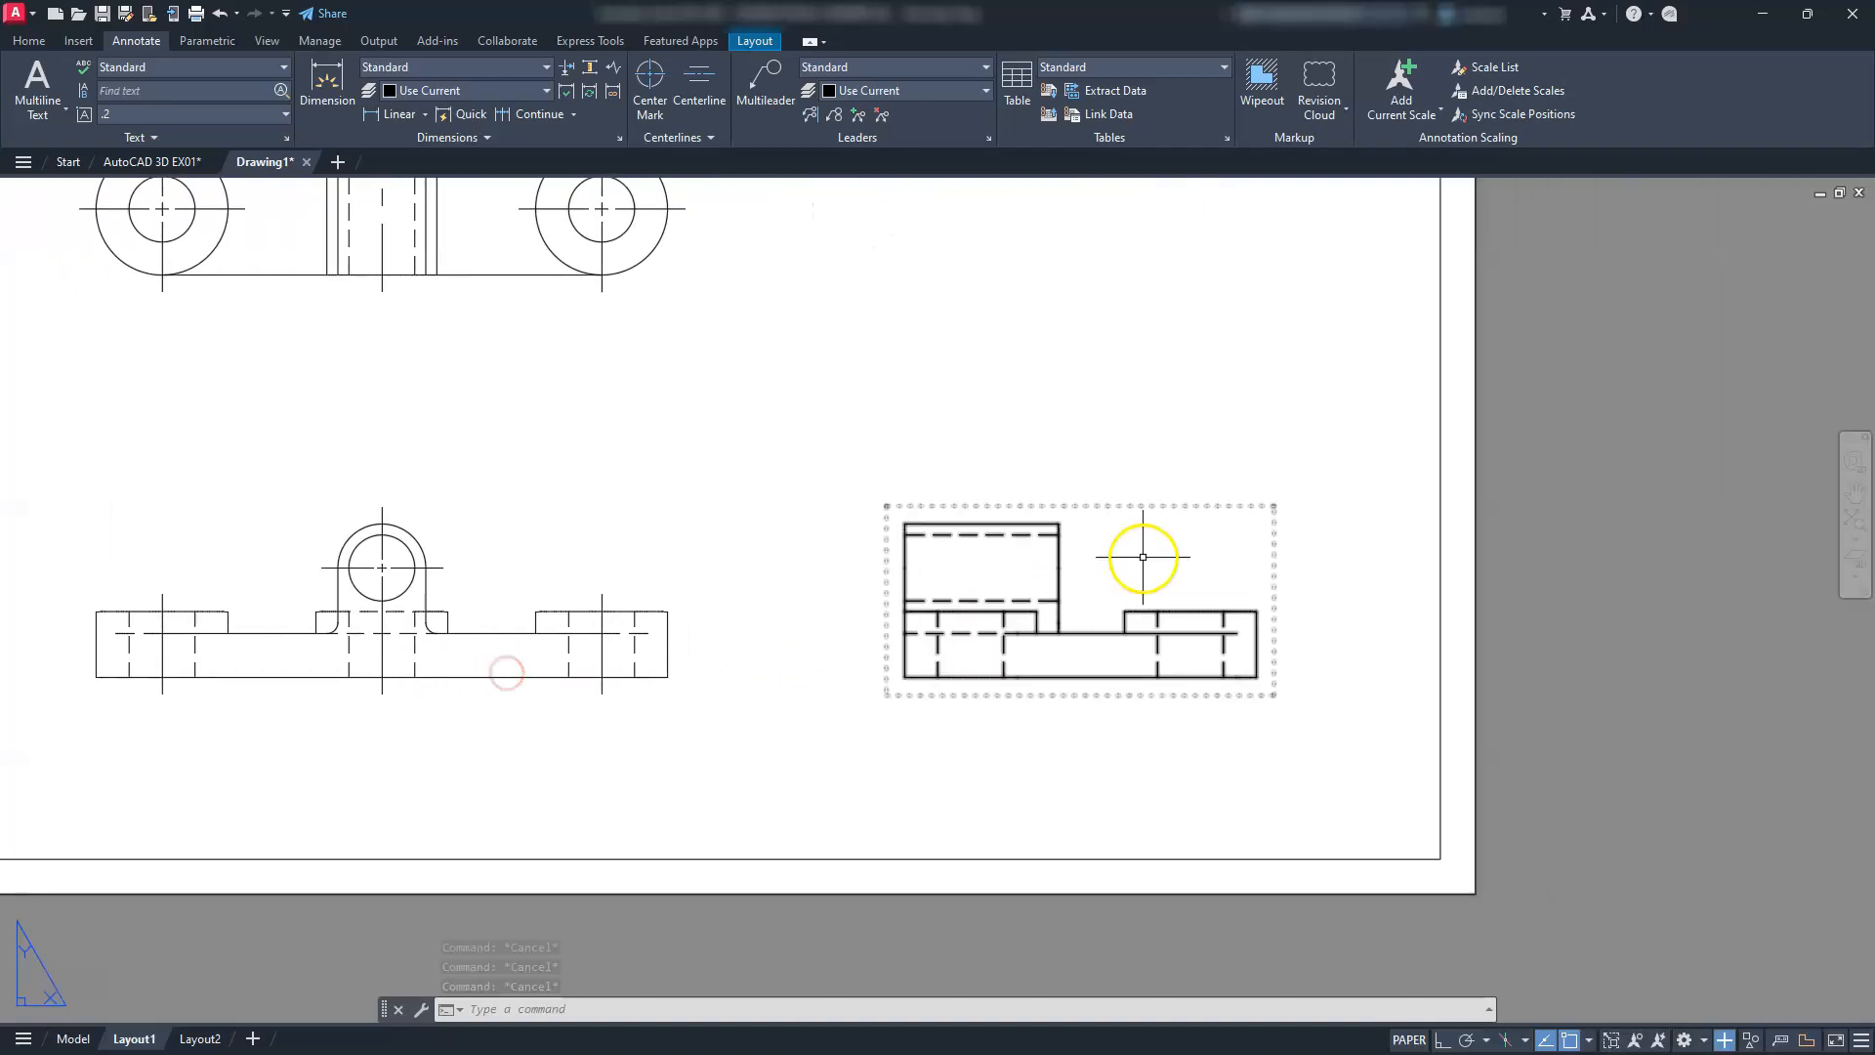
scroll(1138, 557, "up", 4)
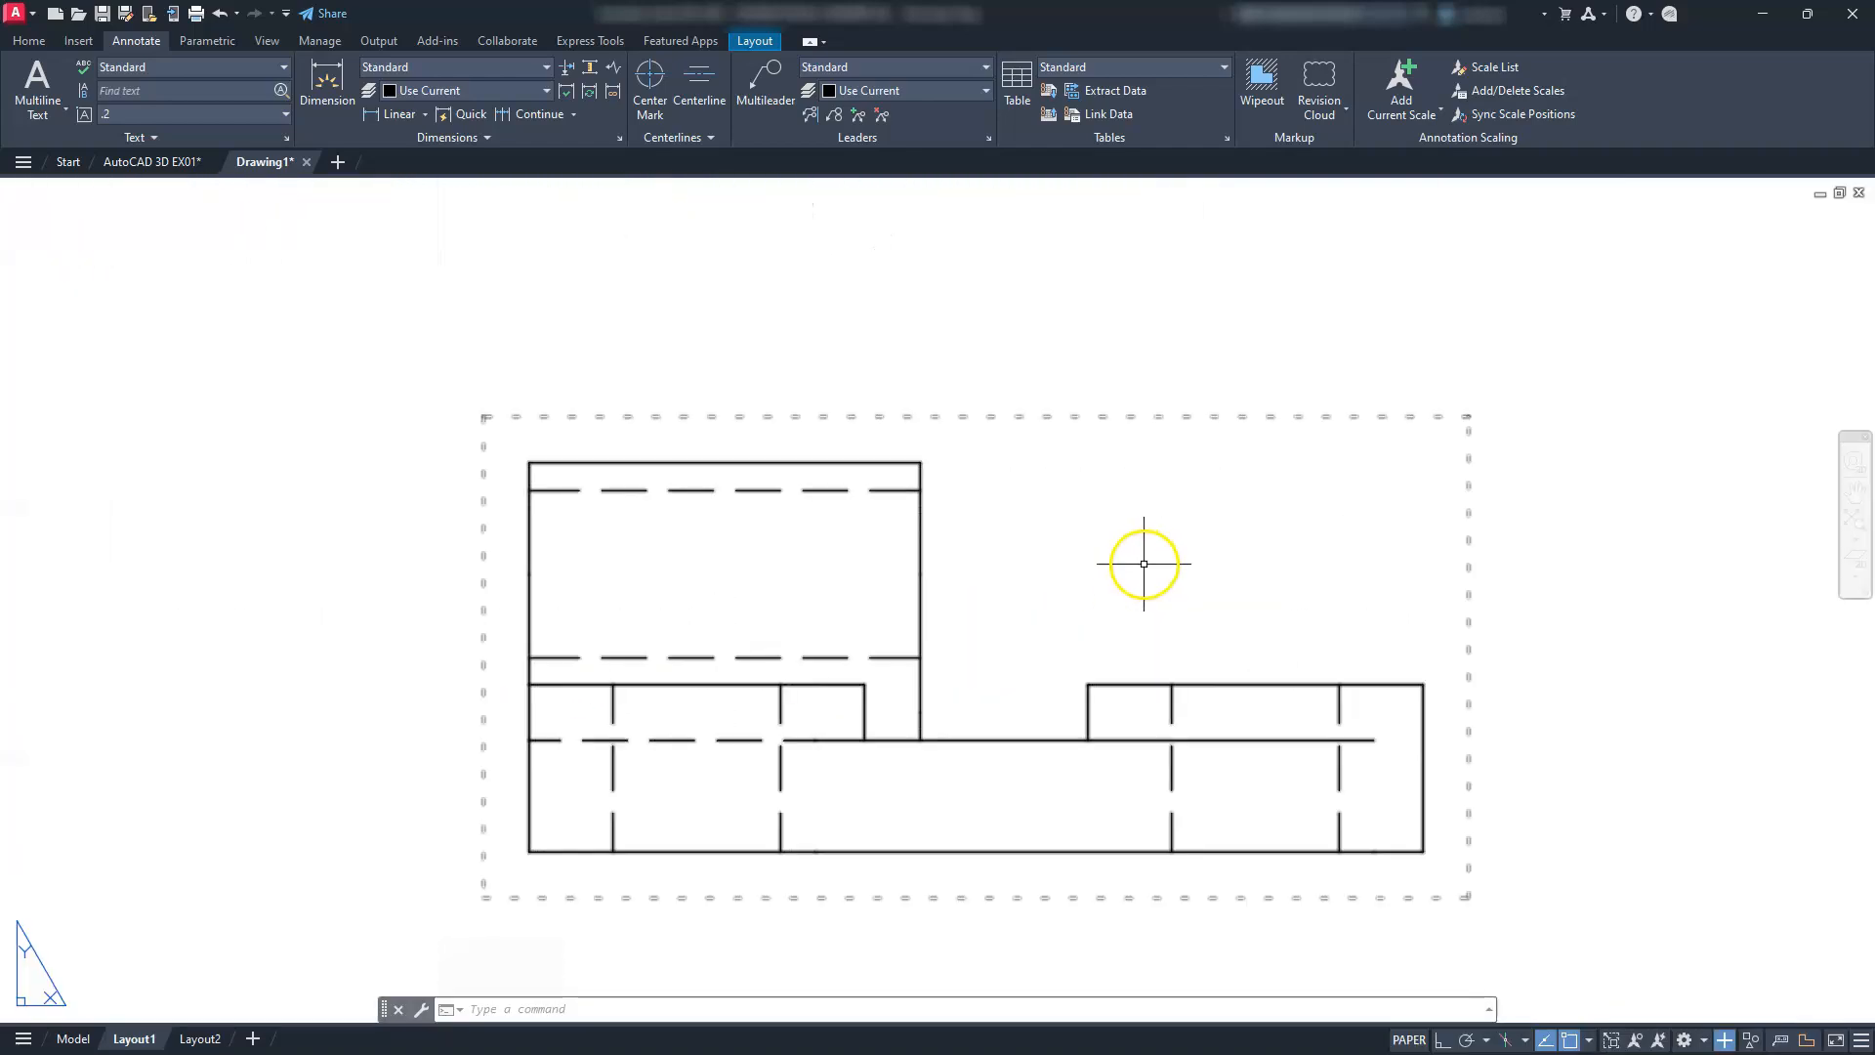
left_click(698, 76)
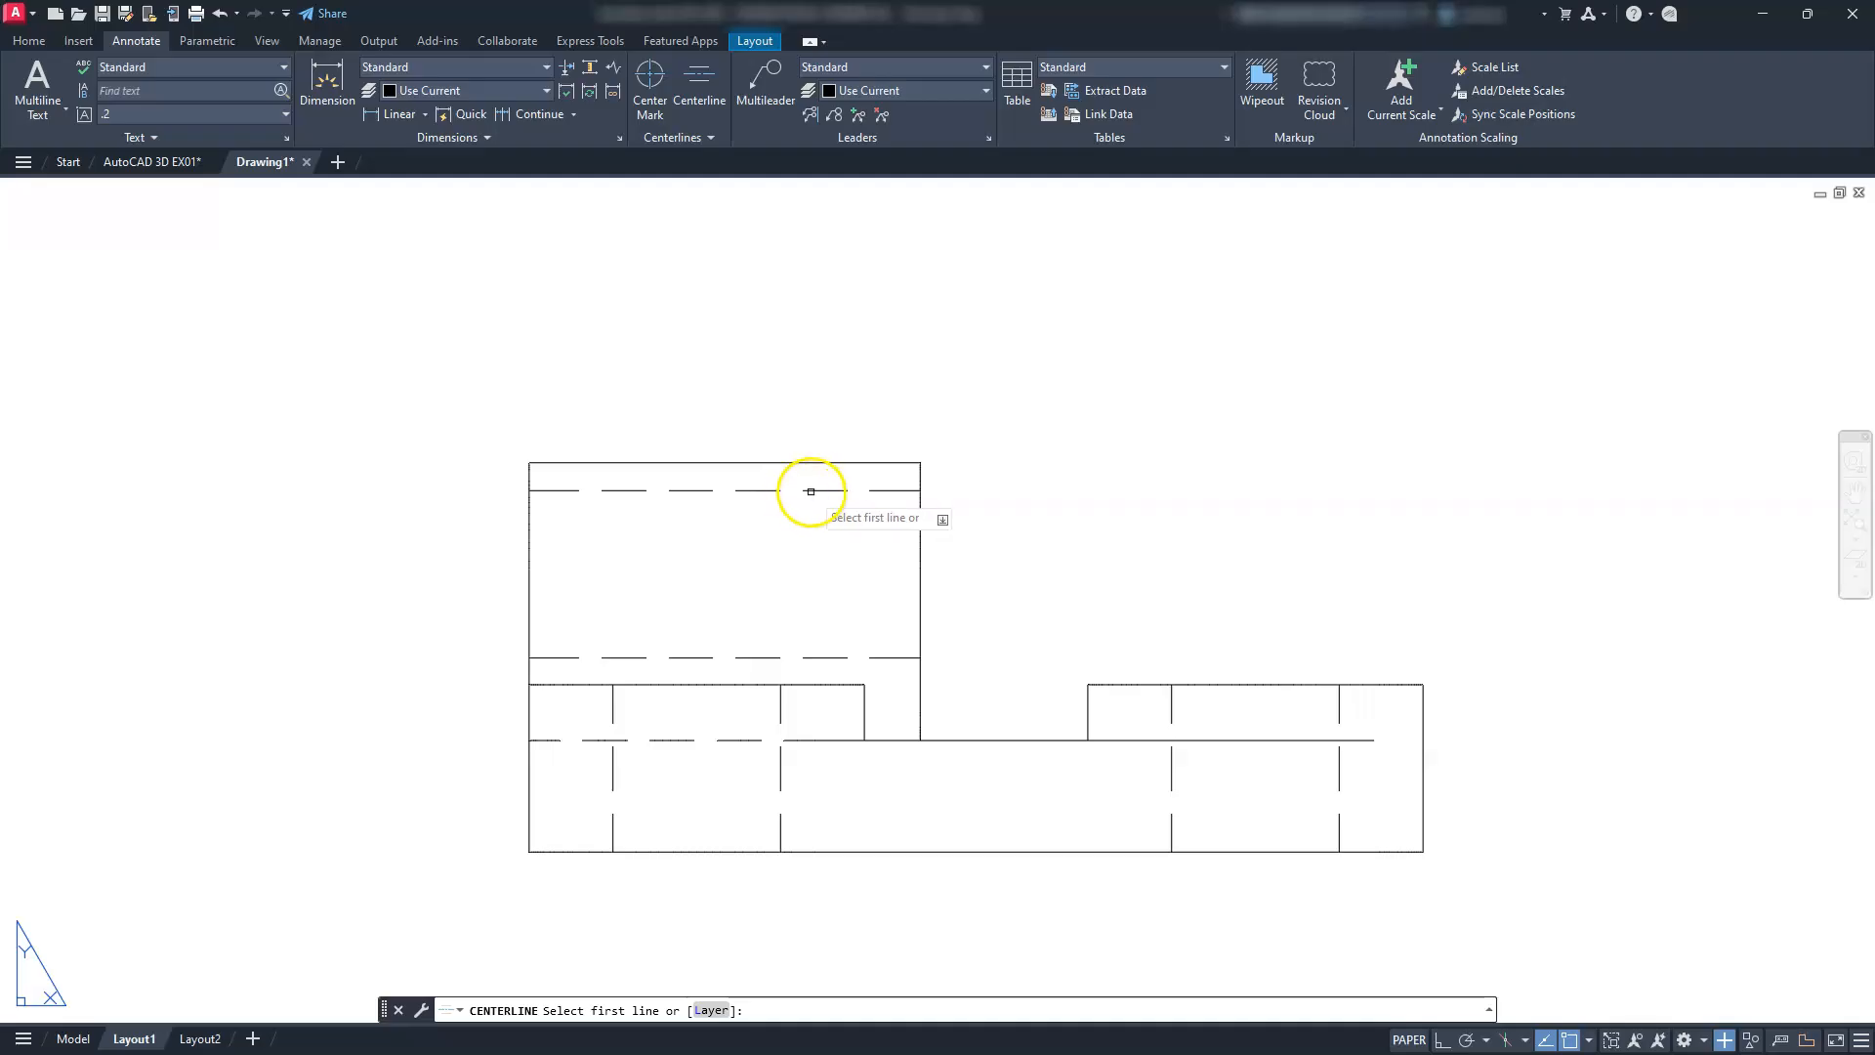
left_click(815, 490)
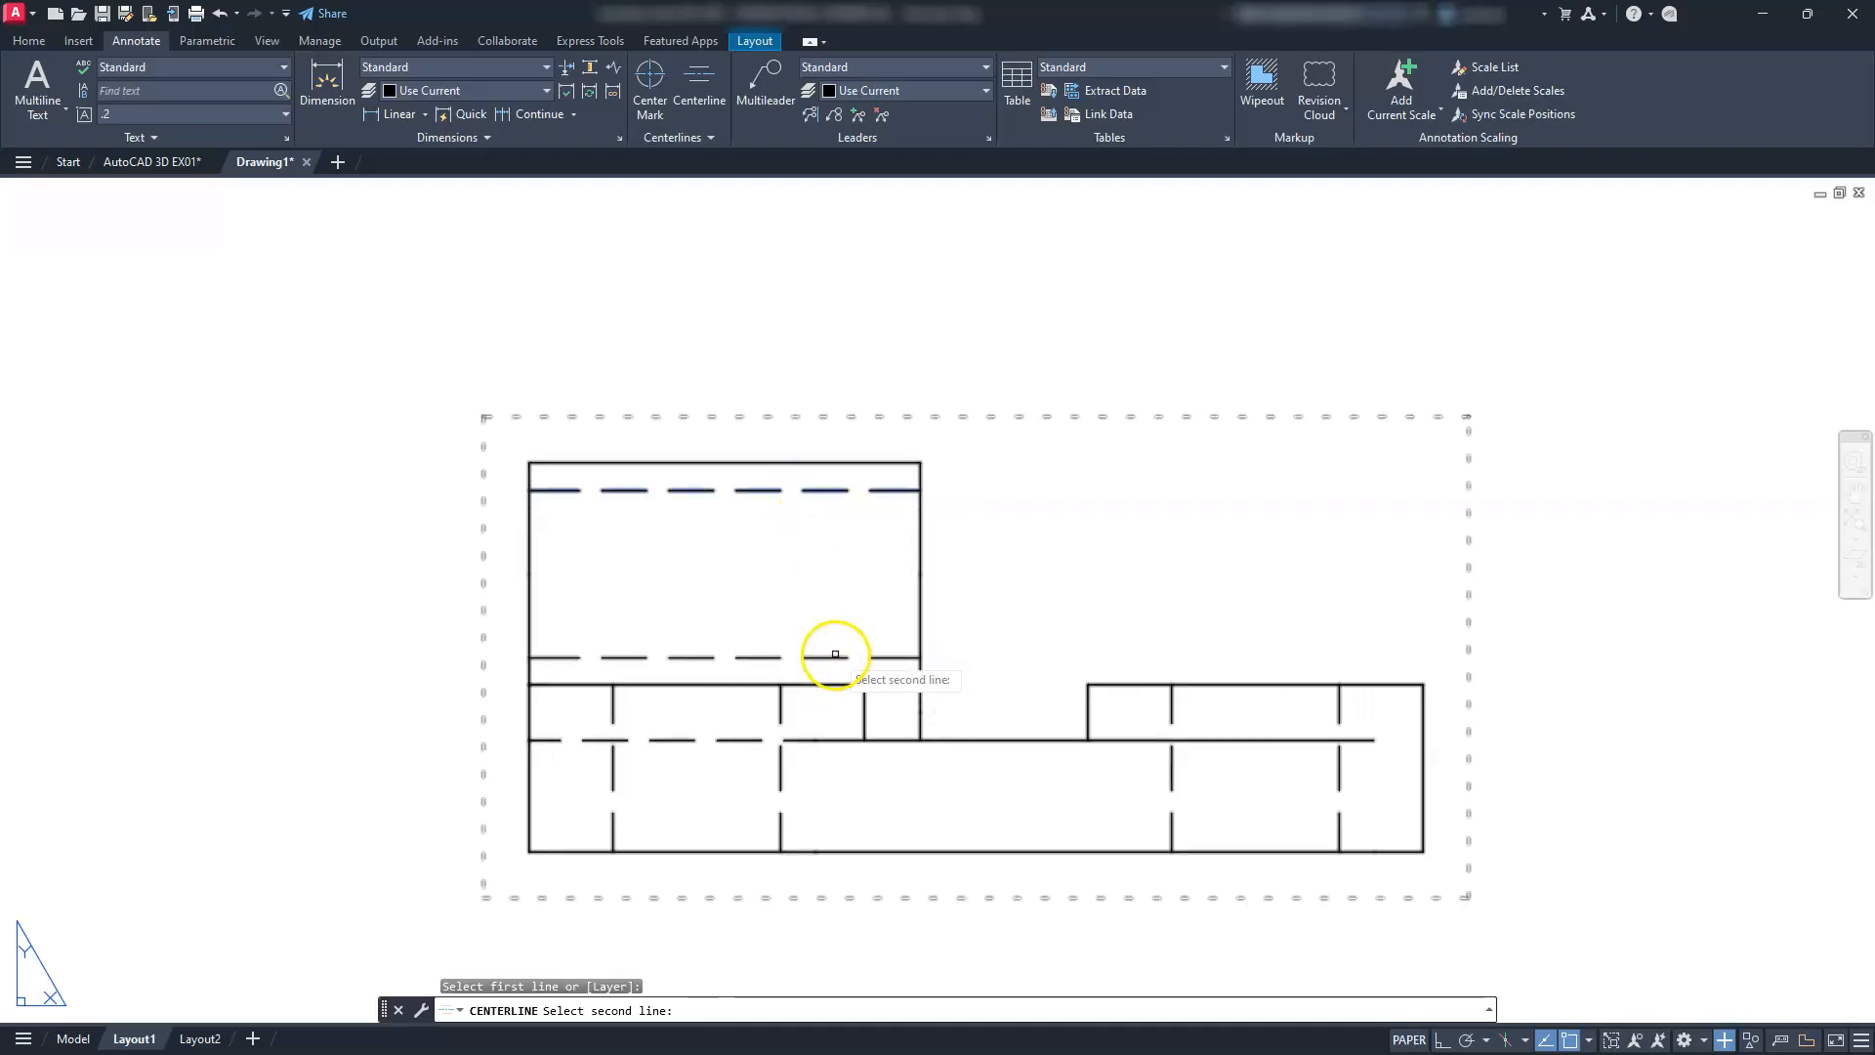
left_click(833, 657)
Add vertical centerlines between the hidden edges of both boss holes in the side view
key("Return")
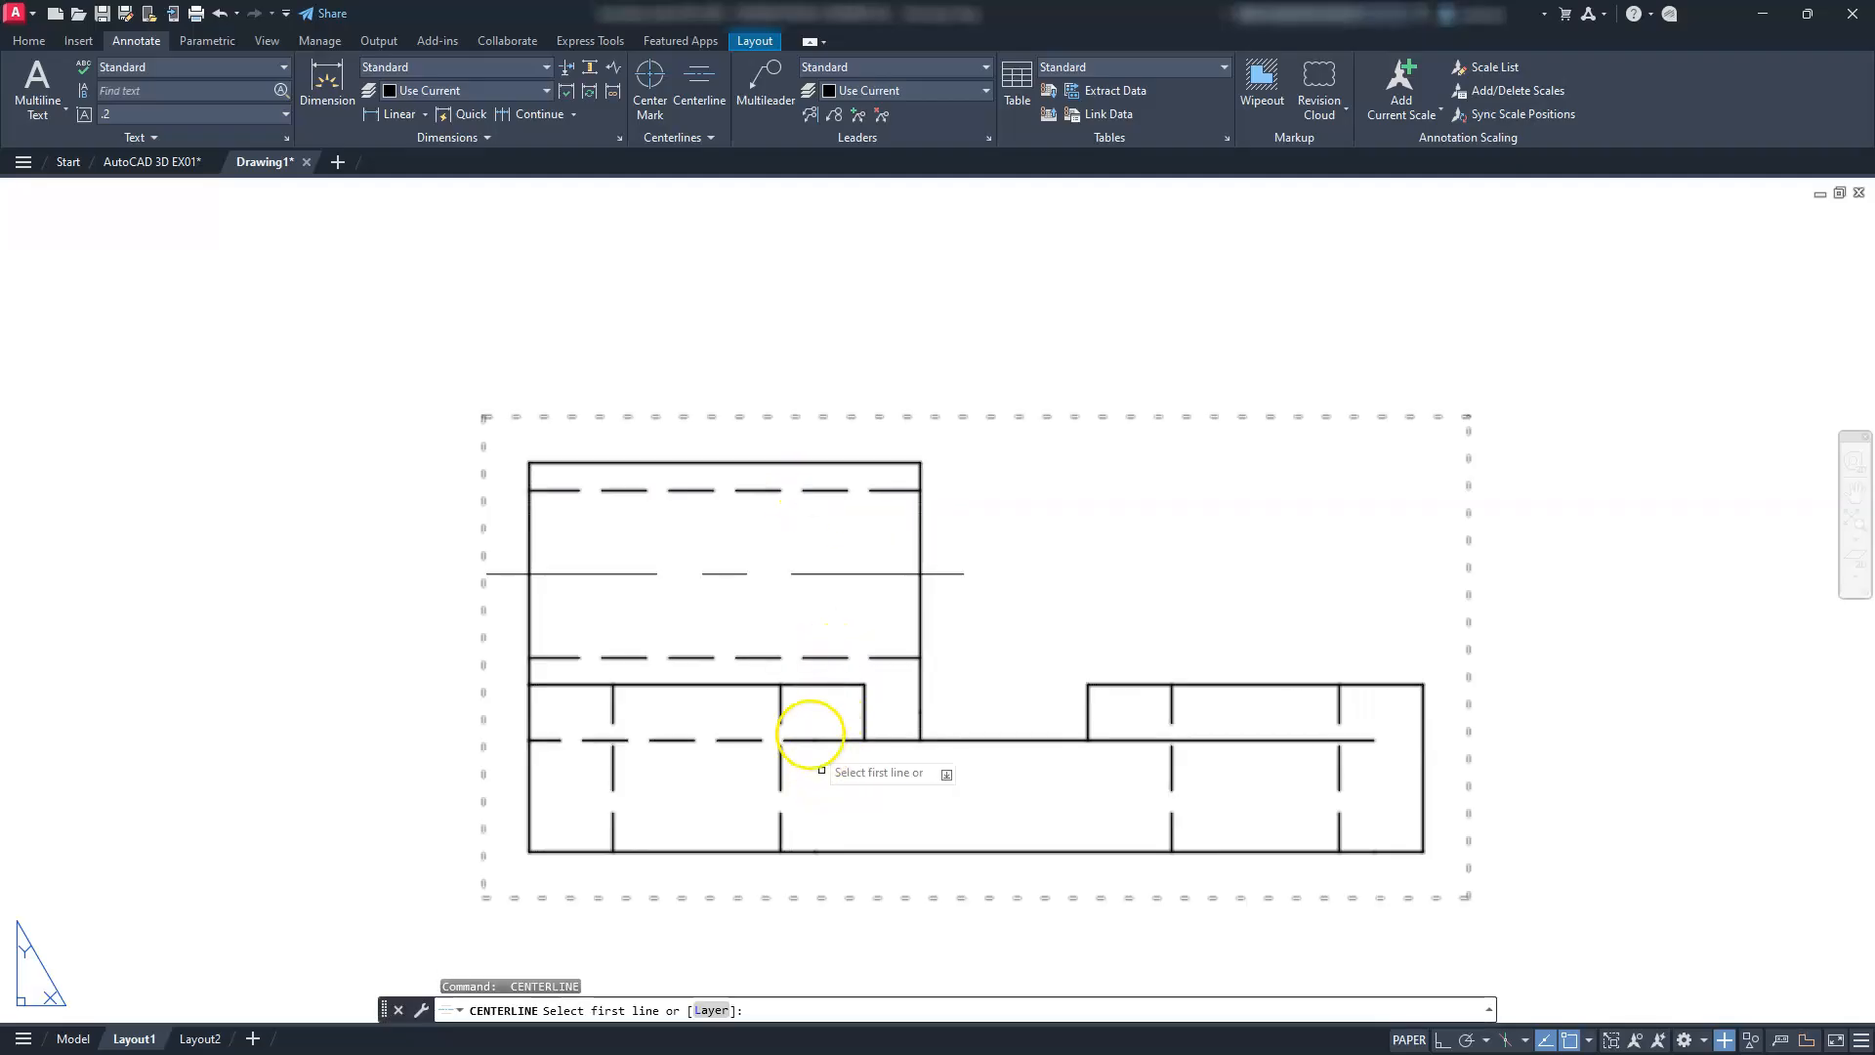
left_click(780, 695)
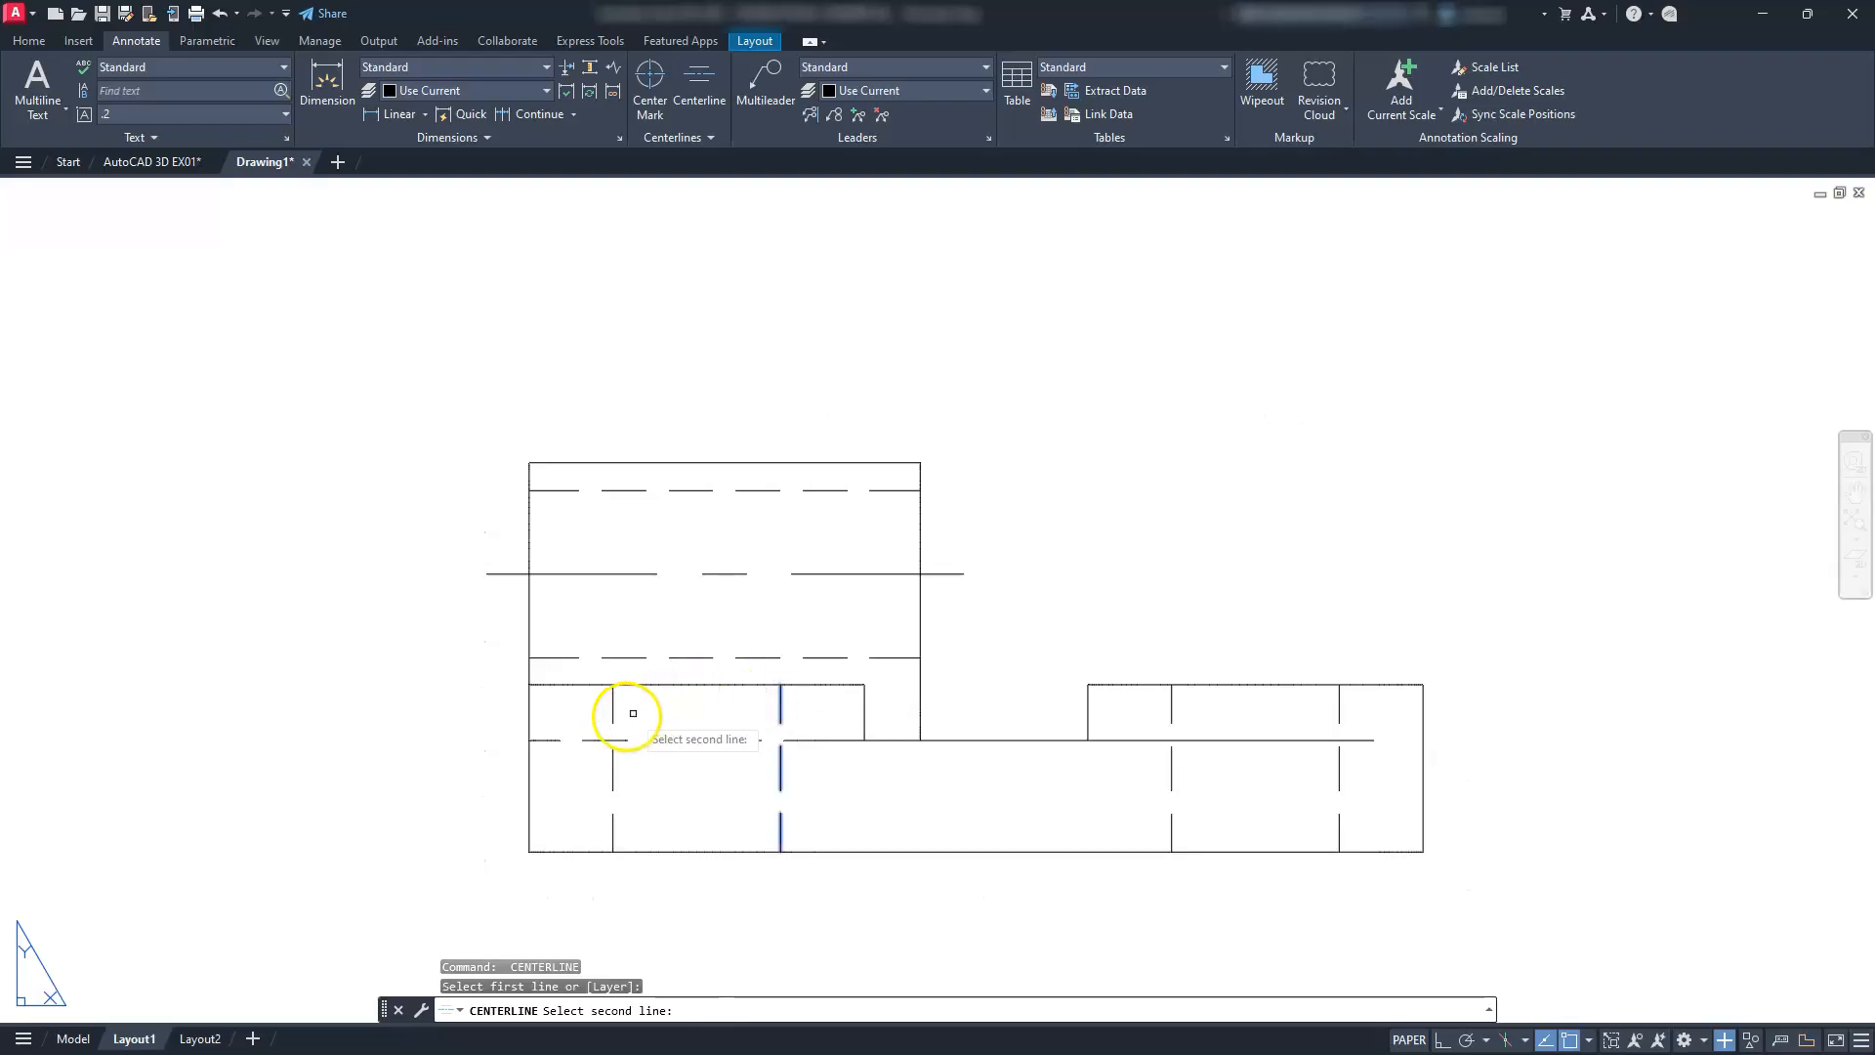
left_click(617, 714)
key("Return")
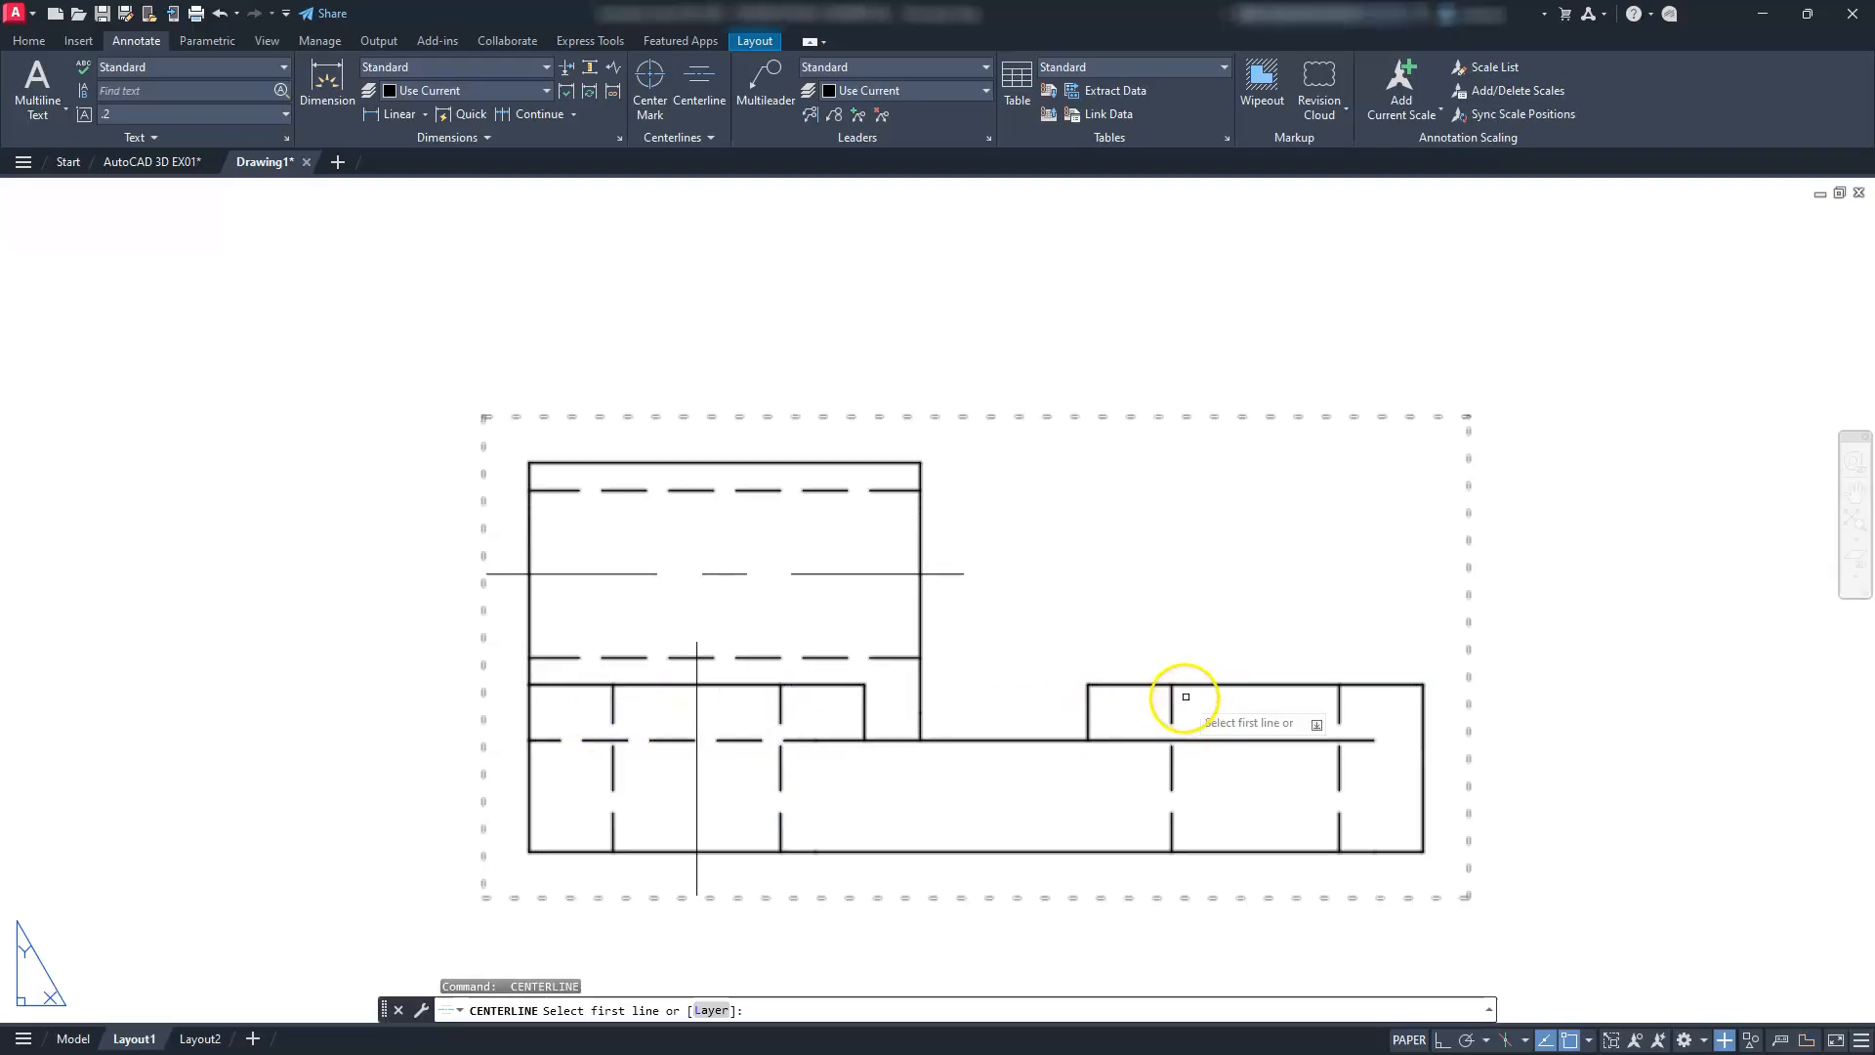
left_click(1172, 703)
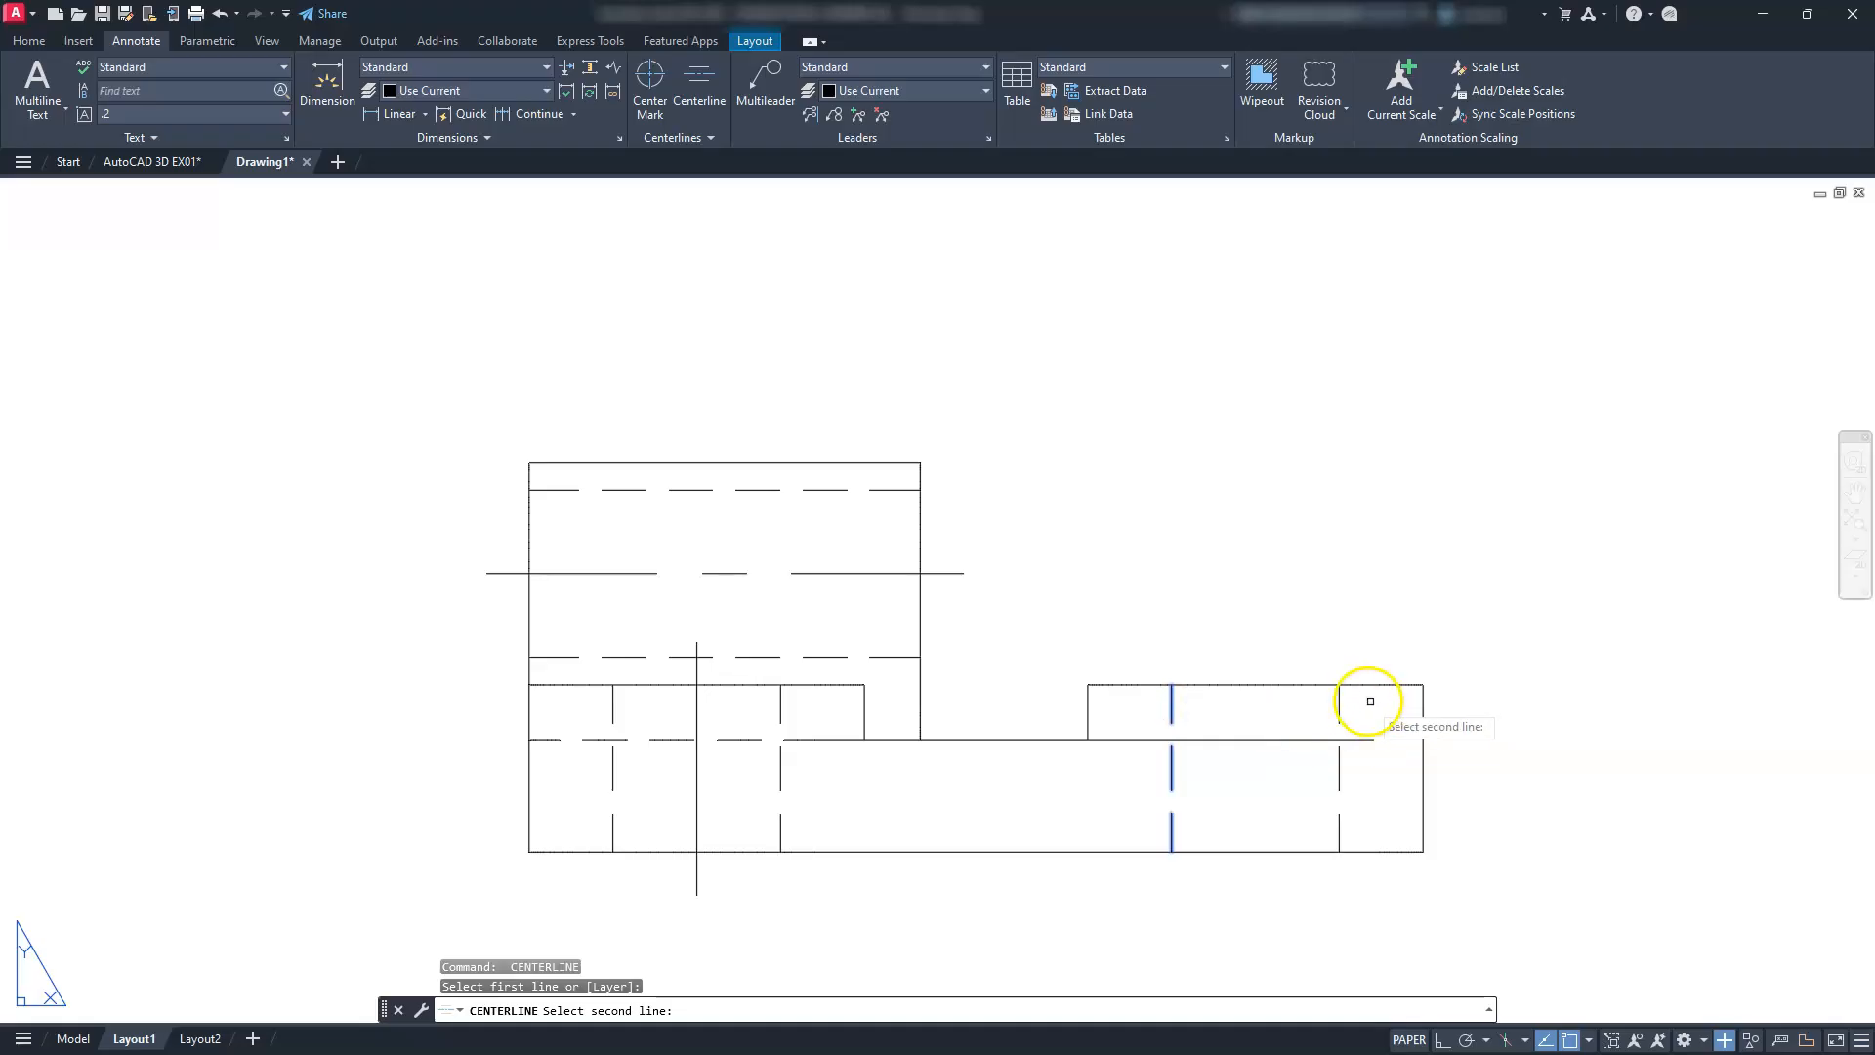
left_click(1339, 702)
scroll(1311, 668, "down", 3)
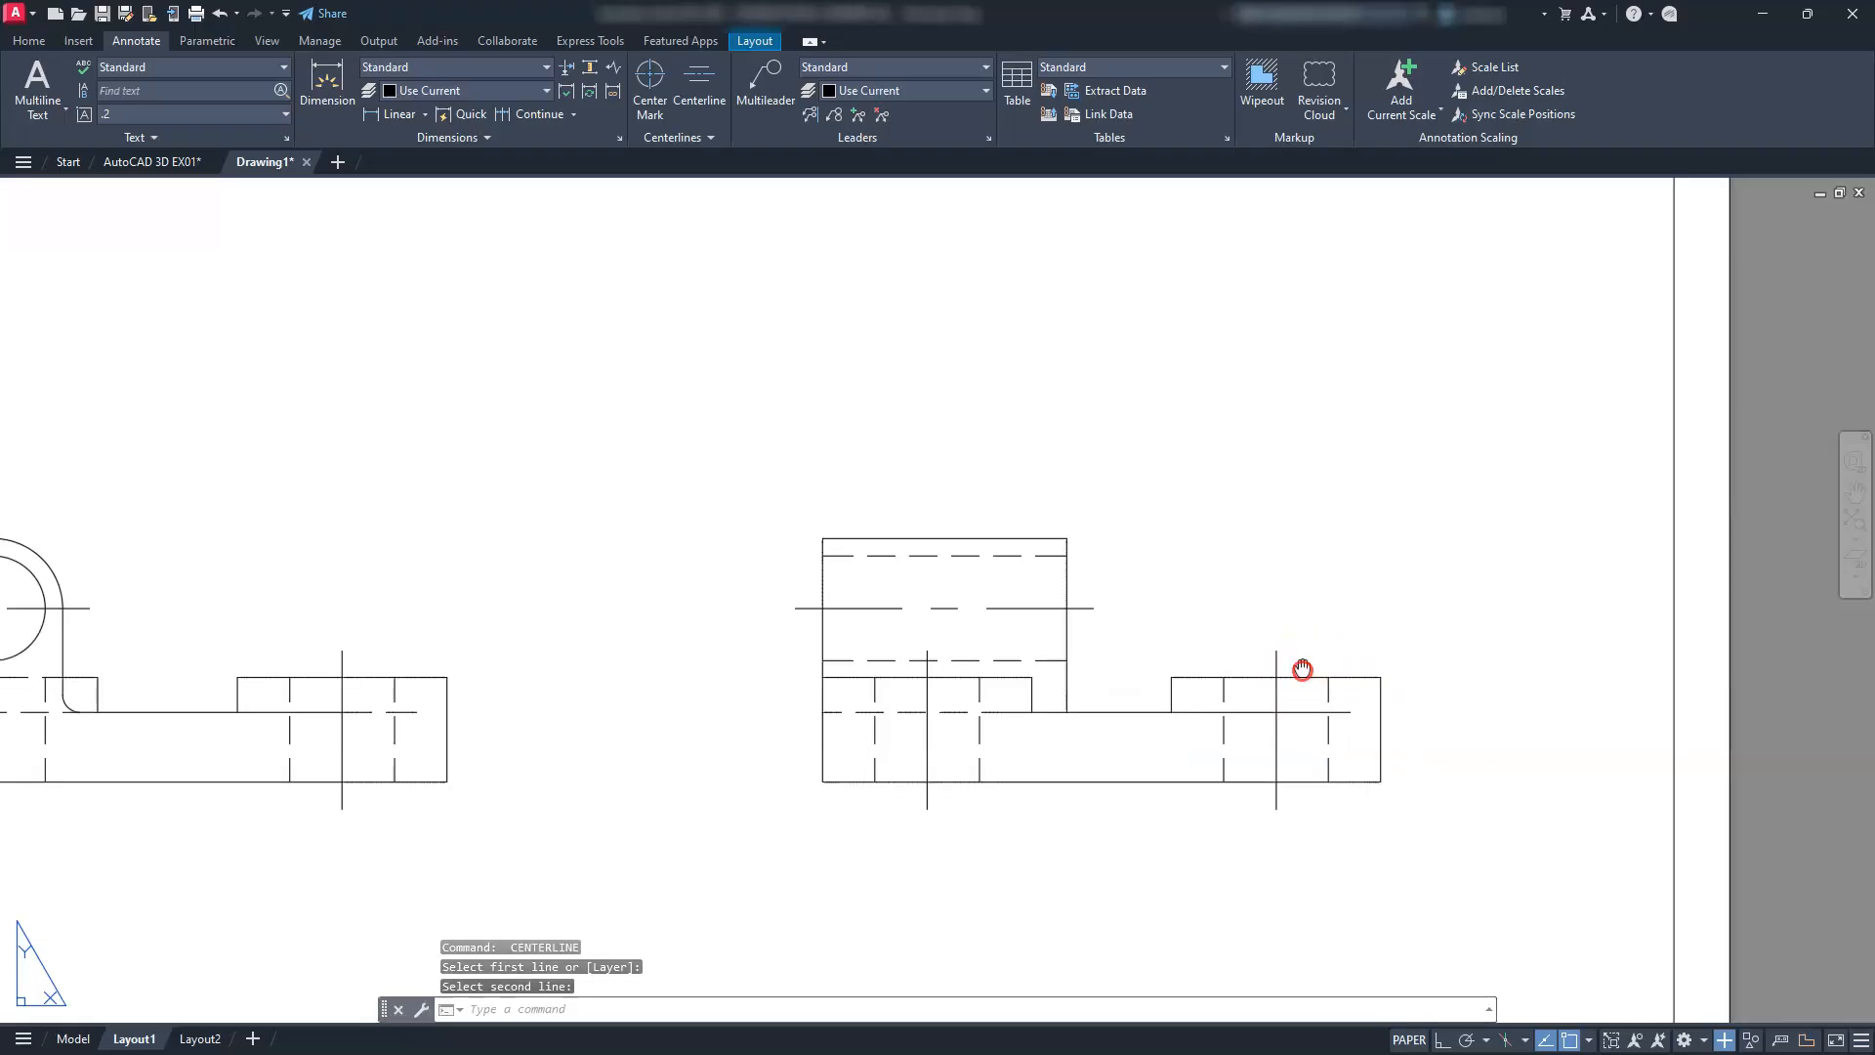
key("Escape")
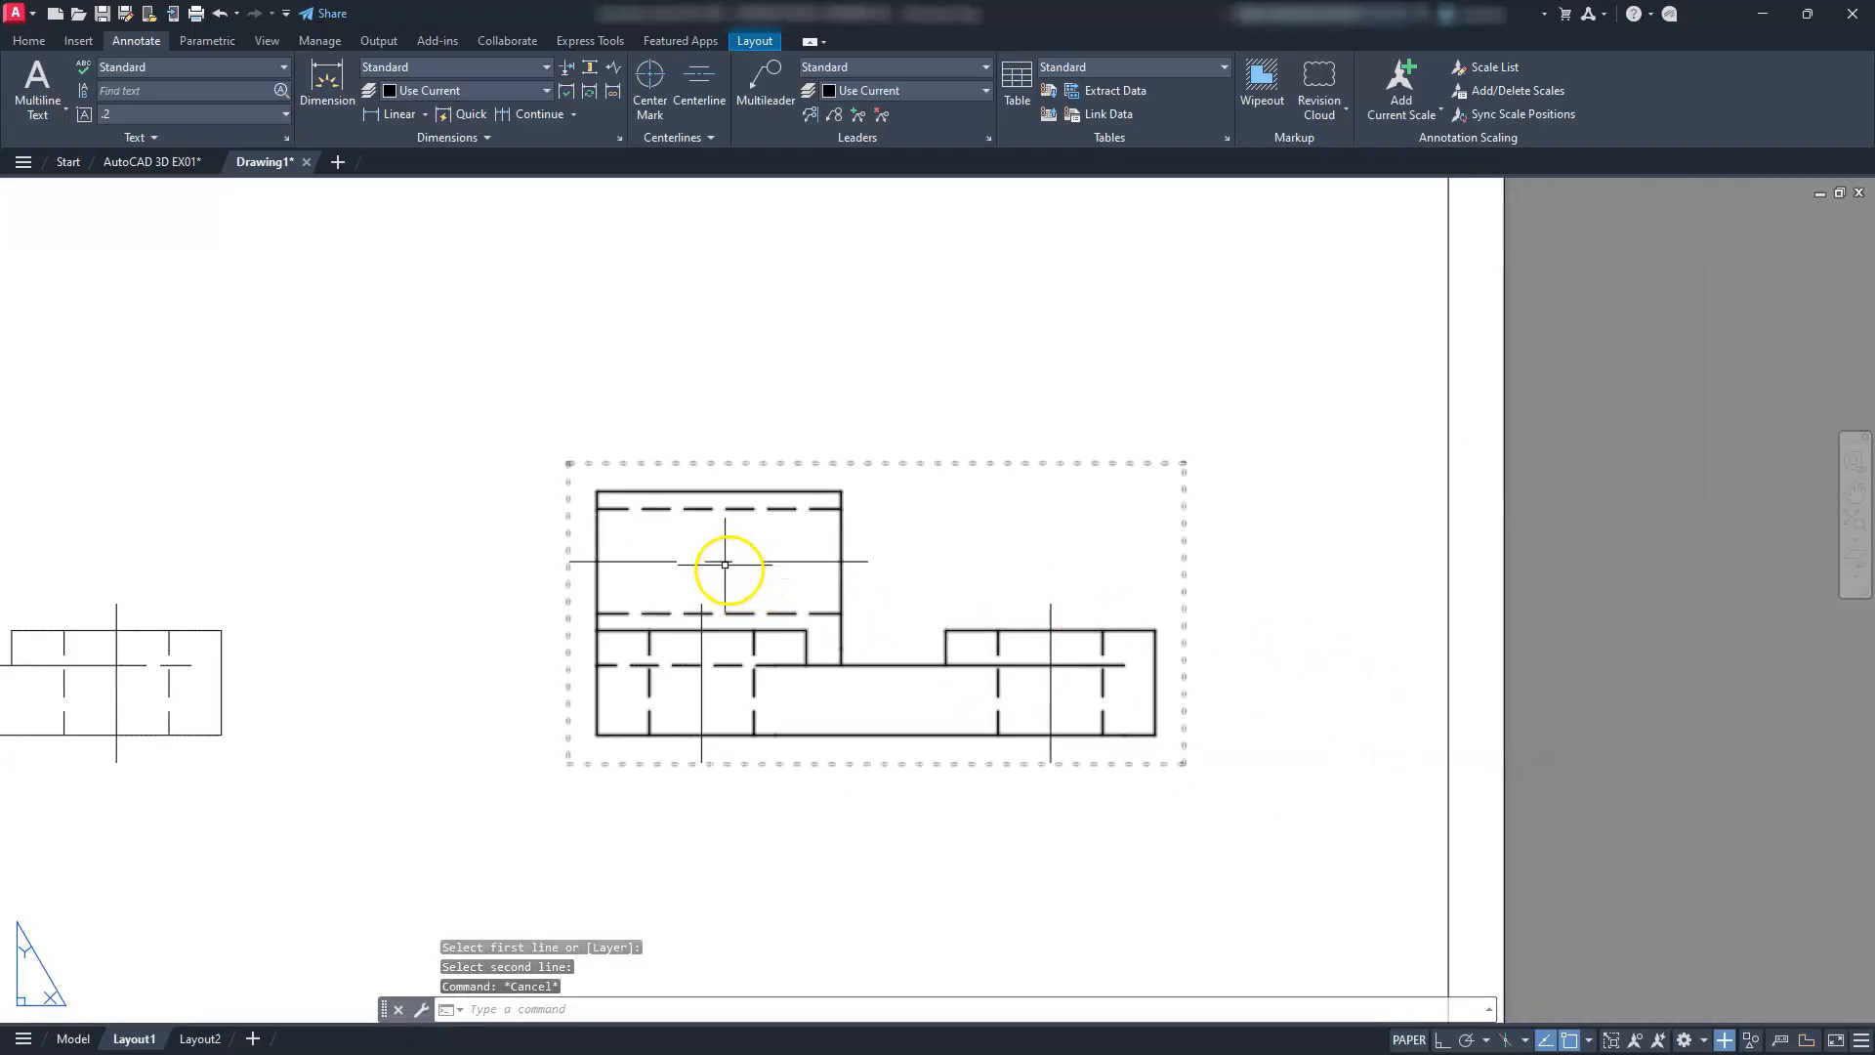
Set the linetype scale of the right boss hole's centerline in the side view to 0.625, trying 0.75 first, and deselect it
left_click(1051, 708)
right_click(1051, 707)
left_click(1094, 676)
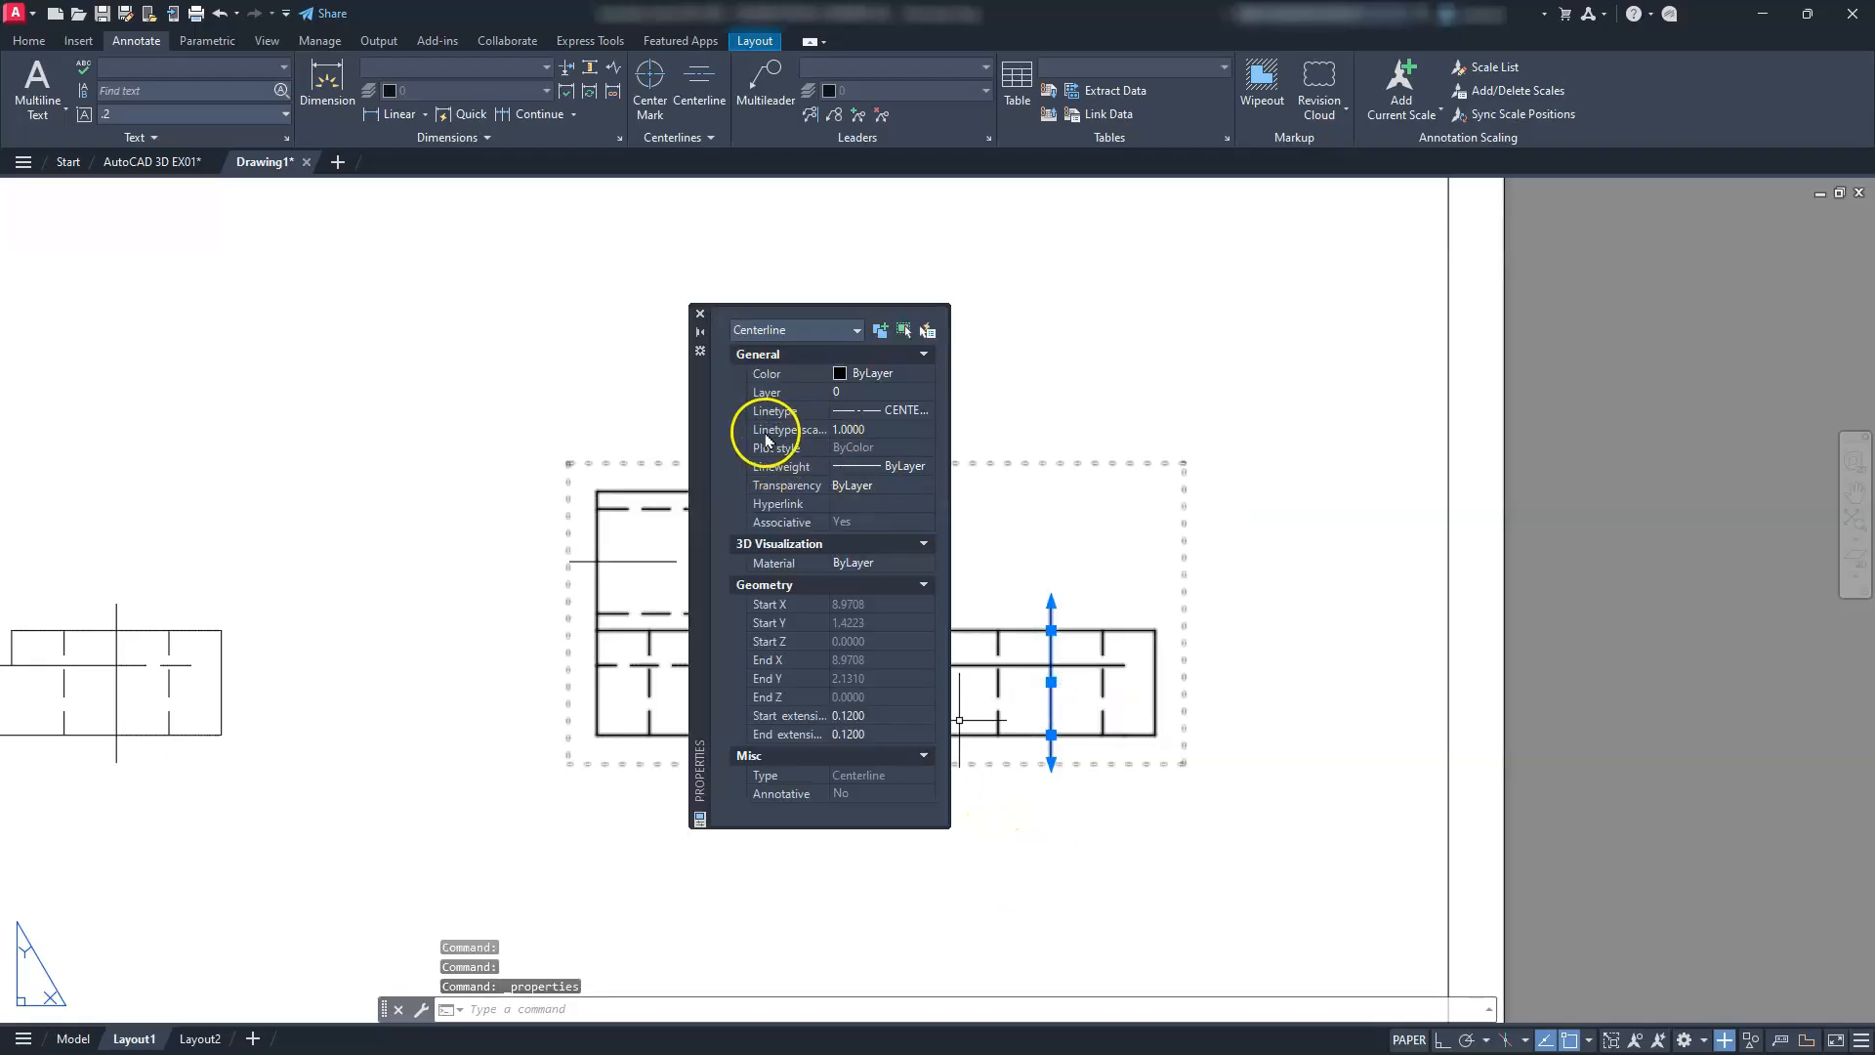
left_click(882, 429)
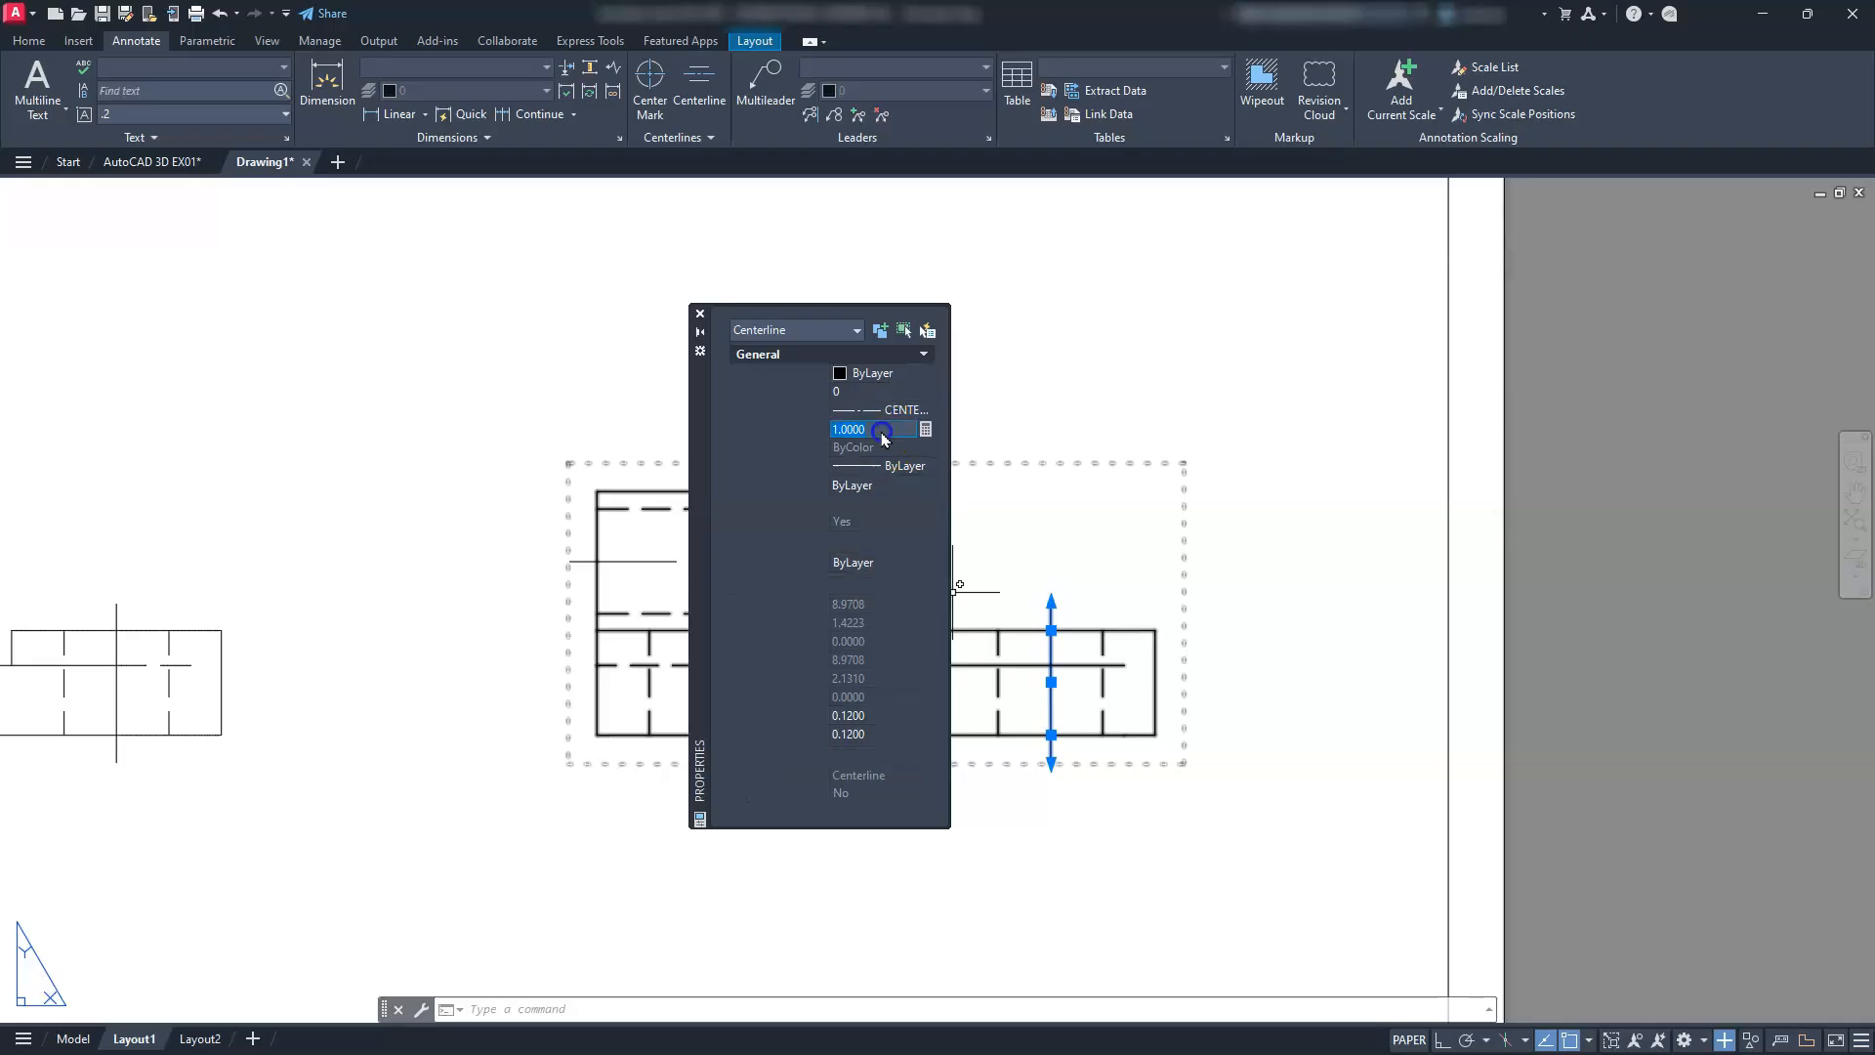
key("Return")
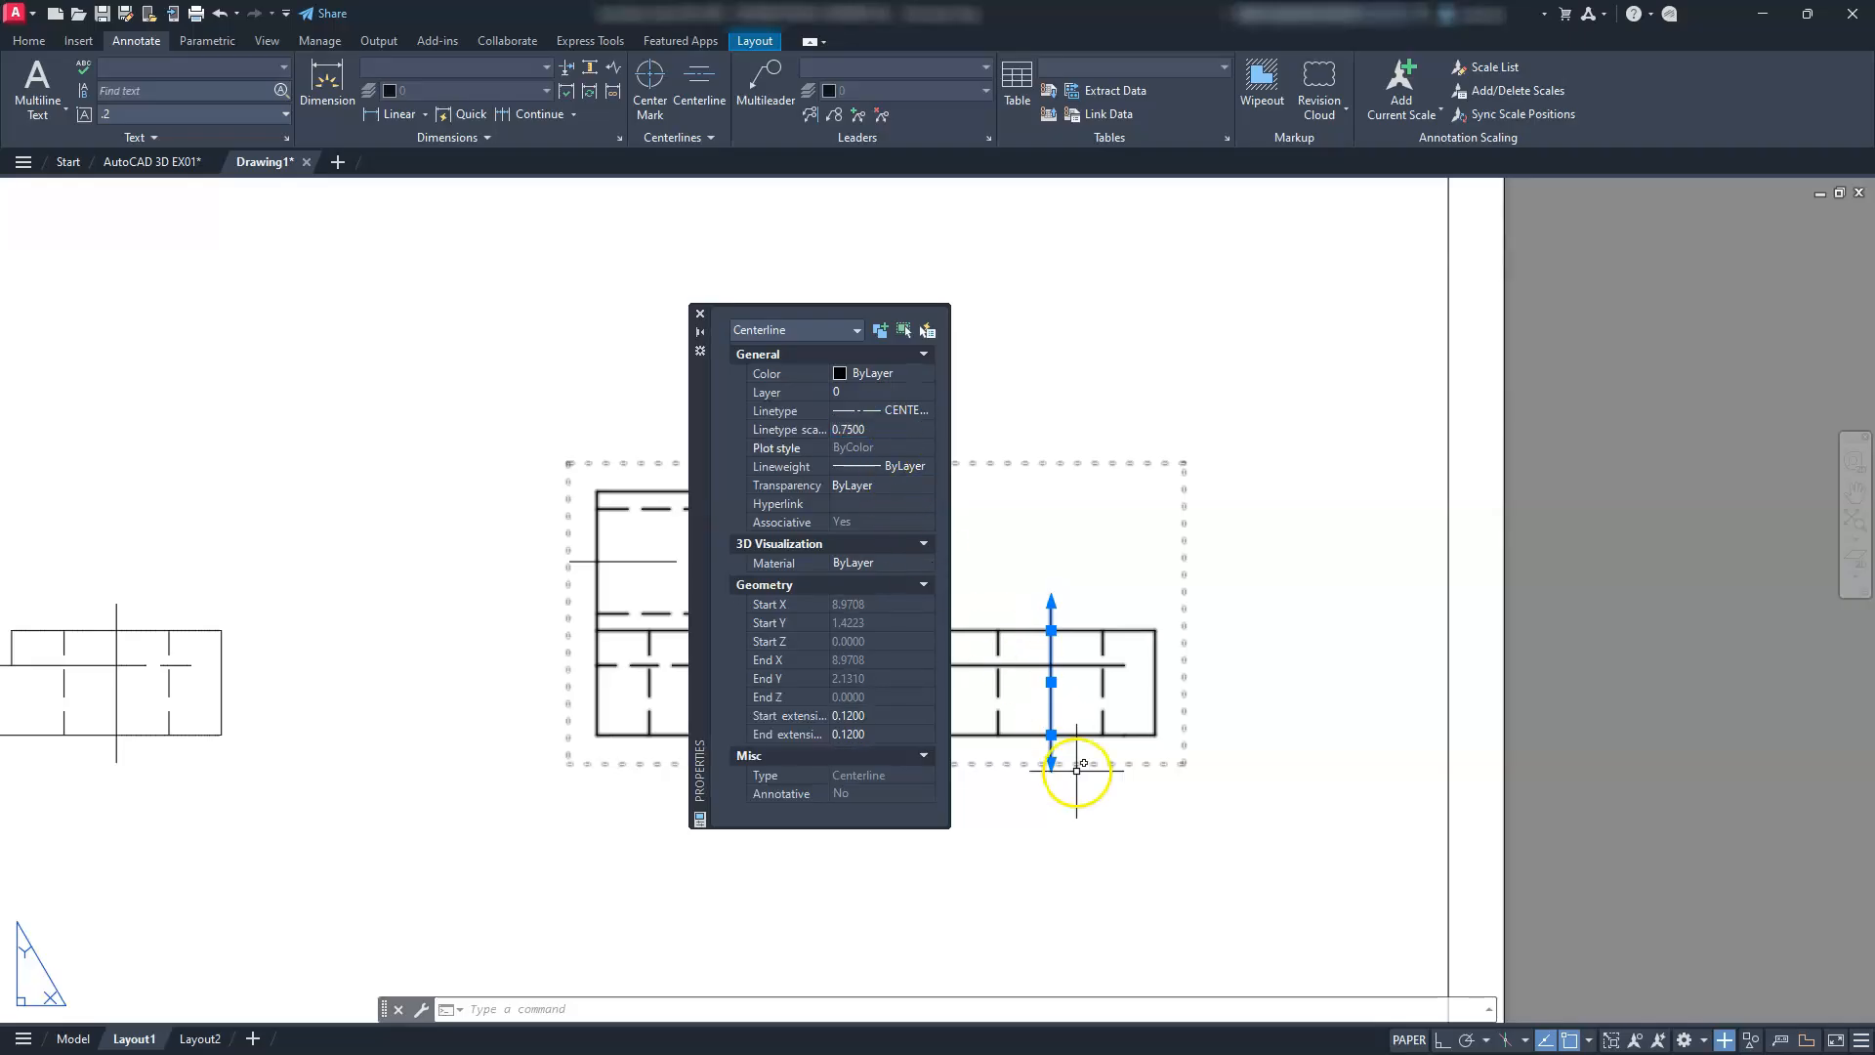
scroll(1045, 695, "up", 2)
scroll(996, 649, "up", 2)
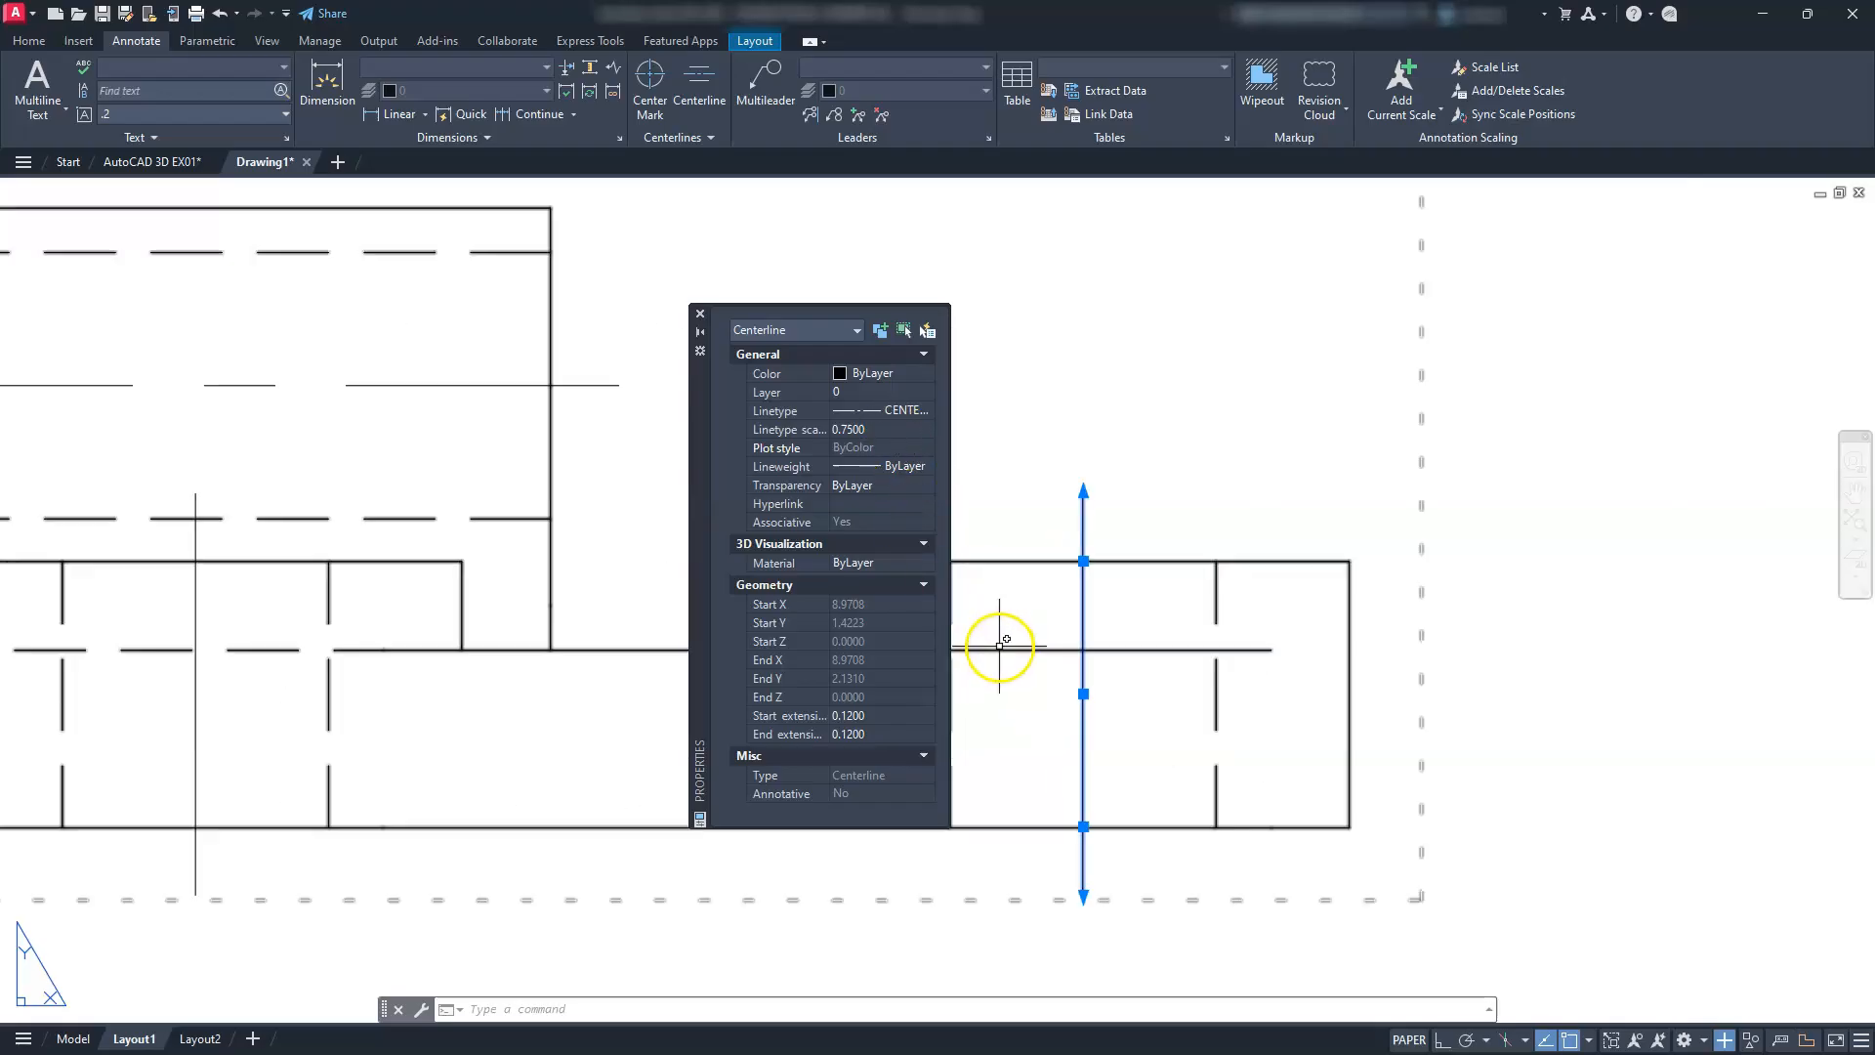
left_click(872, 430)
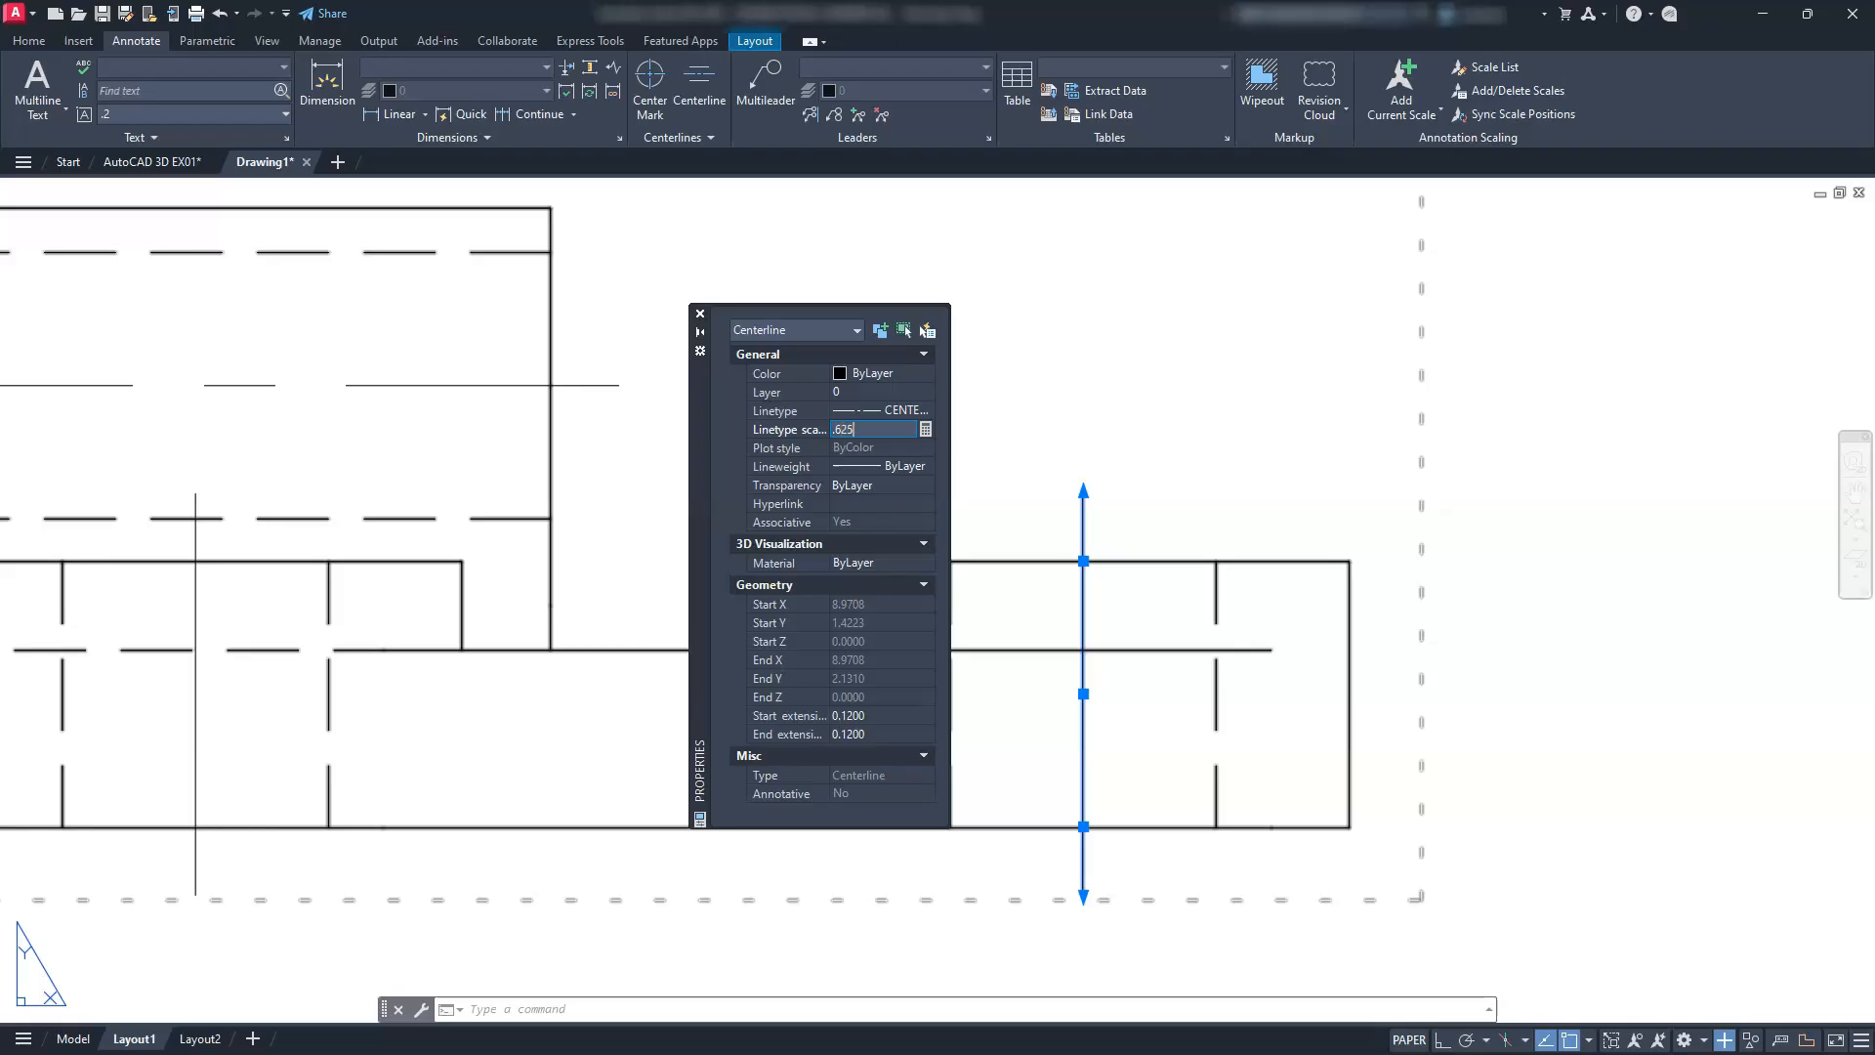
key("Return")
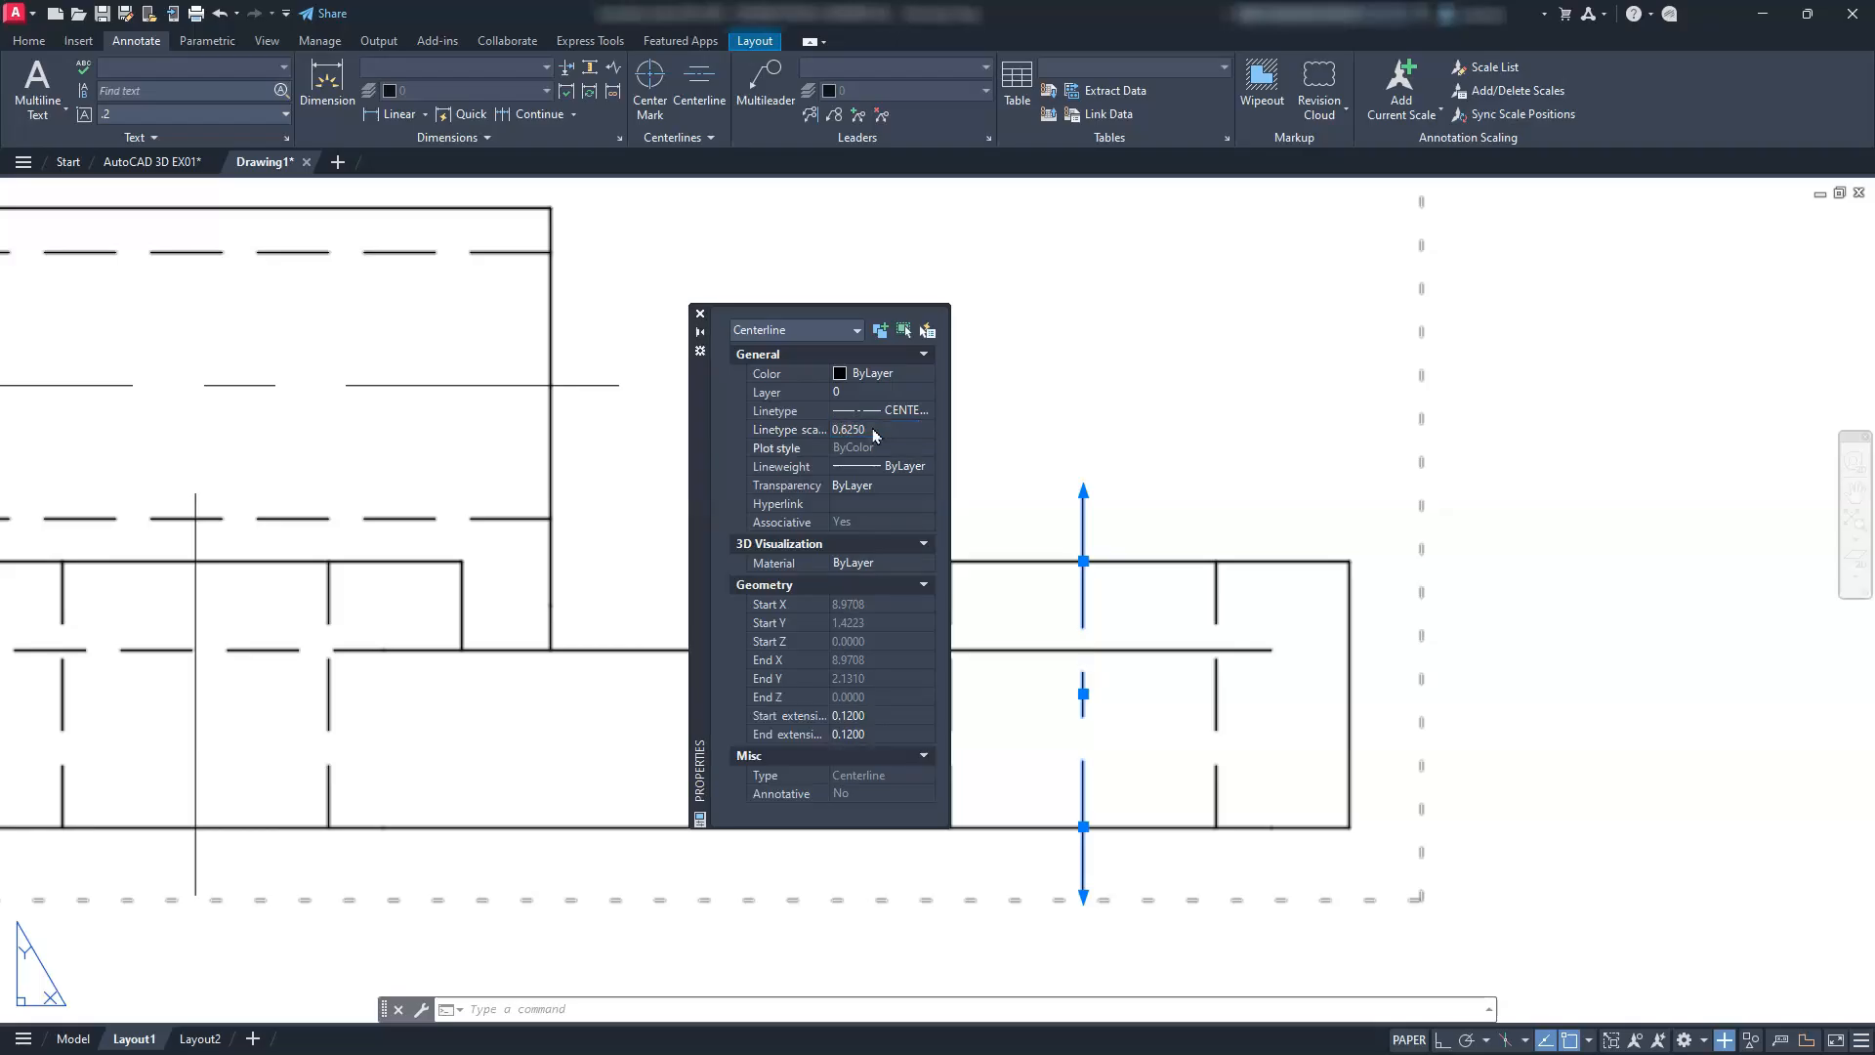
left_click(699, 315)
key("Escape")
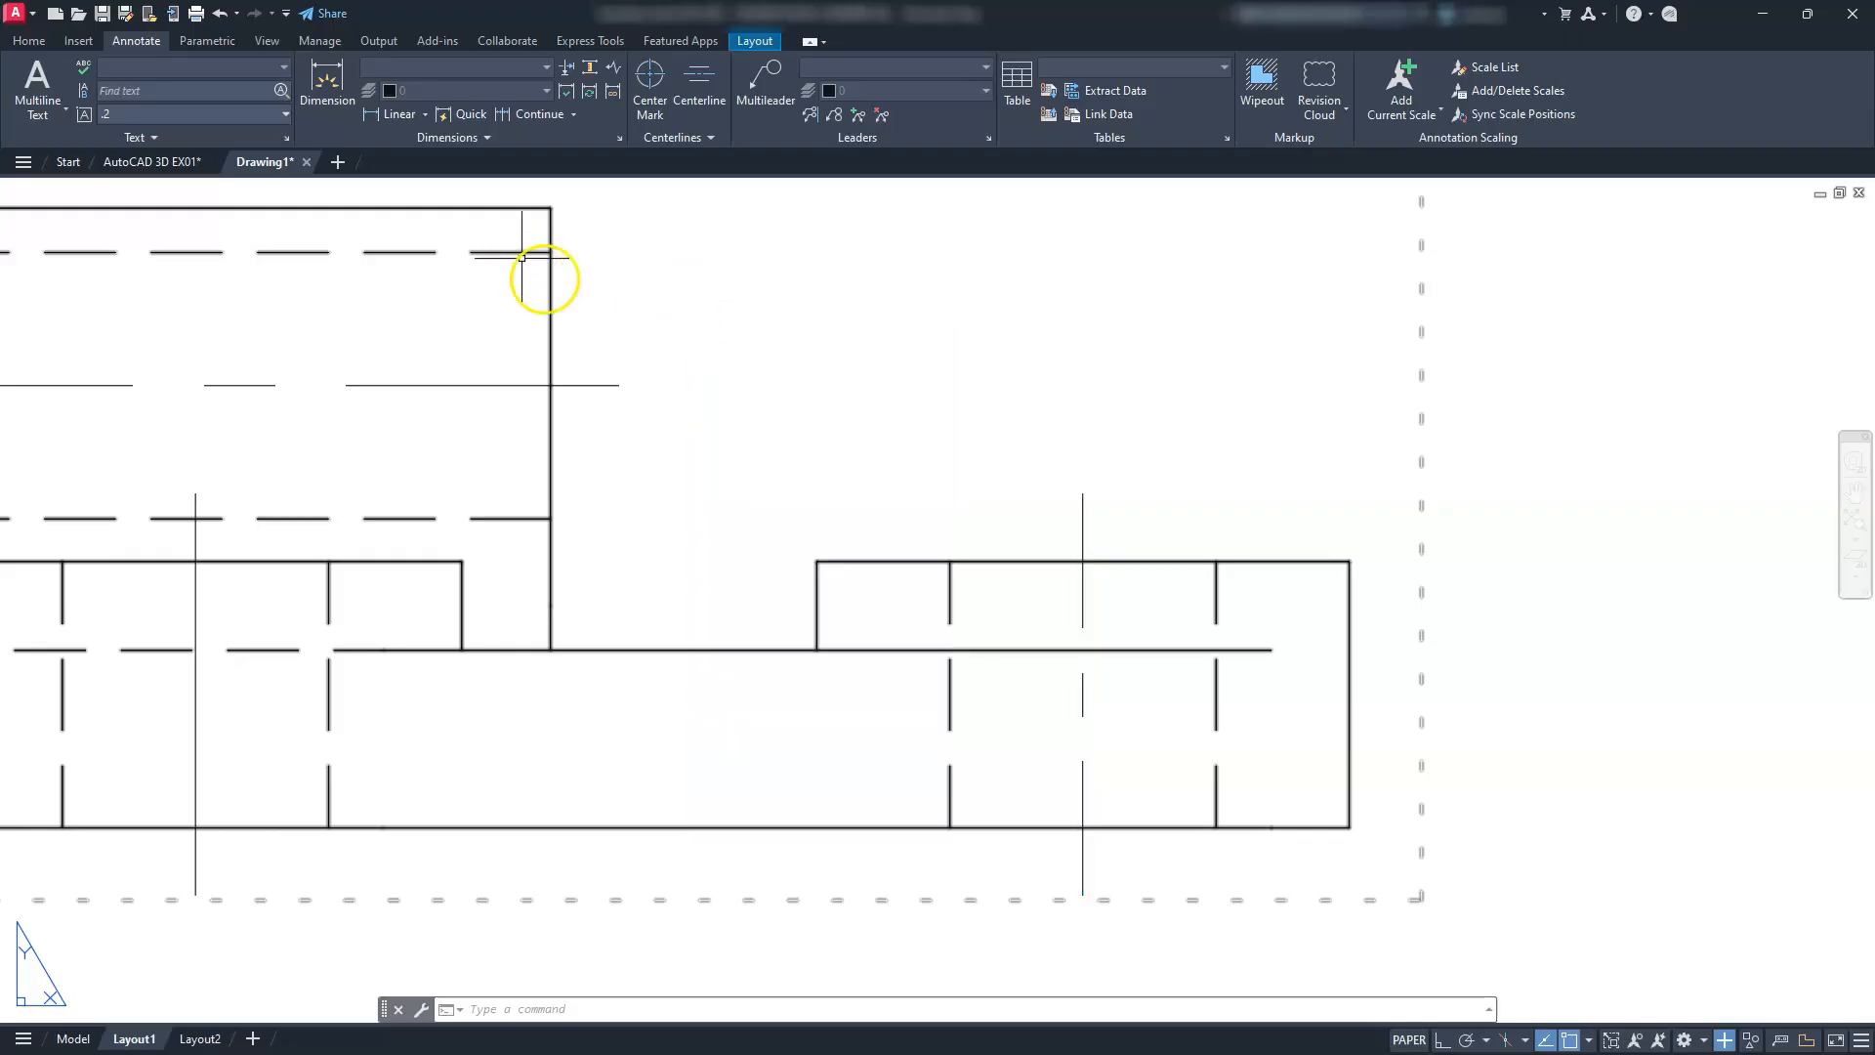
Match the right boss hole centerline's properties in the side view to its left hole centerline and the front view's outer hole centerlines
scroll(838, 431, "down", 2)
middle_click_drag(837, 448, 982, 484)
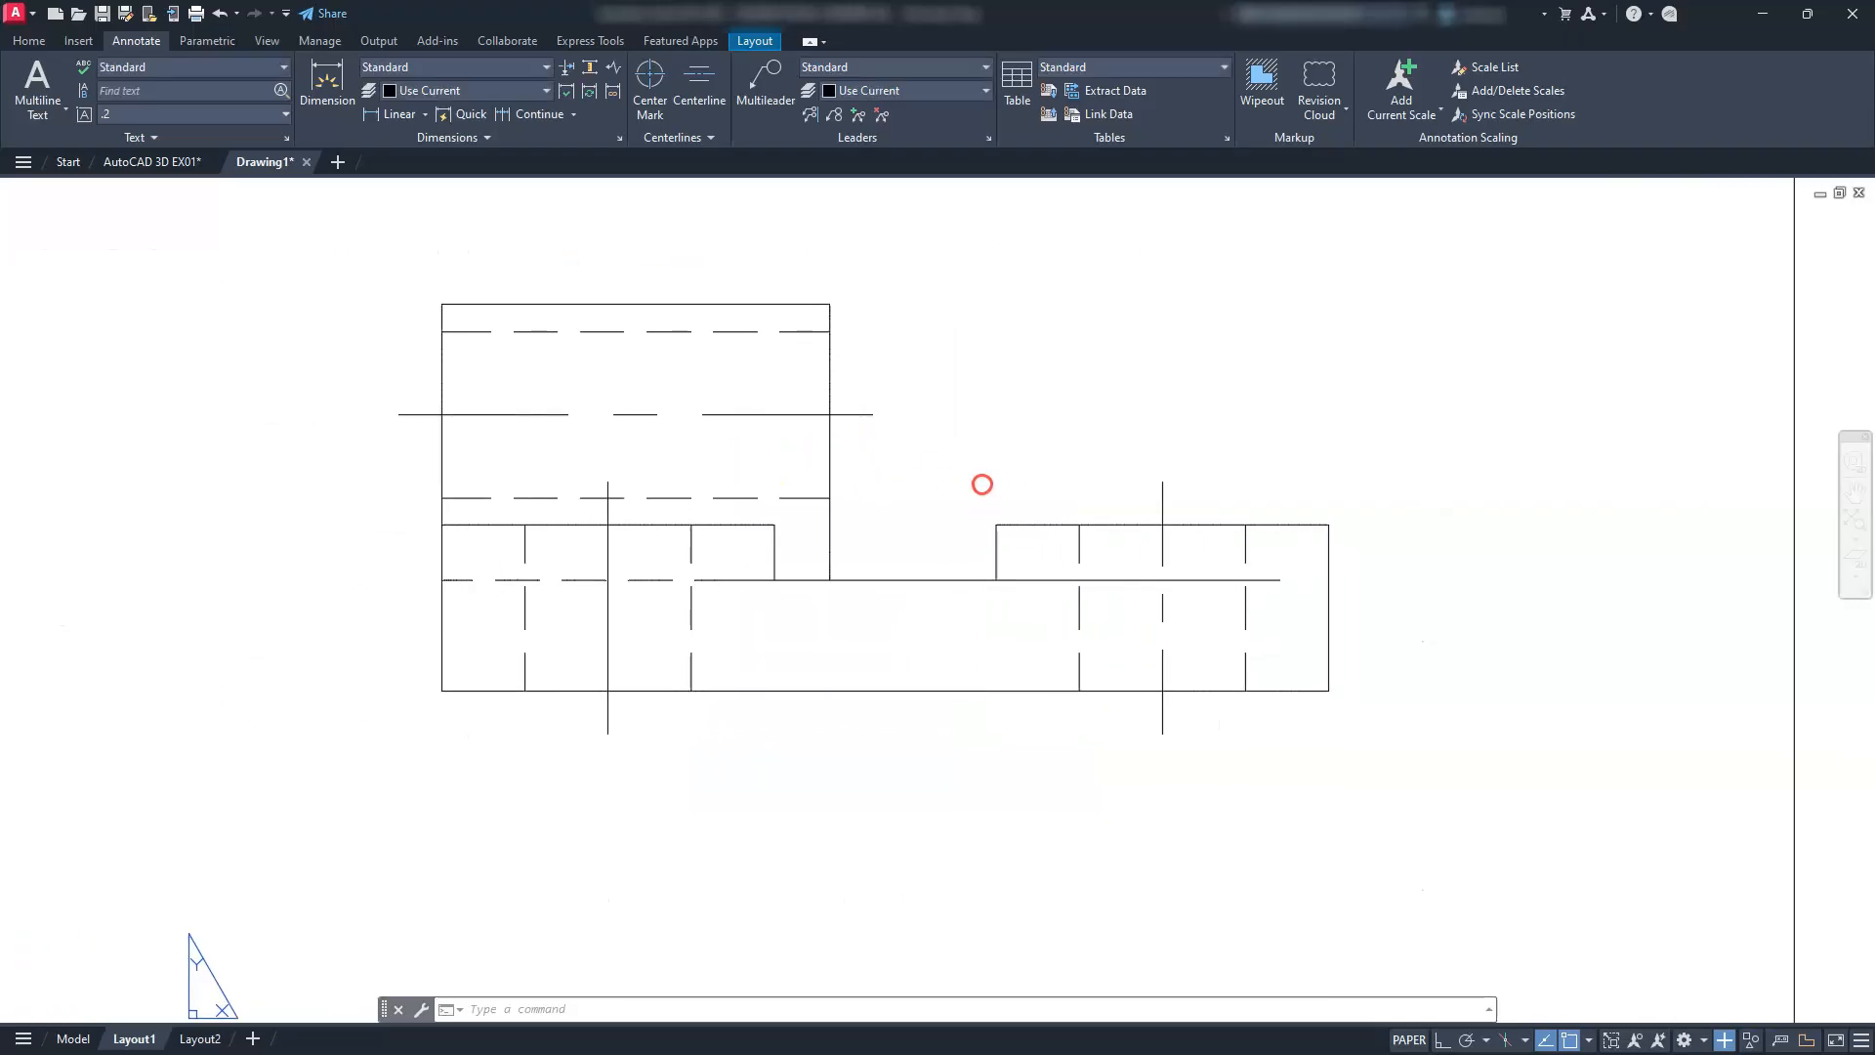
left_click(33, 42)
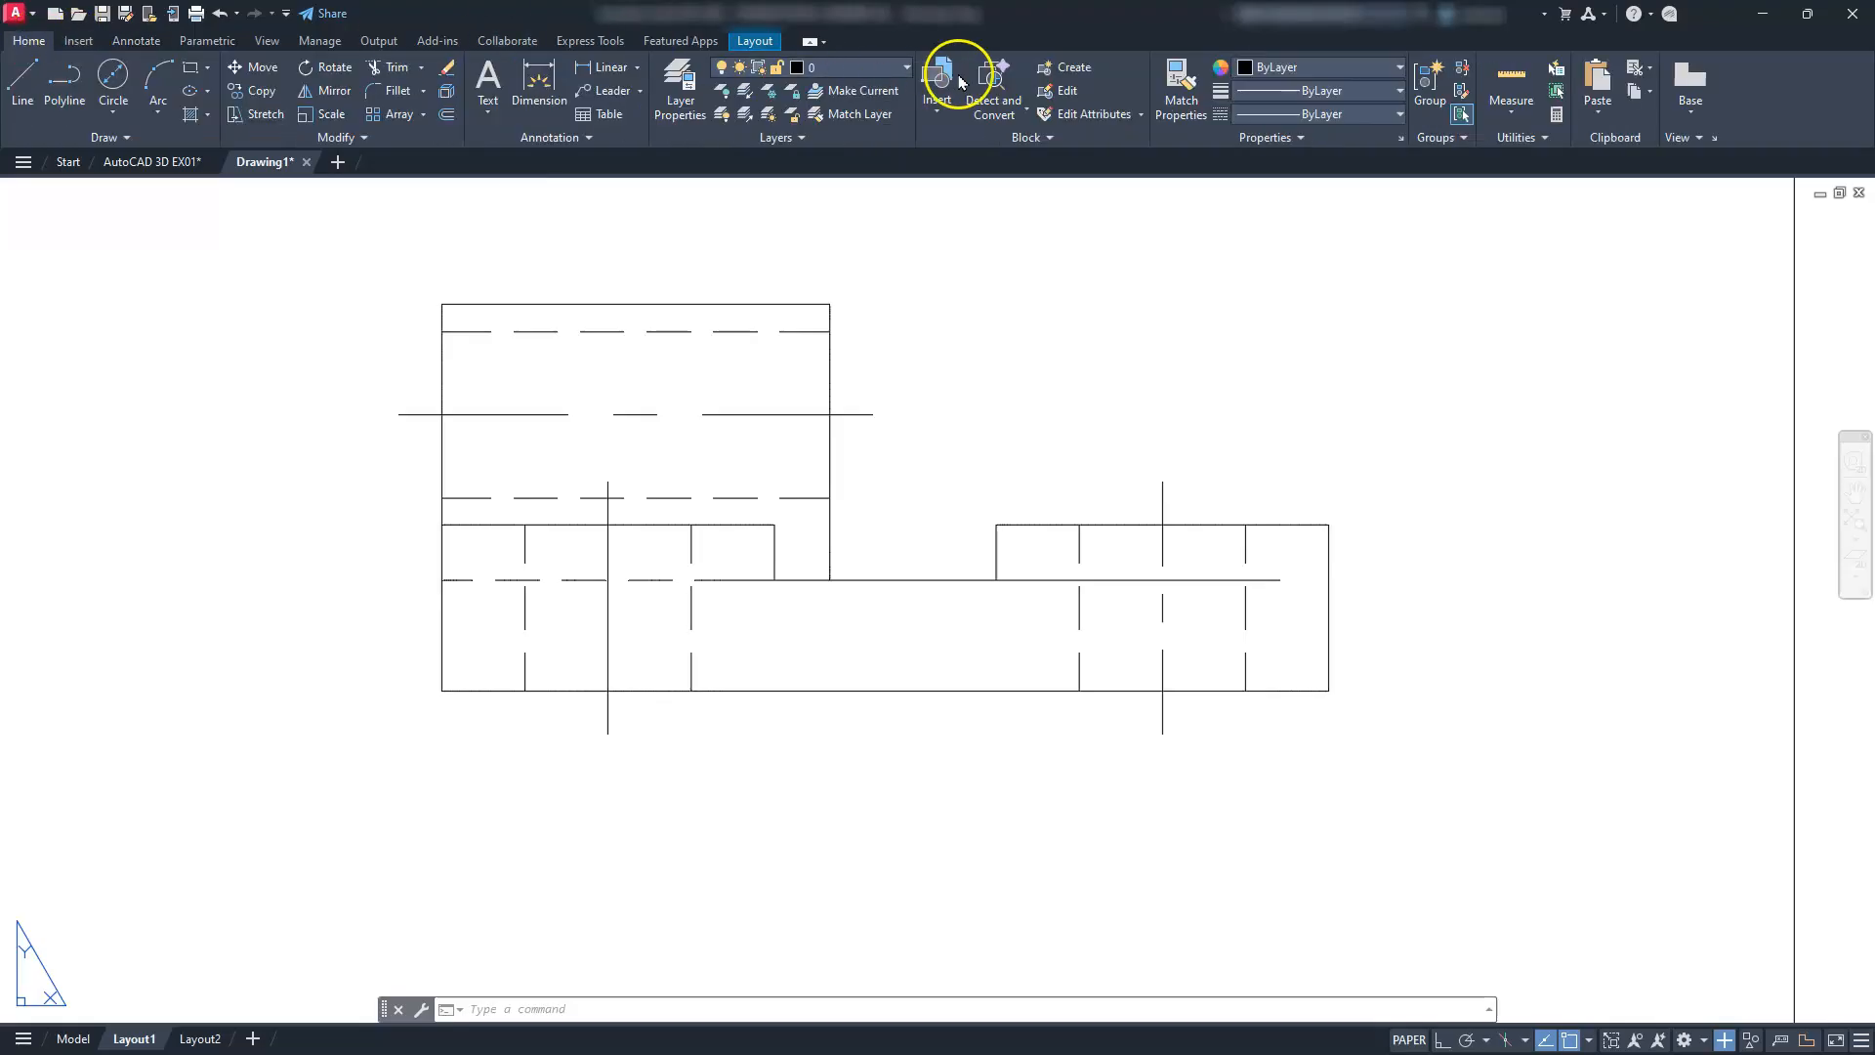
left_click(1179, 88)
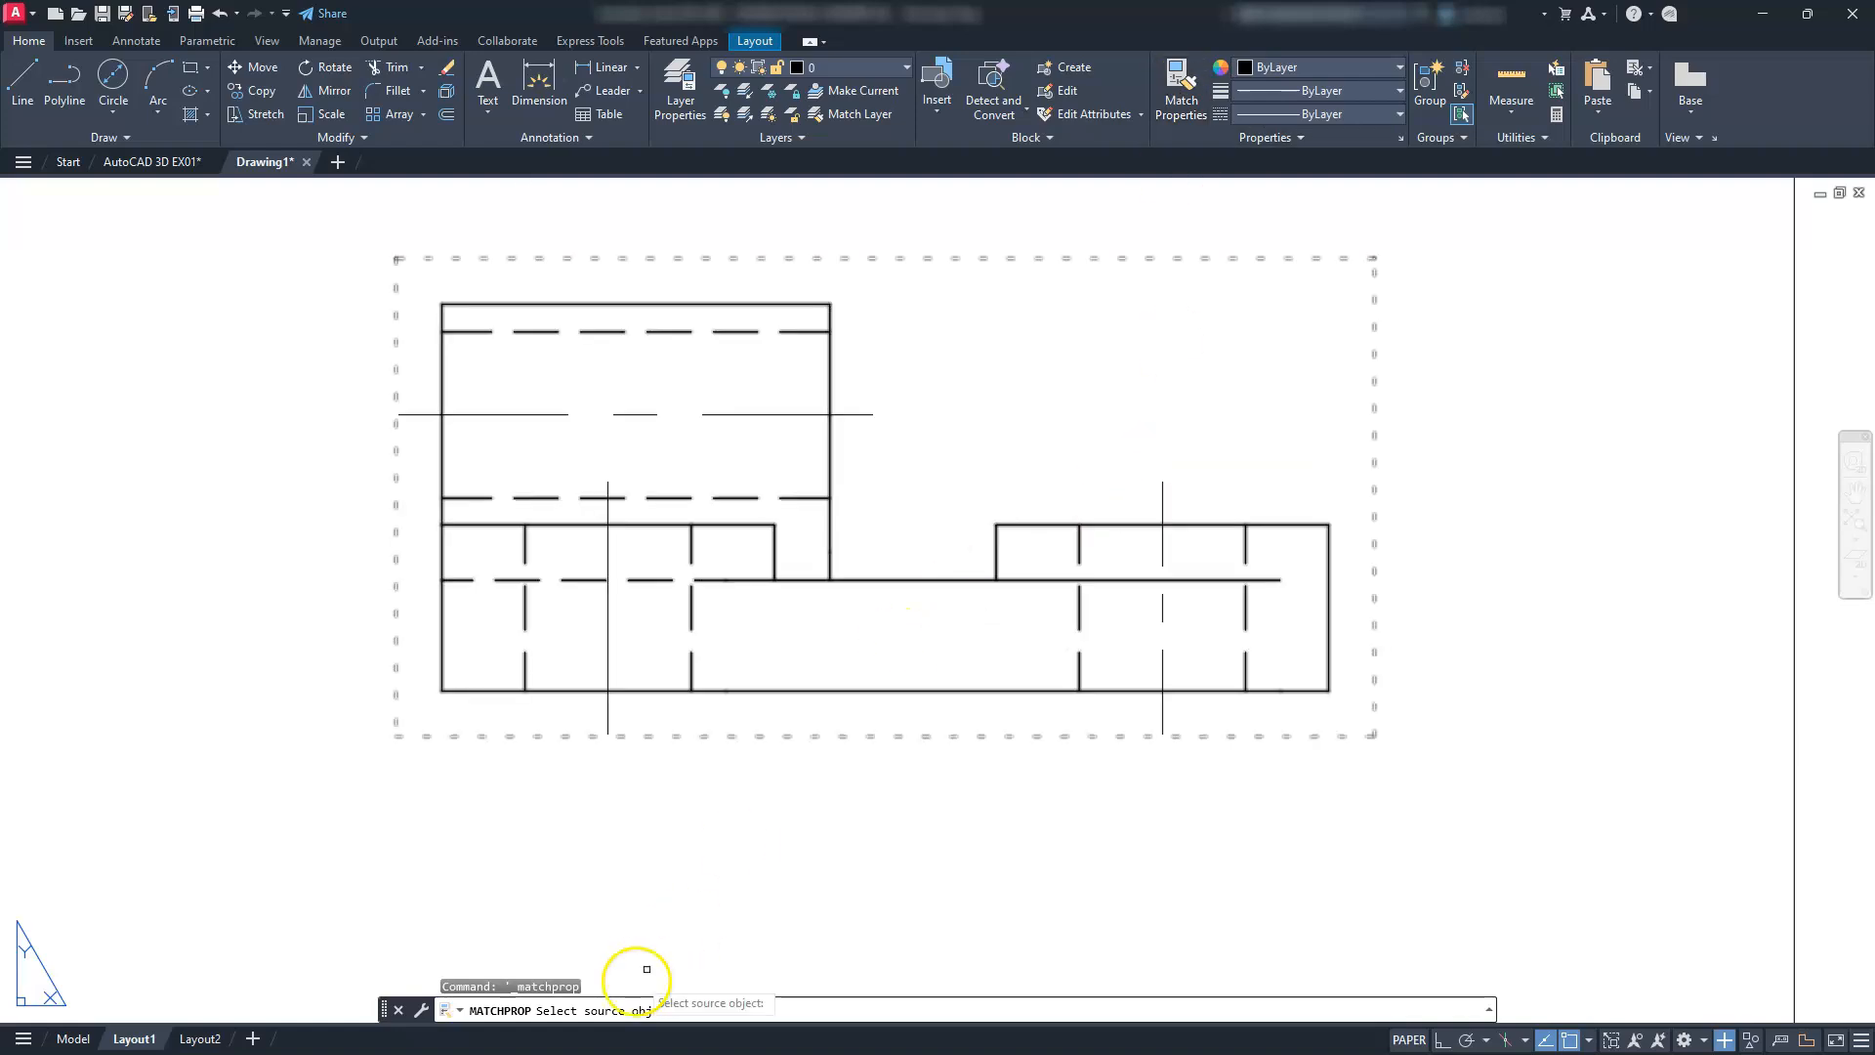
left_click(1162, 611)
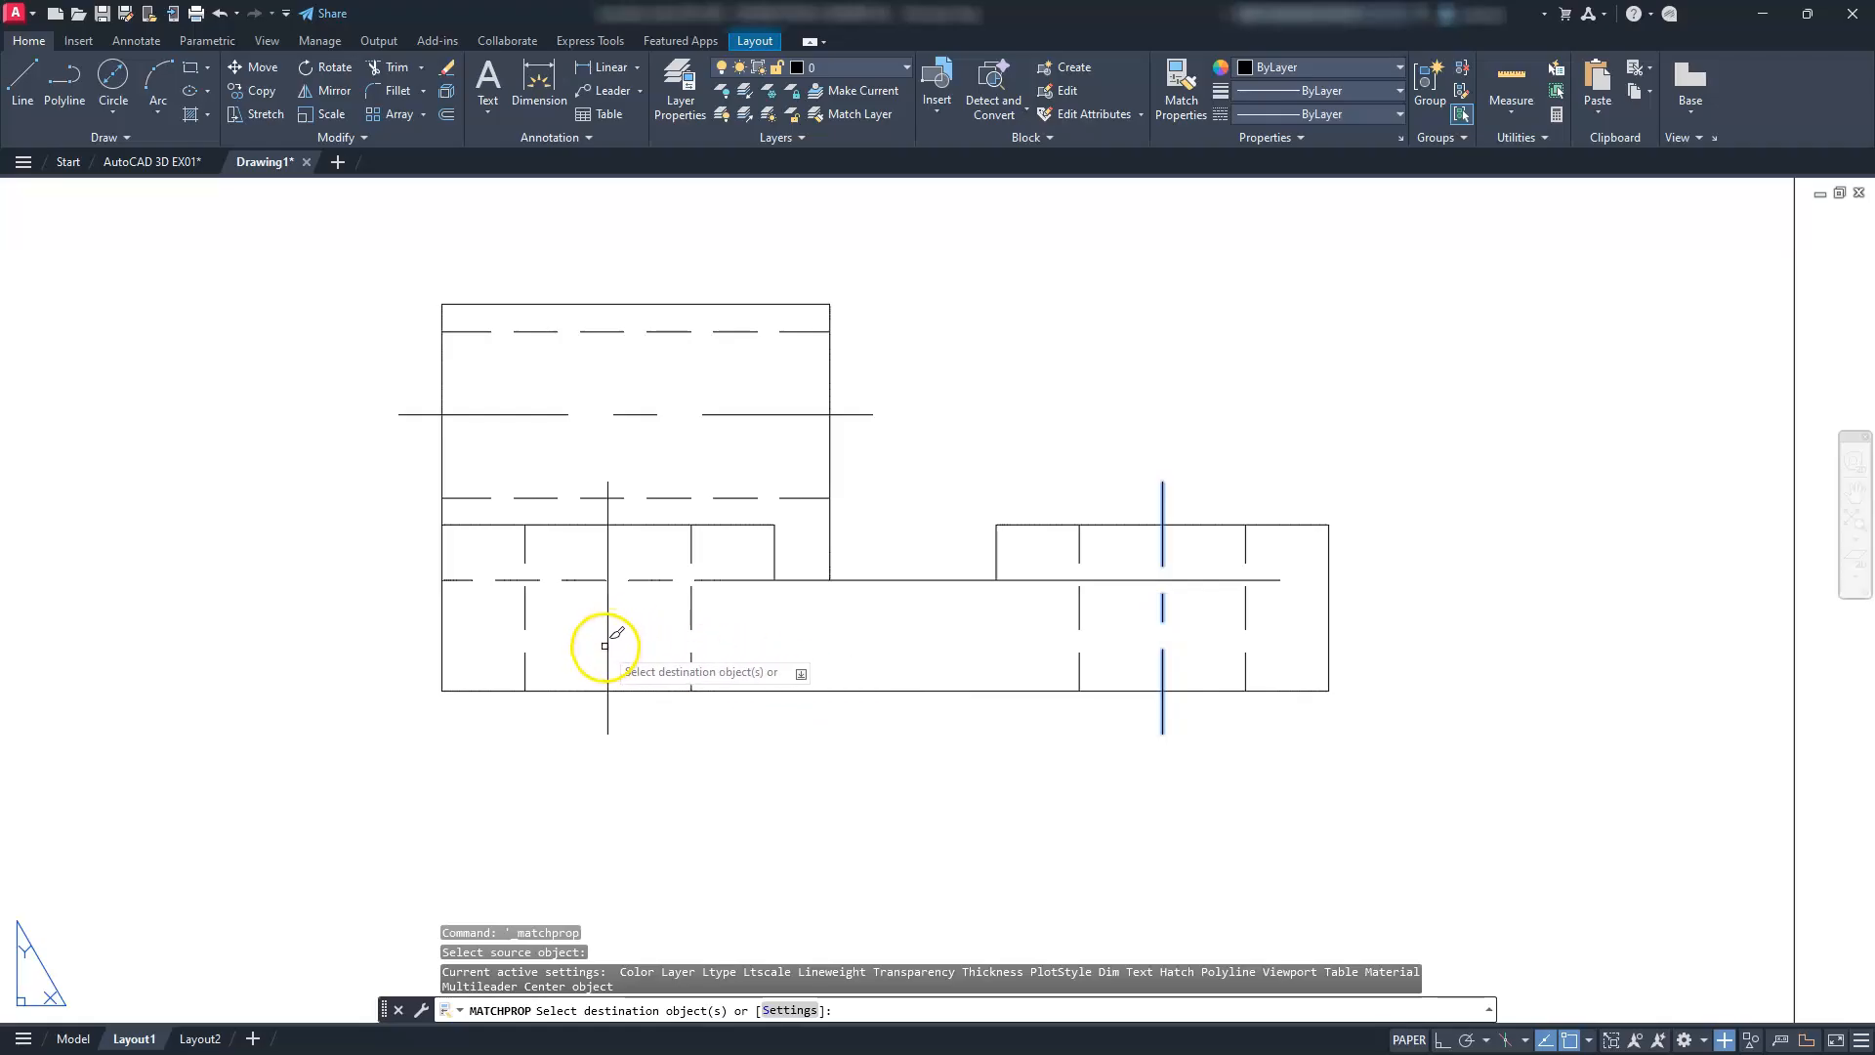
scroll(774, 565, "down", 4)
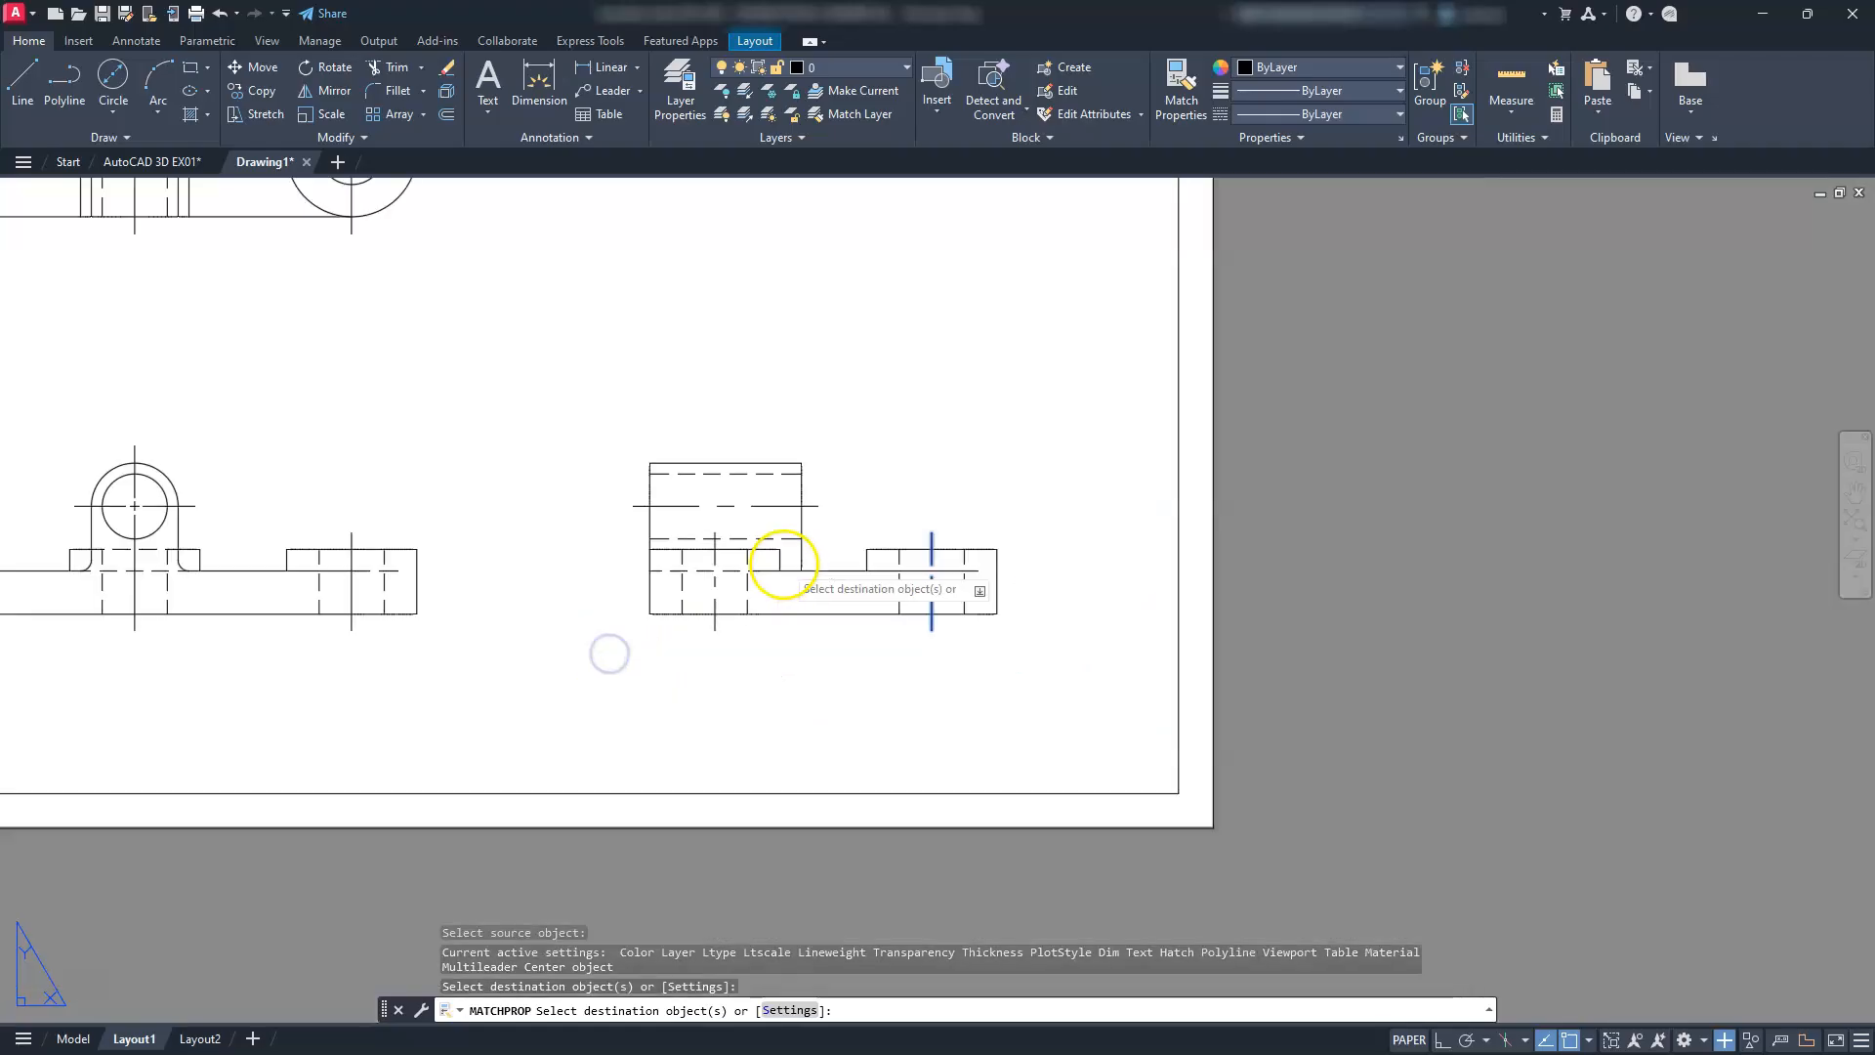
middle_click_drag(774, 566, 1401, 532)
scroll(1260, 532, "up", 3)
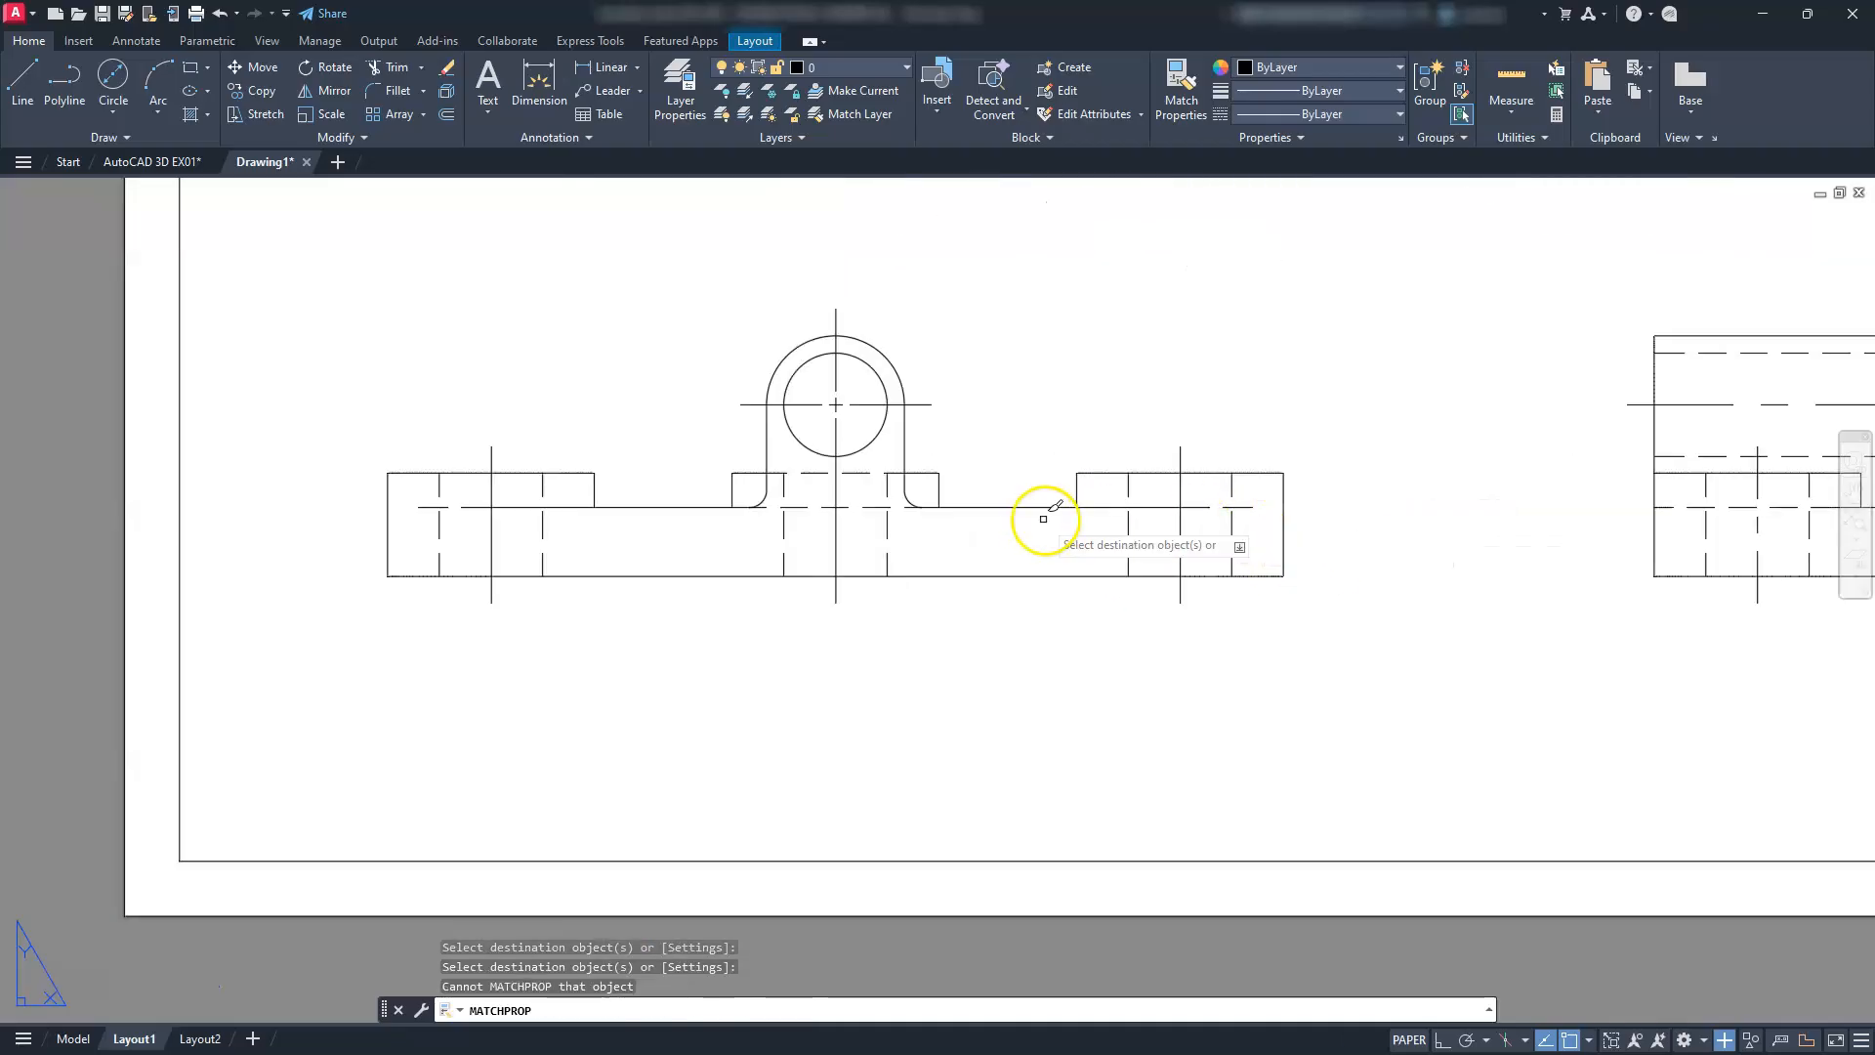
left_click(1184, 544)
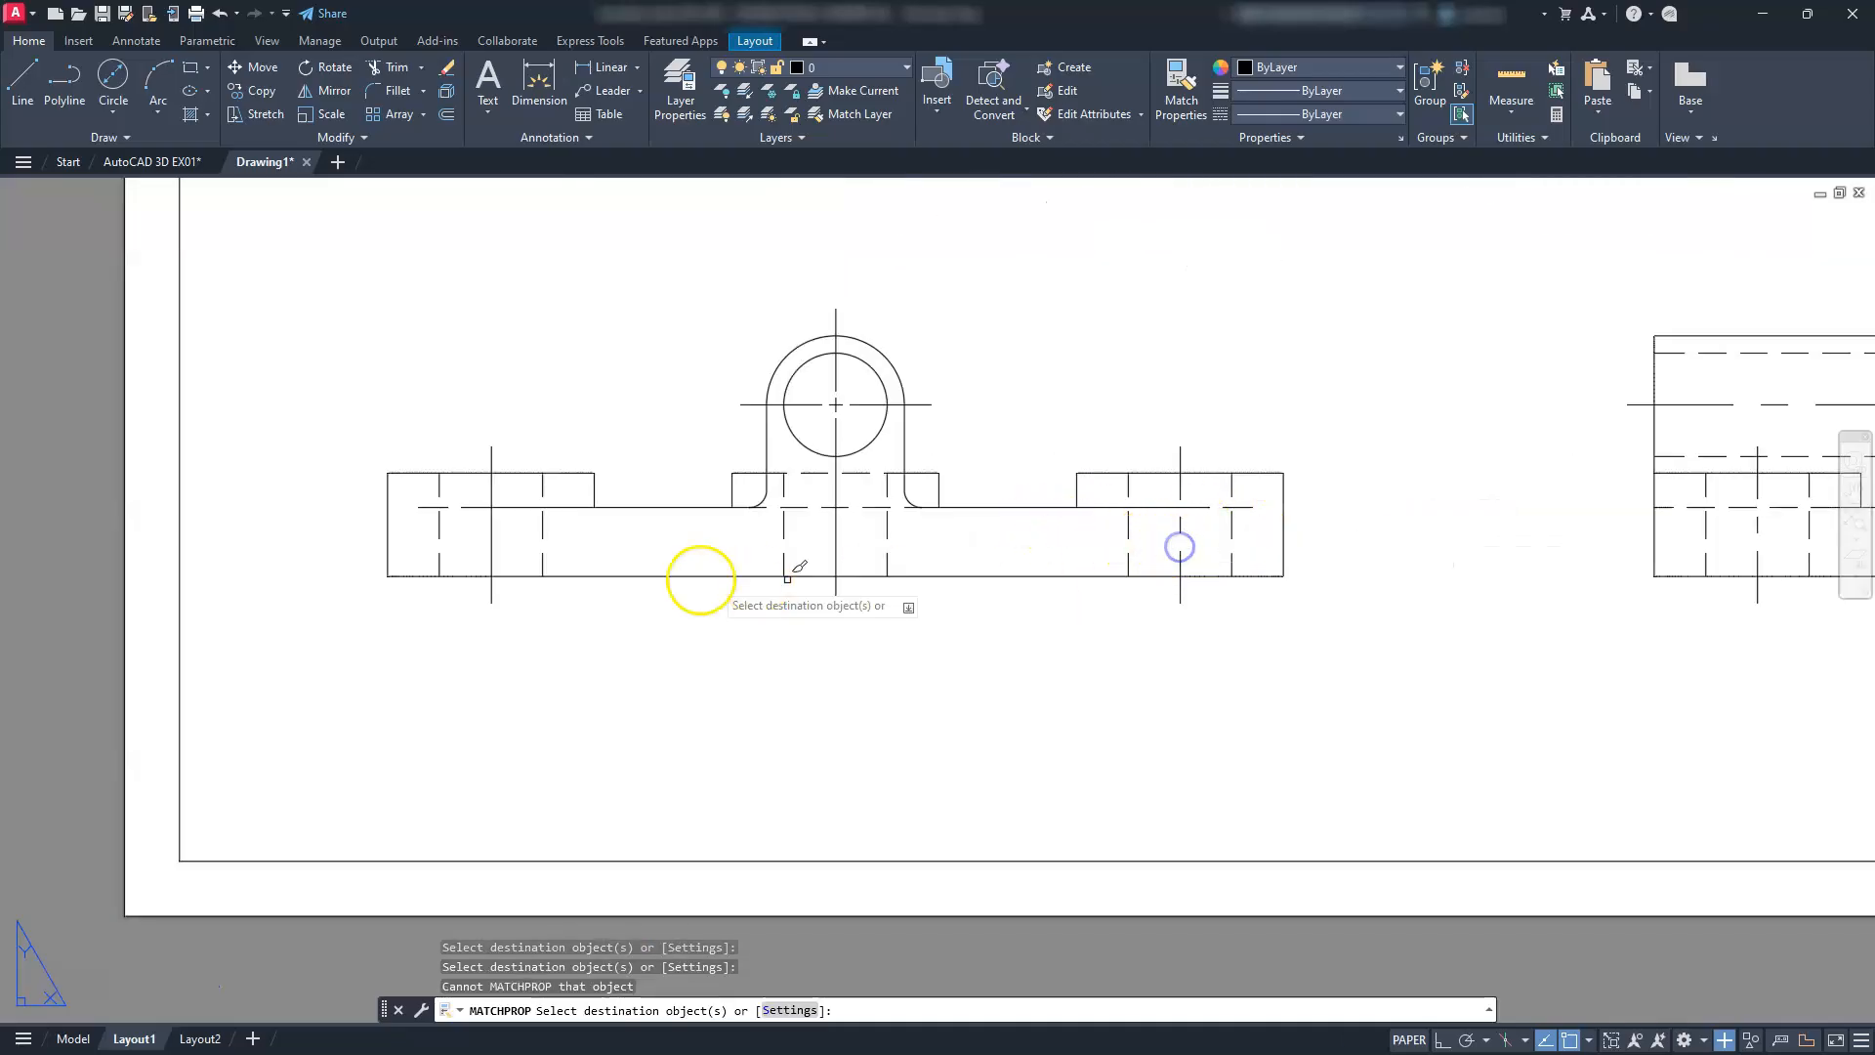
left_click(489, 544)
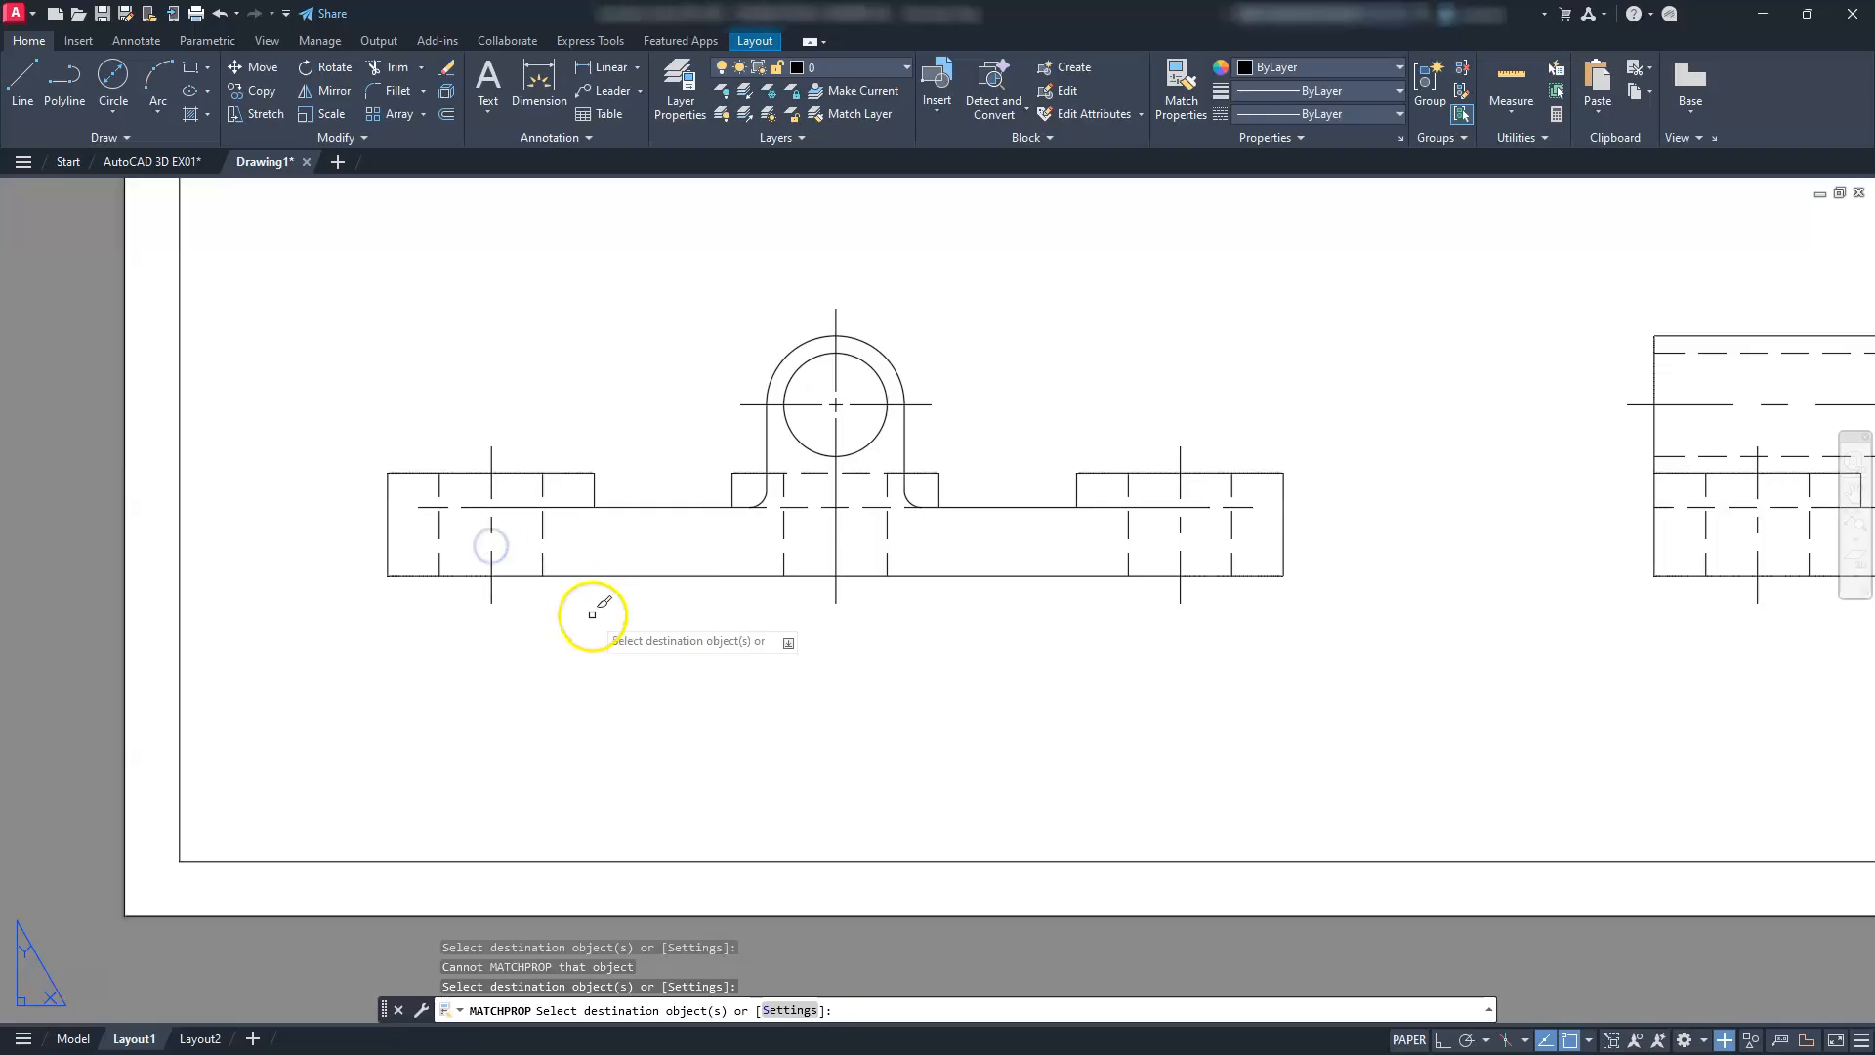
key("Escape")
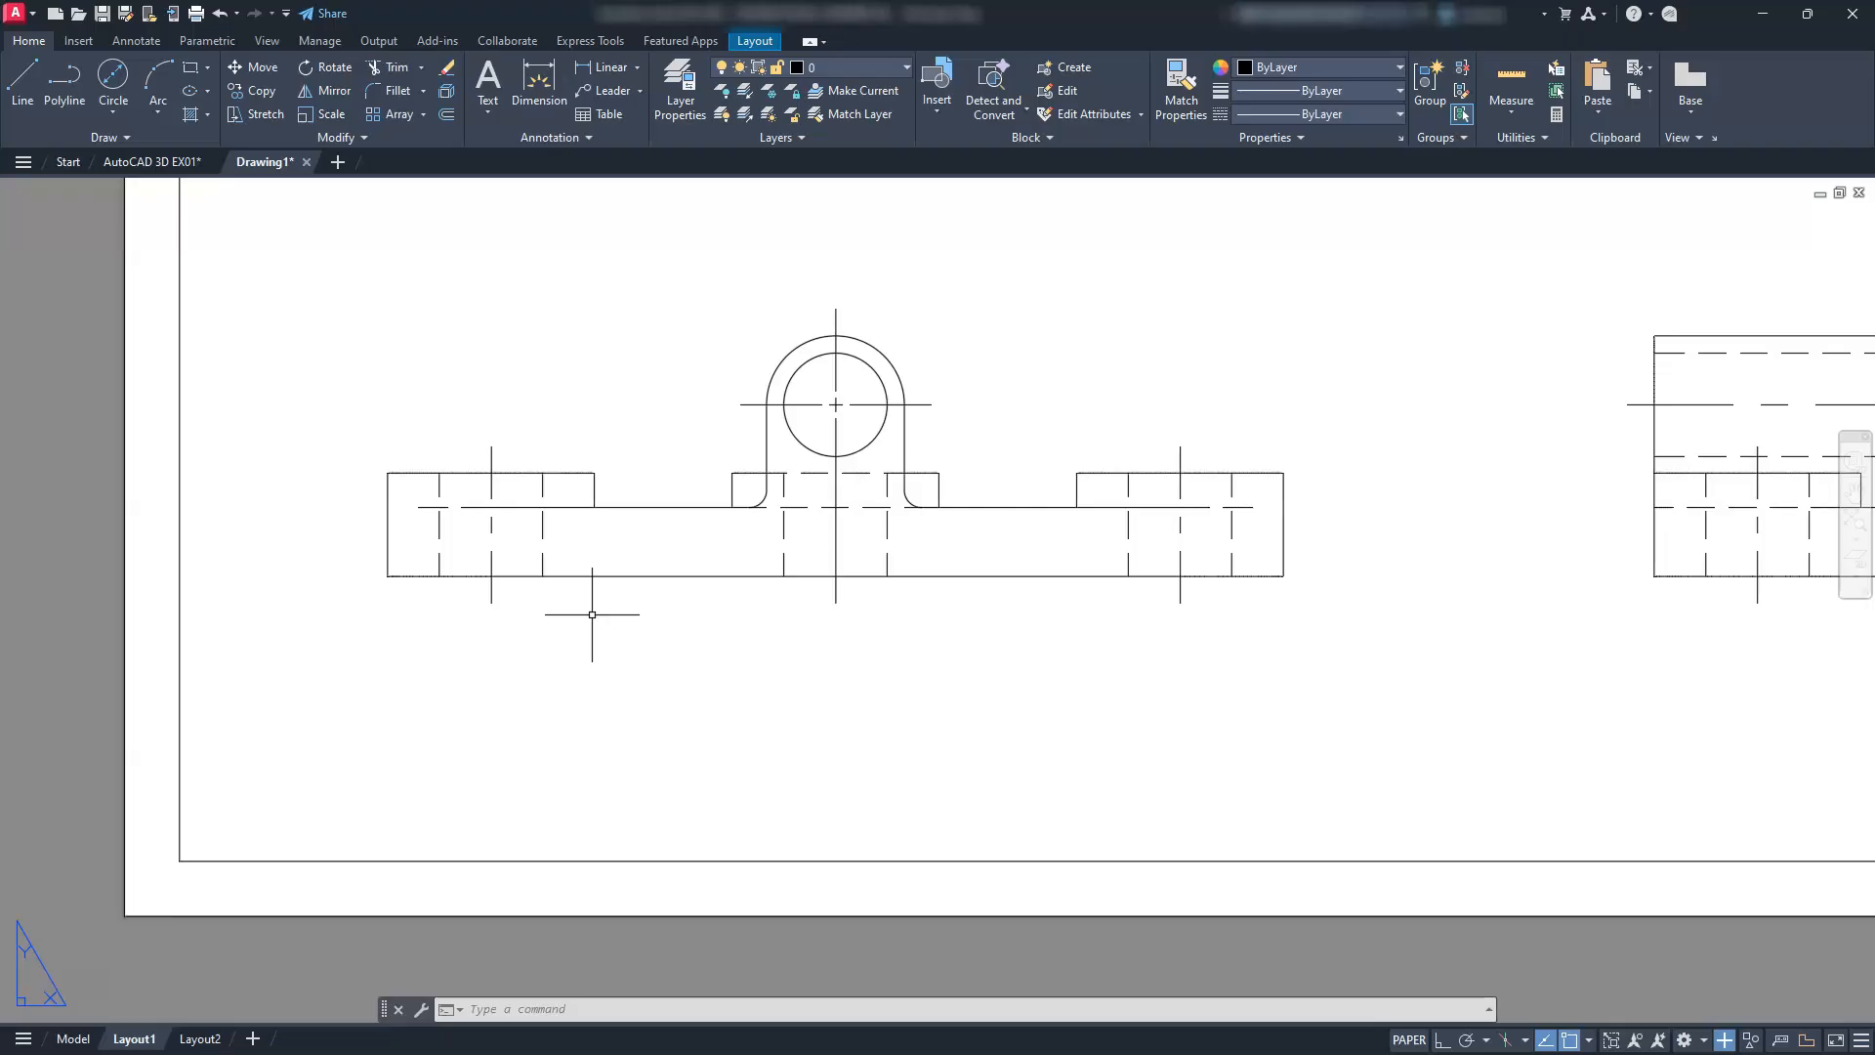
Modify the Standard dimension style to display alternate units below the primary value, with multiplier 10/254 and leading zeros suppressed
key("Return")
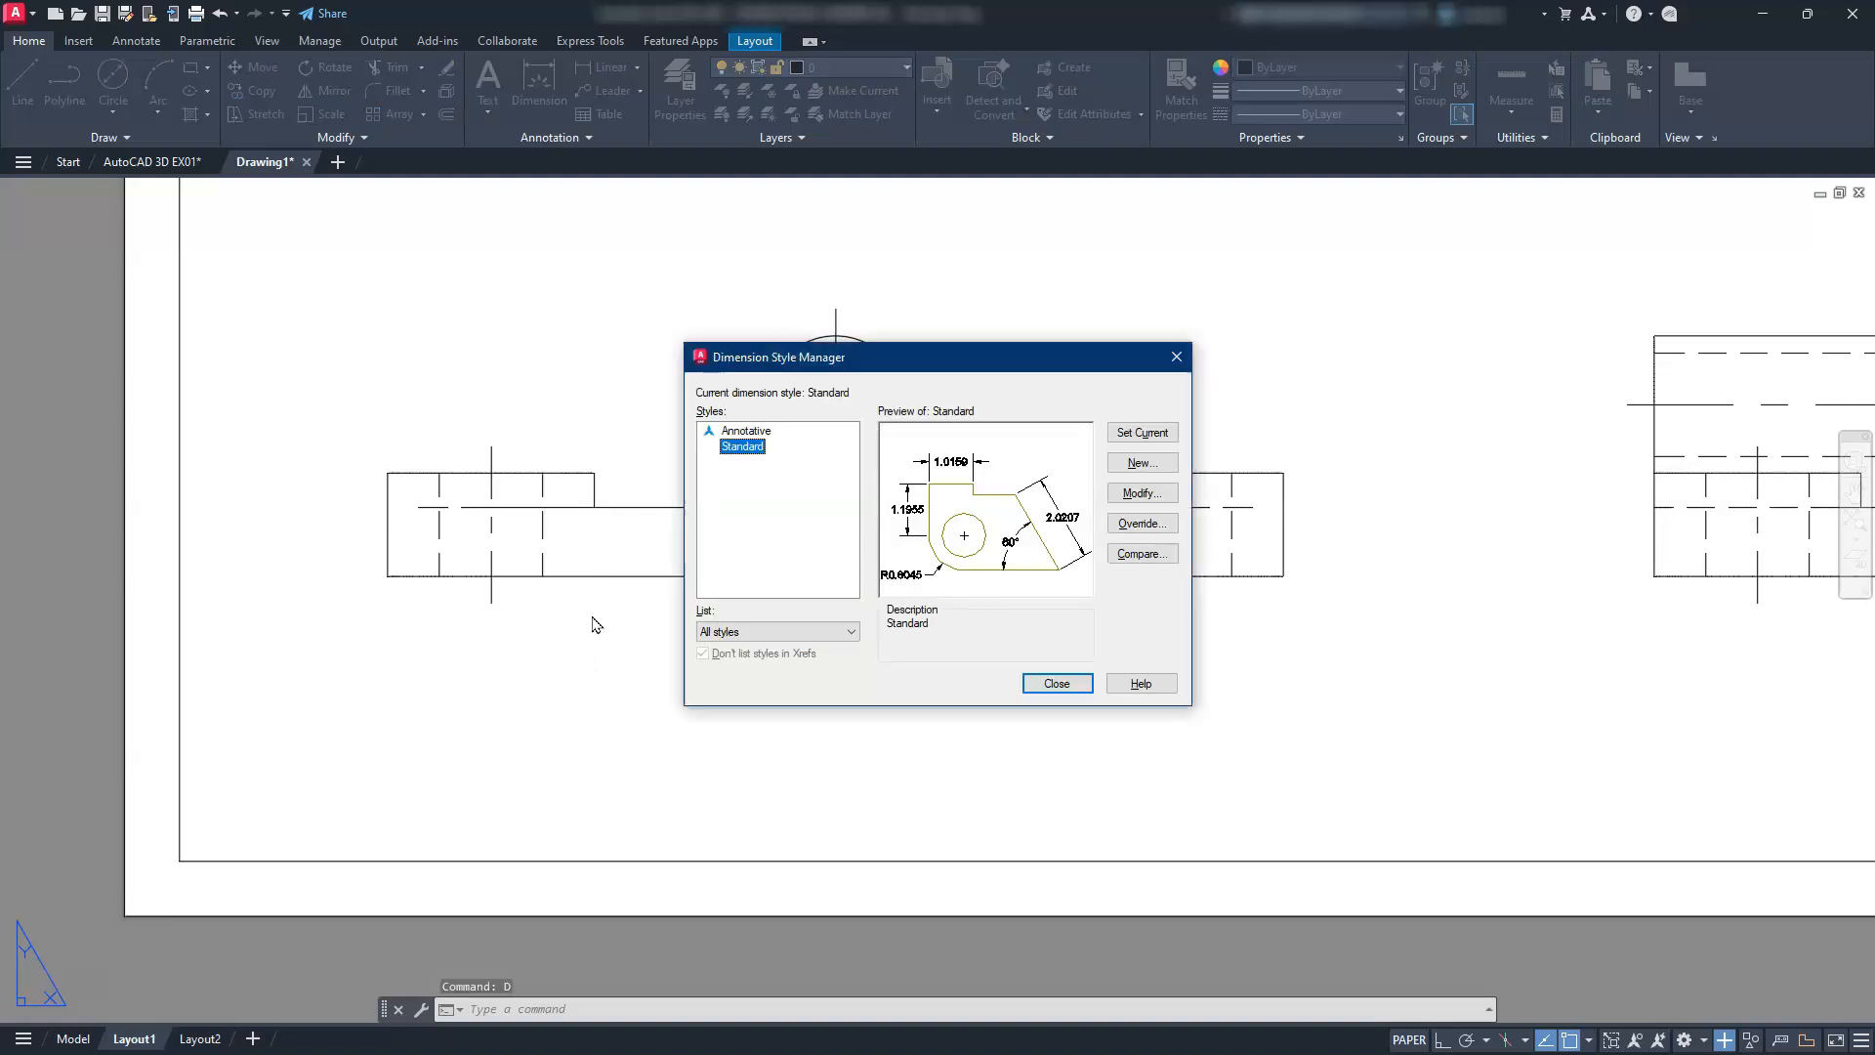
left_click(1143, 495)
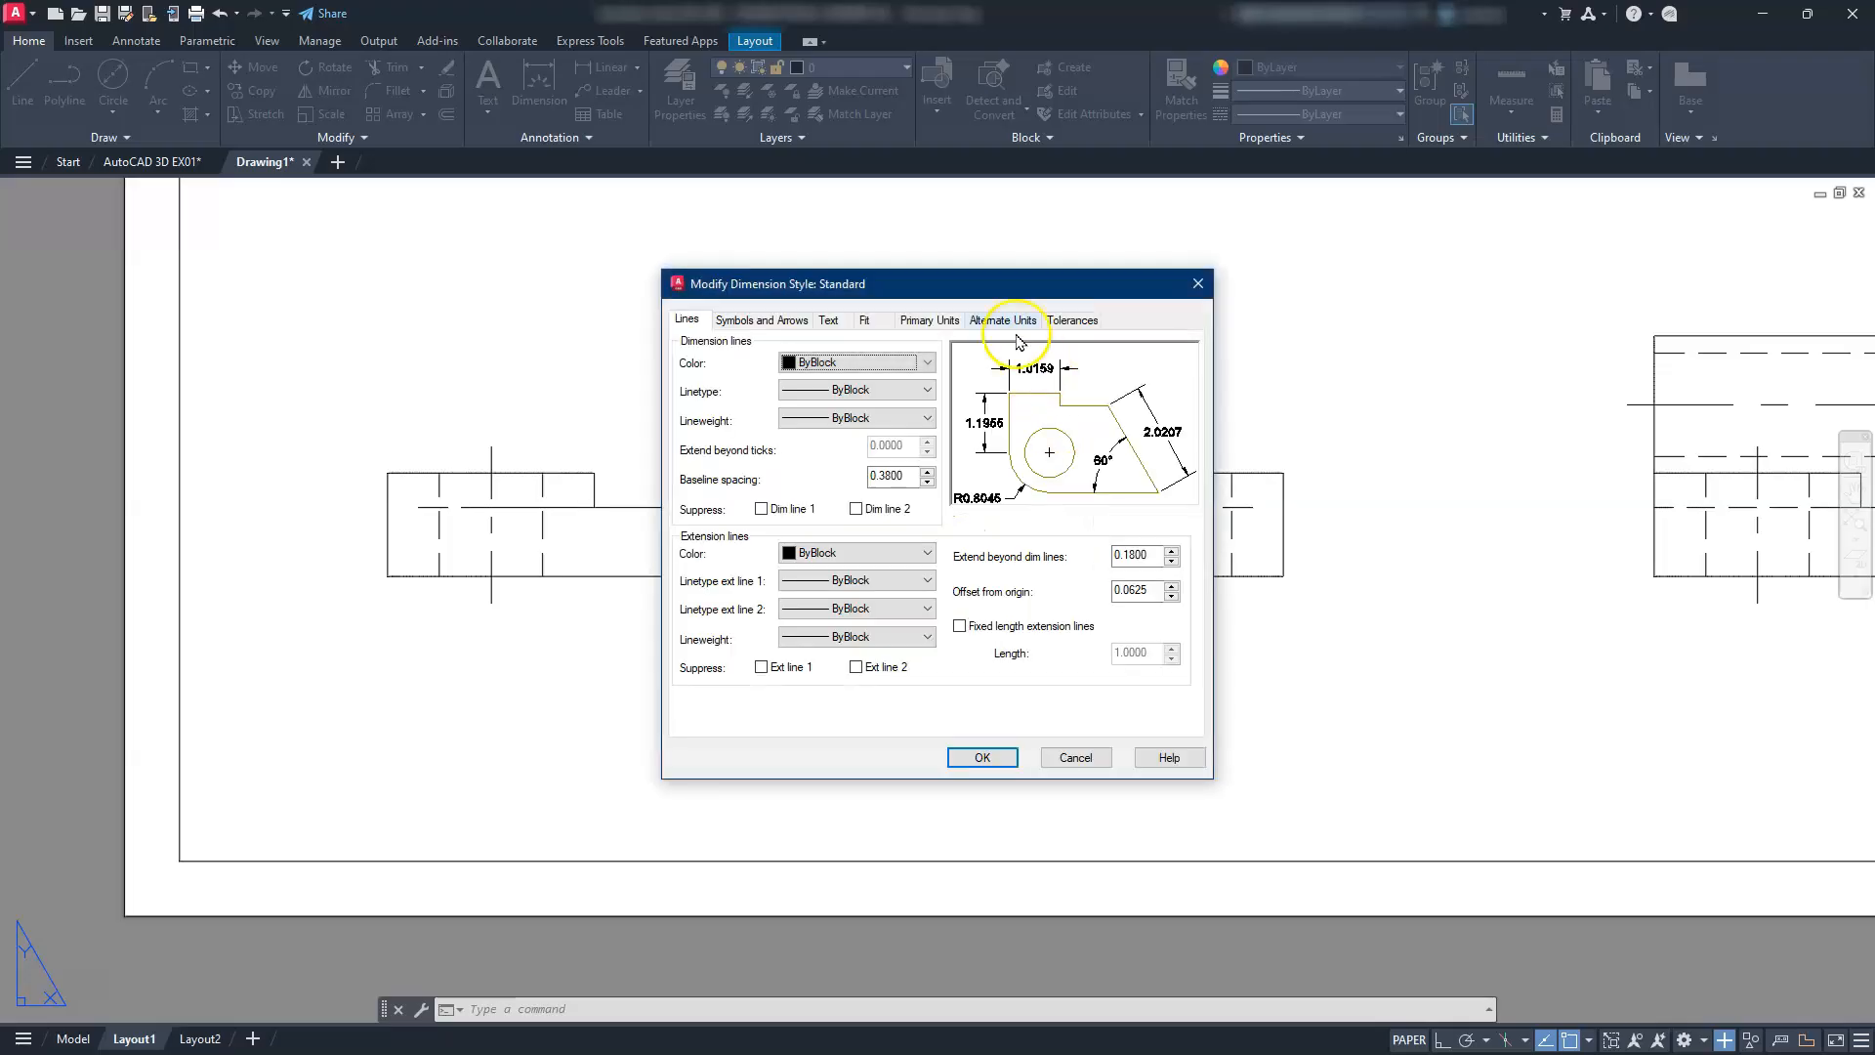
left_click(1003, 320)
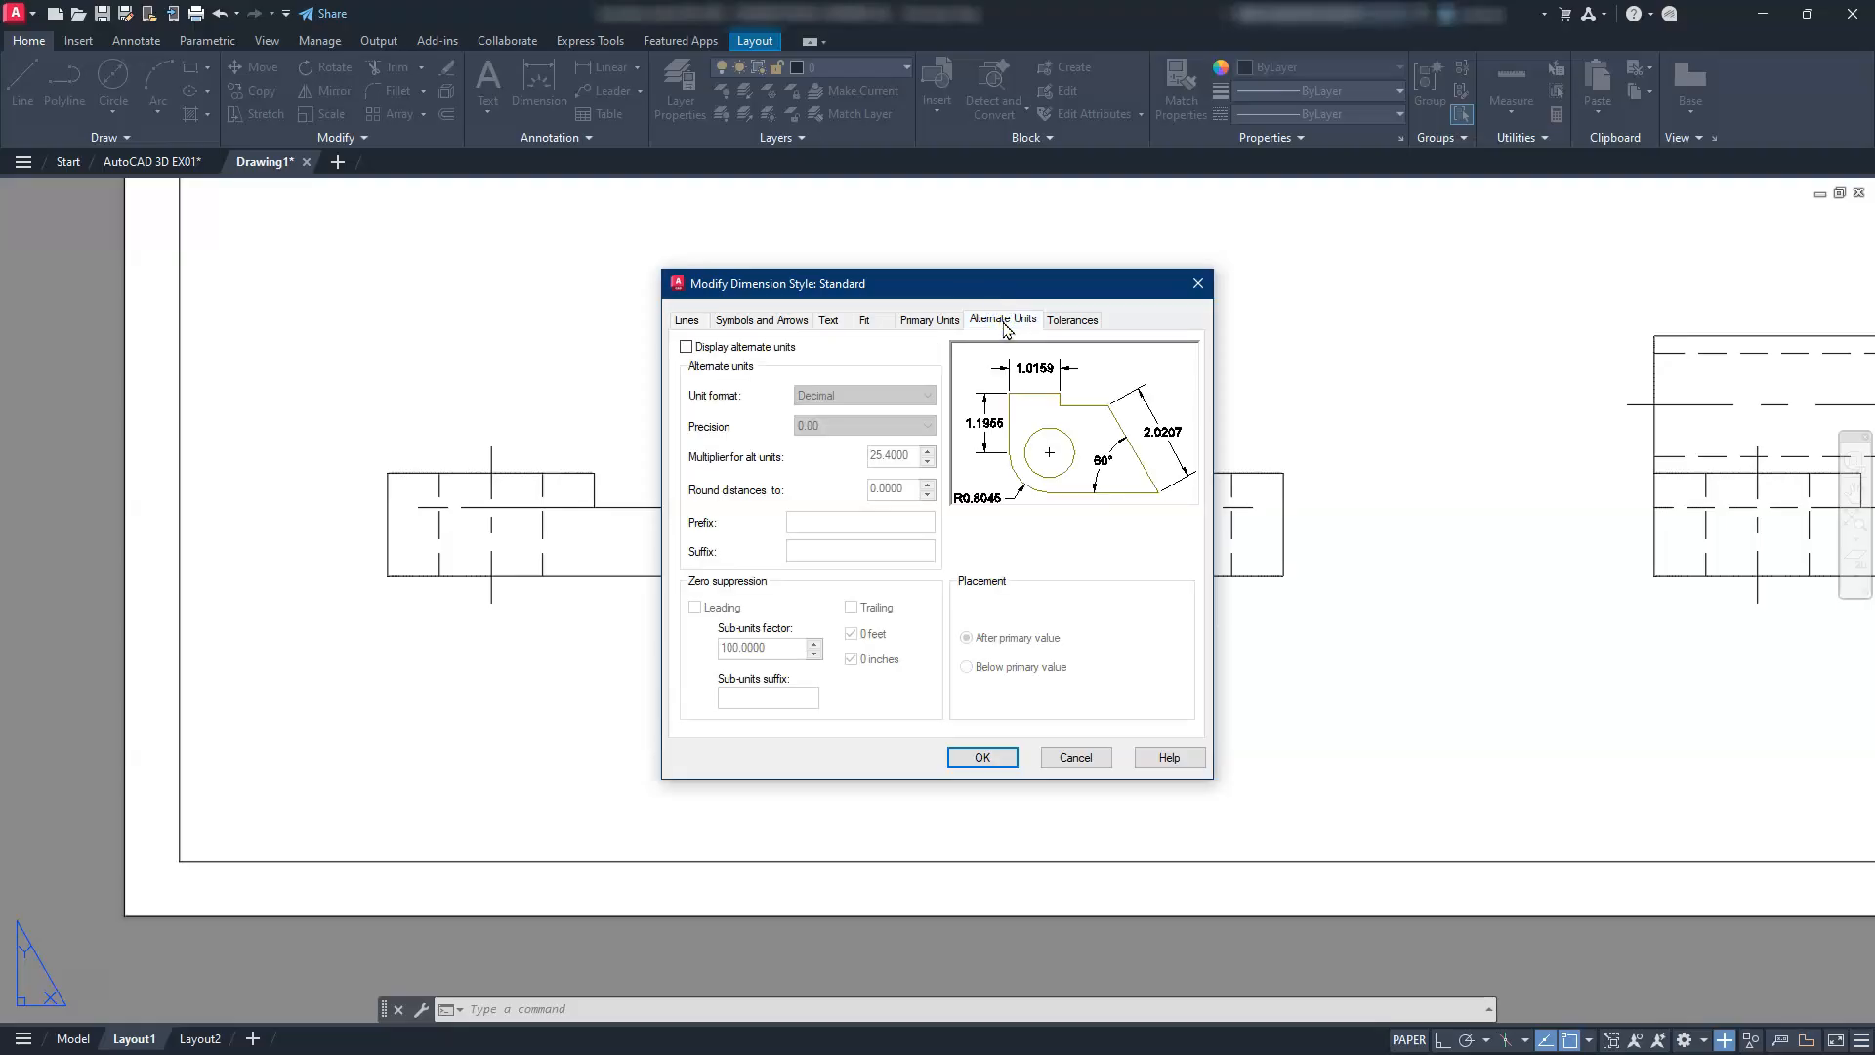
left_click(686, 348)
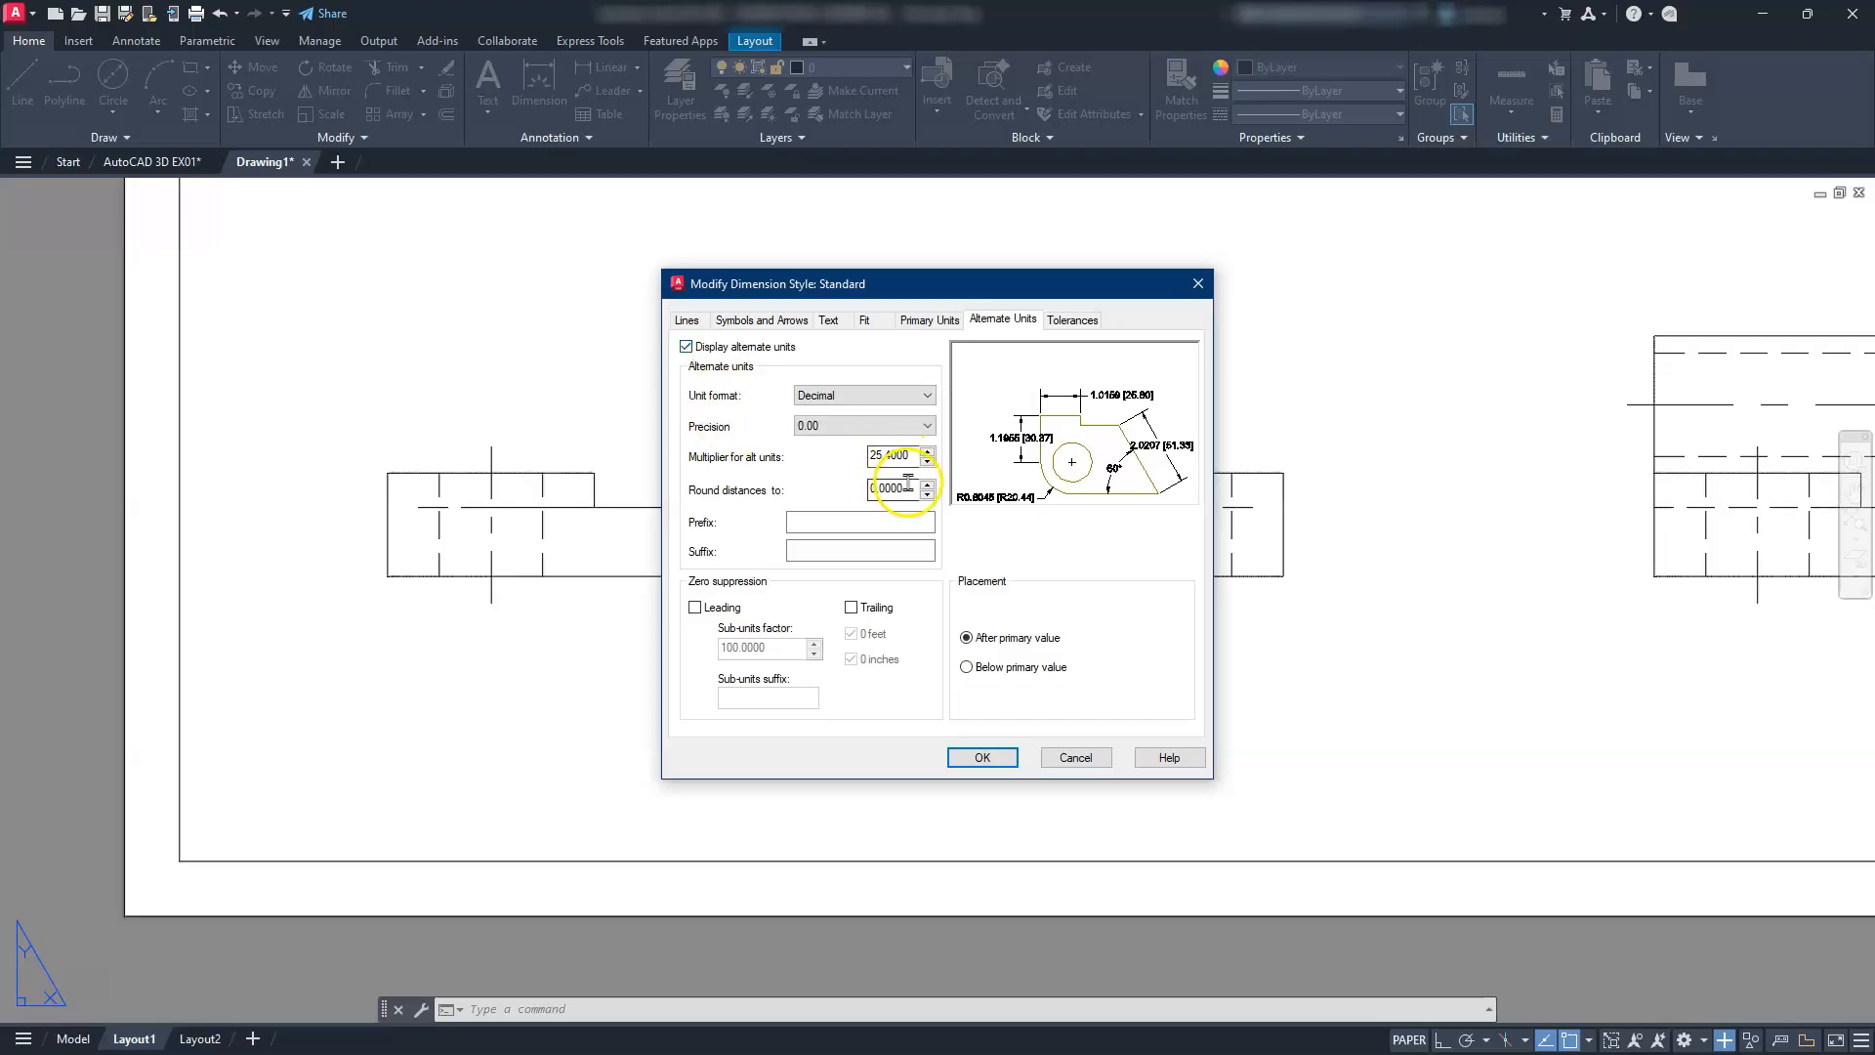
left_click(966, 668)
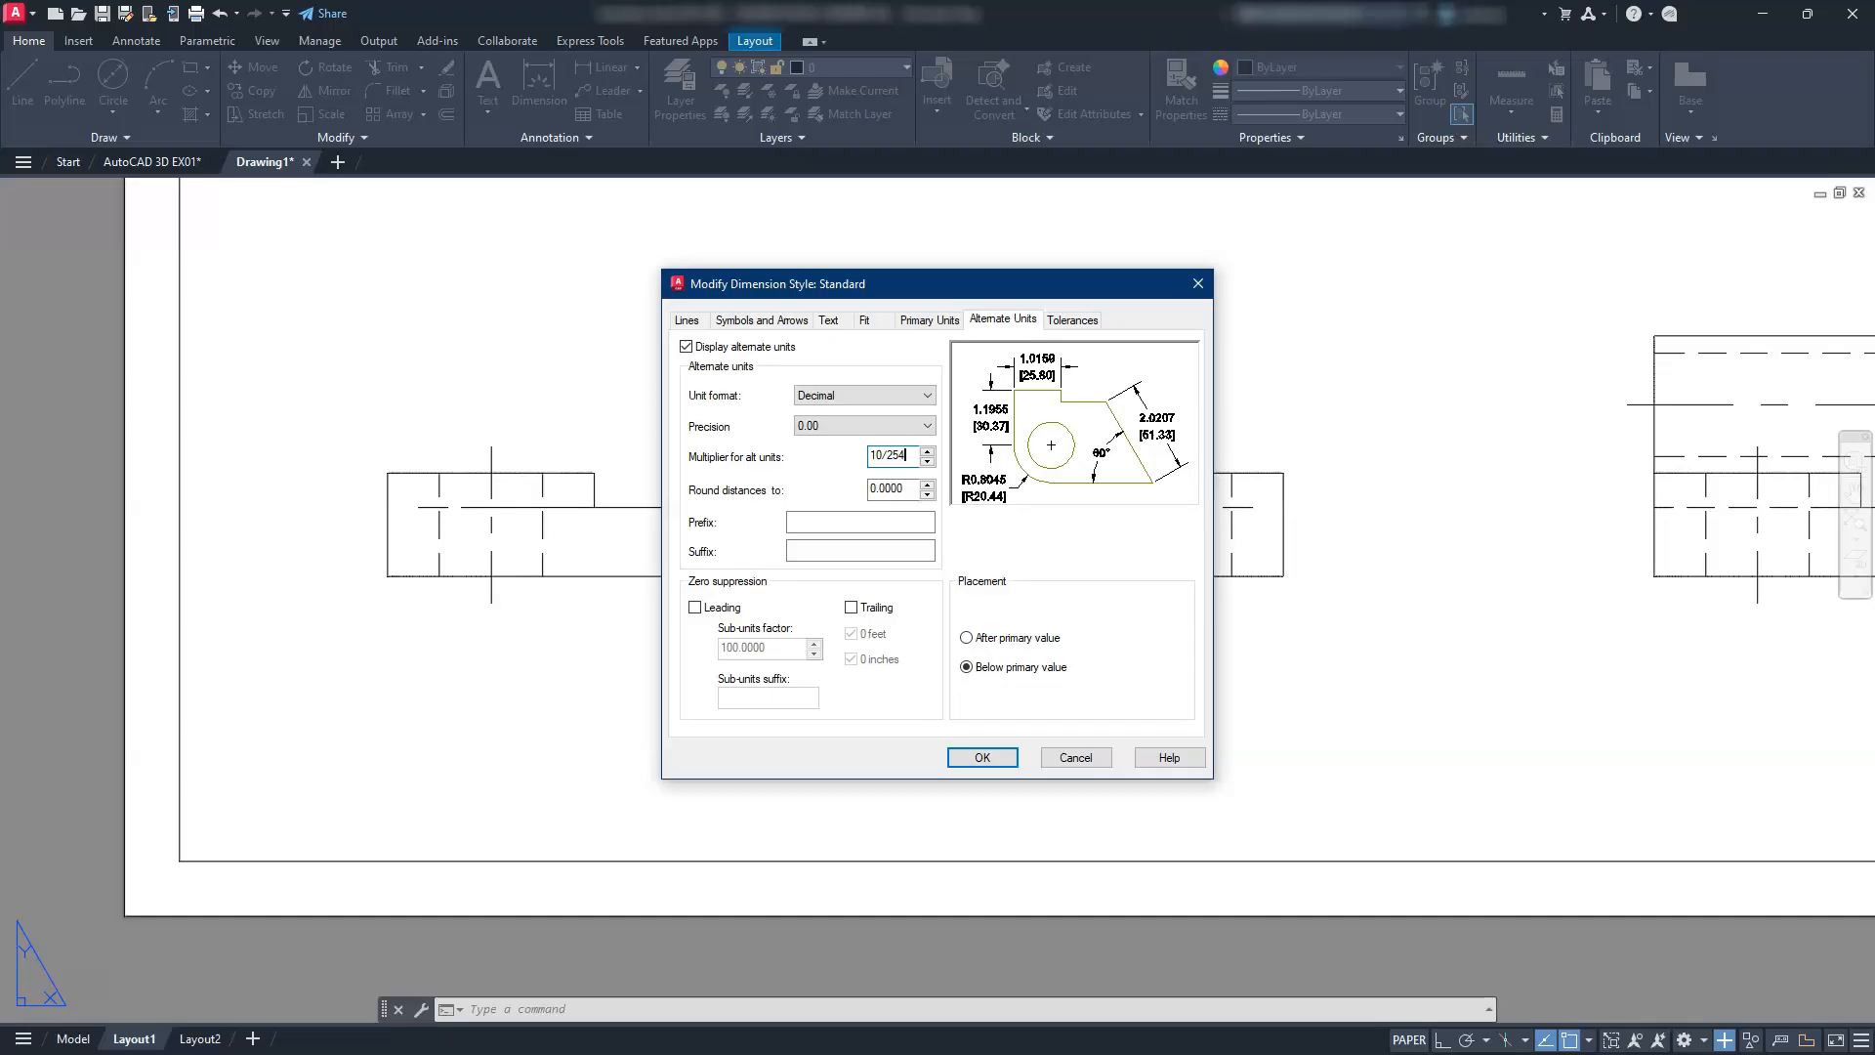
left_click(929, 319)
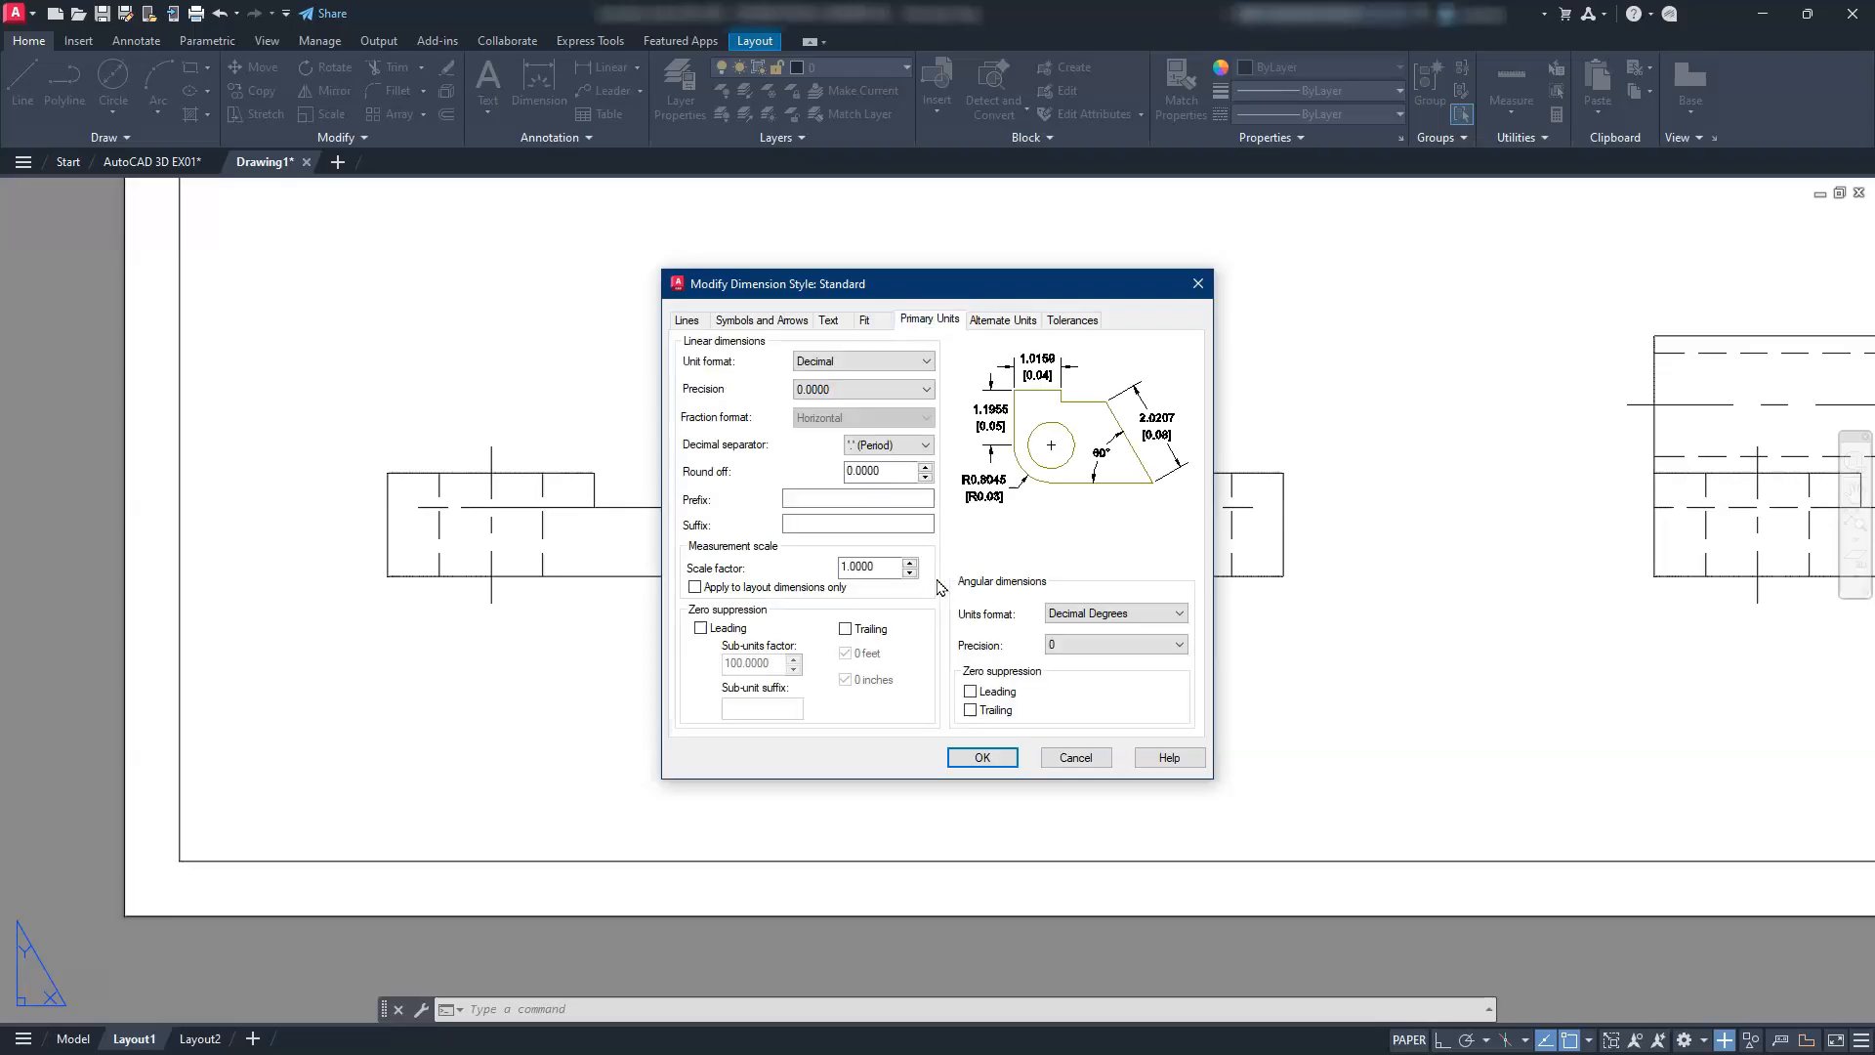
left_click(1001, 320)
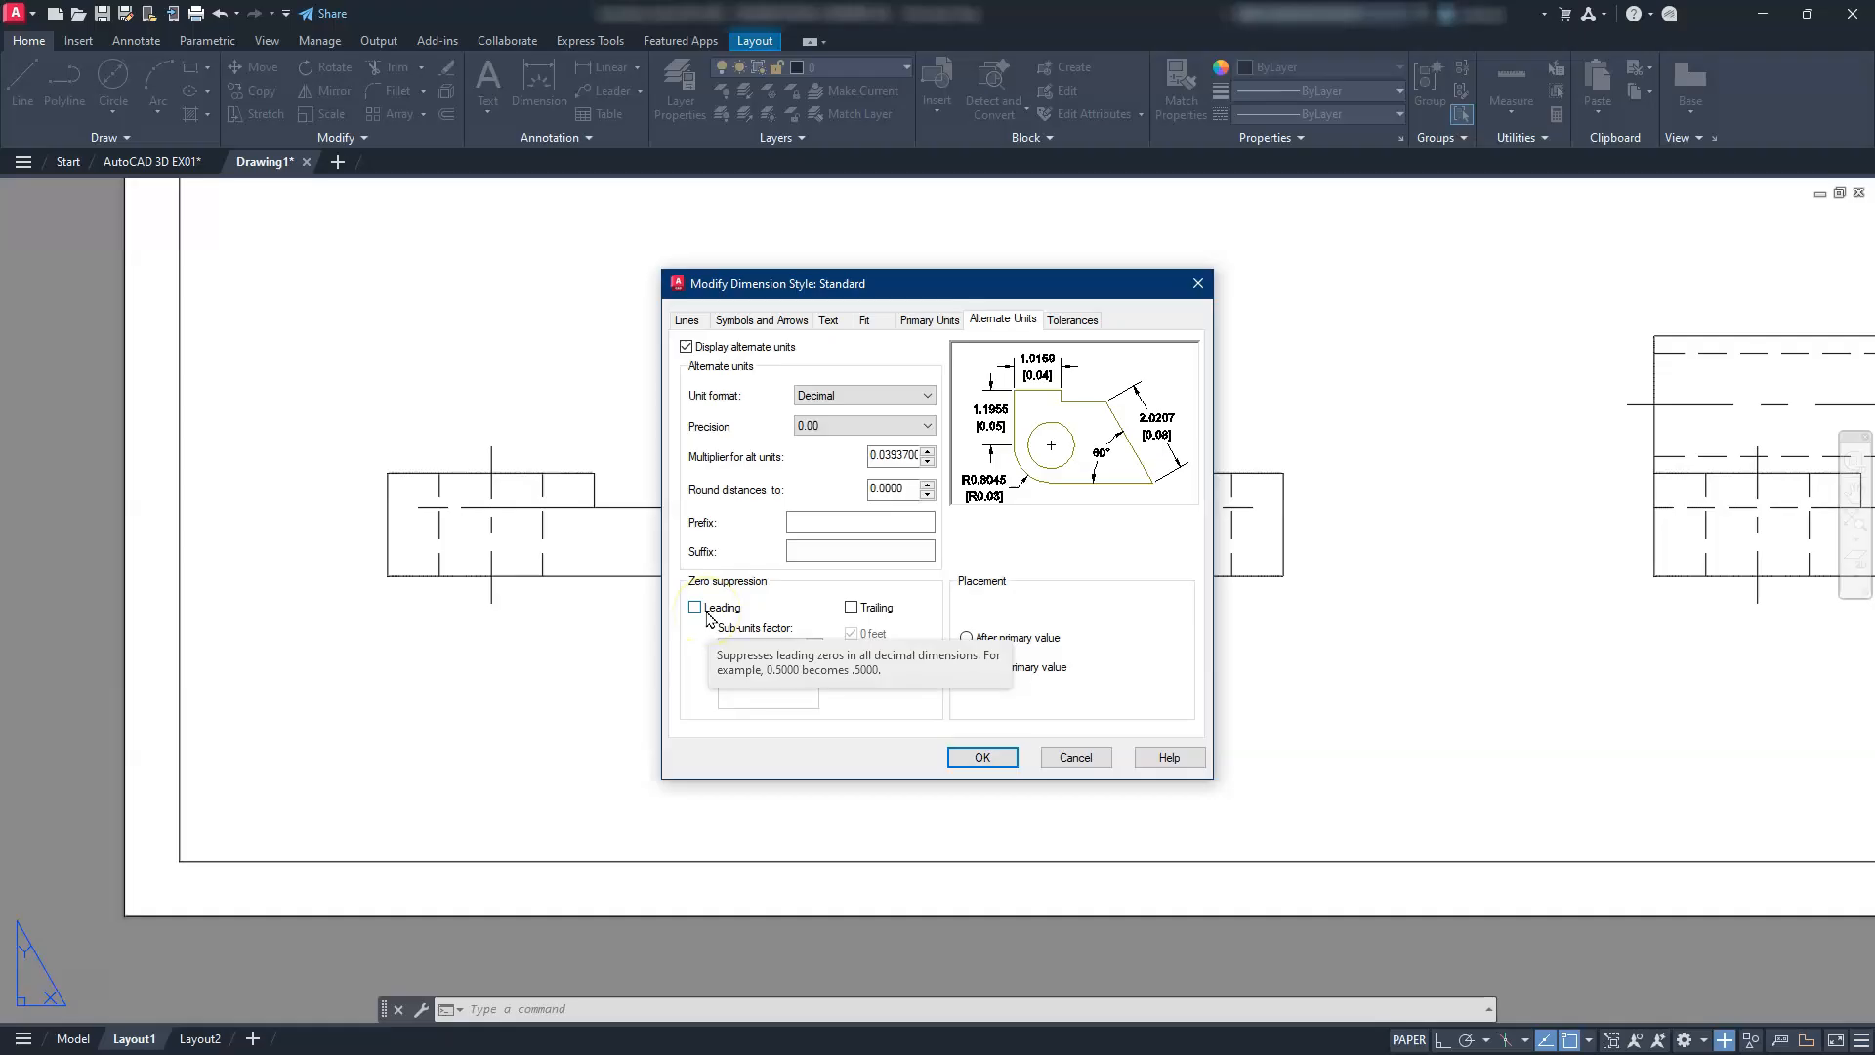
left_click(696, 608)
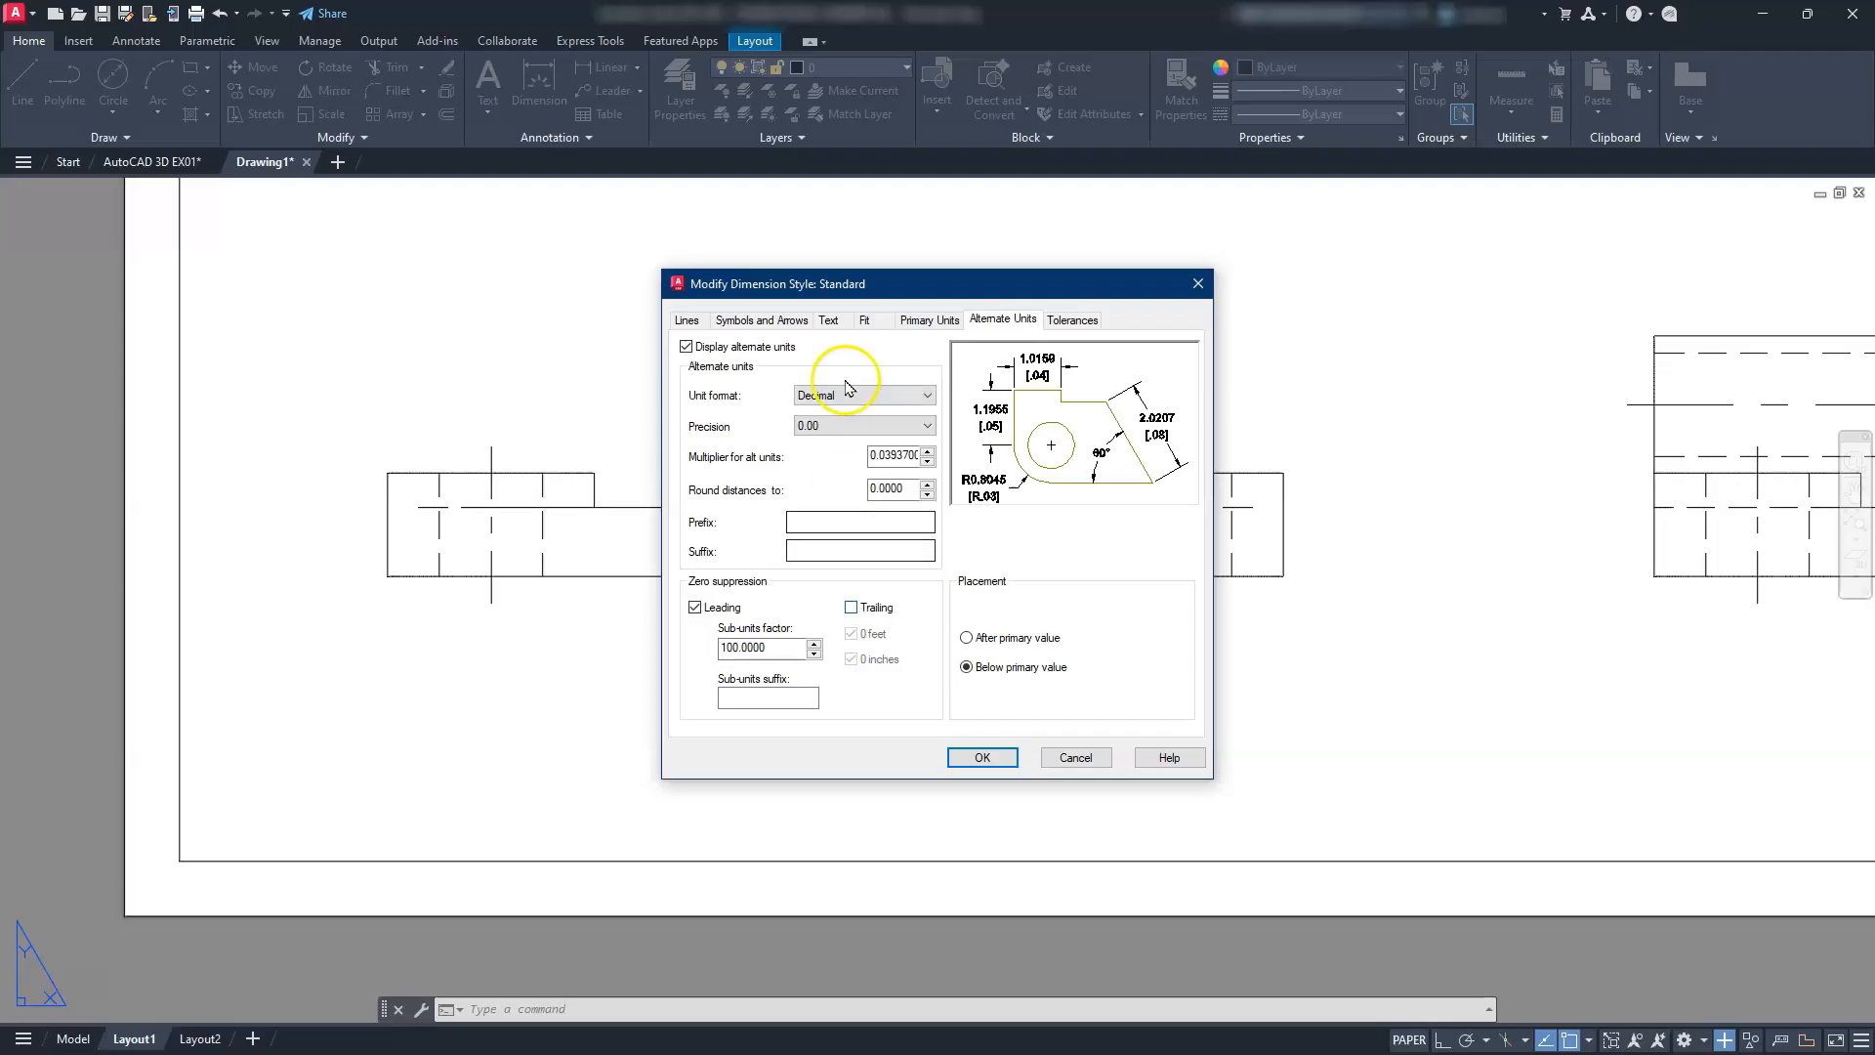
Suppress leading and trailing zeros for the Standard style's primary linear dimensions
left_click(925, 320)
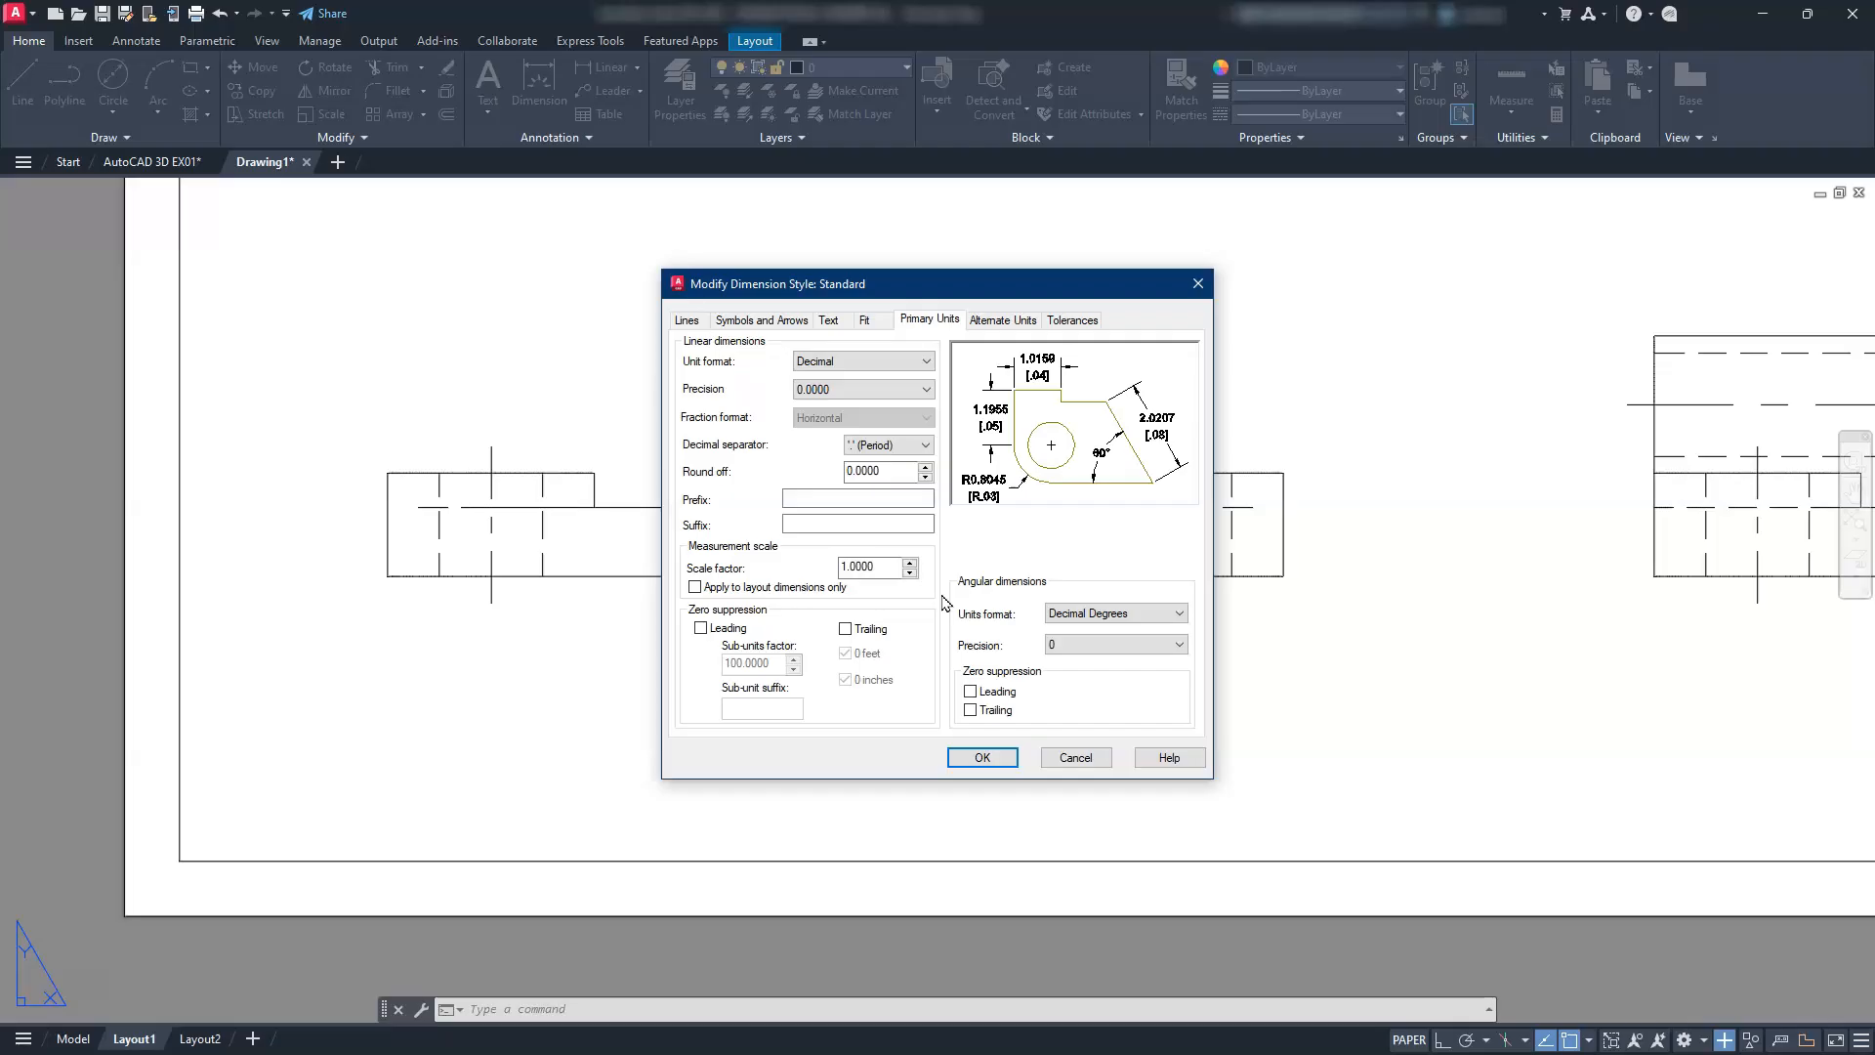
left_click(701, 629)
left_click(844, 631)
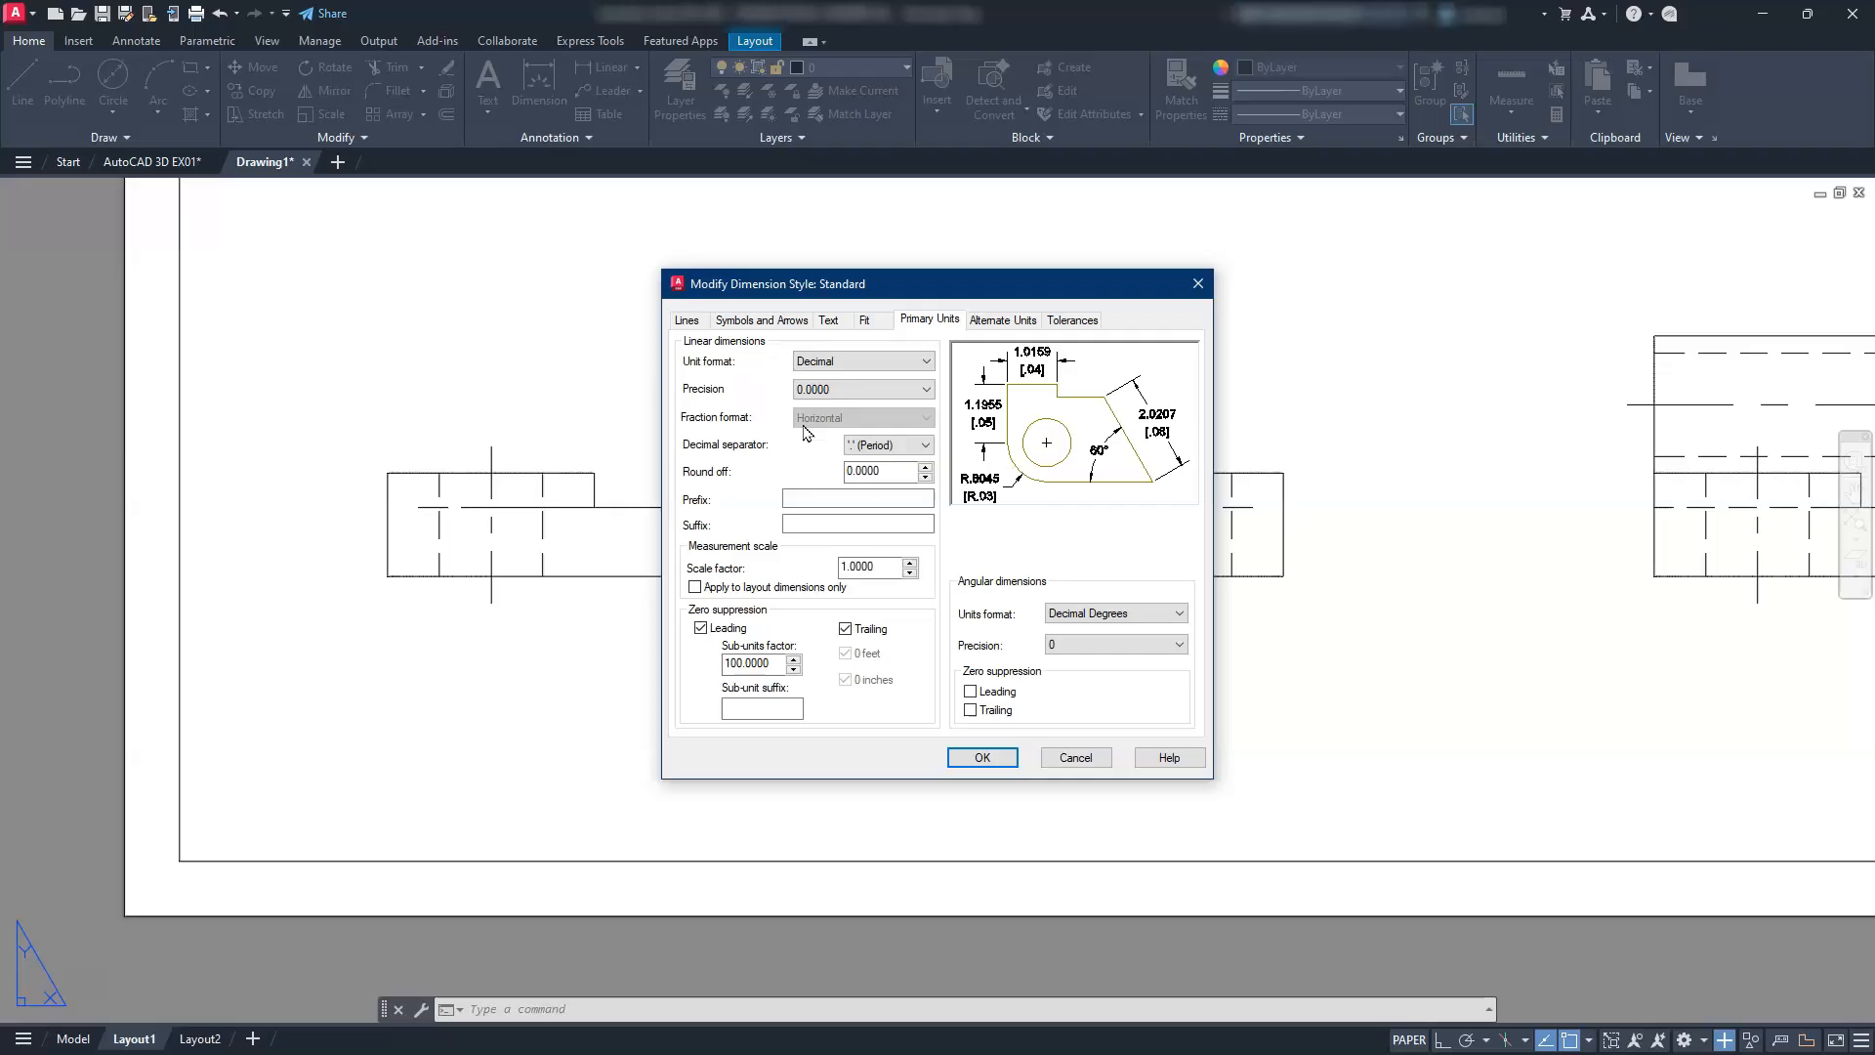
Set the dimension text height to 0.125 and the offset from the dimension line to 0.03, and save the Standard style
left_click(865, 322)
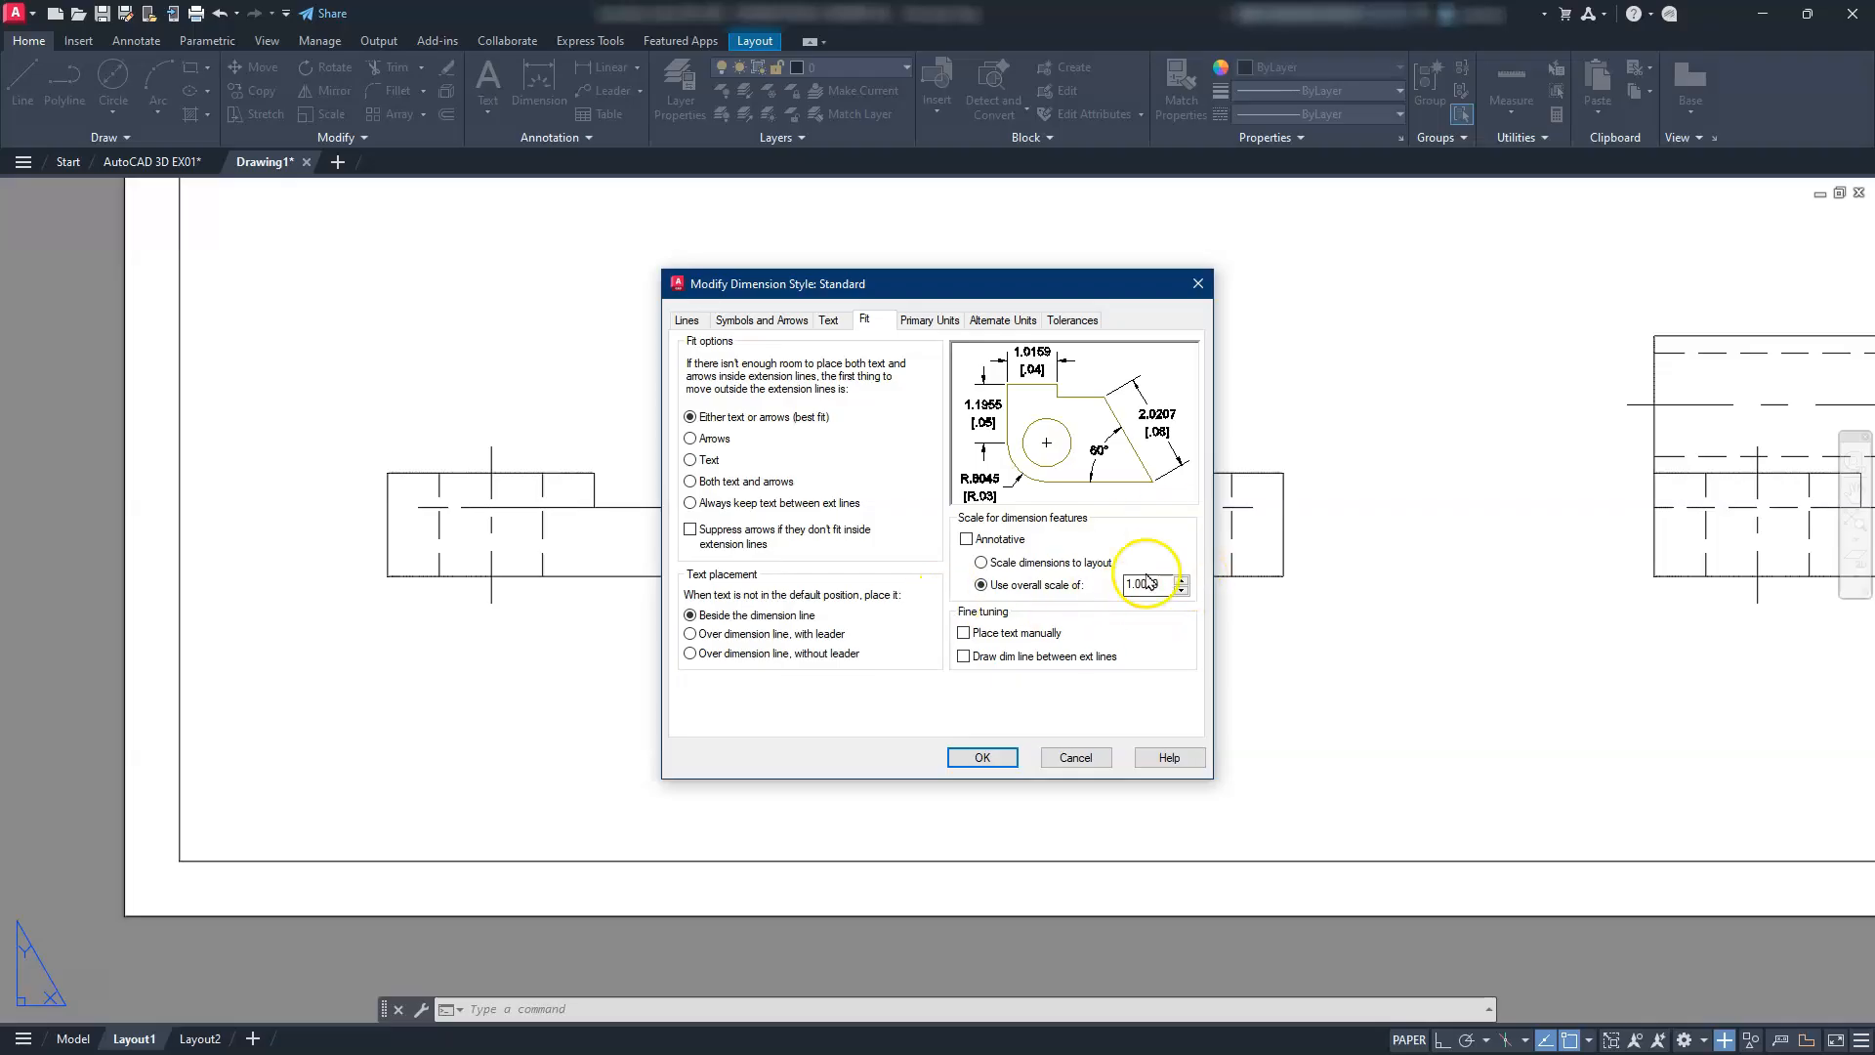
left_click(831, 322)
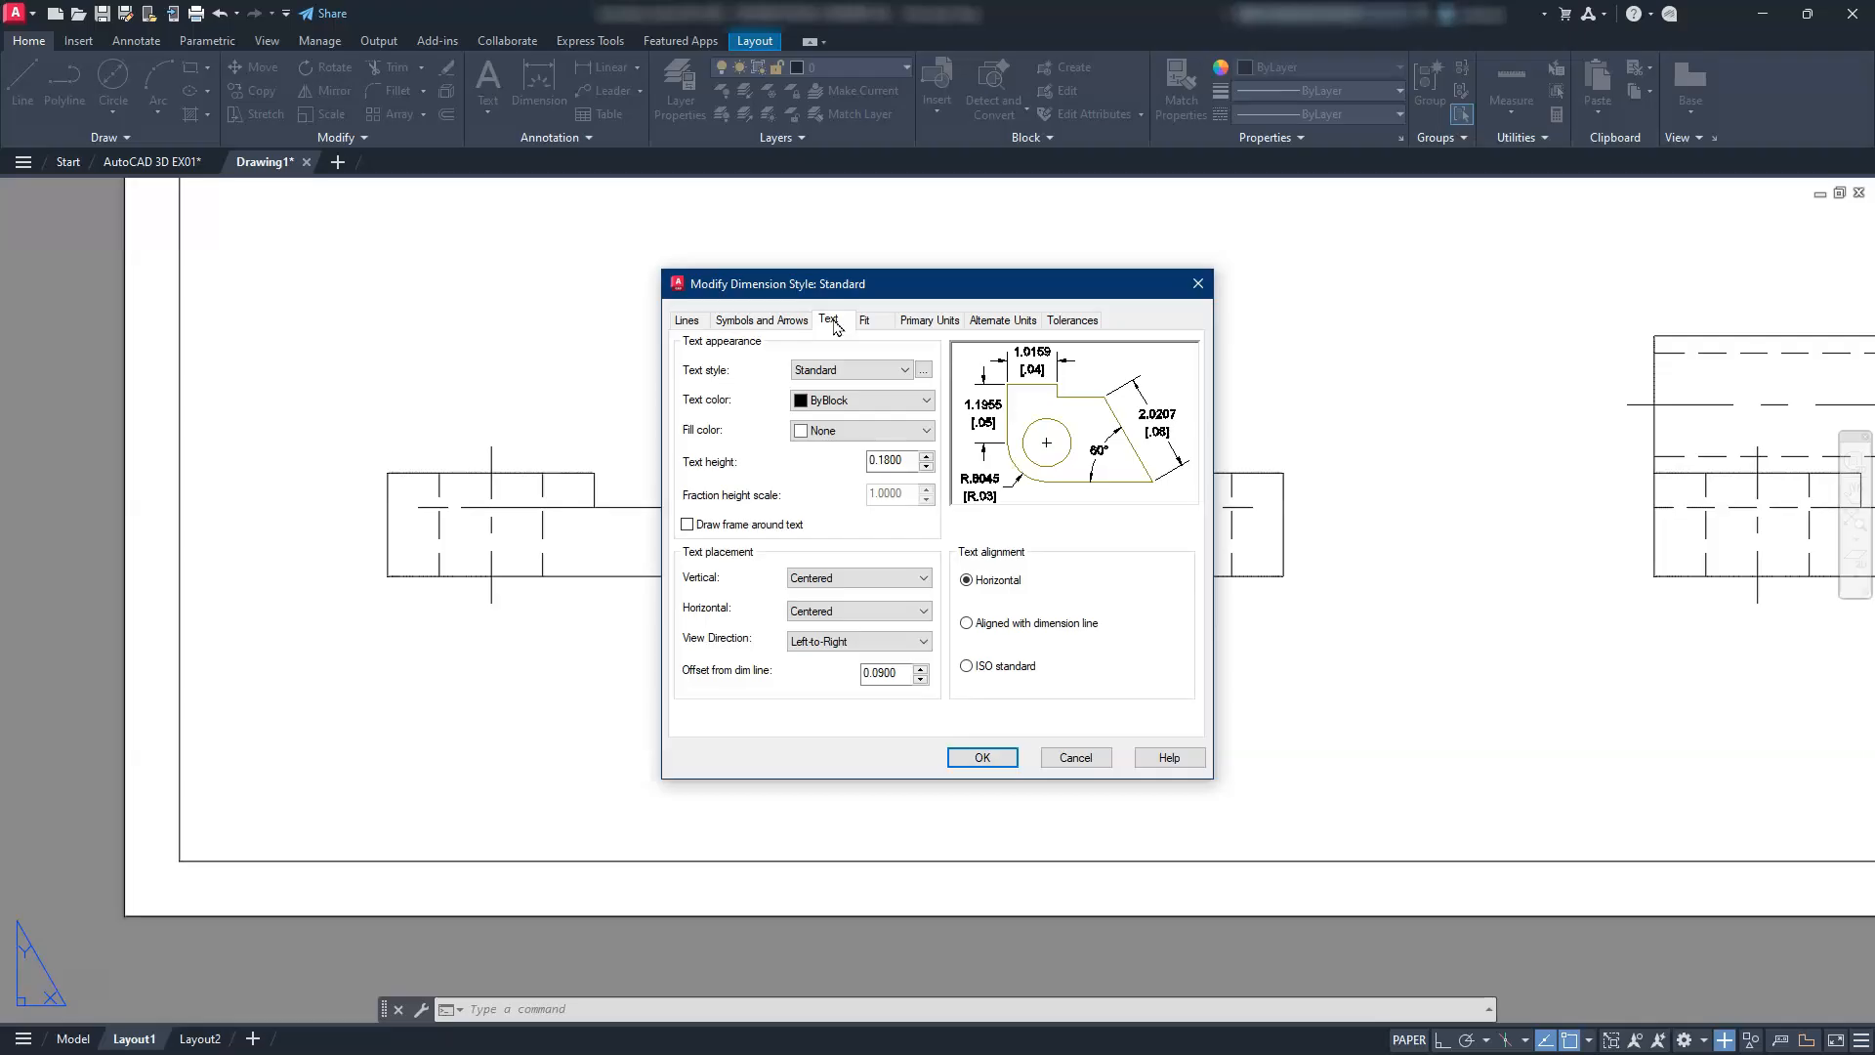
double_click(870, 463)
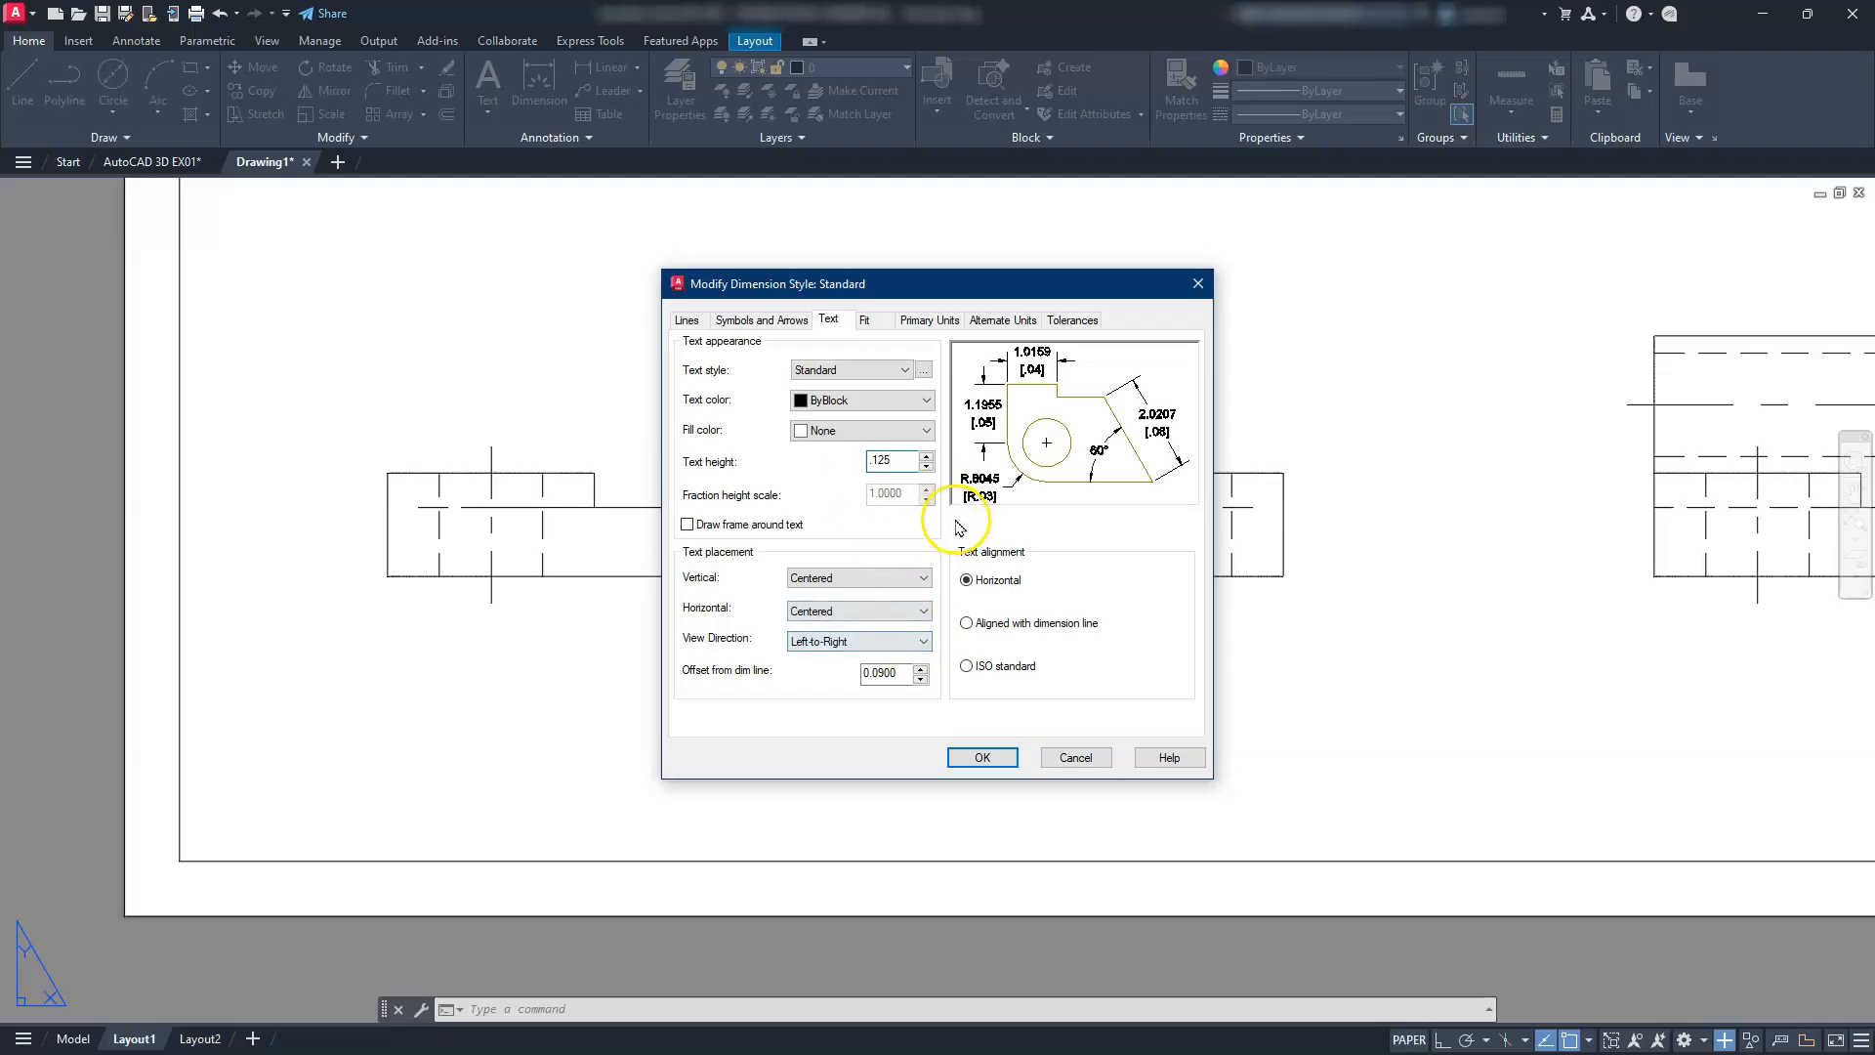
left_click(911, 674)
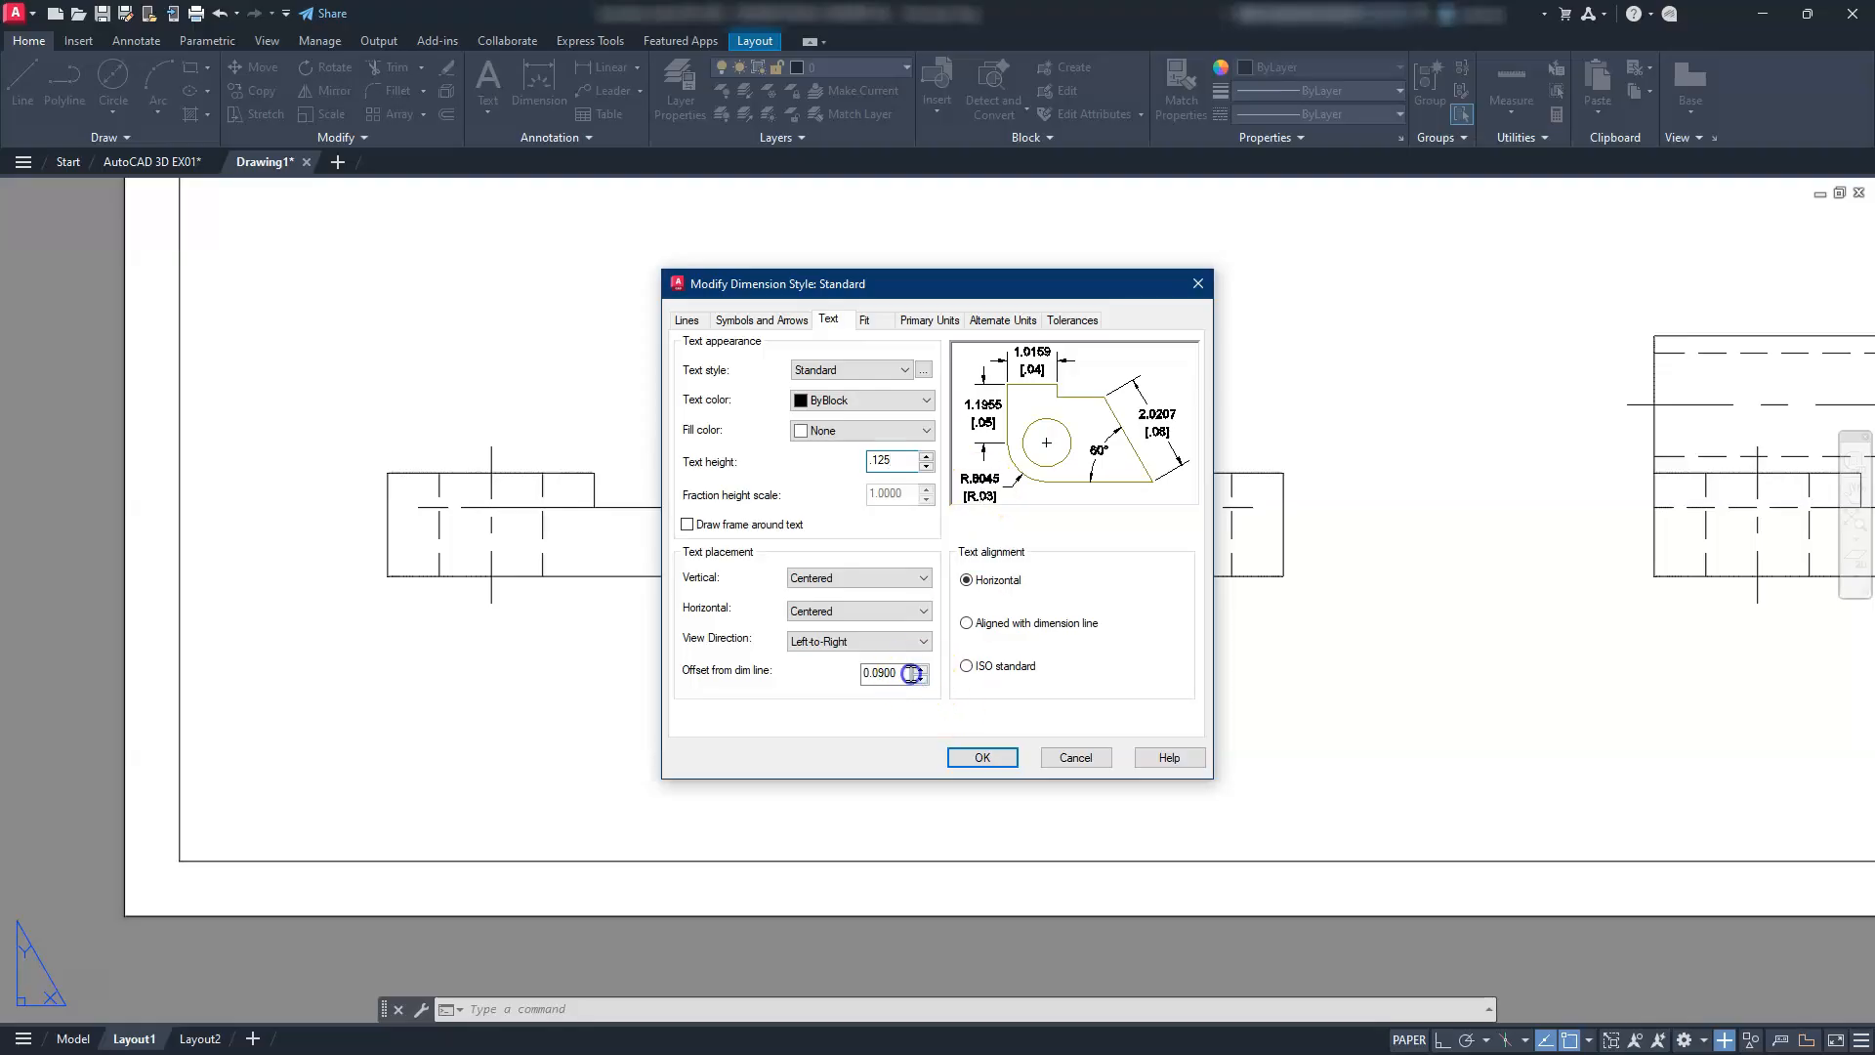
left_click_drag(902, 672, 864, 672)
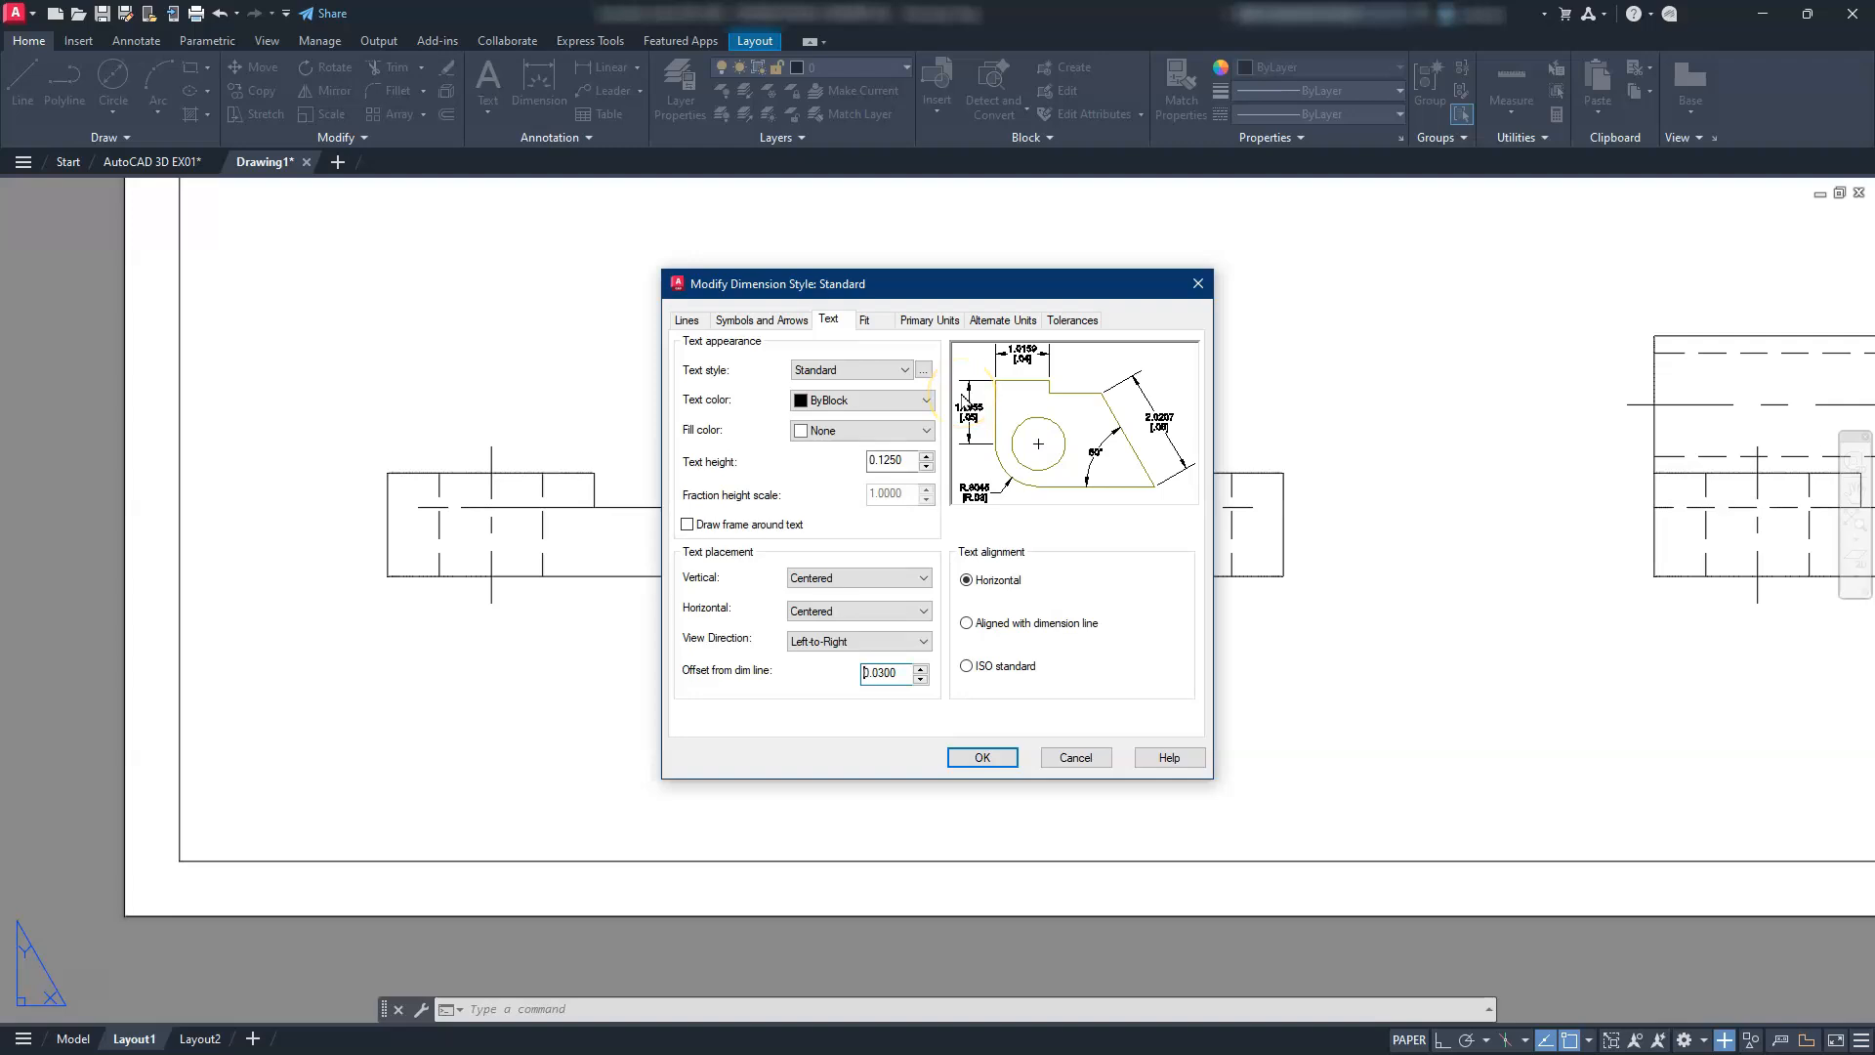
left_click(796, 335)
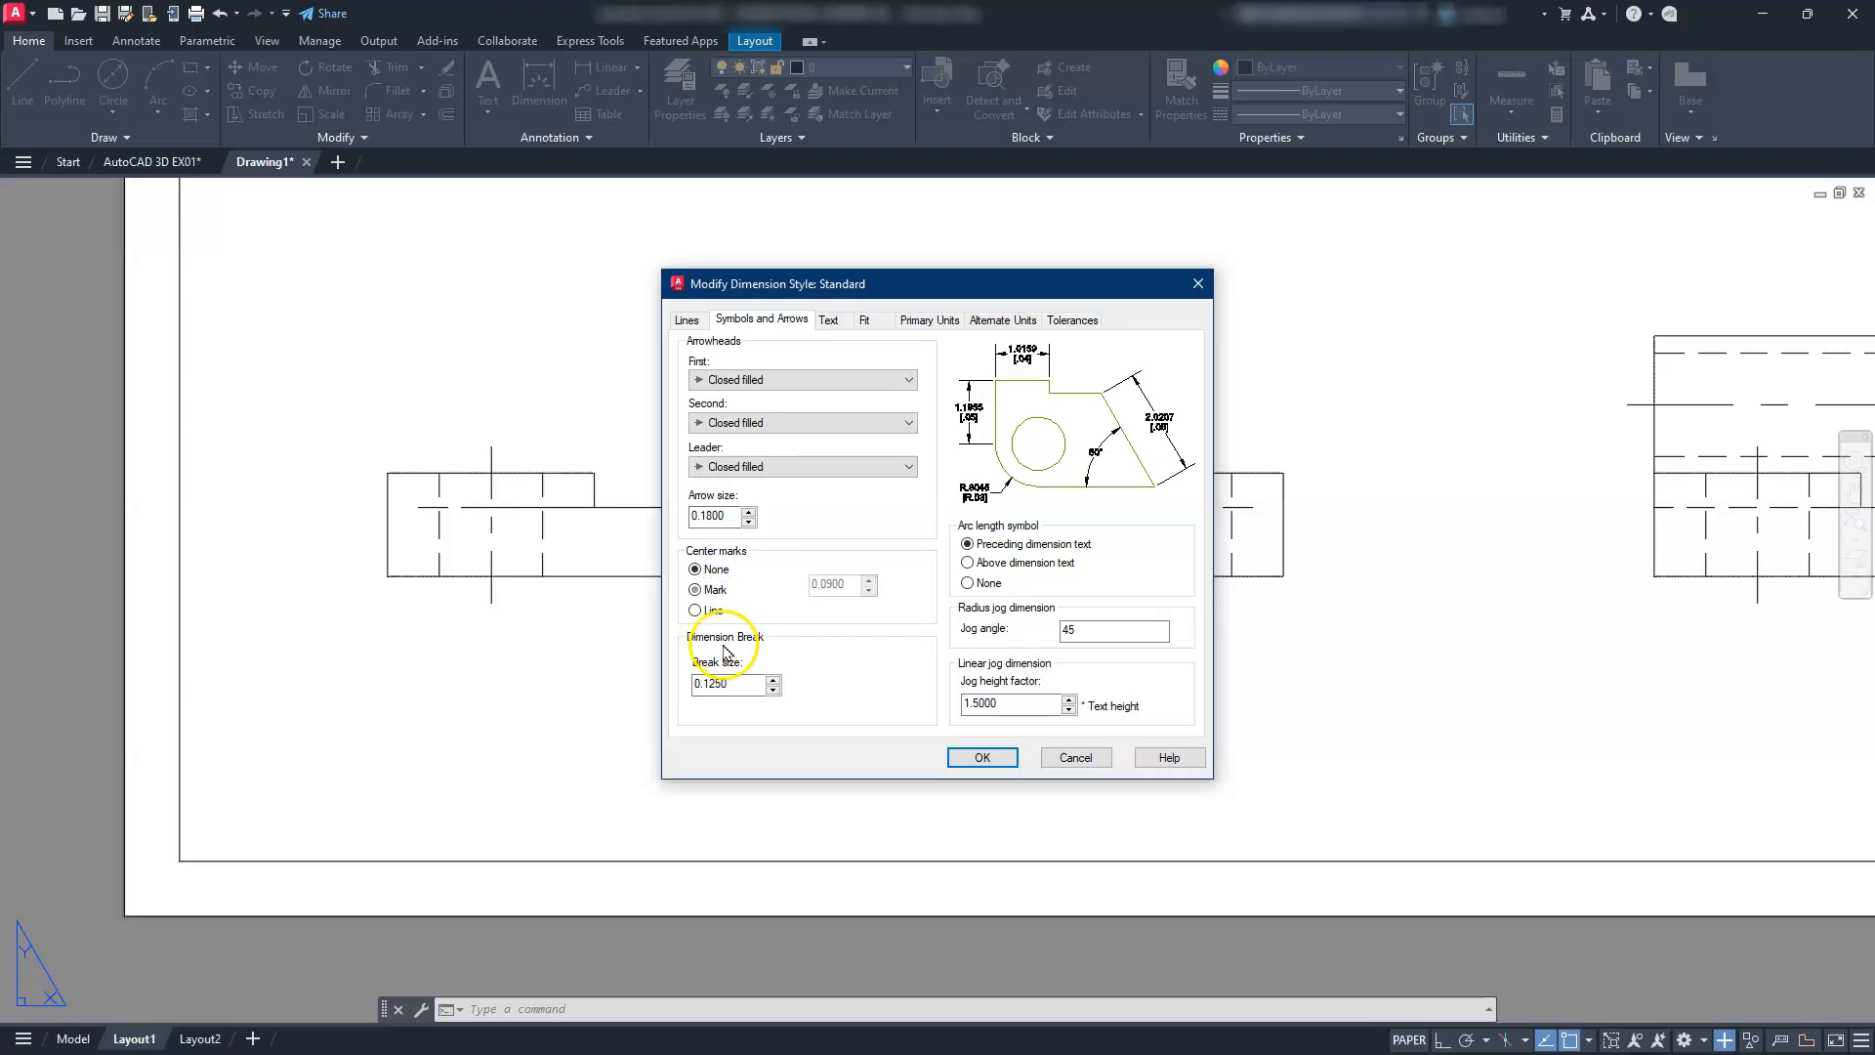
left_click(688, 322)
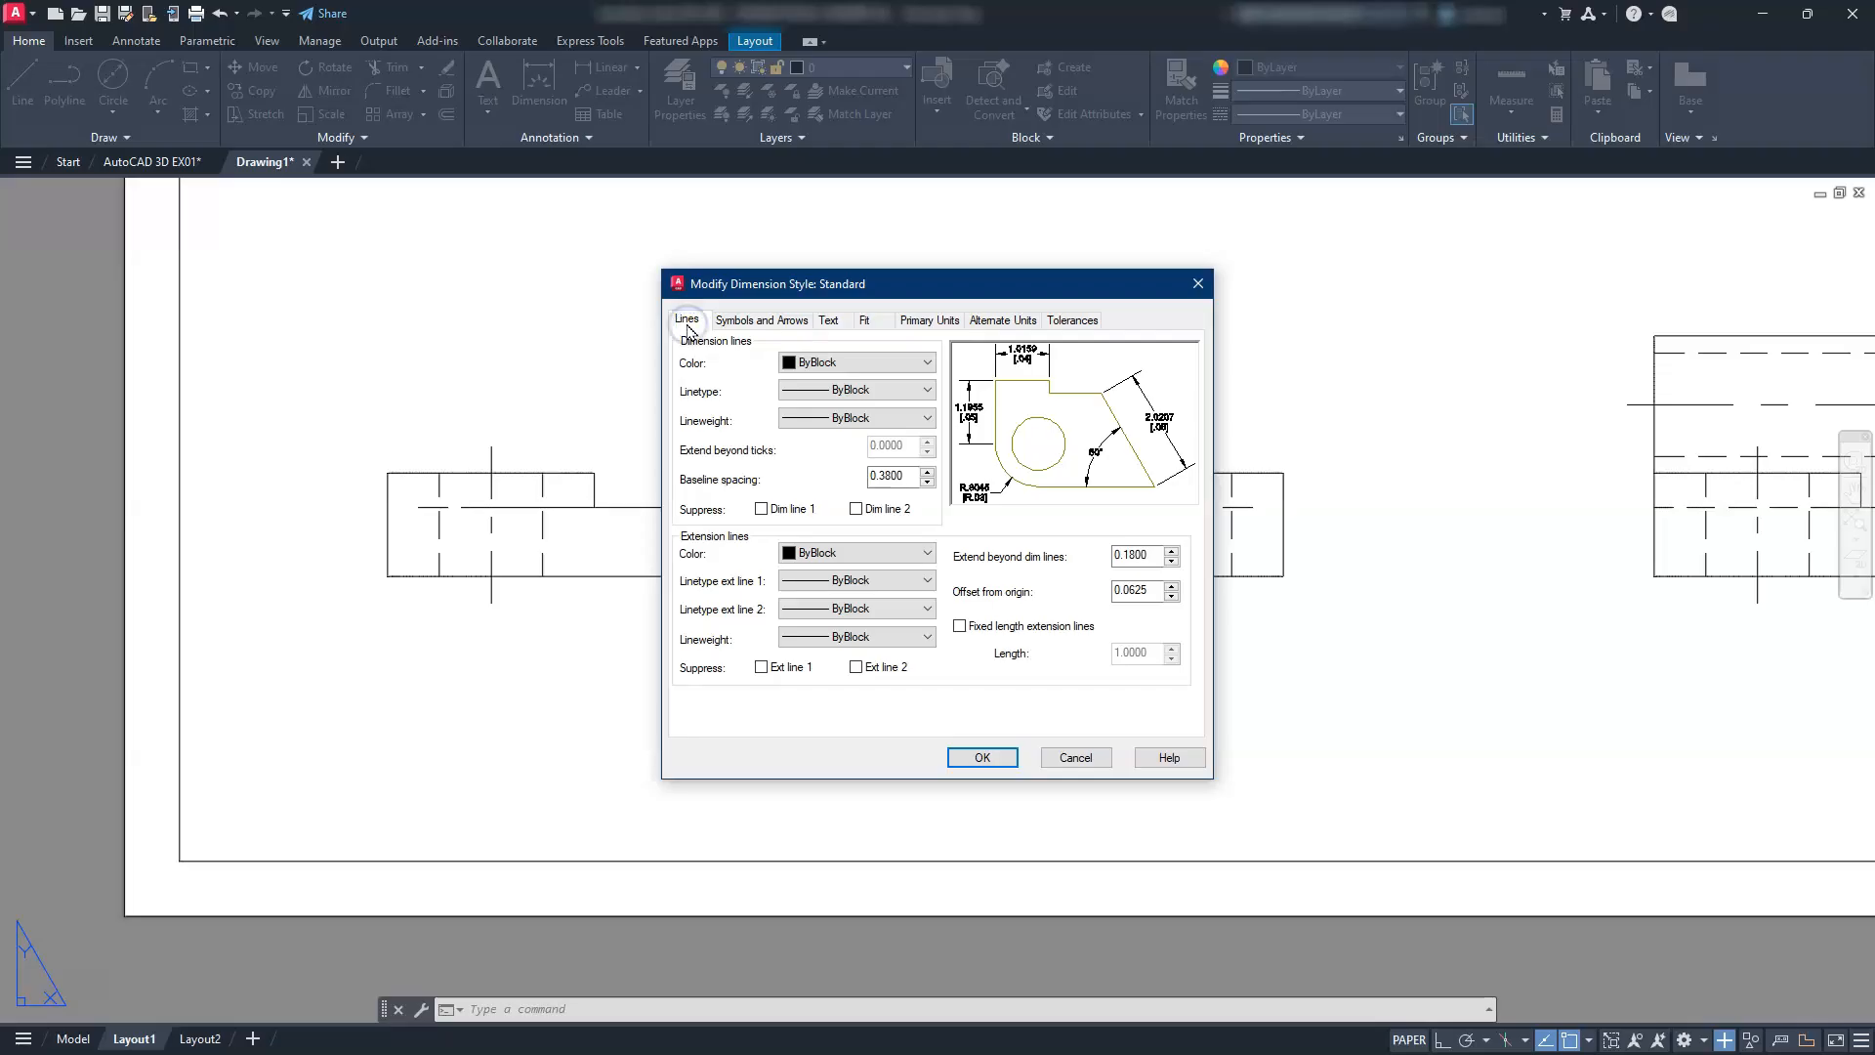
left_click(979, 758)
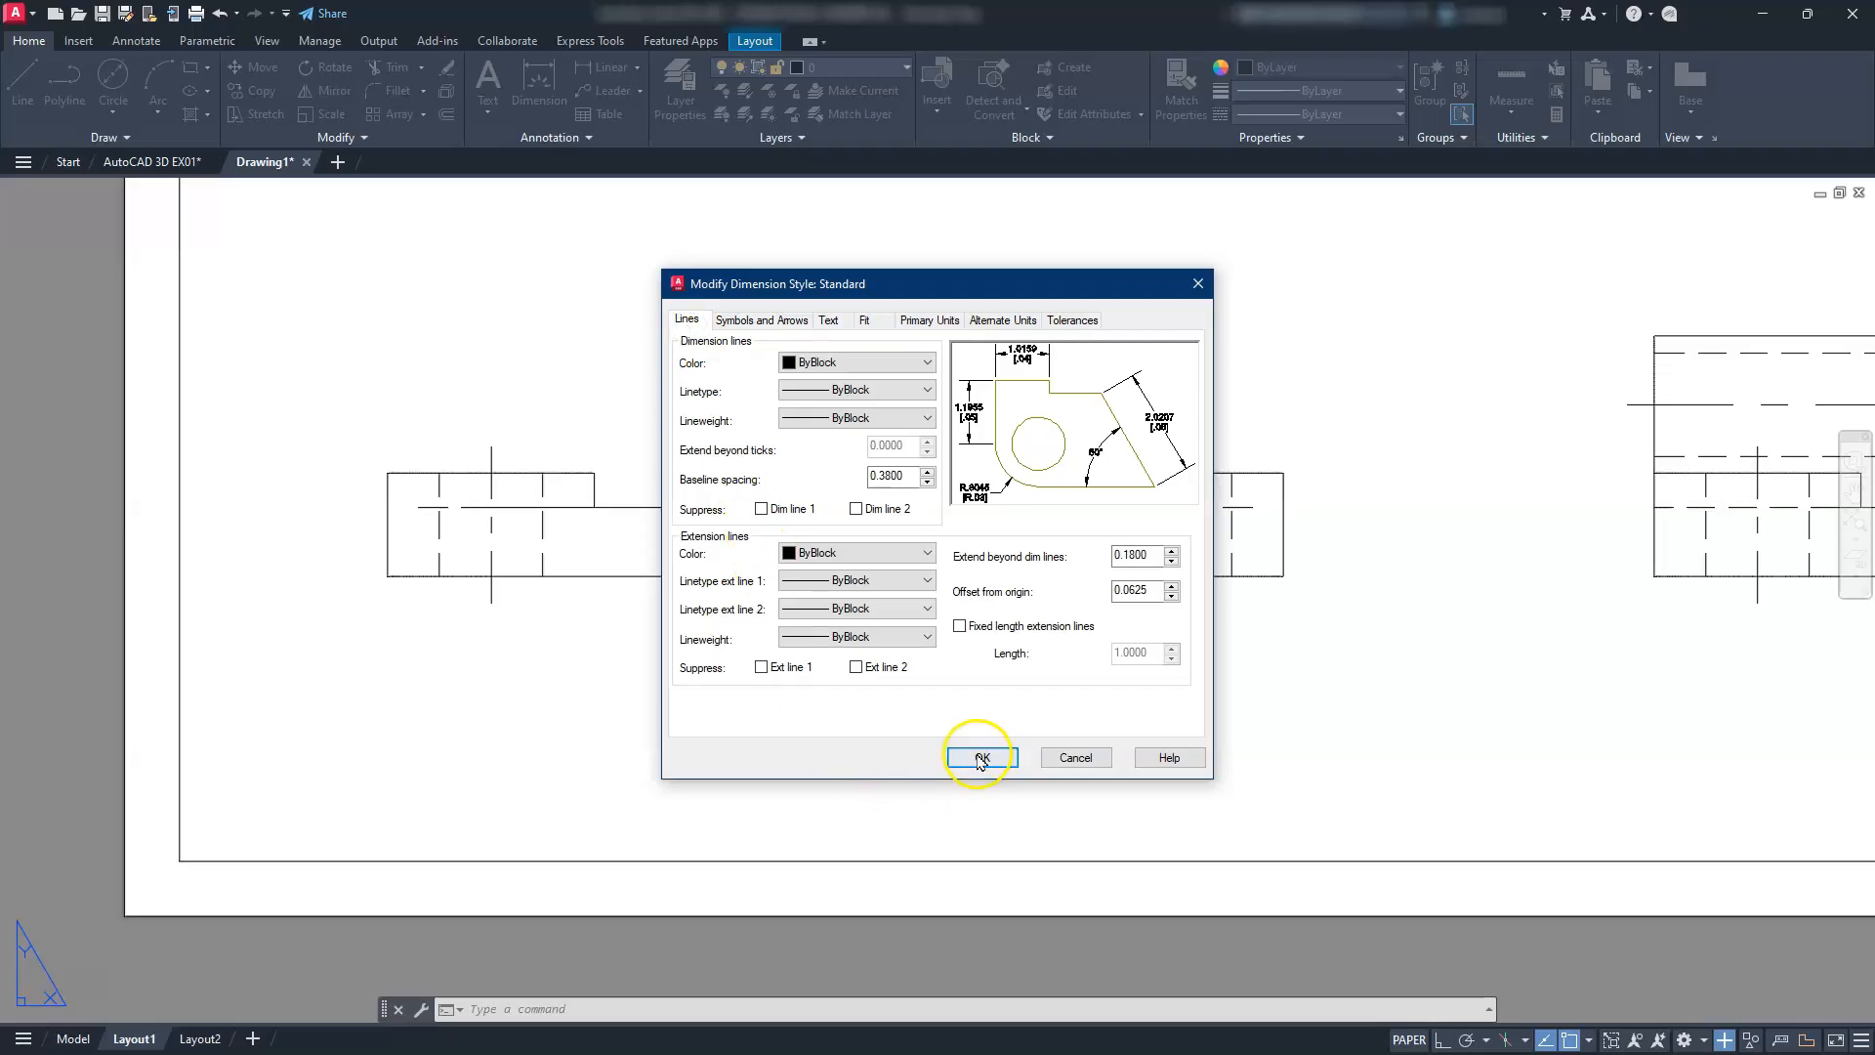
left_click(1049, 680)
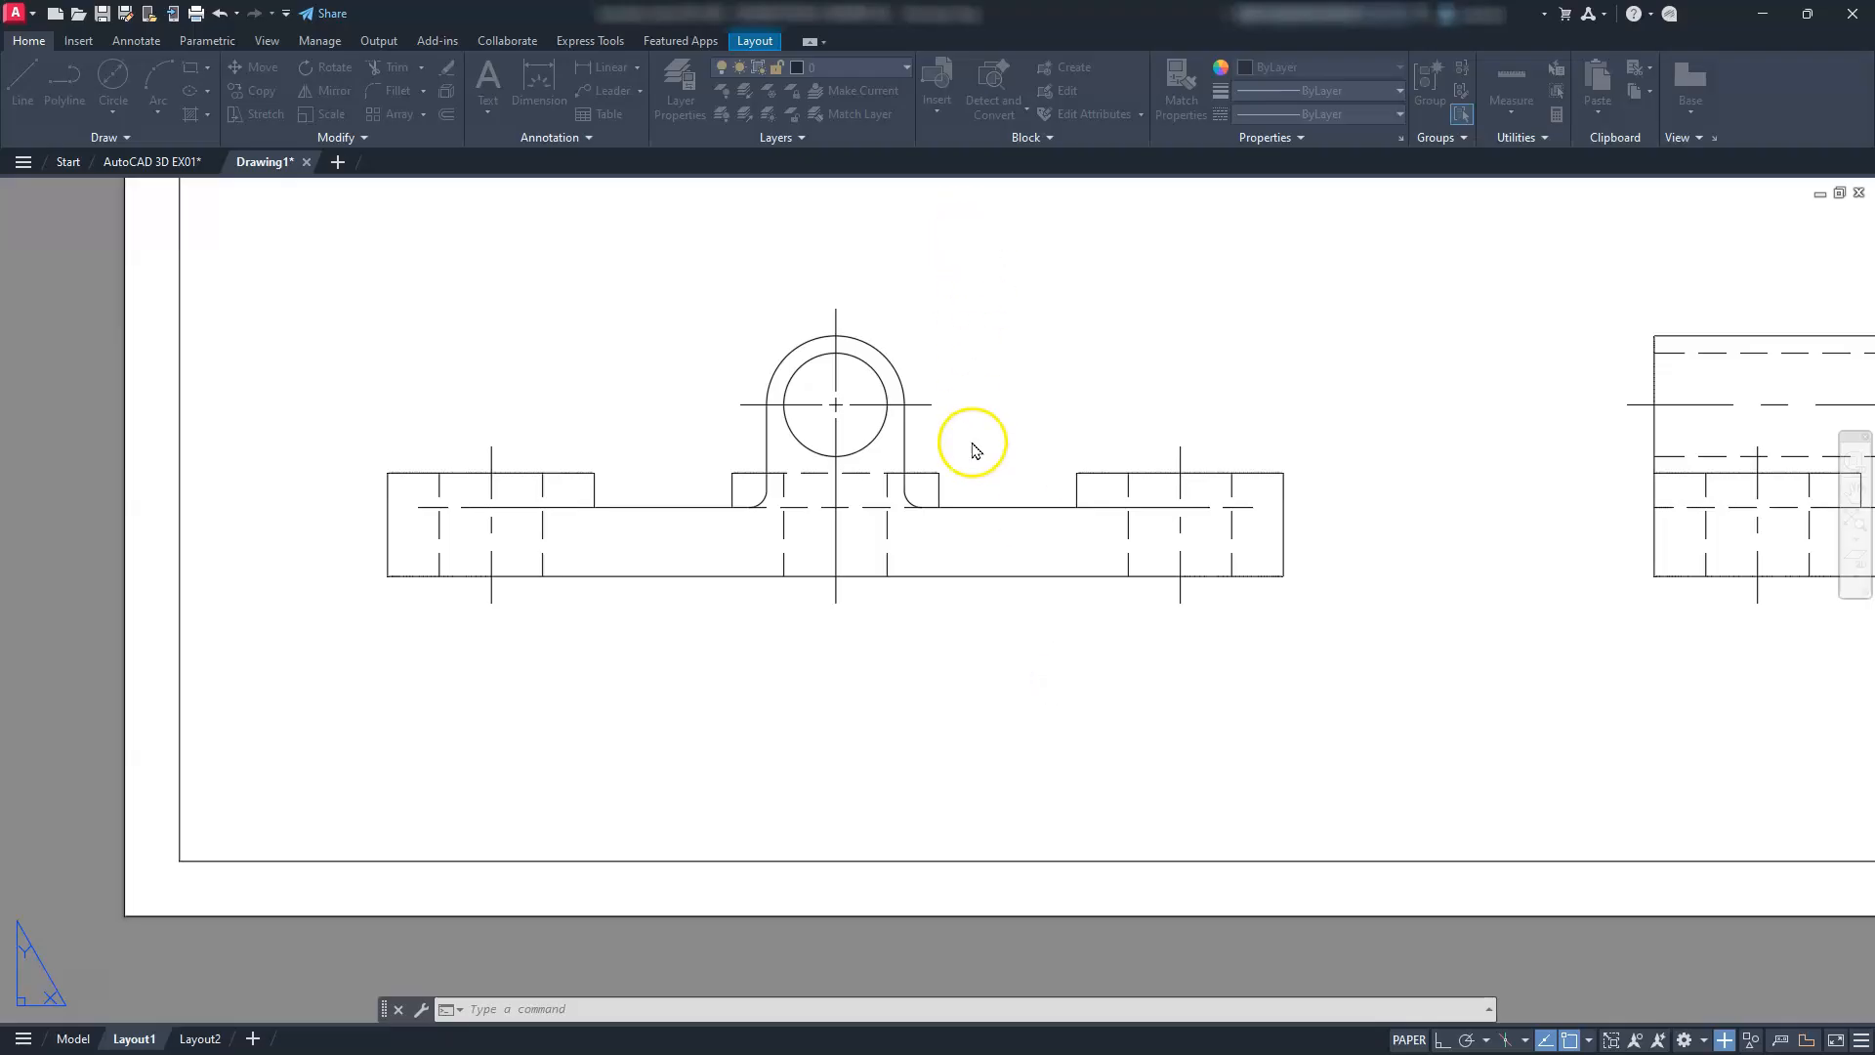
Dimension the diameter of the upper boss's outer circle in the top view, placing the text above and to the right of the boss
left_click(967, 344)
mouse_move(937, 364)
middle_mouse_down()
mouse_move(1122, 863)
mouse_move(1080, 787)
middle_mouse_up()
key("Escape")
key("Escape")
key("Escape")
scroll(1055, 720, "down", 6)
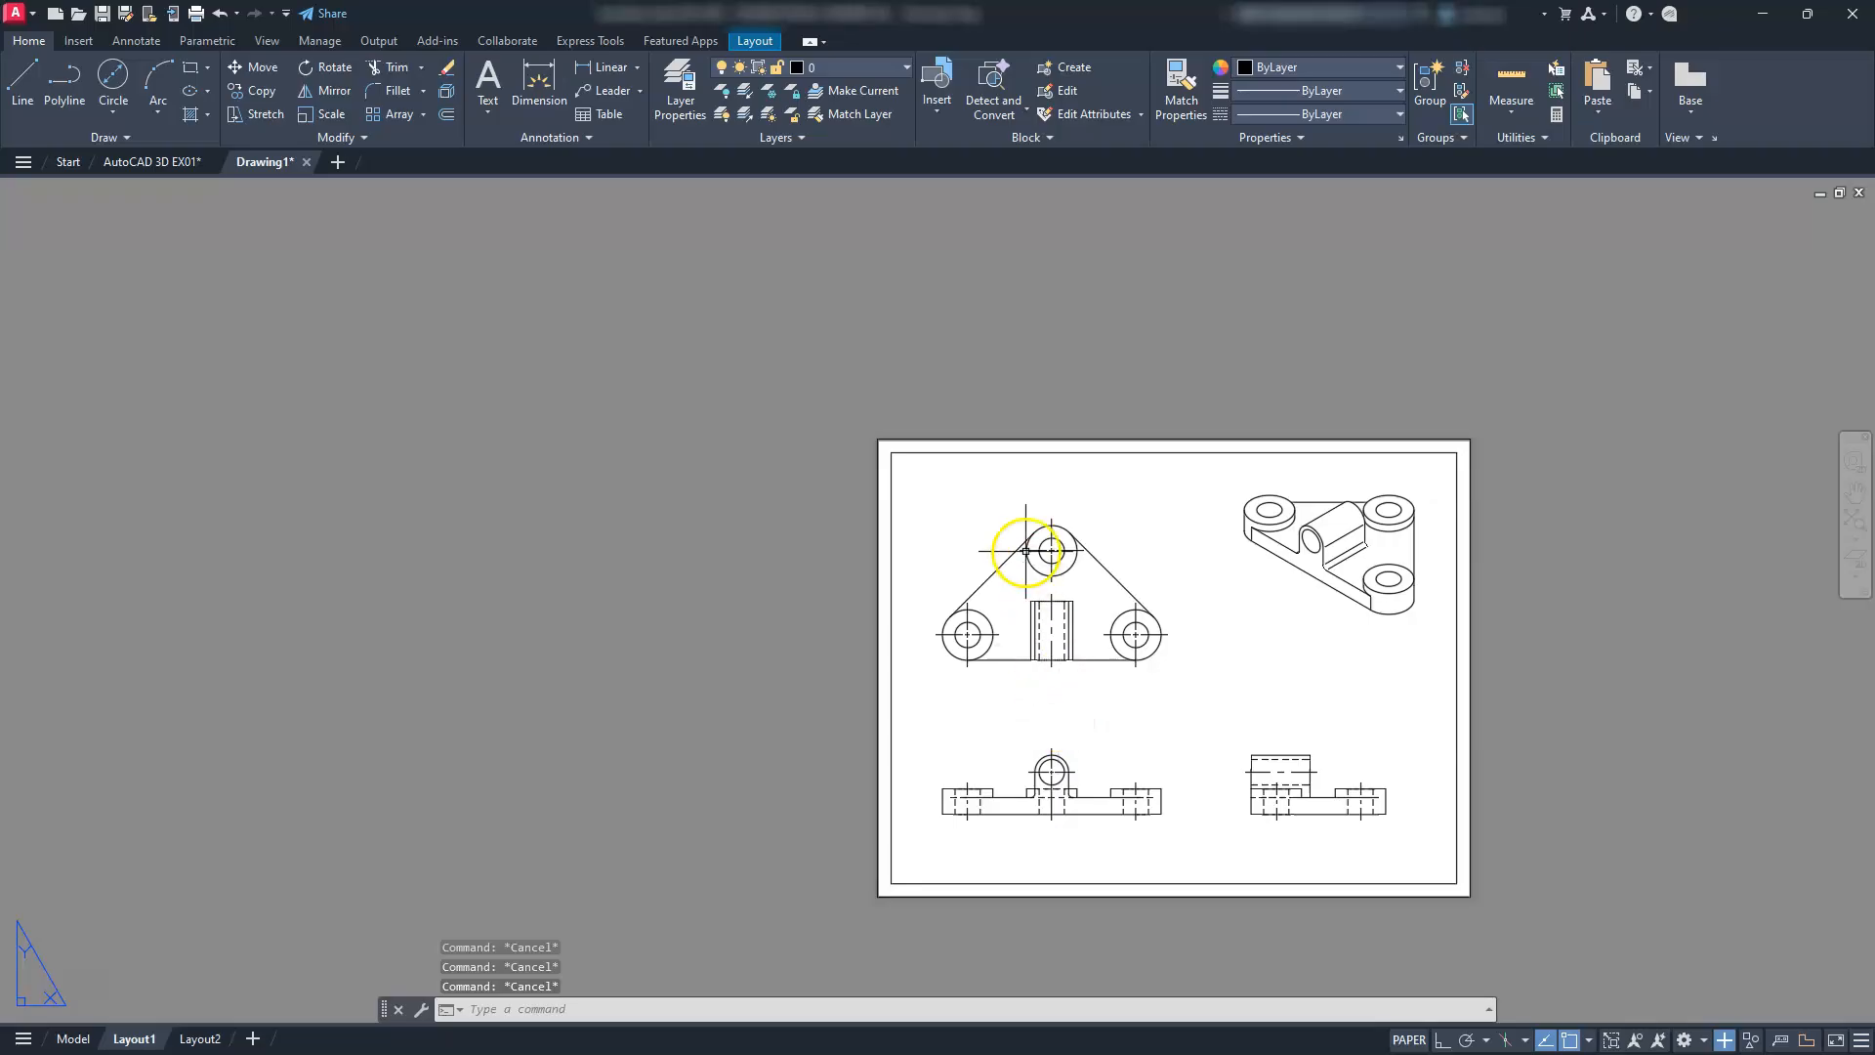
scroll(1026, 553, "up", 2)
scroll(1026, 554, "up", 2)
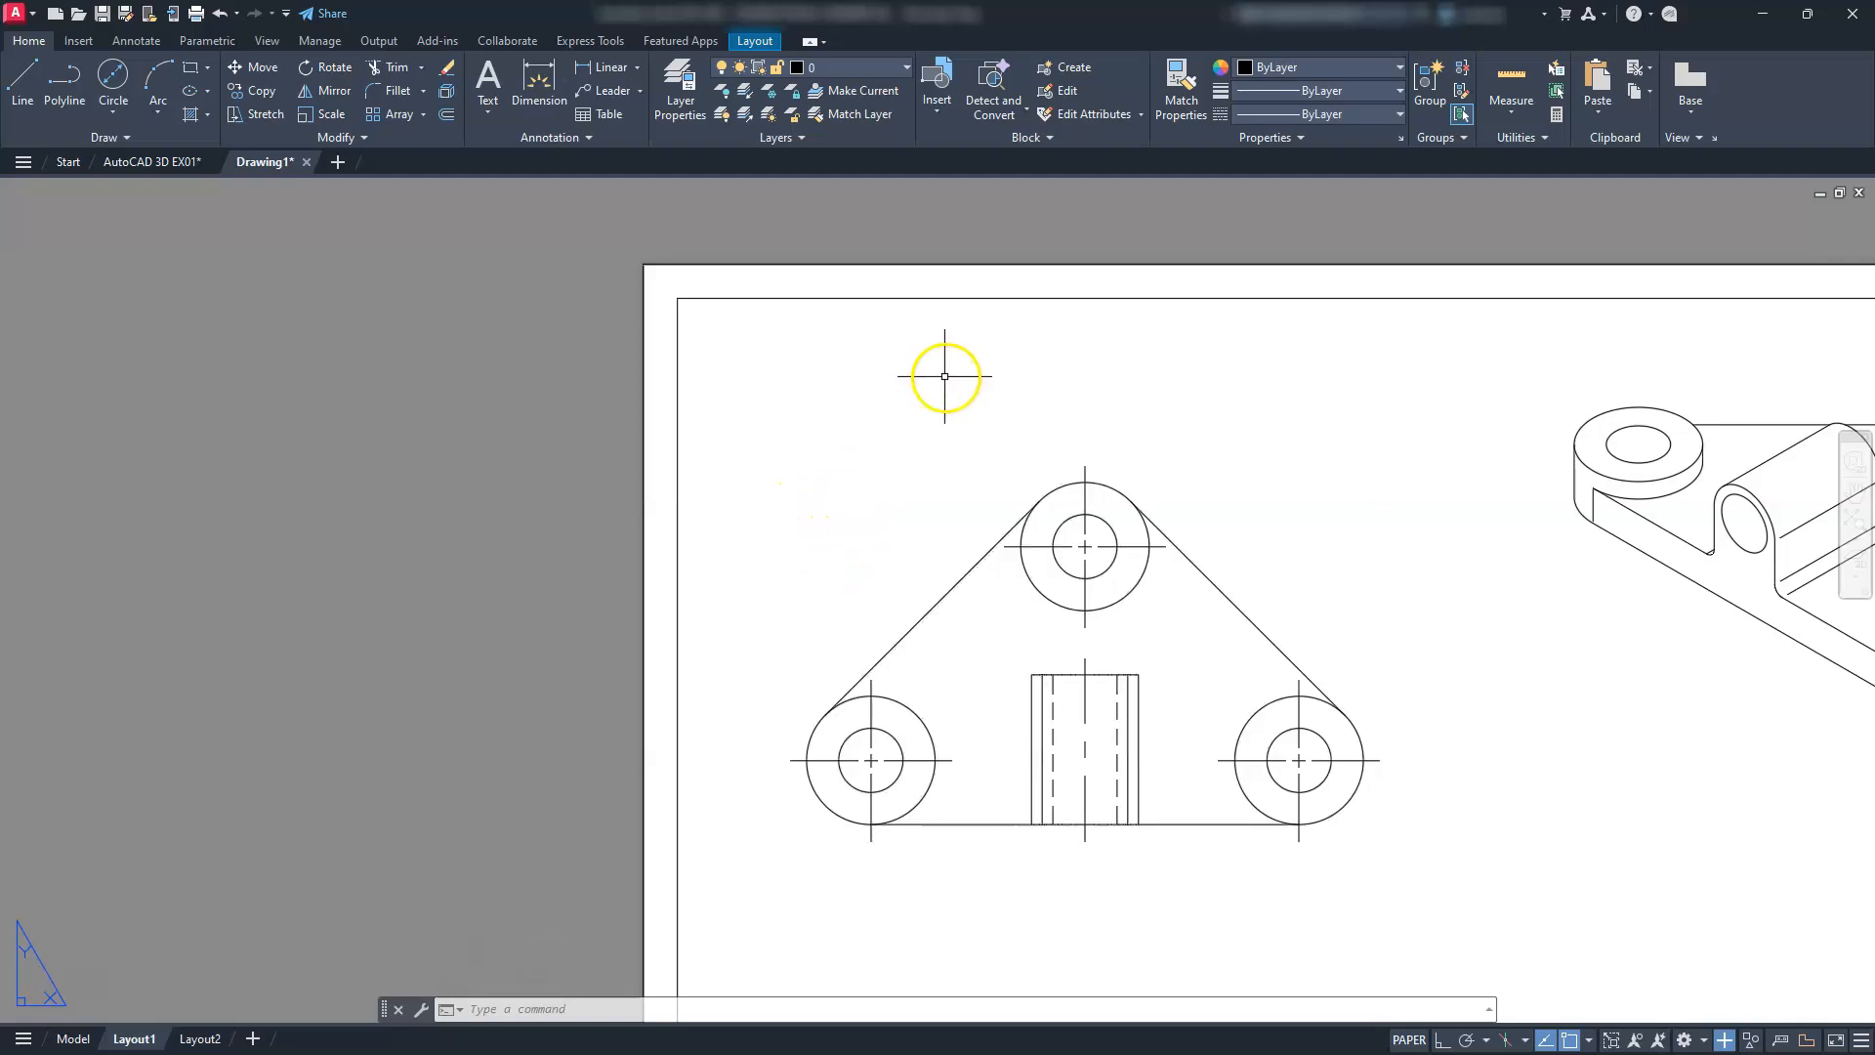
key("Escape")
key("Escape")
key("Escape")
type("D")
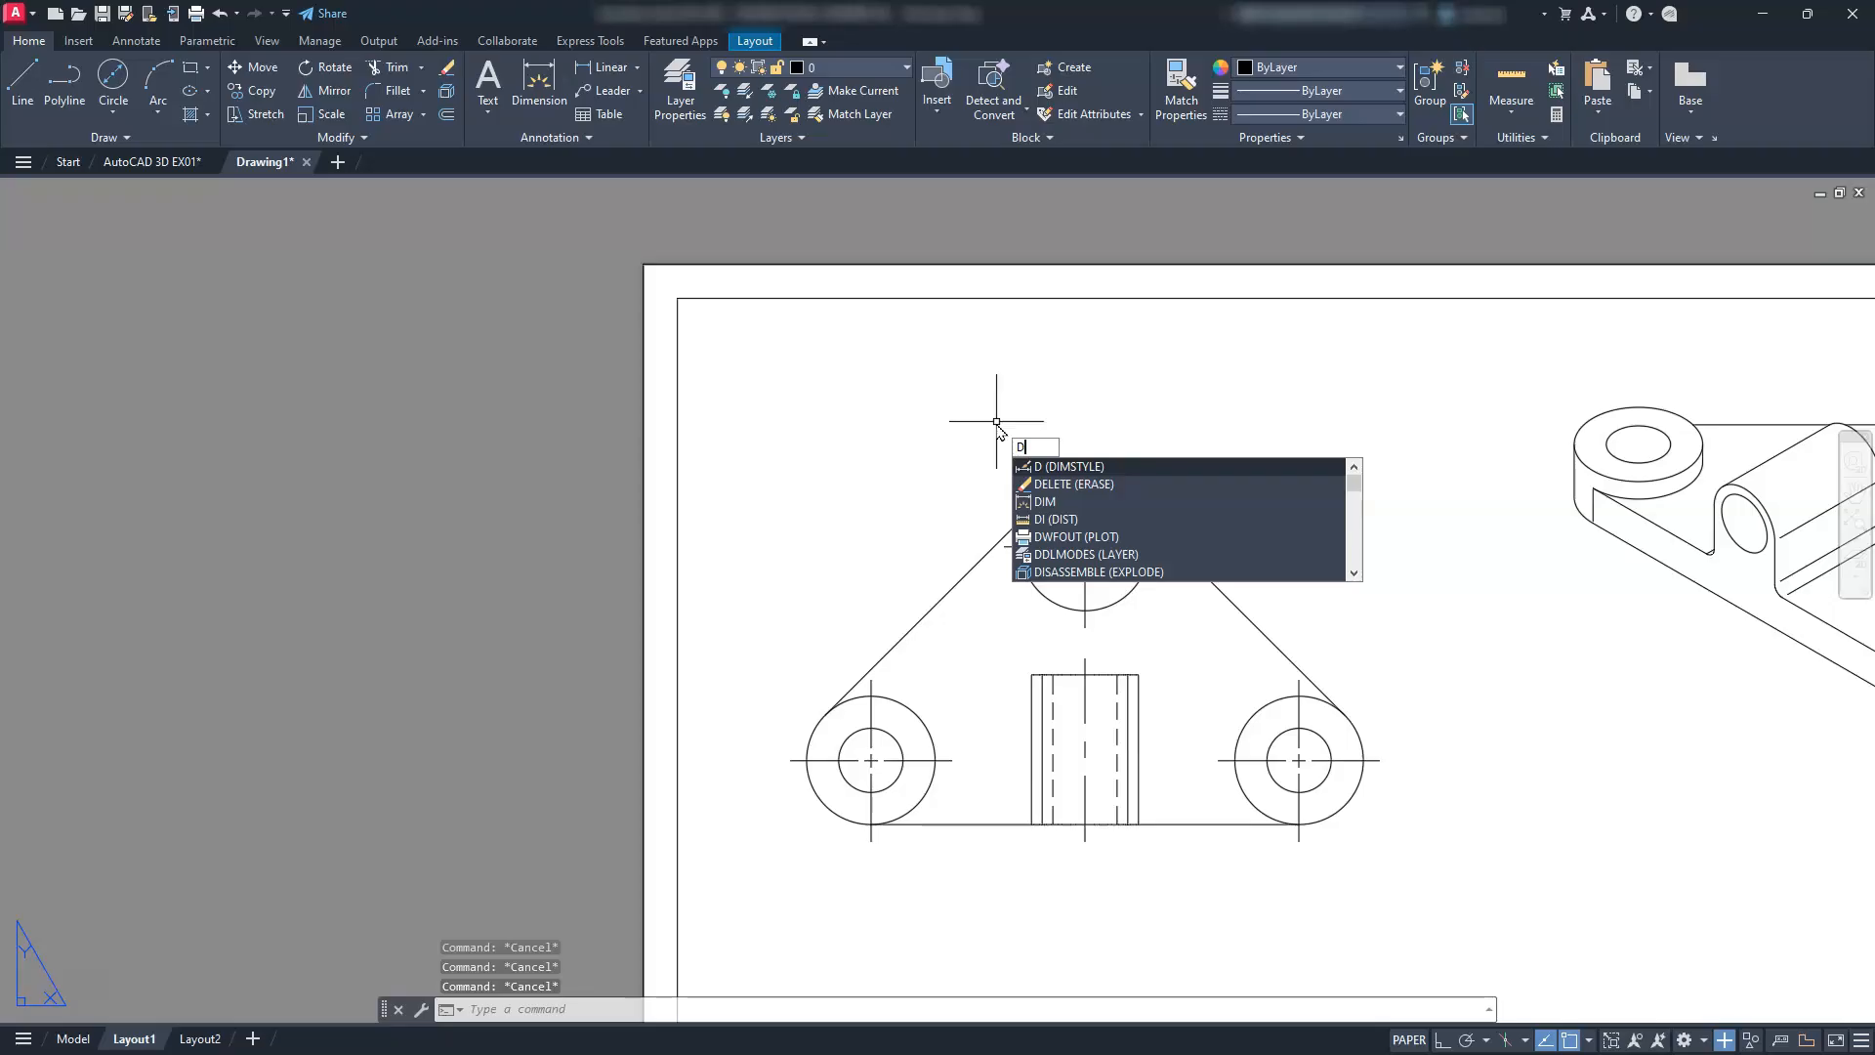
type("DI")
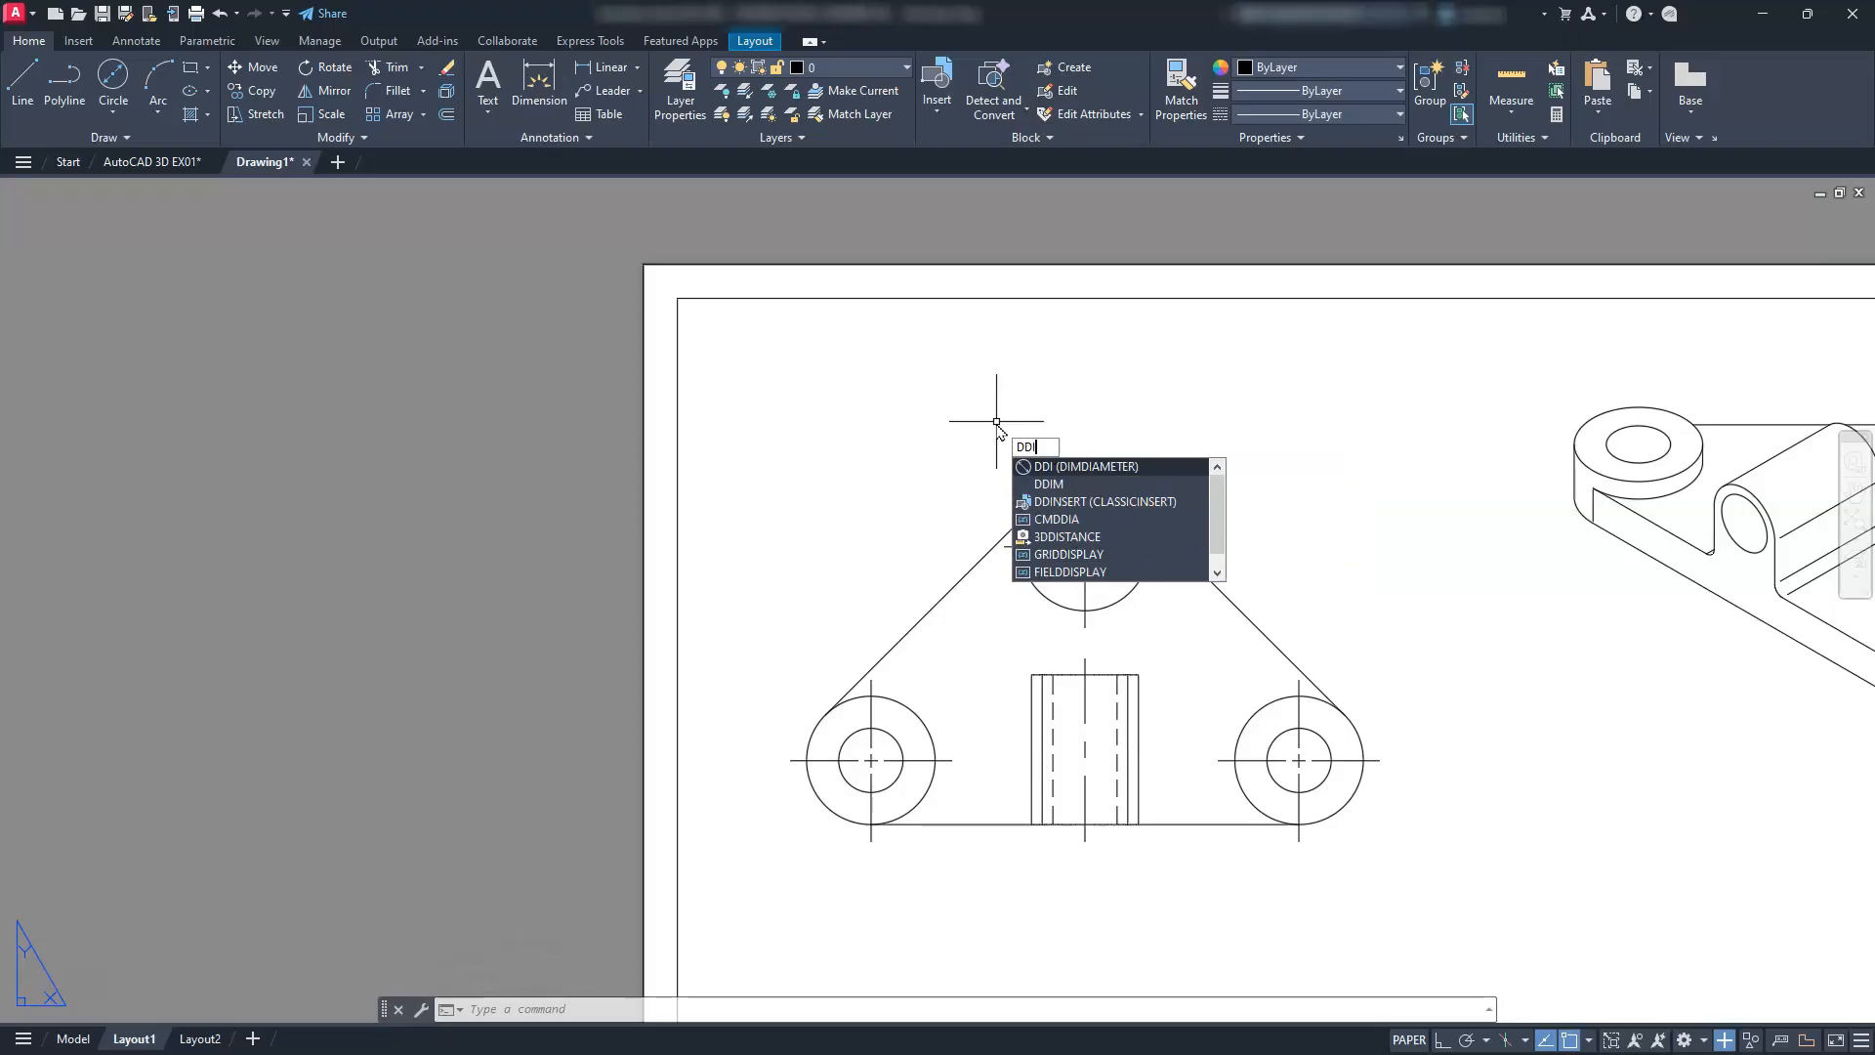
left_click(1065, 467)
left_click(1069, 517)
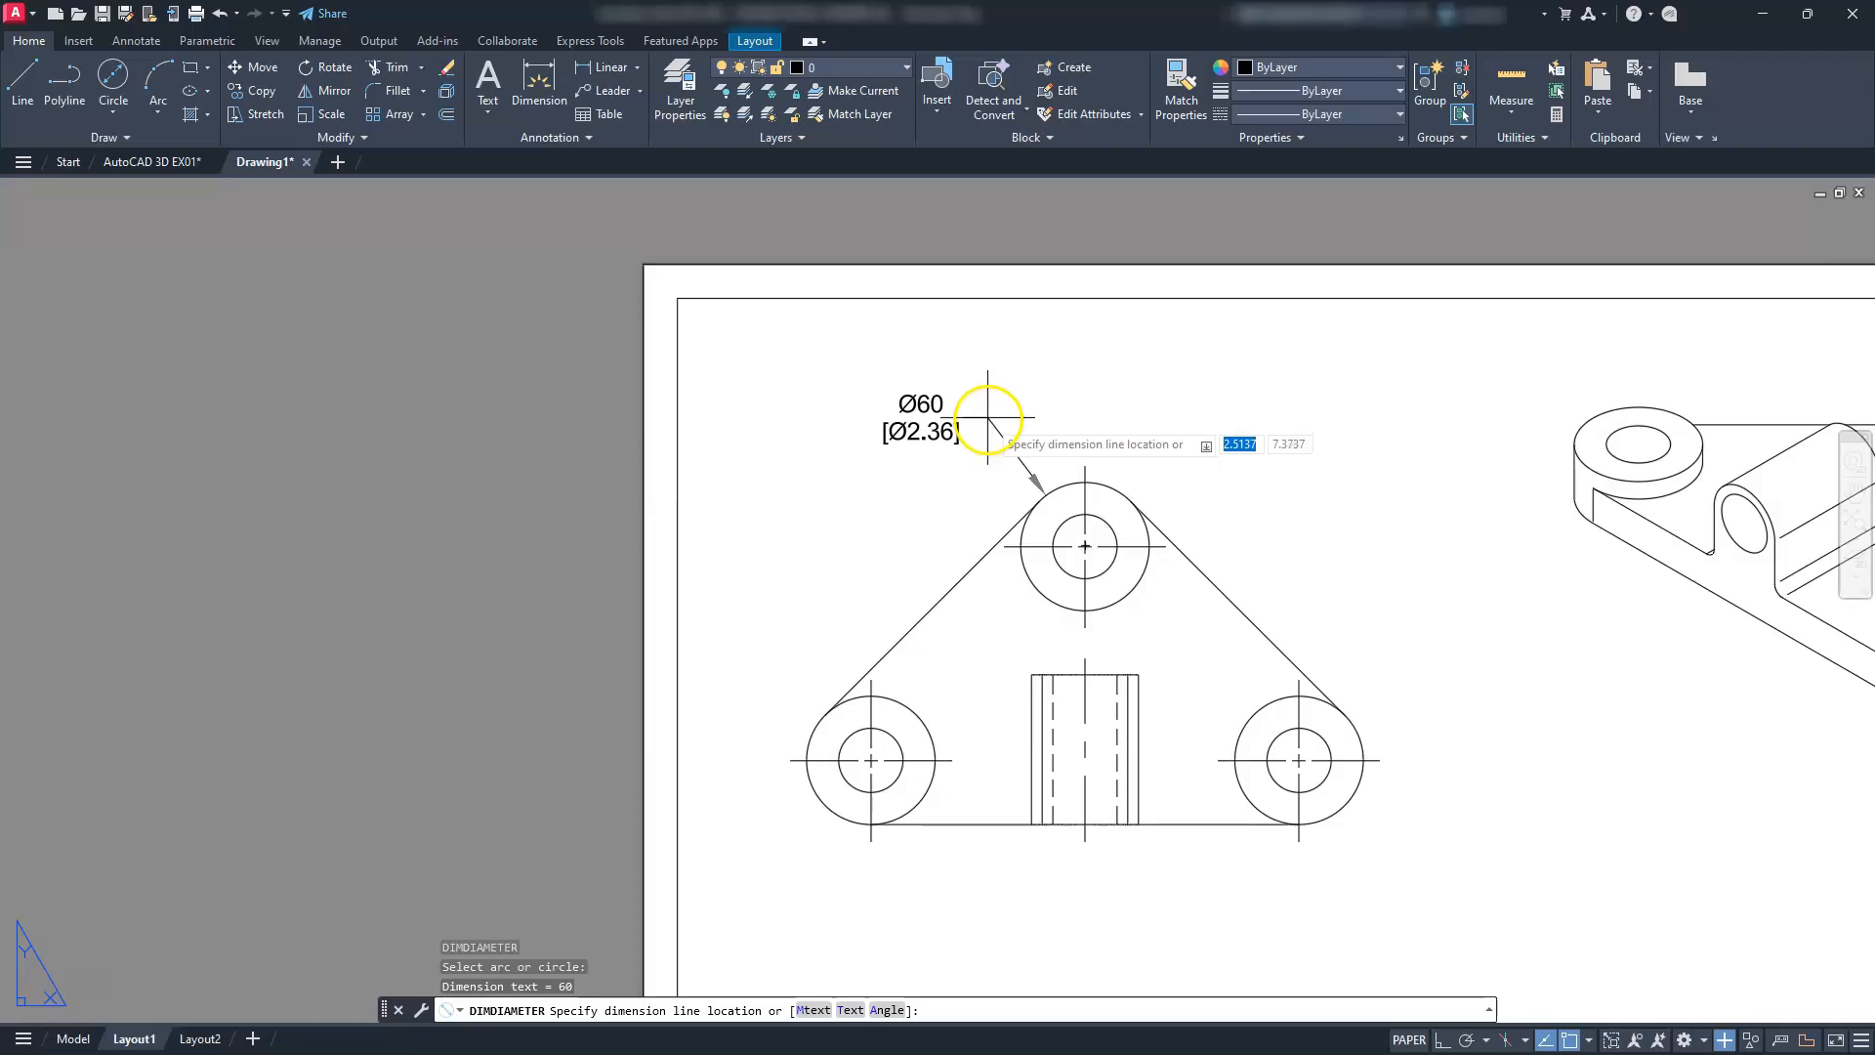
left_click(1154, 447)
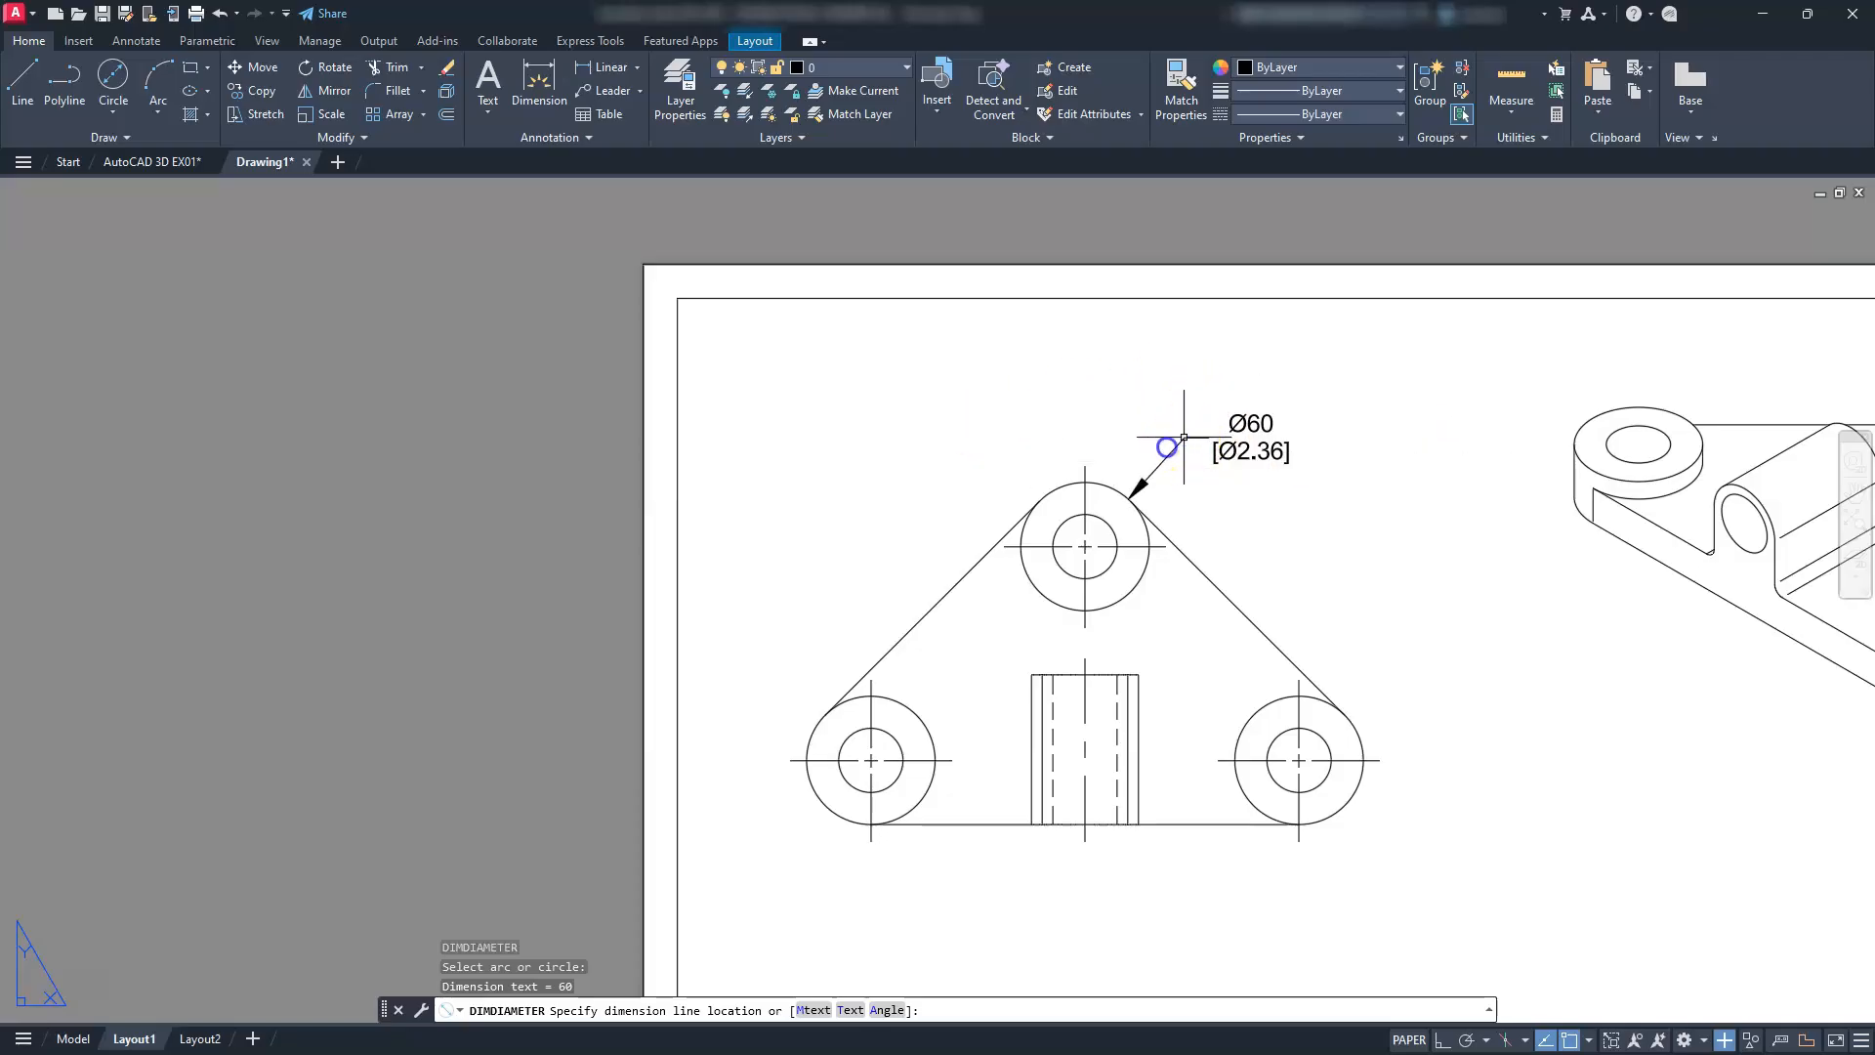
Dimension the diameter of the upper boss's hole in the top view, placing the text above and to the left of the boss
key("Return")
left_click(1067, 520)
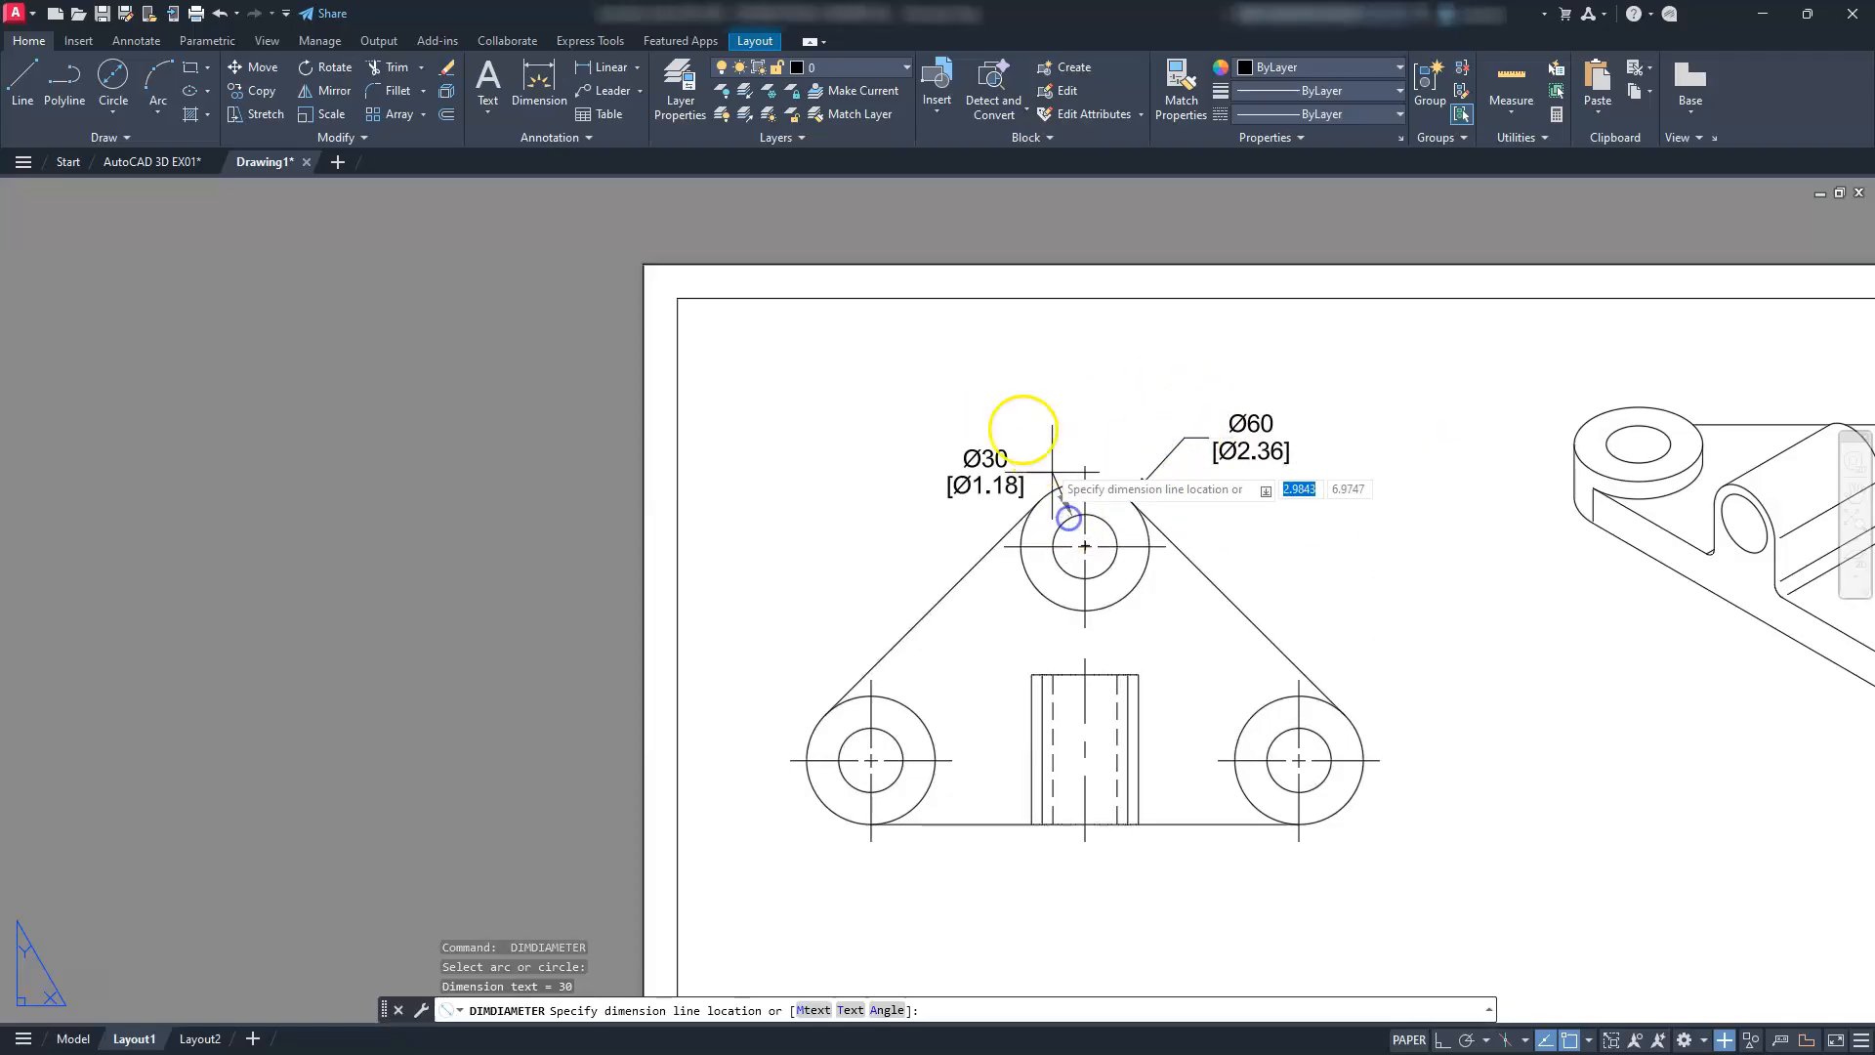
left_click(1019, 442)
key("Escape")
key("Escape")
key("Escape")
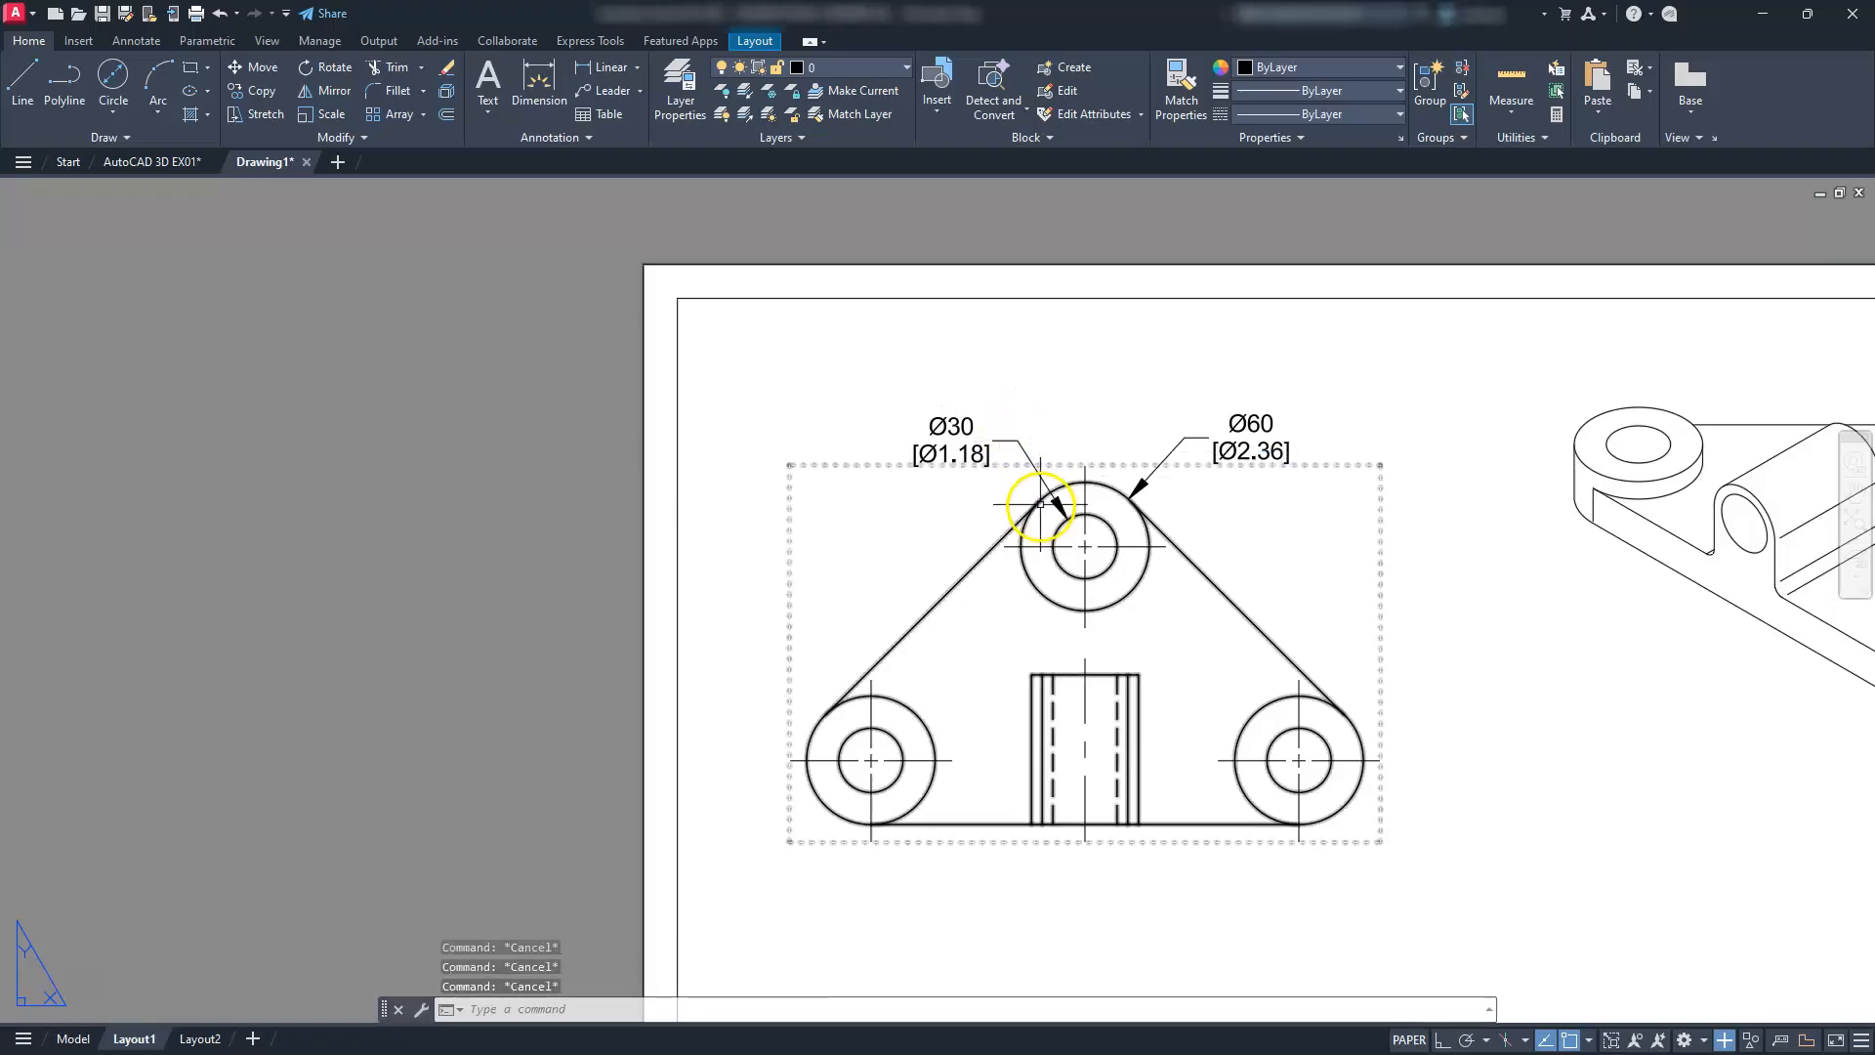
Add a linear dimension for the vertical distance between the upper and lower-right boss centrelines, placed right of the top view
type("dli")
key("Return")
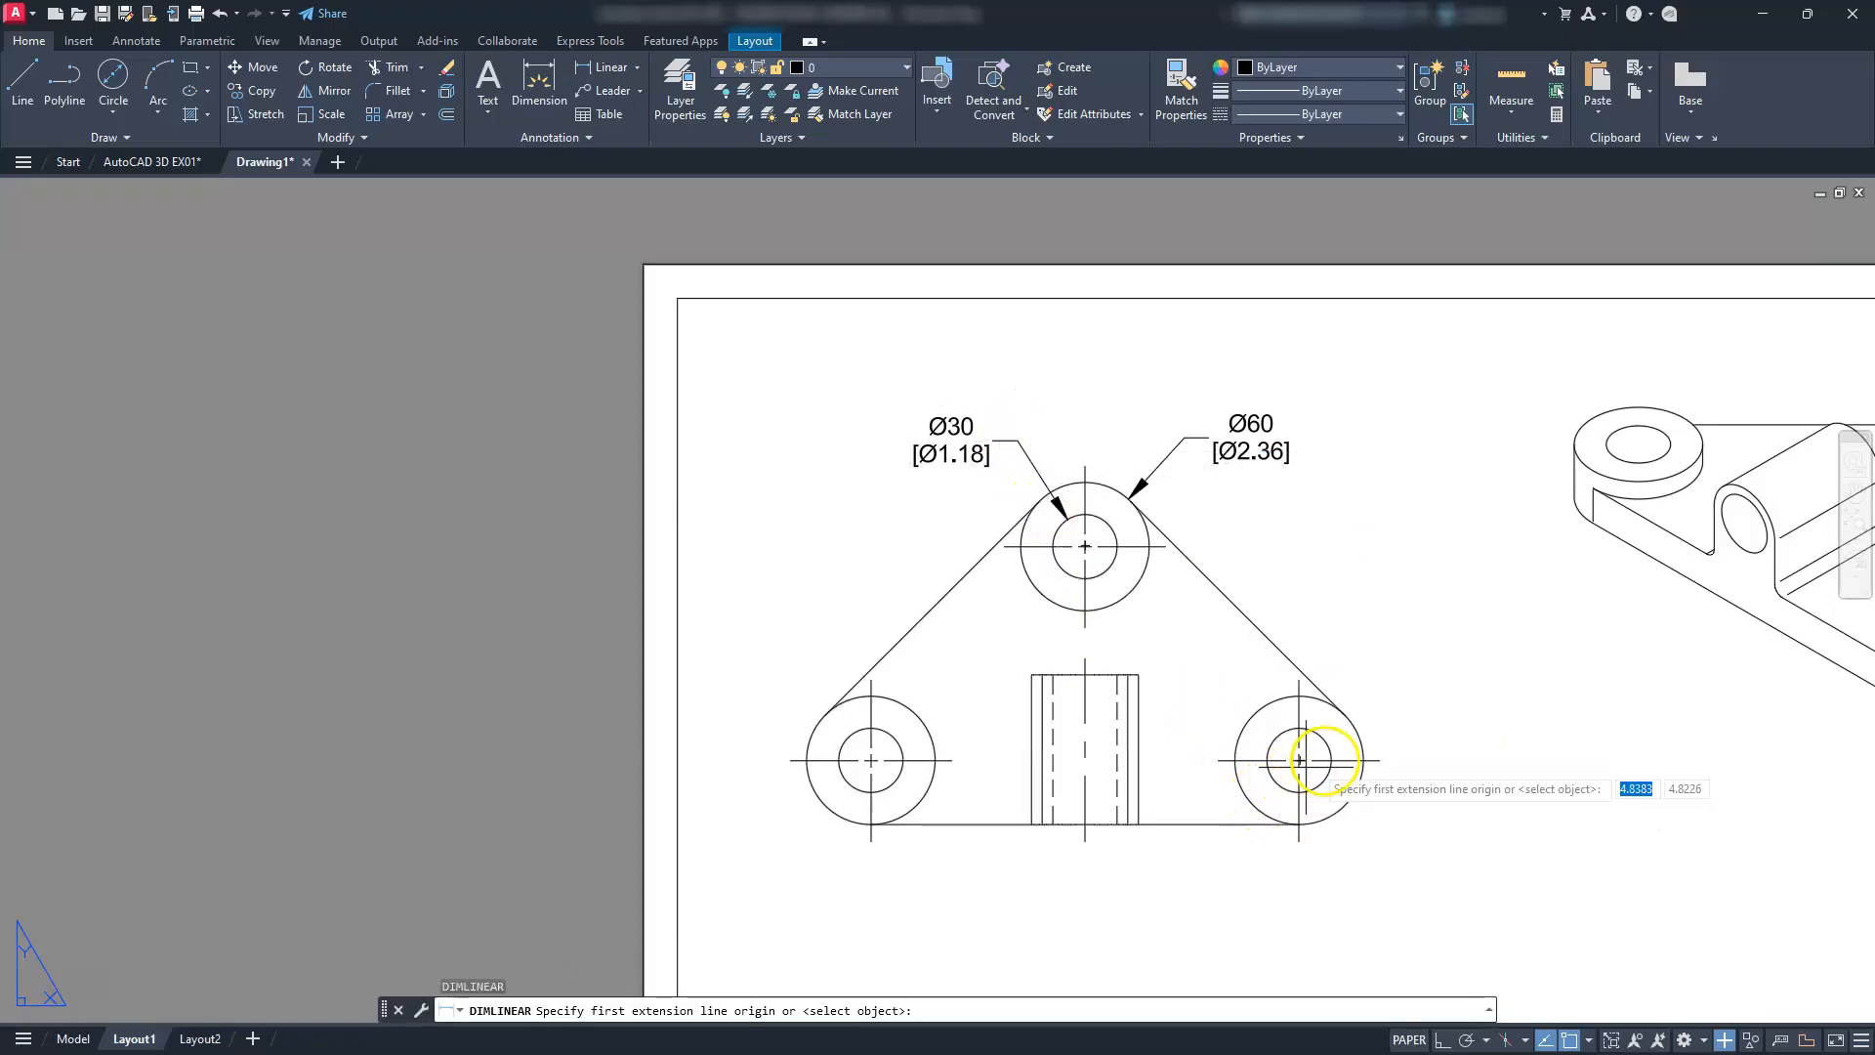
left_click(1377, 759)
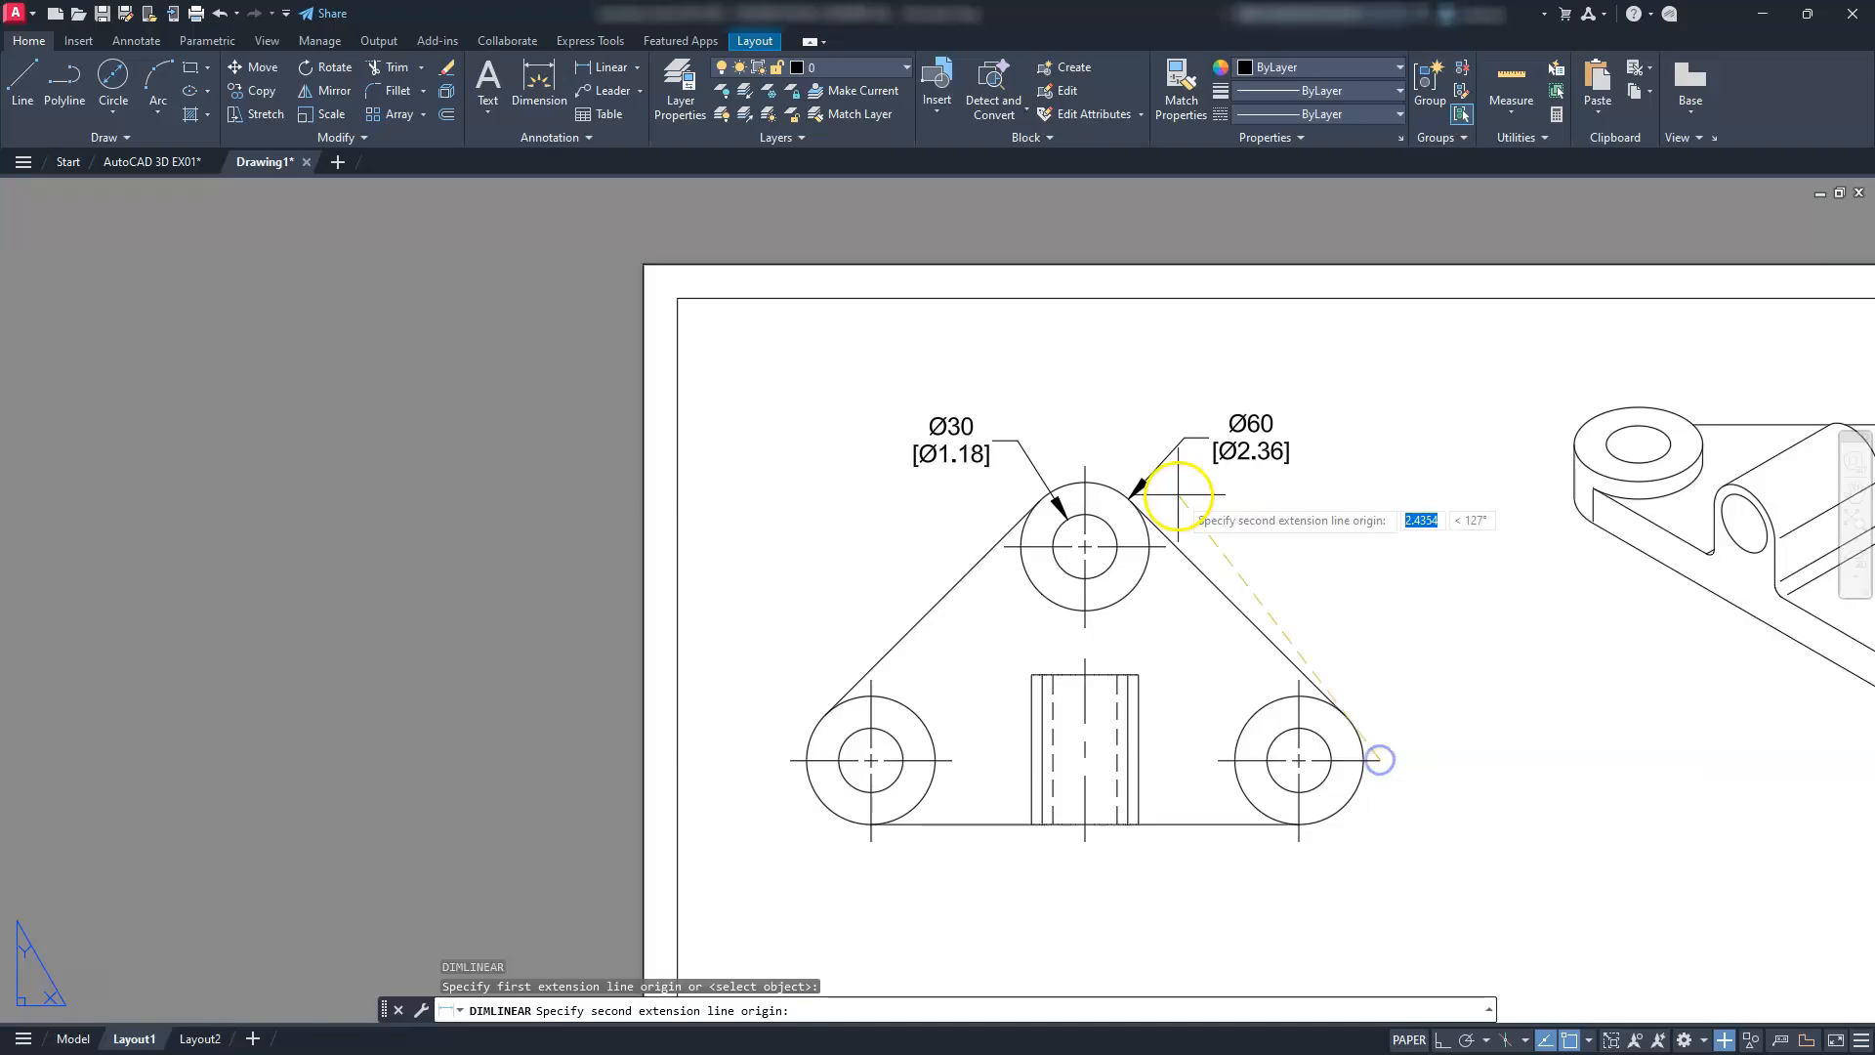
left_click(1162, 551)
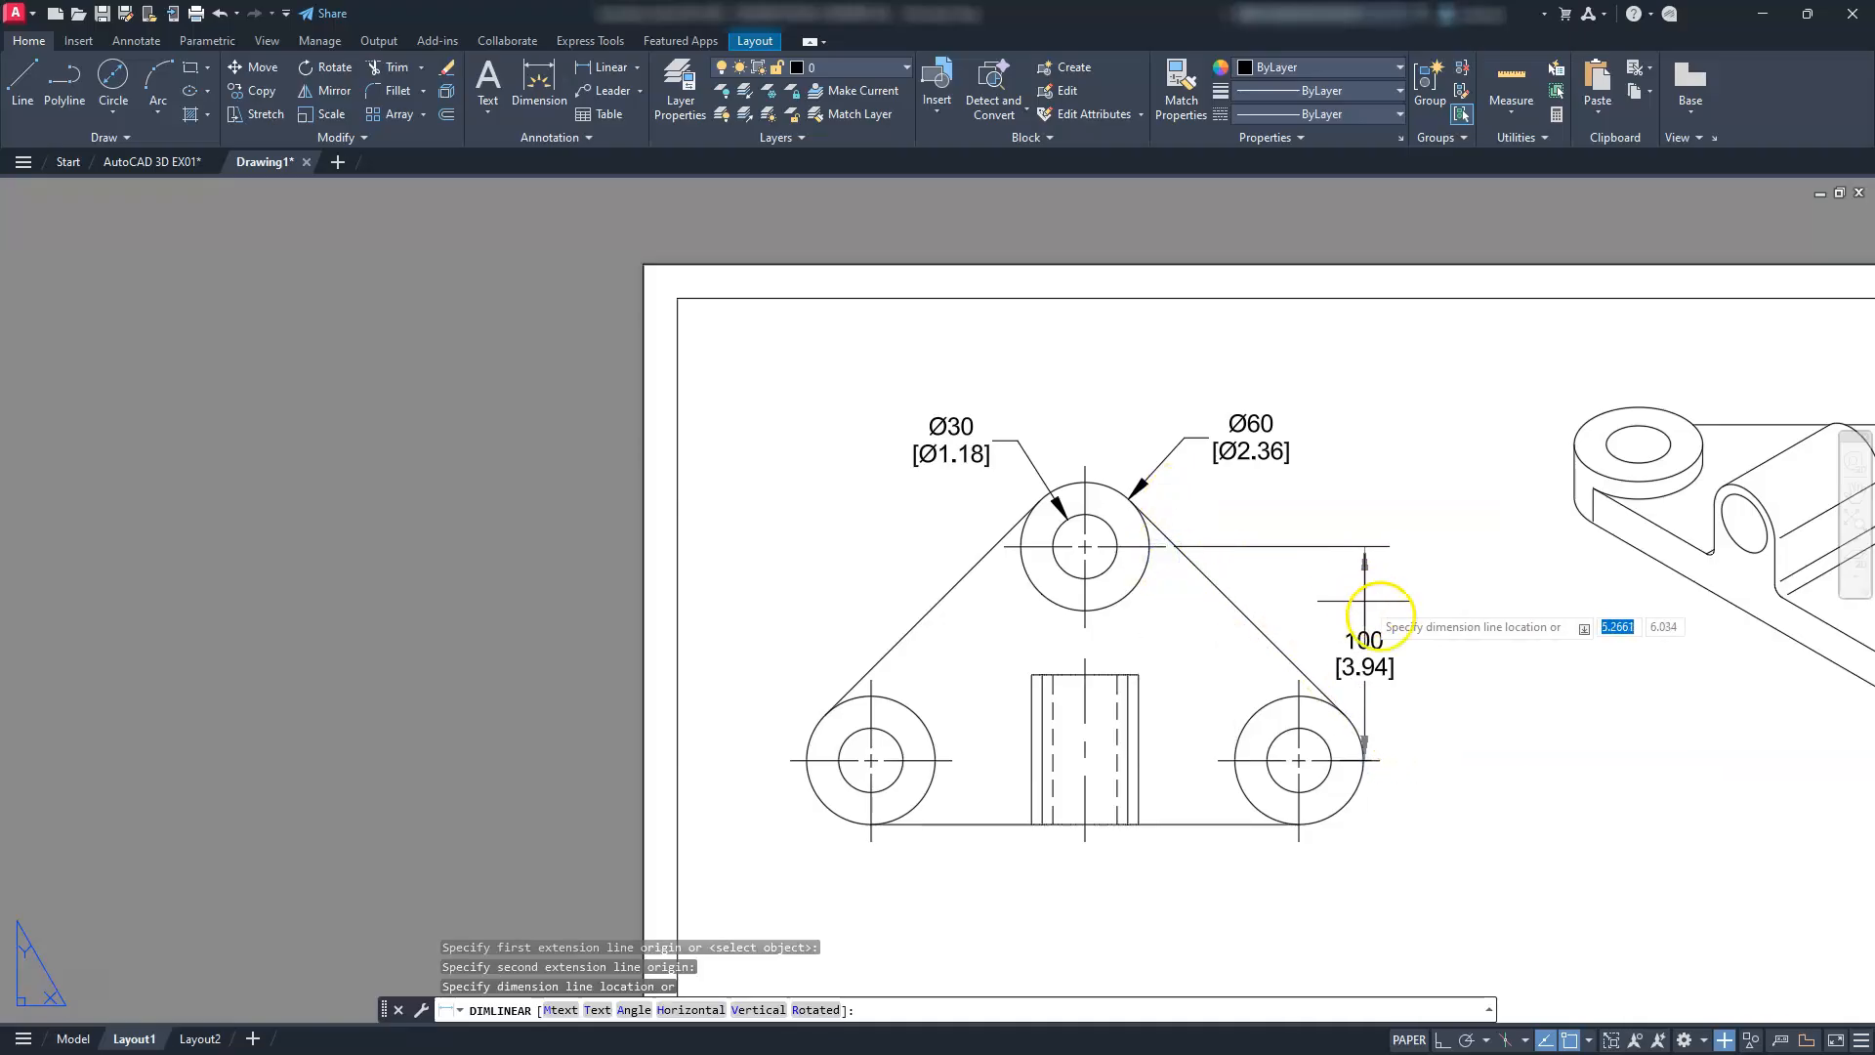
left_click(1445, 653)
middle_click_drag(1379, 703, 1325, 495)
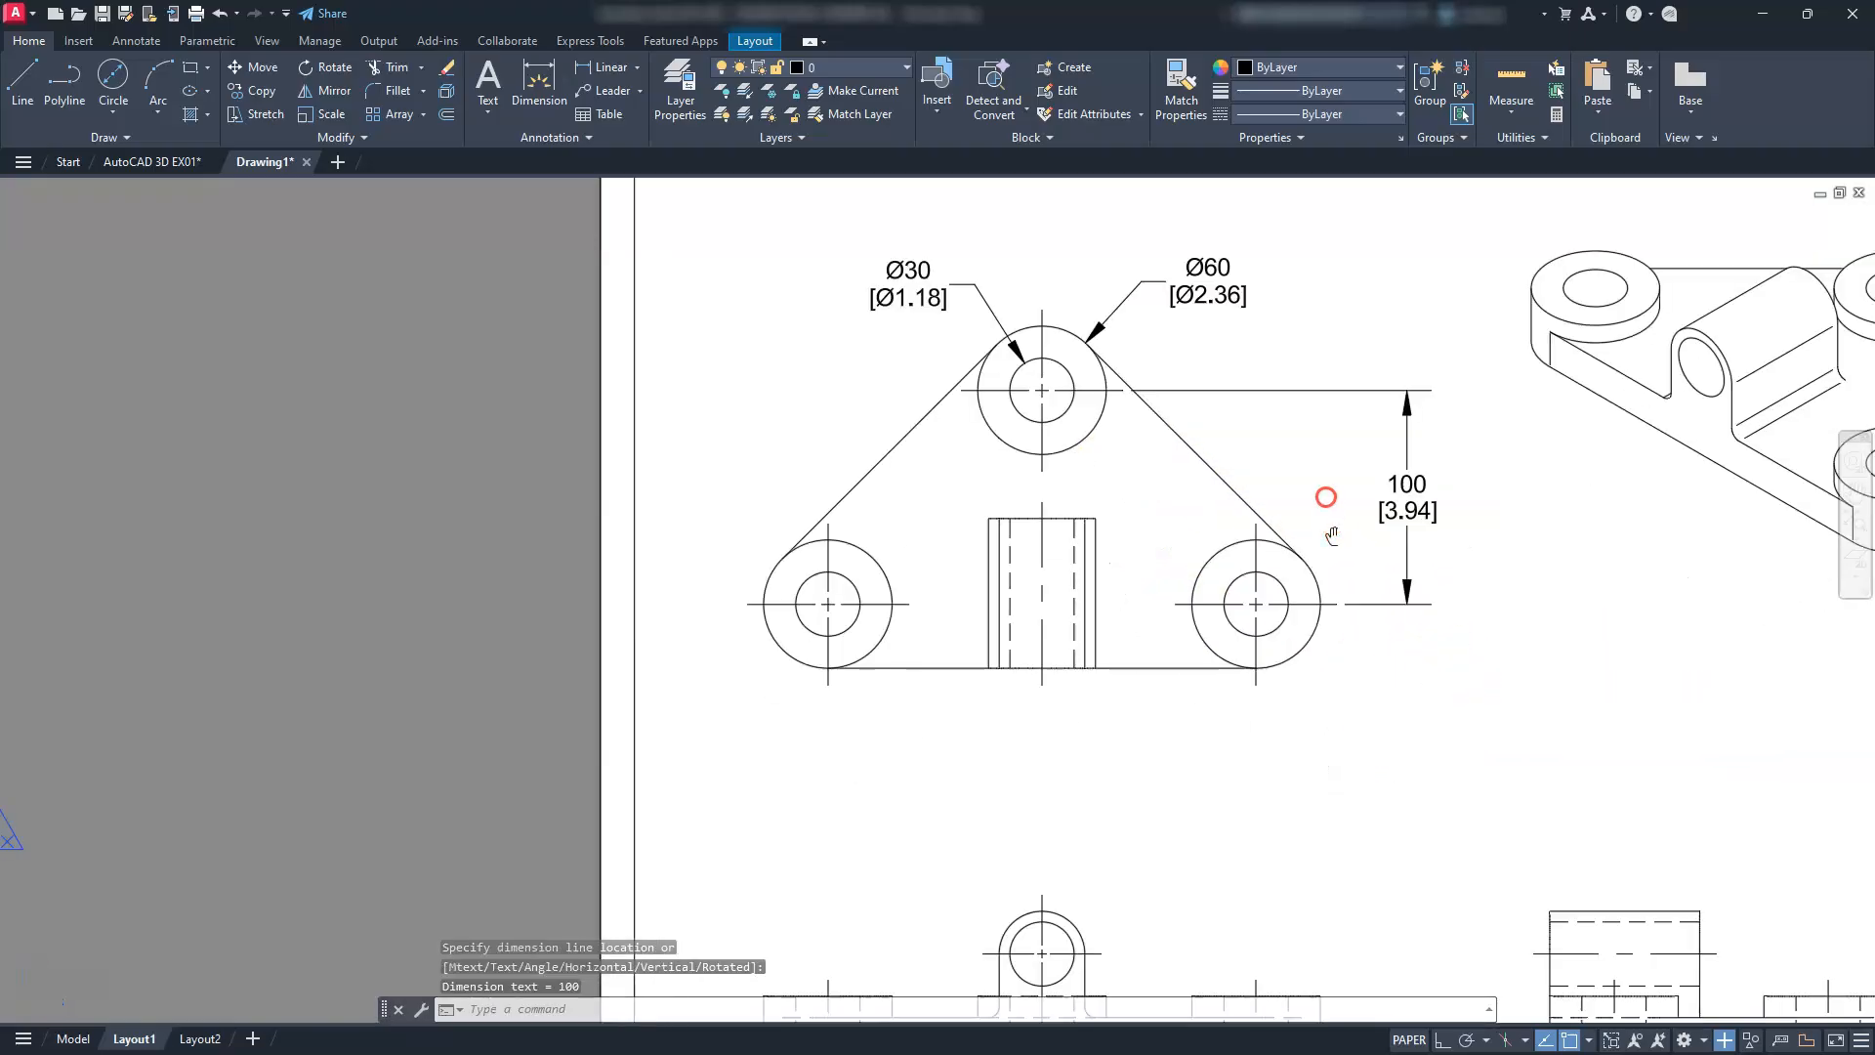
left_click(638, 69)
left_click(934, 781)
key("Escape")
key("Escape")
Add a linear dimension for the horizontal distance between the two lower bosses' centrelines, placed below the top view
type("li")
key("Return")
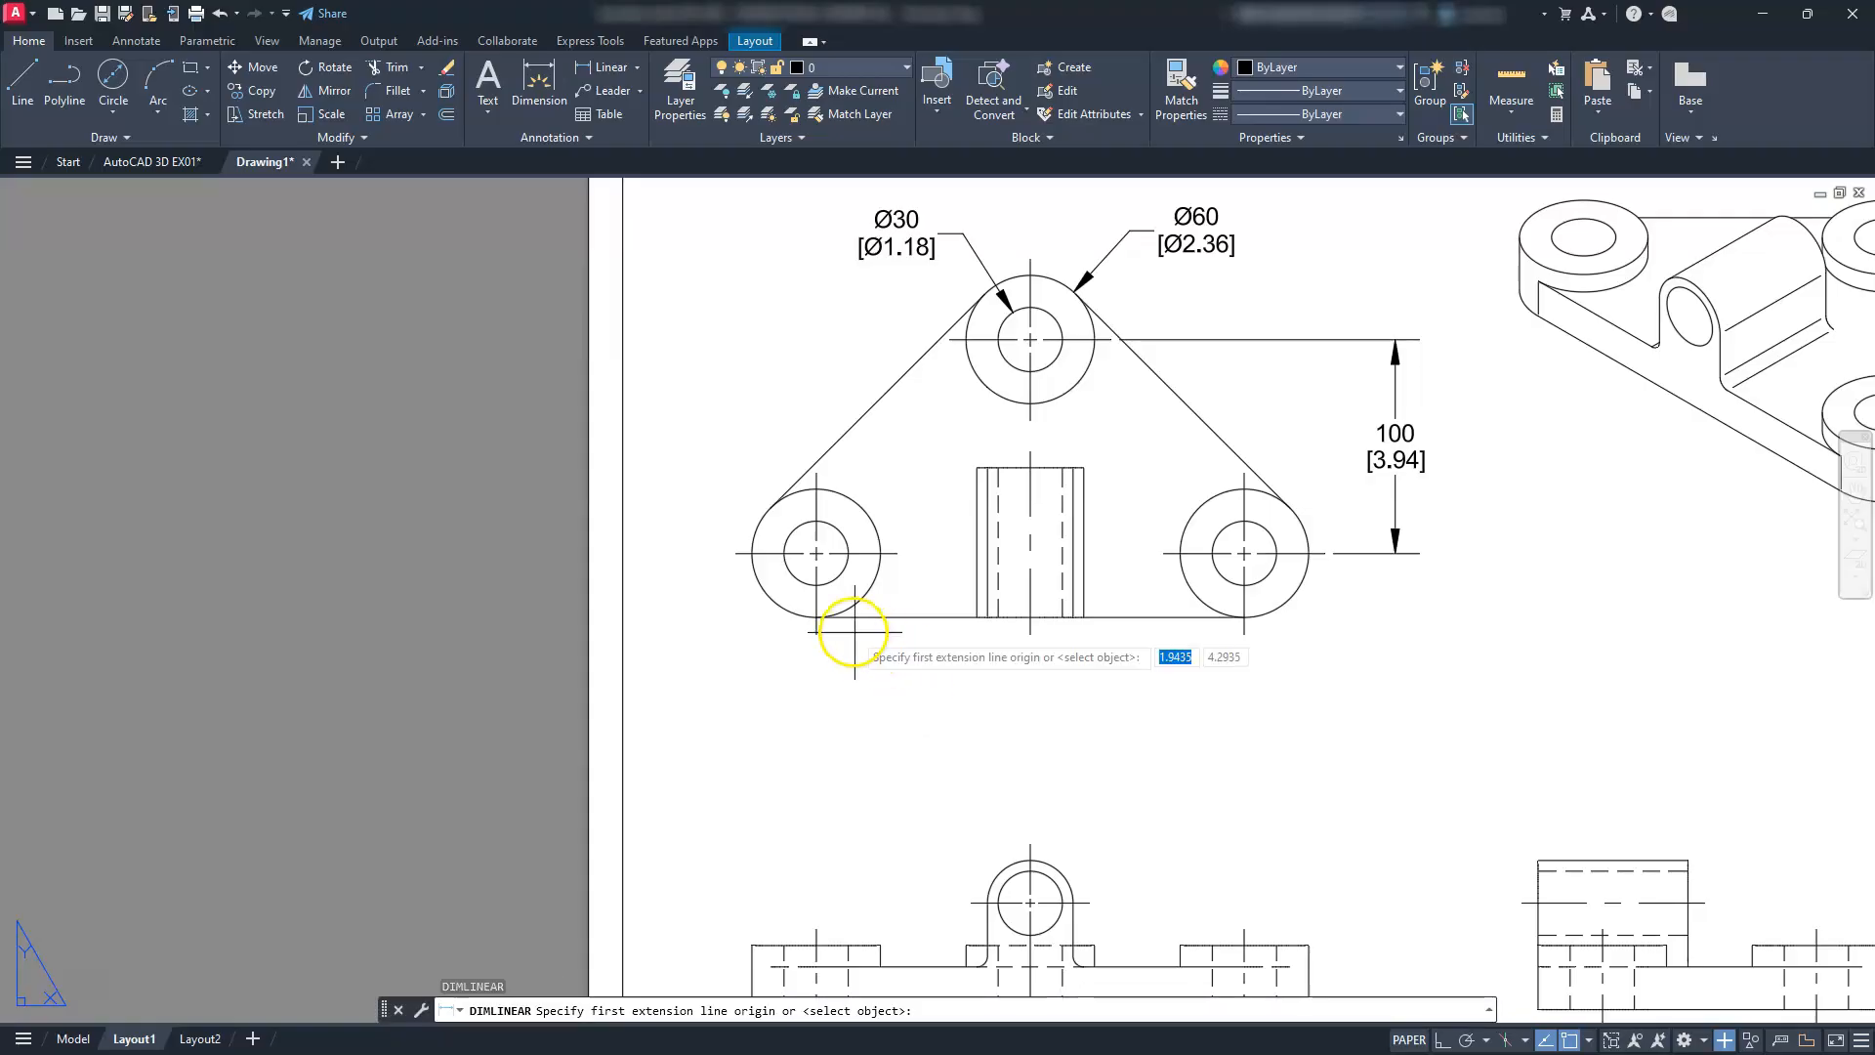
left_click(817, 633)
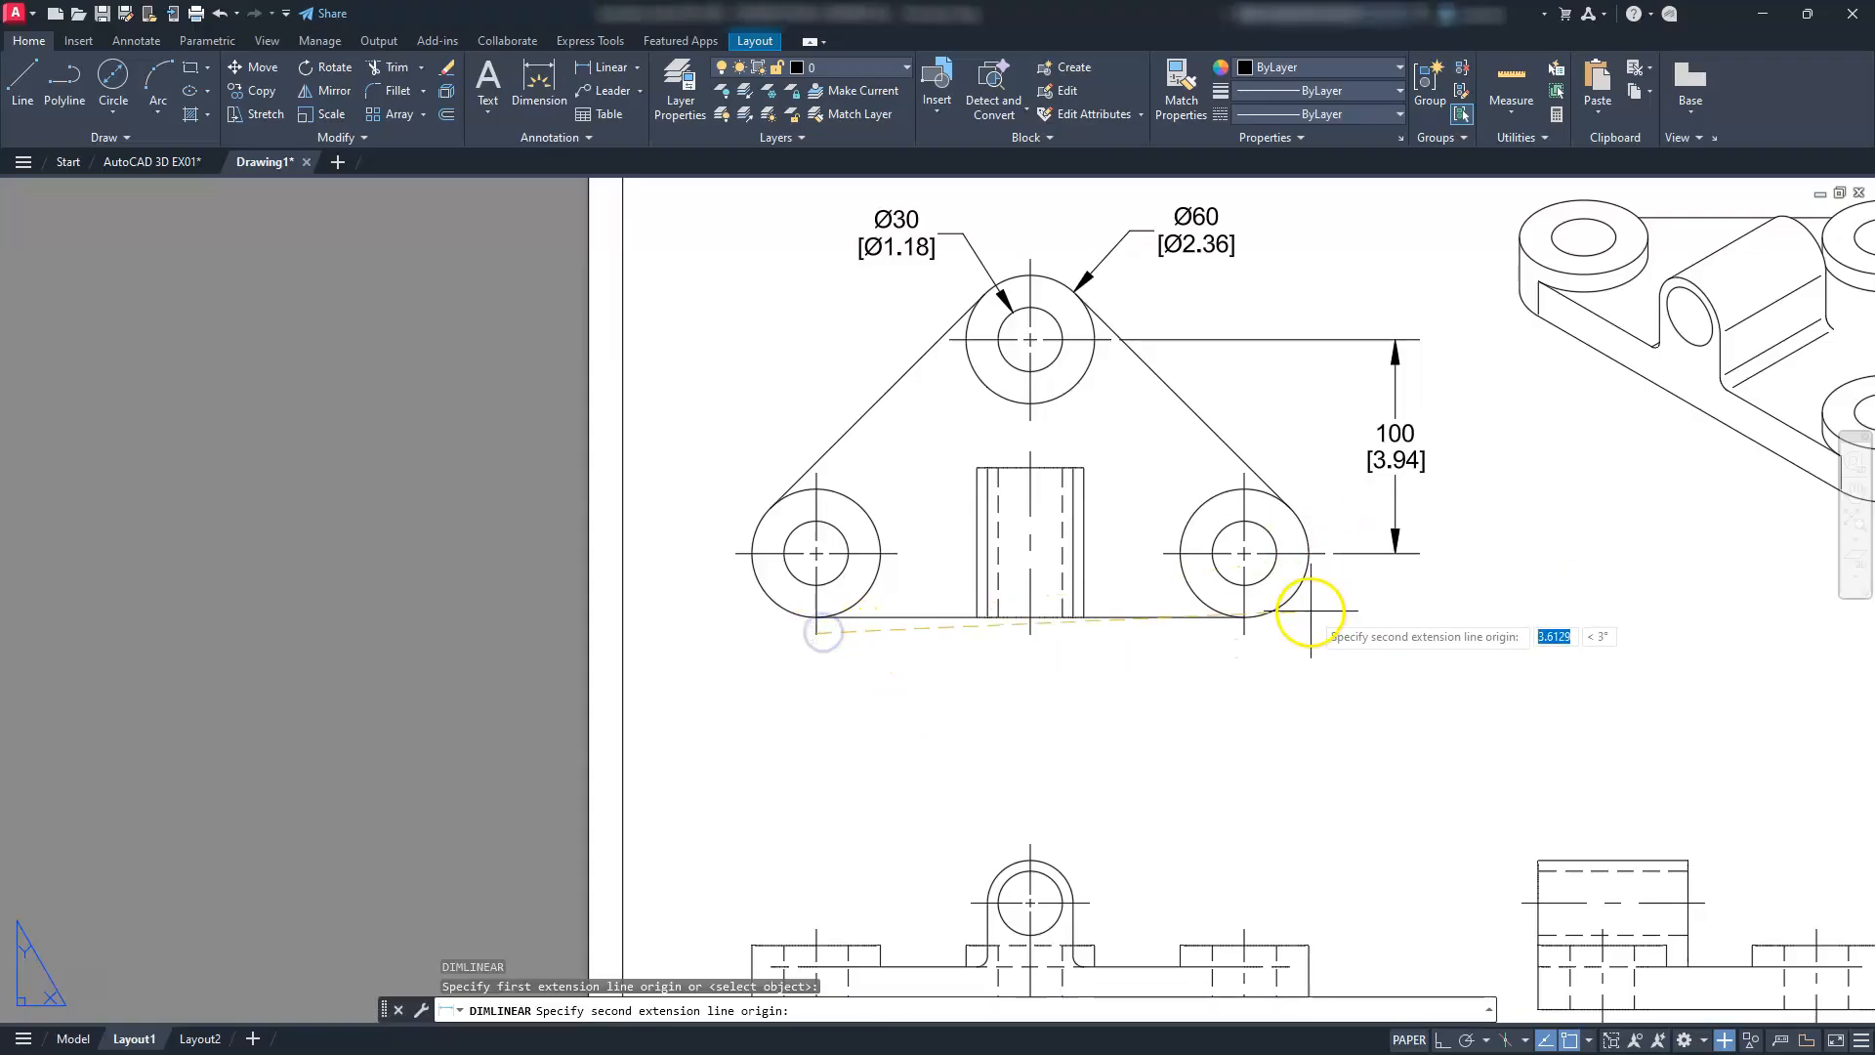
left_click(1244, 633)
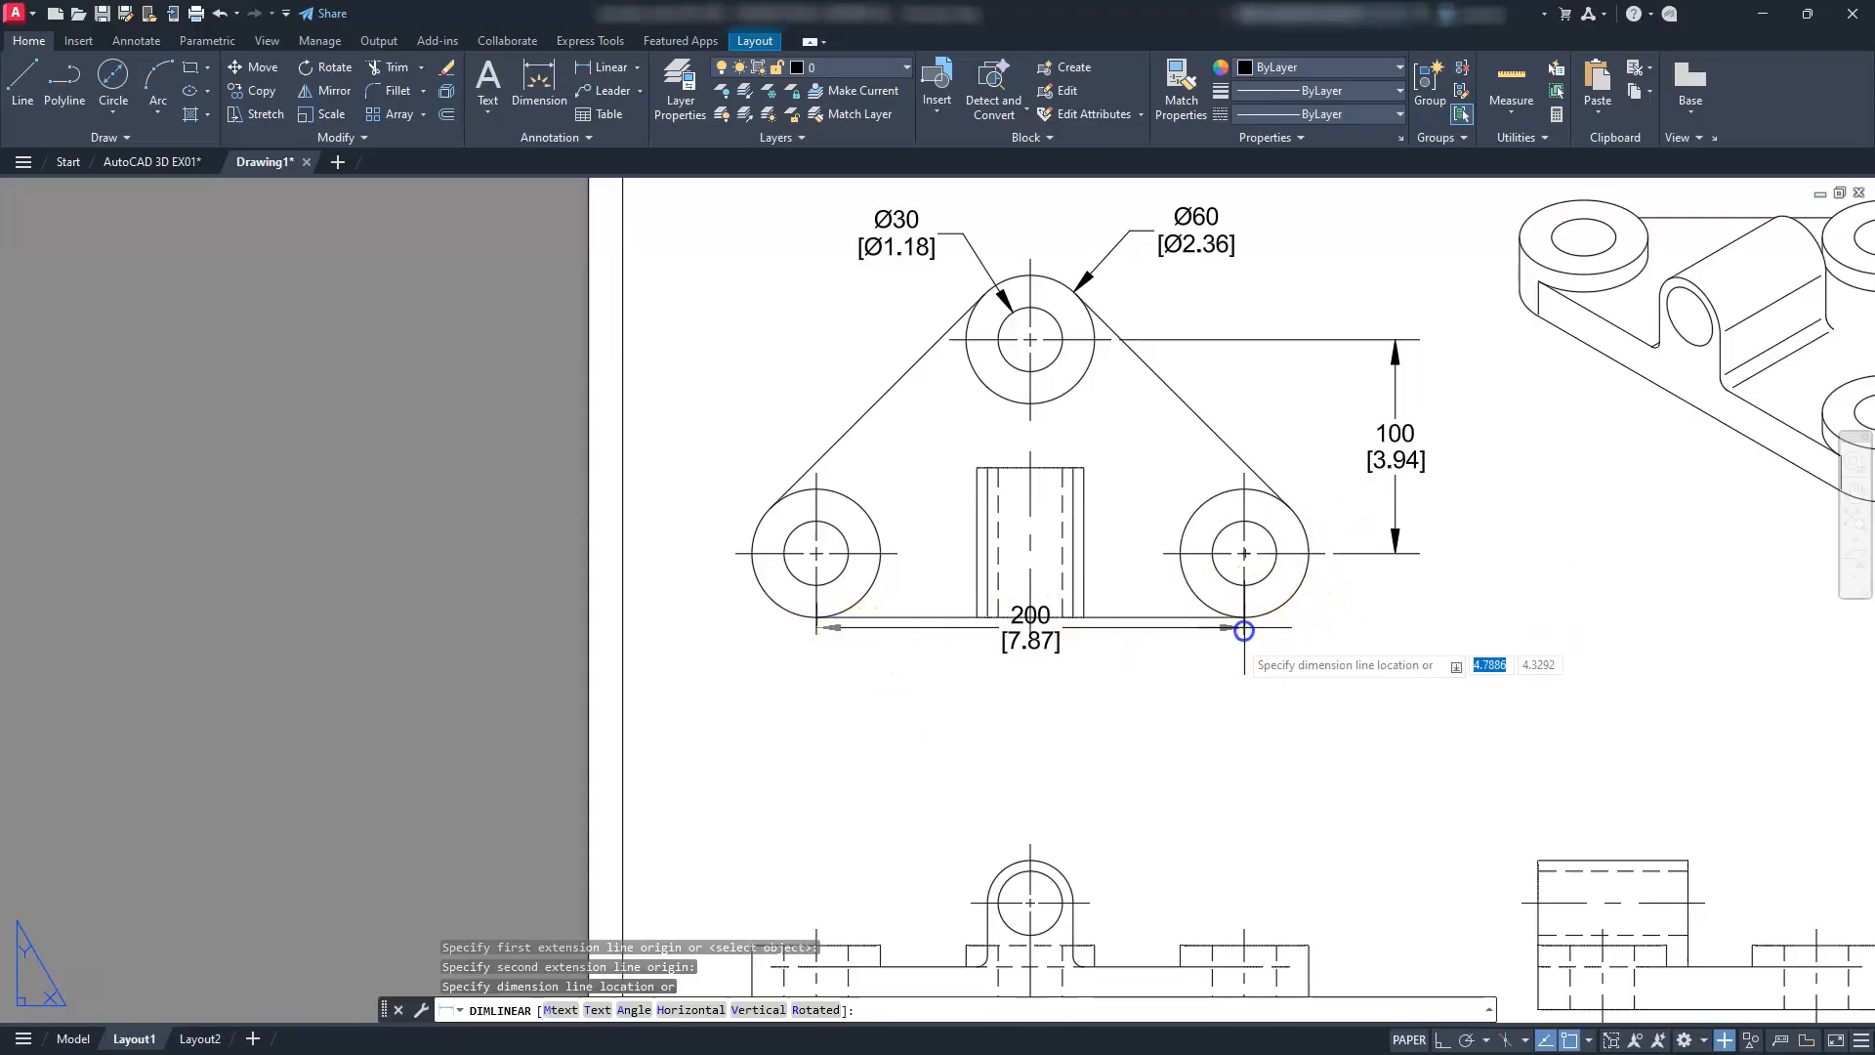
left_click(1125, 688)
Dimension the vertical height from the base's bottom edge to the tube's horizontal centreline, placed left of the front view
middle_click_drag(1096, 702, 1113, 462)
middle_click_drag(983, 753, 1013, 641)
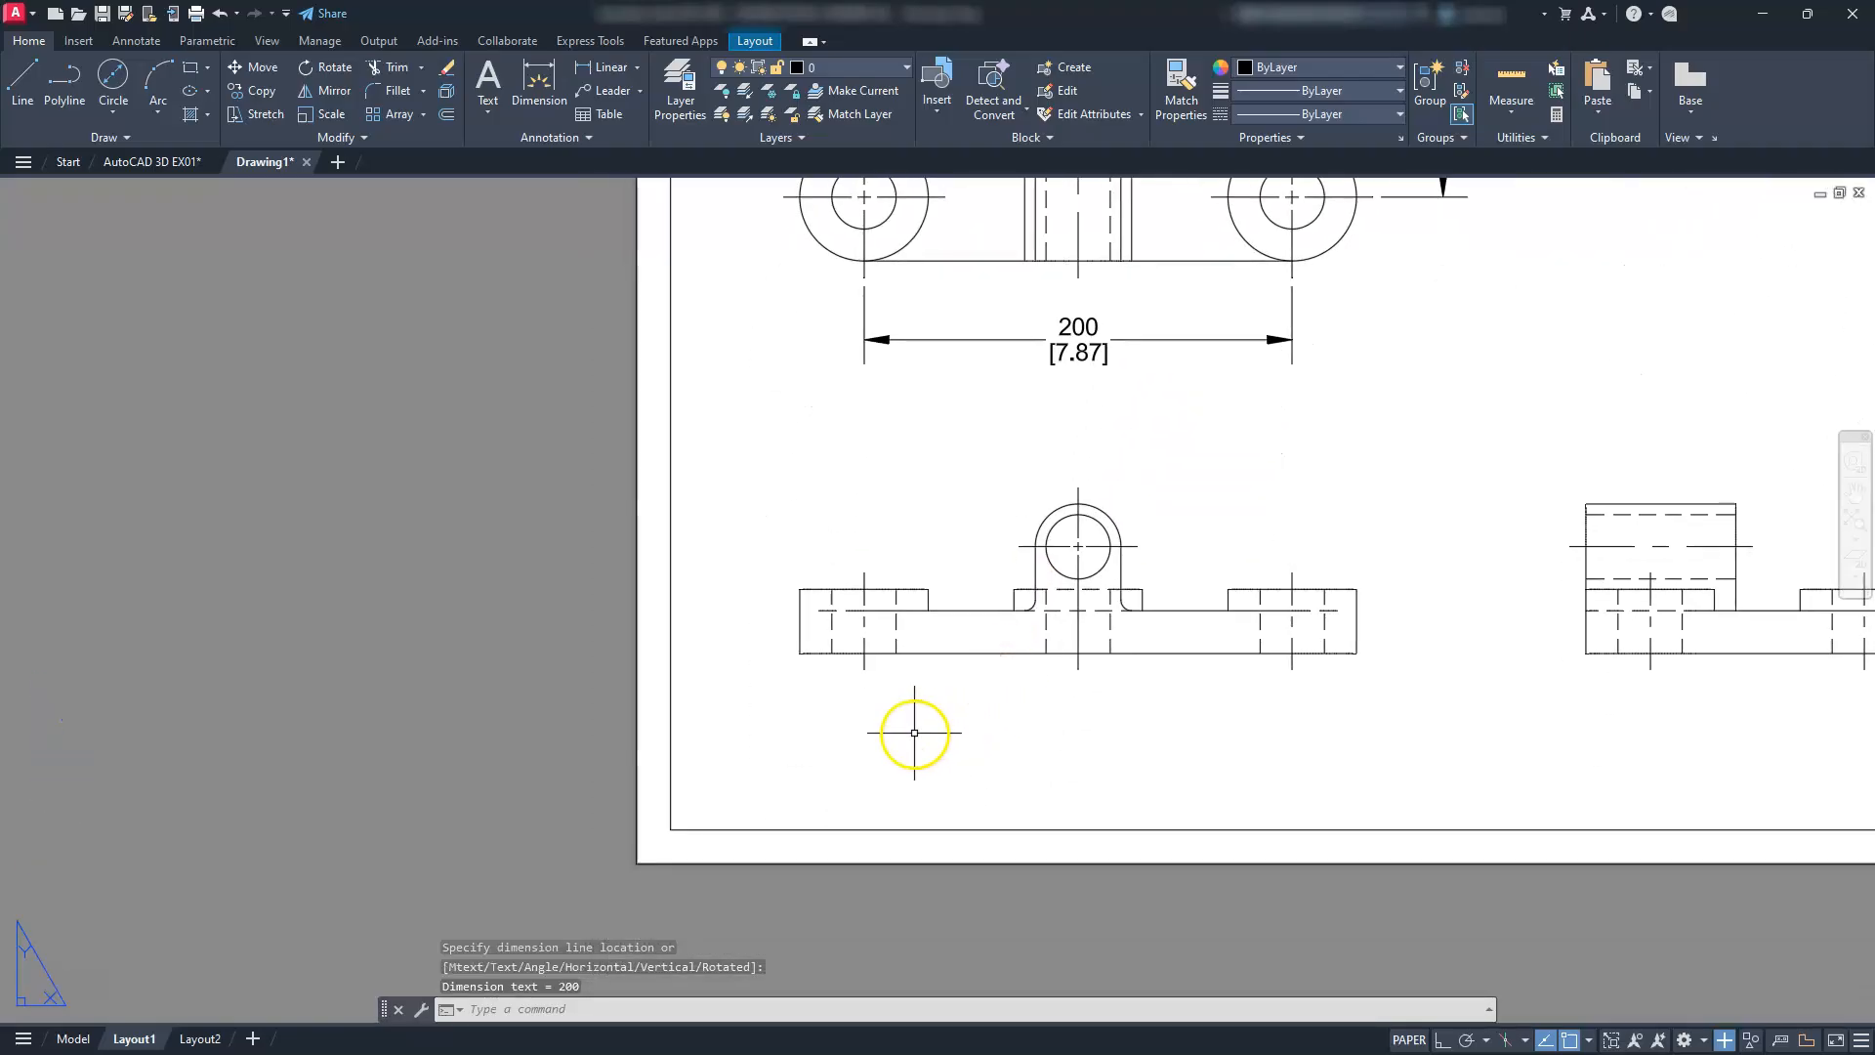
left_click(887, 740)
left_click(872, 723)
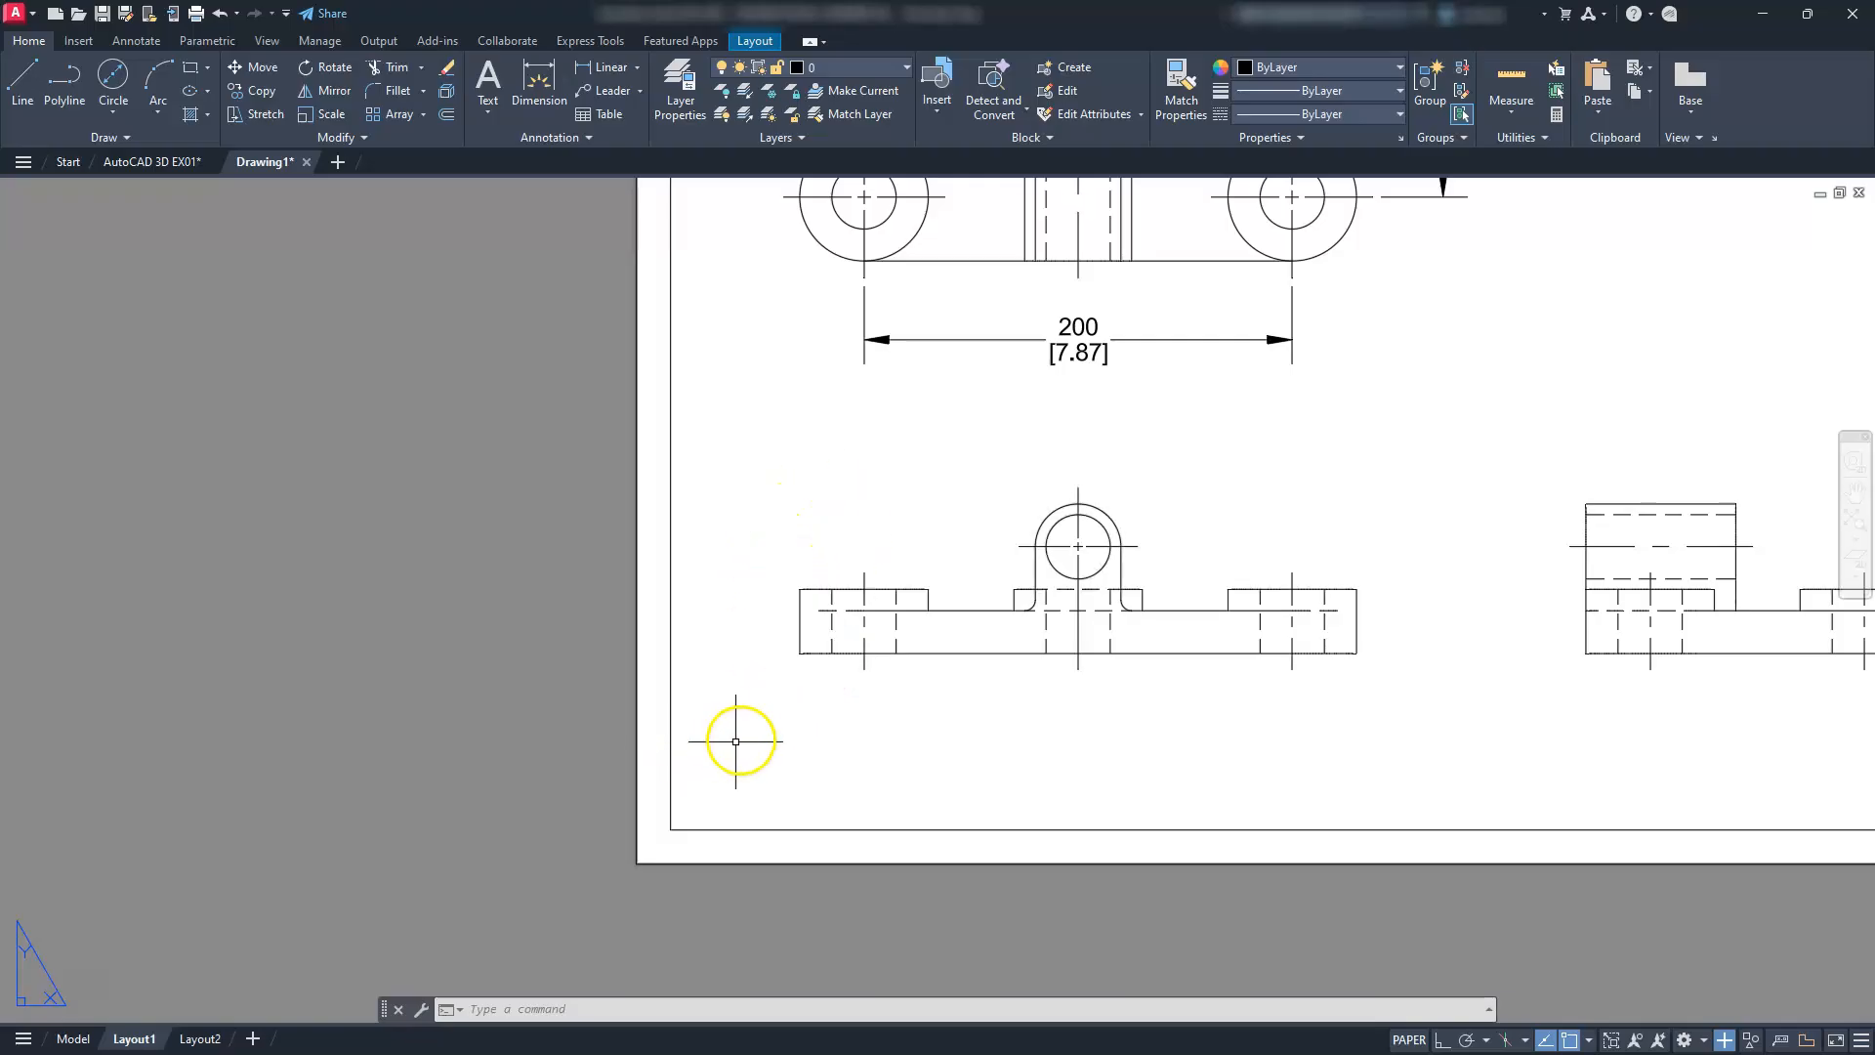
left_click(601, 67)
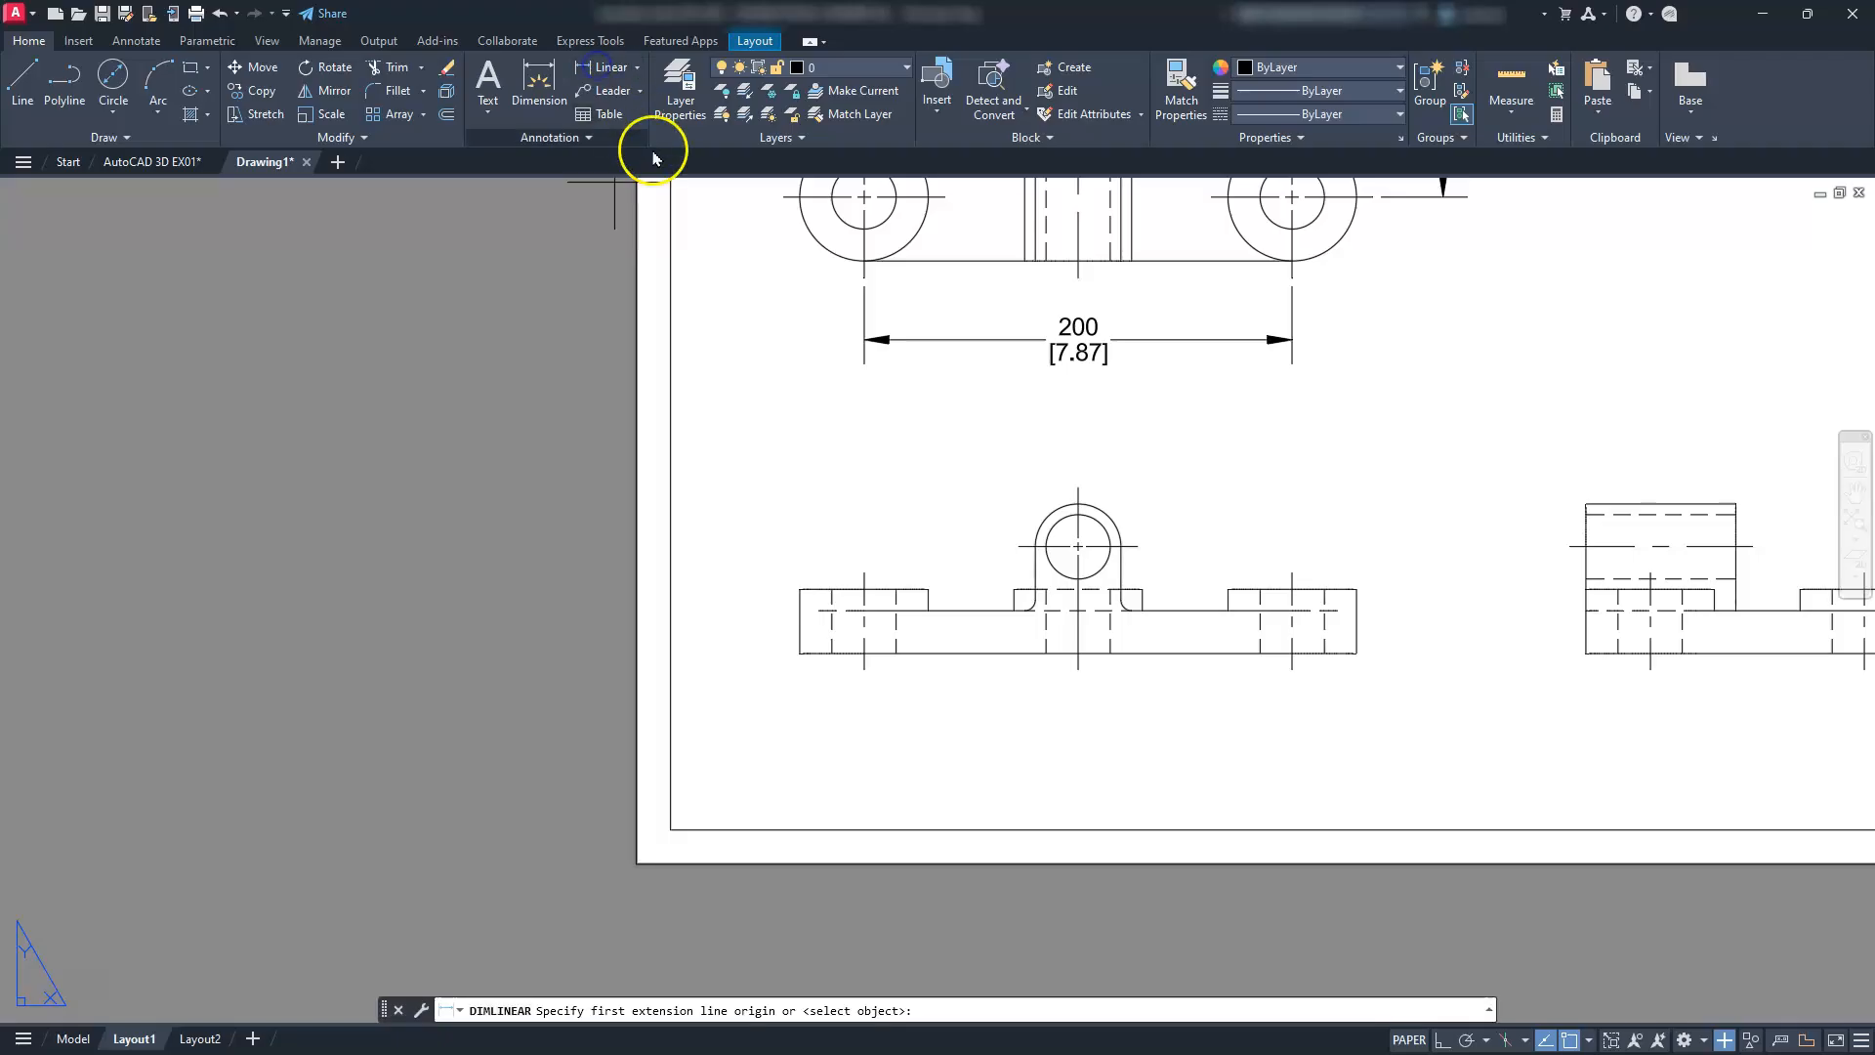
left_click(1019, 548)
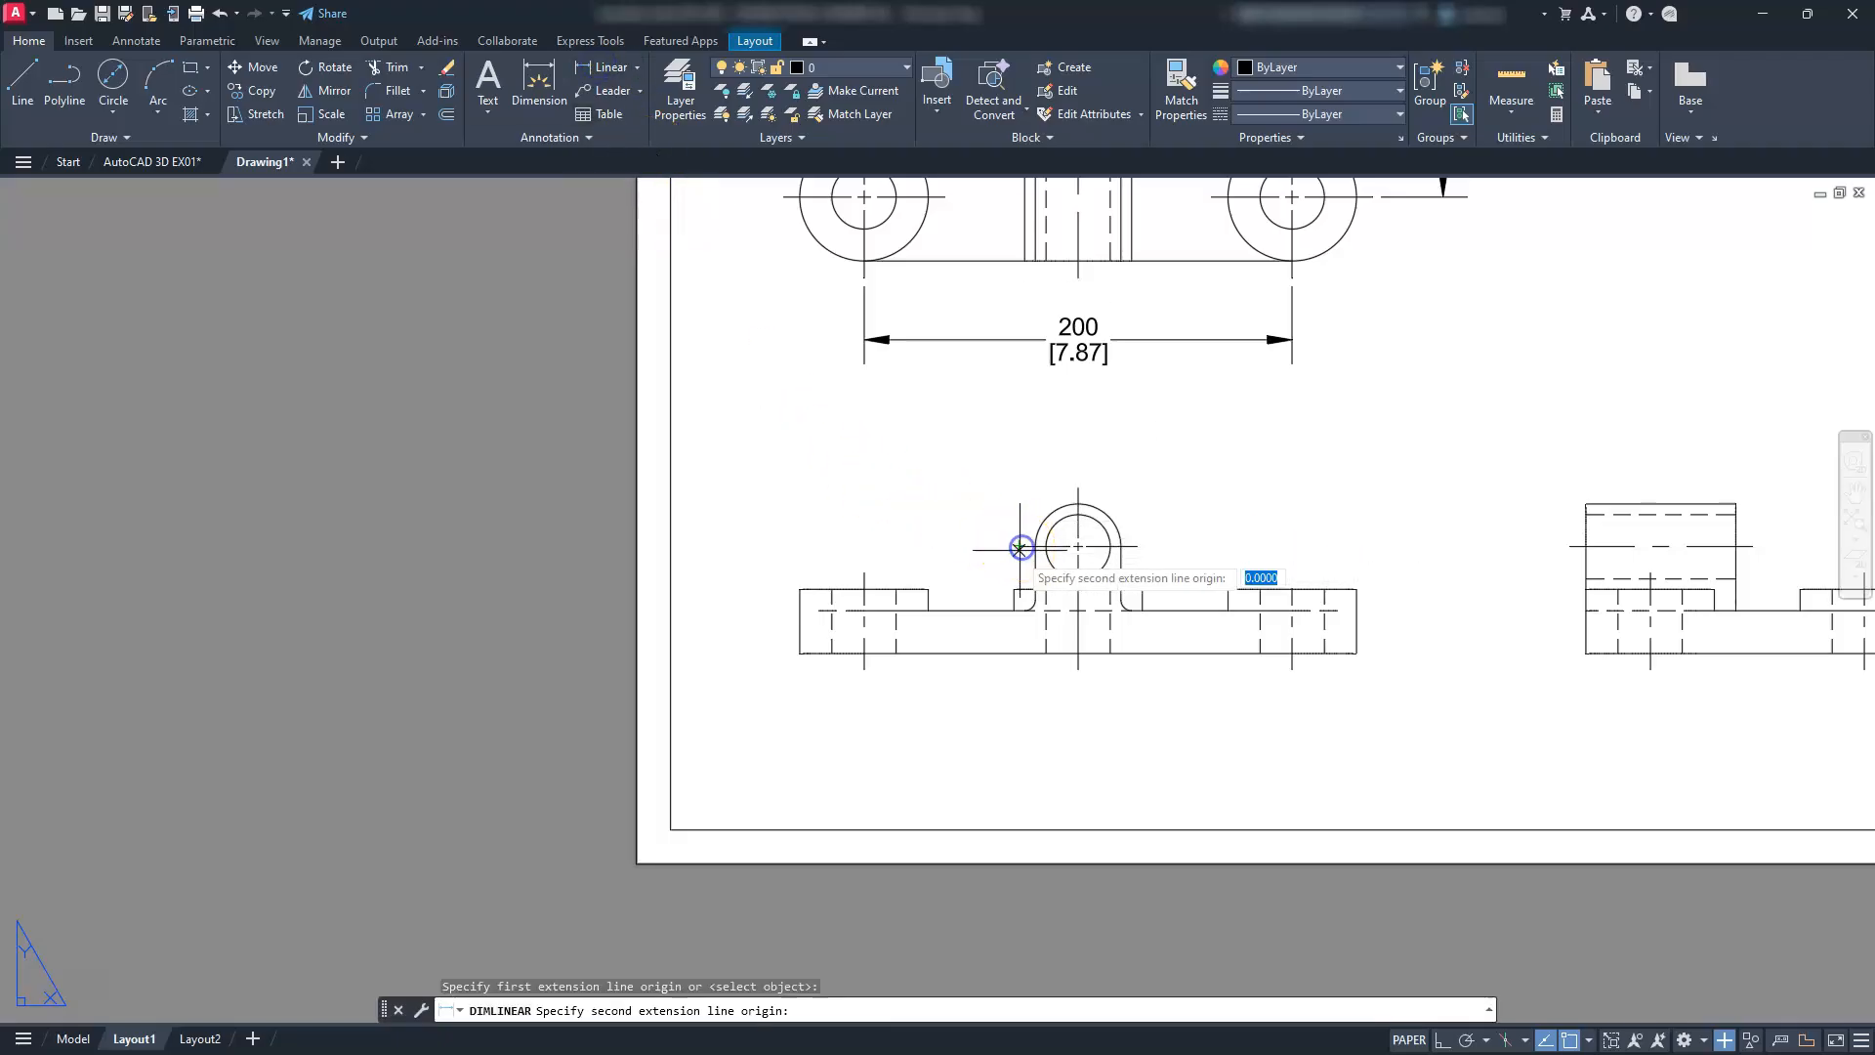
left_click(800, 652)
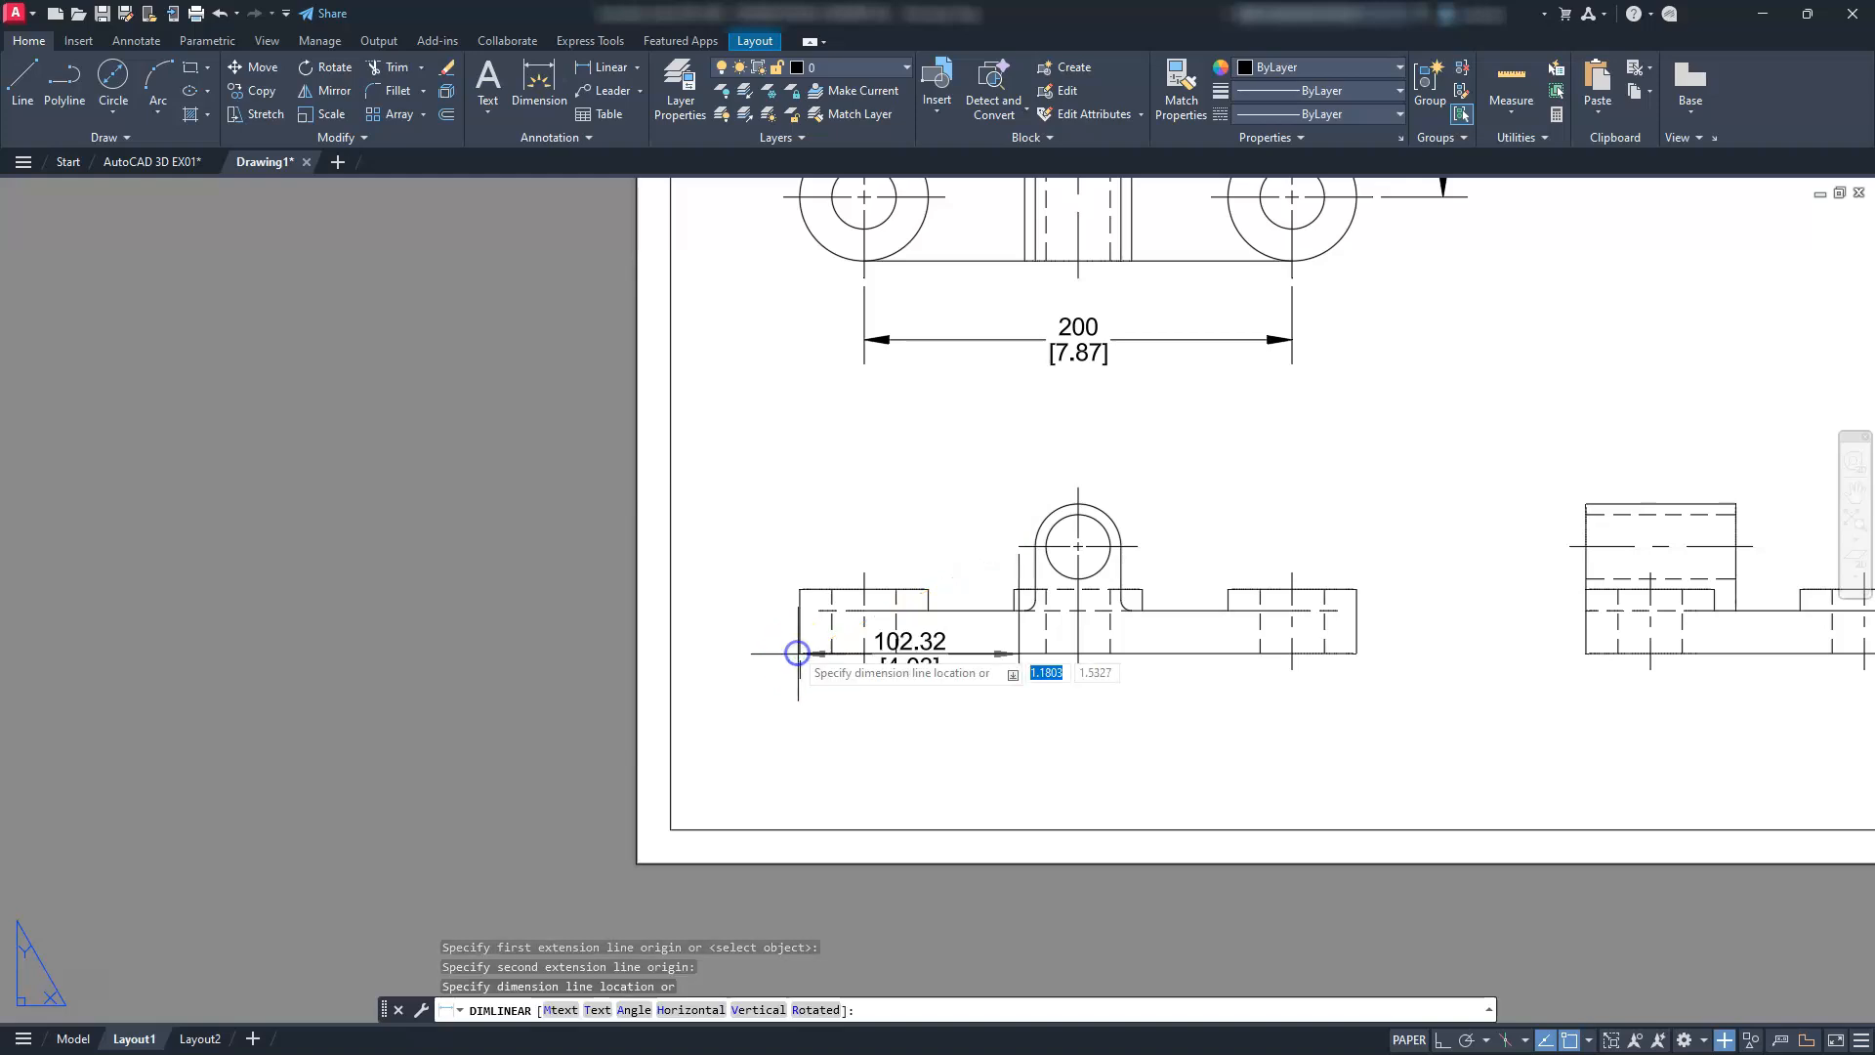
left_click(776, 606)
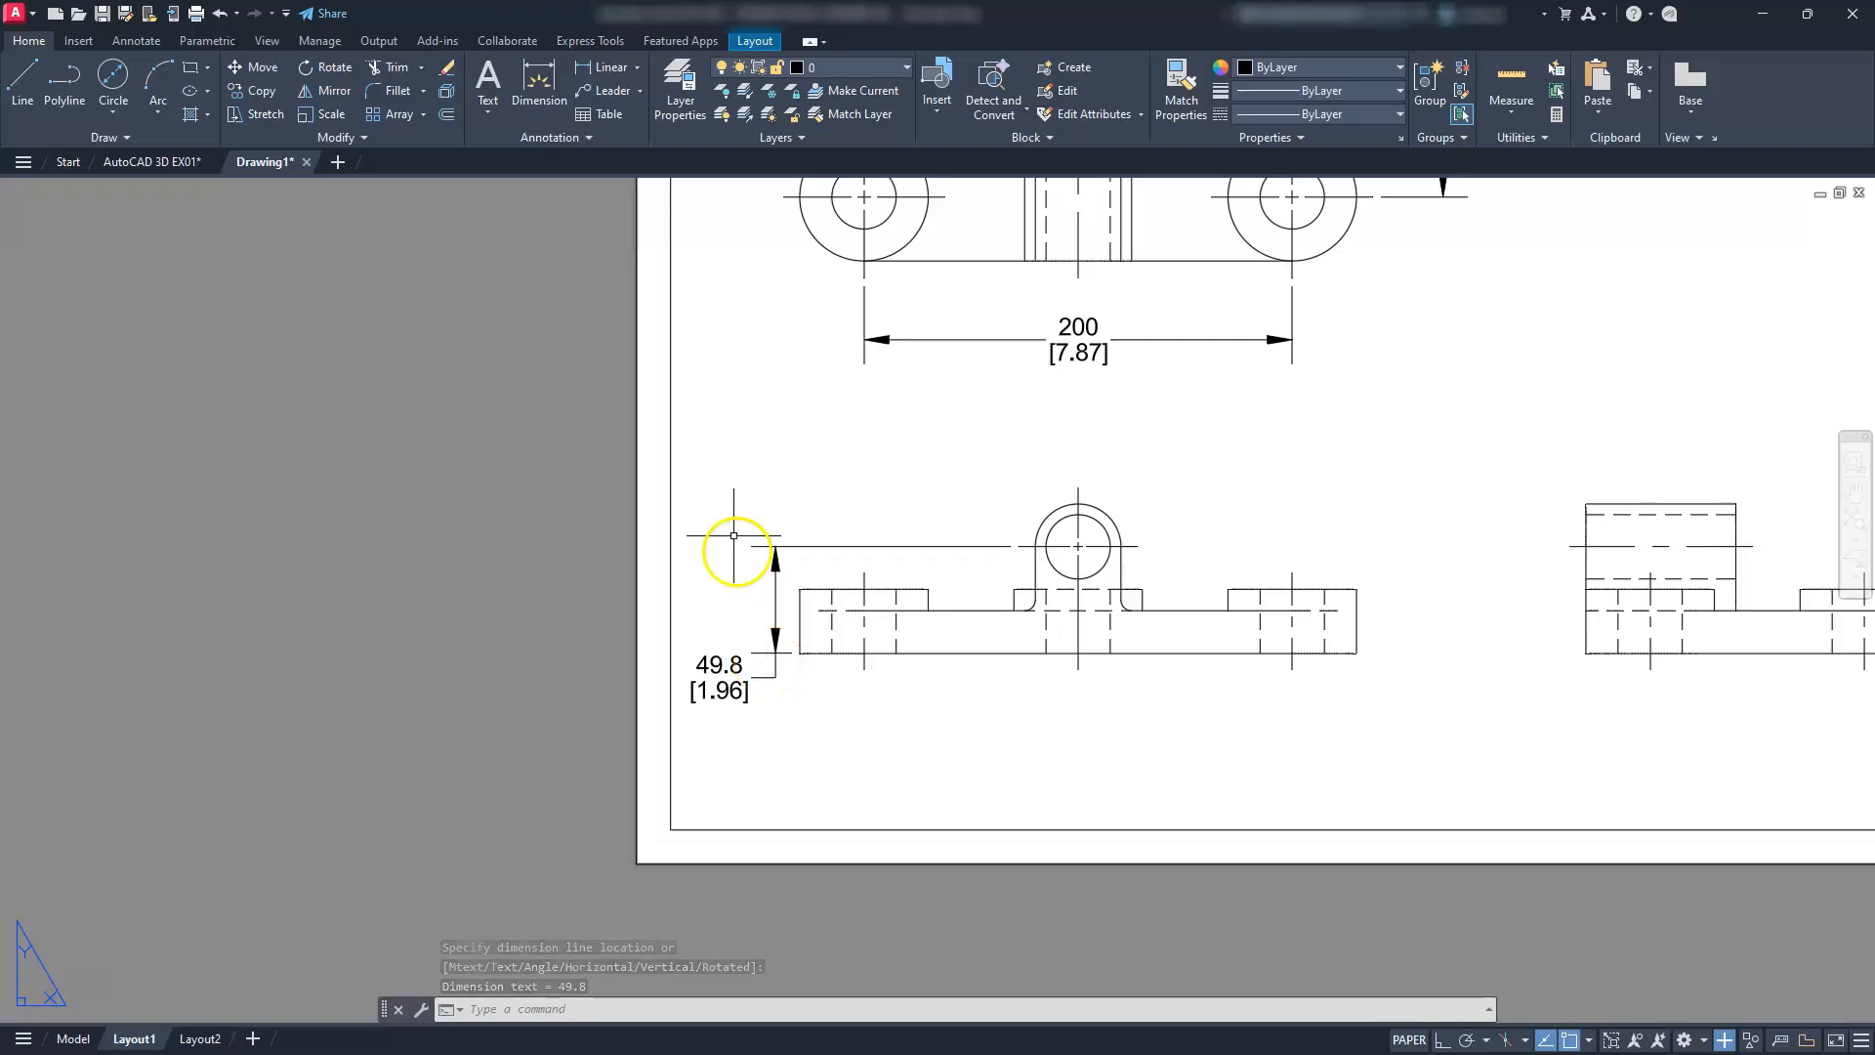
Add a radius dimension to the left fillet at the tube's foot in the front view, placing its text above the left boss
type("DRA")
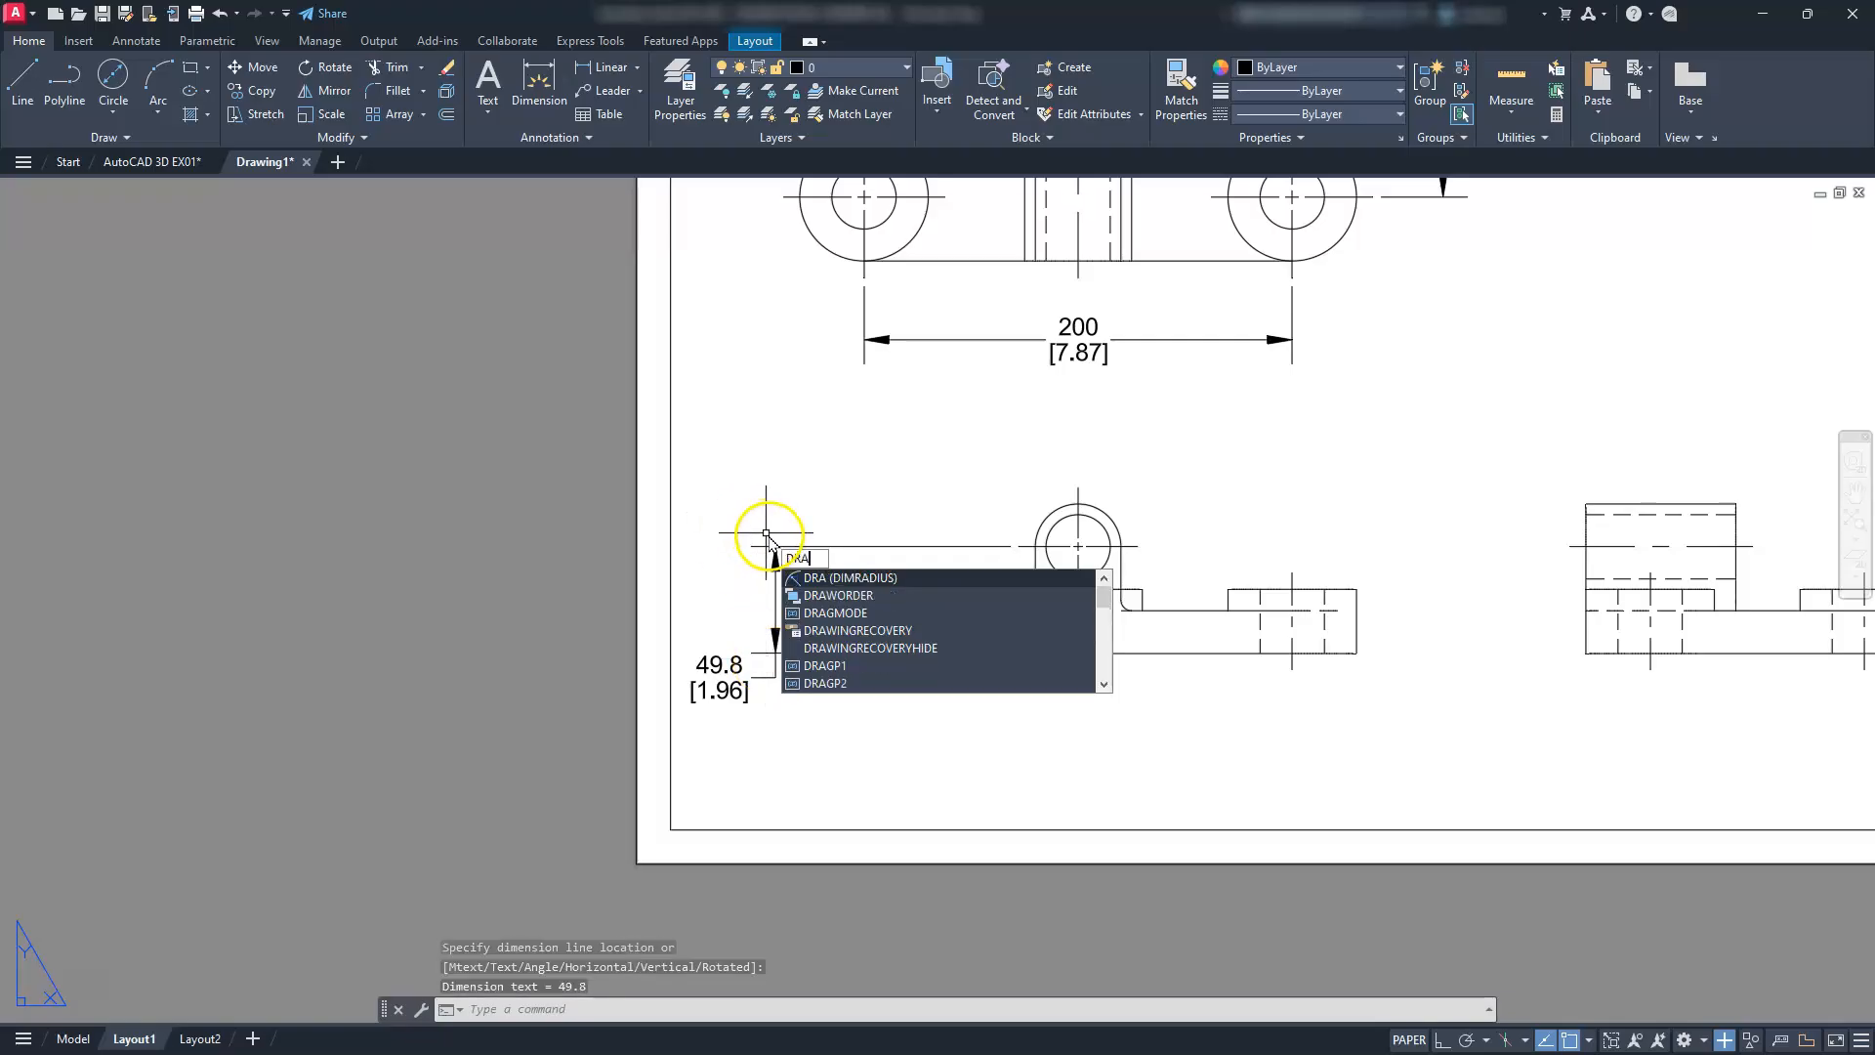
key("Return")
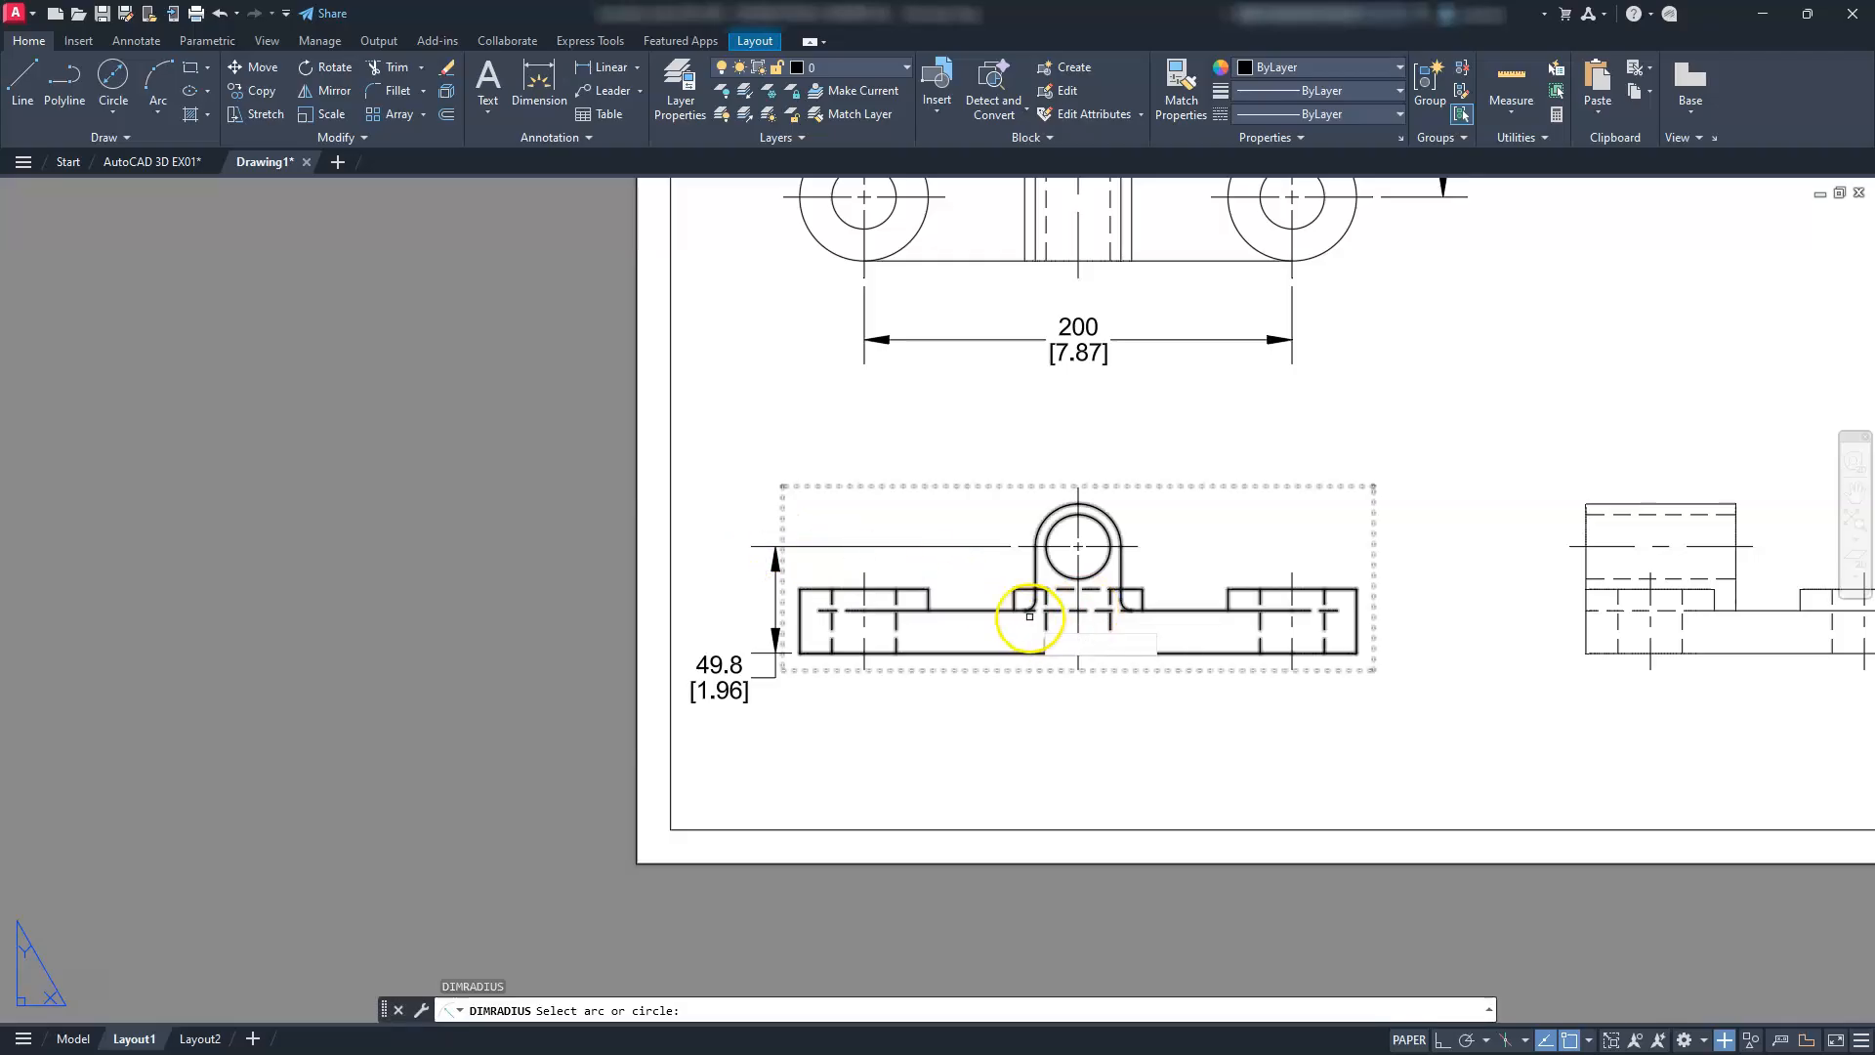
left_click(1030, 606)
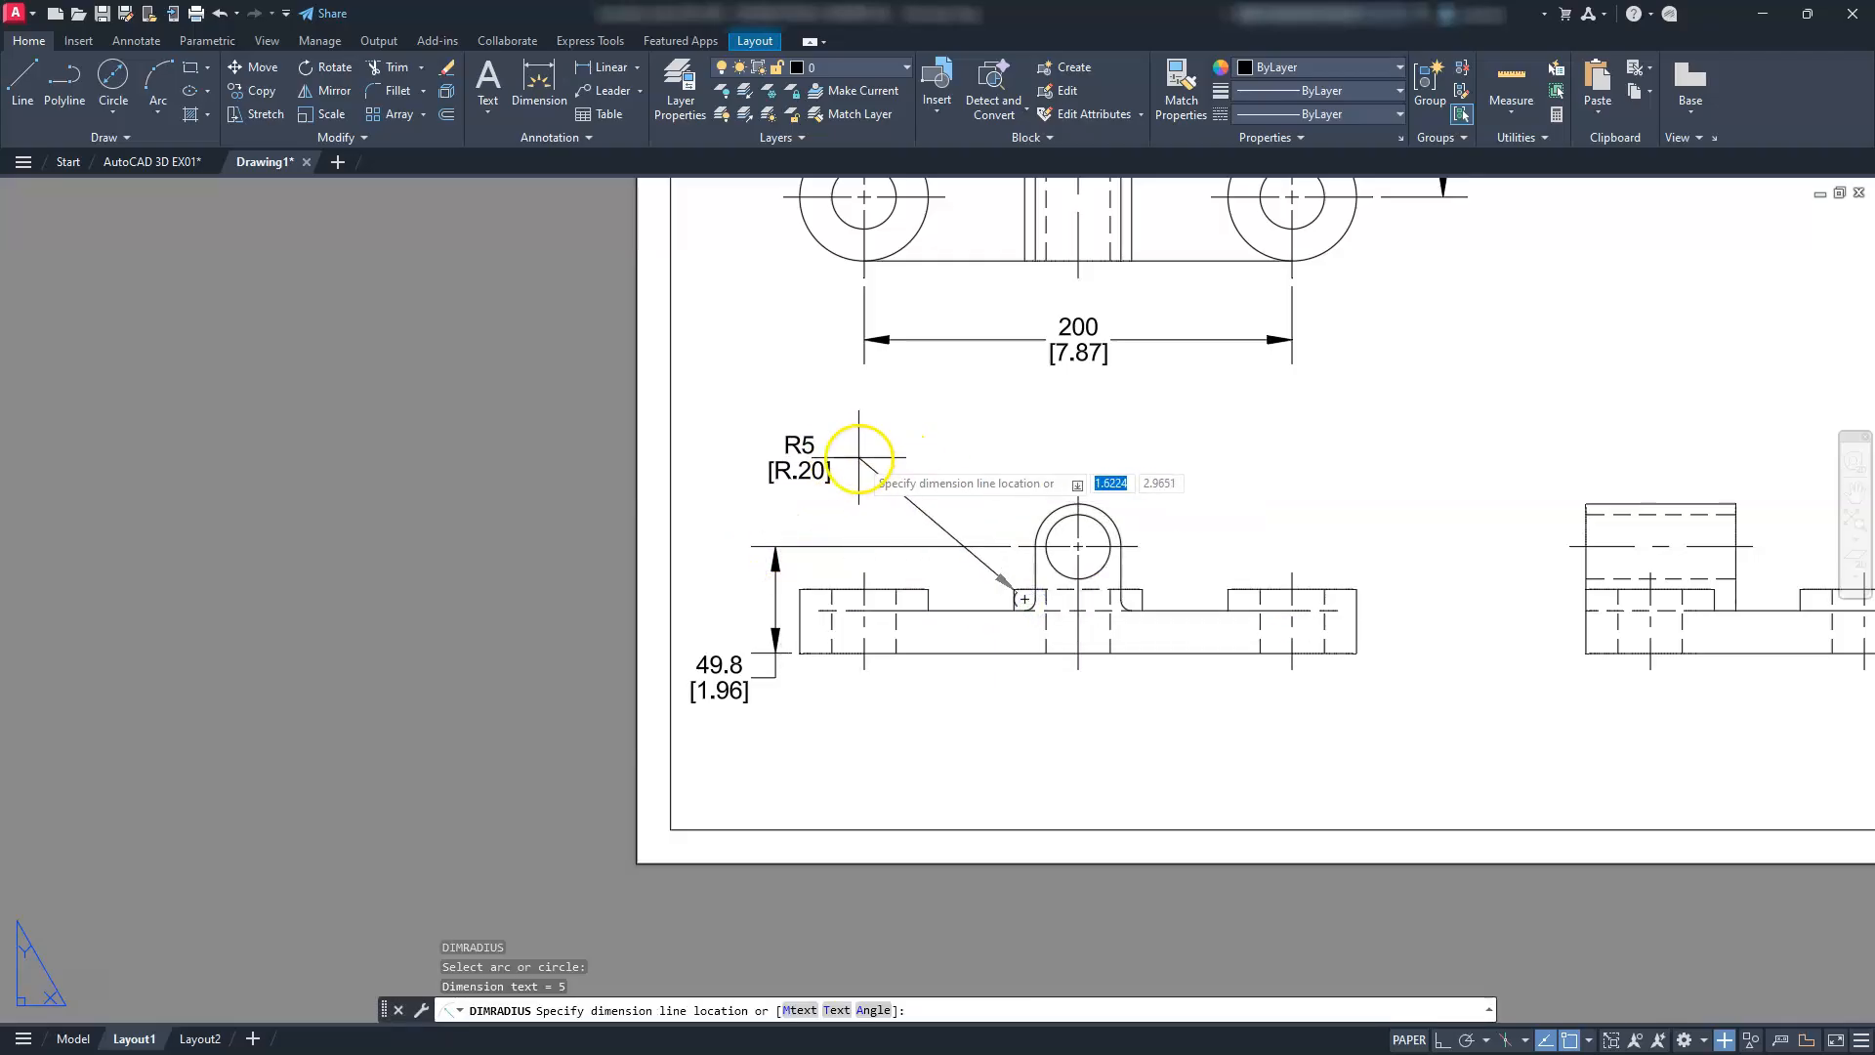
scroll(884, 492, "down", 2)
scroll(879, 494, "up", 5)
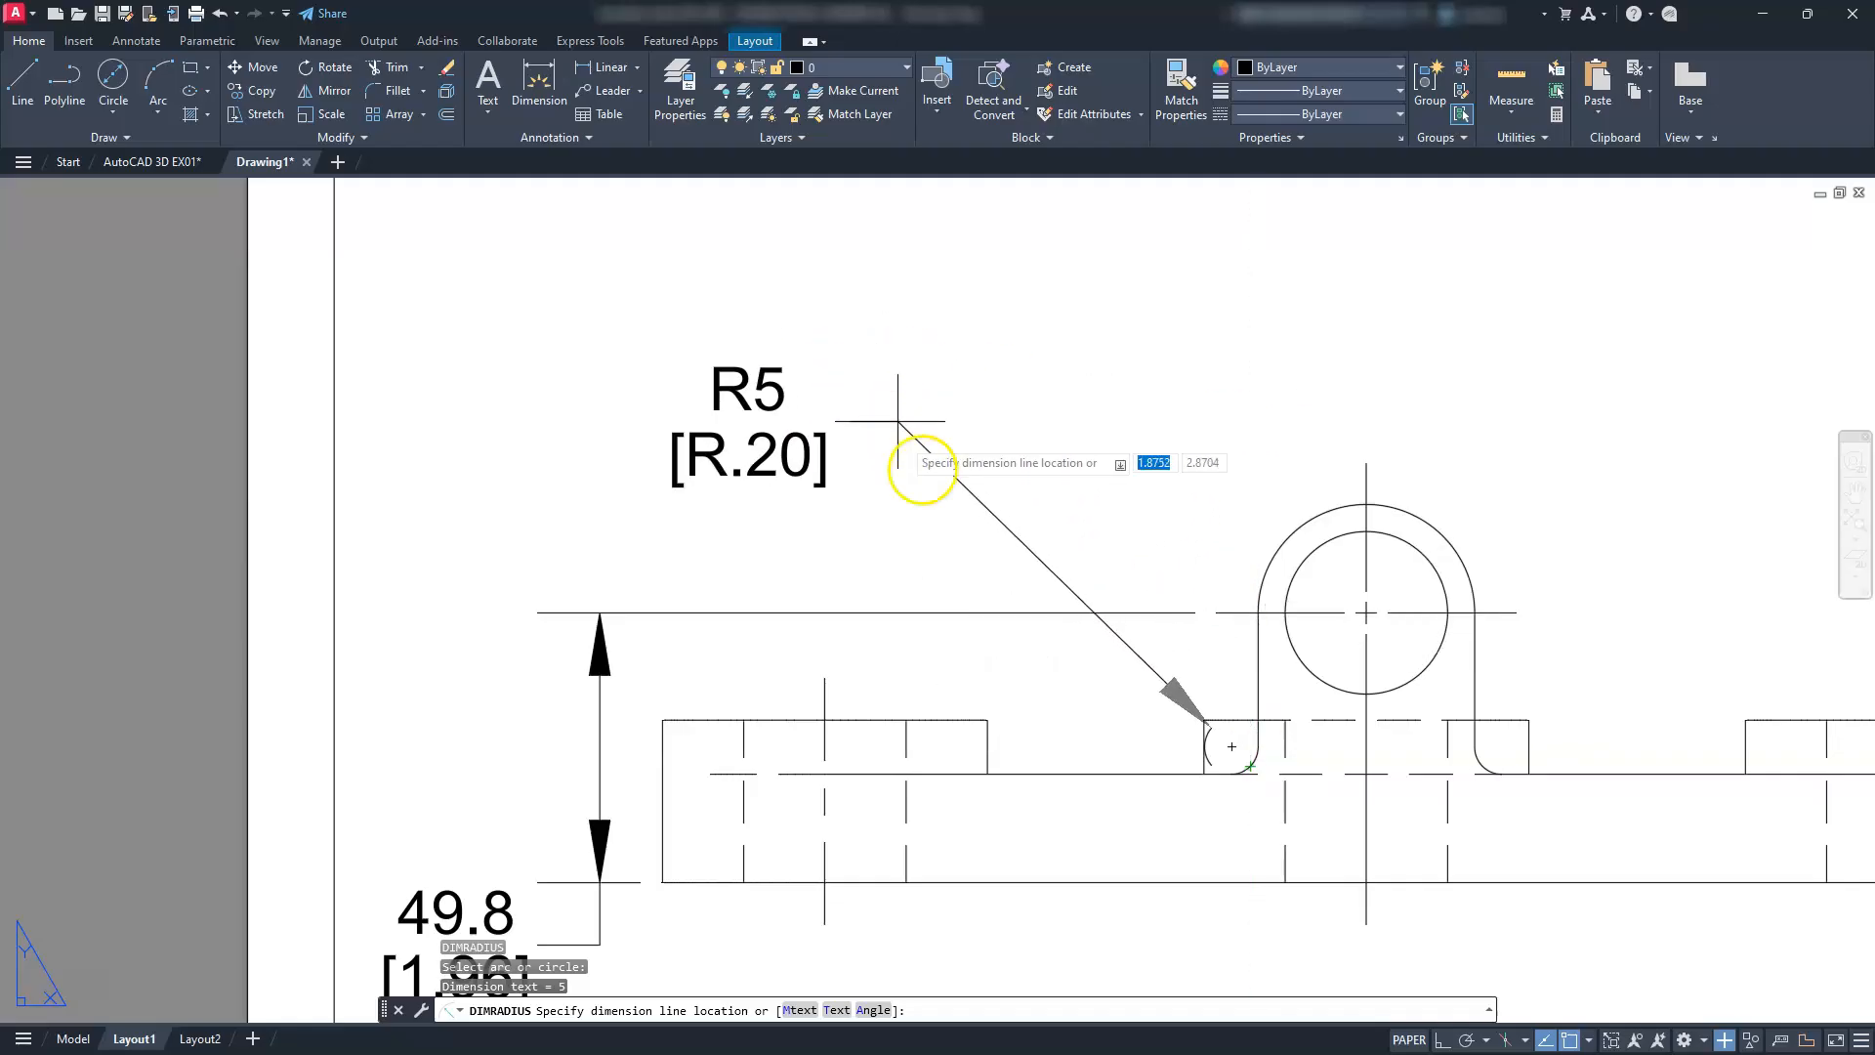
left_click(847, 495)
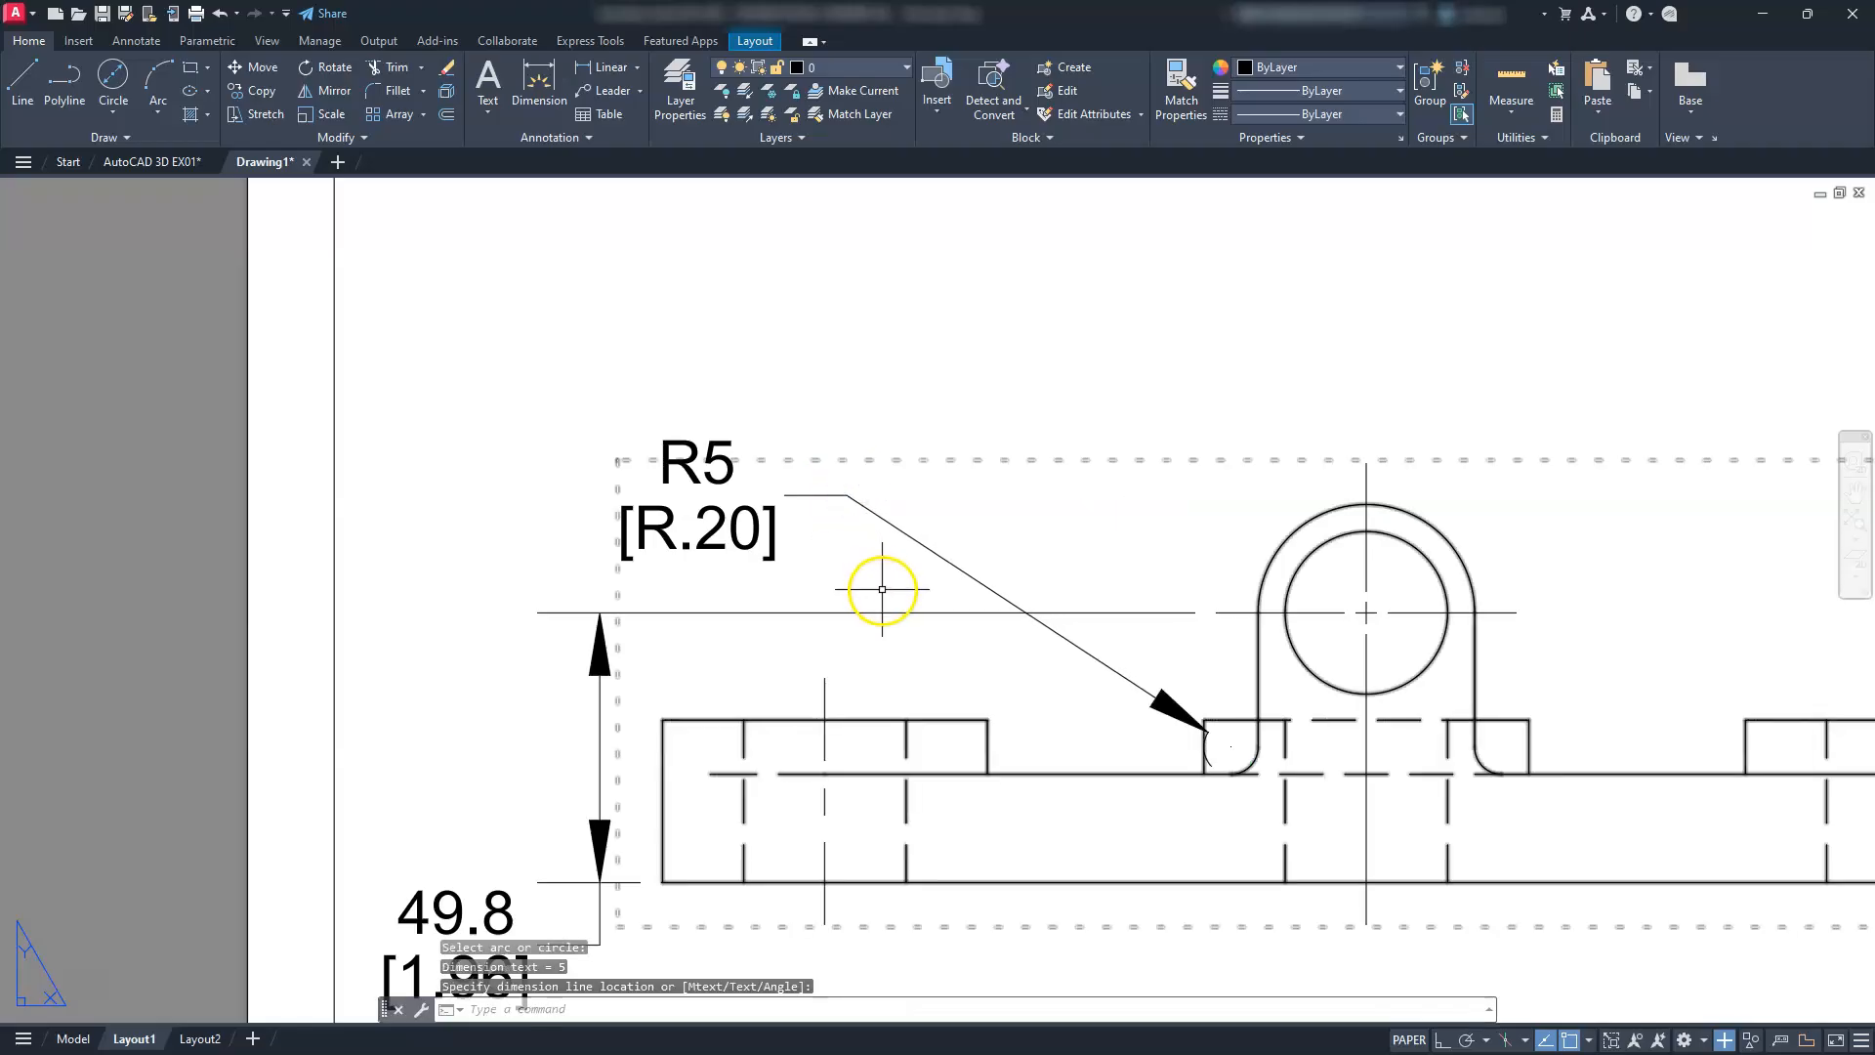
Dimension the diameter of the tube's bore in the front view, placing the text above and to the left of the tube
scroll(920, 622, "down", 2)
scroll(893, 637, "up", 1)
key("Escape")
key("Escape")
type("DR")
key("Escape")
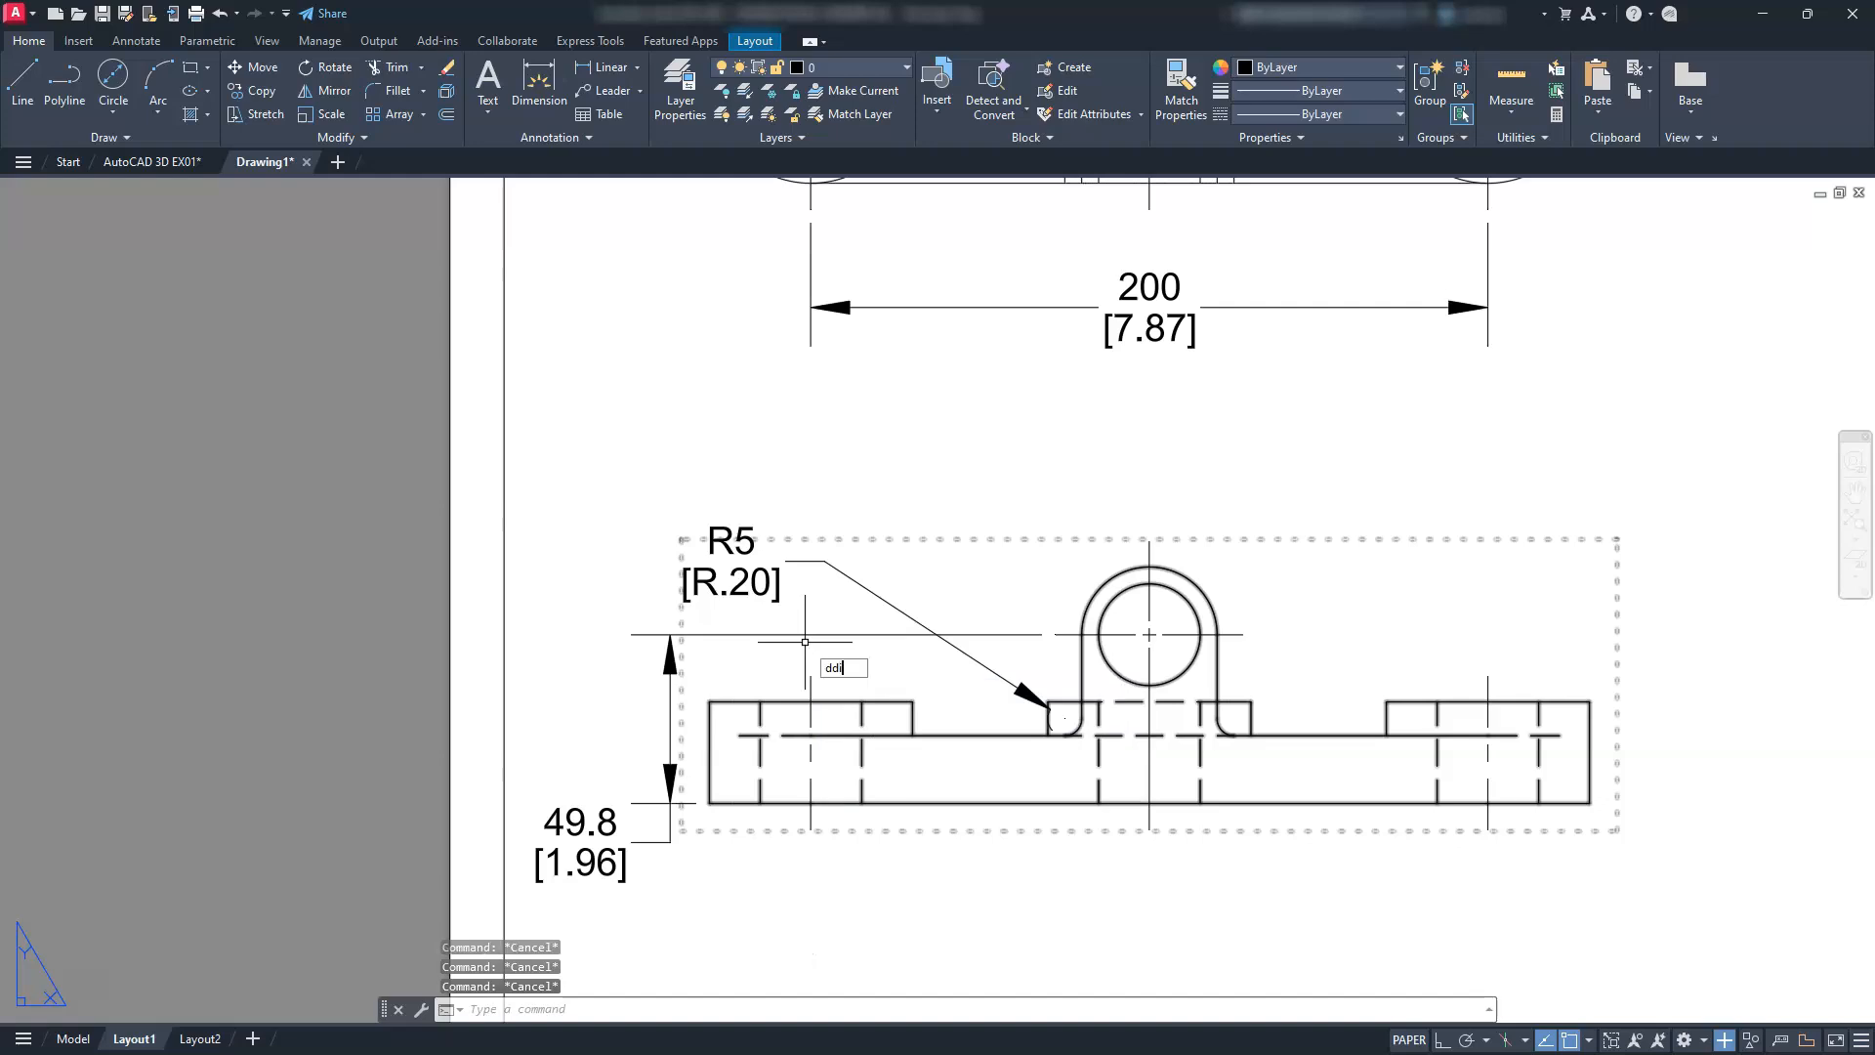
key("Return")
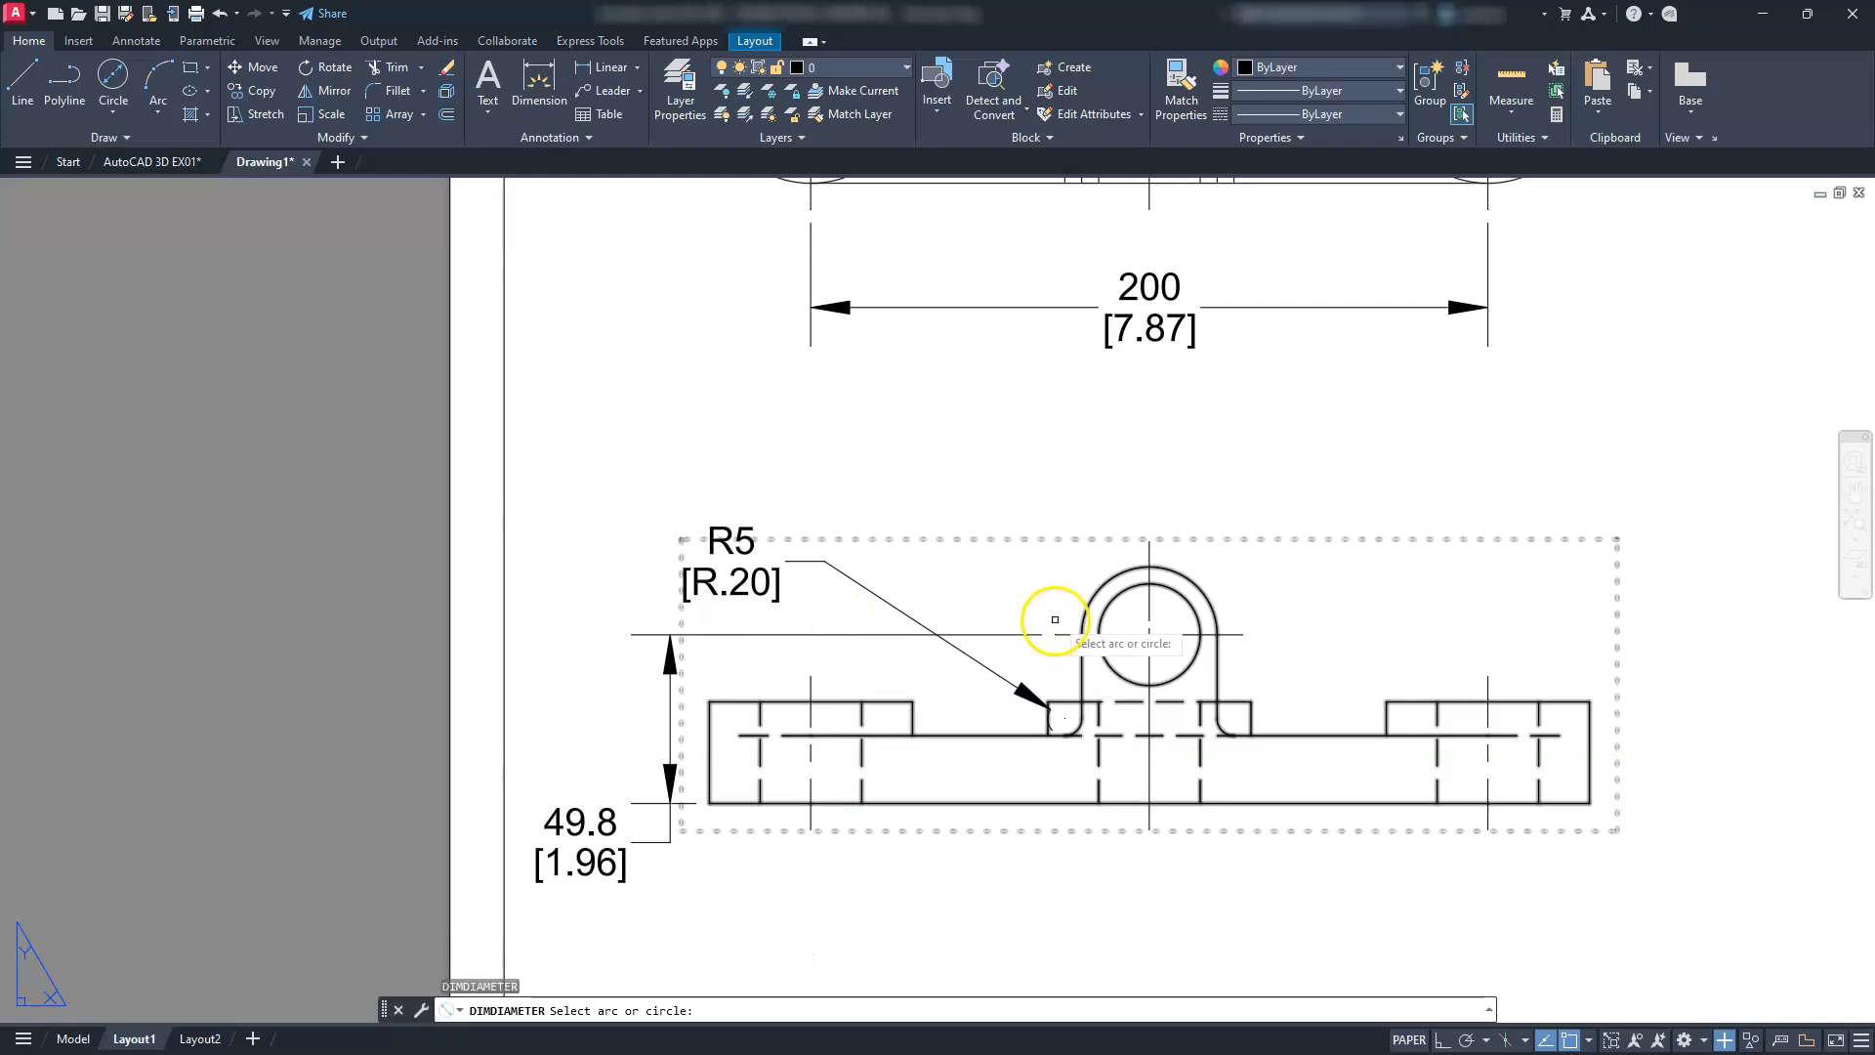
left_click(1111, 603)
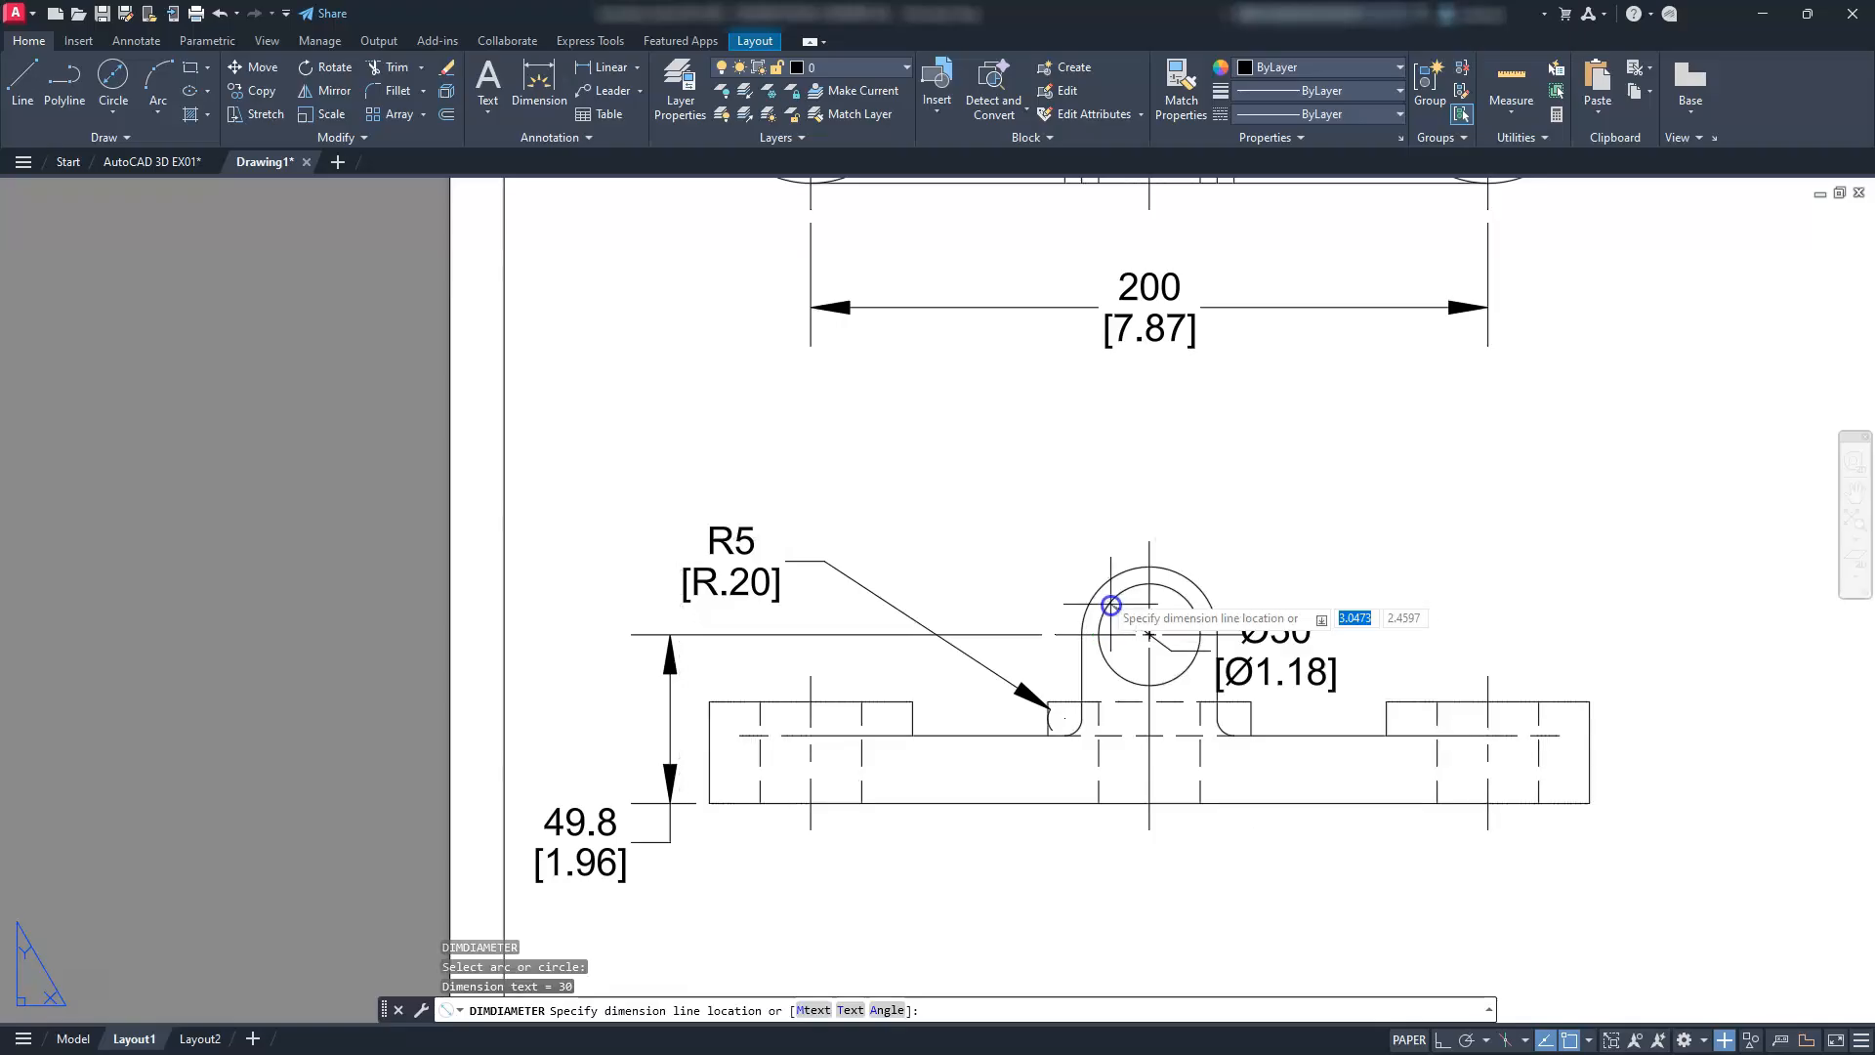
left_click(1065, 504)
Add a radius dimension to the tube's outer arc in the front view, placing the text above and to its right
type("dra")
key("Return")
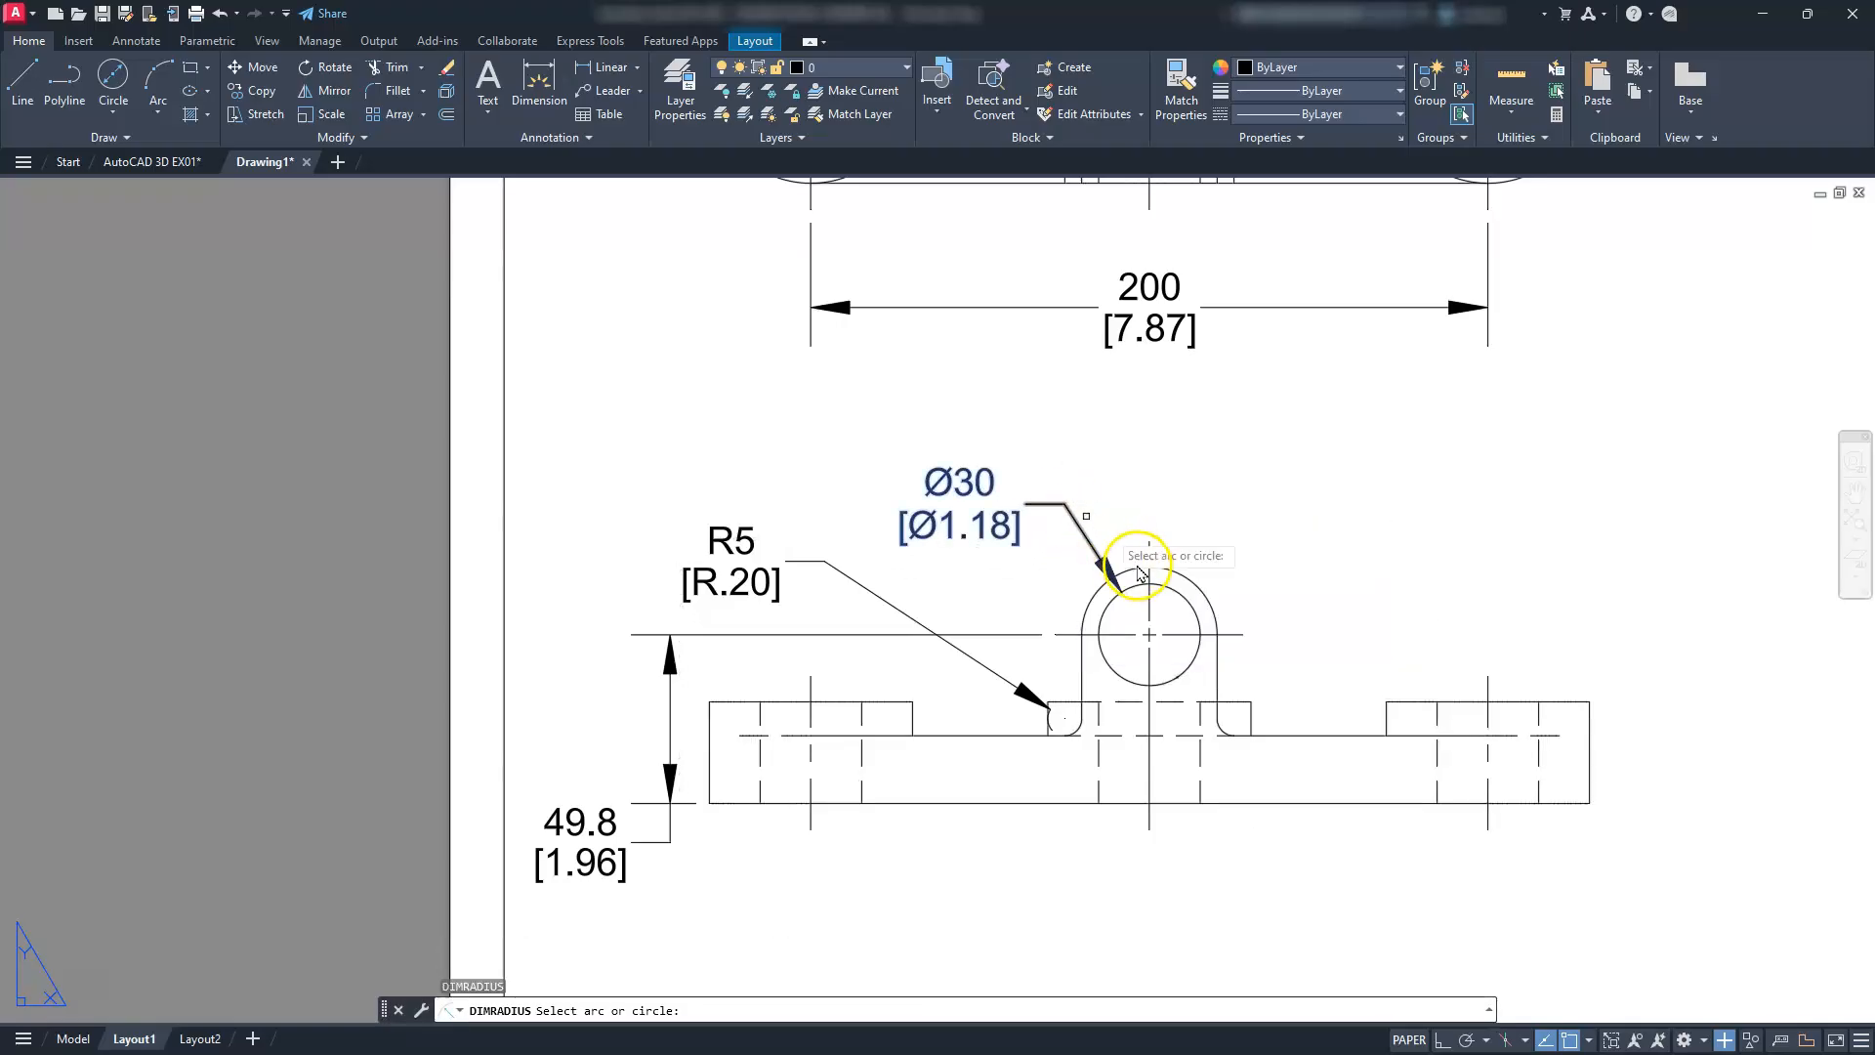
left_click(1207, 610)
left_click(1252, 500)
Dimension the horizontal distance from the left boss's centreline to the tube's centreline, placed below the front view
mouse_move(1221, 617)
middle_mouse_down()
mouse_move(1214, 519)
mouse_move(1256, 430)
middle_mouse_up()
key("Escape")
key("Escape")
type("dl")
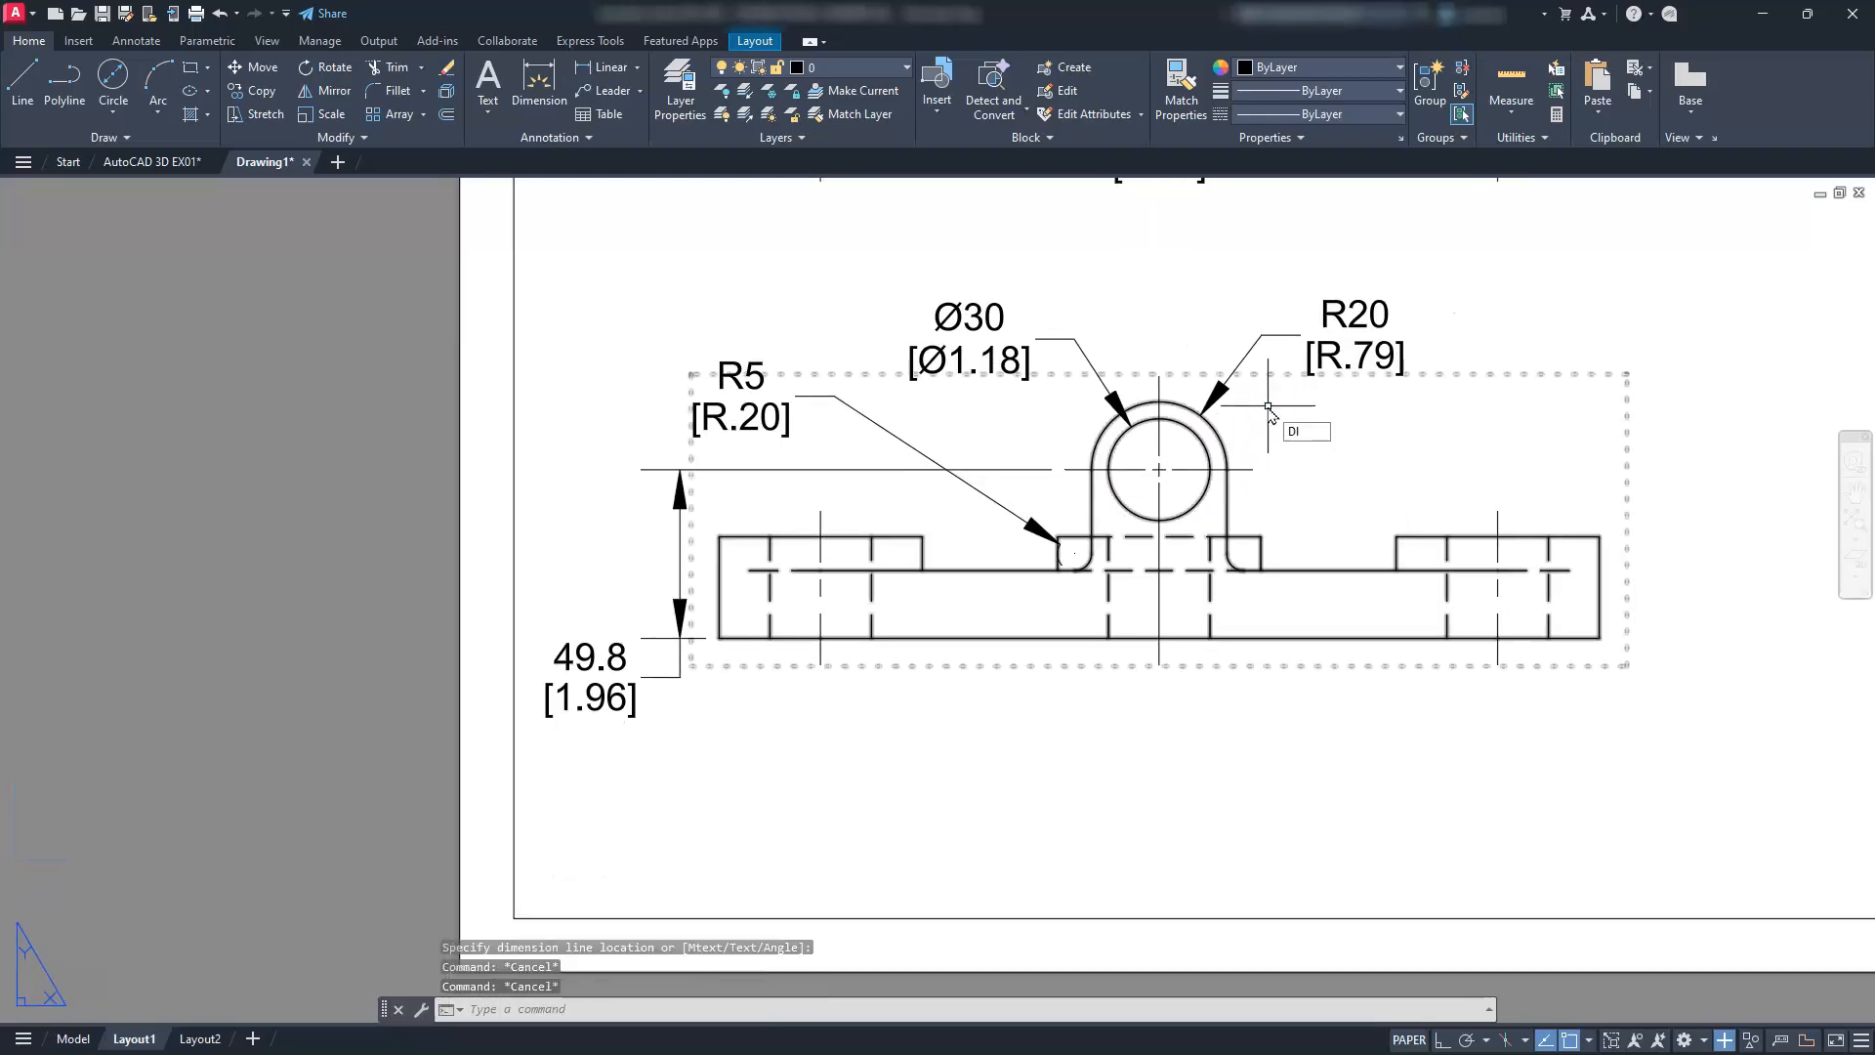
type("i")
key("Return")
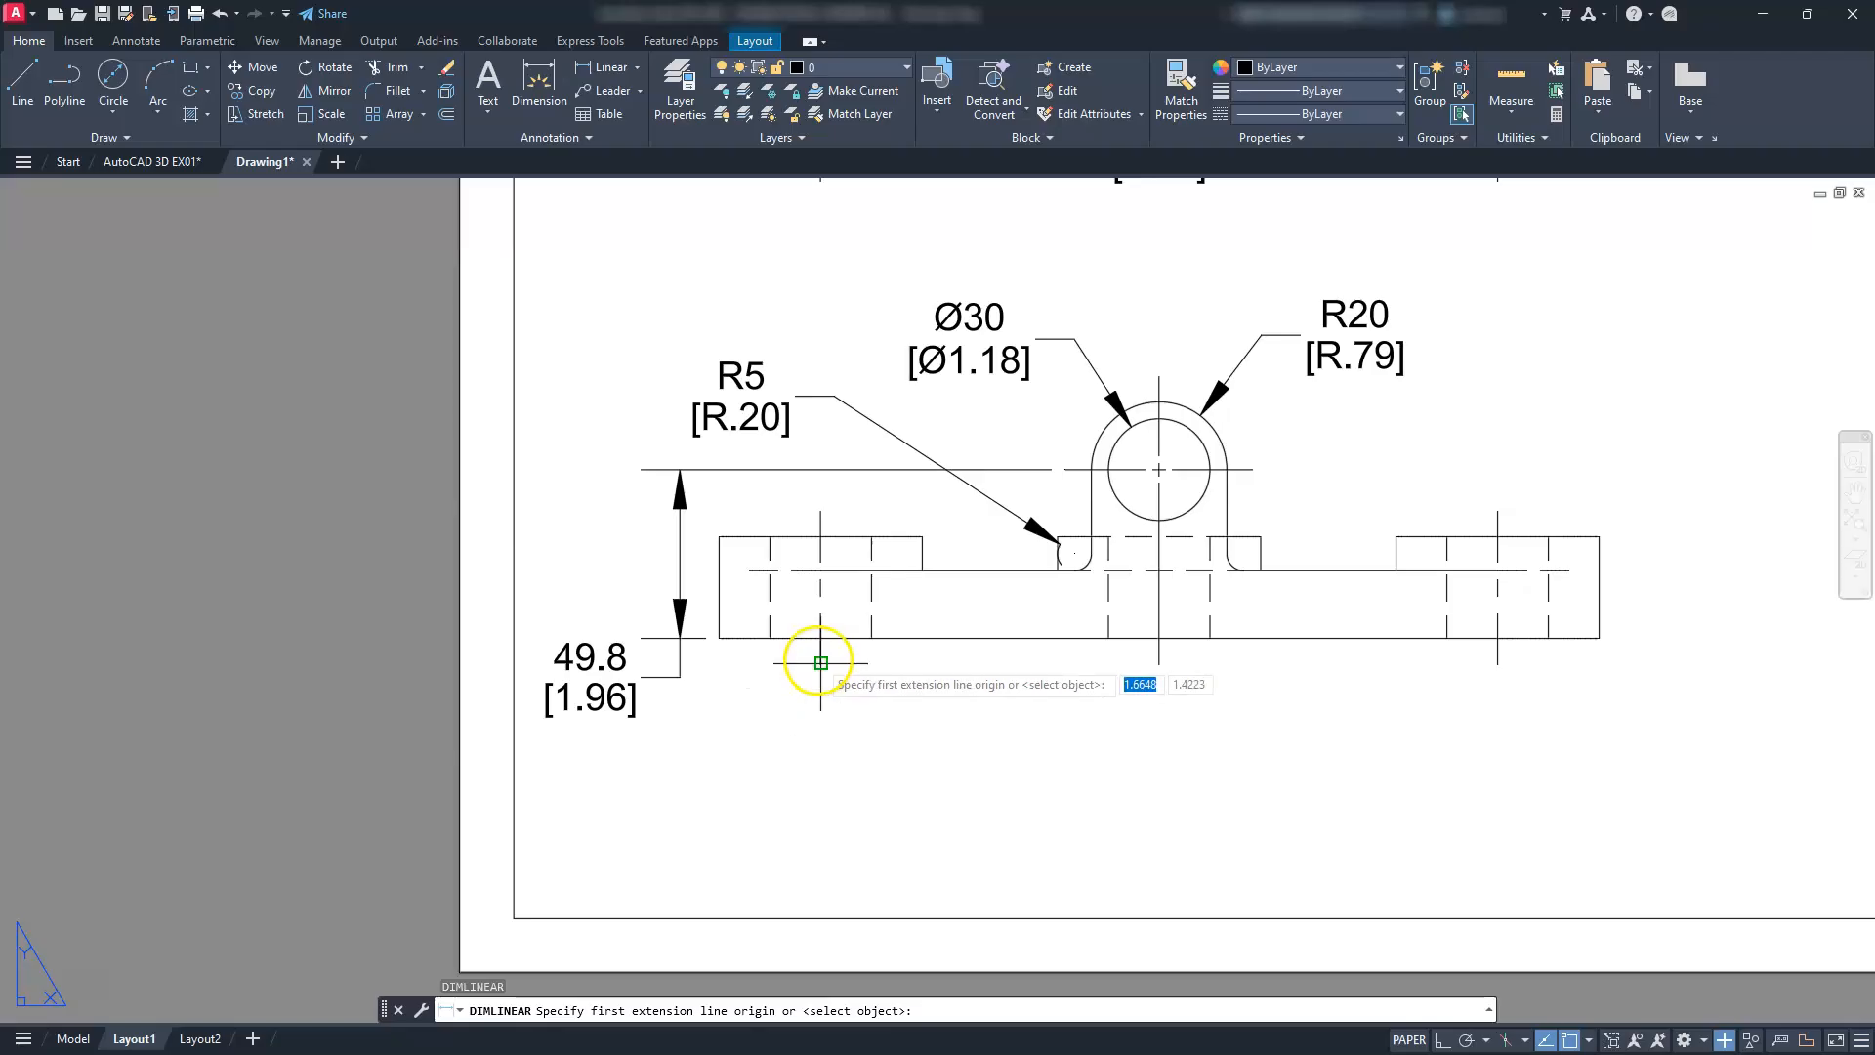
left_click(821, 664)
left_click(1162, 661)
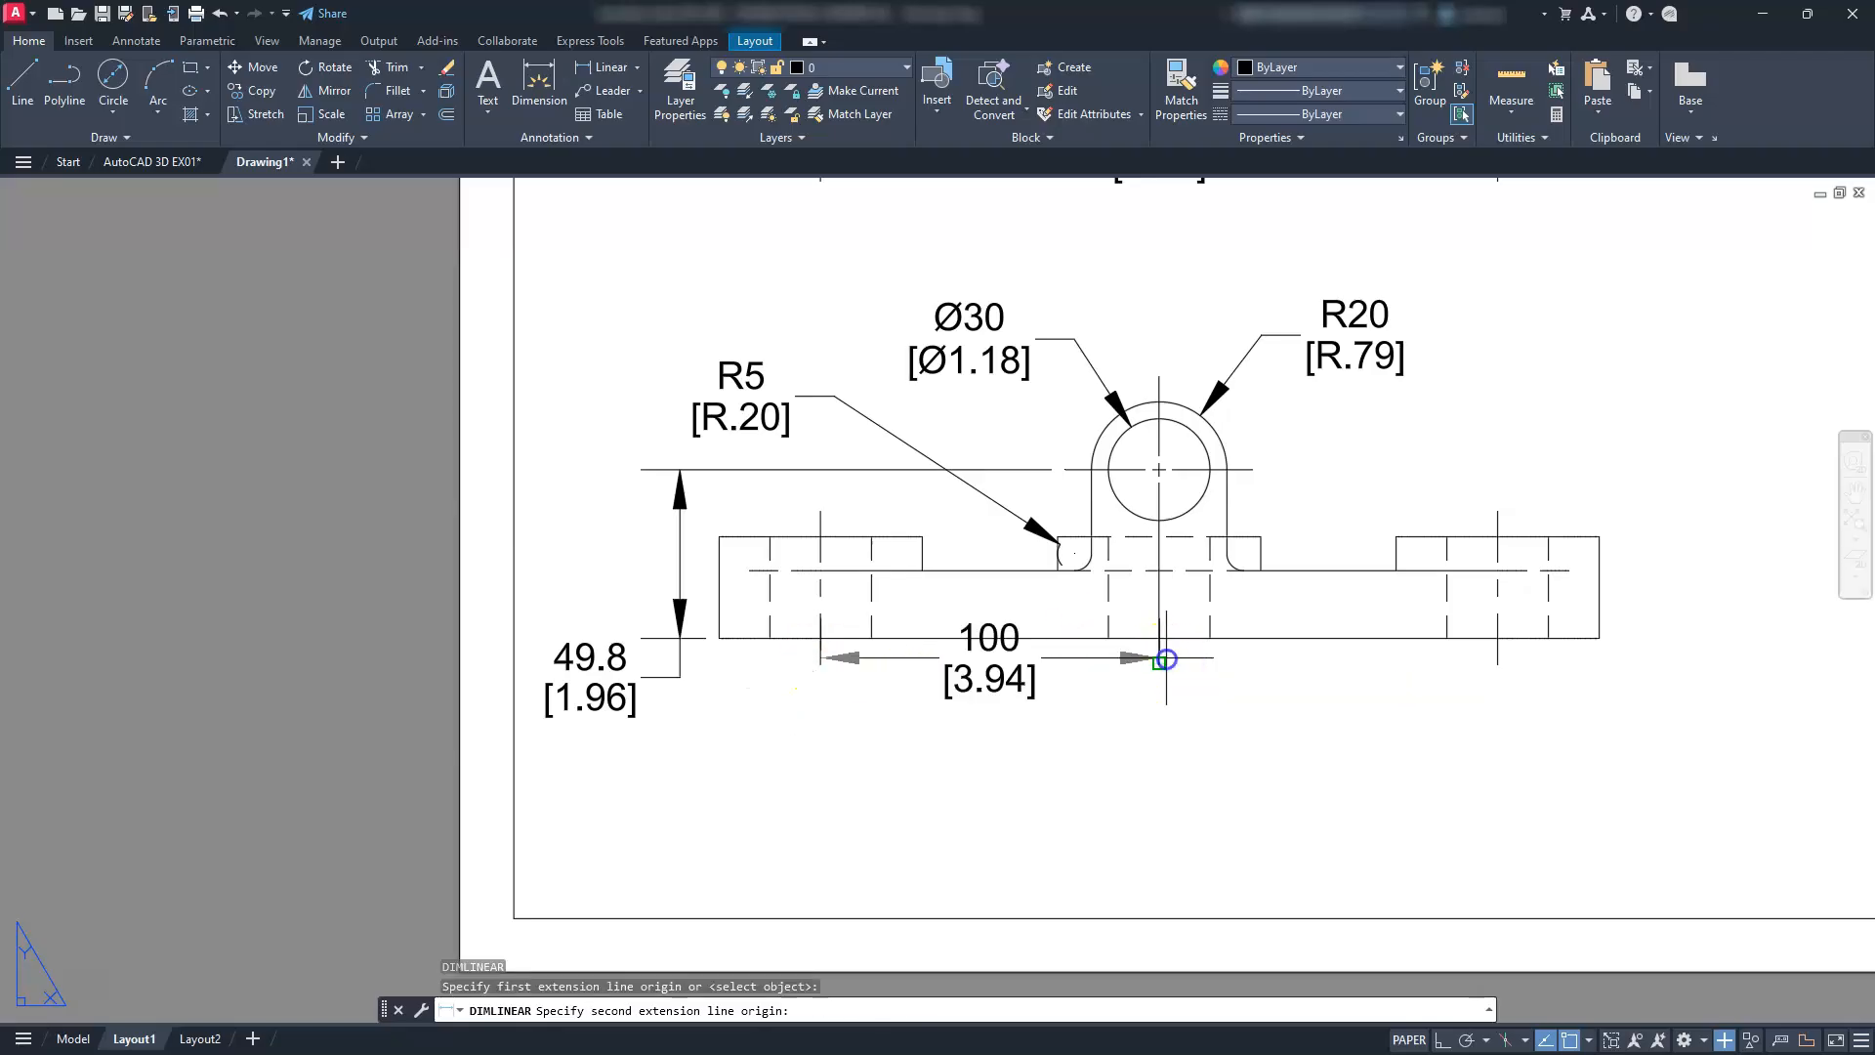
left_click(1108, 760)
Dimension the overall horizontal width of the bracket in the side view, placing the dimension well above the view
scroll(1072, 663, "down", 4)
key("Escape")
middle_click_drag(1232, 649, 691, 710)
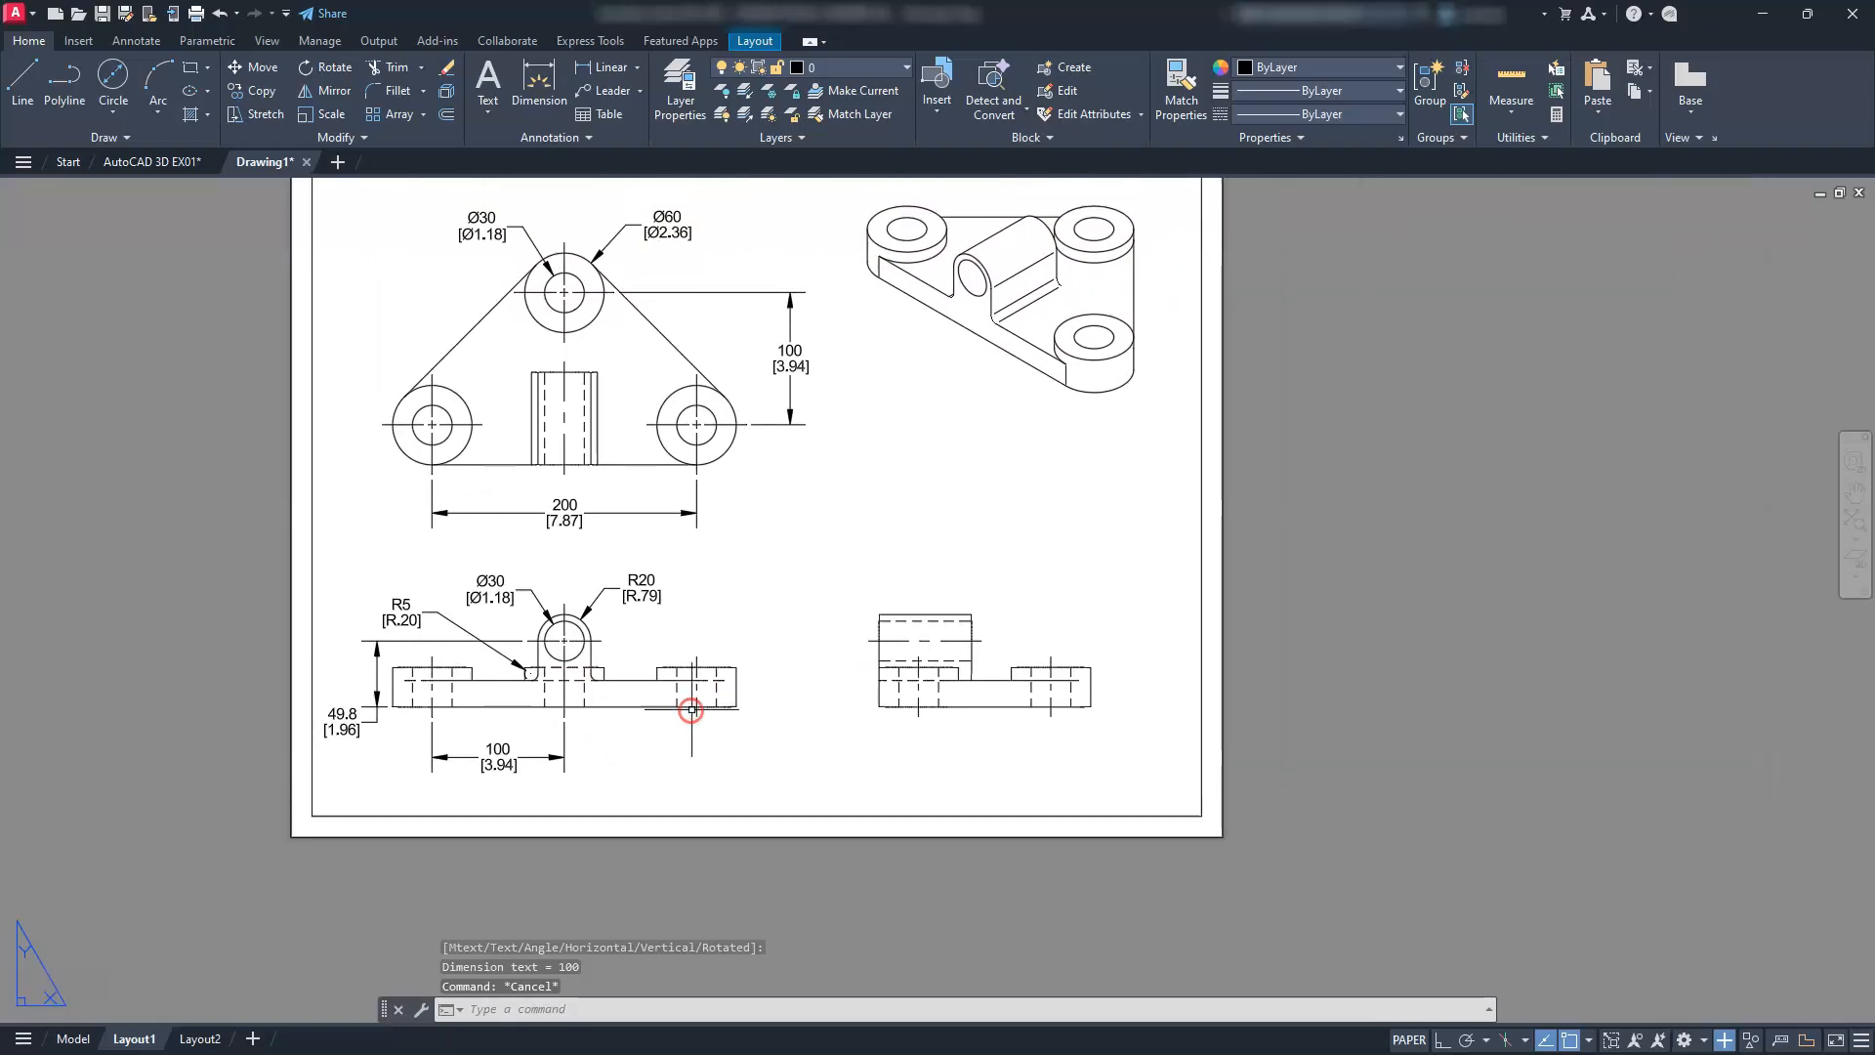
scroll(874, 615, "up", 4)
key("Escape")
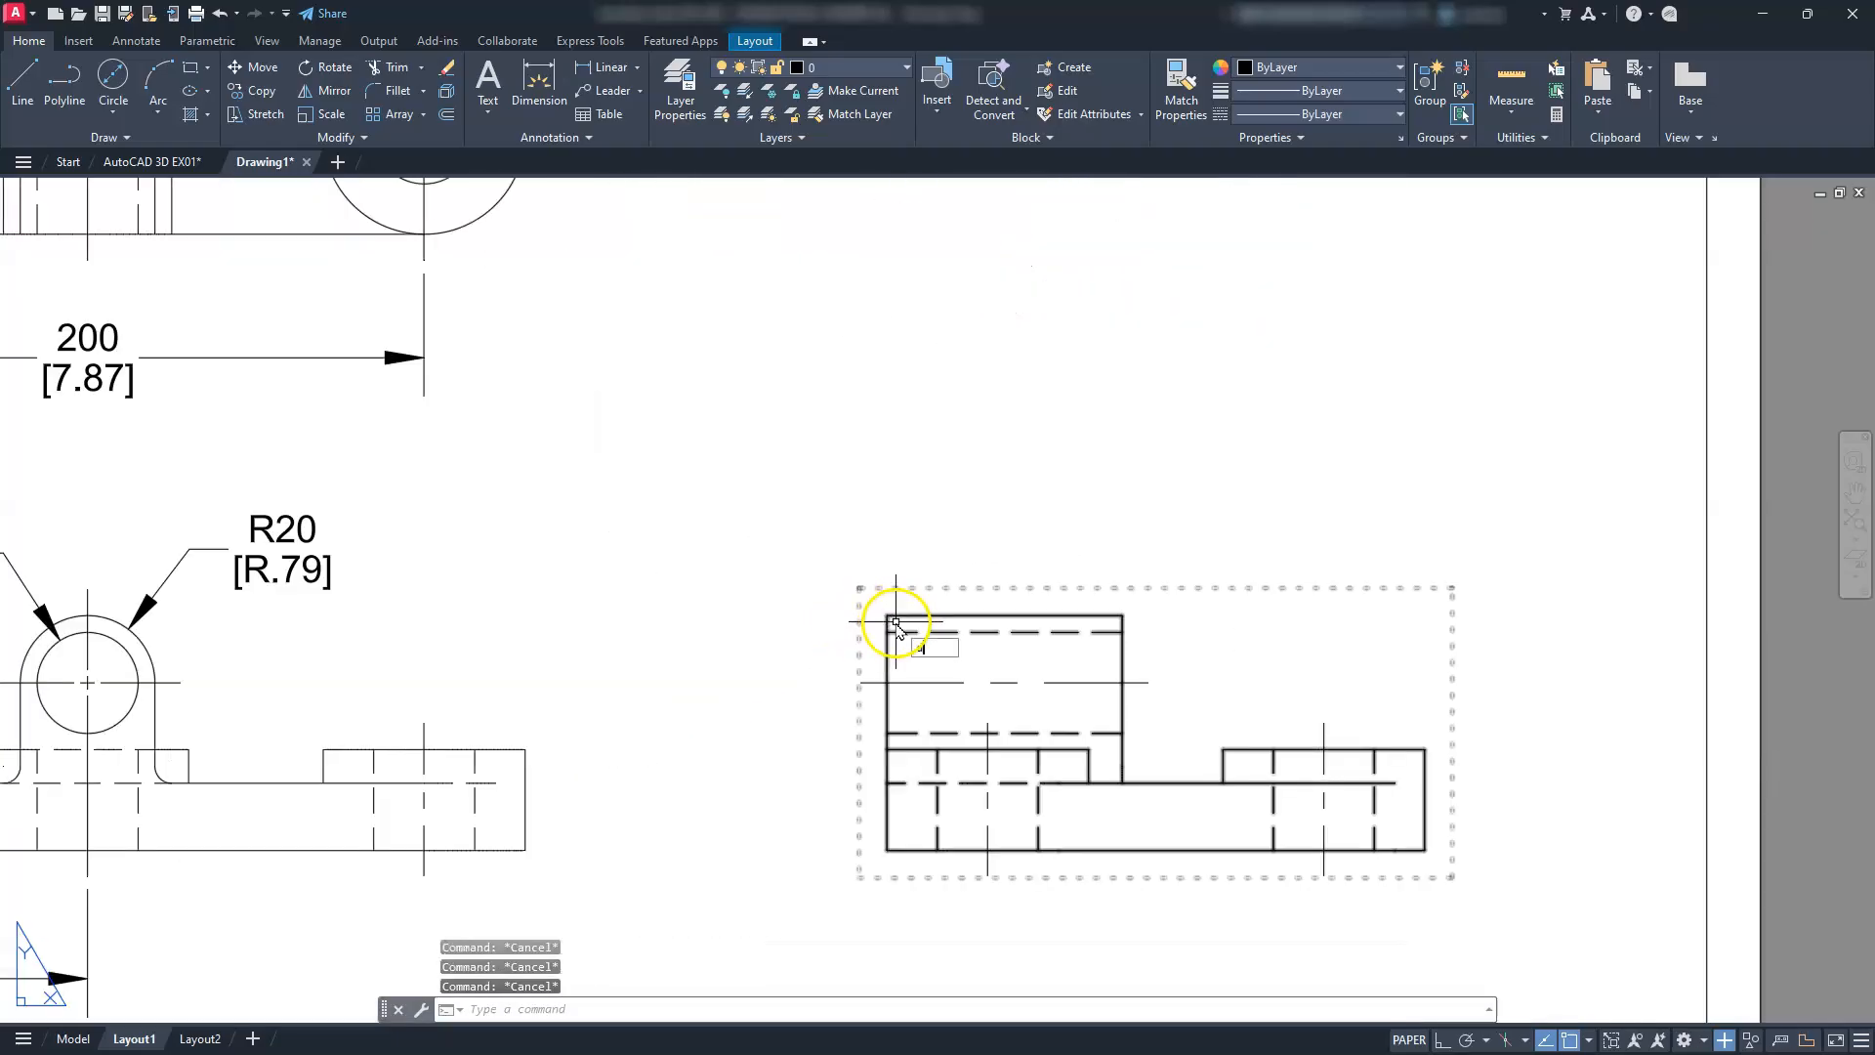
key("Return")
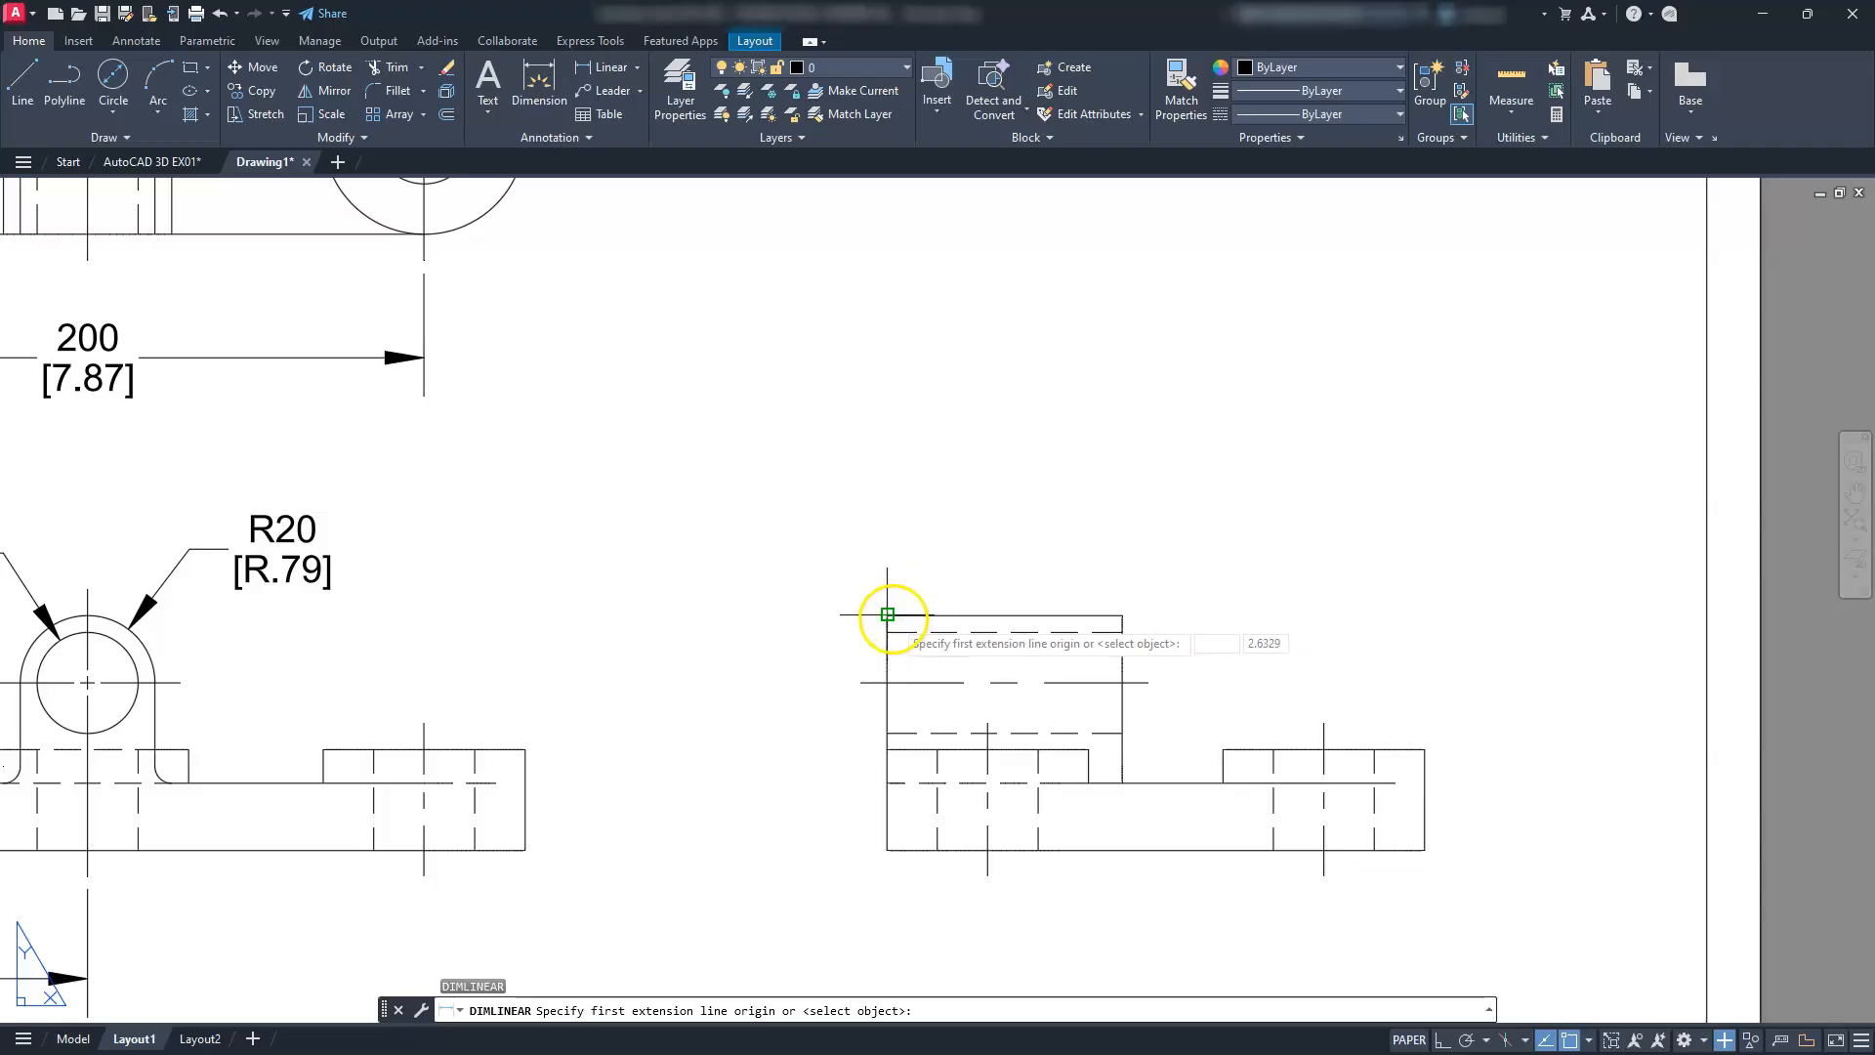
left_click(888, 615)
left_click(1416, 755)
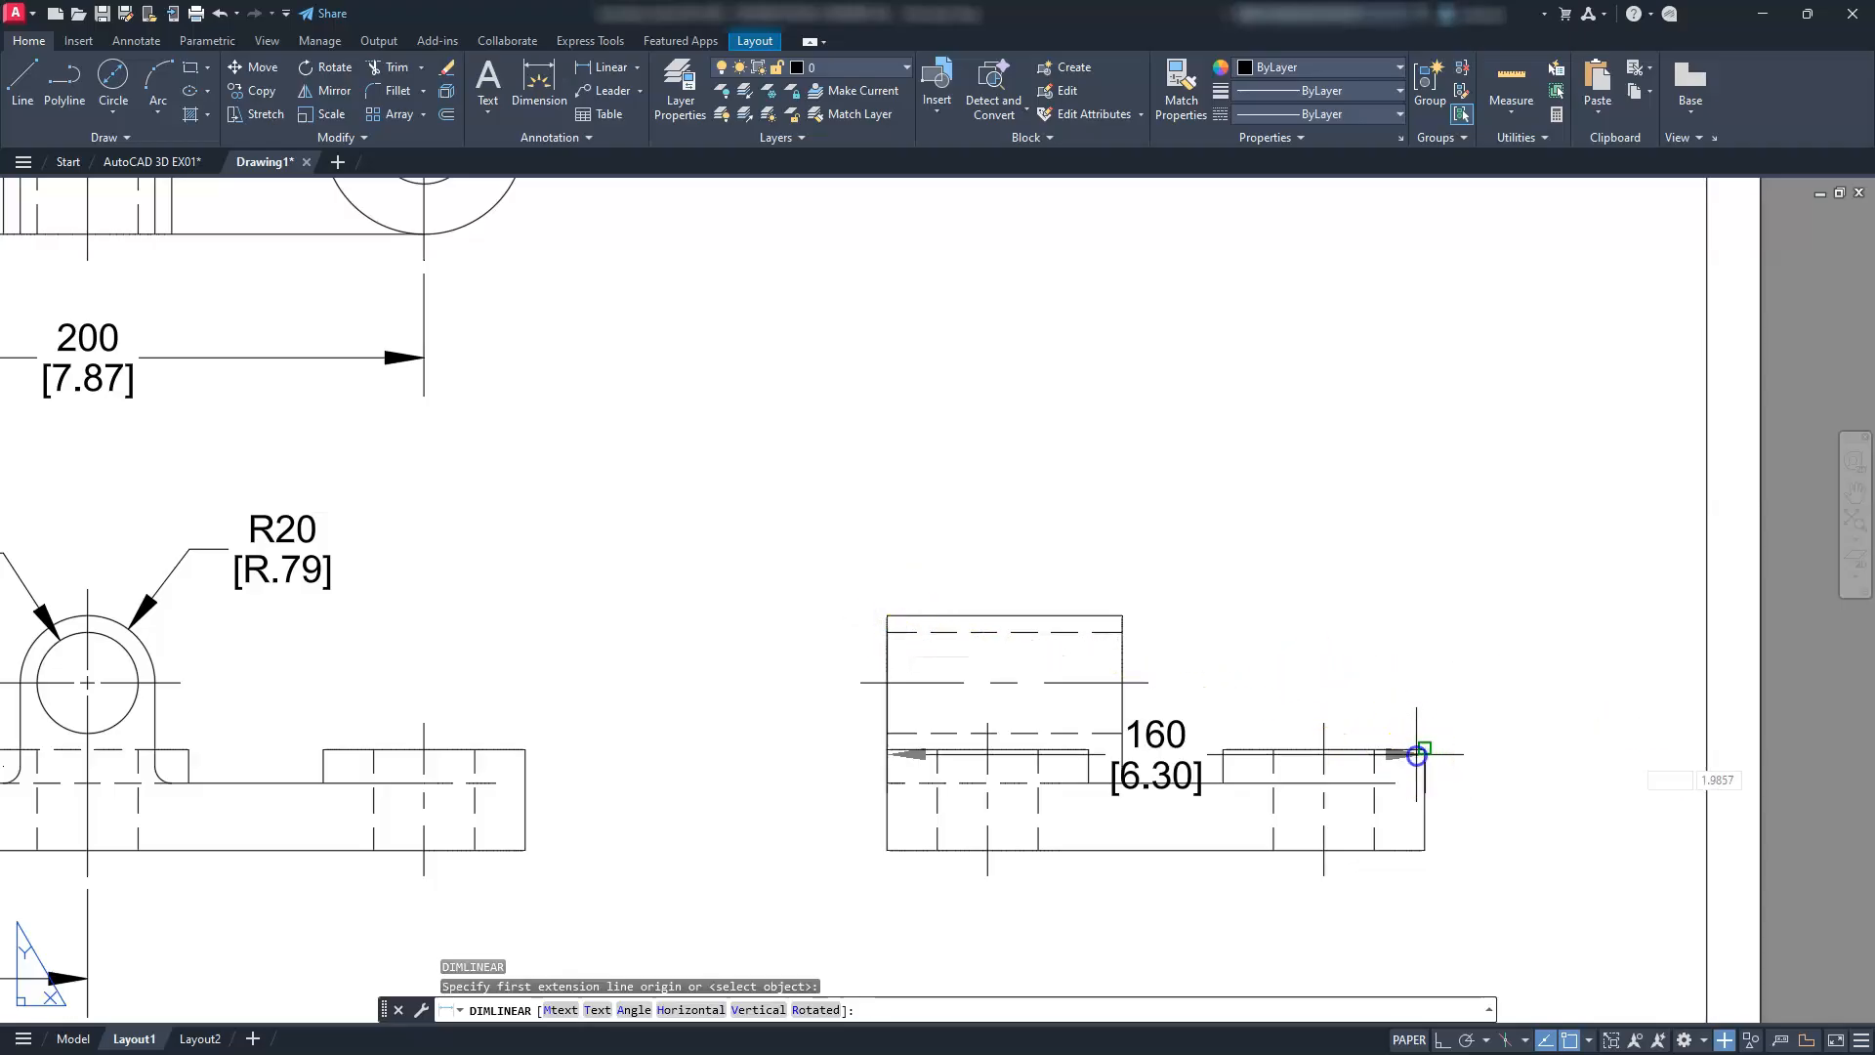
left_click(1312, 399)
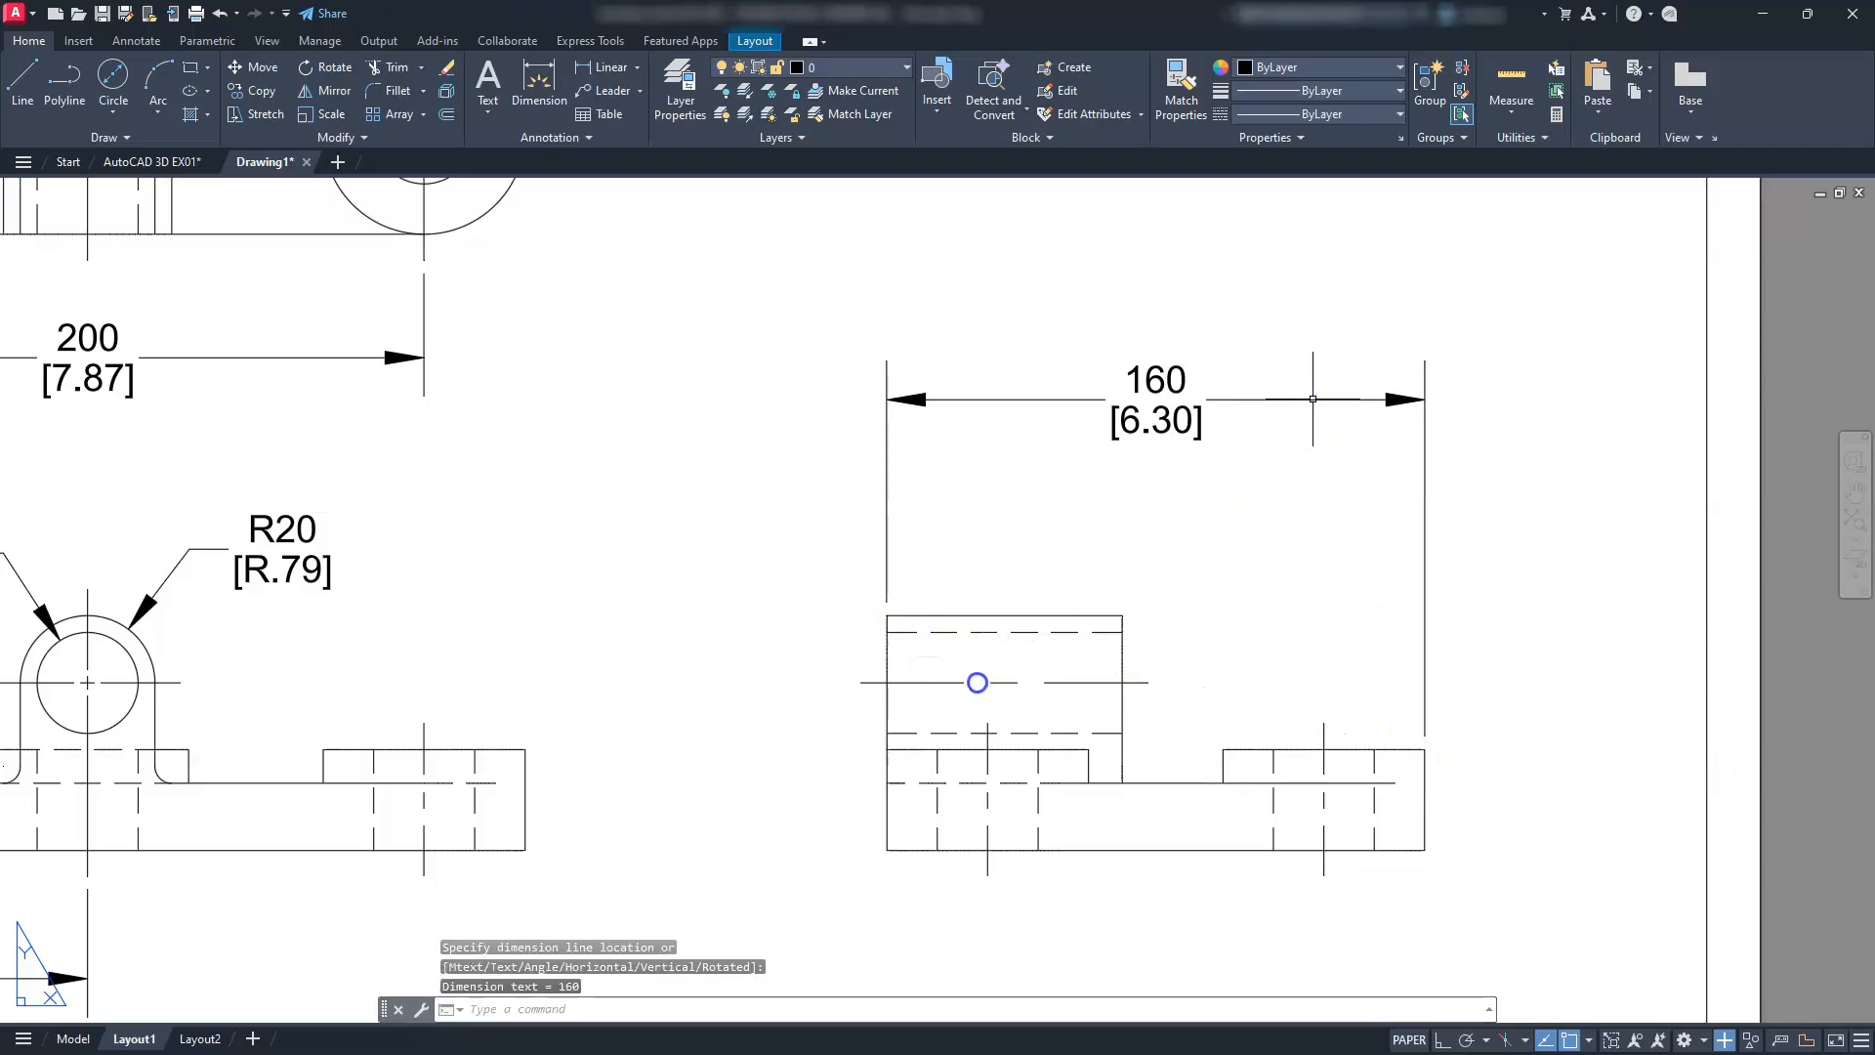
Dimension the tube's horizontal length in the side view, placing it between the tube and the overall width dimension
key("Return")
left_click(888, 614)
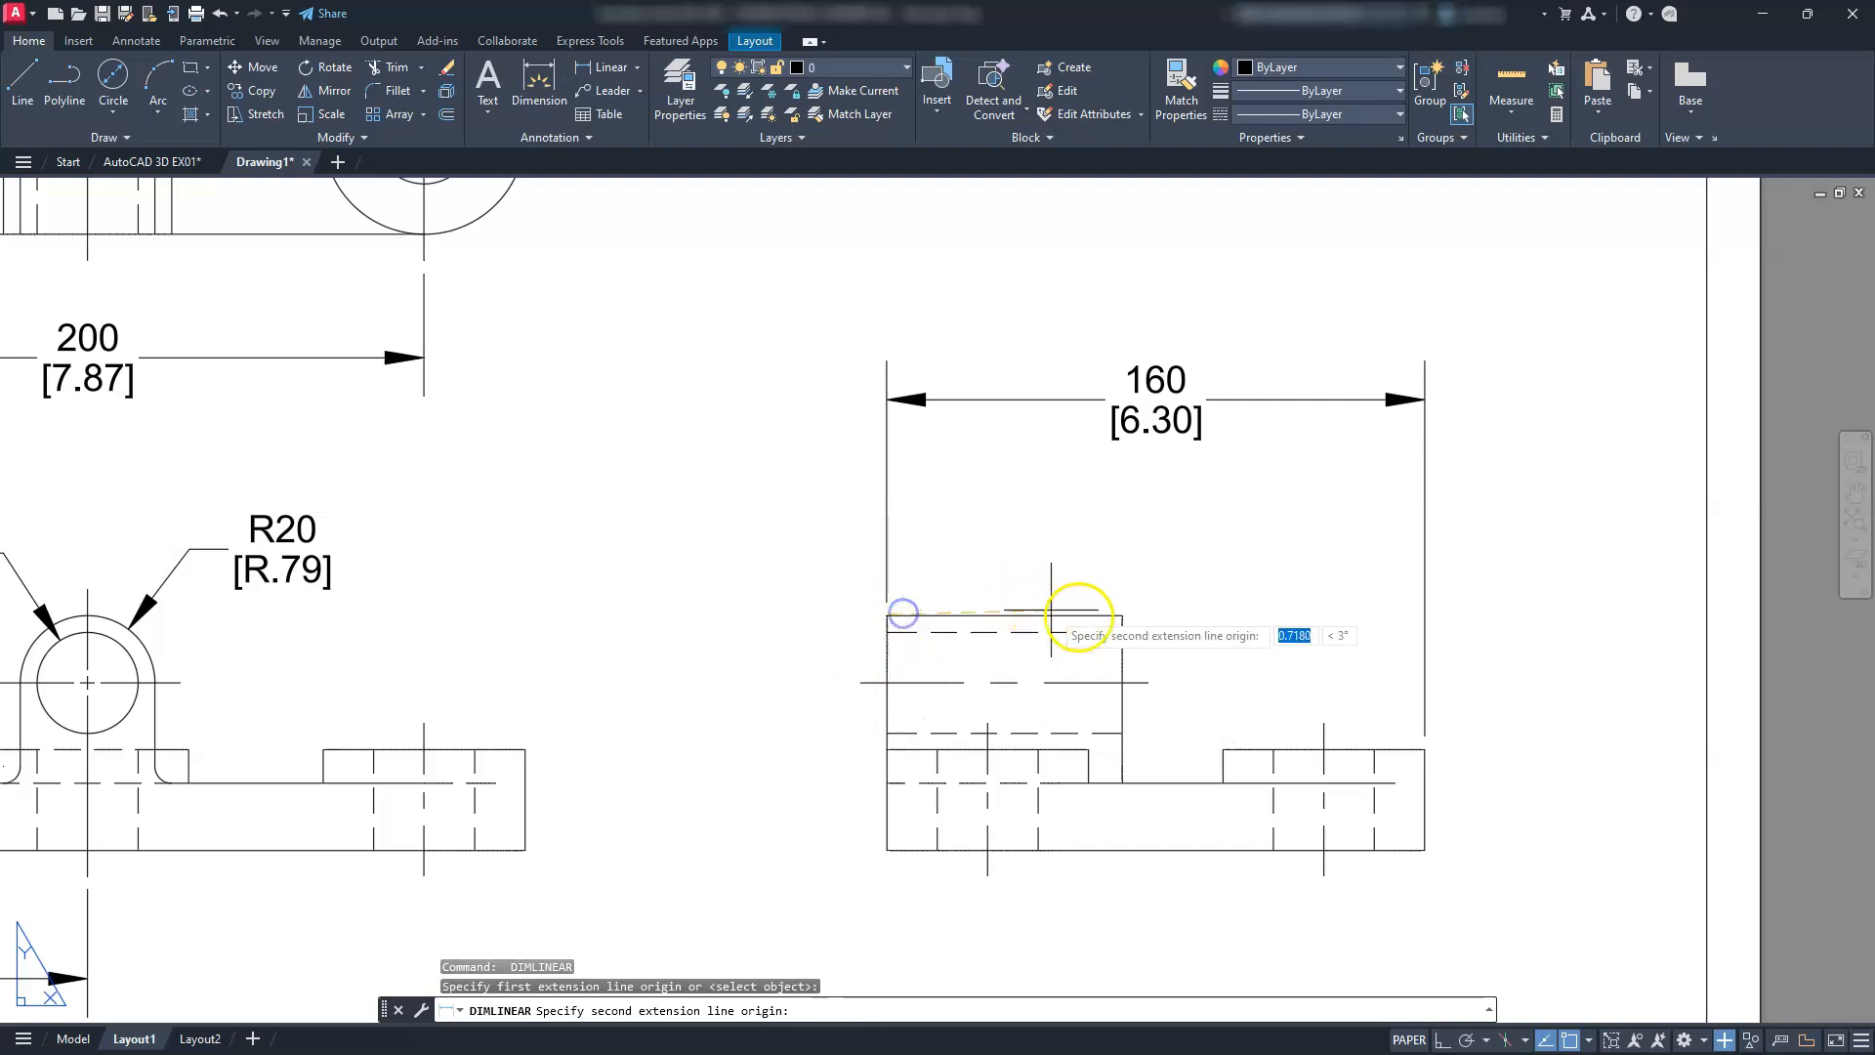
left_click(1121, 615)
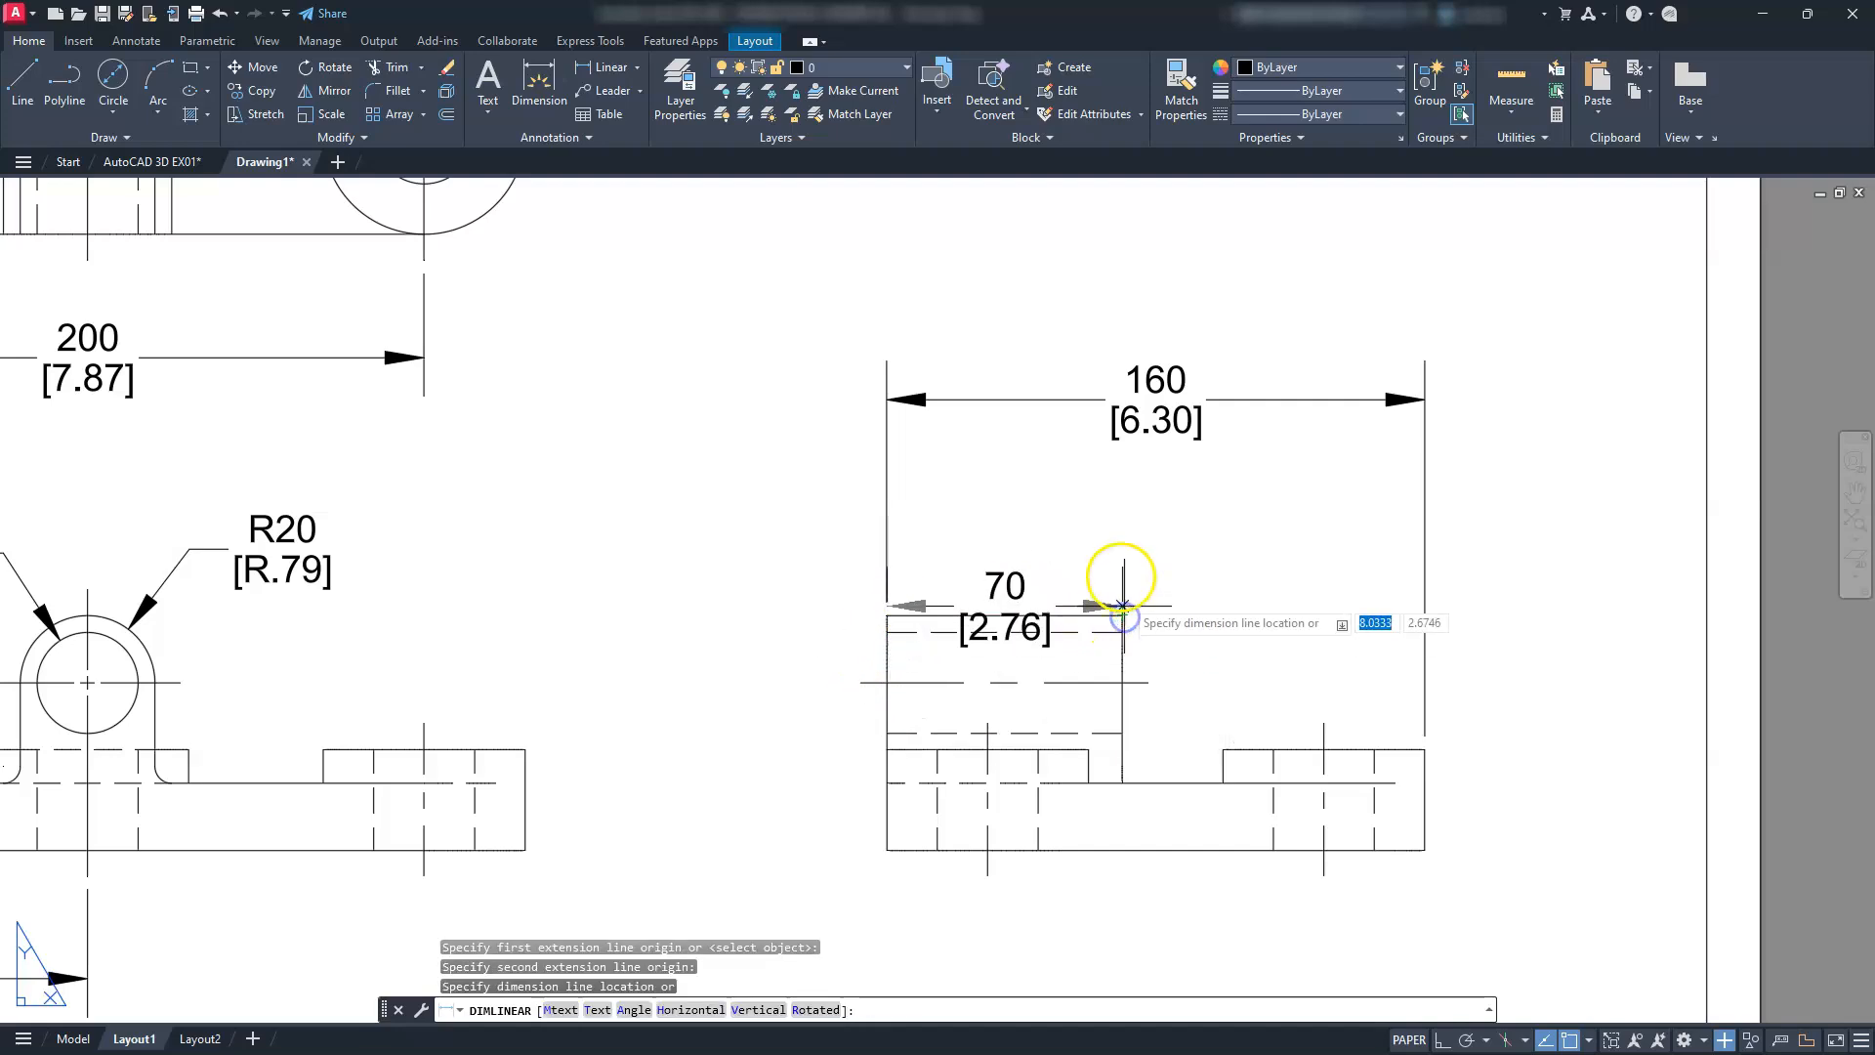
left_click(1108, 522)
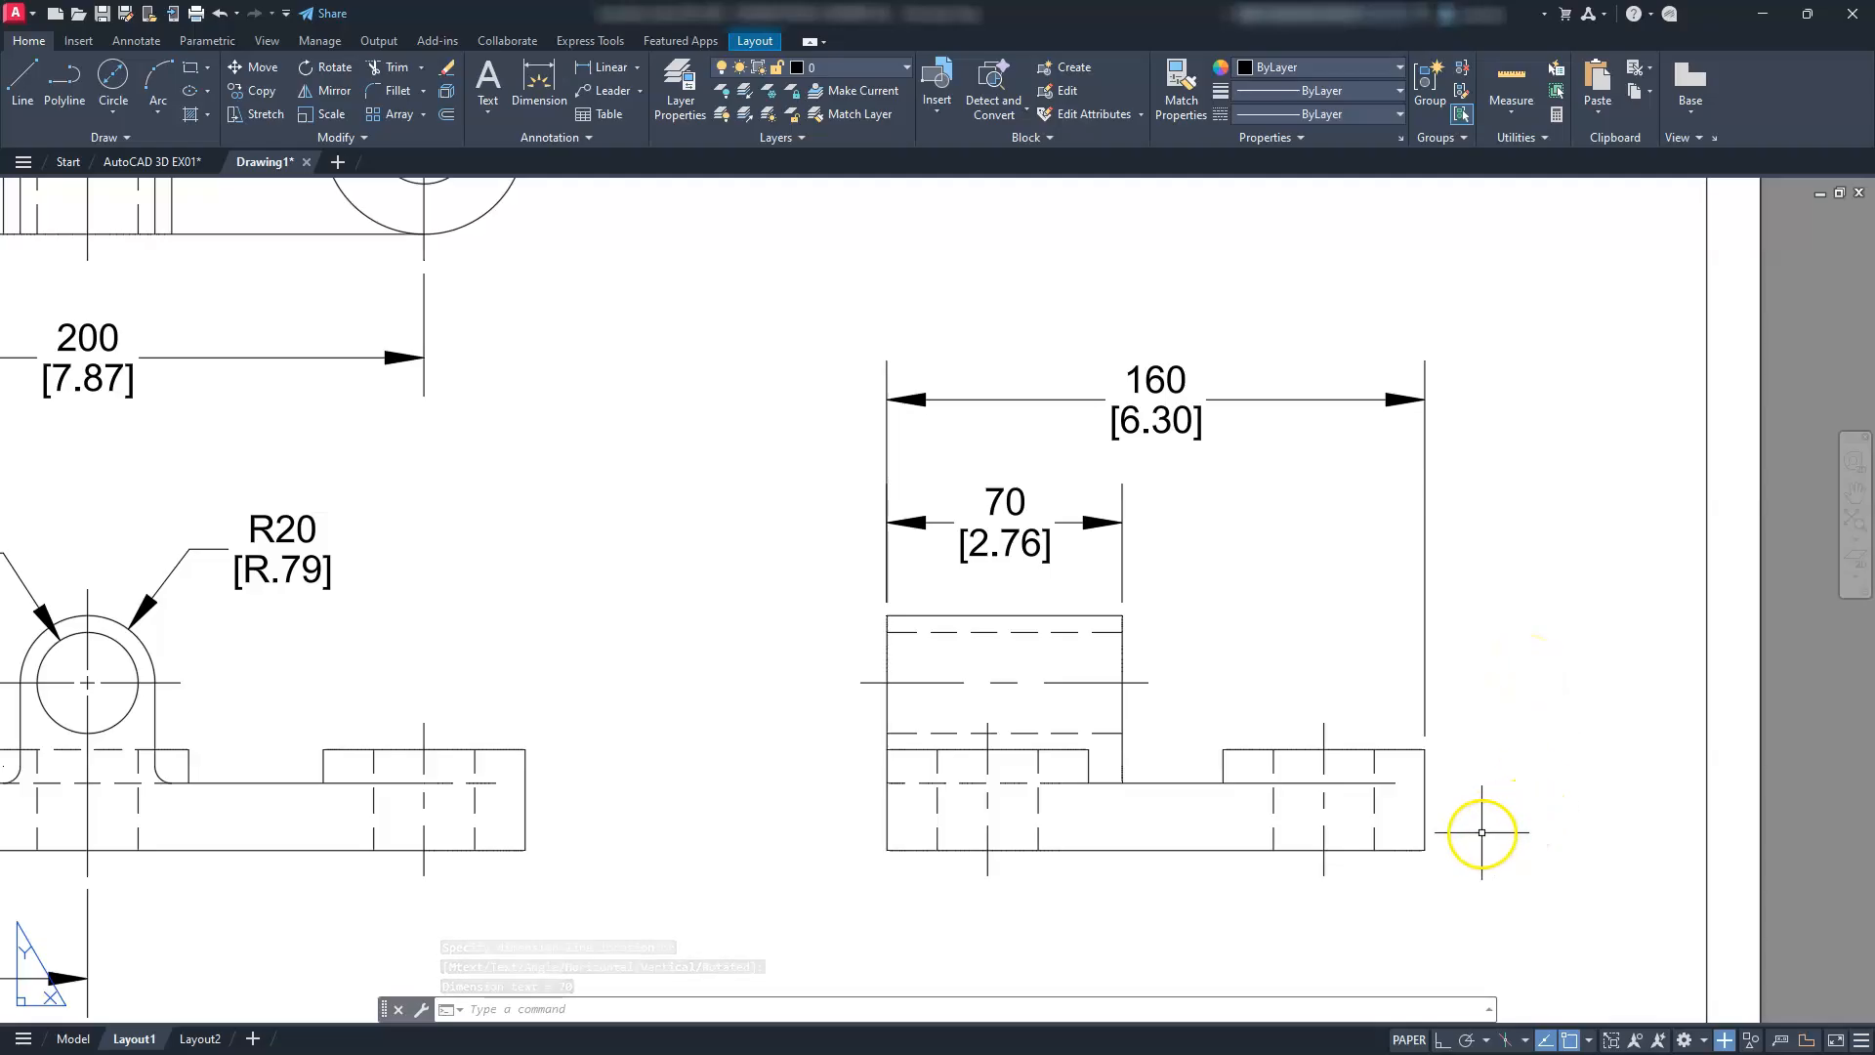
Dimension the vertical height of the right boss in the side view, placing the dimension to the right of the view
key("Return")
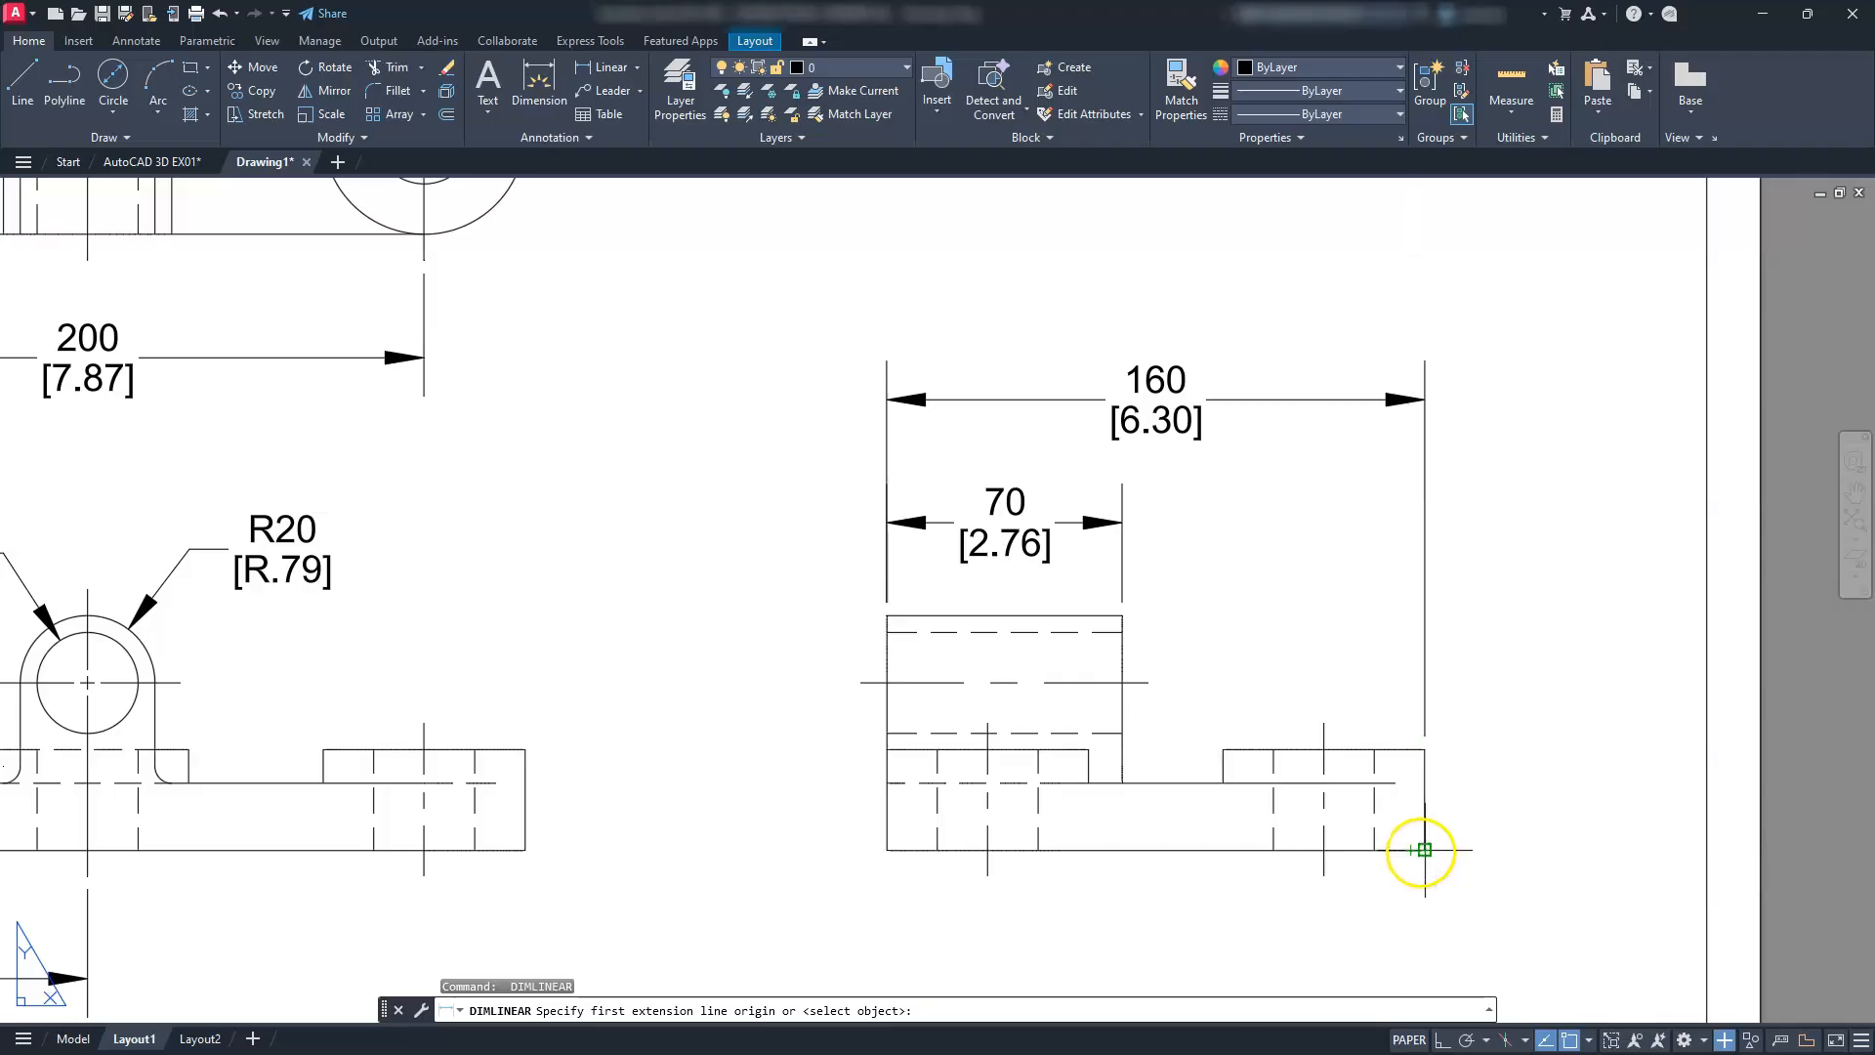
left_click(1424, 849)
left_click(1423, 751)
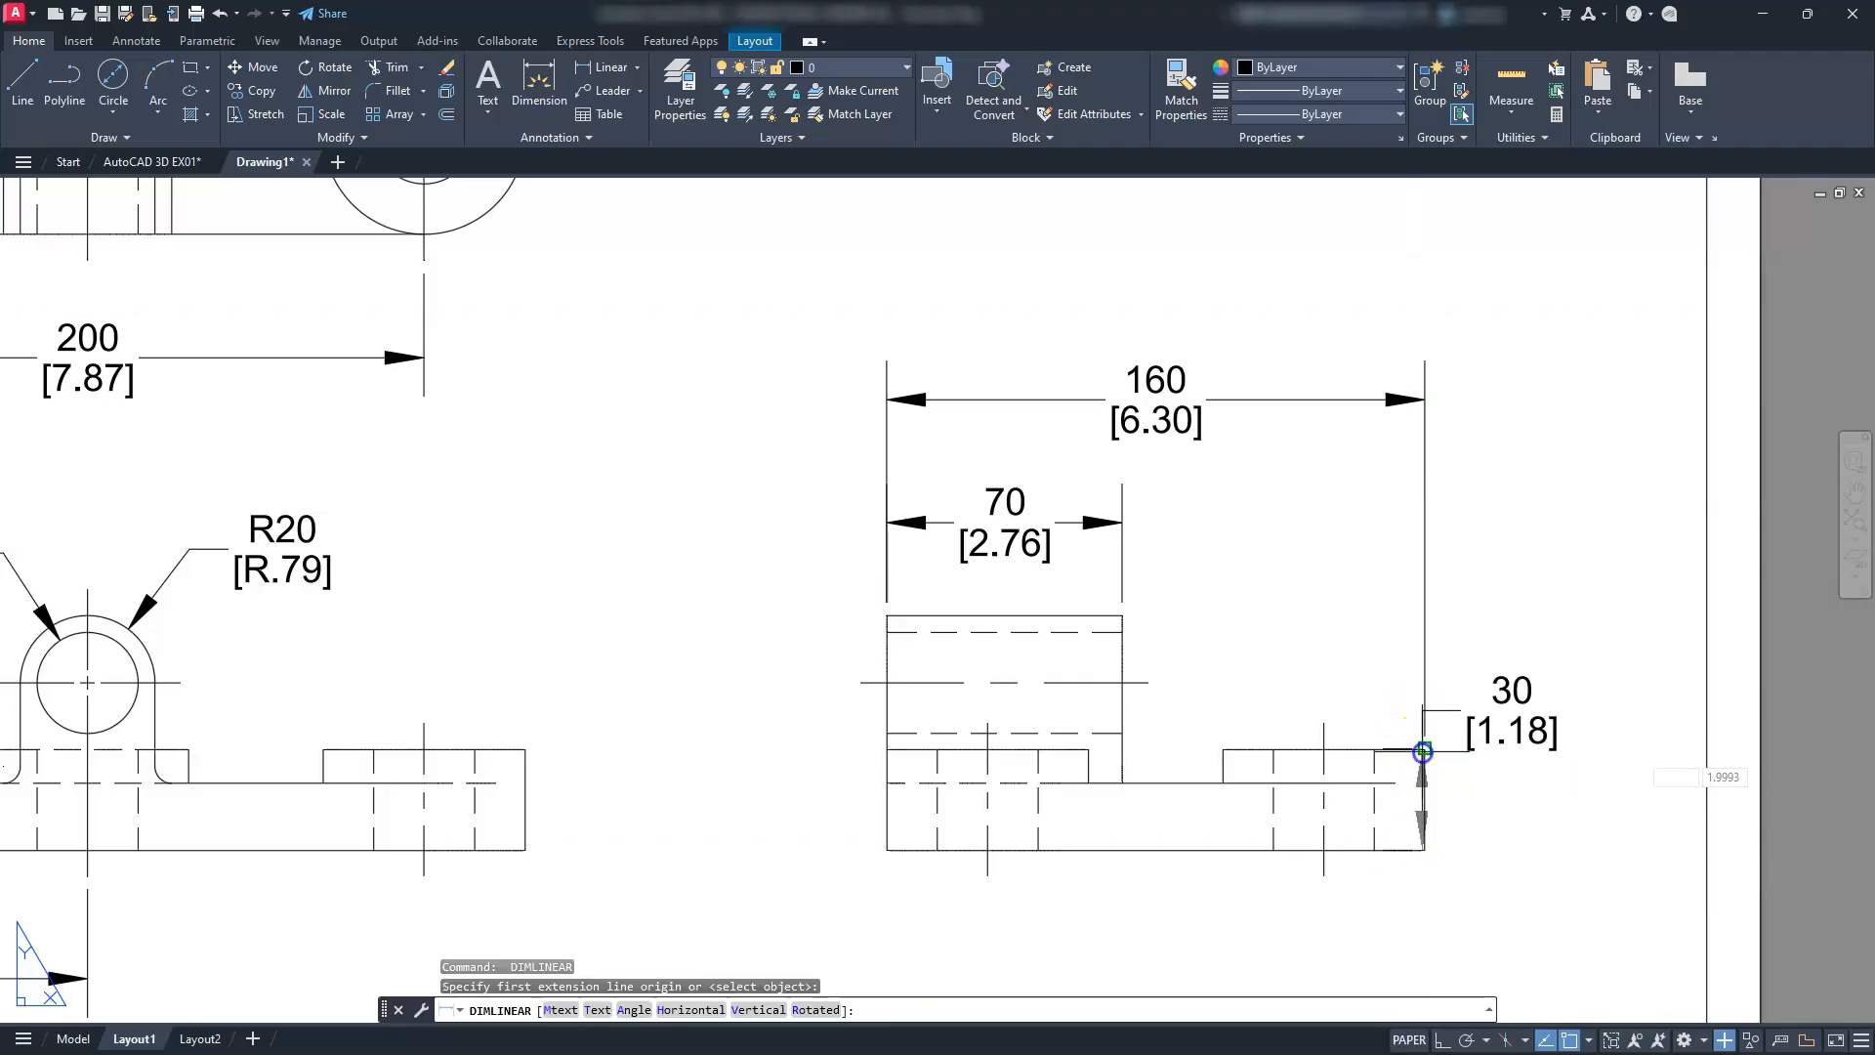
left_click(1529, 705)
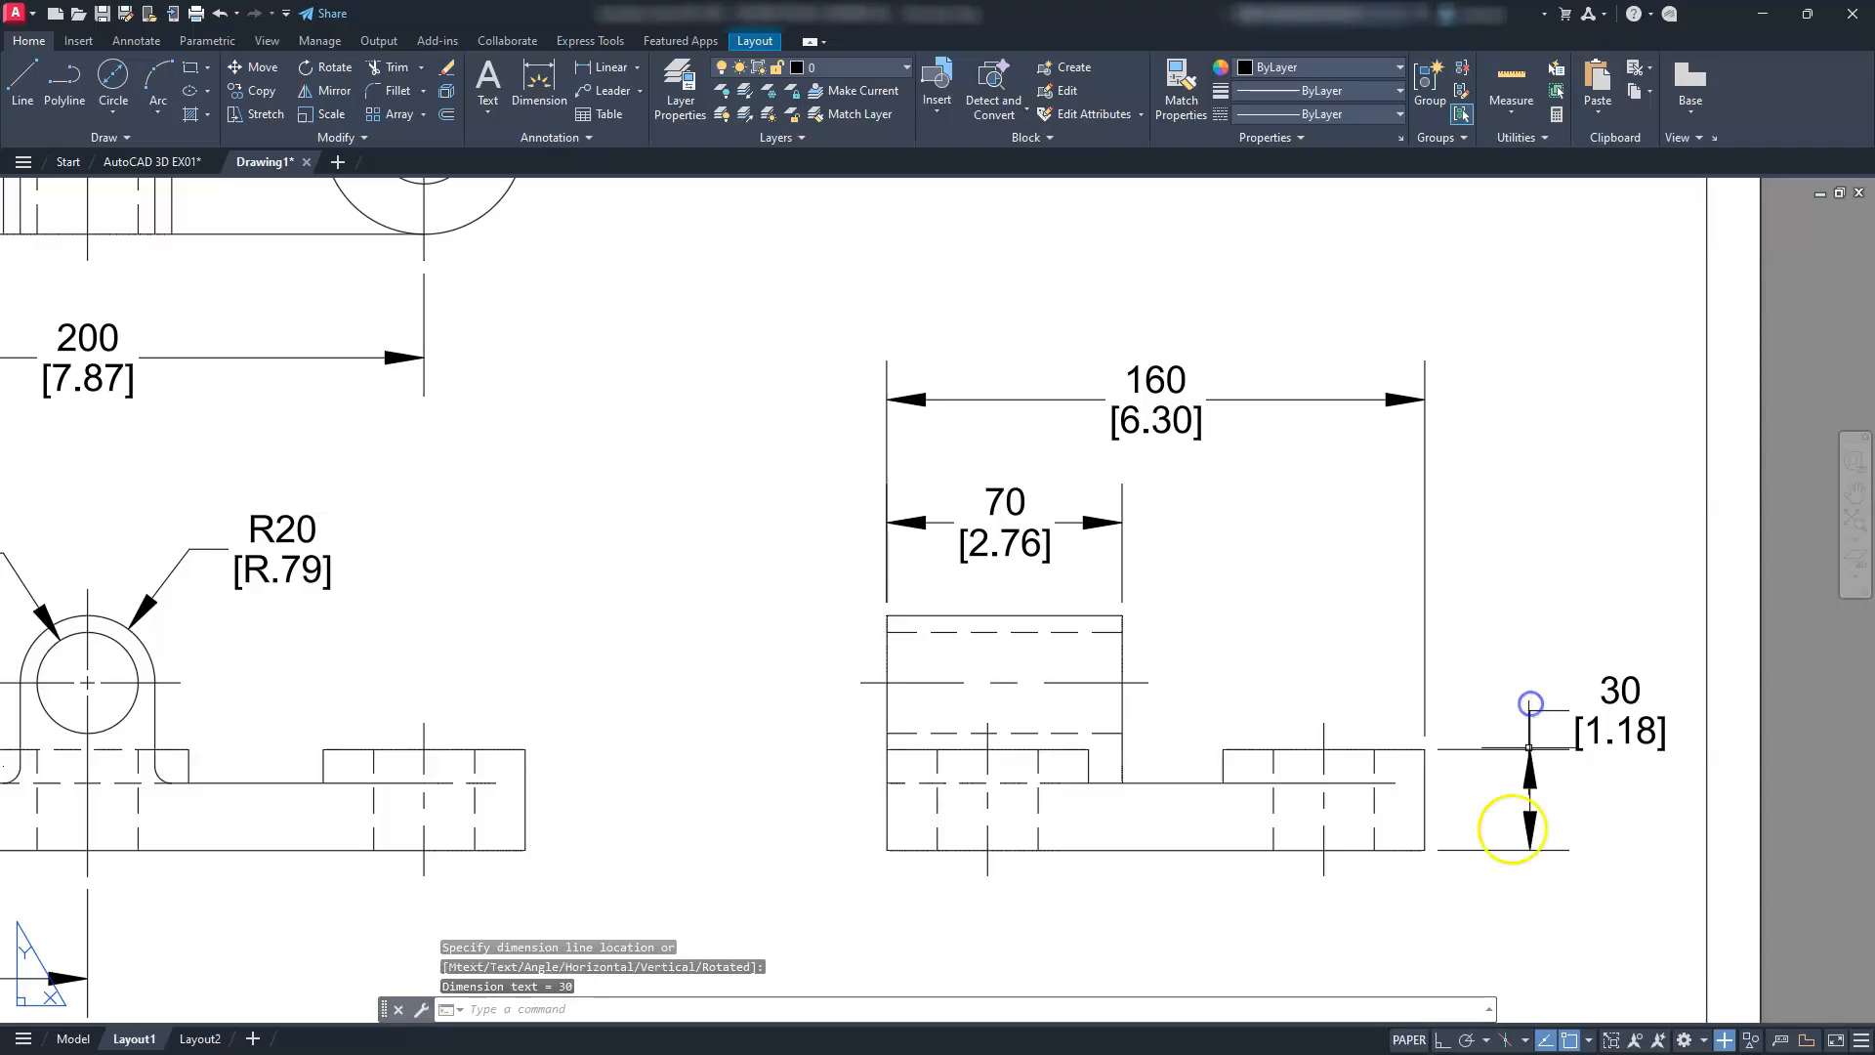
key("Return")
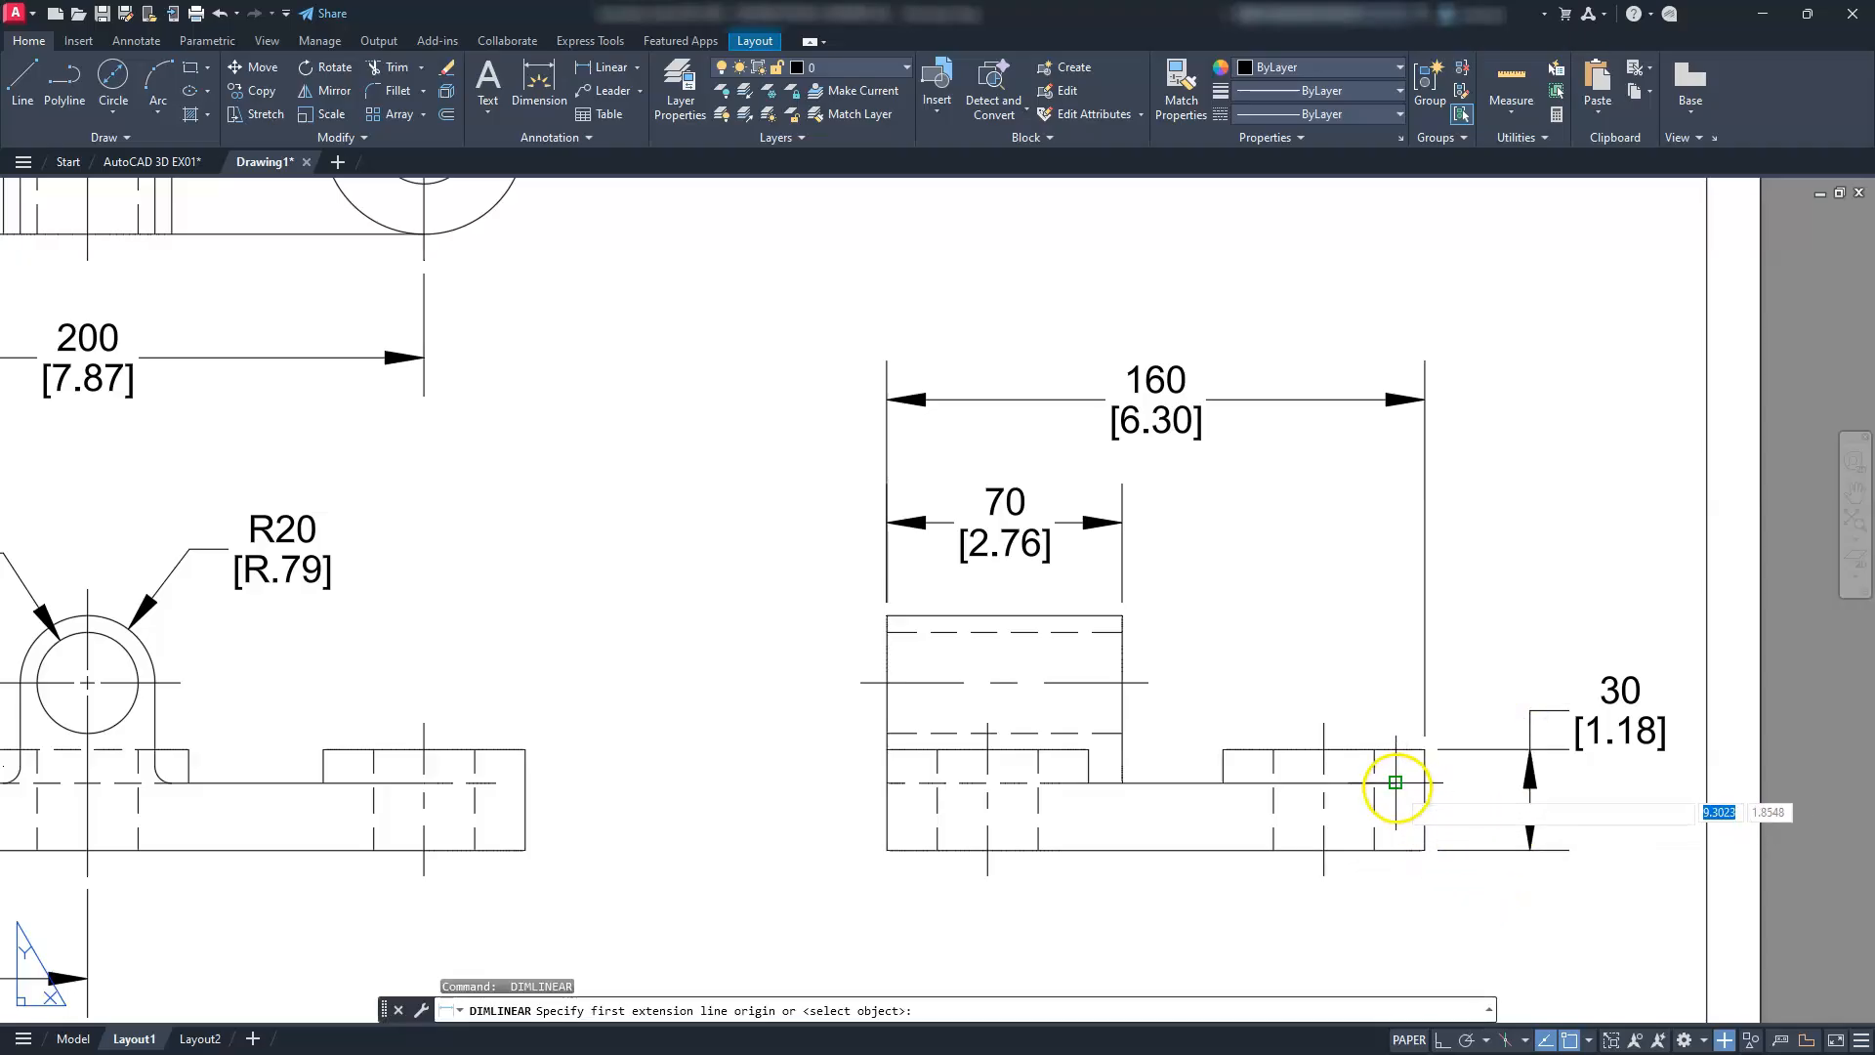
left_click(1395, 782)
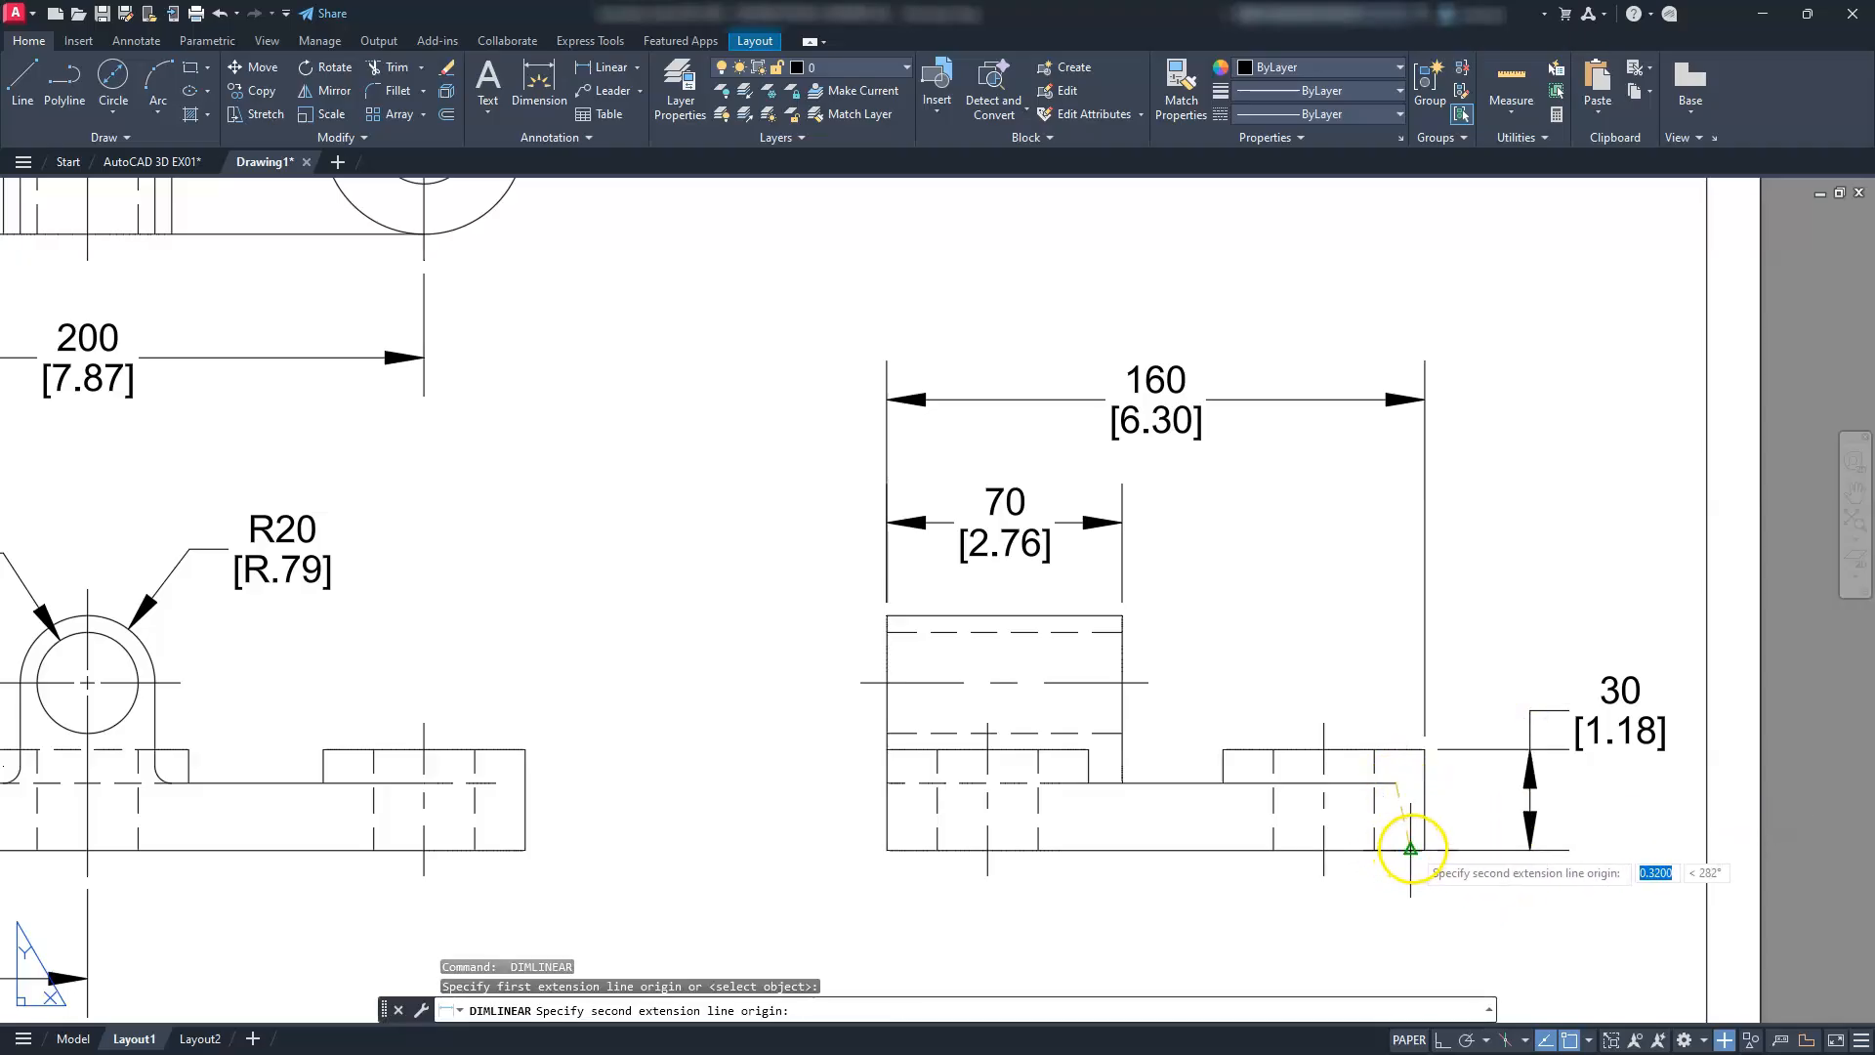
left_click(1424, 849)
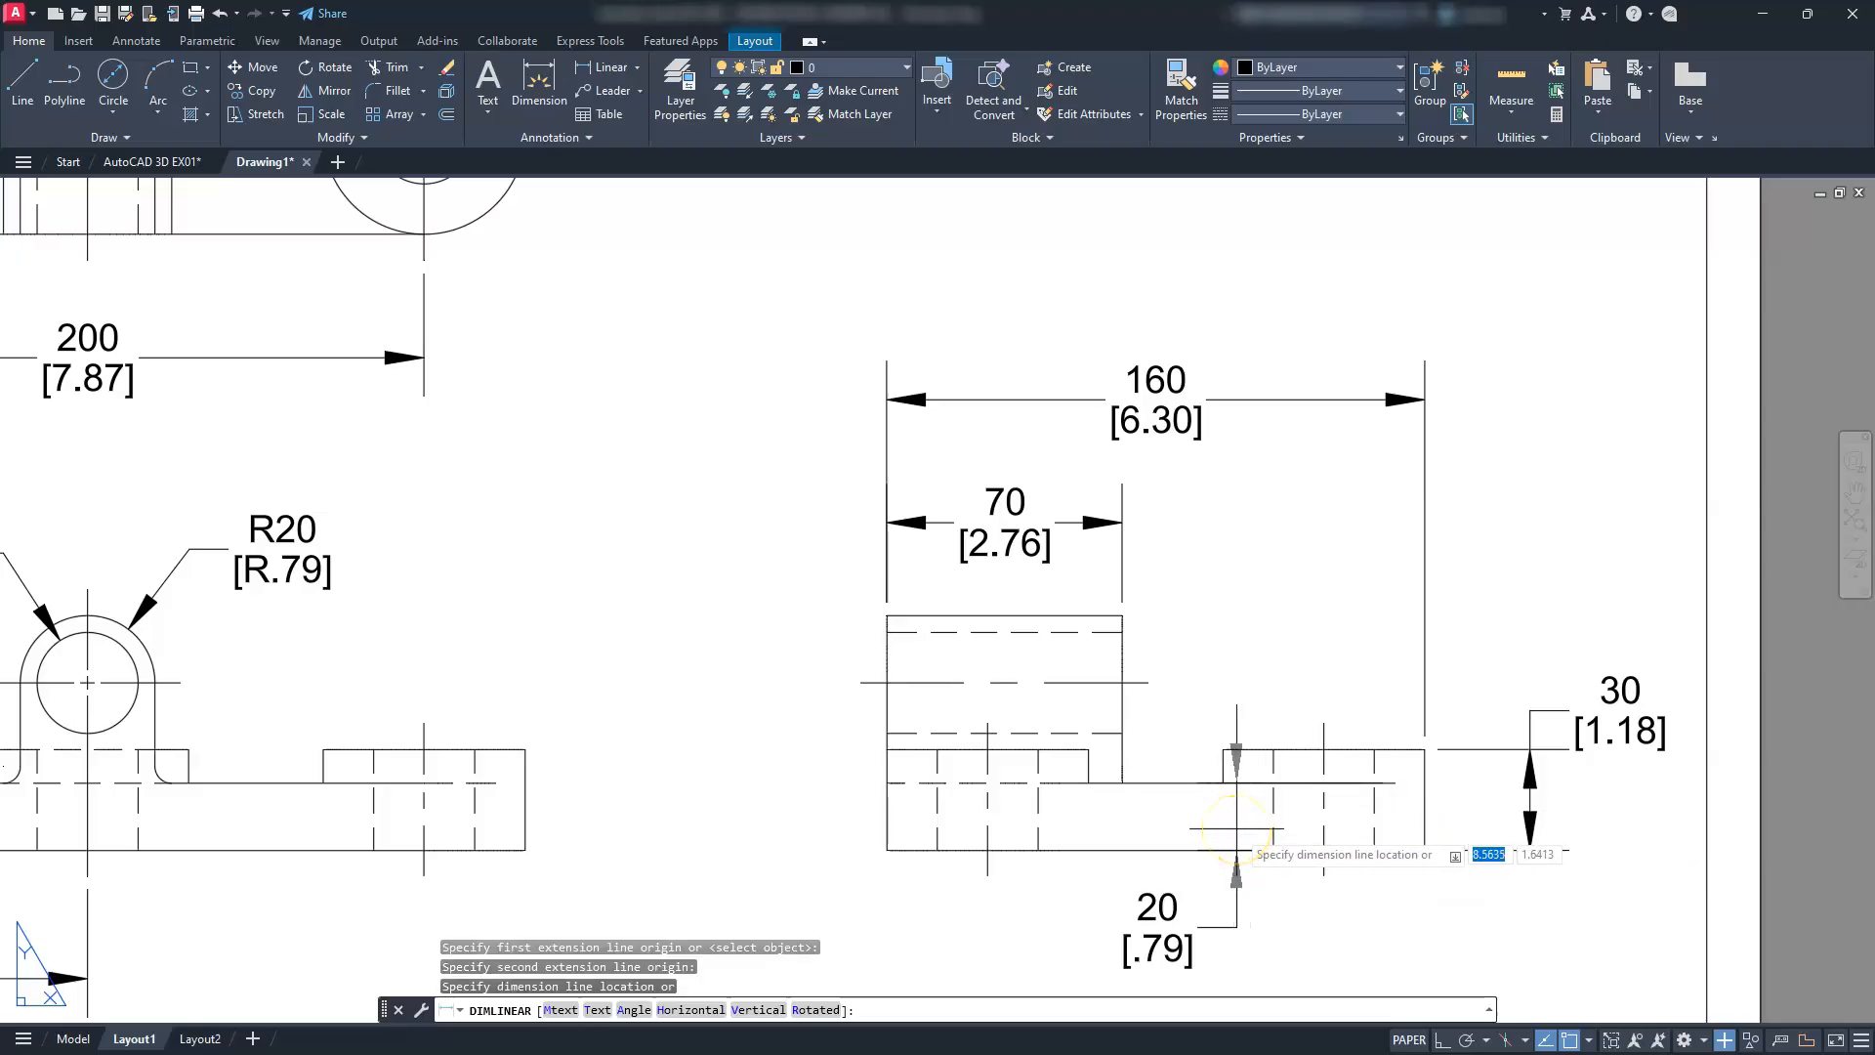
key("Escape")
key("Escape")
key("Escape")
key("Escape")
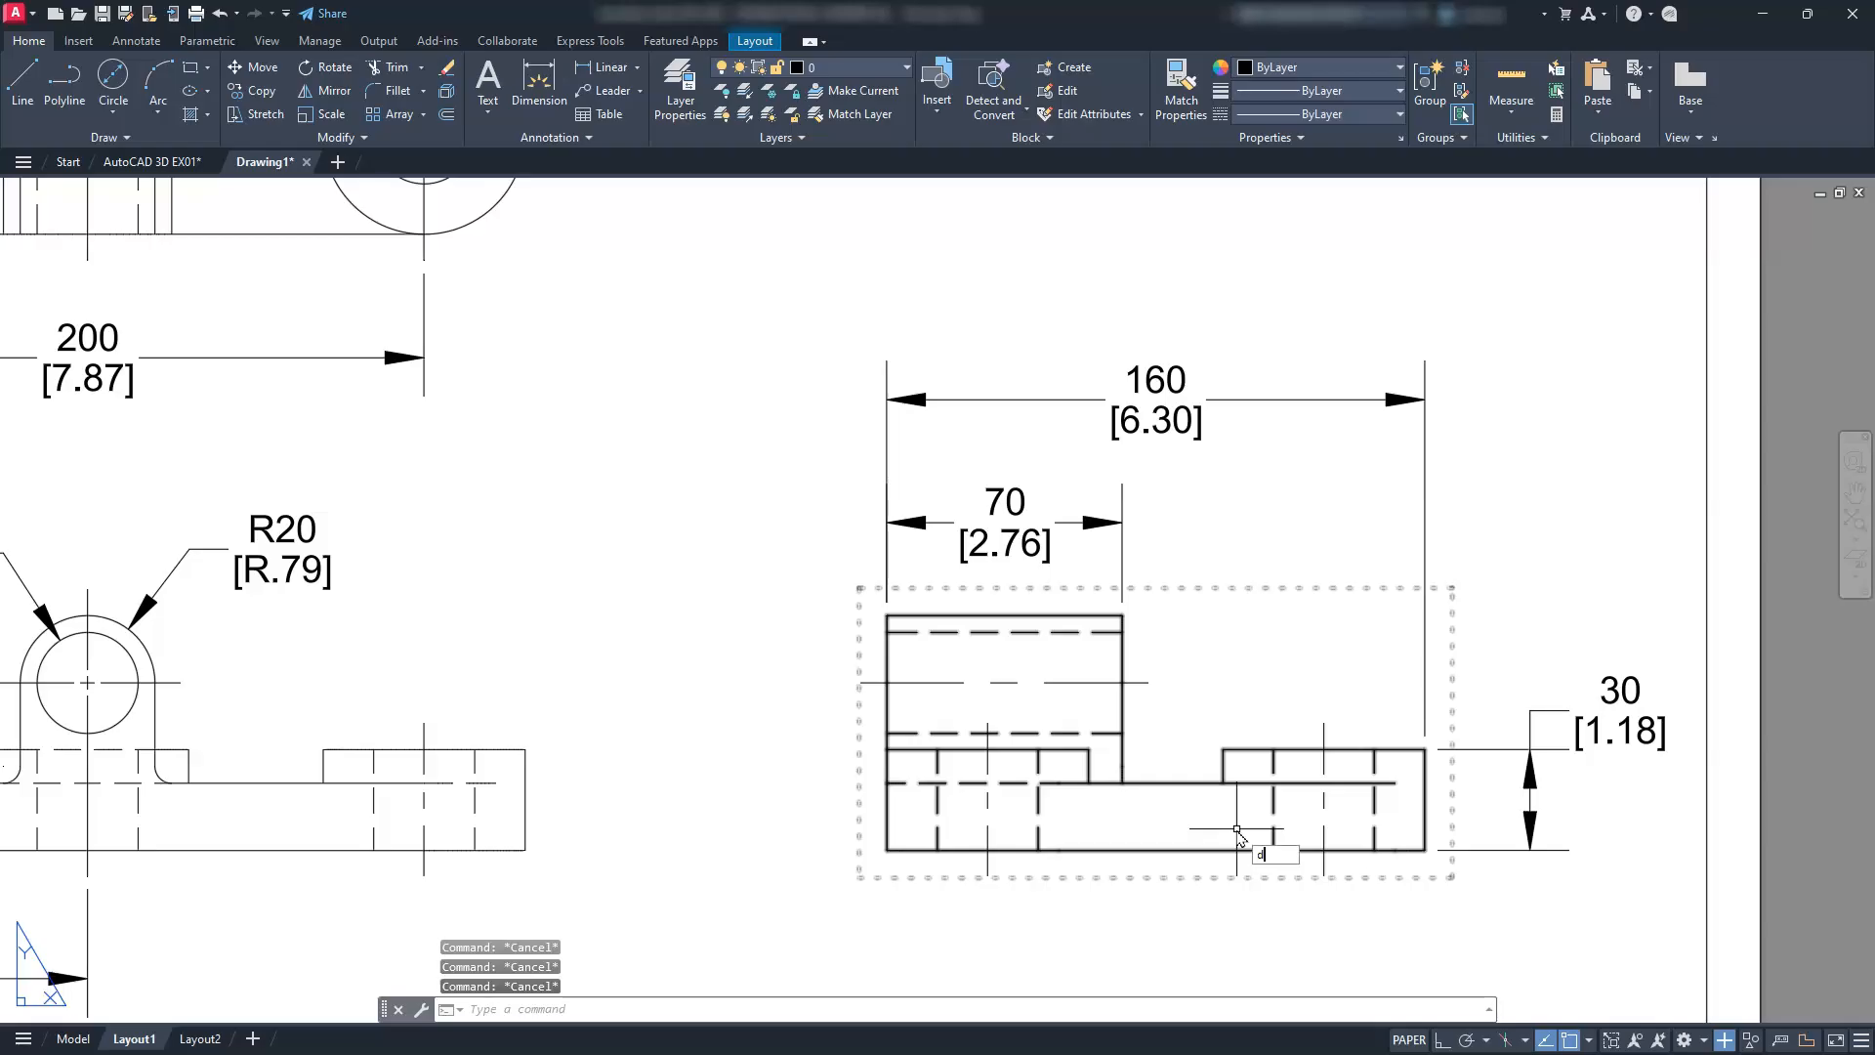
Dimension the base plate's vertical thickness in the side view, placing the dimension line between the tube and the right boss
key("Return")
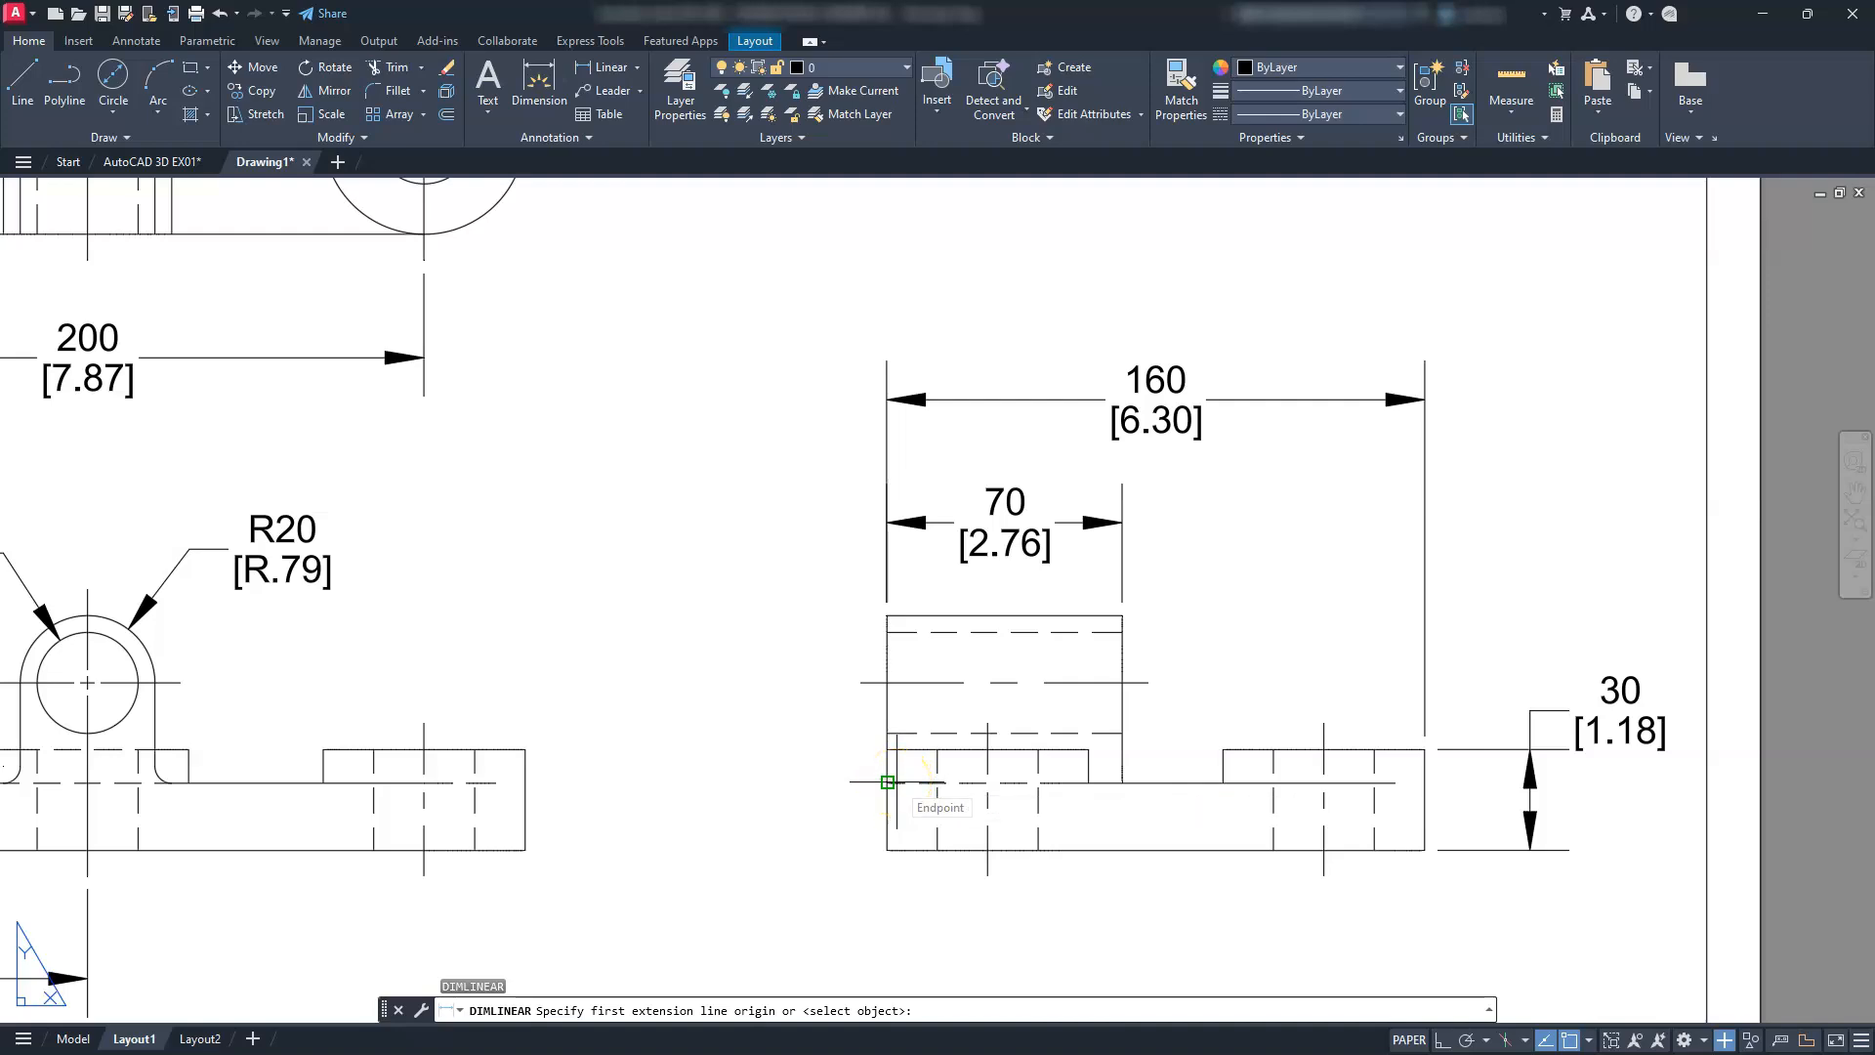
left_click(1395, 782)
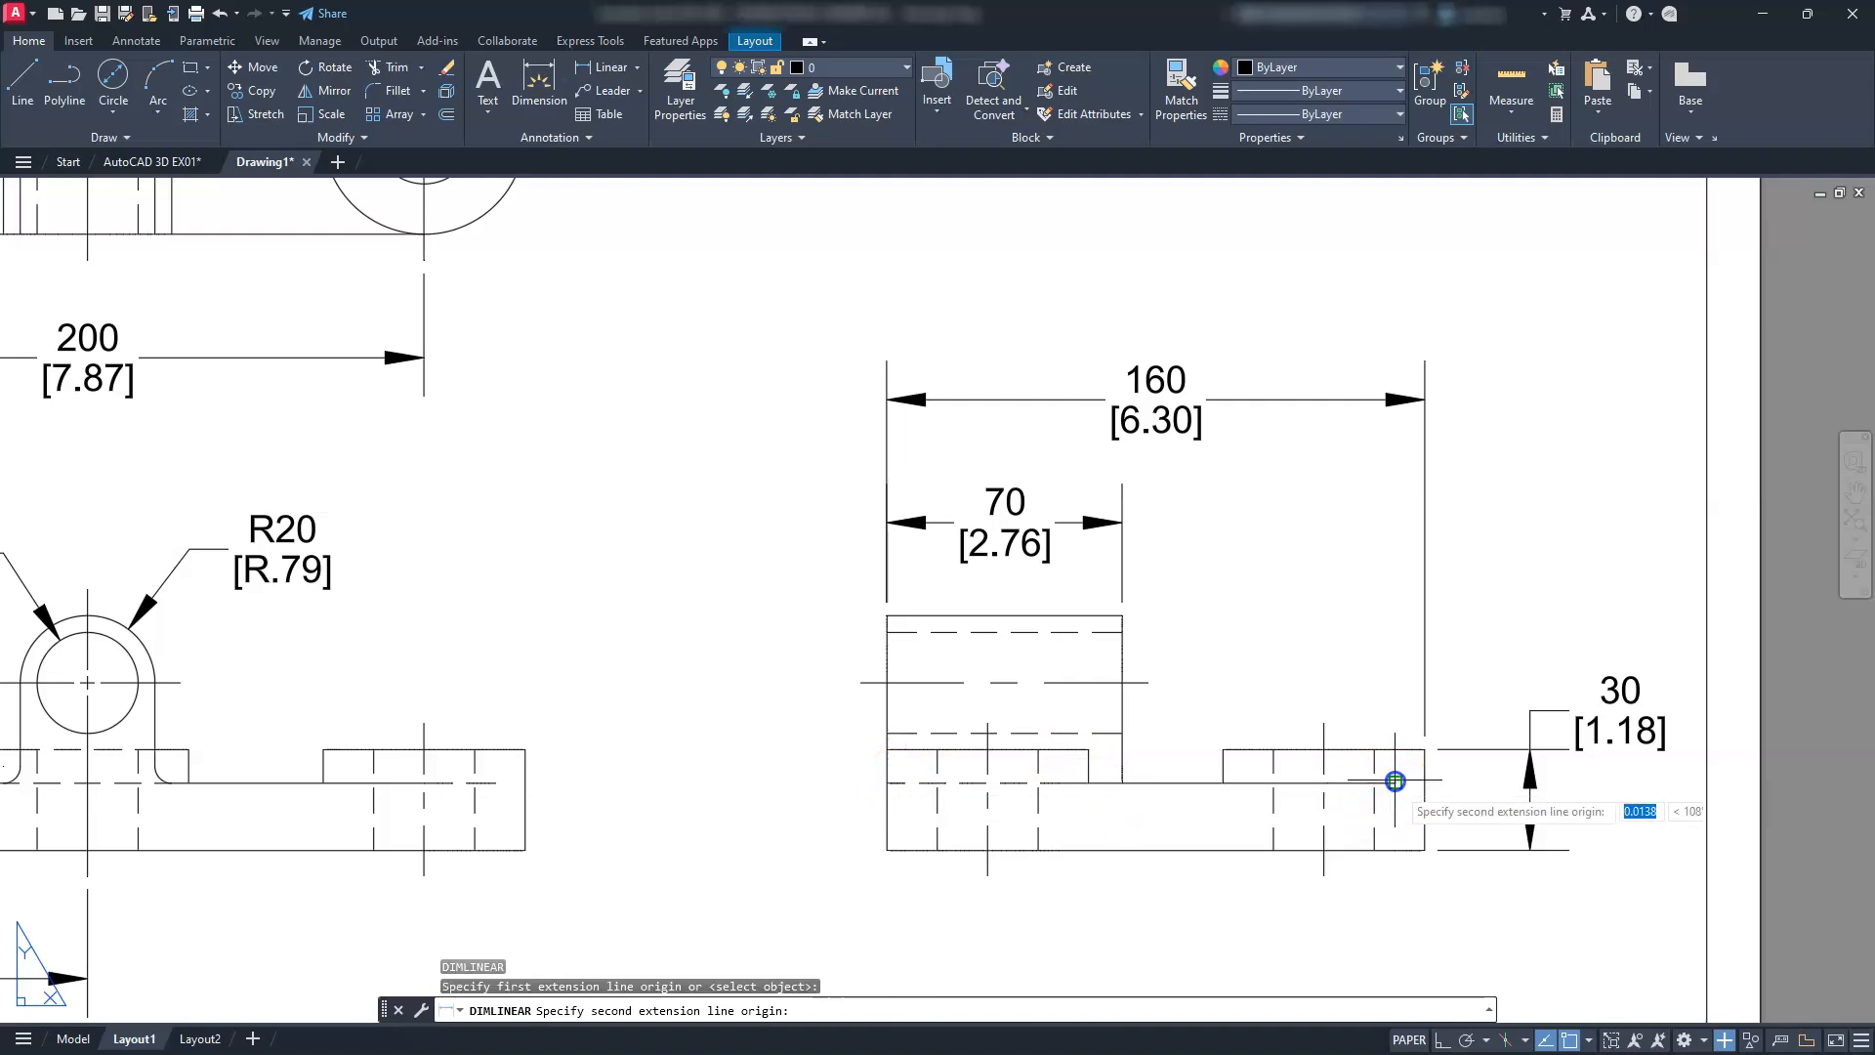
left_click(1423, 850)
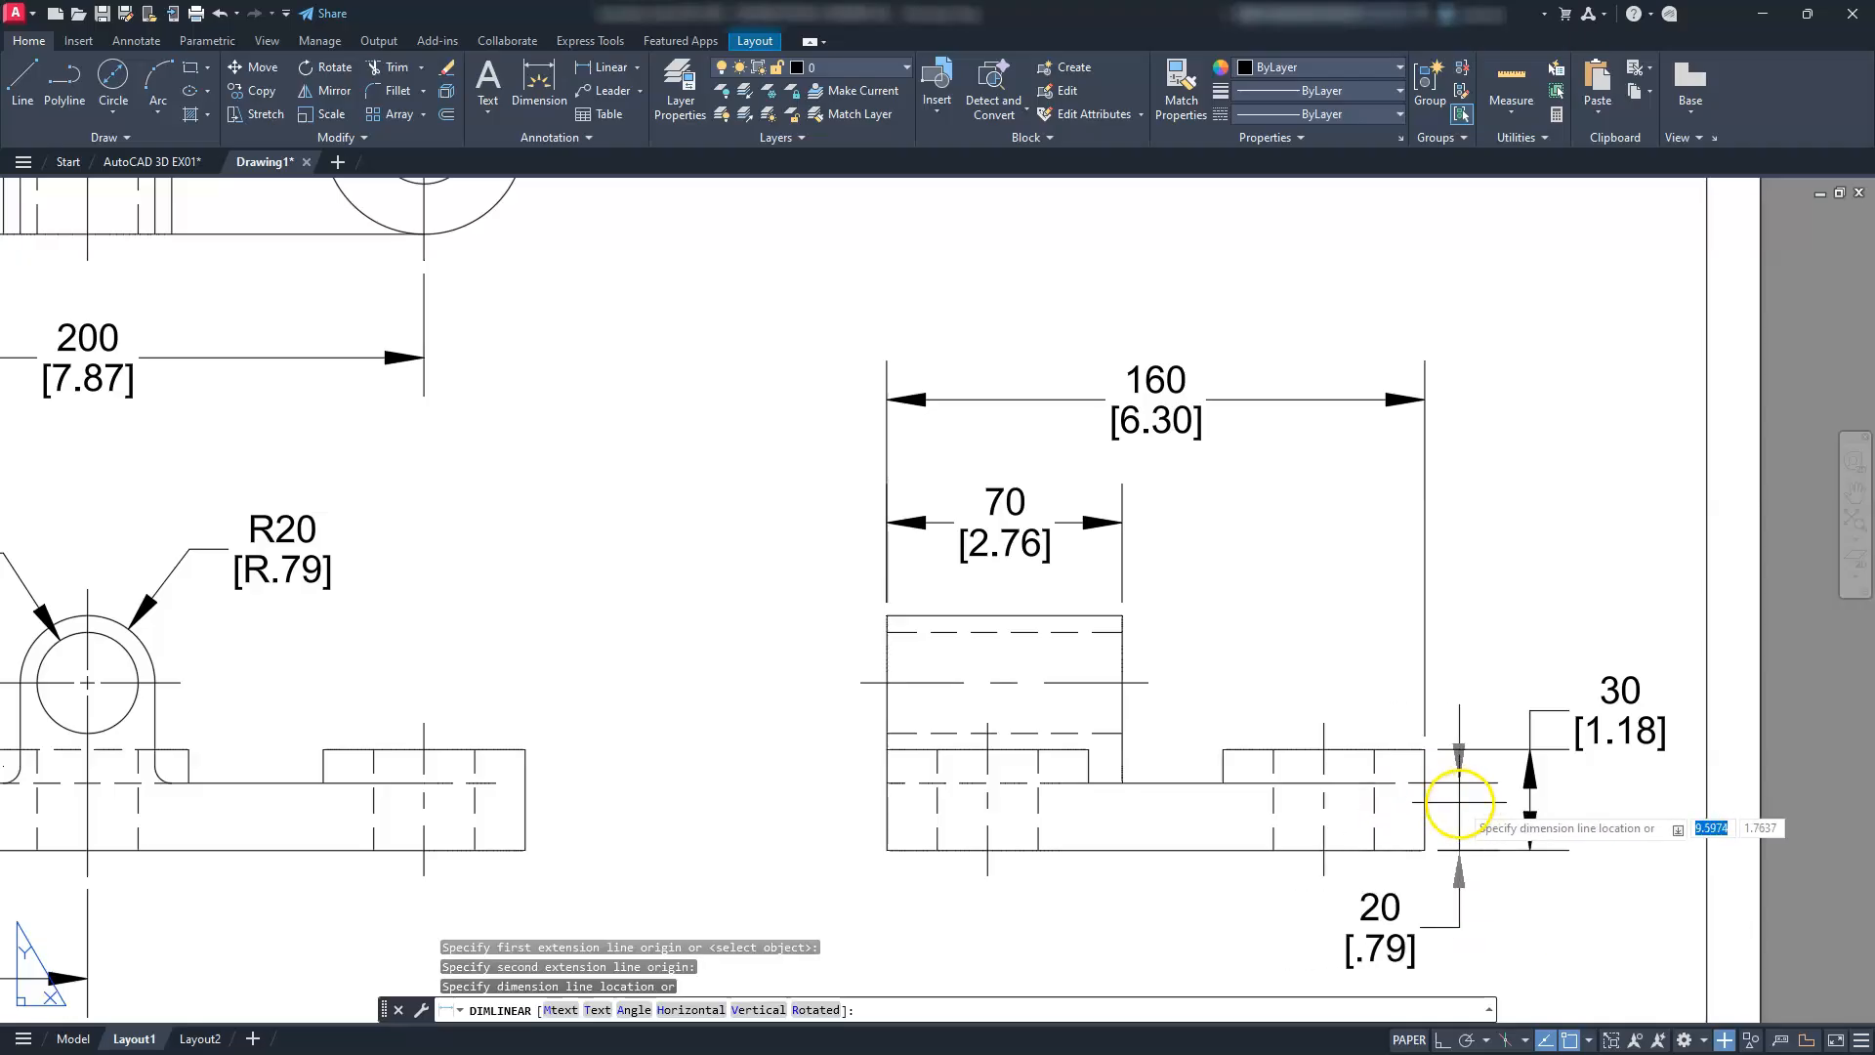
left_click(1192, 818)
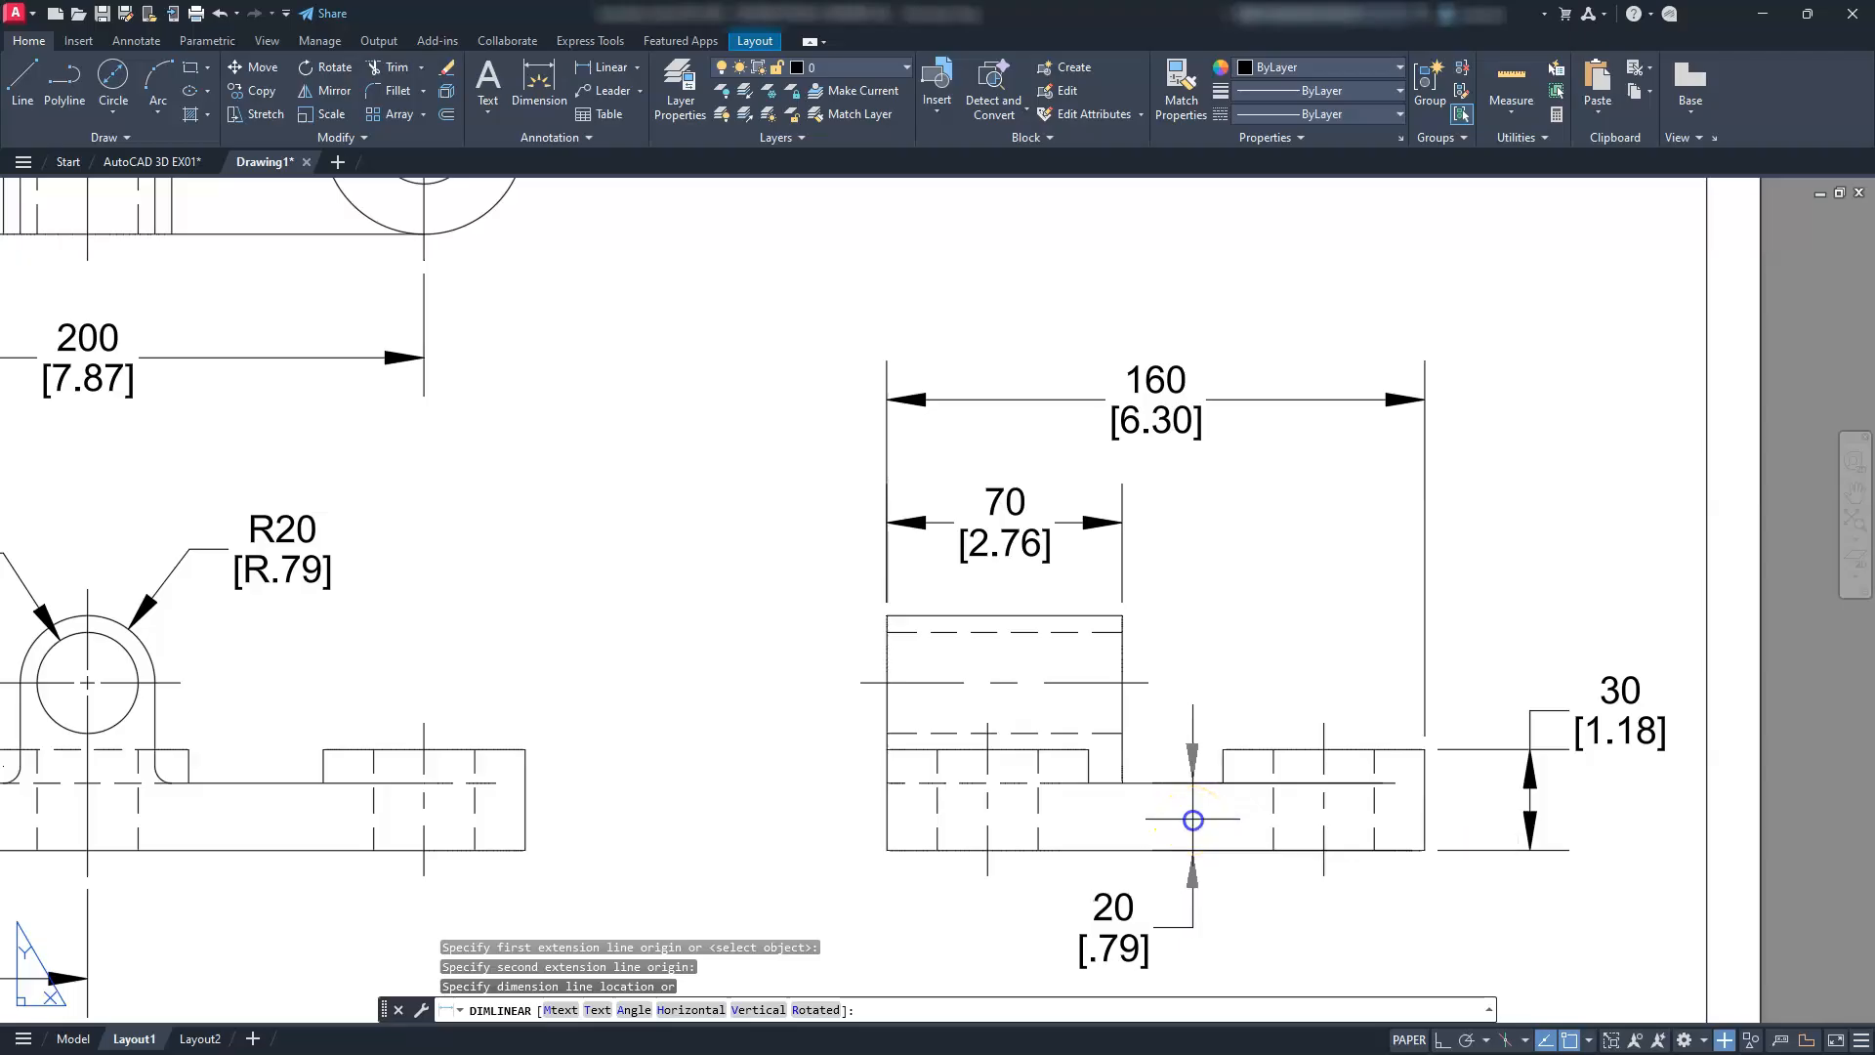
middle_click_drag(1189, 834, 1406, 736)
key("Escape")
key("Escape")
key("Escape")
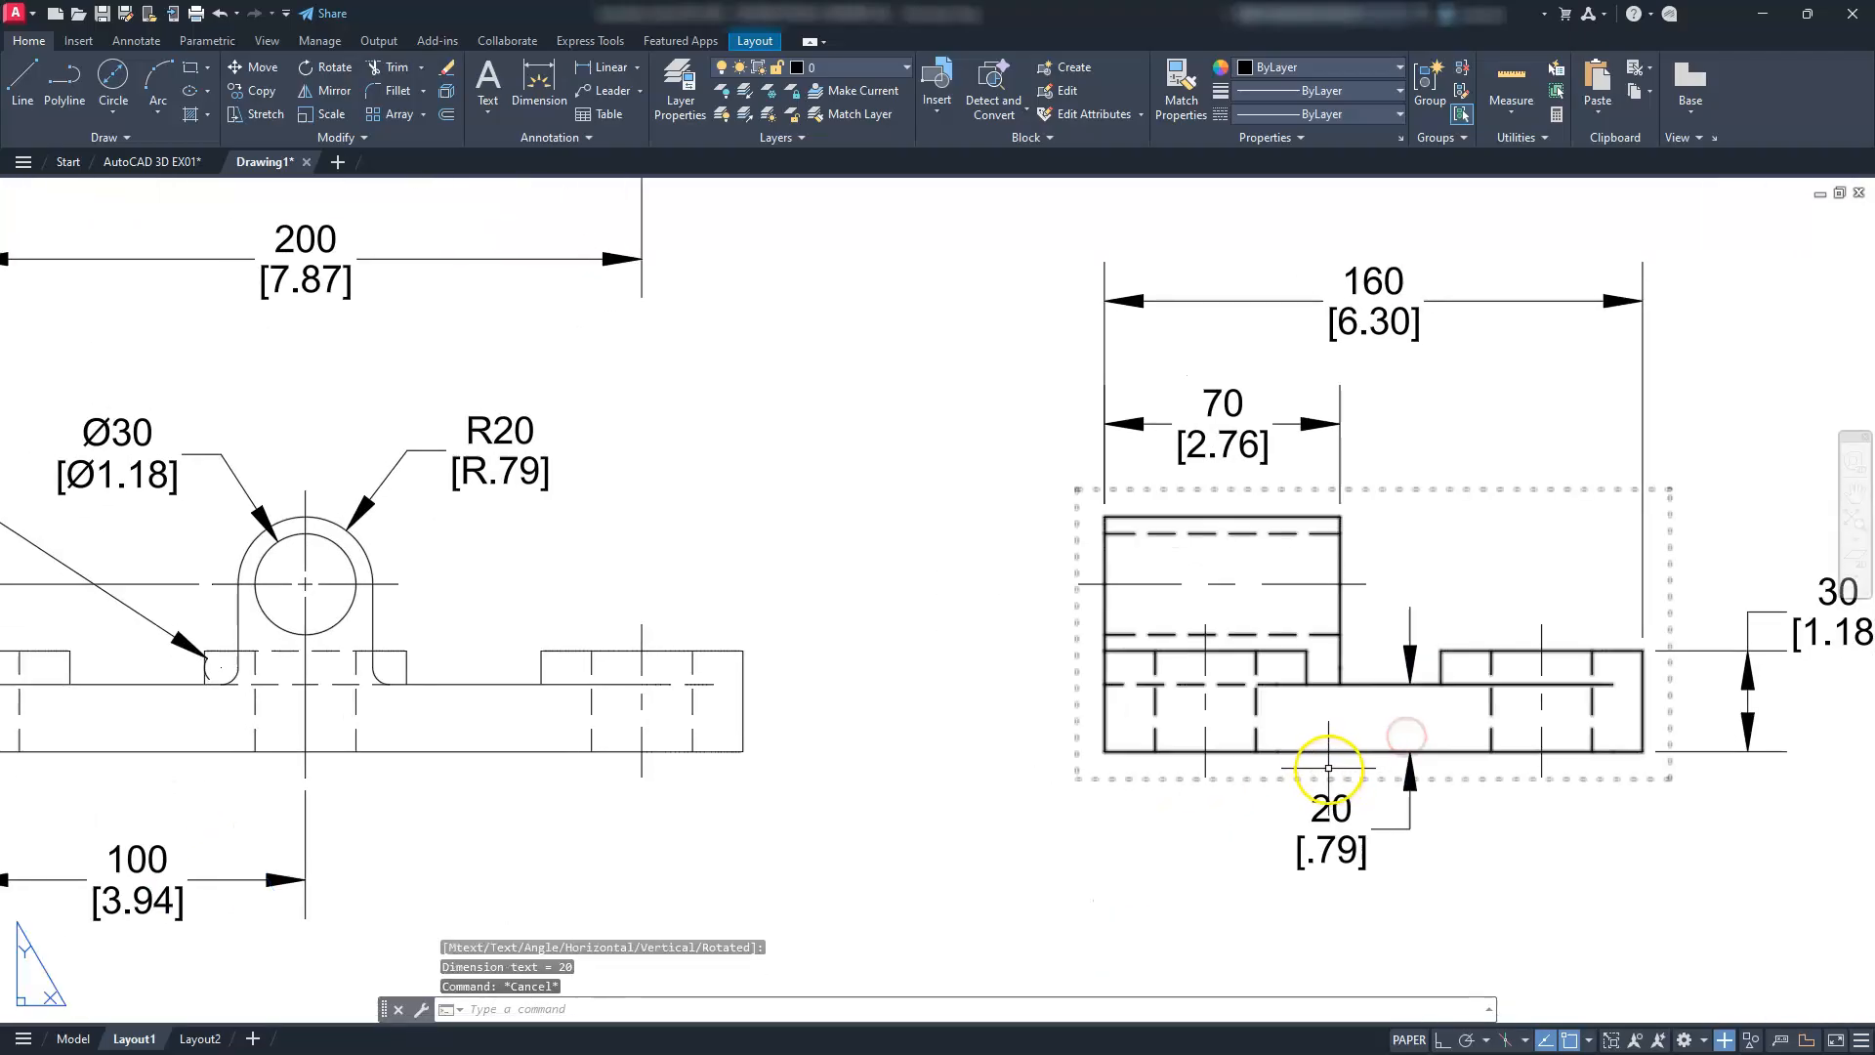
Dimension the bracket's overall vertical height in the side view, placing the dimension to the left of the view
middle_click_drag(1148, 573, 1236, 649)
type("dli")
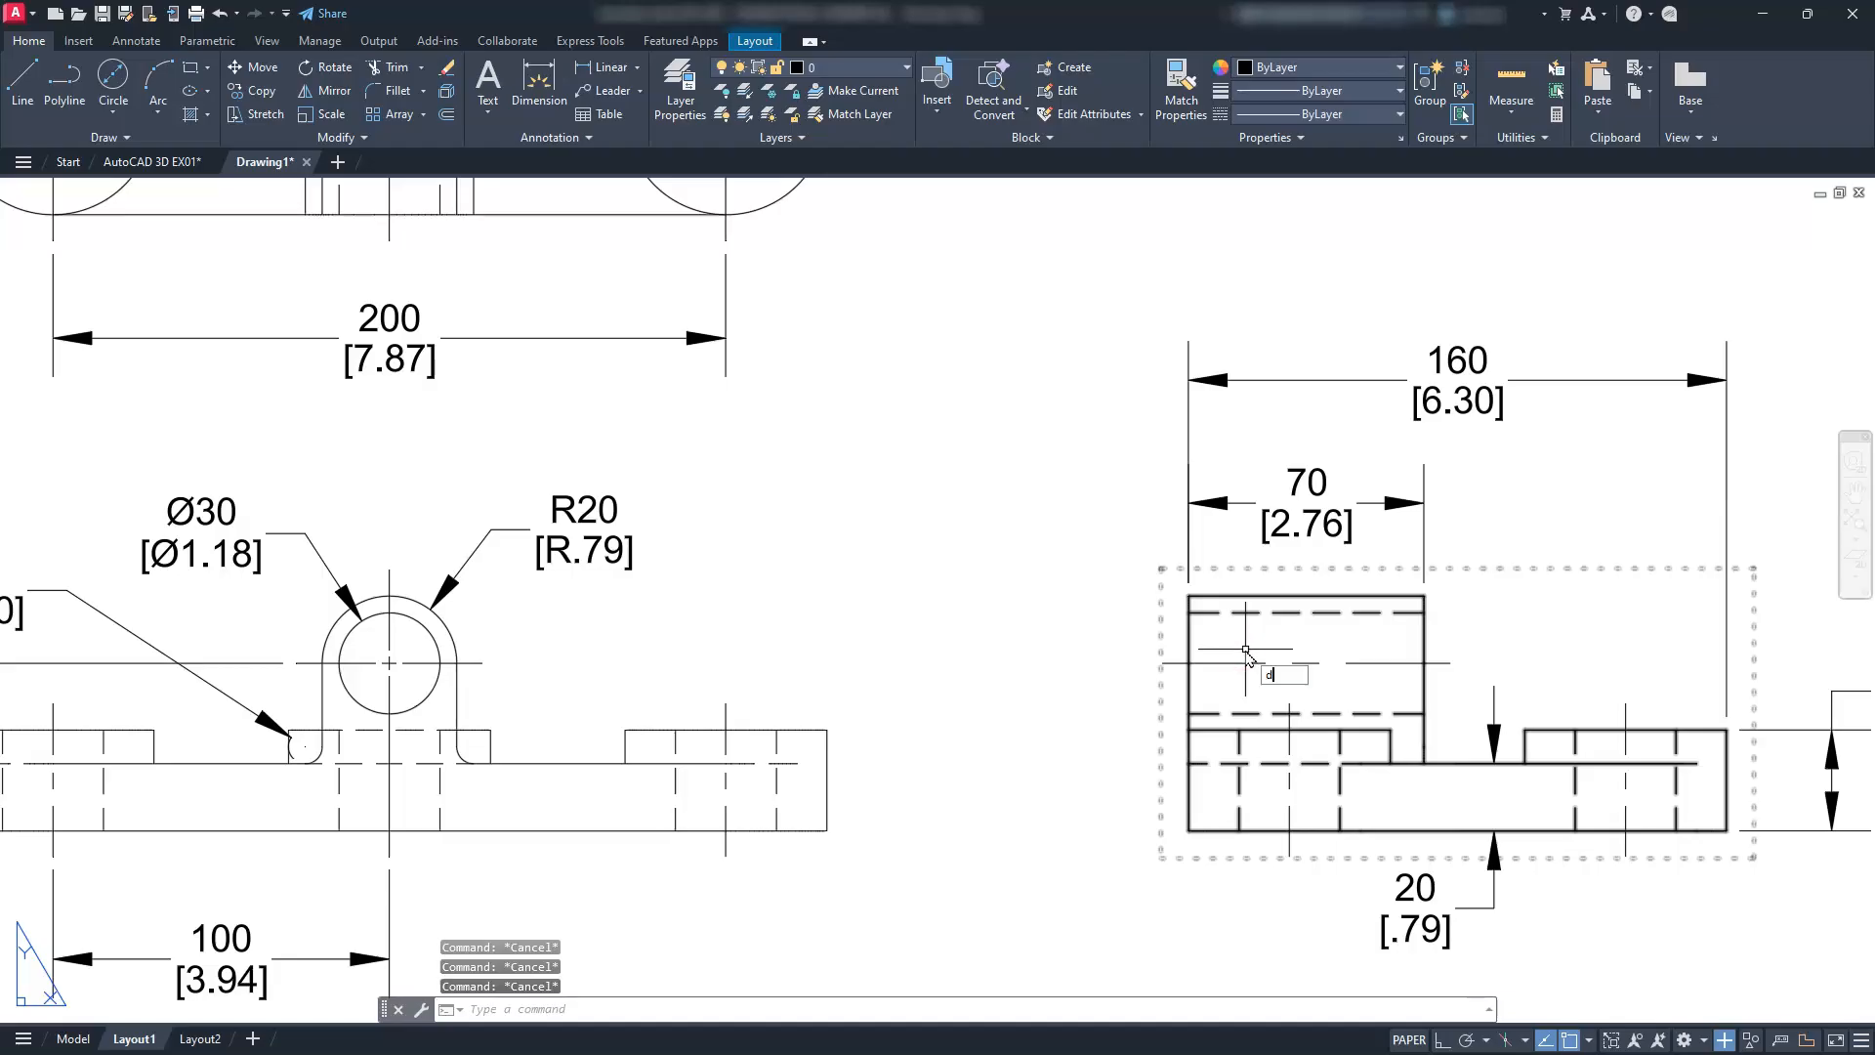
key("Return")
left_click(1188, 830)
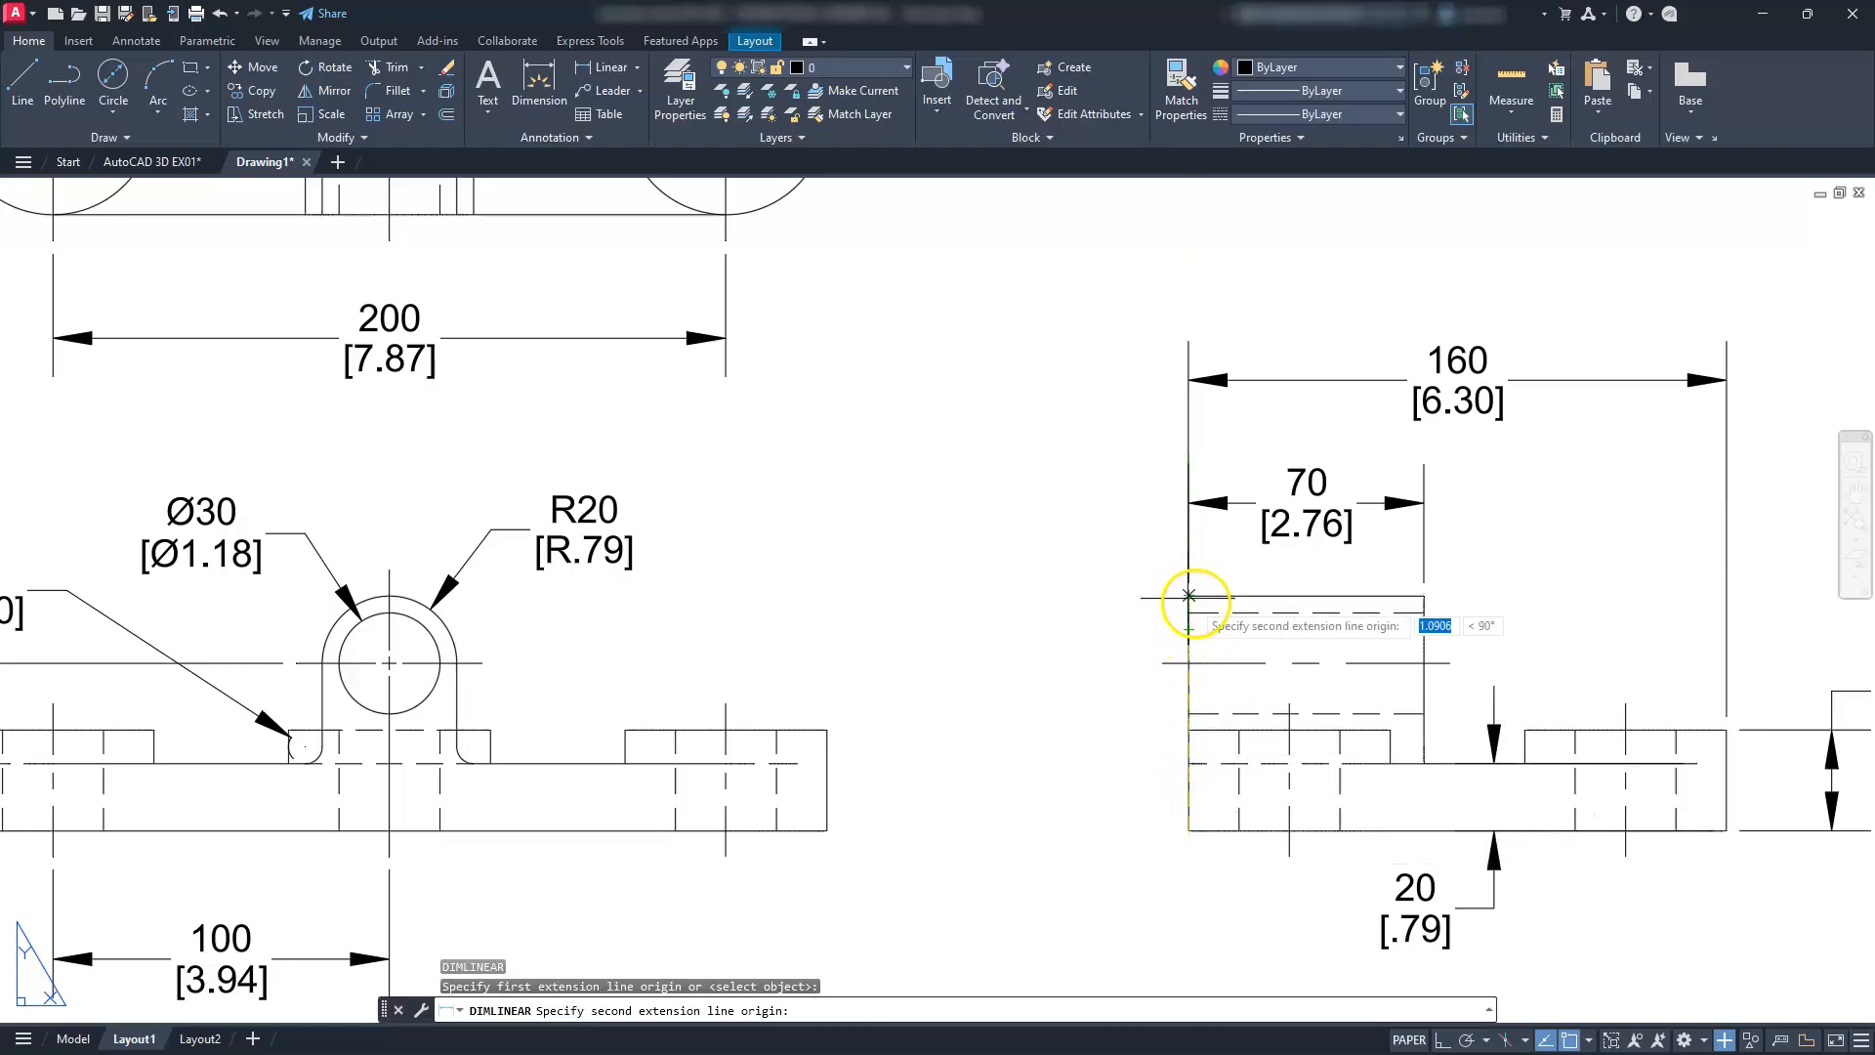
left_click(1189, 596)
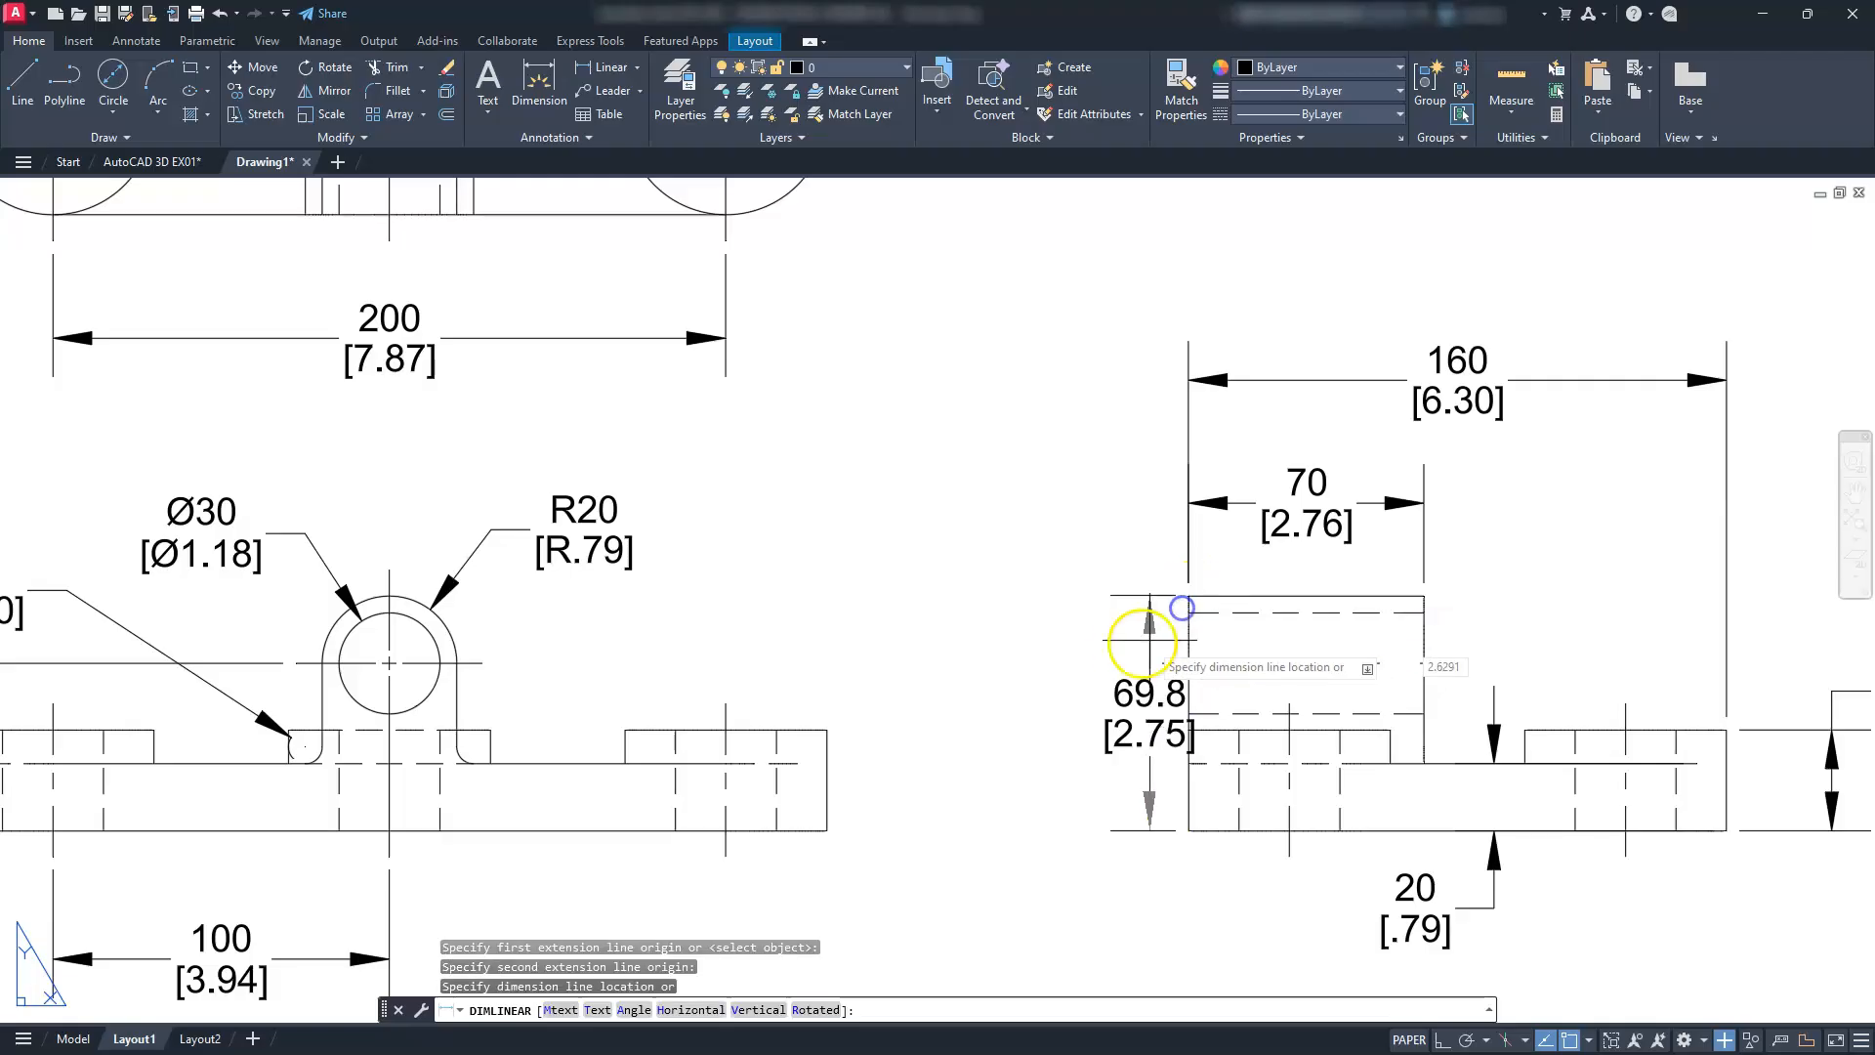
left_click(1063, 663)
key("Escape")
key("Escape")
key("Escape")
scroll(1062, 703, "down", 3)
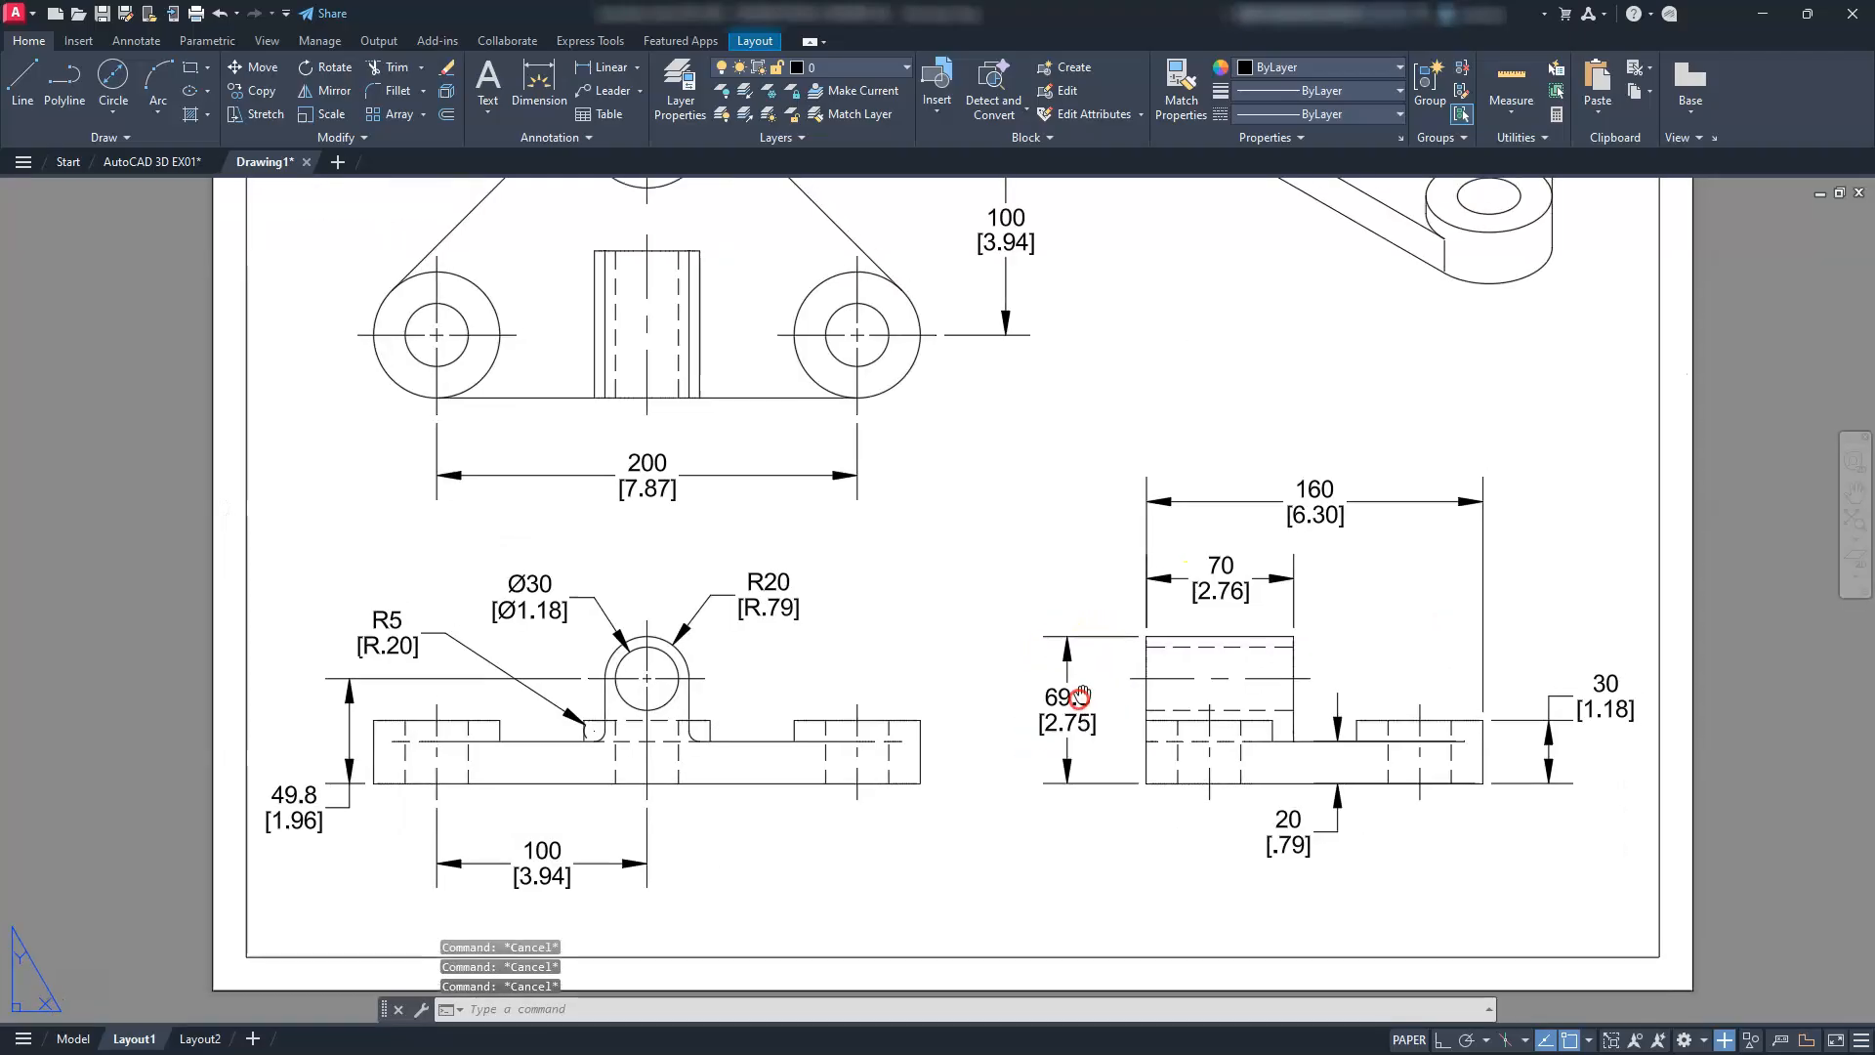
Enclose the primary value of the side view's overall height dimension in parentheses, using prefix "(" and suffix ")"
left_click(1208, 559)
key("Escape")
left_click(982, 803)
left_click(971, 776)
right_click(971, 777)
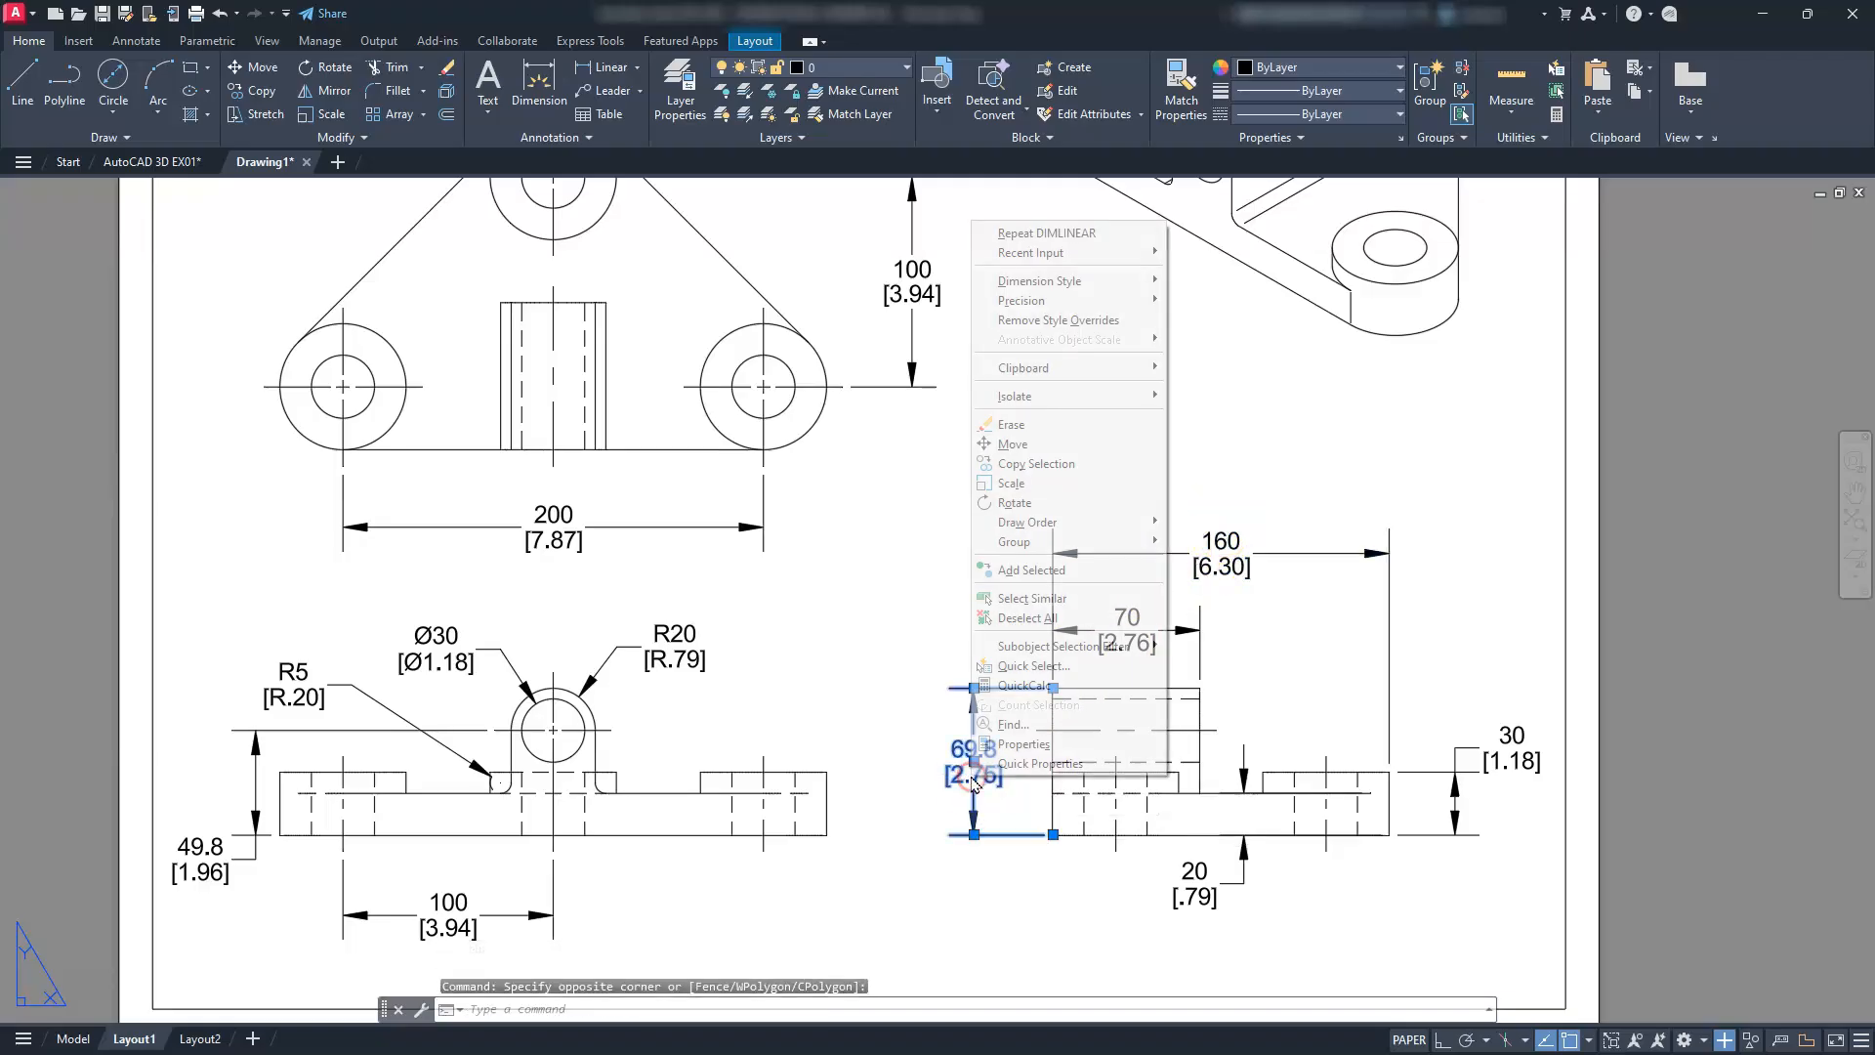
left_click(1012, 742)
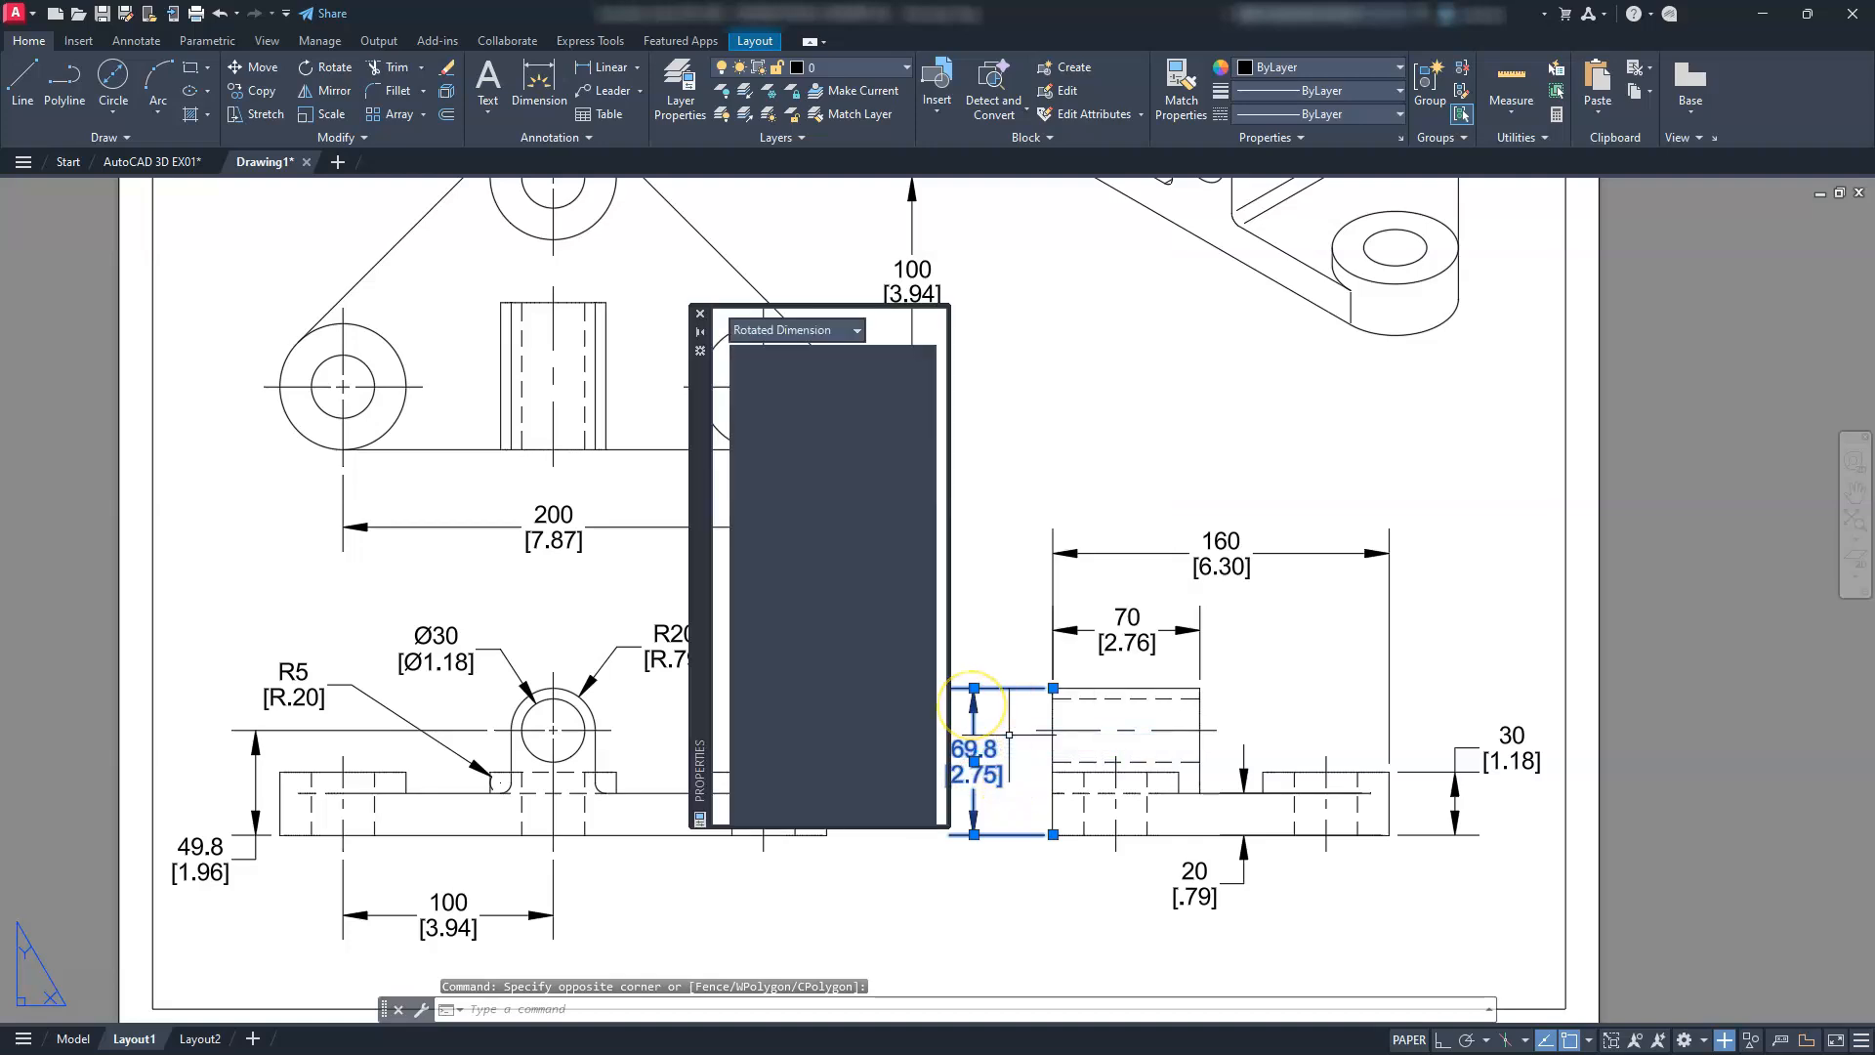
scroll(797, 635, "down", 5)
scroll(800, 683, "down", 5)
left_click(840, 661)
type("(")
left_click(850, 678)
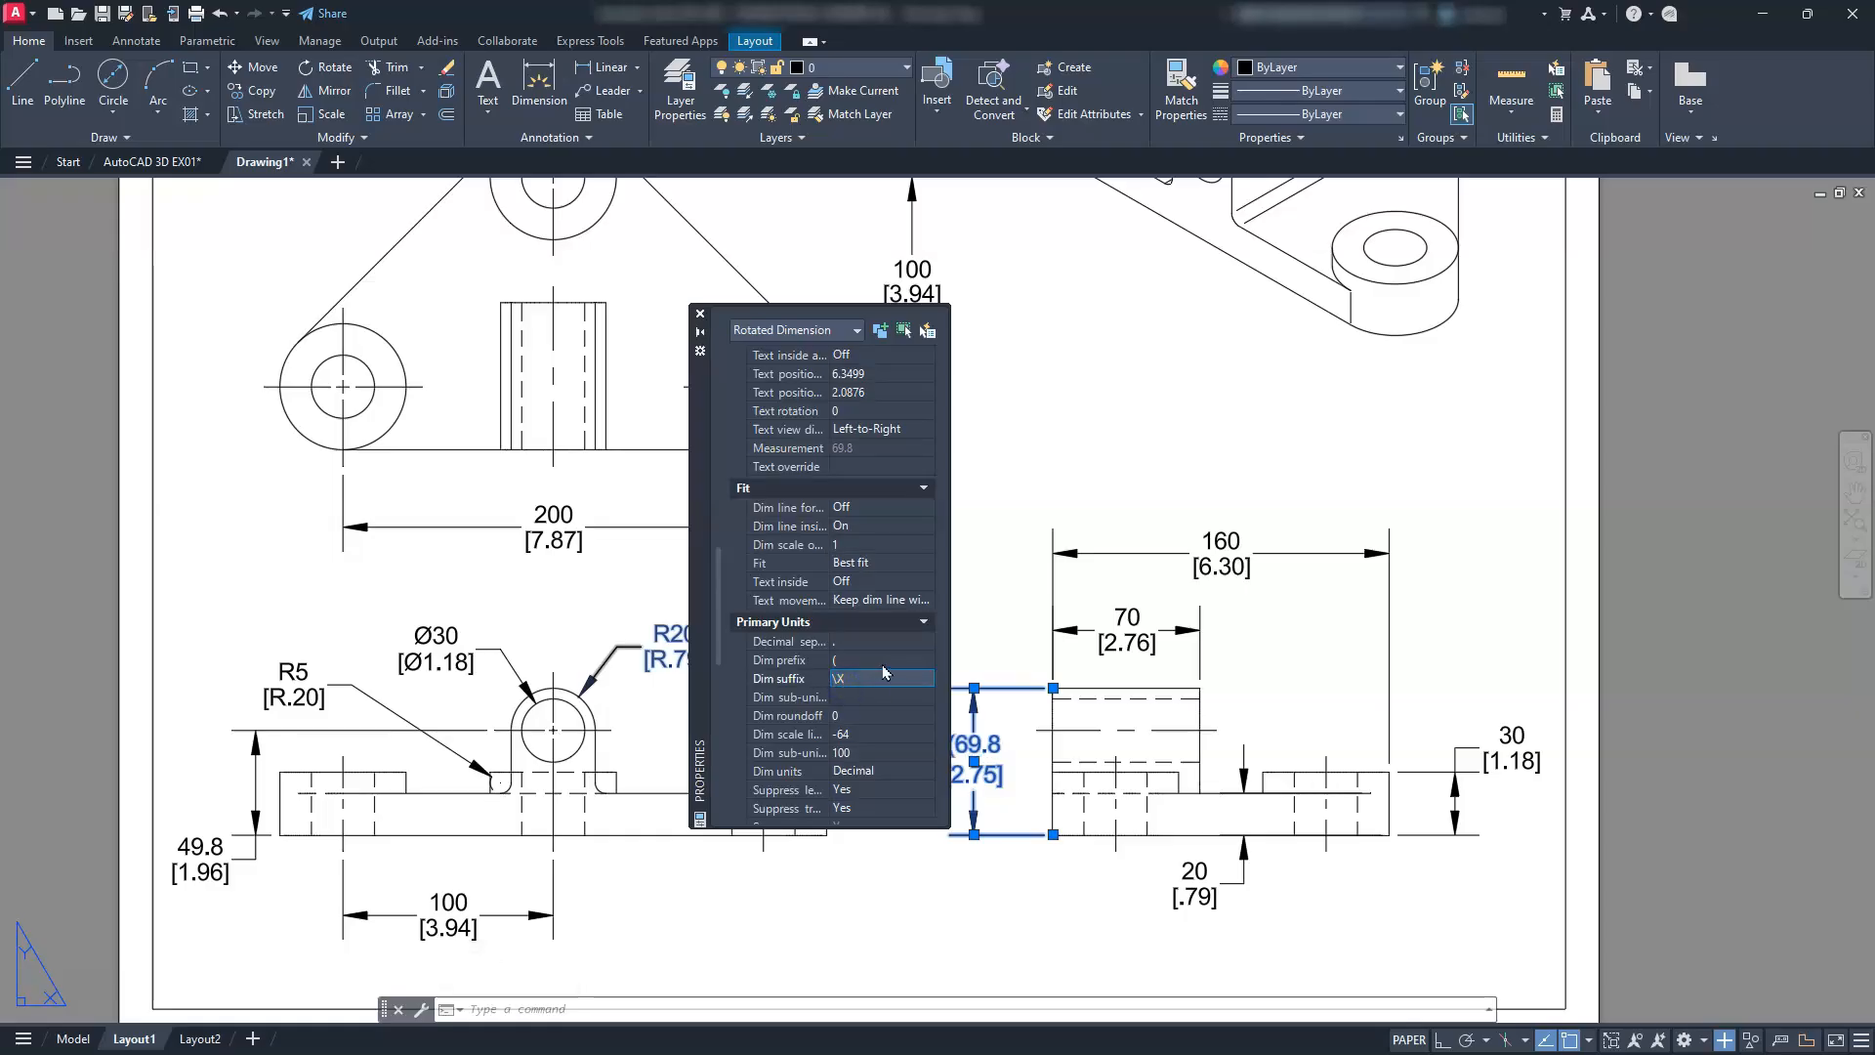
key("BackSpace")
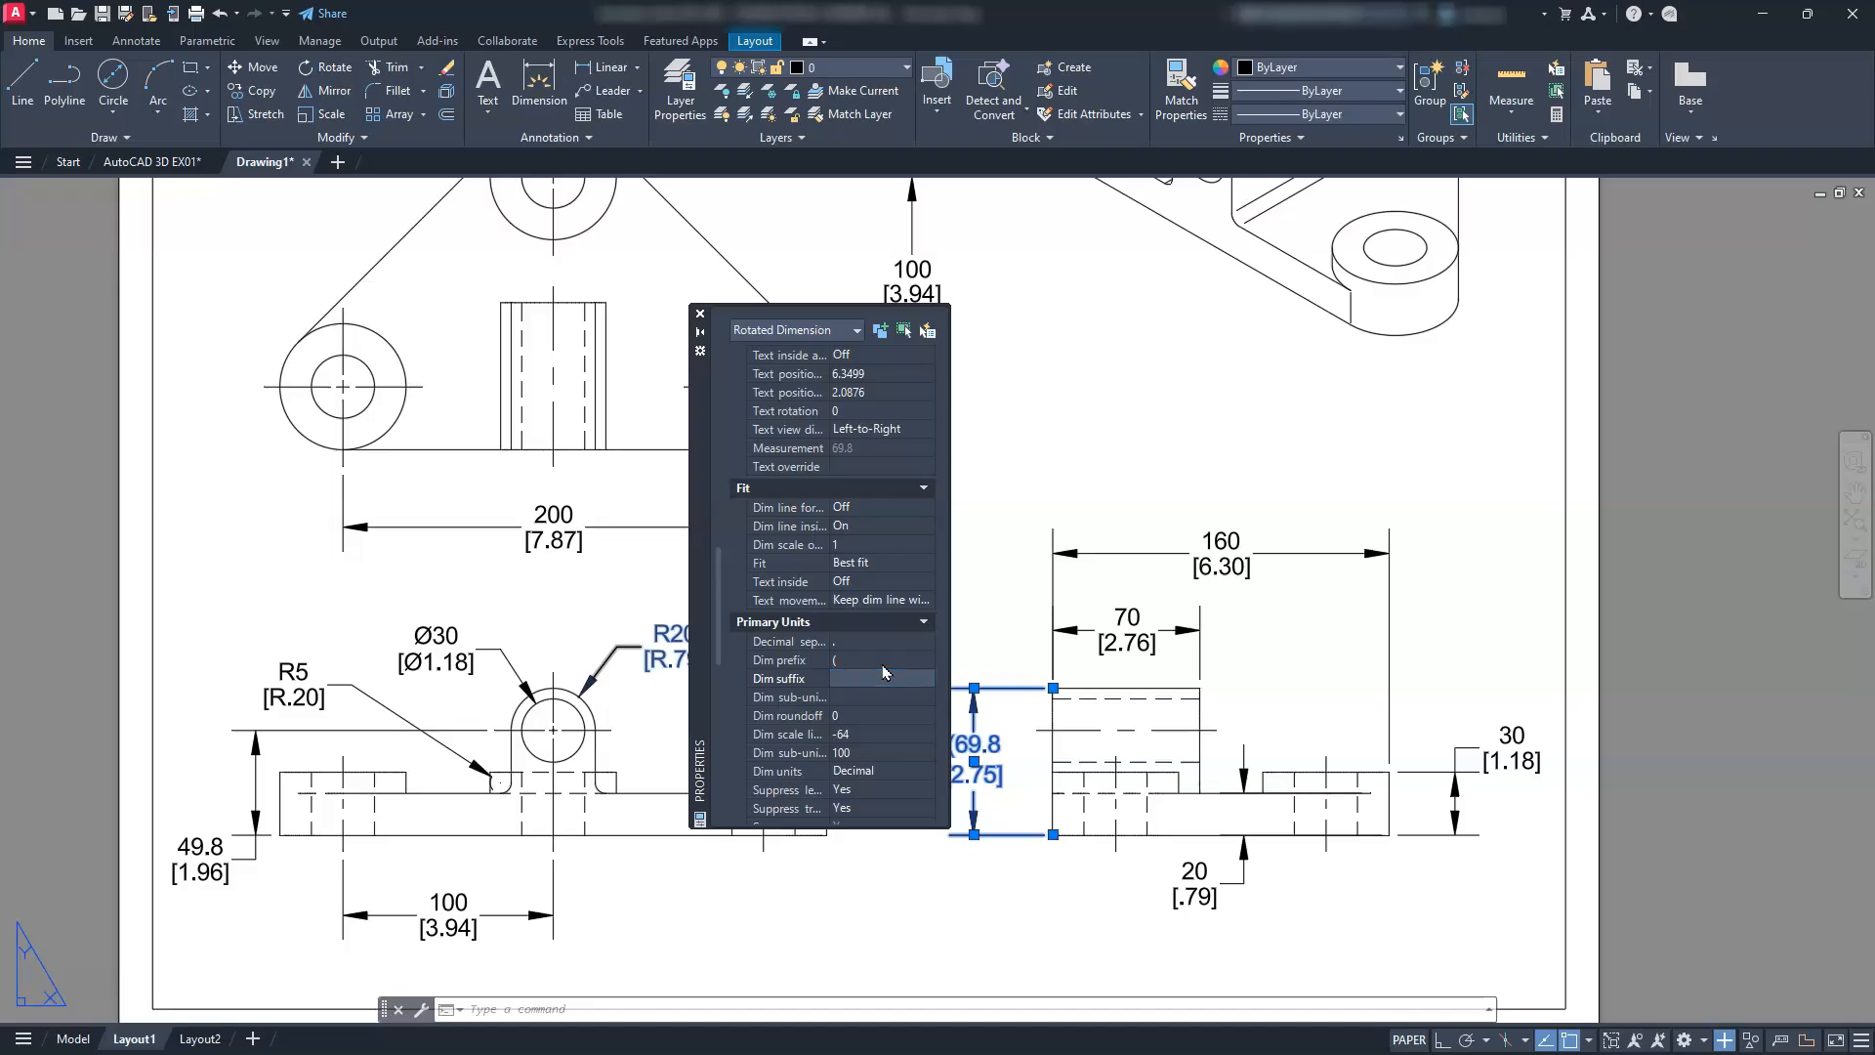
Set the alternate units prefix to "(" and suffix to ")" for the side view's overall height dimension
scroll(874, 638, "down", 8)
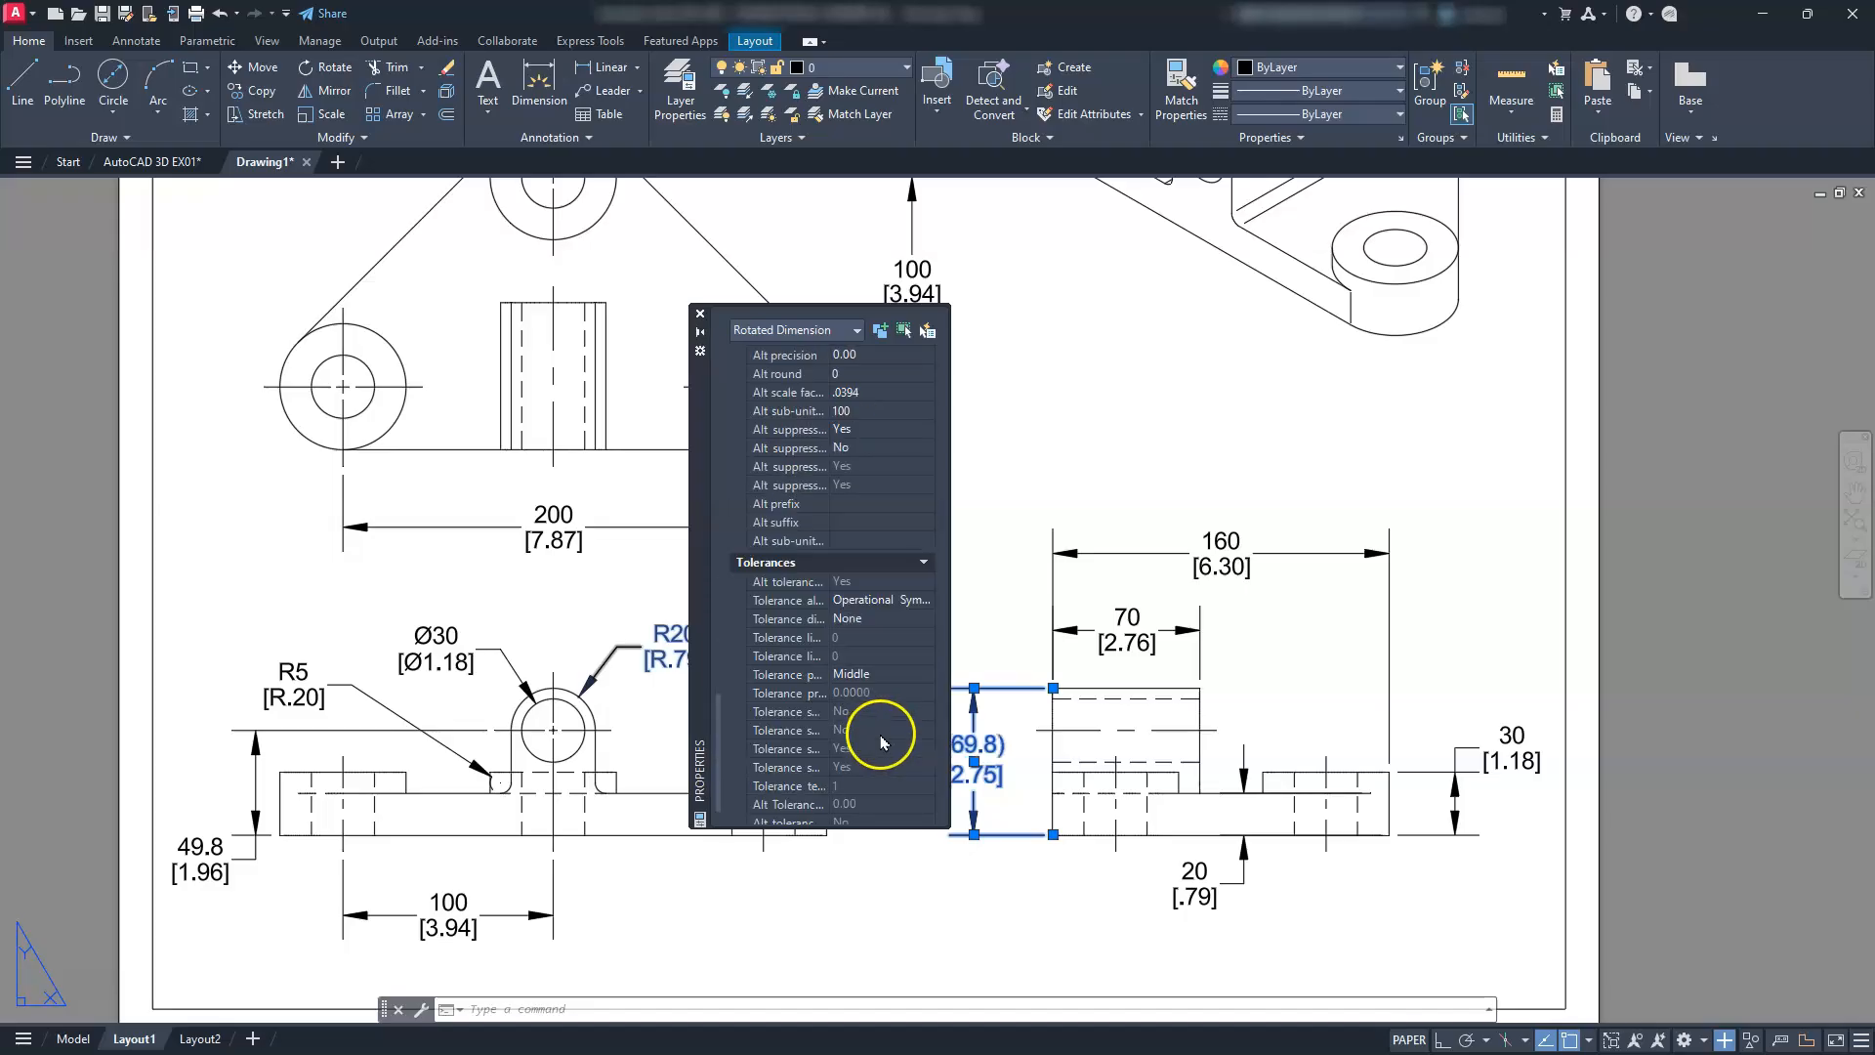
scroll(863, 626, "up", 2)
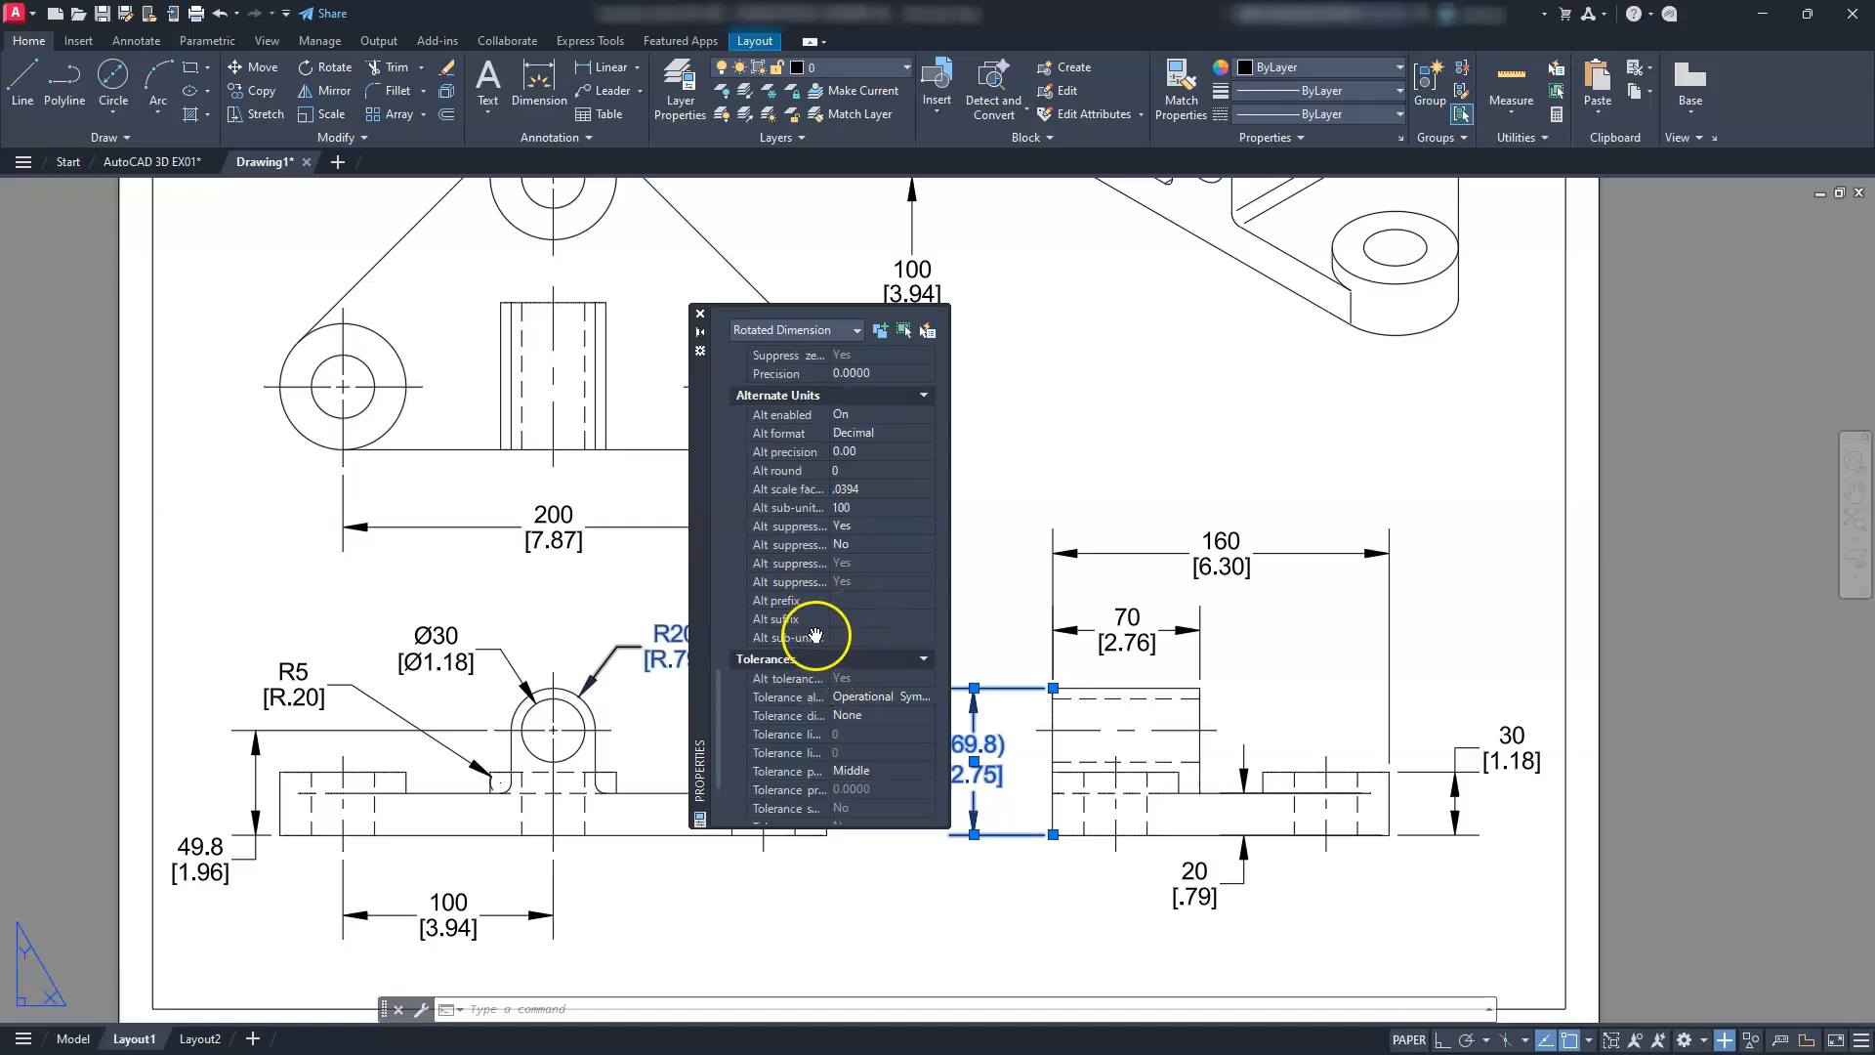
left_click(848, 600)
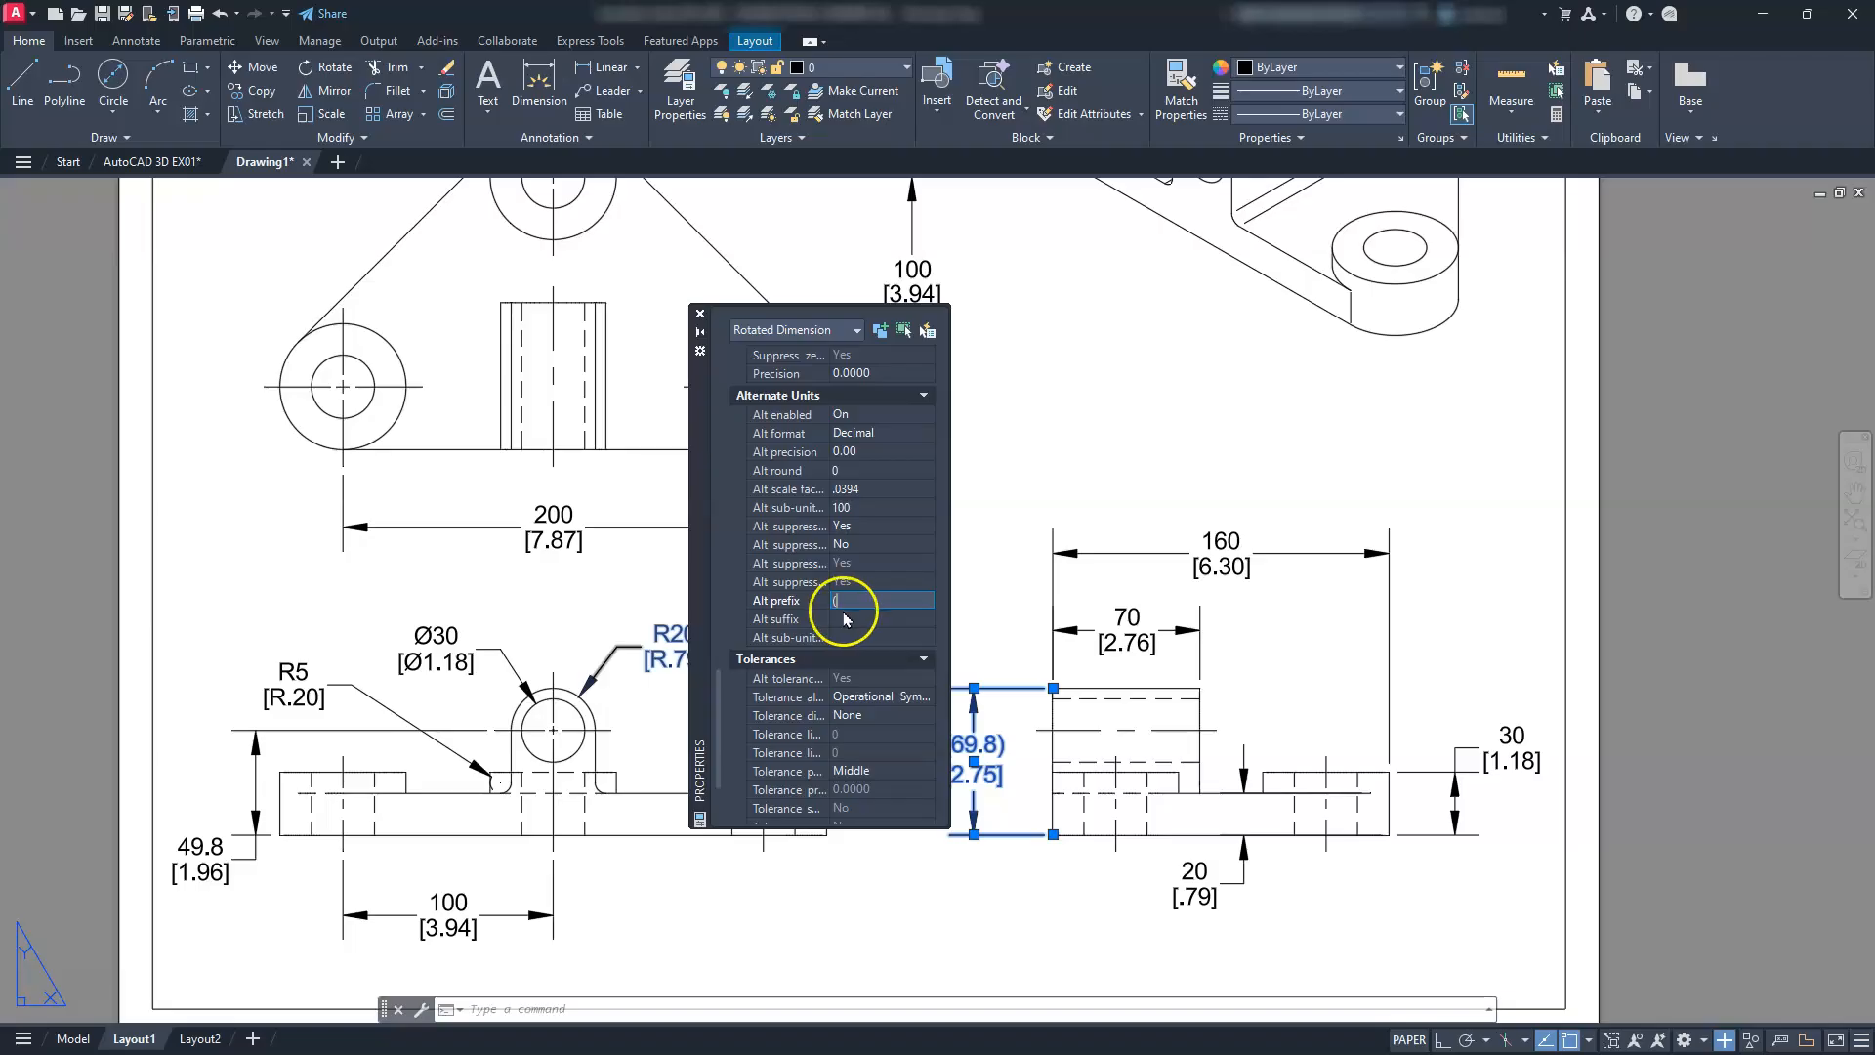
type("(")
left_click(846, 620)
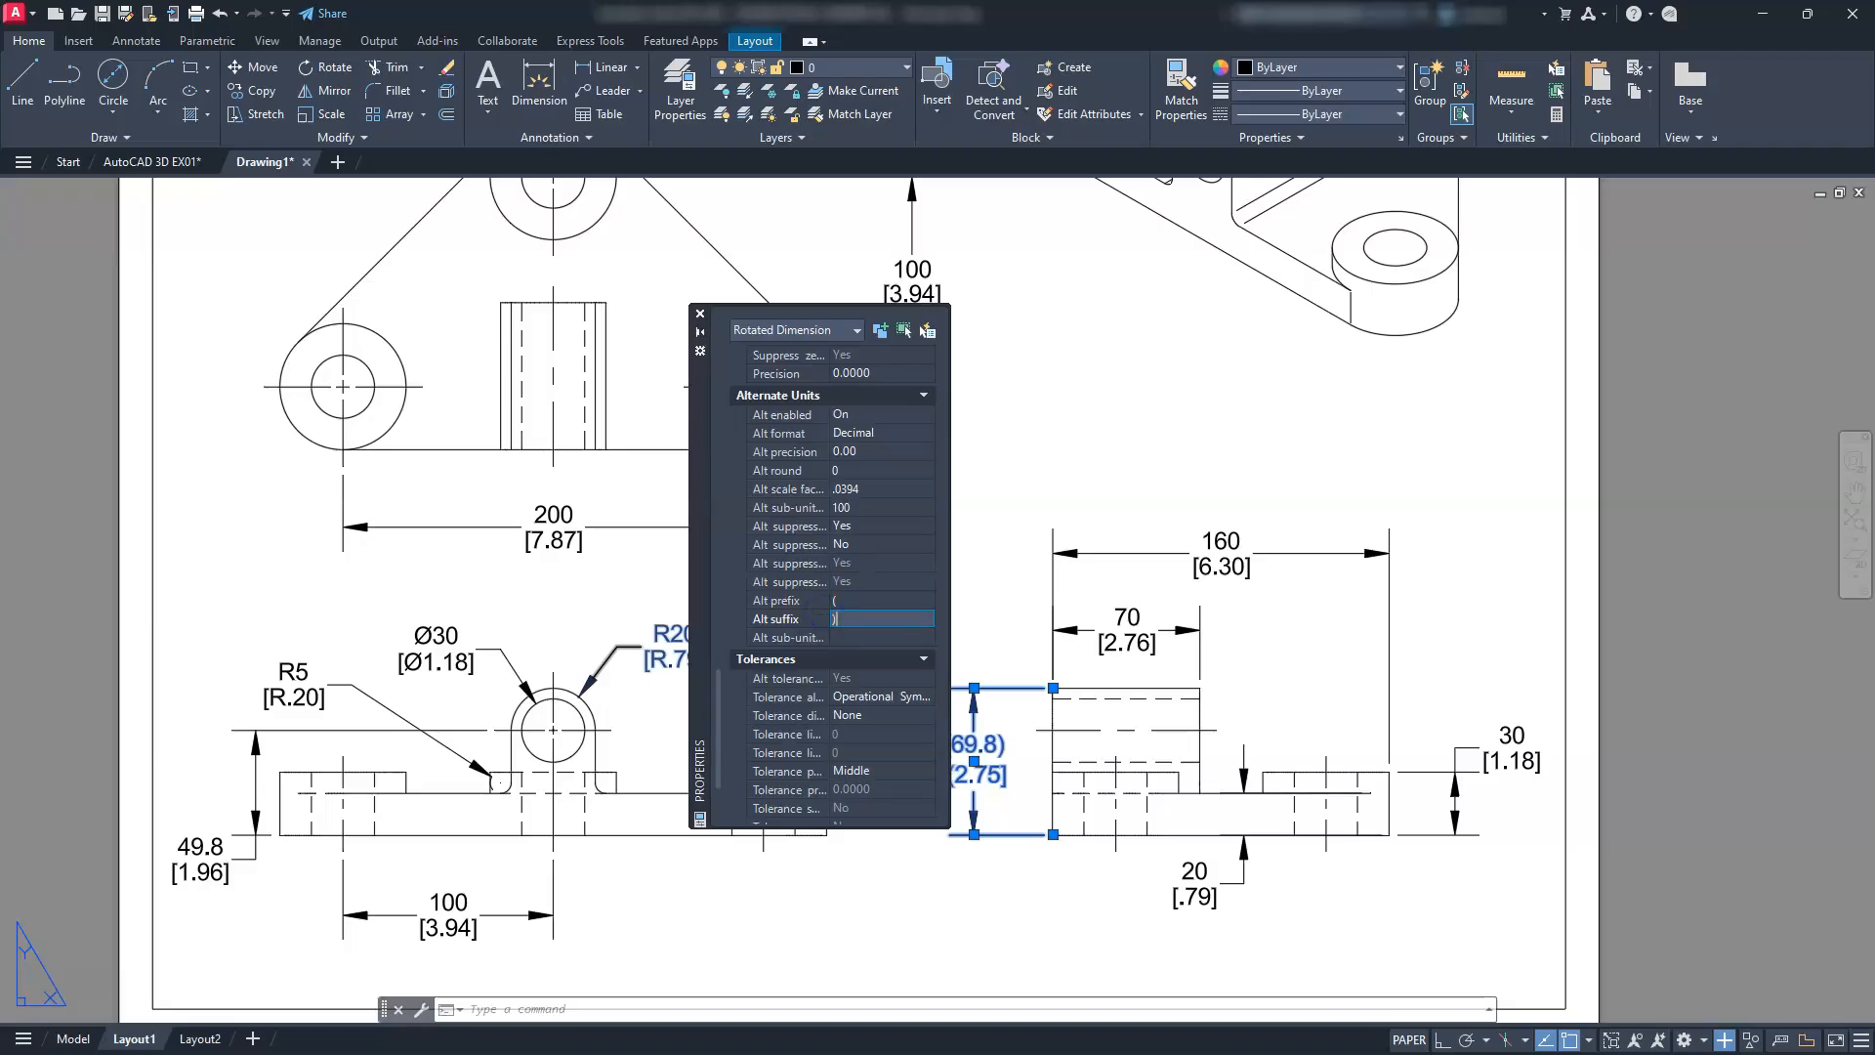
type(")")
left_click(1055, 647)
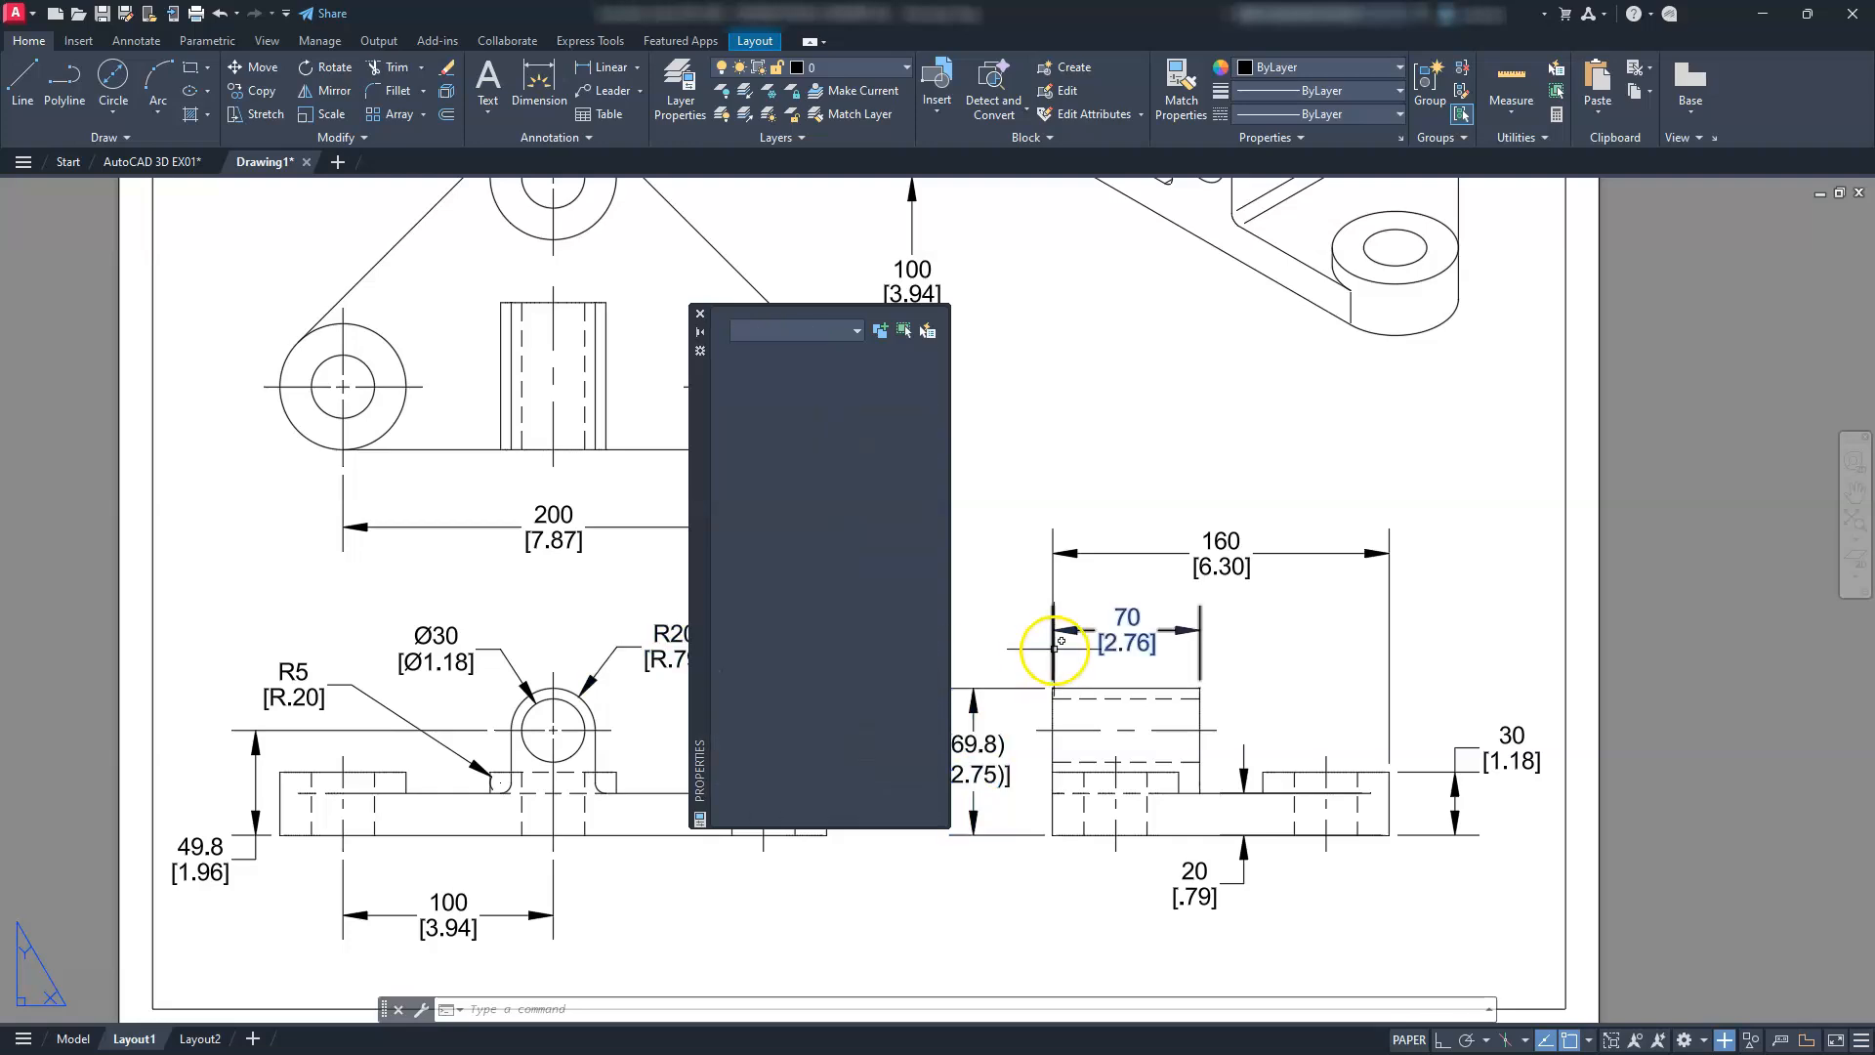
Match the properties of the overall height dimension onto the overall width dimension in the side view, and close the properties palette
left_click(1179, 83)
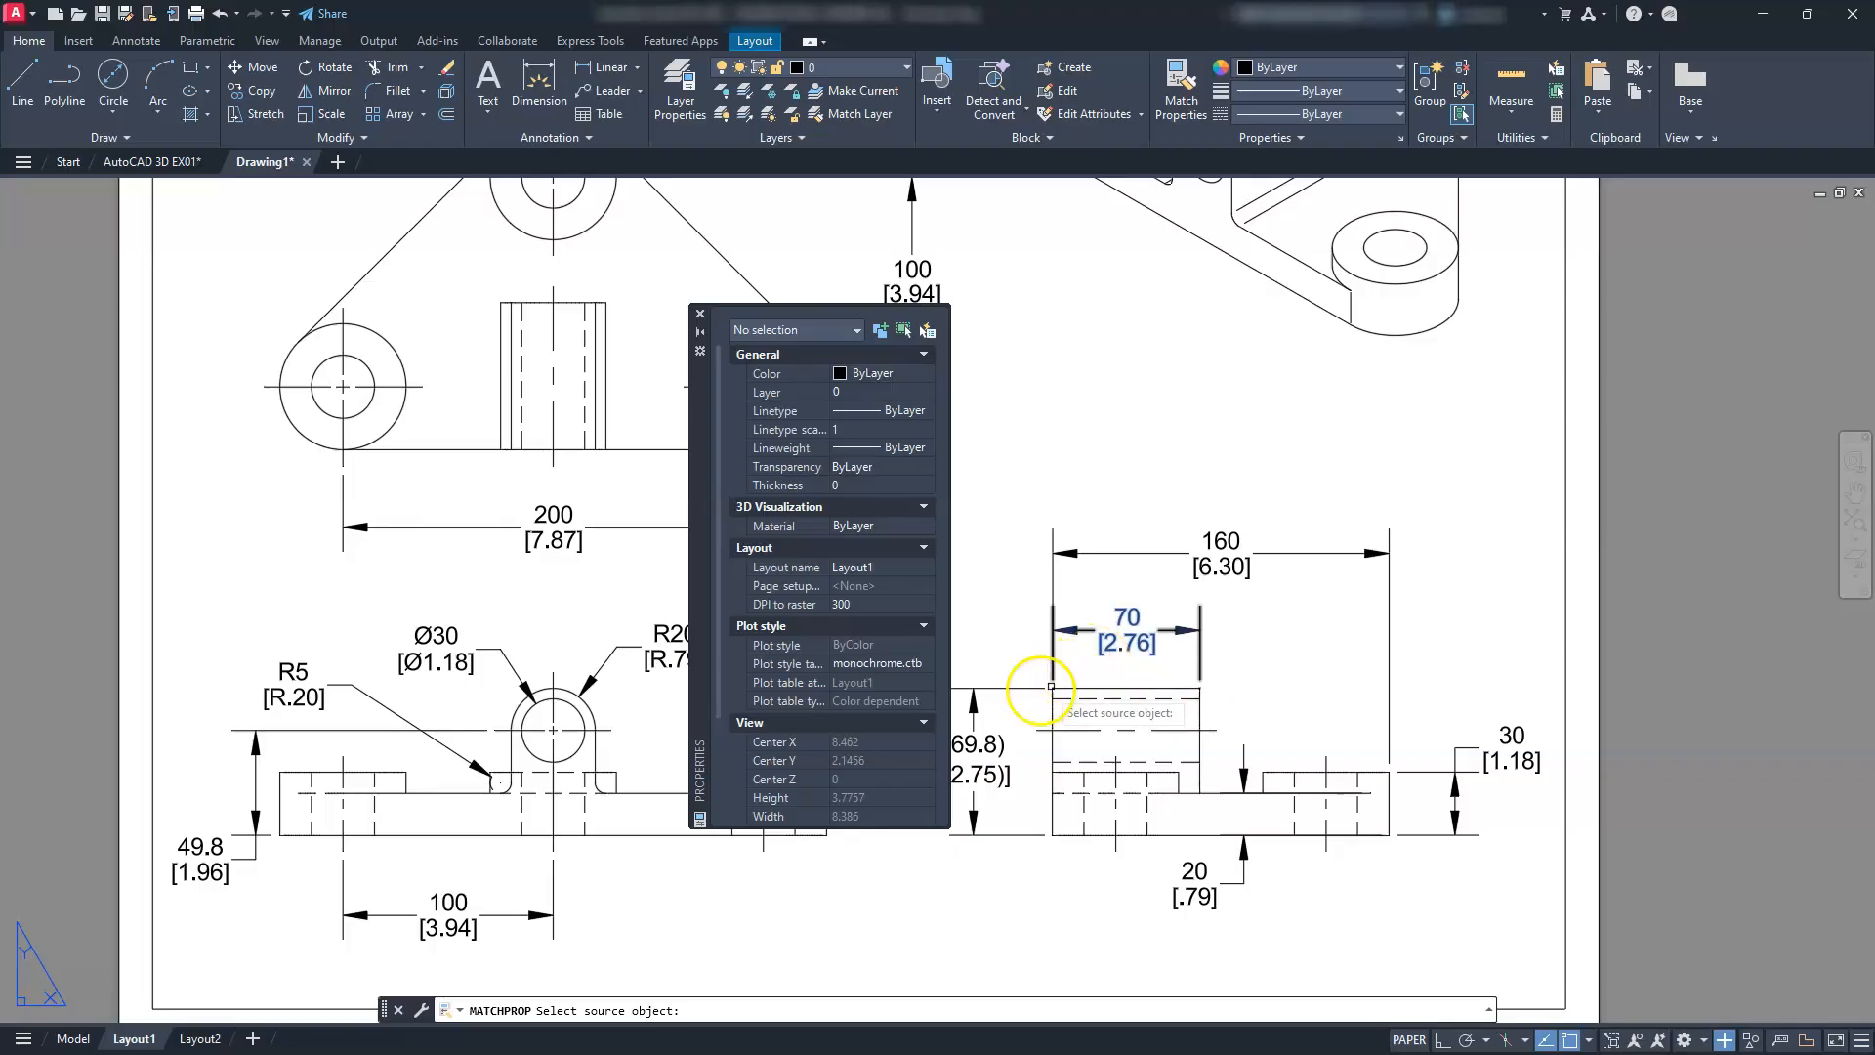
left_click(1015, 688)
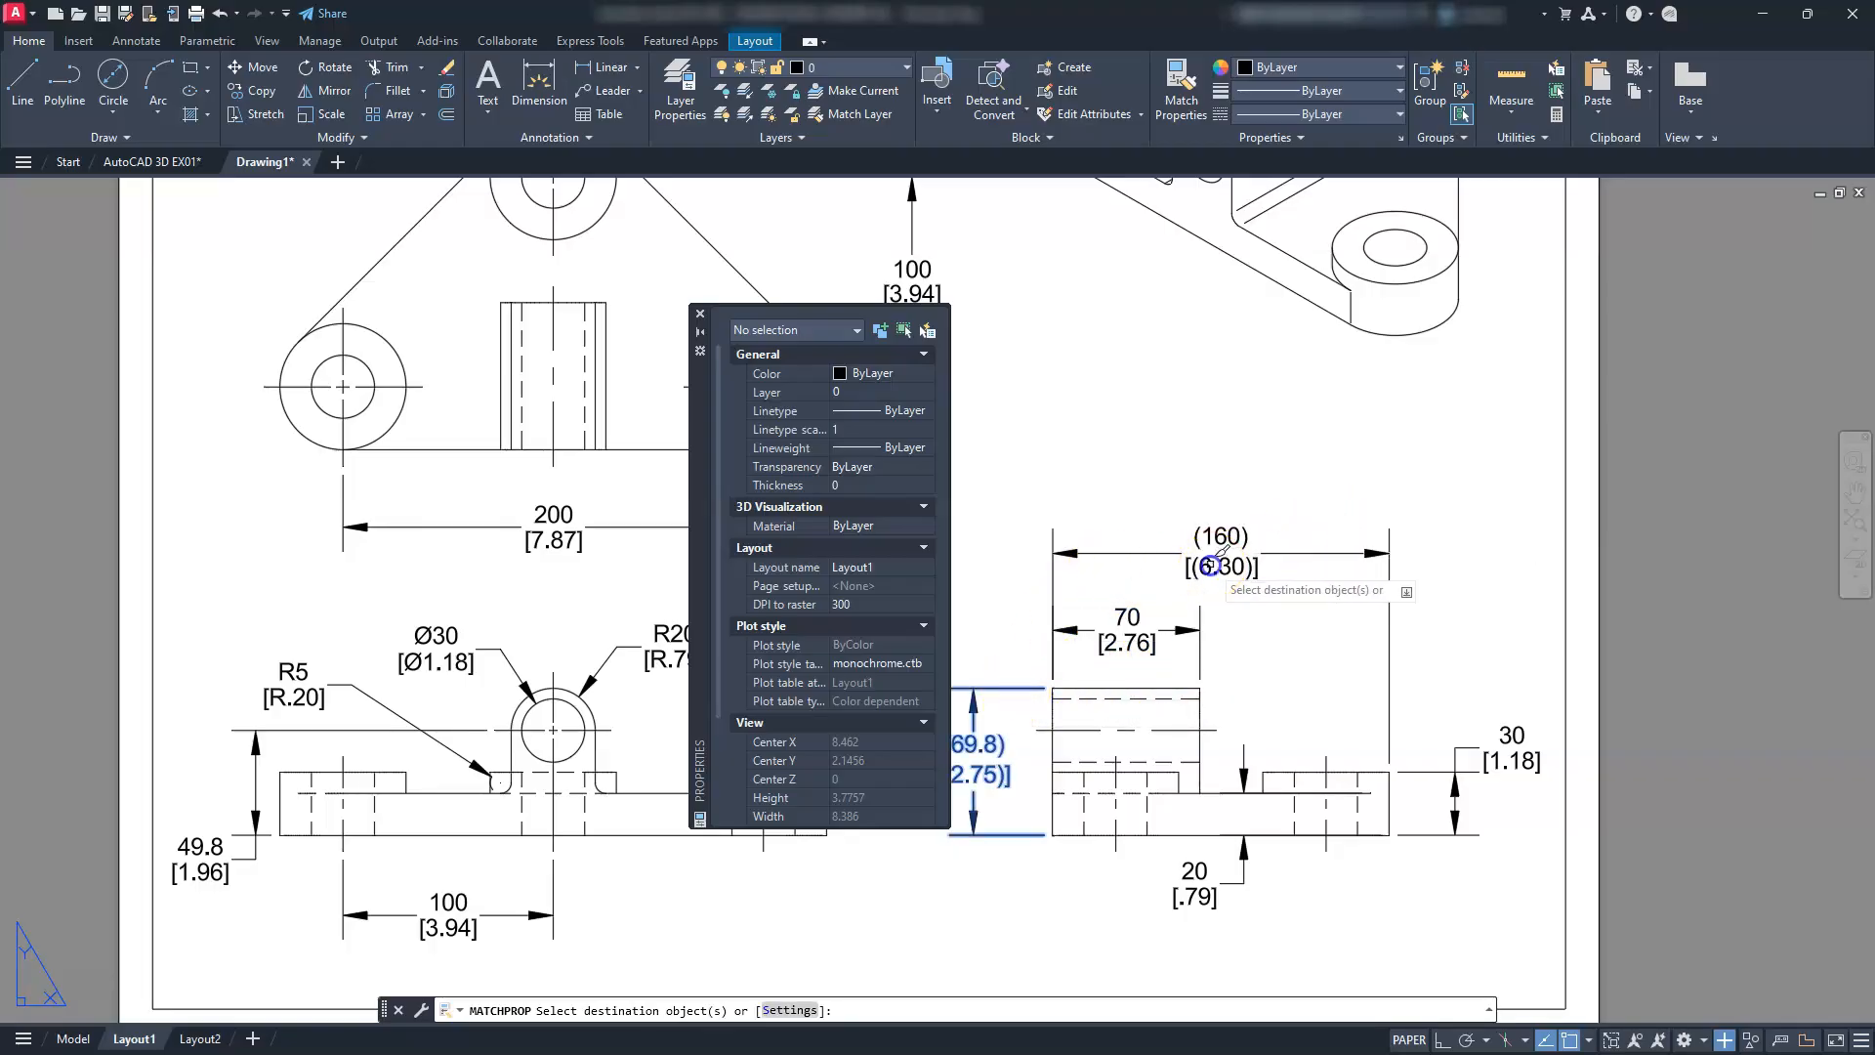
key("Escape")
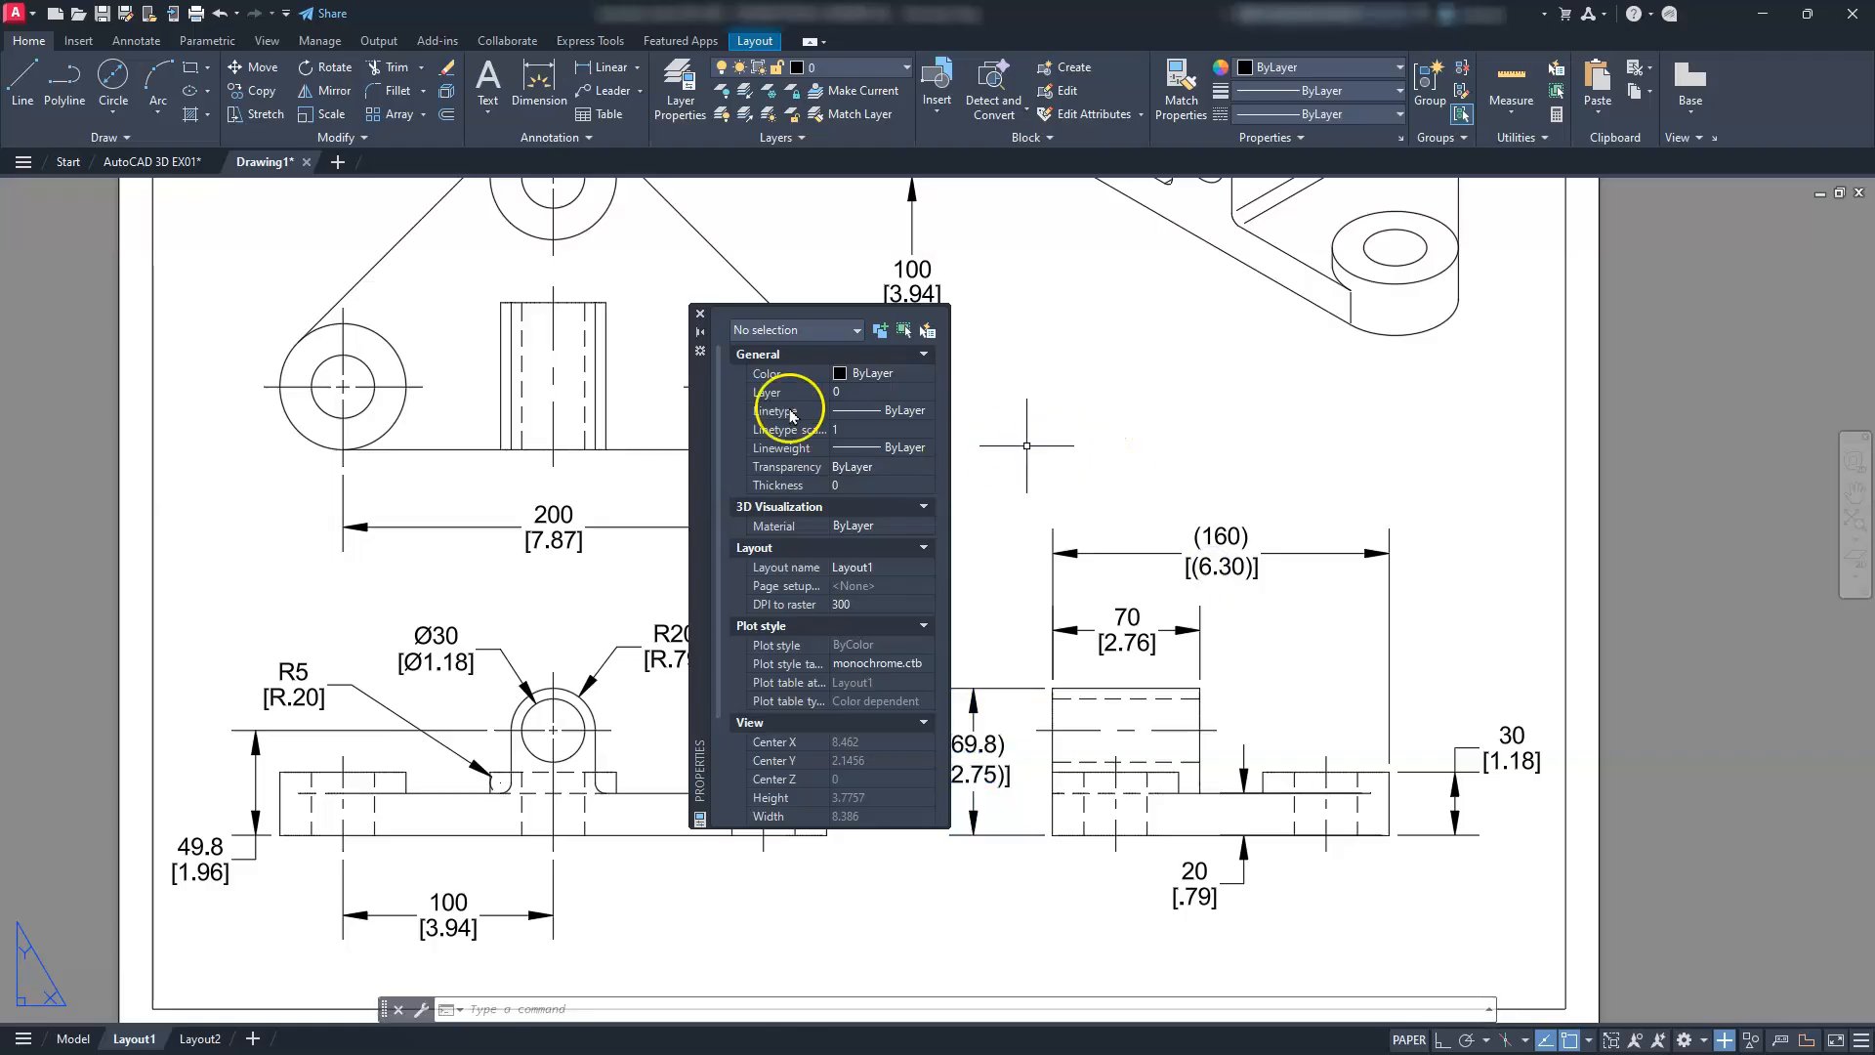
left_click(701, 315)
Turn off the extension line of the R5 fillet radius dimension in the front view
middle_click_drag(777, 707, 1358, 653)
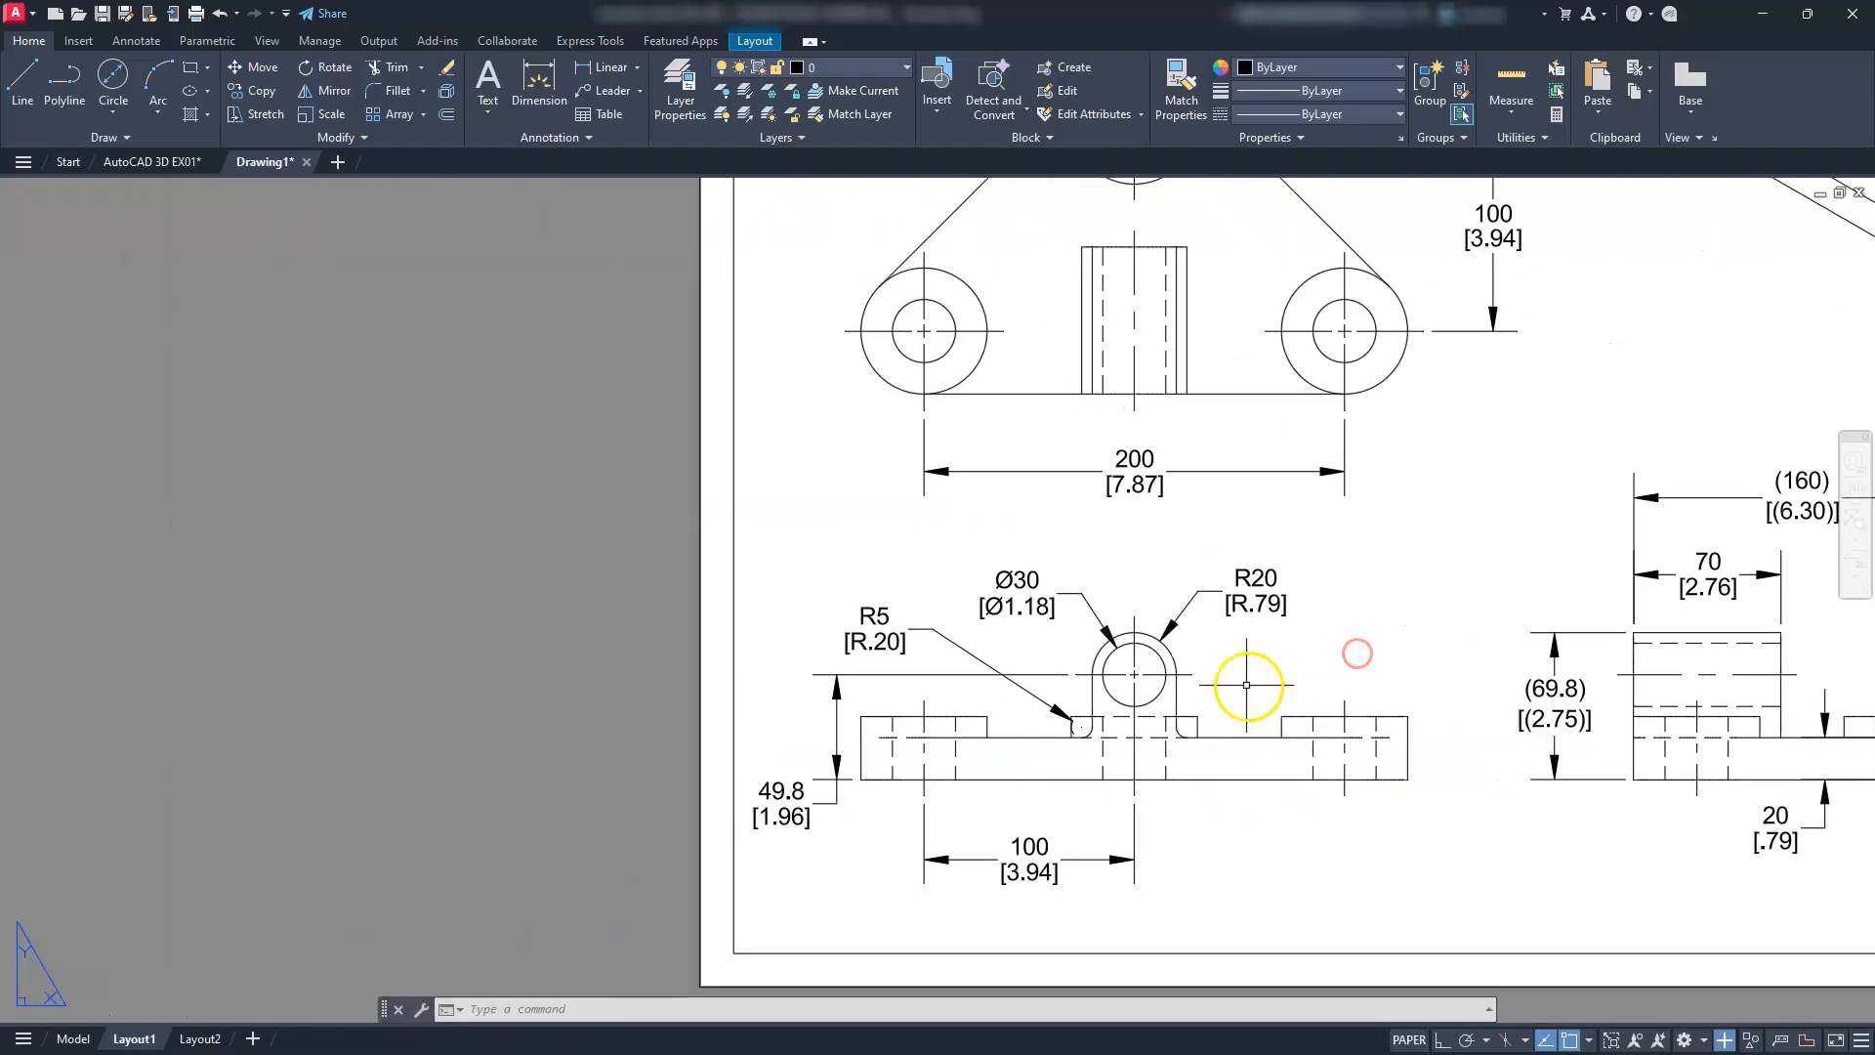
scroll(1247, 685, "up", 2)
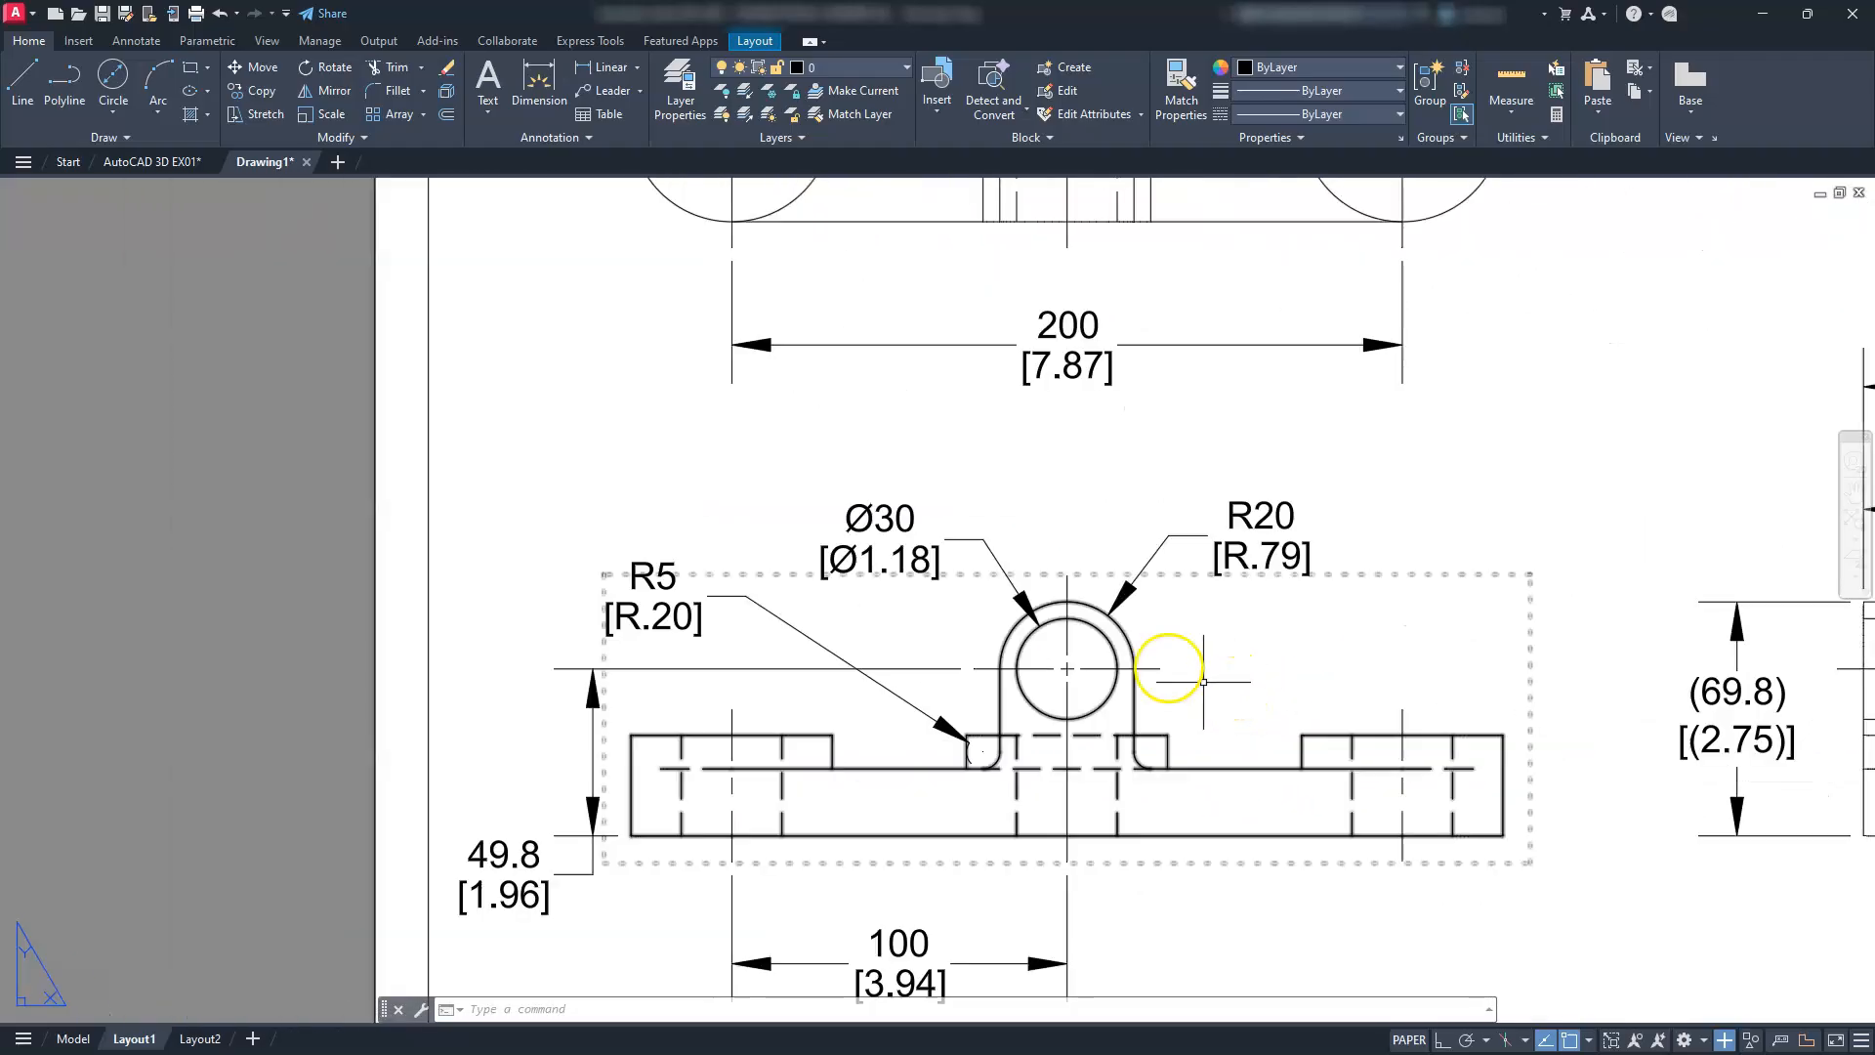
left_click(774, 607)
right_click(771, 609)
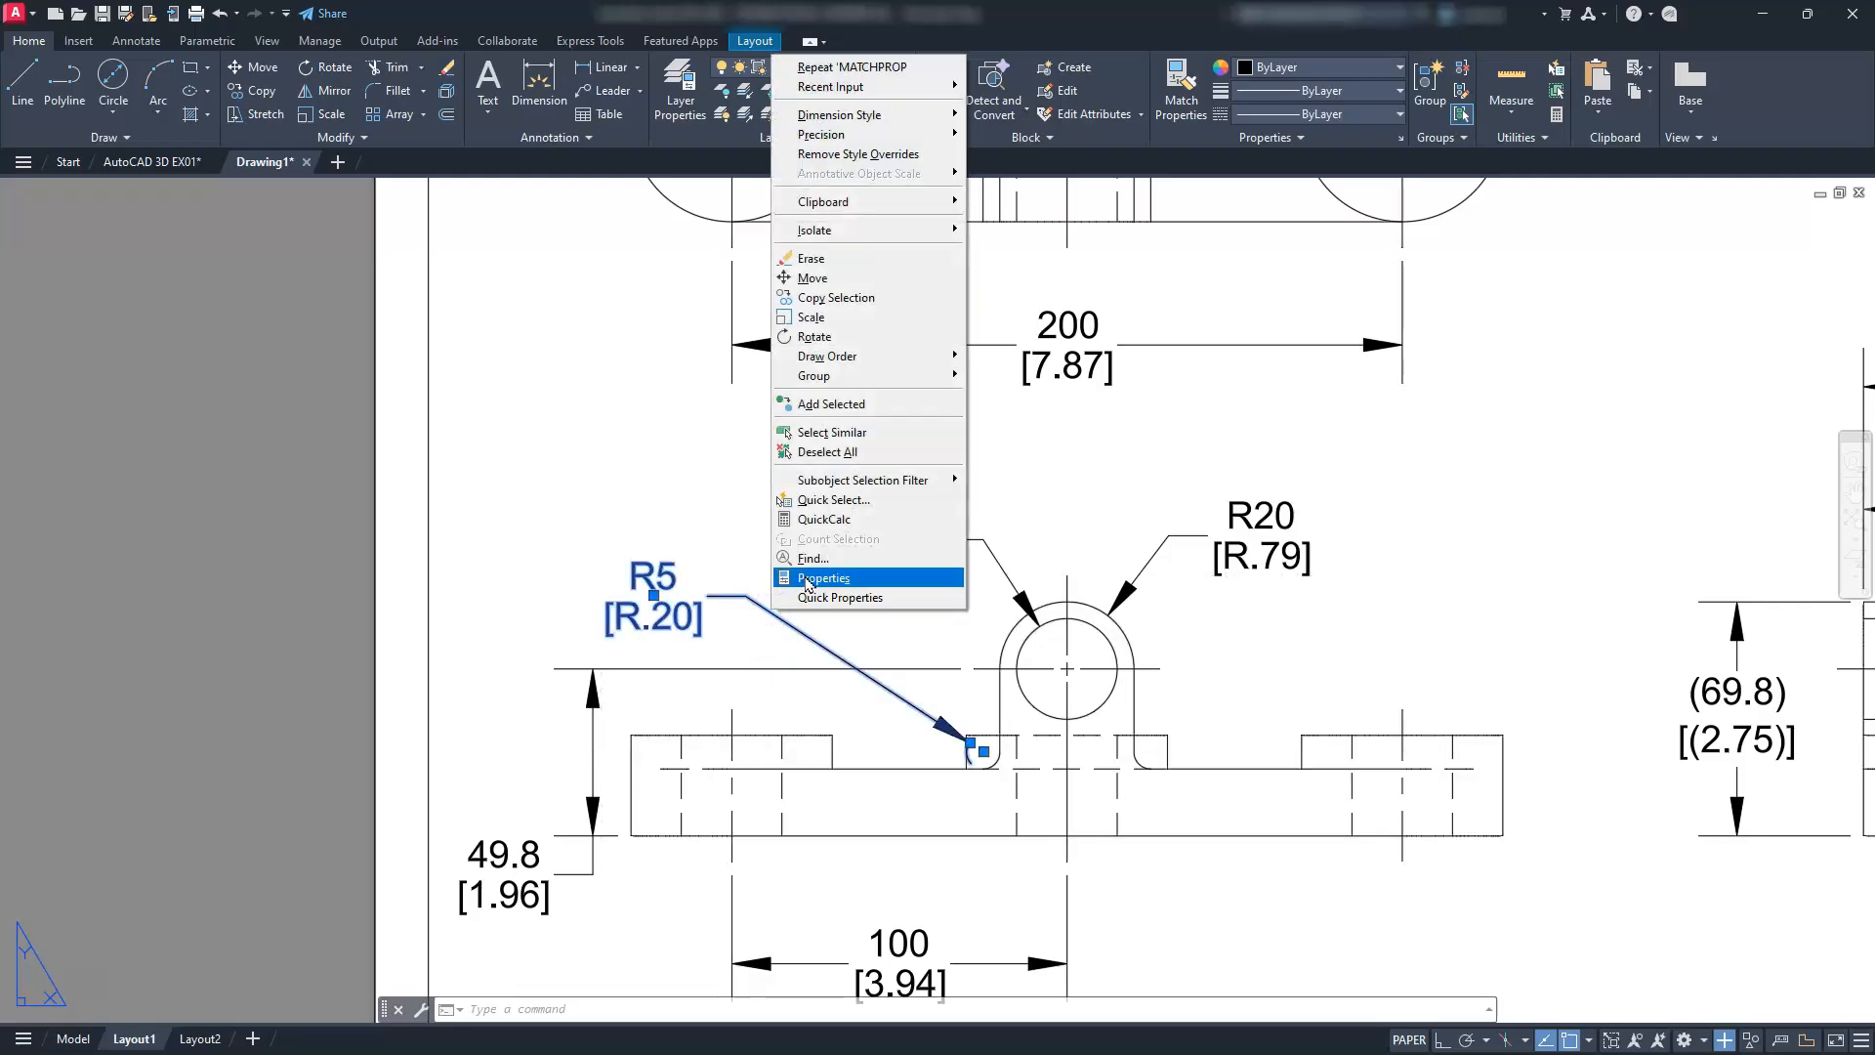
left_click(808, 580)
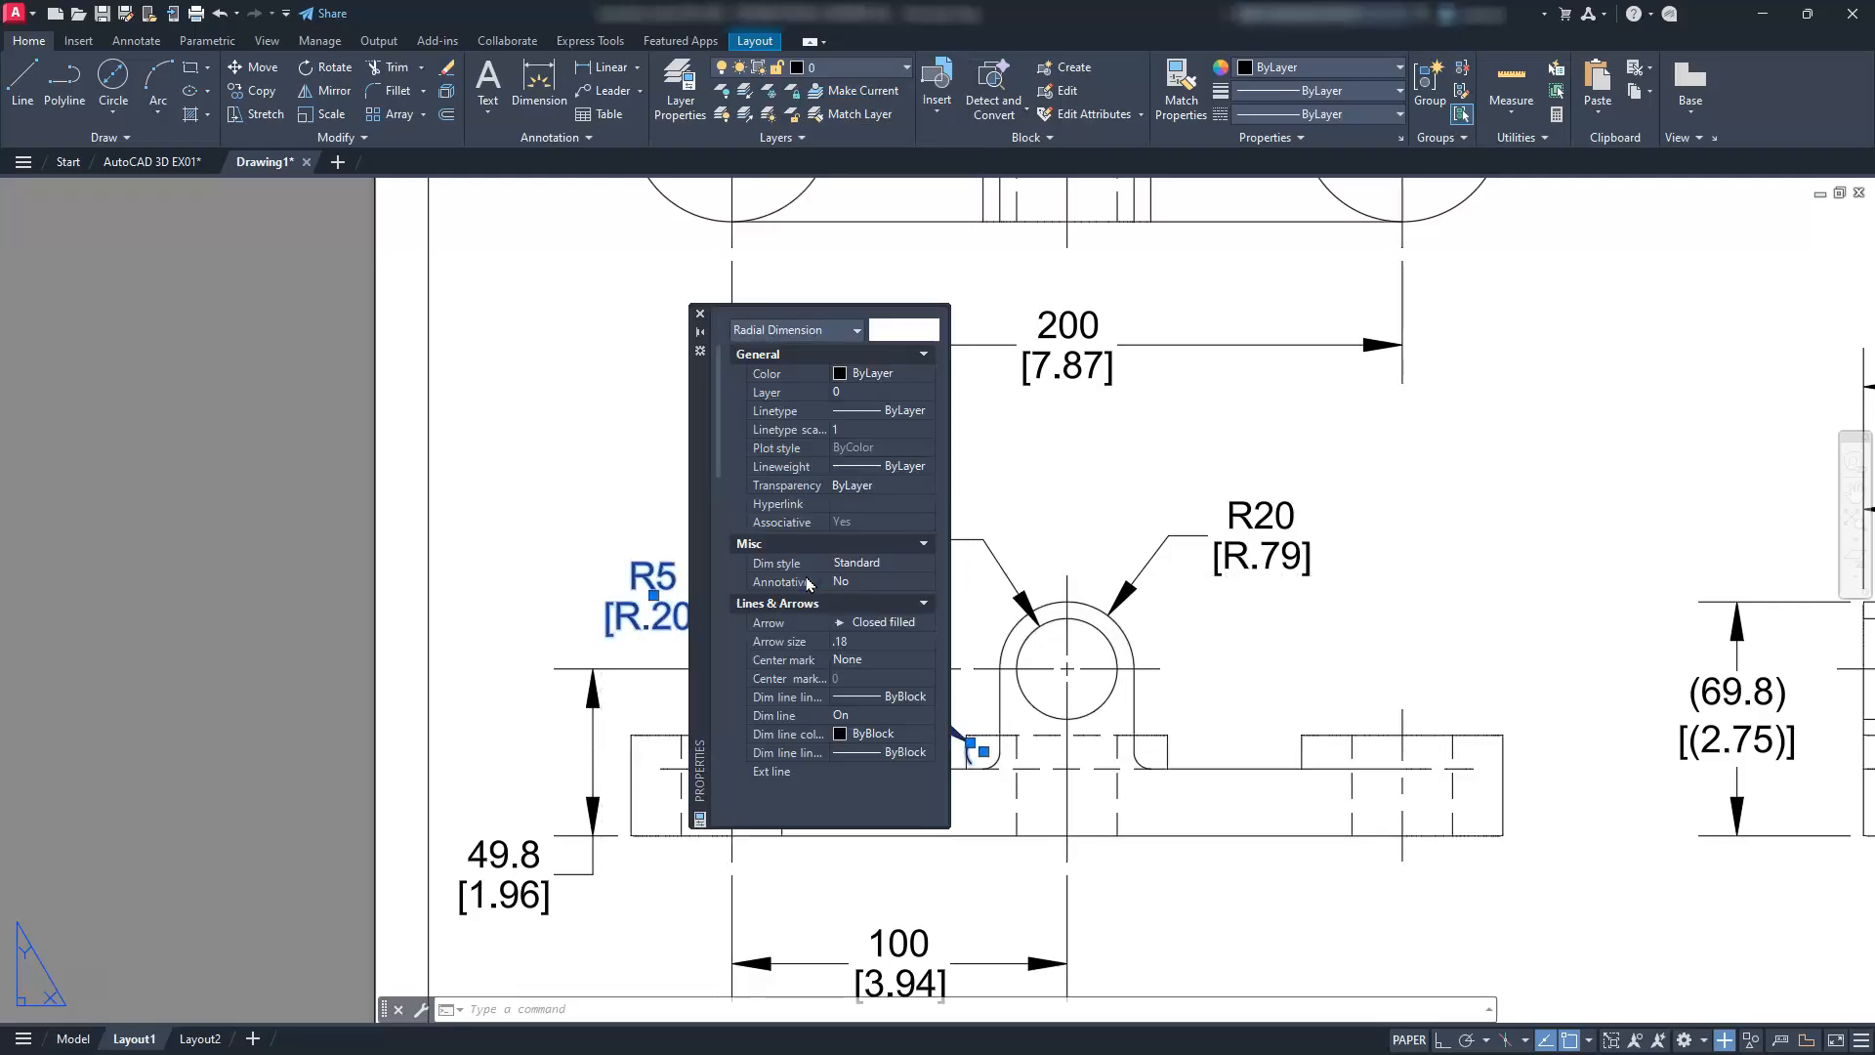
scroll(976, 761, "up", 6)
middle_click_drag(975, 761, 1172, 693)
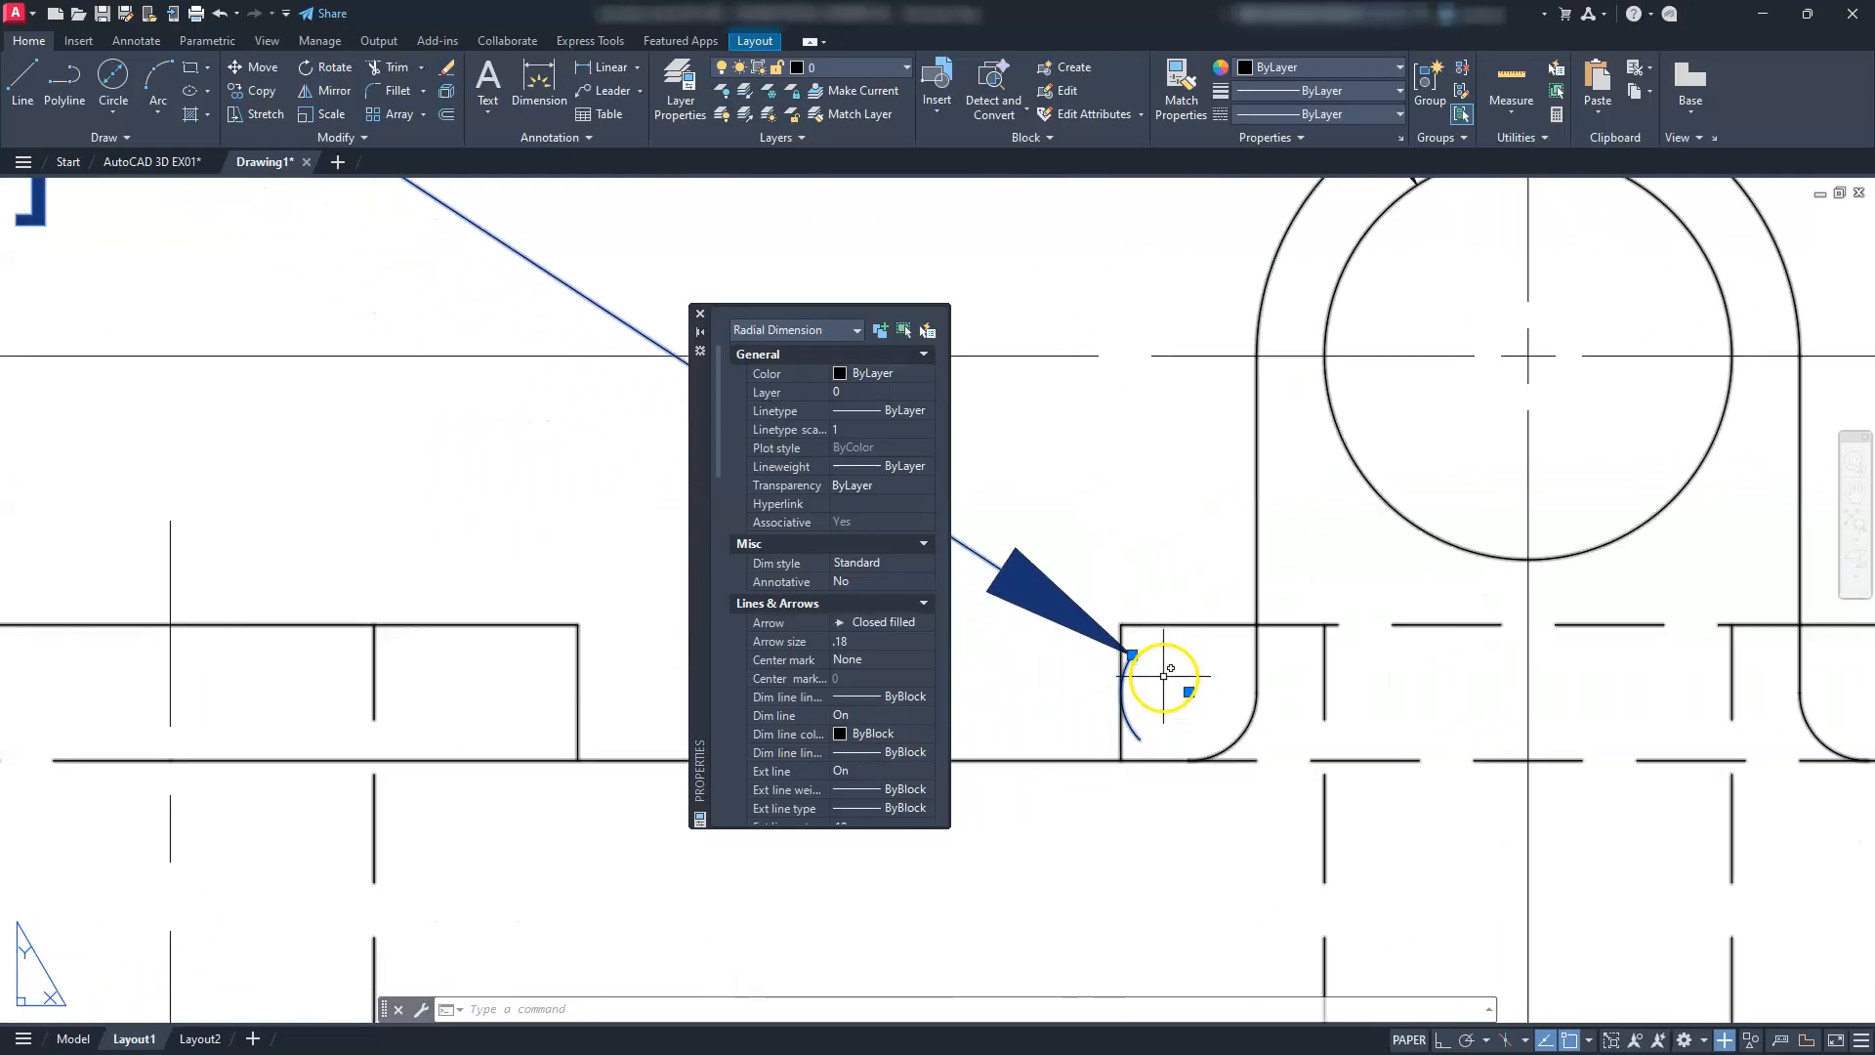
left_click(859, 778)
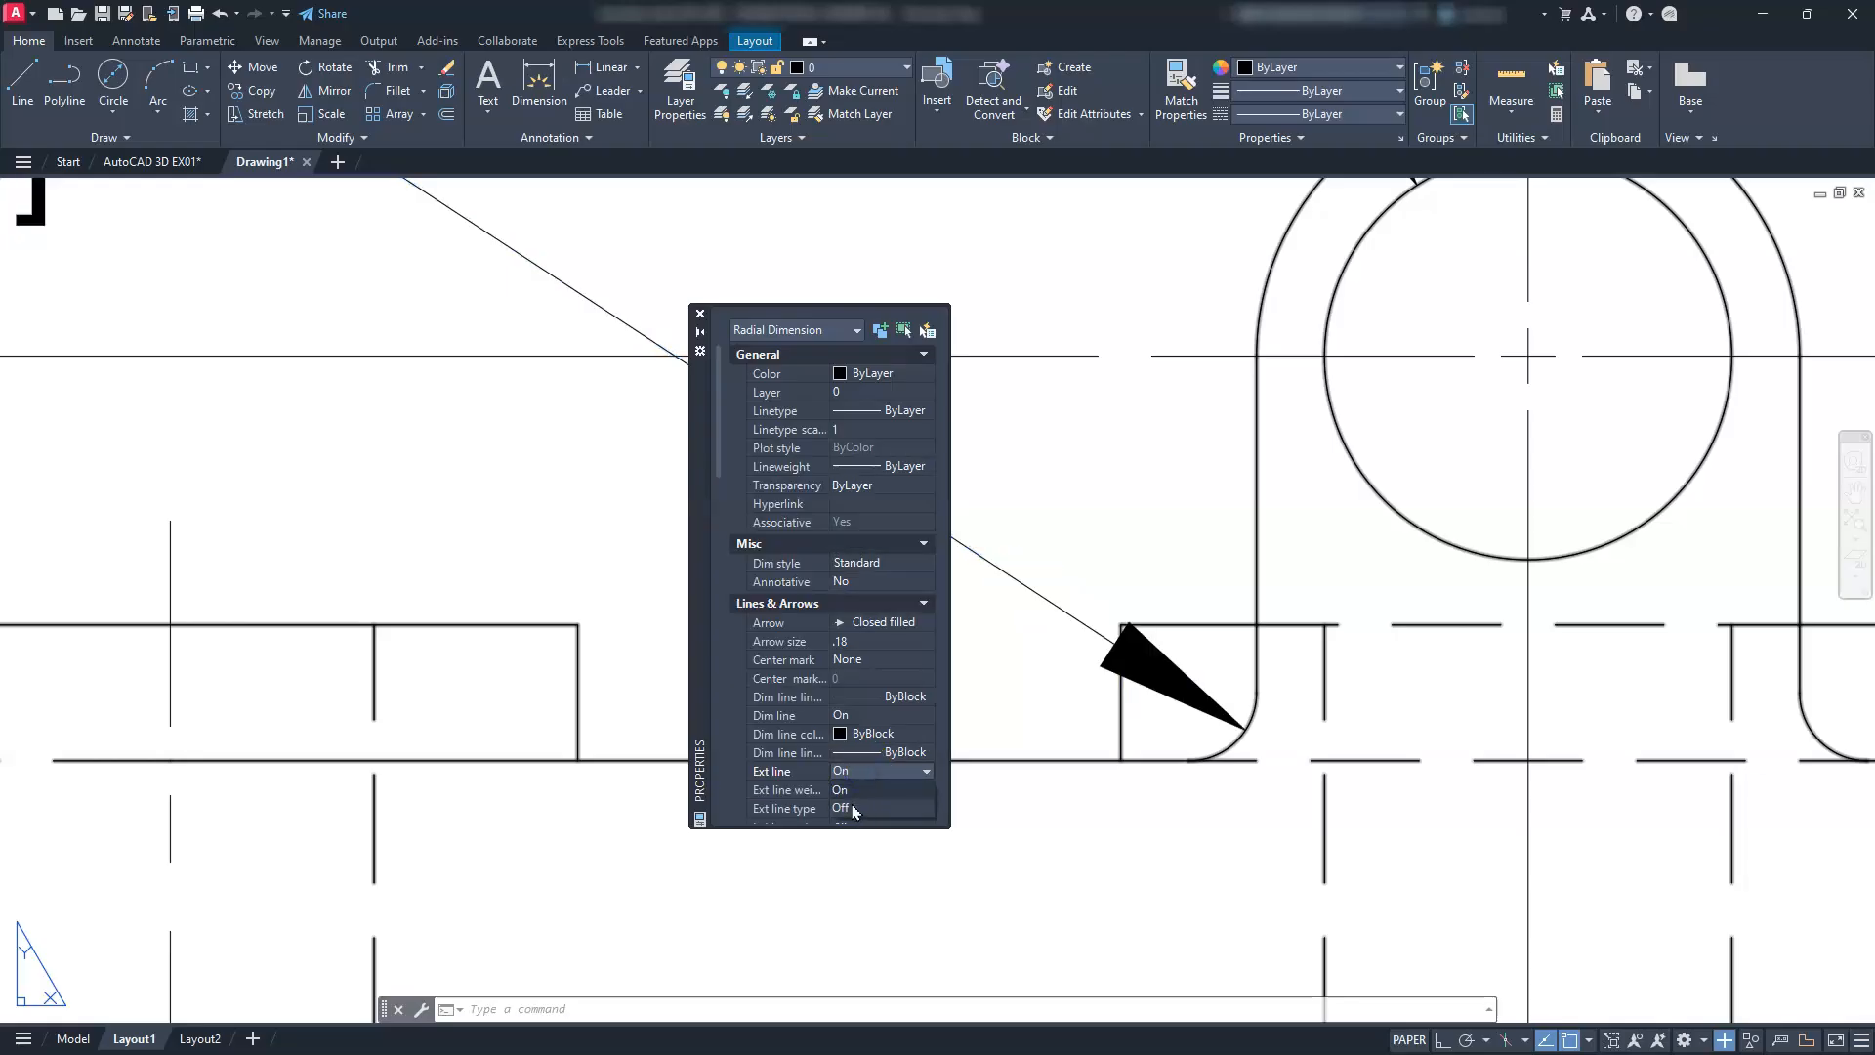
left_click(852, 809)
key("Escape")
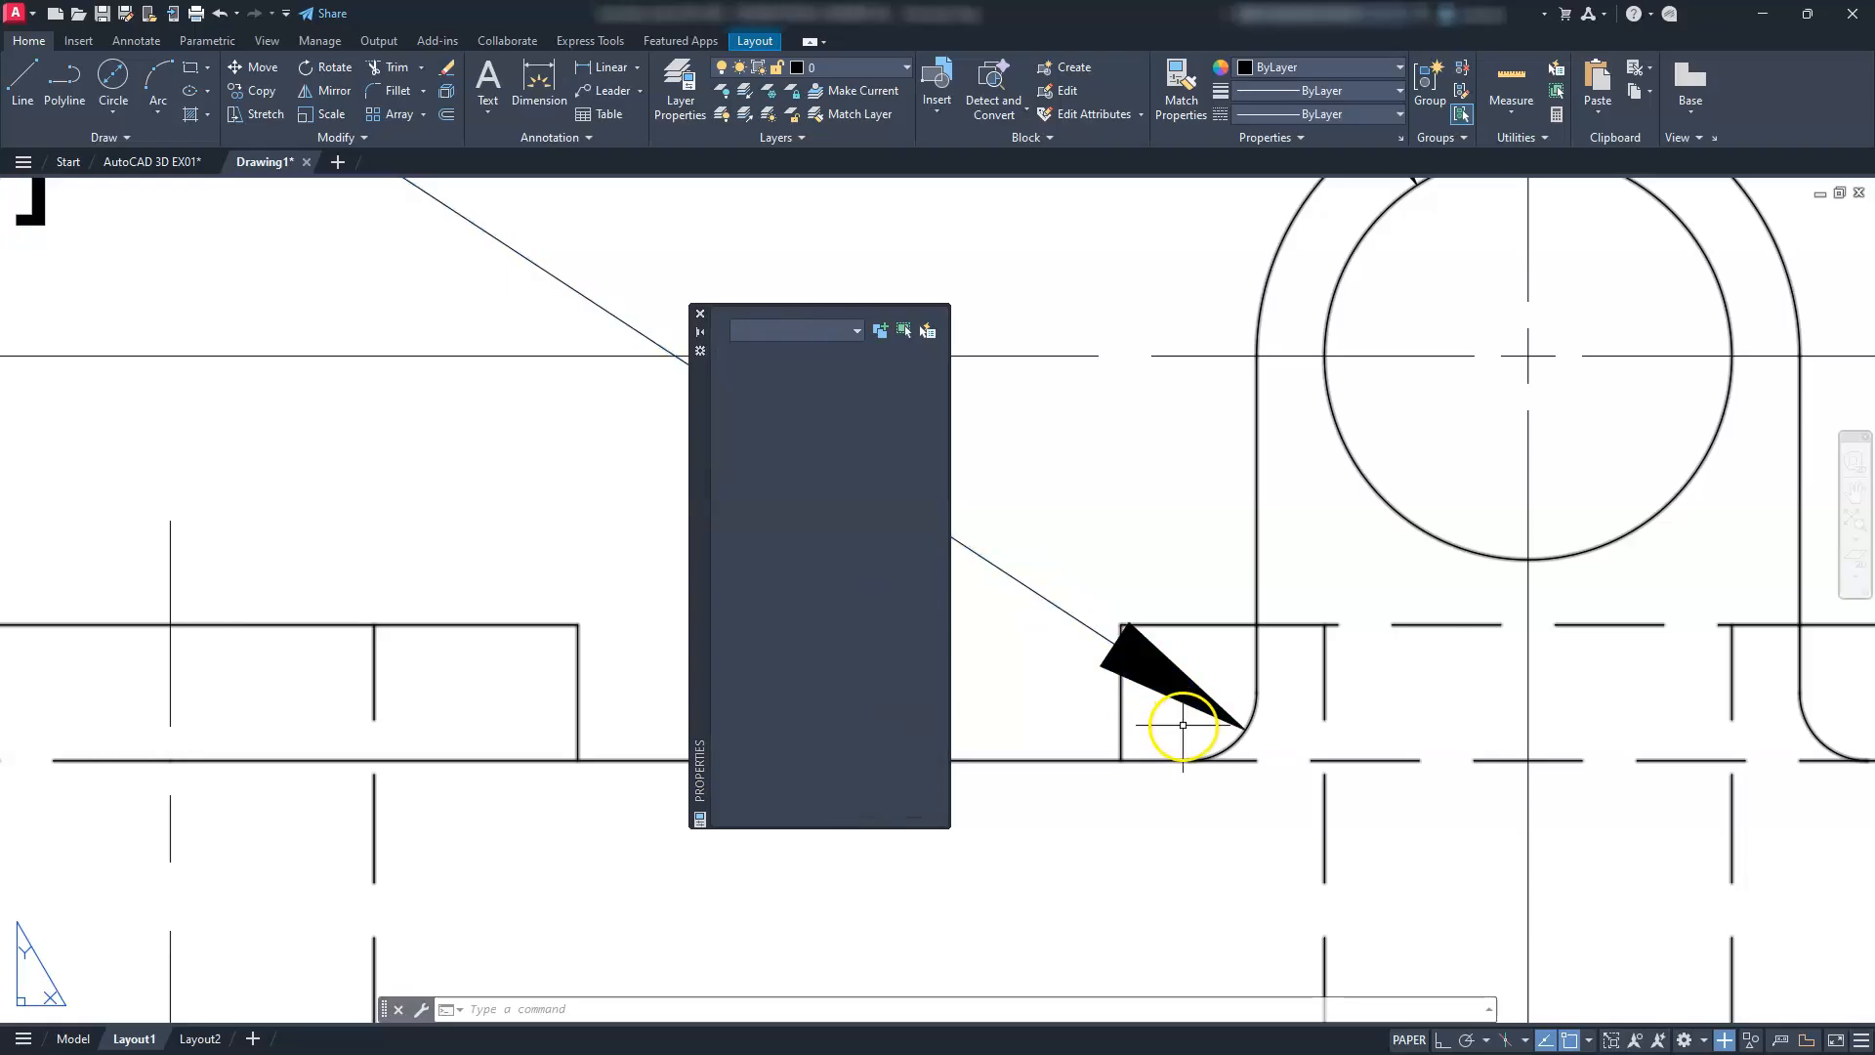
Add the line "2 PLCS" below the R5 fillet radius dimension text in the front view
scroll(1183, 724, "down", 6)
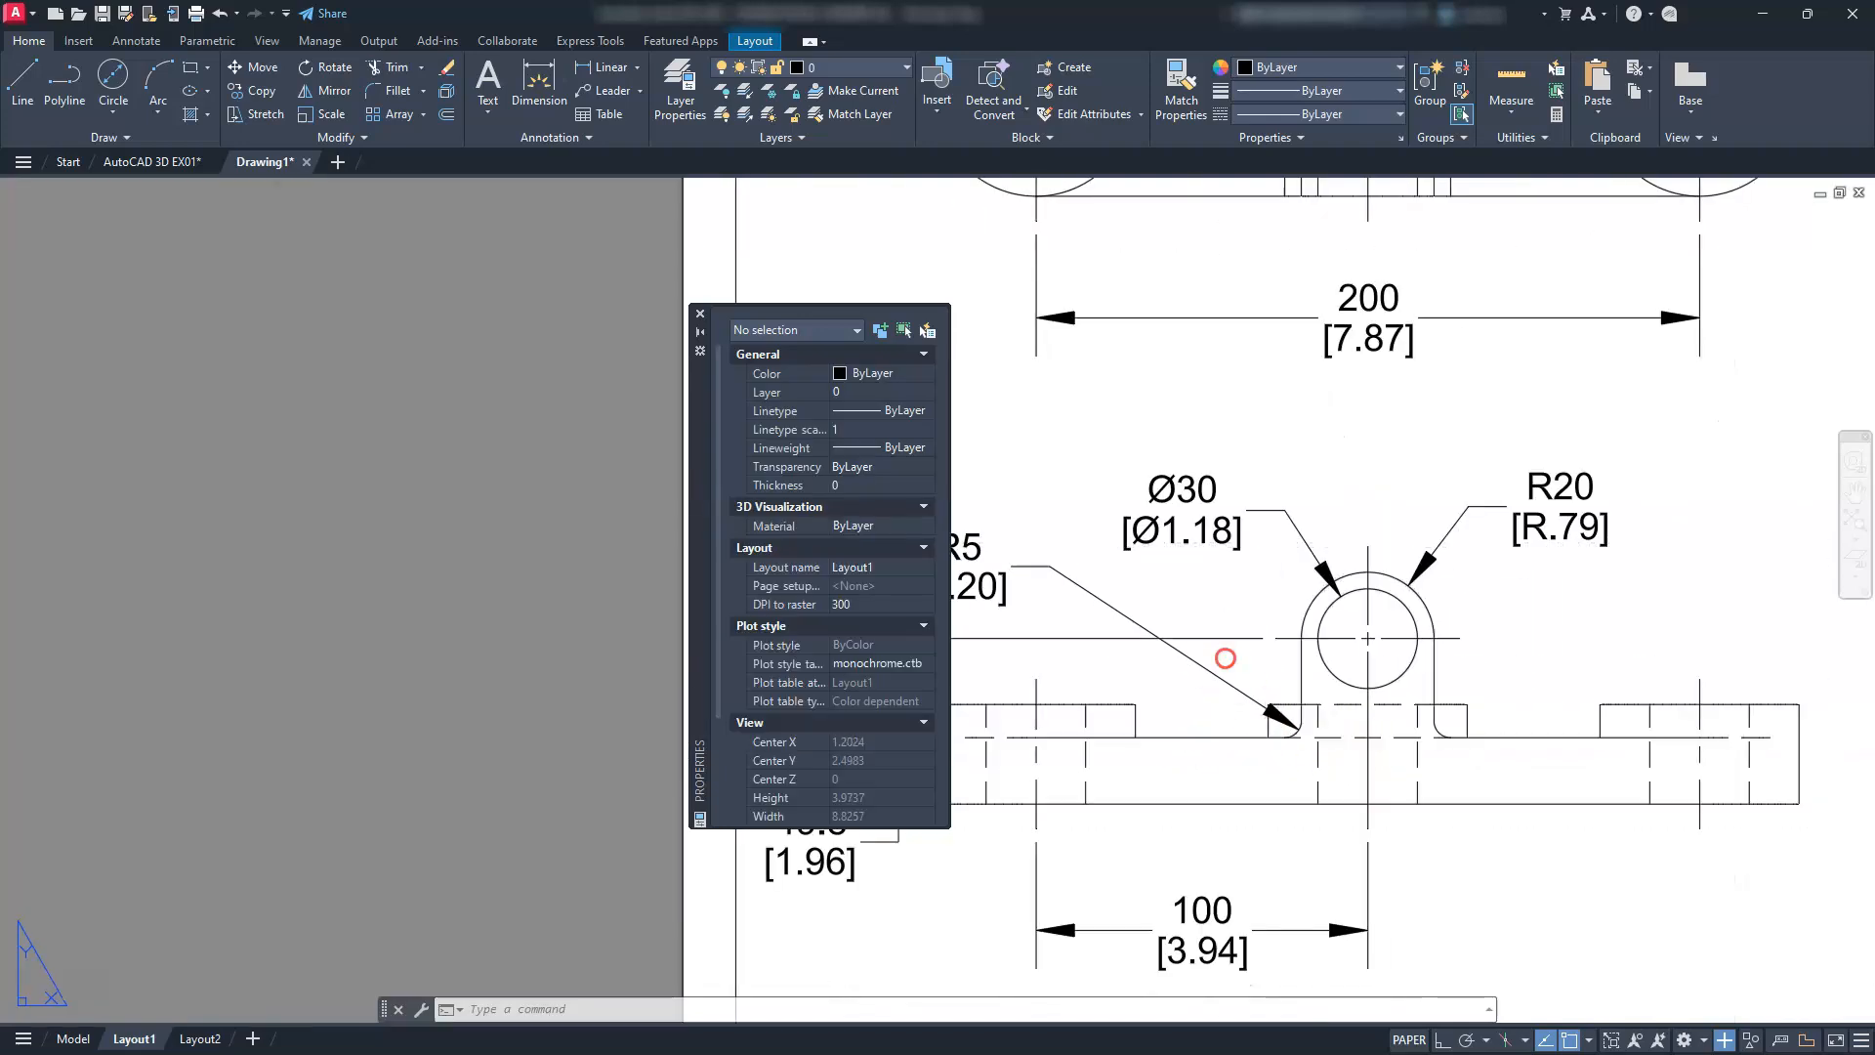
middle_click_drag(1227, 657, 1488, 673)
middle_click_drag(1338, 681, 1400, 654)
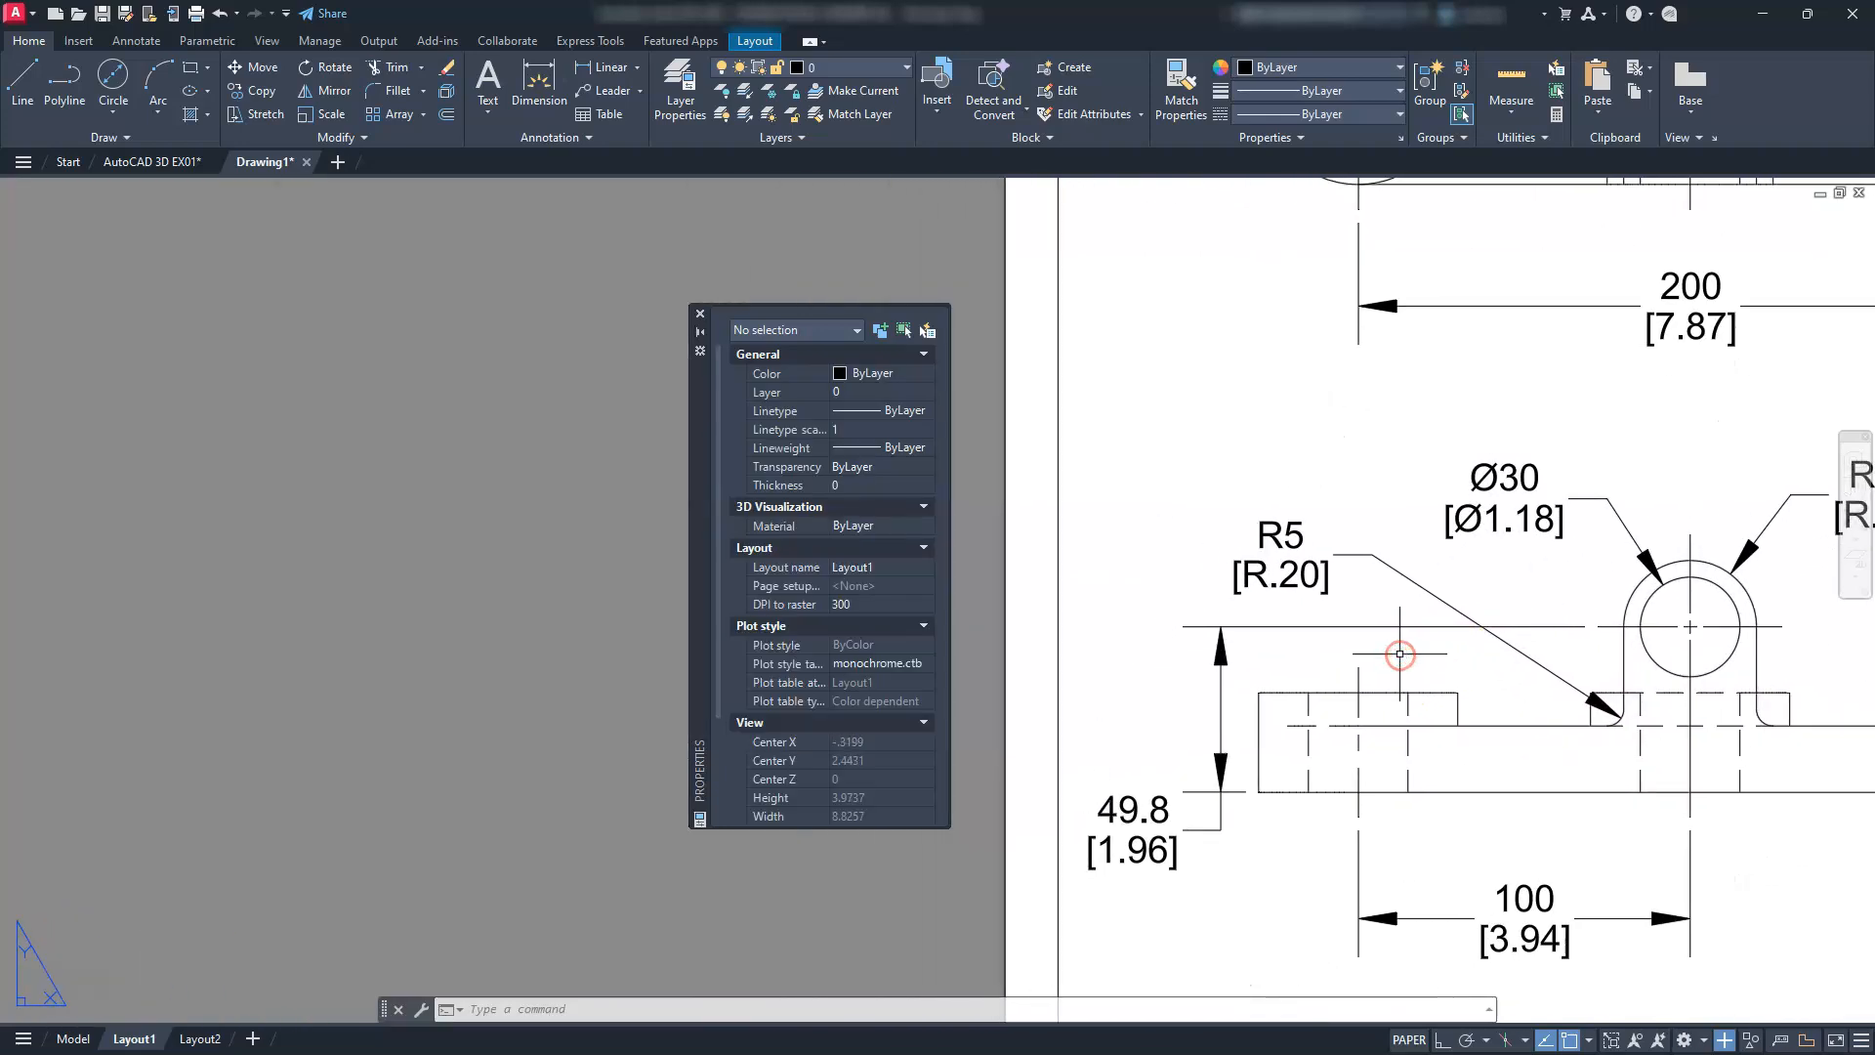
type("ed")
key("Return")
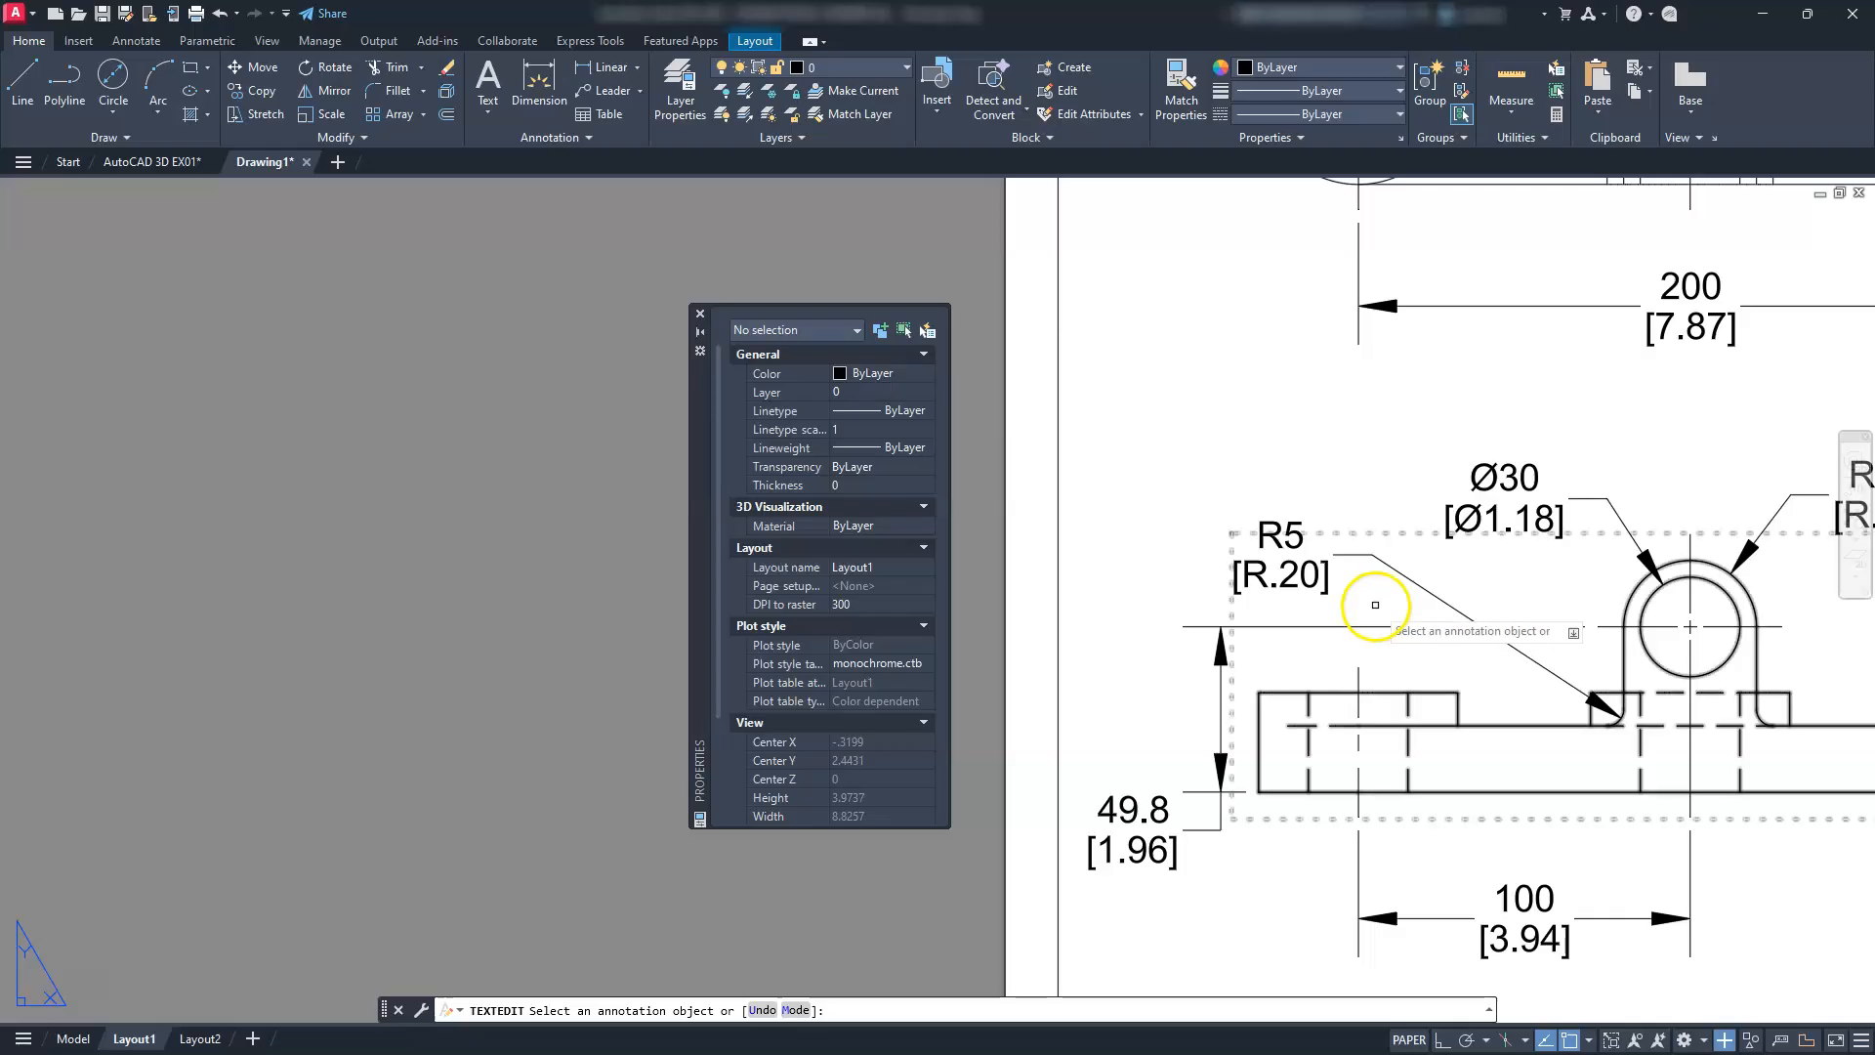
left_click(1325, 576)
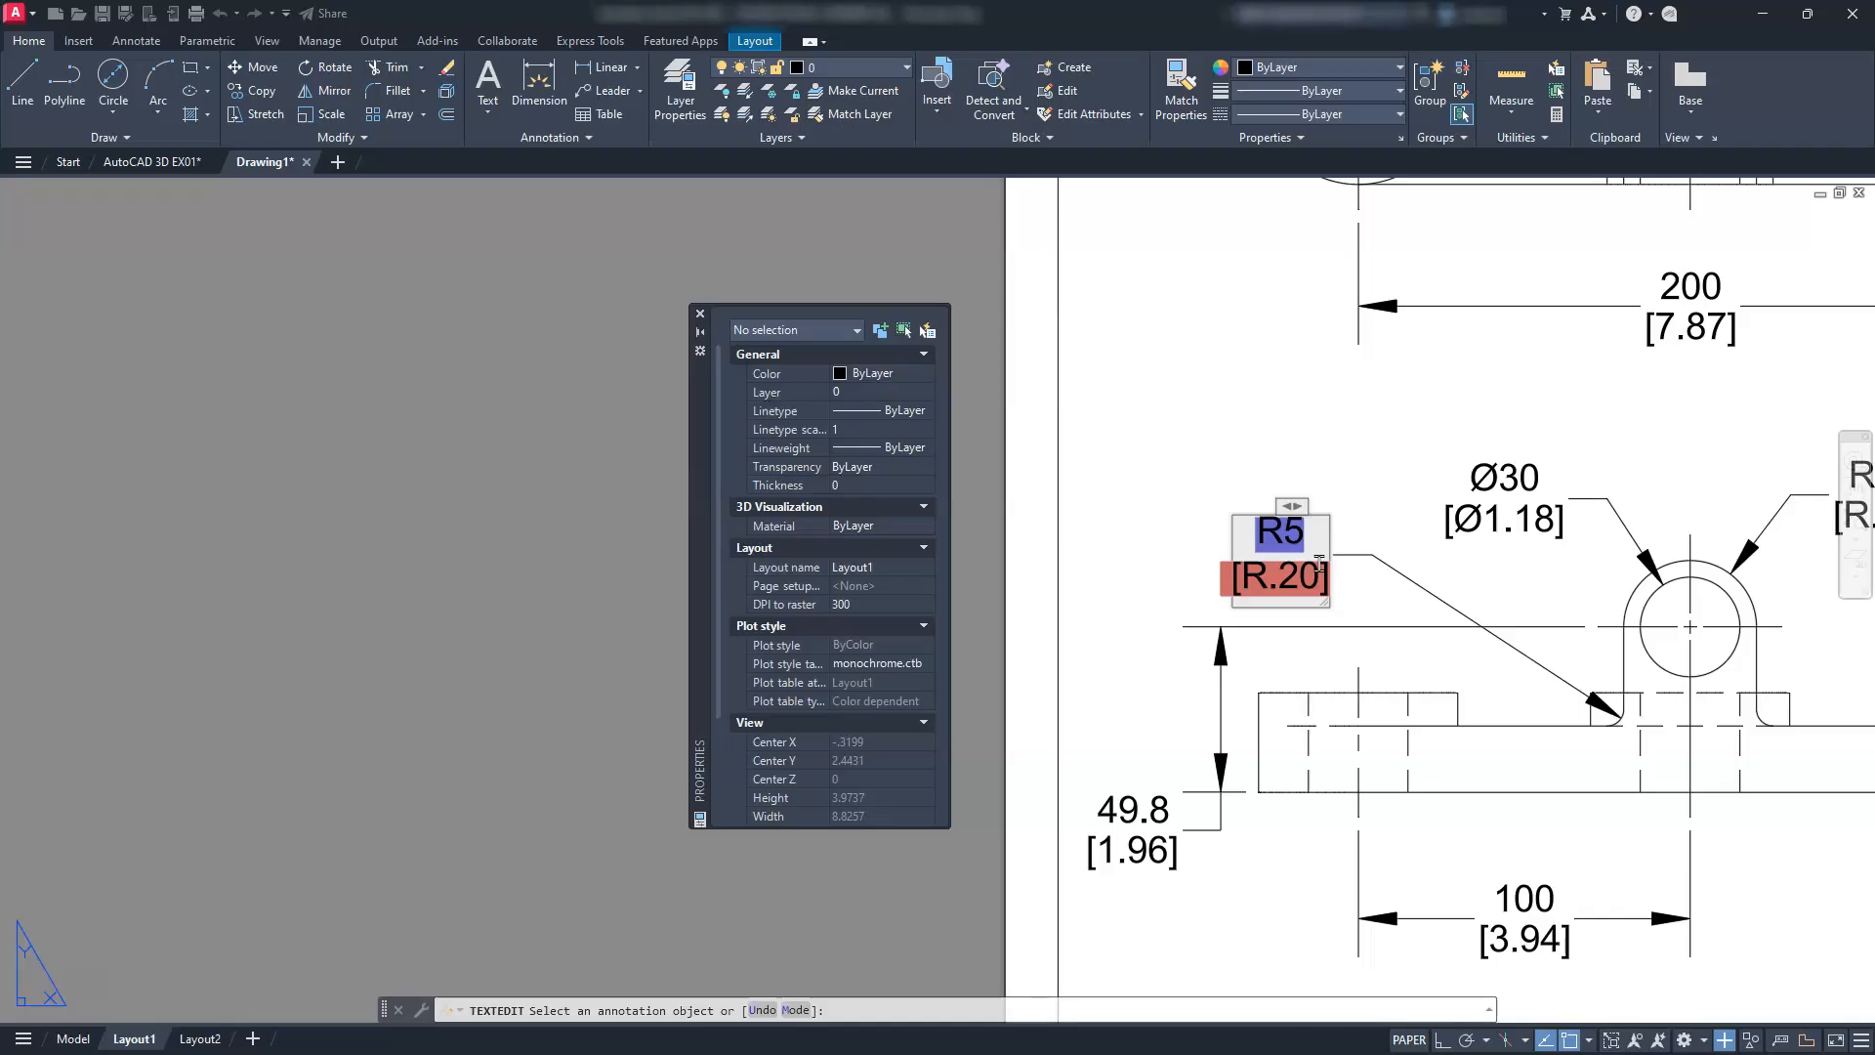
type("2")
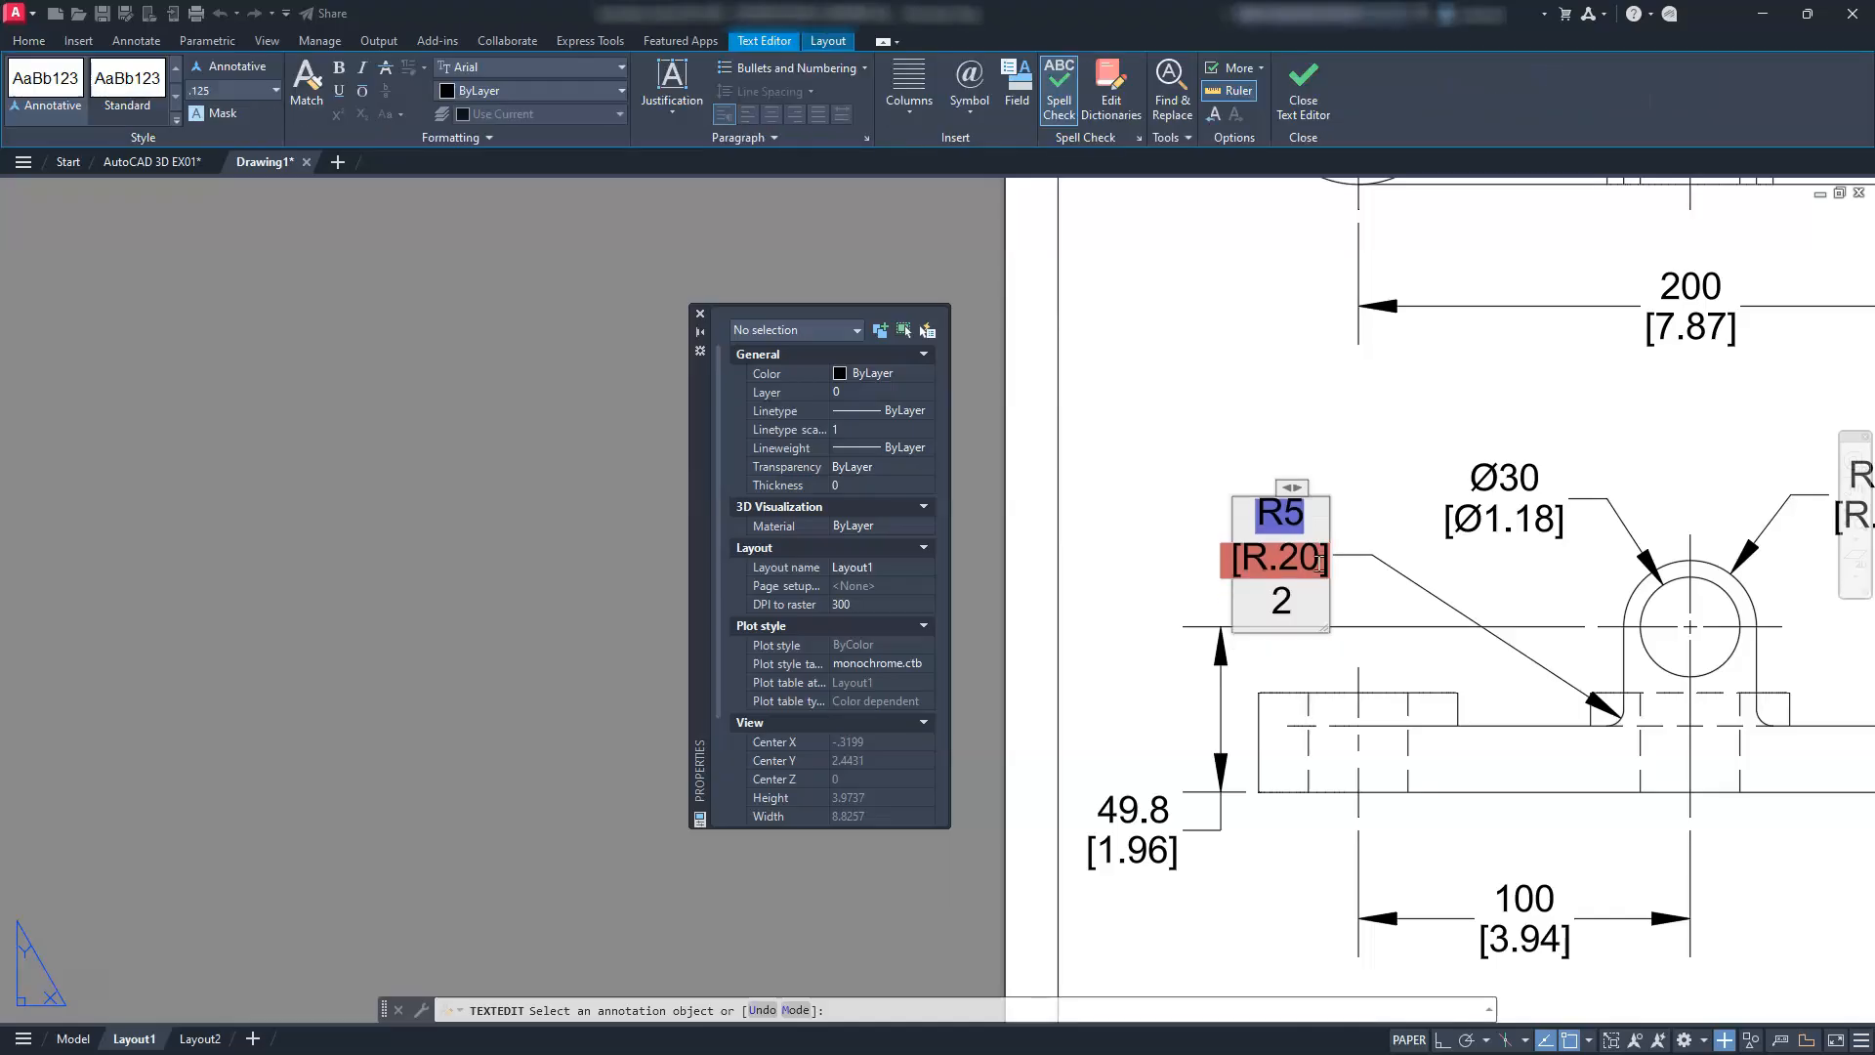
type(" p")
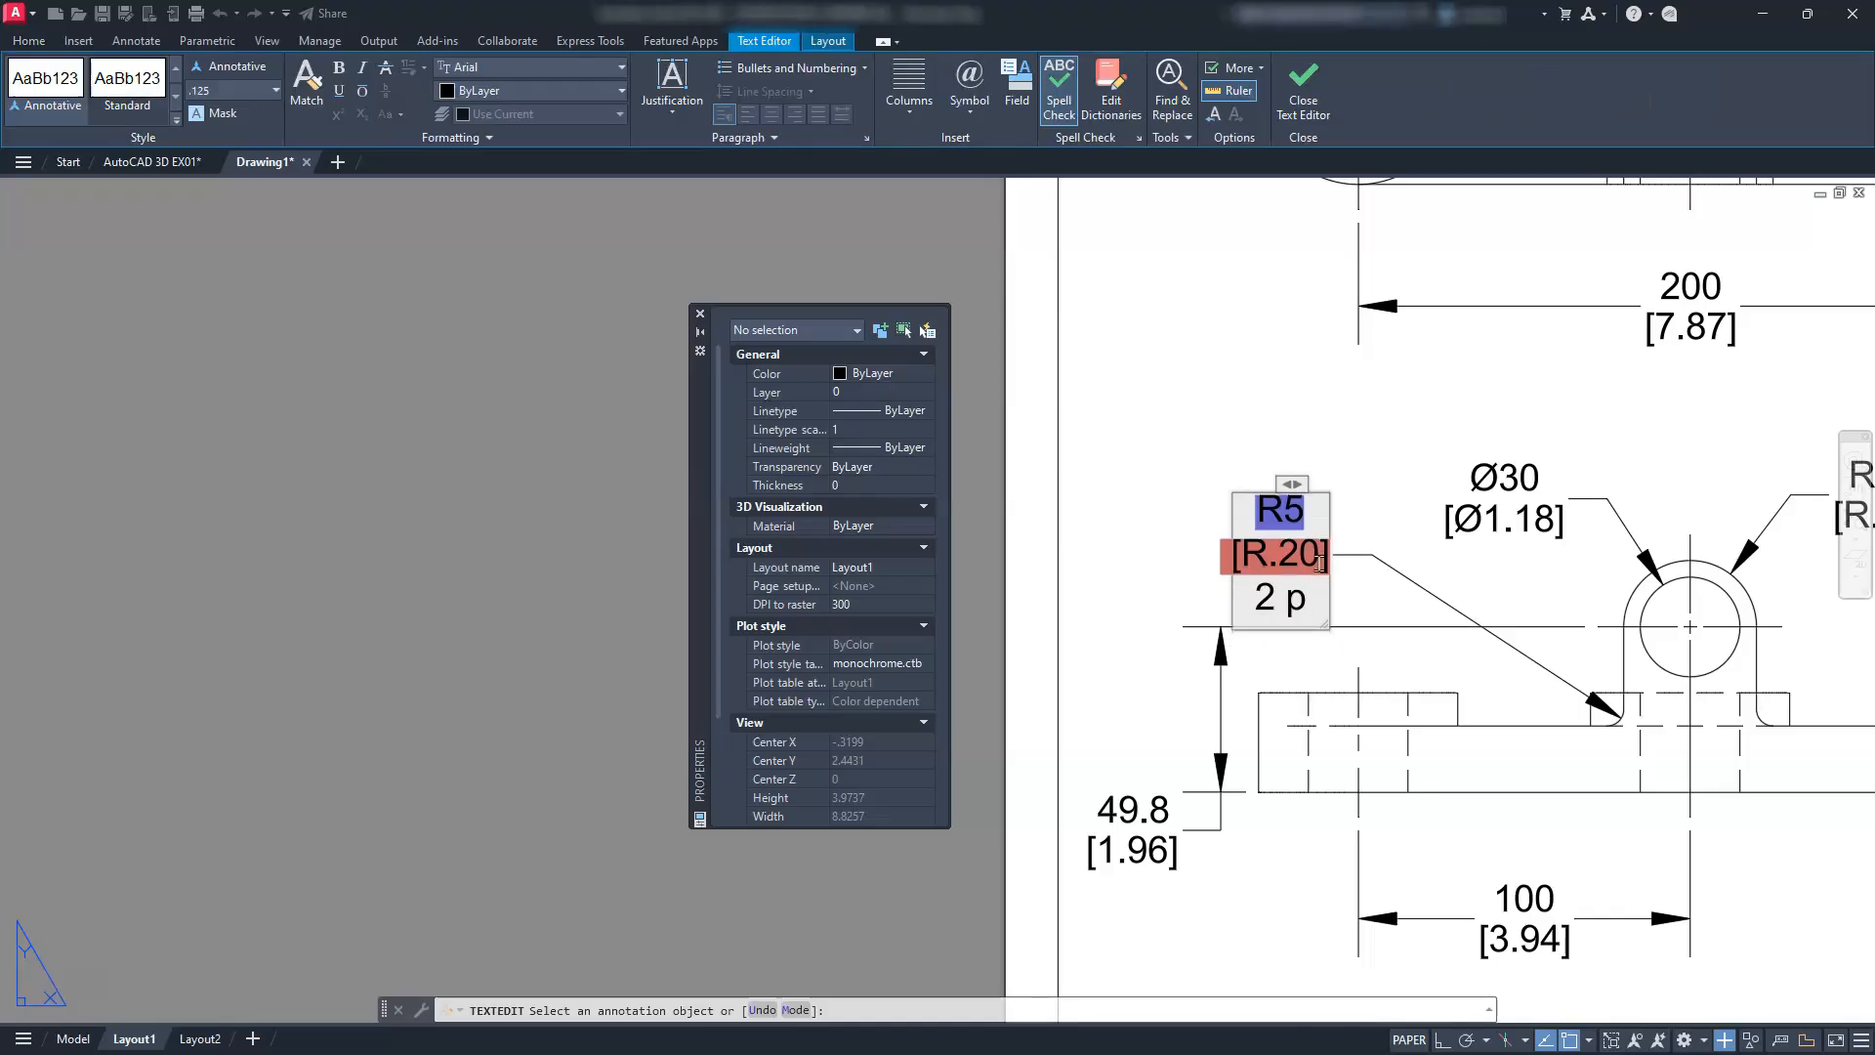
key("BackSpace")
type("PLCS")
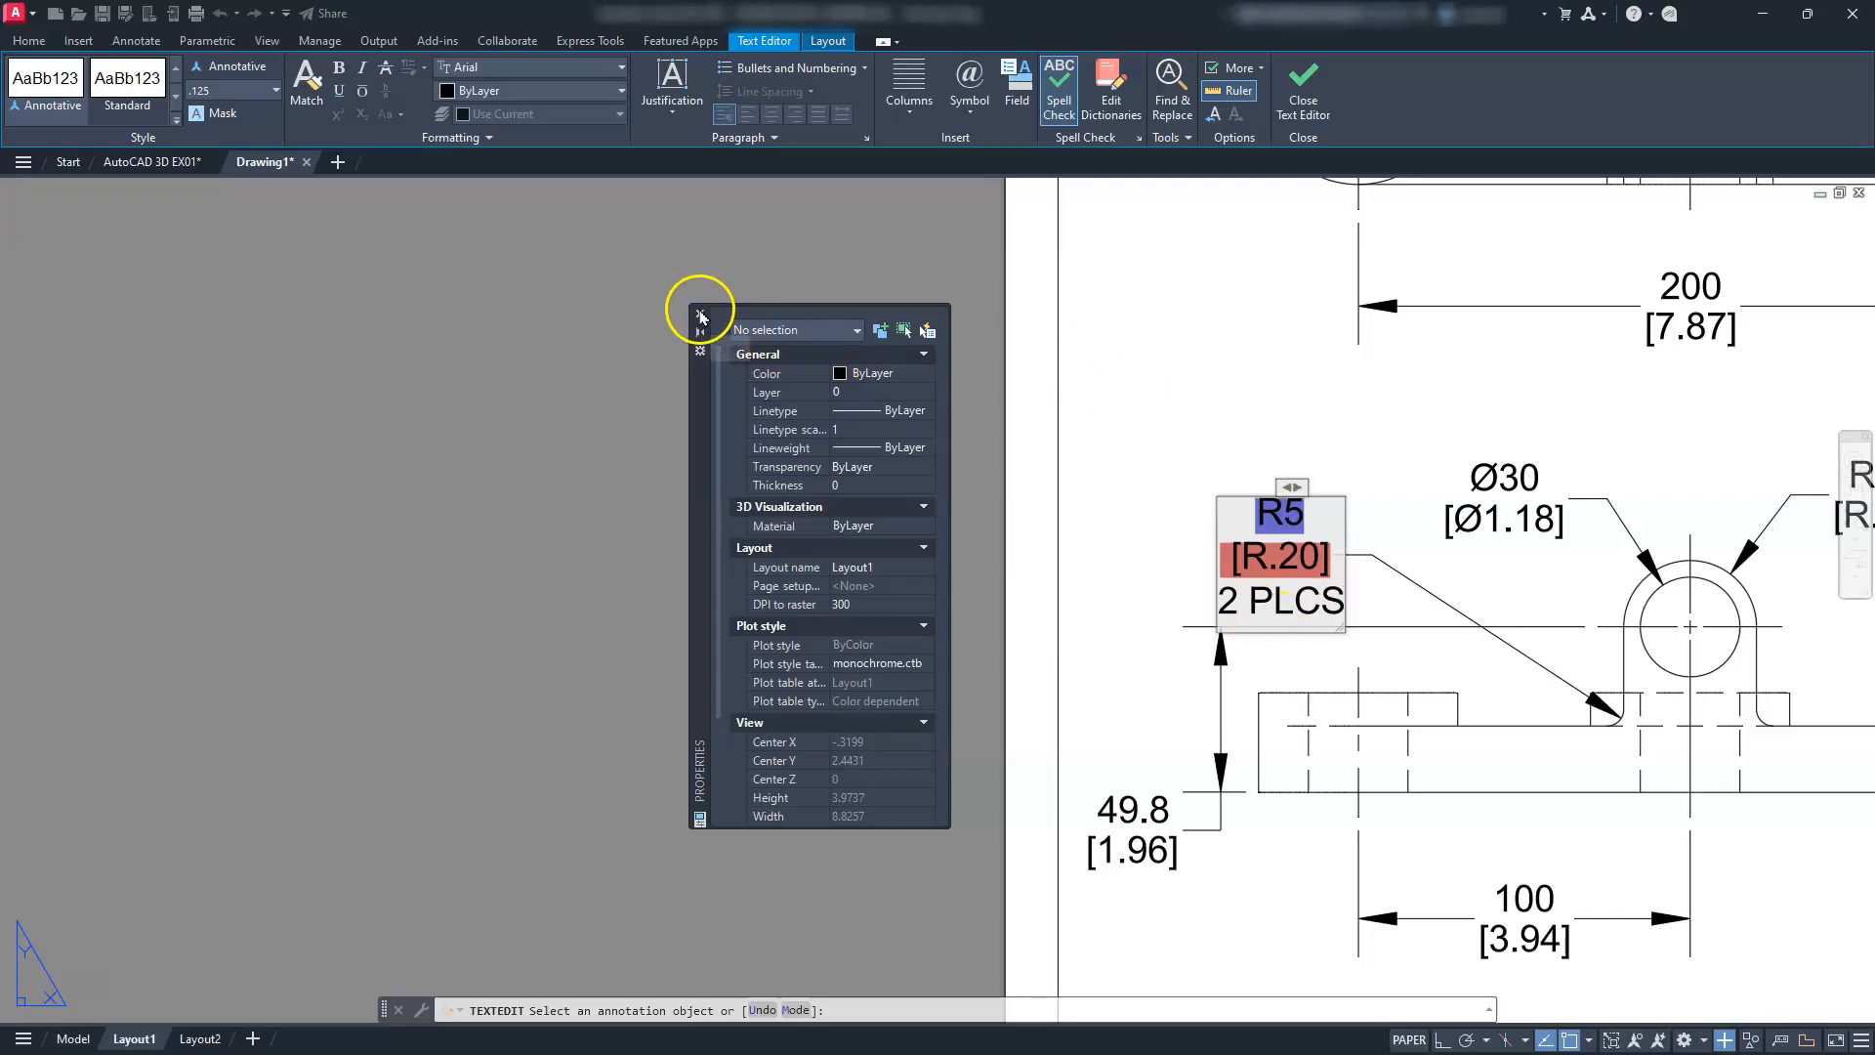
scroll(1235, 586, "up", 6)
scroll(1229, 581, "down", 4)
scroll(1229, 581, "down", 6)
scroll(1173, 703, "up", 3)
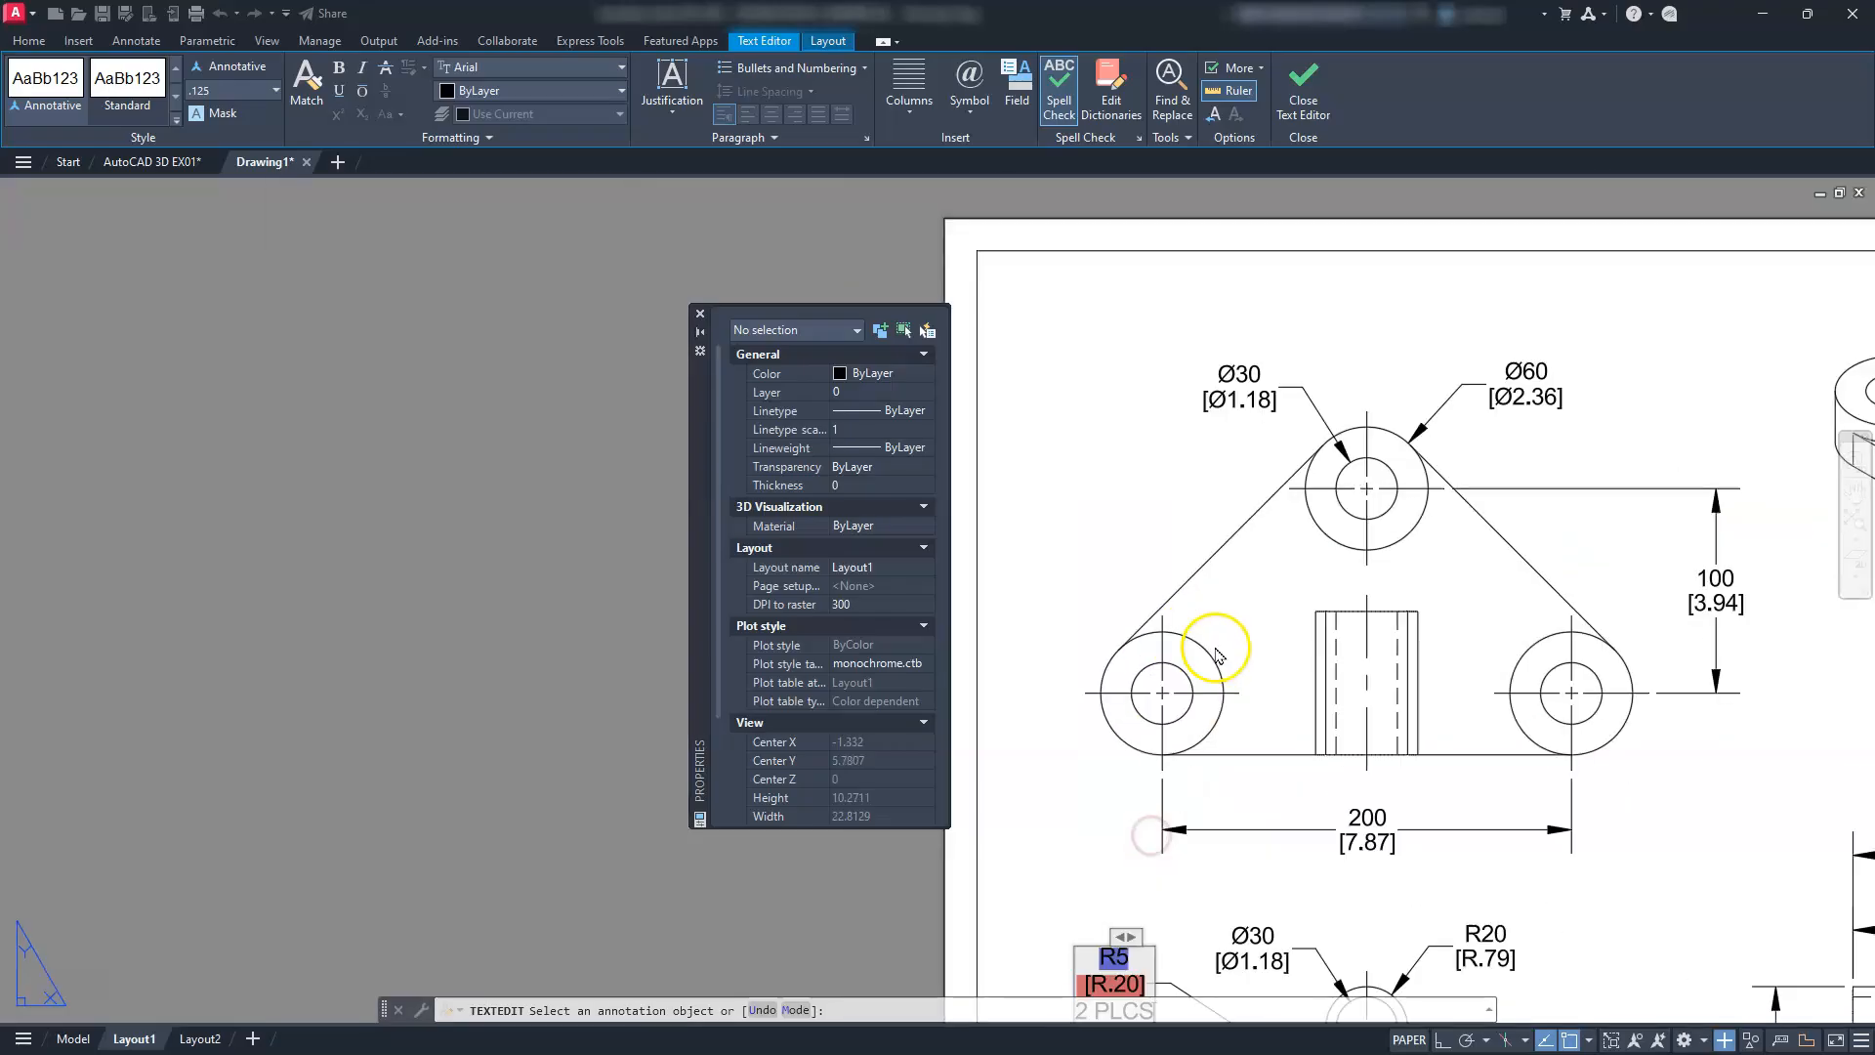
left_click(1234, 393)
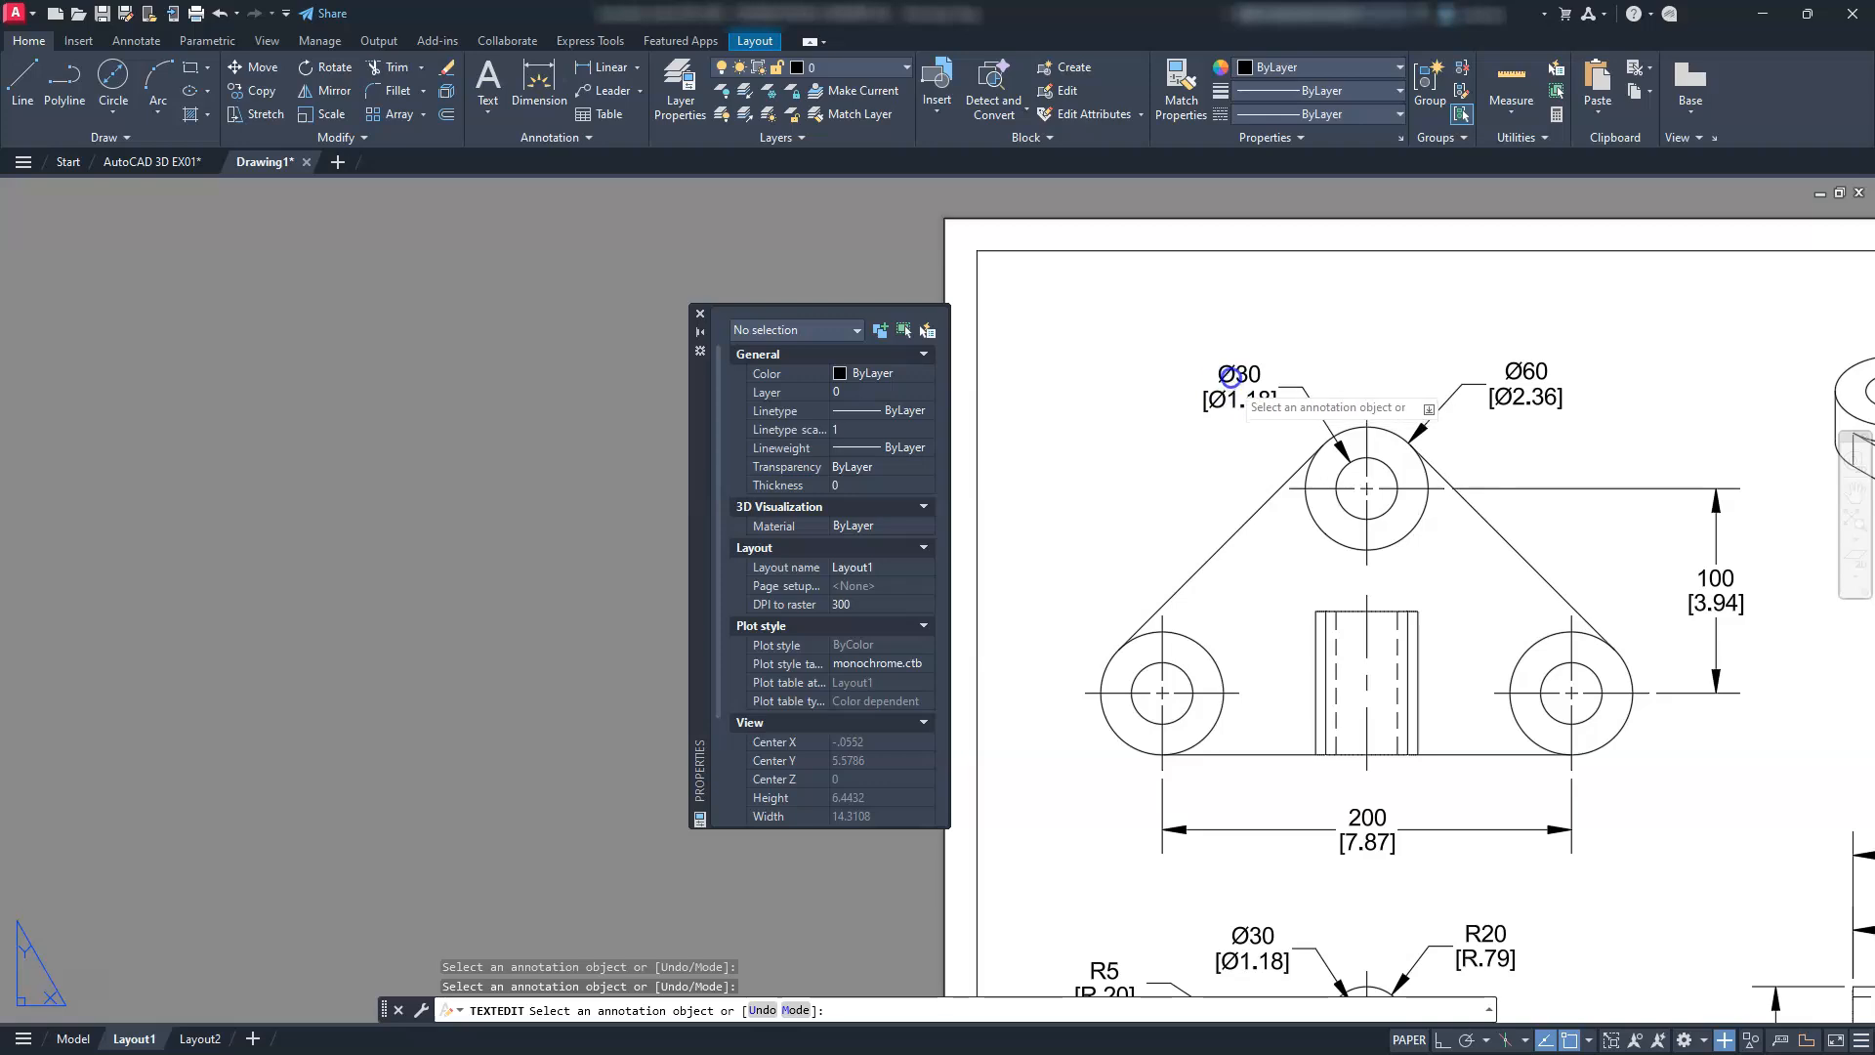
Add the line "3 PLCS" below both the Ø30 and Ø60 dimension texts in the top view, and close the properties palette
left_click(1231, 385)
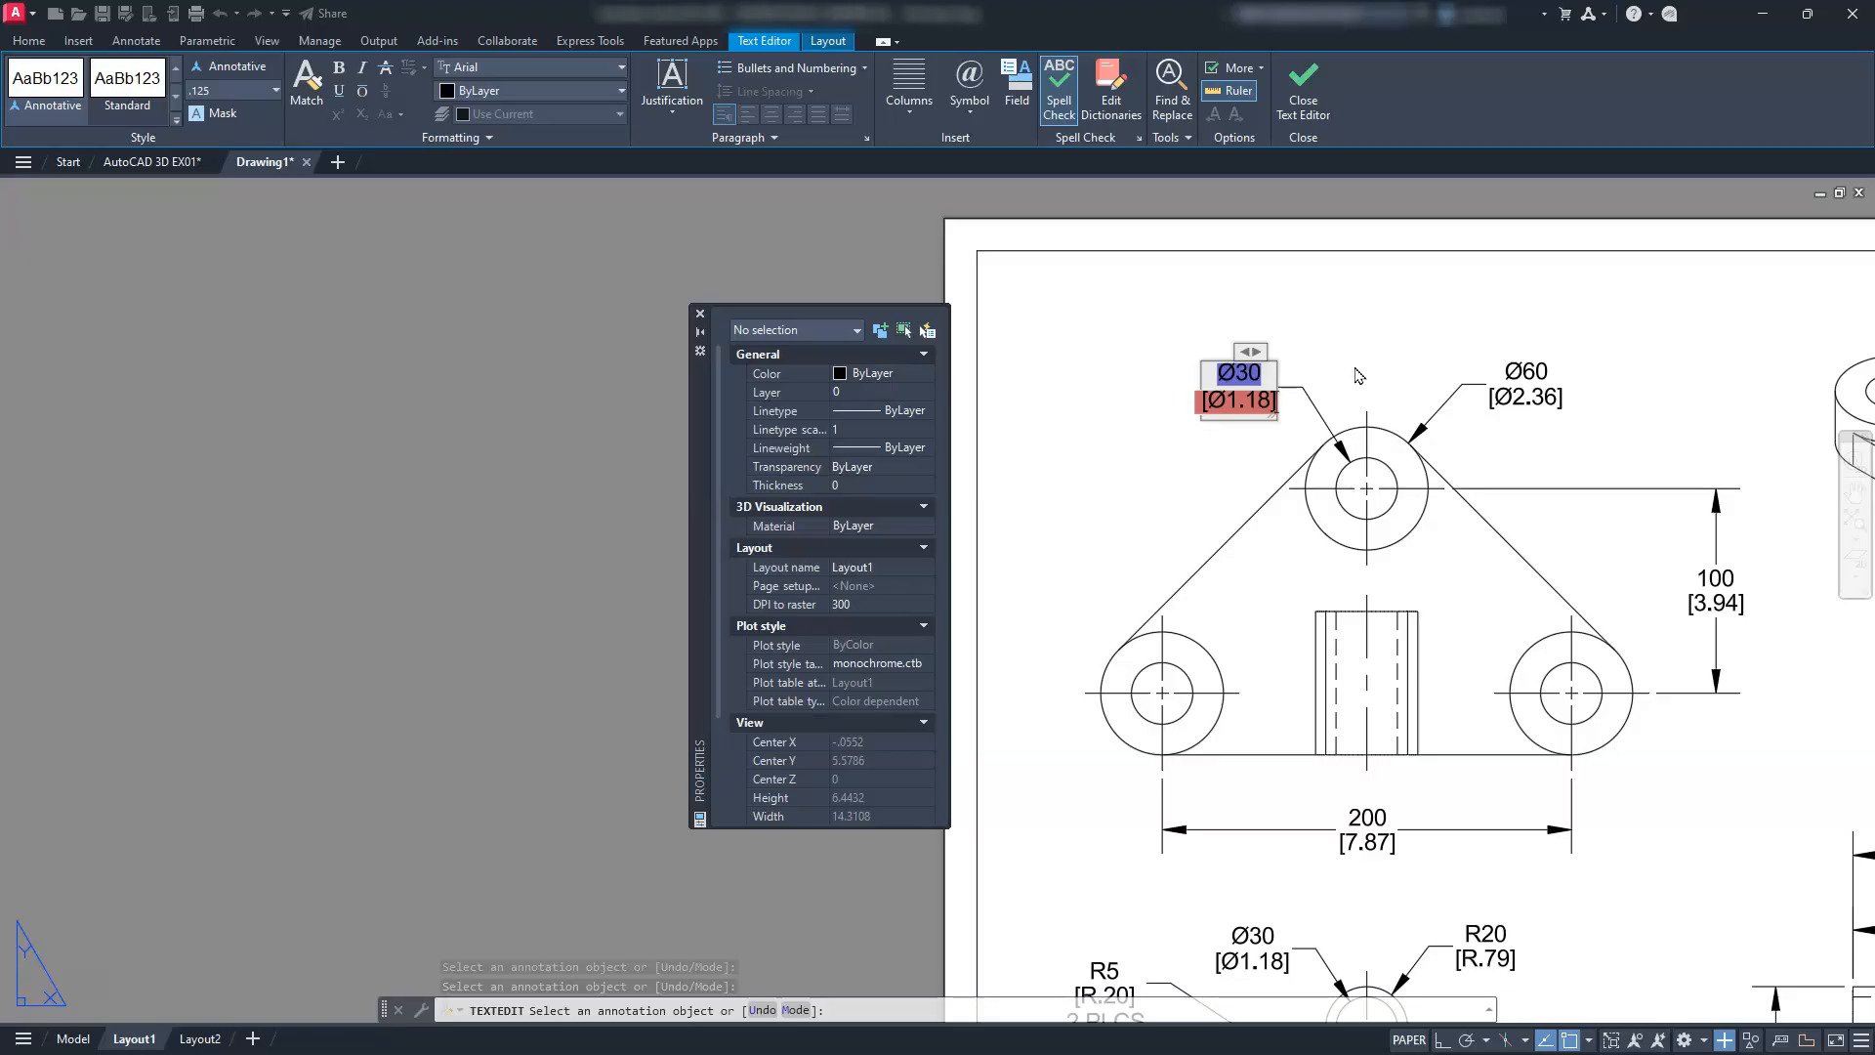
type("3 PLCS")
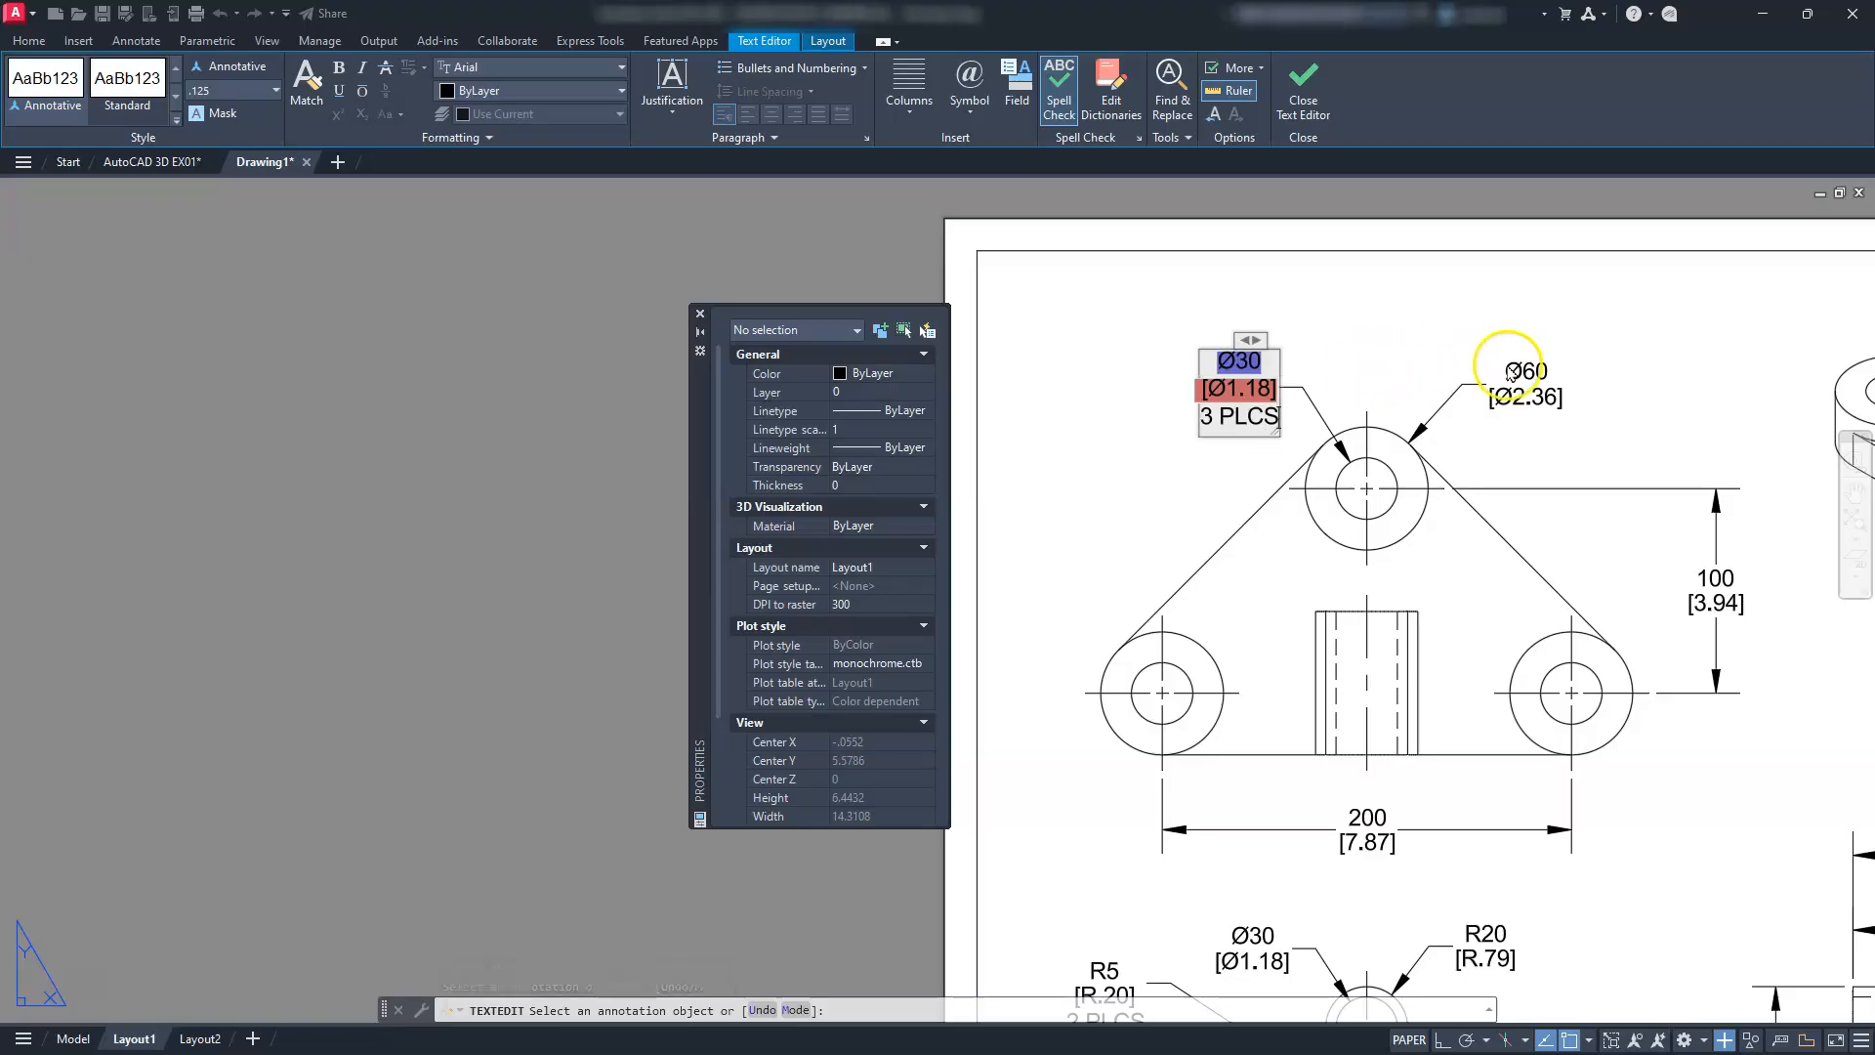
left_click(1581, 405)
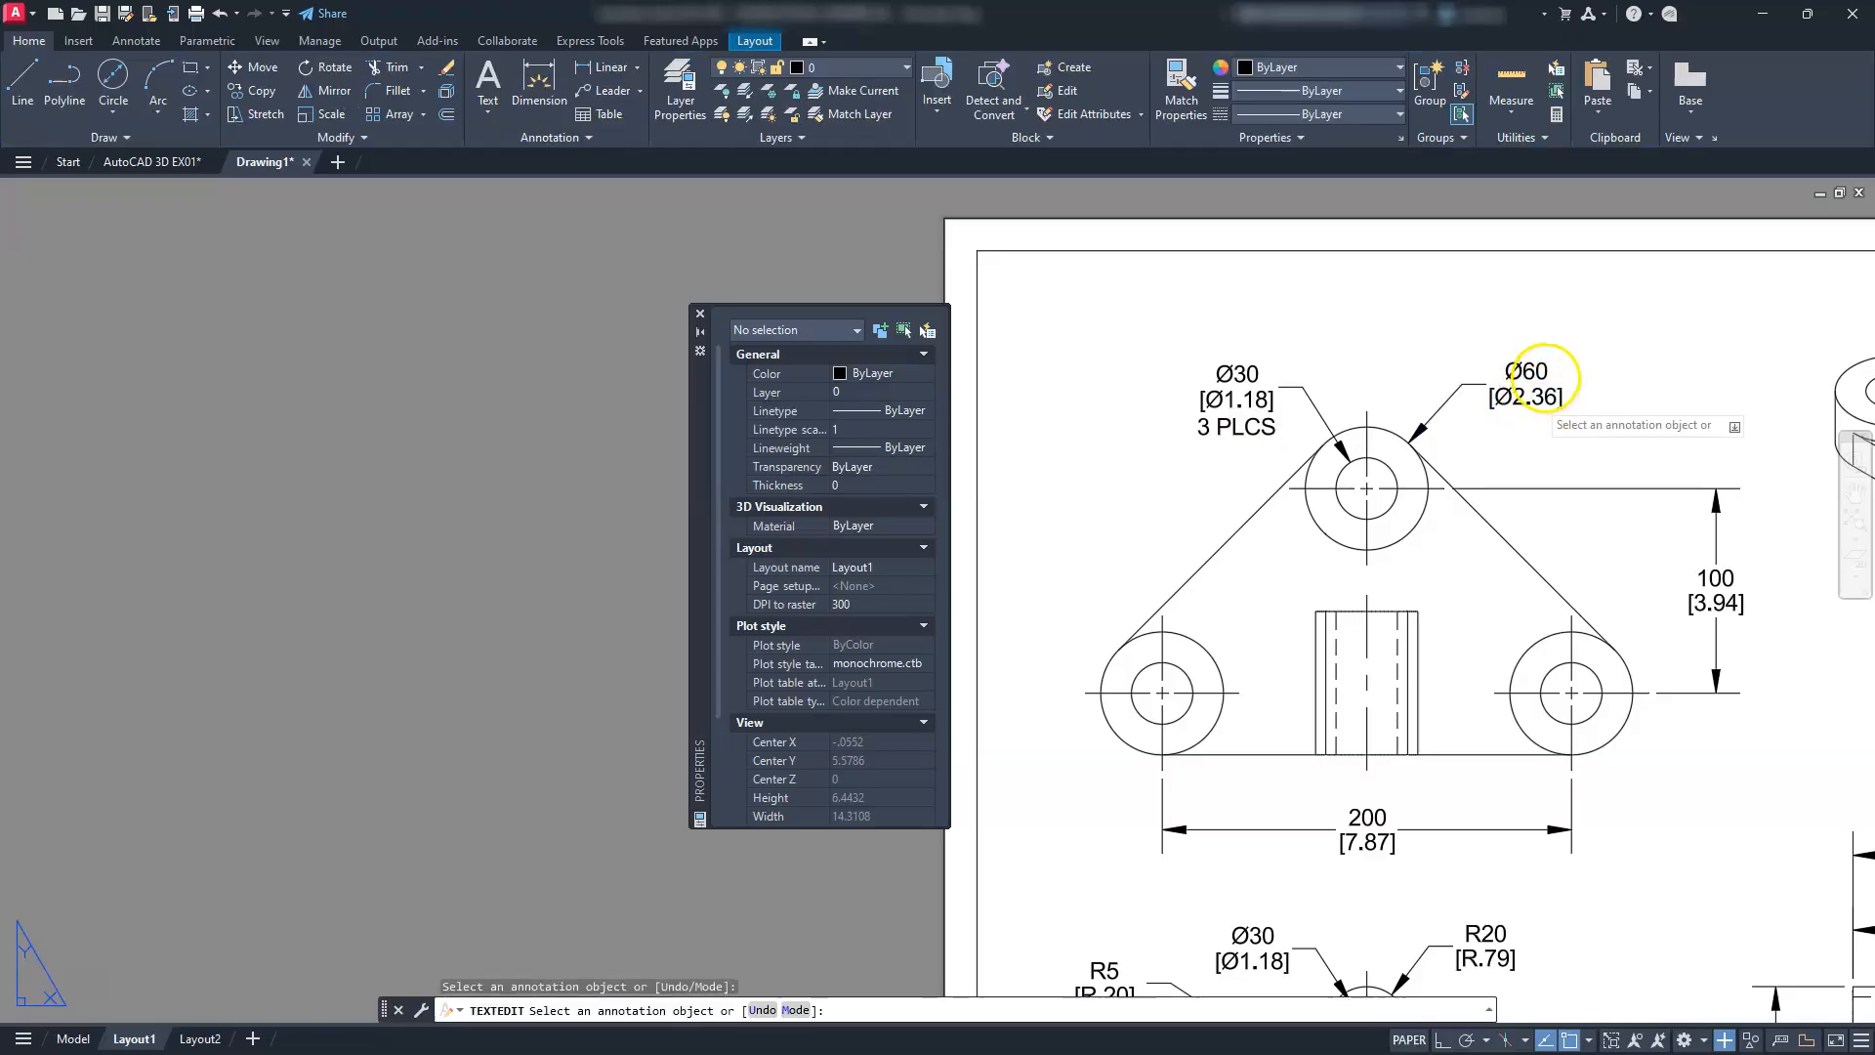
left_click(1543, 378)
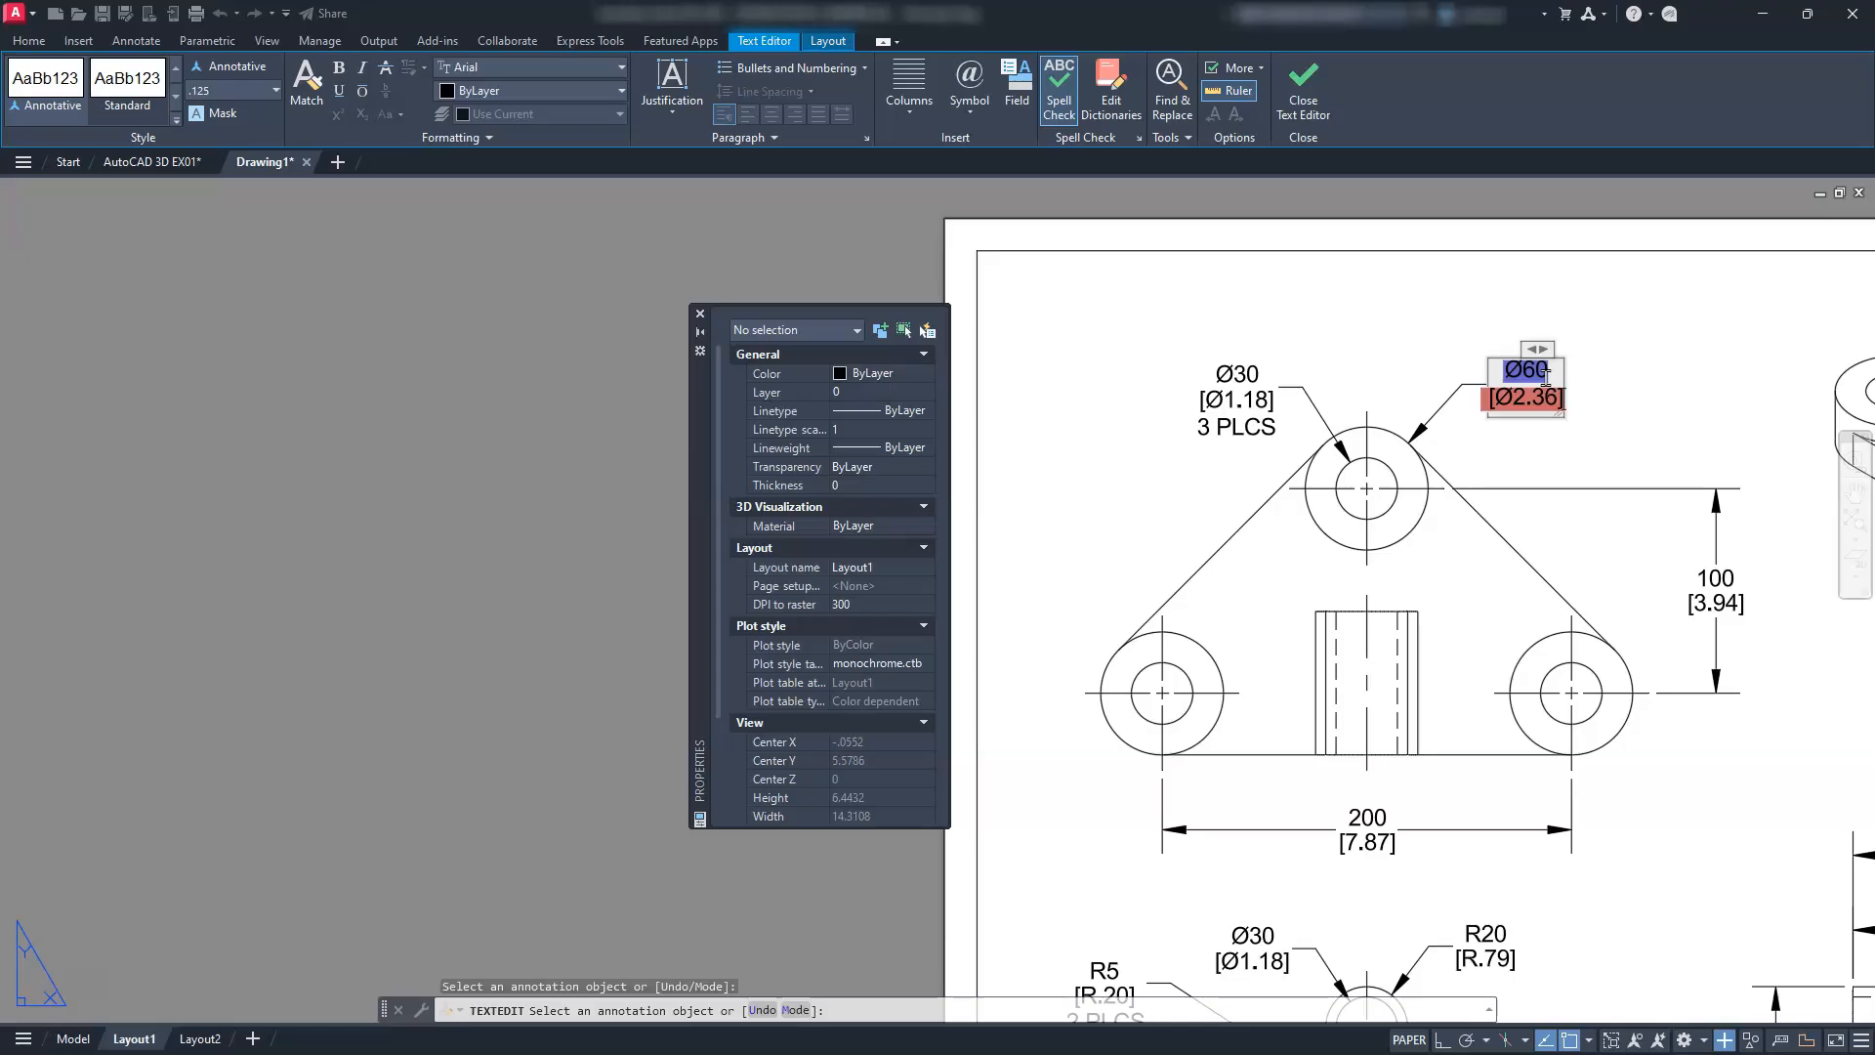
key("Return")
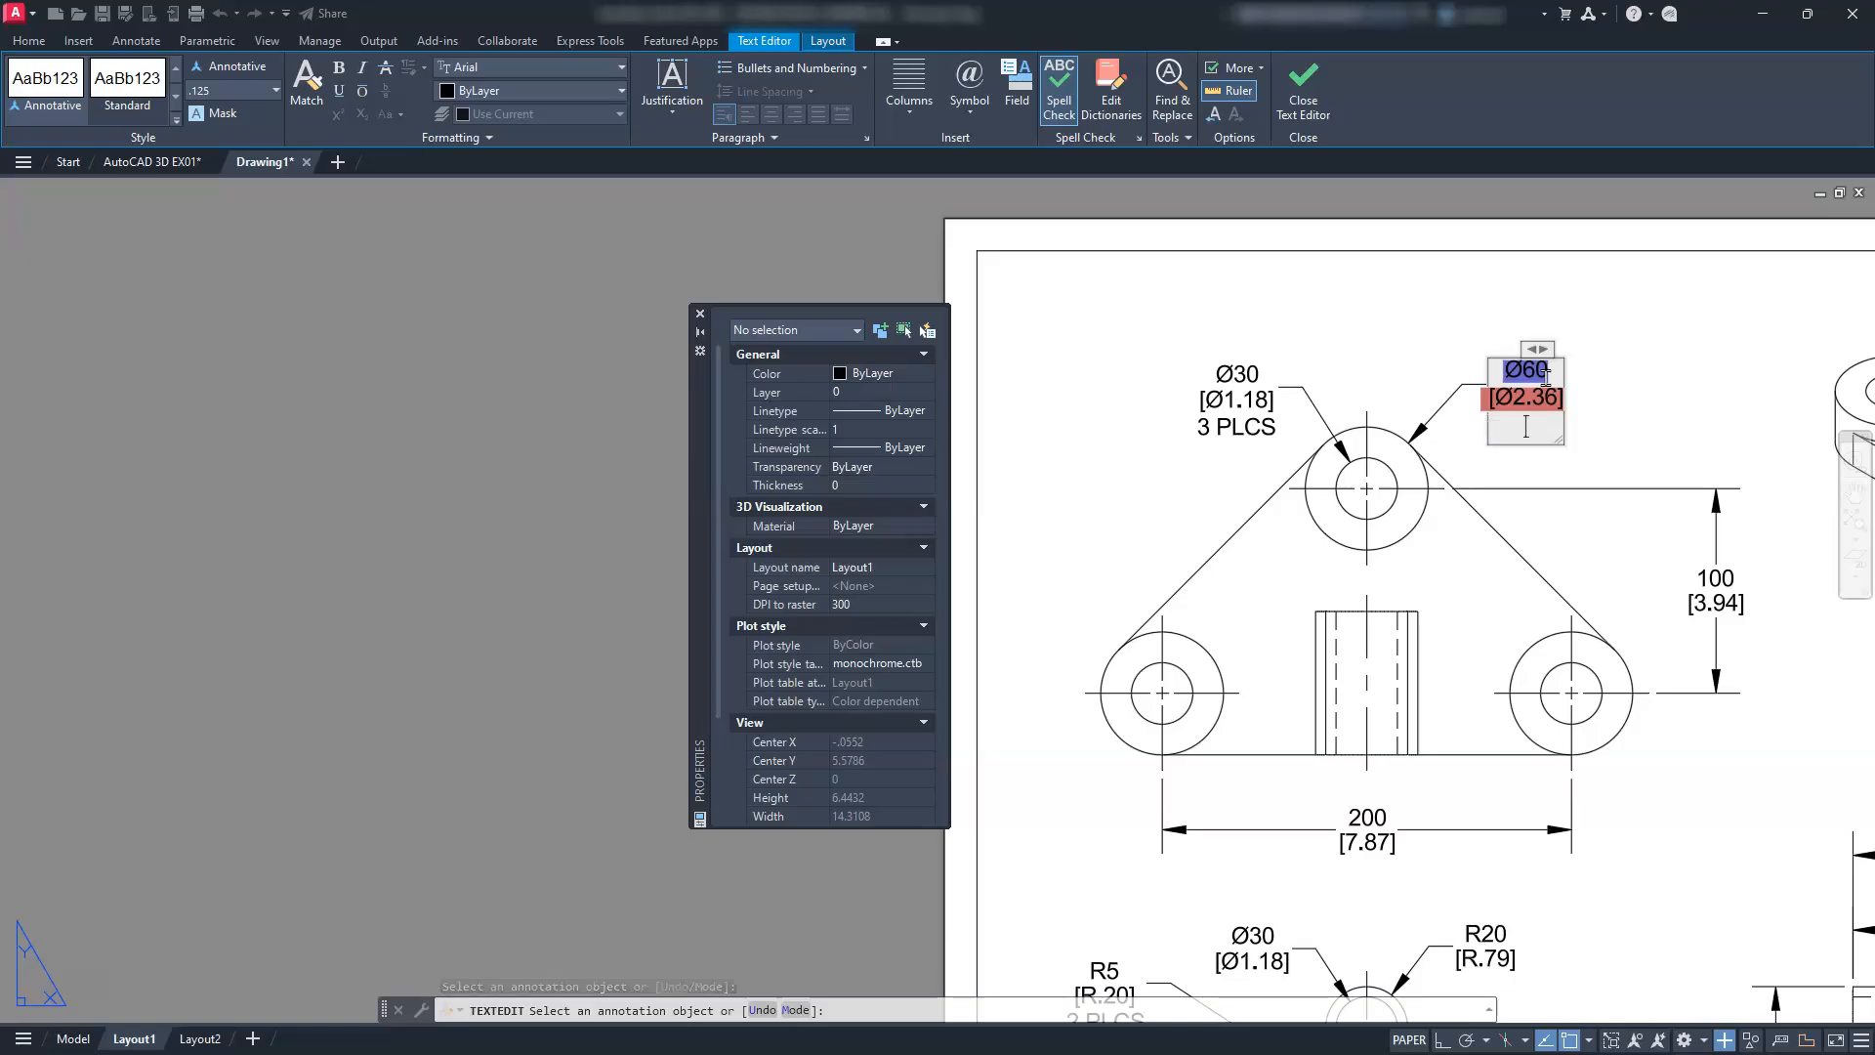
type("3 PLCS")
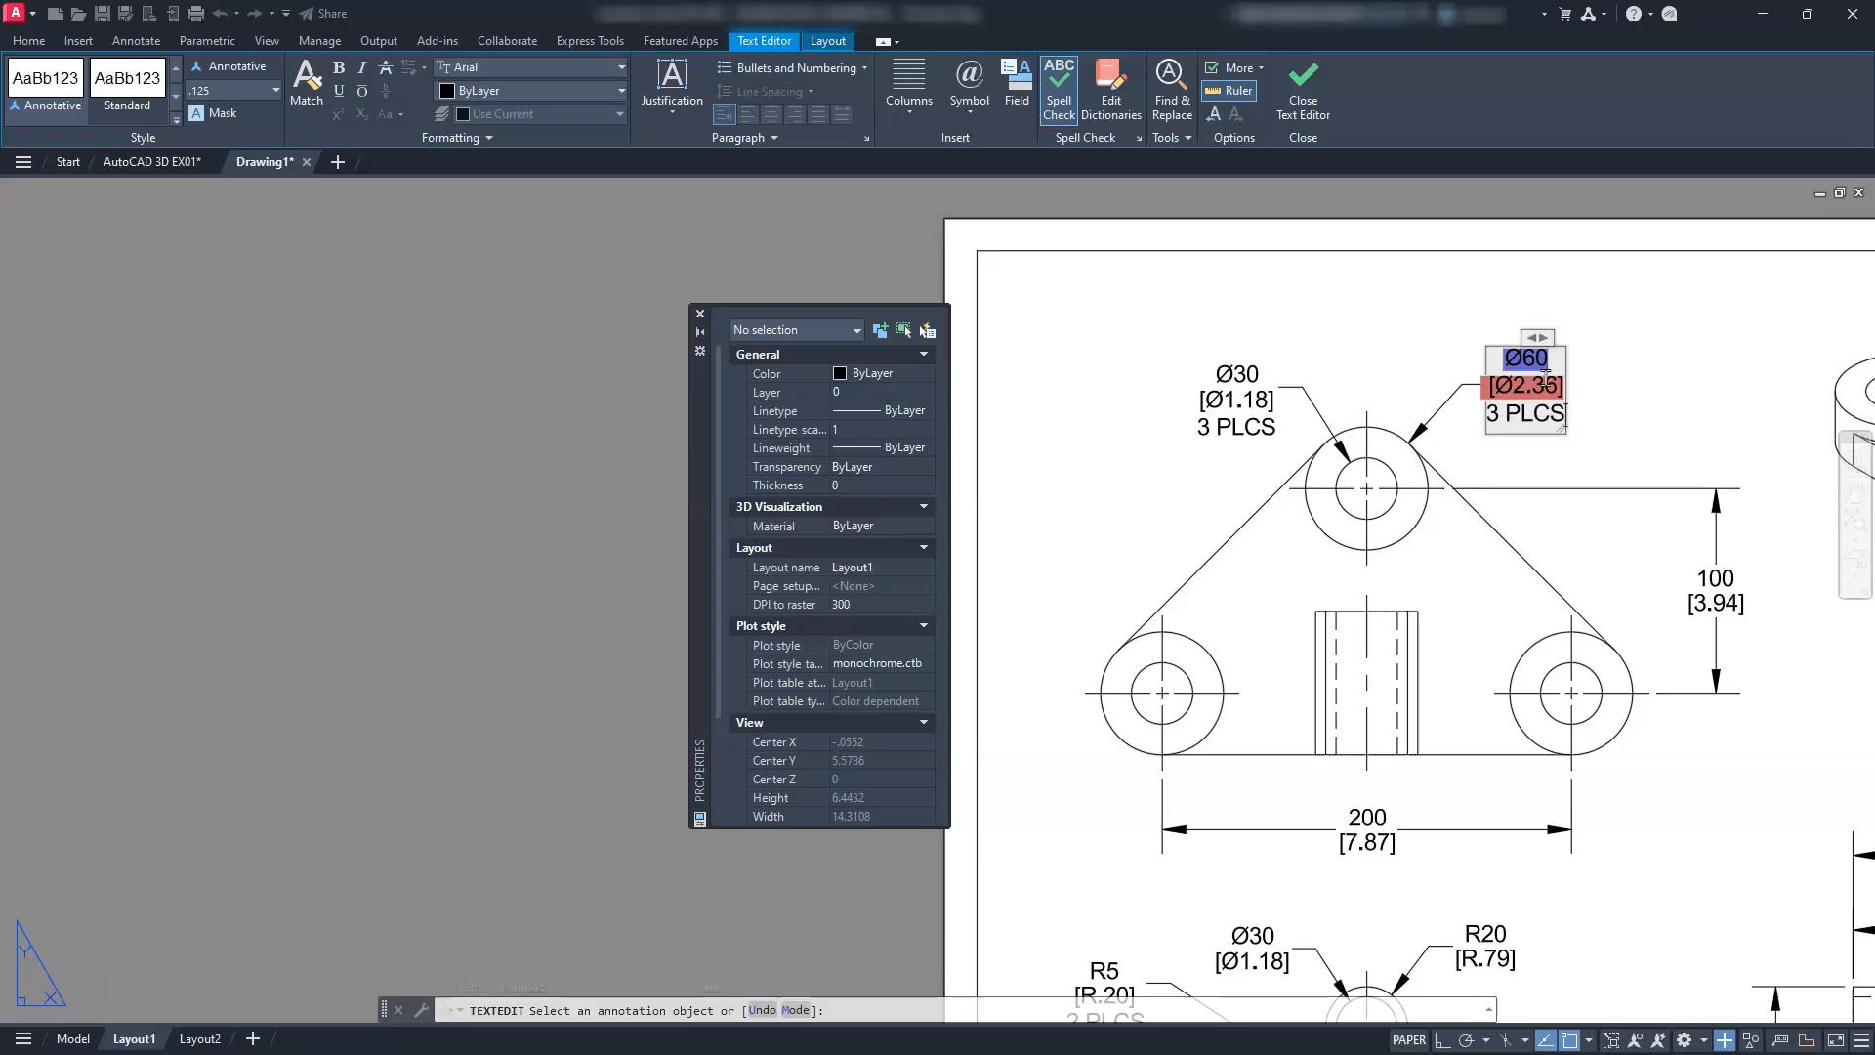
left_click(1407, 313)
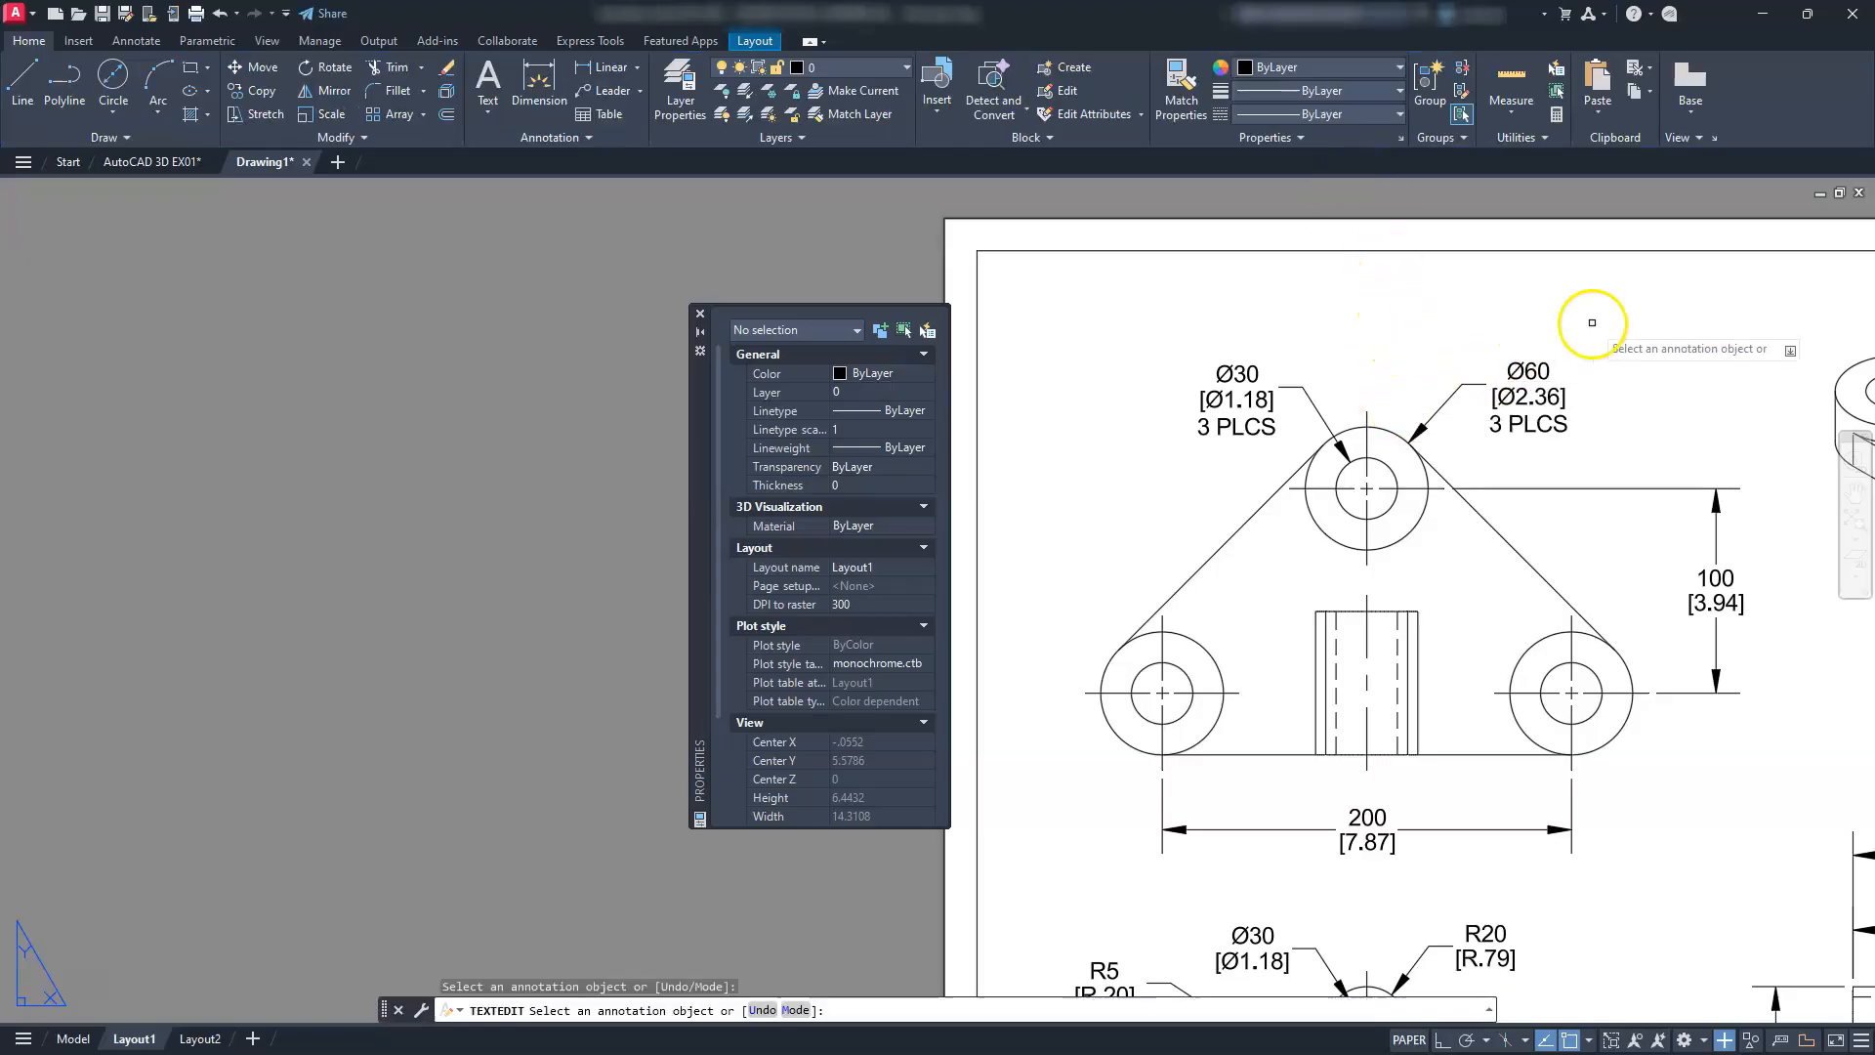
key("Escape")
scroll(1067, 573, "down", 2)
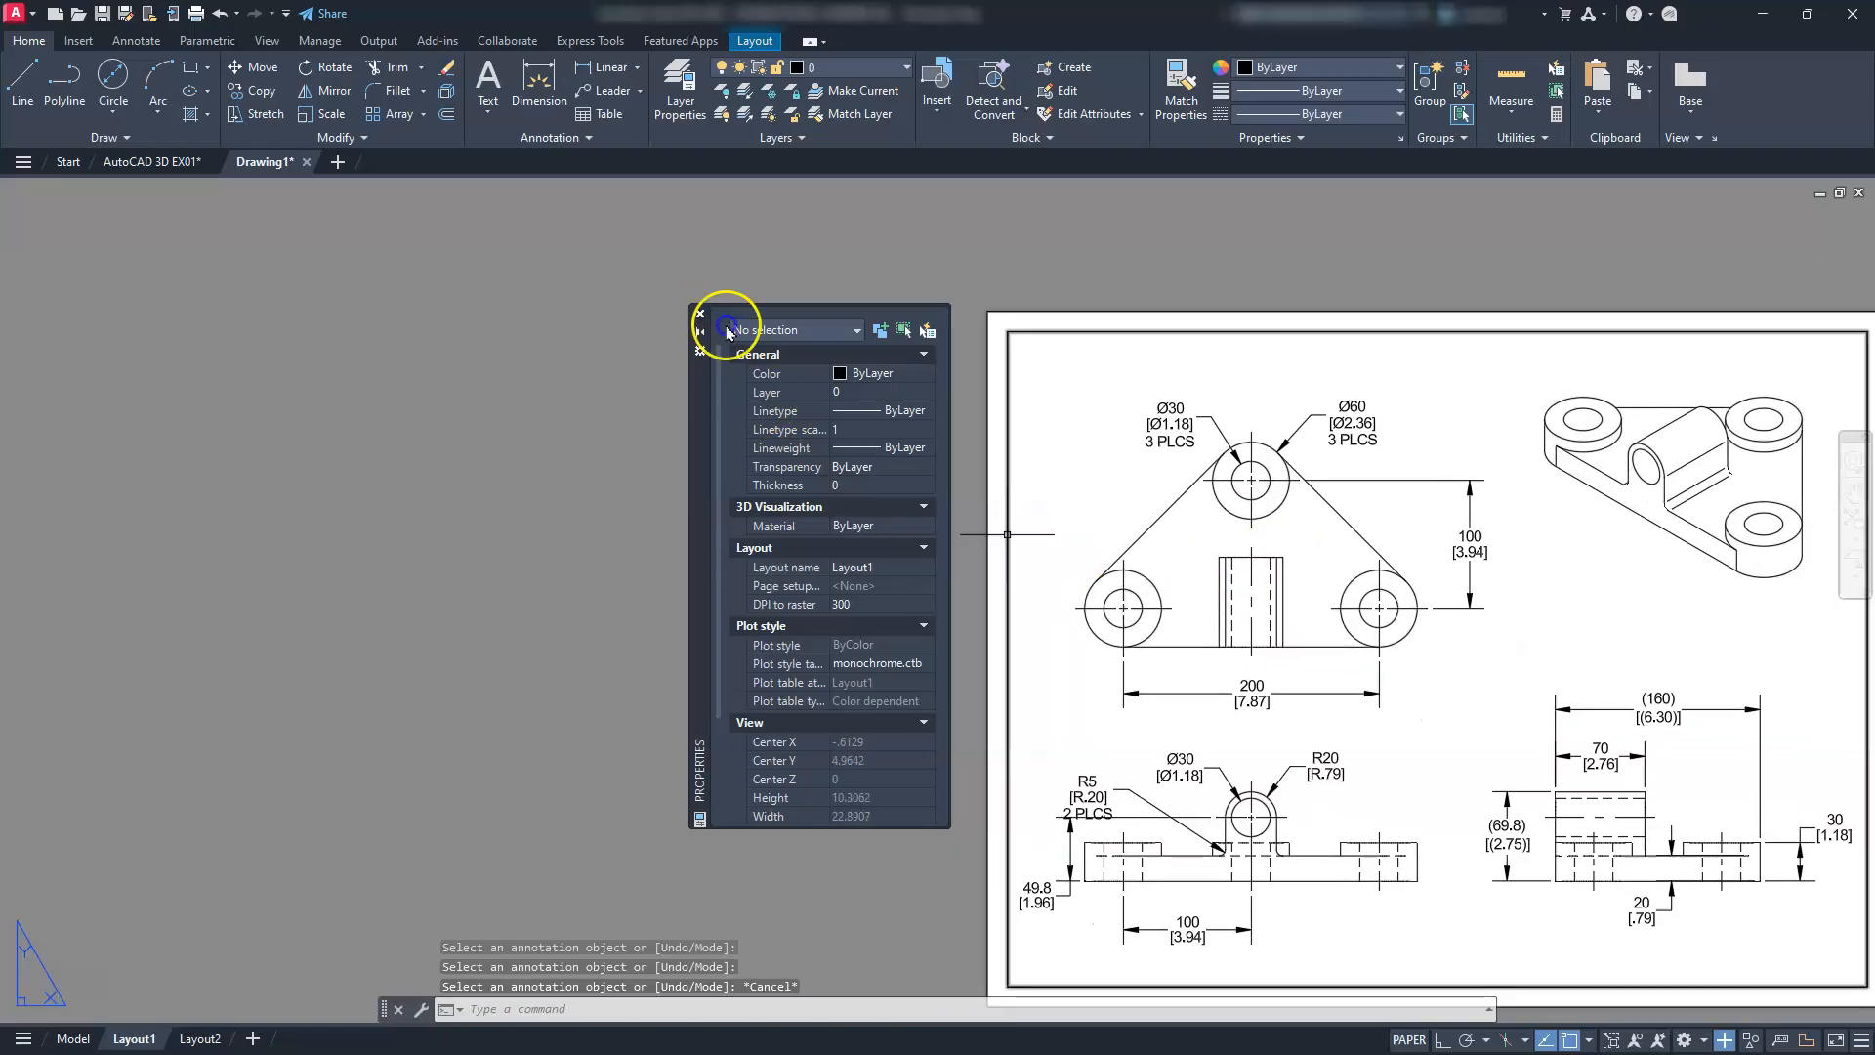
left_click(700, 313)
Move the front view's R5 dimension text slightly up and to the right, clear of the centre height dimension's upper extension line
middle_click_drag(1367, 615, 891, 587)
middle_click(890, 587)
middle_click(891, 587)
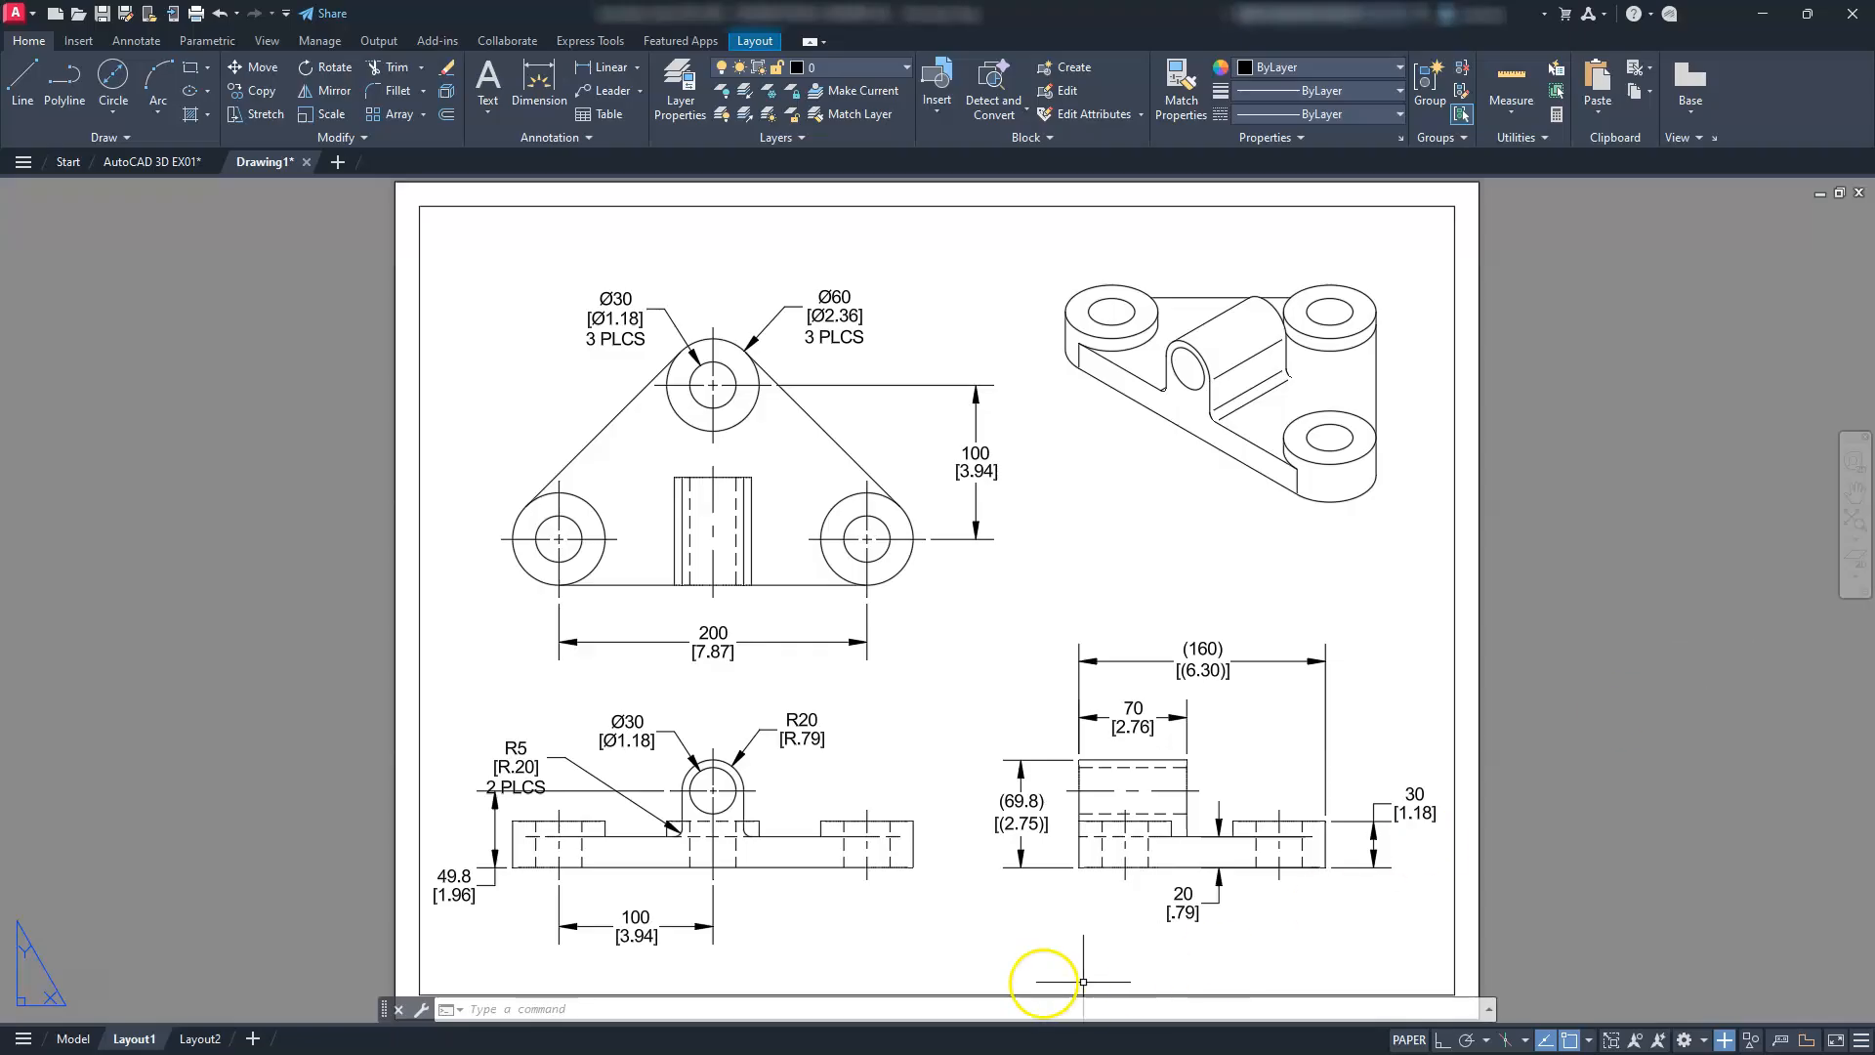
left_click(515, 766)
left_click(516, 757)
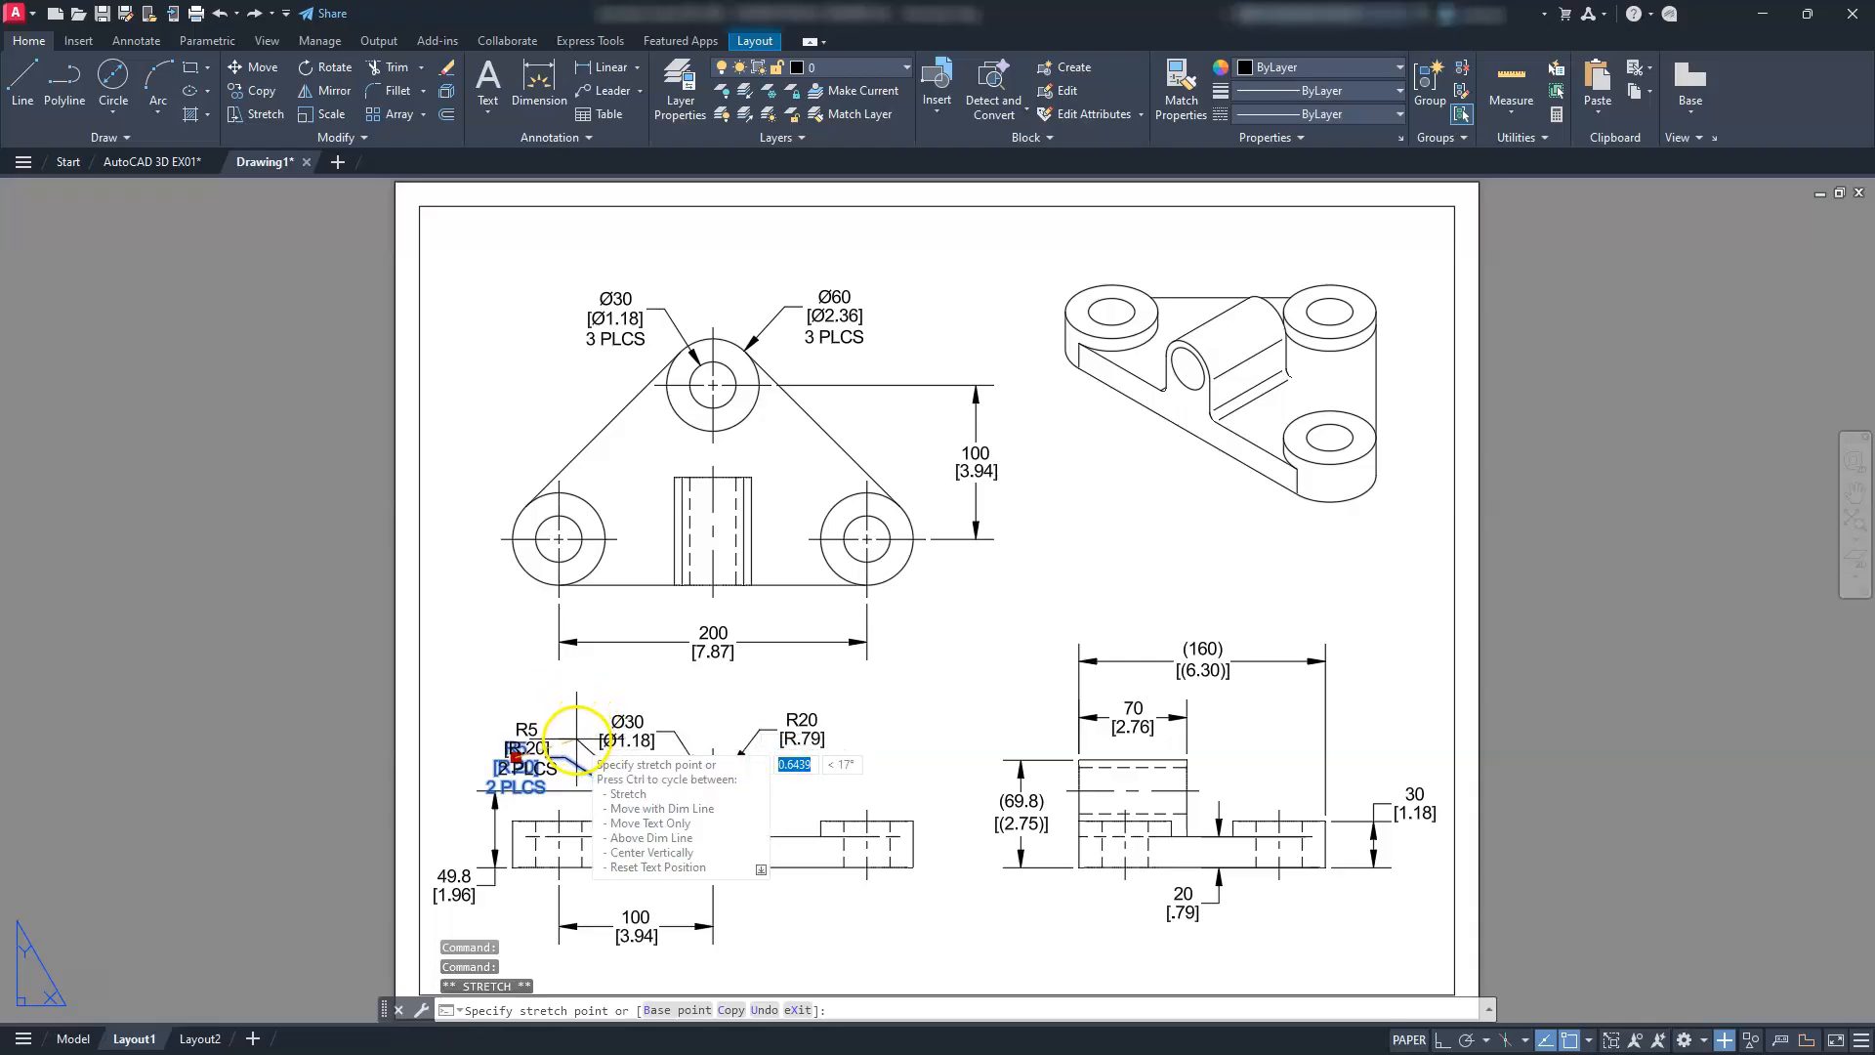
key("Escape")
key("Escape")
key("Escape")
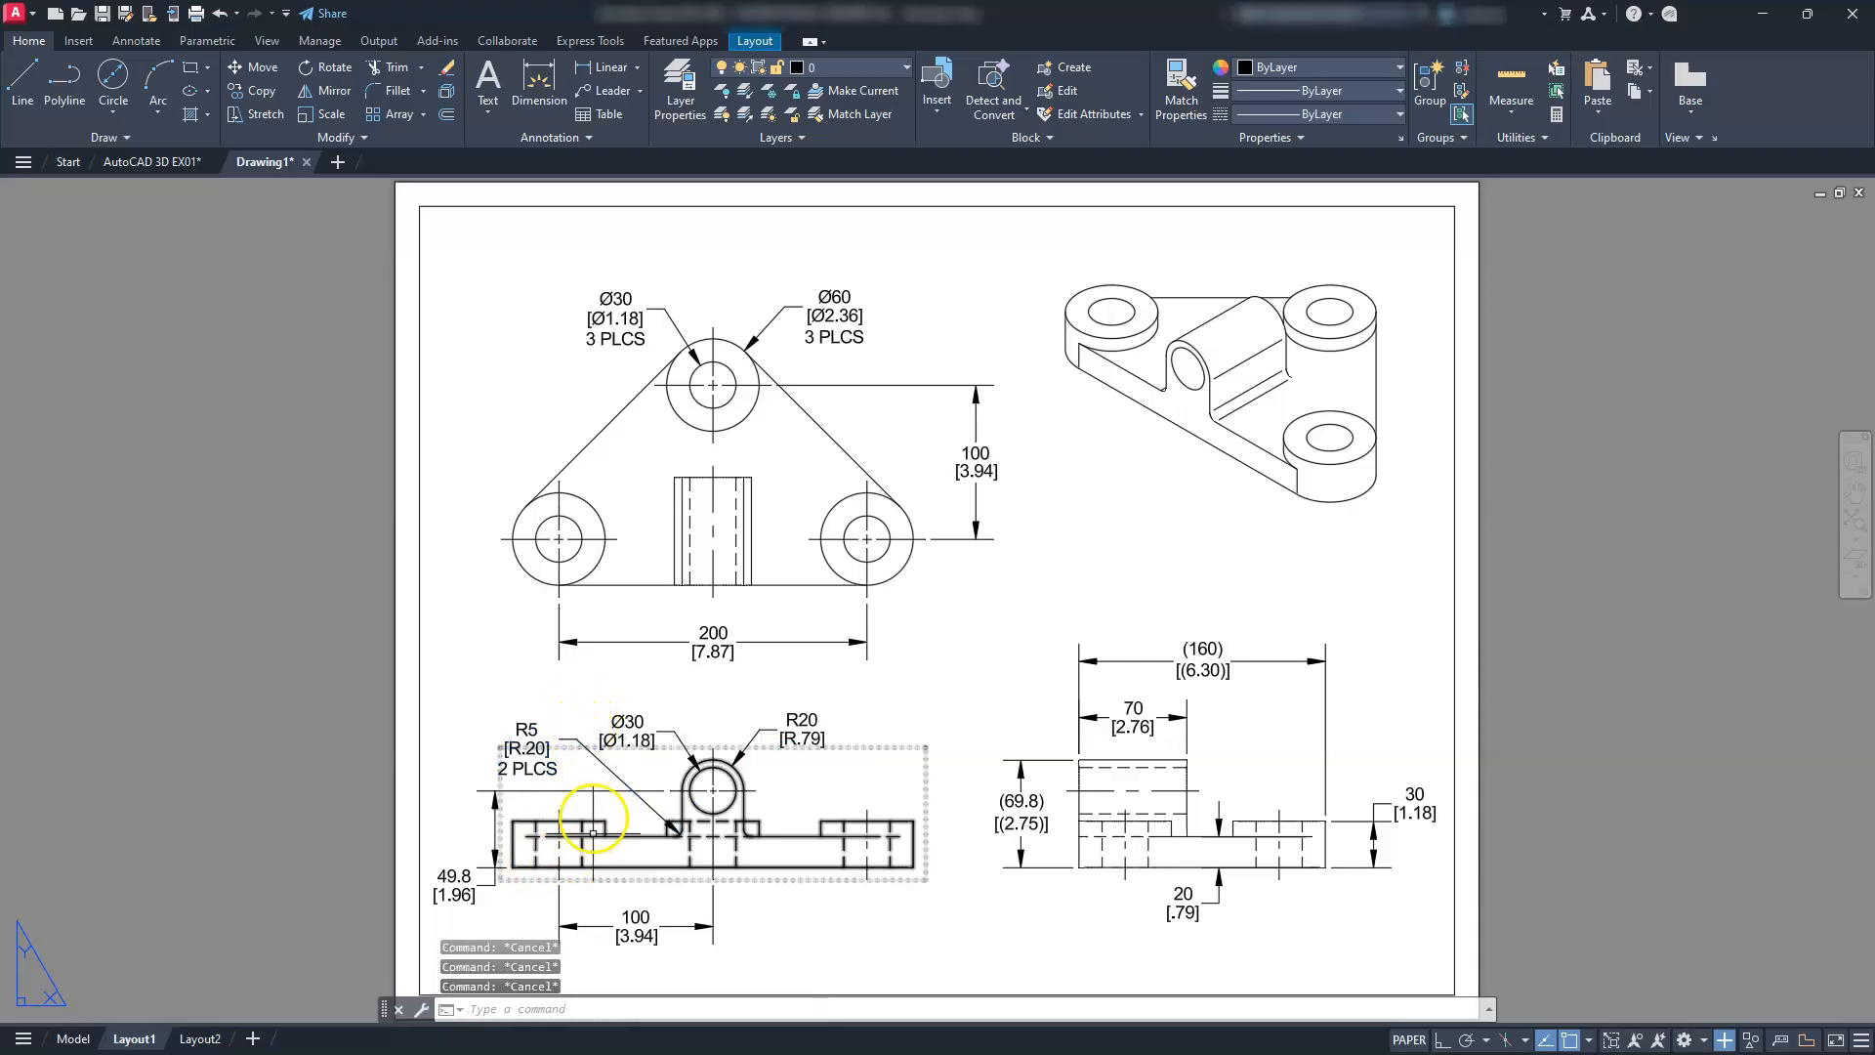